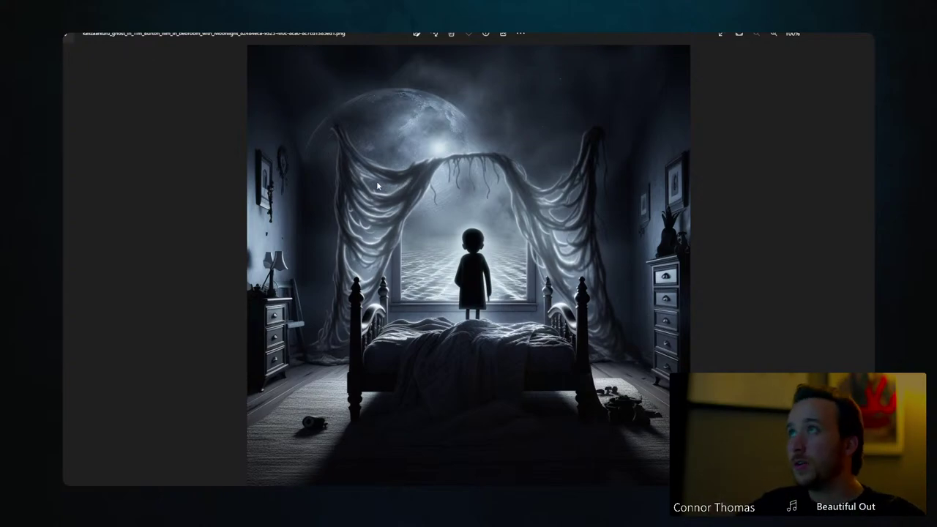
Switch to Blender and delete the default cube covering the bedroom reference image
key("alt+Tab")
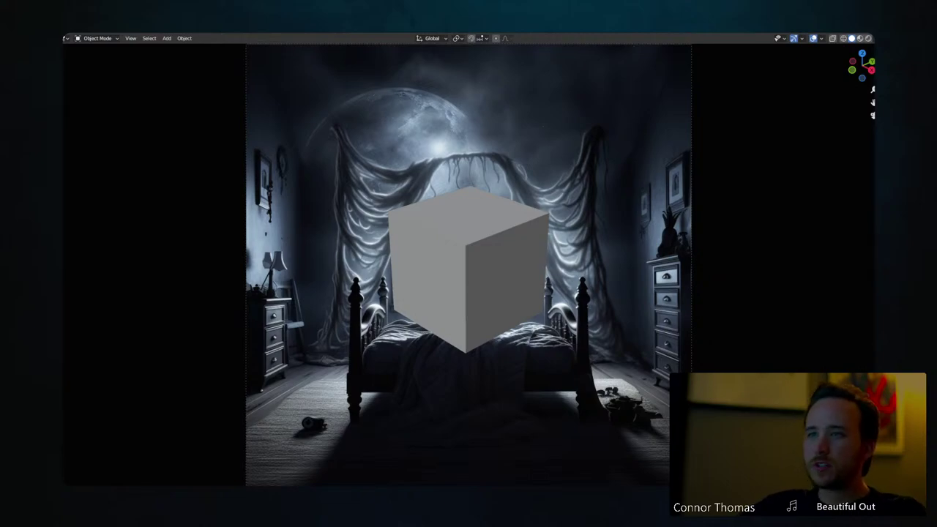
key("Delete")
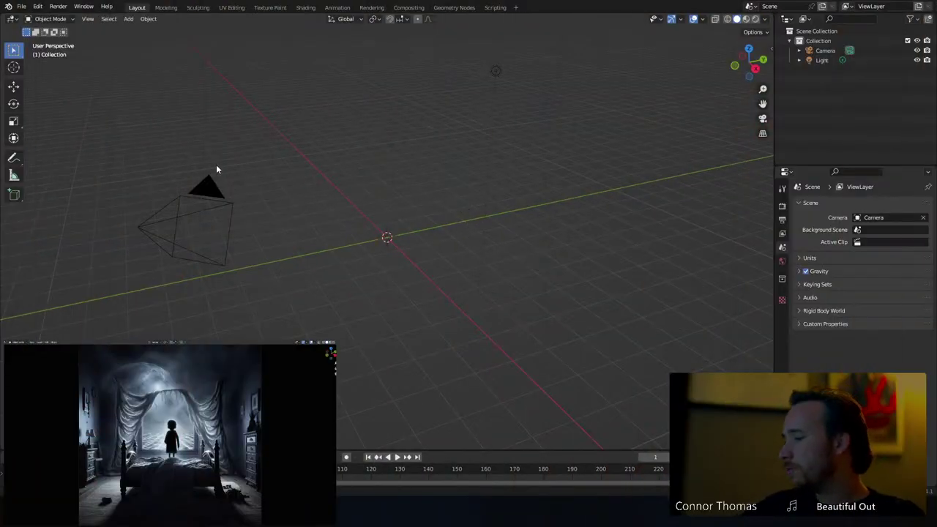
mouse_move(354, 178)
middle_mouse_down()
mouse_move(402, 194)
mouse_move(353, 186)
middle_mouse_up()
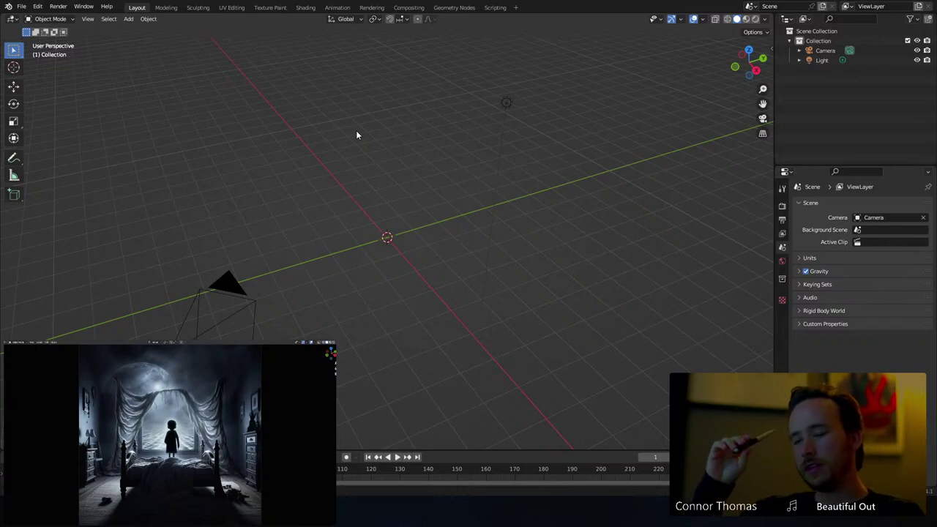
middle_click_drag(583, 203, 423, 256)
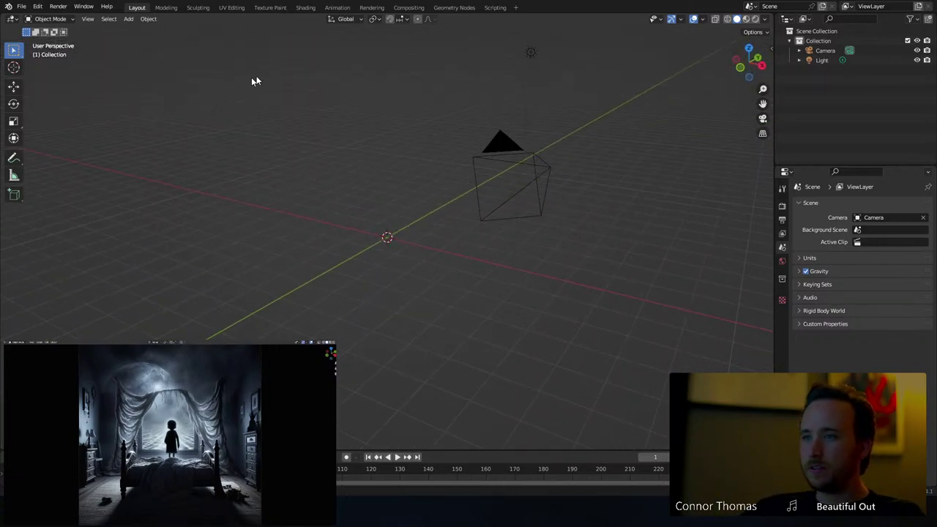
middle_click_drag(452, 141, 387, 142)
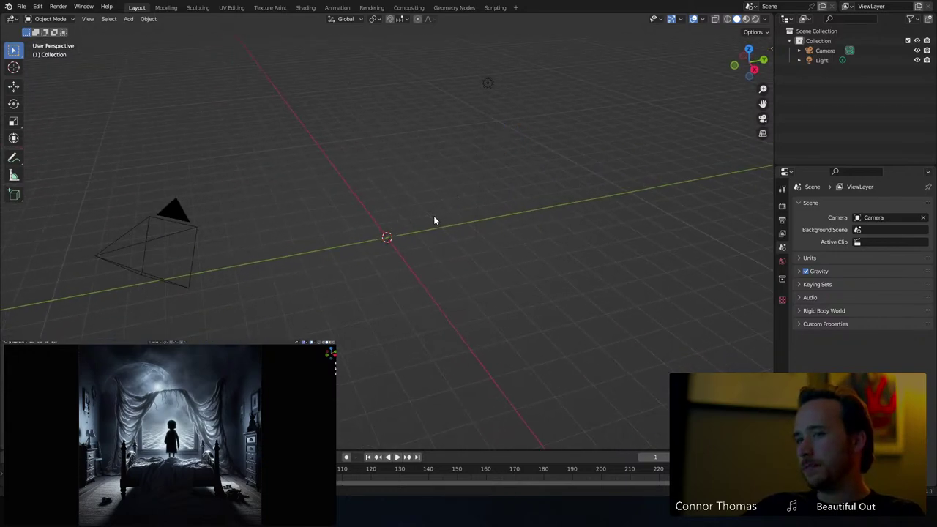
left_click(188, 219)
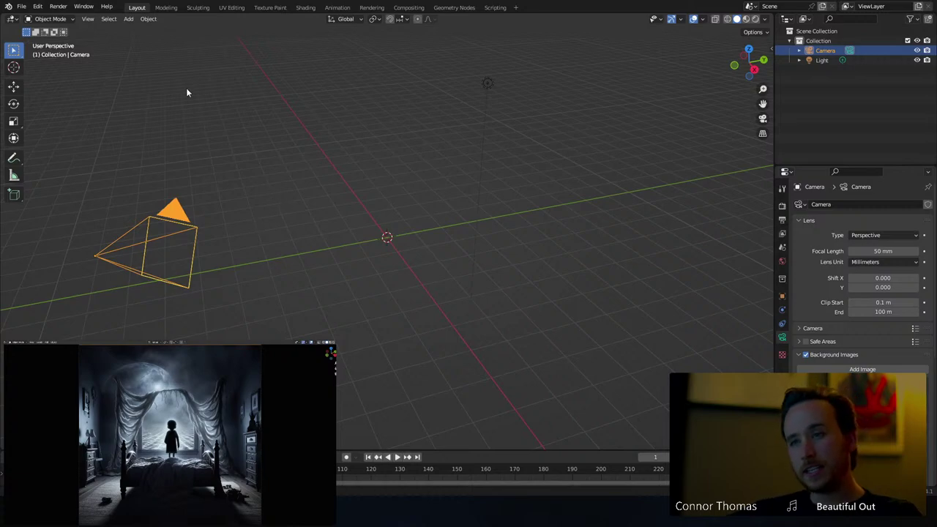
middle_click_drag(315, 216, 249, 215)
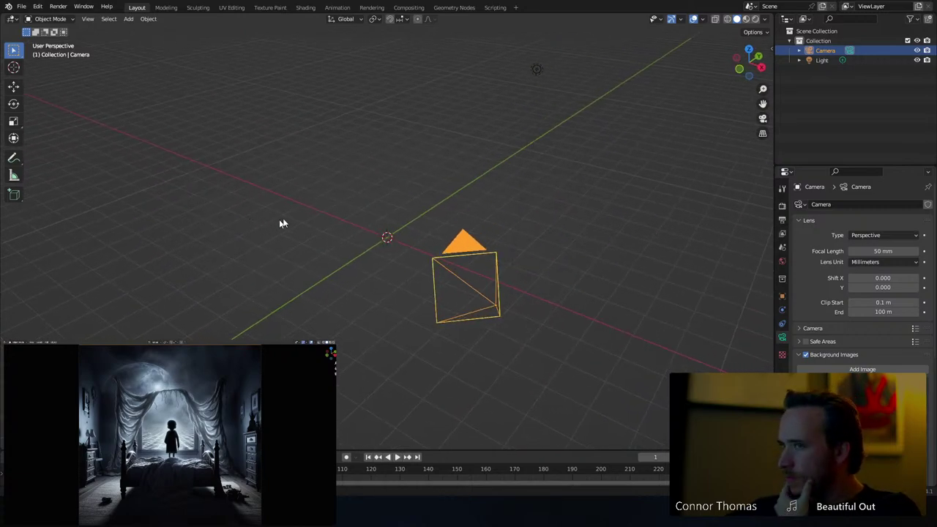
Add a mesh plane at the world origin and scale it up to serve as the floor
key("shift+a")
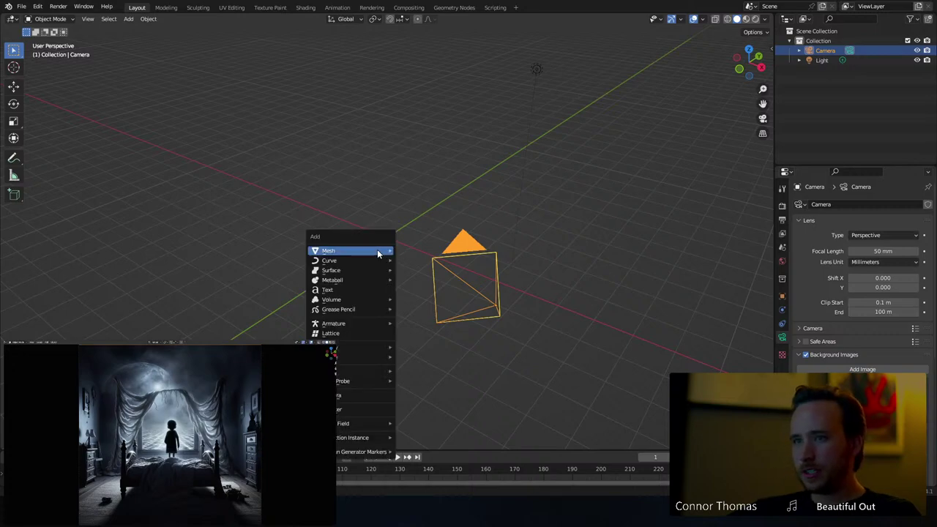
mouse_move(380, 249)
left_click(413, 250)
key("s")
left_click(442, 251)
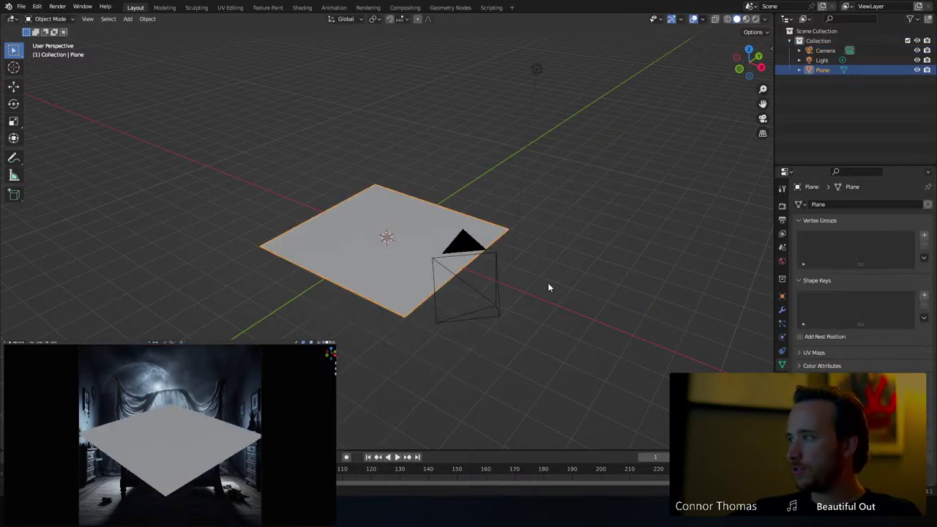
Align the camera to a straight-on, slightly raised front view of the plane
middle_click_drag(433, 271, 489, 261)
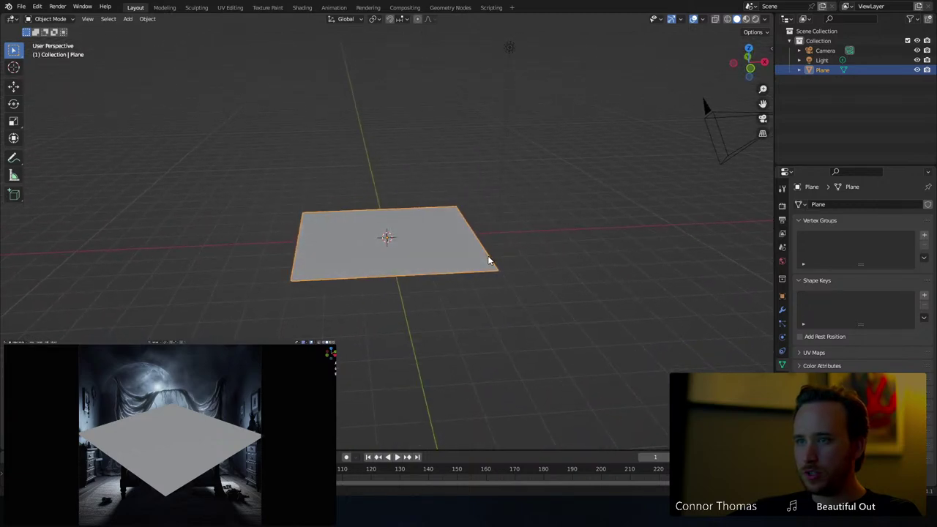
key("KP_1")
key("KP_8")
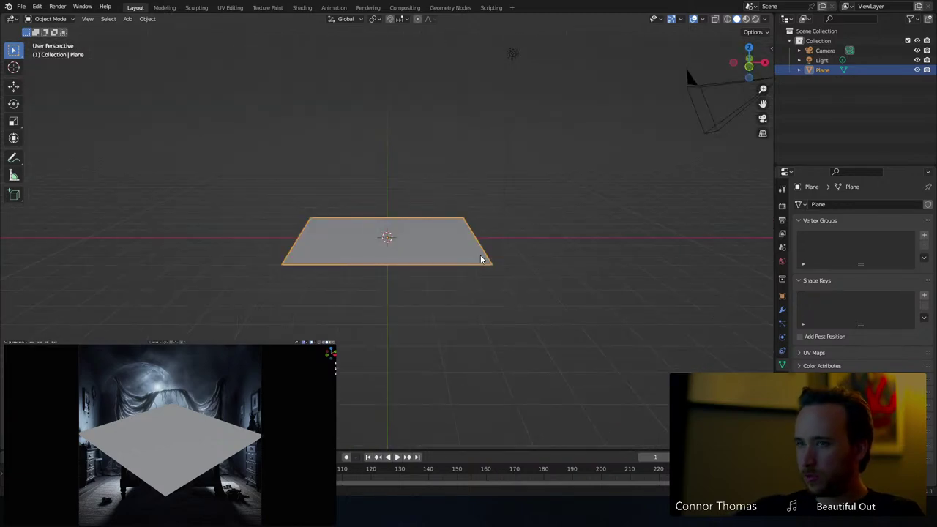
key("KP_0")
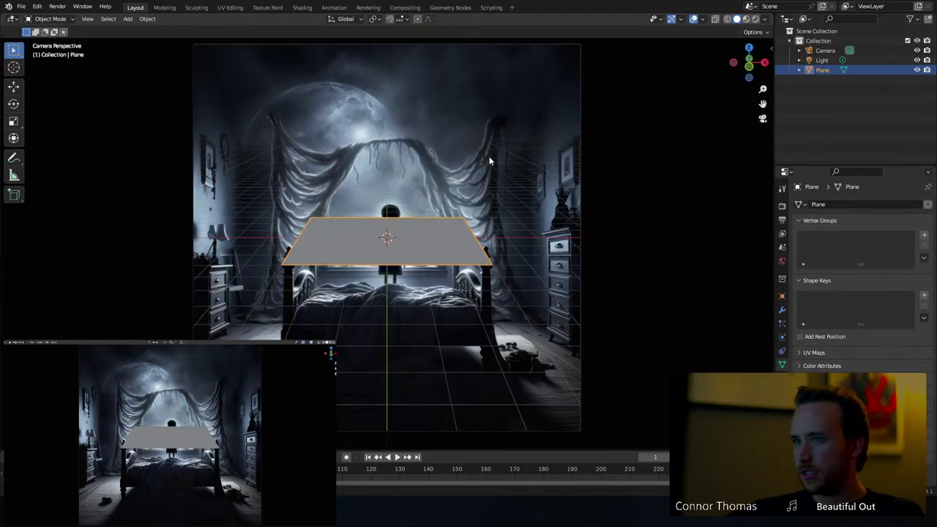
mouse_move(463, 172)
middle_mouse_down("shift")
mouse_move(461, 238)
mouse_move(465, 155)
mouse_move(464, 176)
middle_mouse_up("shift")
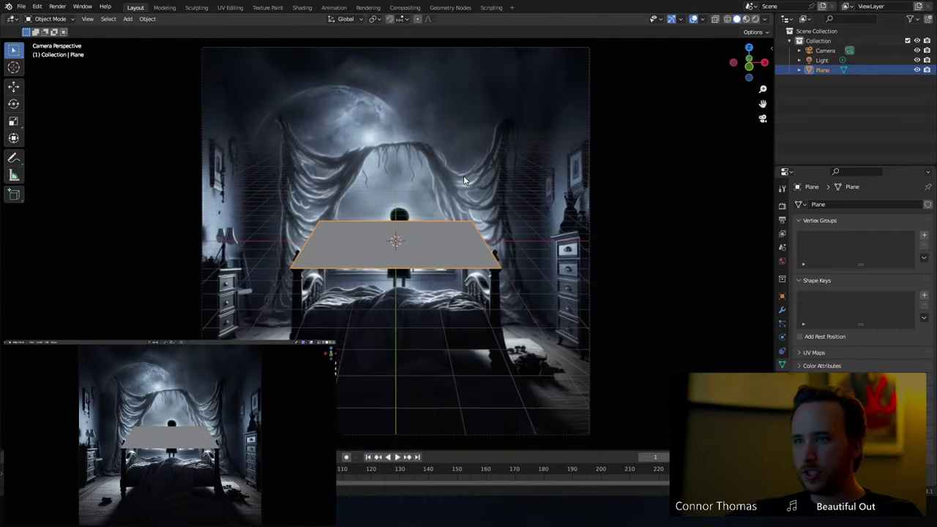
Raise the camera along Z so the plane sits over the lower part of the bed in the reference
left_click(534, 46)
key("g")
key("z")
left_click(508, 284)
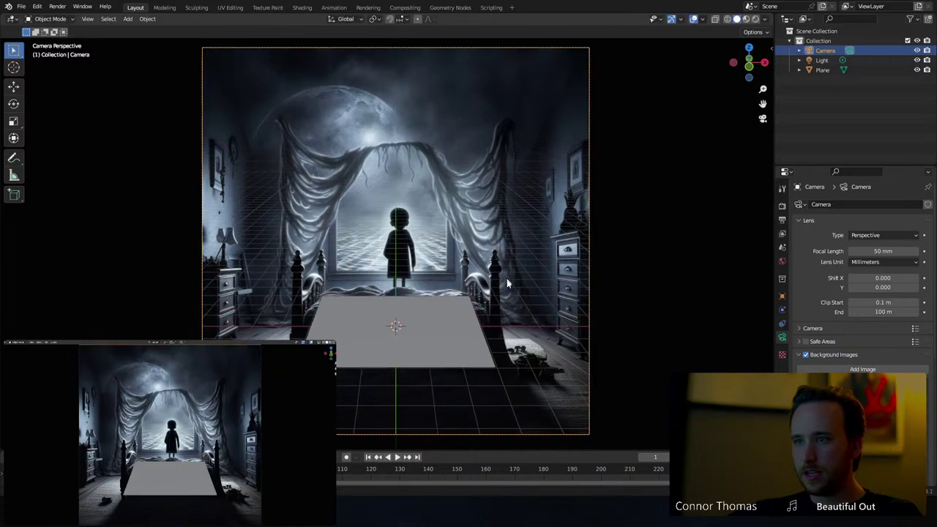
key("r")
key("x")
right_click(542, 297)
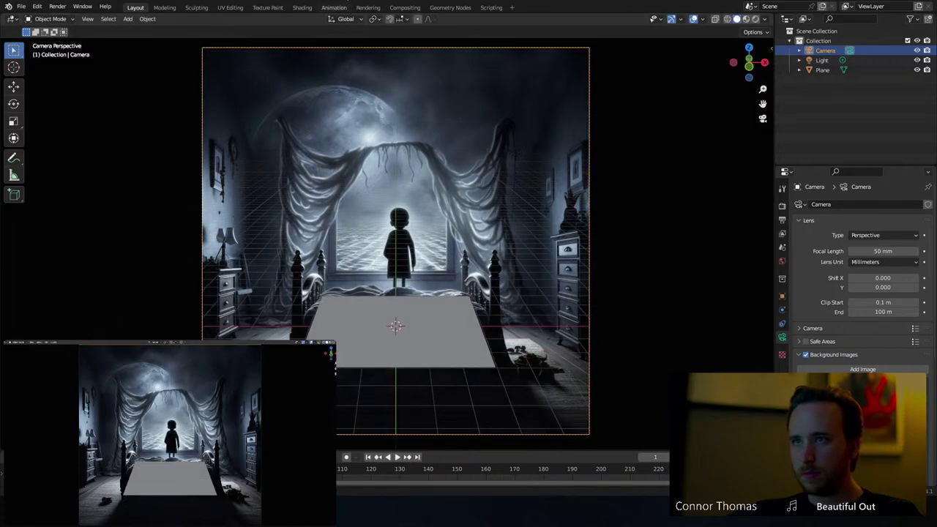
Set the pivot point to 3D Cursor and rotate the camera about 17.5° around global X
left_click(374, 19)
left_click(393, 40)
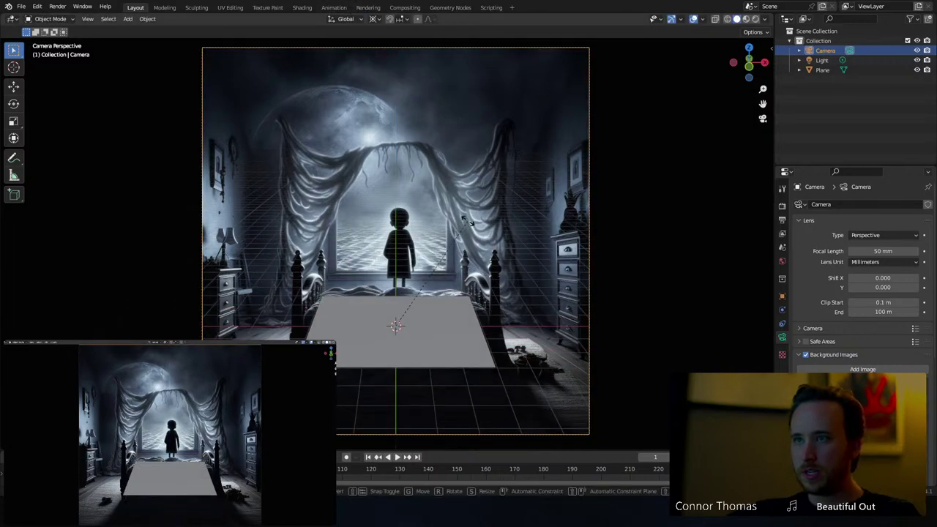
key("r")
key("x")
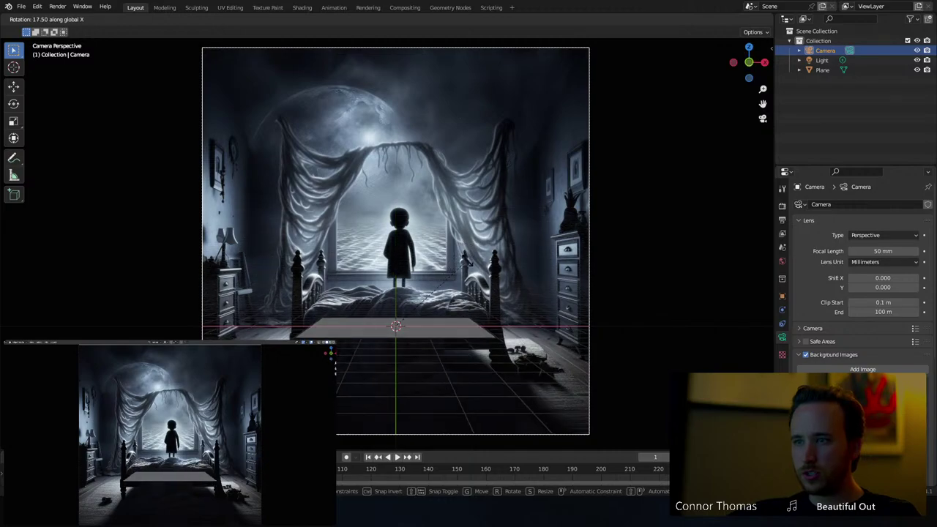
left_click(470, 263)
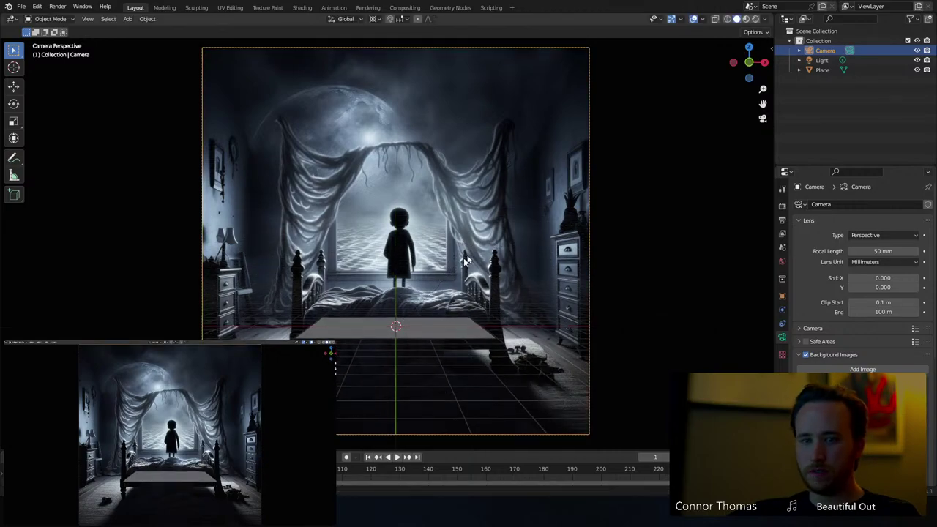
Scale the floor plane up beyond the sides of the camera frame and lengthen it along Y
key("s")
right_click(428, 335)
left_click(428, 336)
key("s")
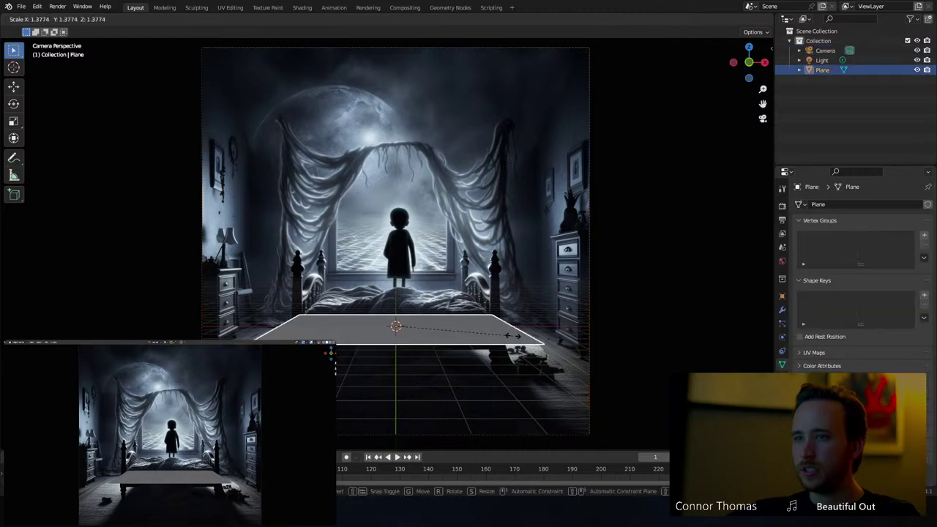
left_click(570, 338)
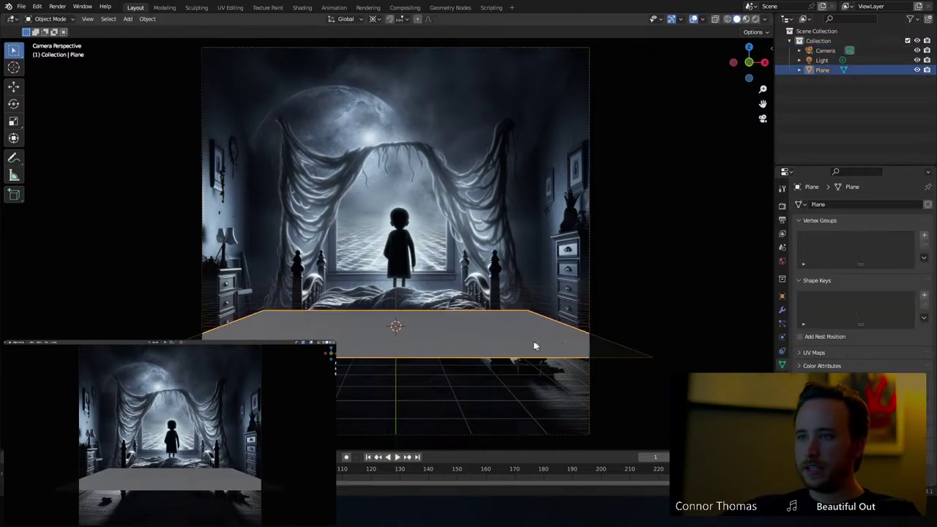
key("s")
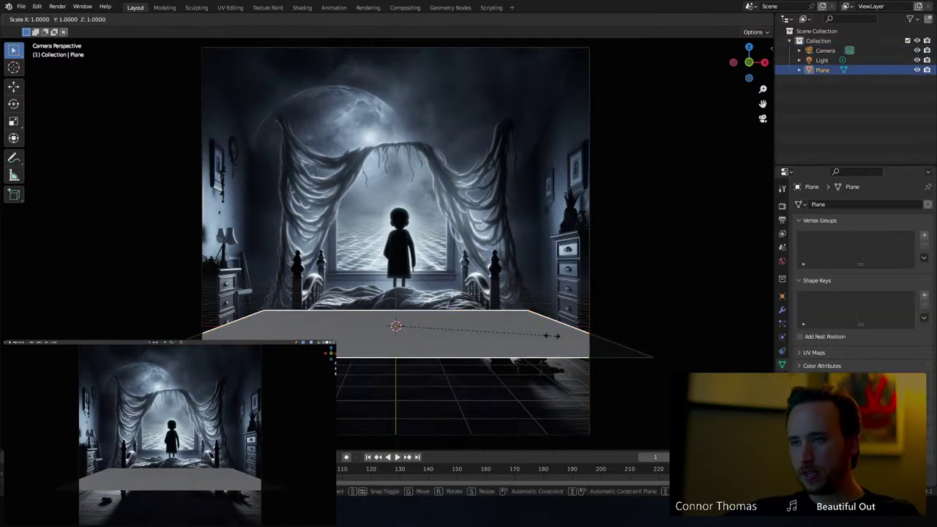
key("y")
left_click(458, 301)
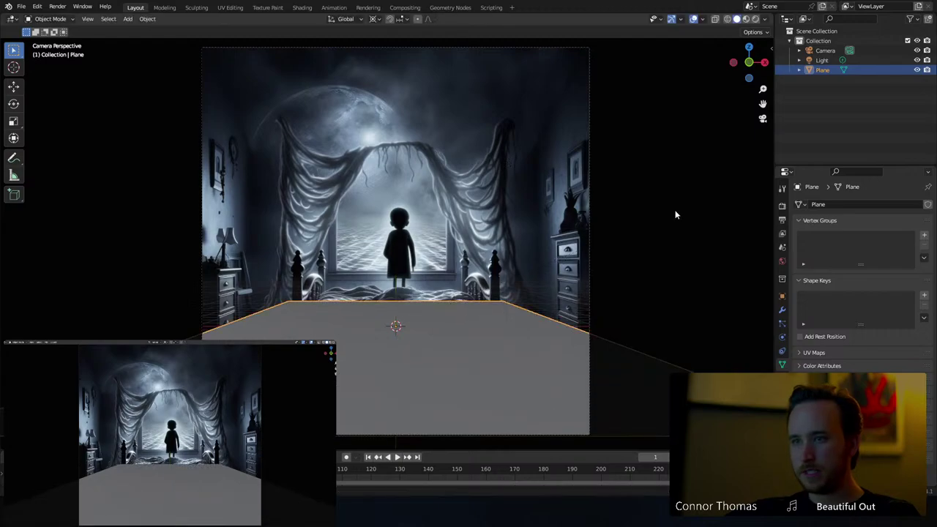
Scale only the plane's far edge about 3.9 times from the 3D cursor to widen and extend the floor
key("Tab")
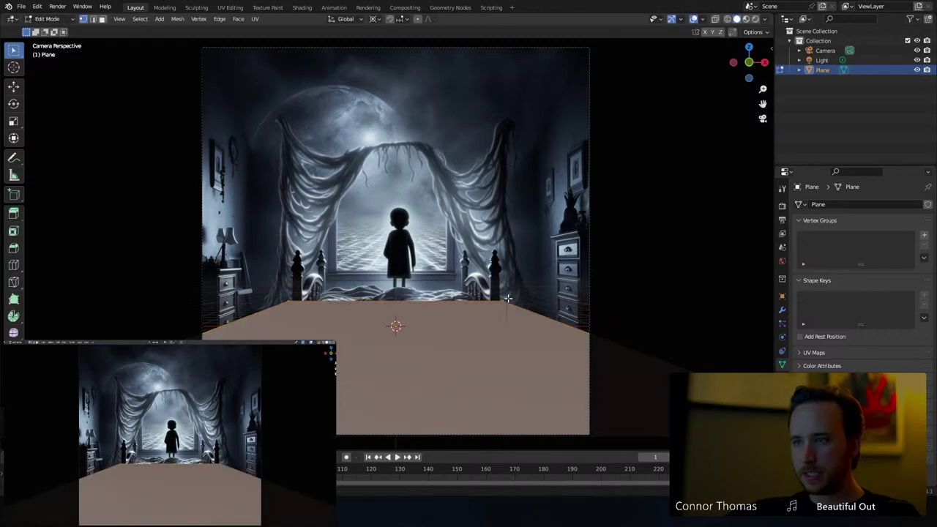
key("alt+a")
key("2")
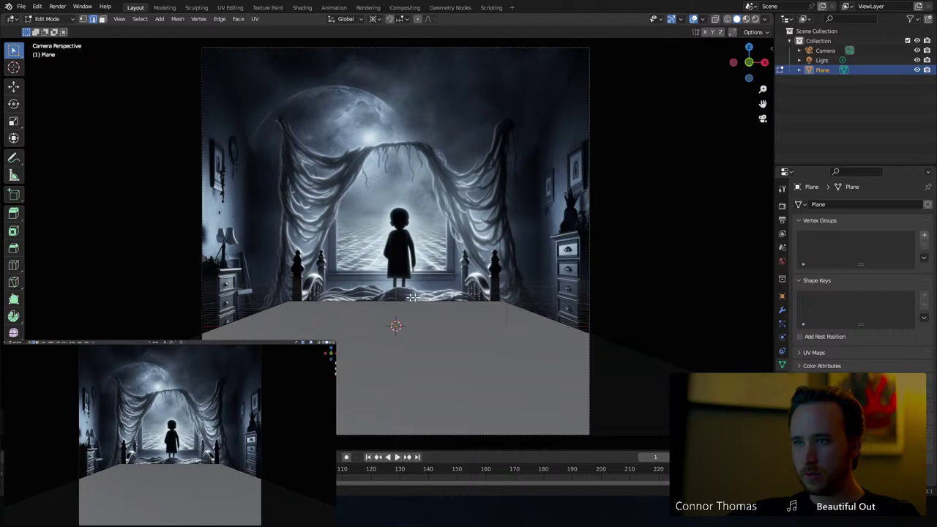
middle_click_drag(394, 301, 413, 272)
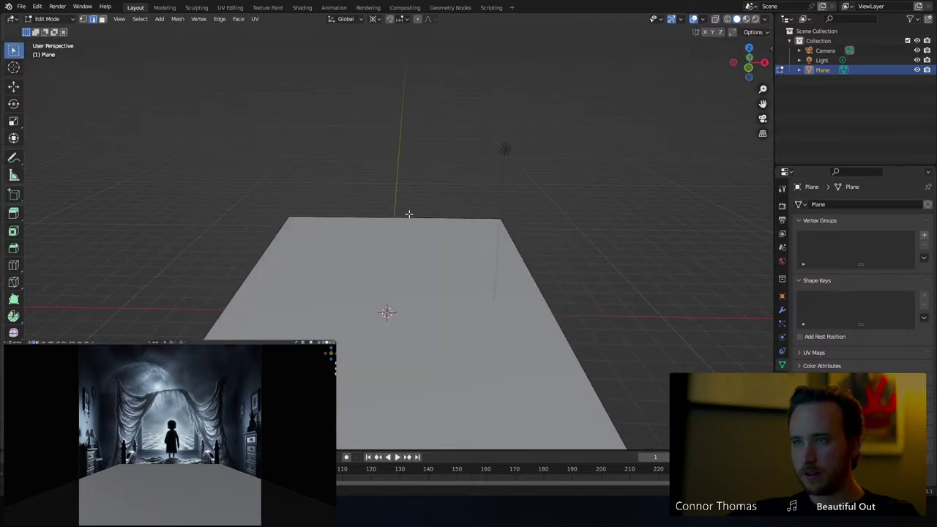
key("s")
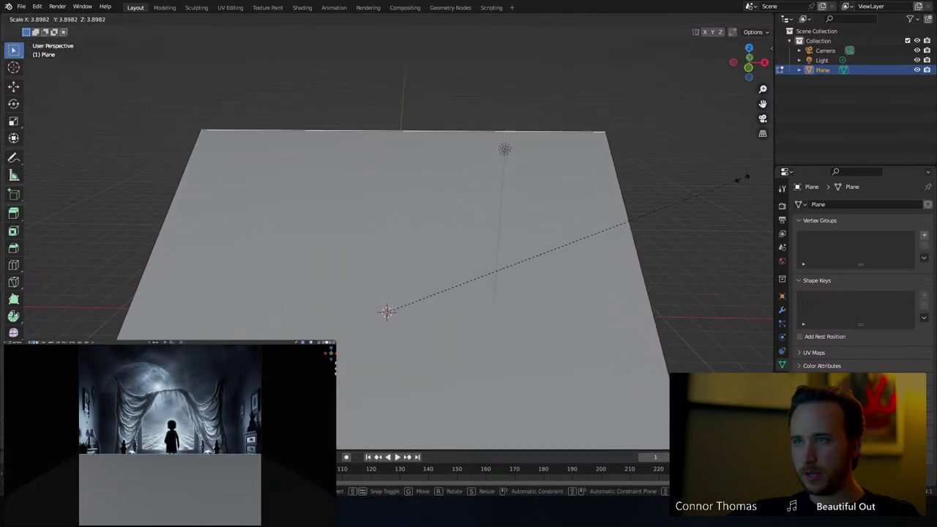
left_click(746, 176)
key("Tab")
middle_click_drag(745, 177, 567, 178)
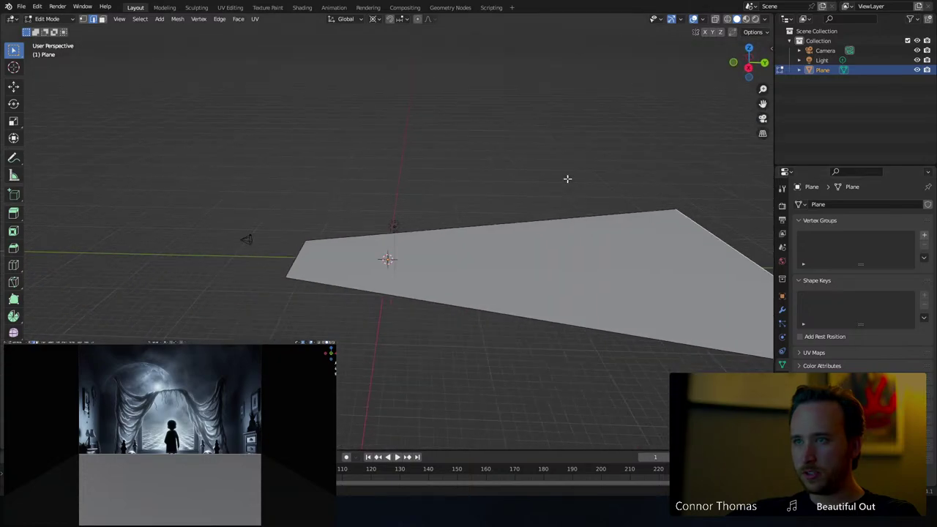
Scale the plane's far edge up further by about 1.8 times, checking the floor's horizon against the reference
key("KP_0")
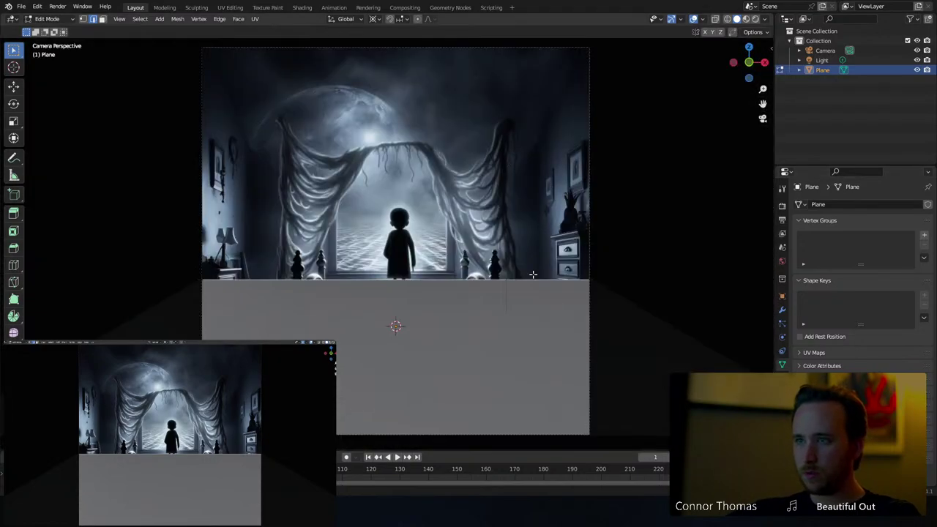
key("s")
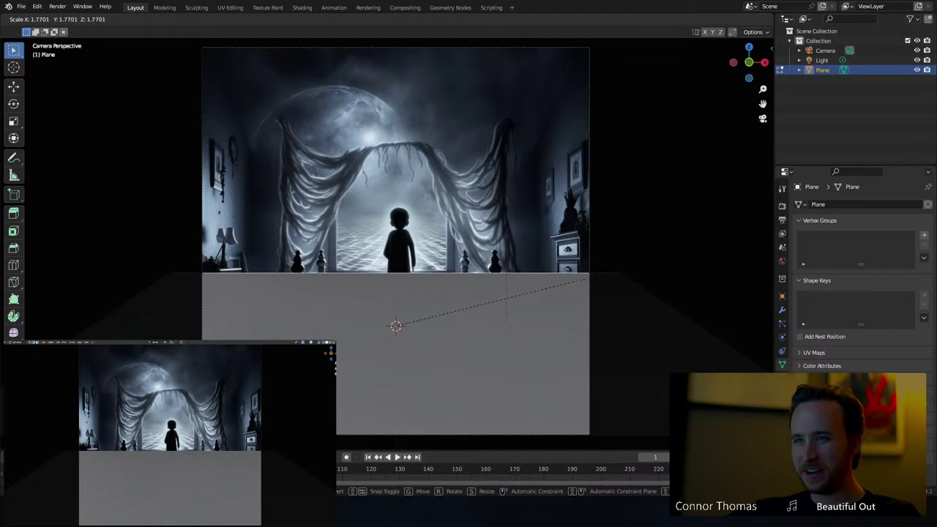
left_click(594, 273)
middle_click_drag(596, 272, 485, 291)
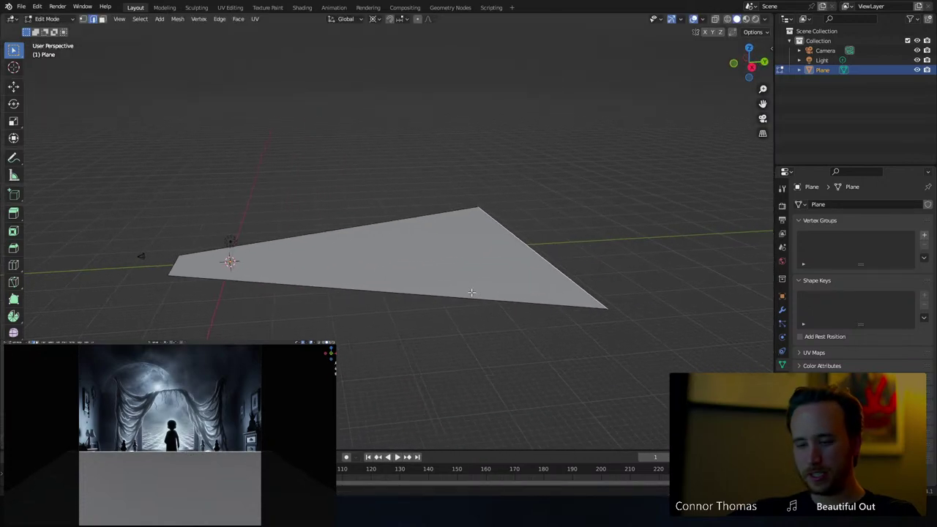
Return to Object Mode, select the camera, and set the viewport clip end to 100000 m
key("Tab")
left_click(142, 256)
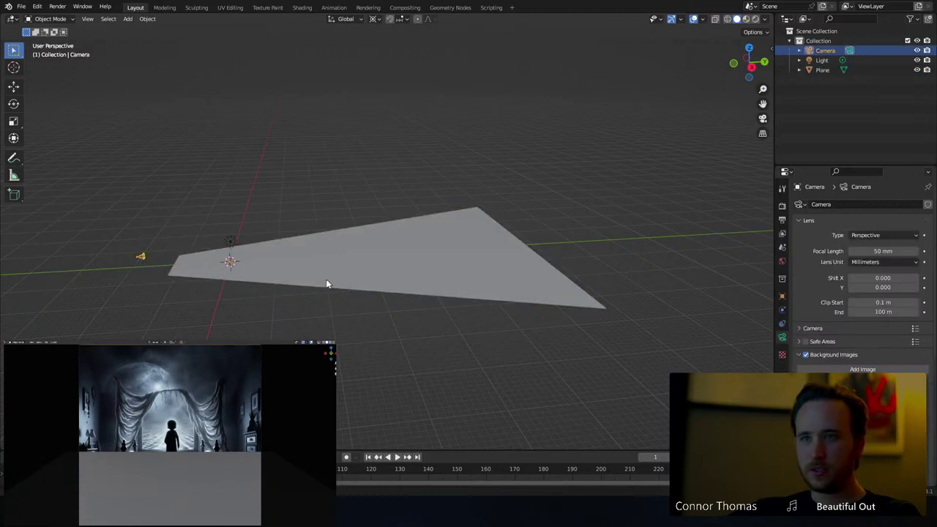
key("n")
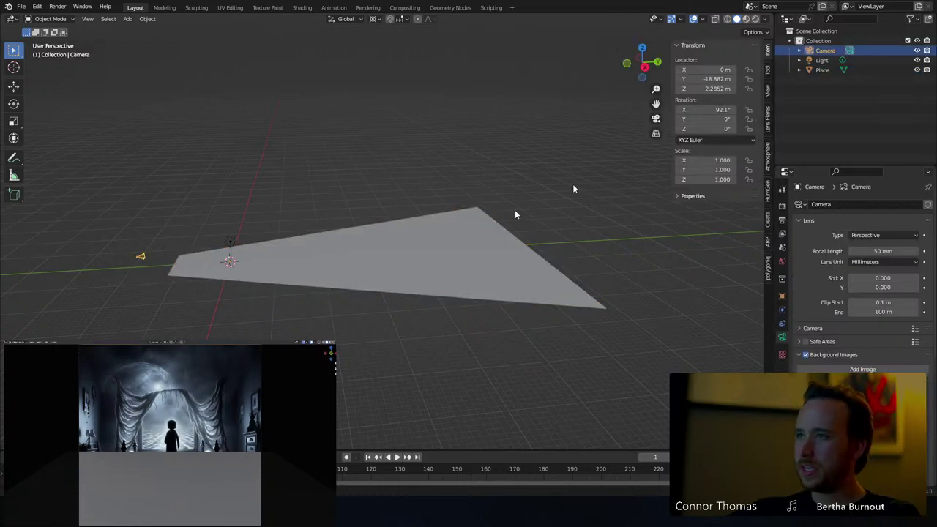
left_click(767, 90)
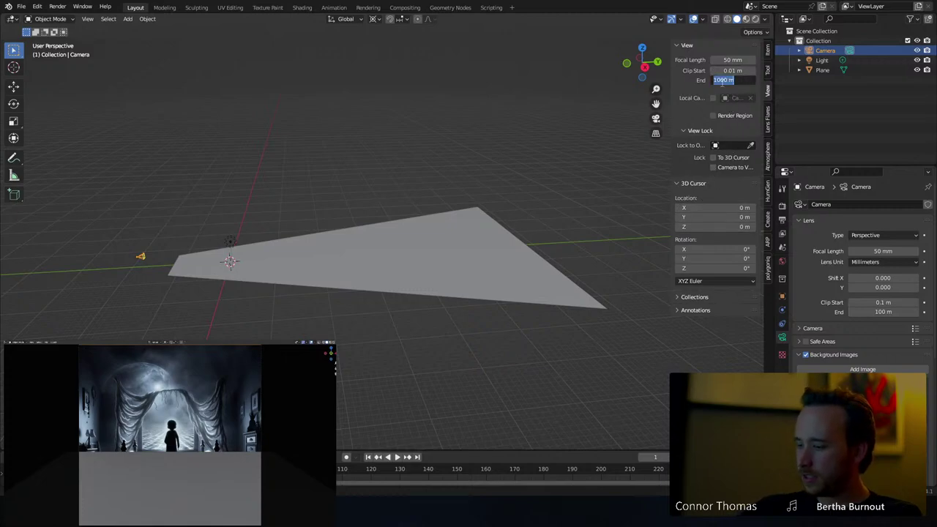
type("1")
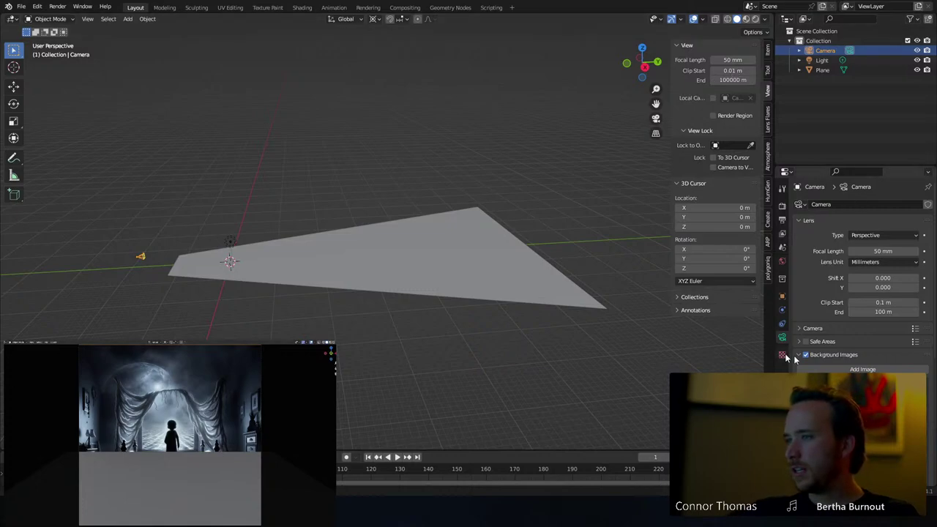
Set the camera's own clip end distance to 100000 m
scroll(798, 355, "down", 1)
left_click(841, 350)
left_click(825, 335)
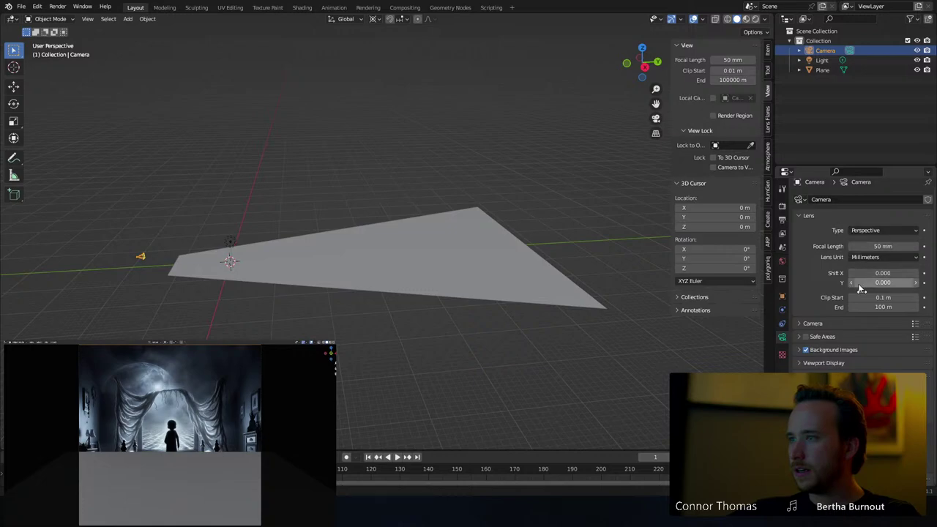
left_click(872, 307)
type("10")
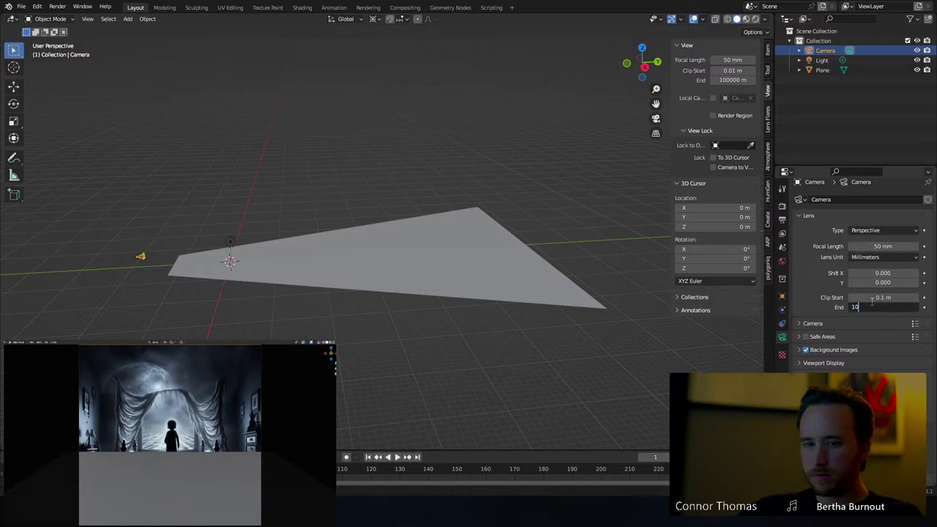
type("0000")
key("Return")
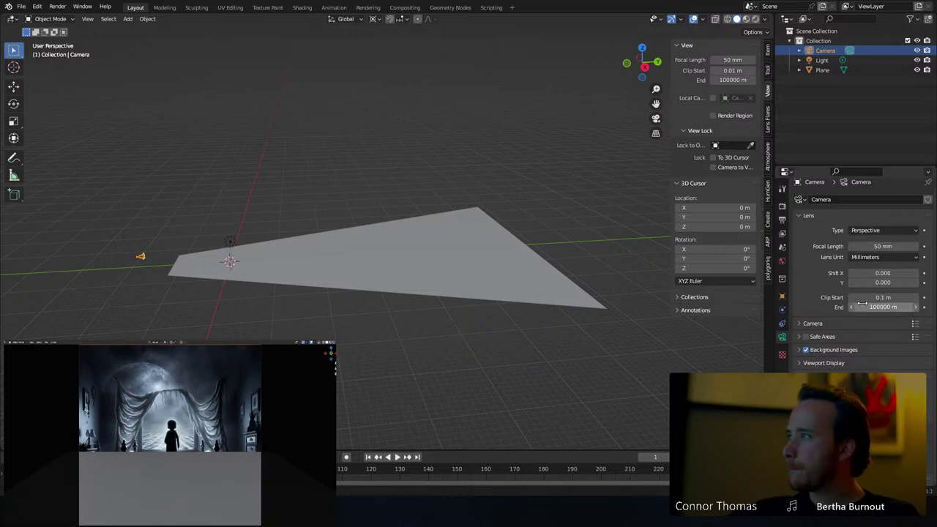
From the camera view, move the plane's far edge about 420 m farther along Y and return to Object Mode
middle_click_drag(407, 282, 299, 232)
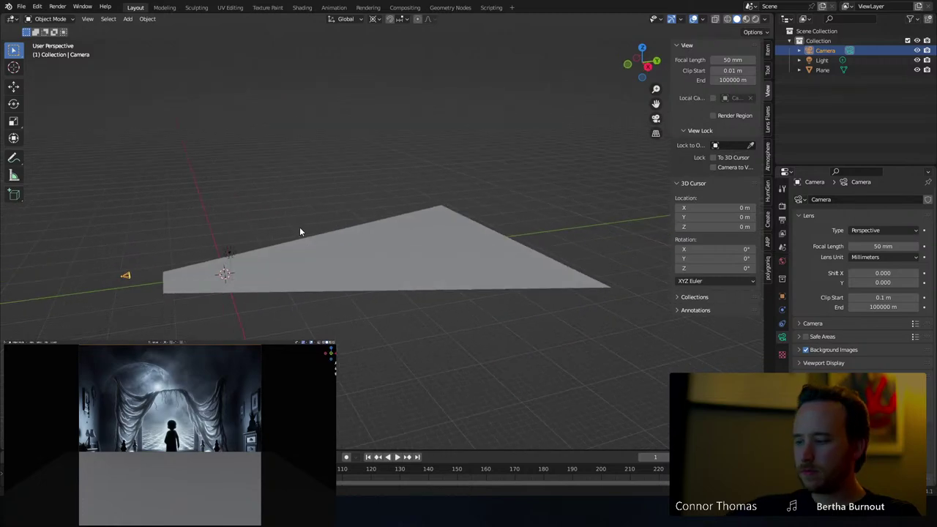
key("KP_0")
left_click(353, 319)
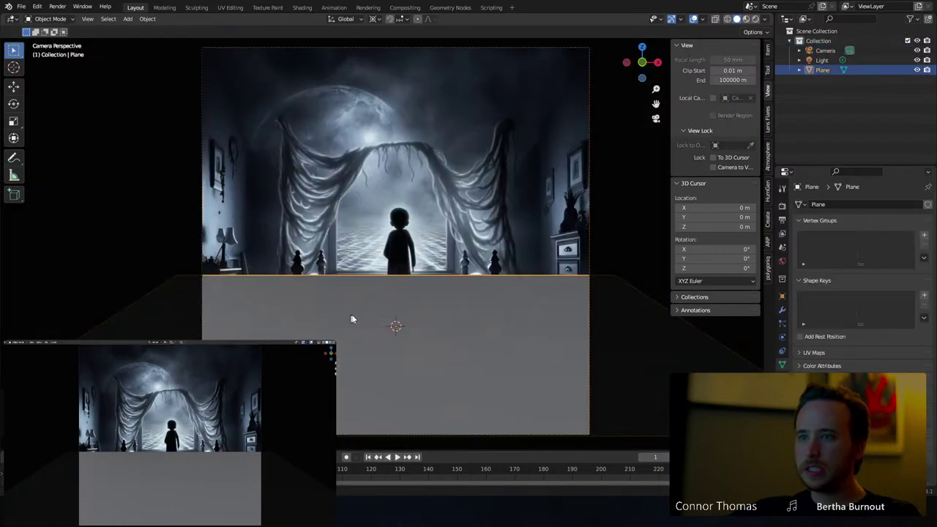
key("Tab")
key("g")
key("y")
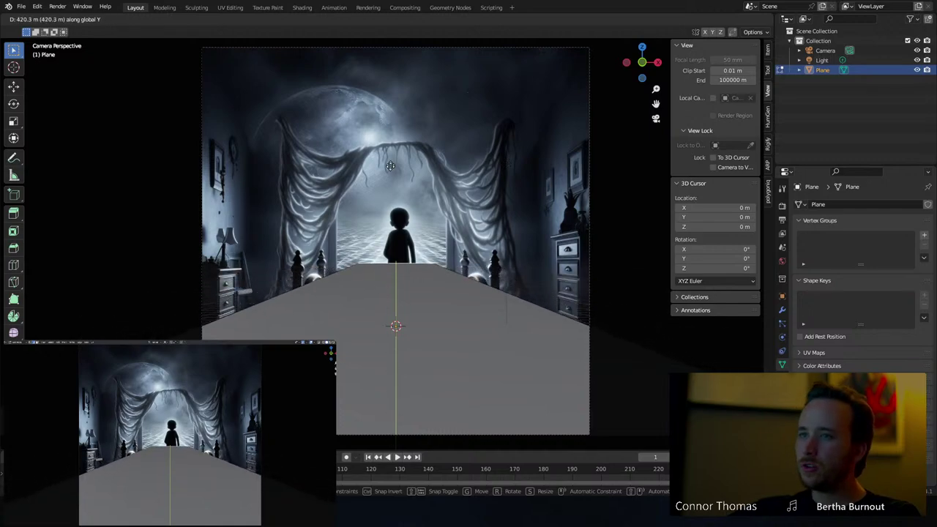
left_click(390, 173)
key("Tab")
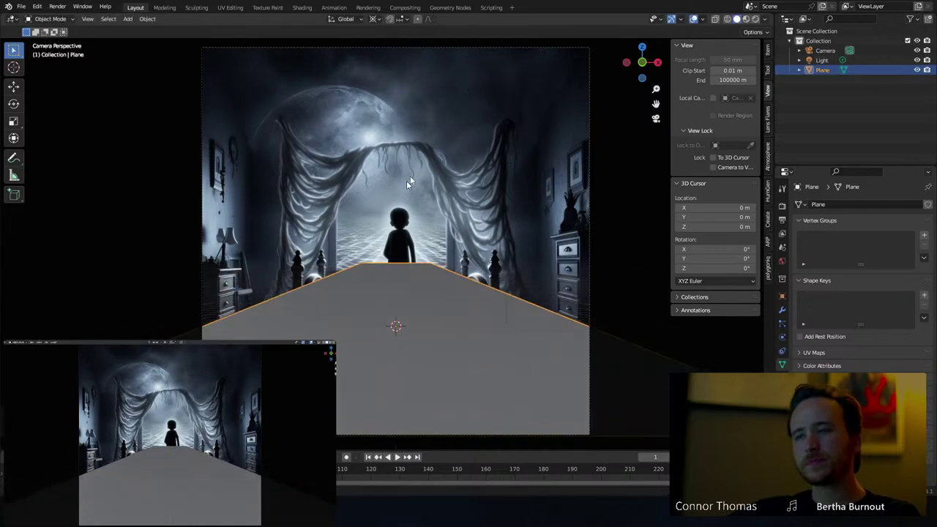
Rotate the camera about -4.2 degrees around the global X axis to raise the floor's horizon on the reference
left_click(449, 49)
key("r")
key("x")
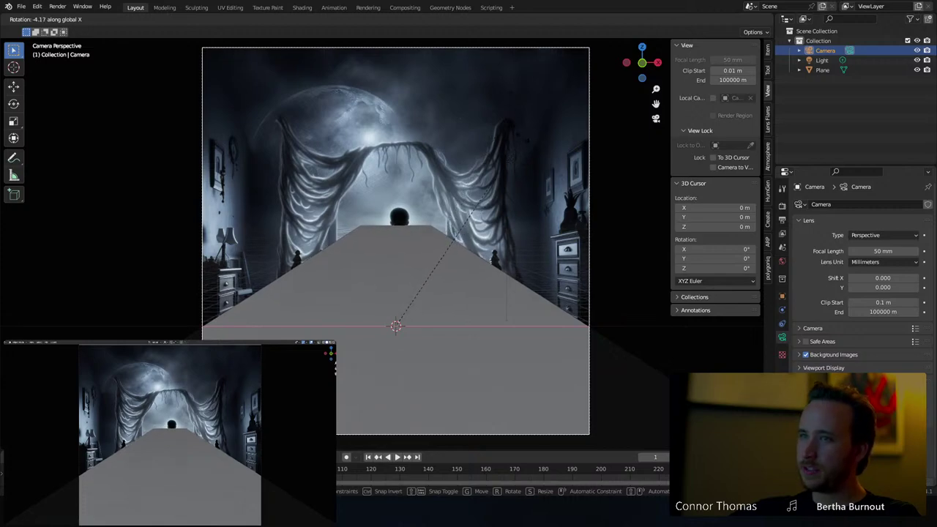
left_click(496, 180)
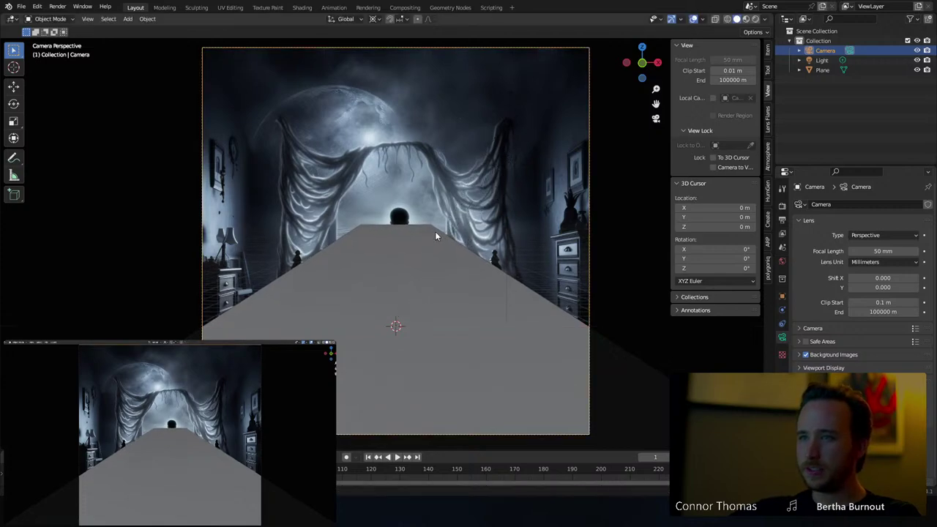
Change the transform pivot point away from the 3D cursor and scale the plane's far edge wider until it spans the camera frame
left_click(544, 307)
key("Tab")
key("s")
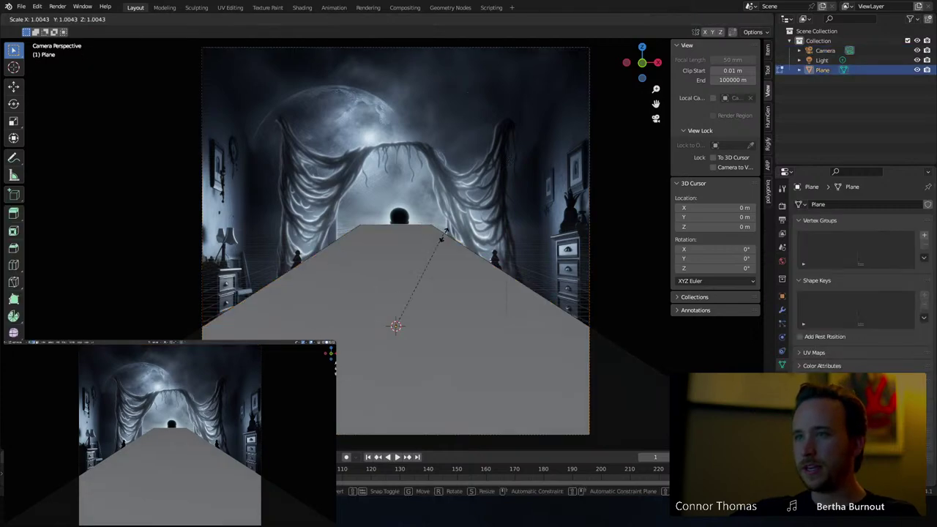
right_click(523, 292)
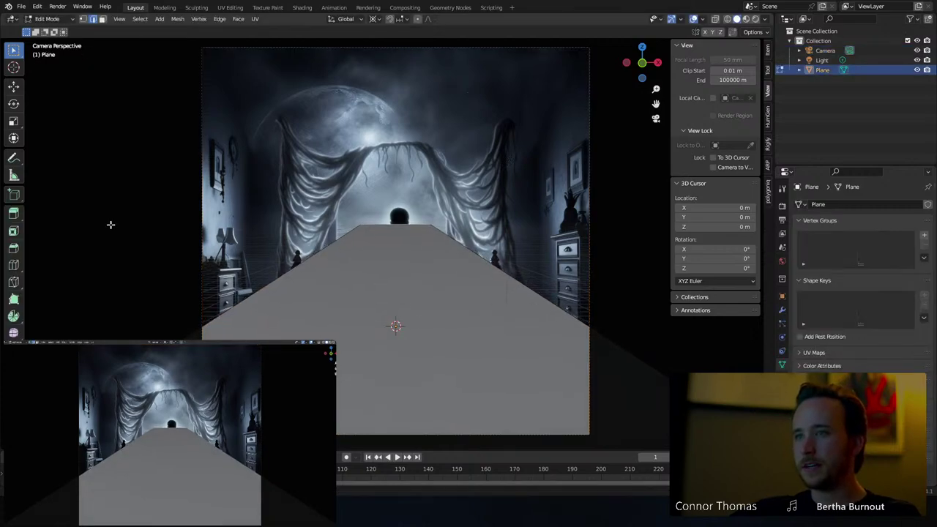
left_click(373, 18)
left_click(401, 56)
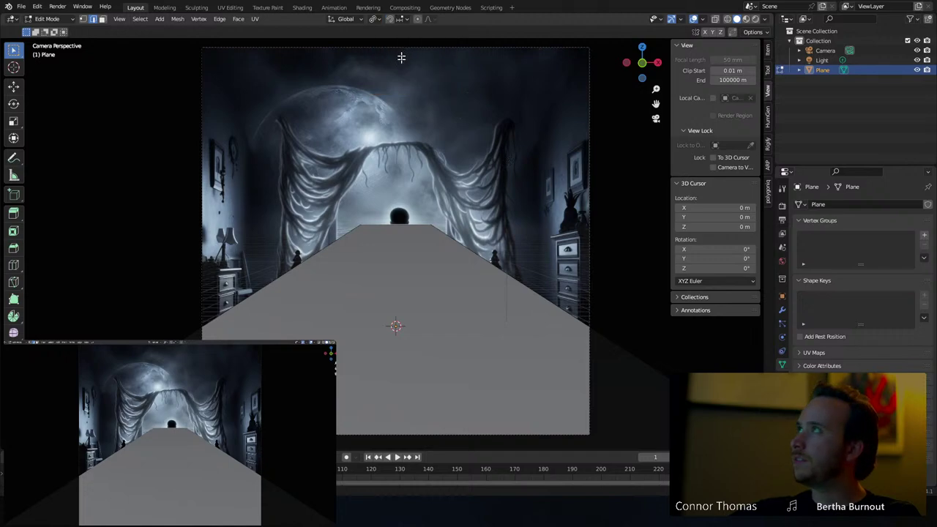
key("s")
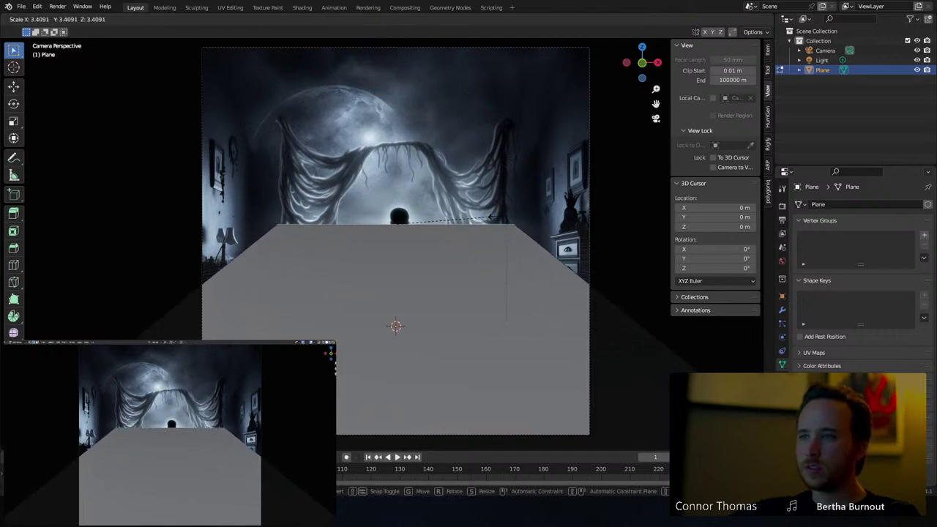
left_click(563, 205)
key("Tab")
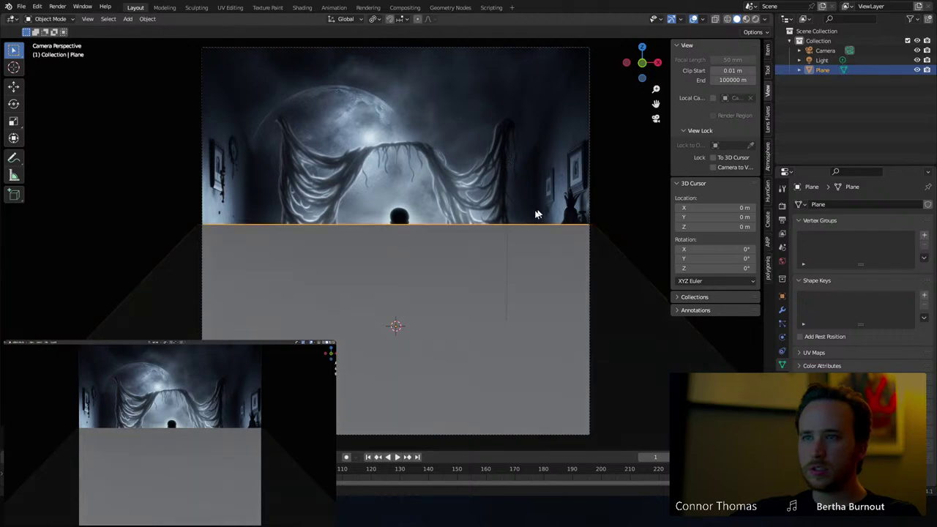
Examine the floor's horizon against the reference in wireframe, and the widened plane's shape from outside the camera
key("alt+a")
key("shift+z")
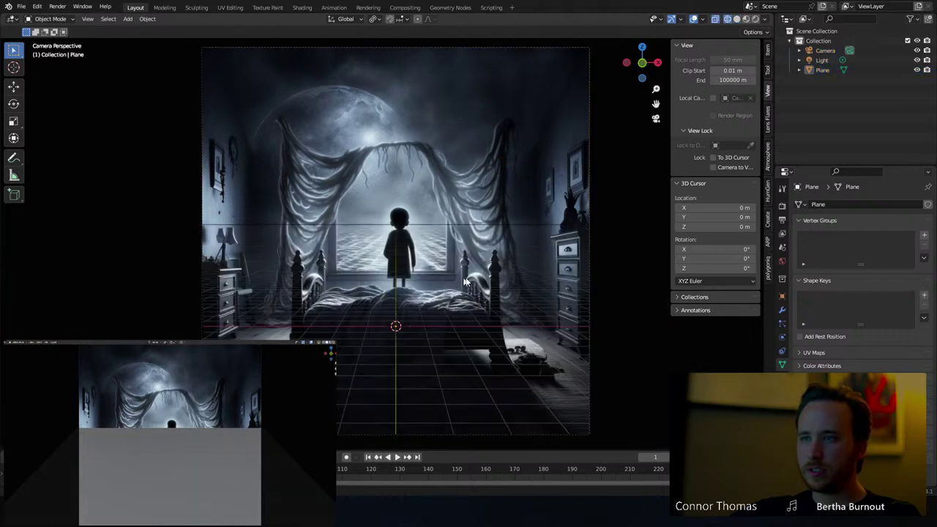
mouse_move(466, 282)
middle_mouse_down()
mouse_move(461, 274)
mouse_move(491, 273)
mouse_move(524, 247)
mouse_move(502, 259)
middle_mouse_up()
scroll(461, 274, "down", 4)
key("shift+z")
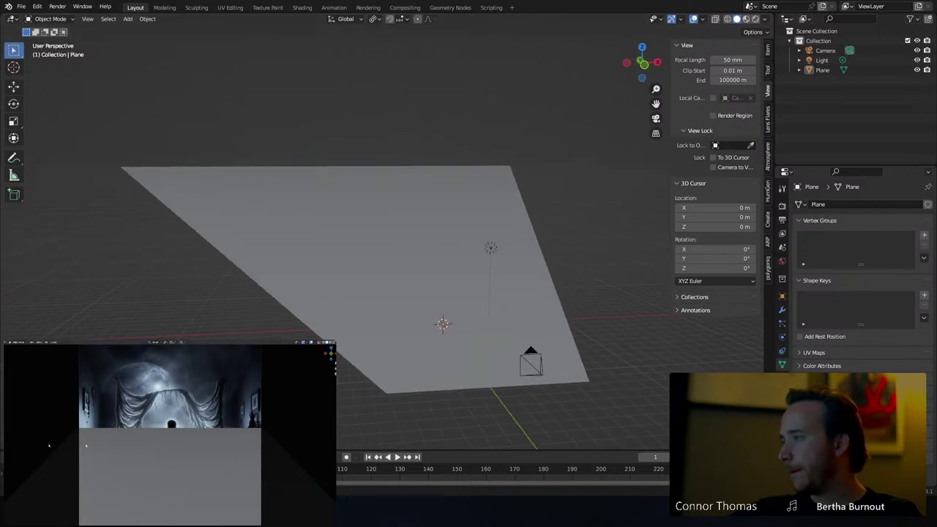
left_click(499, 255)
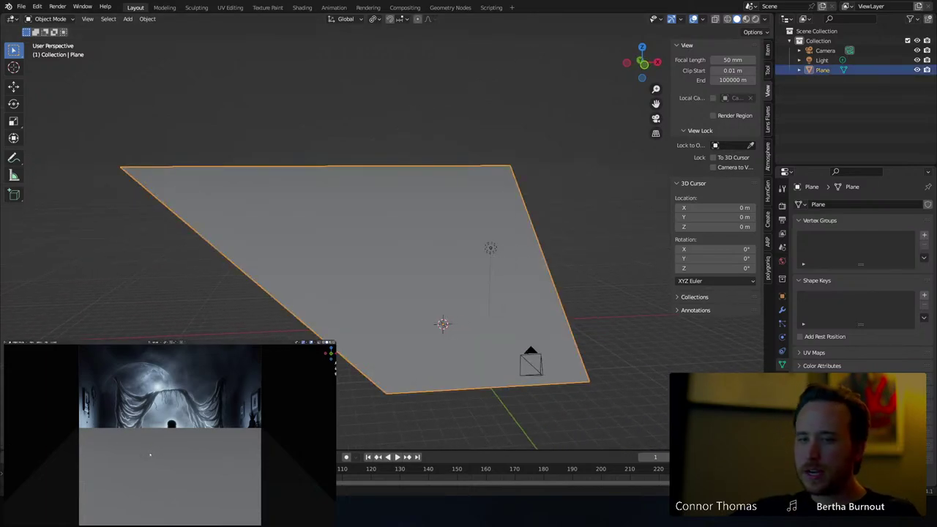
key("alt+a")
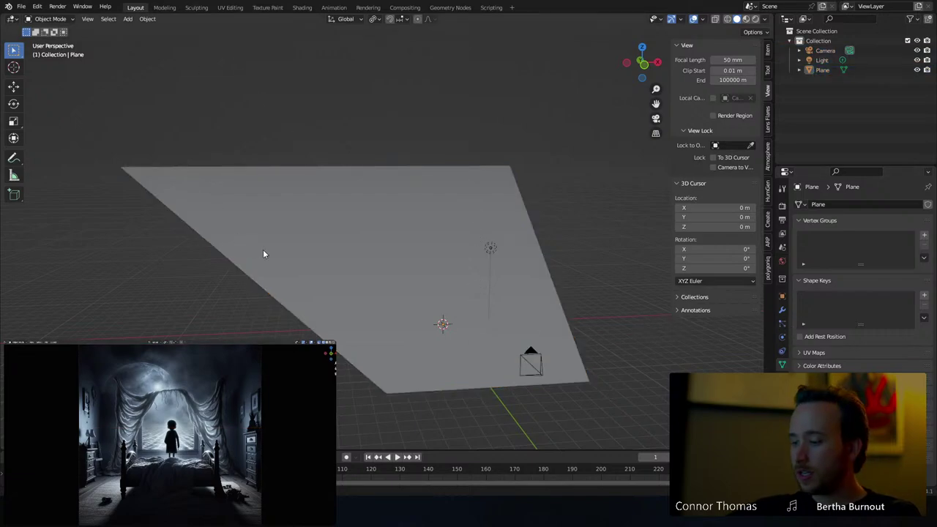
Place the 3D cursor on the floor at the foot of the bed's front-left post, about X -2.4 m, Y -5.56 m
key("KP_0")
key("ctrl+space")
key("ctrl+space")
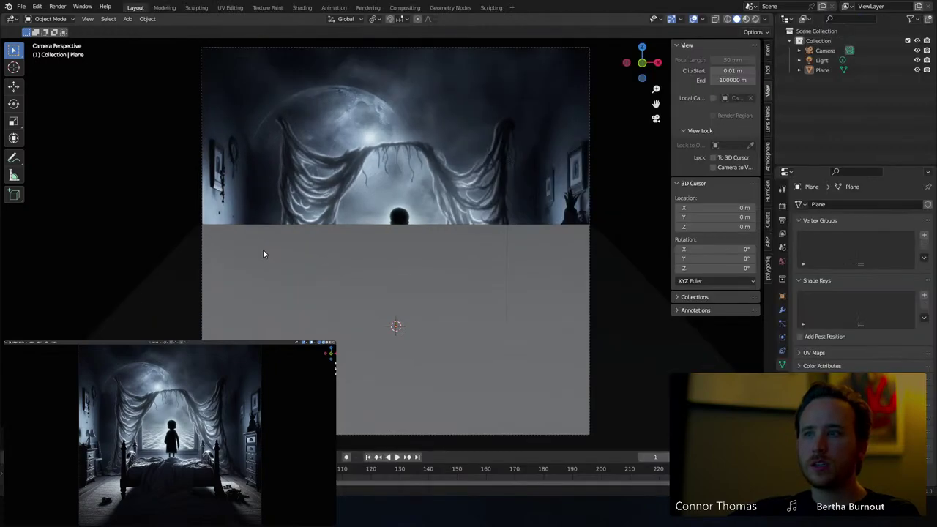
key("ctrl+space")
key("ctrl+space")
left_click(14, 68)
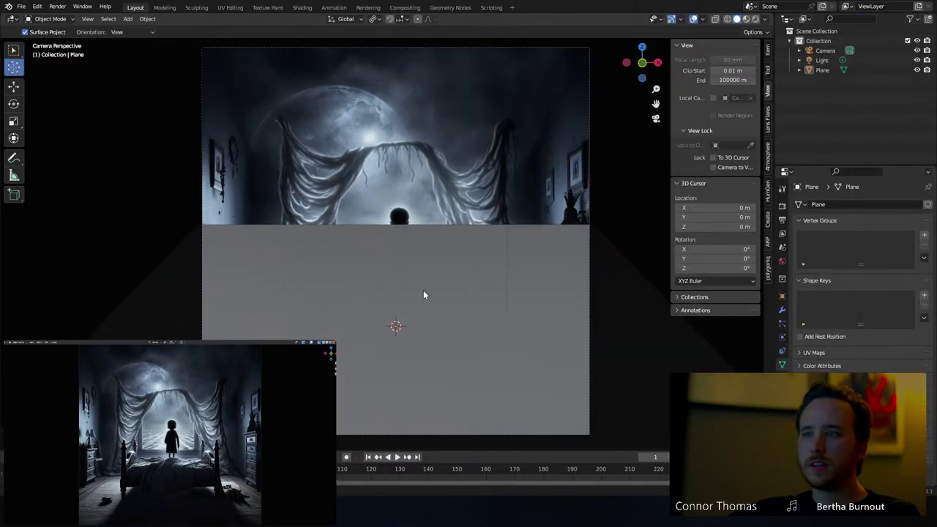
key("shift+z")
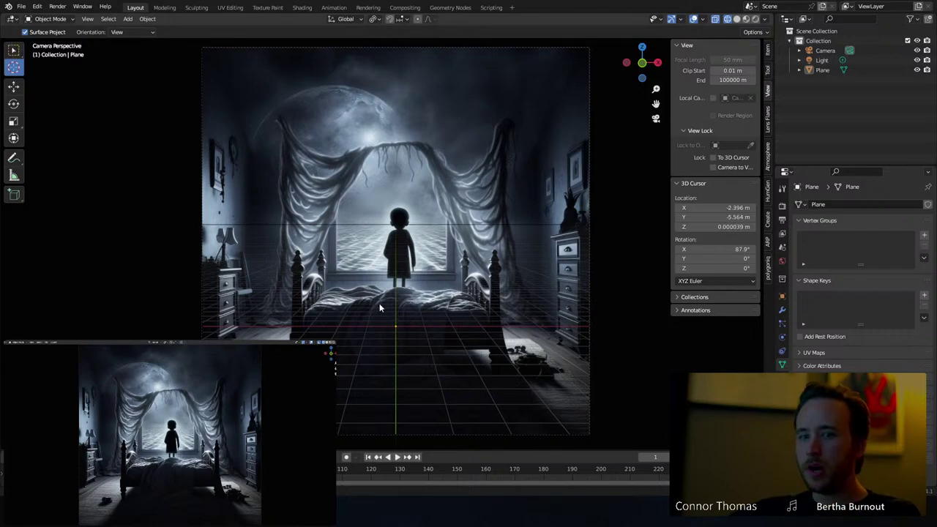
key("shift+z")
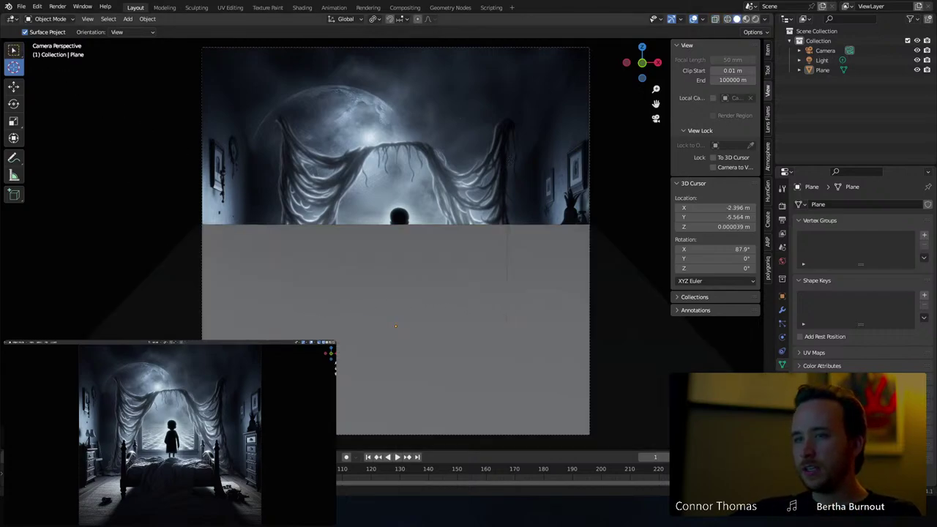
Add a cylinder at the 3D cursor, scale it down to the bedpost's thickness and move it onto the post's foot
key("shift+a")
mouse_move(322, 284)
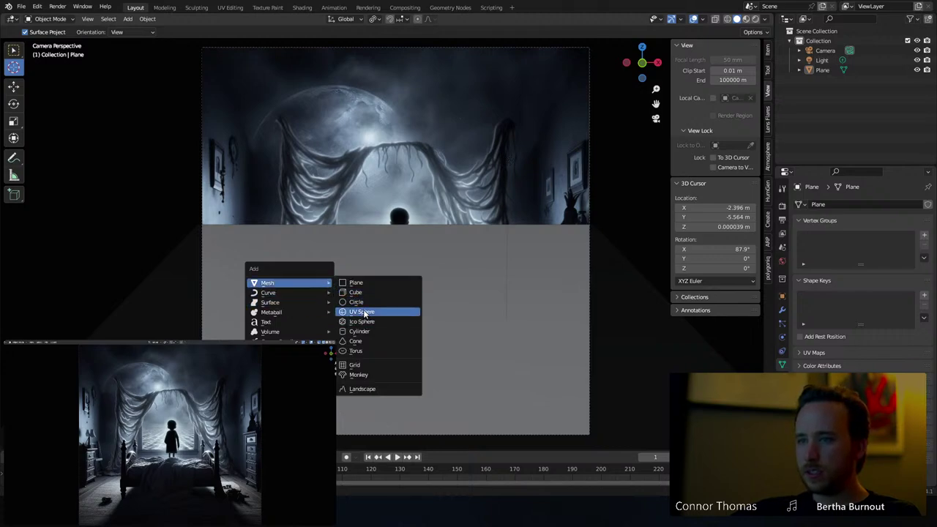
left_click(362, 333)
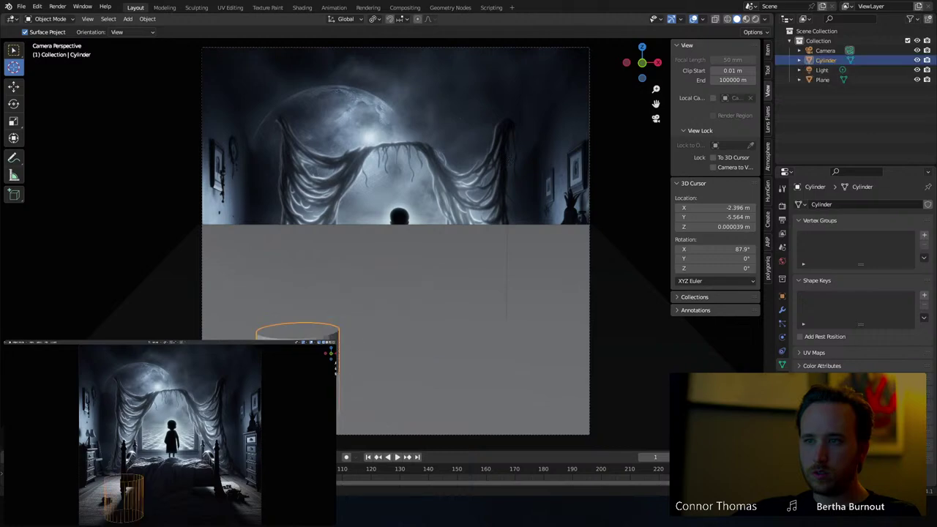
key("s")
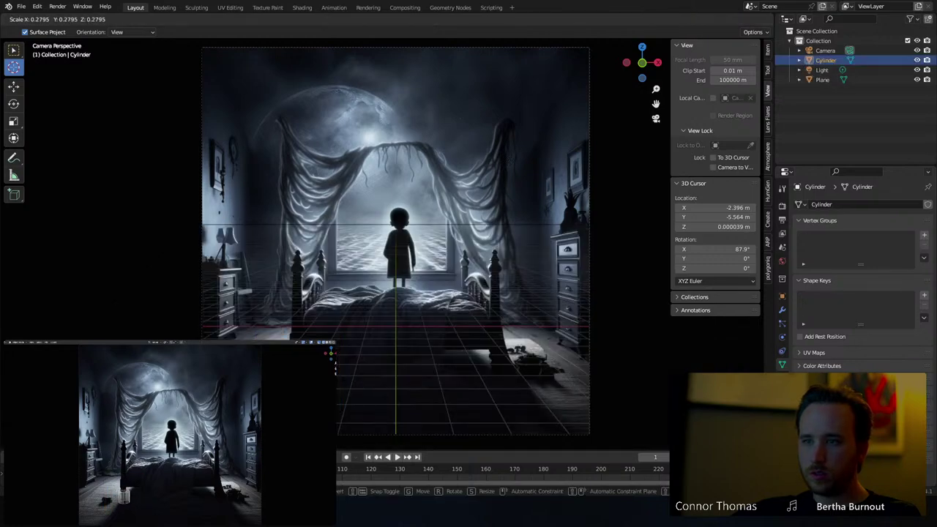
left_click(335, 369)
key("g")
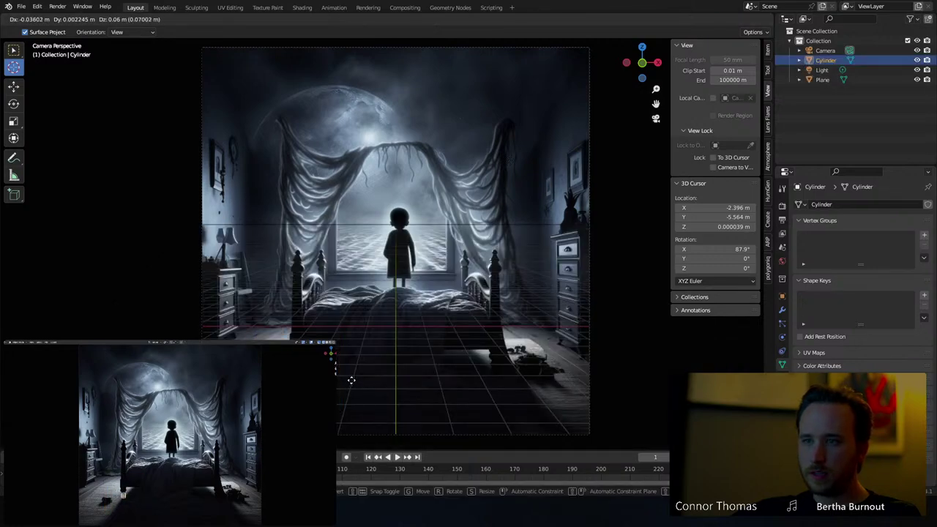
left_click(351, 380)
Raise the cylinder slightly along Z and shift it about -0.027 m along X to line up with the bedpost
key("KP_0")
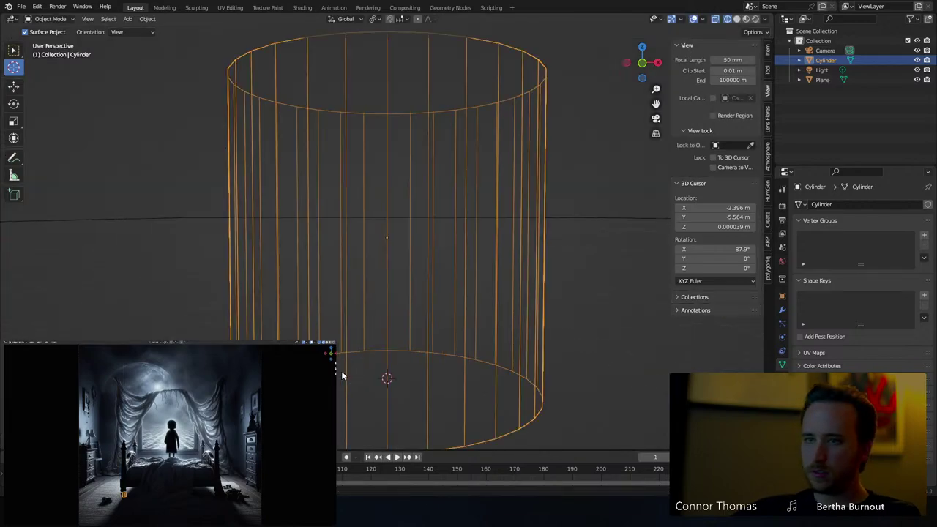
scroll(391, 303, "down", 5)
key("shift+z")
key("g")
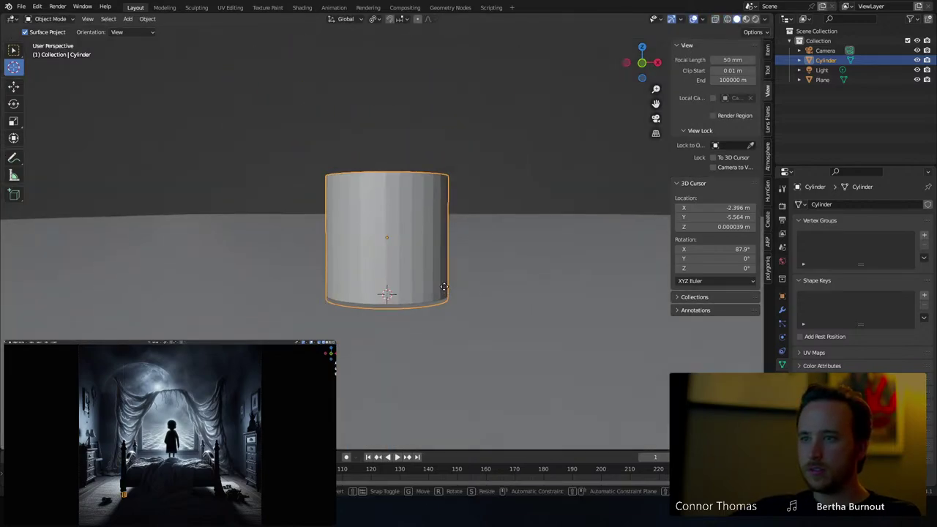
key("z")
left_click(442, 284)
key("g")
key("y")
key("x")
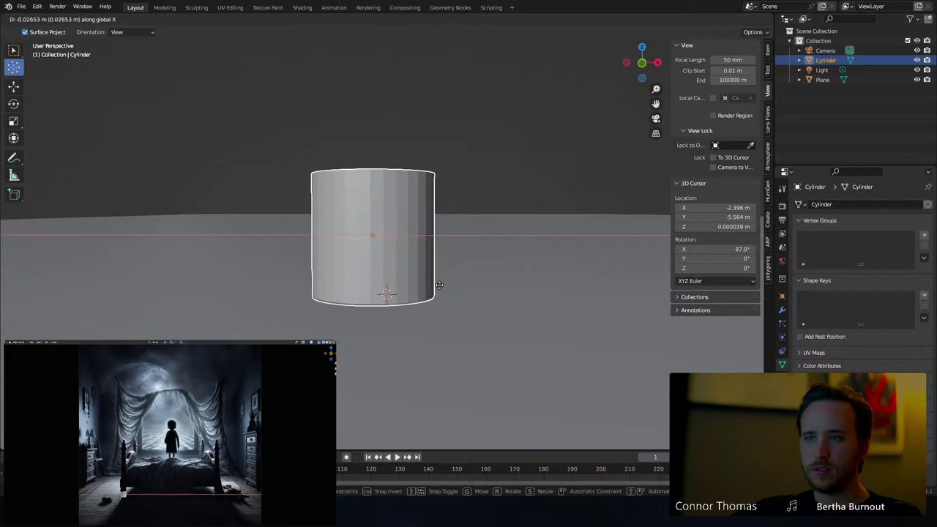
left_click(439, 285)
In Edit Mode, lower the cylinder's top face along Z to leave a short disc as the post's base
middle_click_drag(439, 286, 426, 283)
key("Tab")
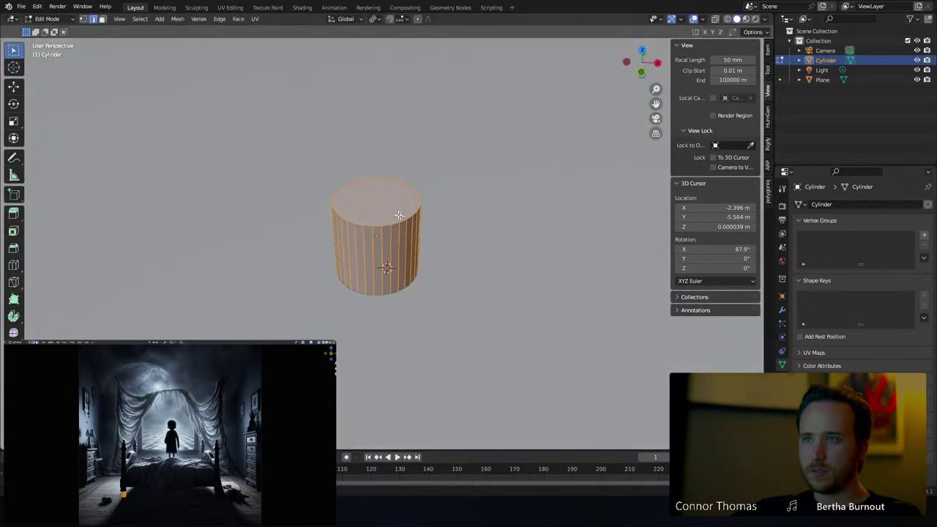
key("alt+a")
key("3")
left_click(410, 197)
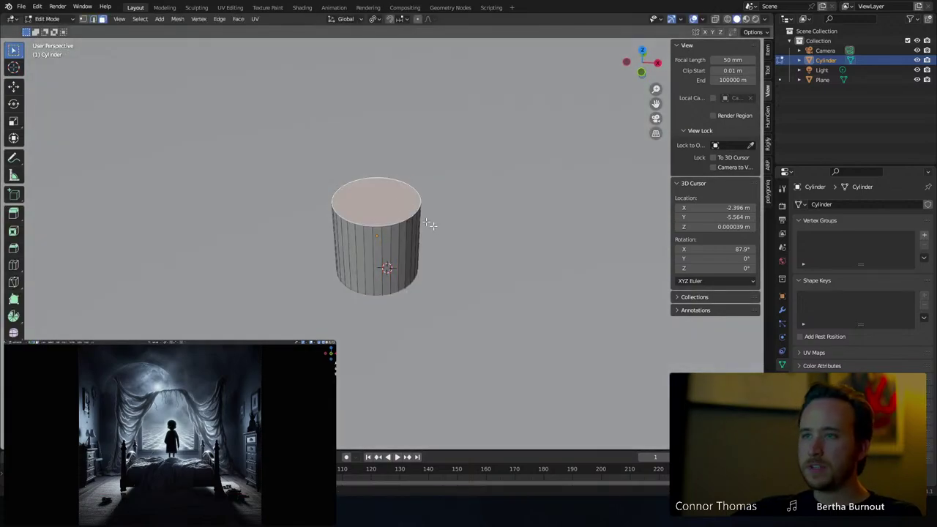
middle_click_drag(434, 225, 433, 205)
key("g")
key("z")
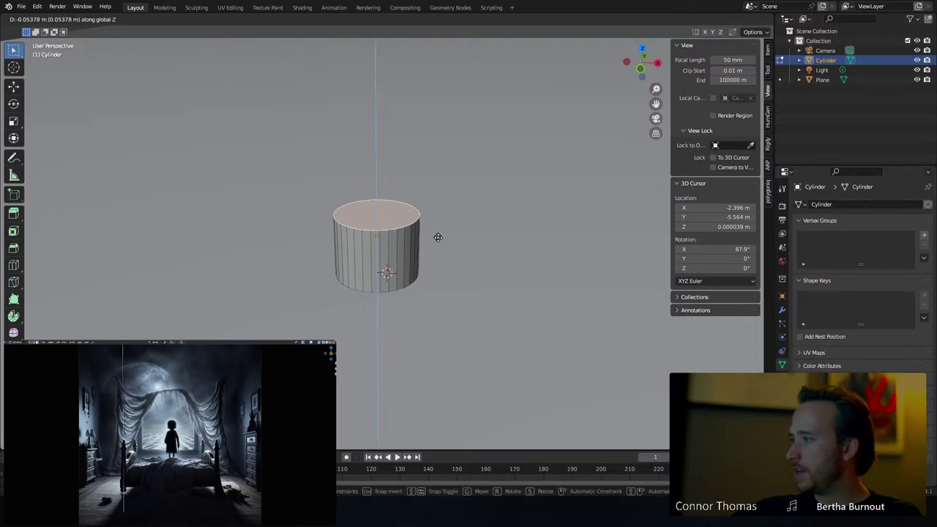
left_click(442, 269)
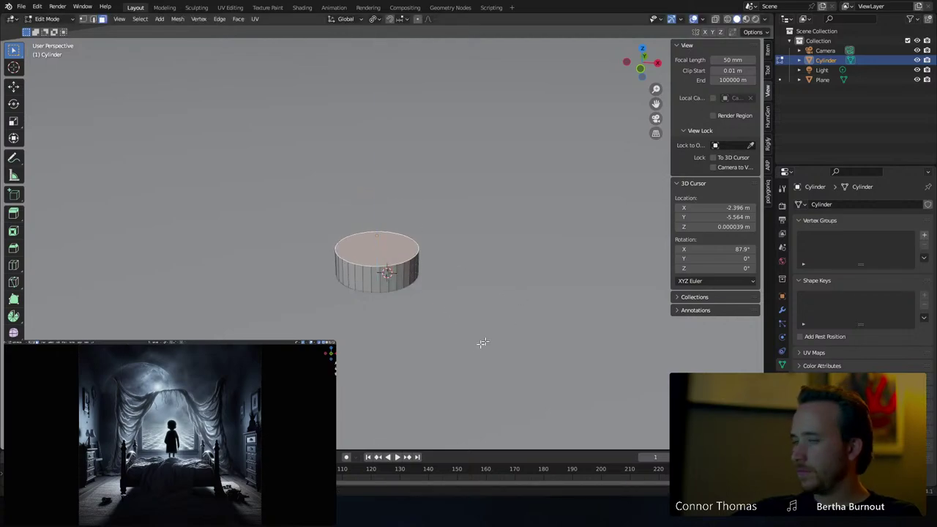
Scale the base's top face out by about 1.05, extrude it upward about 0.04 m and widen the new face slightly
middle_click_drag(481, 341, 451, 262)
key("s")
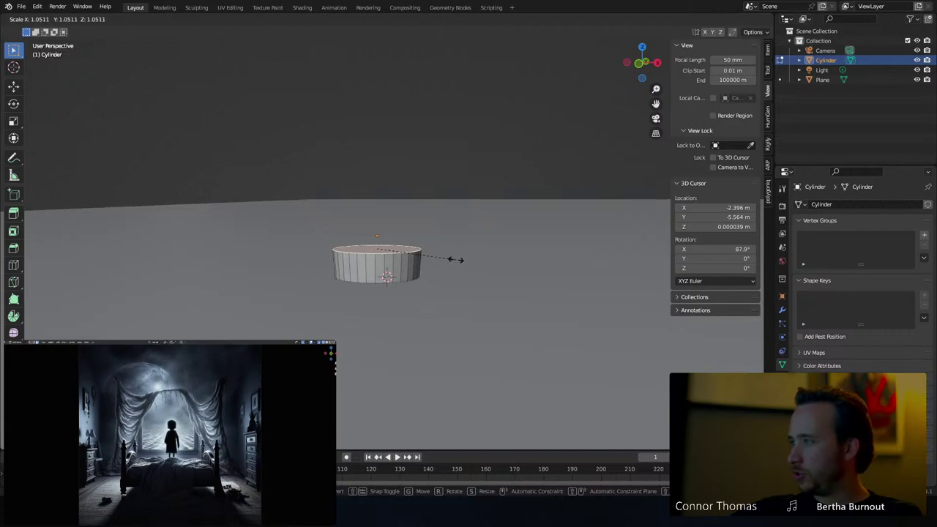
left_click(452, 265)
key("e")
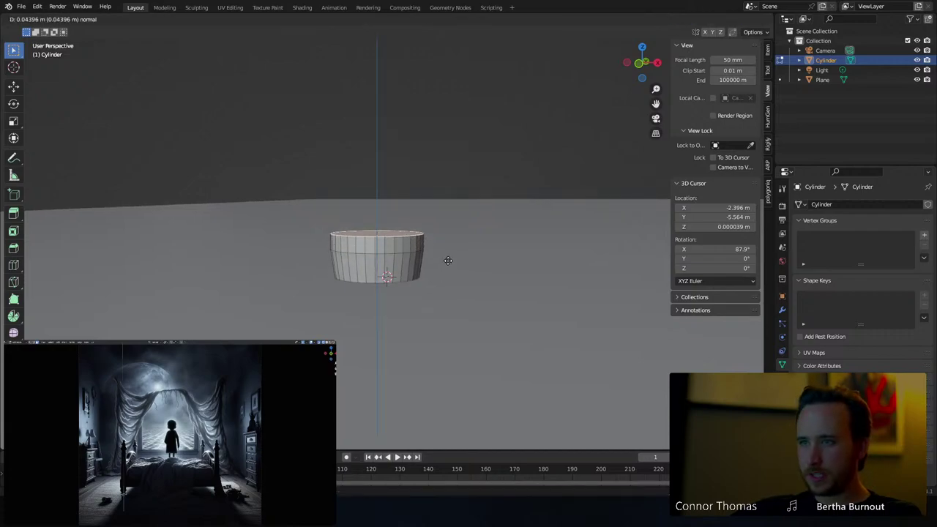
left_click(449, 263)
key("s")
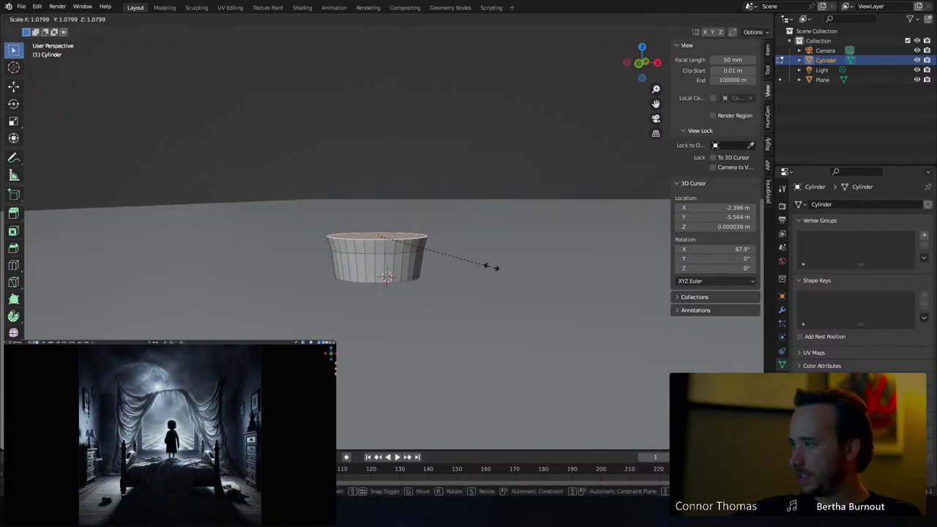
left_click(496, 266)
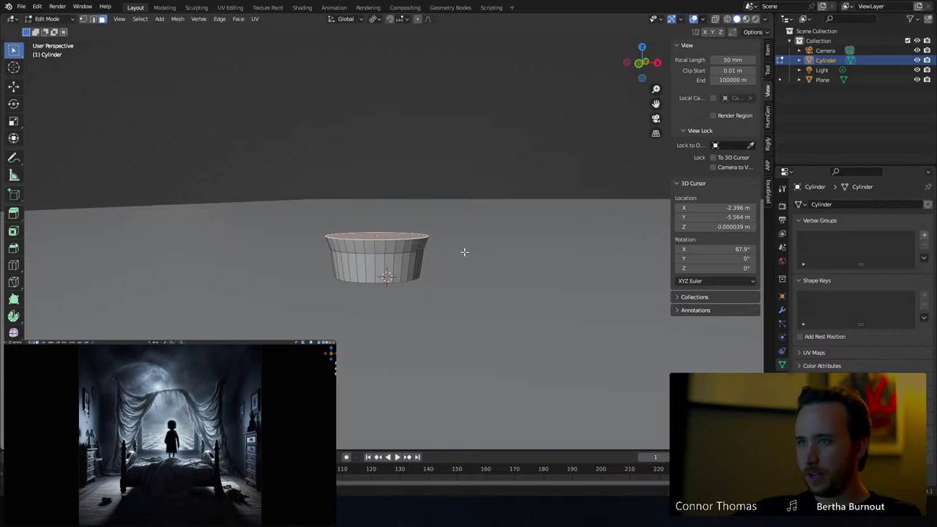
Extrude the top face upward in two short rings, scaling slightly to form the widest part of the lower bulge
key("e")
left_click(473, 243)
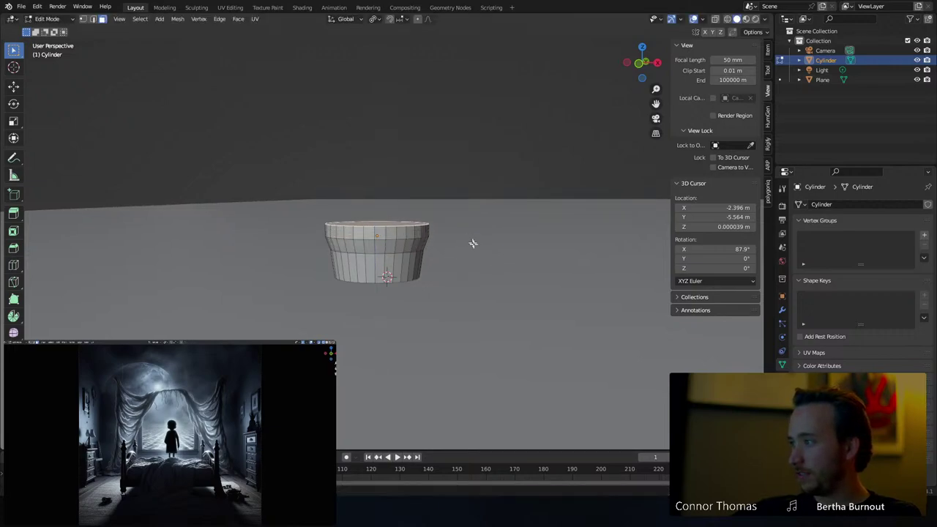
key("s")
left_click(473, 284)
key("e")
left_click(475, 272)
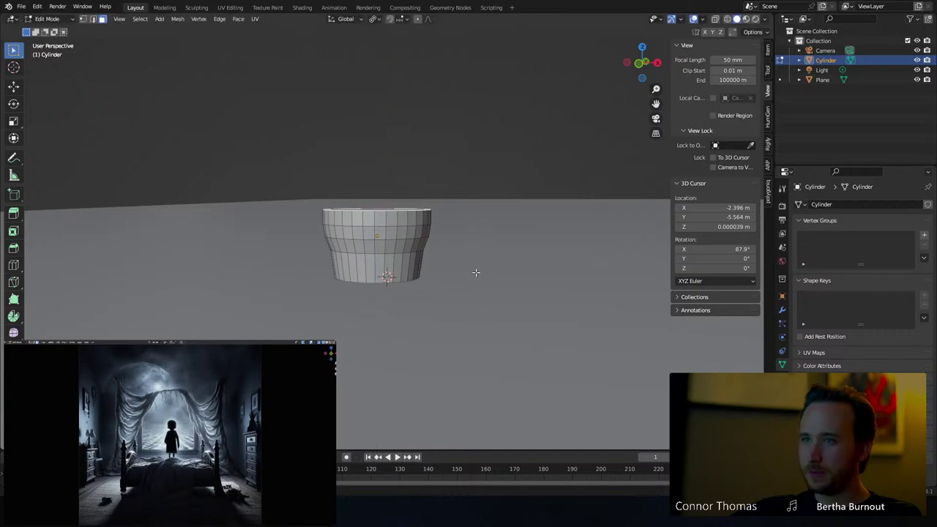
key("s")
left_click(491, 270)
Round off the lower bulge's shoulder with two short extruded rings scaled inward, the second to about 0.78
key("e")
left_click(483, 259)
key("s")
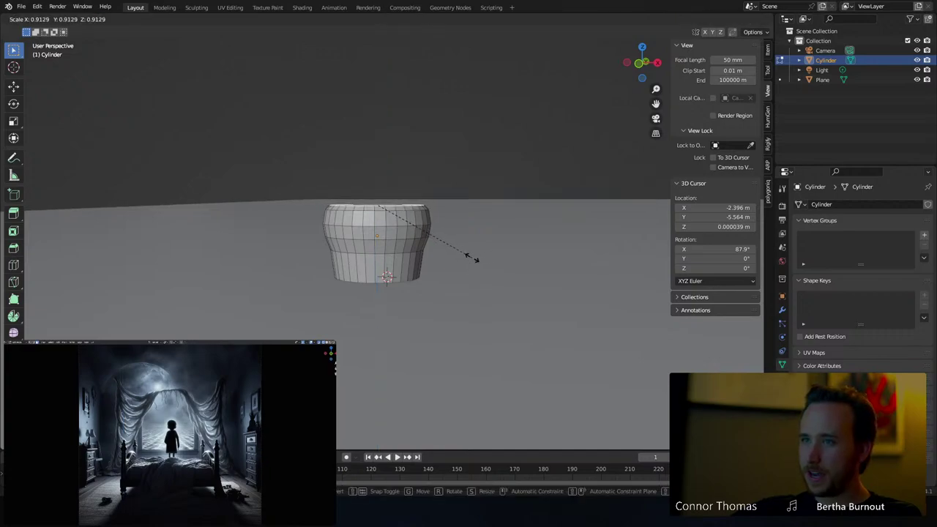
left_click(470, 257)
key("e")
left_click(467, 252)
key("s")
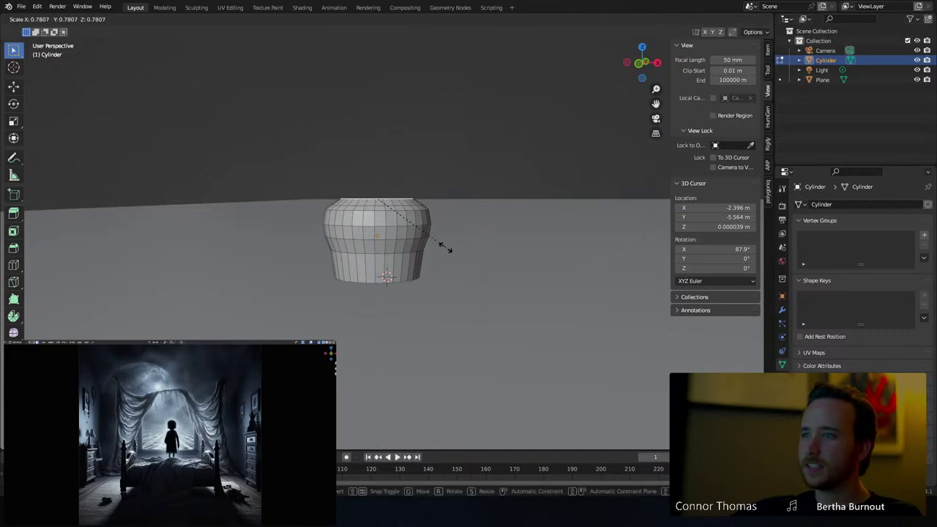
left_click(445, 248)
Extrude short rings of about 0.02 to 0.03 m above the shoulder, narrowing and then slightly widening them to form the neck
key("e")
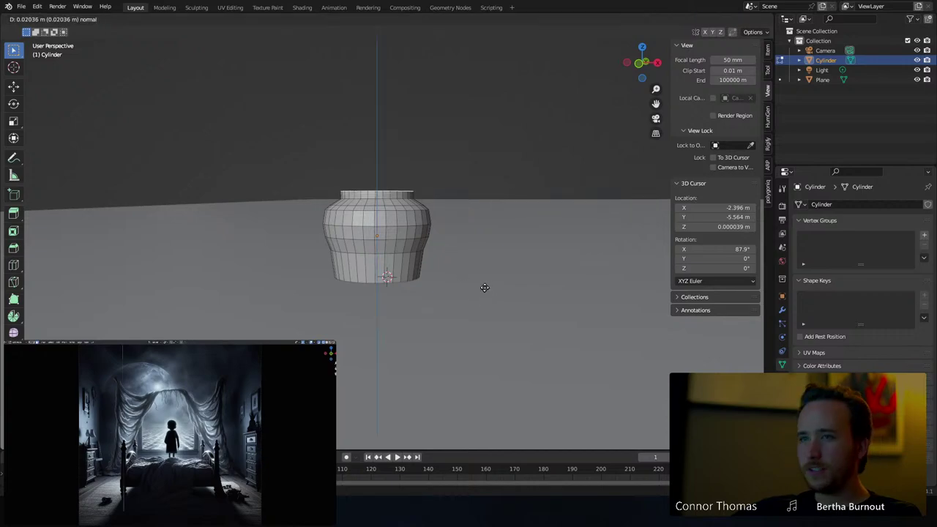
left_click(494, 288)
key("s")
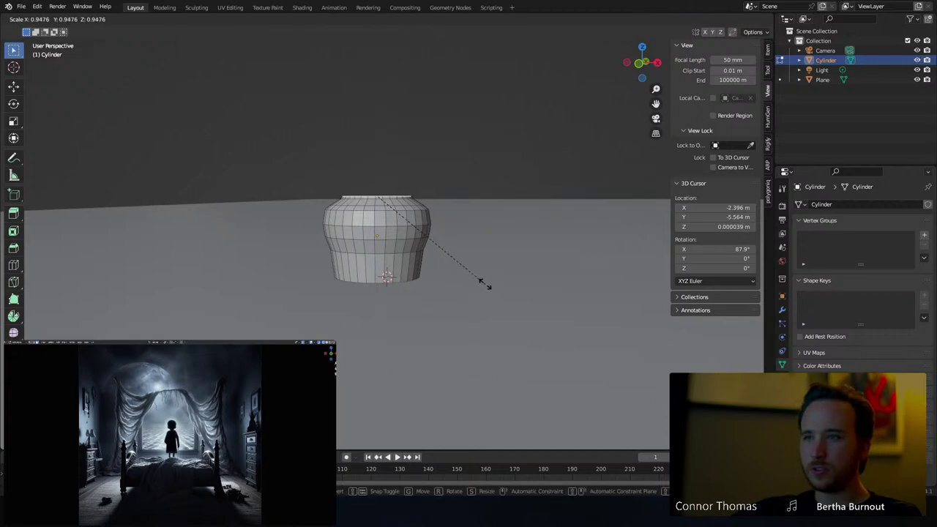
left_click(450, 278)
key("e")
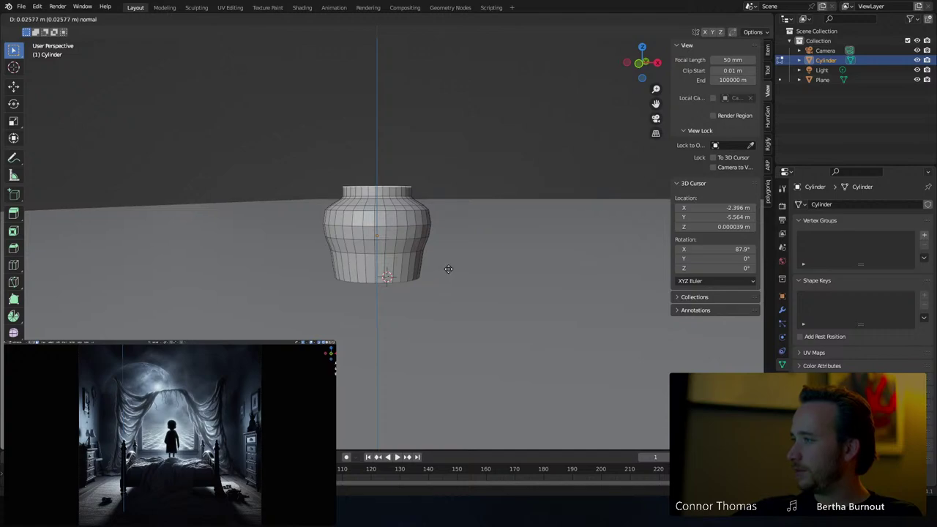
left_click(448, 269)
key("s")
left_click(458, 254)
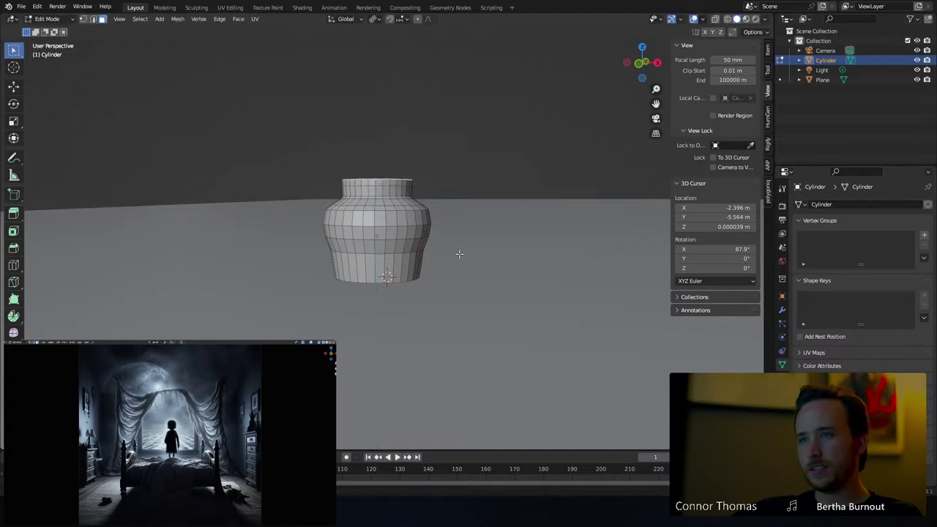
key("s")
left_click(459, 256)
Extrude the neck's top face upward twice and scale it outward to flare toward a second bulge
key("e")
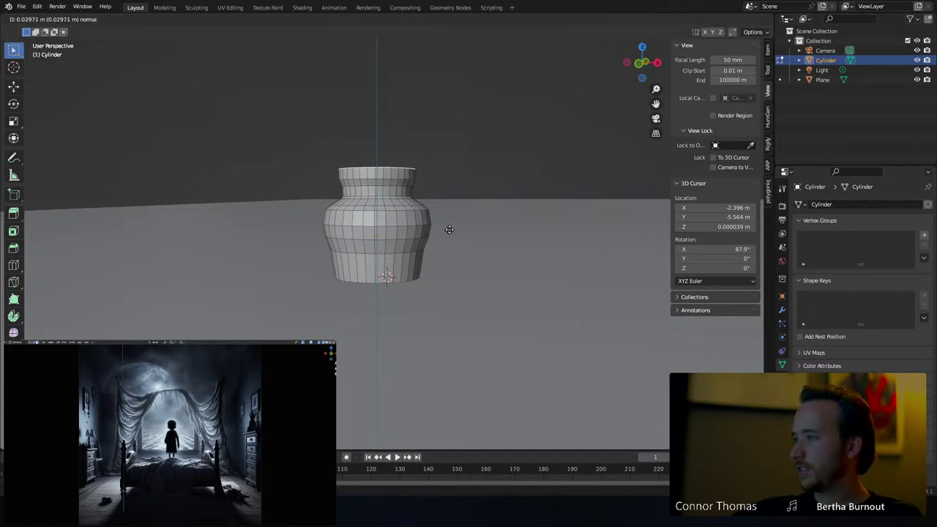
left_click(464, 226)
middle_click_drag(464, 226, 432, 261)
key("e")
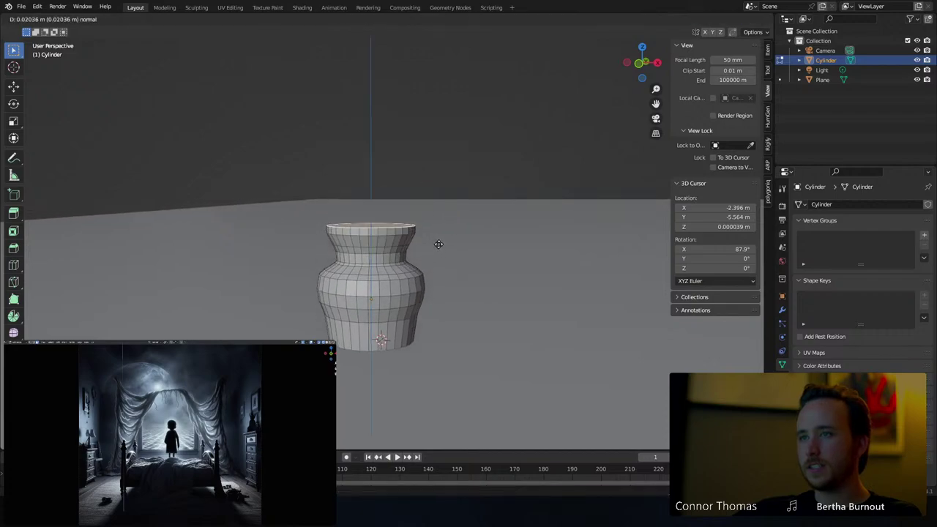
left_click(439, 242)
key("s")
left_click(453, 243)
Extrude two more rings, scaling out by about 1.08 between them to form the widest part of the upper bulge
key("e")
left_click(447, 249)
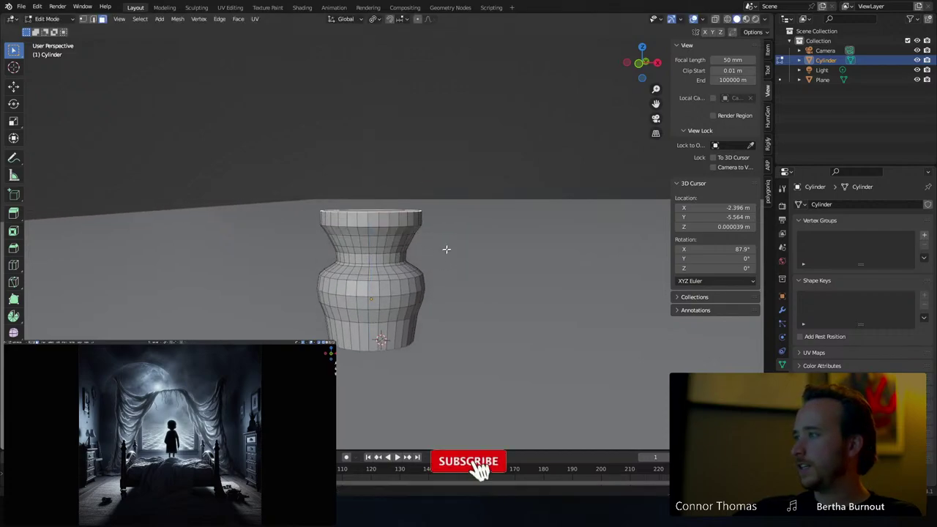
key("s")
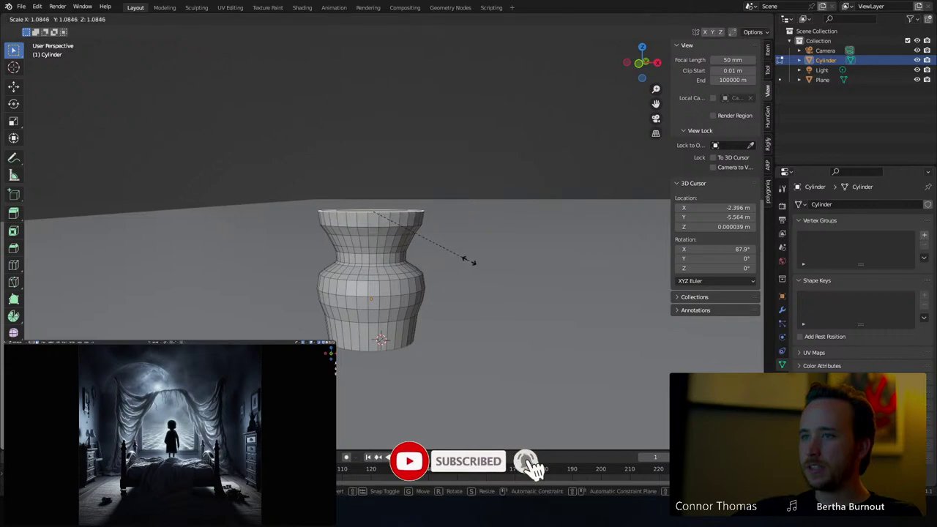
left_click(472, 260)
key("e")
left_click(469, 250)
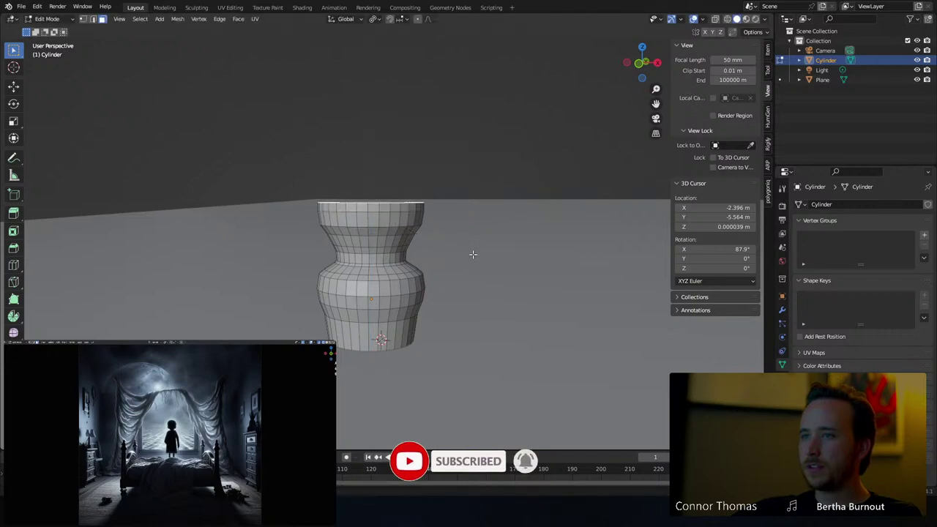
Round off the upper bulge's shoulder by scaling the top face inward and extruding another short, narrower ring
key("s")
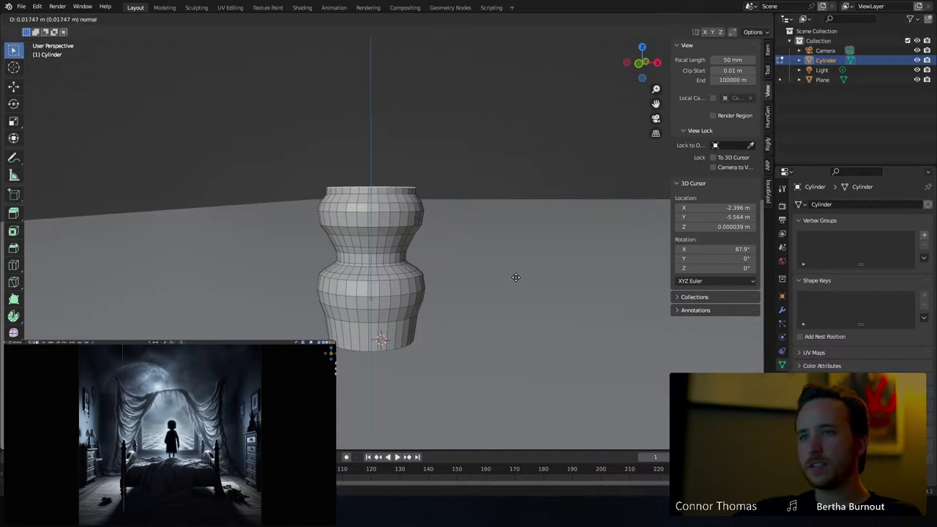
left_click(481, 269)
key("e")
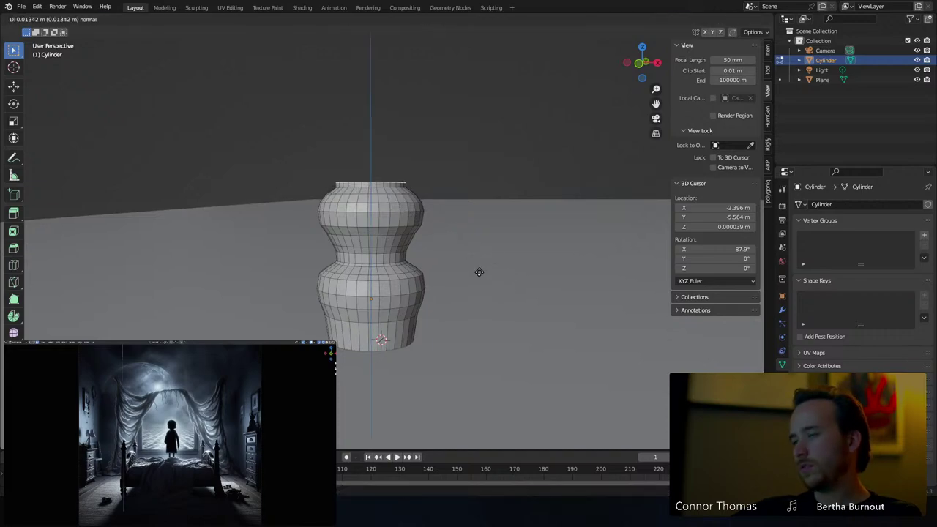
left_click(481, 271)
key("s")
left_click(495, 268)
Start a flared lip above the upper bulge by raising the top in short rings and scaling each slightly outward
key("g")
key("z")
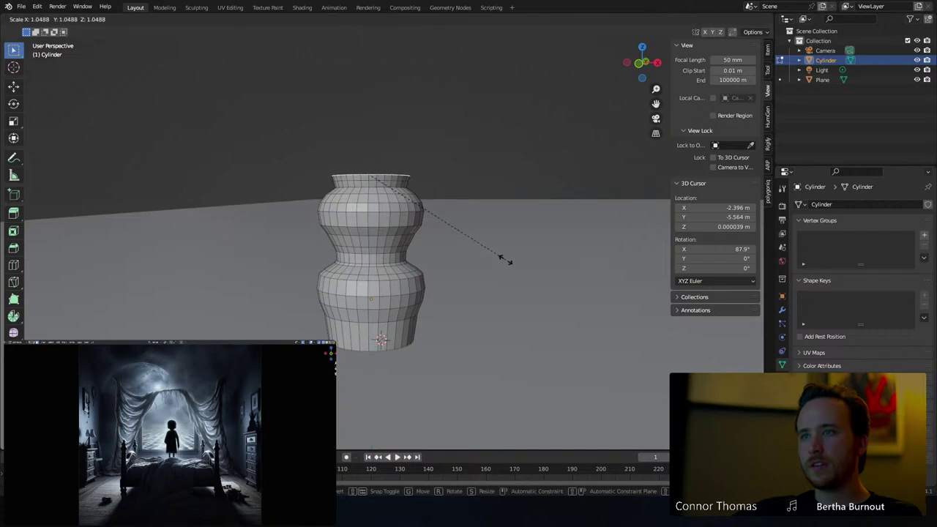
left_click(504, 259)
key("g")
key("z")
left_click(493, 250)
key("s")
left_click(508, 251)
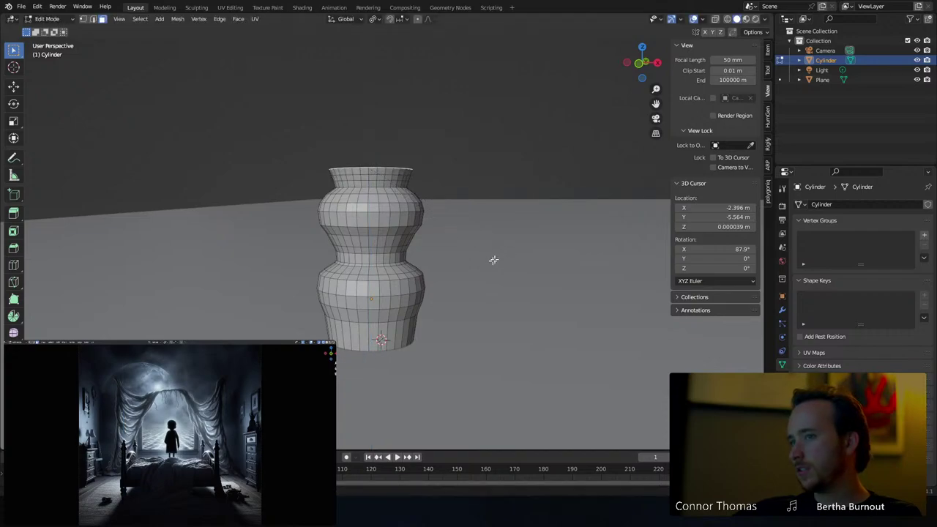
Finish the flared lip with further short rings along Z, each scaled outward by about 1.04
key("g")
key("z")
left_click(483, 236)
key("s")
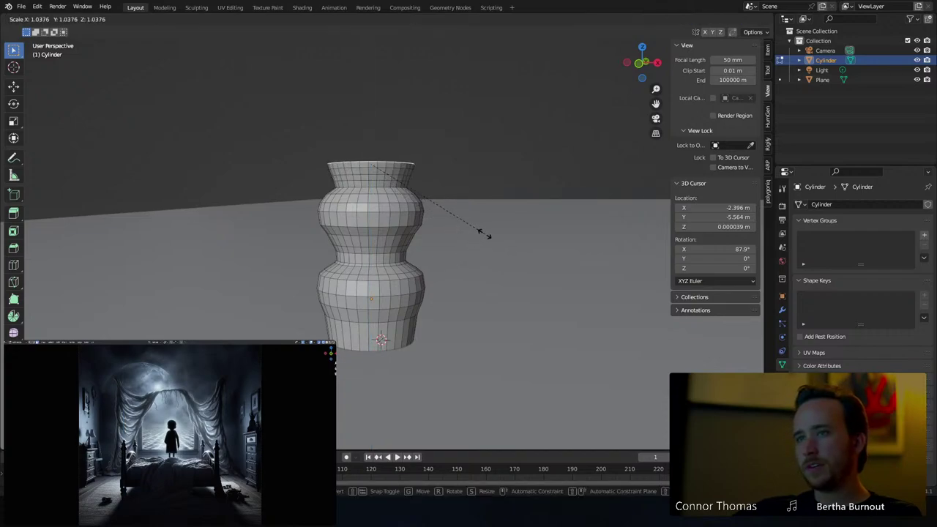
left_click(495, 227)
key("g")
key("z")
left_click(498, 224)
key("s")
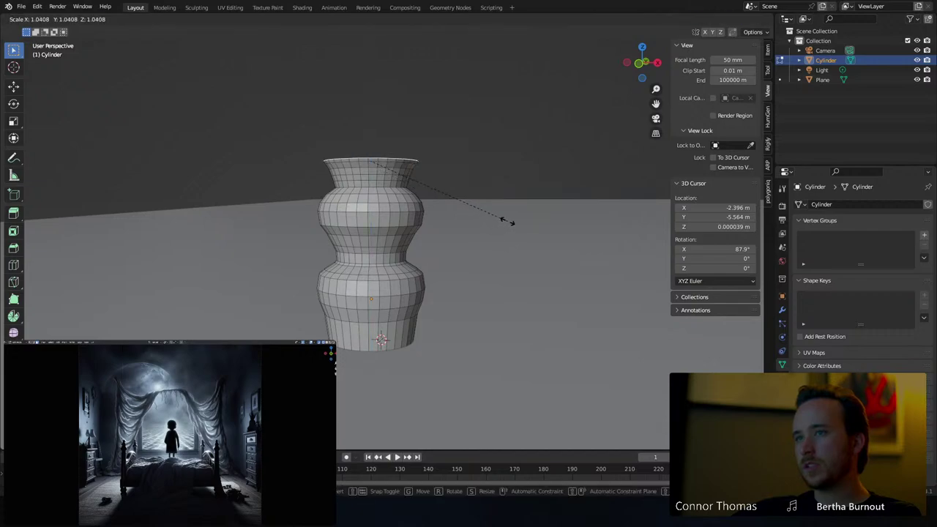
left_click(469, 208)
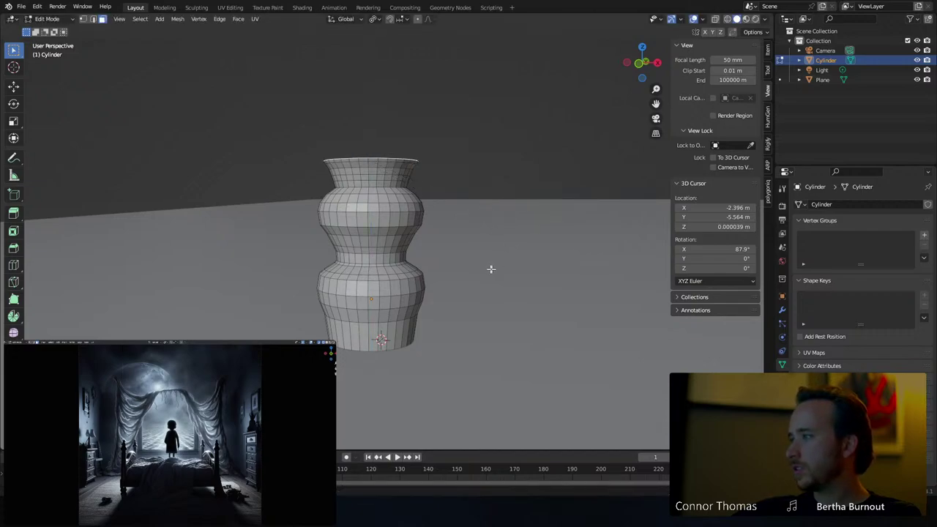
Return to Object Mode and add an Array modifier to the turned bed leg
key("Tab")
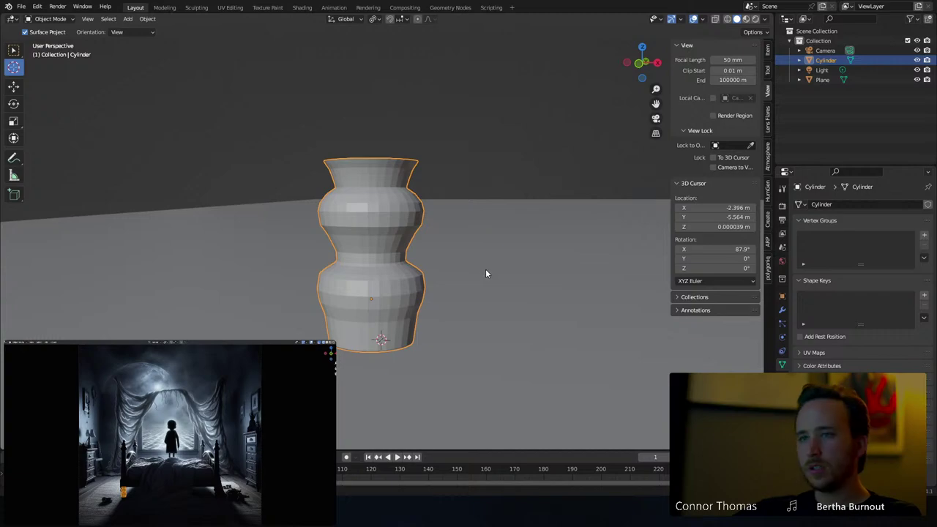
scroll(485, 269, "down", 3)
middle_click_drag(447, 265, 437, 265)
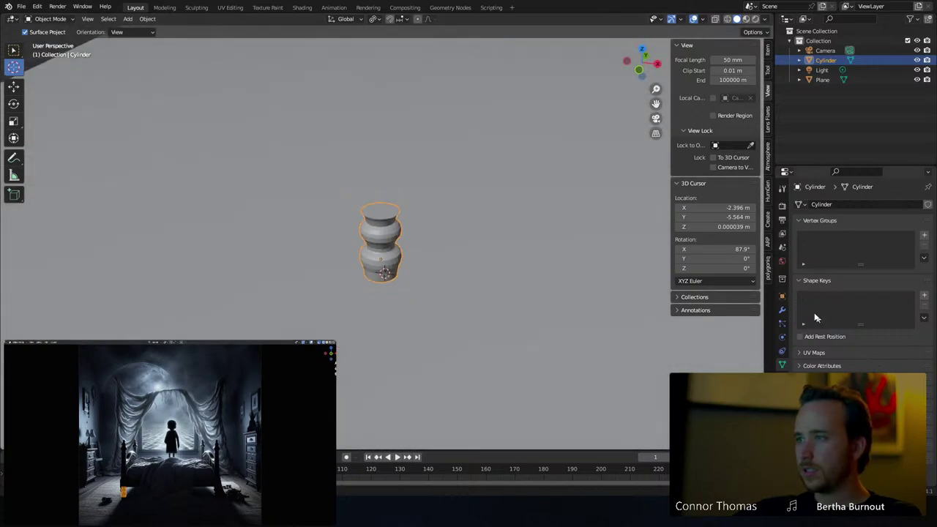
left_click(782, 310)
left_click(811, 205)
left_click(734, 232)
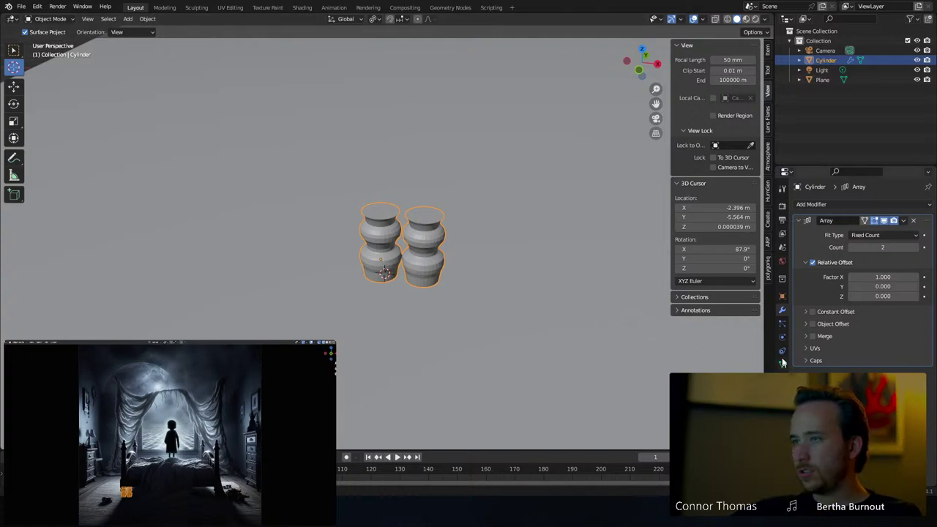
Set the array's relative offset factor X to 16.1 to align the copy with the bed's other front post
left_click(883, 277)
type("16")
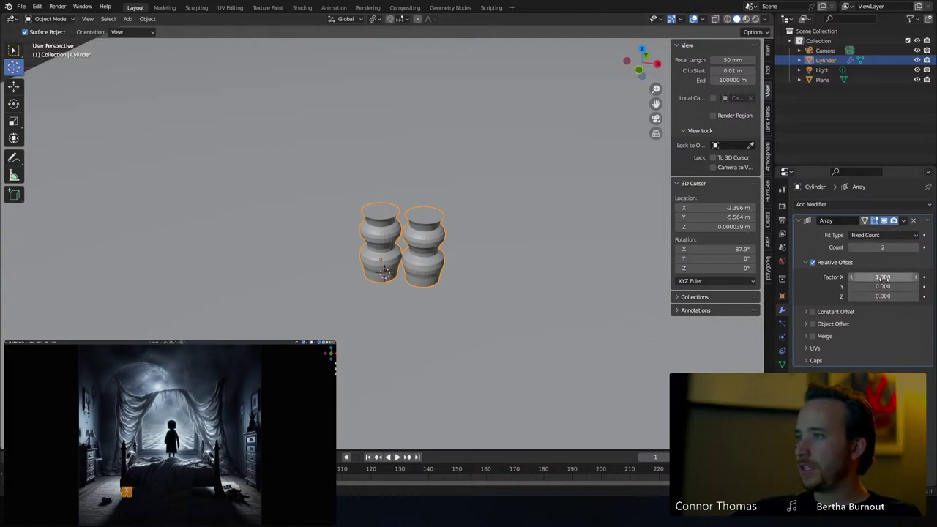
key("Return")
left_click_drag(882, 277, 888, 276)
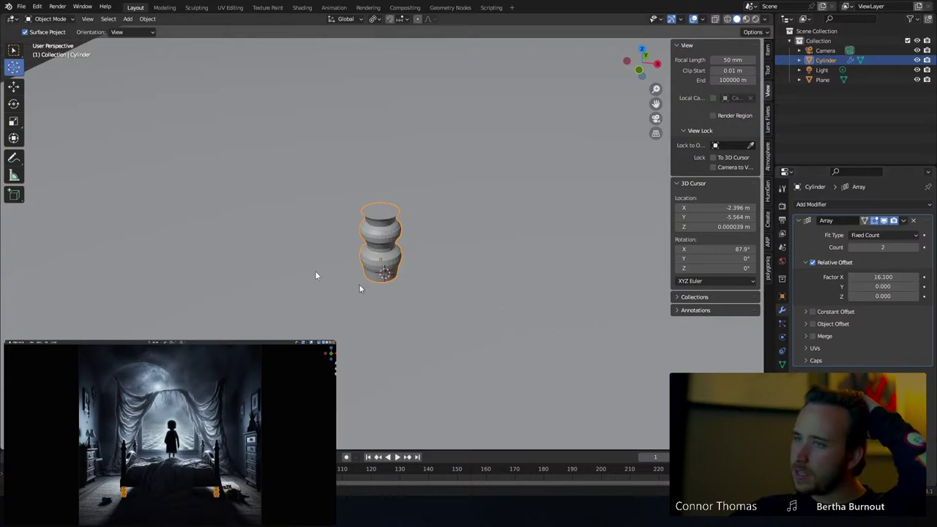
Duplicate the Array modifier and set its relative offset factors to X 0 and Y 11 for the rear pair of legs
scroll(492, 262, "down", 5)
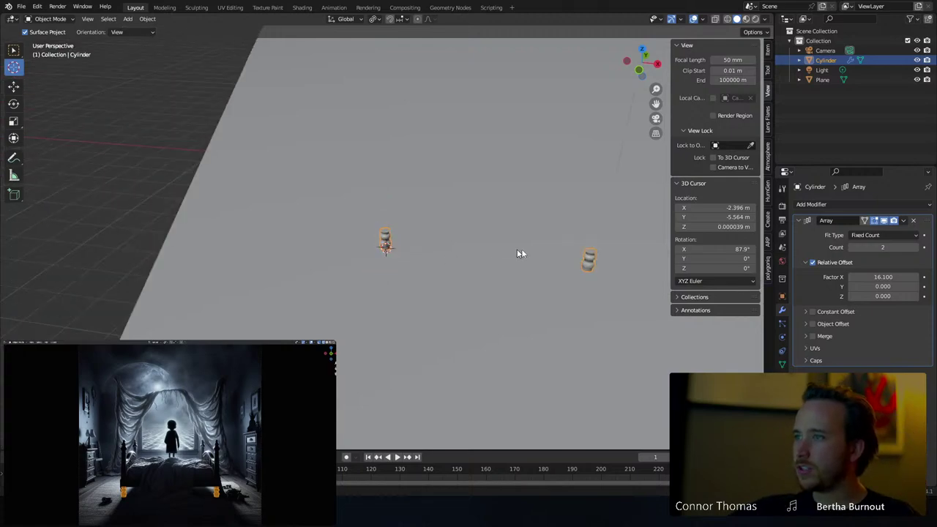
key("shift+d")
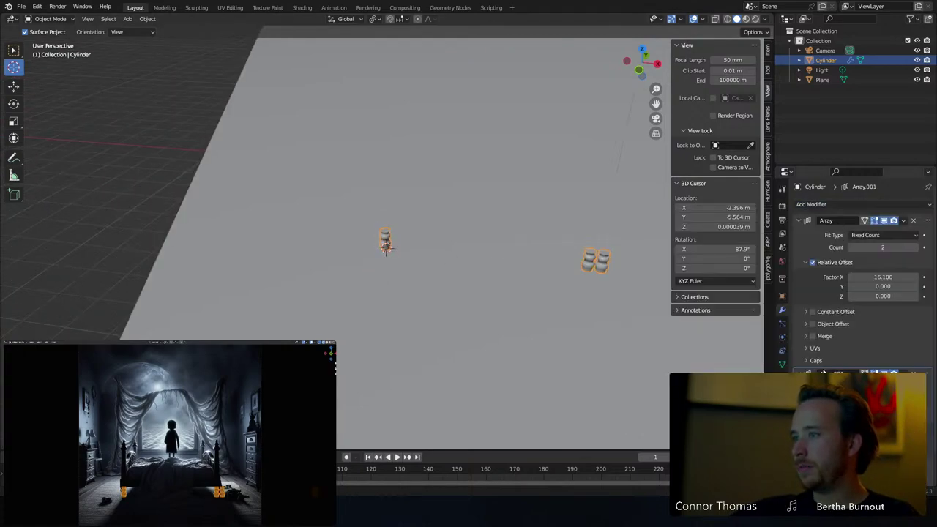
left_click(799, 221)
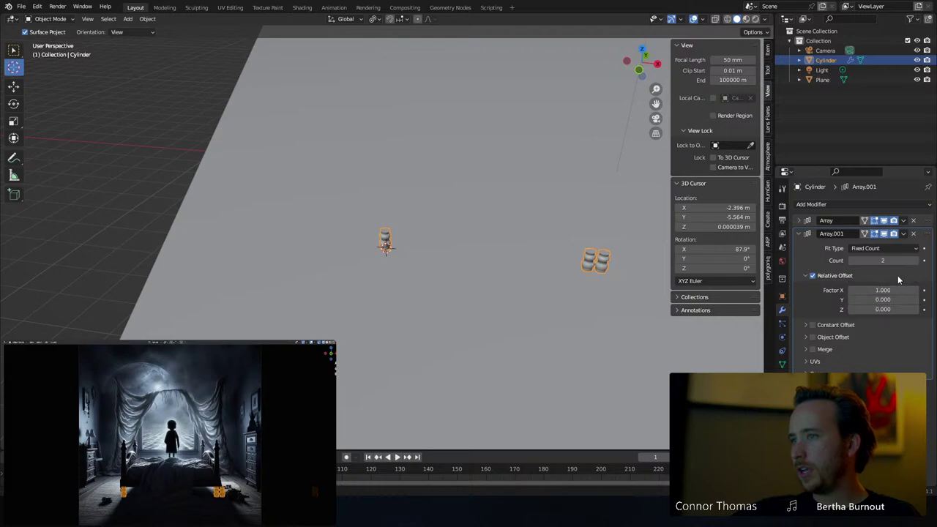
left_click(883, 291)
type("0")
key("Return")
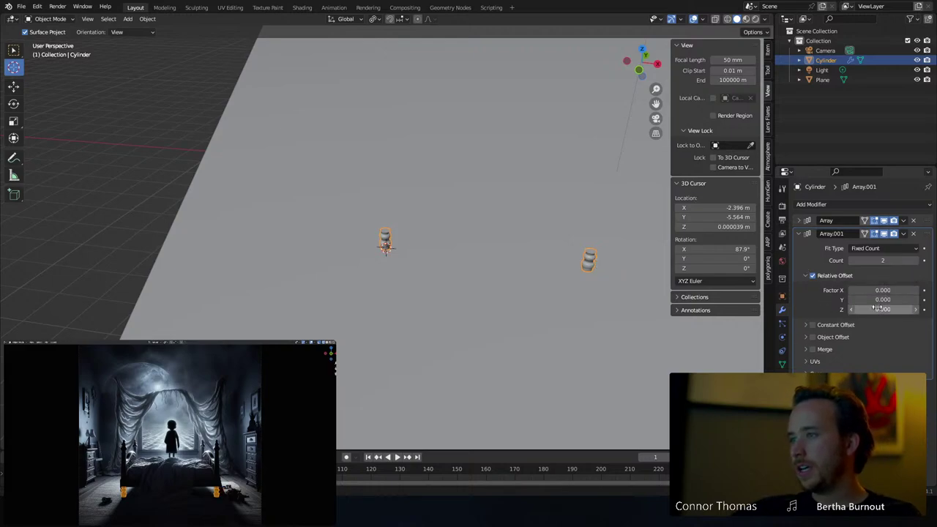
left_click_drag(878, 299, 903, 300)
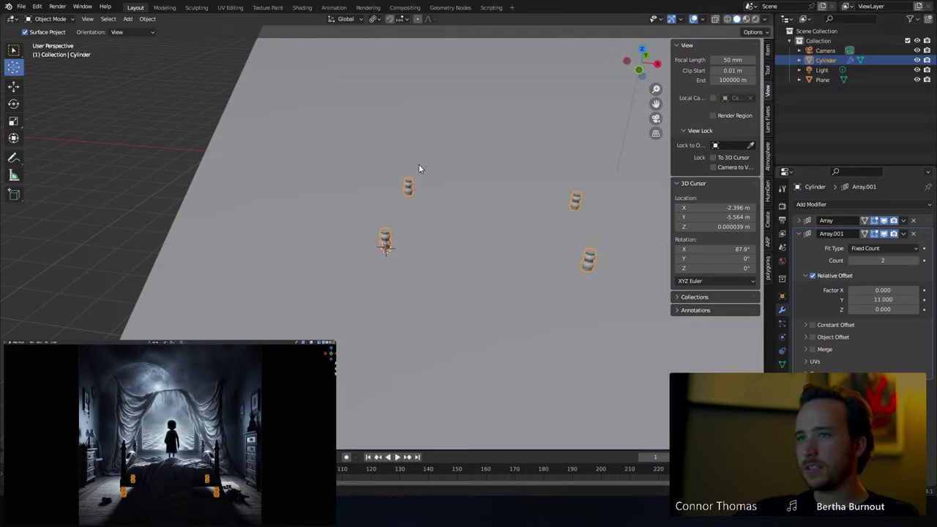
scroll(402, 184, "up", 3)
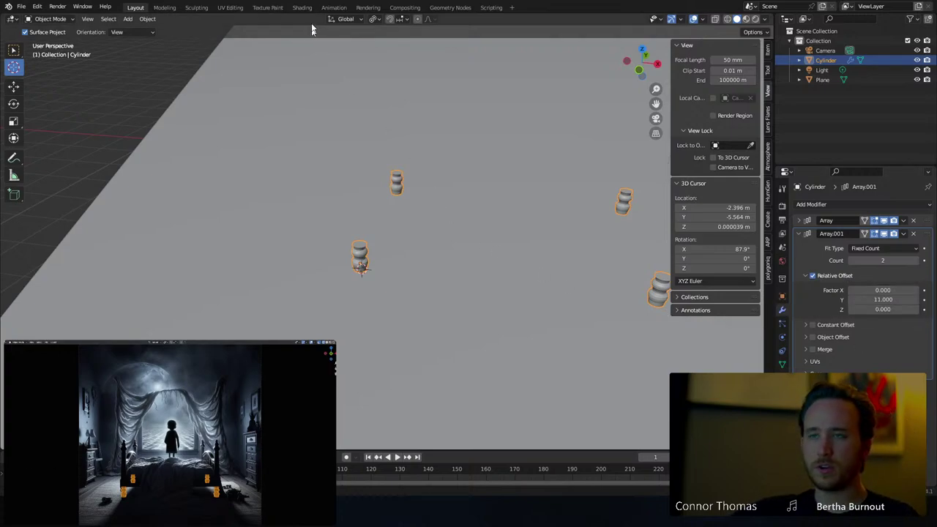
Edit the leg's mesh, extruding its top face upward a little and scaling it outward by about 1.25
middle_click_drag(364, 208, 322, 218, "shift")
scroll(337, 174, "up", 3)
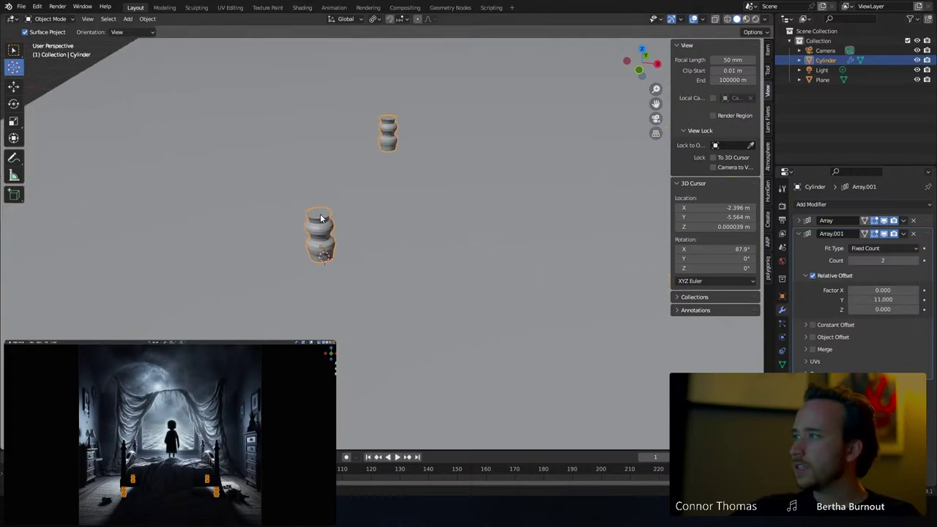
scroll(301, 217, "up", 1)
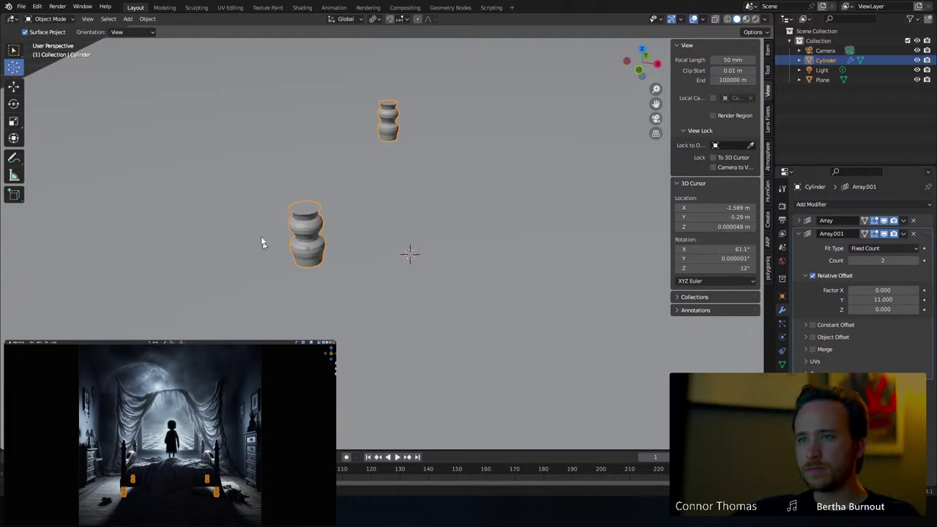
key("Tab")
key("e")
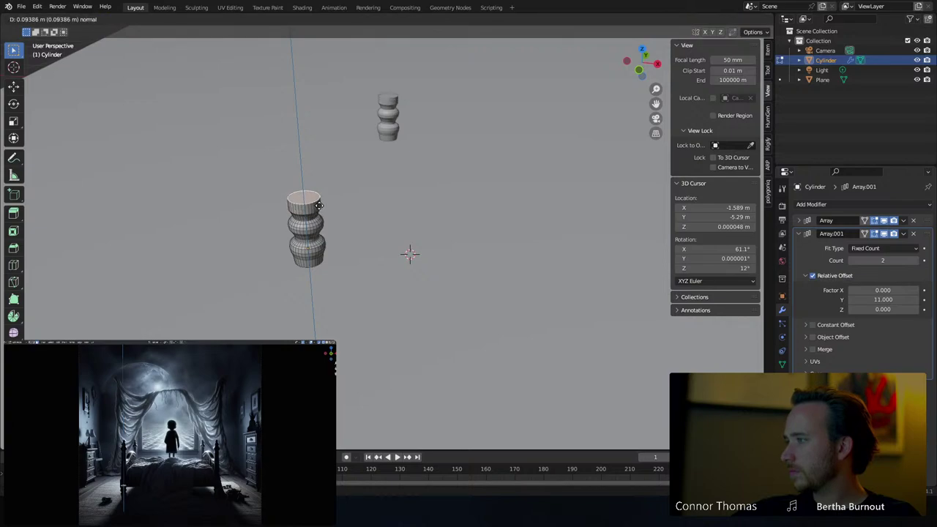
left_click(320, 209)
scroll(304, 212, "up", 2)
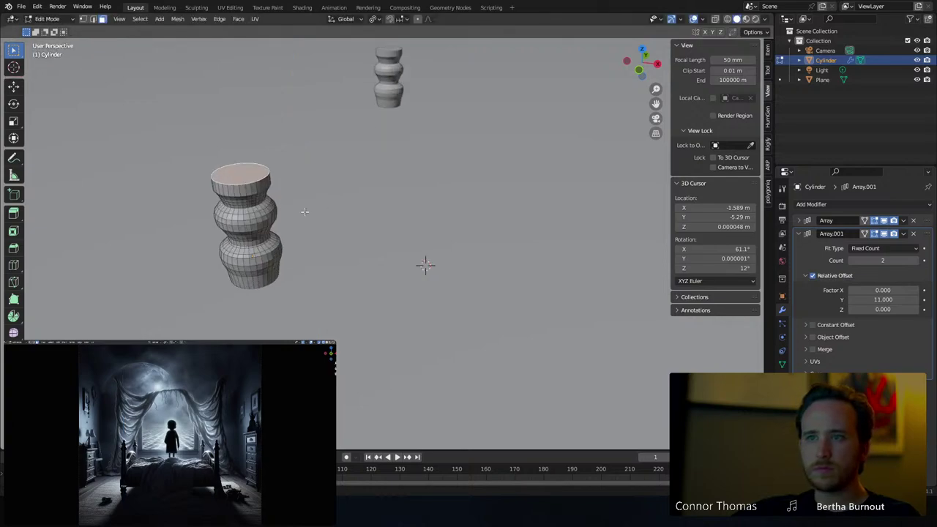
key("s")
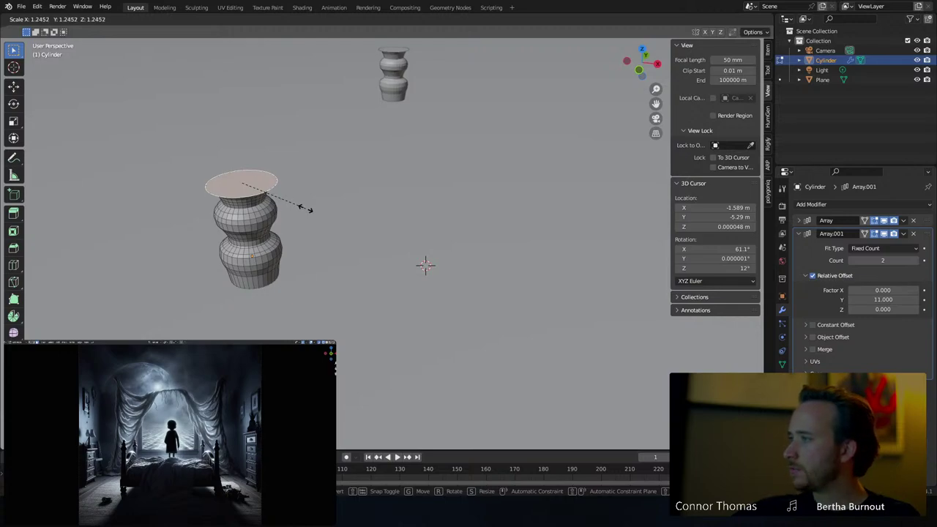
left_click(307, 209)
Extrude the widened top face upward at least 0.35 m into a thick block, and round its upper edge by scaling the top to about 0.94
key("e")
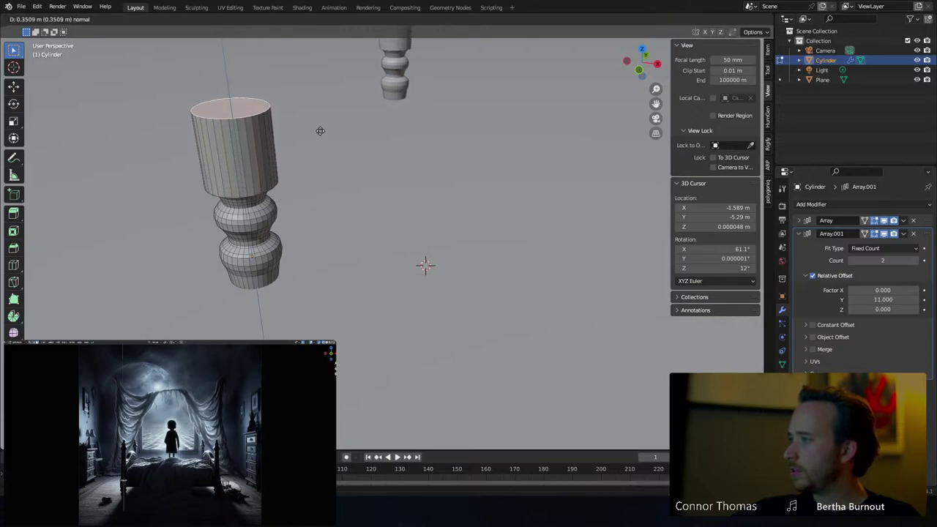
left_click(321, 119)
scroll(286, 161, "up", 2)
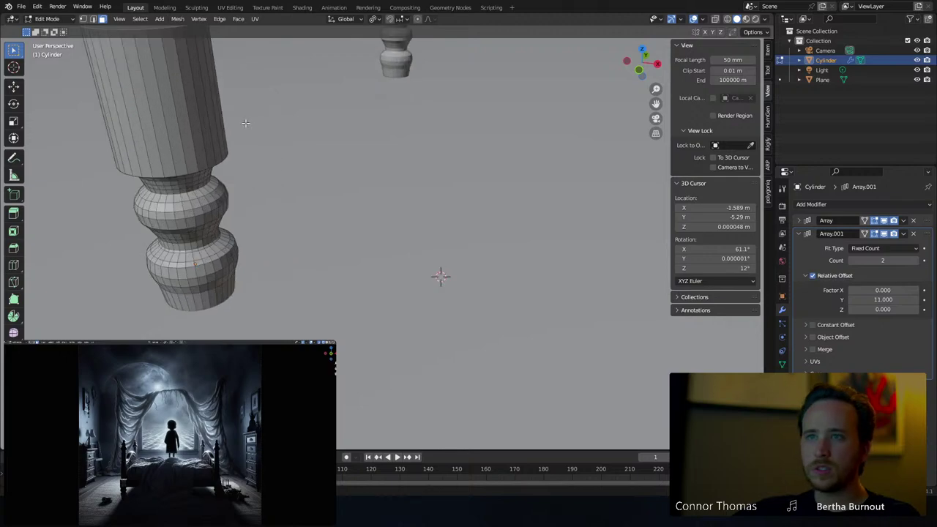
middle_click_drag(246, 122, 324, 239, "shift")
scroll(305, 234, "down", 1)
middle_click_drag(259, 211, 395, 173)
key("s")
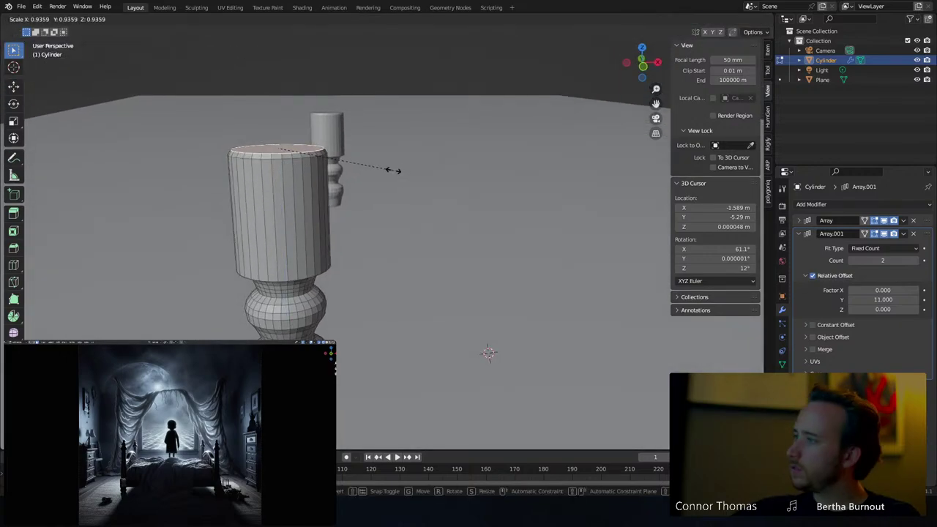
left_click(393, 170)
Form a narrow groove above the block with short extruded rings, flaring the last one back outward by about 1.04
key("e")
left_click(391, 166)
key("s")
left_click(389, 167)
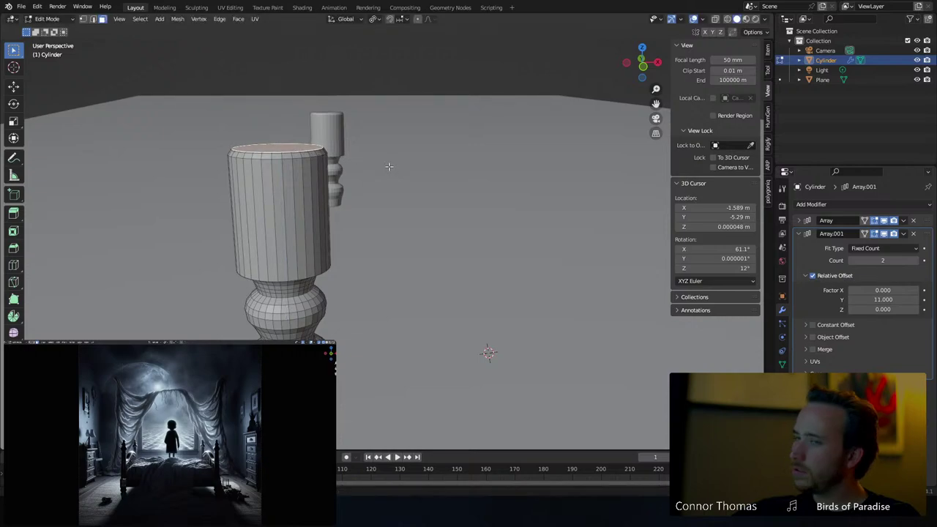
key("e")
left_click(390, 161)
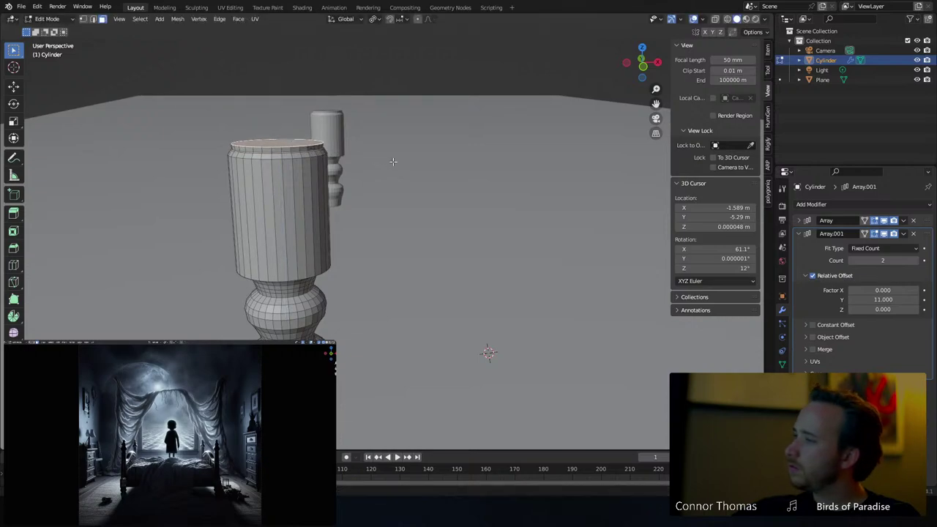
key("e")
left_click(356, 181)
key("s")
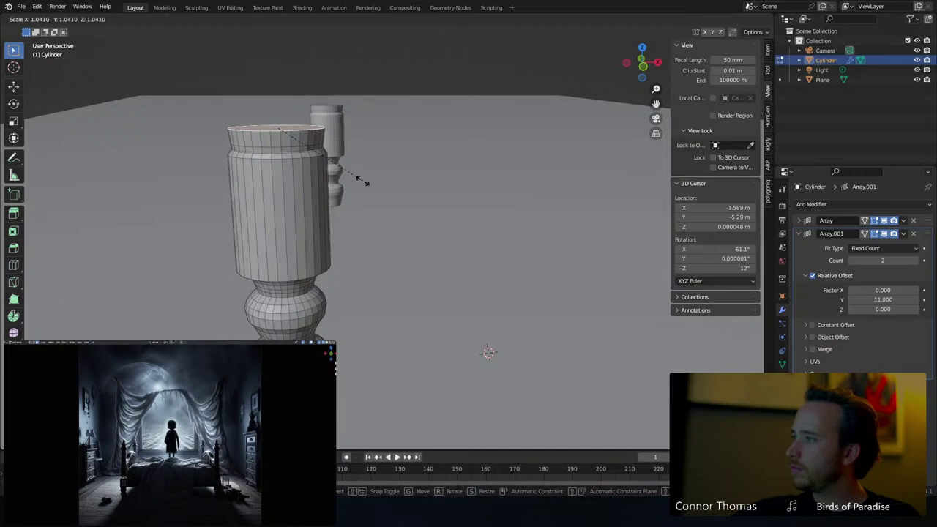
left_click(363, 181)
Extrude the flared rim upward into a long post shaft and scale its top face inward for a gentle taper
middle_click_drag(322, 143, 328, 275, "shift")
key("e")
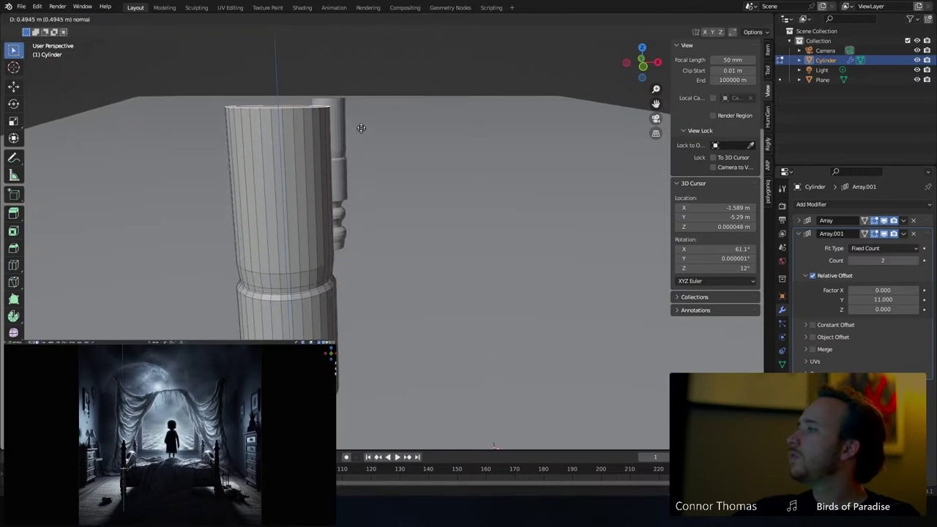
left_click(312, 246)
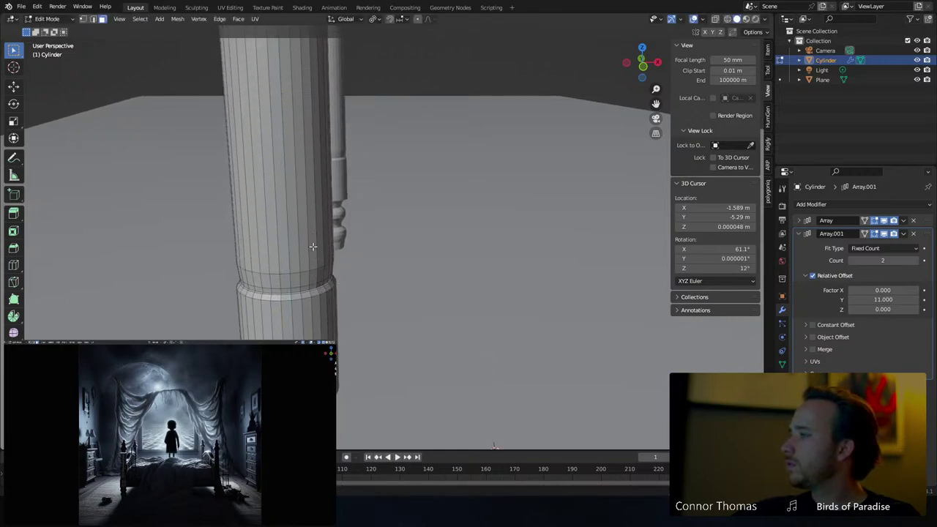
scroll(301, 316, "down", 5)
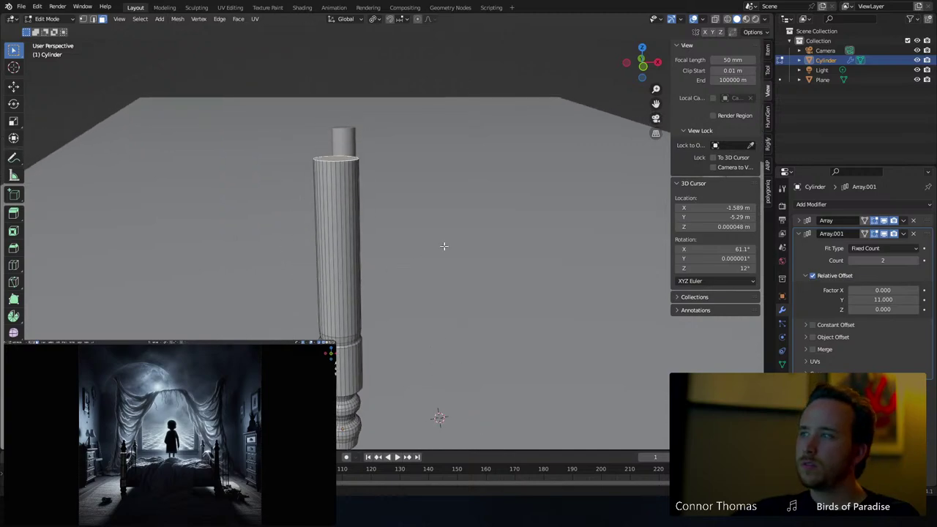
key("s")
left_click(393, 224)
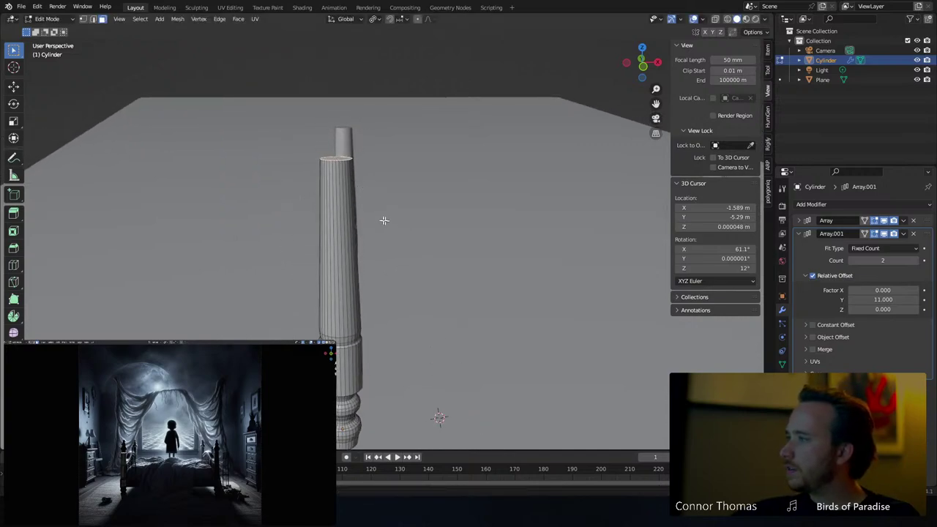
Try narrowing the shaft's top face further, scaling it to about 0.97, and undo the last changes
scroll(329, 150, "up", 3)
middle_click_drag(343, 139, 391, 182, "shift")
key("s")
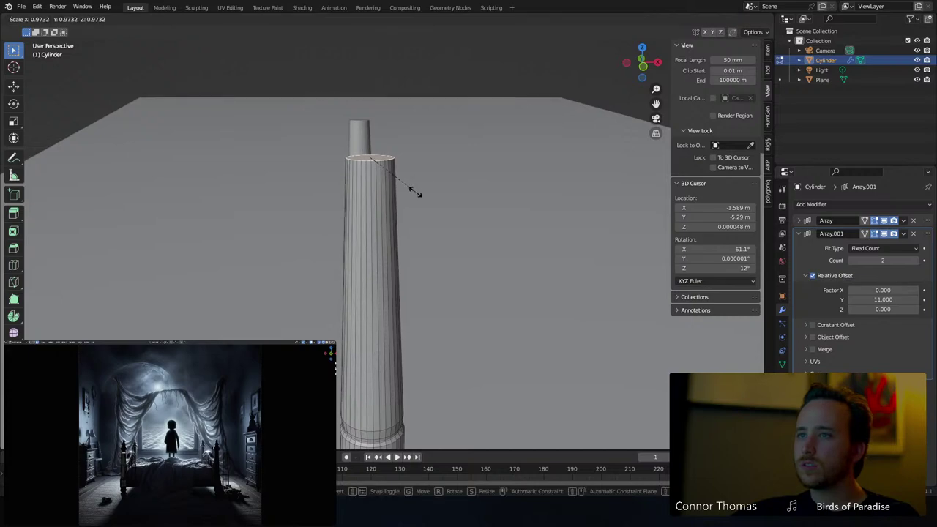
left_click(413, 191)
middle_click_drag(350, 143, 363, 251, "shift")
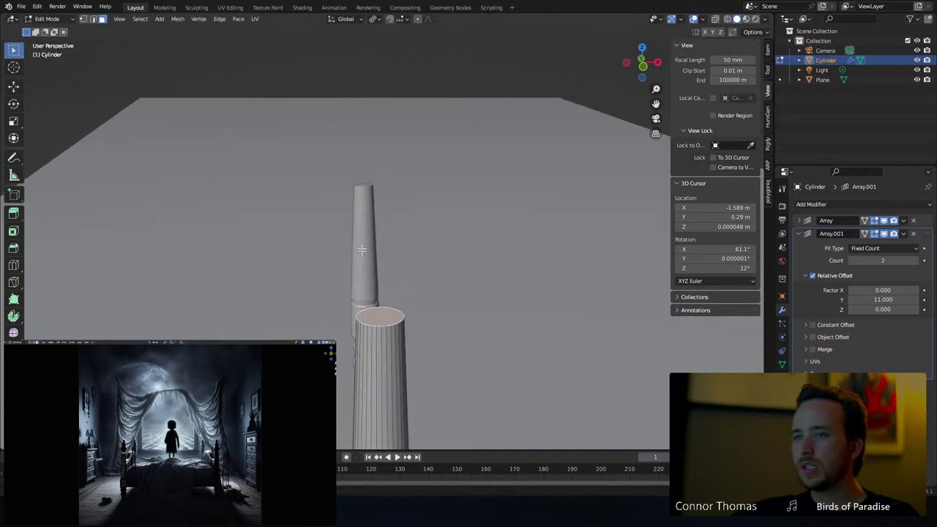
scroll(366, 255, "up", 1)
middle_click_drag(389, 337, 383, 315)
key("ctrl+z")
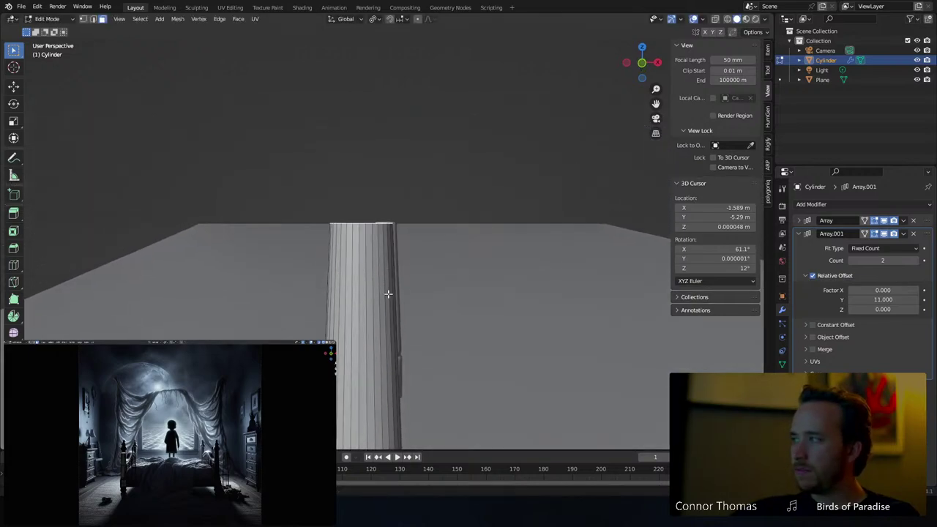
key("ctrl+z")
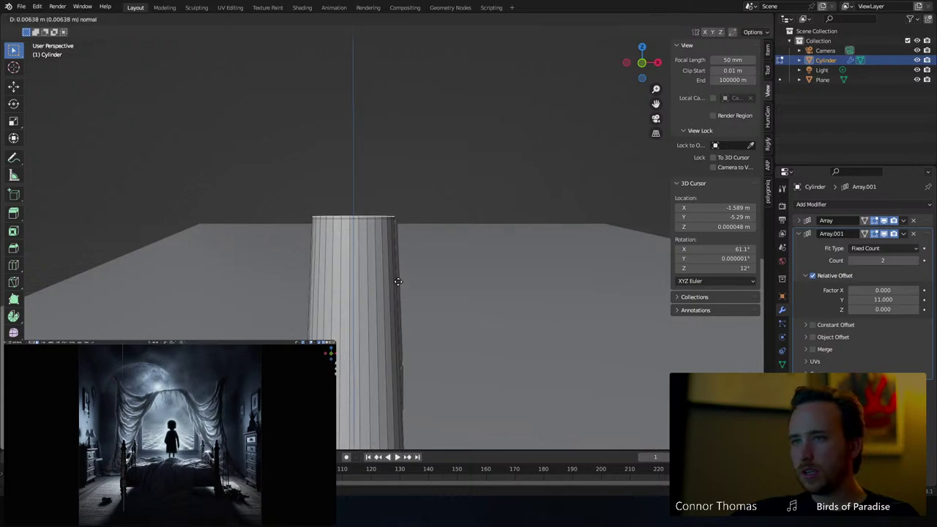
Start a collar at the shaft's top with very short extruded rings, scaling the first outward by about 1.06
key("s")
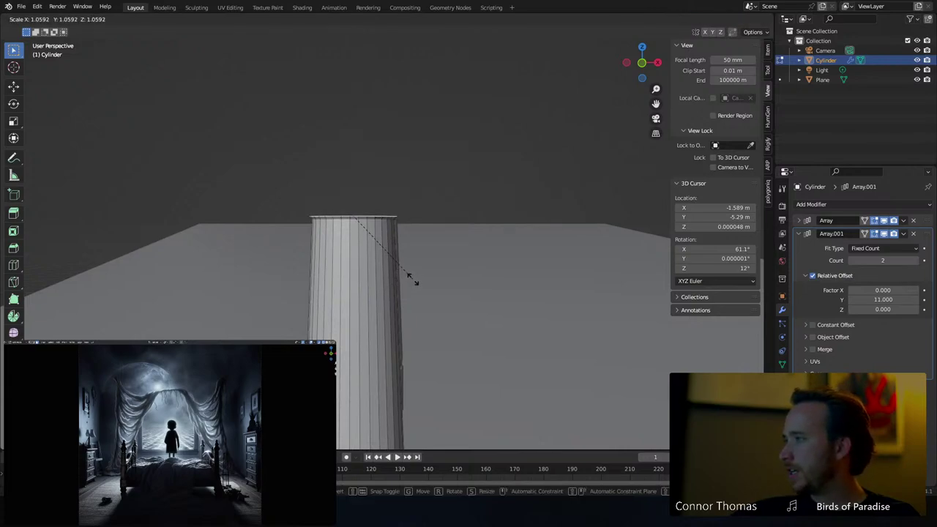
left_click(420, 275)
key("e")
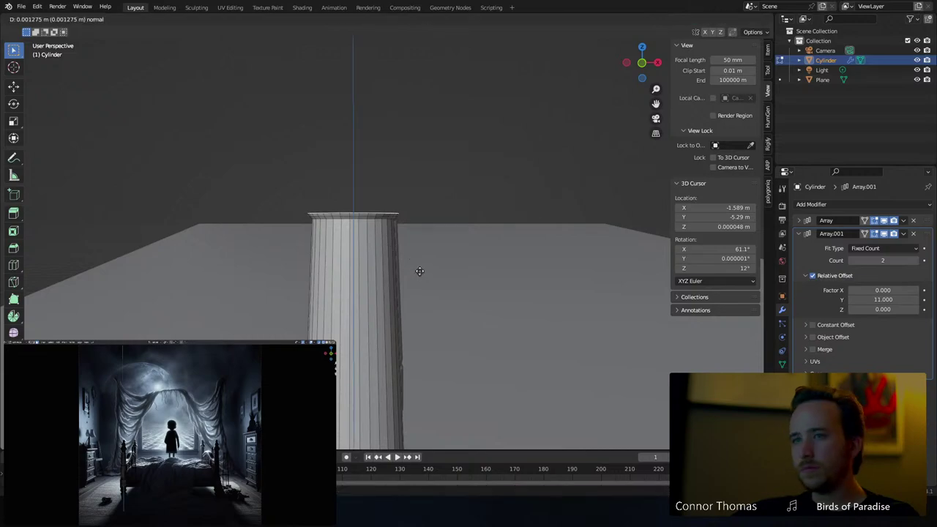
left_click(420, 270)
key("s")
left_click(424, 267)
Round off the collar's upper side with short extrusions, each scaled inward, the first to about 0.95
key("e")
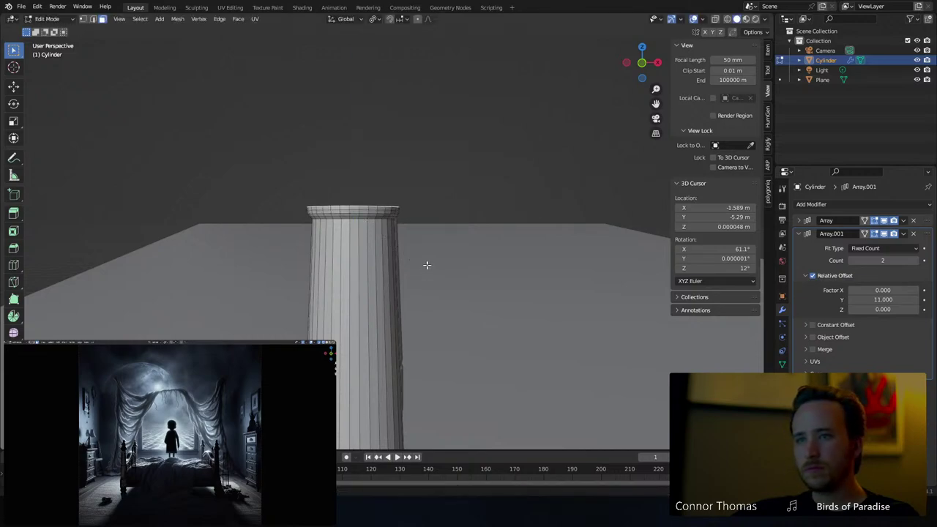
left_click(423, 264)
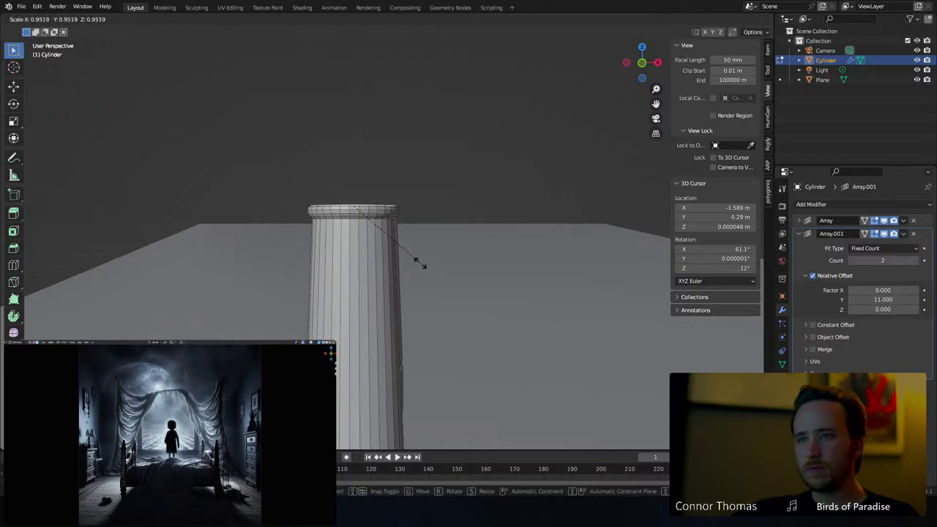
key("e")
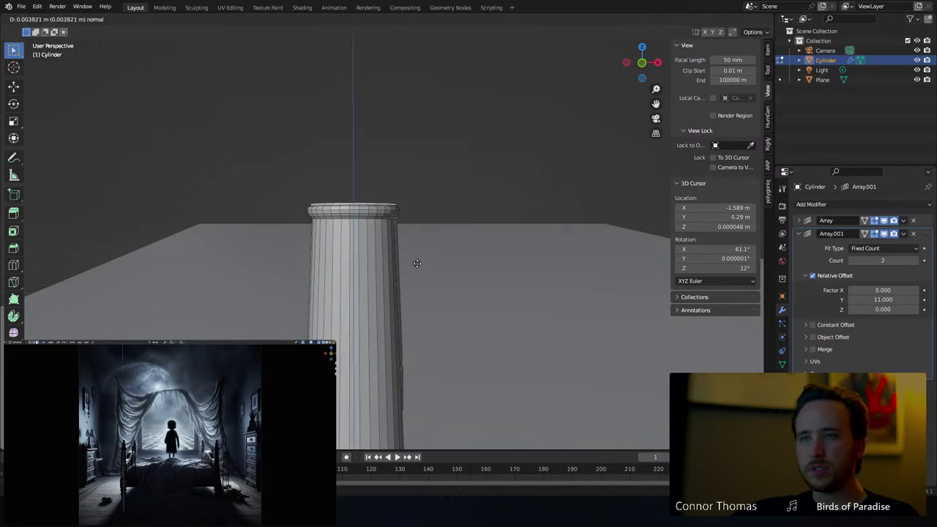
left_click(417, 262)
key("s")
left_click(411, 261)
Build a second collar above the first with short extruded rings scaled outward by about 1.04 and 1.03, and check it in Object Mode
key("e")
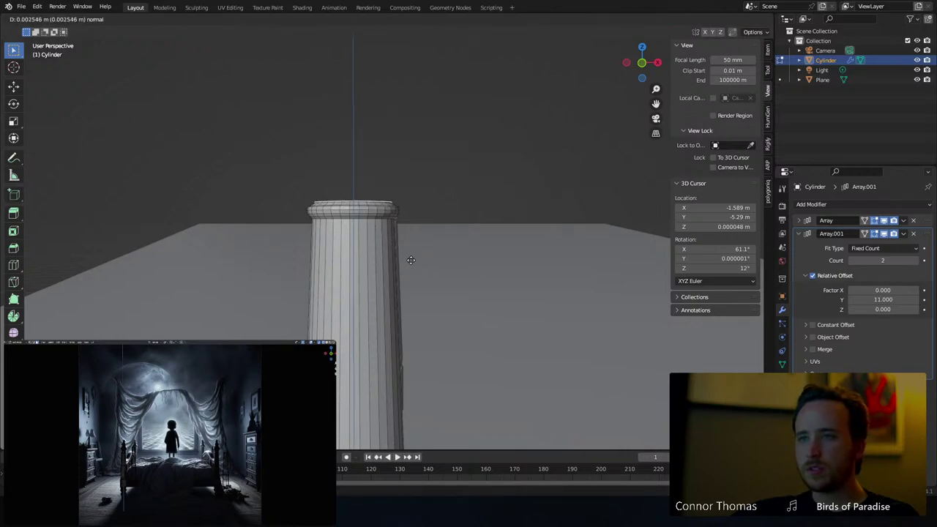
left_click(410, 259)
key("s")
left_click(422, 256)
key("e")
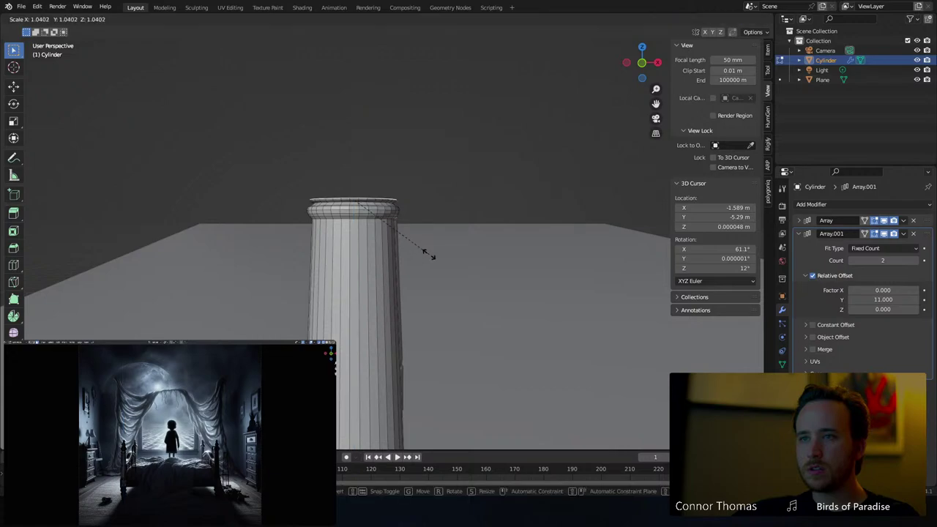
left_click(428, 250)
key("s")
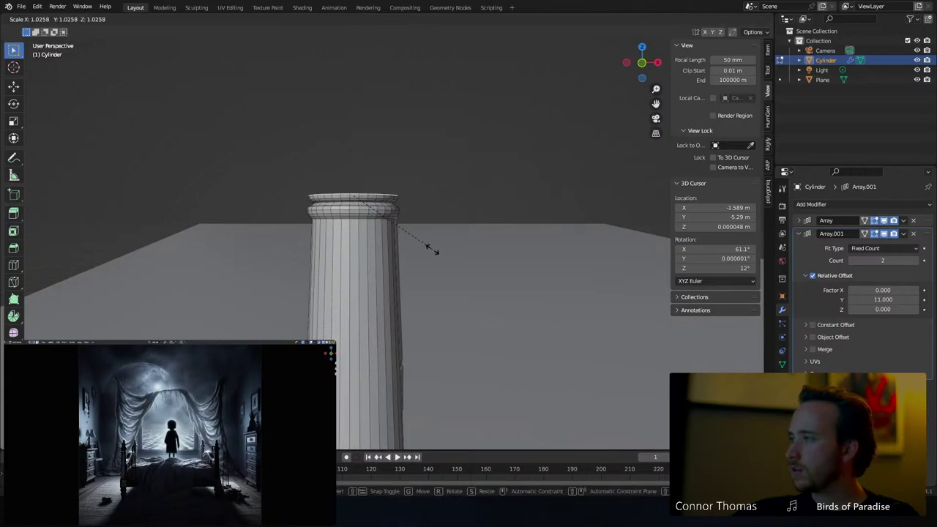
left_click(432, 247)
key("Tab")
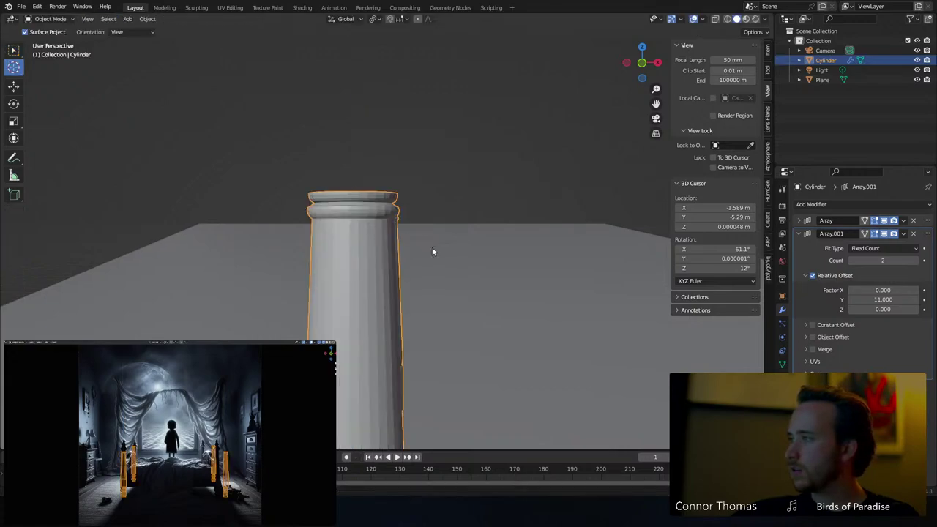
key("Tab")
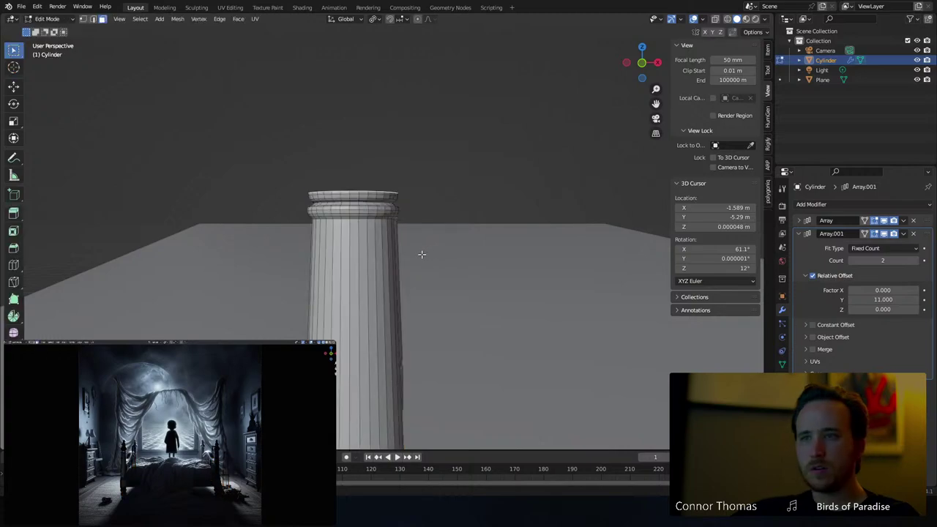
Extrude further short rings above the second collar and flare the top one outward by about 1.13 as the cap's base
key("e")
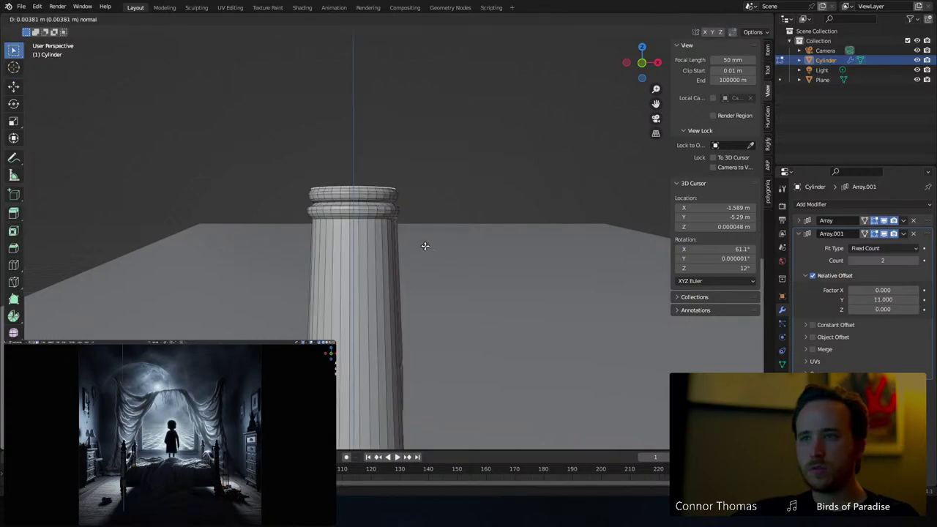
left_click(428, 242)
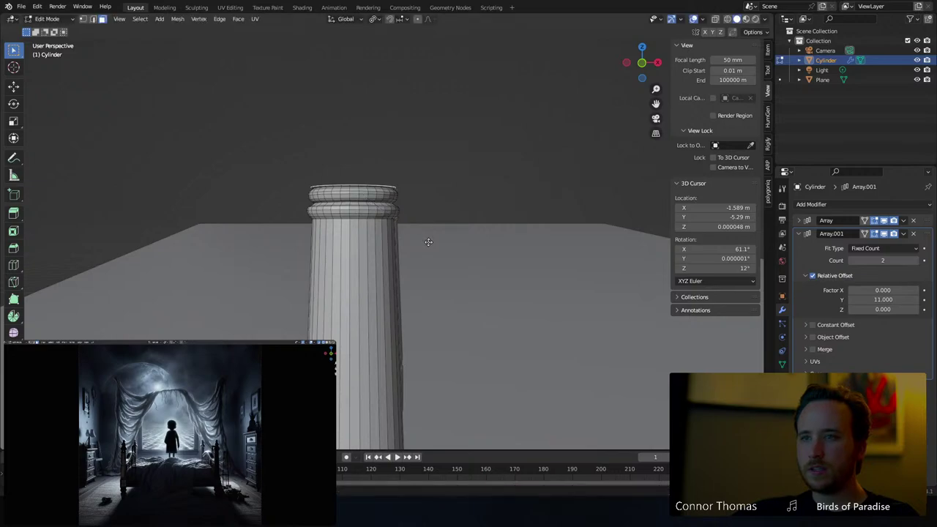
key("s")
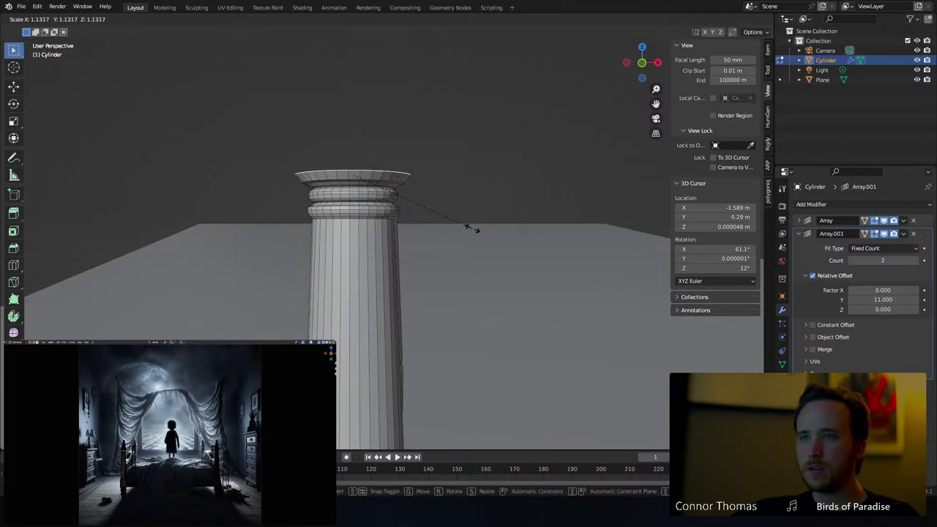
left_click(472, 229)
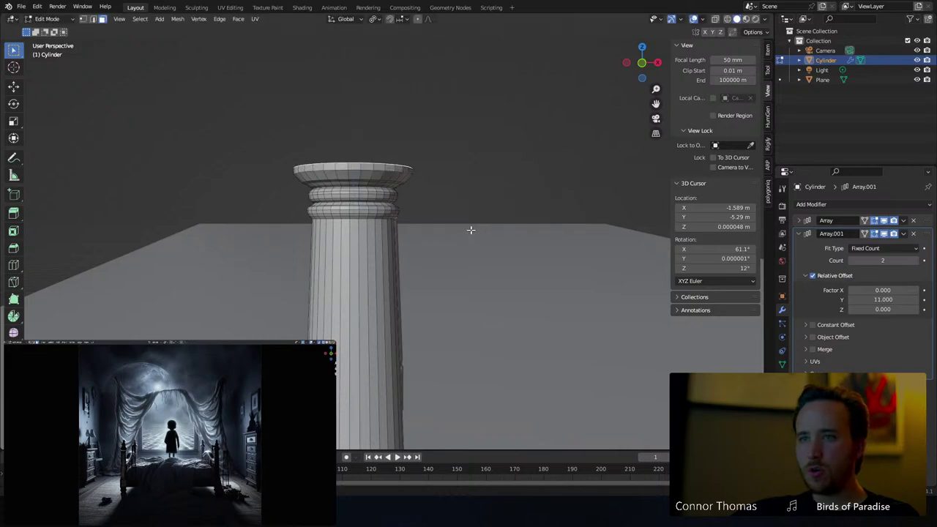
Raise the flared ring into a bowl-shaped cap with further short extrusions, adjusting the width of the top ring
key("e")
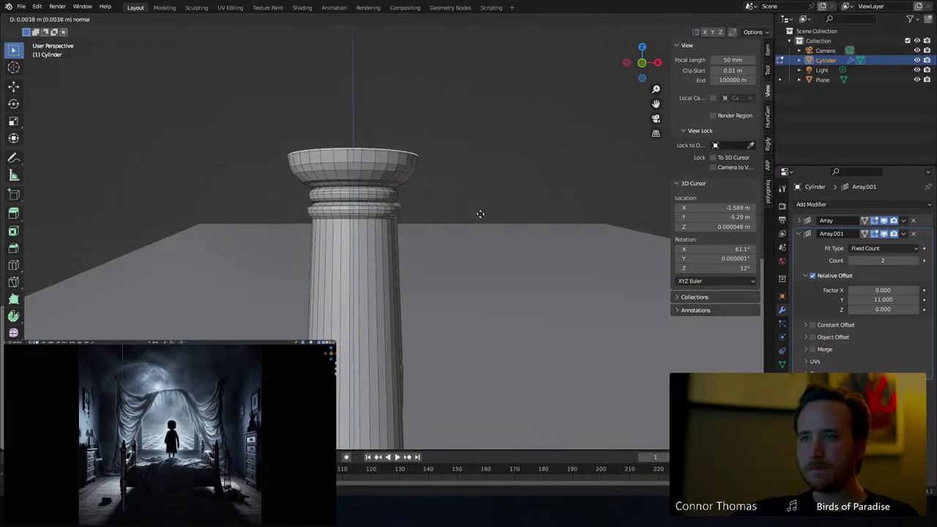
left_click(479, 207)
key("s")
left_click(475, 201)
middle_click_drag(471, 192, 474, 268)
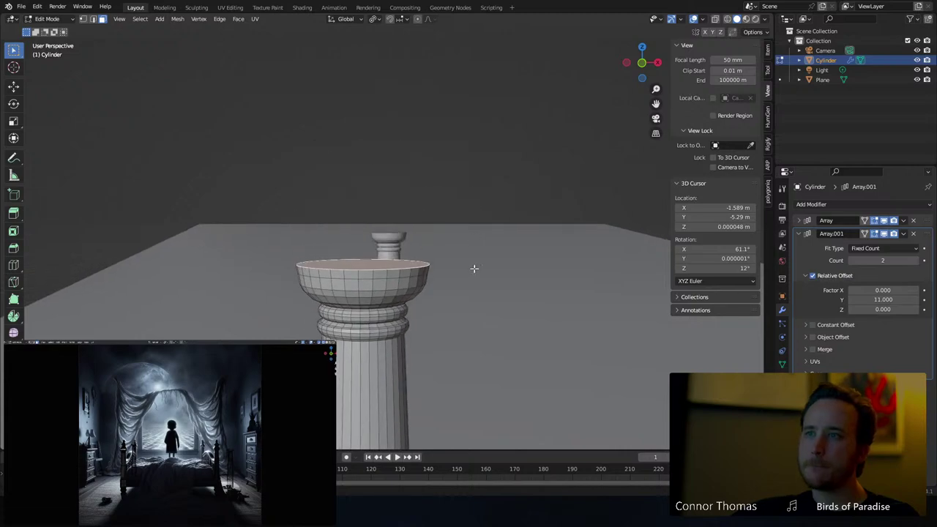
Raise the bowl-shaped cap with an extrusion of about 0.028 m and a second short one, scaling each top ring slightly inward
key("e")
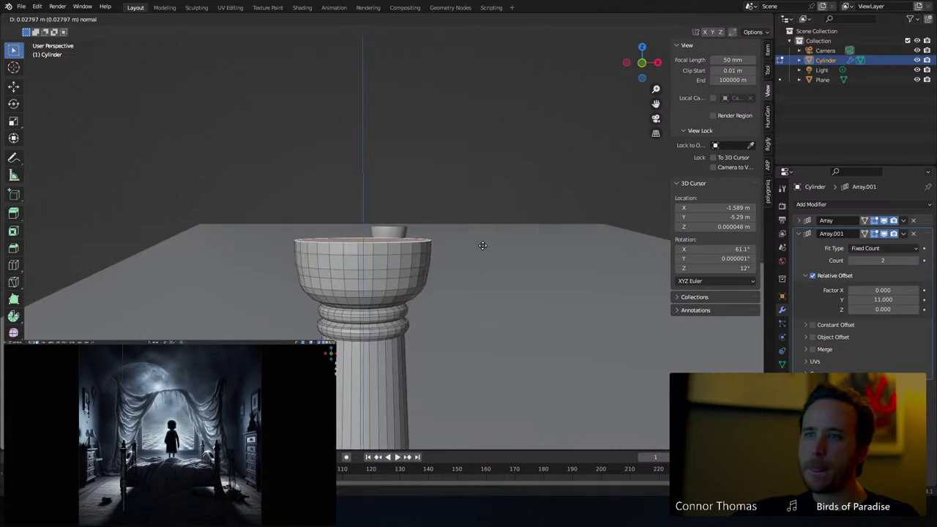
left_click(483, 246)
key("s")
left_click(481, 245)
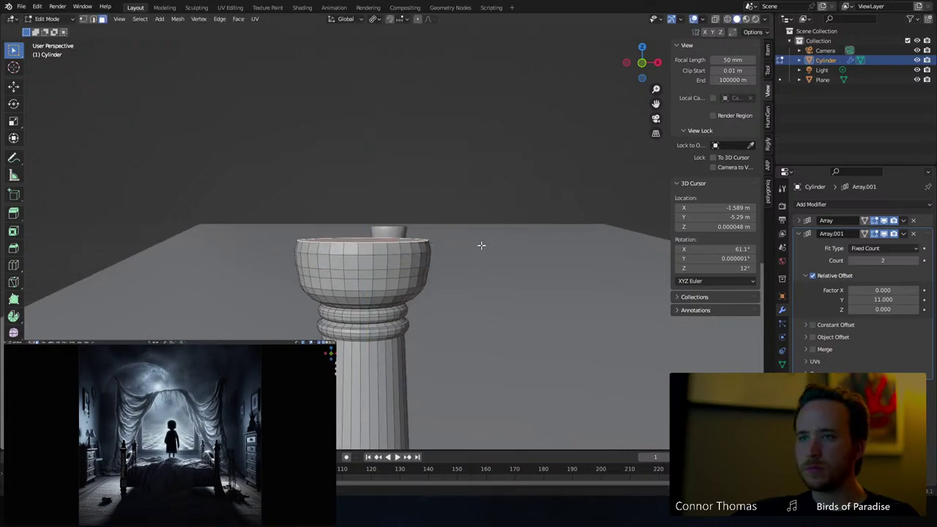
key("e")
left_click(481, 236)
key("s")
left_click(475, 232)
Extrude two more rings to curve the cap's shoulder inward, scaling the upper one to about 0.88
key("e")
left_click(475, 221)
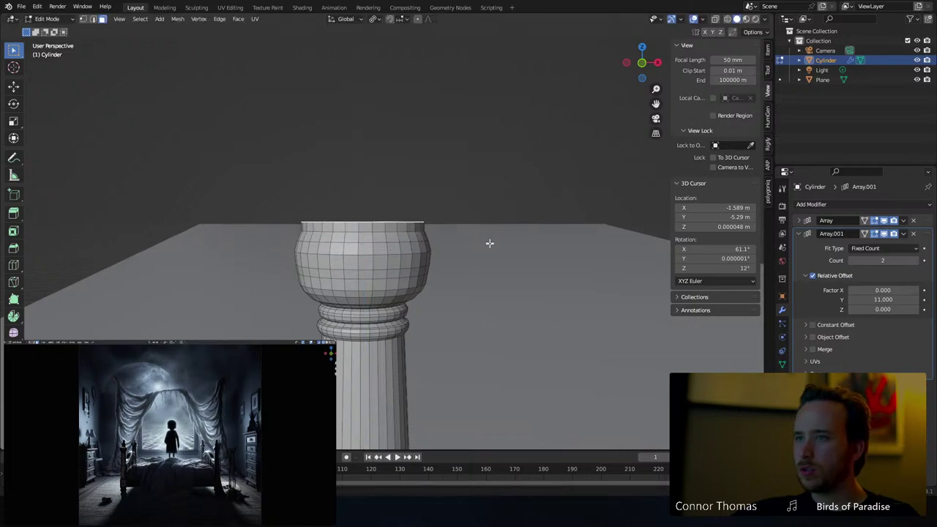
key("s")
left_click(476, 232)
key("e")
left_click(476, 220)
key("s")
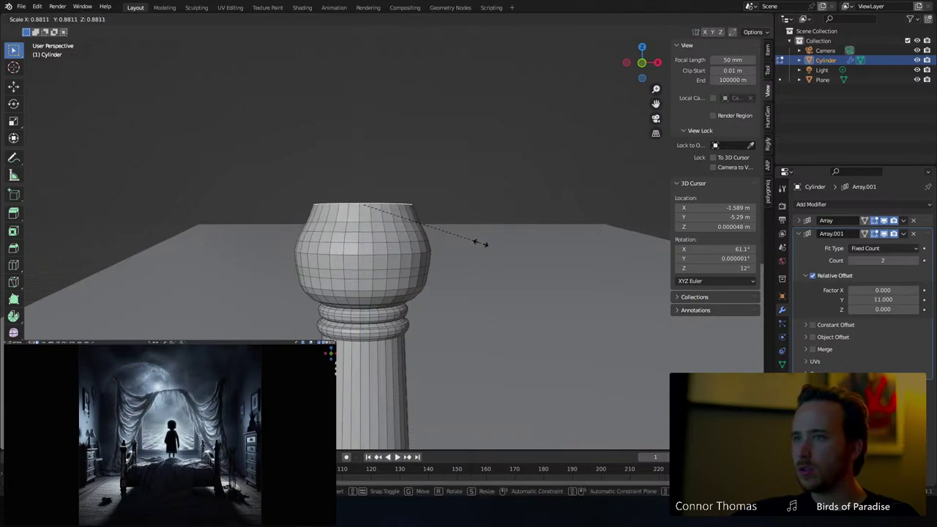
left_click(477, 242)
Narrow the cap's top with two further short extrusions, scaling each new ring inward
key("e")
left_click(489, 272)
key("s")
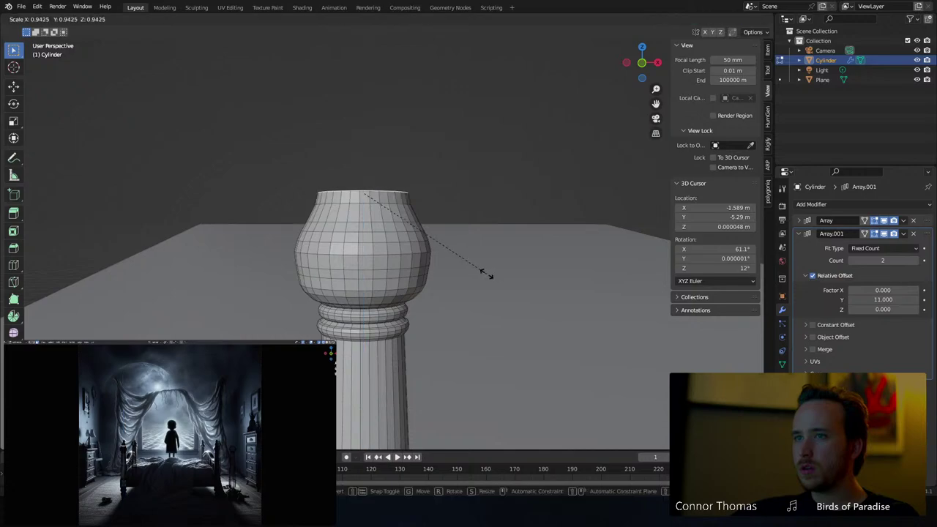
left_click(488, 289)
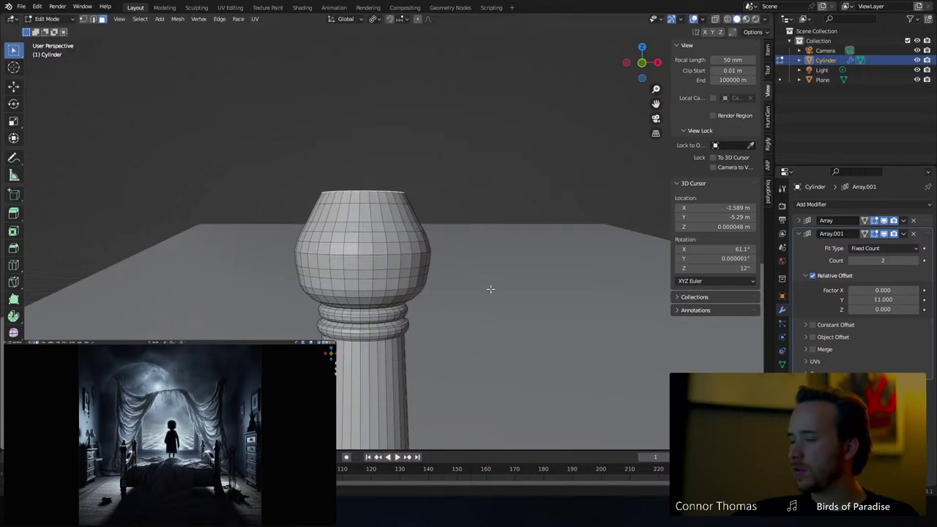
key("e")
left_click(493, 278)
key("s")
left_click(477, 271)
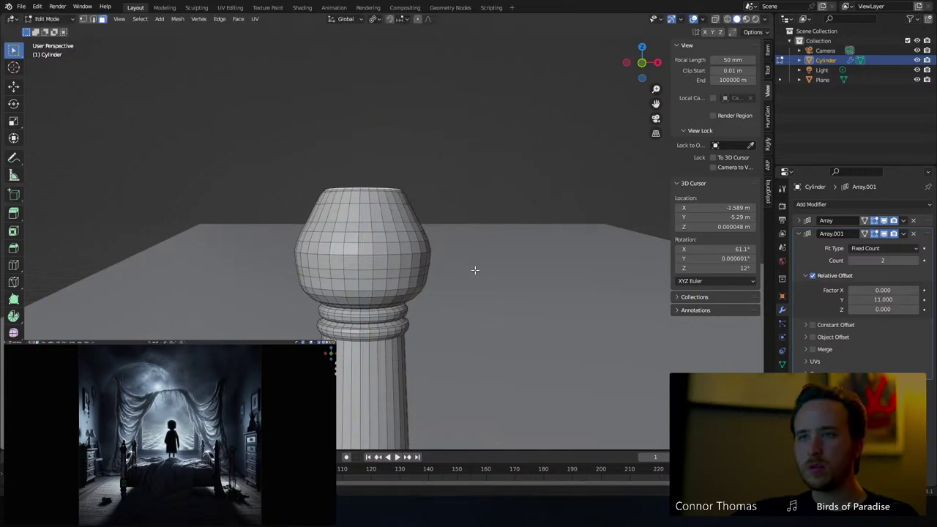
Form a small collar on the cap with short extruded rings flared slightly outward, one by about 1.02 and the last about 0.009 m tall
key("e")
left_click(477, 268)
key("s")
left_click(483, 268)
key("e")
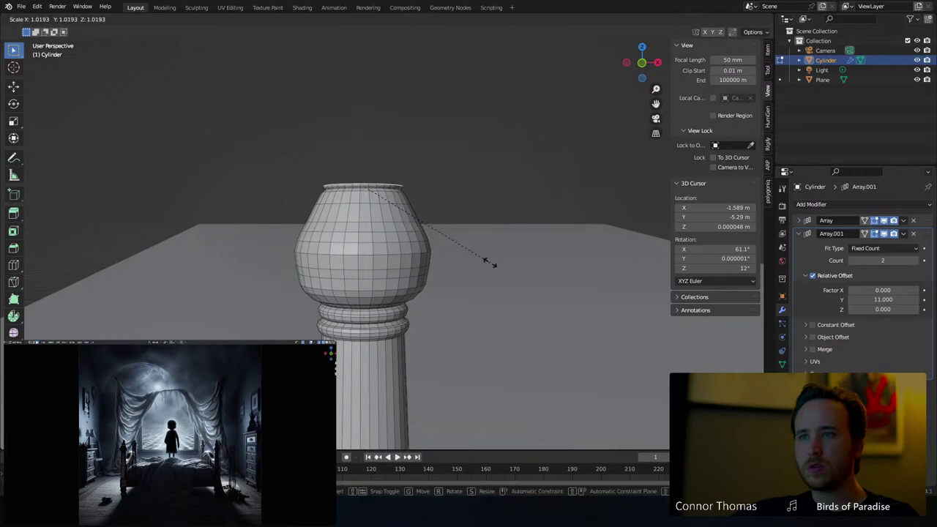
left_click(484, 262)
key("s")
left_click(493, 257)
key("e")
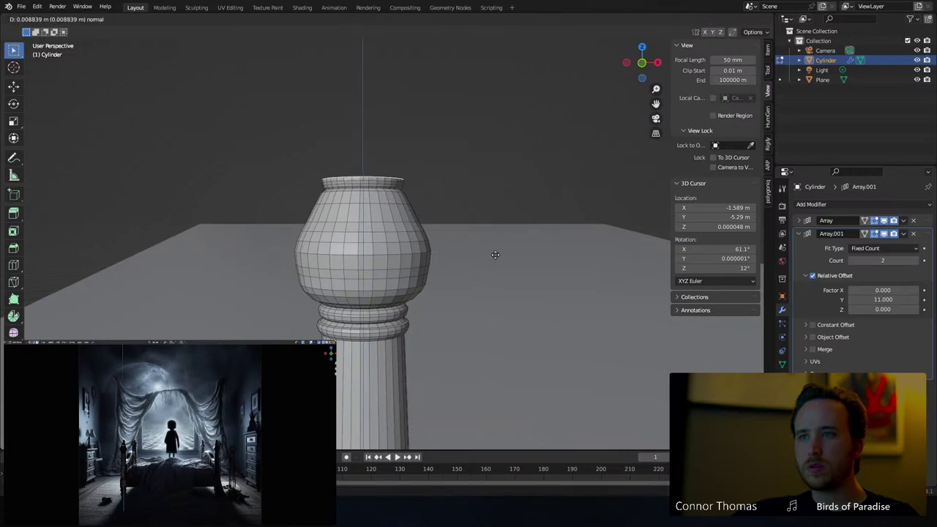
left_click(496, 257)
key("s")
left_click(497, 254)
Round off the small collar's upper side with two short extrusions, each scaled slightly inward
key("e")
left_click(496, 254)
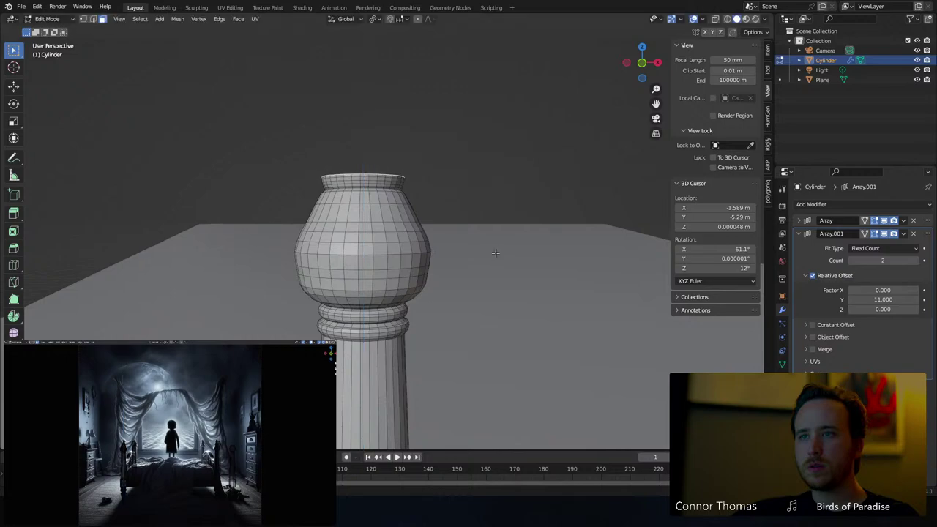
key("s")
left_click(489, 250)
key("e")
left_click(488, 246)
key("s")
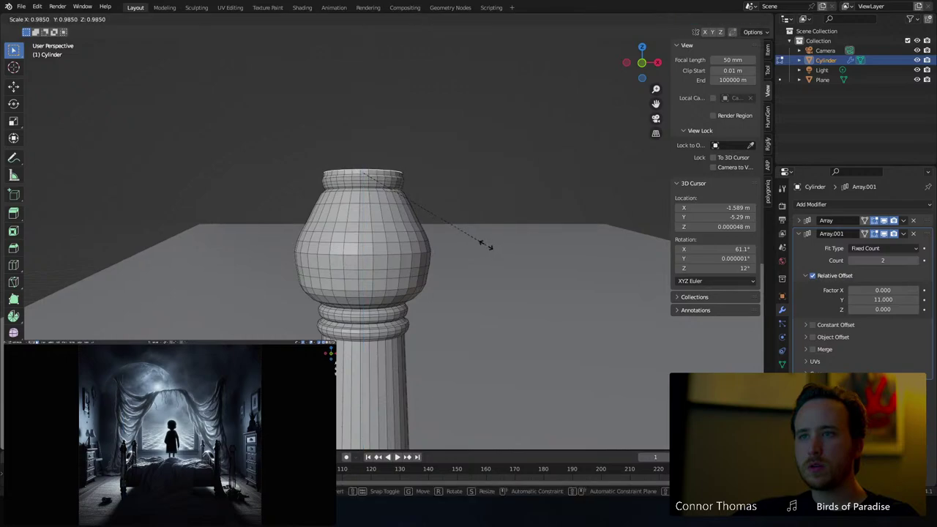
left_click(481, 247)
Start a tapered tier above the small collar with two extrusions, the first about 0.018 m, scaling each ring inward
key("e")
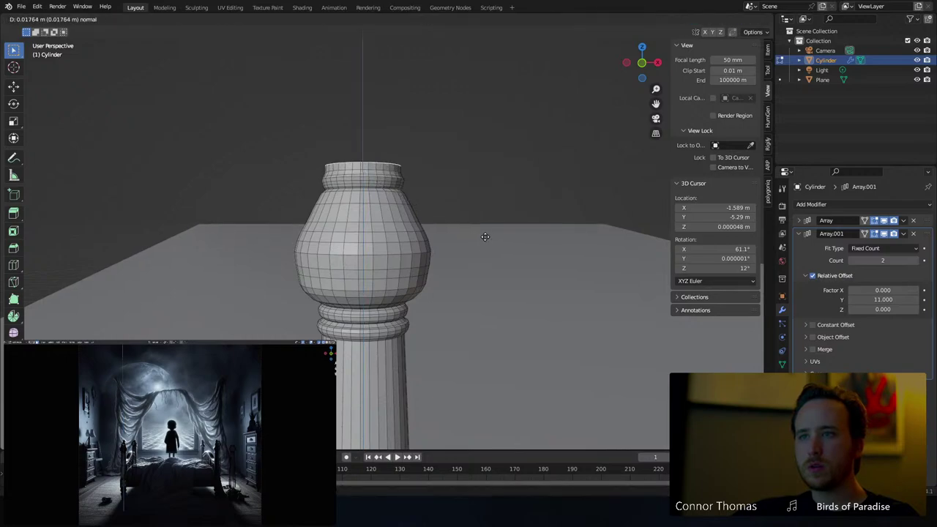
left_click(483, 235)
key("s")
left_click(474, 234)
key("e")
left_click(472, 222)
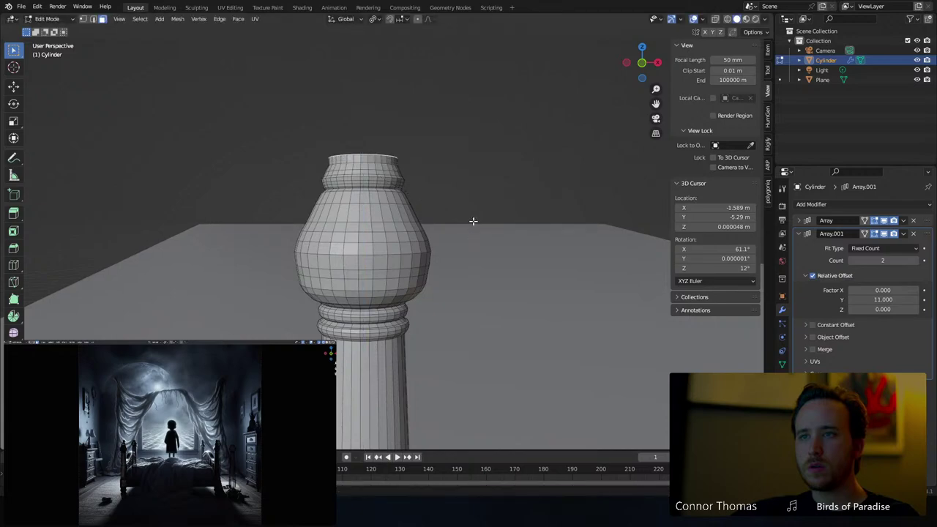
key("s")
left_click(452, 216)
Finish the tapered tier with two more short extruded rings, each scaled inward
key("e")
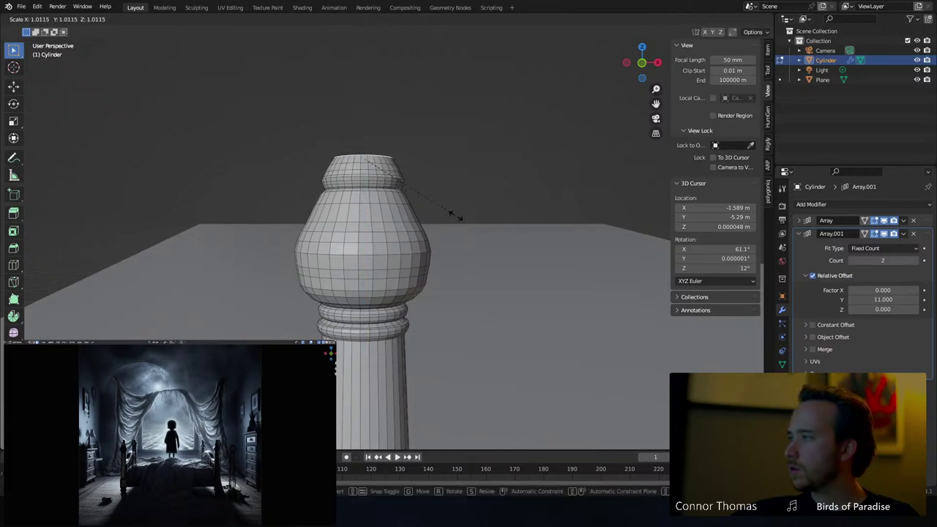
left_click(456, 209)
key("s")
left_click(446, 208)
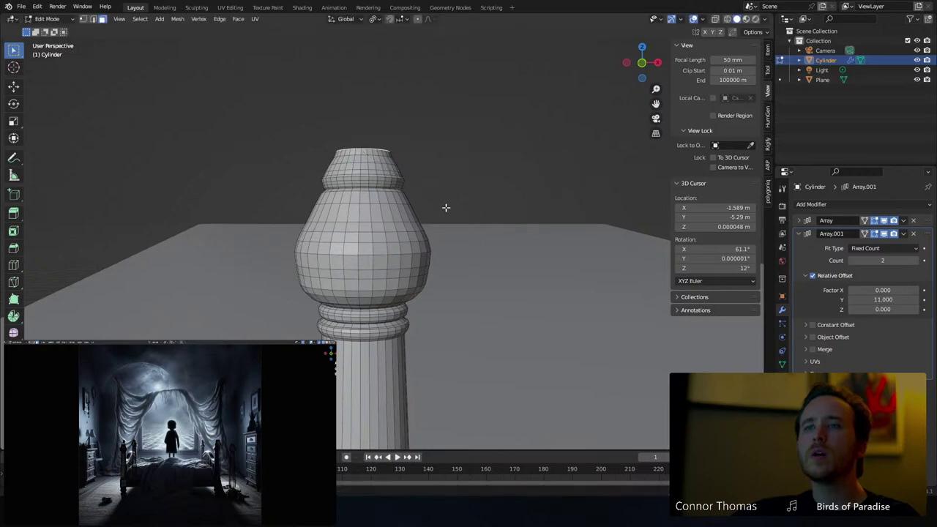
middle_click_drag(405, 164, 423, 255, "shift")
key("e")
left_click(450, 268)
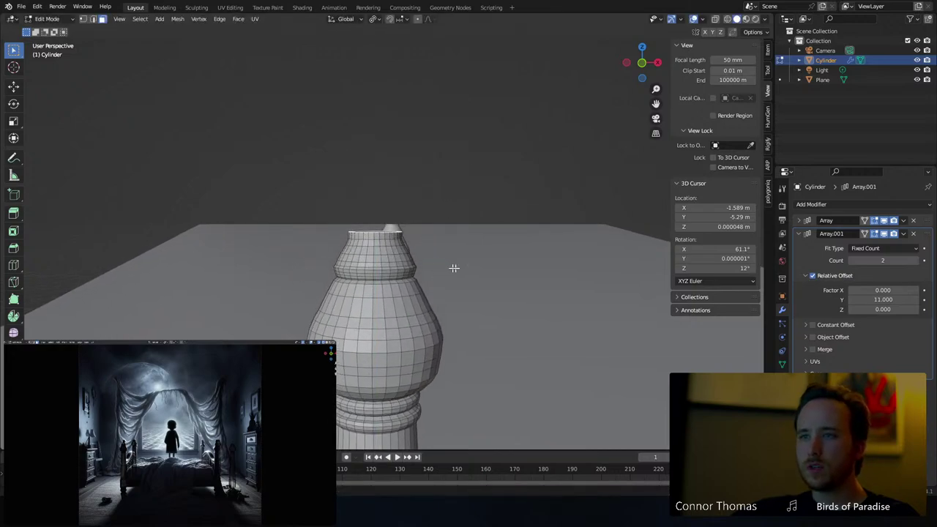
key("s")
left_click(443, 262)
Build a thin rim on the tapered tier with very short extrusions scaled outward, the last by about 1.03
key("e")
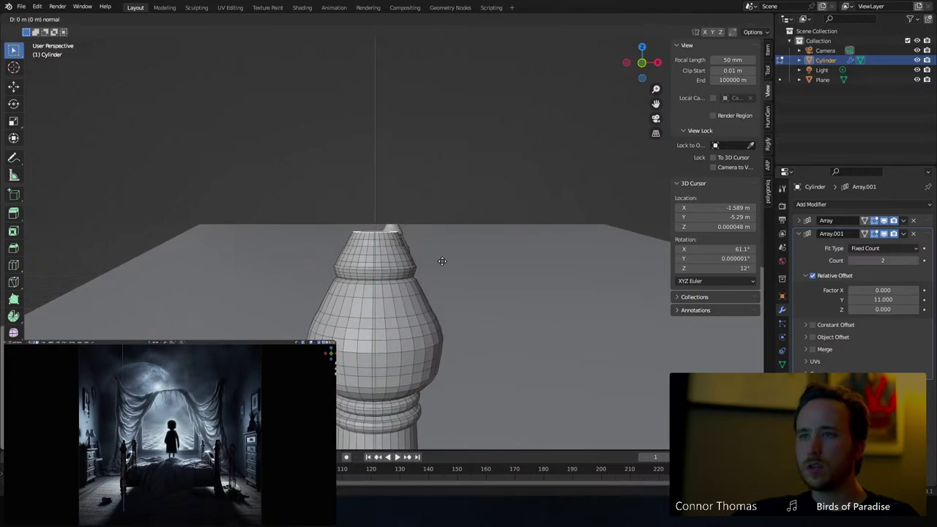
left_click(441, 259)
key("s")
left_click(446, 258)
key("e")
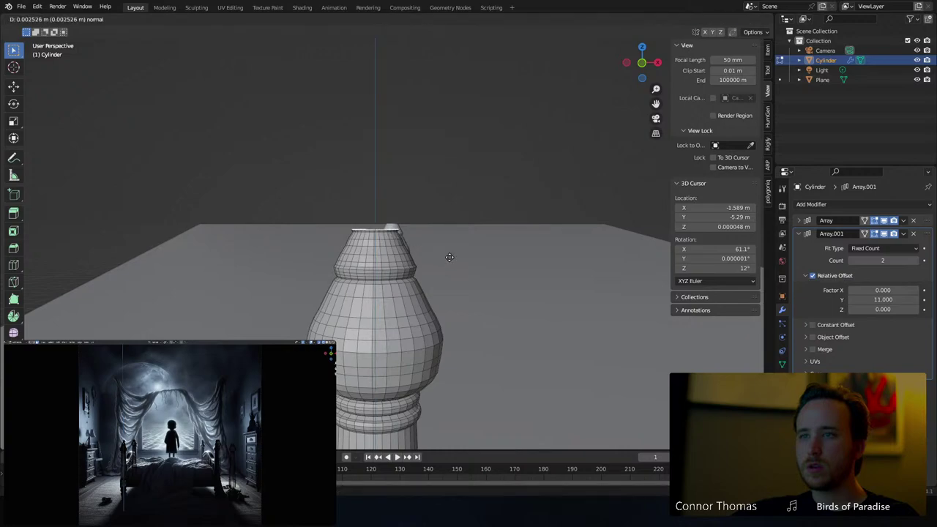
left_click(450, 257)
key("s")
left_click(455, 255)
key("e")
left_click(458, 253)
key("s")
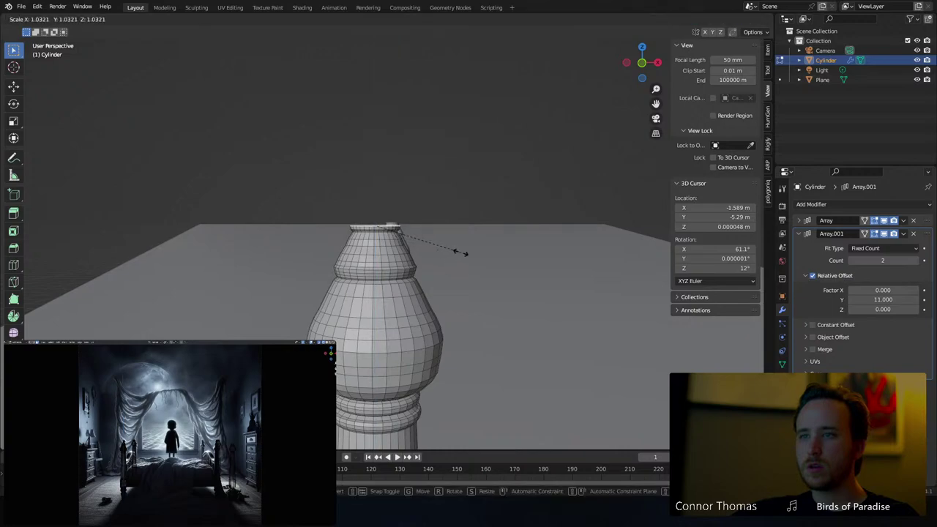
left_click(460, 250)
Close off the thin rim with two very short extrusions, scaling each ring slightly inward
key("e")
left_click(458, 250)
key("s")
left_click(456, 249)
key("e")
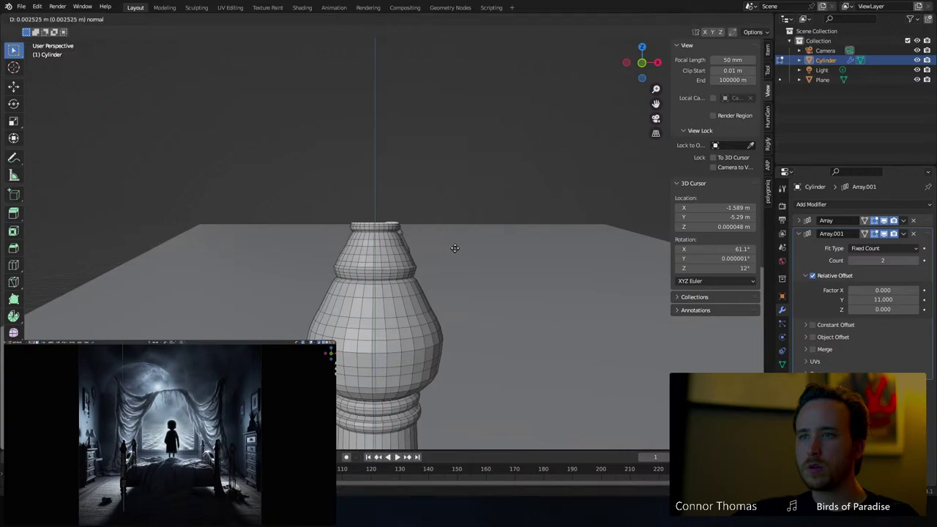
left_click(454, 247)
key("s")
left_click(446, 248)
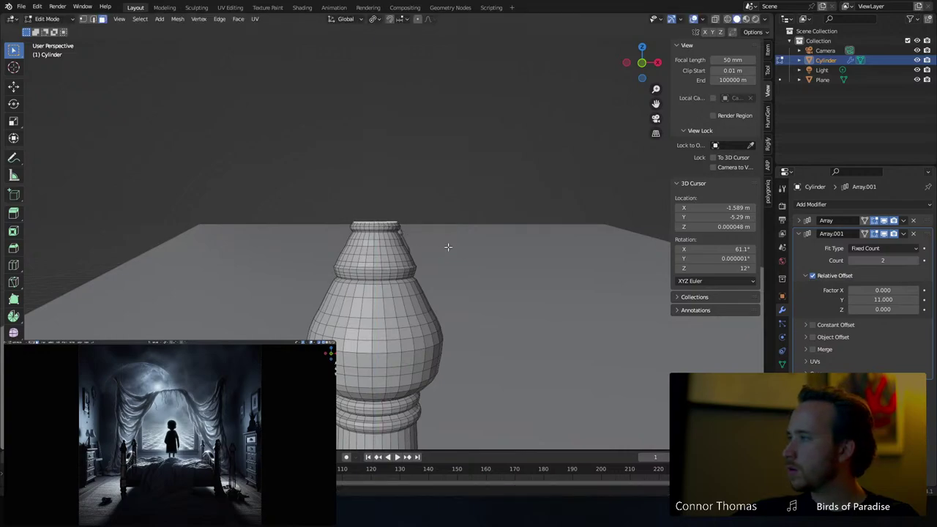
Begin the domed tip above the rim with two short extrusions, scaling each ring inward
key("e")
left_click(453, 252)
key("s")
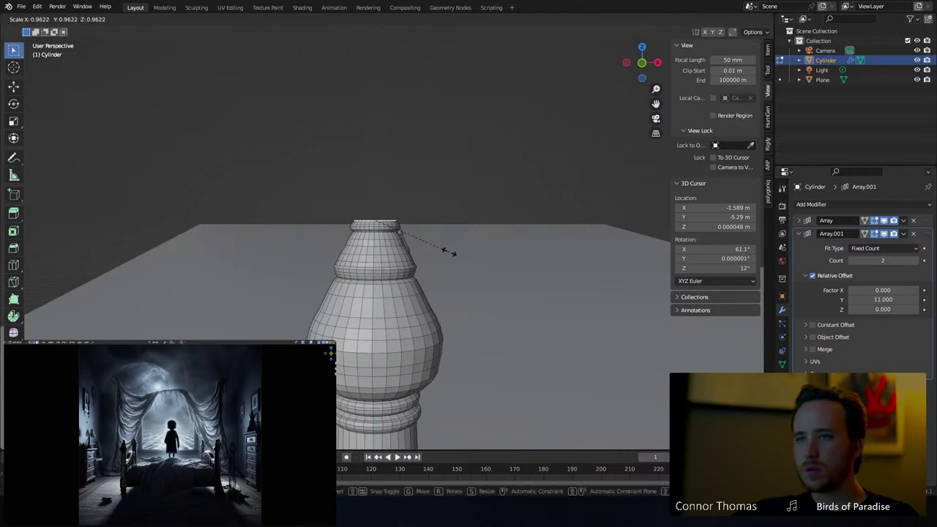
left_click(444, 252)
key("e")
left_click(439, 249)
key("s")
left_click(427, 246)
Complete the finial's domed tip with two final extrusions, each scaled strongly inward
key("e")
left_click(445, 256)
key("s")
left_click(412, 244)
key("e")
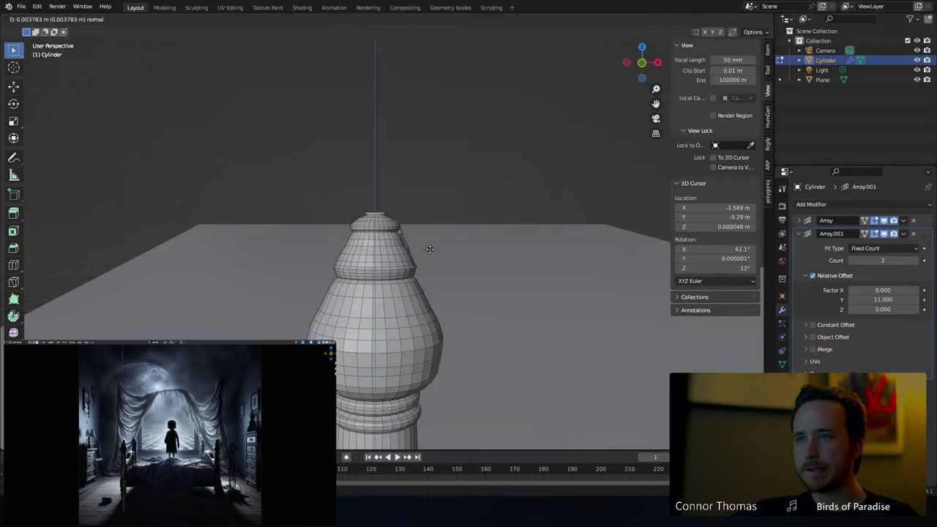
left_click(431, 249)
key("s")
left_click(399, 237)
Return to Object Mode, shade the bedposts smooth, and deselect everything
key("Tab")
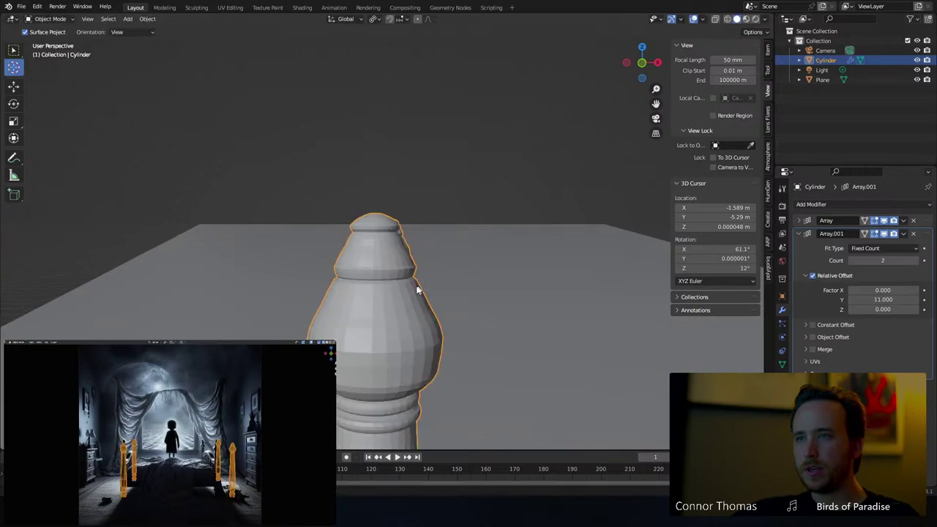
scroll(413, 288, "down", 5)
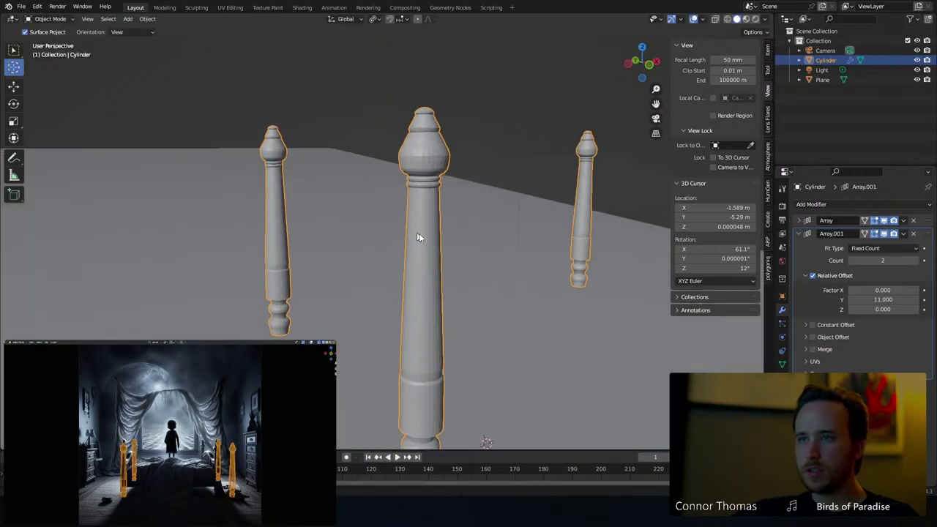
mouse_move(418, 235)
middle_mouse_down()
mouse_move(454, 241)
mouse_move(457, 210)
middle_mouse_up()
right_click(457, 210)
left_click(456, 210)
mouse_move(509, 234)
middle_mouse_down()
mouse_move(410, 268)
mouse_move(333, 270)
mouse_move(286, 291)
mouse_move(429, 272)
mouse_move(399, 271)
middle_mouse_up()
key("alt+a")
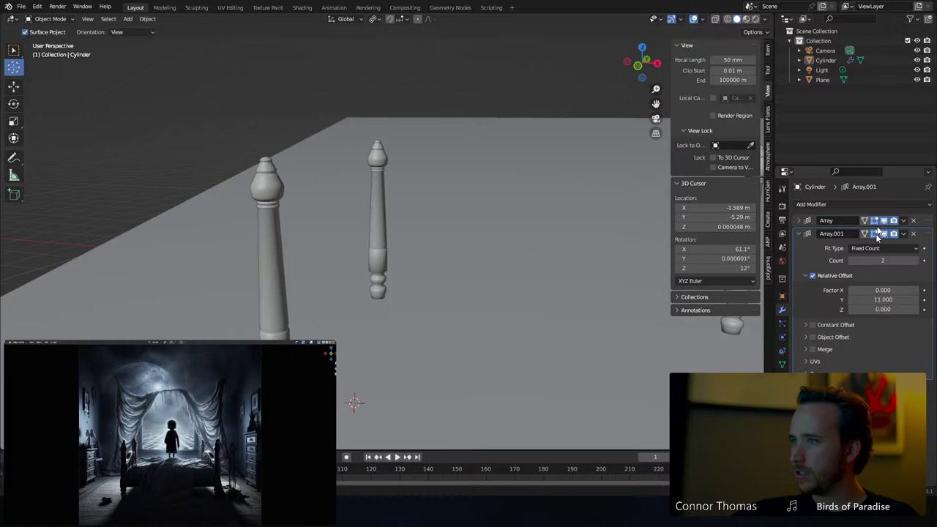
Set the first Array modifier's relative offset Factor X to 13.800 and adjust the second Array's Y factor
left_click(799, 221)
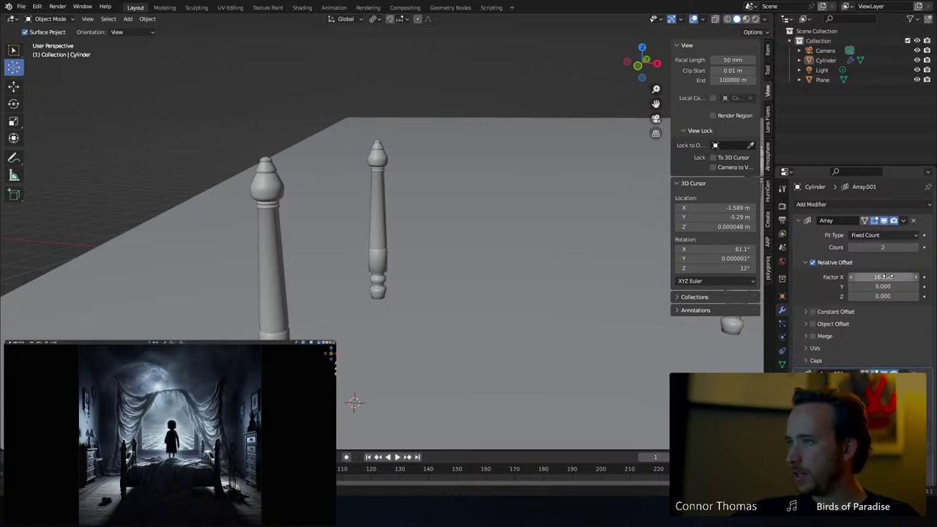
left_click_drag(888, 276, 860, 276)
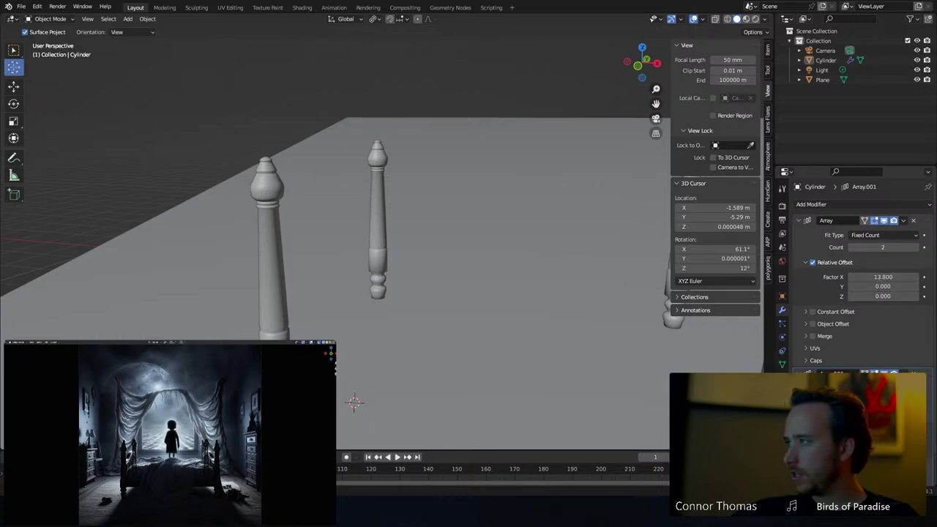
left_click_drag(882, 439, 898, 439)
With the camera selected, set the transform pivot point to 3D Cursor and snap the cursor to the world origin
scroll(554, 329, "down", 6)
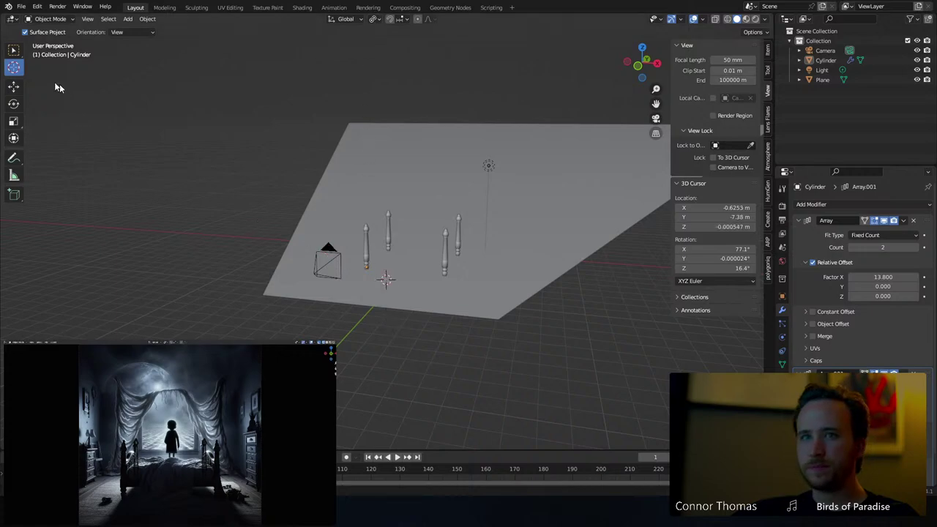
left_click(15, 51)
left_click(340, 252)
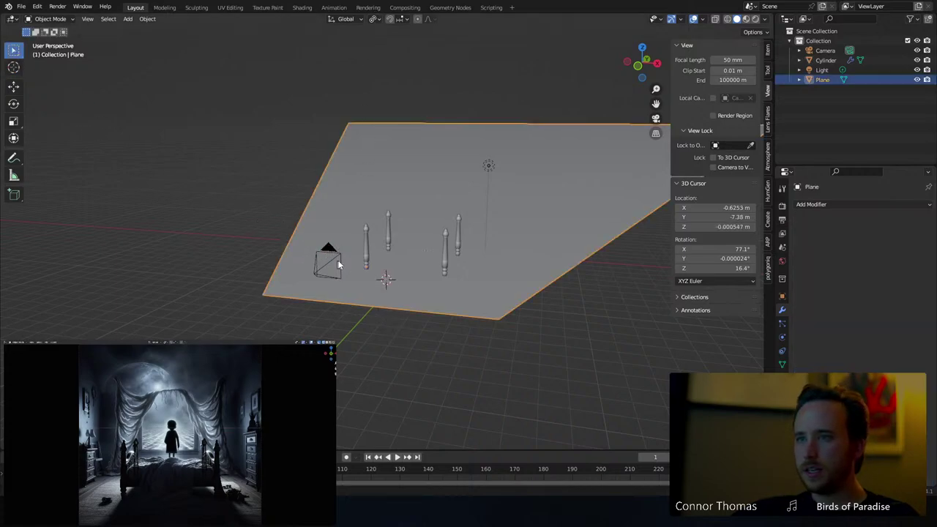
left_click(344, 263)
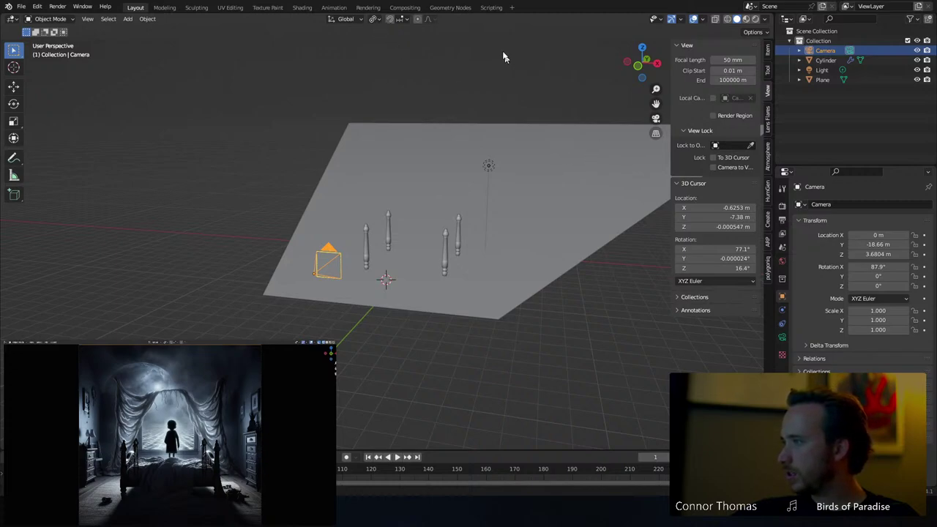
left_click(375, 18)
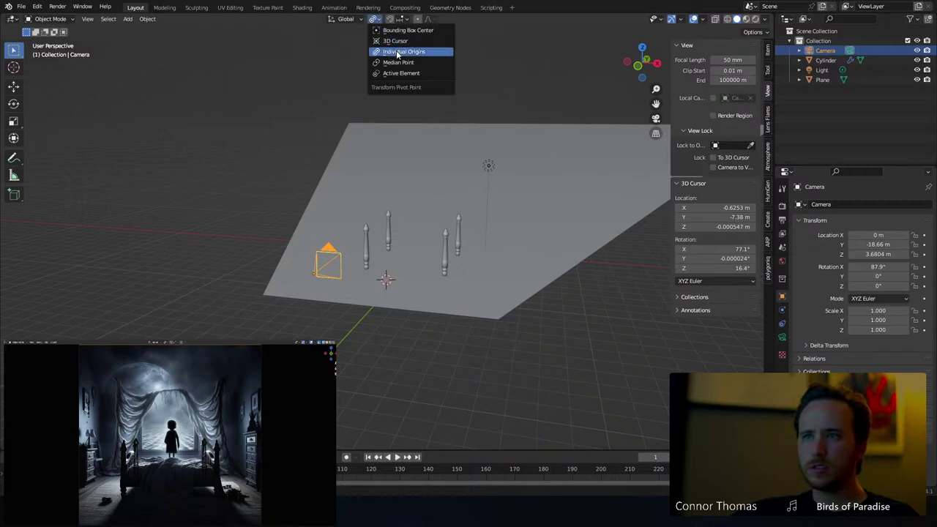
left_click(397, 52)
key("shift+s")
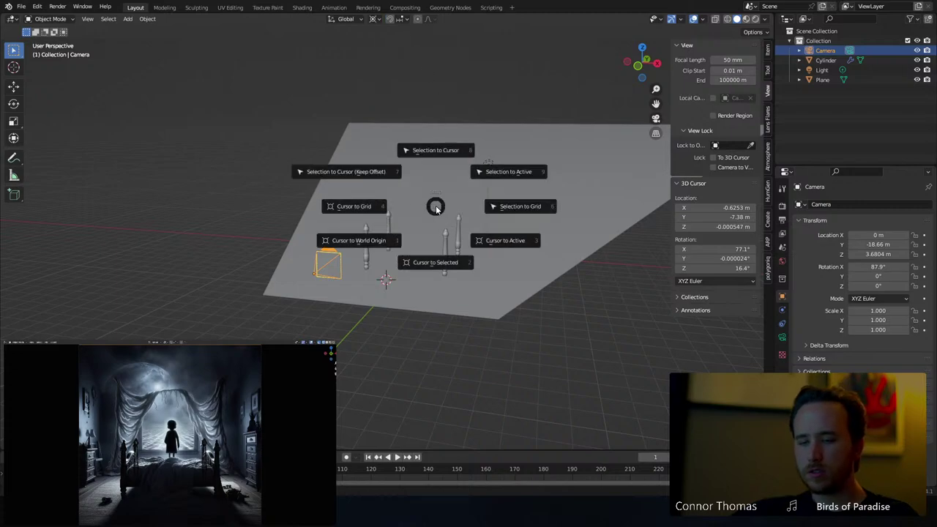
left_click(384, 251)
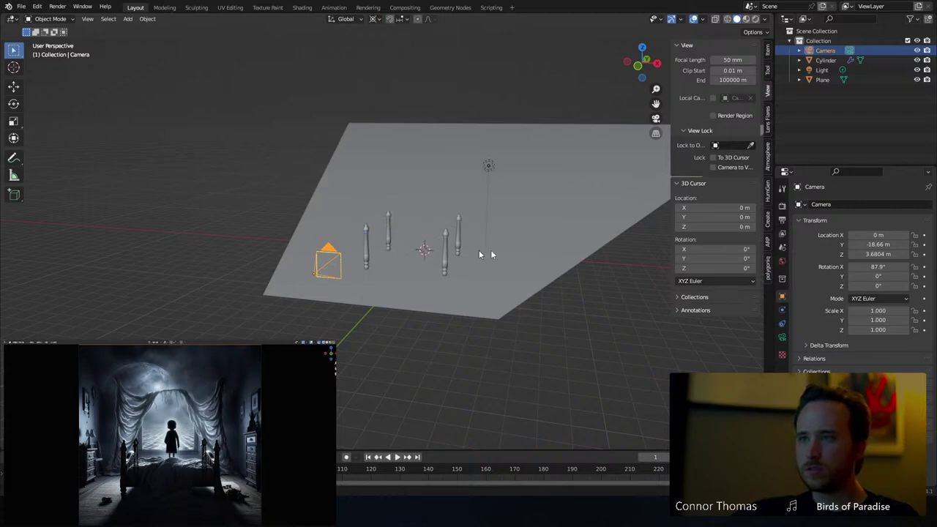
Rotate the camera around the 3D cursor to about 90.9° in X, raise it to about 2.86 m in Z, and deselect everything
key("r")
key("x")
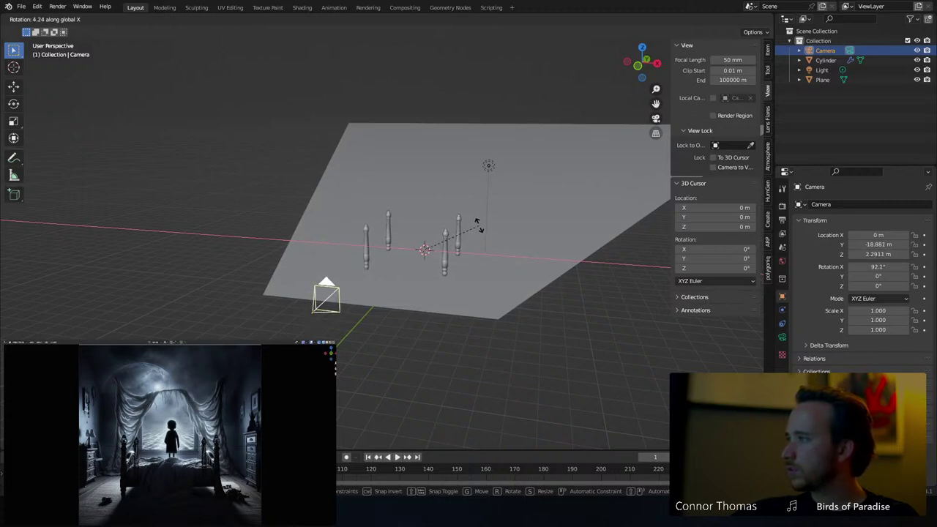
left_click(478, 242)
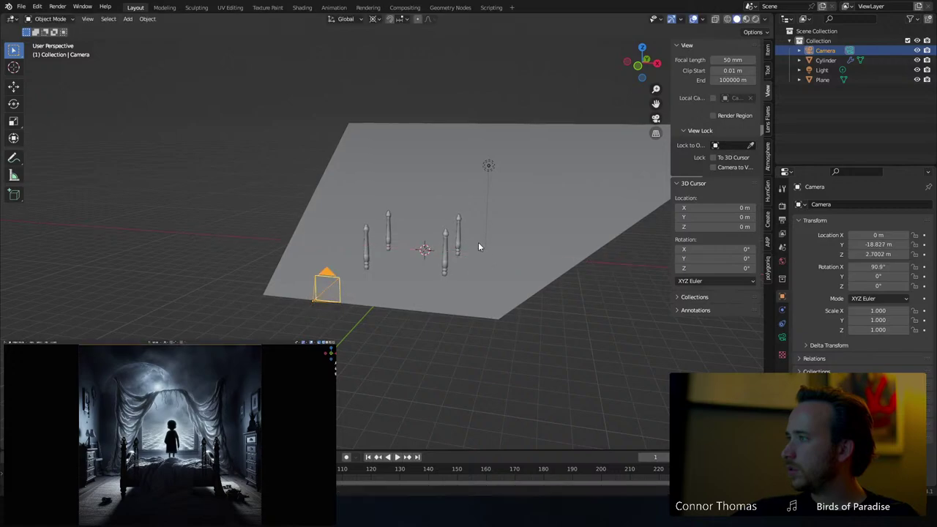
key("g")
key("z")
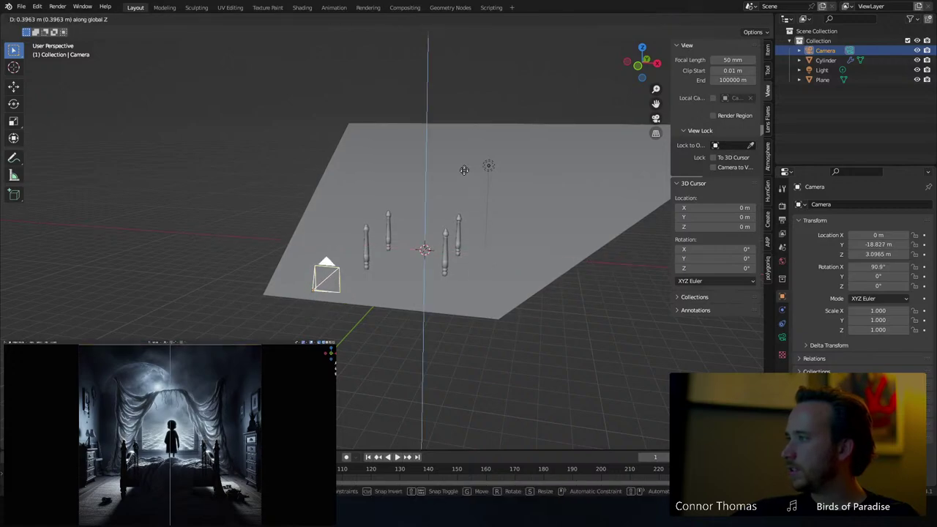
left_click(468, 202)
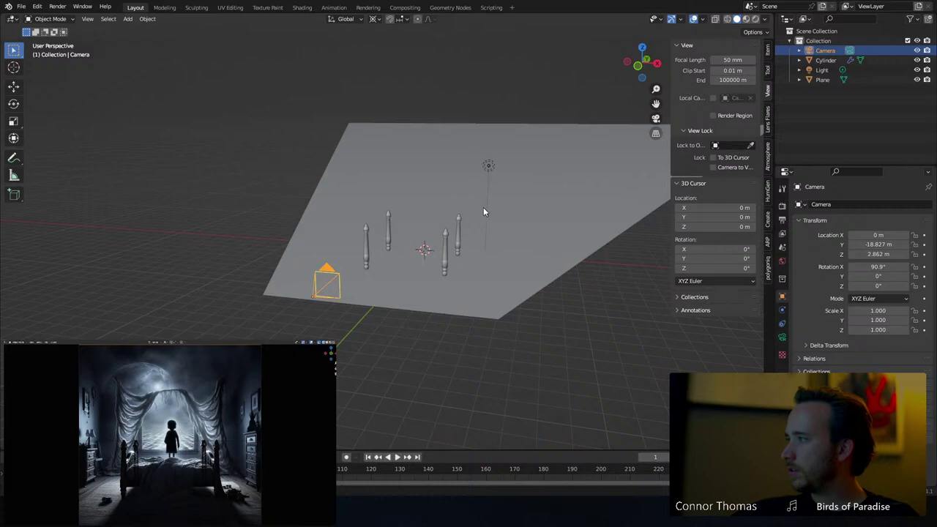
key("a")
key("a")
Select the bedposts in Object Mode and snap the 3D cursor to their origin at the base of the front post
middle_click_drag(401, 189, 377, 240)
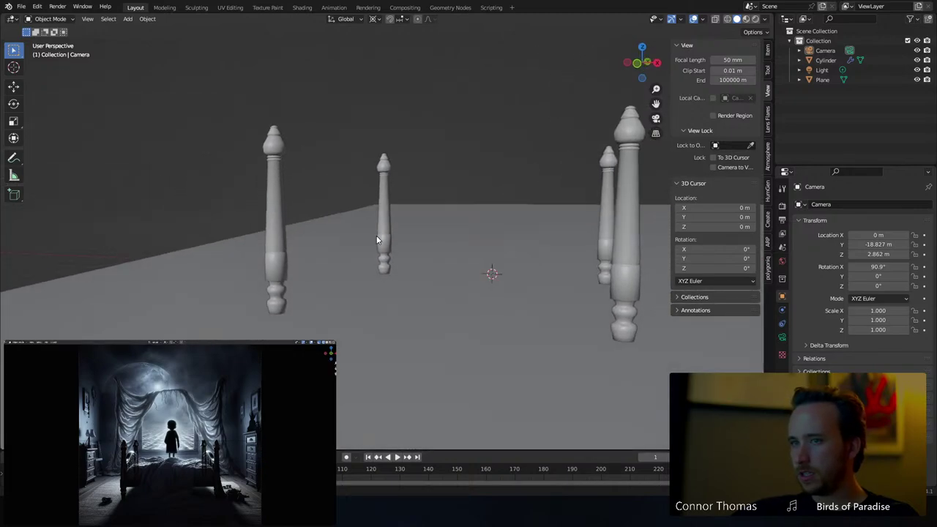
left_click(272, 231)
key("Tab")
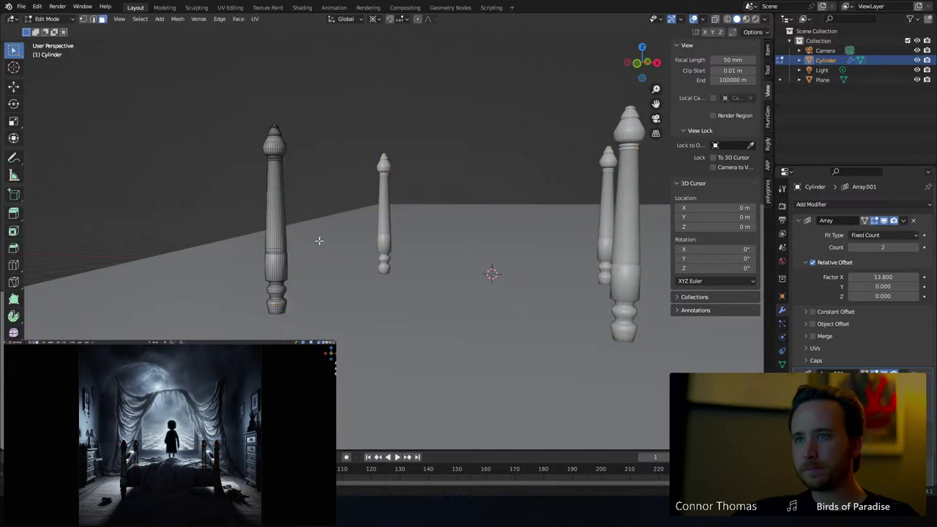
key("Tab")
middle_click_drag(319, 238, 381, 302)
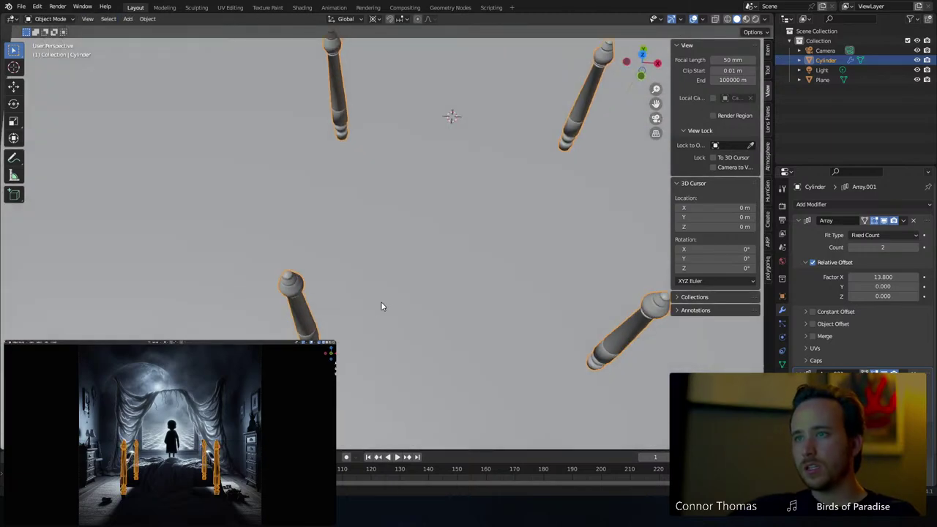
key("shift+s")
left_click(389, 350)
Add a cube at the 3D cursor and raise it along Z around the front bedpost
middle_click_drag(418, 257, 393, 213)
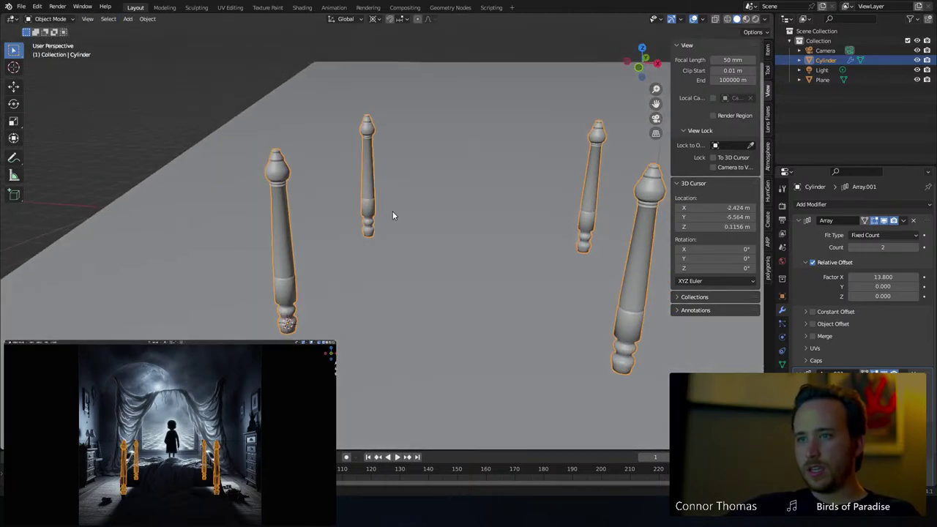
key("shift+a")
mouse_move(392, 211)
left_click(433, 222)
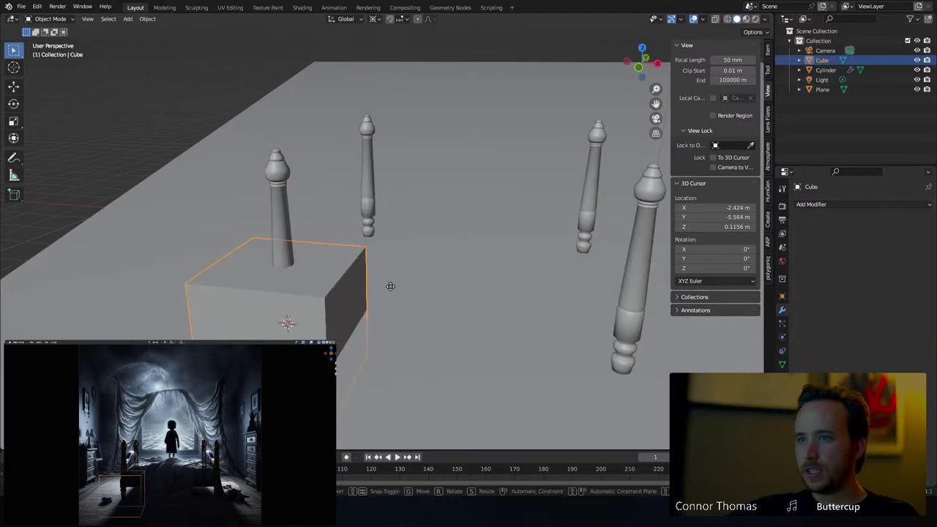
key("g")
key("z")
left_click(402, 247)
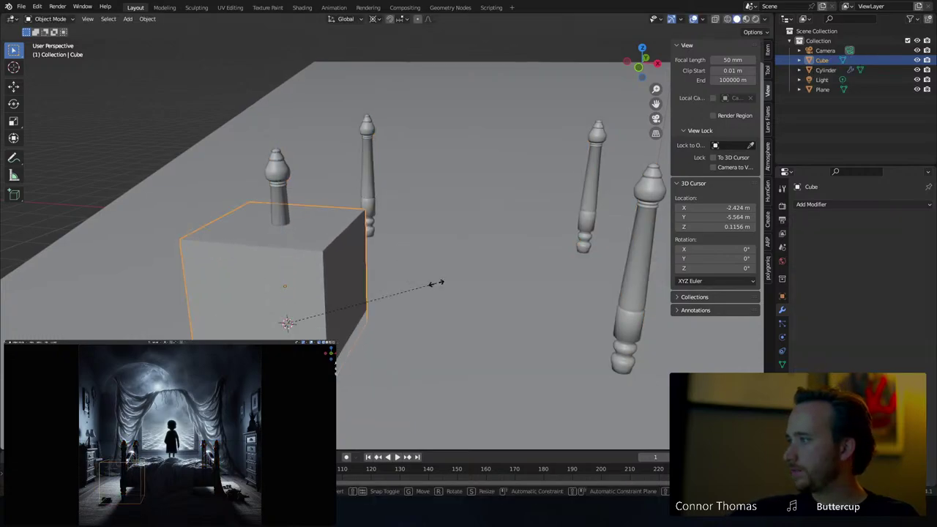
Flatten the cube along Z into a thin slab and raise it to the lower section of the bedpost
key("s")
key("z")
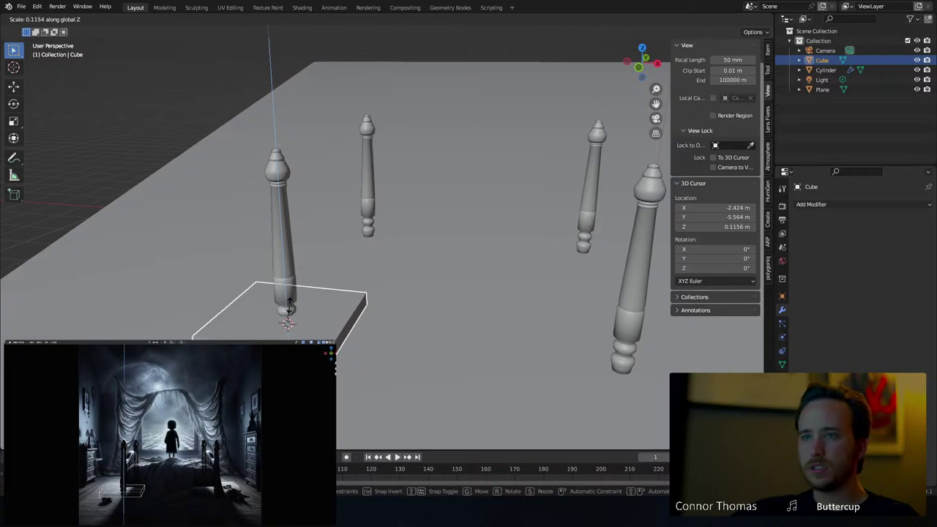
left_click(282, 287)
key("g")
key("z")
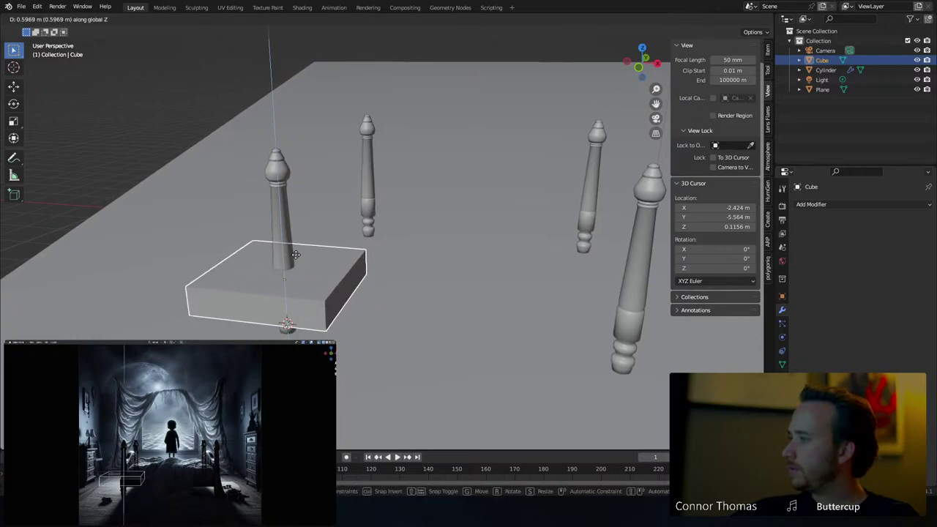
left_click(317, 277)
key("s")
key("z")
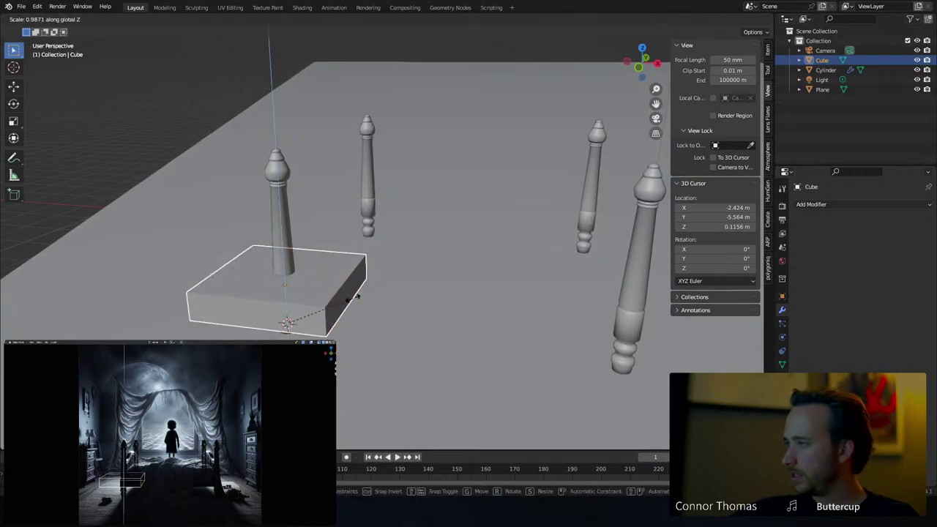
left_click(345, 300)
Move the slab back about 0.87 m along Y, shift it along X to meet the front bedpost's inner side, and lower it slightly
key("g")
key("y")
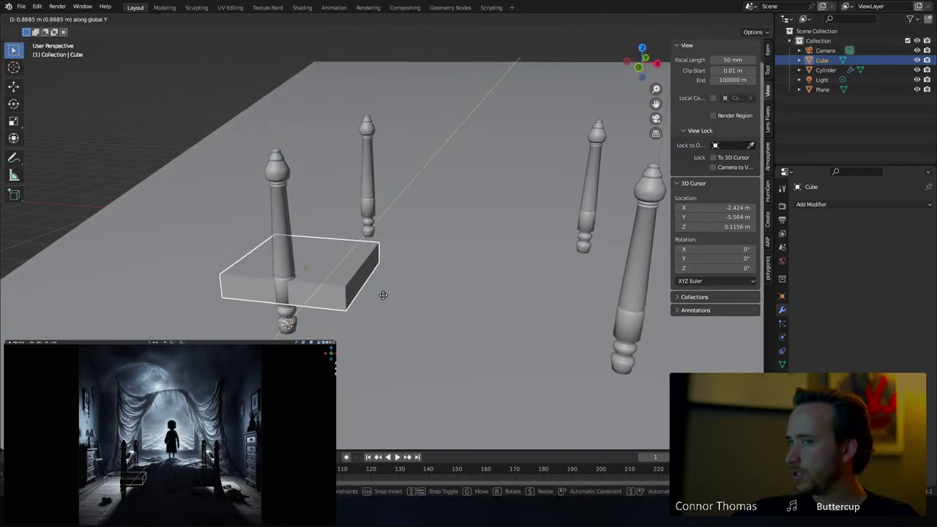
left_click(383, 295)
key("g")
key("y")
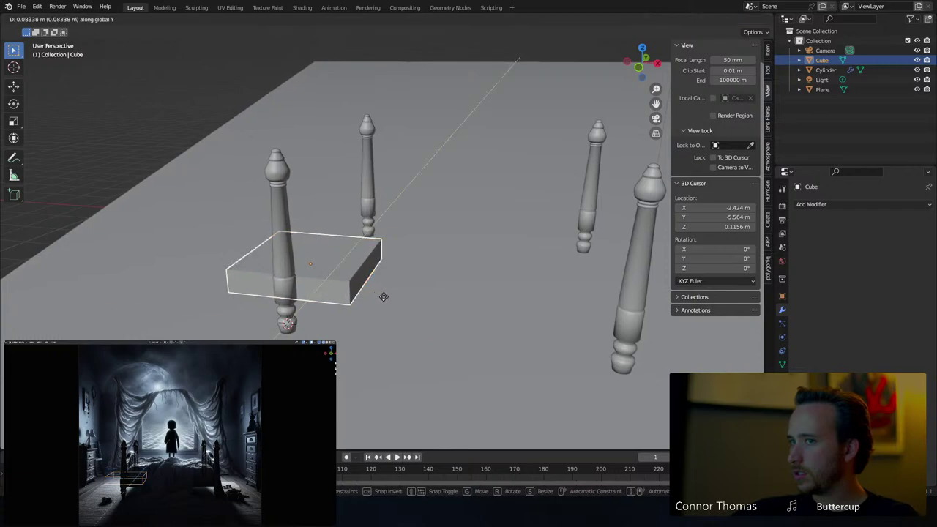
key("x")
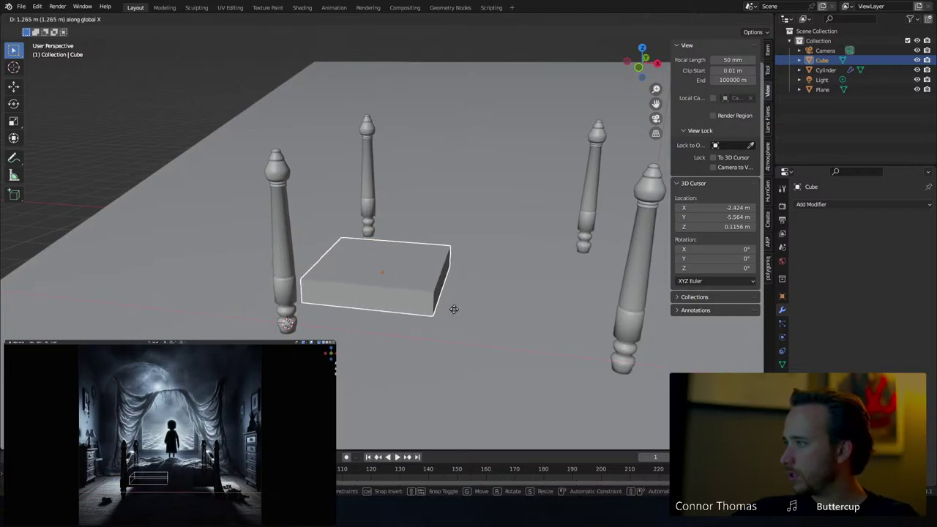
left_click(439, 304)
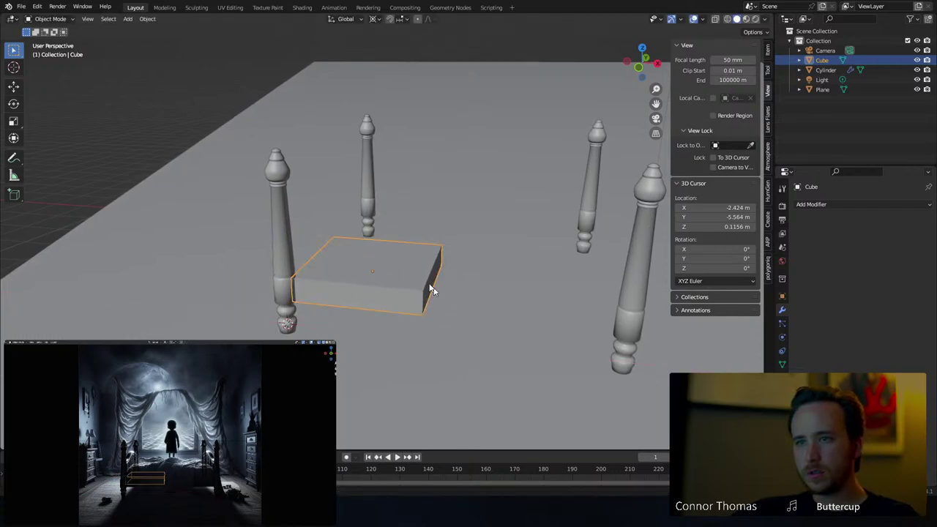
key("g")
key("z")
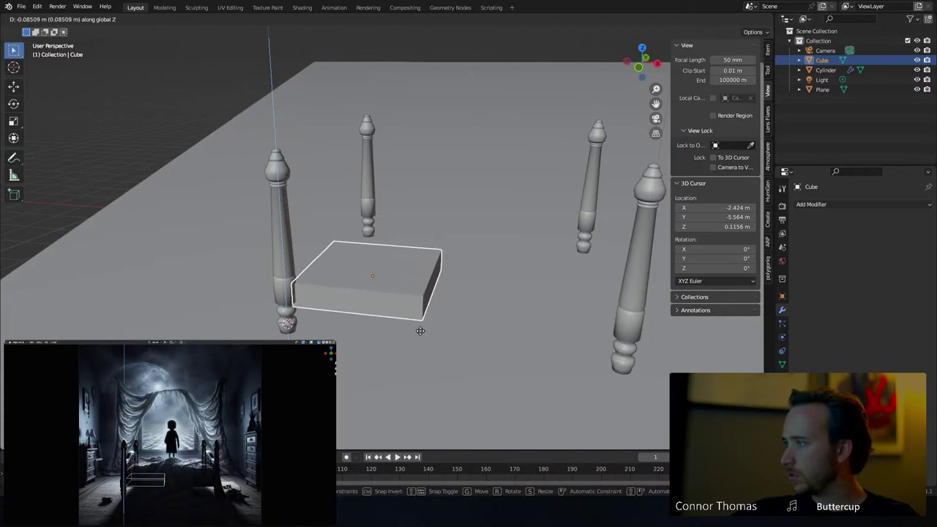
left_click(409, 352)
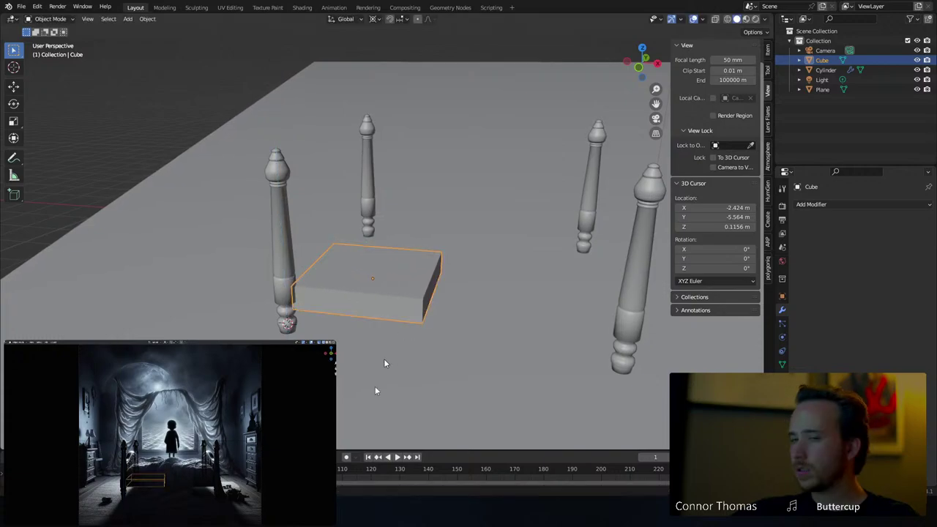
In Edit Mode, move the slab's side face about 2.5 m along X to reach the opposite front bedpost
middle_click_drag(435, 409, 450, 240)
key("Tab")
left_click(406, 215)
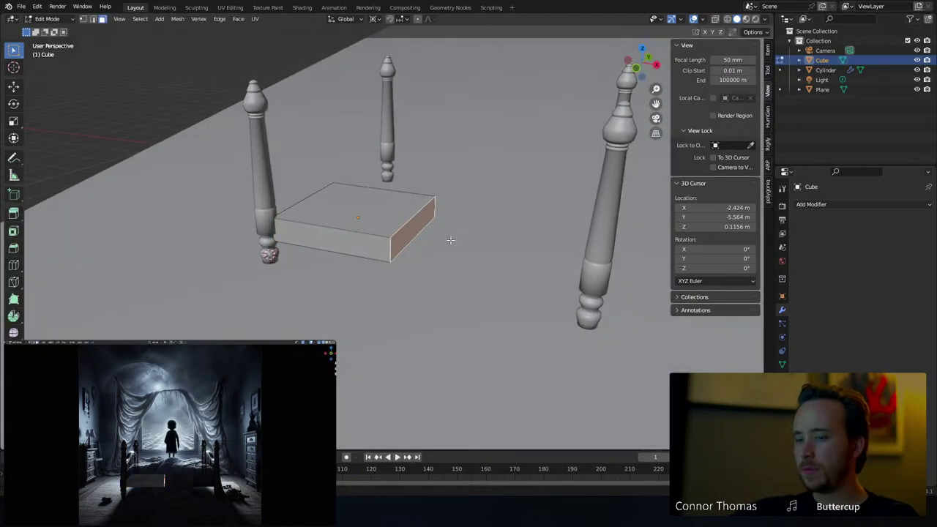
key("g")
key("x")
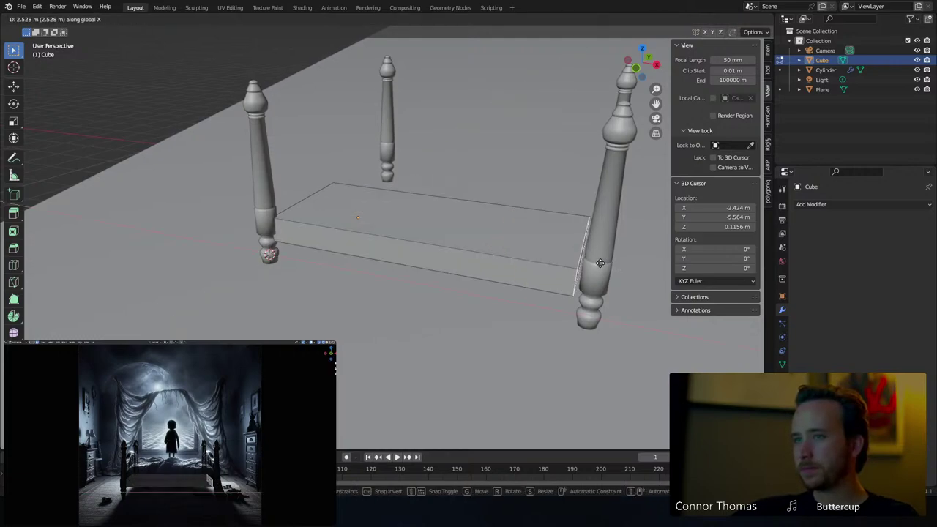
left_click(607, 261)
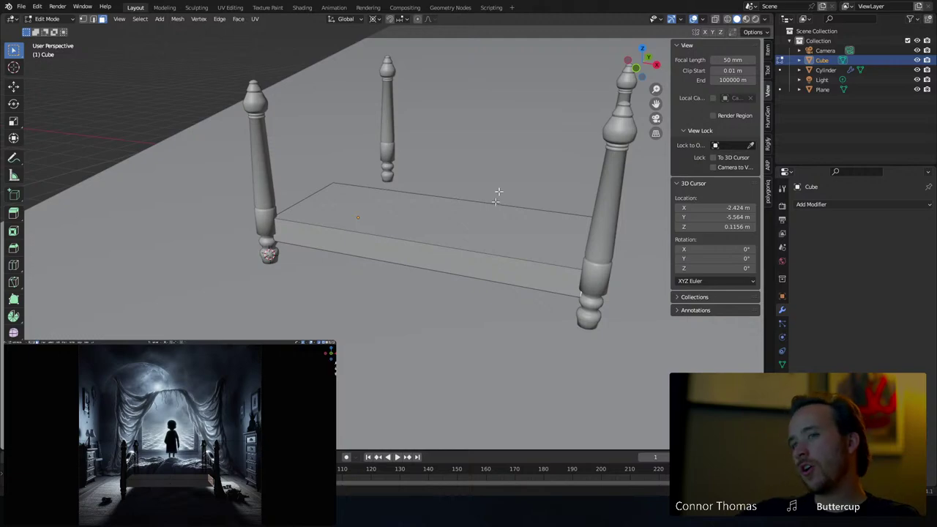
Nudge the same side face about 0.05 m further along X into the bedpost
middle_click_drag(489, 210, 487, 300)
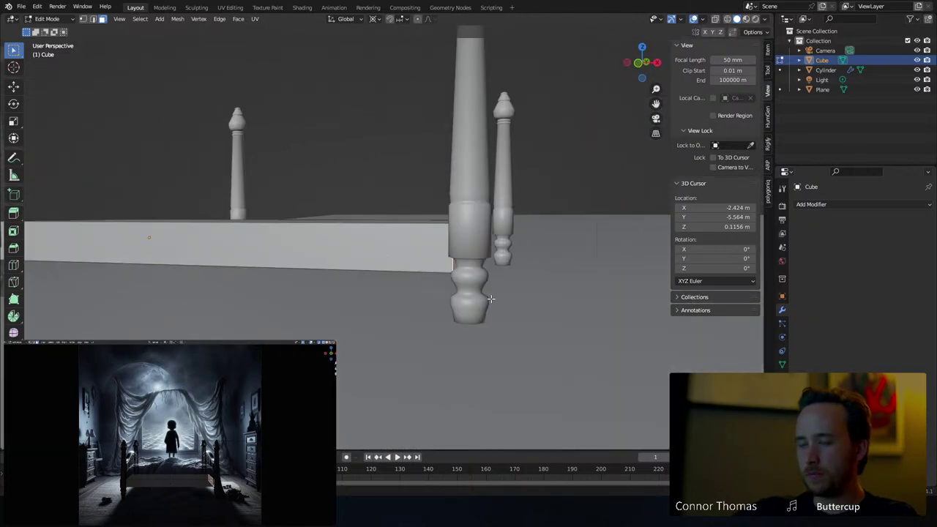
key("g")
key("x")
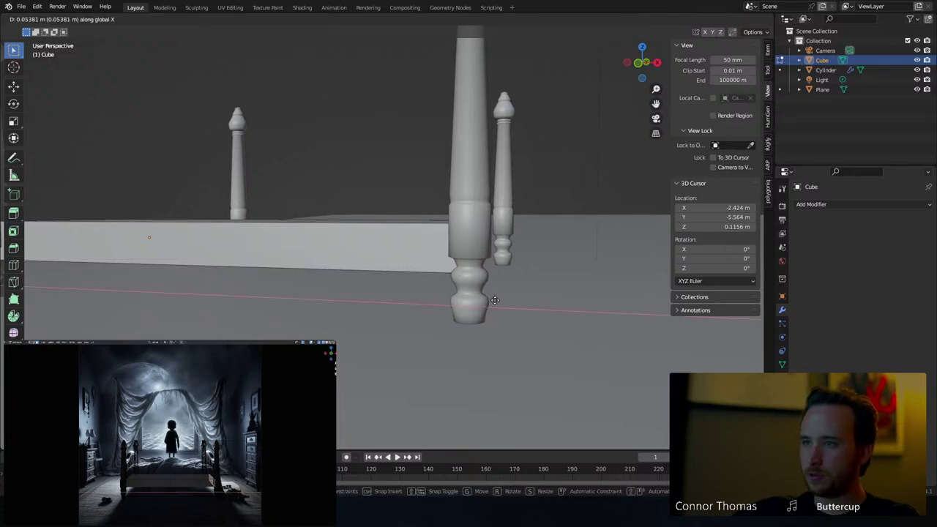
left_click(495, 300)
Extend the slab's rear face along Y to the back bedposts, return to Object Mode, and deselect the slab
middle_click_drag(549, 259, 437, 277)
left_click(379, 243)
scroll(452, 278, "down", 3)
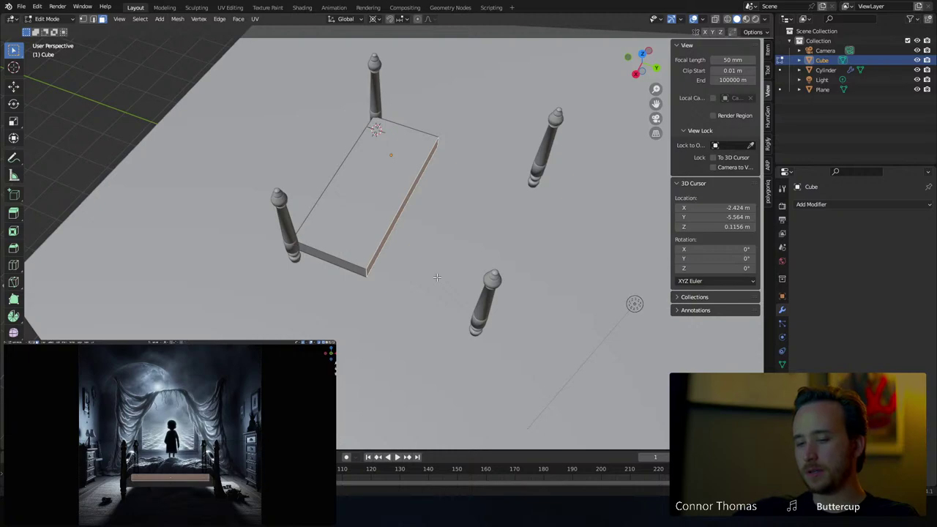
key("g")
key("x")
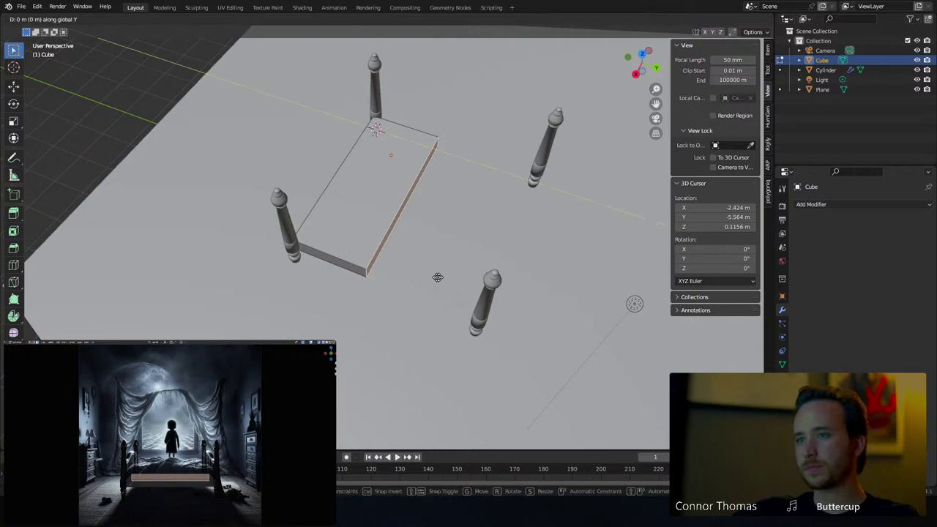
left_click(531, 296)
middle_click_drag(530, 296, 359, 276)
key("Tab")
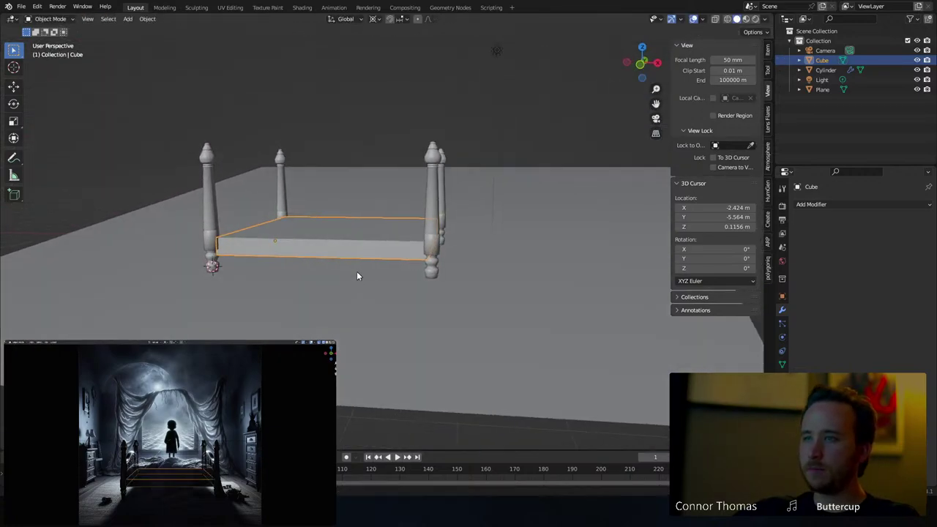
left_click(356, 275)
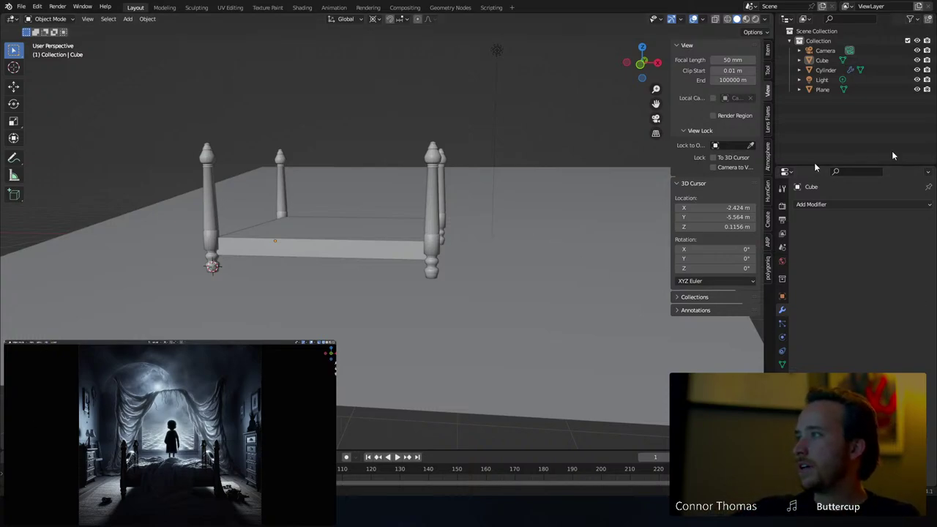
Bevel all edges of the bed slab slightly in Edit Mode, return to Object Mode, and deselect everything
middle_click_drag(399, 127, 451, 288)
left_click(451, 236)
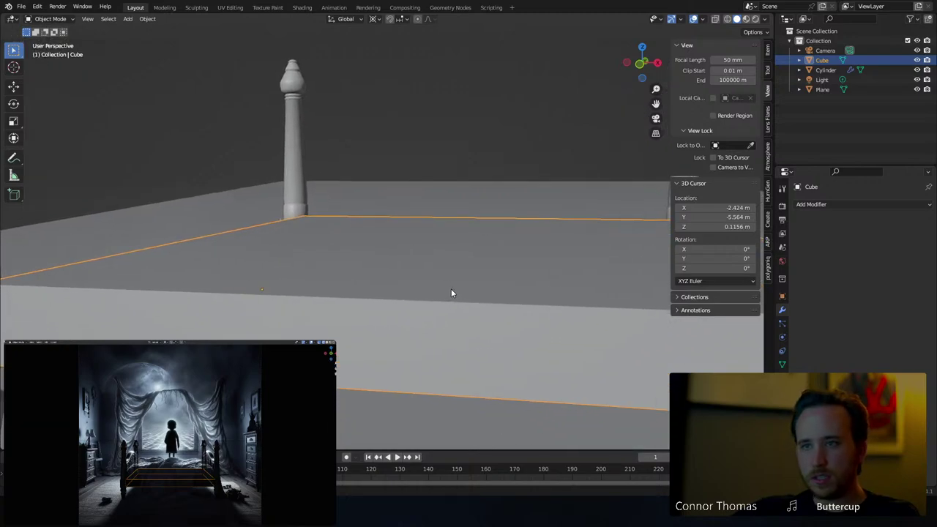
key("Tab")
key("a")
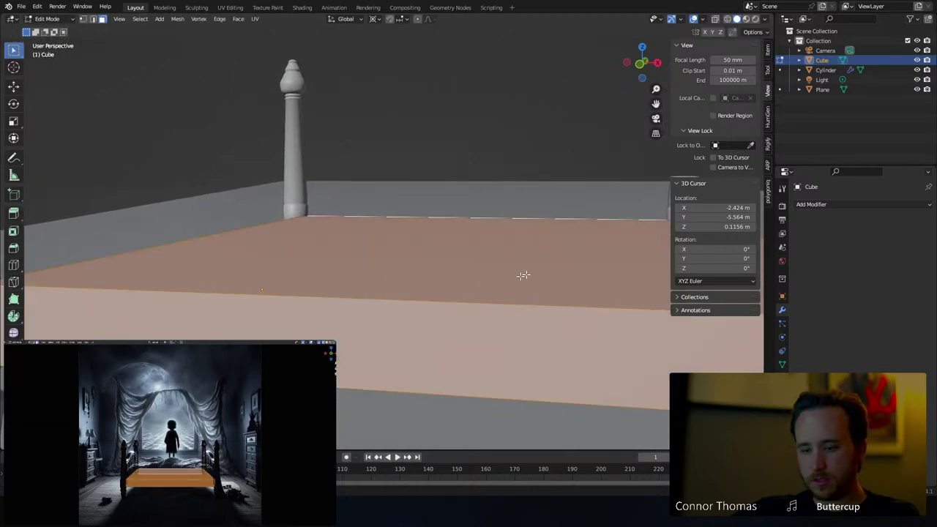
key("ctrl+b")
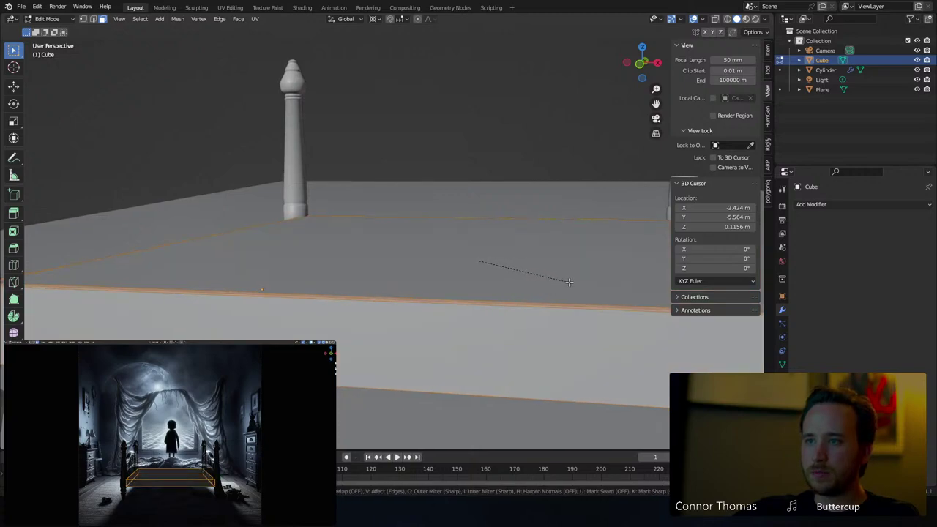
left_click(570, 282)
key("Tab")
key("a")
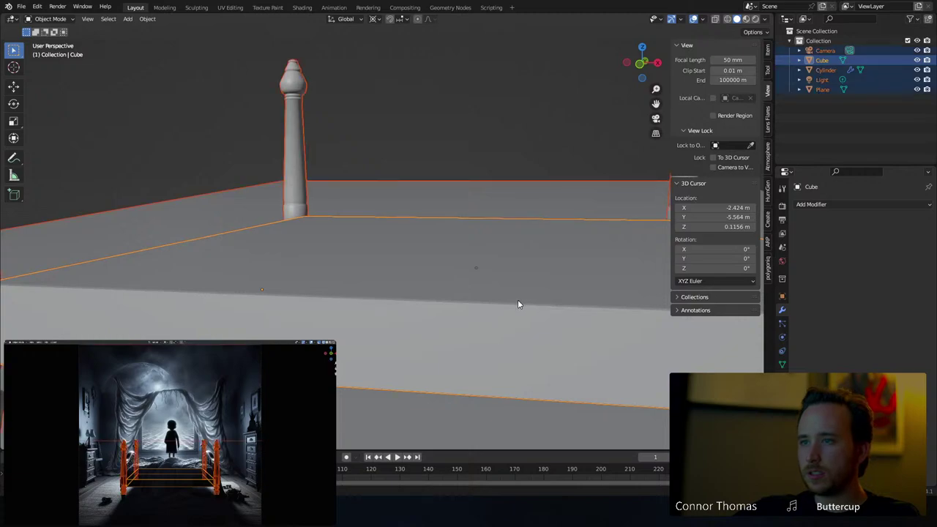
key("a")
In Edit Mode, add a loop cut across the middle of the bed slab, running from front to back
scroll(491, 293, "down", 4)
middle_click_drag(491, 297, 487, 341)
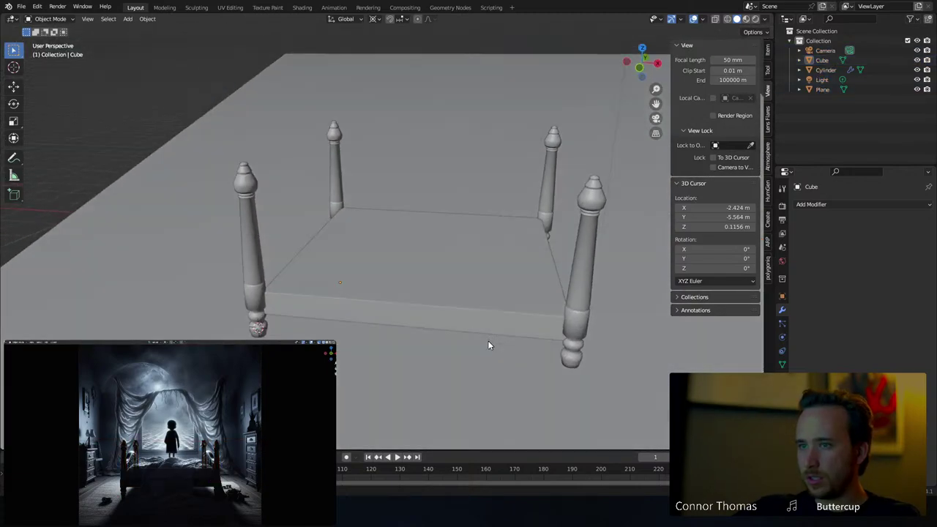
key("Tab")
key("super")
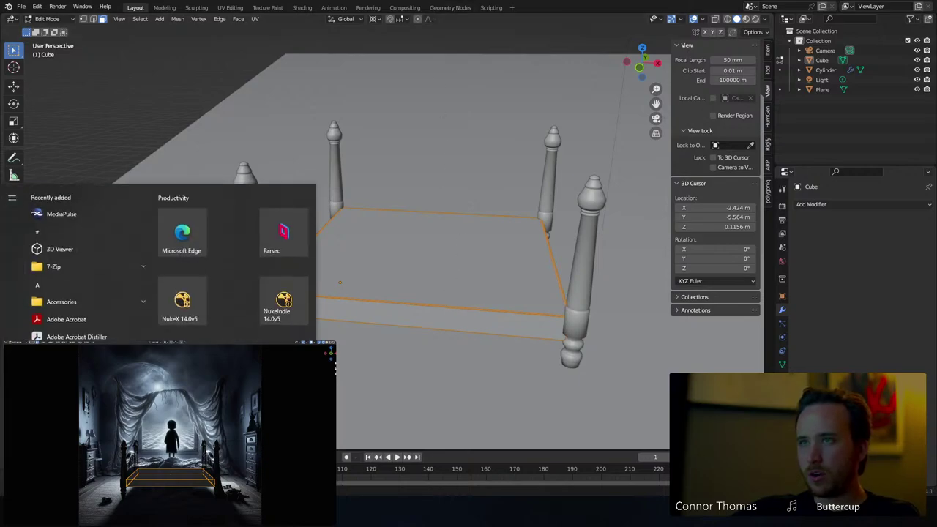
key("super")
left_click(427, 309)
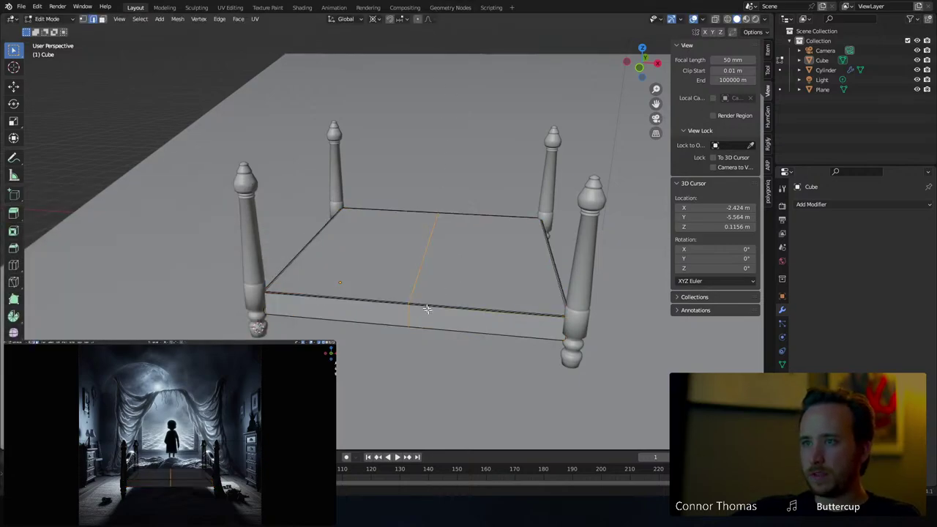
Shift the front vertices of the slab's centre loop cut slightly along Y, using wireframe display to select them
right_click(438, 306)
middle_click_drag(438, 306, 442, 341)
left_click(433, 354)
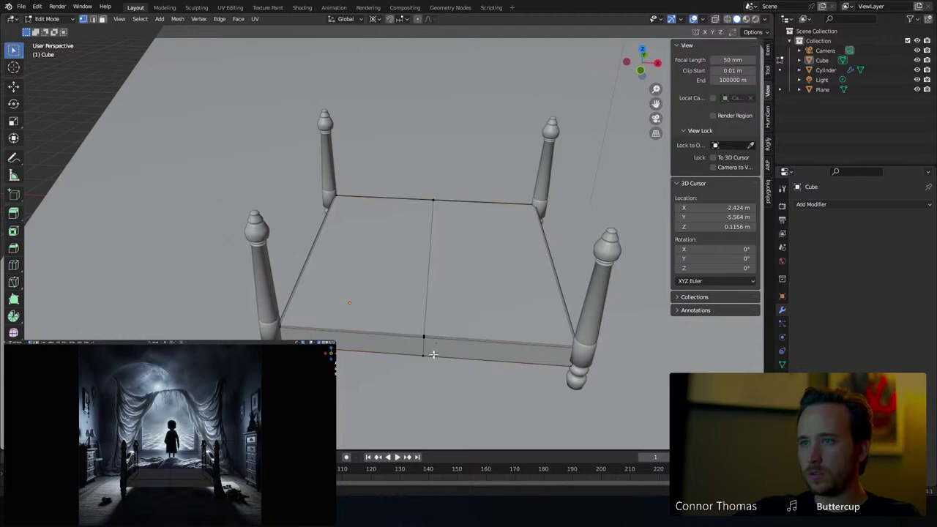
right_click(422, 343)
key("shift+z")
key("c")
left_click(426, 355)
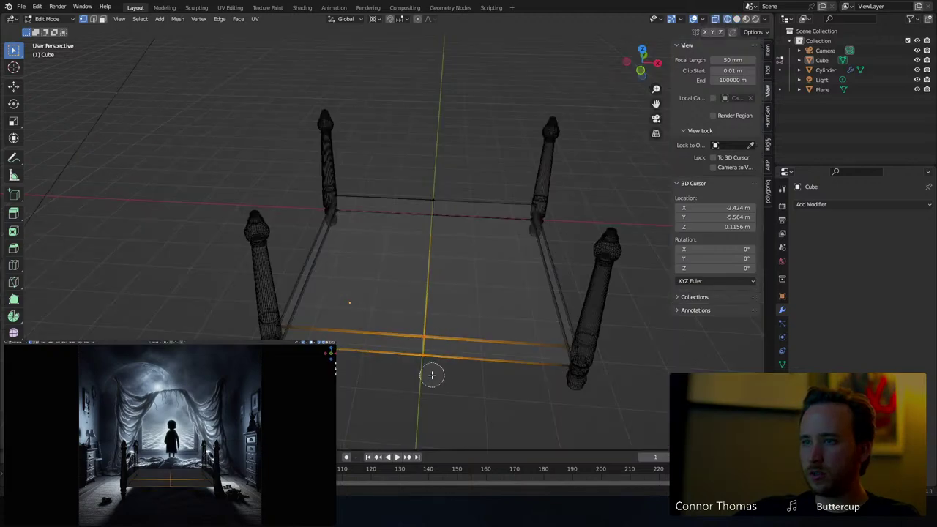
right_click(432, 373)
middle_click_drag(439, 273, 445, 326)
key("g")
key("y")
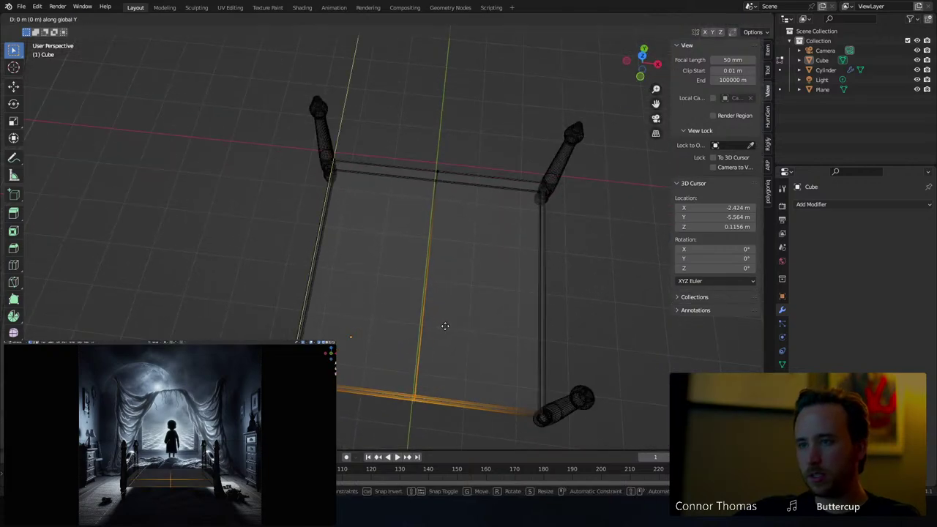
left_click(446, 319)
Add a front-to-back loop cut through the slab's left half and shift its front vertices slightly out of line
key("ctrl+r")
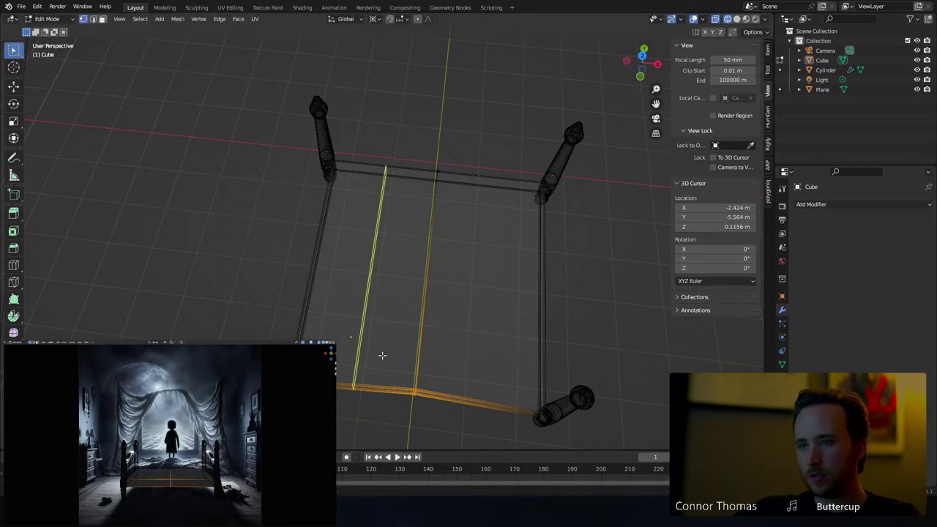
left_click(382, 355)
right_click(380, 358)
key("alt+a")
left_click(356, 386)
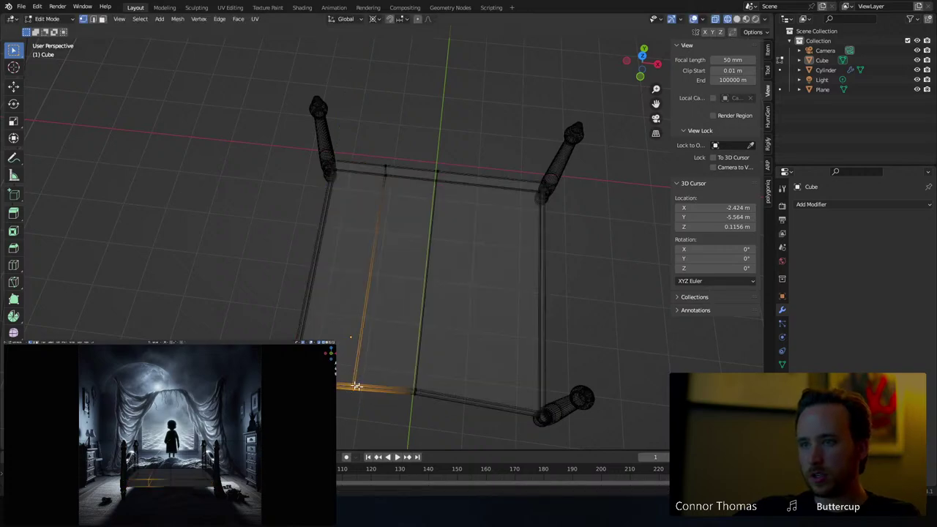
key("g")
middle_click_drag(377, 389, 397, 293)
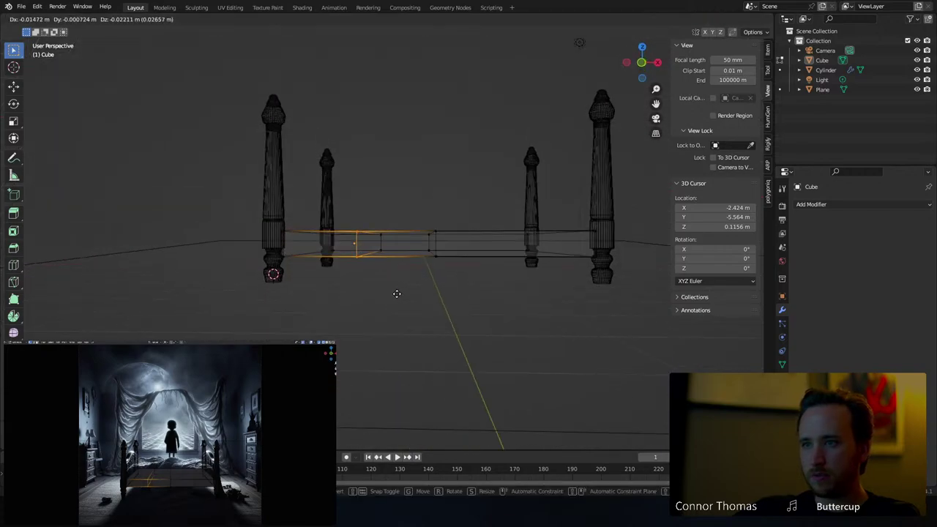
left_click(398, 292)
Add a front-to-back loop cut through the slab's right half and shift its front vertices slightly out of line
middle_click_drag(557, 236, 513, 258)
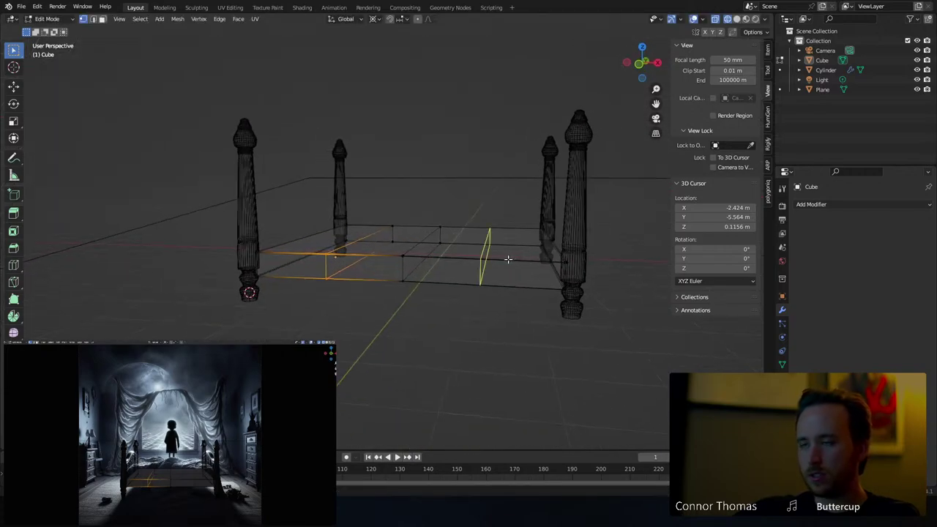
left_click(505, 261, "alt")
key("a")
key("alt+a")
left_click(484, 287, "alt")
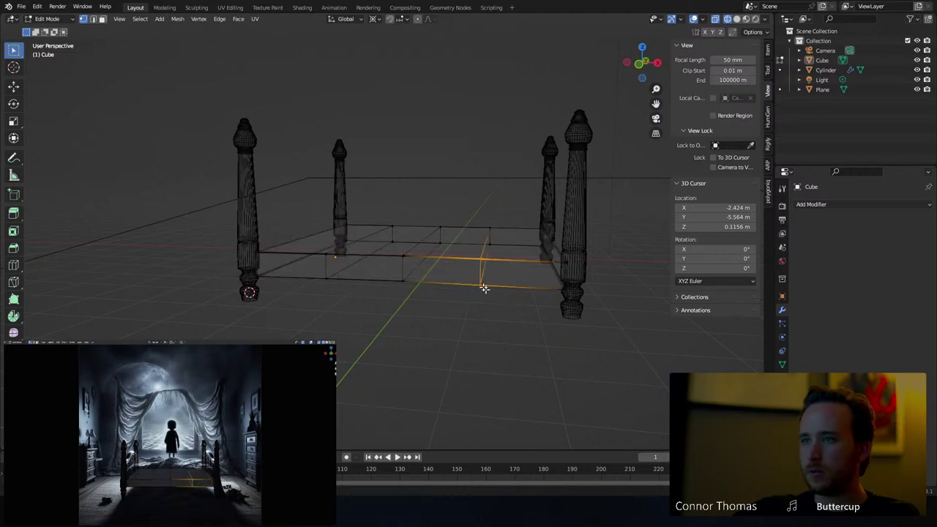
key("g")
left_click(512, 294)
Return to Object Mode, deselect the slab, and restore solid shading
key("Tab")
key("alt+a")
mouse_move(513, 295)
middle_mouse_down()
mouse_move(486, 275)
mouse_move(535, 310)
mouse_move(442, 286)
mouse_move(427, 262)
mouse_move(396, 265)
middle_mouse_up()
key("a")
key("alt+a")
key("shift+z")
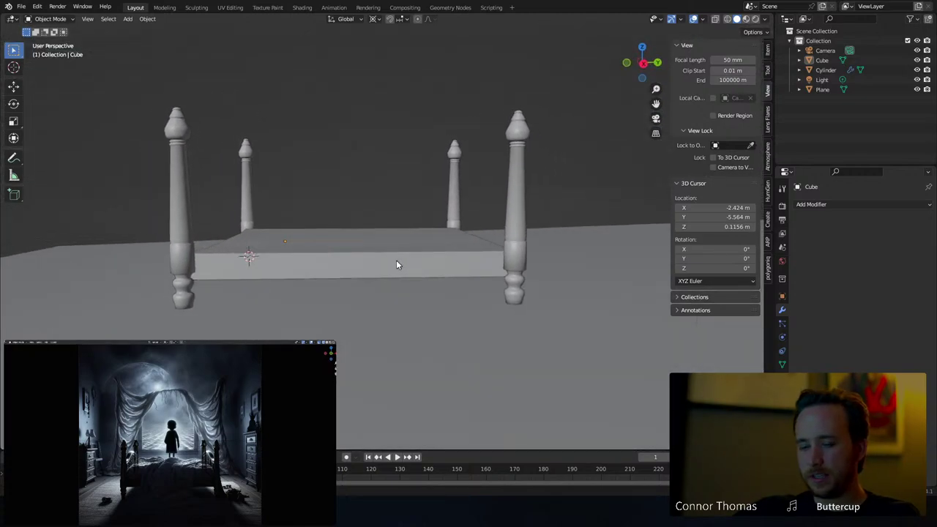
In Edit Mode, add a loop cut across the slab from side to side and lower it about 0.05 m
left_click(372, 256)
key("Tab")
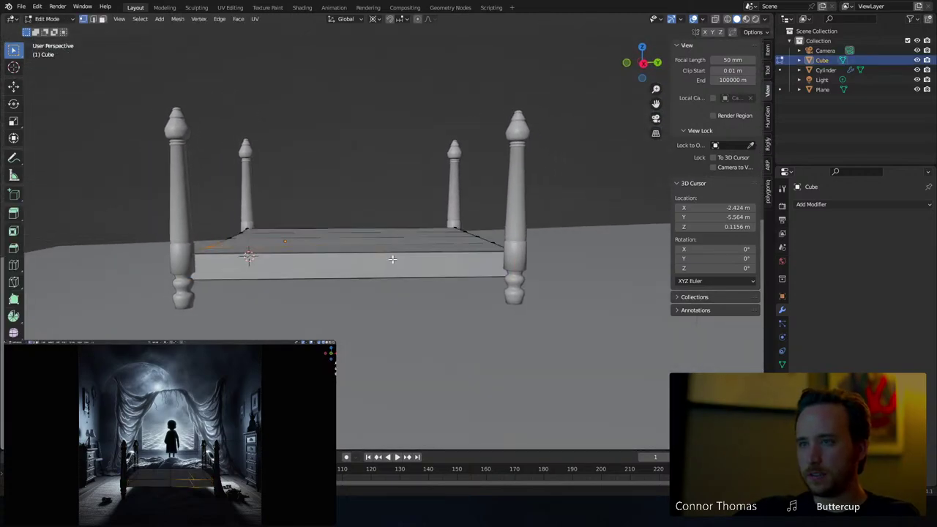
key("ctrl+r")
left_click(381, 261)
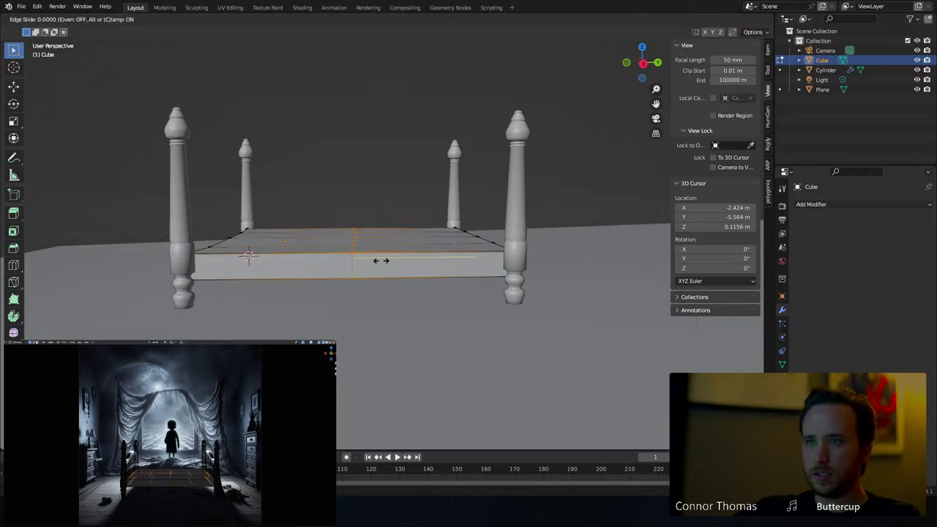
right_click(364, 268)
key("g")
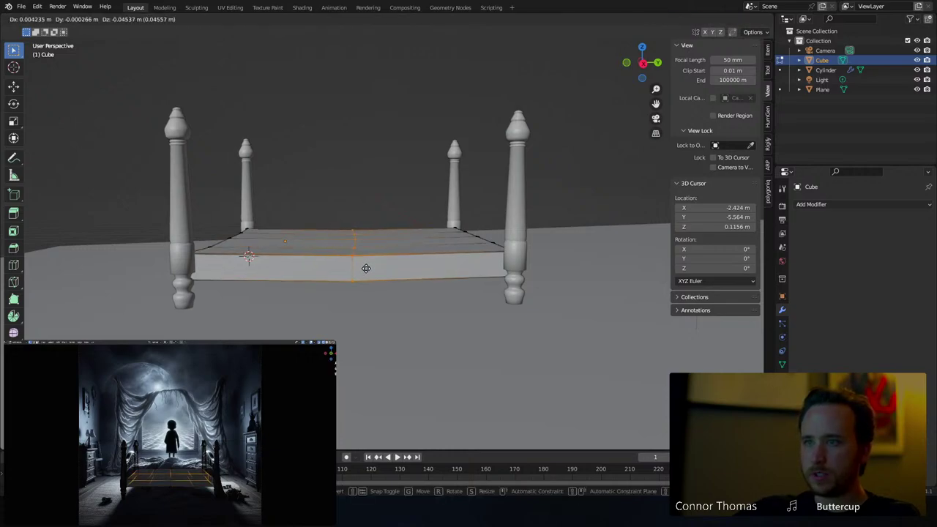
left_click(366, 268)
Return to Object Mode, check the slab's uneven edges from several angles, and deselect it
key("a")
key("a")
middle_click_drag(272, 267, 439, 289)
key("Tab")
middle_click_drag(445, 253, 539, 243)
scroll(539, 242, "up", 2)
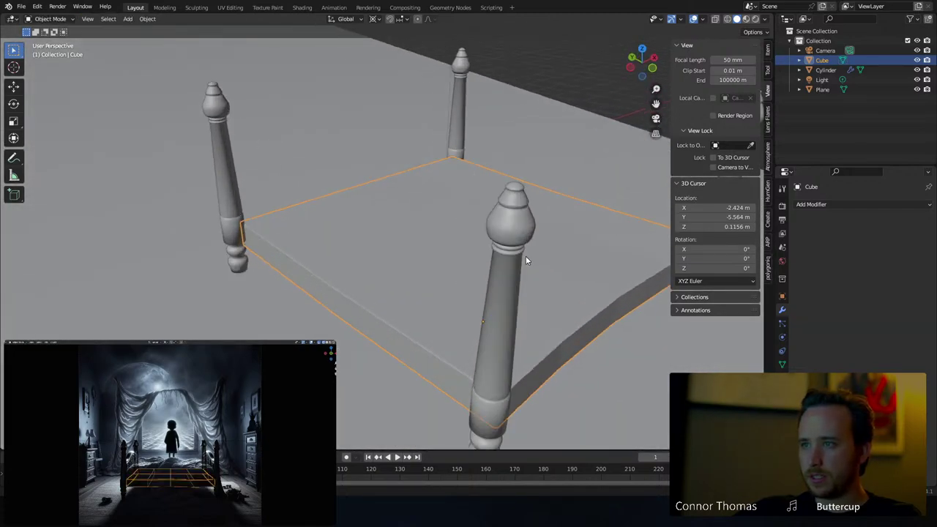
middle_click_drag(569, 269, 517, 243)
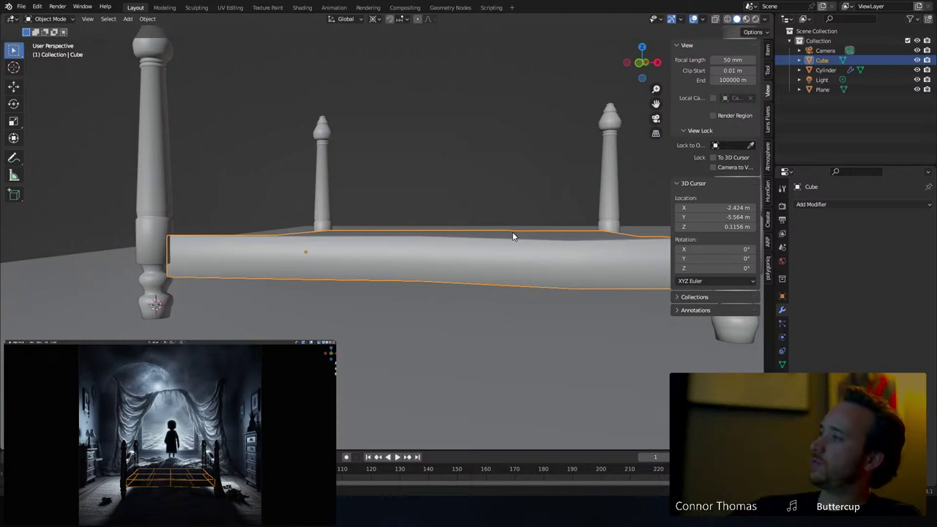
key("alt+a")
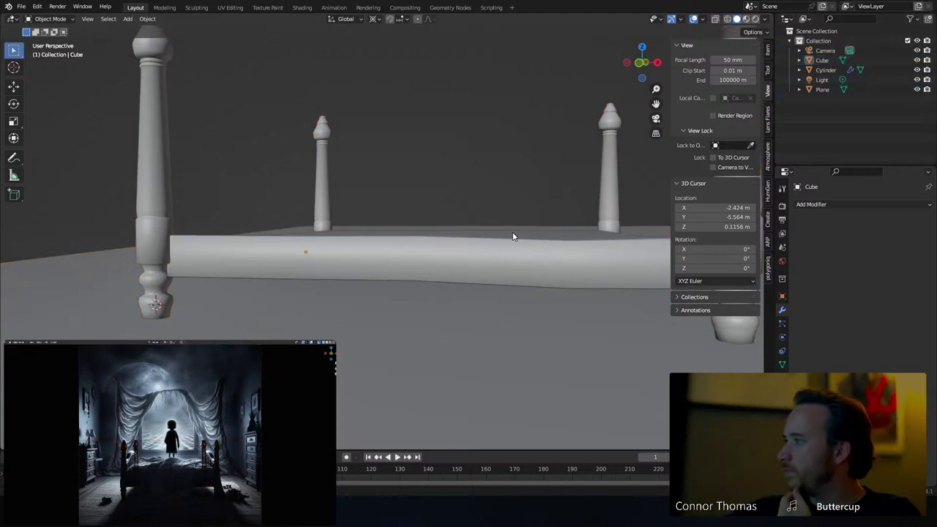
middle_click_drag(439, 229, 423, 227)
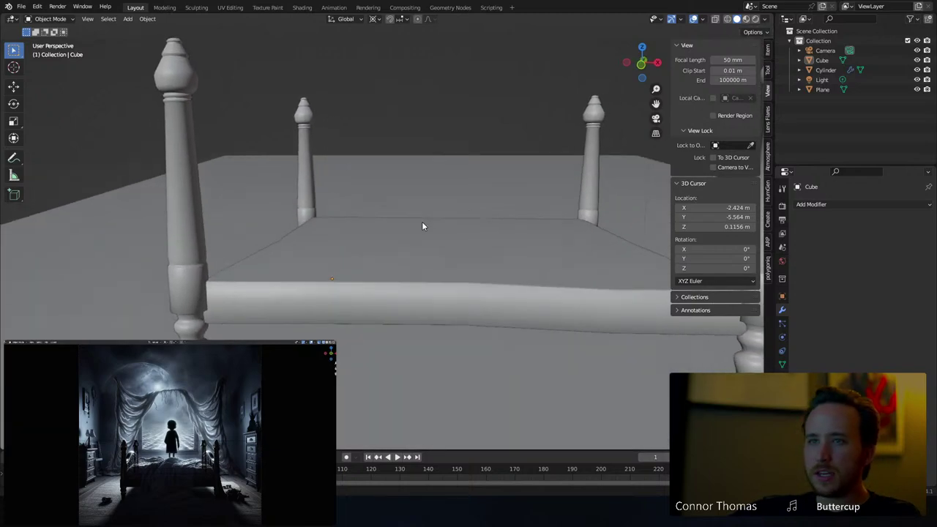
Place the 3D cursor on top of the slab near its front-left corner and add a cube there
left_click(14, 68)
middle_click_drag(208, 187, 214, 191)
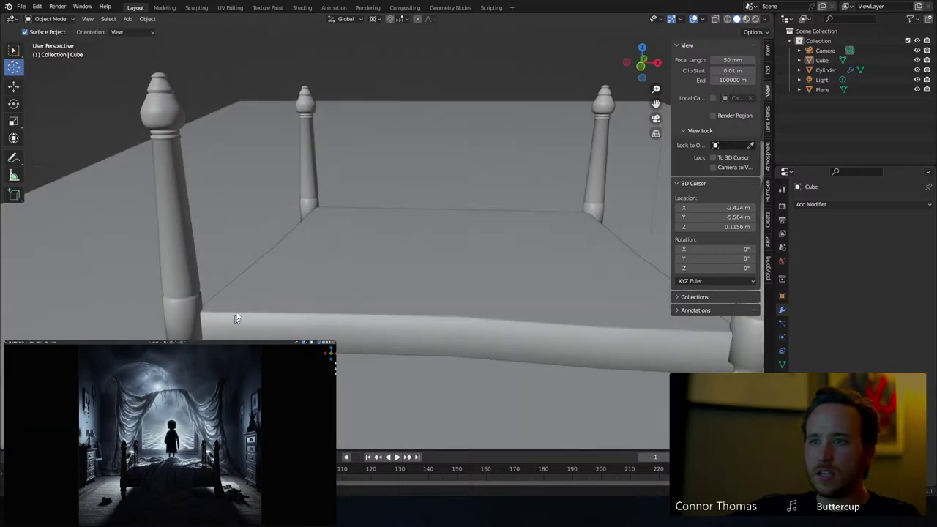
left_click(15, 49)
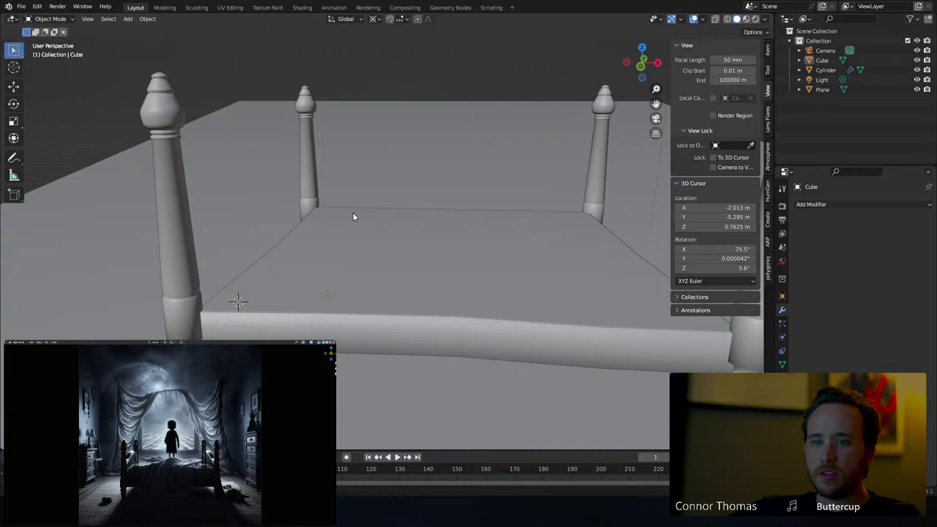
key("shift+a")
mouse_move(352, 213)
left_click(392, 222)
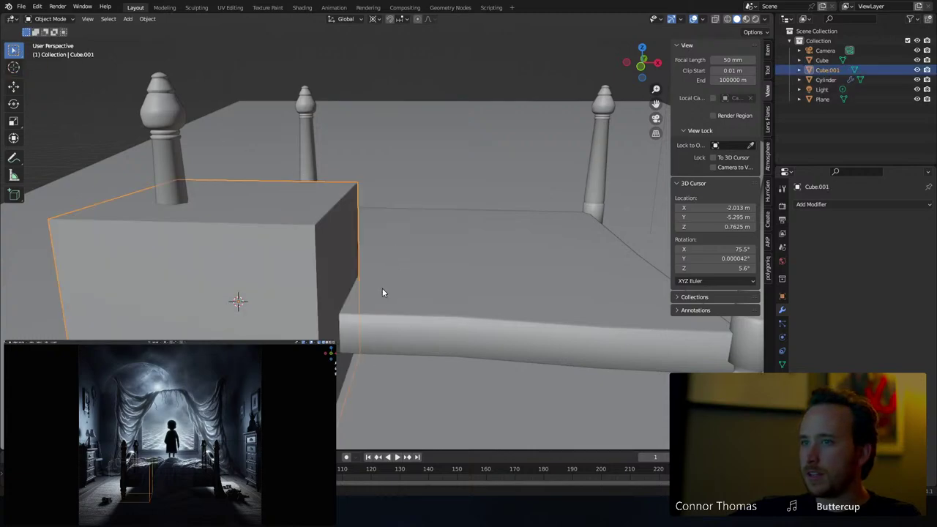
Raise the cube onto the slab, move it back about 0.8 m along Y, and shift it along X beside the front-left bedpost
key("g")
key("z")
left_click(365, 205)
key("g")
key("y")
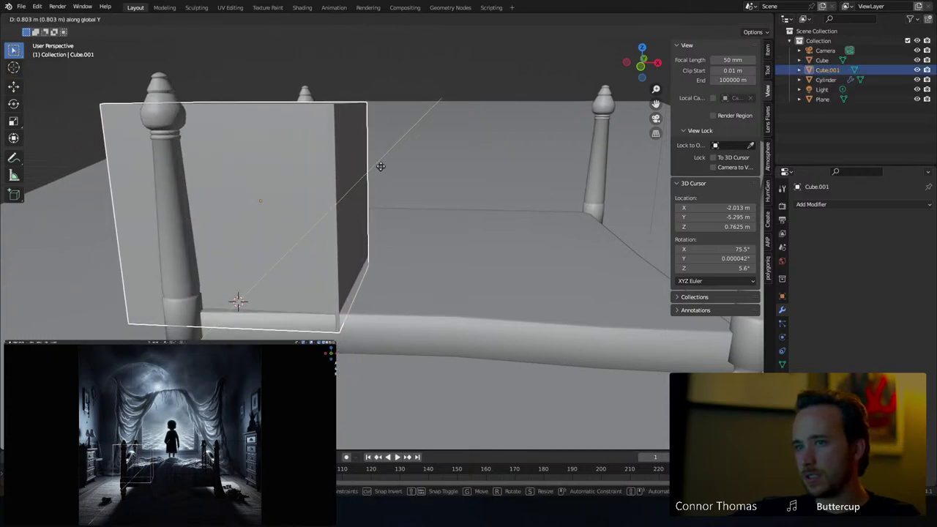
left_click(379, 168)
key("g")
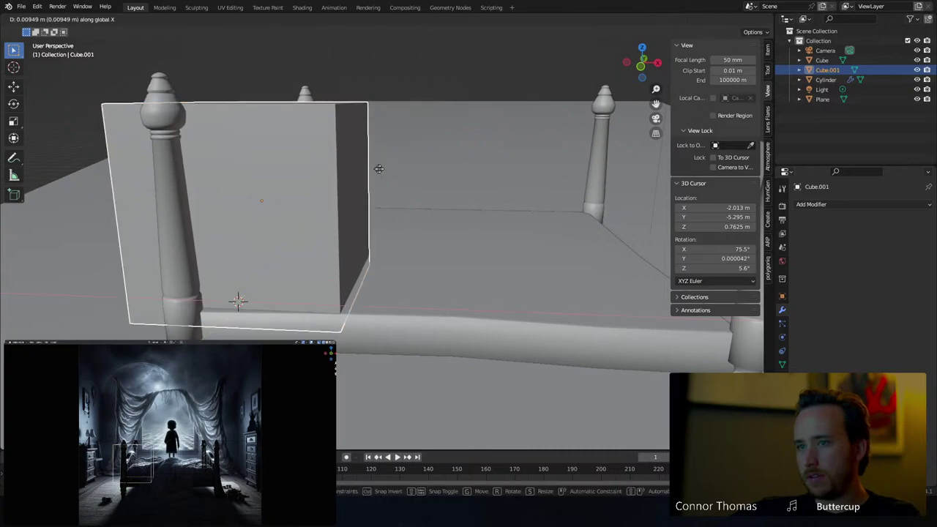
key("x")
left_click(459, 177)
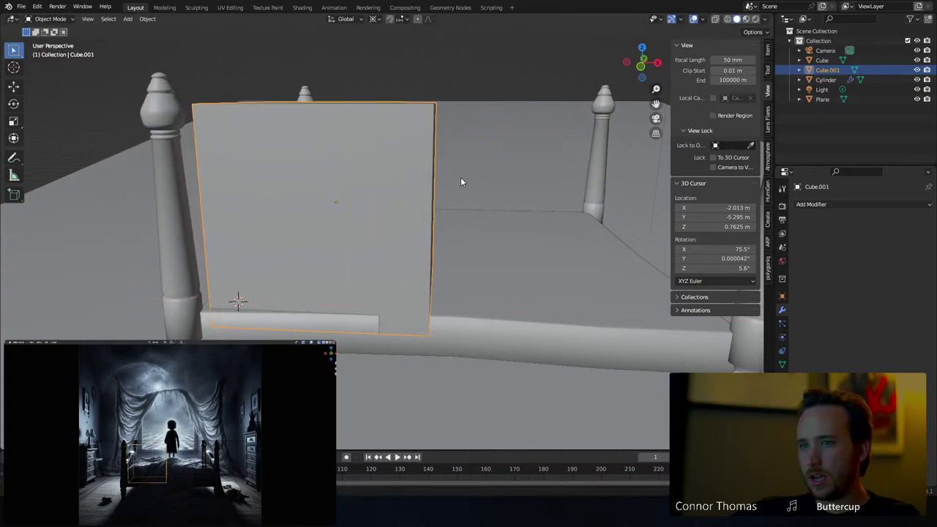
Fine-tune the cube's position along Y at the slab's front-left corner
middle_click_drag(459, 177, 373, 217)
key("g")
key("x")
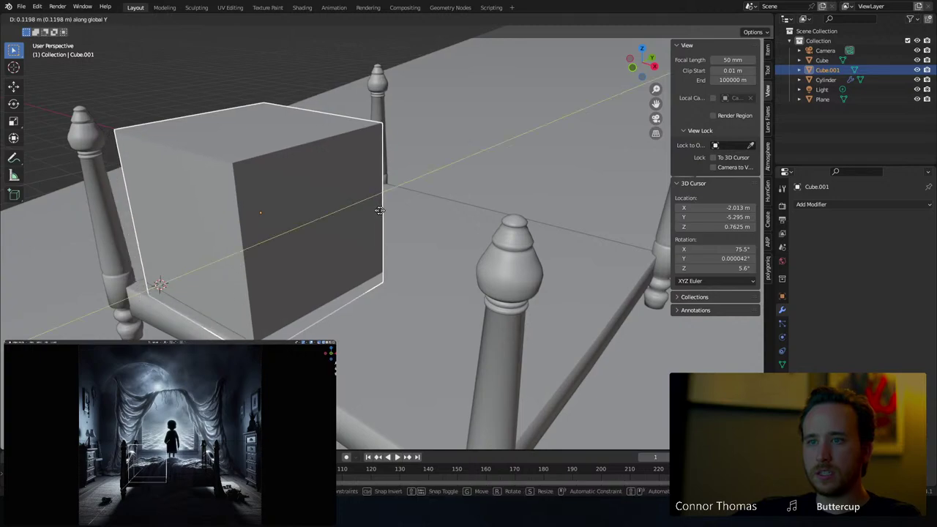
left_click(375, 212)
key("g")
key("x")
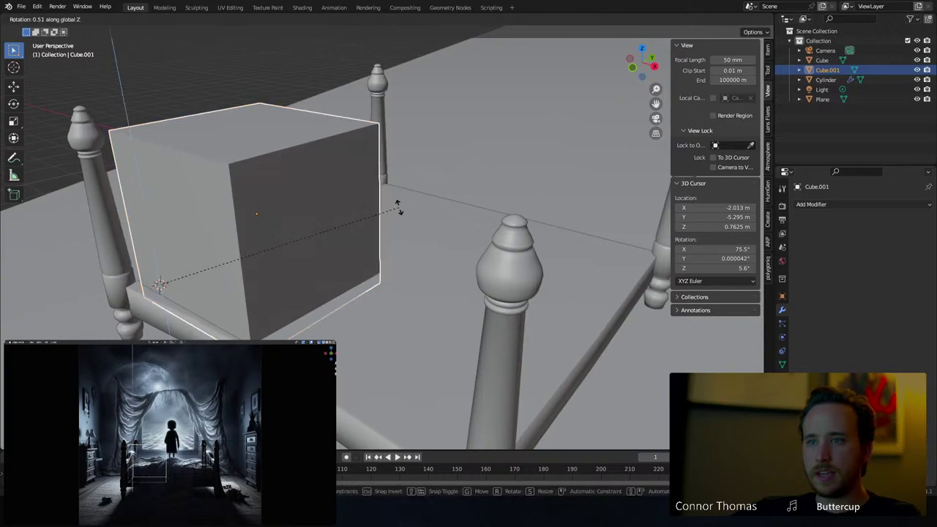
left_click(391, 211)
In Edit Mode, lower the cube's top face about 1.3 m along Z to mattress thickness
key("Tab")
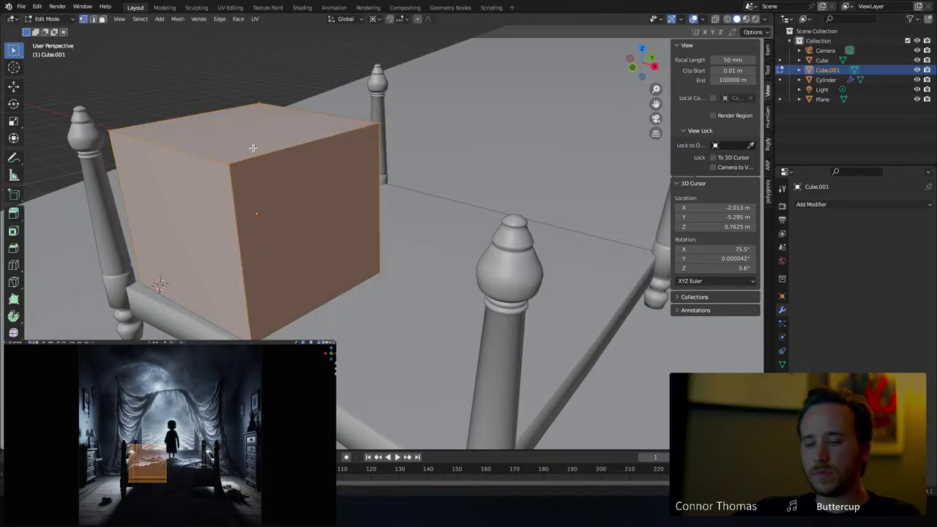
left_click(297, 146)
key("g")
key("z")
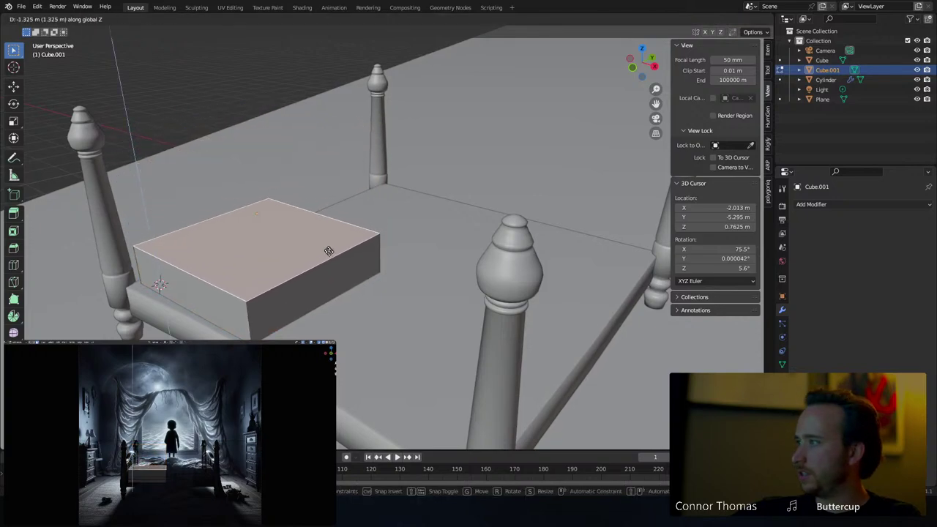
left_click(338, 249)
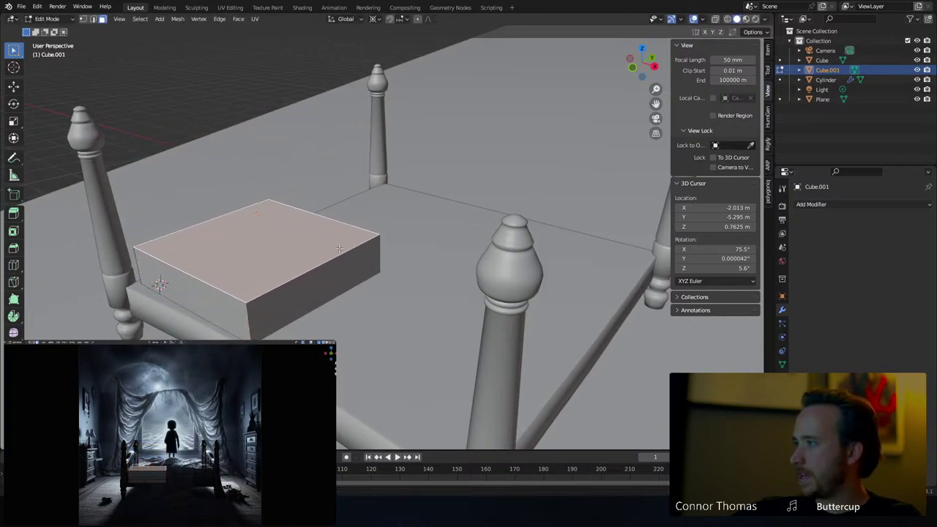
Extend the mattress block's rear face about 2.6 m along Y to the back of the bed
middle_click_drag(520, 327, 380, 222)
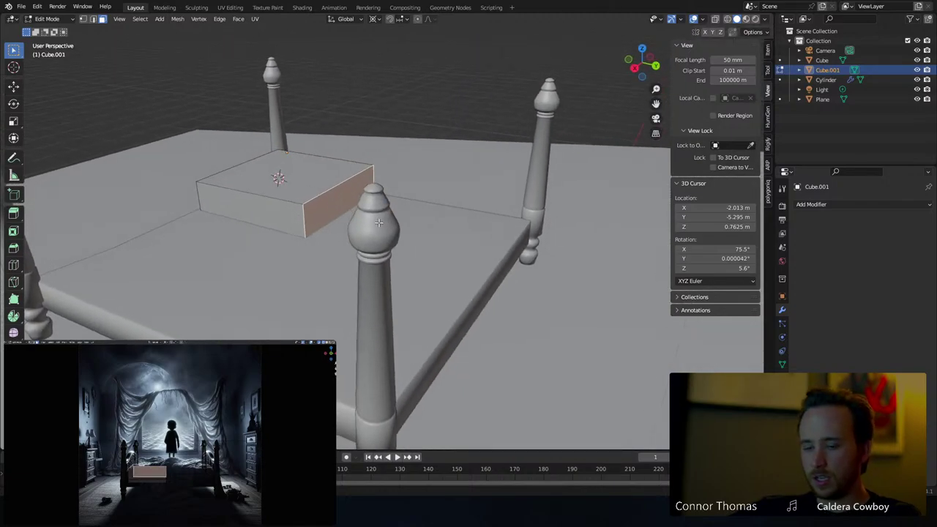
key("g")
key("y")
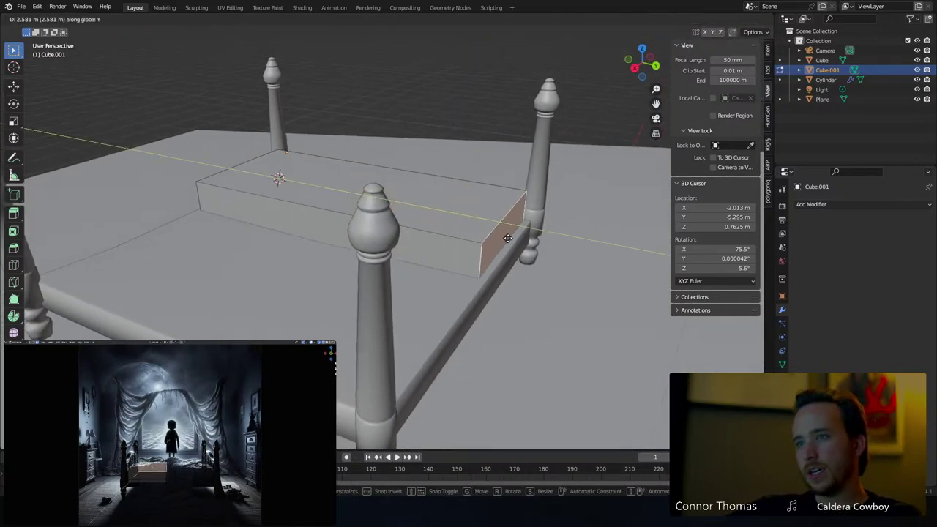
left_click(428, 248)
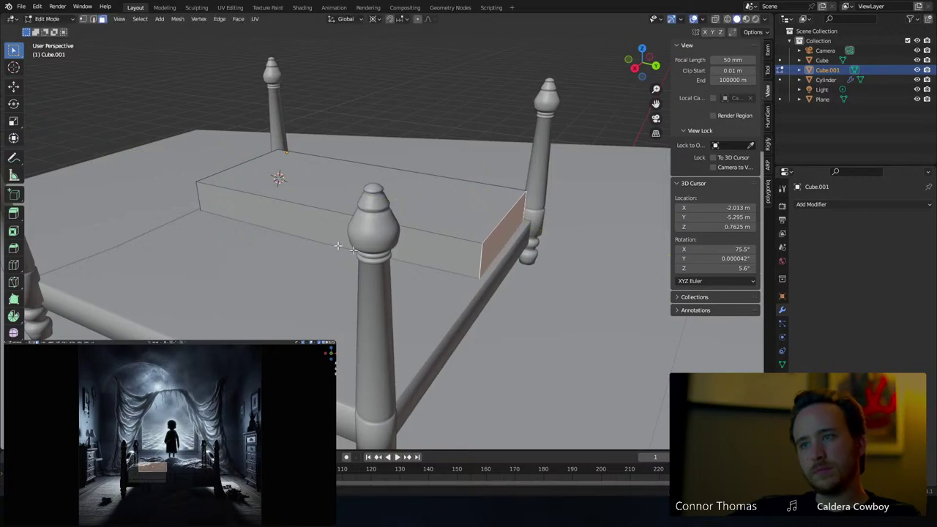
Extend the mattress block's inner side face along X across the slab to the opposite bedposts
left_click(271, 227)
middle_click_drag(196, 232, 363, 213)
middle_click_drag(448, 250, 437, 244)
key("g")
key("y")
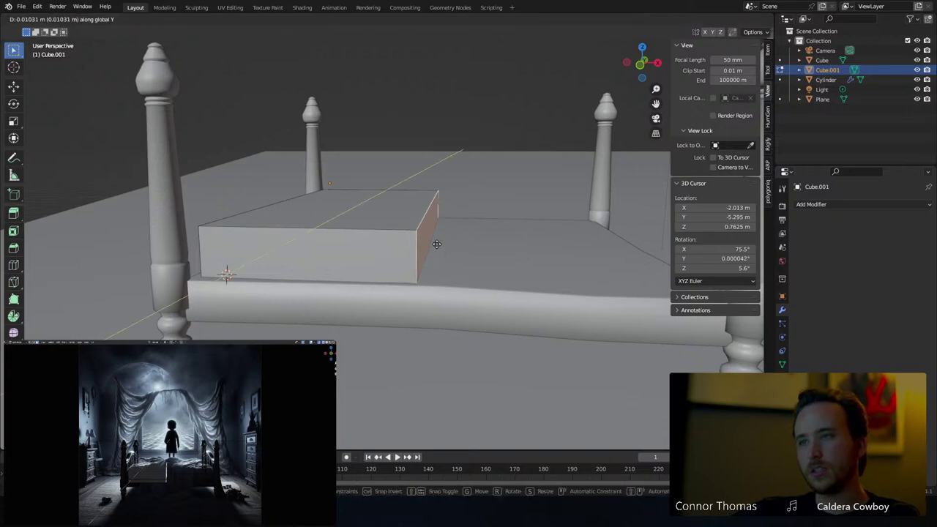
key("x")
left_click(646, 264)
middle_click_drag(646, 264, 434, 271, "shift")
key("g")
key("x")
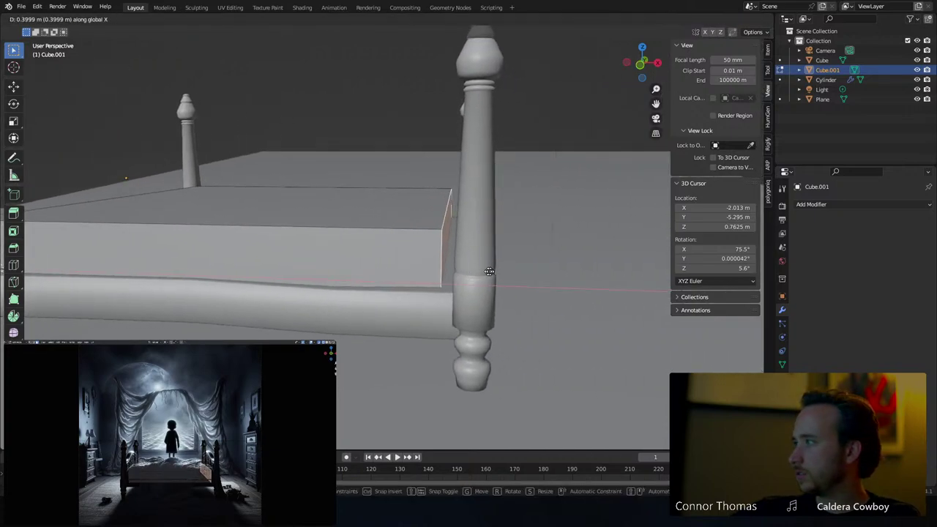
left_click(505, 269)
Select all of the mattress block's geometry and bevel its edges to round them
middle_click_drag(502, 270, 388, 266)
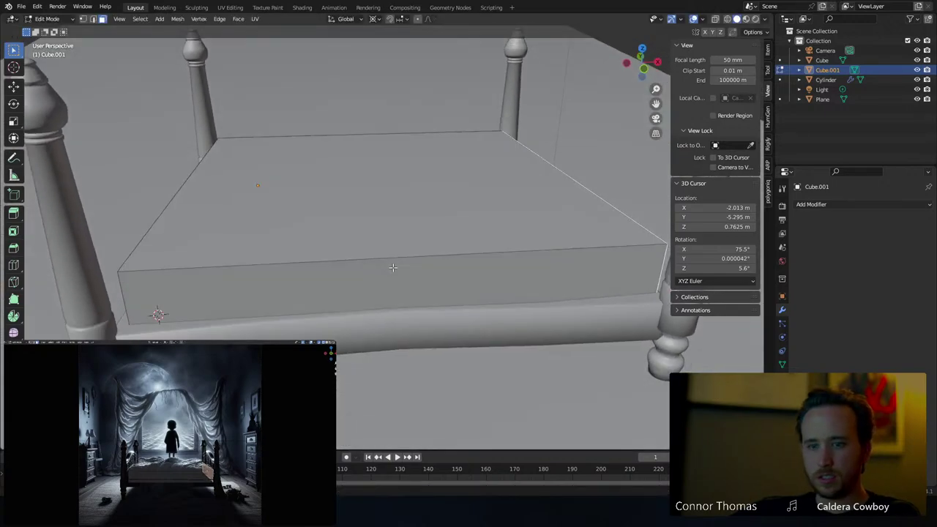
key("a")
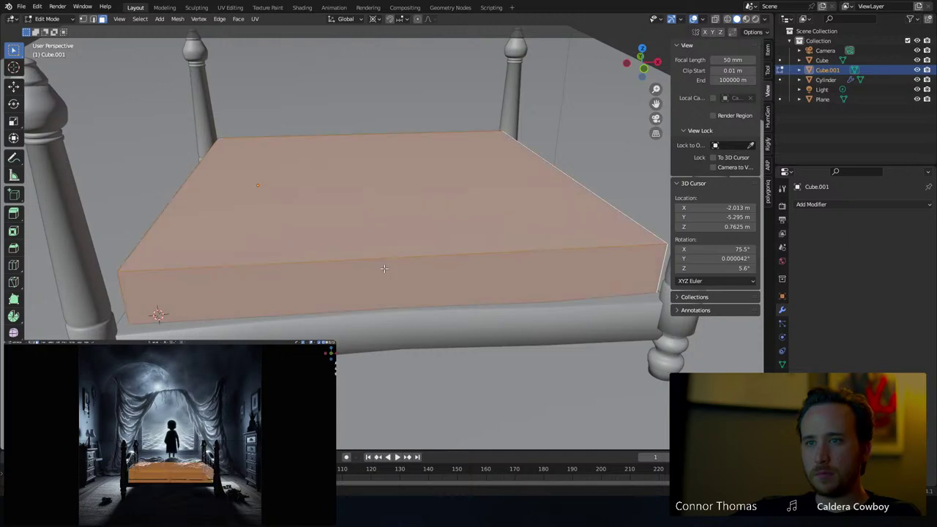
scroll(379, 228, "up", 3)
key("ctrl+b")
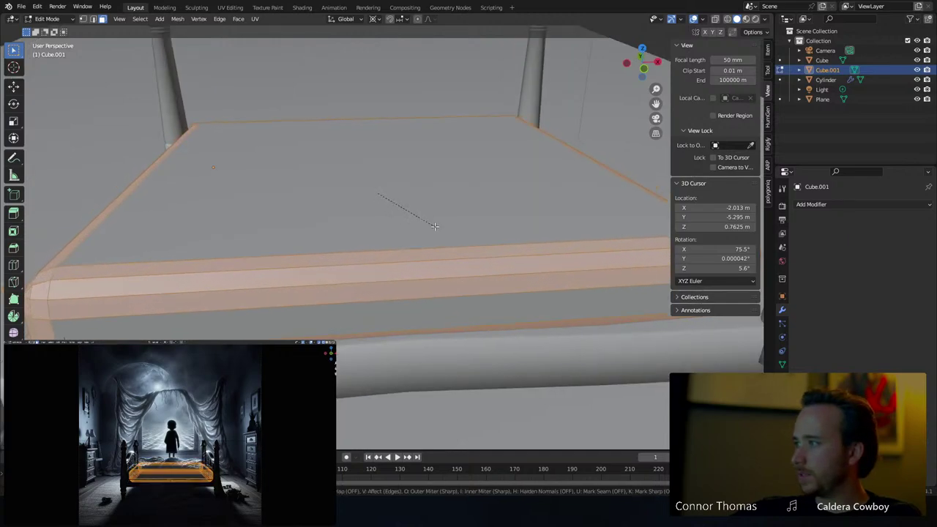
left_click(434, 226)
right_click(435, 226)
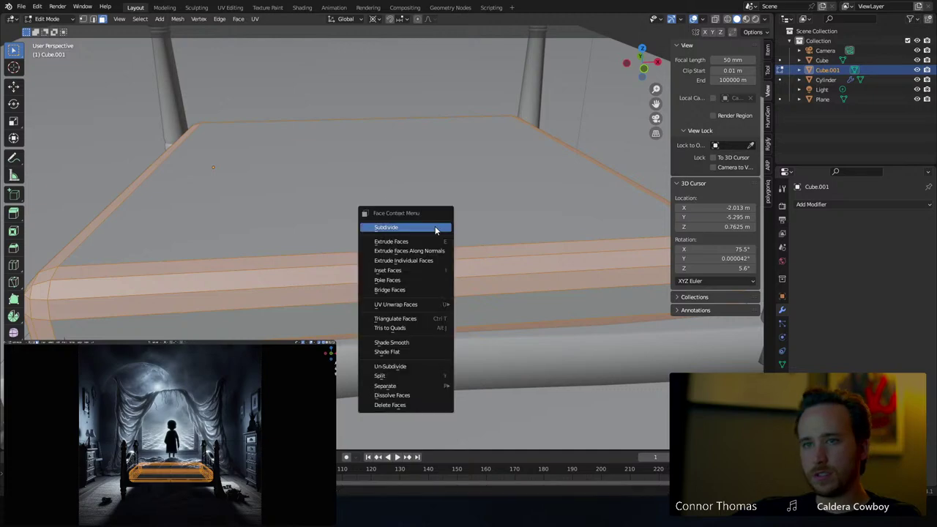
Scale the whole mattress mesh up slightly and raise it about 0.13 m so it rests on the slab
scroll(316, 243, "down", 2)
middle_click_drag(322, 245, 338, 227)
key("s")
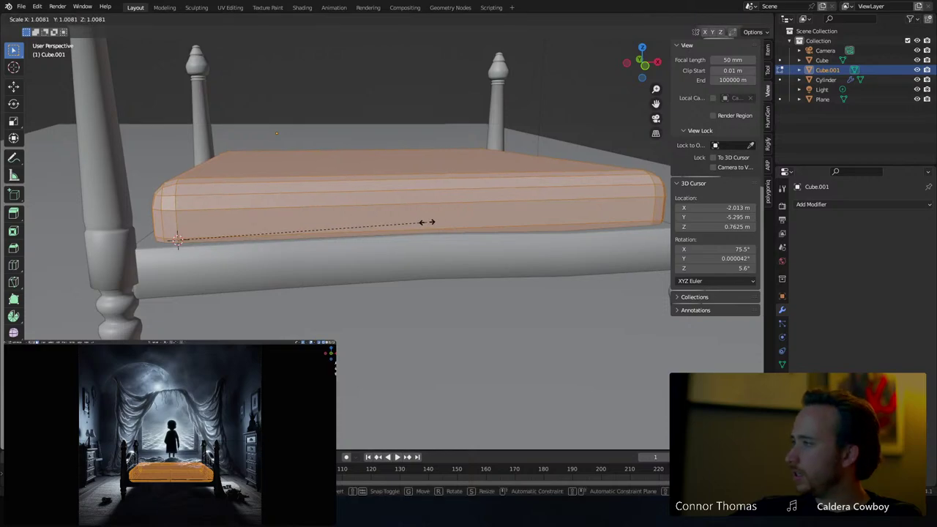
left_click(435, 221)
key("g")
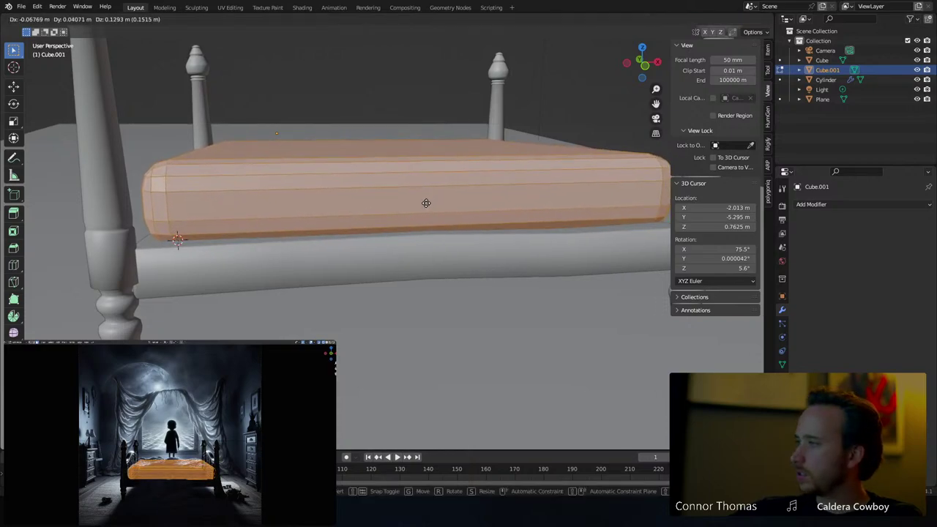
left_click(423, 203)
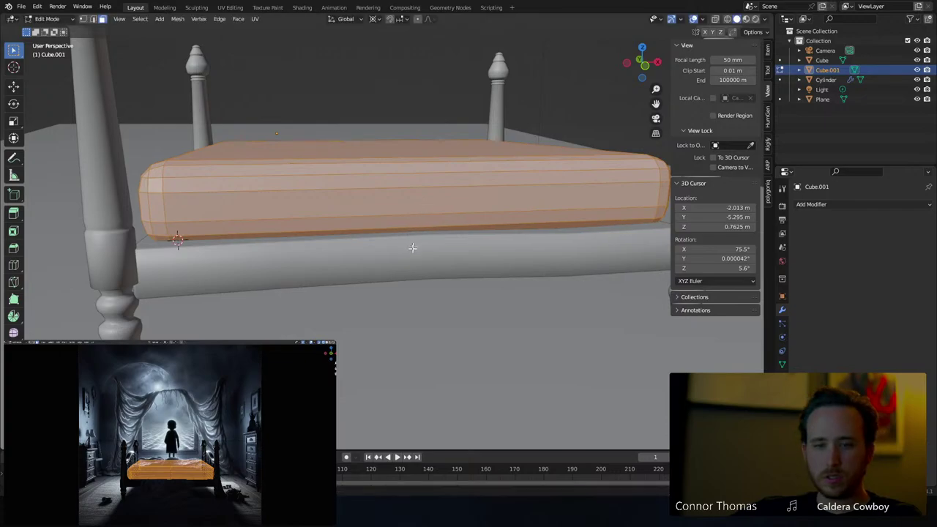
Return to Object Mode and shade the mattress smooth
middle_click_drag(412, 247, 380, 242)
key("Tab")
left_click(361, 207)
right_click(333, 203)
left_click(325, 201)
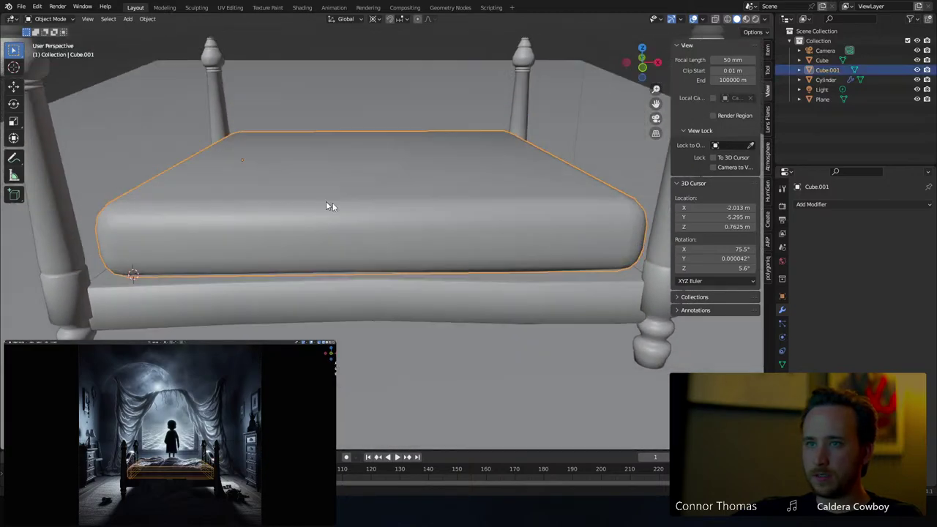
In Edit Mode, add a centered lengthwise loop cut to the mattress and scale it slightly outward
middle_click_drag(326, 204, 361, 182)
key("Tab")
left_click(345, 212)
right_click(350, 212)
key("s")
right_click(429, 183)
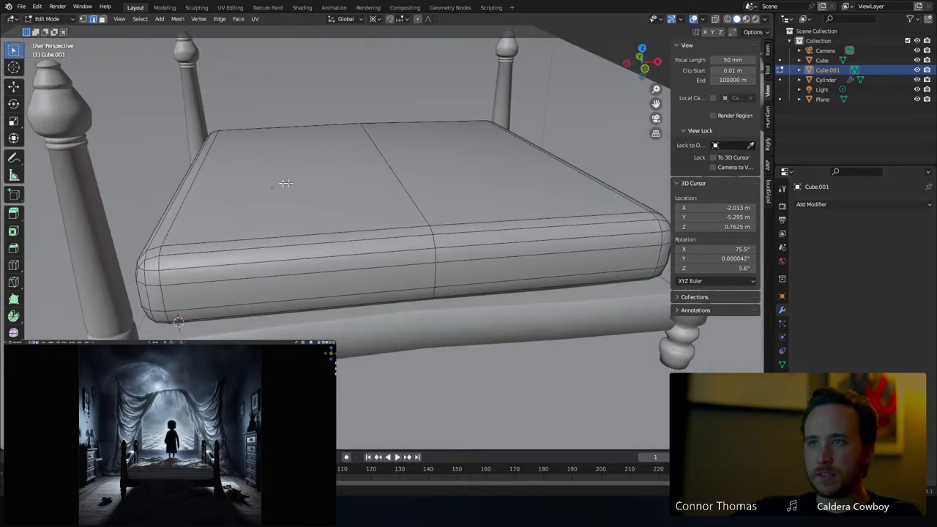
Add a loop cut across the mattress's width, halfway between its front and back
key("ctrl+r")
left_click(373, 205)
right_click(373, 205)
middle_click_drag(373, 205, 145, 271)
key("s")
right_click(454, 167)
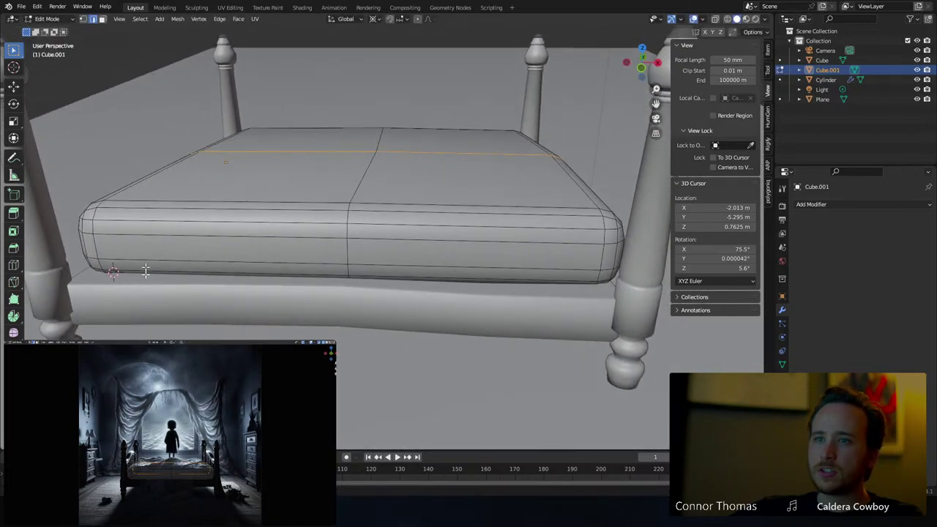
Set the transform pivot to Individual Origins, bulge the crosswise loop slightly outward, and return to Object Mode
left_click(375, 18)
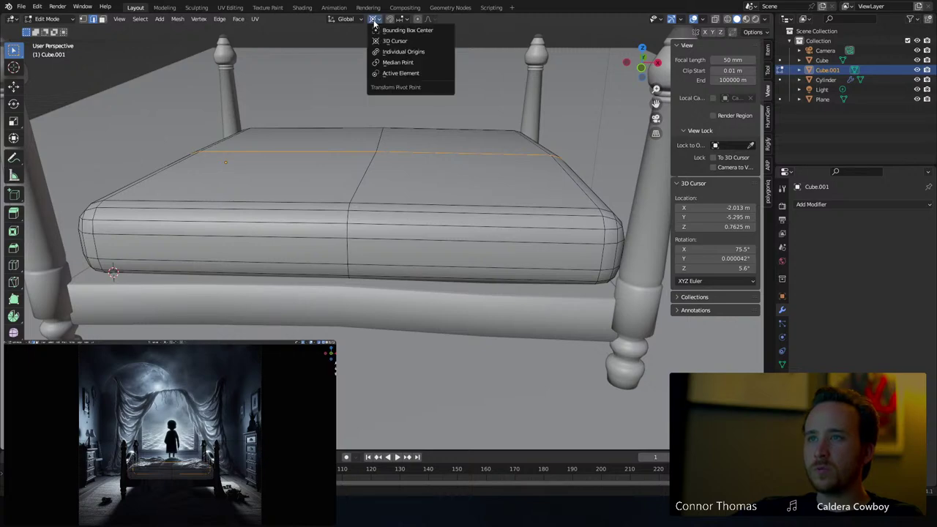
left_click(407, 53)
middle_click_drag(224, 184, 288, 245)
key("Tab")
key("a")
key("a")
middle_click_drag(412, 276, 498, 217)
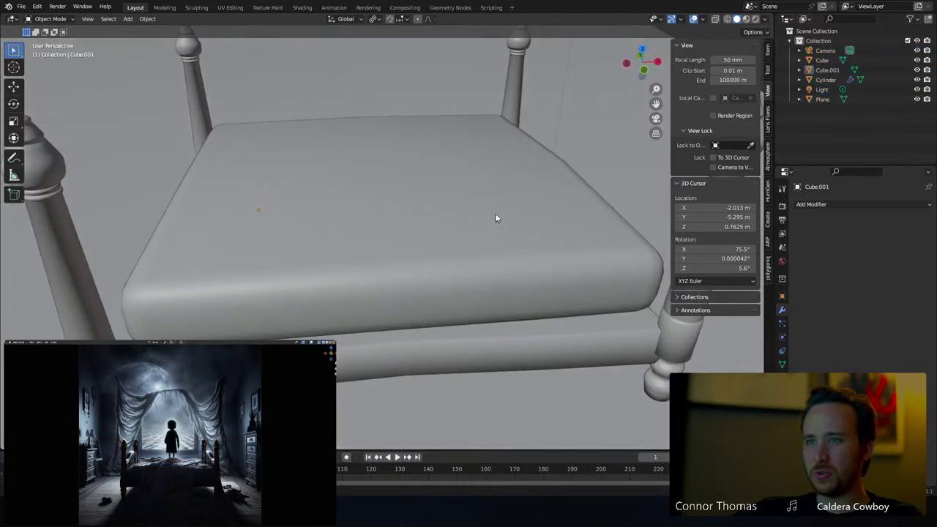
Shift the mattress about 0.1 m along negative X and fine-tune its position on the slab
left_click(479, 244)
key("g")
key("y")
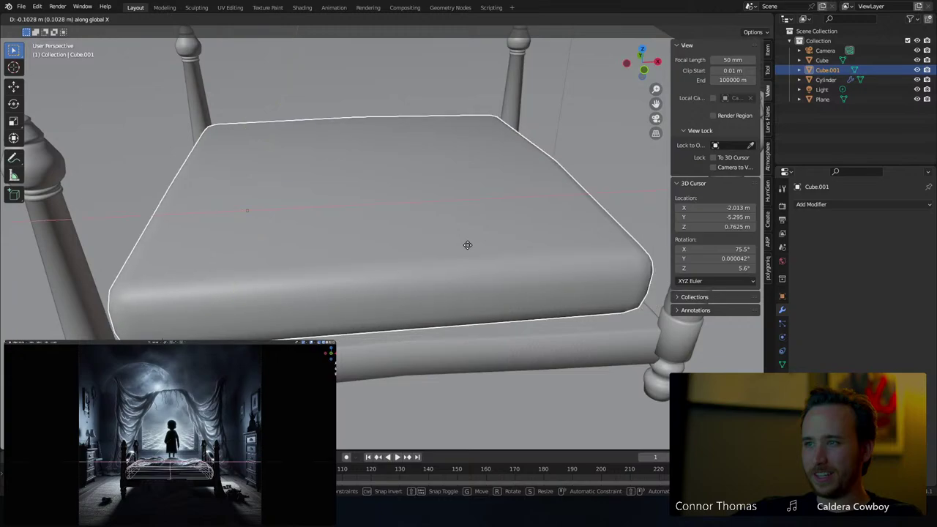
left_click(472, 291)
key("alt+a")
middle_click_drag(452, 300, 436, 284)
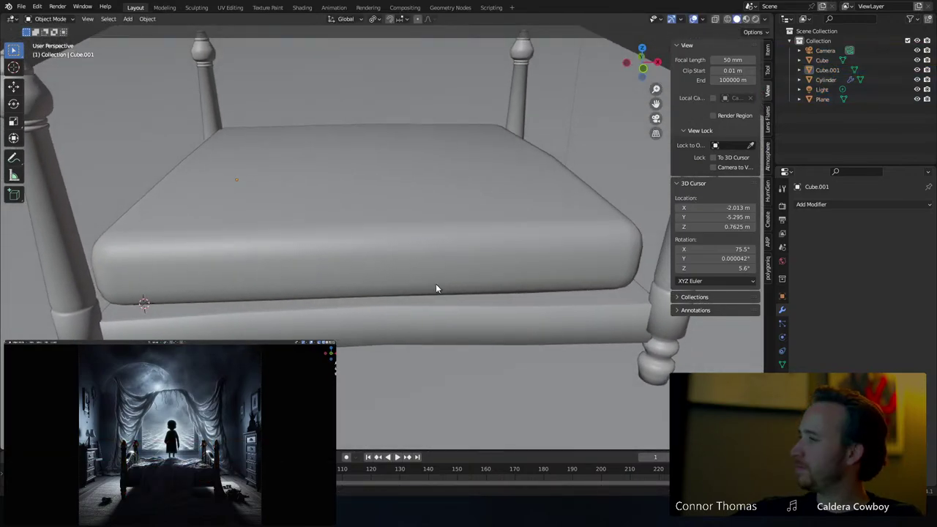
Add a cube mesh at the 3D cursor beside the front-left bedpost
middle_click_drag(340, 277, 338, 257)
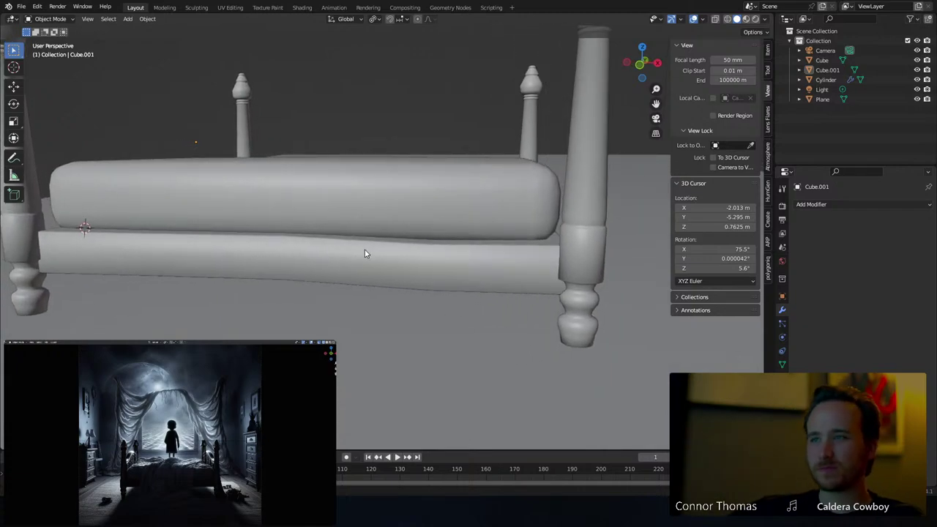
scroll(368, 236, "down", 6)
mouse_move(368, 242)
middle_mouse_down()
mouse_move(376, 219)
mouse_move(385, 236)
middle_mouse_up()
scroll(385, 236, "up", 6)
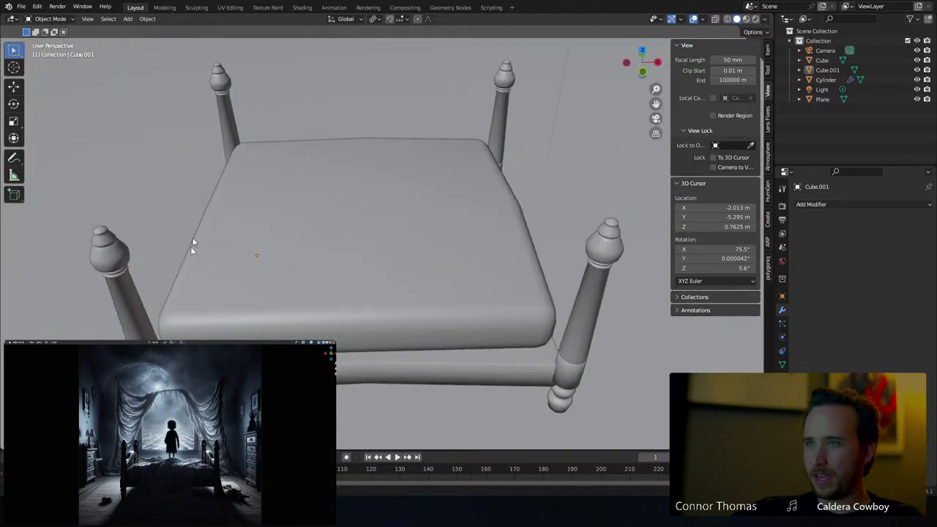
middle_click_drag(519, 276, 316, 267)
key("shift+a")
mouse_move(315, 264)
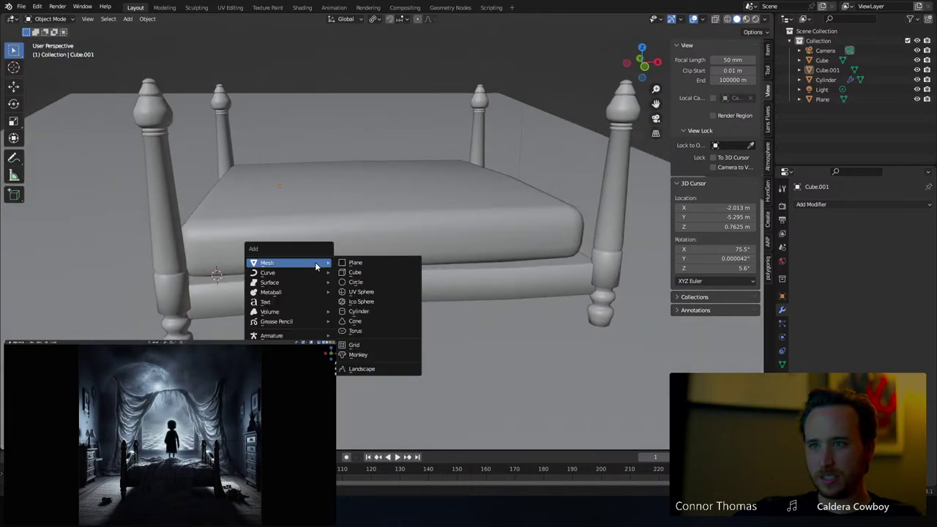
left_click(354, 272)
Raise the new cube along Z above the mattress and scale it down to roughly a quarter of its size
middle_click_drag(254, 277, 434, 277)
key("g")
key("z")
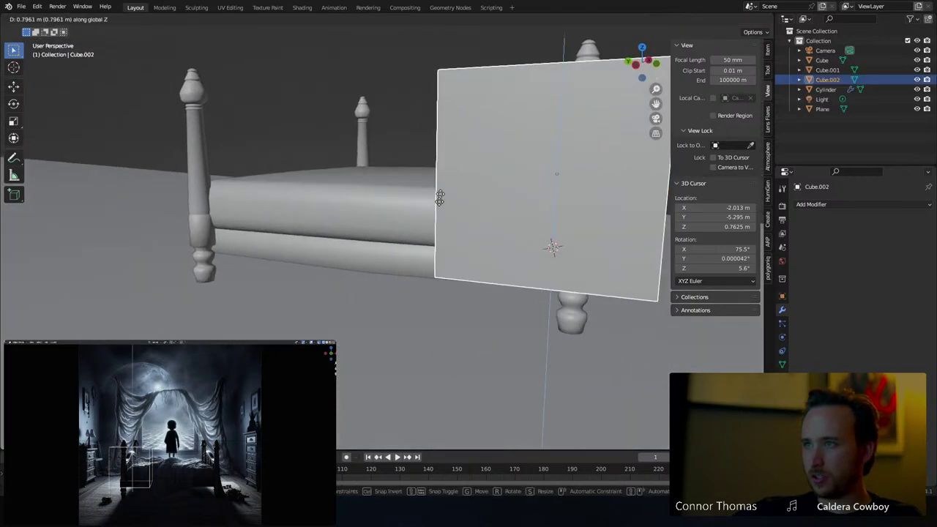
left_click(439, 171)
key("s")
left_click(512, 148)
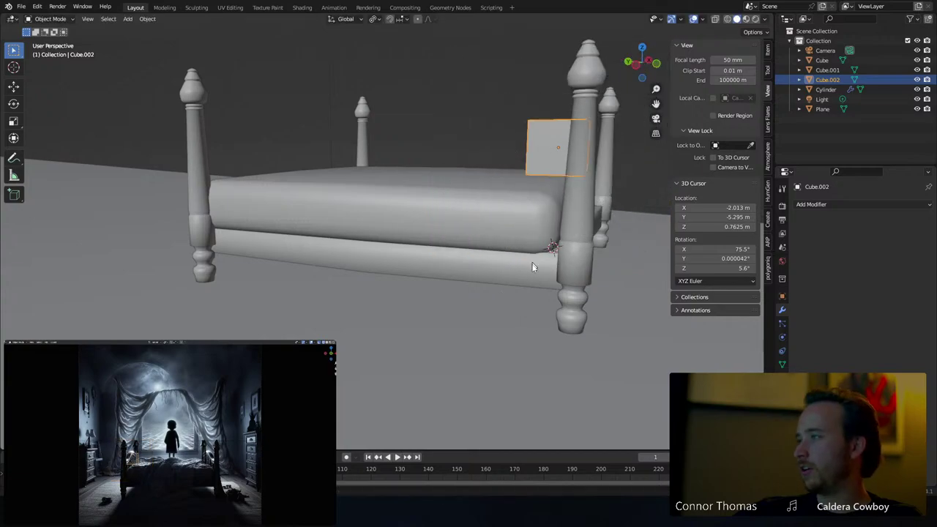
Hide the sidebar, scale the cube down further to about 0.36, and flatten it slightly along Z
middle_click_drag(511, 250, 396, 256)
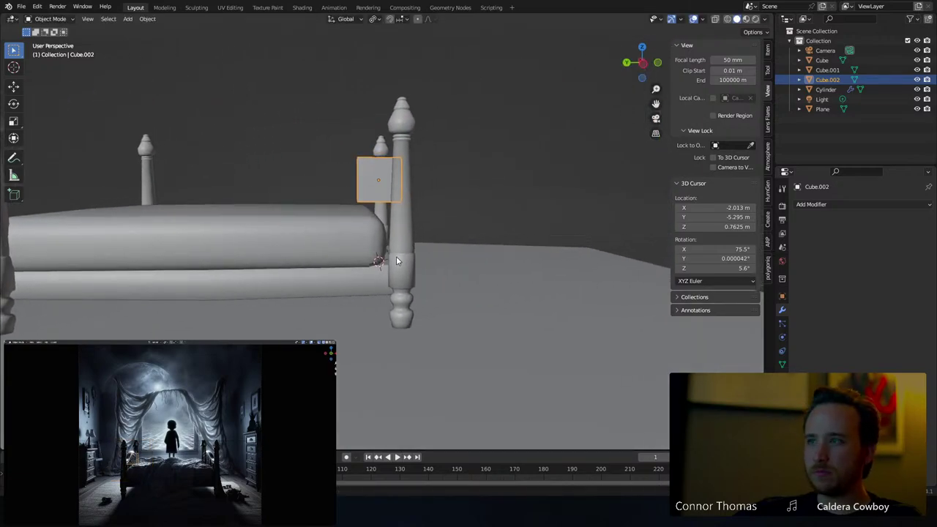
key("n")
scroll(414, 245, "up", 5)
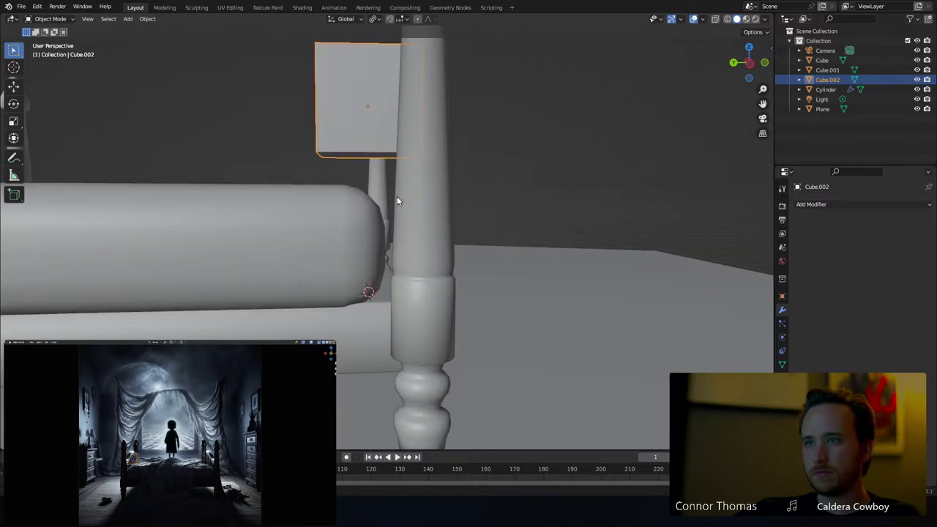
key("s")
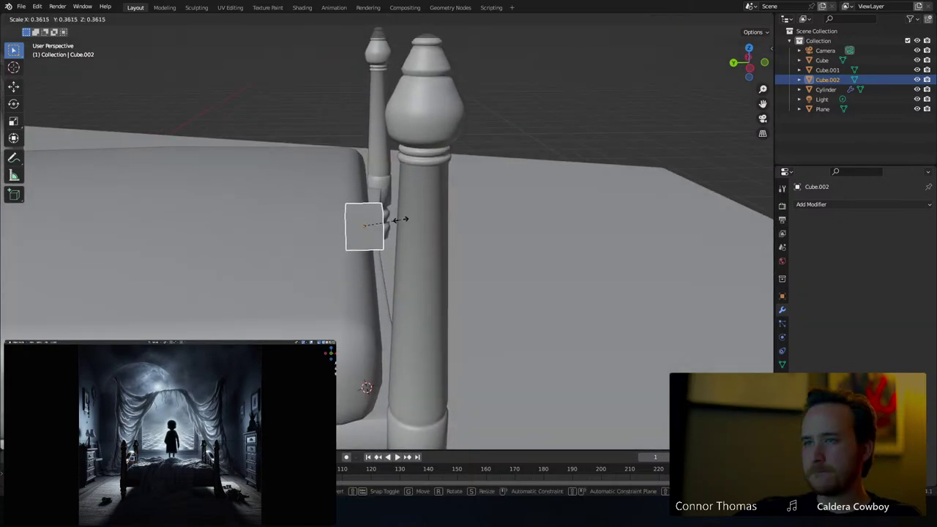
left_click(400, 220)
middle_click_drag(414, 216, 306, 196)
key("s")
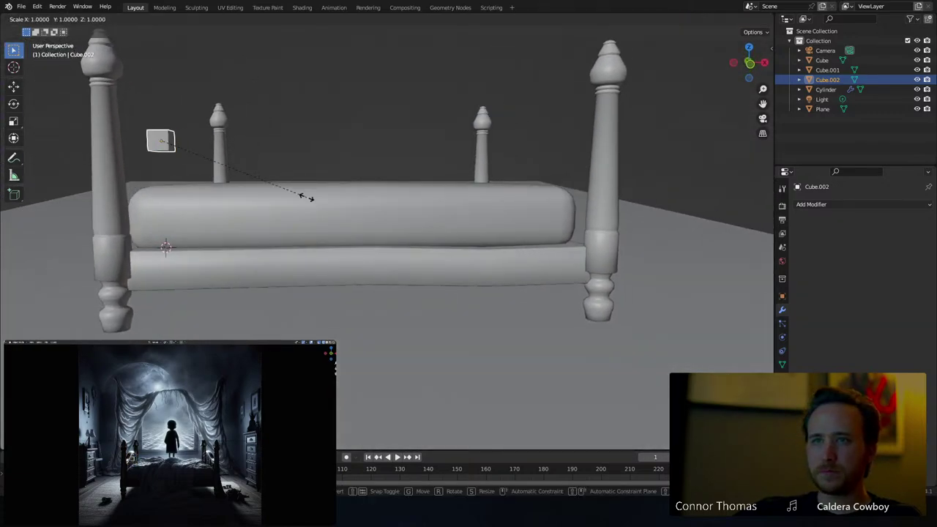
key("z")
left_click(268, 194)
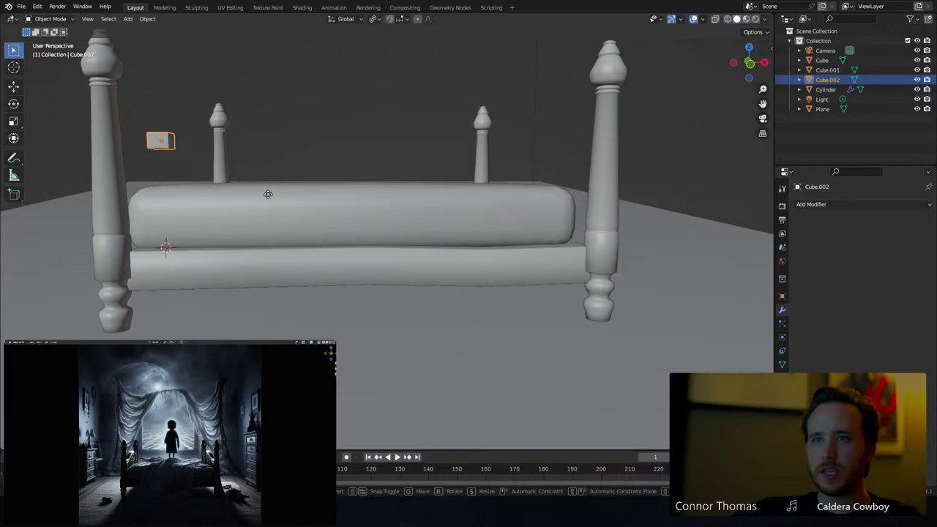
Move the small block along X until it lines up with the front-left bedpost
key("g")
key("x")
left_click(209, 198)
middle_click_drag(146, 196, 286, 250, "shift")
key("g")
key("x")
left_click(385, 214)
key("KP_Decimal")
scroll(268, 212, "down", 4)
key("g")
key("x")
left_click(389, 248)
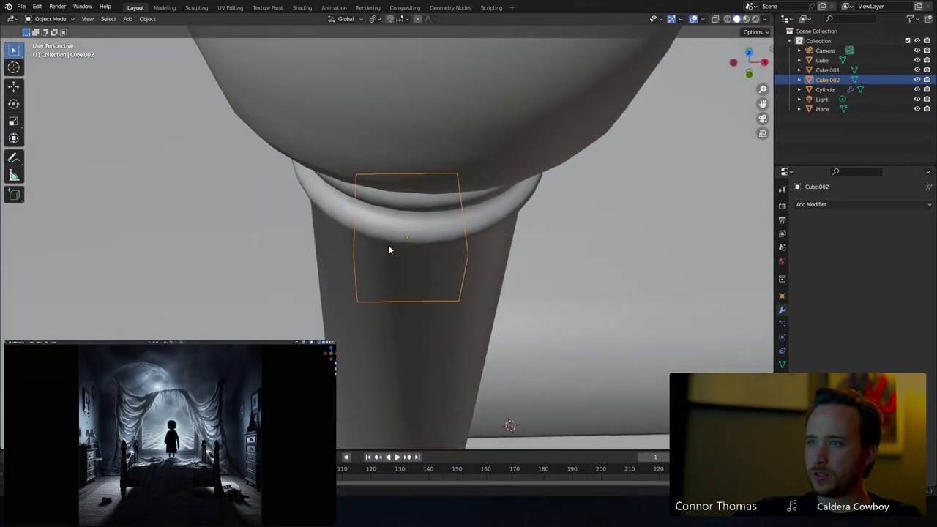
Move the block along Y so it partly sinks into the bedpost, and fine-tune its position along X
middle_click_drag(388, 250, 542, 289)
key("g")
key("y")
left_click(517, 203)
key("g")
key("x")
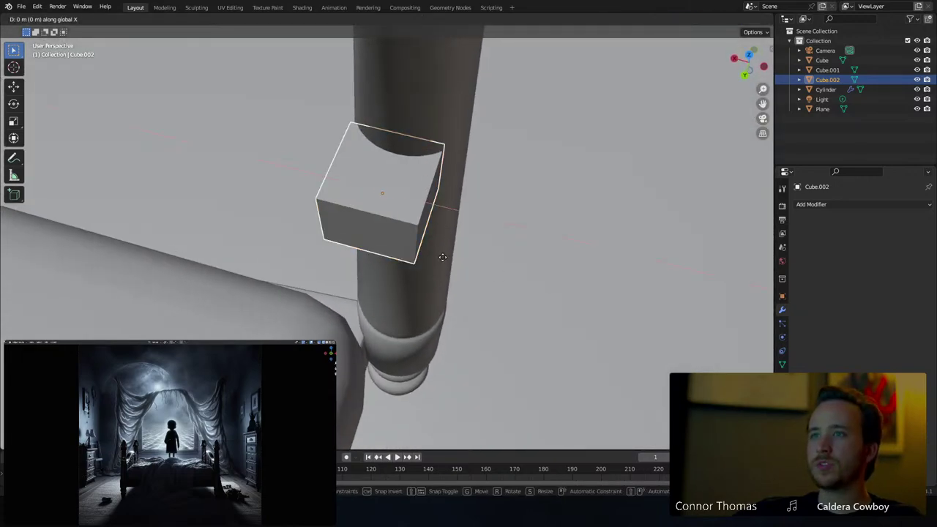
left_click(451, 258)
Lower the block about 0.2 m along Z on the bedpost and clear the selection
key("alt+a")
middle_click_drag(477, 281, 404, 236)
left_click(404, 235)
scroll(425, 293, "down", 6)
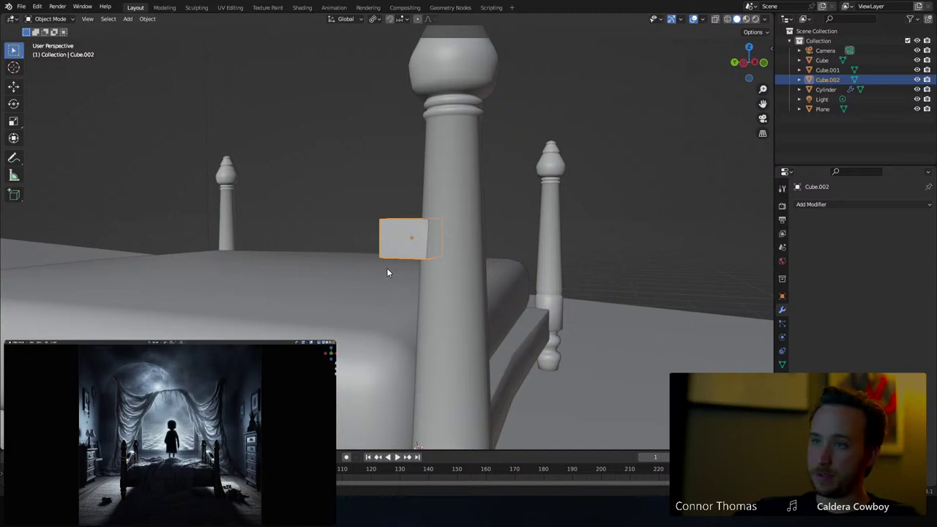
key("g")
key("z")
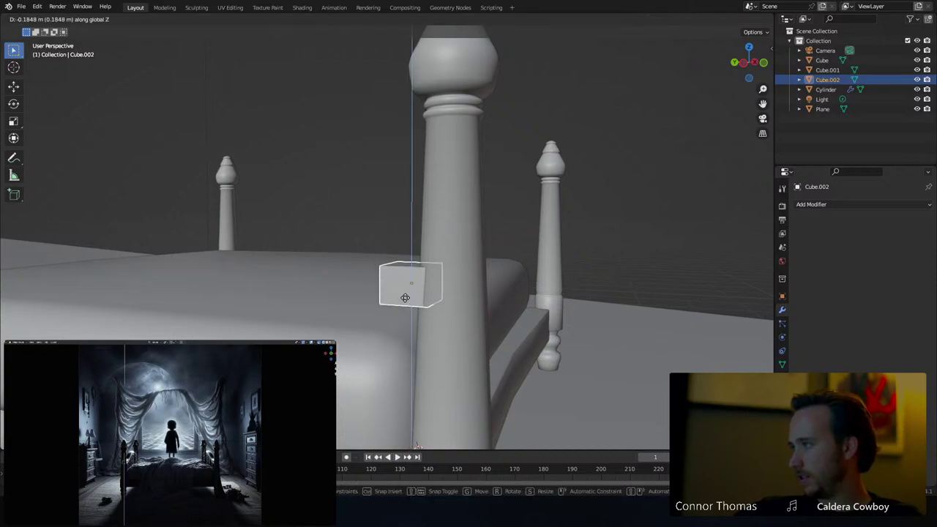
left_click(405, 304)
key("a")
key("a")
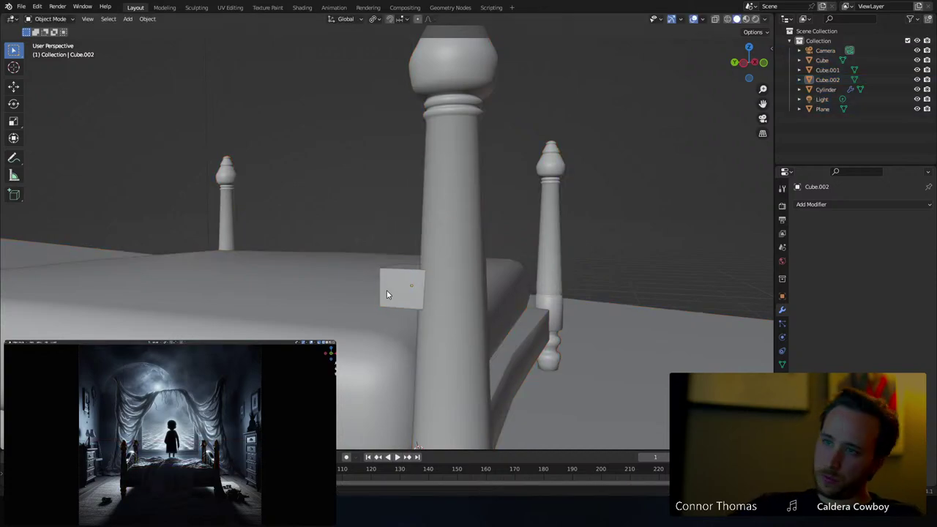
In Edit Mode, raise the block's bottom face about 0.08 m along Z to make it thinner
left_click(388, 294)
middle_click_drag(400, 335, 440, 265, "shift")
scroll(418, 287, "up", 2)
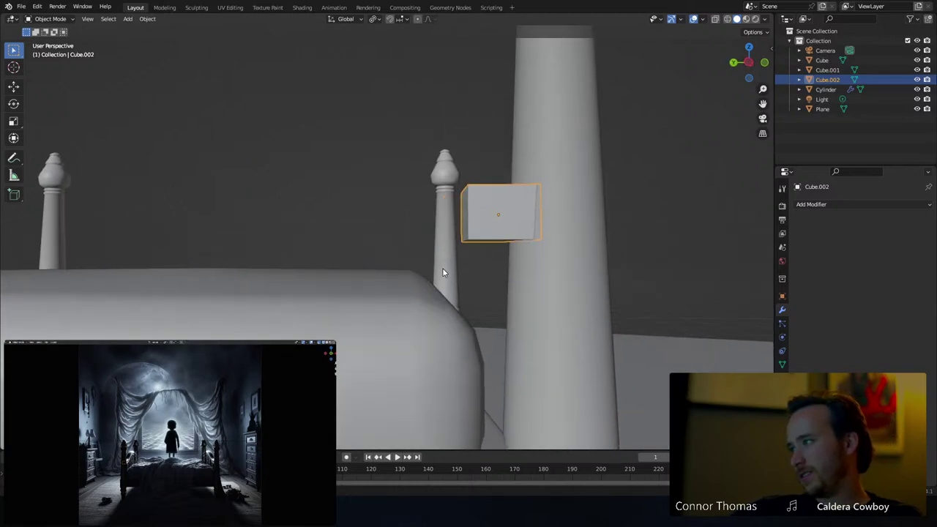
key("Tab")
middle_click_drag(521, 275, 492, 245)
key("alt+a")
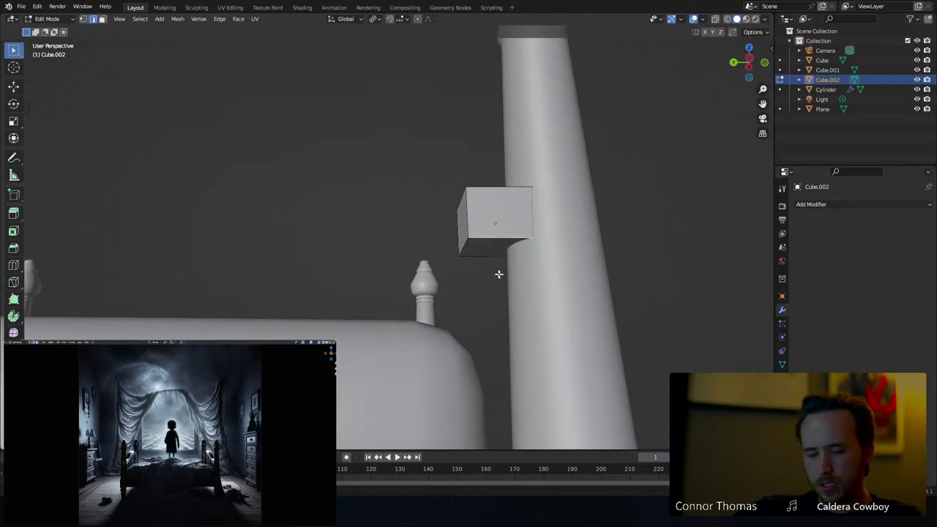
key("g")
key("z")
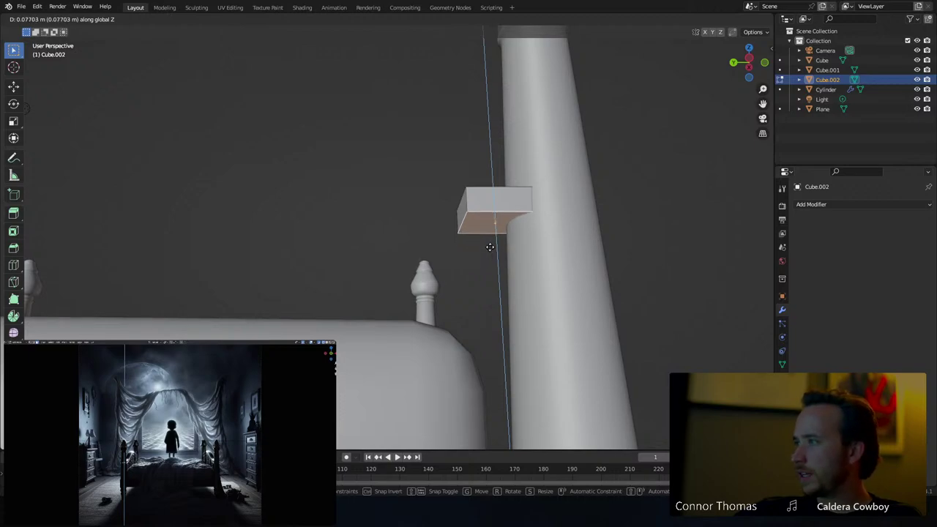
left_click(490, 247)
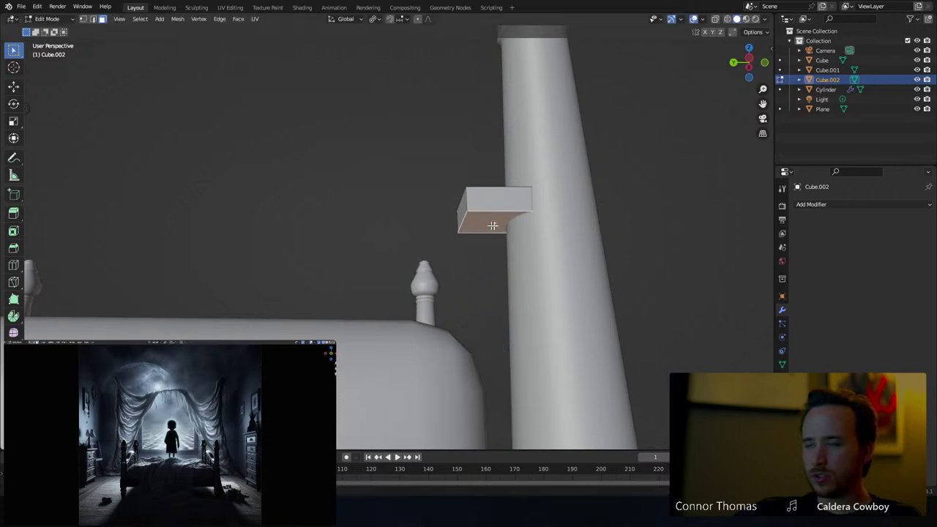
middle_click_drag(492, 226, 479, 234)
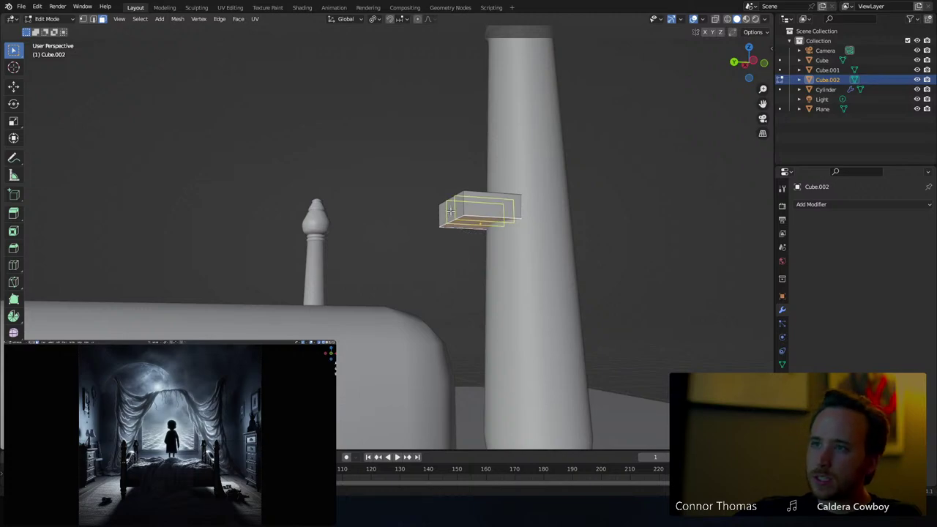
middle_click_drag(458, 212, 436, 227)
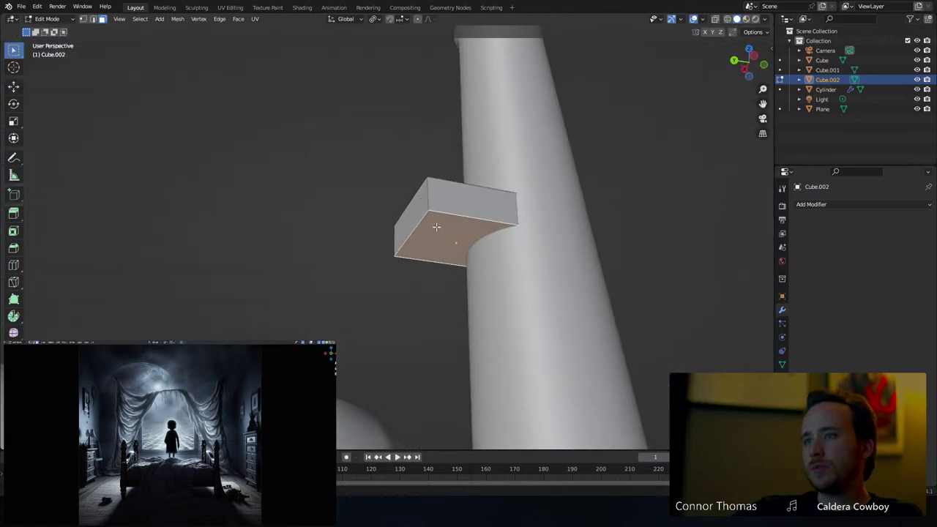
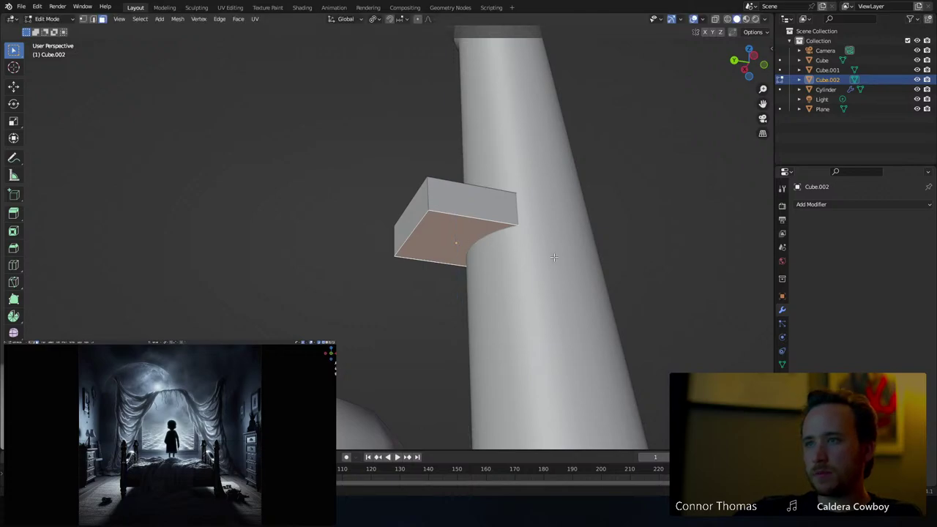
Narrow the block's bottom face along X to about 0.59 and extrude it downward about 0.06 m to form a stepped underside
key("s")
key("x")
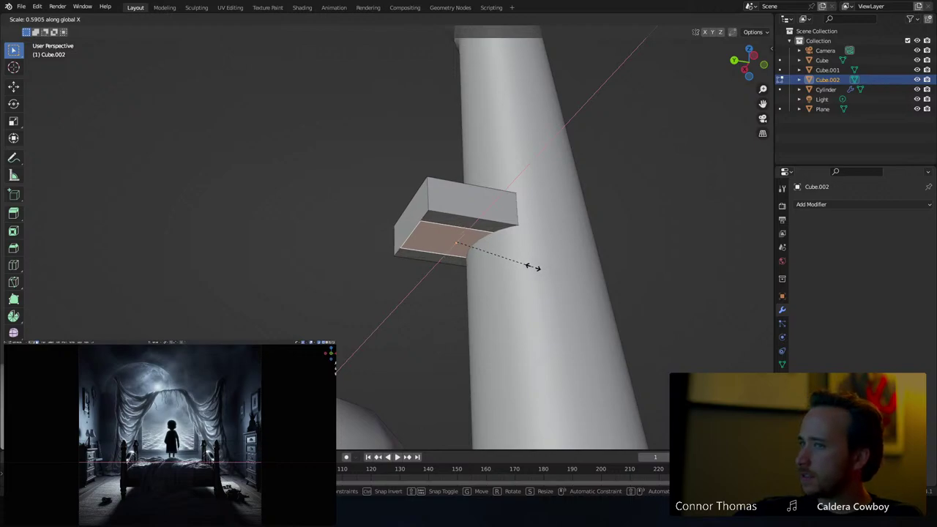
left_click(533, 266)
key("e")
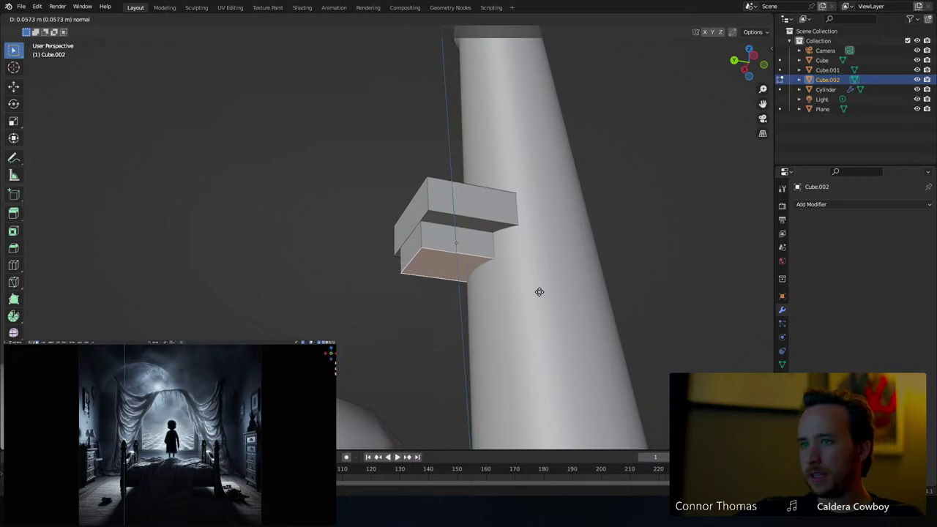
left_click(540, 292)
Bevel the long inner edge where the narrower lower part meets the upper slab with a rounded multi-segment profile
key("2")
left_click(445, 227)
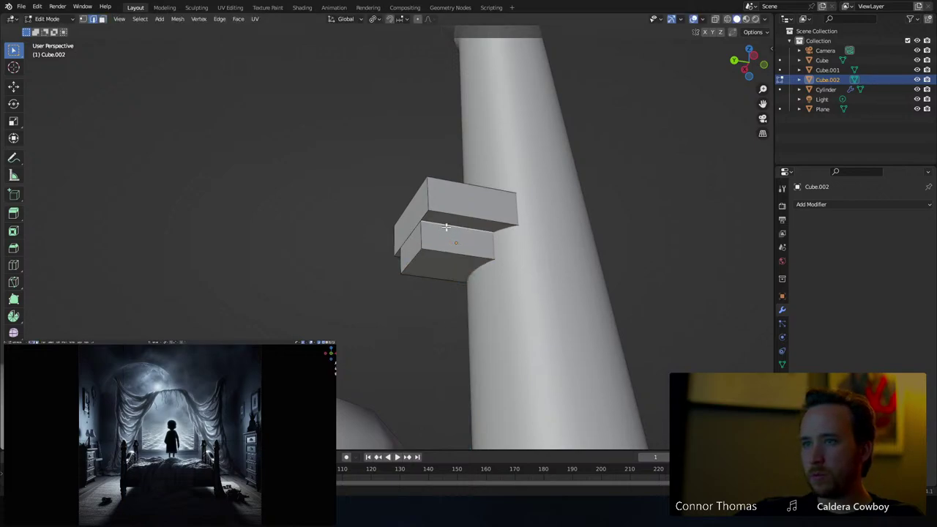
middle_click_drag(468, 233, 483, 231)
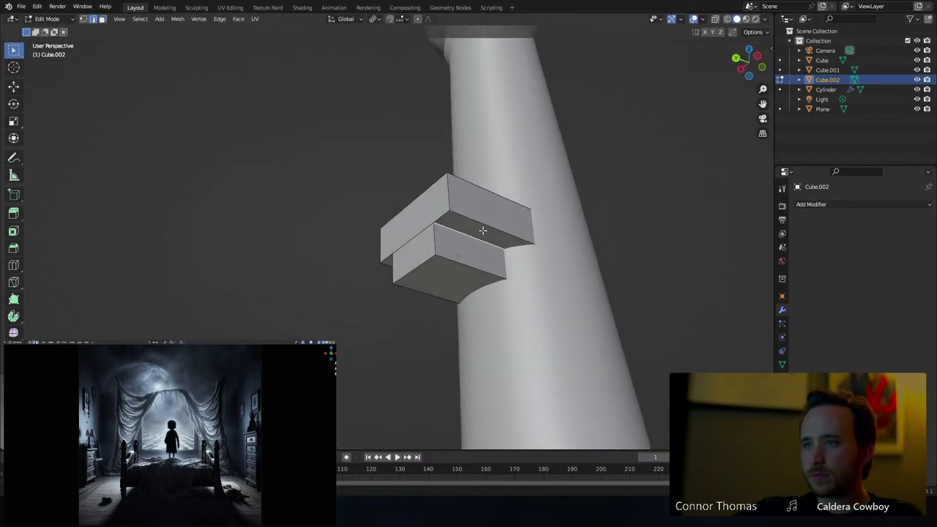
key("ctrl+b")
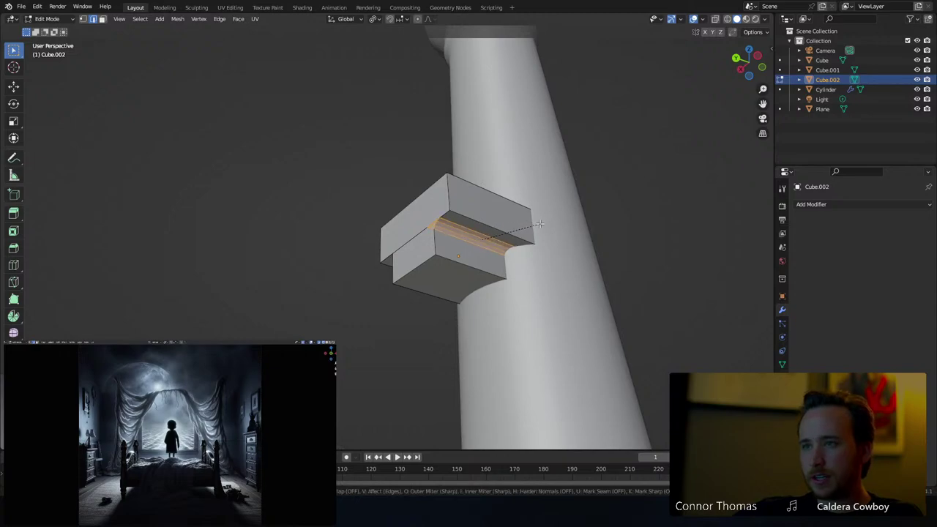
Try to bevel the matching inner edge on the opposite side of the block, and undo that bevel
middle_click_drag(504, 232, 335, 252)
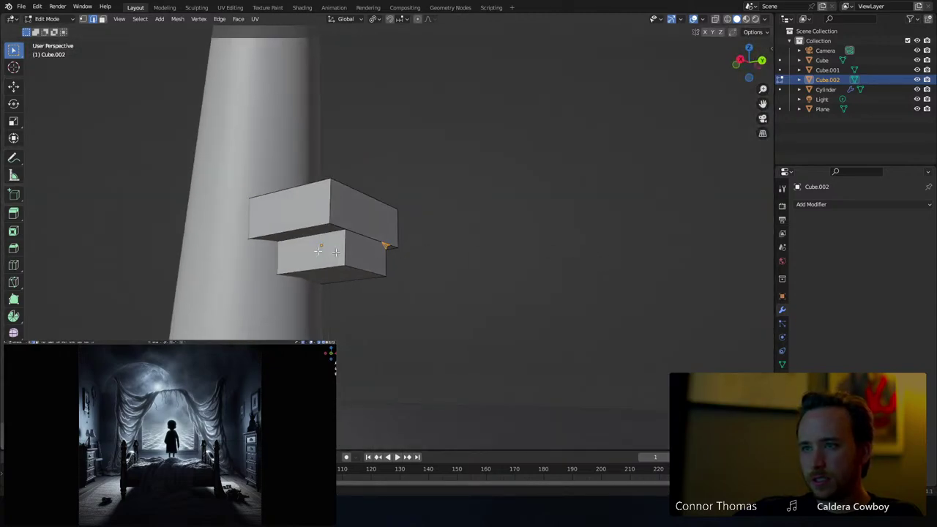
key("ctrl+b")
left_click(441, 231)
middle_click_drag(440, 231, 549, 247)
key("ctrl+z")
key("ctrl+z")
key("ctrl+shift+z")
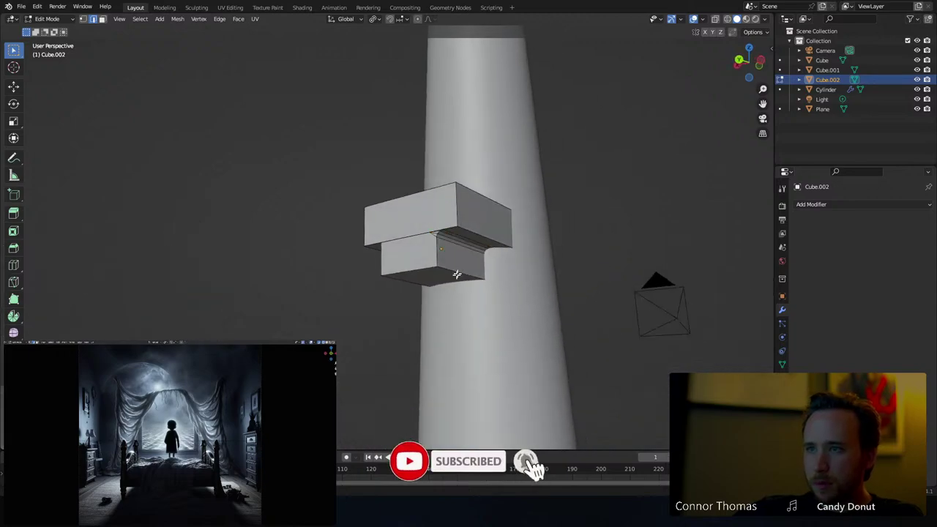
Bevel the inner corner edge on the block's other long side with the same rounded profile
middle_click_drag(456, 279, 341, 250)
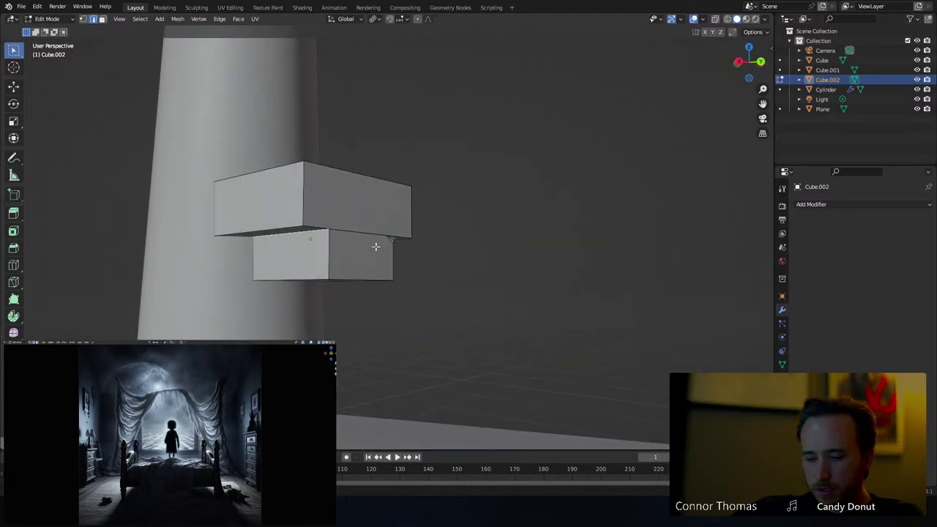
key("ctrl+b")
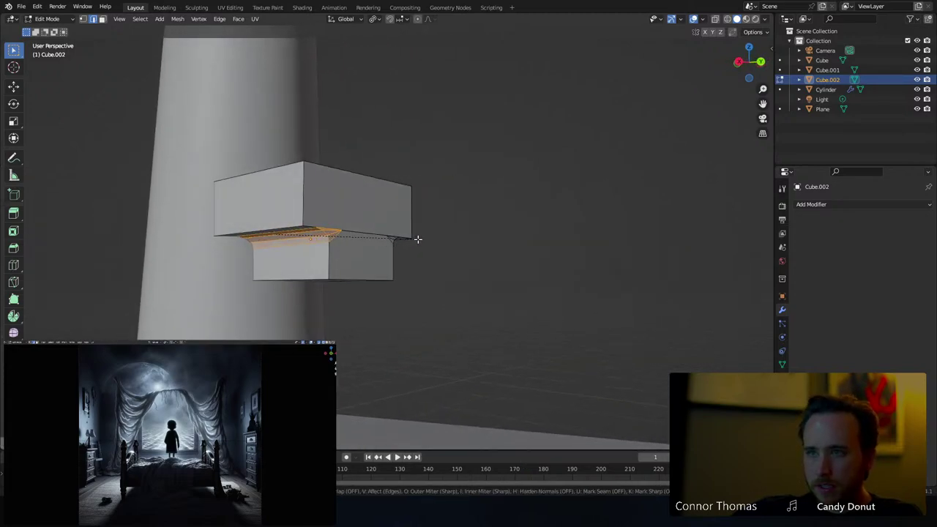
left_click(417, 239)
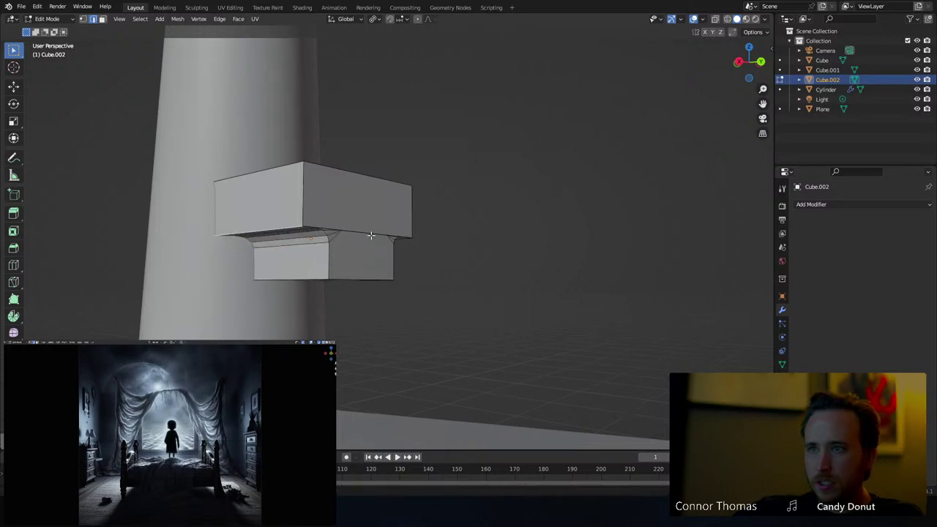
Round the upper and lower long outer edges of the block's top slab with multi-segment bevels
mouse_move(371, 235)
middle_mouse_down()
mouse_move(359, 234)
mouse_move(364, 227)
middle_mouse_up()
key("ctrl+b")
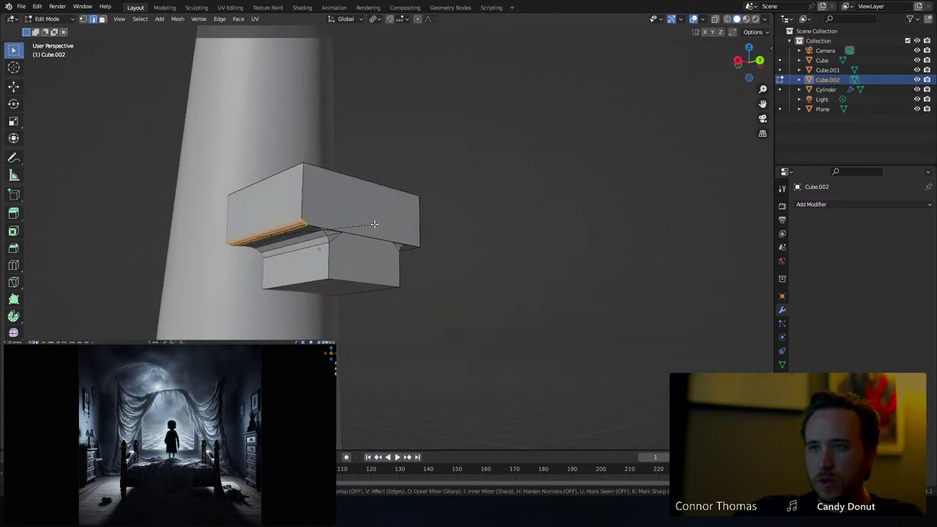
middle_click_drag(311, 169, 325, 203)
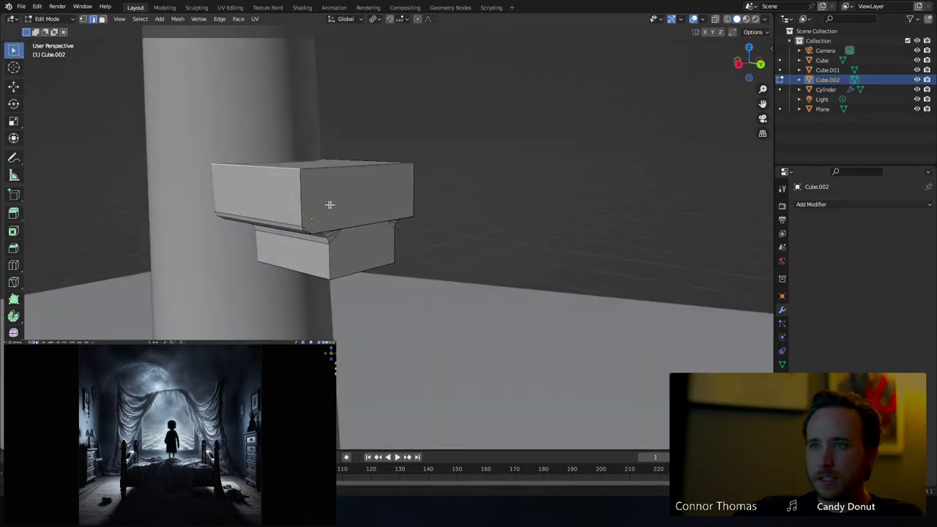
key("ctrl+b")
middle_click_drag(395, 180, 501, 210)
left_click(545, 169)
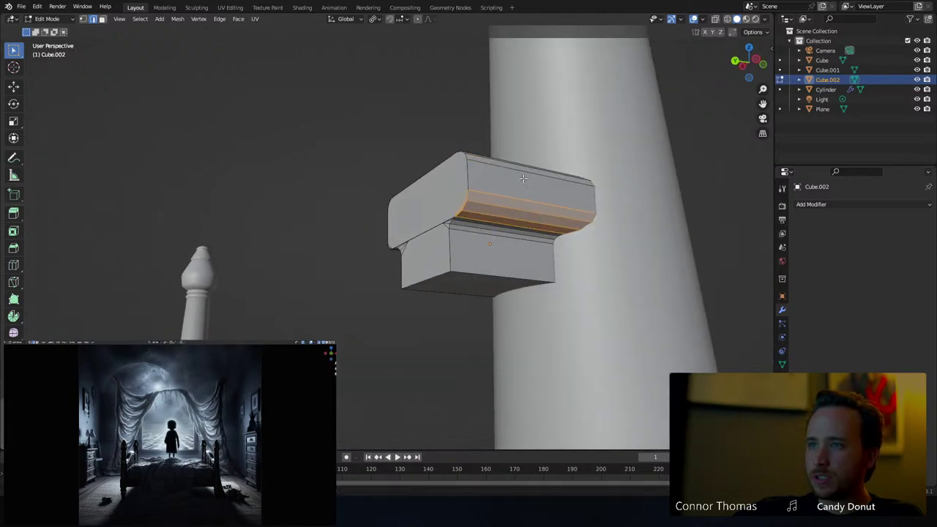
In wireframe shading, circle-select all vertices on the block's end that faces away from the bedpost
middle_click_drag(522, 178, 418, 246)
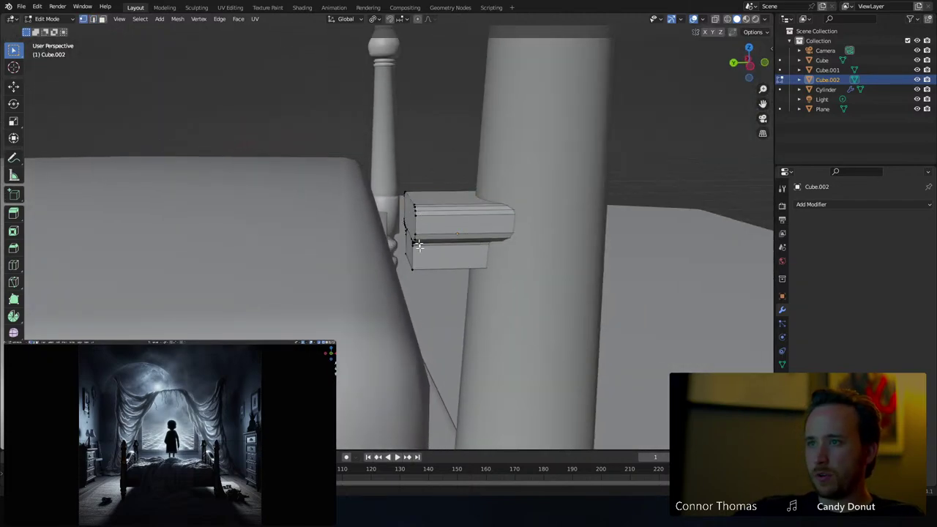
key("shift+z")
middle_click_drag(358, 234, 383, 226)
key("c")
left_click_drag(410, 175, 416, 275)
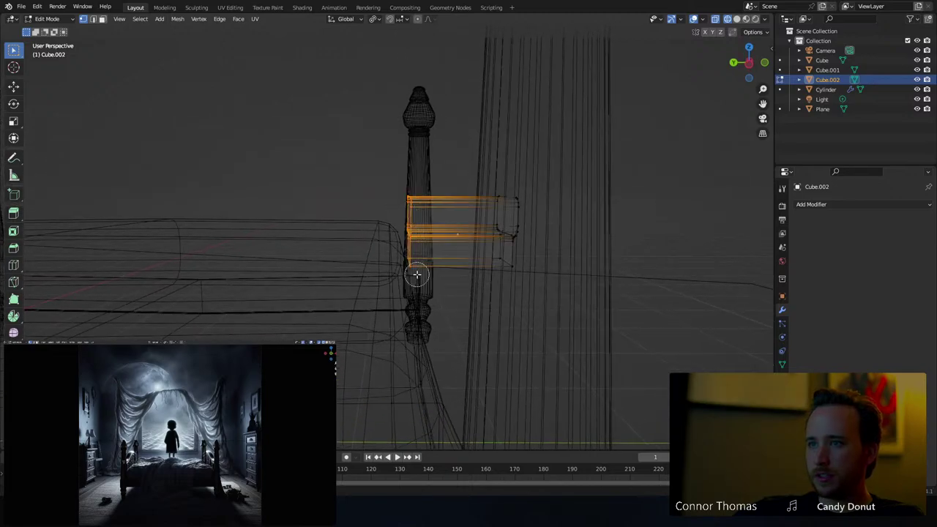
right_click(416, 274)
Try to stretch the selected end along Y as a straight rail to the opposite bedpost, and undo the move
scroll(396, 277, "down", 3)
middle_click_drag(389, 278, 439, 238)
scroll(439, 239, "down", 4)
key("g")
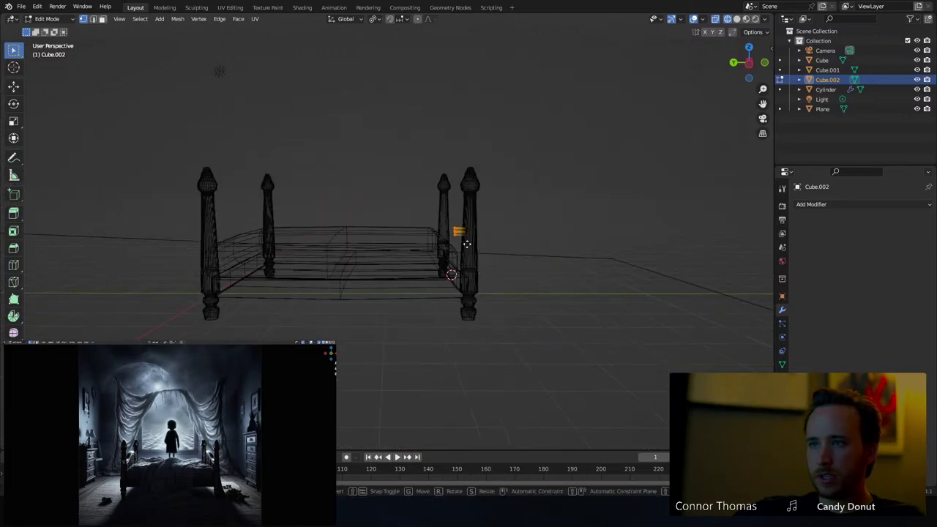
key("y")
left_click(225, 244)
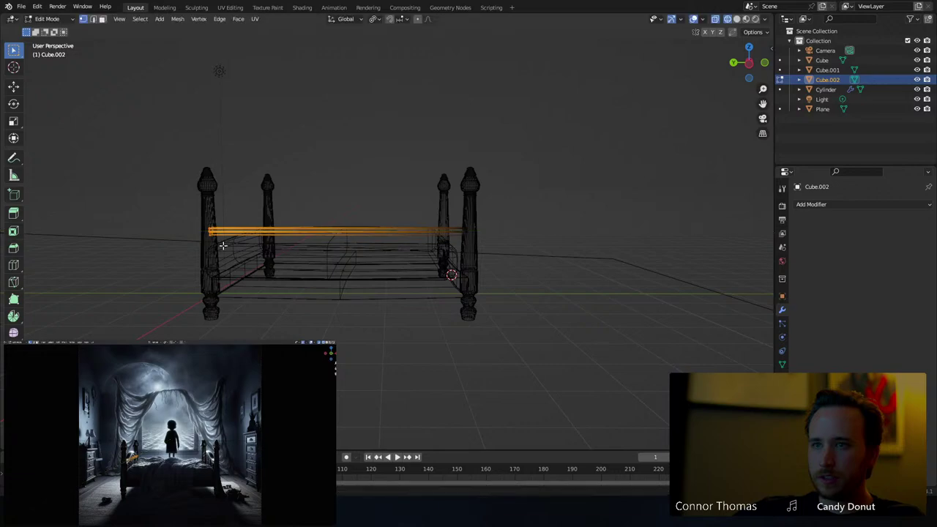
key("shift+z")
mouse_move(225, 245)
middle_mouse_down()
mouse_move(314, 274)
mouse_move(251, 233)
middle_mouse_up()
scroll(319, 272, "up", 4)
key("ctrl+z")
In the right orthographic view, extrude the block's selected end about 0.12 m along Y and tilt it slightly upward
middle_click_drag(439, 216, 527, 224)
scroll(546, 203, "up", 2)
key("KP_3")
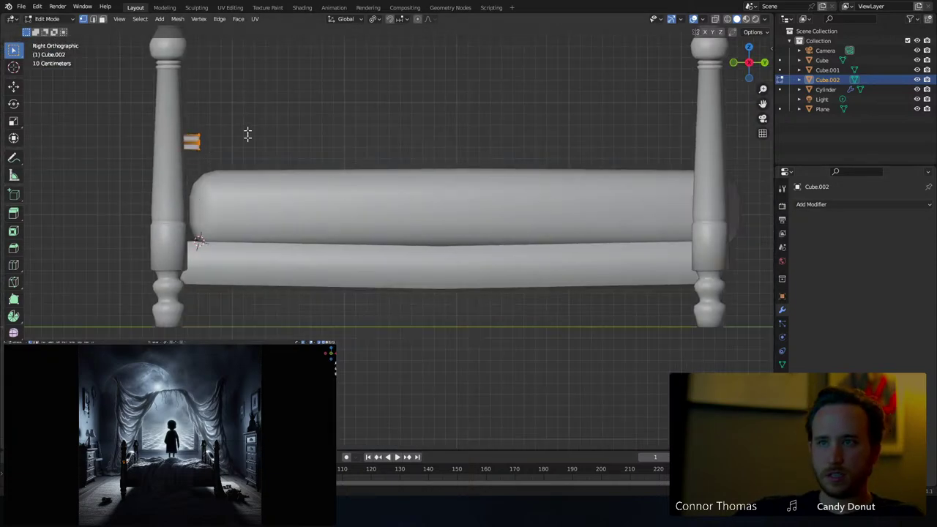
middle_click_drag(247, 133, 245, 194, "shift")
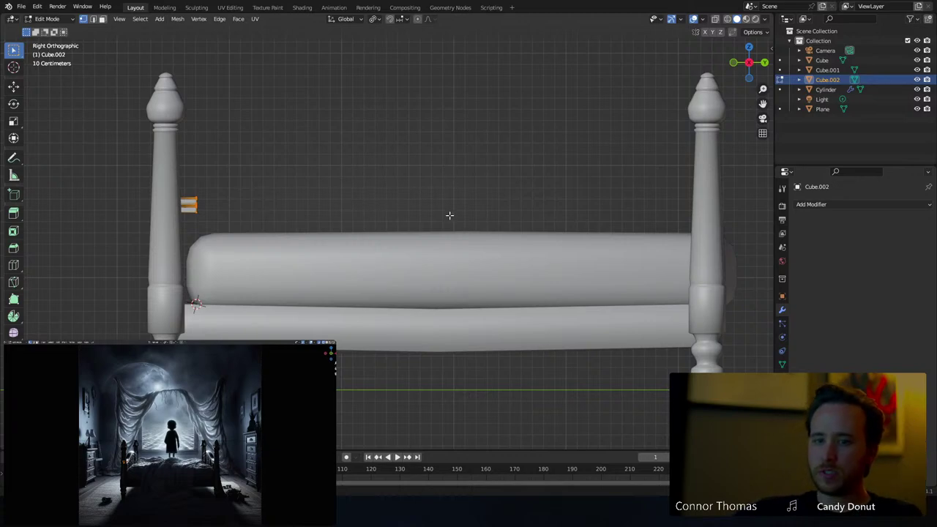
scroll(212, 180, "up", 4)
middle_click_drag(190, 190, 531, 231, "shift")
key("e")
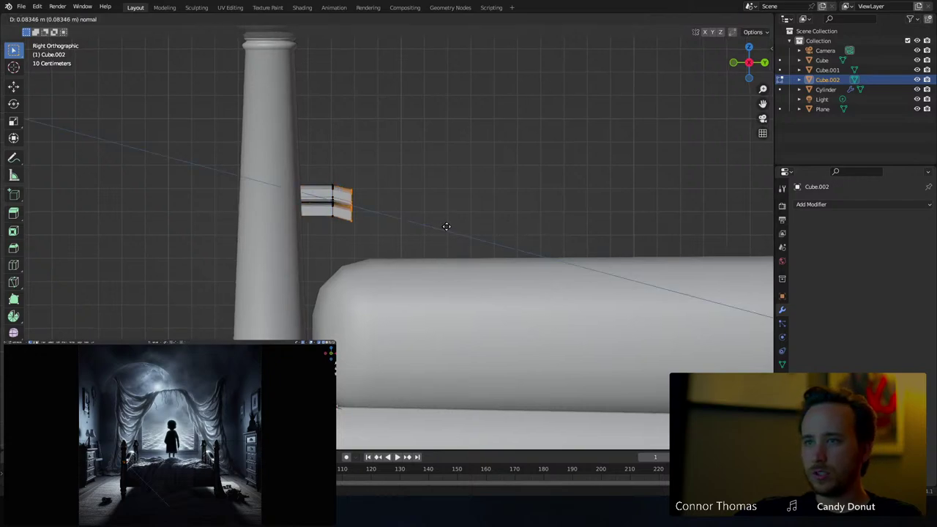
key("y")
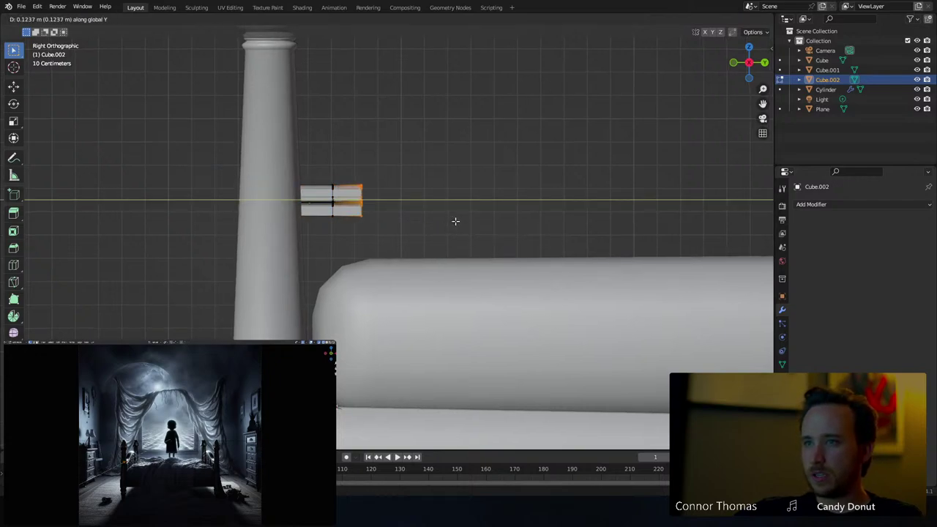
left_click(455, 220)
key("r")
left_click(464, 191)
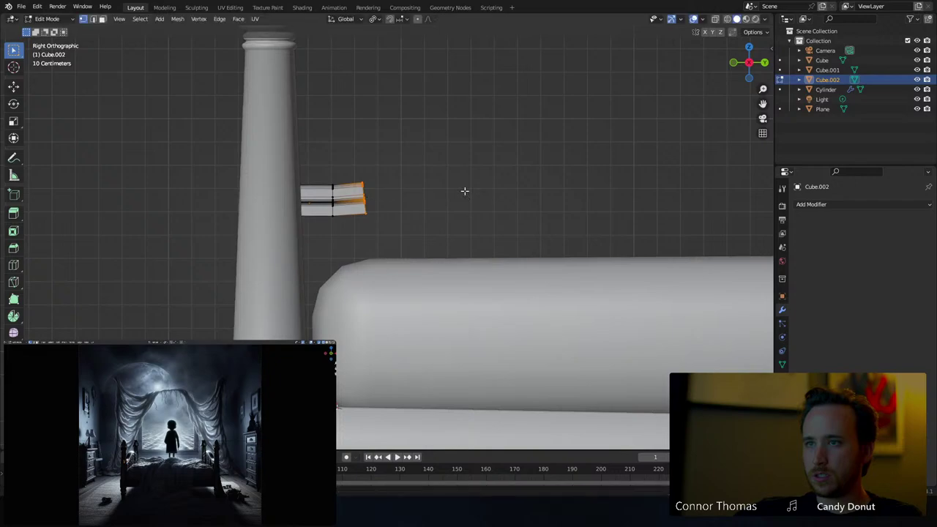
Extrude a short segment from the rail's end, shift it outward and up, and rotate its end to continue the upward curve
key("e")
left_click(436, 194)
key("r")
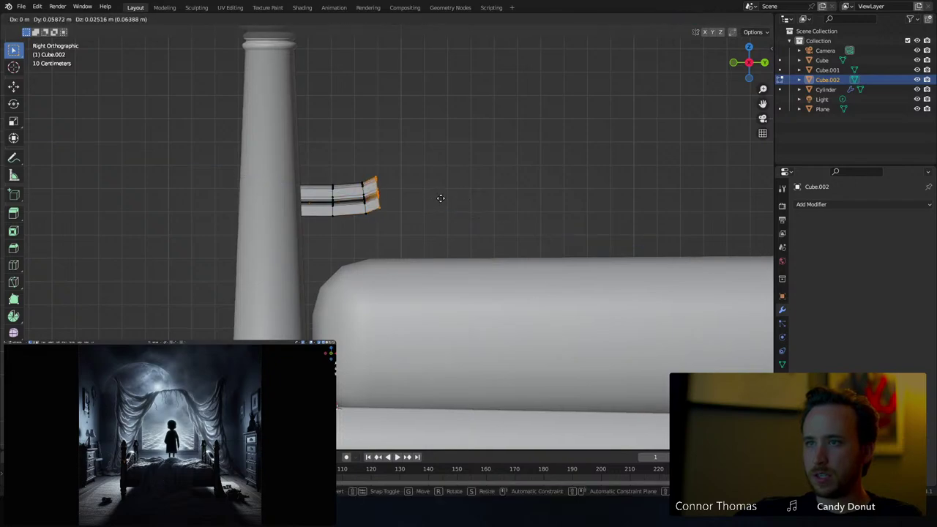
left_click(448, 196)
key("r")
left_click(459, 177)
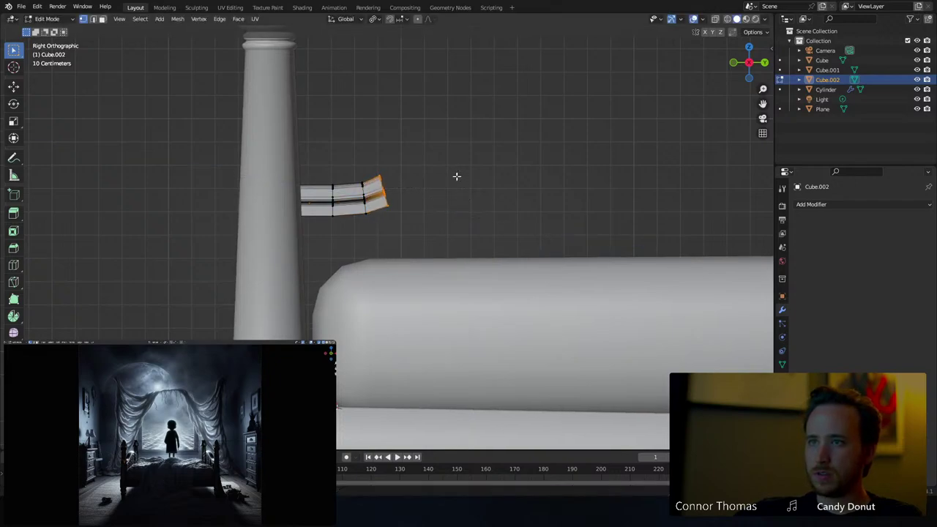
key("r")
left_click(419, 201)
Extrude the curved rail's end about 0.1 m outward and up, and rotate the new end to follow the slope
key("e")
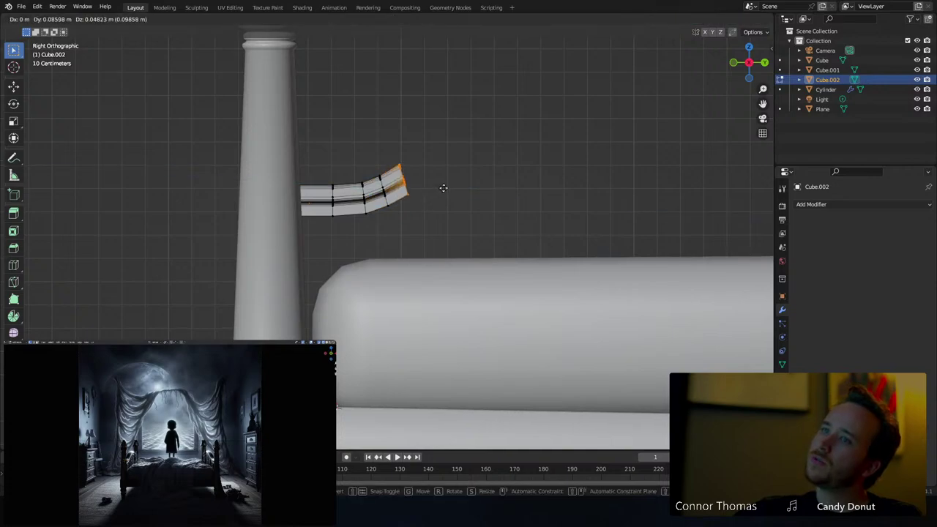
left_click(447, 187)
key("r")
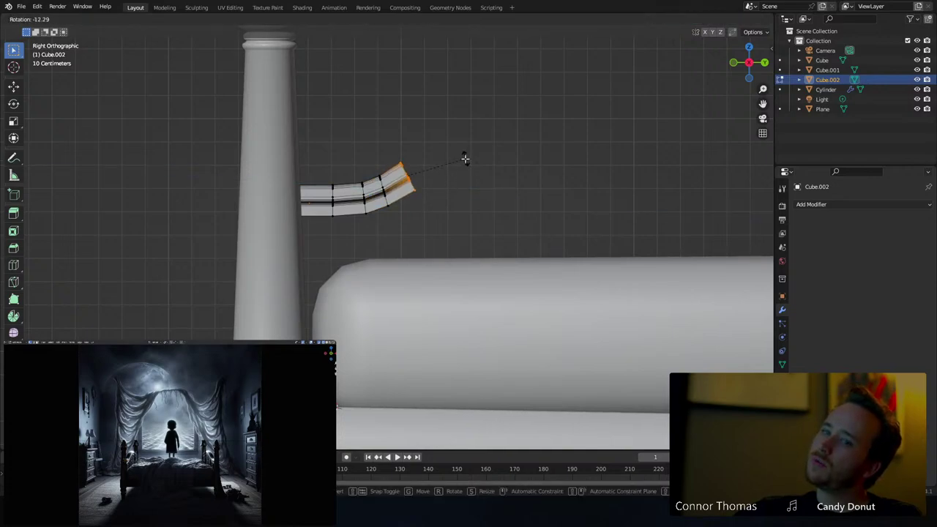
left_click(464, 159)
Extrude another segment about 0.15 m diagonally up toward the bed's middle and rotate its end slightly
key("e")
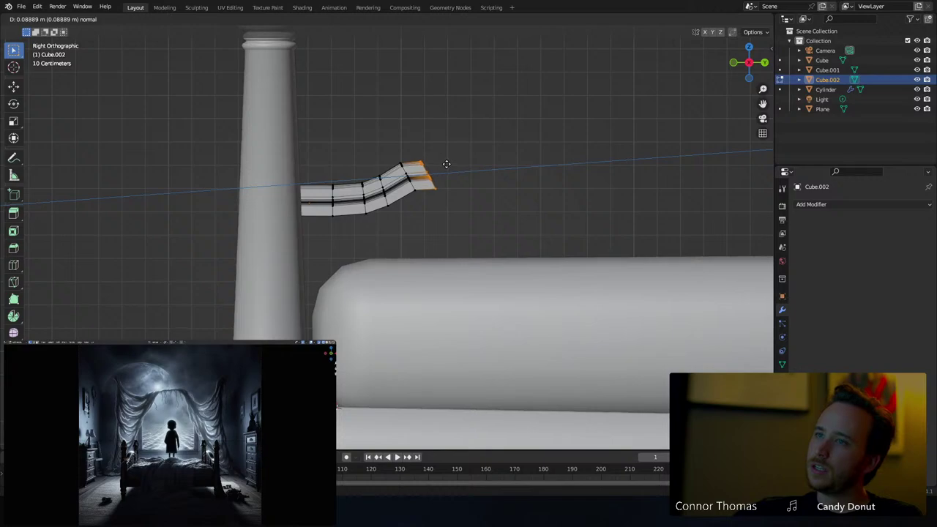
right_click(442, 173)
key("g")
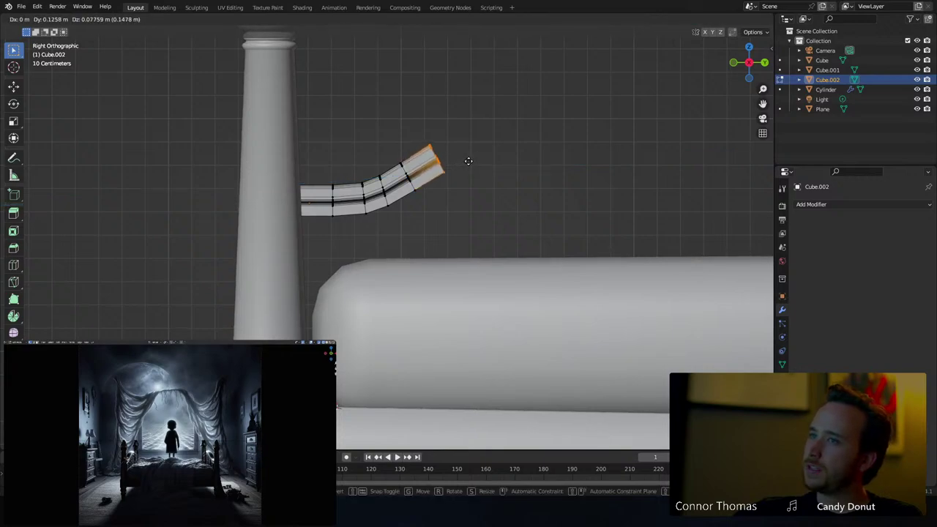
left_click(469, 158)
key("r")
left_click(477, 172)
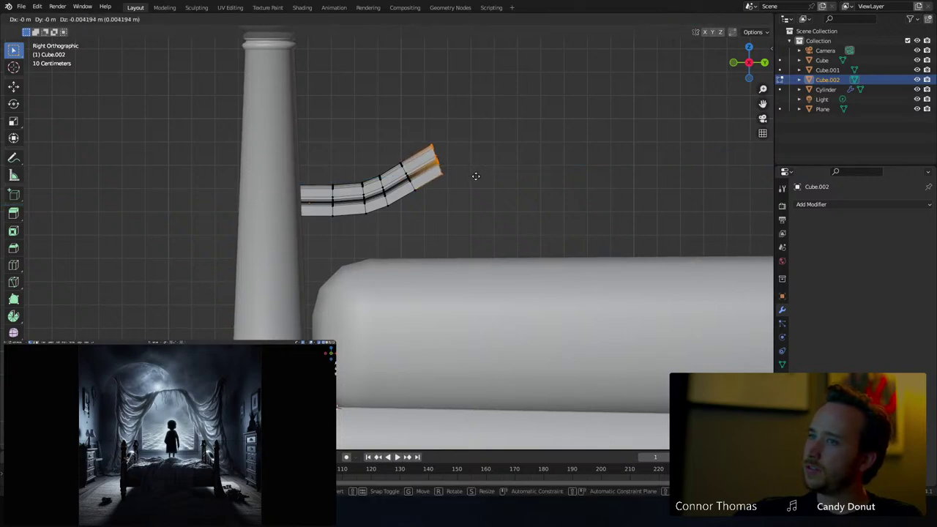
Extrude the rail's end once more and move it diagonally up along the same slope
middle_click_drag(485, 180, 457, 211, "shift")
key("e")
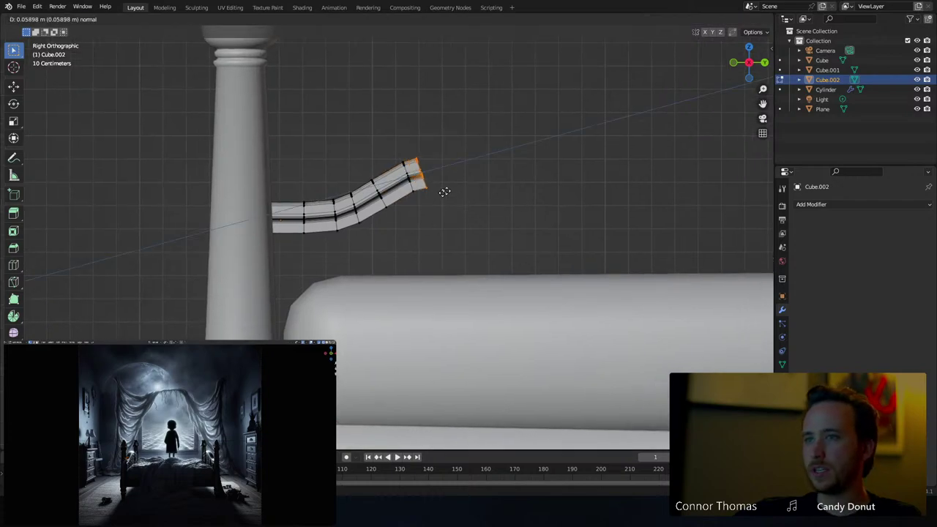
key("g")
left_click(491, 168)
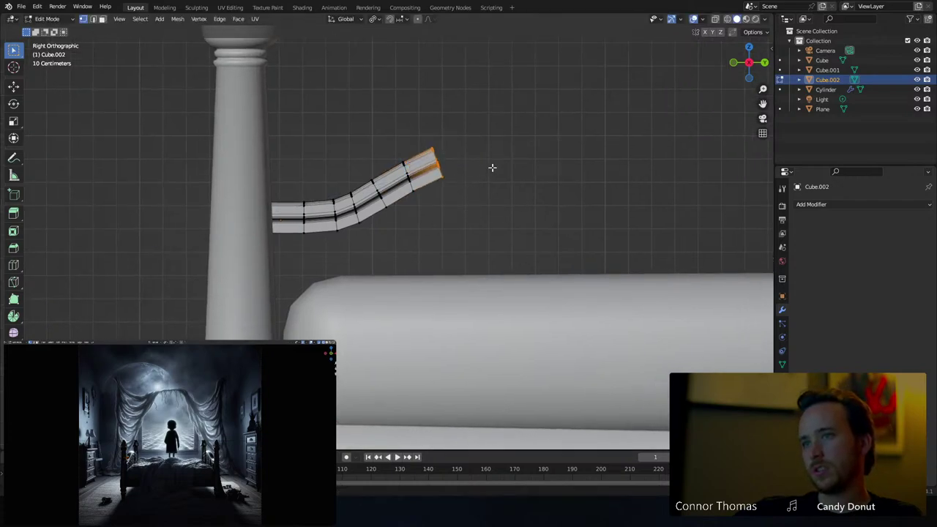
Add one more sloping segment to the rail, rotate its end toward vertical to start flattening the curve, and lower it slightly
key("e")
right_click(498, 175)
middle_click_drag(495, 184, 338, 213, "shift")
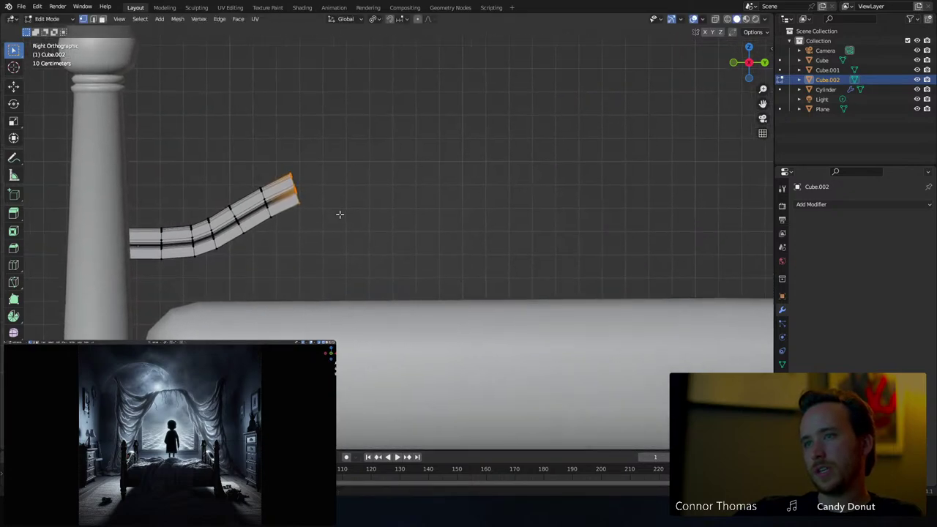
key("e")
left_click(392, 196)
key("r")
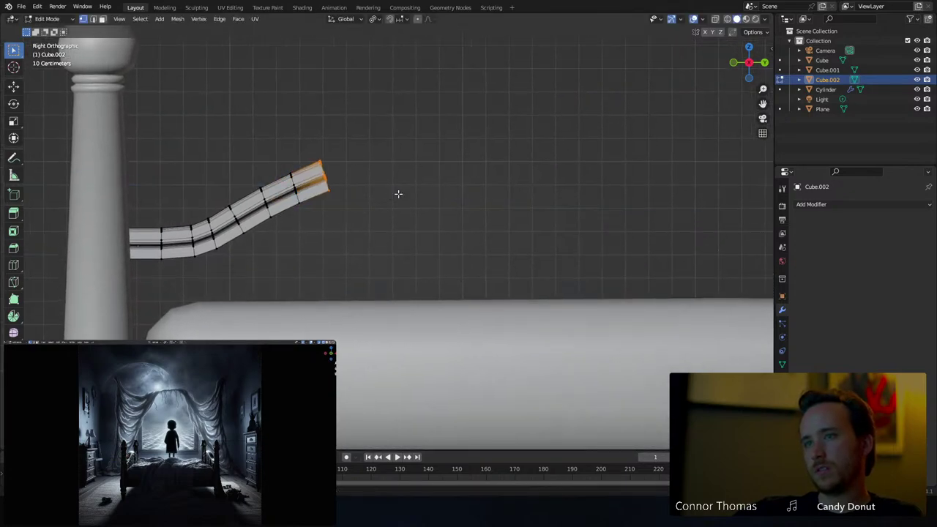
left_click(400, 204)
key("g")
left_click(399, 210)
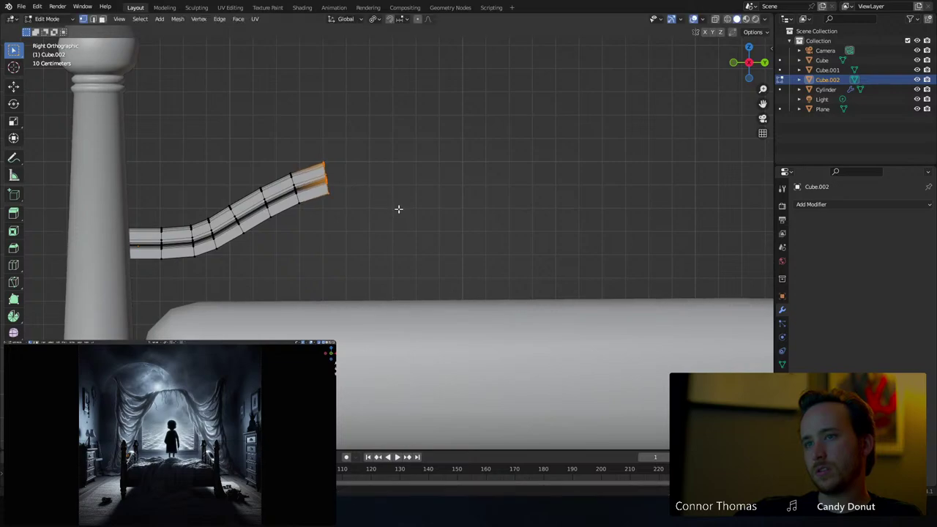
Select all the vertices at the curved rail's free end, extend it about 0.14 m toward the bed's middle and slightly up, and rotate the end toward vertical
middle_click_drag(395, 227, 354, 230, "shift")
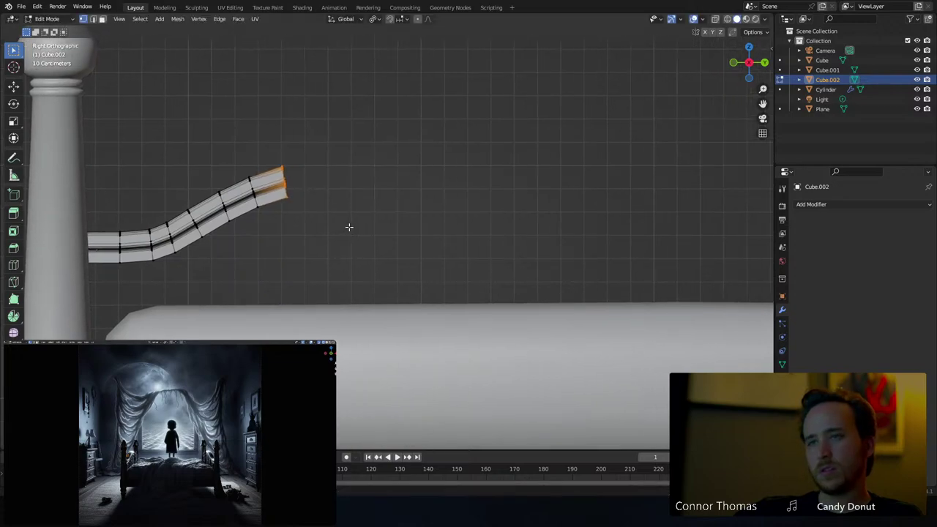
key("alt+a")
key("shift+z")
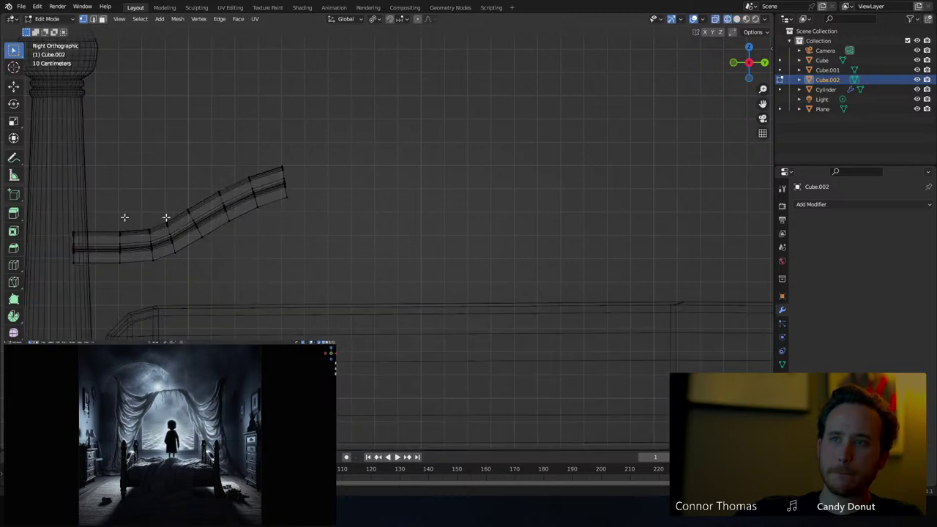
key("c")
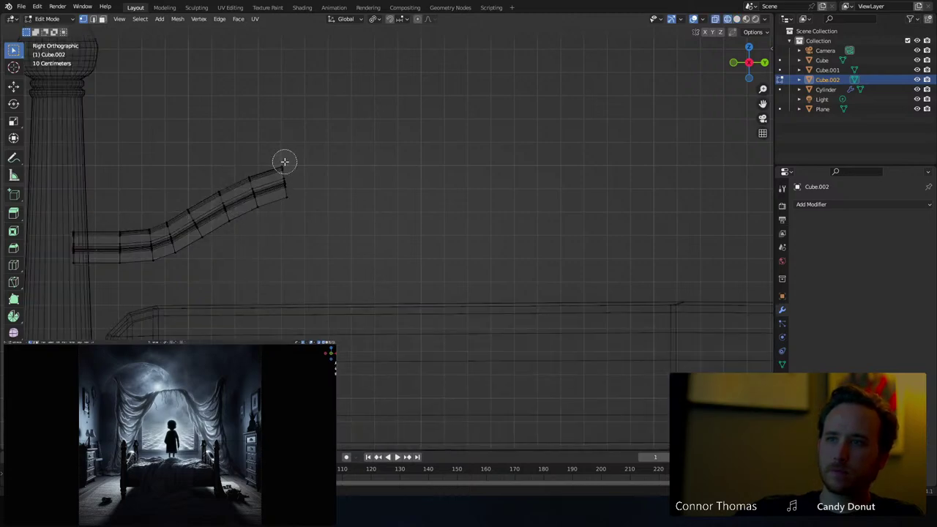
left_click_drag(285, 161, 291, 195)
right_click(291, 194)
key("g")
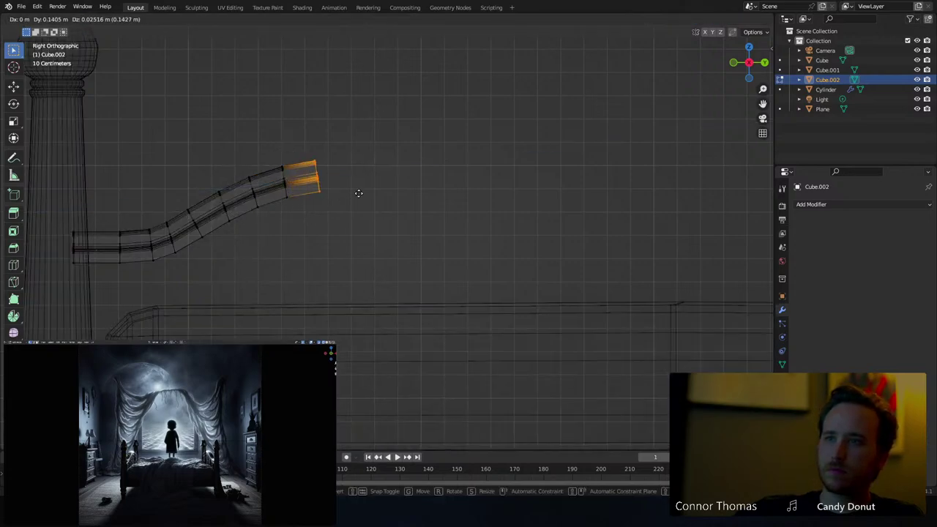
key("r")
left_click(371, 199)
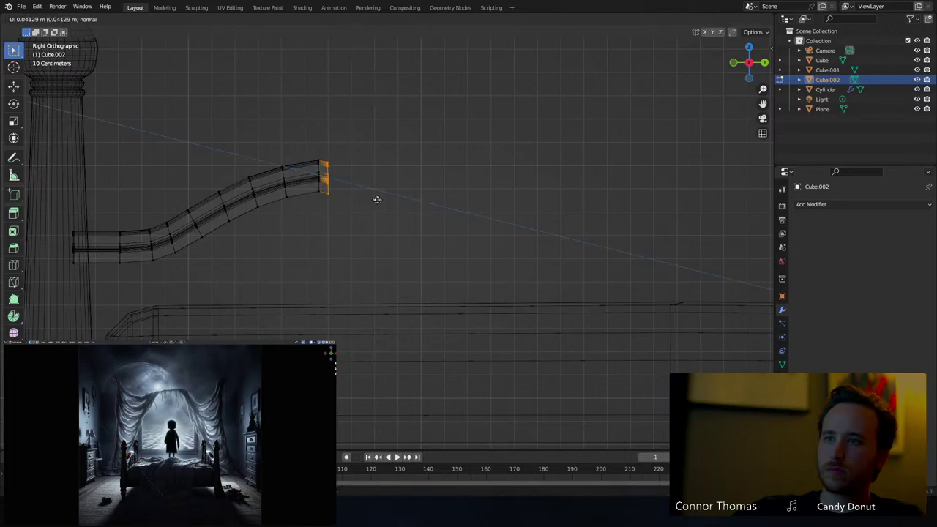
Extrude one more nearly level segment from the rail's end, rotate the end upright, and shift it about 0.04 m farther toward the middle
key("e")
left_click(439, 194)
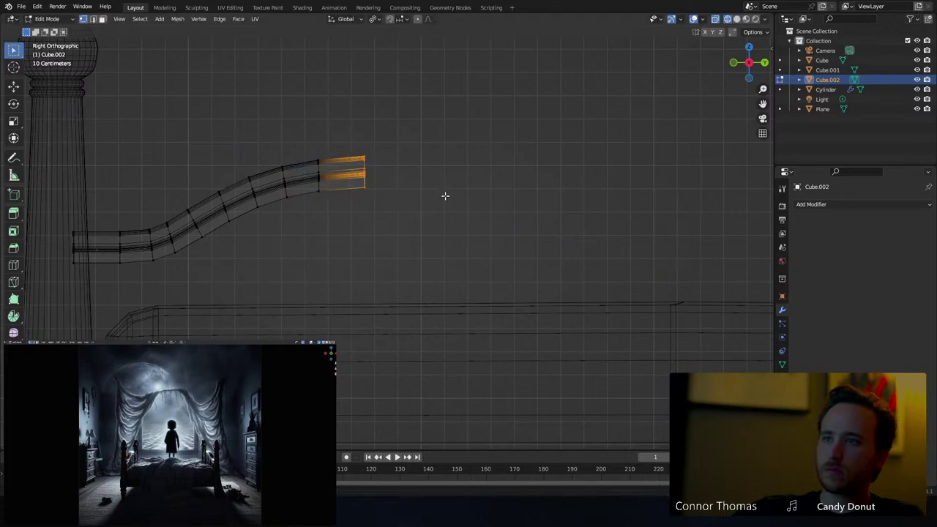
key("r")
left_click(442, 198)
key("e")
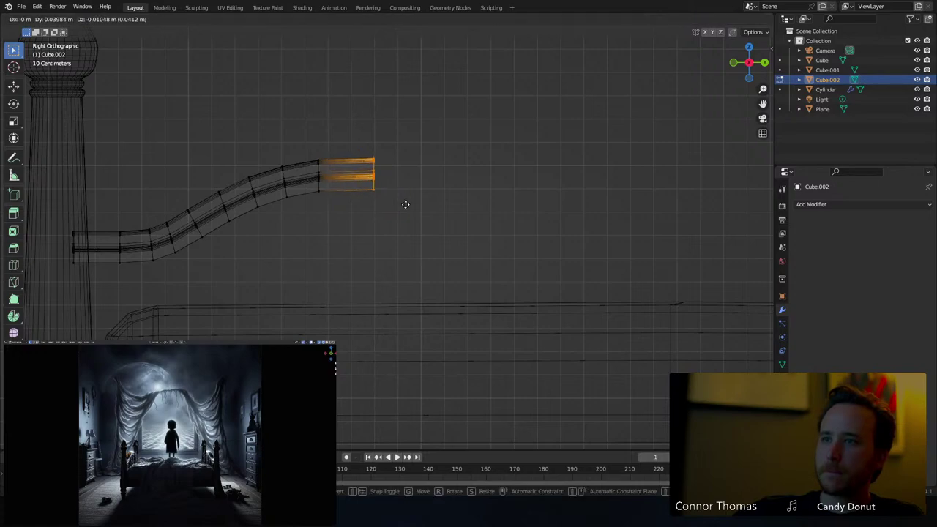
left_click(405, 205)
scroll(360, 188, "up", 10)
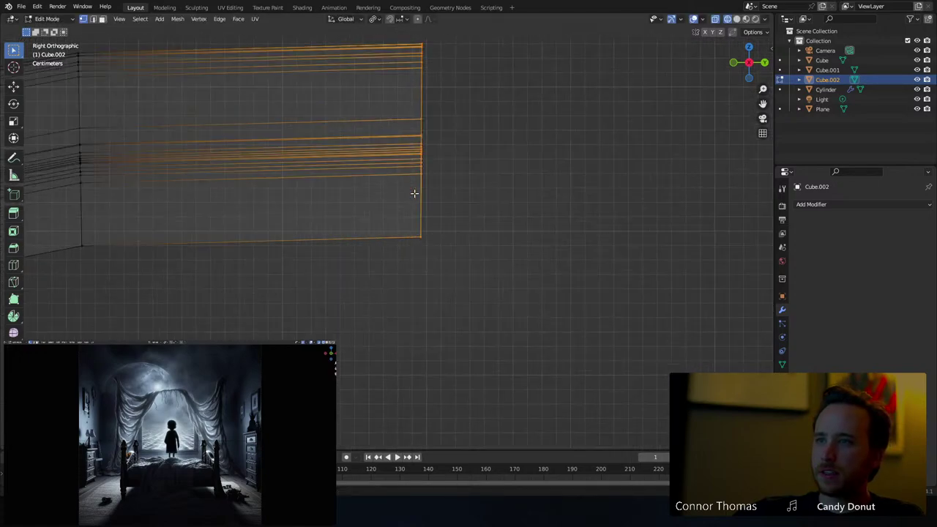
scroll(414, 194, "up", 1)
type("sx")
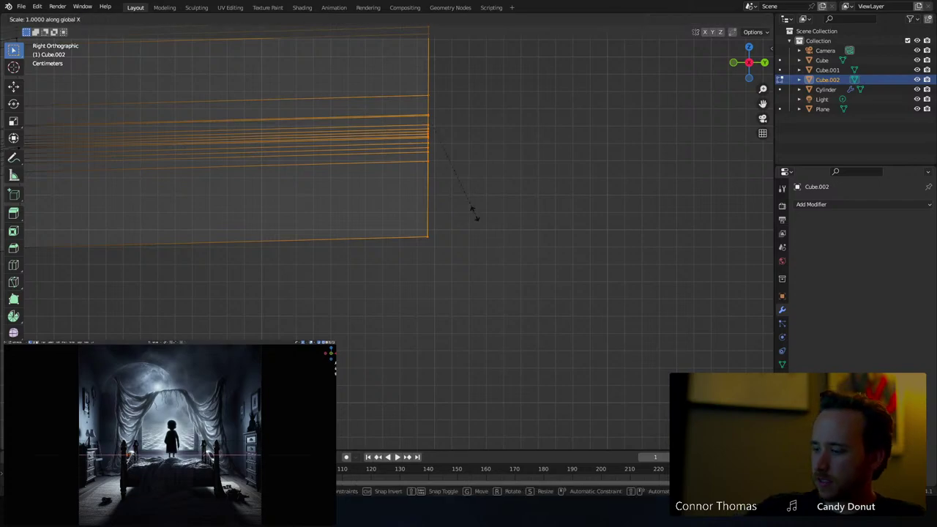
type("0")
key("Return")
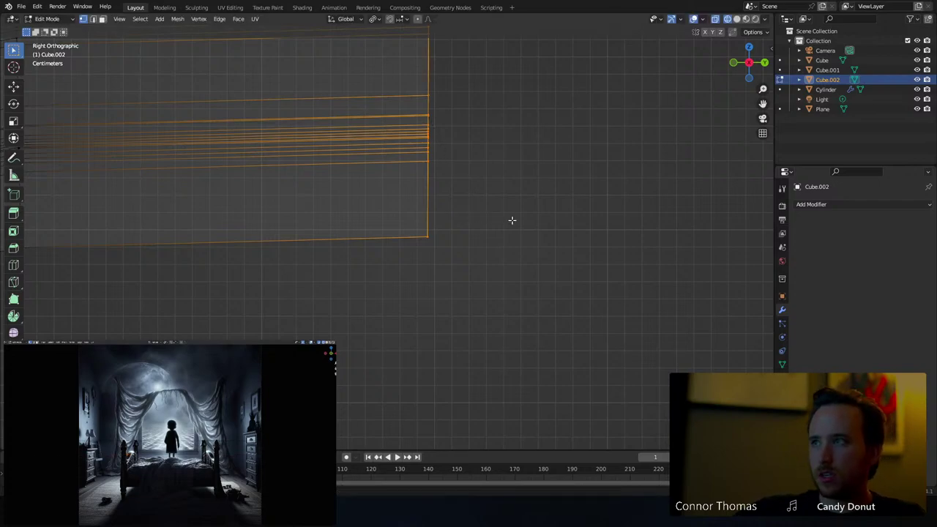
Flatten the rail's end face by scaling it to 0 along the global Y axis
scroll(483, 215, "down", 3)
key("s")
key("y")
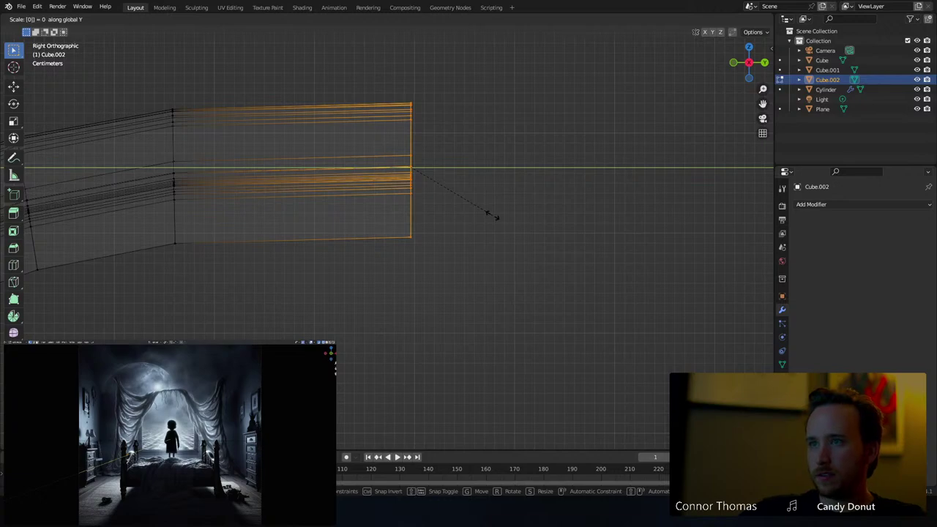
left_click(491, 216)
scroll(397, 169, "down", 2)
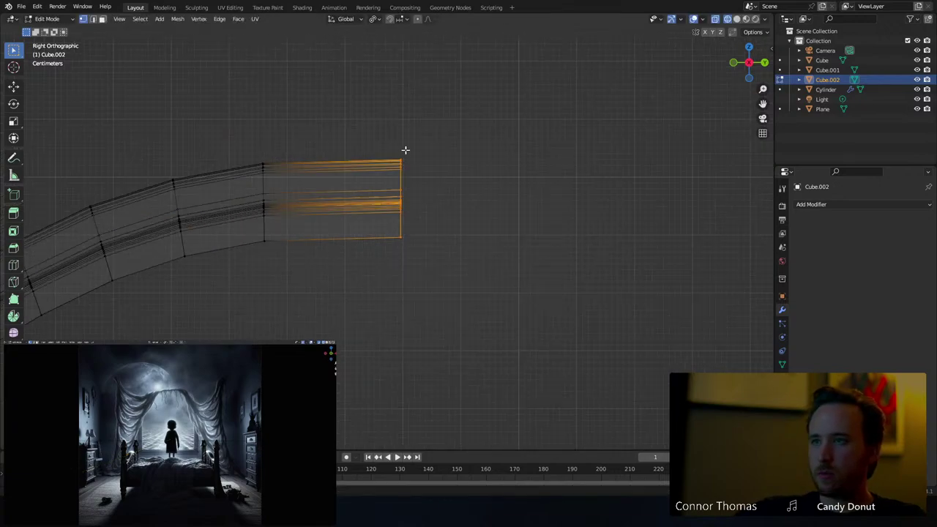
Examine the rail's flattened end in solid shading and its placement between the two bedposts
middle_click_drag(404, 150, 502, 179)
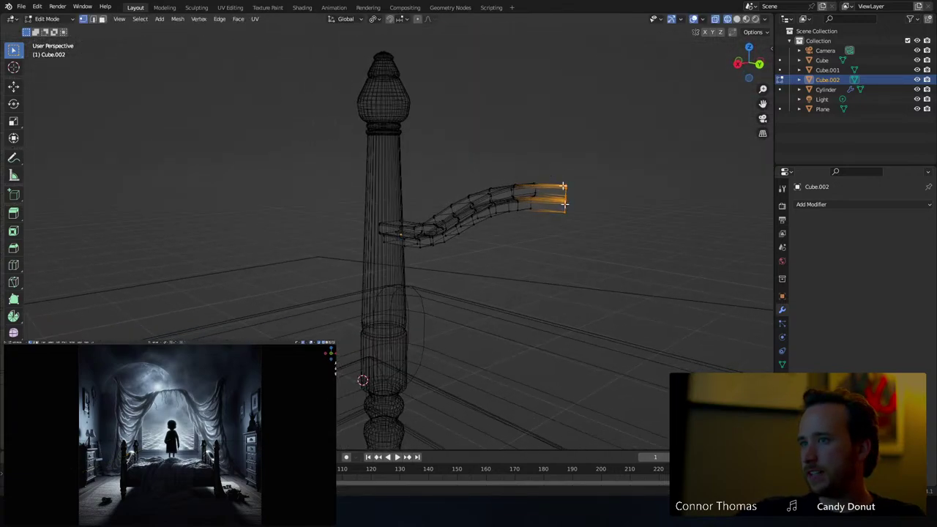
key("shift+z")
mouse_move(645, 198)
middle_mouse_down()
mouse_move(608, 205)
mouse_move(634, 222)
middle_mouse_up()
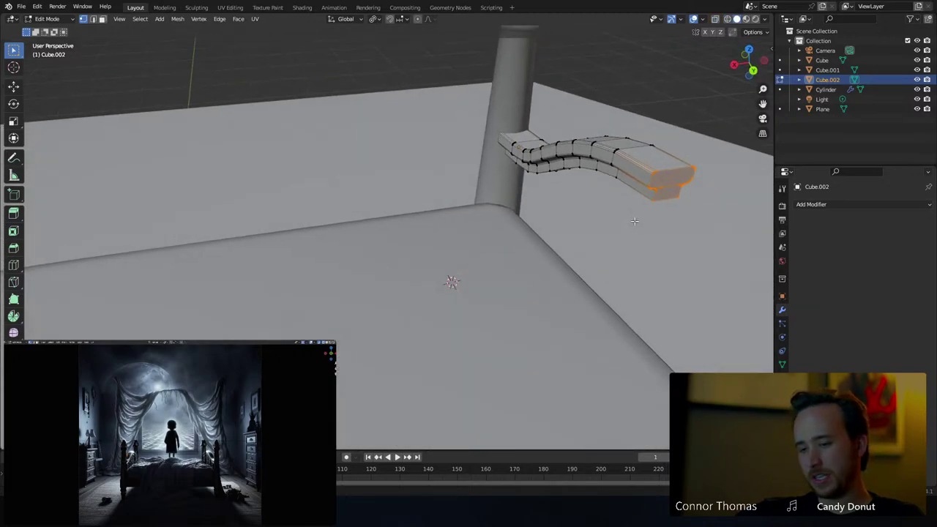
key("s")
key("Escape")
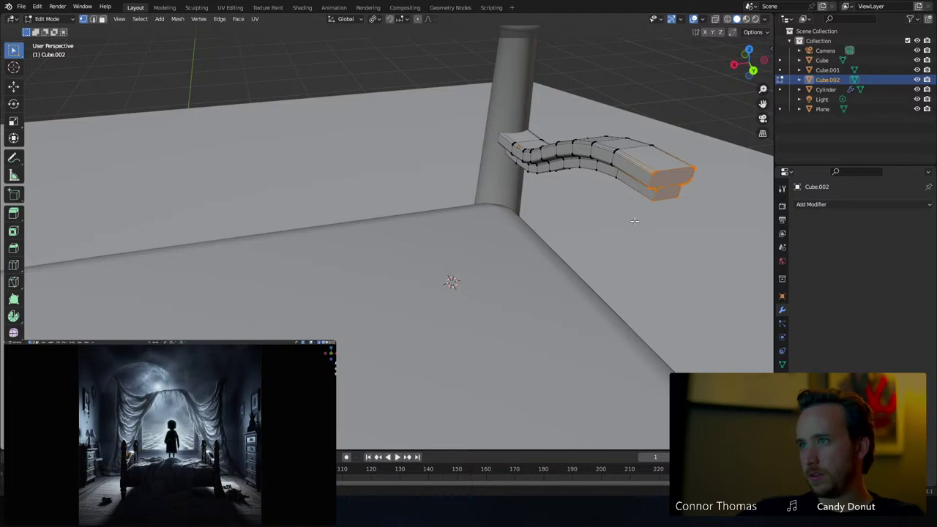
scroll(557, 147, "up", 1)
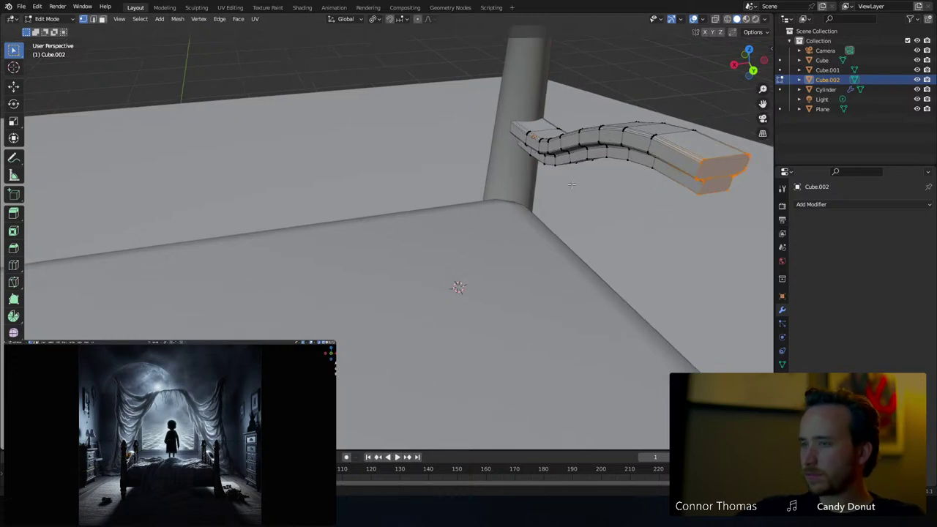
key("KP_1")
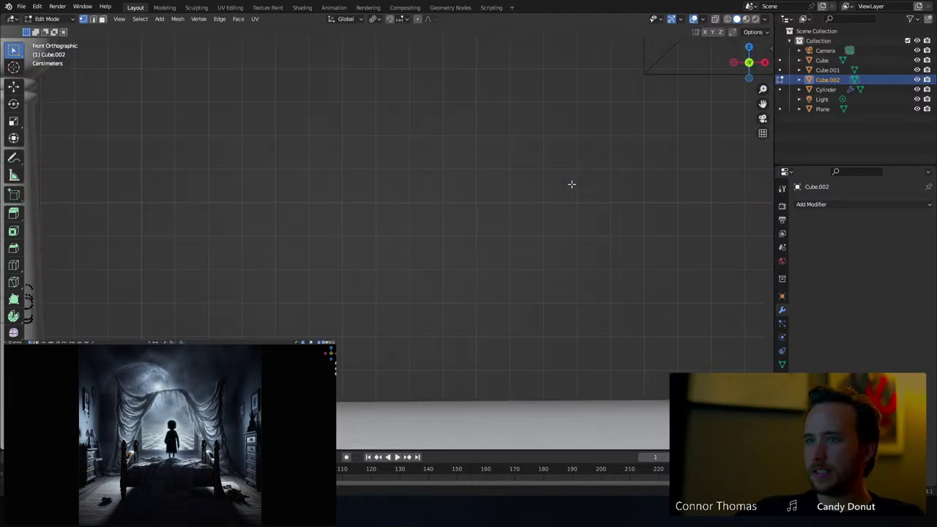
key("KP_3")
scroll(519, 228, "down", 5)
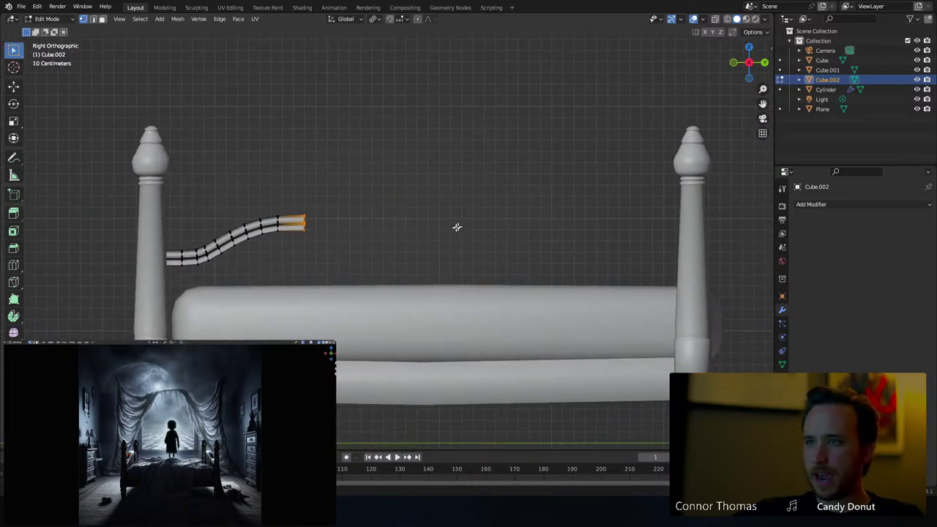
Place the 3D cursor roughly midway between the two bedposts, above the mattress
key("Tab")
middle_click_drag(361, 228, 377, 301)
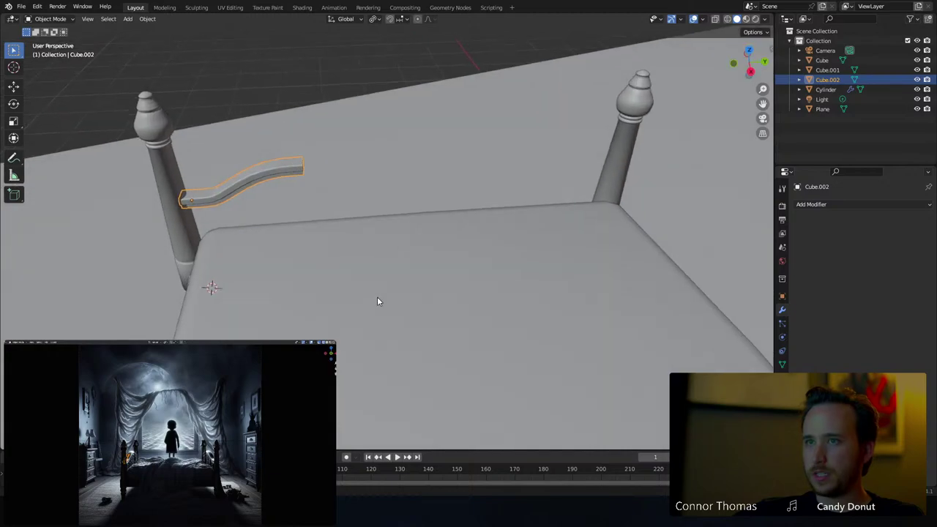
key("KP_3")
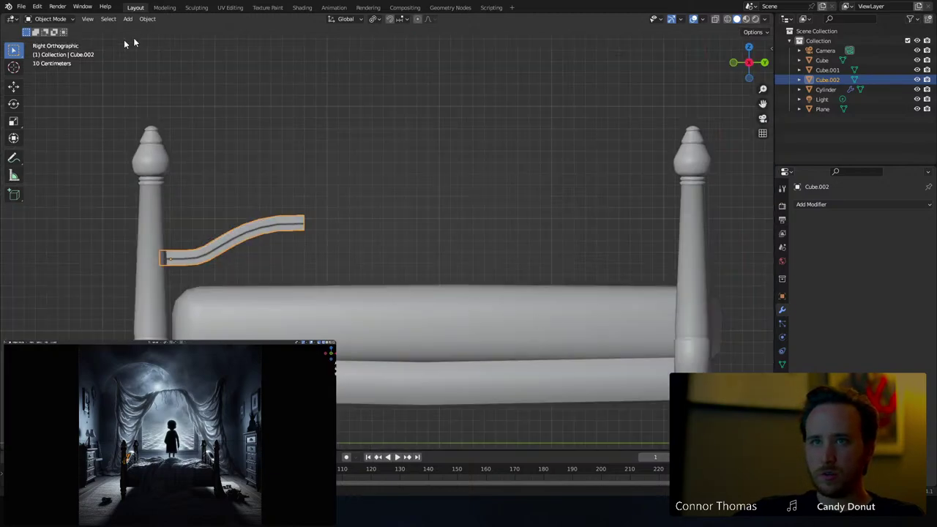
left_click(14, 67)
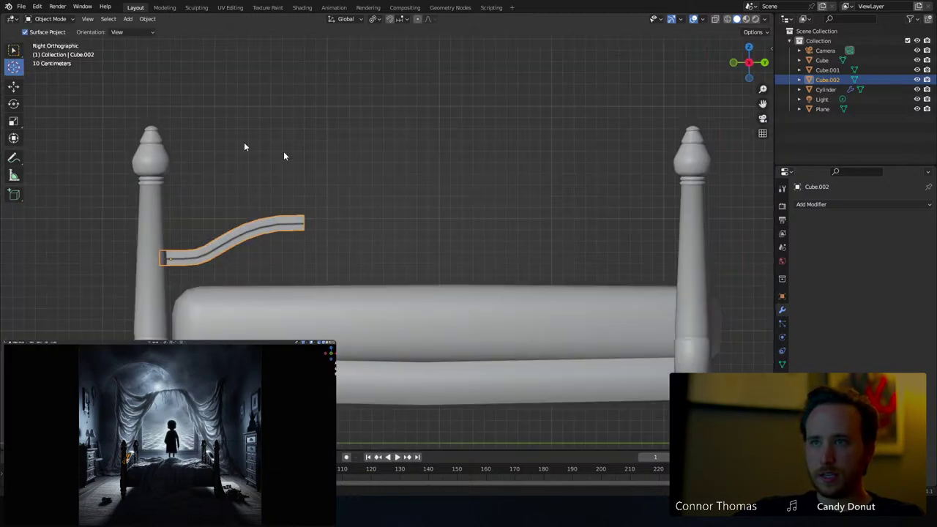
left_click(461, 226)
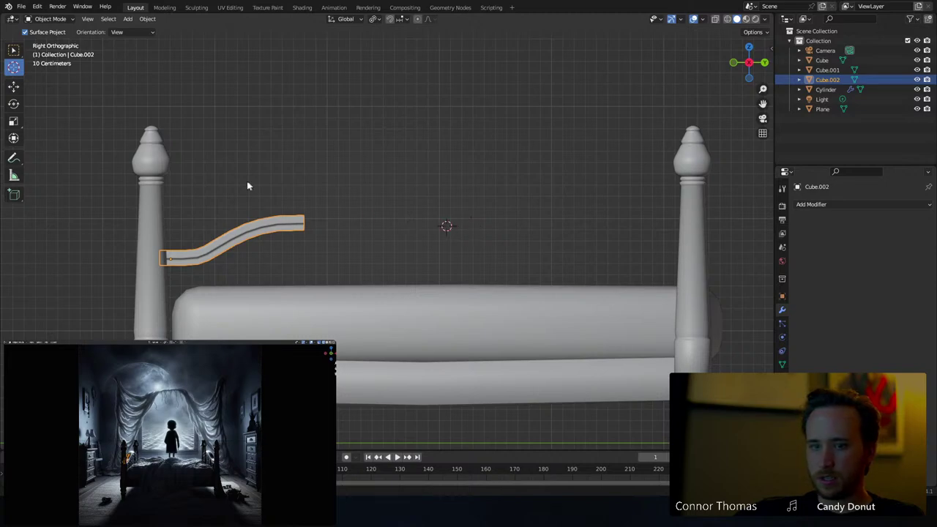
Stretch the rail toward the bed's middle by moving its end about 1 m along Y with smooth proportional editing, radius about 1.46 m
key("Tab")
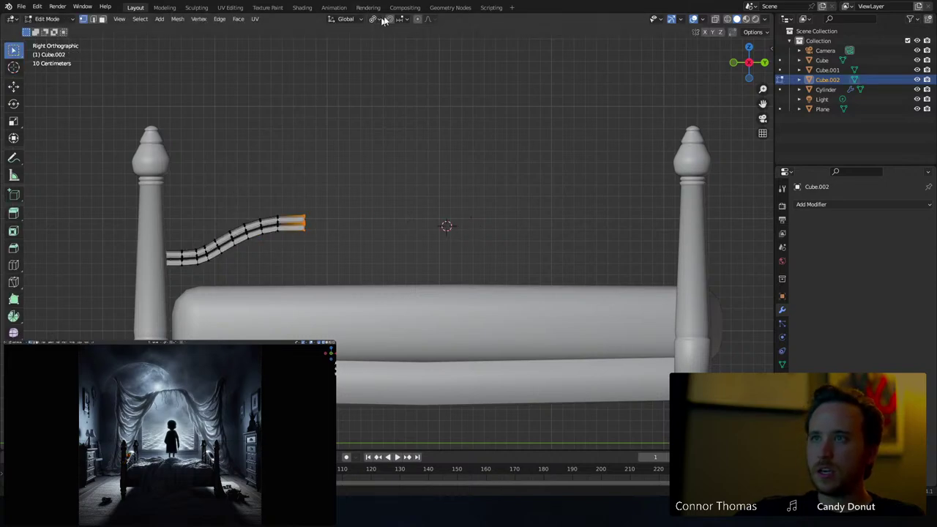
key("g")
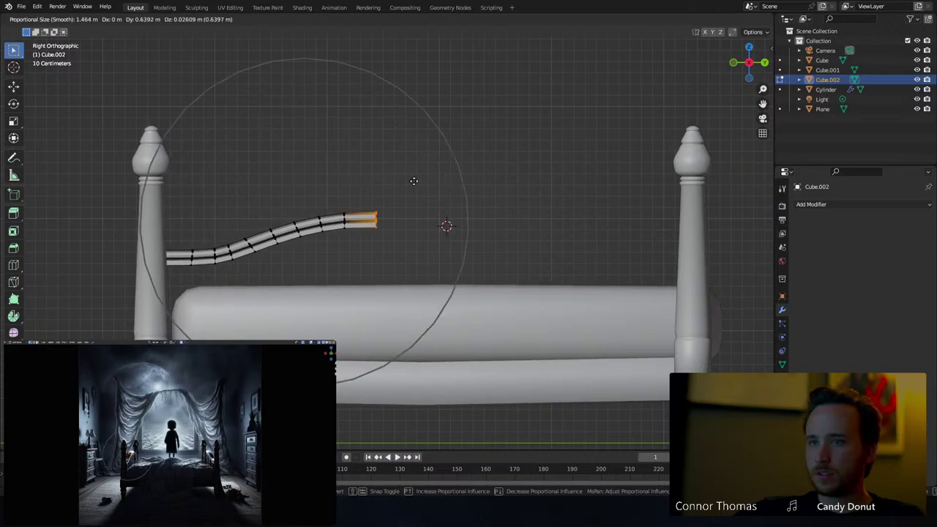
scroll(418, 181, "down", 2)
key("y")
scroll(439, 183, "down", 1)
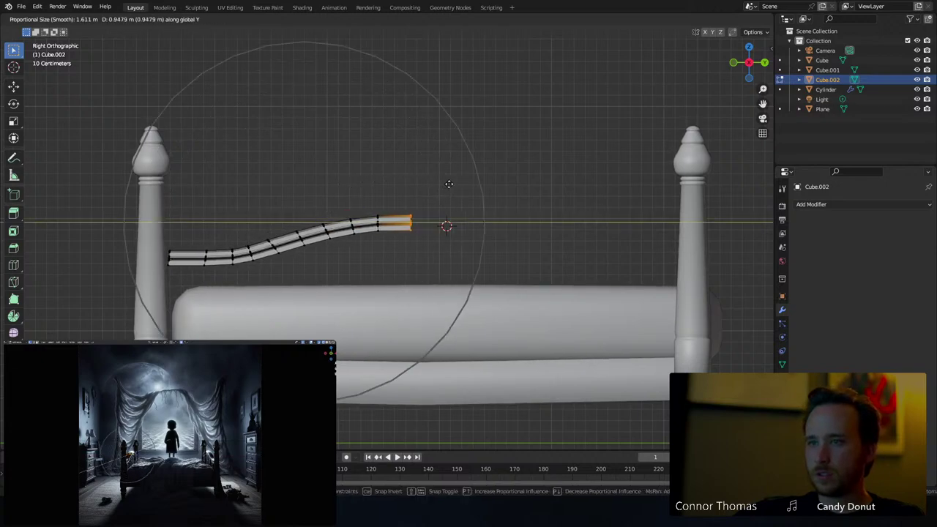
scroll(443, 184, "down", 1)
scroll(447, 186, "up", 2)
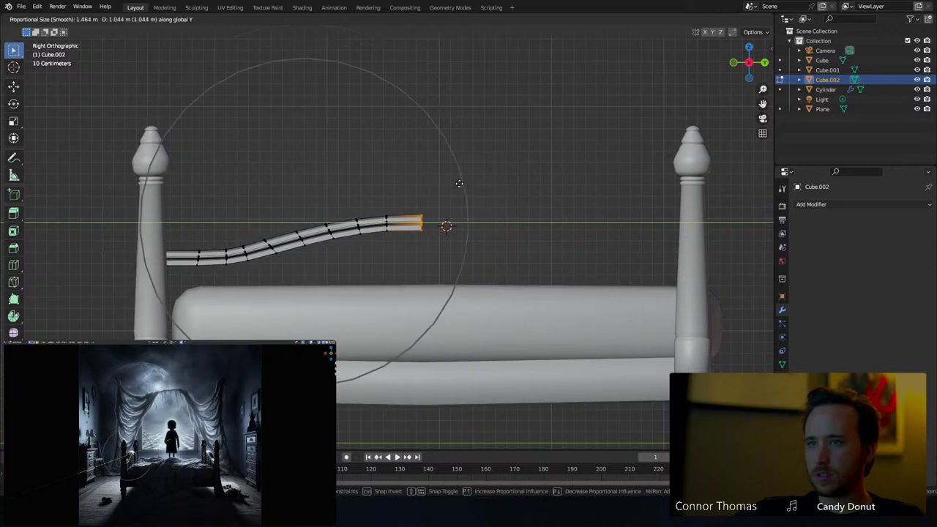
left_click(432, 167)
key("Tab")
middle_click_drag(428, 163, 454, 203)
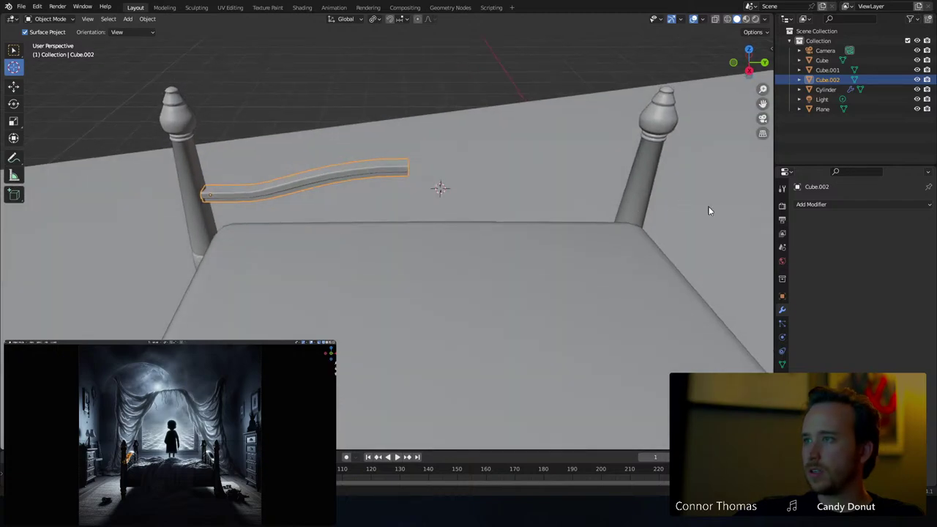
Snap the 3D cursor to the selected vertices of the rail's inner end face
left_click(823, 205)
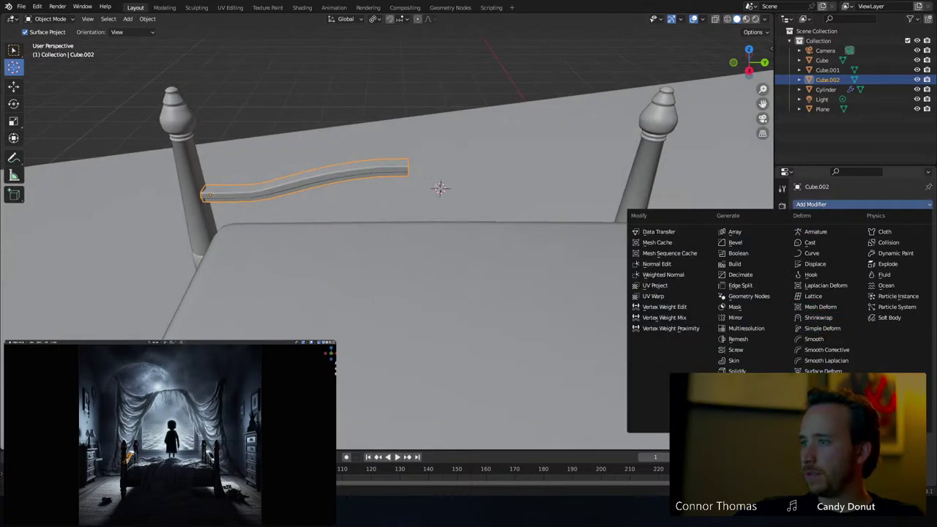
middle_click_drag(456, 235, 512, 216)
key("Tab")
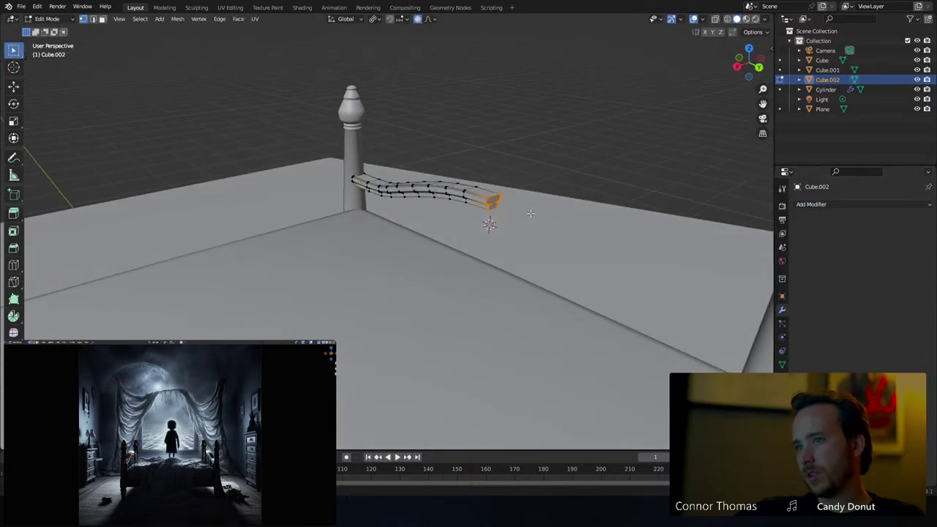
key("shift+s")
left_click(528, 267)
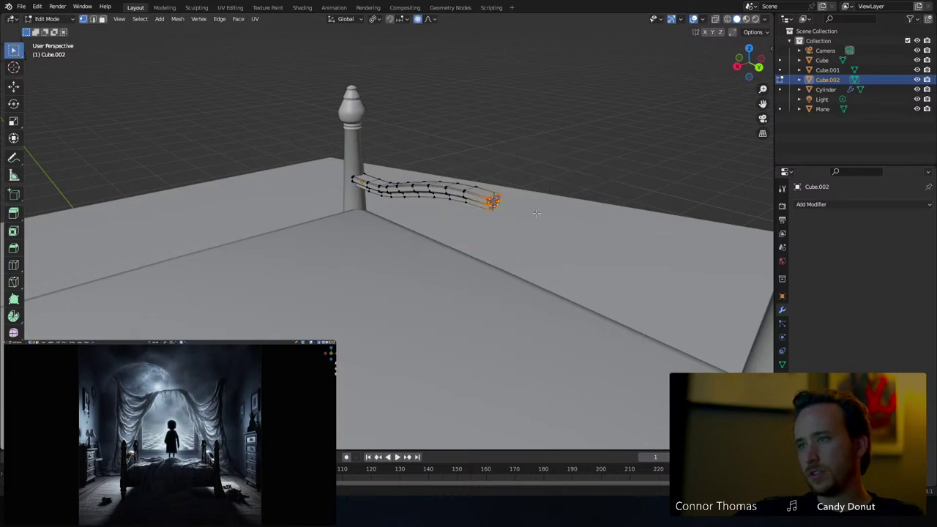
Set the rail object's origin to the 3D cursor at its inner end
key("Tab")
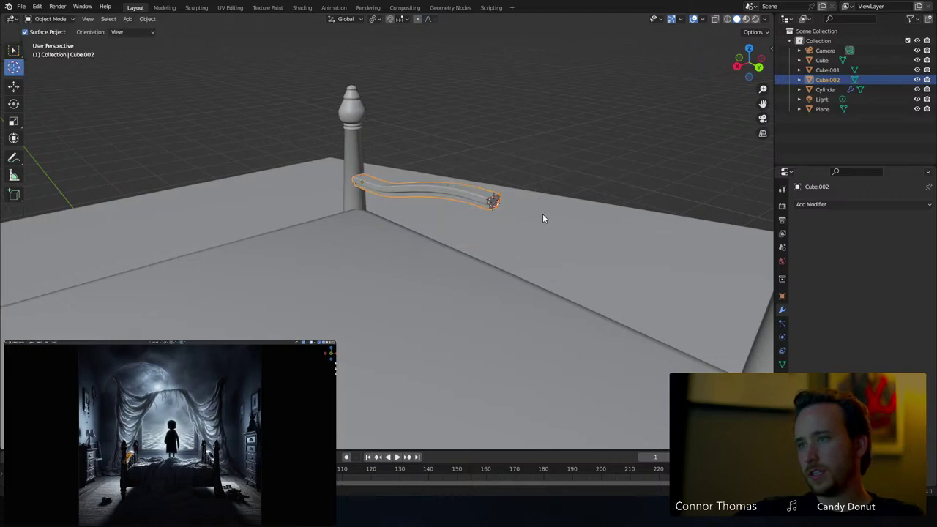
left_click(147, 18)
mouse_move(174, 39)
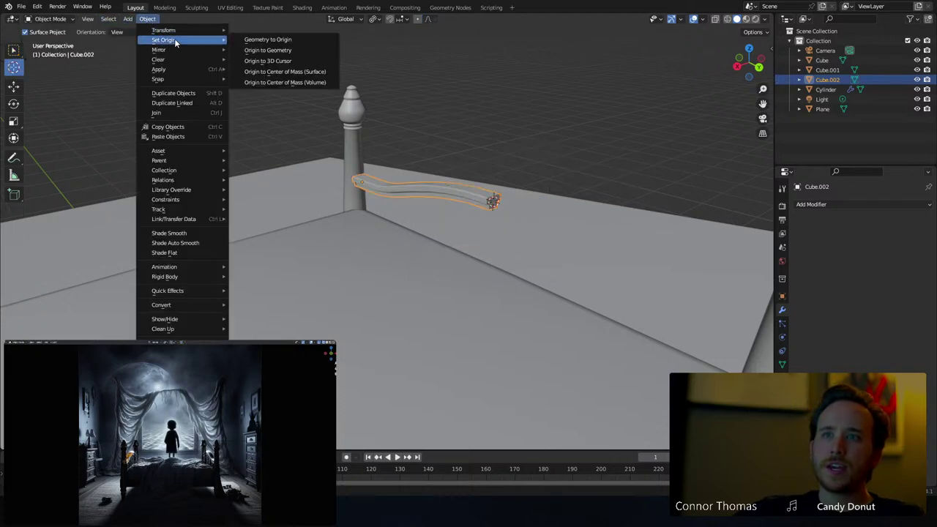
left_click(280, 62)
Add a Mirror modifier to the rail and mirror it across the Y axis instead of X
left_click(872, 208)
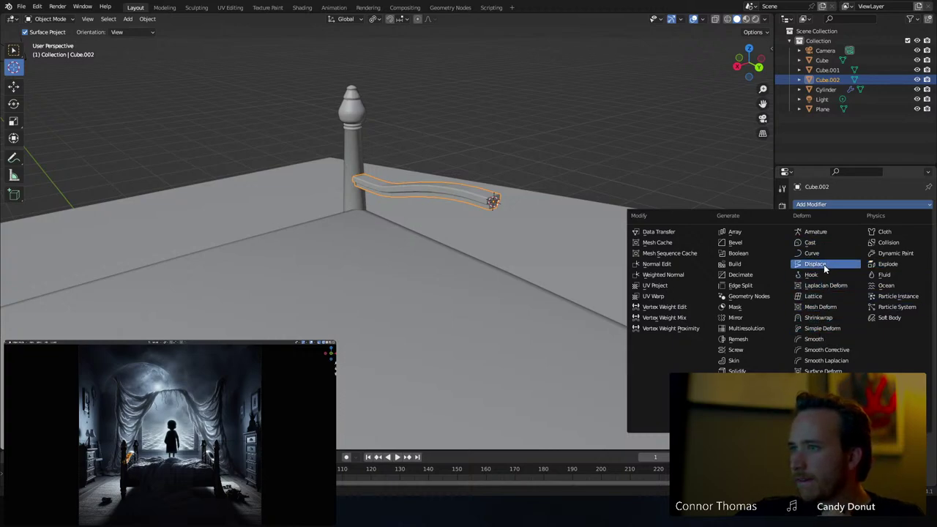
left_click(738, 318)
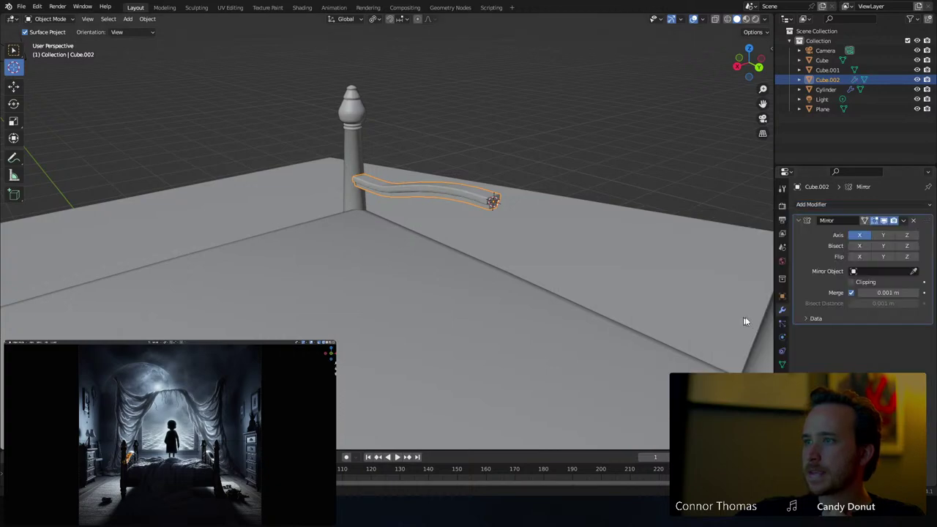
left_click(876, 235)
middle_click_drag(556, 203, 625, 180)
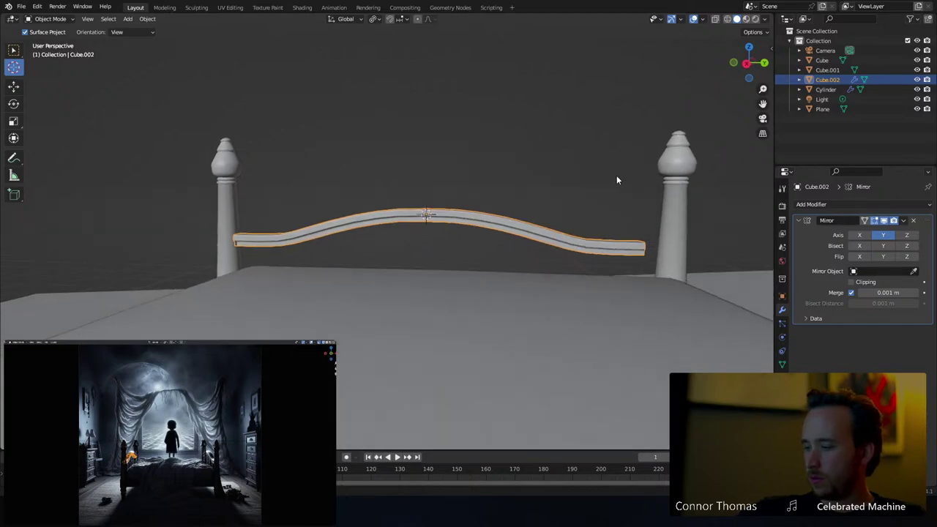
Move the rail's inner end face about 0.09 m along Y with smooth proportional editing, radius about 1.46 m
key("KP_3")
scroll(543, 198, "up", 2)
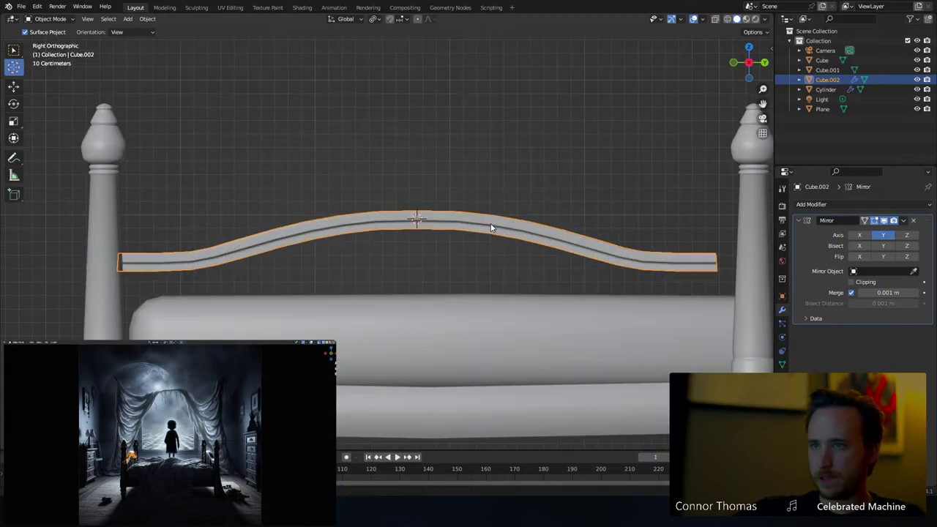
key("Tab")
key("g")
key("y")
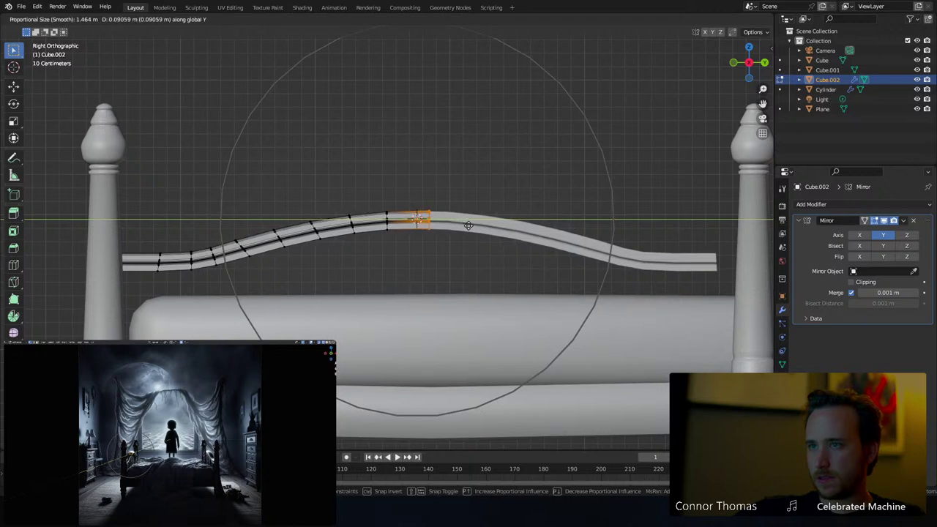
left_click(469, 226)
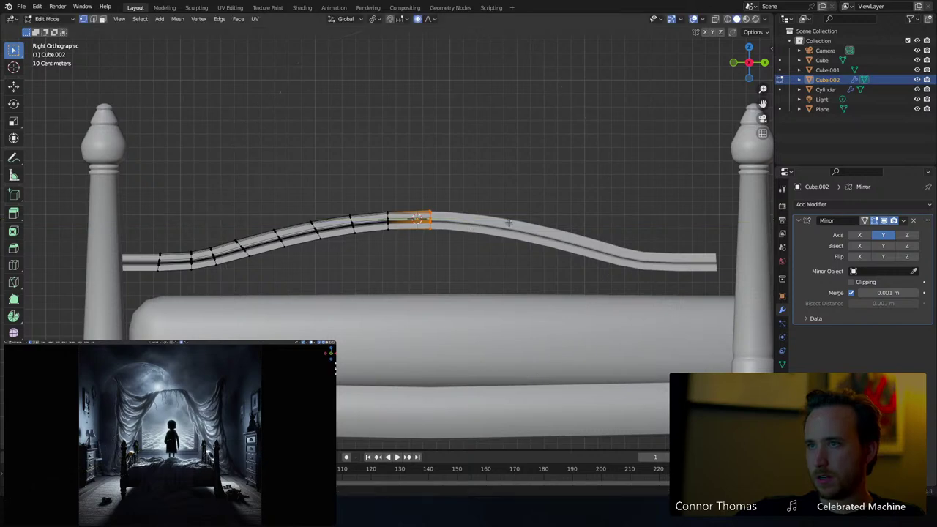
Snap the 3D cursor to the rail's shifted inner end face and set the rail object's origin to the cursor
key("shift+s")
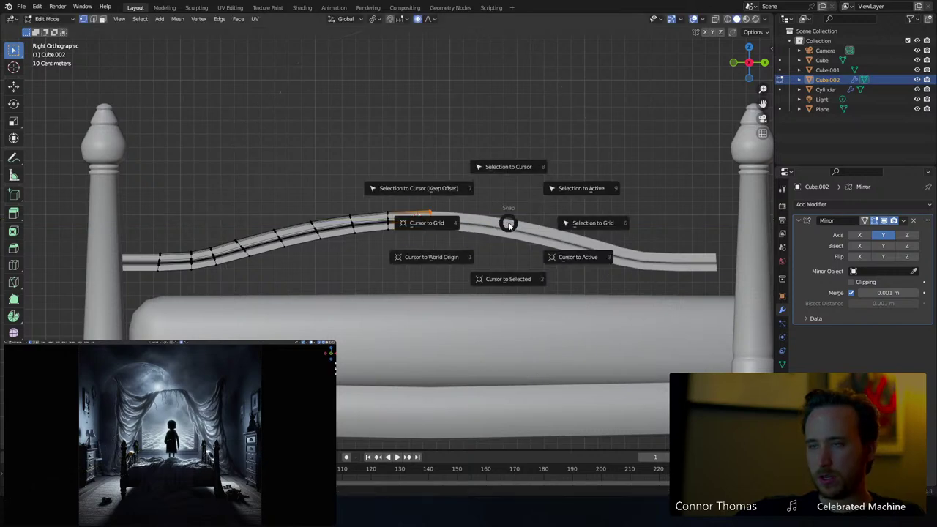
left_click(511, 276)
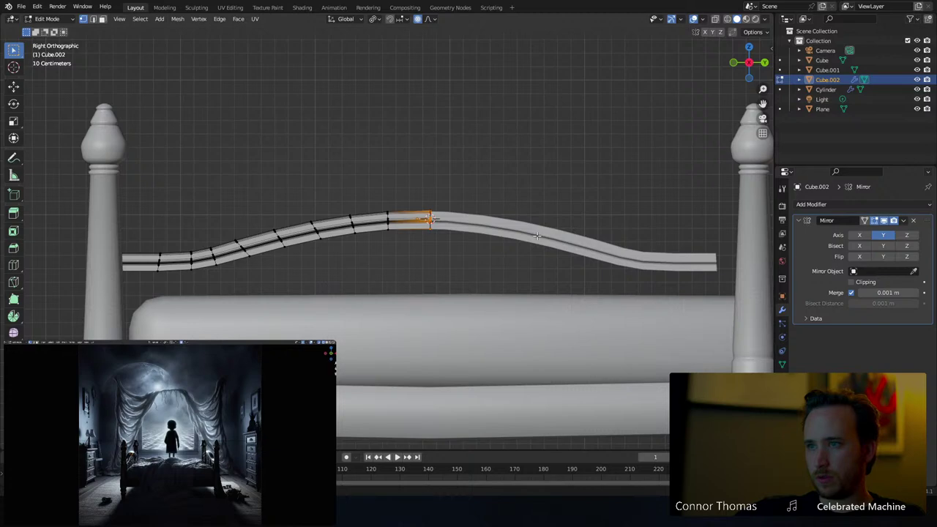
key("Tab")
key("Tab")
key("Tab")
left_click(147, 18)
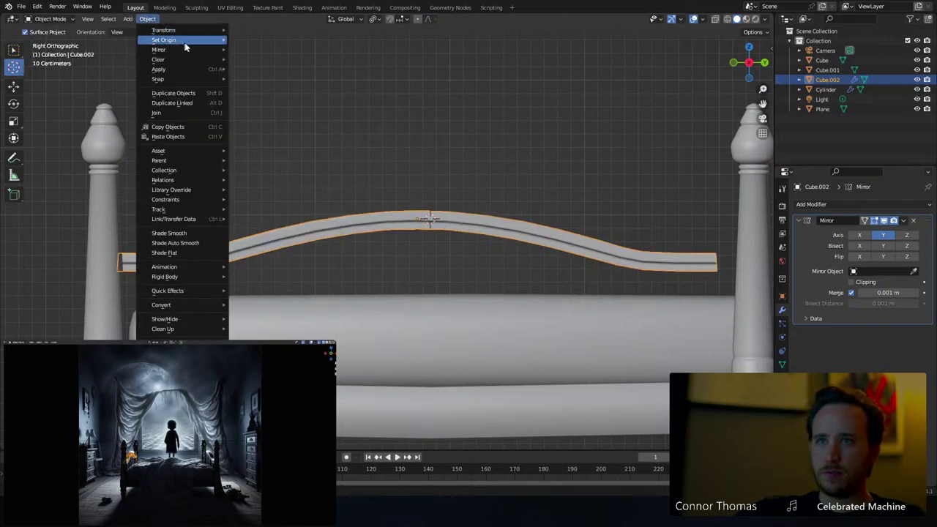
mouse_move(192, 39)
left_click(267, 61)
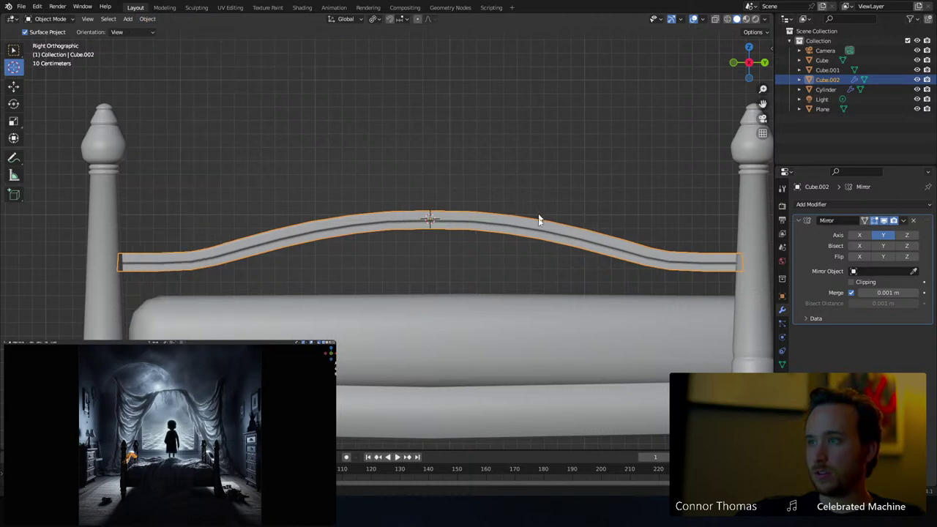
Clear the selection and examine in perspective how the mirrored rail meets the bedposts
key("a")
left_click(471, 257)
middle_click_drag(376, 183, 596, 213)
right_click(292, 112)
left_click(293, 114)
key("a")
key("alt+a")
scroll(387, 206, "down", 2)
Add a Subdivision modifier with viewport level 1 to the rail after its Mirror modifier, and switch to the Select Box tool
left_click(798, 221)
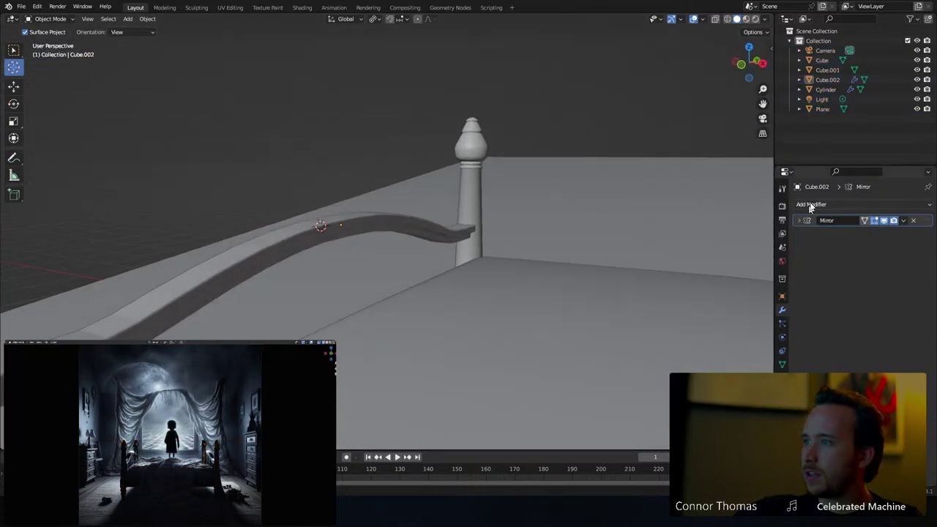
left_click(811, 204)
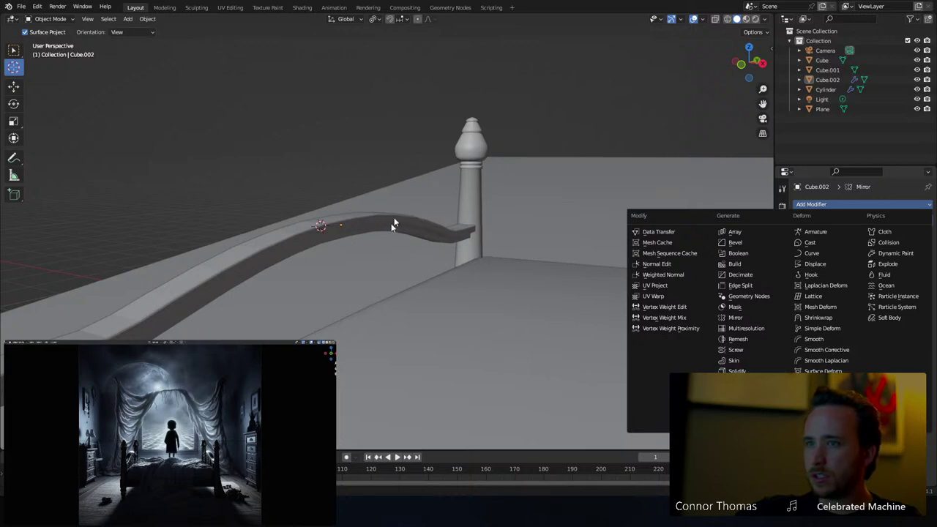
key("ctrl+1")
middle_click_drag(470, 266, 278, 338)
right_click(349, 230)
left_click(350, 230)
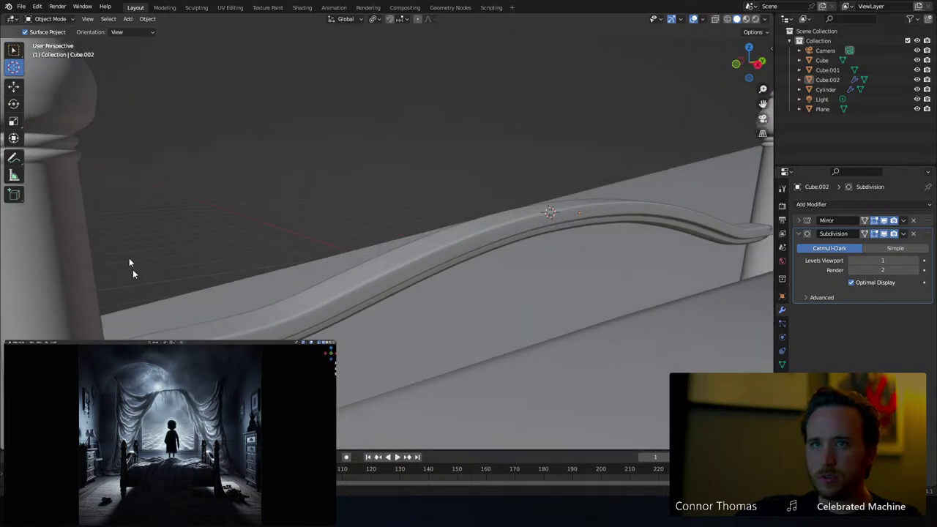
left_click(13, 51)
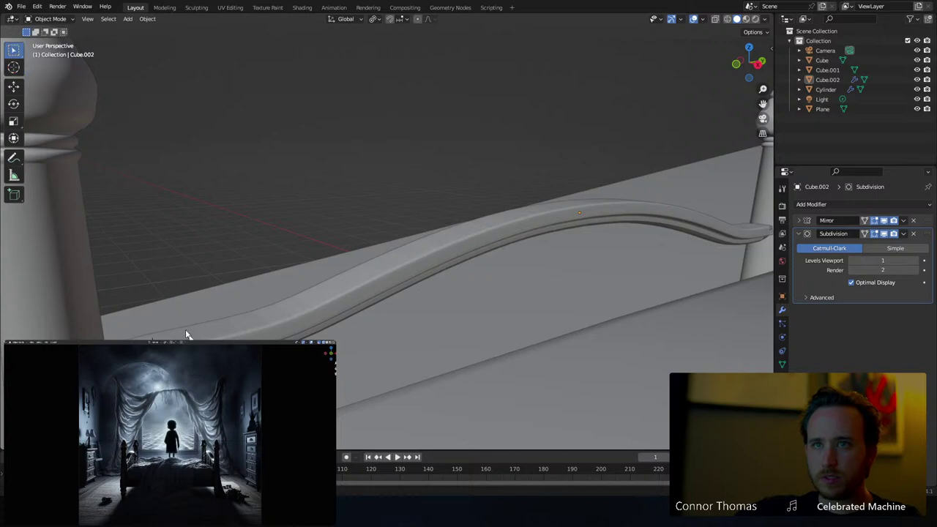
Add an edge loop to the curved bed rail and slide it to the end at the bedpost
left_click(188, 330)
right_click(180, 312)
left_click(180, 311)
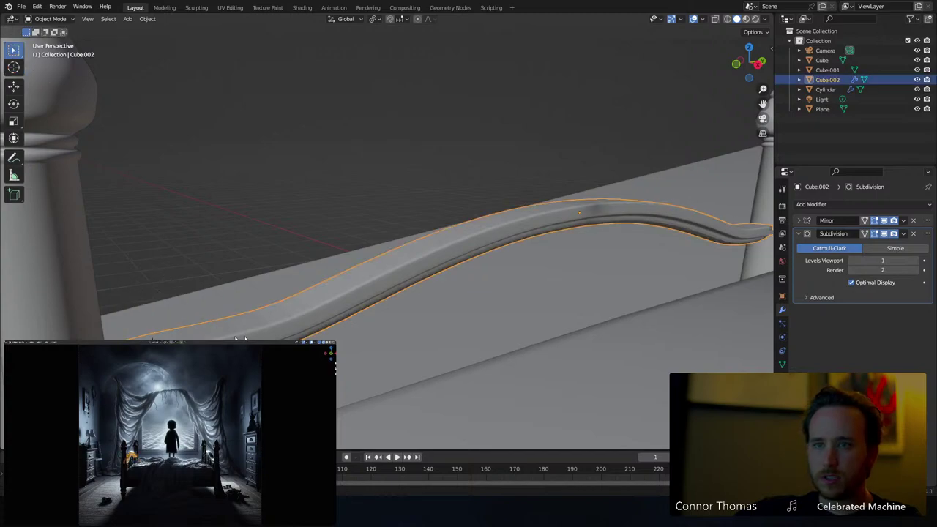
middle_click_drag(180, 311, 183, 291)
key("Tab")
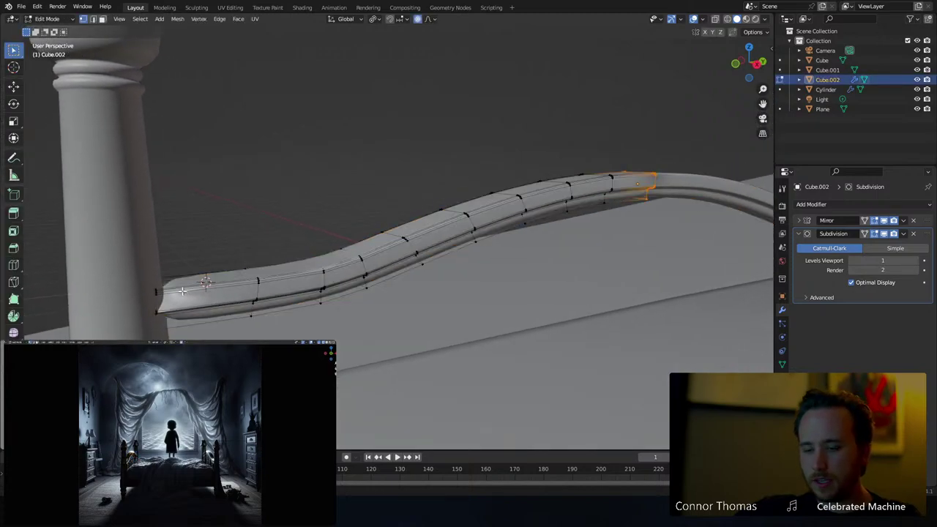
key("ctrl+r")
left_click(183, 292)
left_click(77, 284)
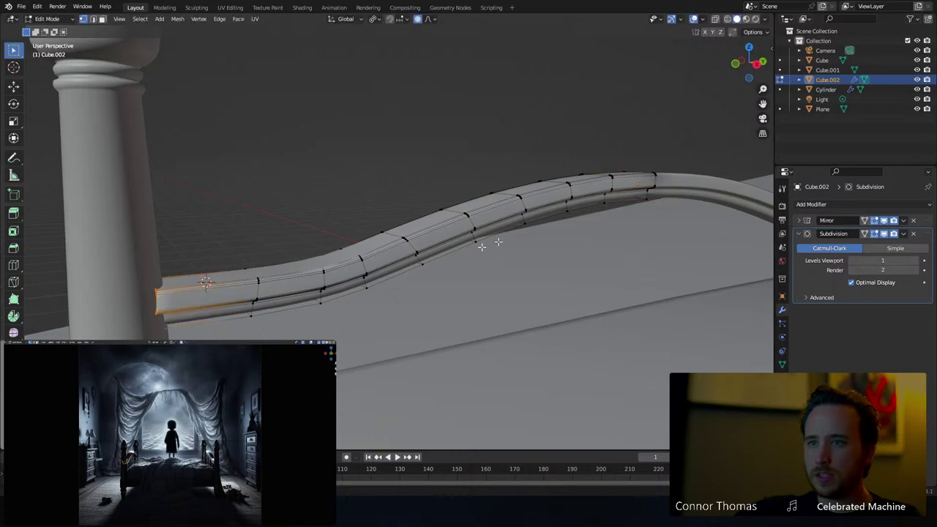
Adjust the vertex selection at the rail's end and move it along Y into the bedpost with proportional editing
middle_click_drag(580, 235, 286, 248)
key("shift+z")
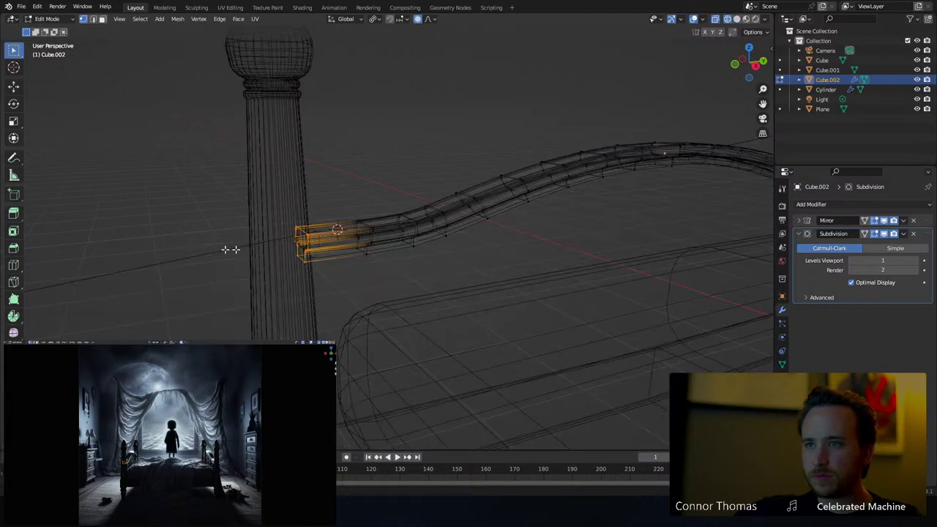
key("c")
mouse_move(296, 232)
left_mouse_down()
mouse_move(303, 259)
mouse_move(298, 224)
left_mouse_up()
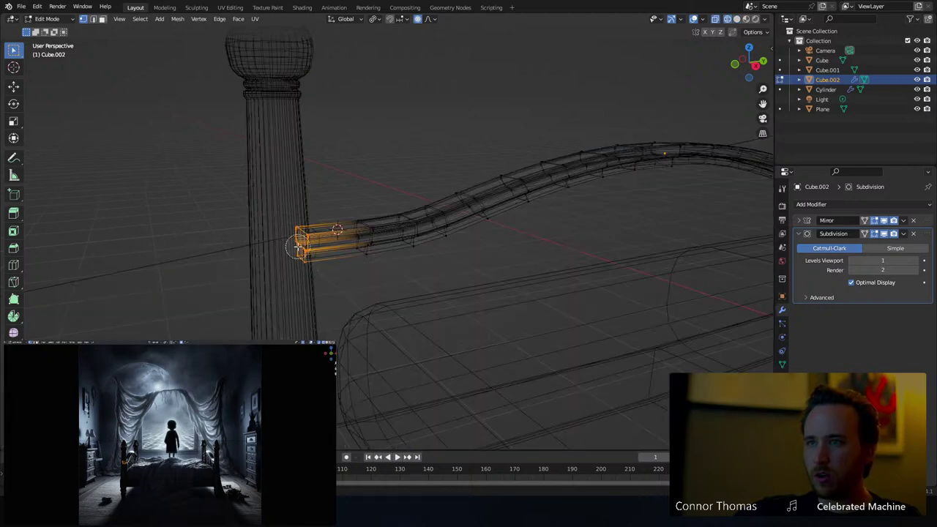
key("shift+z")
key("g")
key("y")
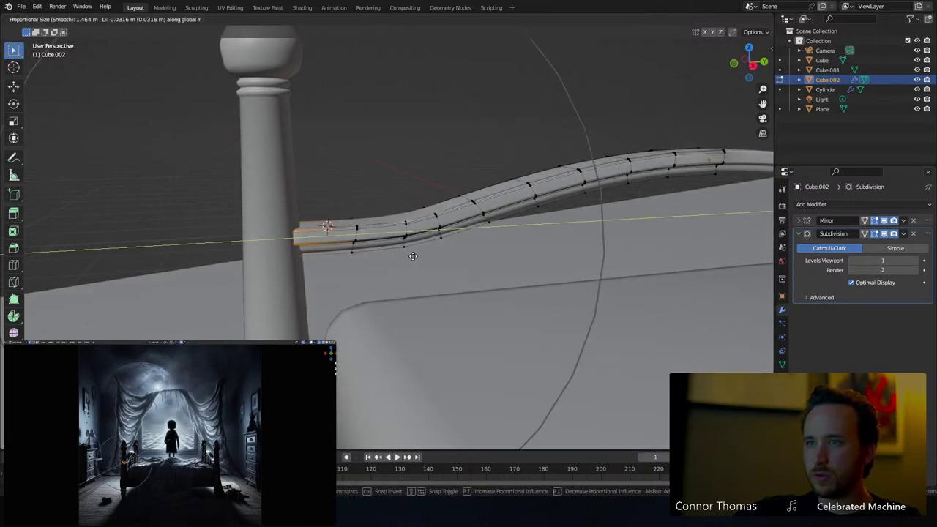
left_click(416, 257)
key("Tab")
scroll(419, 256, "down", 5)
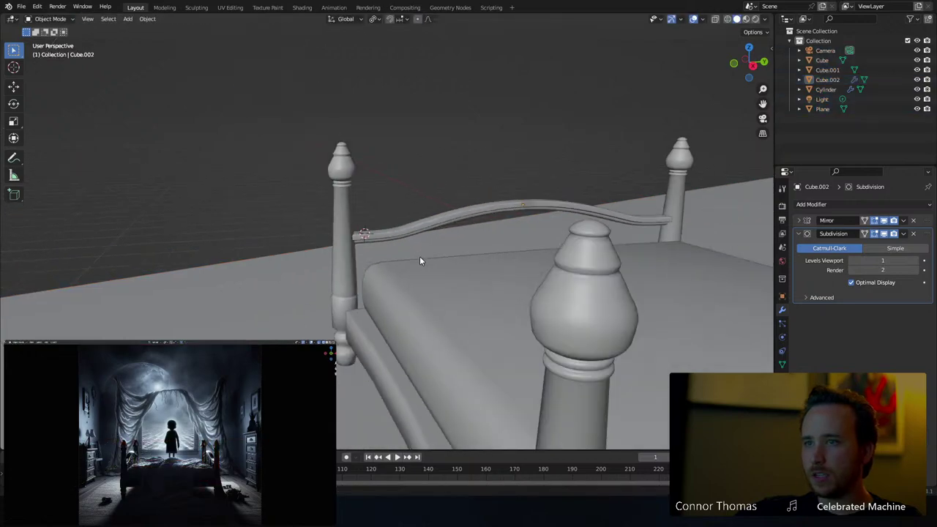
Add an Array modifier to the curved rail with a relative offset X factor of 24.3, placing a copy at the opposite bed end
middle_click_drag(503, 243, 589, 228)
left_click(800, 234)
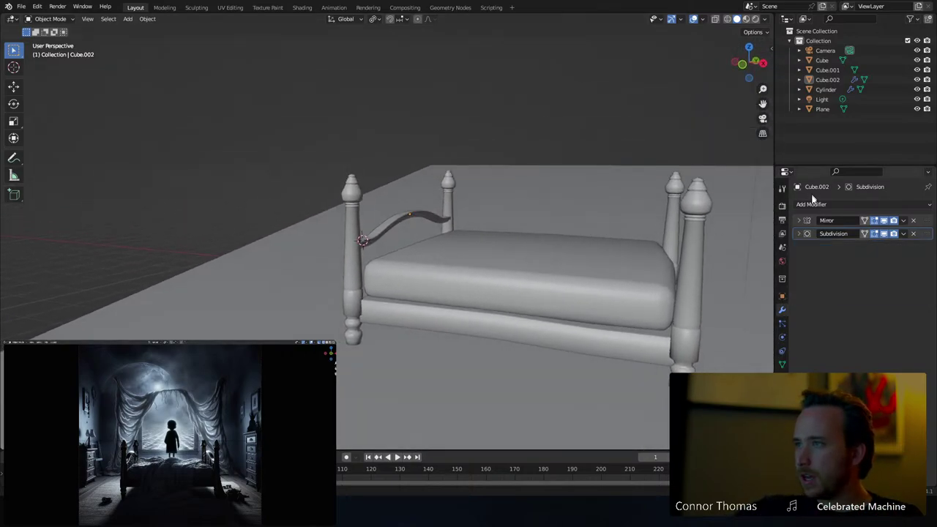
left_click(812, 204)
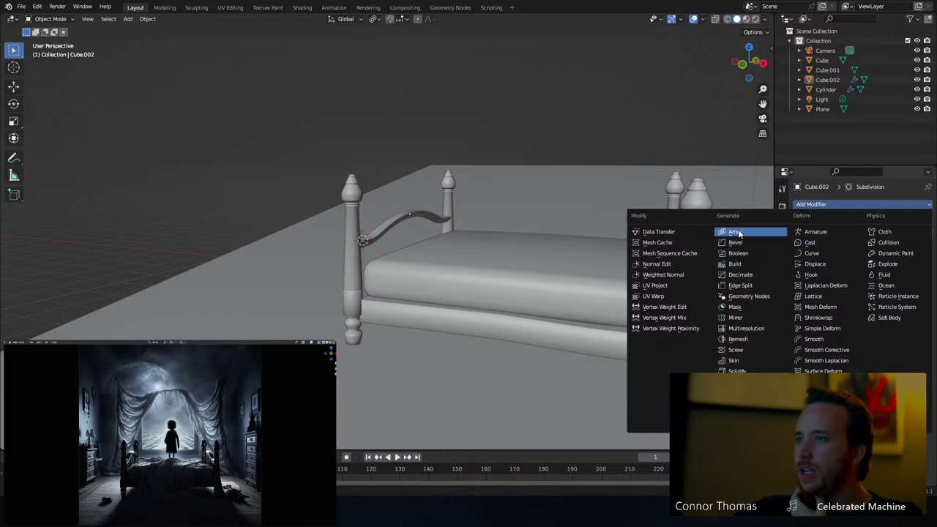
left_click(736, 231)
left_click_drag(883, 303, 933, 302)
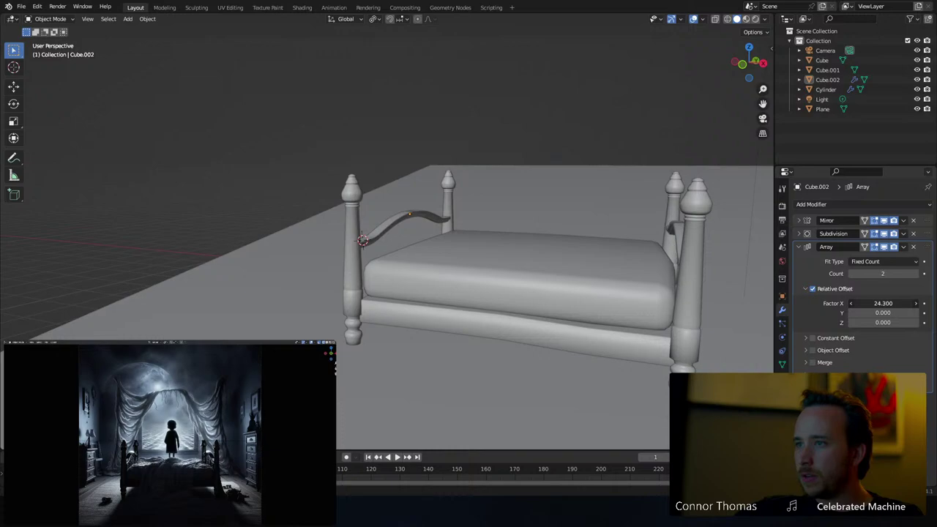
Raise the arrayed rail copy by setting the Array's relative offset Z factor to 0.9
middle_click_drag(602, 245, 693, 248)
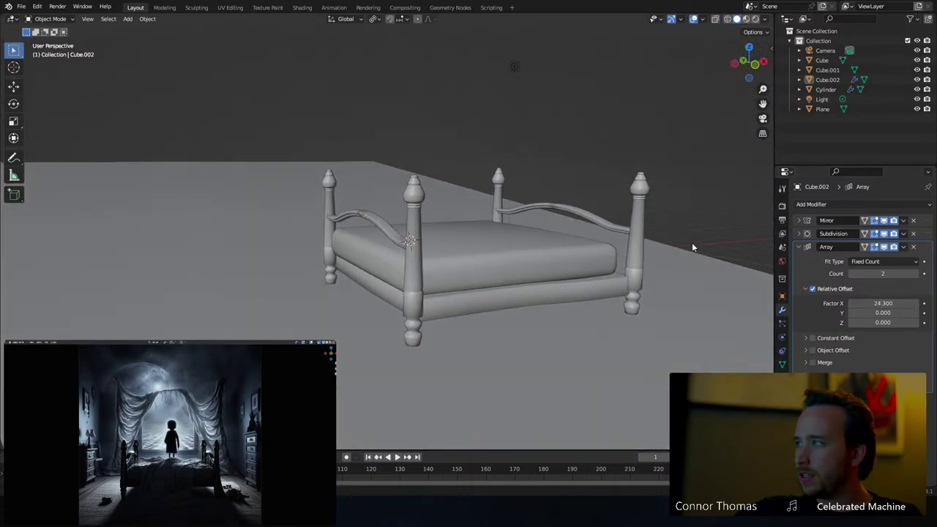
middle_click_drag(621, 246, 716, 284)
scroll(581, 245, "up", 4)
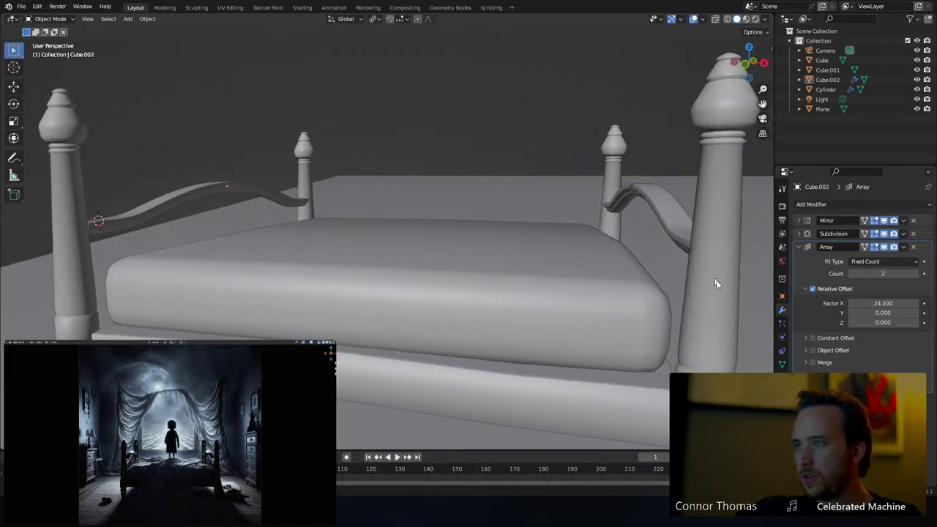
mouse_move(883, 322)
left_mouse_down()
mouse_move(910, 323)
mouse_move(900, 323)
left_mouse_up()
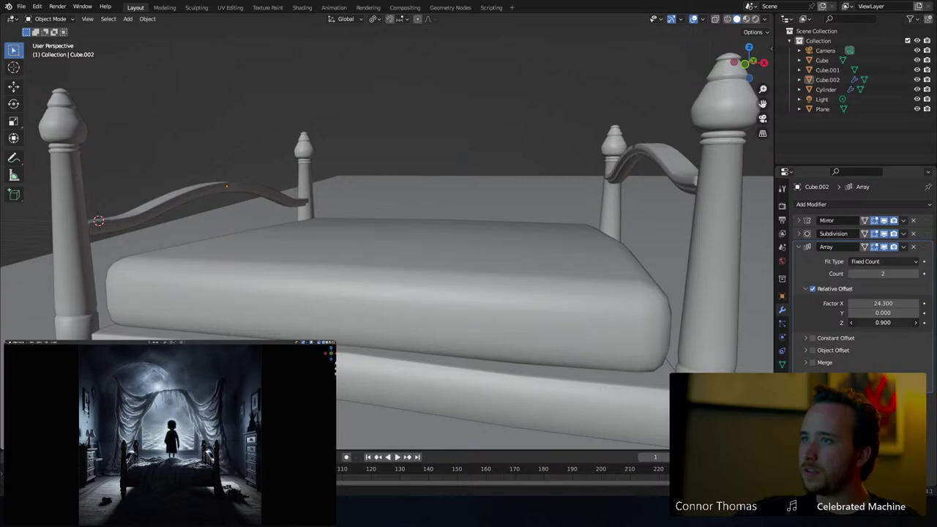
middle_click_drag(612, 282, 630, 267)
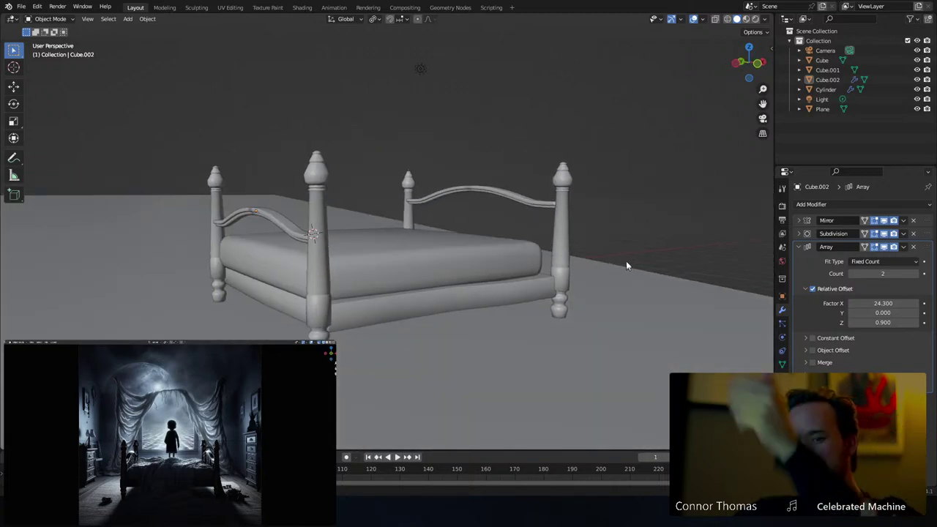
Select the mattress and place the 3D cursor on its long side near the end with the higher rail
middle_click_drag(513, 230, 427, 259)
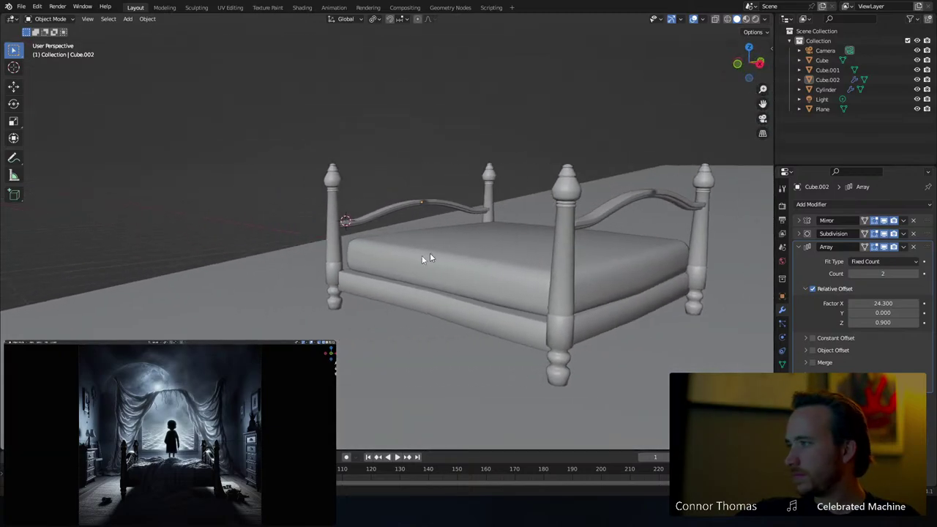
scroll(366, 252, "up", 4)
middle_click_drag(312, 249, 492, 236)
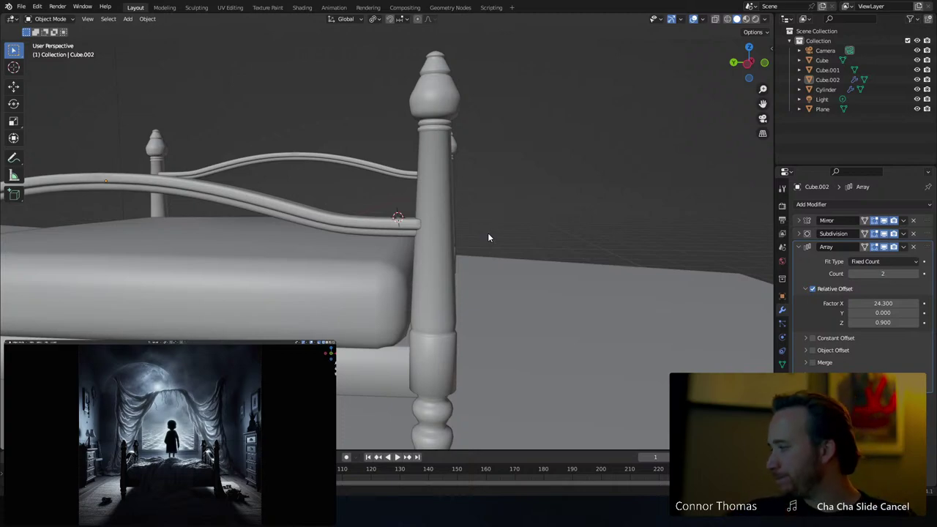
middle_click_drag(489, 237, 454, 220)
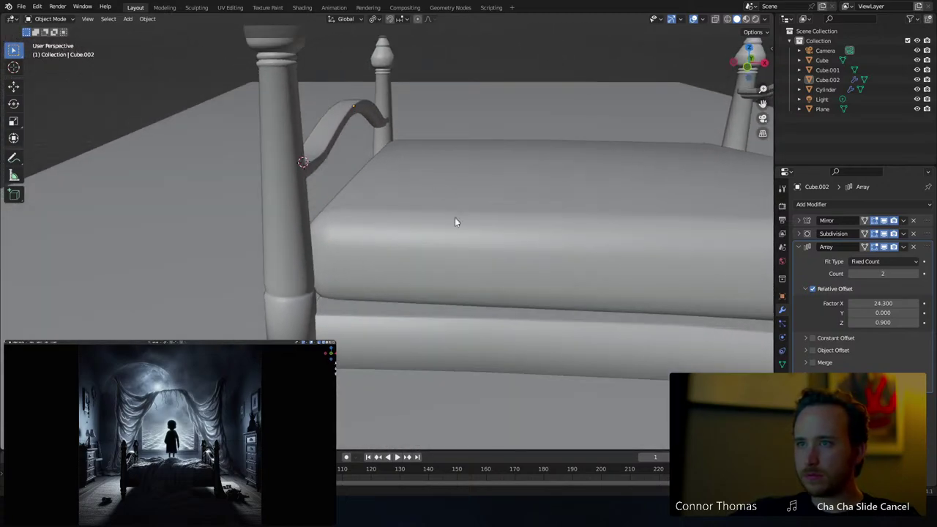
left_click(466, 221)
middle_click_drag(611, 221, 462, 189)
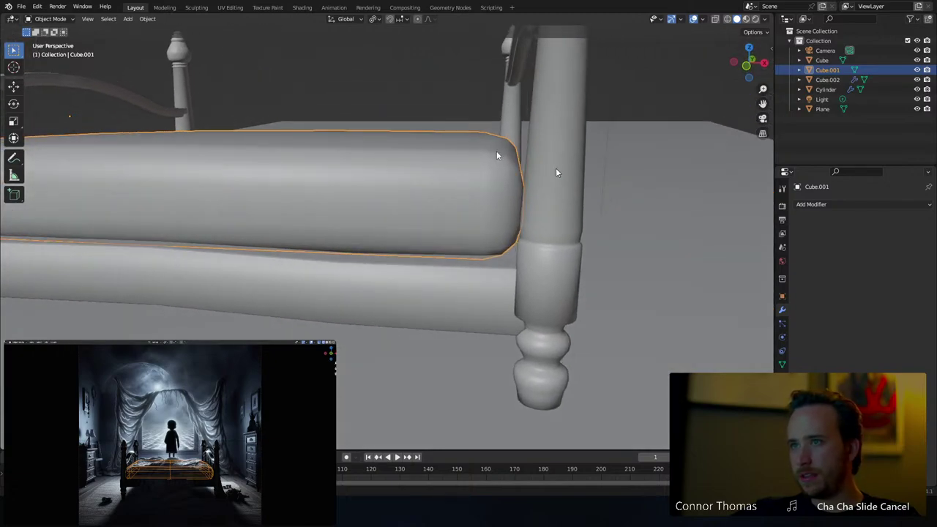
middle_click_drag(457, 142, 425, 144)
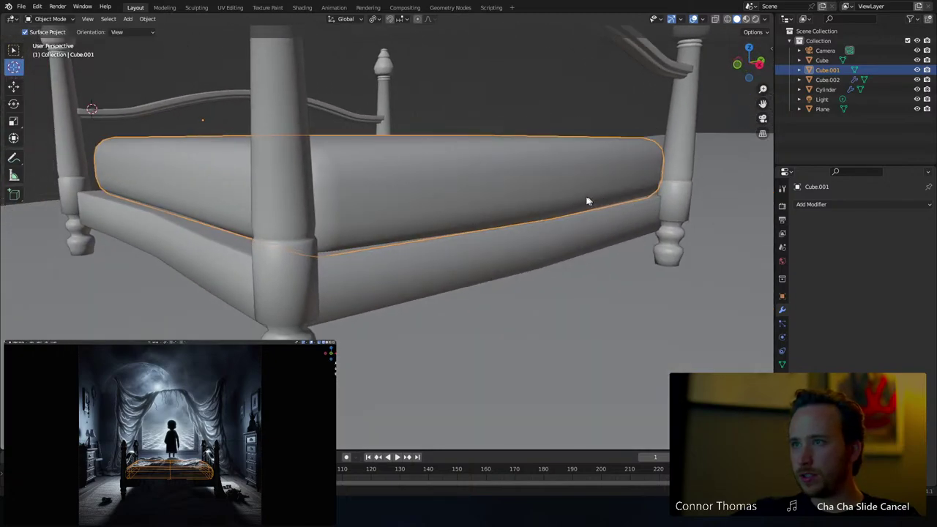
middle_click_drag(554, 189, 40, 65)
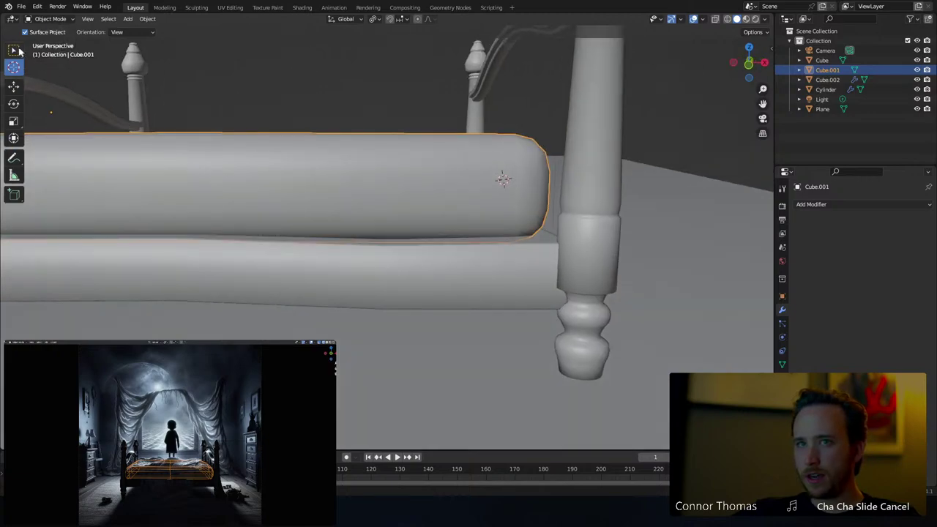
middle_click_drag(108, 162, 246, 202)
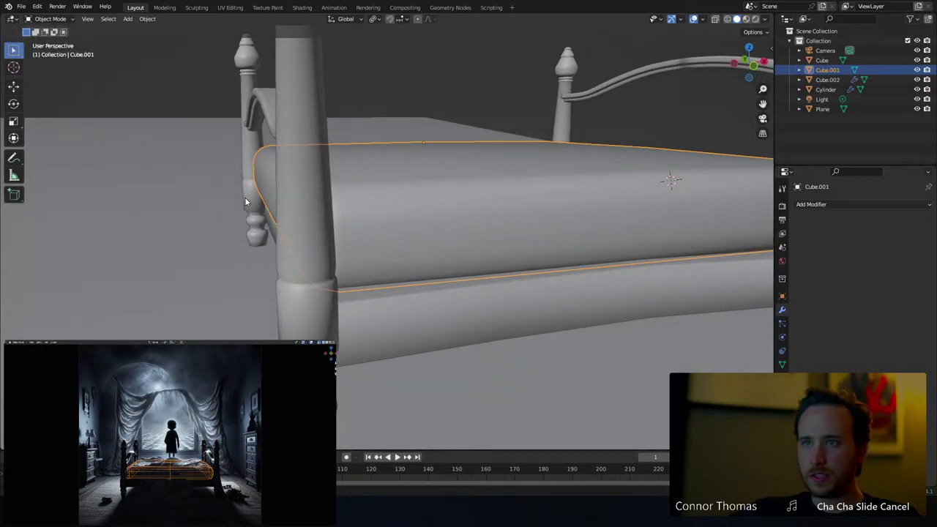
Set the transform pivot point to 3D Cursor, scale the mattress slightly shorter along X, and deselect it
left_click(377, 19)
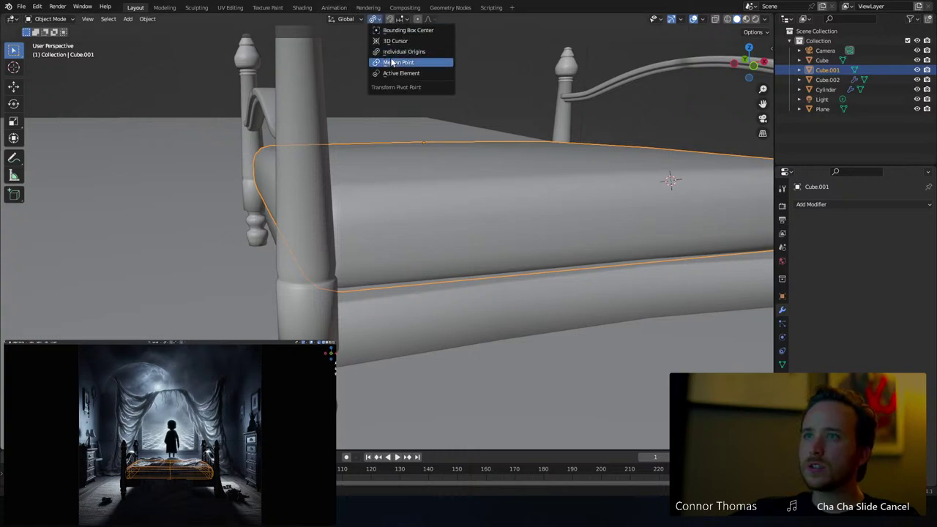
left_click(395, 40)
middle_click_drag(486, 163, 509, 186)
key("s")
key("y")
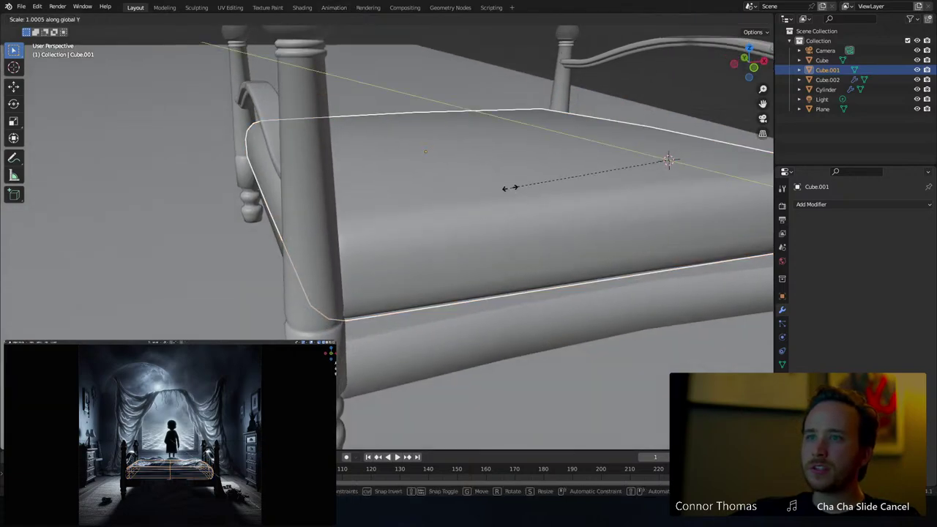
key("x")
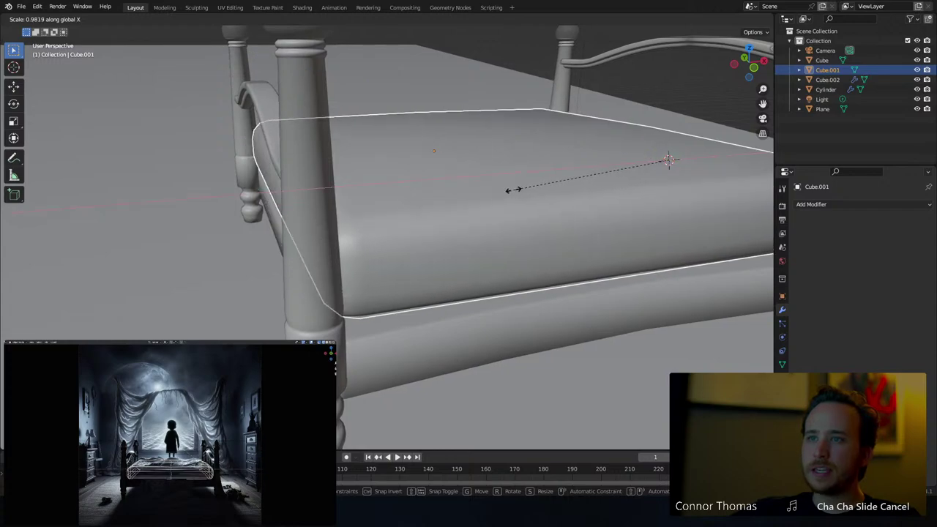
left_click(519, 193)
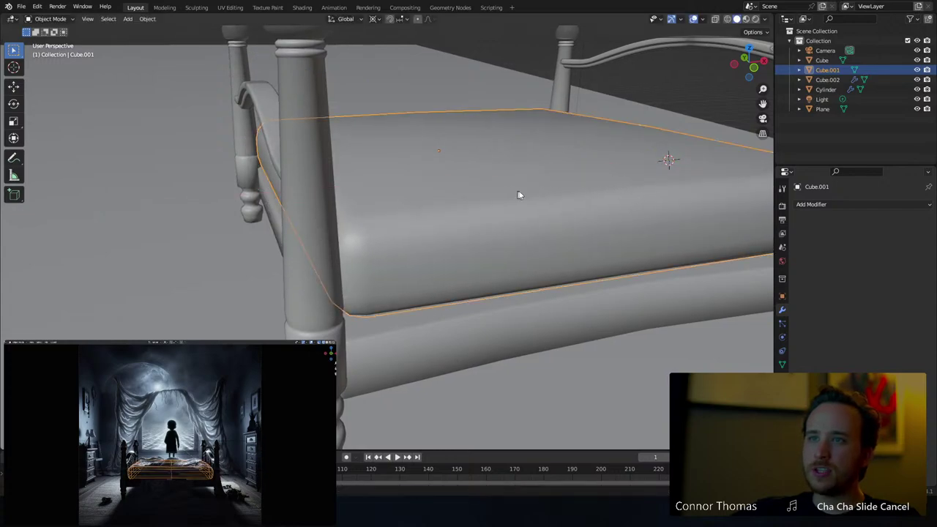
mouse_move(518, 193)
middle_mouse_down()
mouse_move(480, 174)
mouse_move(496, 174)
mouse_move(480, 184)
mouse_move(543, 172)
mouse_move(578, 183)
mouse_move(529, 175)
mouse_move(489, 190)
mouse_move(520, 185)
middle_mouse_up()
key("alt+a")
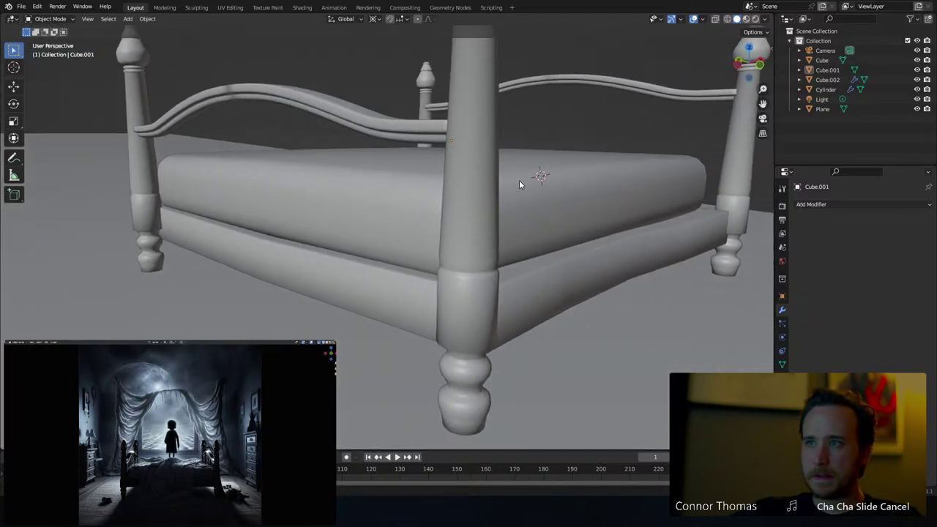
Place the 3D cursor on the lower bed frame board at the low-rail end and add a cylinder there
left_click(13, 68)
middle_click_drag(308, 186, 368, 210)
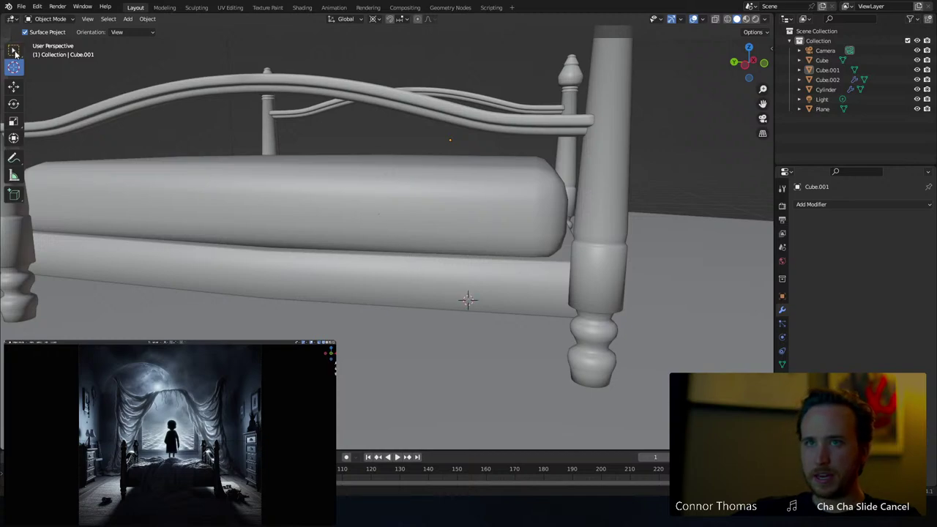
key("shift+a")
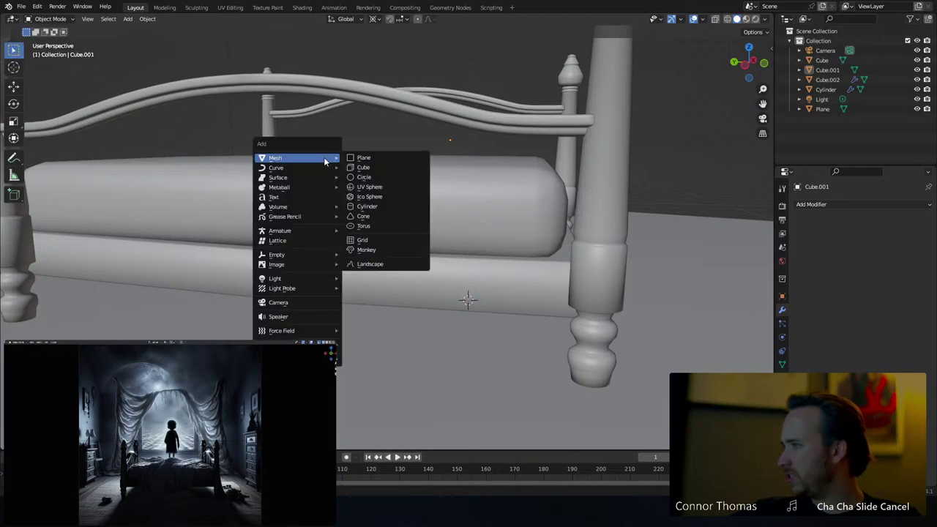
left_click(389, 209)
Scale the cylinder down to a small peg and move it along Y toward the nearby bedpost
key("s")
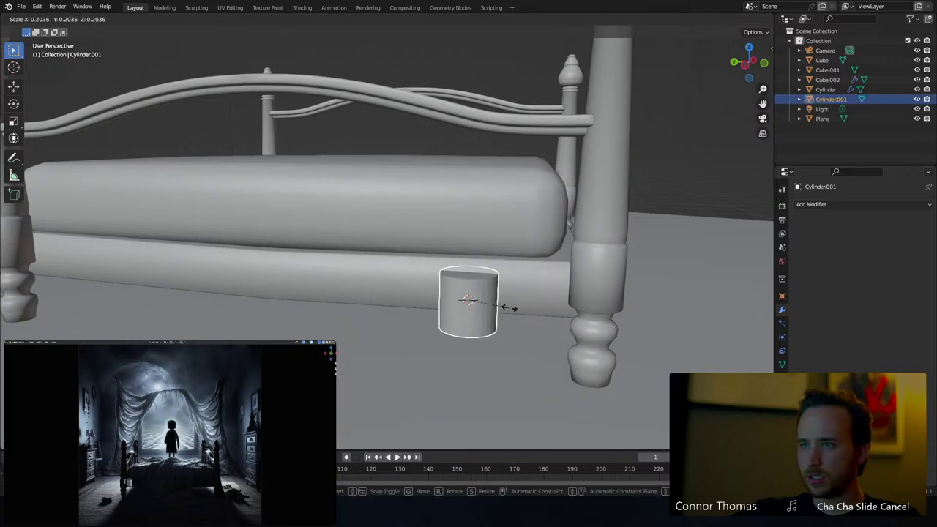
left_click(474, 309)
key("g")
key("y")
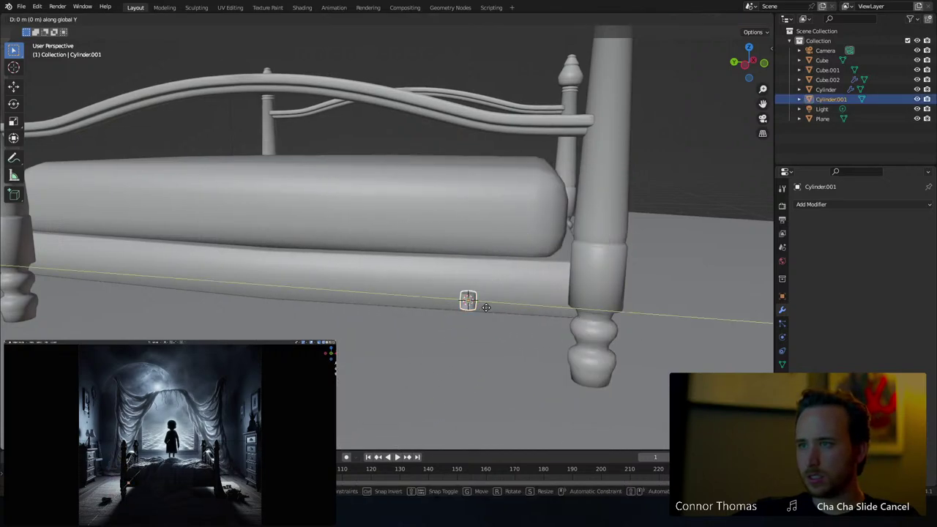
left_click(533, 308)
Move the small cylinder along X so it protrudes from the outer face of the bed frame
middle_click_drag(542, 313, 471, 236, "shift")
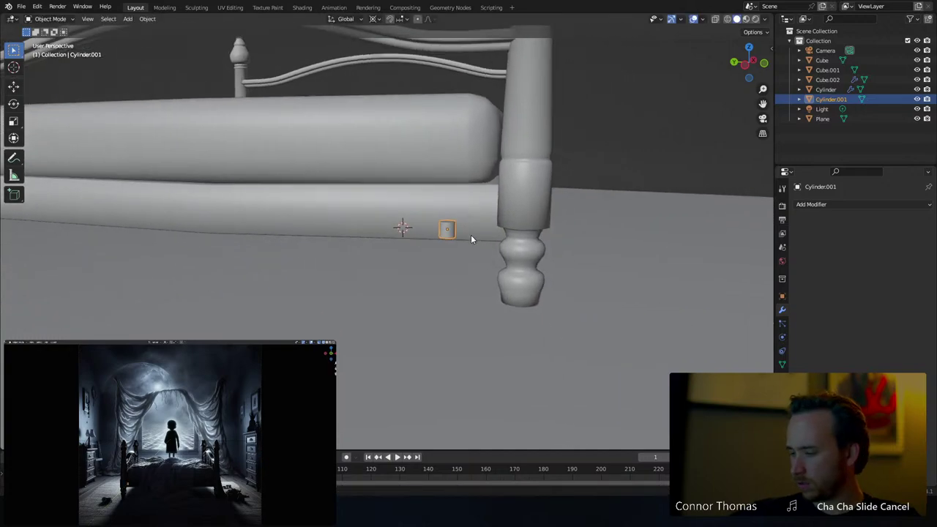
key("KP_Decimal")
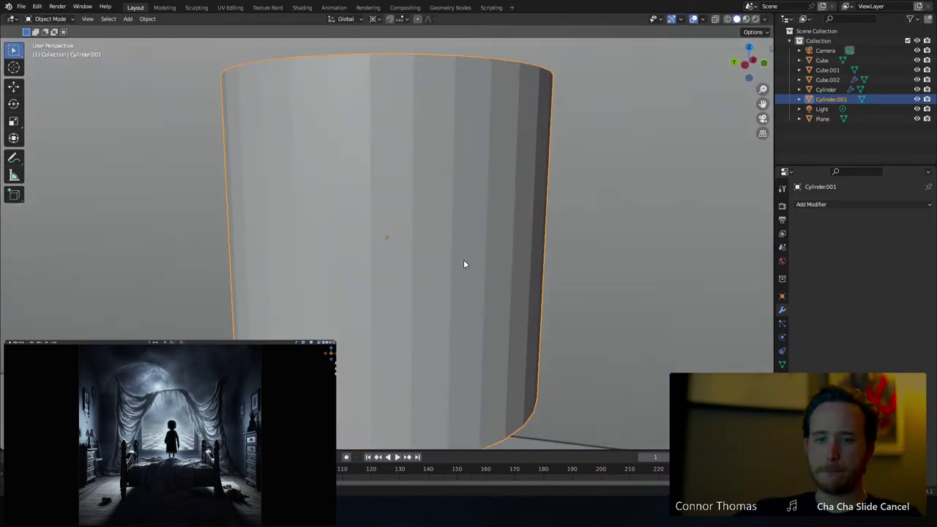
scroll(463, 260, "down", 1)
key("Tab")
middle_click_drag(440, 188, 434, 241)
scroll(433, 221, "down", 2)
scroll(433, 218, "down", 5)
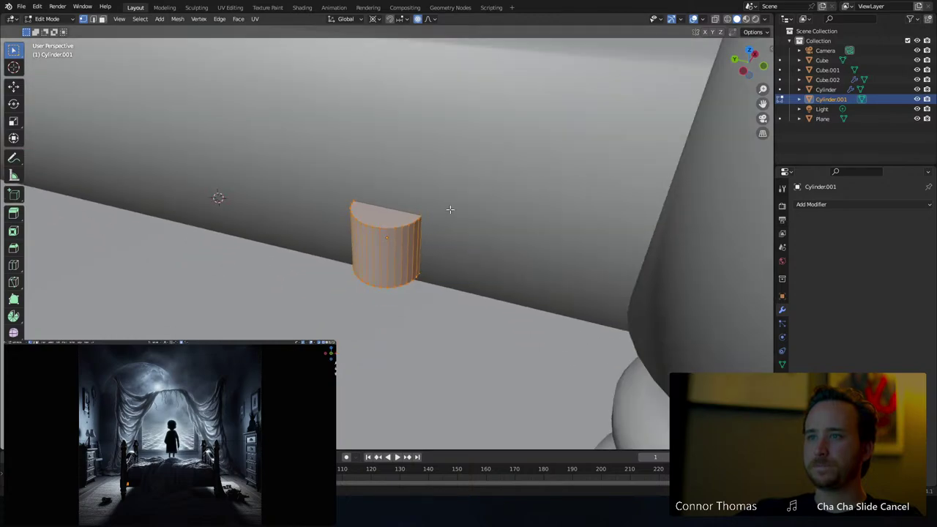
middle_click_drag(451, 210, 419, 188)
key("Tab")
key("g")
key("x")
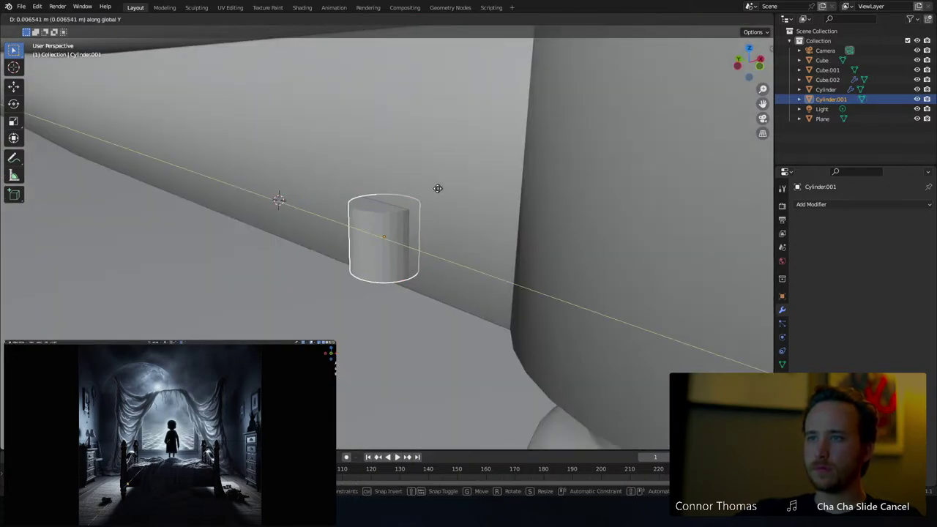
left_click(416, 207)
middle_click_drag(416, 208, 417, 261)
key("s")
key("Escape")
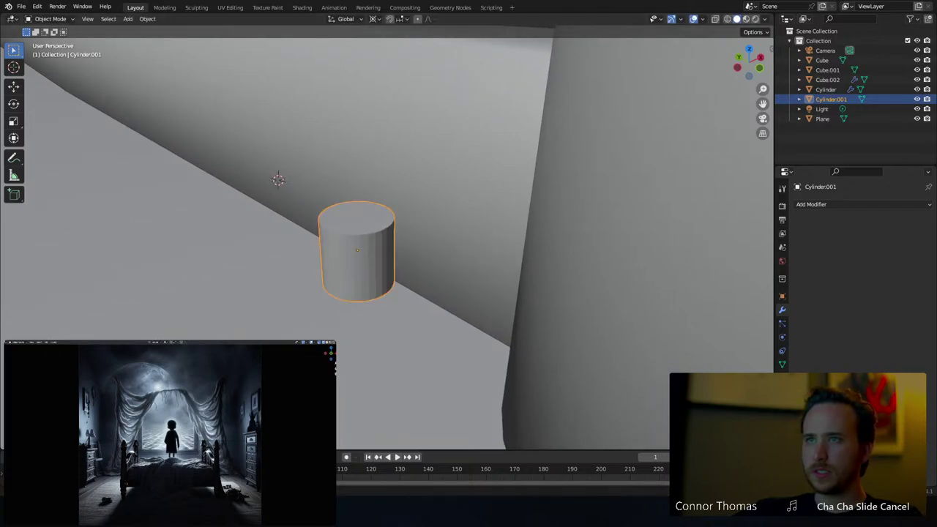
Set the transform pivot point to Median Point, resize the small peg cylinder and move it outward along X
left_click(372, 19)
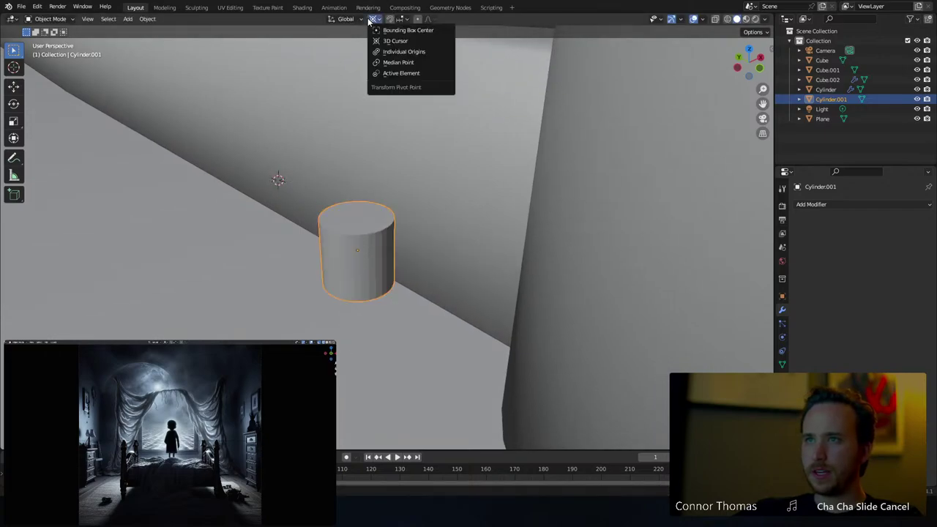
left_click(404, 64)
key("s")
left_click(510, 220)
middle_click_drag(510, 220, 485, 215)
key("g")
key("x")
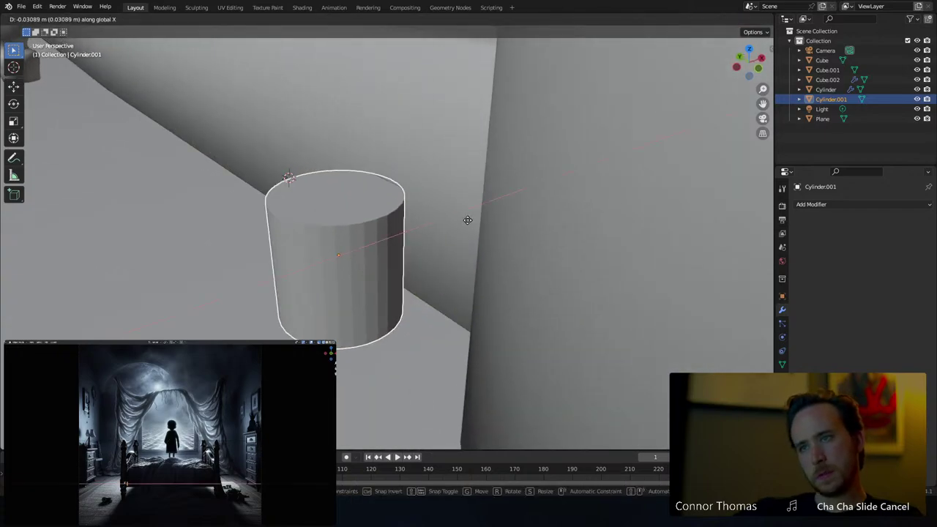
left_click(467, 221)
scroll(454, 230, "down", 4)
middle_click_drag(366, 264, 411, 235)
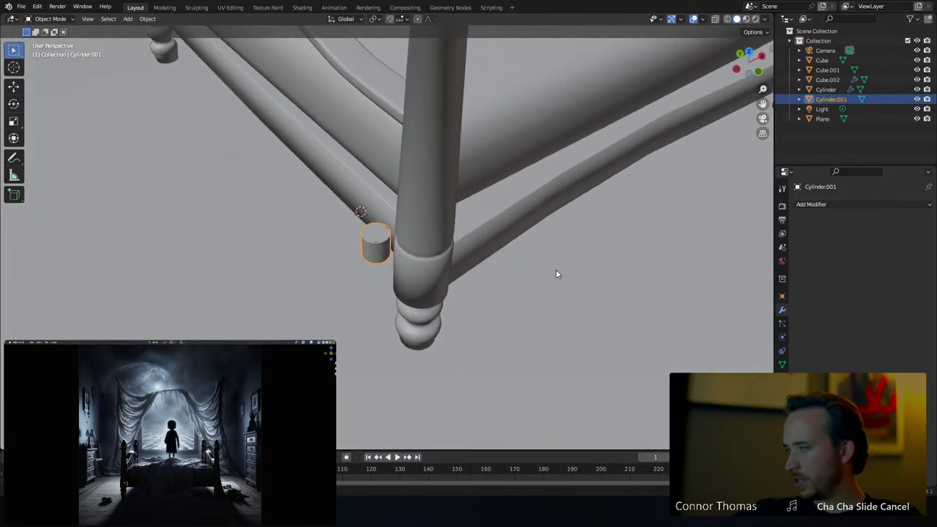
Move the bed frame's end vertices beside the peg about 0.15 m outward along X with proportional editing
left_click(508, 205)
mouse_move(509, 205)
middle_mouse_down()
mouse_move(566, 230)
mouse_move(480, 216)
mouse_move(399, 219)
mouse_move(398, 210)
middle_mouse_up()
key("Tab")
key("shift+z")
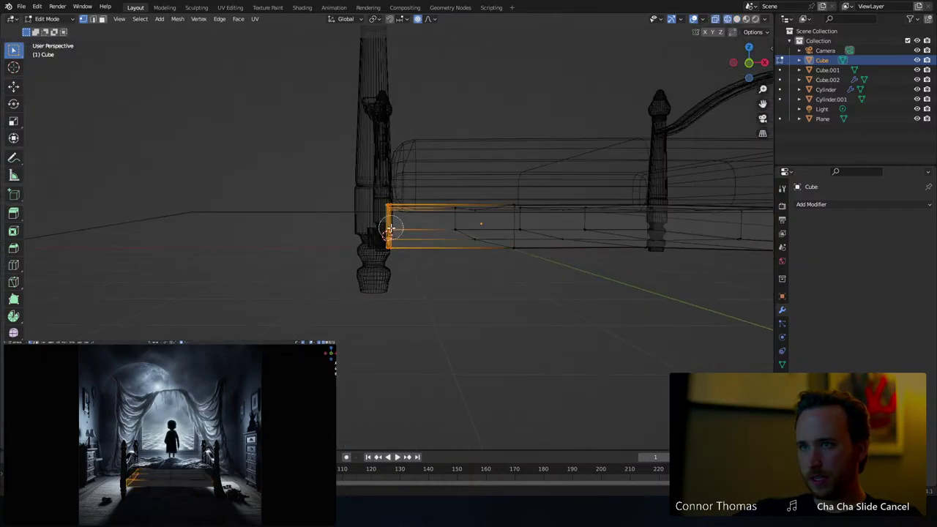
key("shift+z")
middle_click_drag(388, 247, 427, 254)
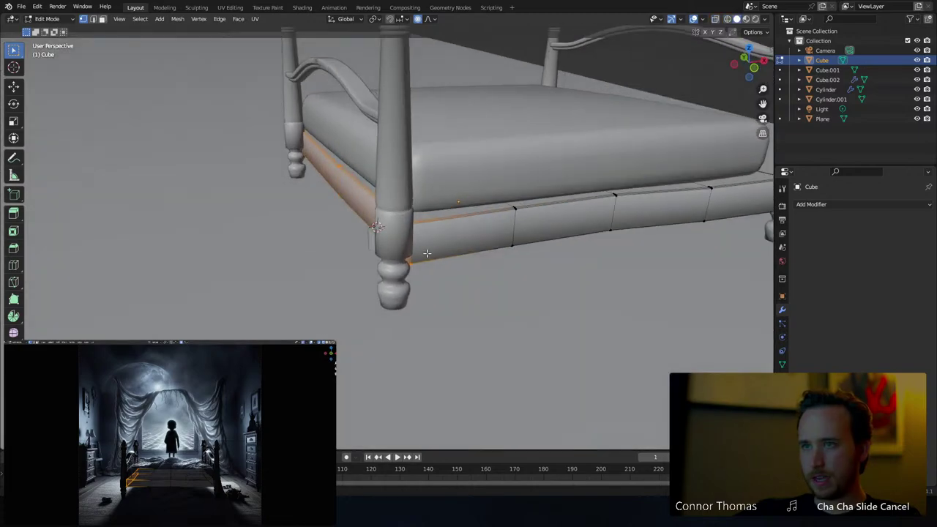
key("g")
key("x")
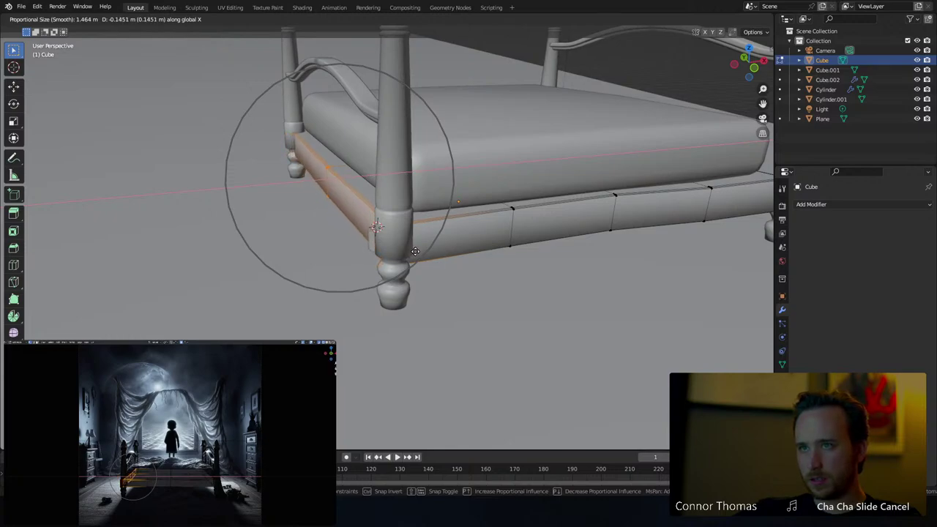
left_click(414, 252)
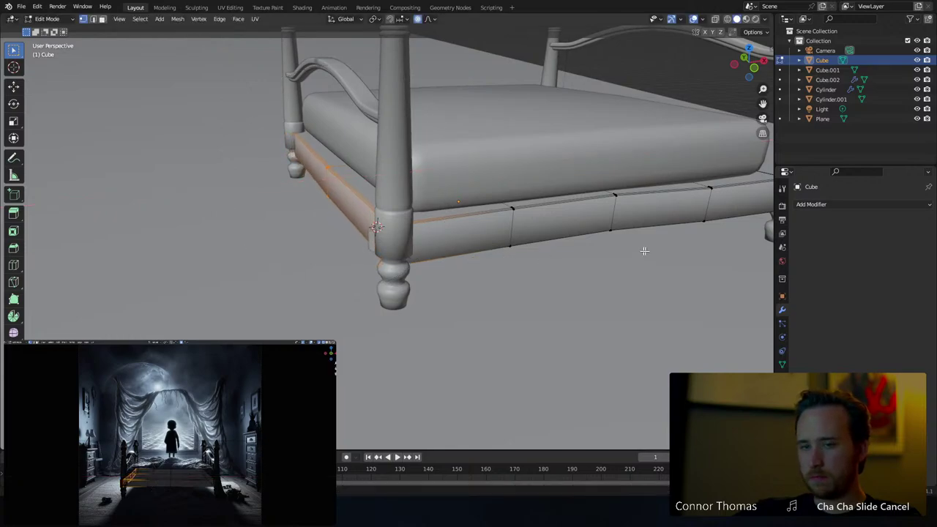
Select the vertices at the opposite end of the bed frame, move them outward along X, and deselect the frame
mouse_move(642, 249)
middle_mouse_down()
mouse_move(496, 255)
mouse_move(550, 256)
mouse_move(367, 220)
mouse_move(378, 220)
middle_mouse_up()
key("z")
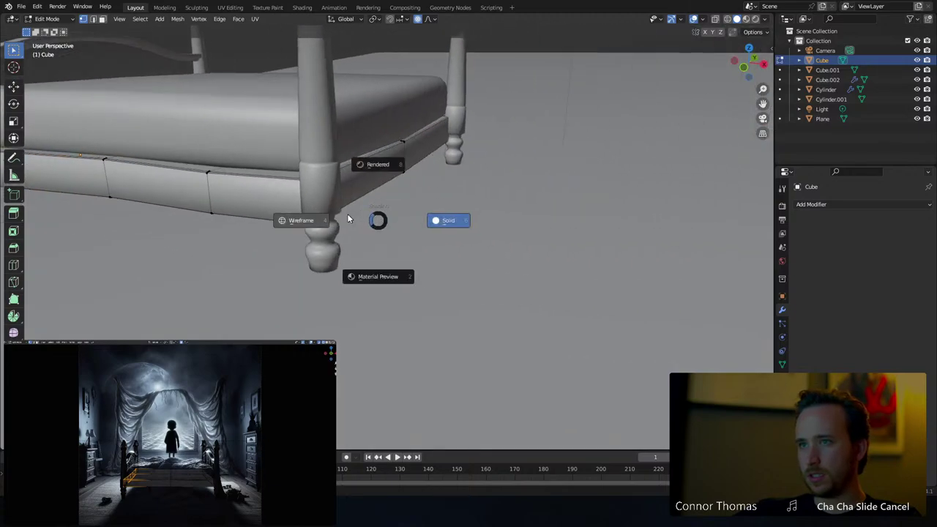
left_click(314, 223)
middle_click_drag(314, 223, 344, 207)
key("alt+a")
key("c")
left_click_drag(350, 152, 354, 224)
right_click(354, 225)
middle_click_drag(353, 225, 399, 202)
key("z")
left_click(460, 212)
key("g")
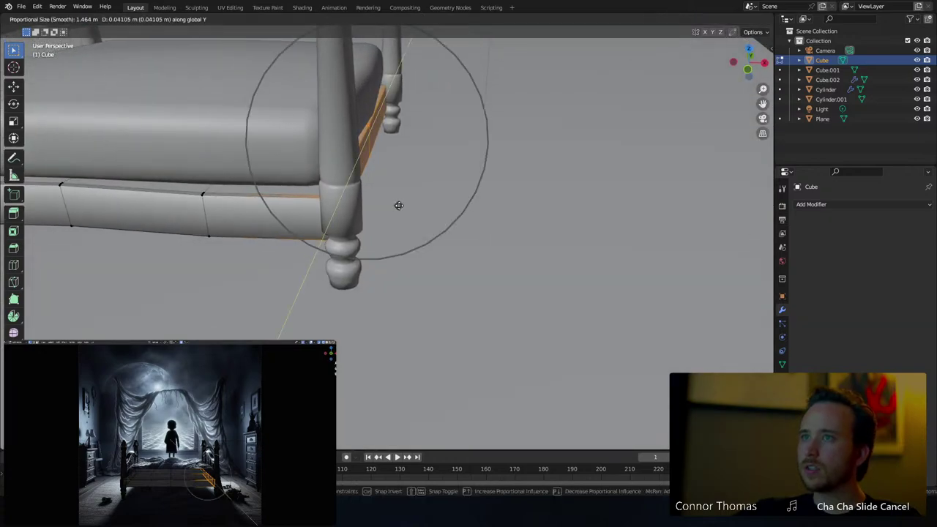
key("x")
left_click(403, 207)
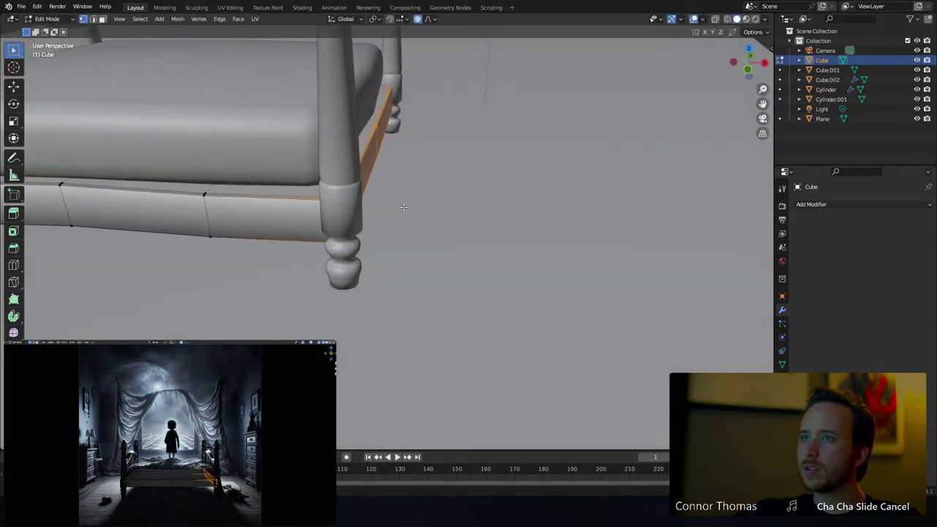
key("Tab")
key("alt+a")
Raise the small peg cylinder along Z above the lower frame board and adjust its position along Y
middle_click_drag(343, 215, 413, 238, "shift")
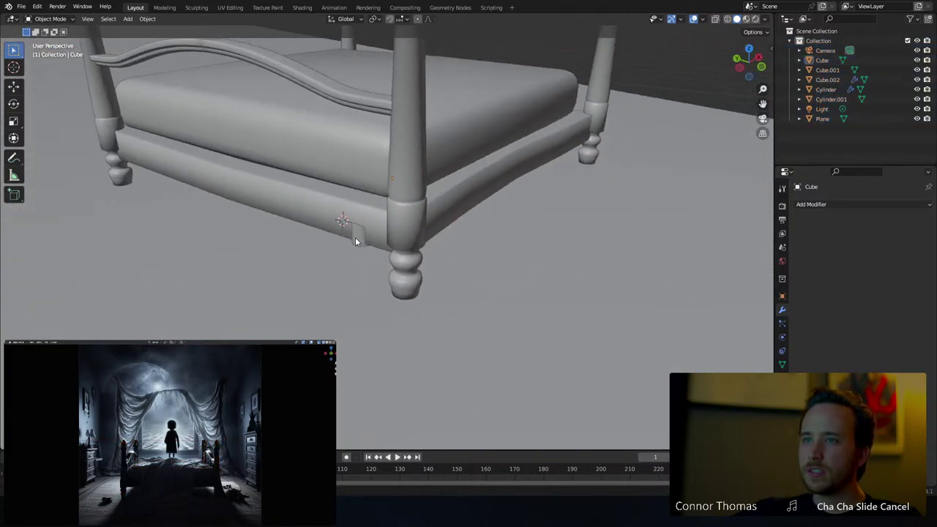
left_click(356, 238)
key("g")
key("z")
left_click(426, 215)
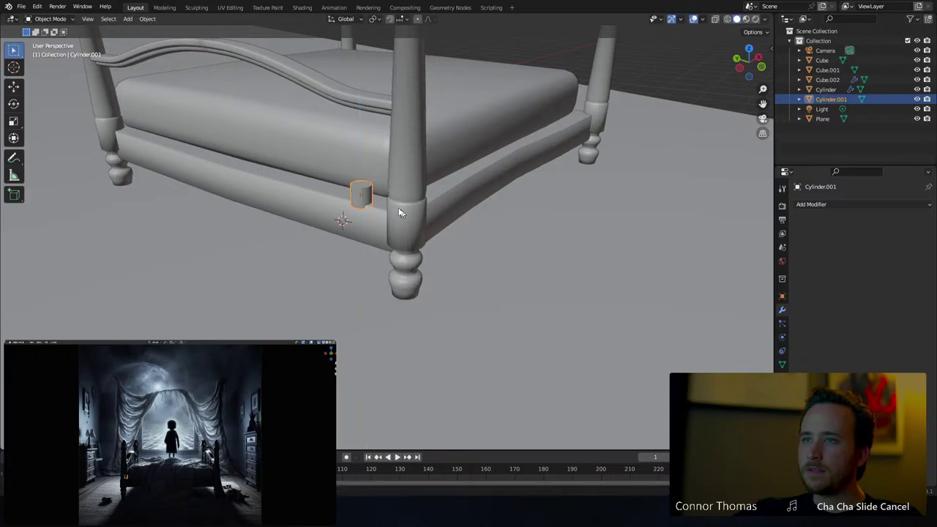
scroll(366, 203, "up", 4)
middle_click_drag(366, 203, 456, 295)
key("g")
key("y")
left_click(487, 296)
Scale the peg cylinder down and move it along X onto the top of the lower frame board
key("s")
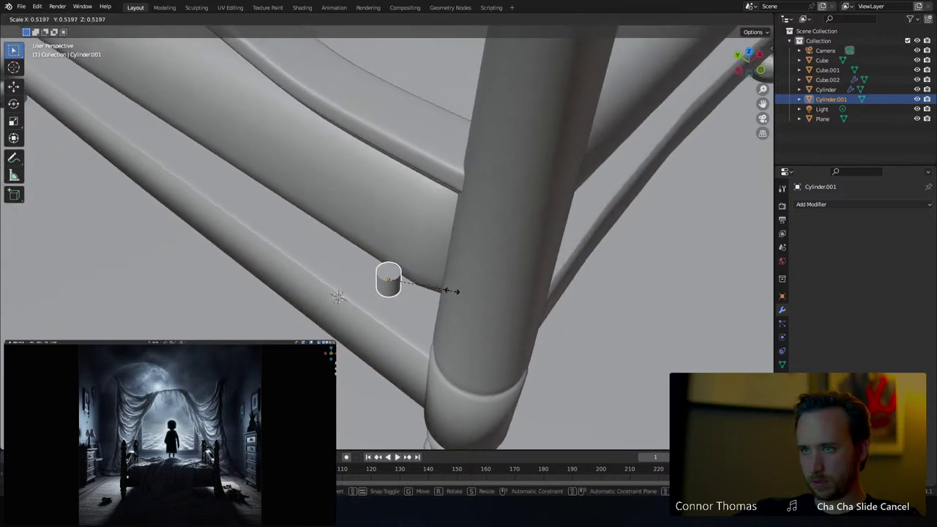
left_click(473, 290)
key("g")
key("x")
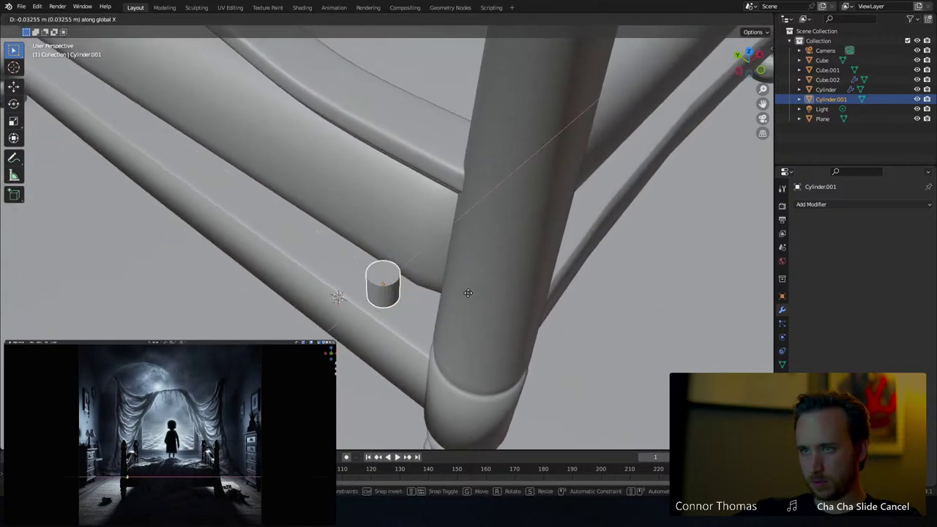
left_click(466, 295)
Select the peg cylinder's top face and lower it along Z with proportional editing
middle_click_drag(409, 297, 402, 270)
scroll(402, 269, "up", 5)
key("Tab")
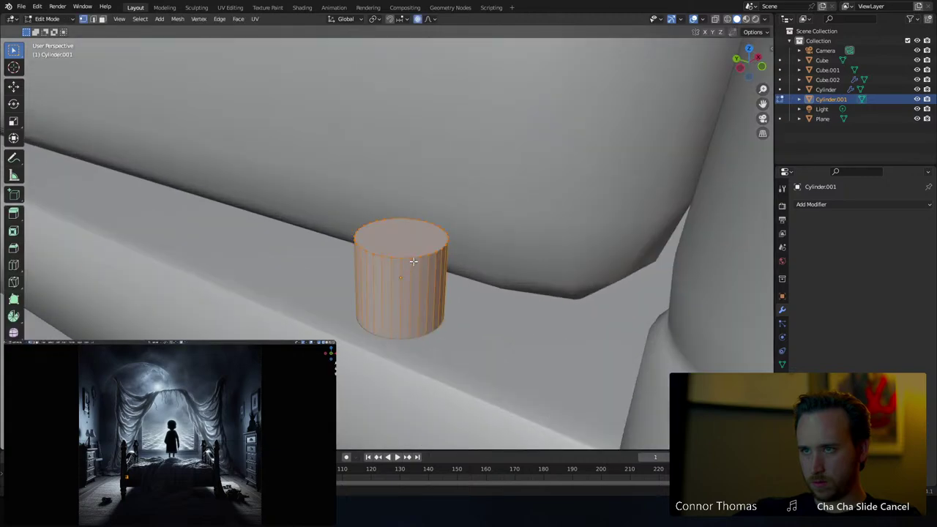
key("3")
left_click(413, 246)
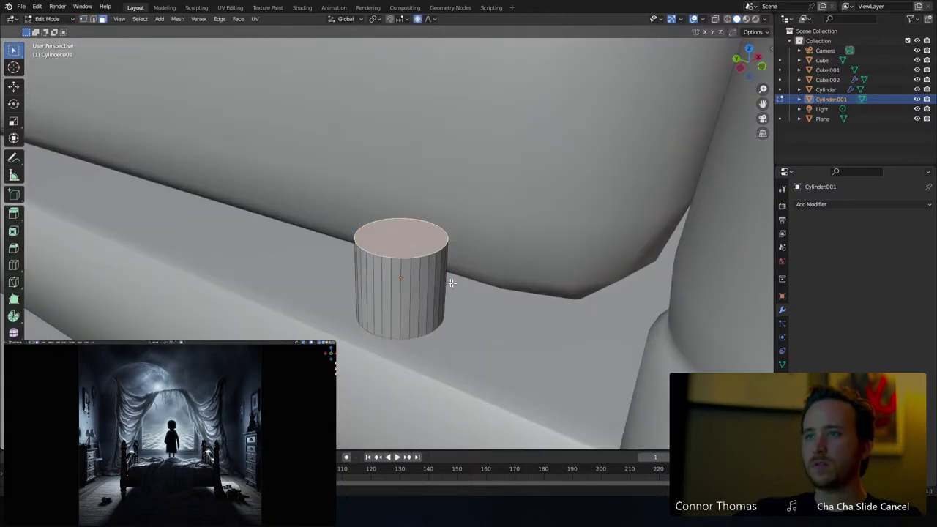
middle_click_drag(455, 222, 472, 199)
key("g")
key("z")
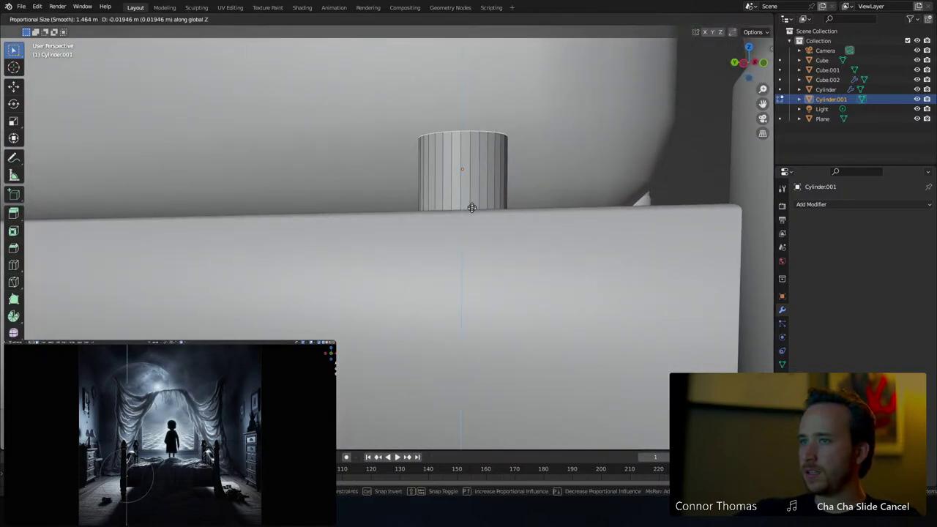
left_click(473, 238)
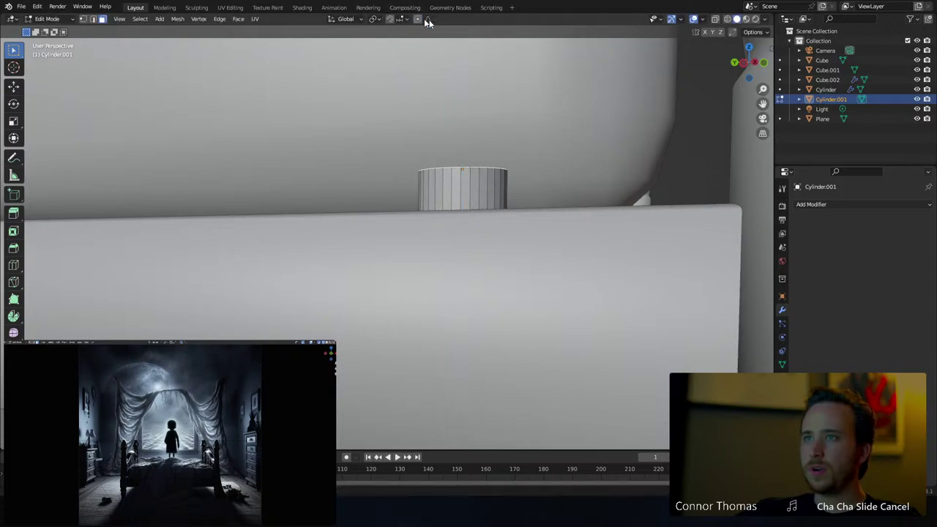
Turn off proportional editing and lower the peg's top face slightly further along Z to form a short base
middle_click_drag(428, 22, 452, 103)
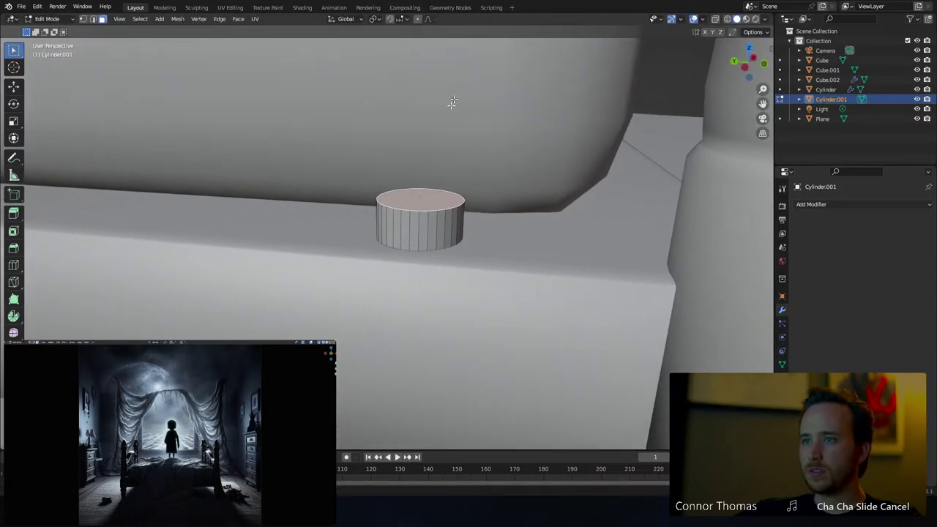
key("g")
key("z")
left_click(443, 159)
Extrude the peg's top face twice in small amounts, scaling it inward each time to round off the base
key("e")
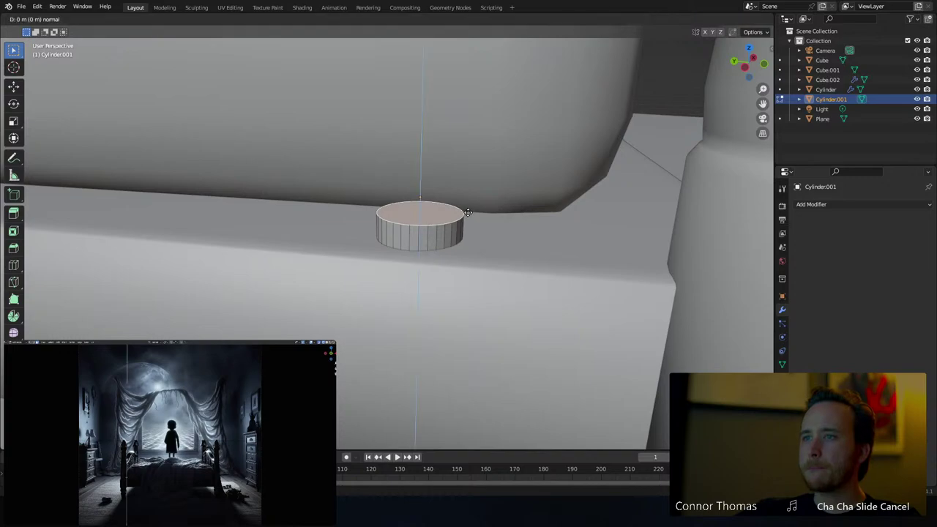
left_click(468, 209)
key("s")
left_click(528, 224)
key("e")
left_click(524, 219)
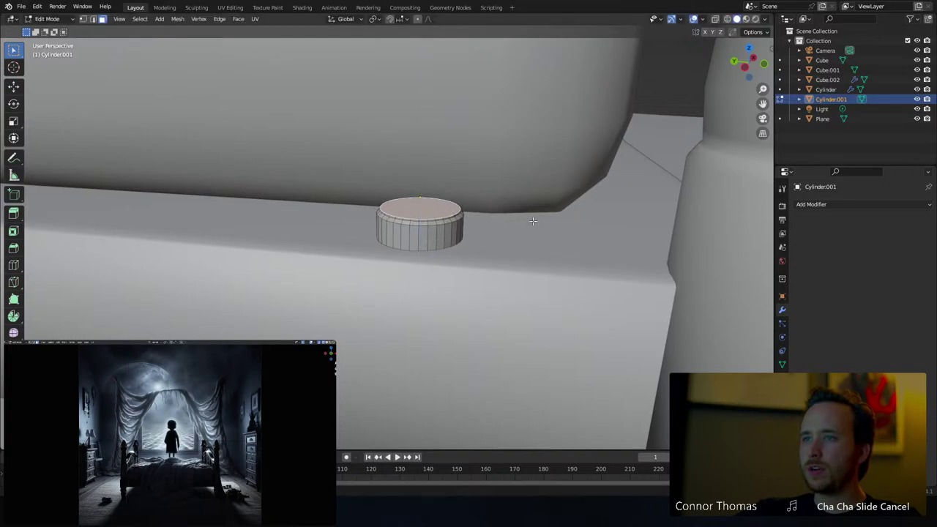
key("s")
left_click(518, 219)
Extrude the top face upward in short segments, scaling it outward and back inward to form a rounded bulge above the base
key("e")
key("Return")
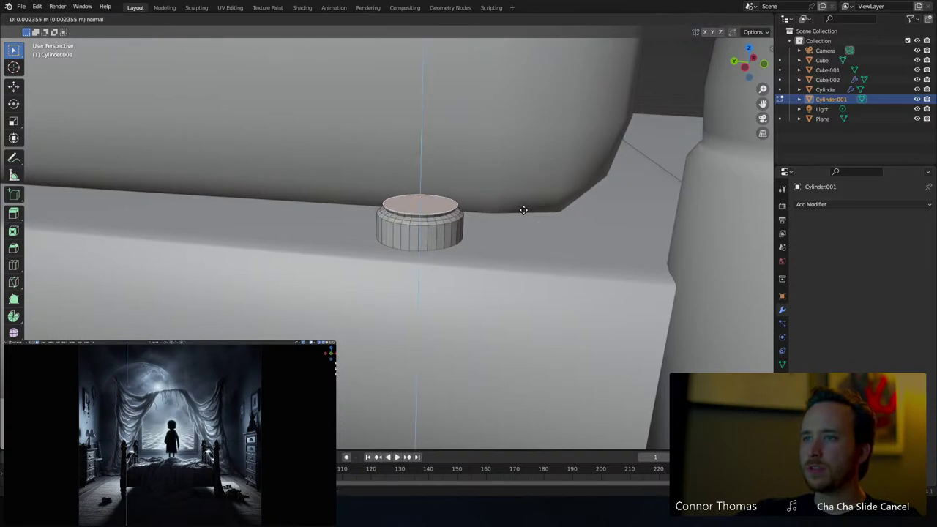
key("s")
key("Return")
middle_click_drag(525, 208, 523, 184)
key("s")
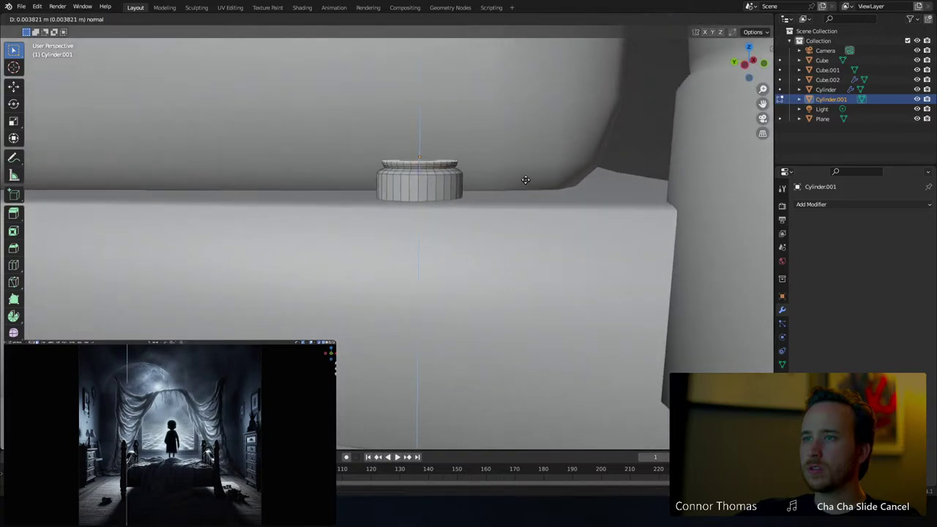
key("Return")
key("e")
key("Return")
key("s")
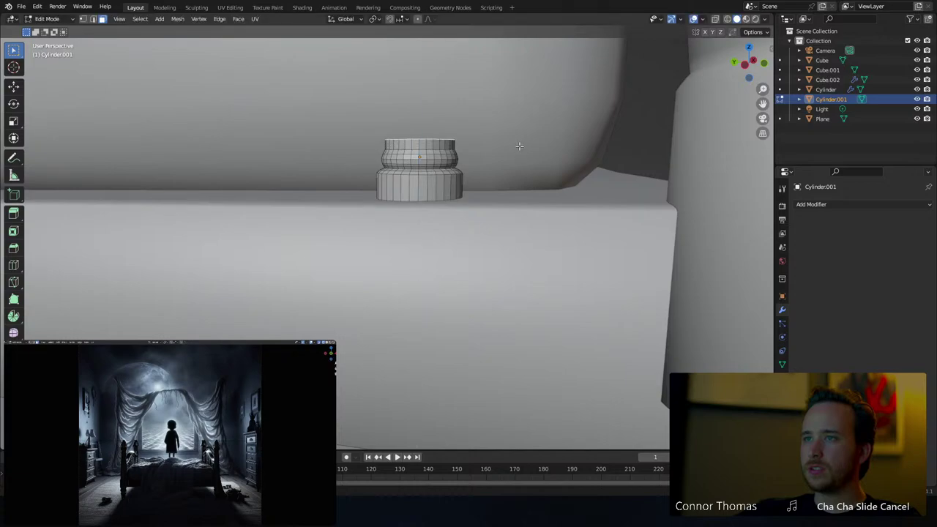
left_click(506, 142)
Extrude the top face upward while scaling it inward to taper the bulge into a narrow neck
key("e")
left_click(503, 130)
key("s")
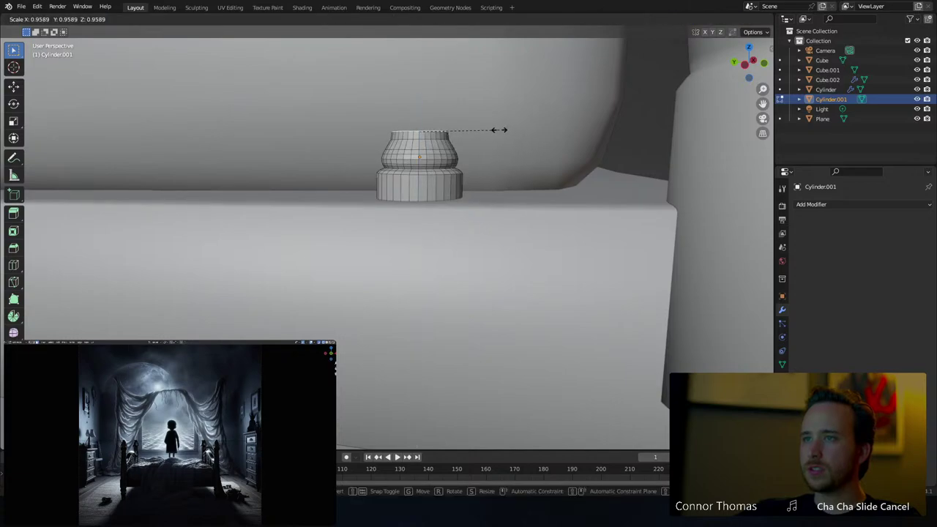
left_click(485, 129)
key("e")
key("Return")
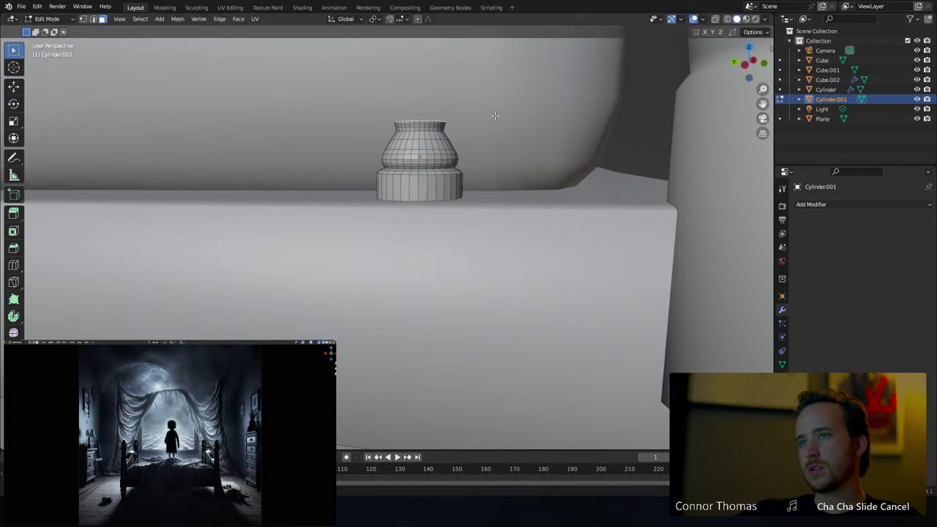
key("Return")
key("s")
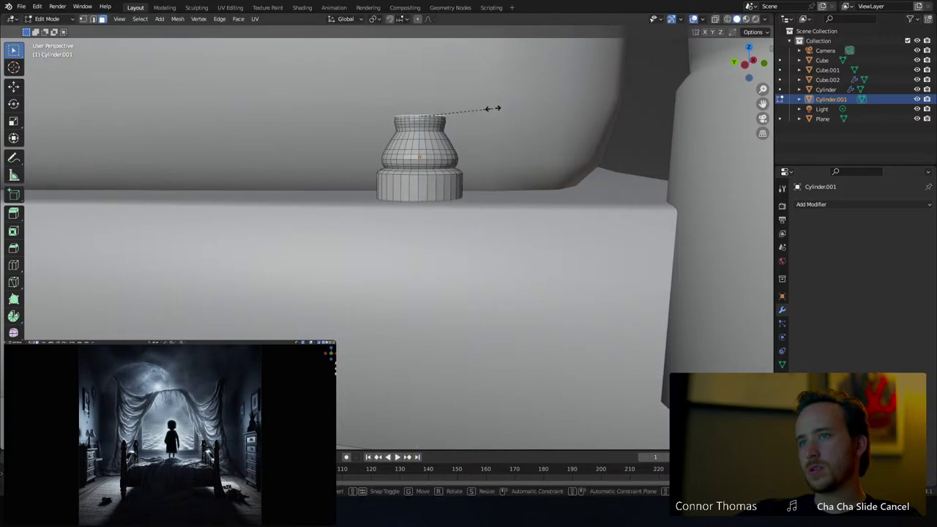
key("Return")
Extrude the neck's top face further upward and scale it inward to form a tapered shaft
key("e")
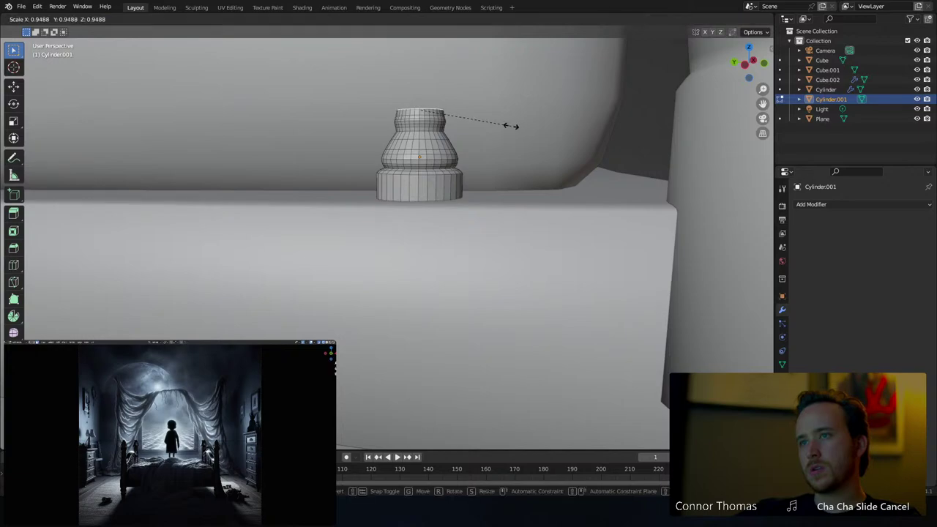
key("s")
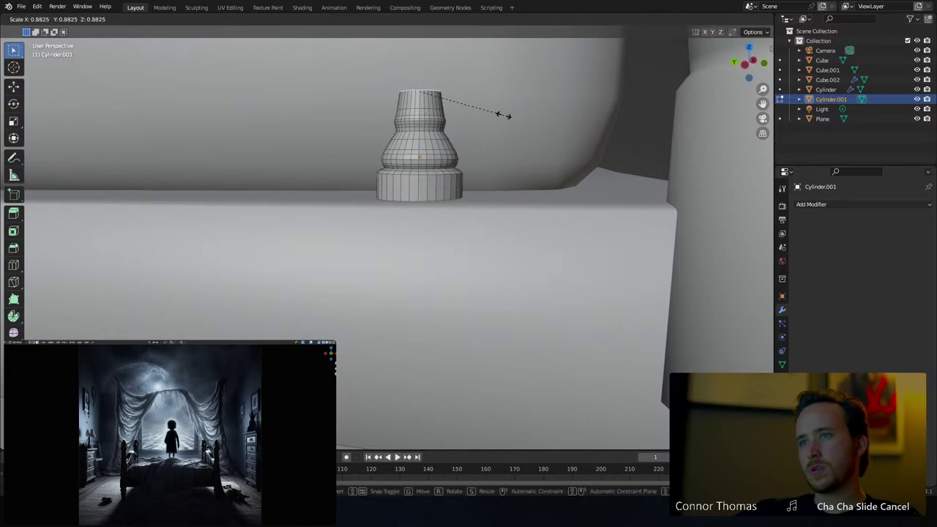
middle_click_drag(501, 111, 470, 188)
key("e")
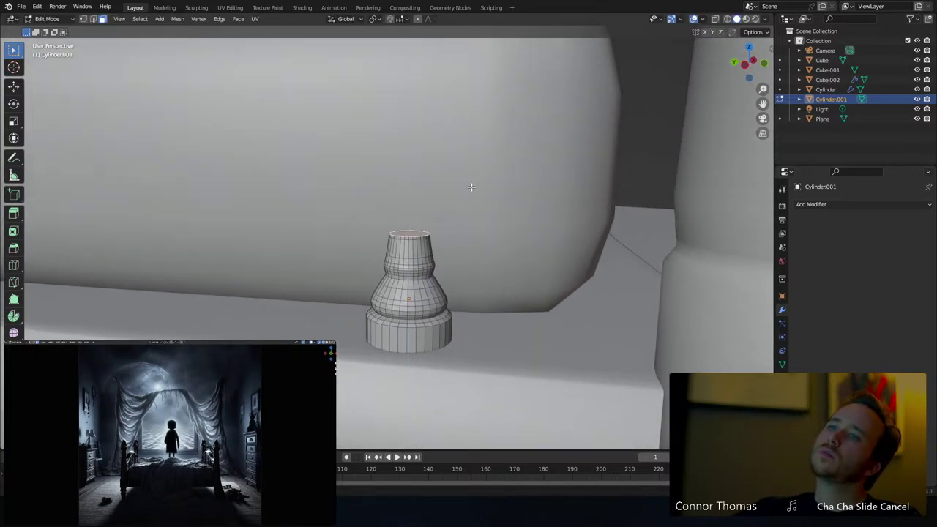
key("Return")
Extrude the shaft's top face upward in short segments, scaling it outward and back inward to form a small collar
key("e")
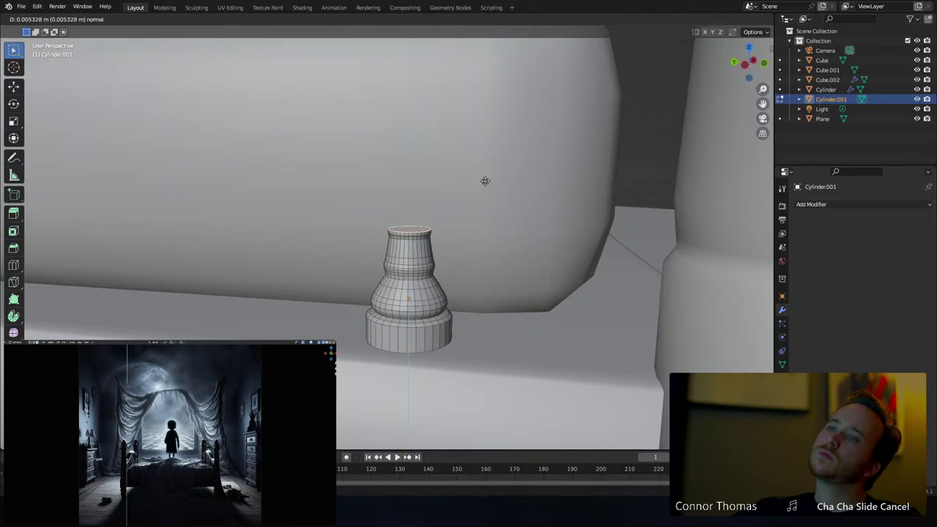
key("Return")
key("s")
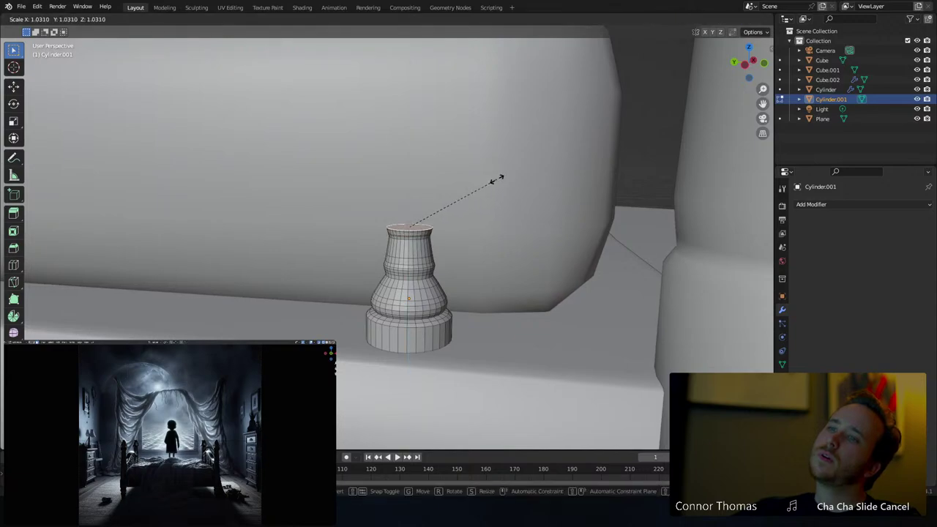
key("Return")
key("s")
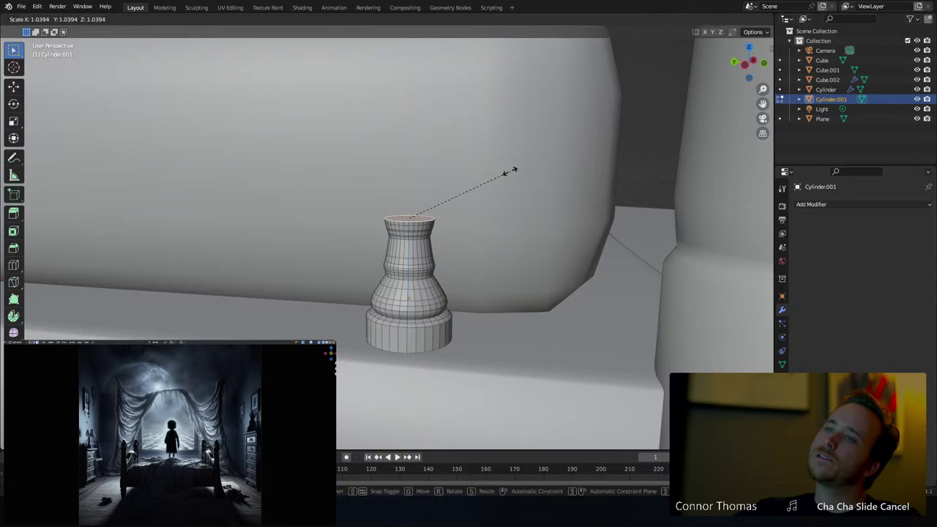
key("Return")
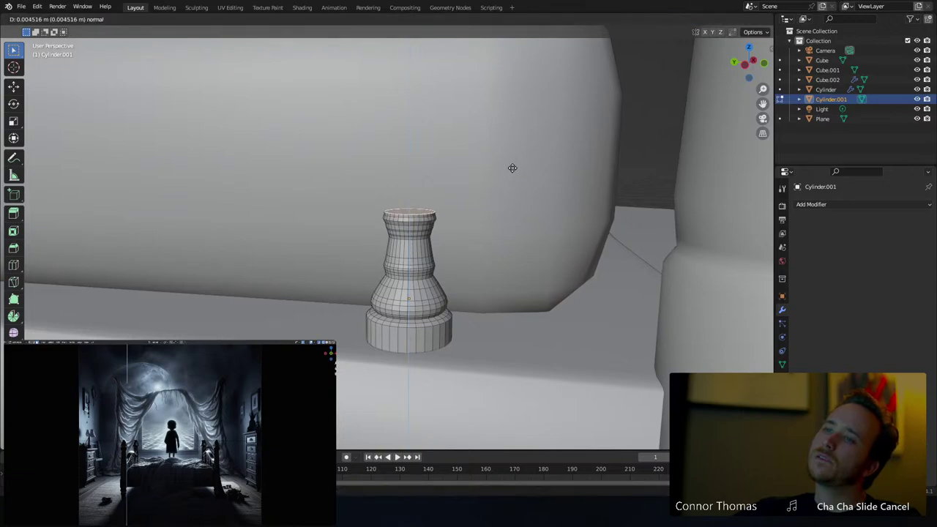
key("e")
key("Return")
key("s")
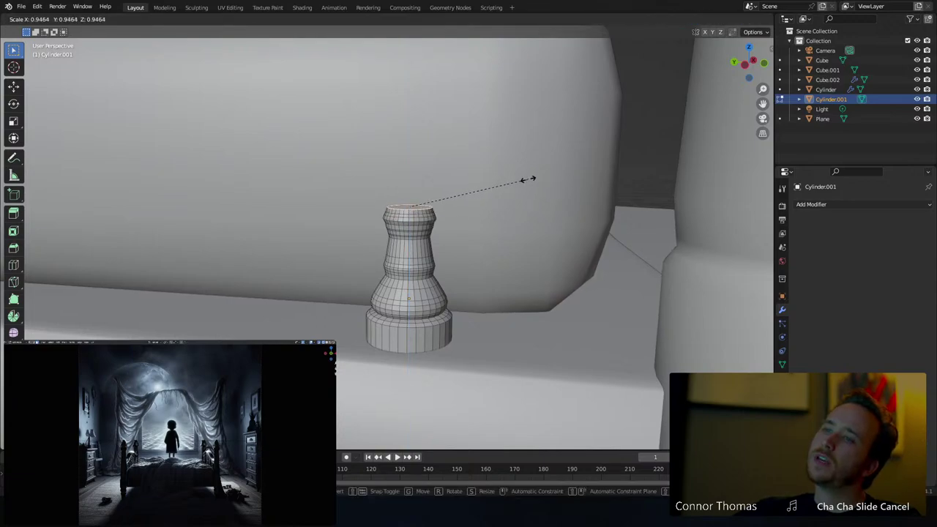
left_click(519, 180)
Extrude the collar's top face further upward and scale it inward to form a slimmer tapered neck
mouse_move(499, 230)
middle_mouse_down()
mouse_move(497, 205)
mouse_move(499, 216)
middle_mouse_up()
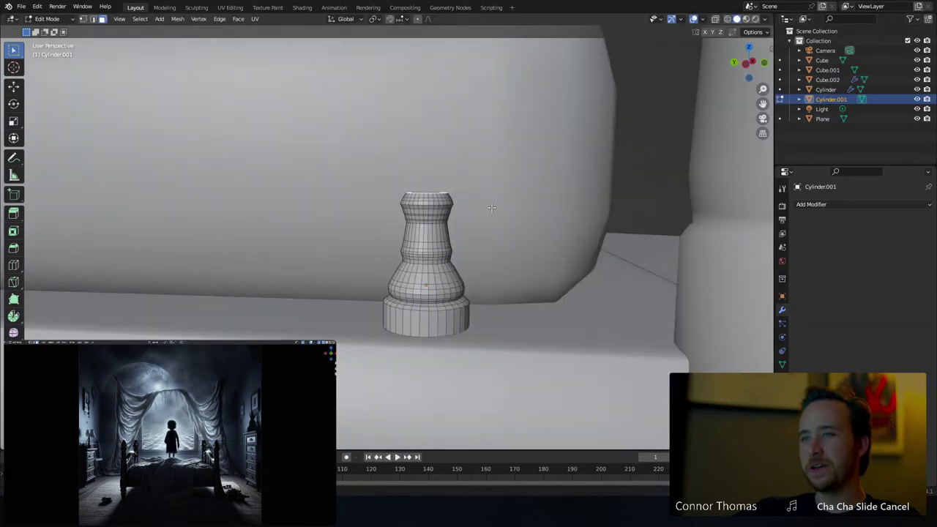
key("e")
key("Return")
key("s")
key("Return")
scroll(456, 237, "down", 7)
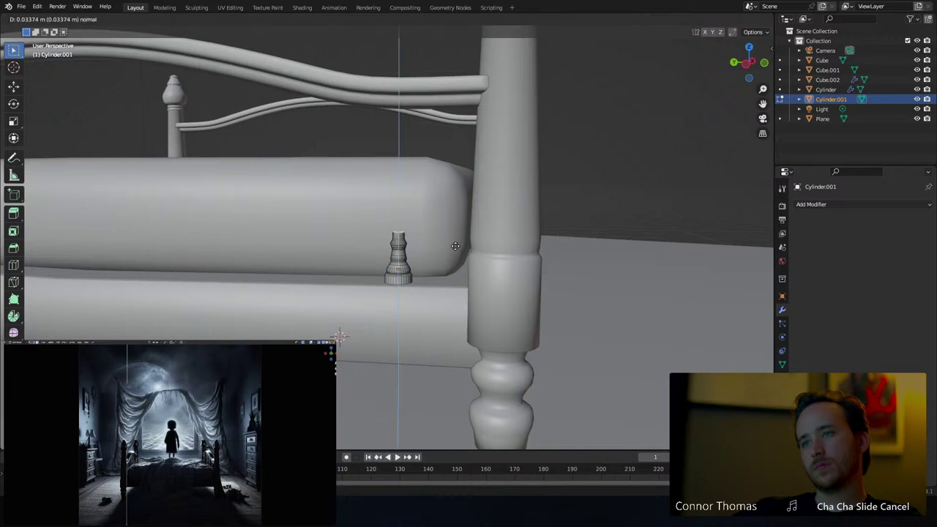
key("Return")
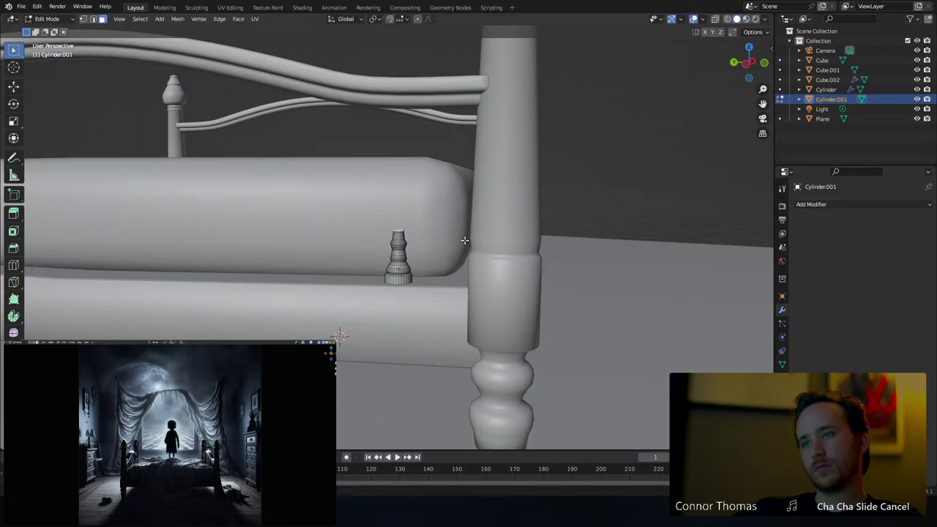
key("Return")
scroll(466, 239, "up", 3)
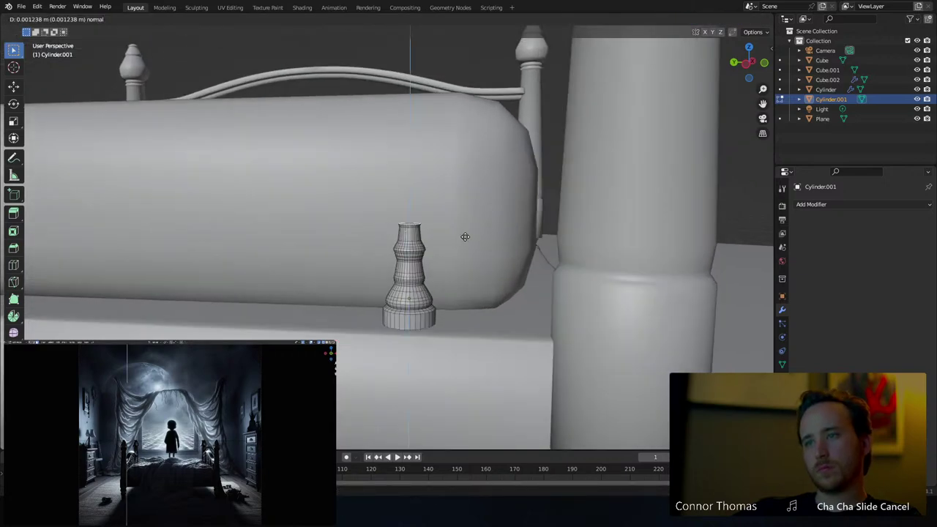
Add a thin raised ring above the neck by extruding its top face in short segments and scaling it slightly outward
key("Return")
key("s")
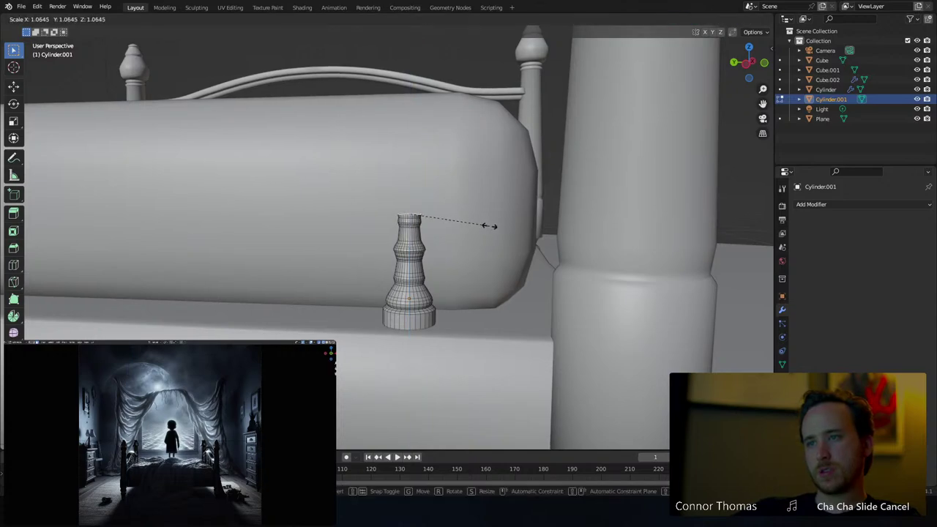
key("Return")
key("e")
key("Return")
key("s")
left_click(481, 220)
key("e")
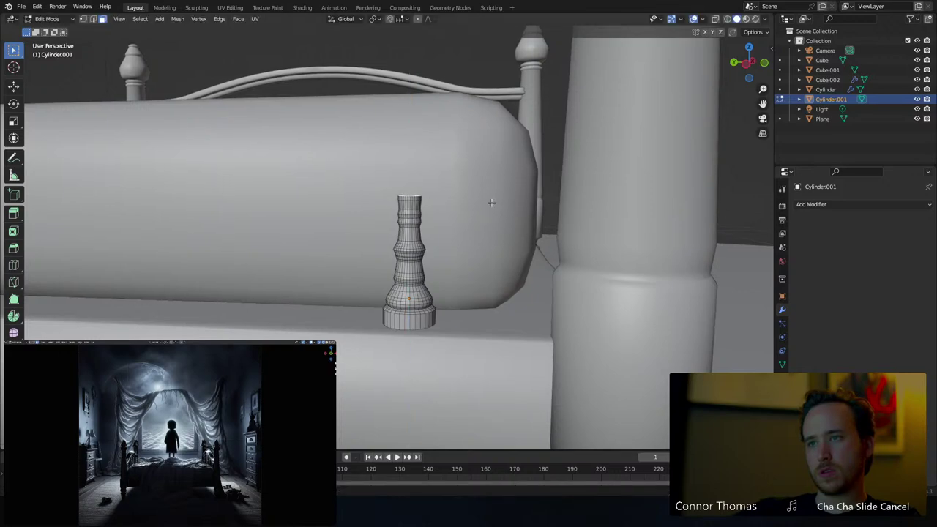
Extrude a long straight column above the ring, with a short inward-scaled segment chamfering its top edge
key("e")
key("s")
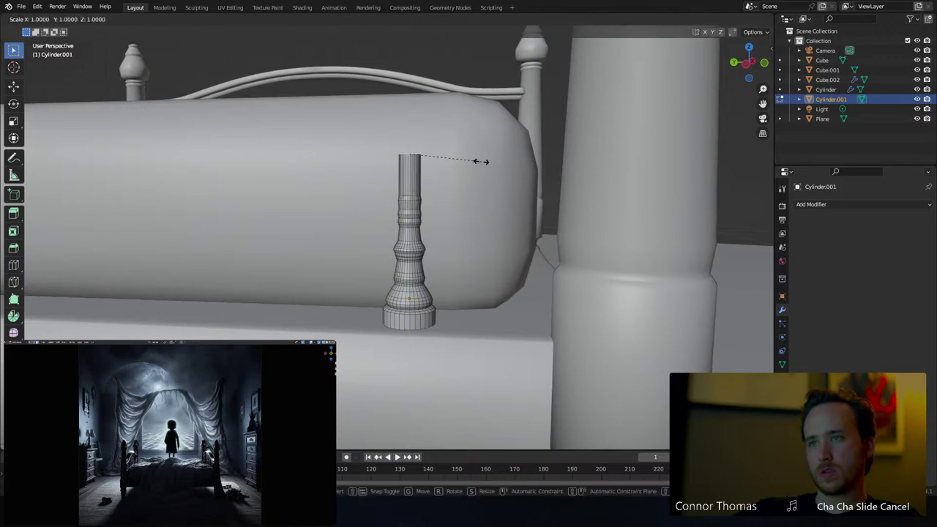
left_click(485, 161)
key("e")
key("s")
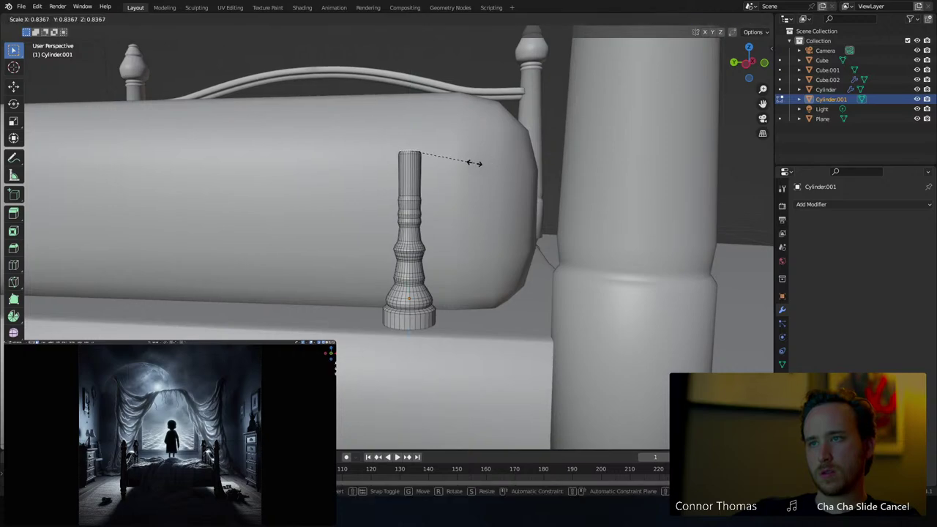
left_click(474, 163)
Extrude the column's top face by tiny amounts and scale it outward past the column to start a wide flange
middle_click_drag(431, 130, 432, 201, "shift")
scroll(437, 203, "up", 4)
key("e")
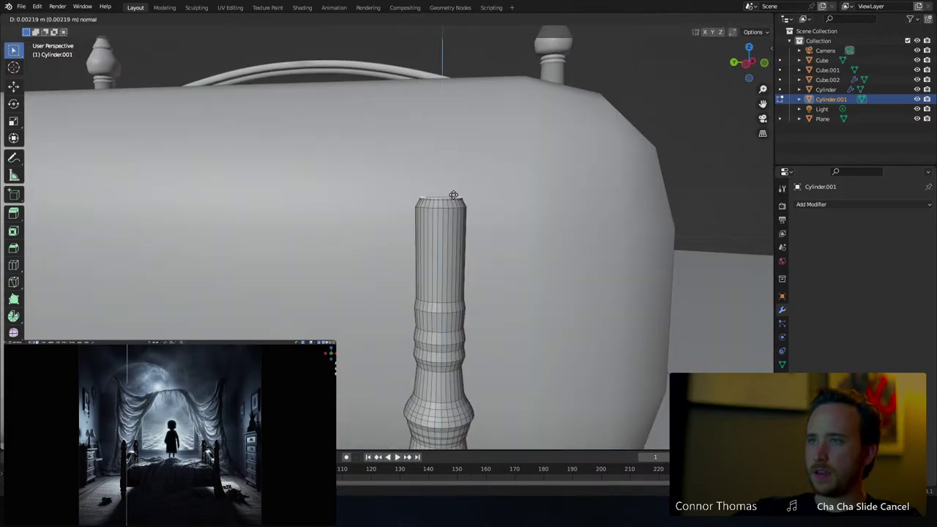
left_click(454, 194)
key("s")
left_click(467, 195)
key("e")
left_click(465, 189)
key("s")
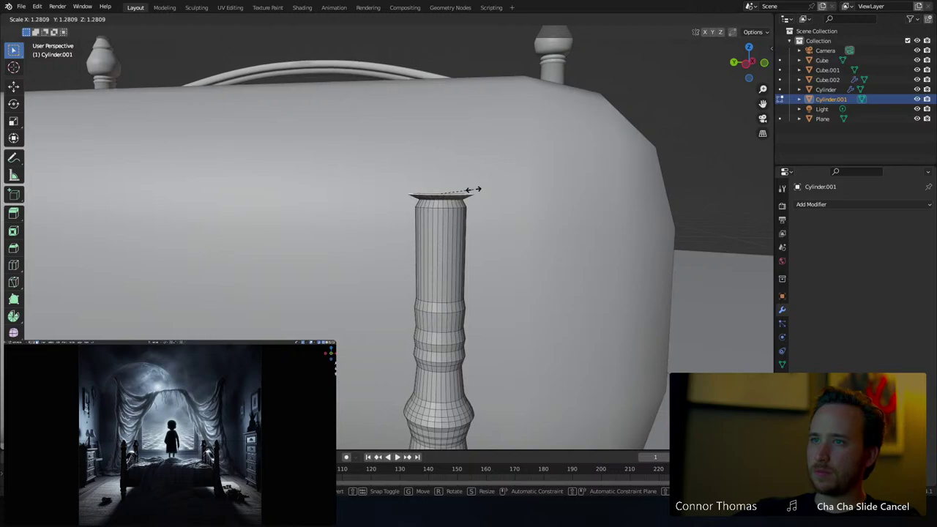
left_click(474, 190)
Extrude the flange upward in short segments, widening it slightly to form the lower half of a round knob
key("e")
left_click(471, 187)
key("s")
left_click(475, 185)
key("e")
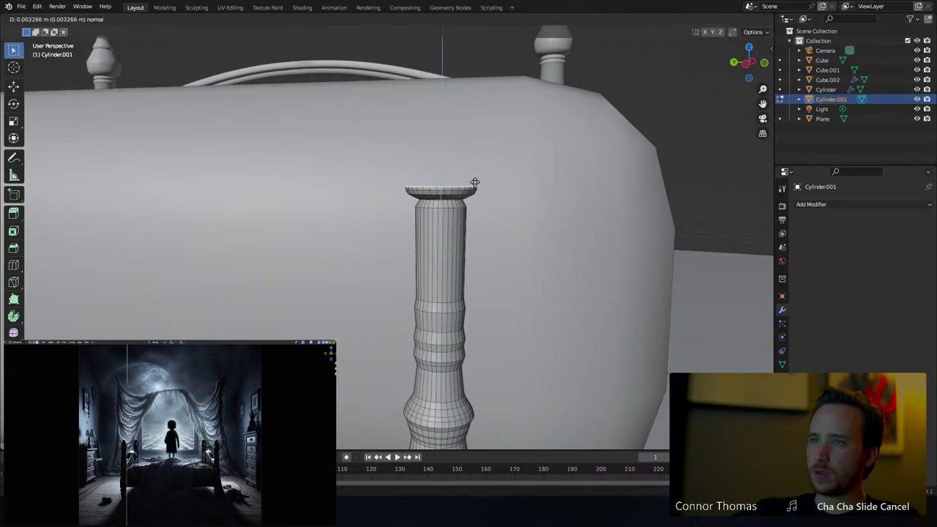
left_click(477, 181)
key("s")
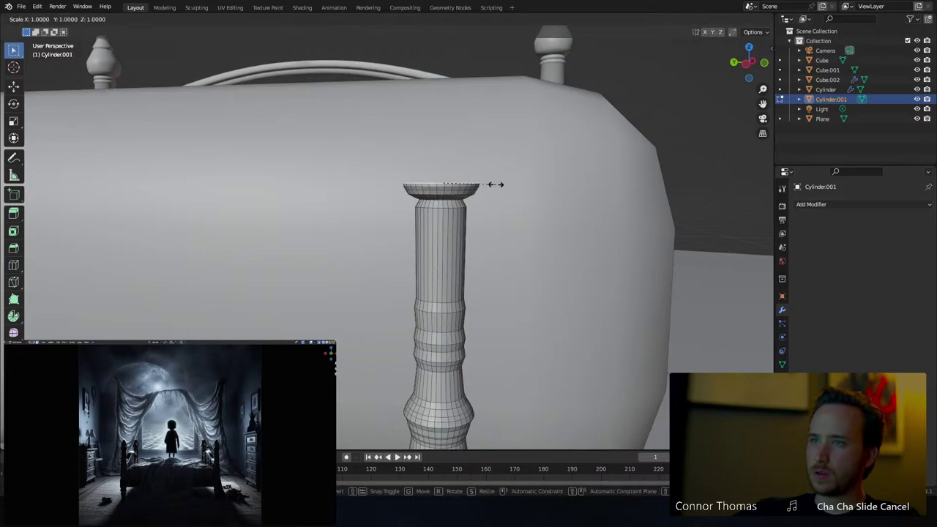
left_click(497, 184)
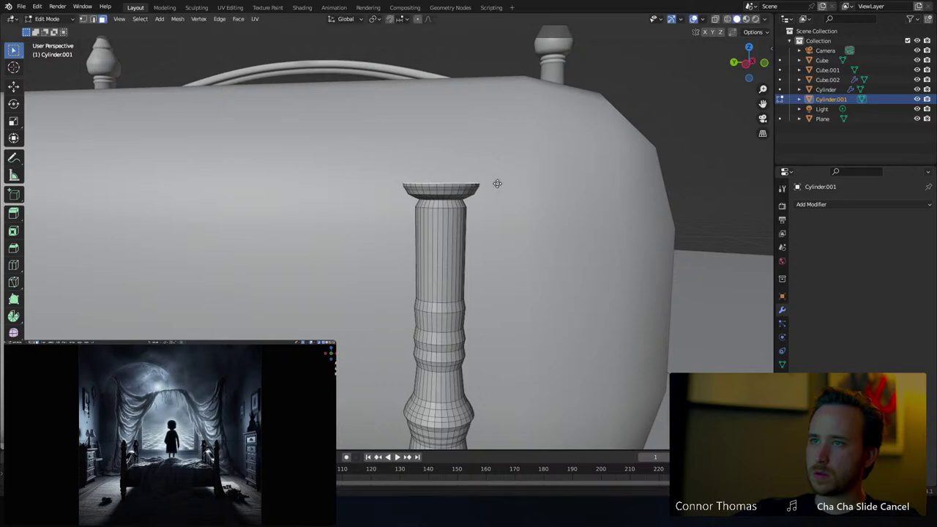
left_click(544, 198)
key("s")
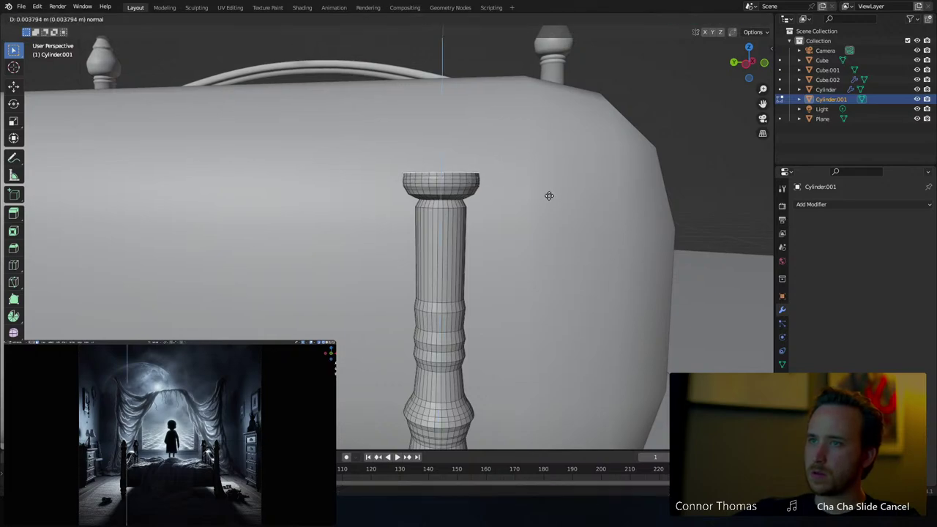
left_click(541, 195)
Extrude the knob's top face in short segments while scaling it inward to round off its upper half
key("e")
left_click(541, 192)
key("s")
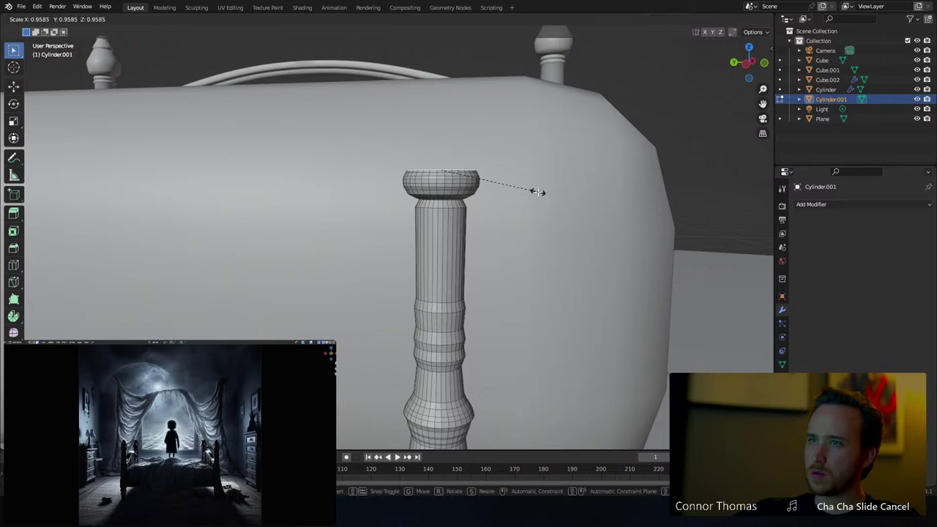
left_click(537, 192)
key("e")
left_click(537, 184)
key("s")
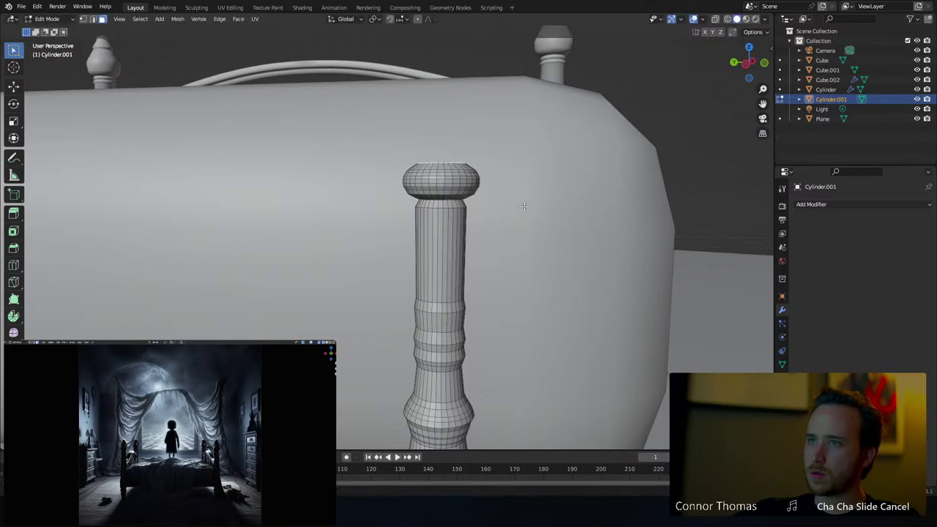
left_click(505, 196)
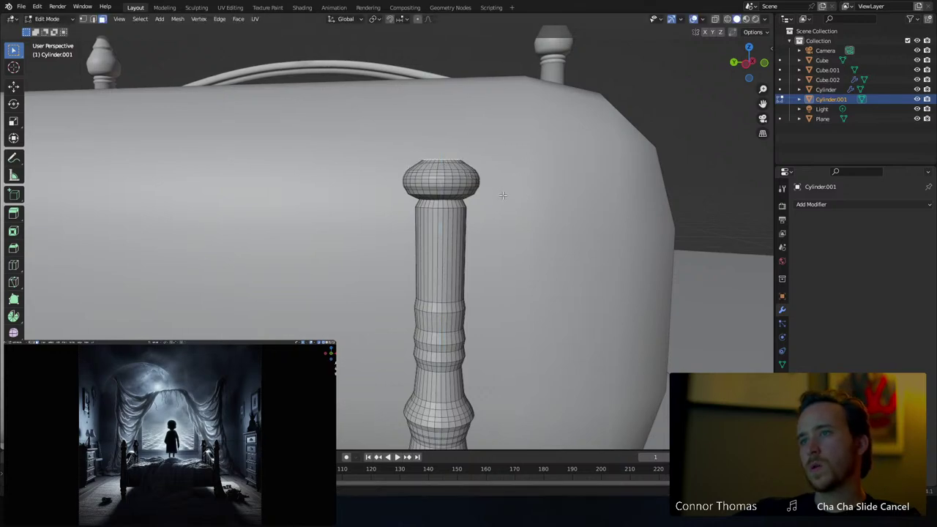
Extrude a narrow neck above the knob in segments, scaling its top face slightly outward each time
middle_click_drag(505, 196, 472, 234)
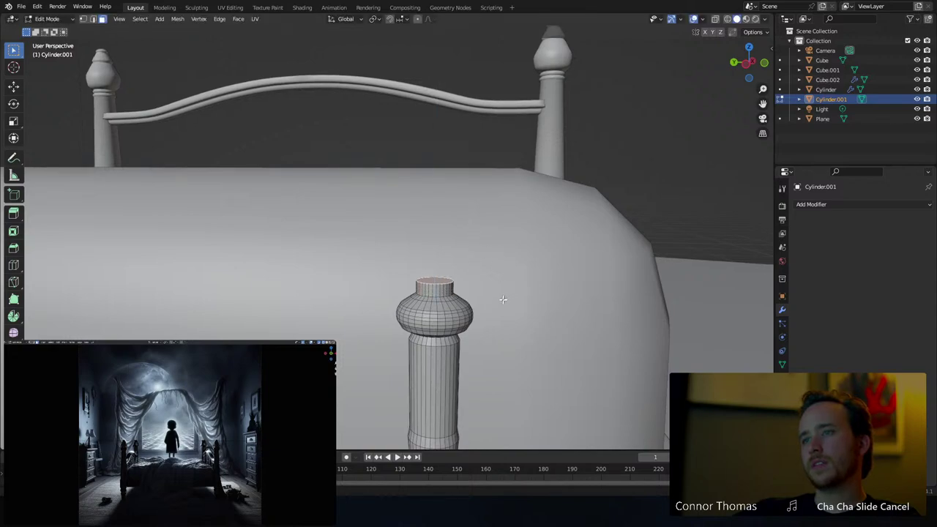
key("e")
left_click(503, 279)
key("s")
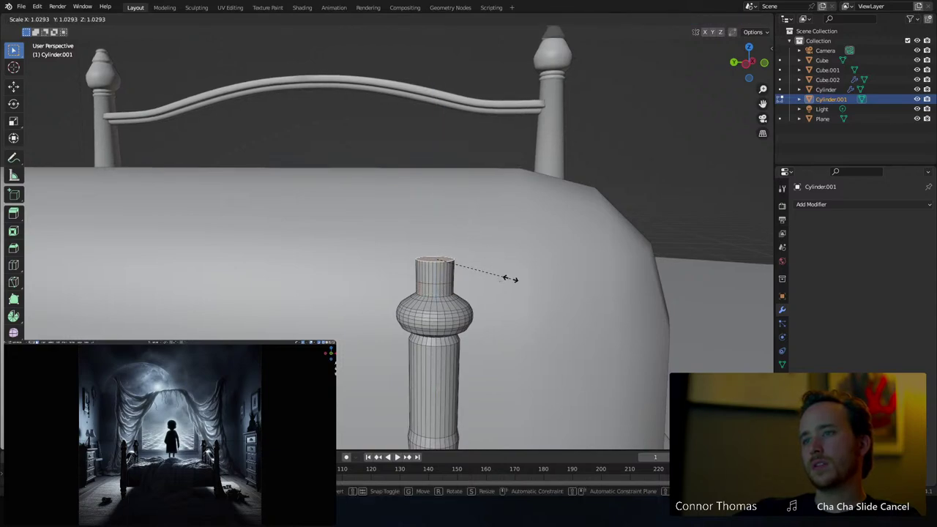
left_click(515, 275)
key("e")
left_click(517, 254)
key("s")
left_click(527, 242)
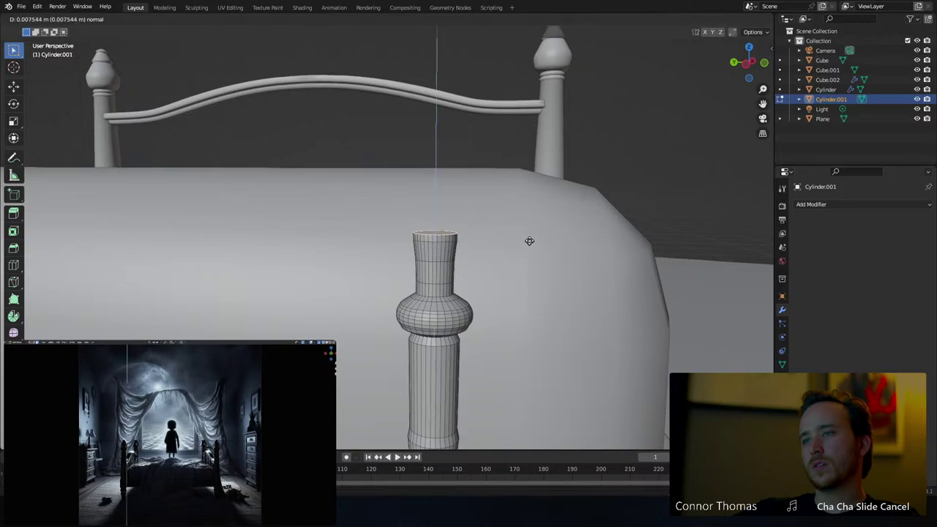
Extrude the neck's top face upward into a longer segment and adjust its width by scaling
key("e")
left_click(567, 225)
key("s")
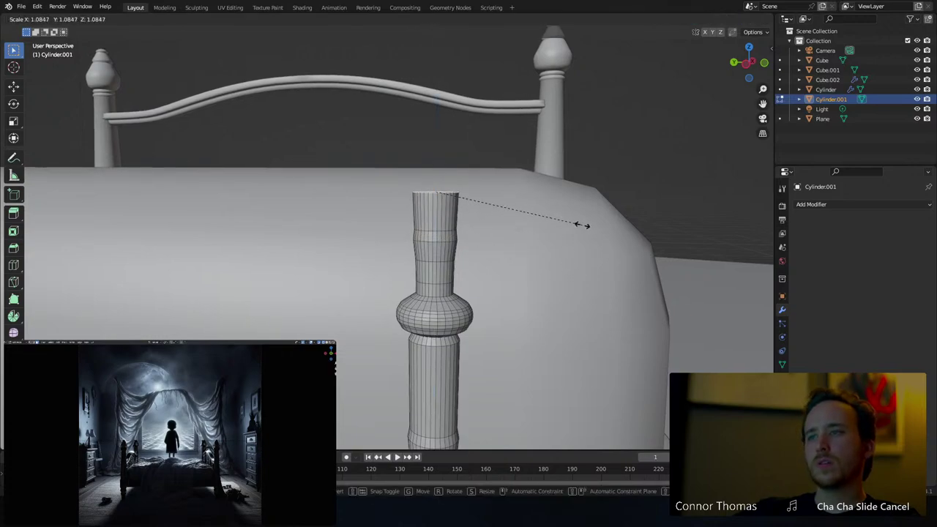
left_click(562, 225)
middle_click_drag(561, 224, 550, 271)
Extrude the segment's top face in small amounts, scaling it outward to form a protruding lip
key("e")
left_click(552, 266)
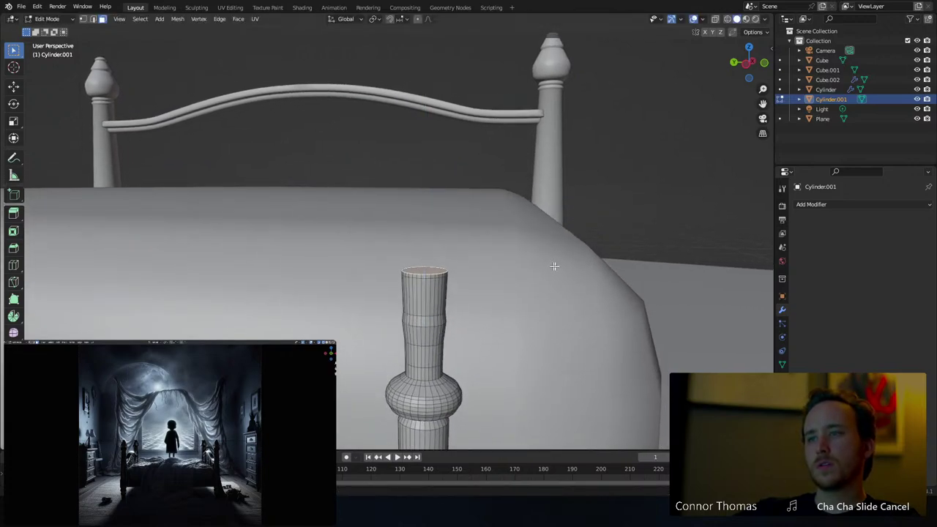
key("s")
left_click(567, 265)
key("e")
left_click(566, 257)
key("s")
left_click(573, 257)
key("e")
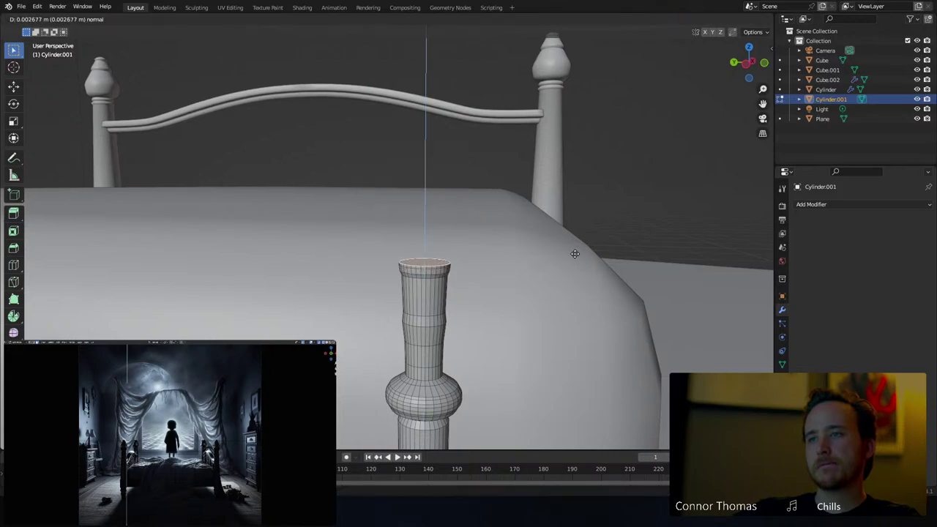
left_click(575, 255)
Extrude the lip's top face in small amounts, scaling it inward each time to round off the lip
key("s")
left_click(569, 253)
key("e")
left_click(568, 247)
key("s")
left_click(552, 247)
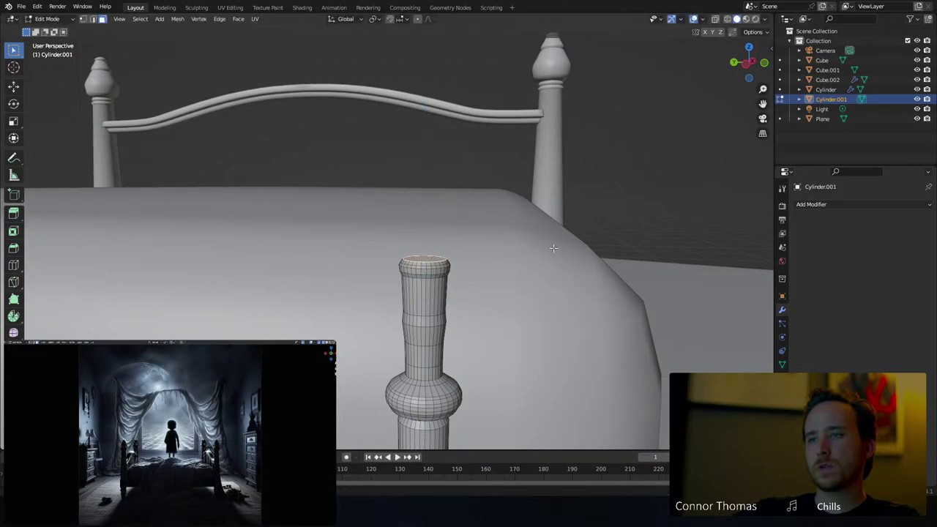
key("e")
left_click(552, 242)
key("s")
left_click(534, 245)
scroll(492, 251, "down", 6)
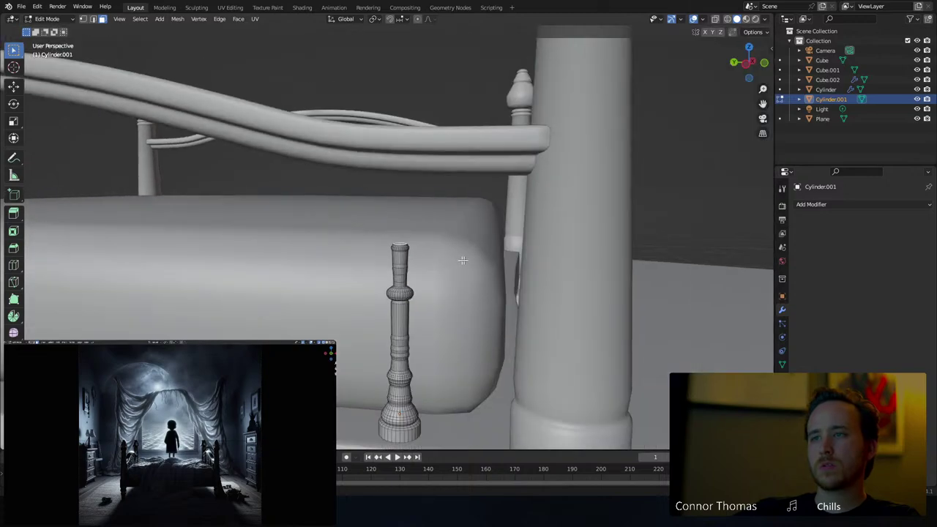
Try extruding the spindle's top face straight up to the curved rail, and undo the extrusion
mouse_move(462, 259)
middle_mouse_down()
mouse_move(457, 250)
mouse_move(465, 261)
middle_mouse_up()
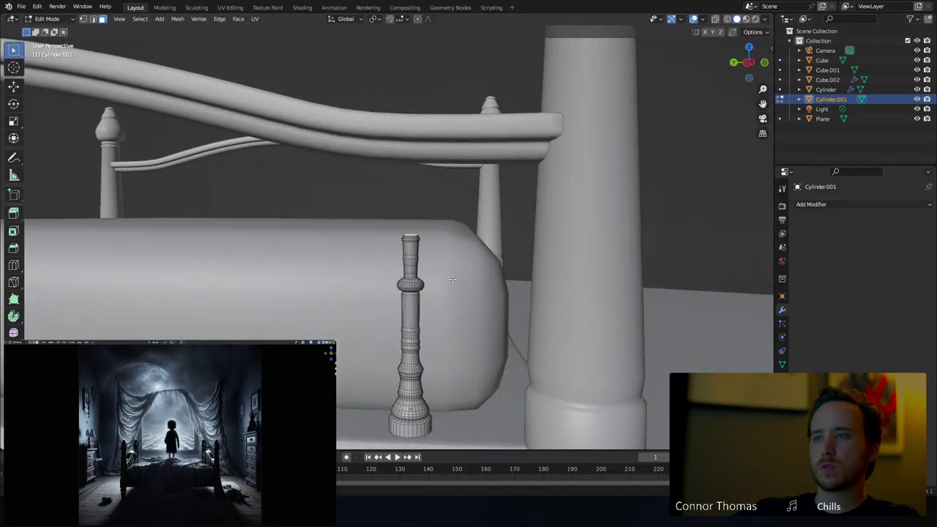
key("e")
left_click(462, 199)
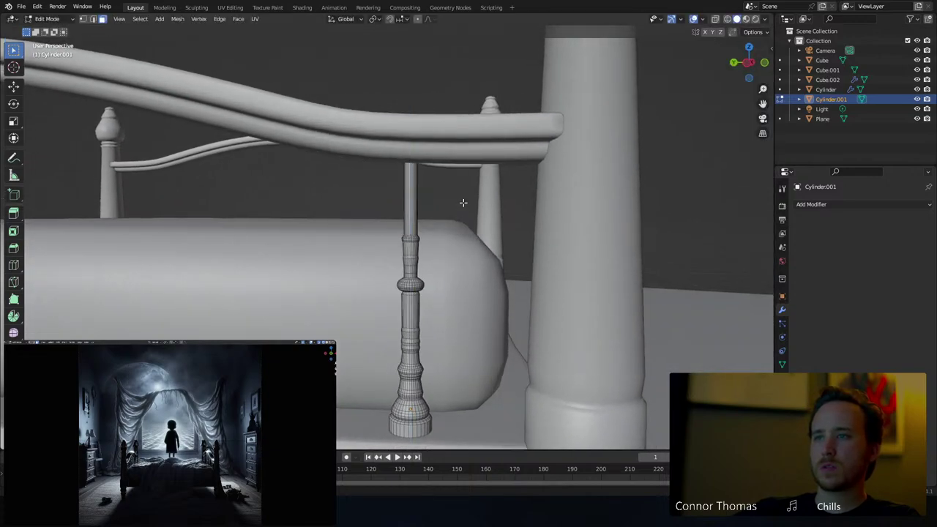
key("ctrl+z")
Extrude the spindle's top face upward in two short segments, scaling it outward to begin a flared top
key("e")
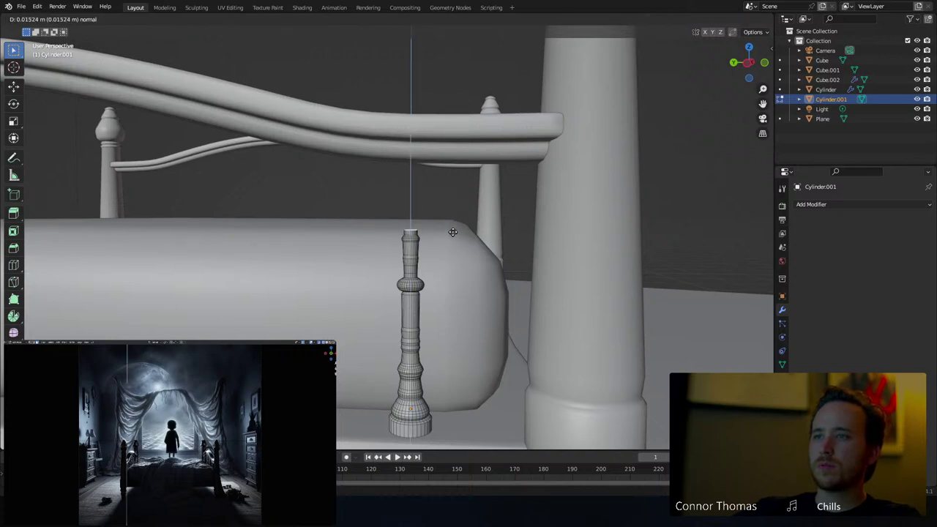
left_click(452, 230)
key("s")
left_click(464, 228)
key("e")
left_click(462, 217)
key("s")
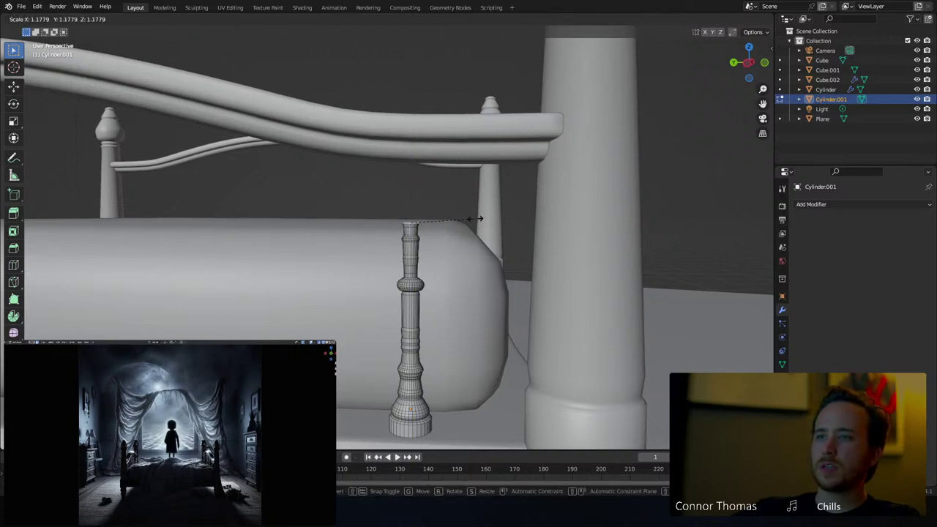
left_click(475, 218)
Extrude the spindle's top face upward in several short segments, scaling each one outward to widen the flared top
key("e")
left_click(479, 214)
key("s")
left_click(486, 214)
key("e")
left_click(490, 209)
key("s")
left_click(501, 208)
key("e")
left_click(499, 201)
key("s")
left_click(508, 201)
key("e")
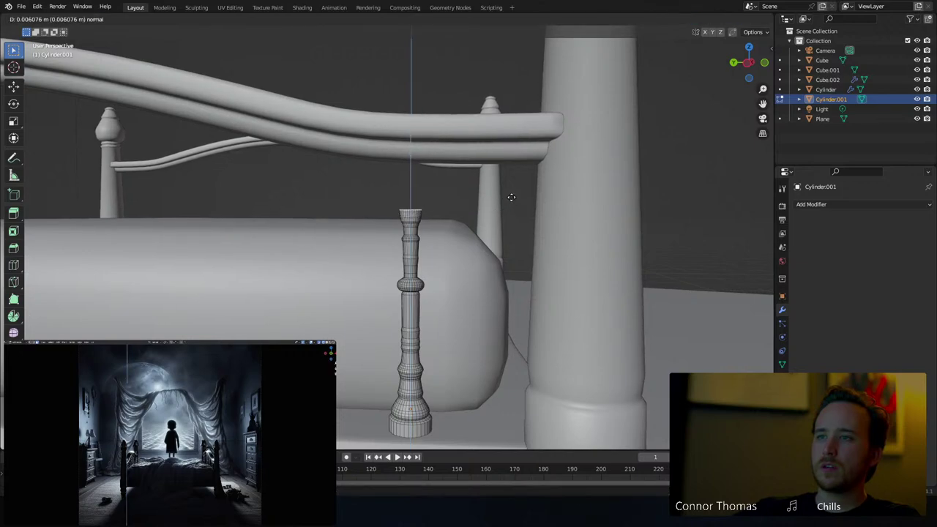
left_click(511, 196)
key("s")
left_click(519, 196)
Extrude the flared top in small amounts, scaling it inward each time to round it off into a bulb
key("e")
left_click(520, 195)
key("s")
left_click(514, 195)
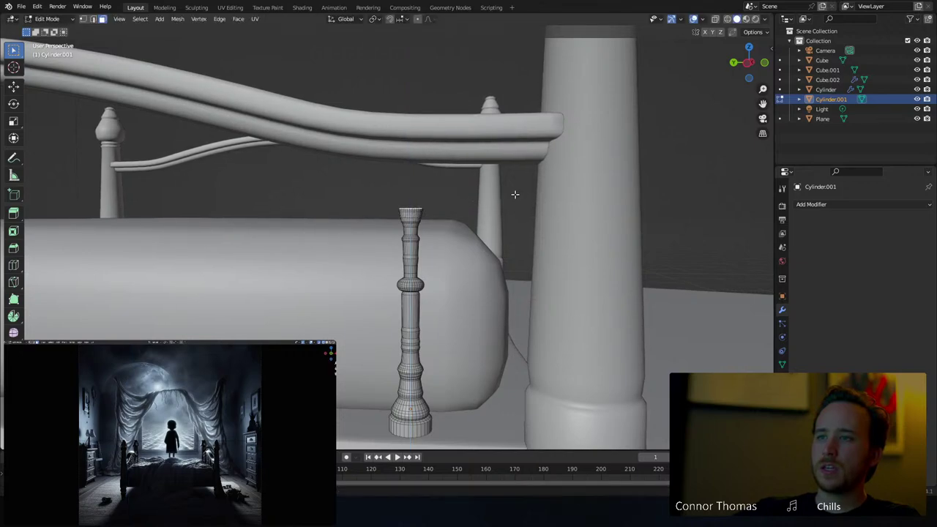
key("e")
left_click(515, 192)
key("s")
key("z")
key("z")
key("z")
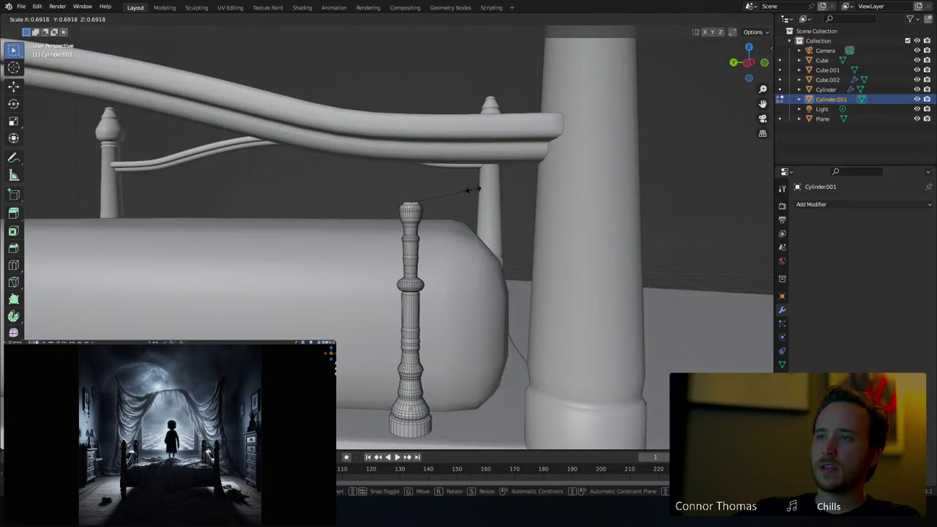
left_click(471, 190)
Extrude the spindle's top face above the bulb, scaling it outward and back inward to form a second bulge just below the curved rail
key("e")
left_click(470, 186)
key("s")
left_click(481, 186)
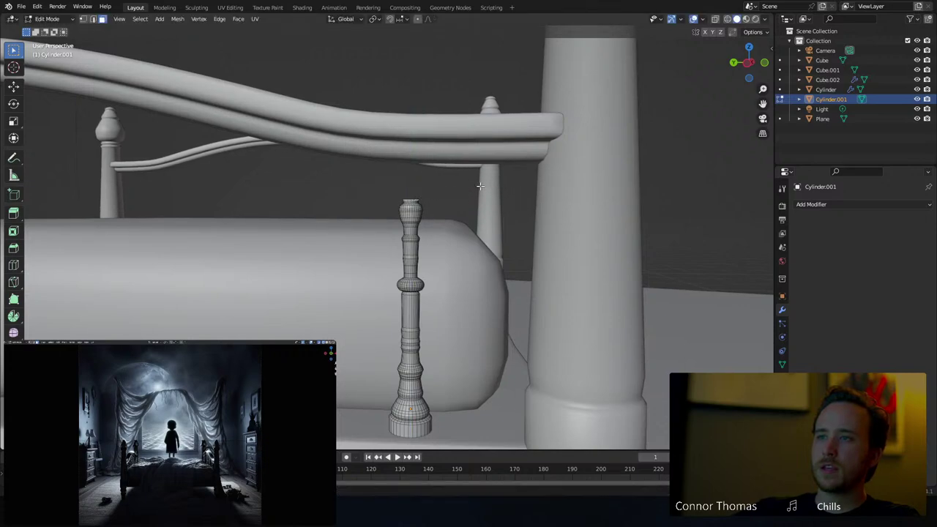
key("e")
left_click(481, 182)
key("s")
key("z")
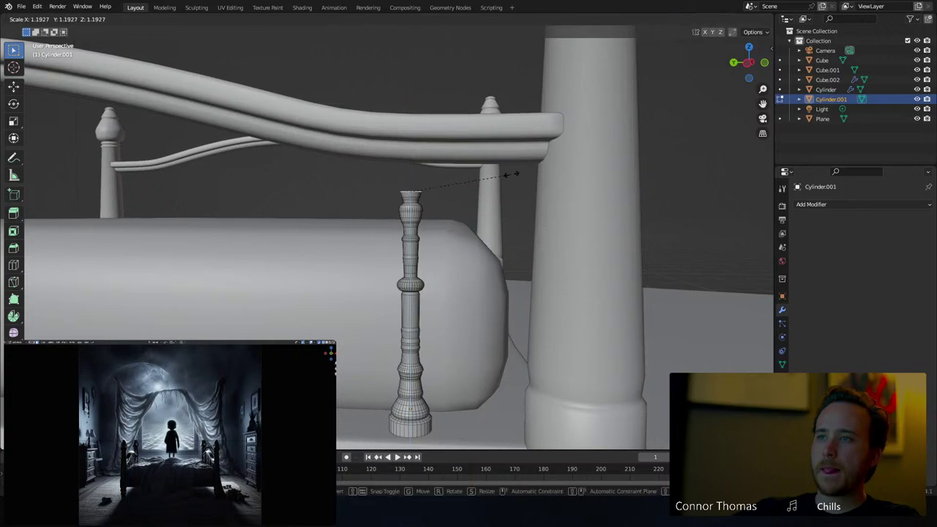
left_click(482, 186)
key("s")
key("z")
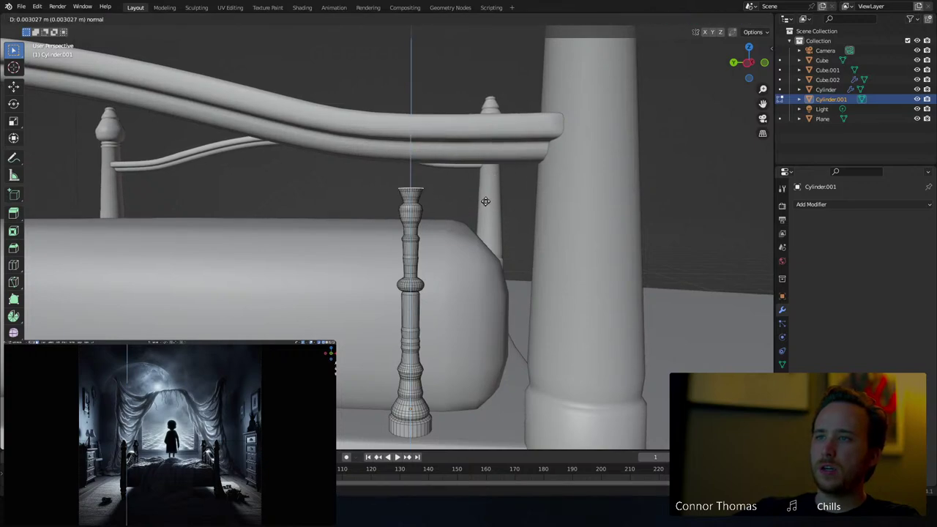
left_click(485, 195)
key("e")
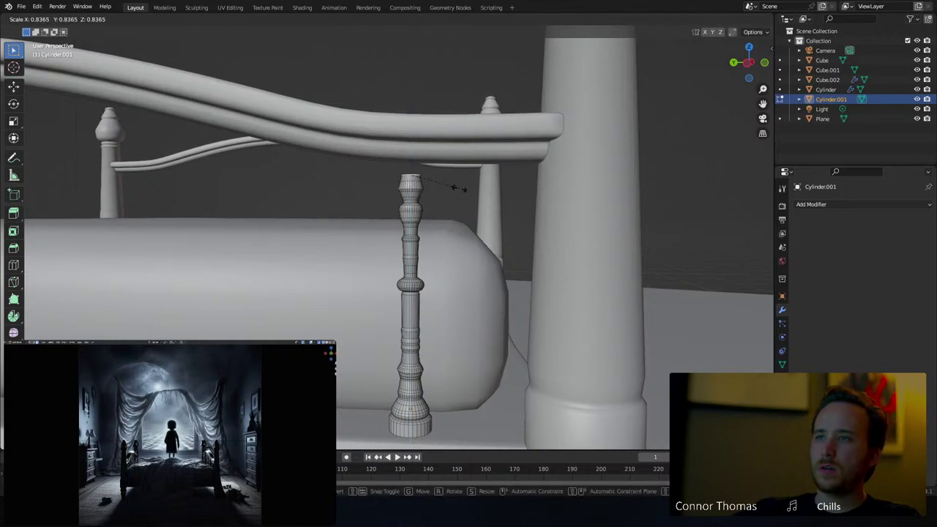
left_click(458, 179)
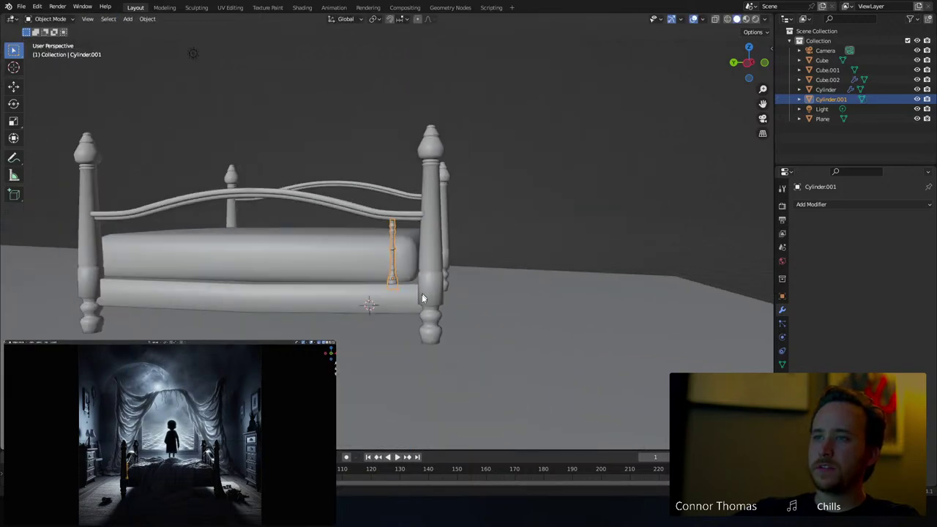
Move the whole spindle along the Y axis so it stands closer to the nearby bedpost
key("KP_Decimal")
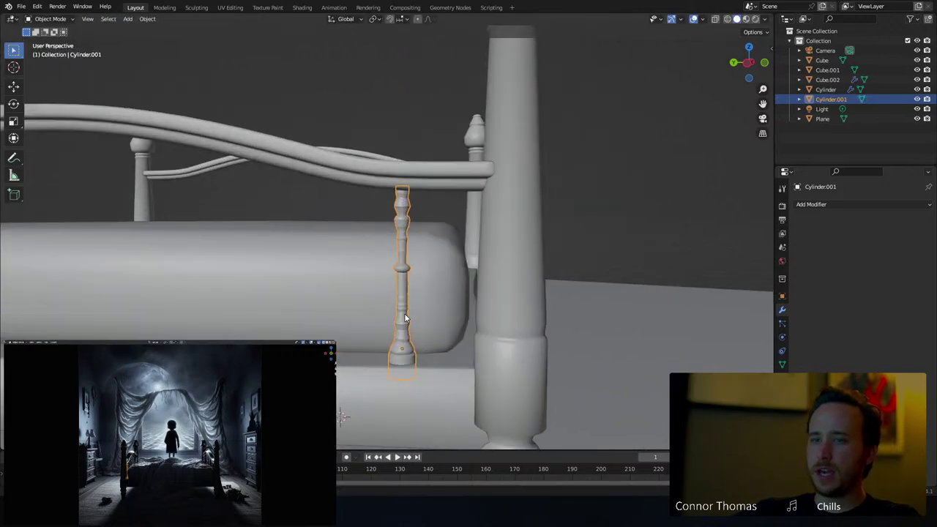
scroll(389, 318, "down", 3)
mouse_move(389, 318)
middle_mouse_down()
mouse_move(291, 324)
mouse_move(356, 316)
mouse_move(473, 331)
mouse_move(399, 321)
middle_mouse_up()
key("alt+a")
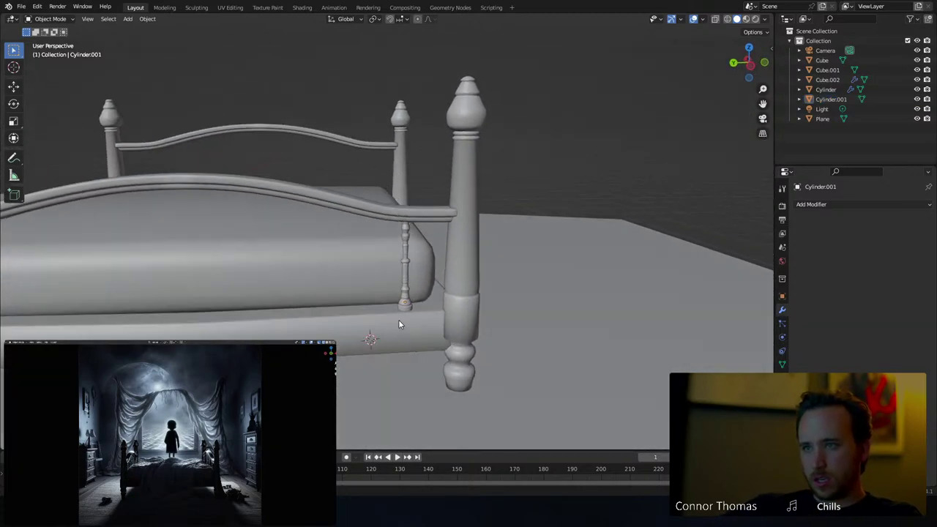
scroll(400, 321, "up", 4)
left_click(432, 347)
middle_click_drag(465, 380, 450, 319)
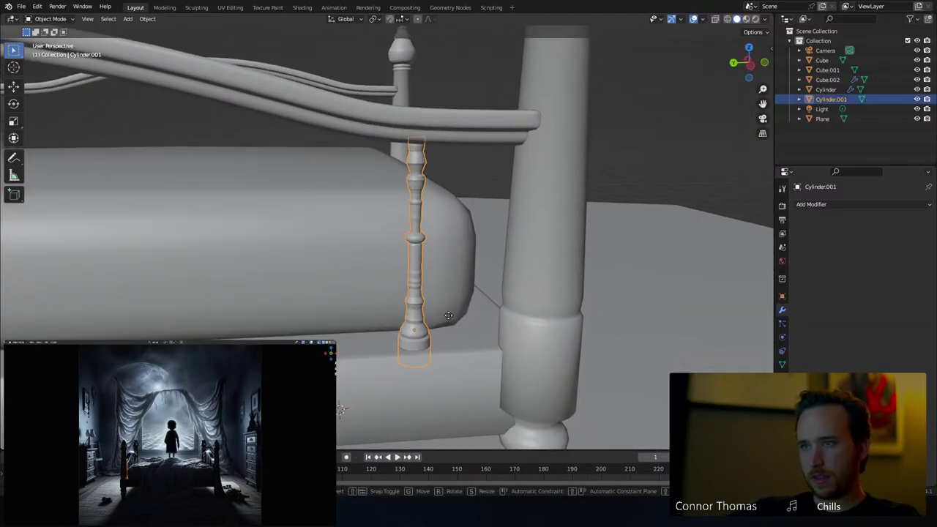
key("g")
key("y")
left_click(496, 329)
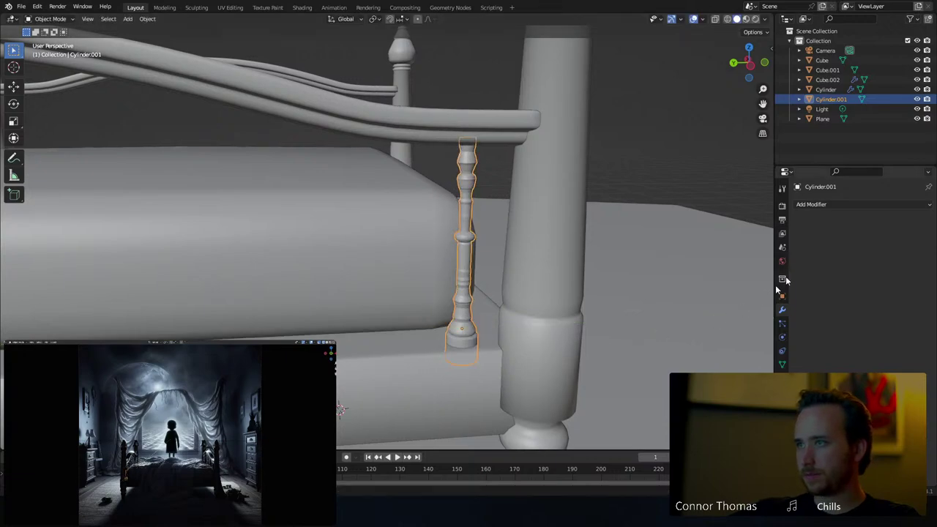
Add an Array modifier to the spindle with relative offset factors X 0 and Y 3.7 and a count of 22
left_click(824, 205)
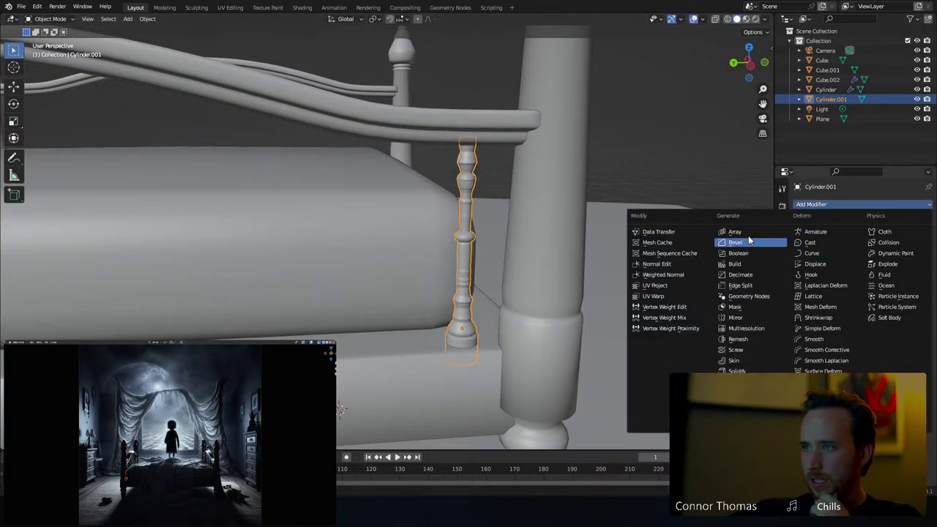
left_click(745, 231)
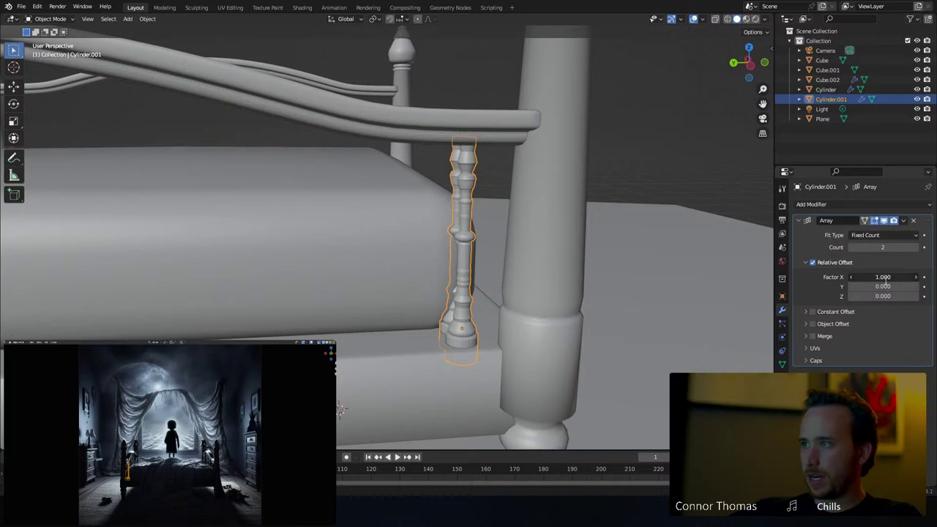
key("Return")
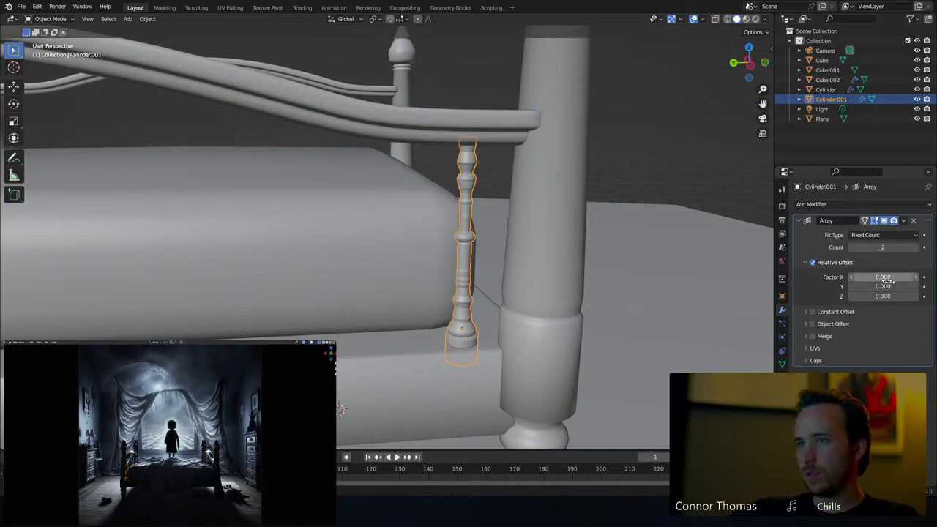
left_click_drag(894, 286, 930, 286)
left_click_drag(886, 247, 923, 246)
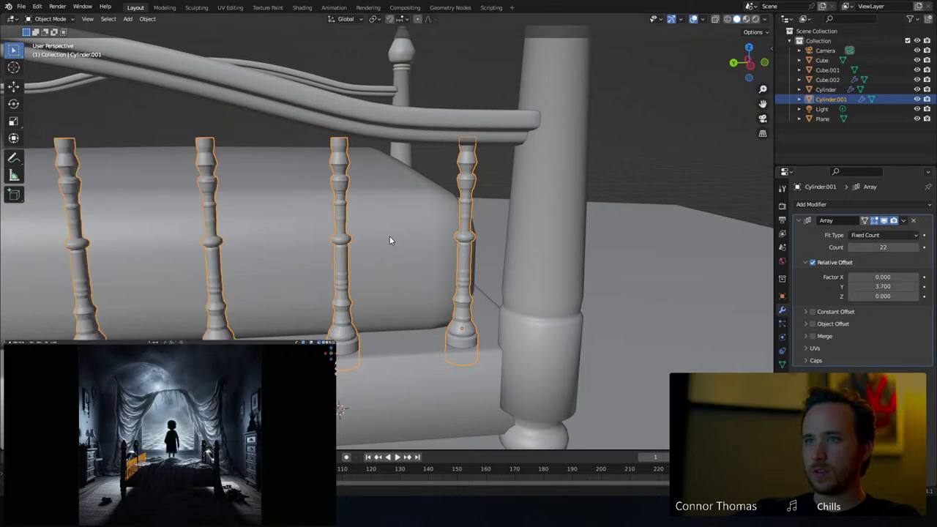
Set the array's count to 10 and its relative Y offset to 3.4, and apply the modifier
scroll(389, 237, "down", 4)
middle_click_drag(248, 251, 525, 253, "shift")
scroll(371, 250, "down", 2)
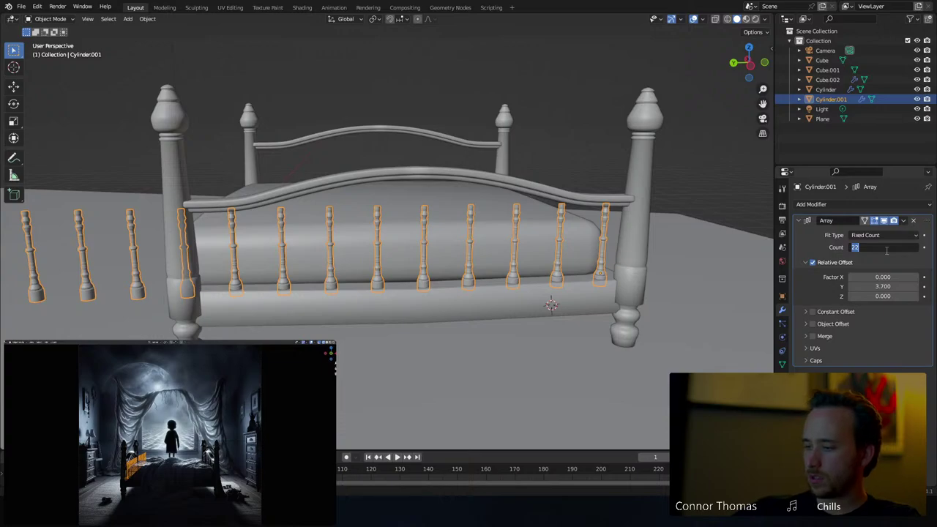
type("6")
key("Return")
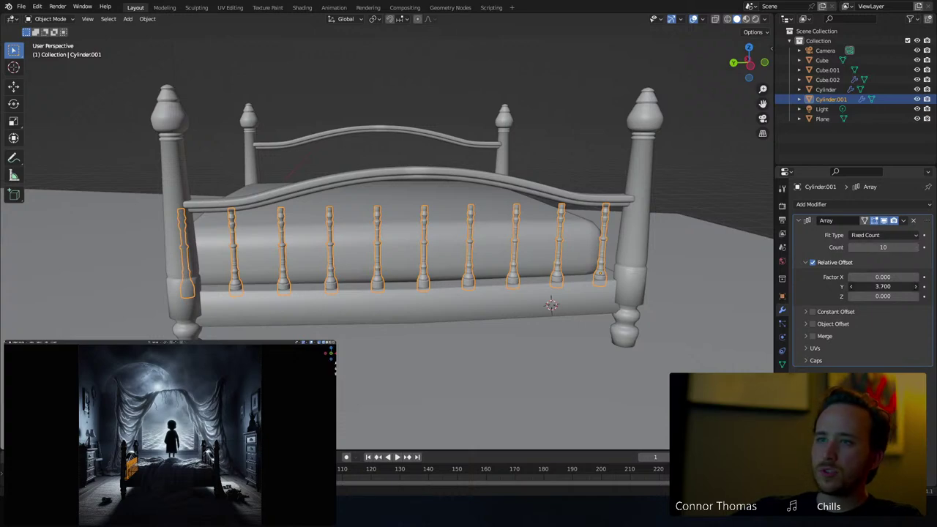
left_click_drag(883, 286, 851, 291)
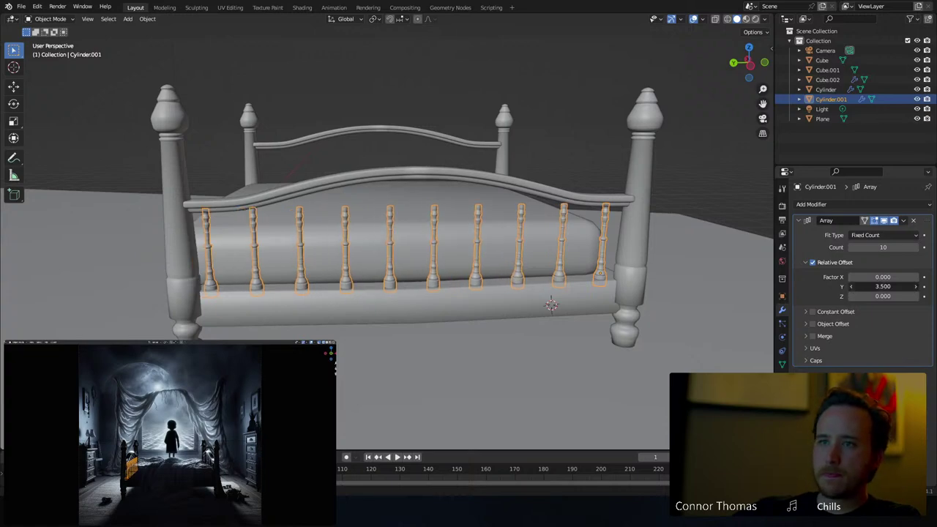
left_click(851, 289)
middle_click_drag(388, 213, 299, 191)
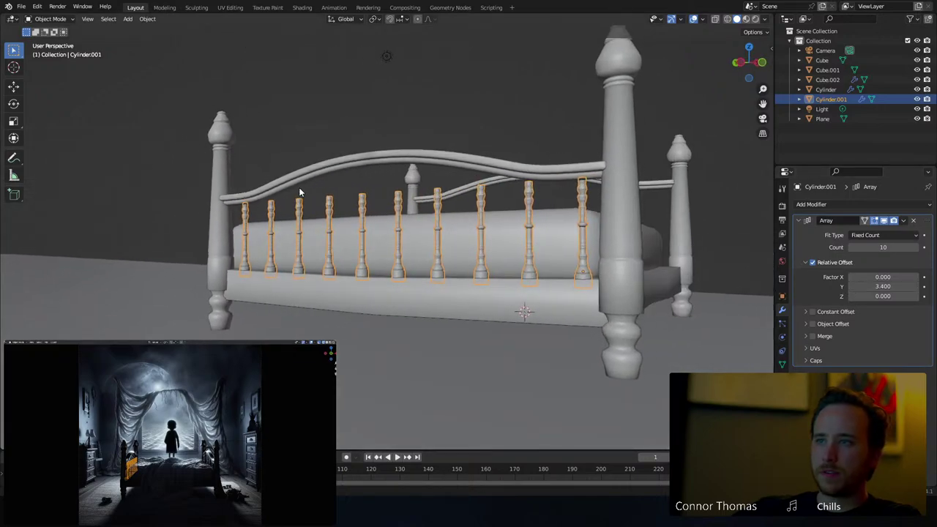
key("ctrl+a")
In wireframe view with proportional editing on, raise the second spindle's top section about 0.05 m along Z to the curved rail
scroll(600, 235, "up", 3)
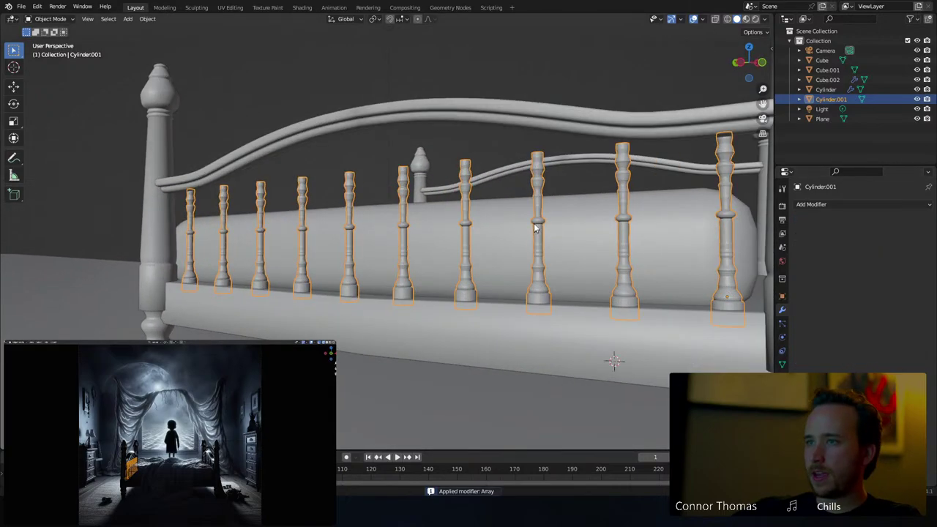
key("Tab")
key("z")
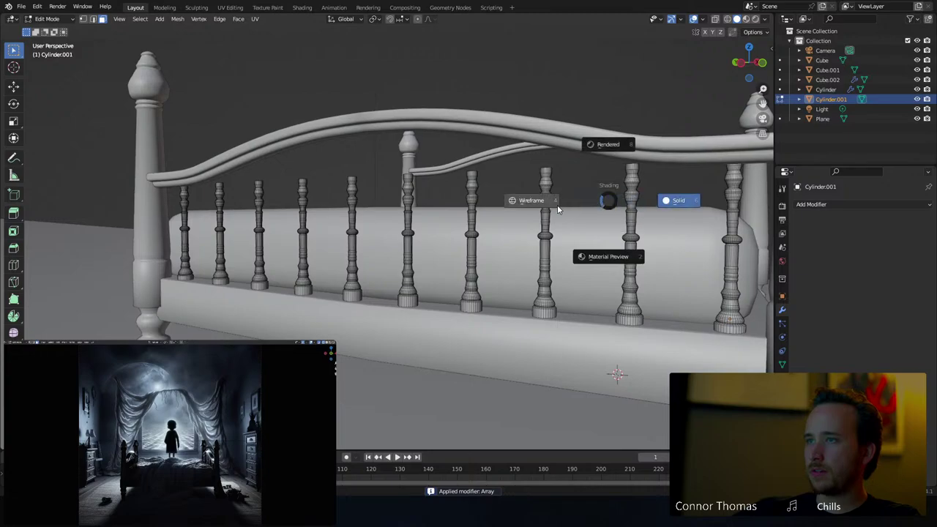
left_click(523, 204)
left_click(641, 164)
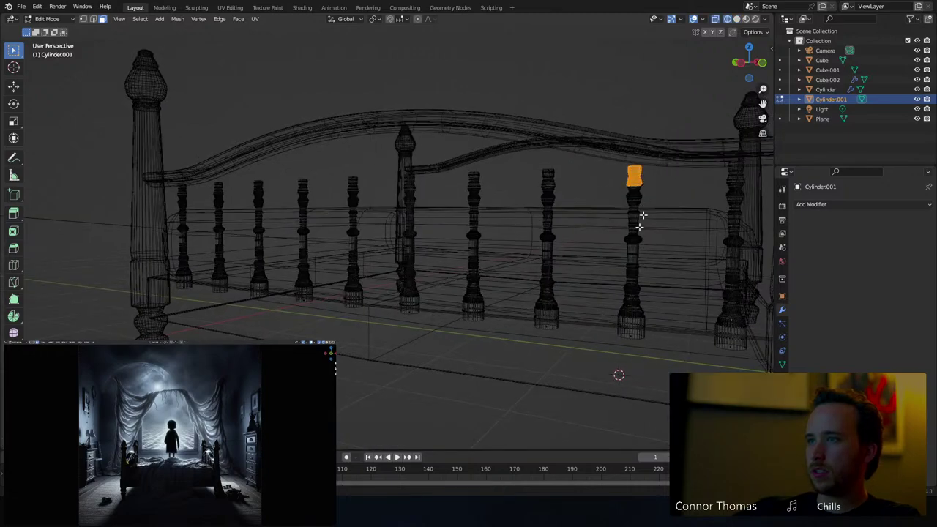
left_click(417, 20)
key("g")
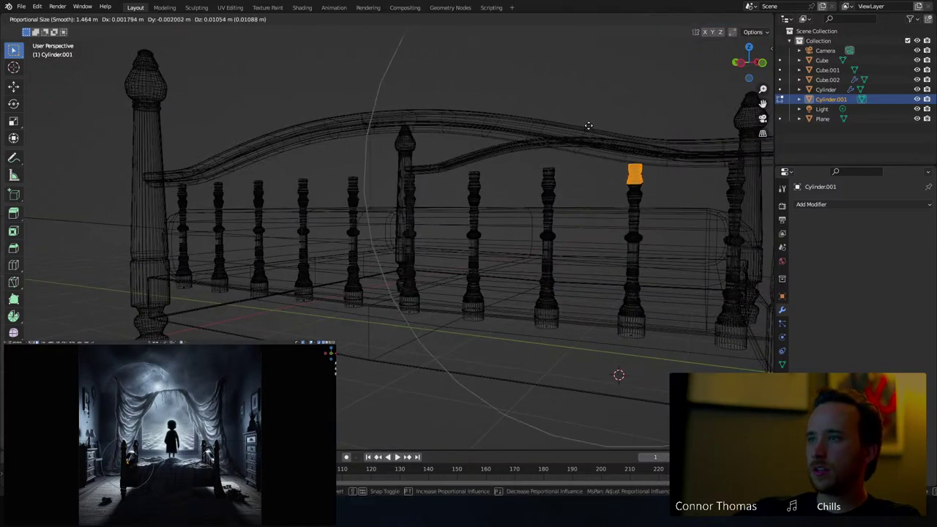
scroll(588, 123, "down", 5)
scroll(588, 126, "up", 20)
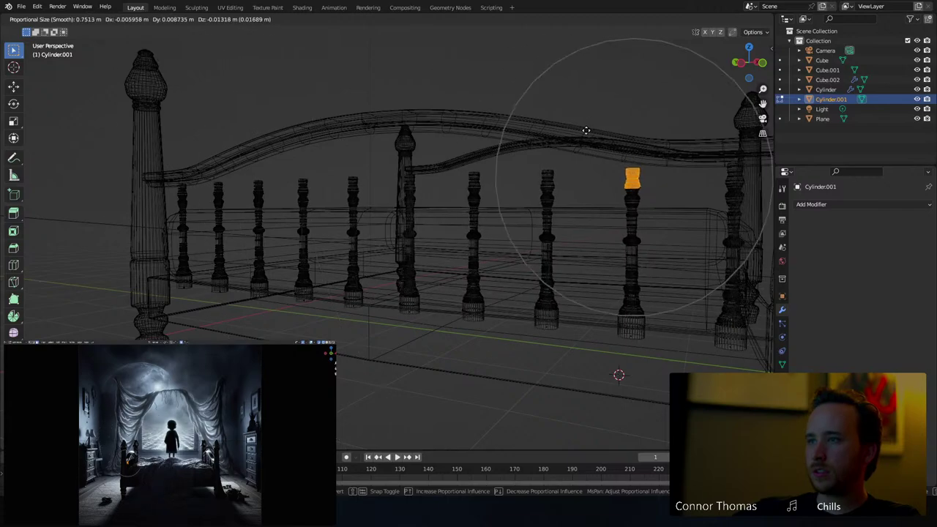
key("z")
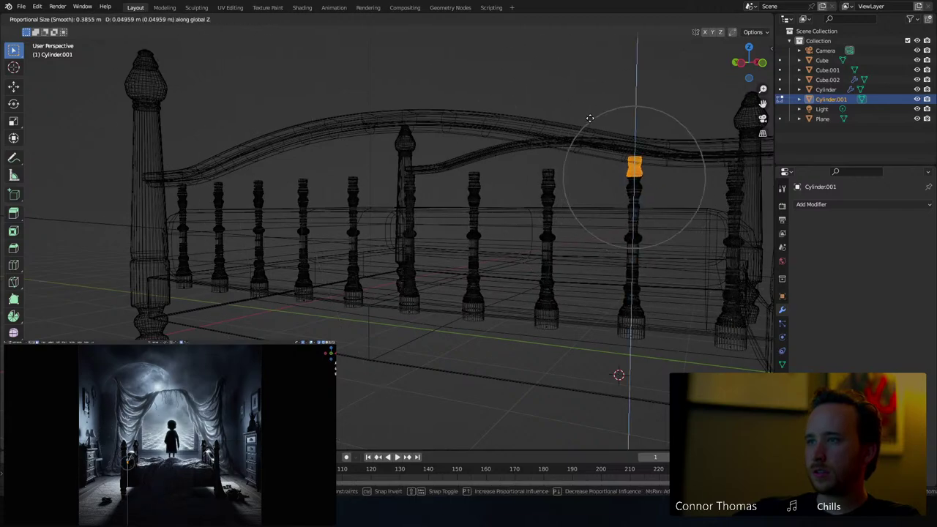
left_click(590, 118)
Raise the top section of the third spindle along Z to the curved rail with proportional editing
key("a")
key("a")
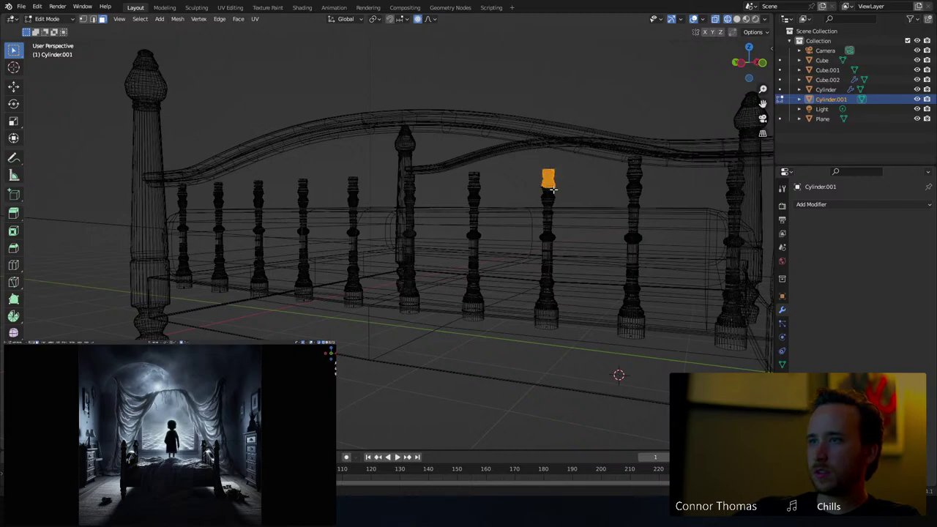
key("g")
key("z")
left_click(560, 158)
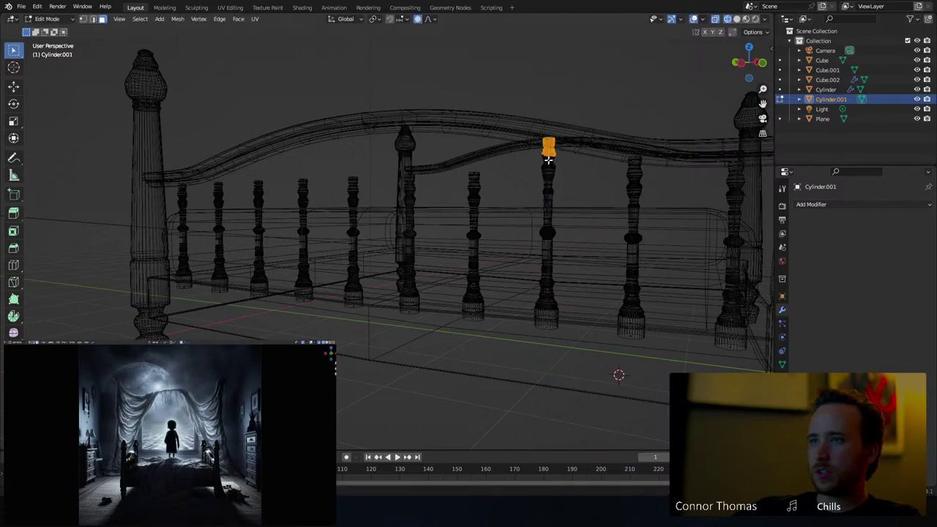
Select the top section of the fourth spindle and raise it along Z toward the curved rail
middle_click_drag(548, 159, 577, 163)
key("shift+z")
middle_click_drag(519, 171, 527, 172)
key("shift+z")
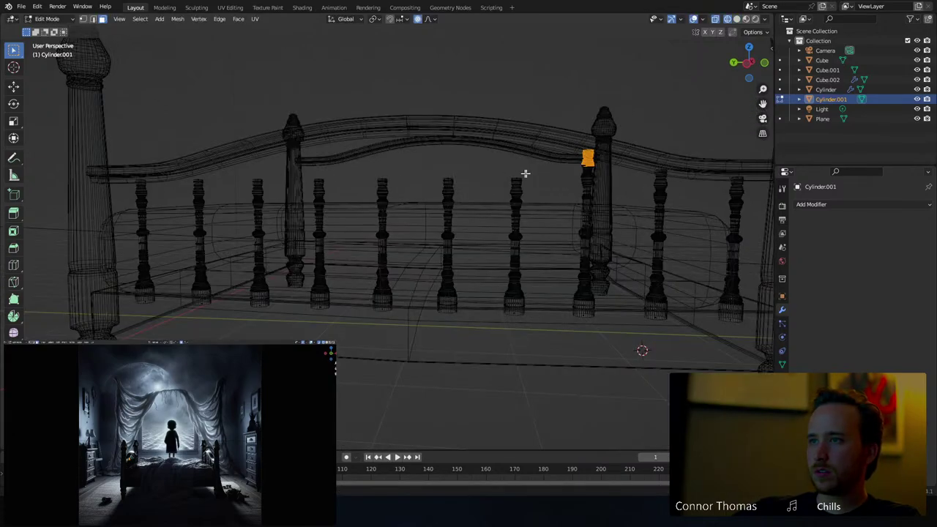
key("alt+a")
key("l")
key("g")
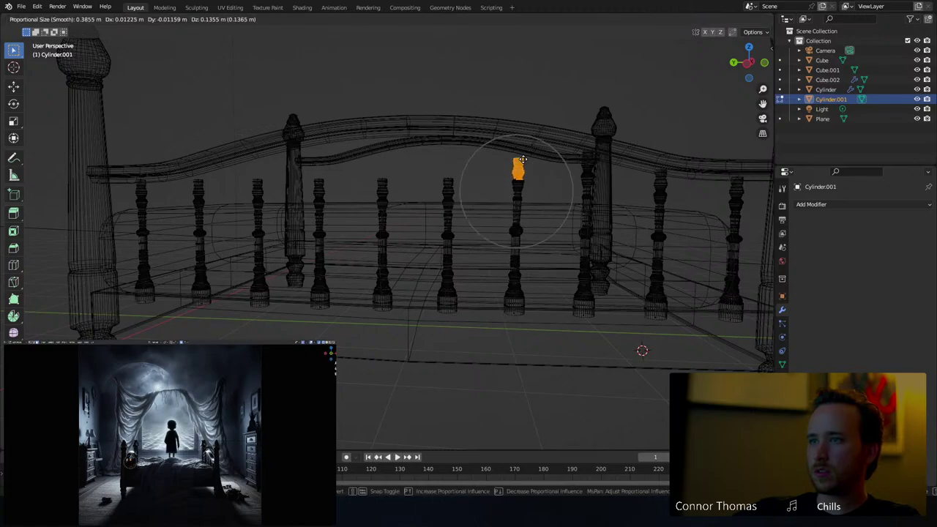
key("z")
left_click(521, 146)
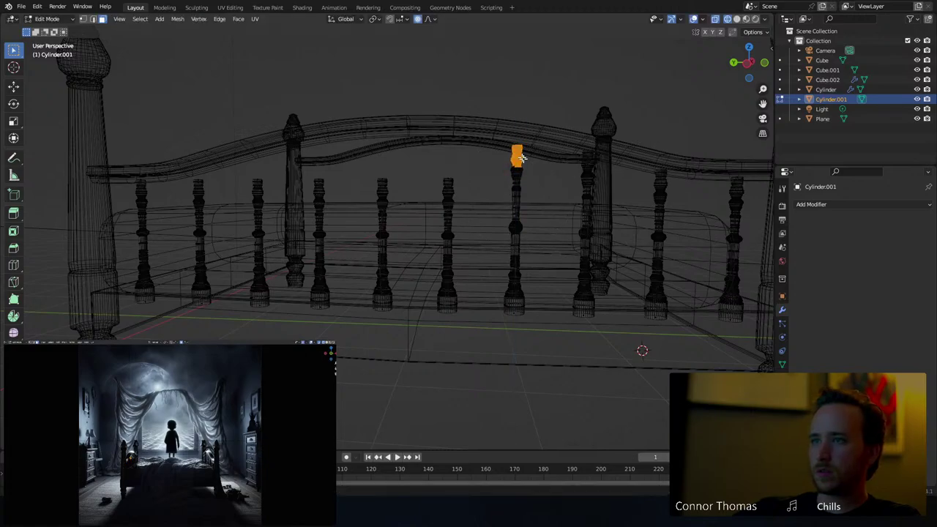
In solid view, raise the fourth spindle's top about 0.06 m further along Z to meet the rail's underside
key("shift+z")
middle_click_drag(558, 174, 563, 187)
key("g")
key("z")
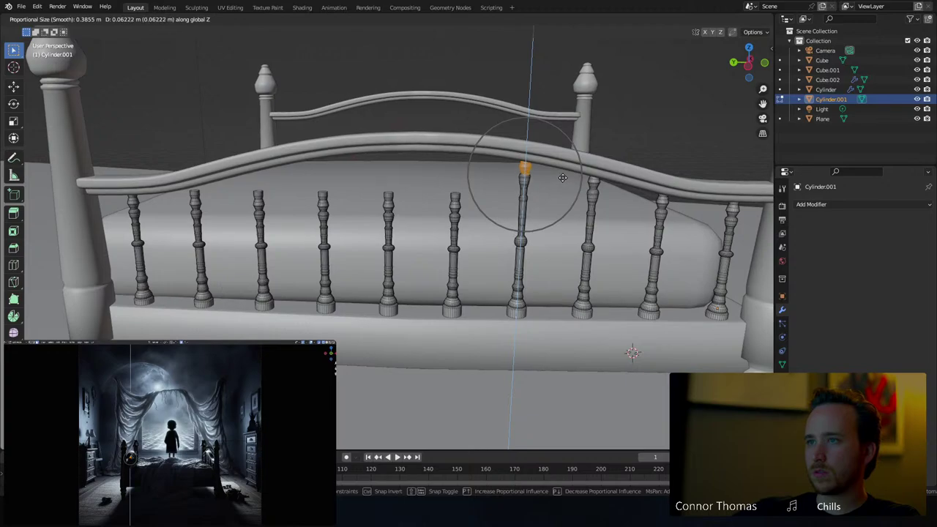
left_click(562, 178)
Raise the top section of the fifth spindle along Z until it meets the underside of the curved rail
key("g")
key("z")
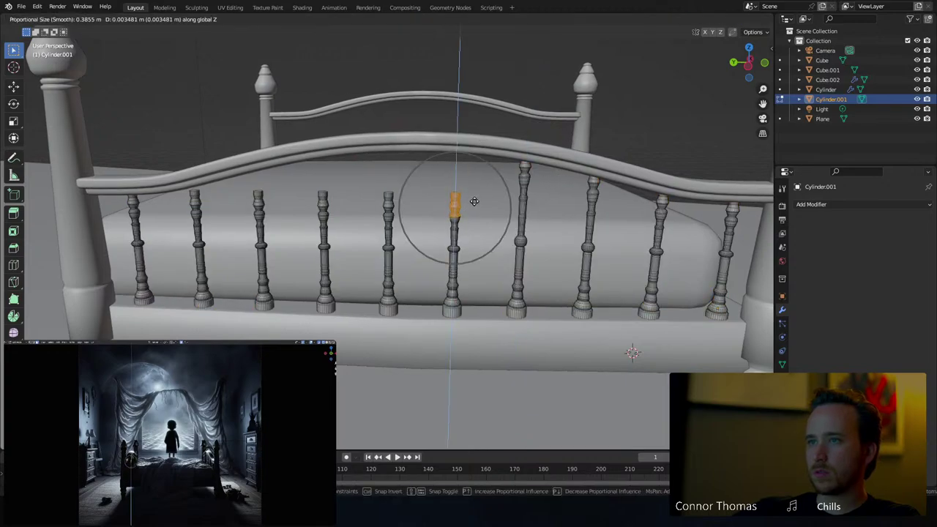
left_click(477, 160)
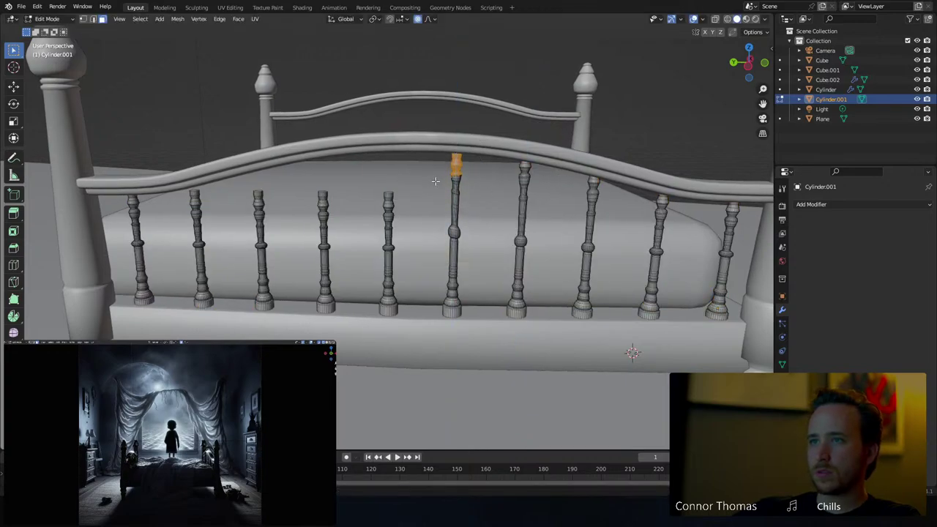
Select the sixth spindle's top section and raise it about 0.3 m along Z to the rail's underside with proportional editing
mouse_move(410, 202)
middle_mouse_down()
mouse_move(450, 196)
mouse_move(417, 194)
middle_mouse_up()
key("a")
key("a")
key("c")
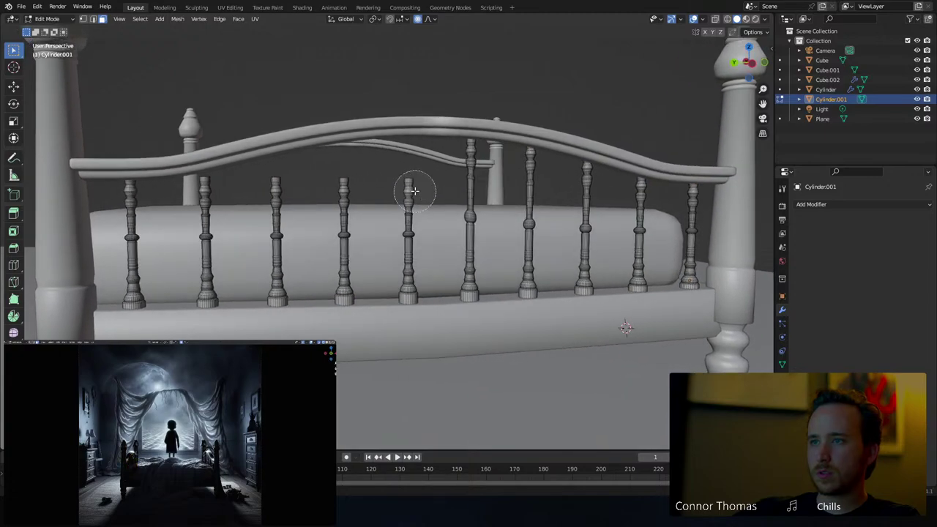
left_click(414, 191)
right_click(414, 191)
key("g")
key("z")
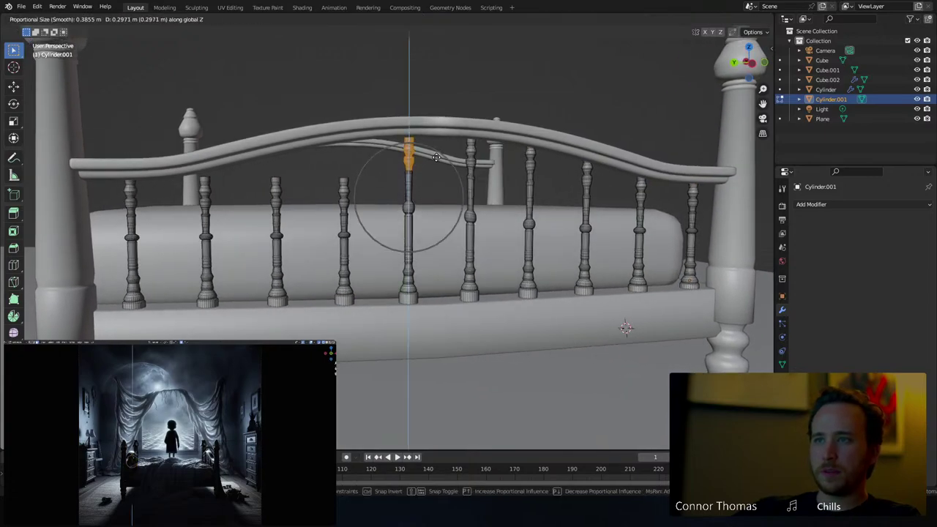
left_click(436, 157)
Select the top section of the seventh spindle and raise it along Z until it meets the curved rail's underside
middle_click_drag(393, 188, 461, 192, "shift")
key("a")
key("a")
key("c")
left_click(414, 189)
right_click(415, 190)
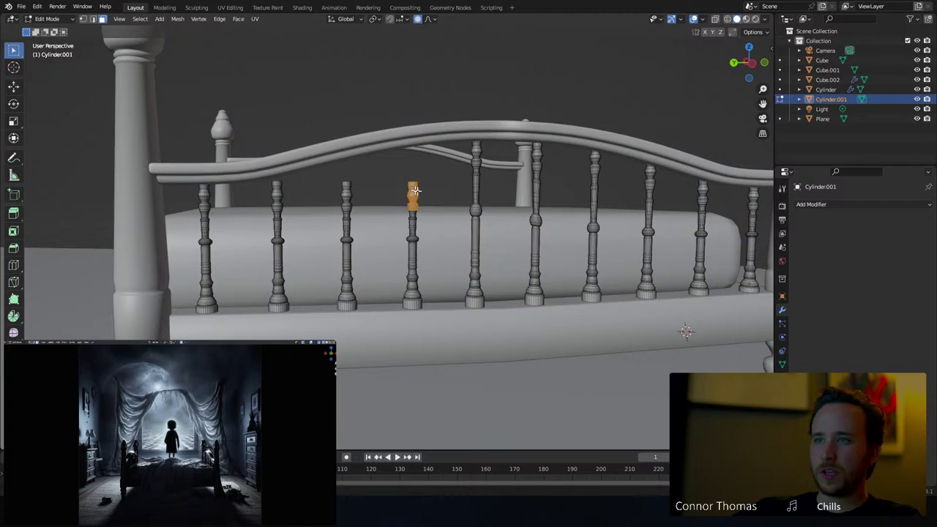
key("g")
key("z")
left_click(427, 175)
Select the top section of the eighth spindle and raise it about 0.18 m along Z to the curved rail
middle_click_drag(427, 174, 488, 216)
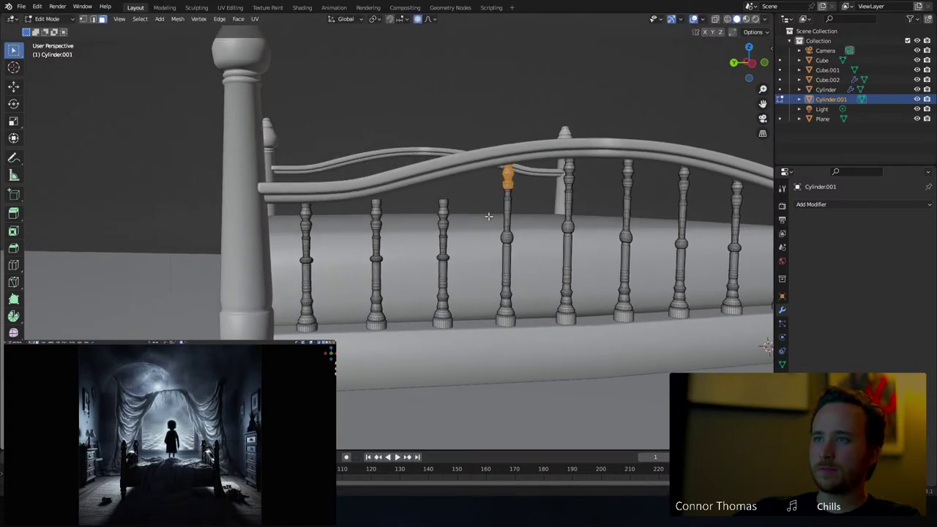
key("alt+a")
right_click(438, 208)
key("g")
key("z")
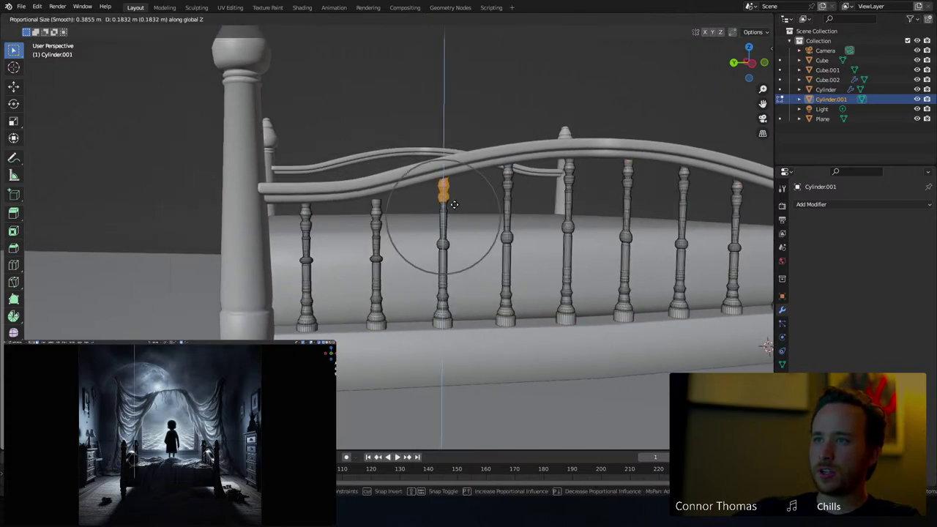
left_click(454, 205)
Select the top section of the ninth spindle and raise it slightly along Z to meet the rail
key("a")
key("a")
key("l")
key("g")
key("z")
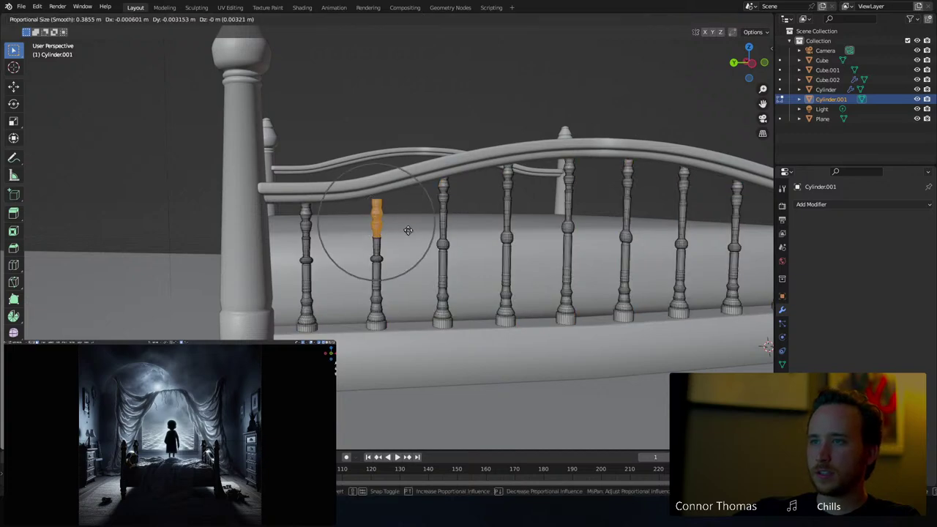
left_click(408, 223)
Nudge the middle sections of the sixth and seventh spindles slightly with proportional editing to vary their shapes
middle_click_drag(477, 244, 518, 255)
key("g")
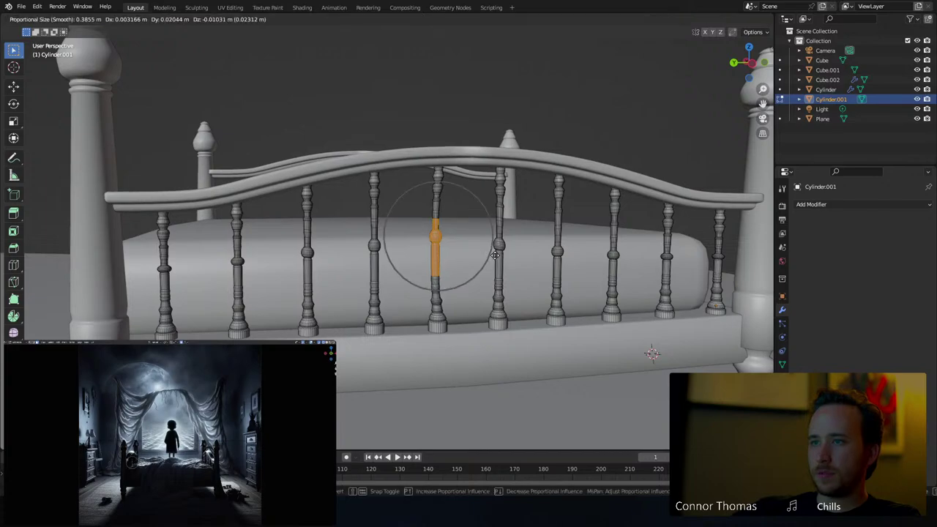
left_click(495, 256)
key("a")
key("a")
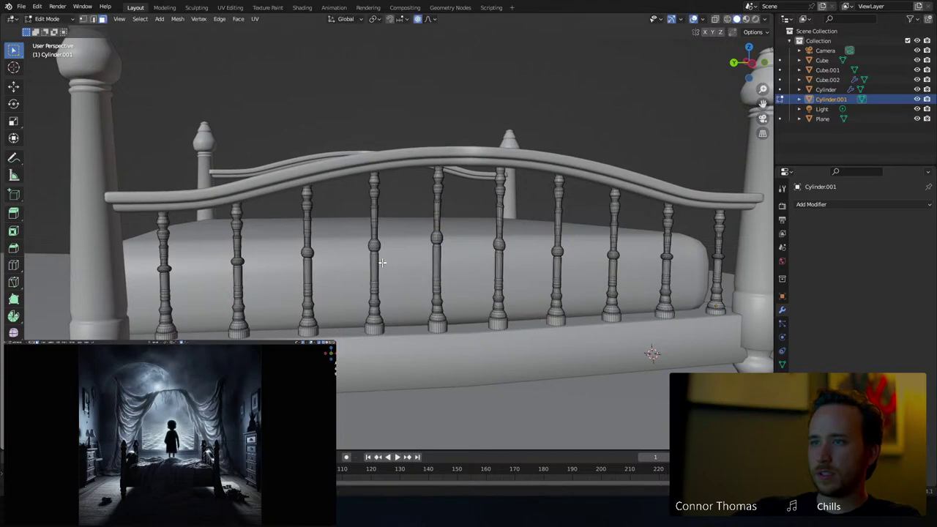
key("g")
left_click(398, 272)
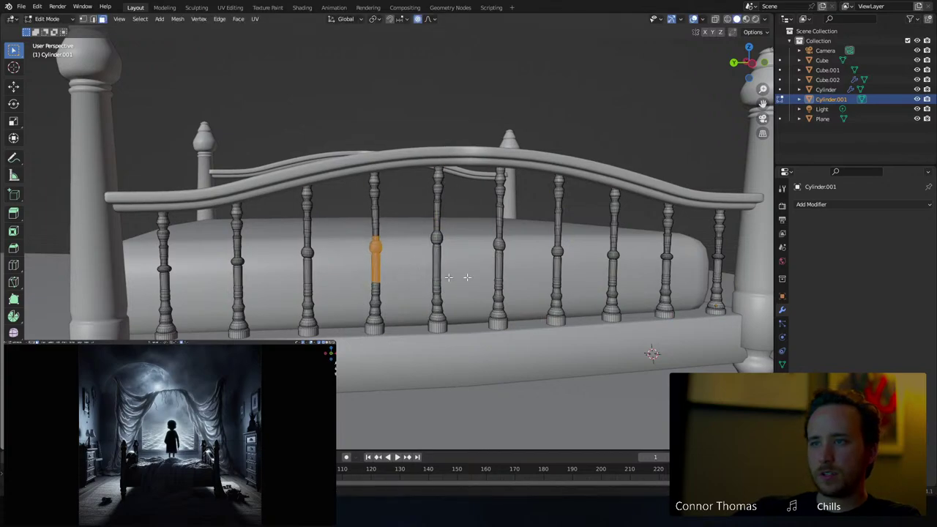
Shift the shaft sections below the middle beads of the fifth and fourth spindles slightly sideways with proportional editing
key("alt+a")
key("g")
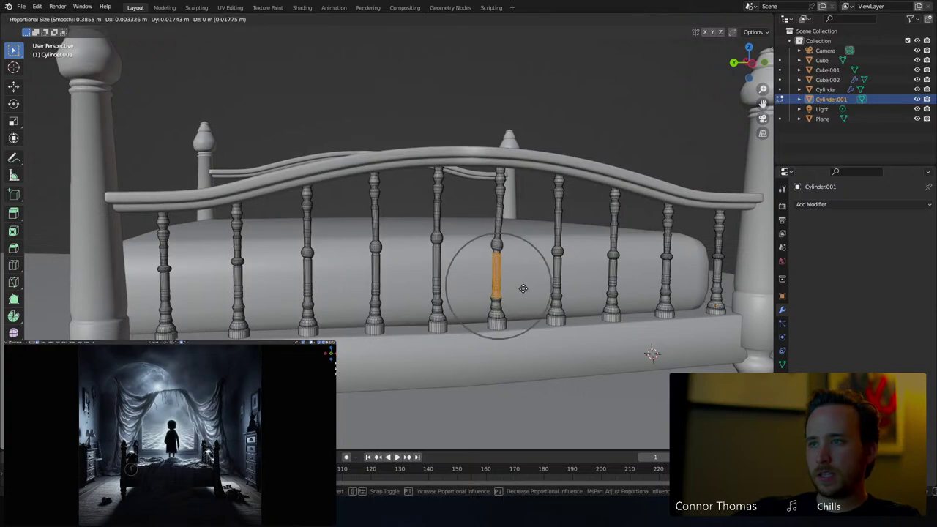
left_click(524, 288)
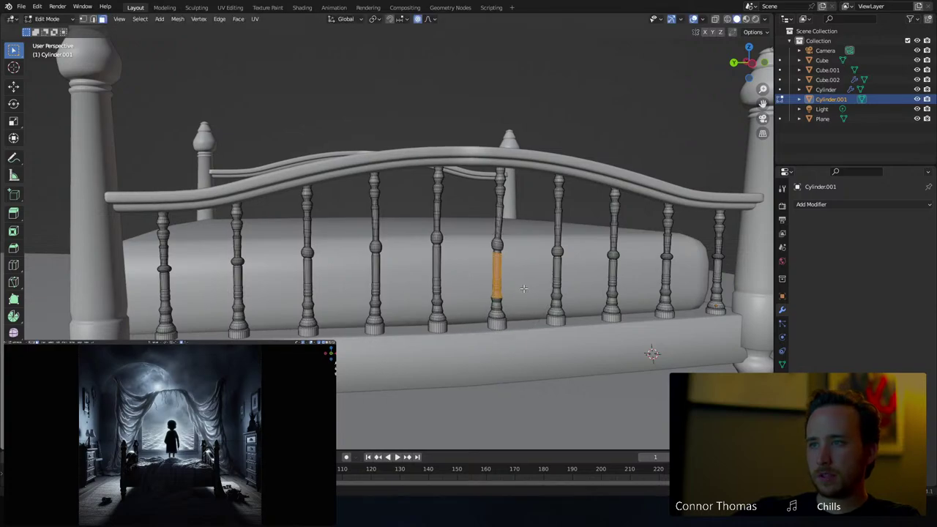
middle_click_drag(572, 284, 559, 268)
left_click(558, 269, "alt")
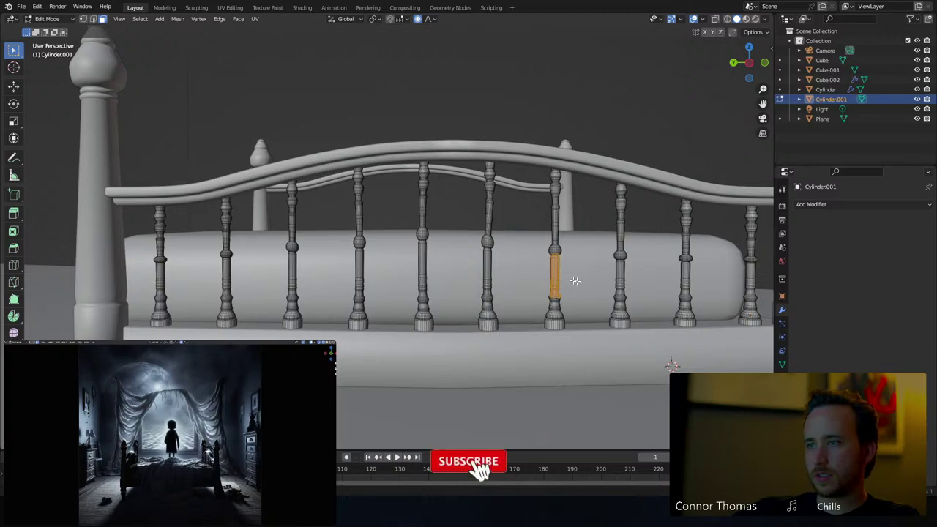
key("g")
left_click(581, 281)
Nudge the middle sections of the second and third spindles slightly off their straight axes and clear the selection
key("a")
key("a")
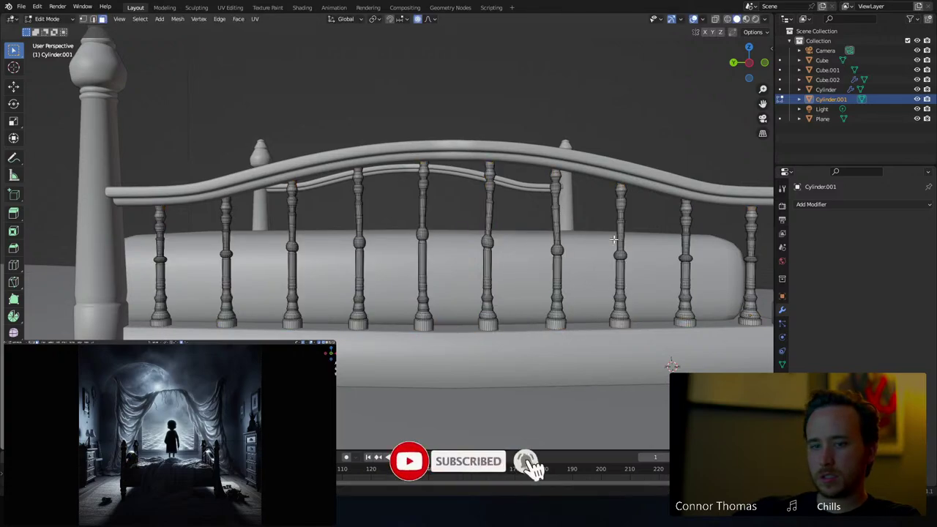
key("g")
left_click(695, 292)
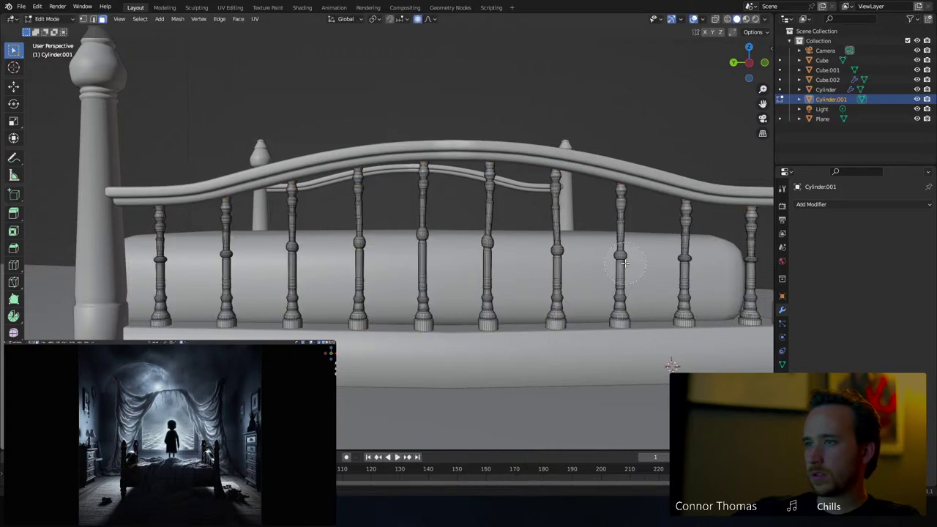
key("a")
key("alt+a")
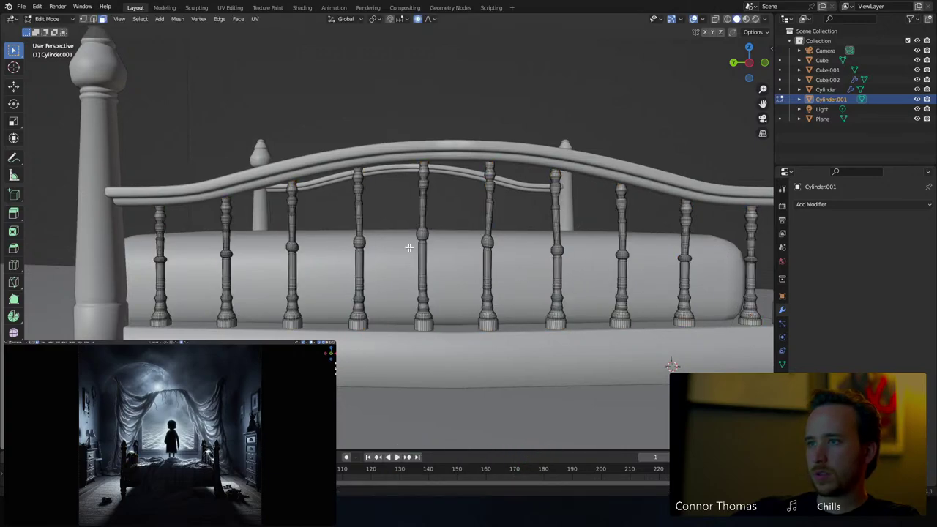
Shift the middle sections of the ninth and tenth spindles slightly with proportional editing and clear the selection
left_click_drag(218, 233, 240, 278)
key("g")
left_click(287, 263)
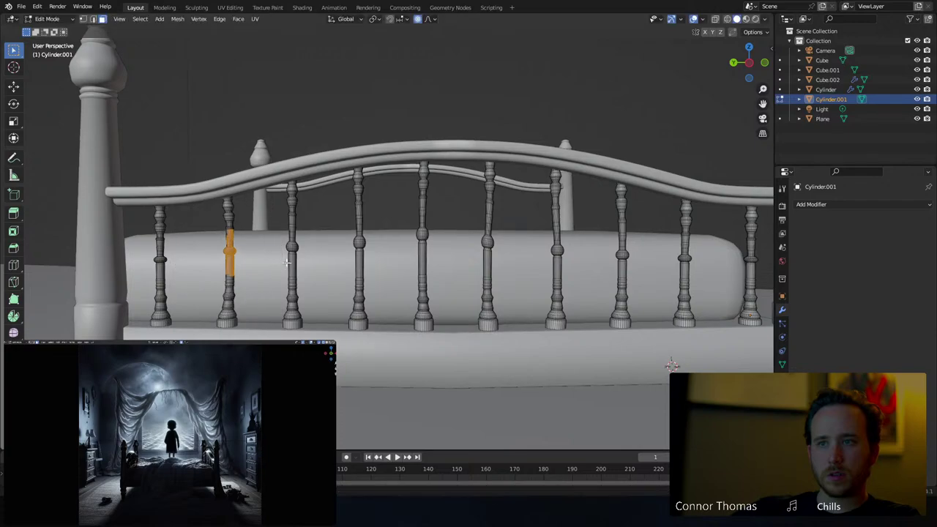
key("a")
key("alt+a")
key("l")
key("g")
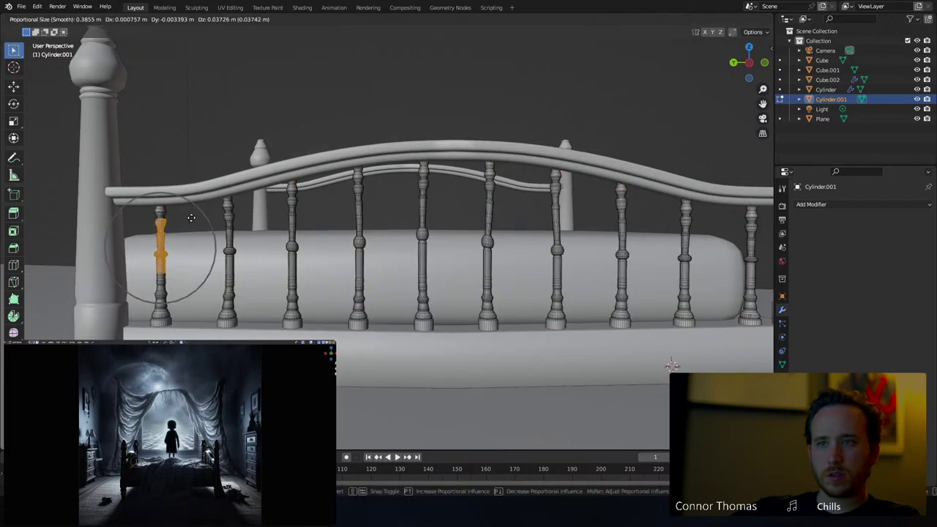
left_click(195, 224)
key("a")
key("alt+a")
Leave Edit Mode on the spindle row and deselect everything
scroll(490, 265, "down", 3)
middle_click_drag(506, 265, 401, 243)
key("Tab")
scroll(400, 253, "up", 3)
key("a")
key("alt+a")
scroll(363, 246, "up", 4)
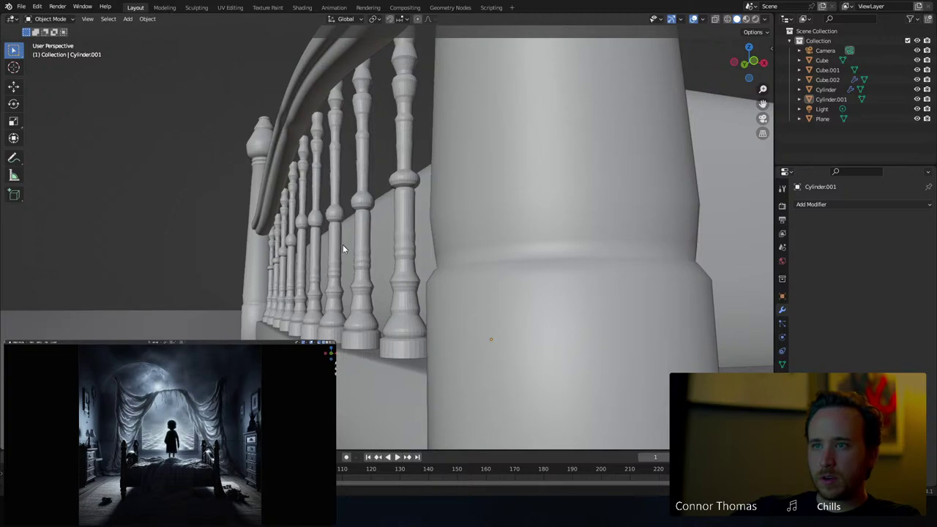
Edit the bed frame's mesh and, in wireframe, select the frame's end faces beneath the spindle row
left_click(281, 126)
middle_click_drag(281, 126, 393, 306)
left_click(357, 286)
key("Tab")
scroll(371, 323, "down", 5)
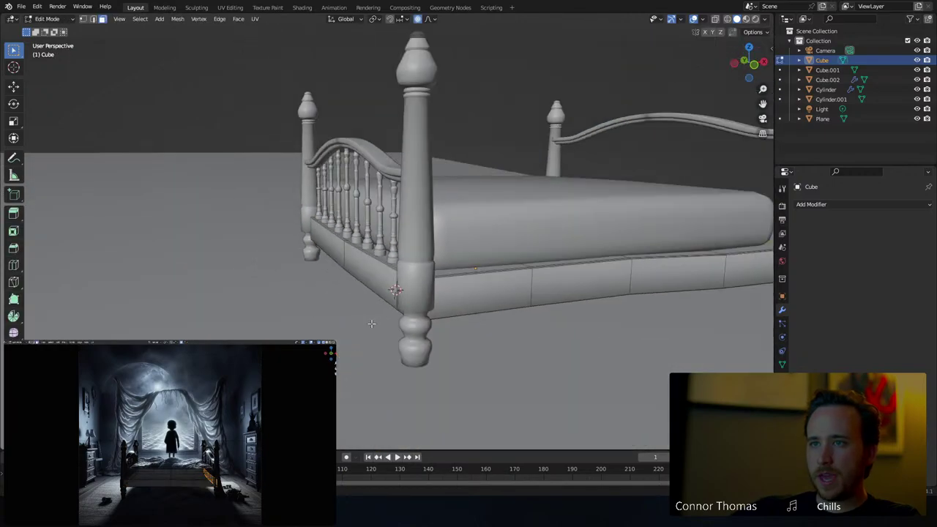
key("a")
key("alt+a")
key("shift+z")
middle_click_drag(295, 316, 311, 303)
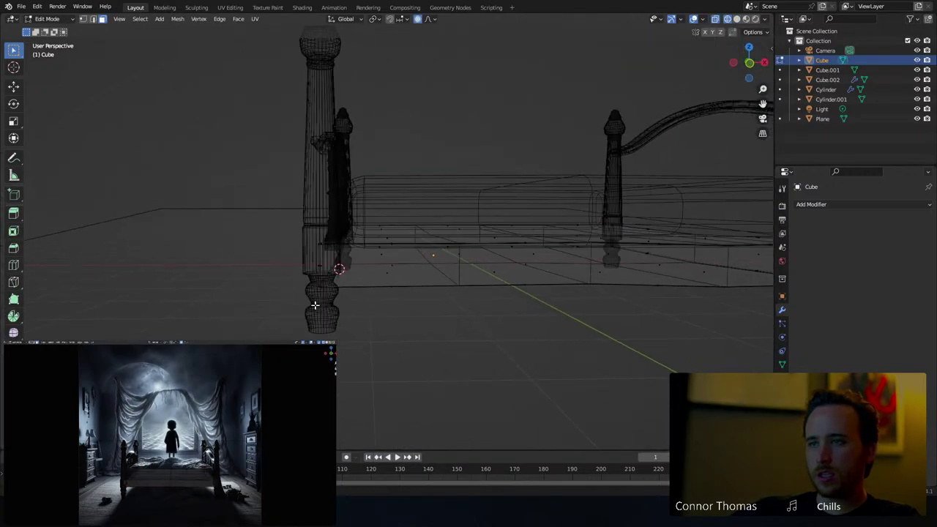
key("c")
mouse_move(314, 257)
left_mouse_down()
mouse_move(322, 249)
mouse_move(319, 264)
left_mouse_up()
right_click(320, 272)
In solid view, move the frame's selected end faces about 0.08 m outward along X and return to Object Mode
key("shift+z")
middle_click_drag(320, 273, 407, 273)
key("g")
key("x")
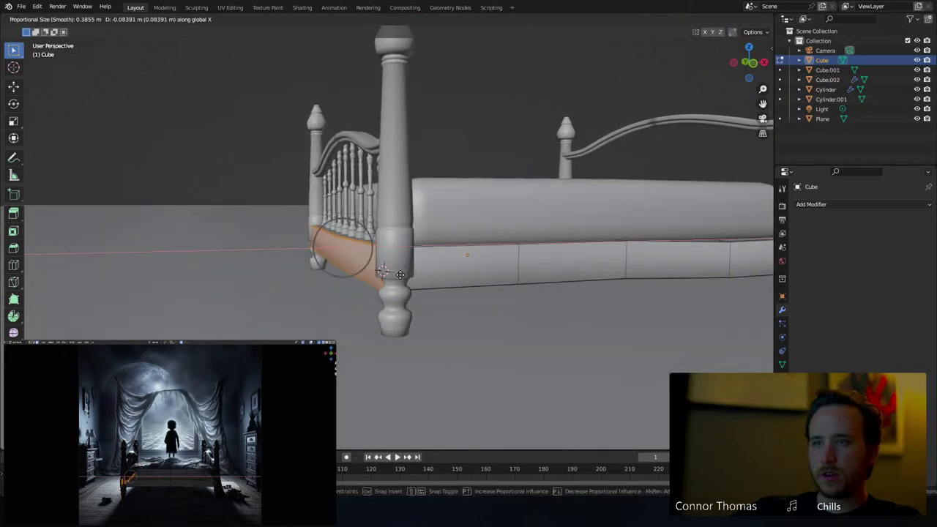
left_click(401, 274)
middle_click_drag(396, 244, 384, 268)
key("Tab")
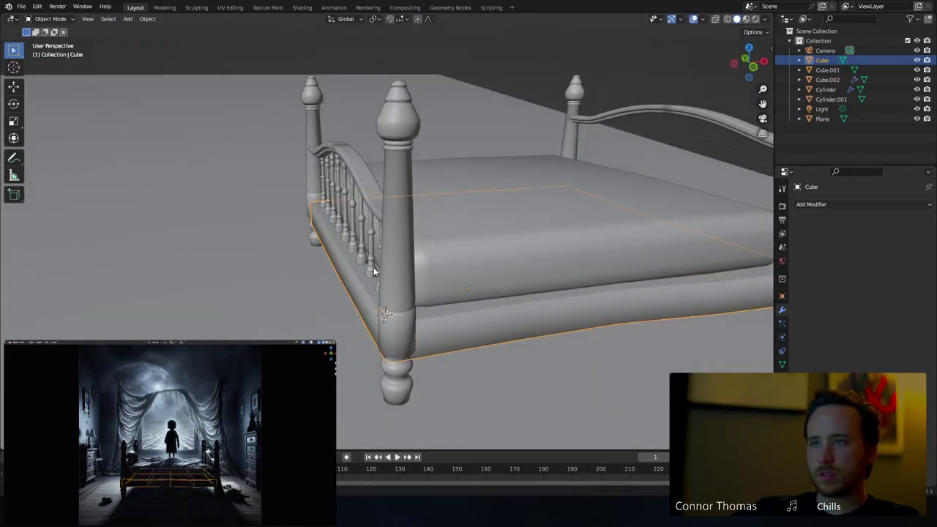
Select the whole spindle row, shift it about 0.08 m along Y between the end posts, and deselect it
left_click(361, 260)
scroll(357, 250, "up", 6)
scroll(359, 236, "down", 4)
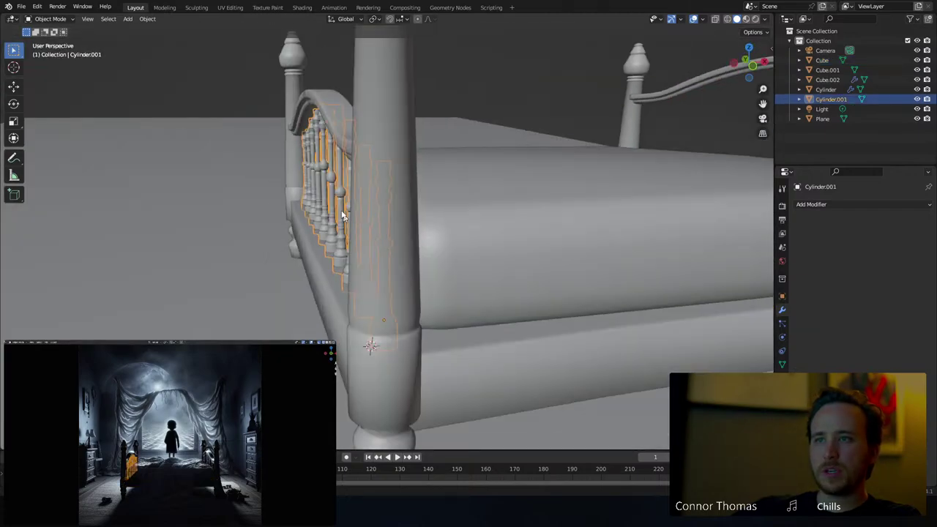
middle_click_drag(341, 216, 365, 197)
key("g")
key("x")
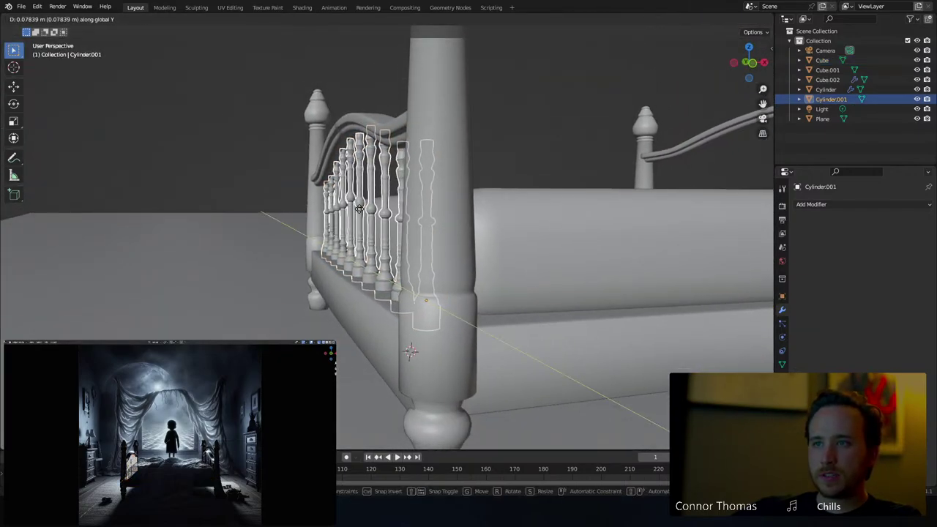
key("alt+a")
middle_click_drag(350, 211, 379, 221)
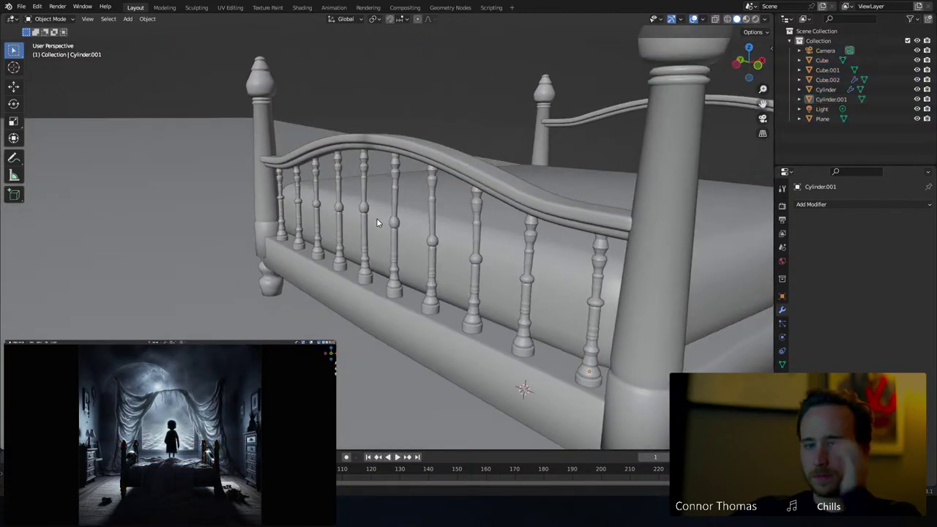
Select the whole row of spindles beneath the curved end rail
scroll(396, 208, "down", 5)
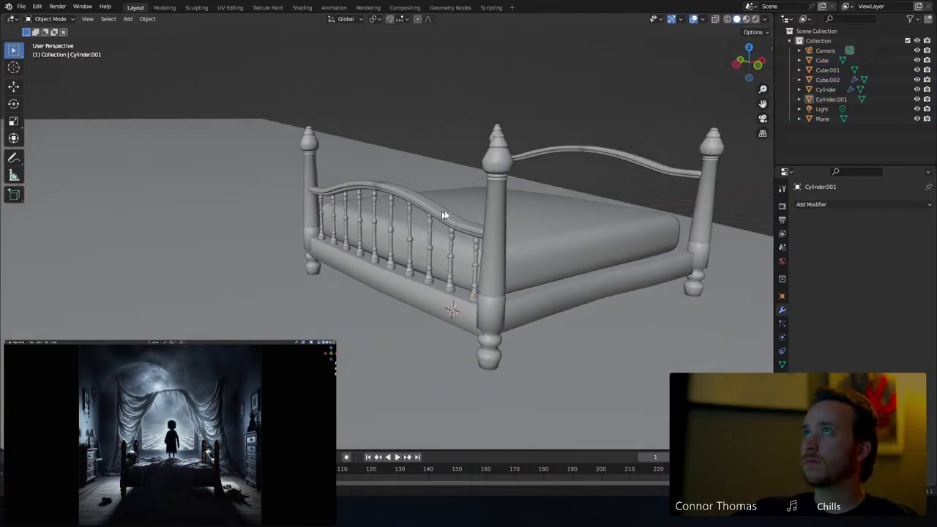
middle_click_drag(491, 217, 388, 248)
left_click(404, 233)
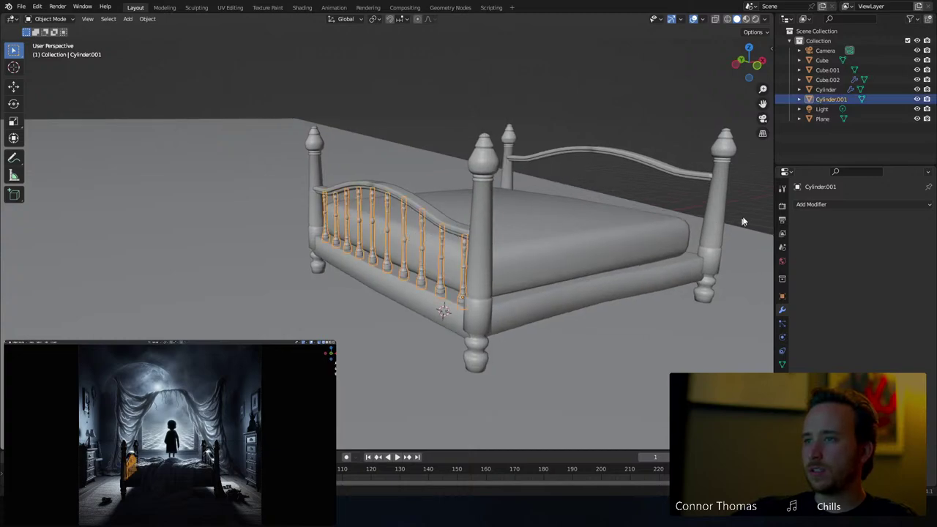
Try mirroring the spindle row across X with a Mirror modifier, and remove the modifier
left_click(805, 205)
left_click(735, 307)
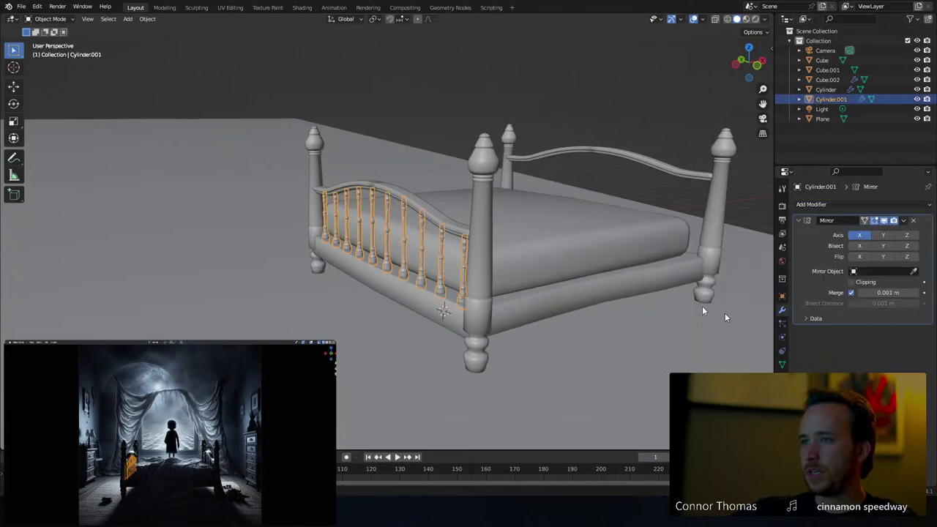
middle_click_drag(725, 312, 568, 265)
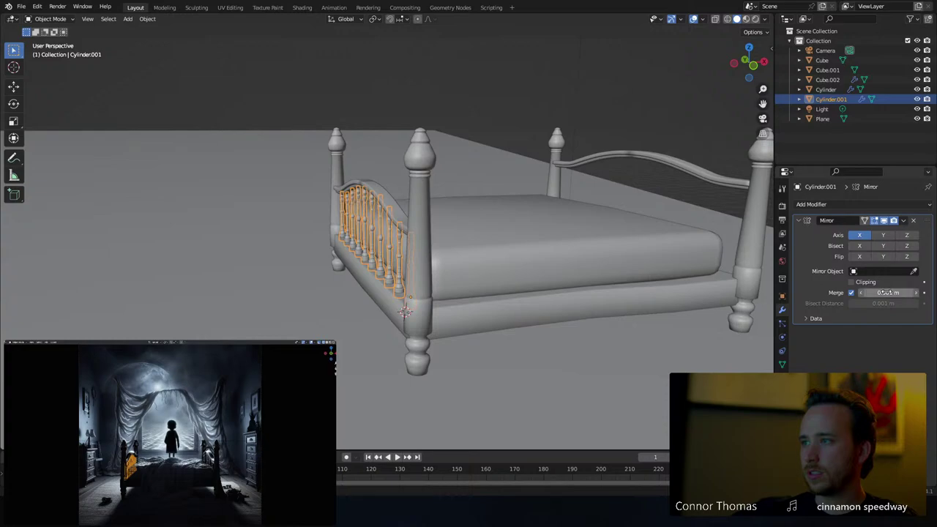
left_click(913, 222)
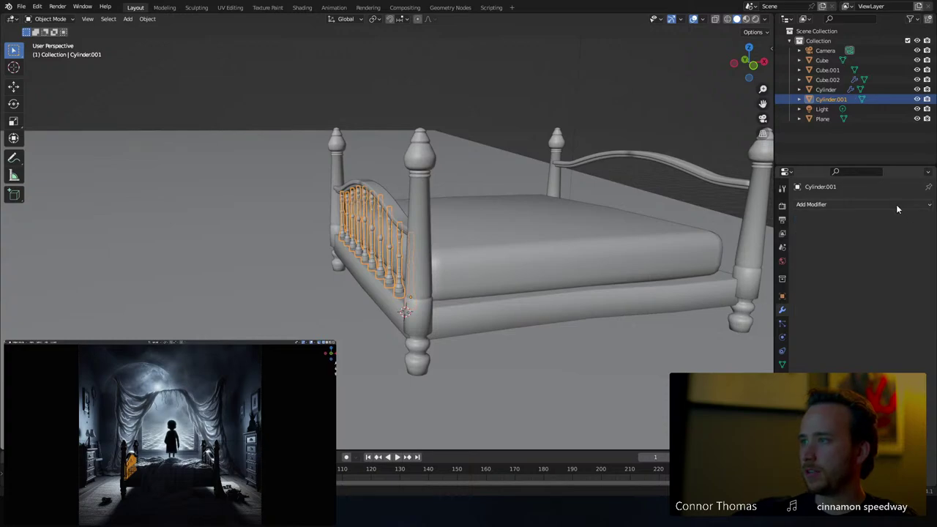
Add an Array modifier to the spindle row with a relative X offset factor of 35.3, and show the right orthographic view
left_click(813, 205)
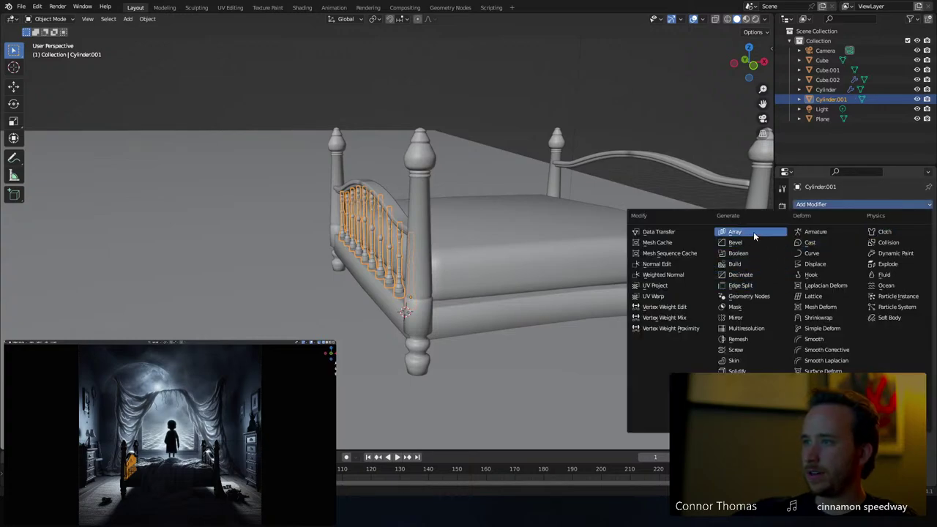
left_click(753, 231)
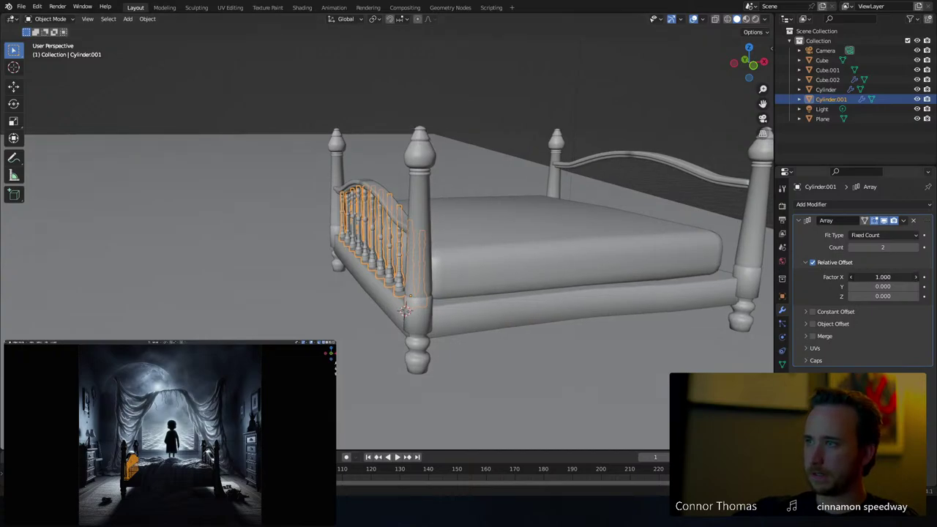
mouse_move(913, 282)
left_mouse_down()
mouse_move(934, 282)
mouse_move(915, 282)
left_mouse_up()
middle_click_drag(669, 261, 542, 259)
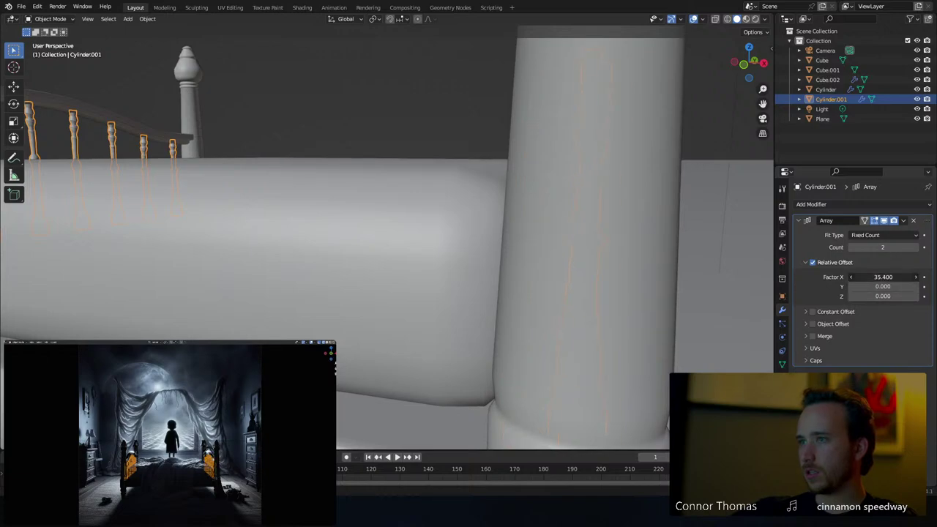
scroll(678, 257, "down", 10)
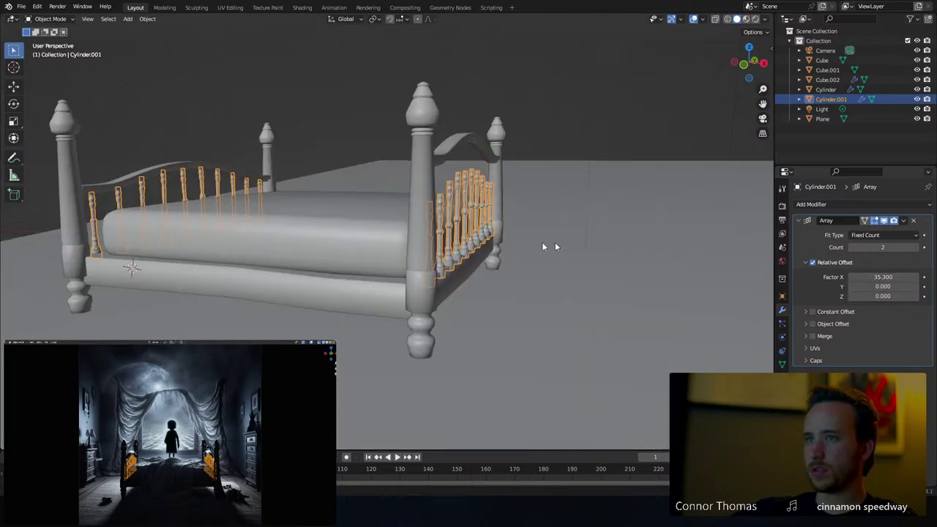
key("KP_3")
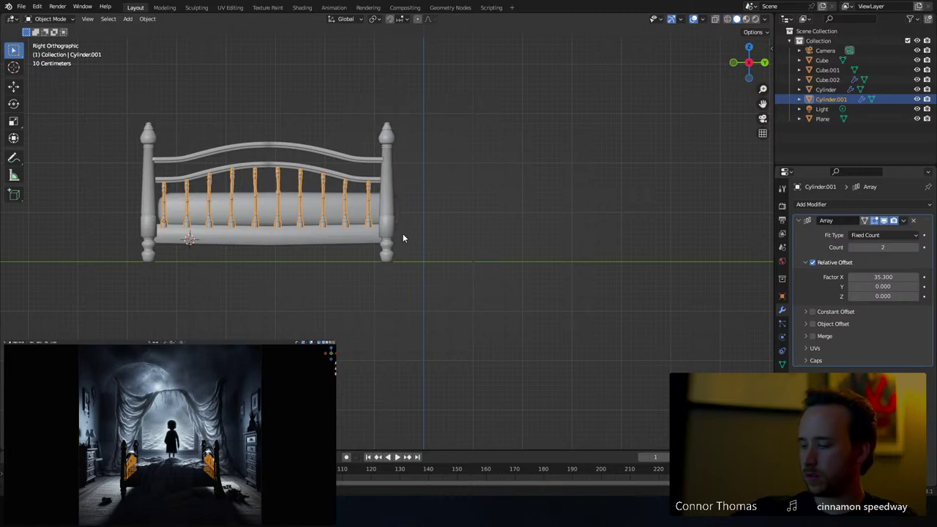
In the bed frame's mesh, move the end face beneath the copied spindle row outward about 0.16 m along X with proportional editing
key("KP_1")
scroll(404, 234, "up", 2)
middle_click_drag(485, 218, 409, 242, "shift")
middle_click_drag(586, 157, 533, 301)
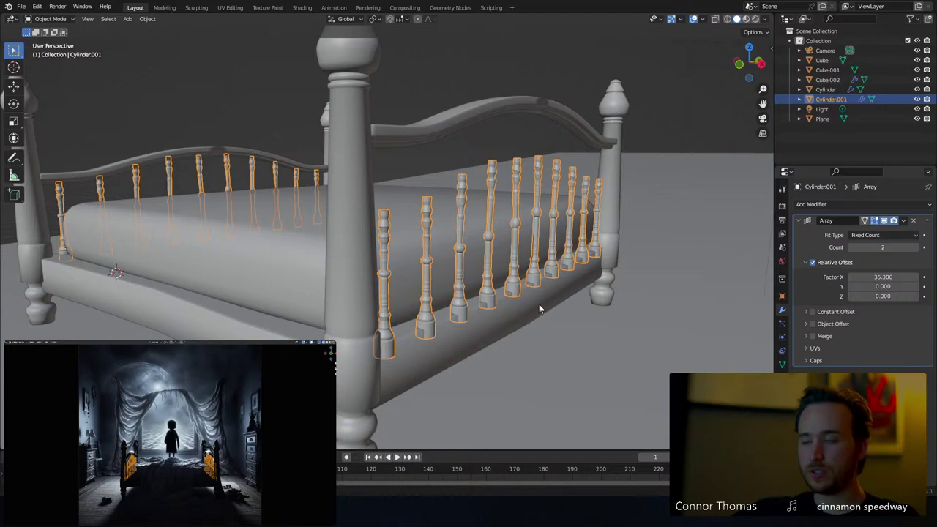
left_click(498, 328)
key("Tab")
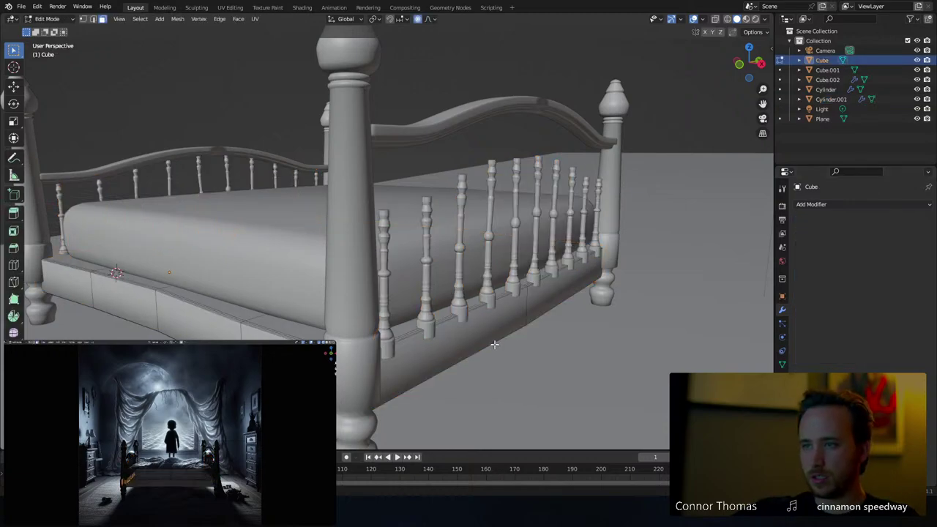
left_click(520, 323)
middle_click_drag(557, 296, 557, 315)
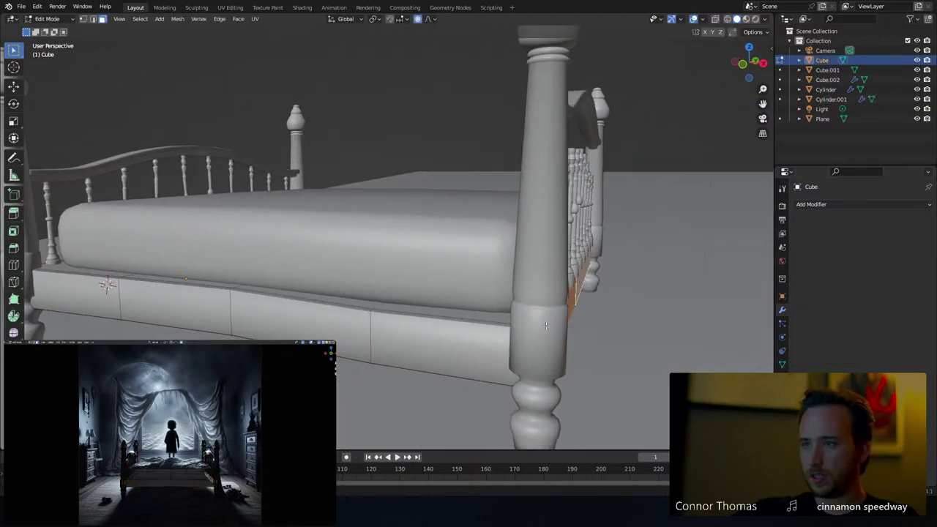
key("g")
key("x")
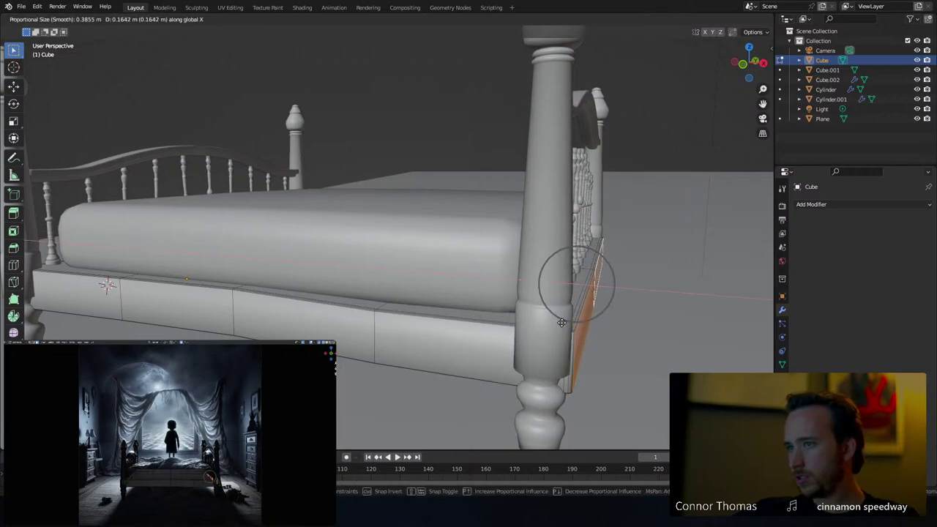
left_click(561, 323)
key("Tab")
Apply the Array modifier on the spindle rows and open their mesh in Edit Mode
middle_click_drag(625, 282, 605, 256)
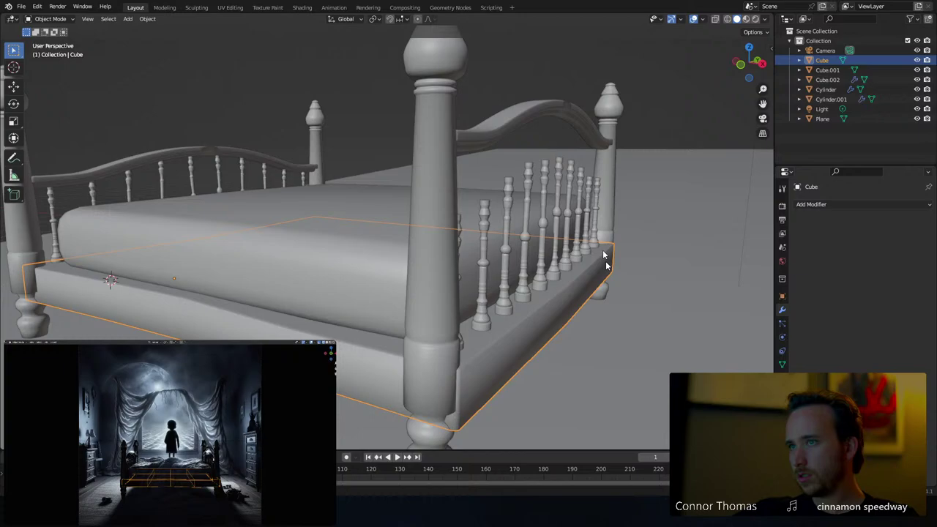
left_click(556, 185)
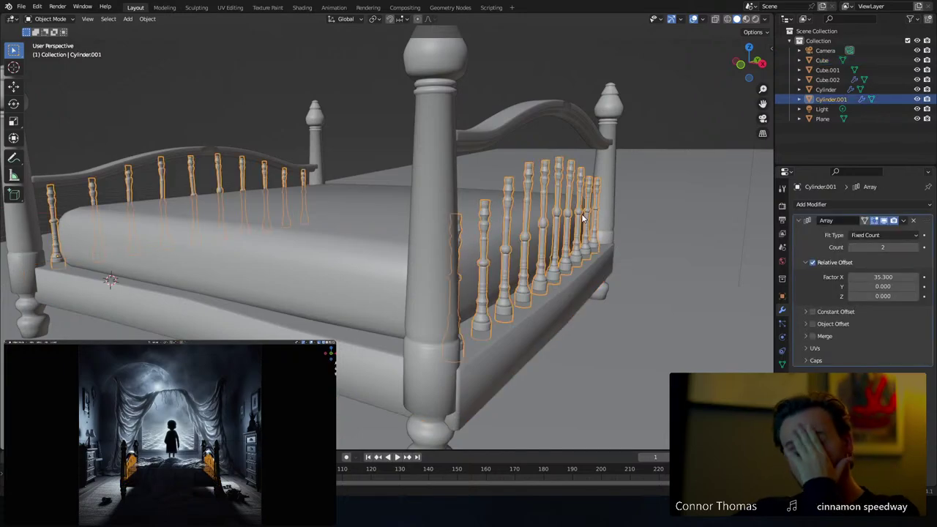
middle_click_drag(577, 217, 469, 226)
key("Tab")
key("Tab")
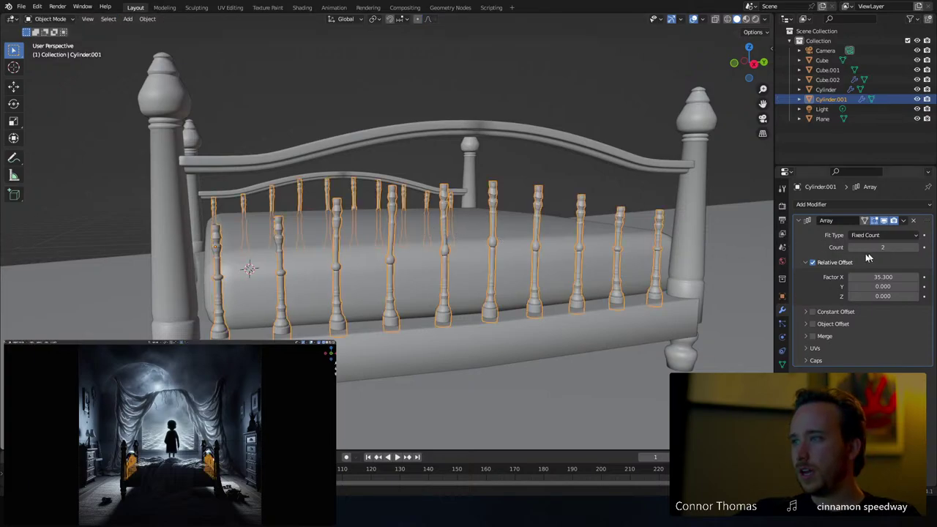
key("ctrl+a")
key("Tab")
Circle-select the upper parts of all spindles at the taller end in wireframe, and return to solid shading
mouse_move(448, 236)
middle_mouse_down()
mouse_move(475, 179)
mouse_move(331, 205)
mouse_move(438, 232)
middle_mouse_up()
key("shift+z")
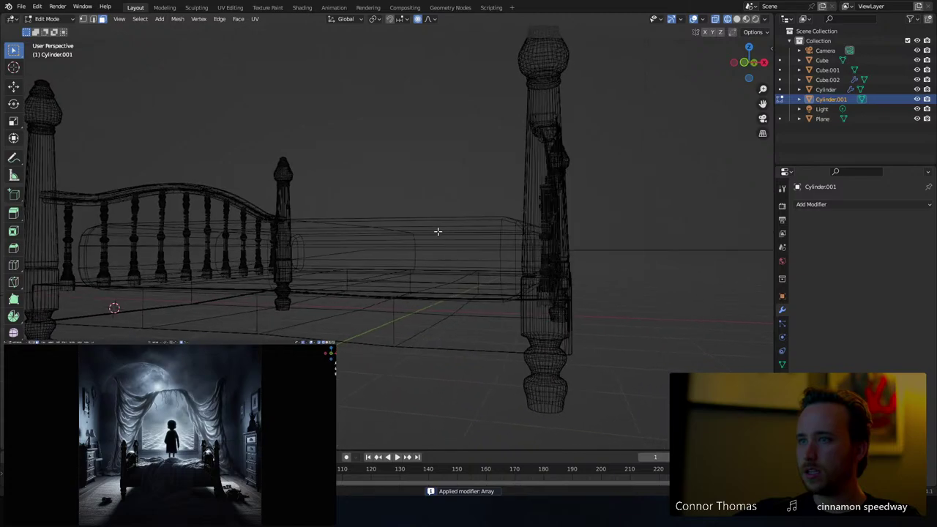
key("c")
left_click(546, 183)
right_click(550, 174)
middle_click_drag(669, 174, 594, 189)
key("shift+z")
middle_click_drag(652, 192, 501, 188)
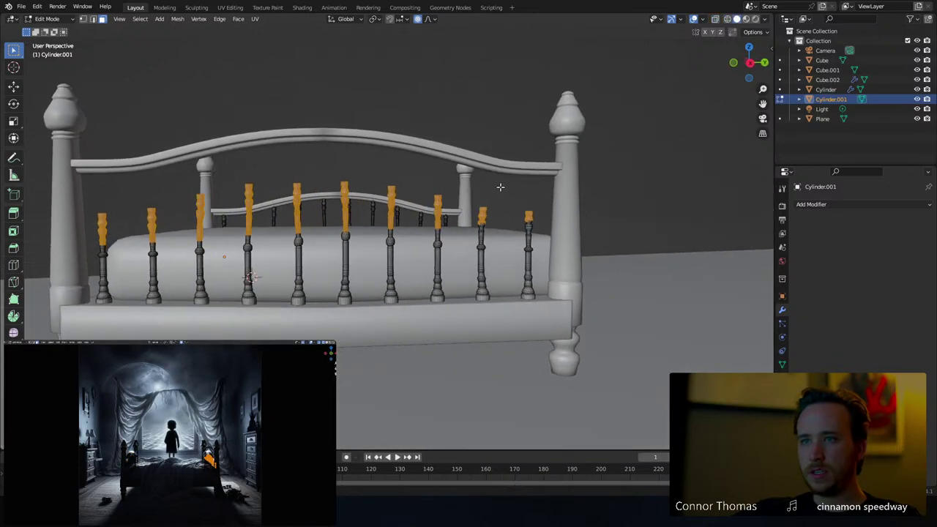
Raise the selected spindle tops about 0.44 m along Z with a proportional size of about 0.62 m, and deselect the spindles
key("g")
key("z")
scroll(501, 176, "down", 4)
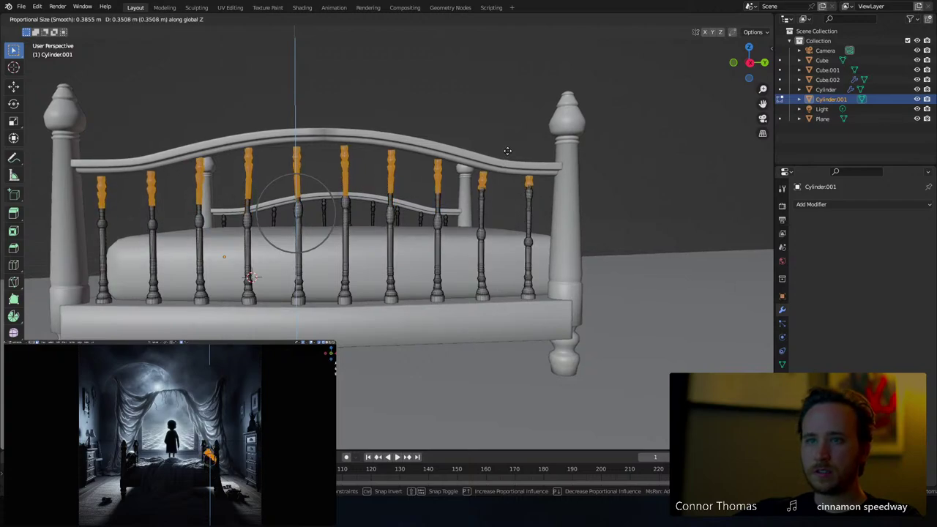
scroll(509, 147, "down", 1)
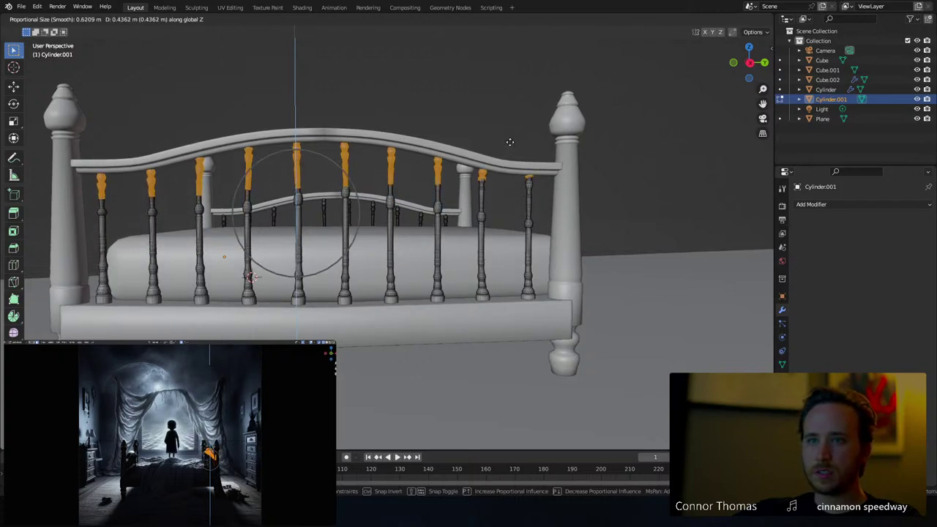
left_click(510, 142)
key("Tab")
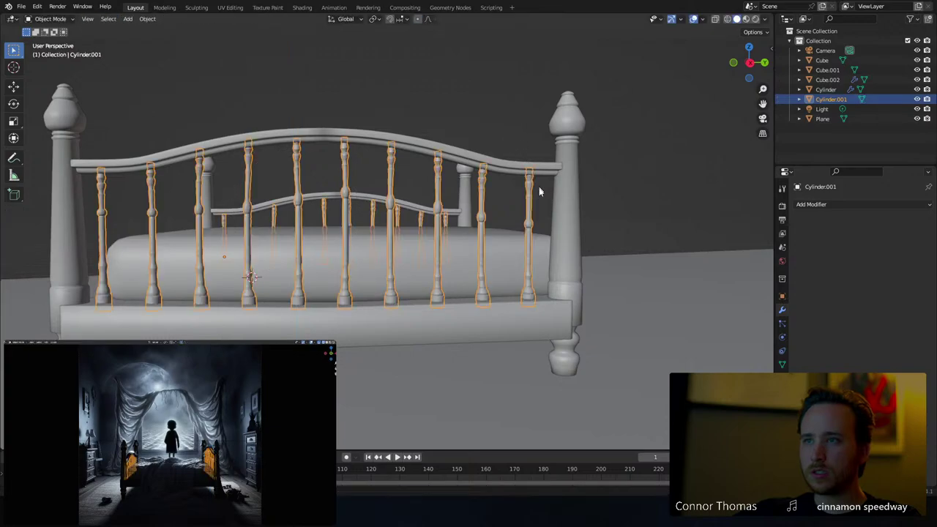
key("a")
key("a")
Lower the middle knob section of the sixth spindle about 0.31 m with a proportional size of about 0.39 m
mouse_move(413, 258)
middle_mouse_down()
mouse_move(488, 258)
mouse_move(526, 276)
mouse_move(575, 257)
mouse_move(396, 254)
middle_mouse_up()
scroll(396, 254, "up", 4)
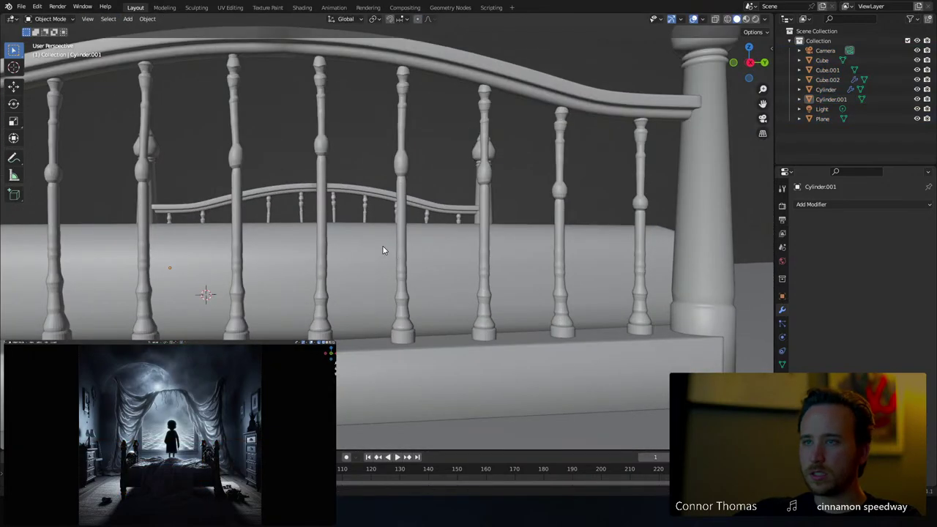
left_click(448, 247)
key("Tab")
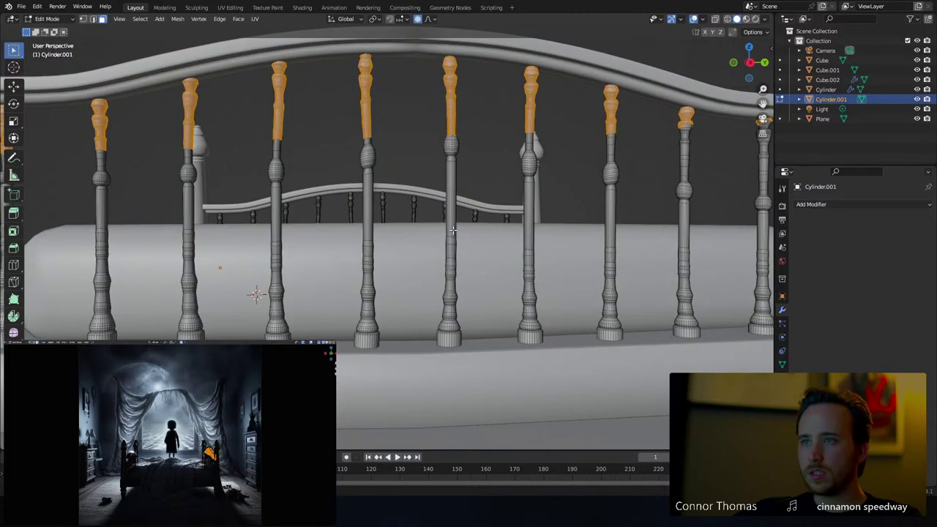
key("alt+a")
key("c")
left_click_drag(450, 150, 473, 190)
key("Escape")
key("g")
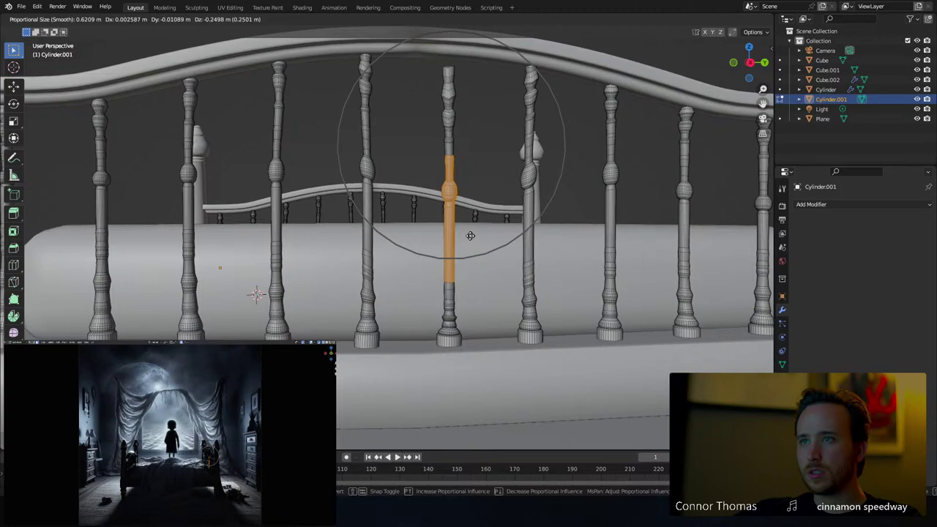
scroll(471, 233, "up", 5)
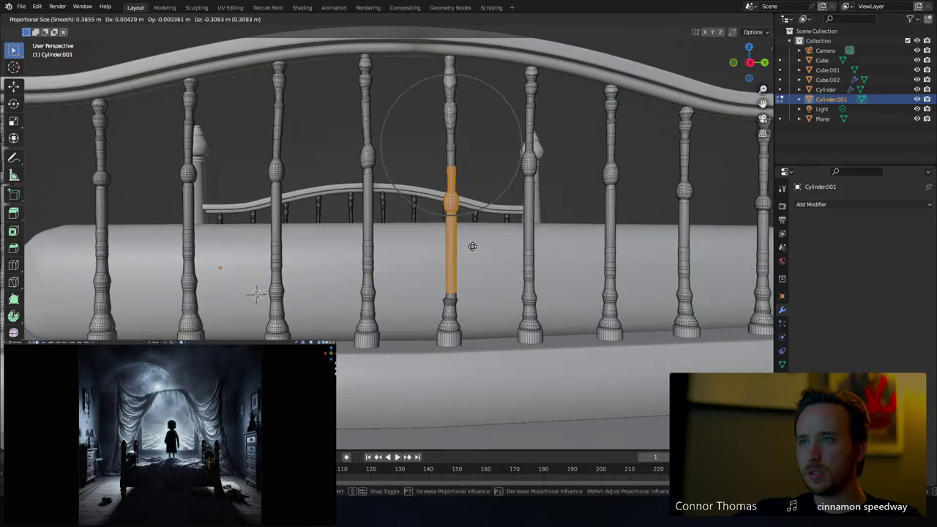
left_click(450, 250)
key("alt+a")
key("c")
left_click(374, 175)
key("Escape")
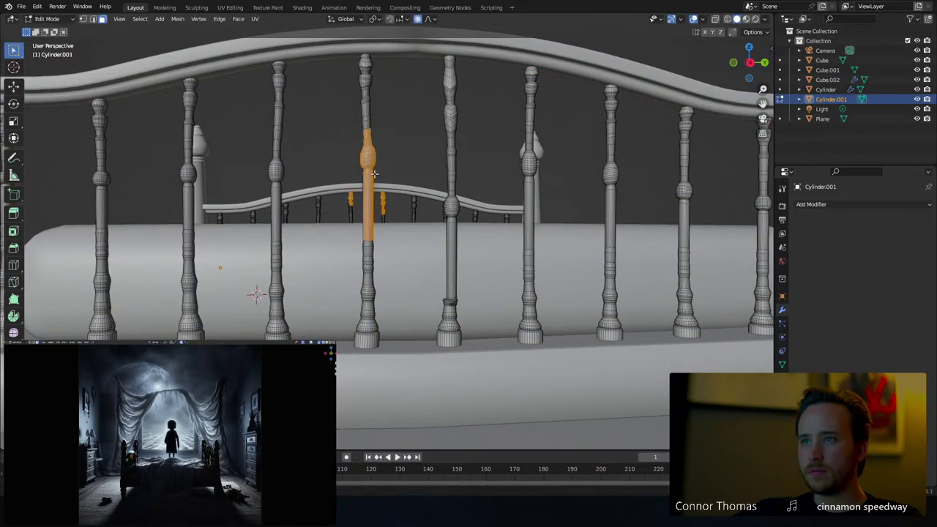
key("g")
right_click(385, 209)
key("a")
key("alt+a")
Lower the middle knob section of the fifth spindle with proportional editing, roughly matching the sixth spindle's knob
middle_click_drag(379, 217, 394, 233)
left_click_drag(430, 239, 439, 297)
key("g")
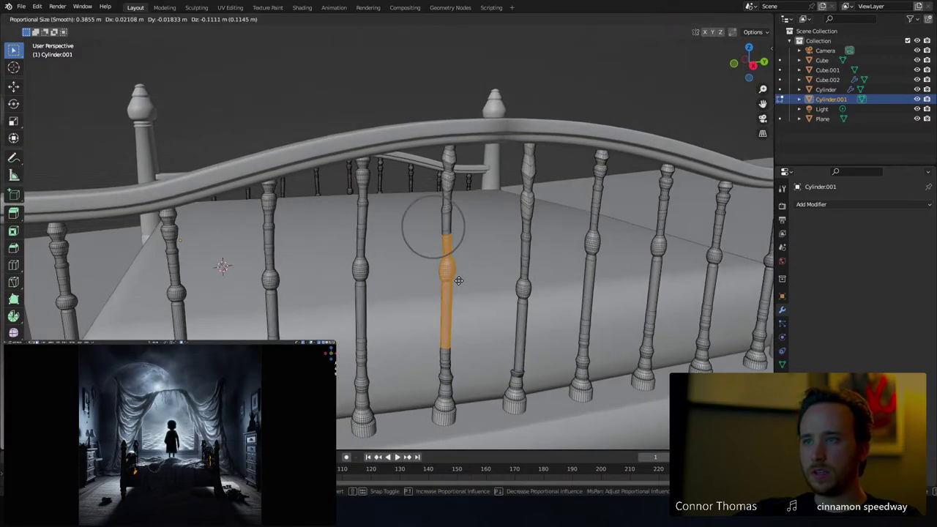
left_click(416, 310)
Circle-select the fourth spindle's middle knob section and lower it slightly with proportional editing
key("alt+a")
key("c")
left_click_drag(364, 288, 365, 303)
key("Escape")
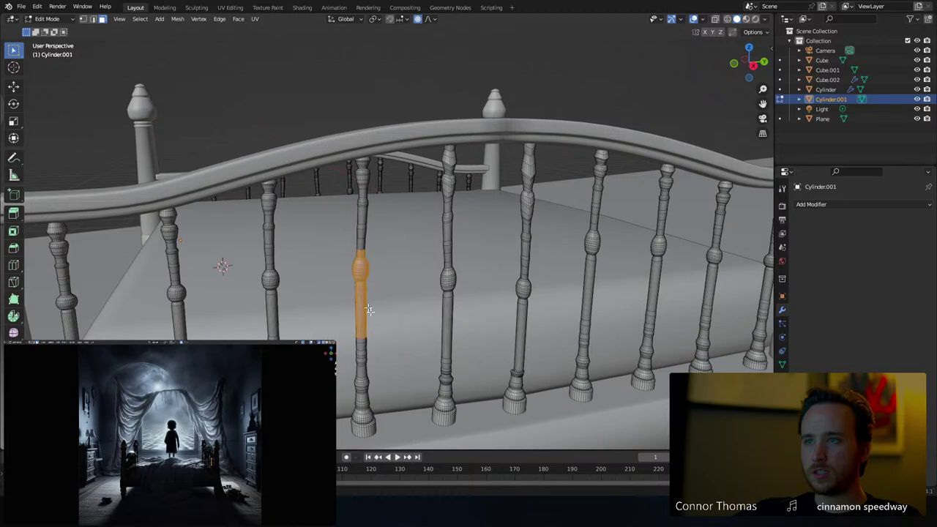
key("g")
left_click(379, 335)
Circle-select the third spindle's middle knob, lower it slightly, and leave mesh editing
key("alt+a")
key("c")
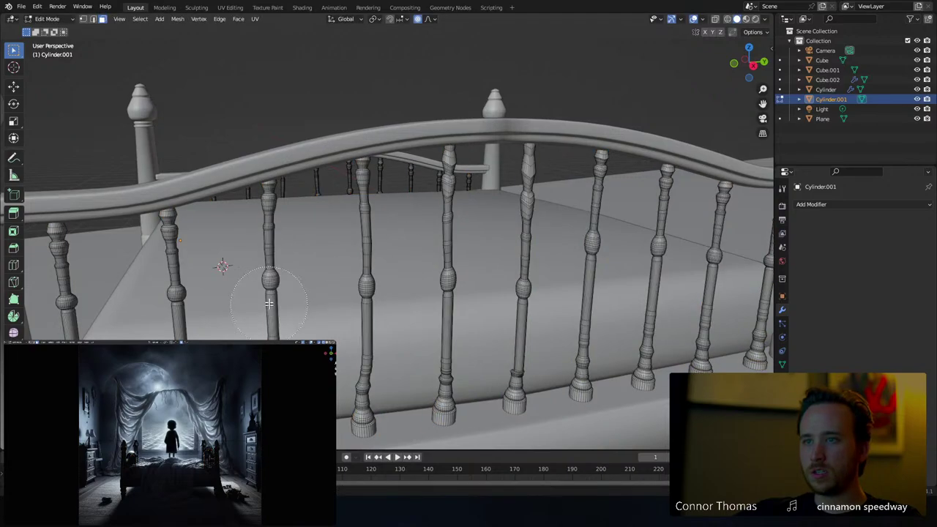
left_click_drag(268, 301, 274, 307)
key("Escape")
key("g")
left_click(276, 330)
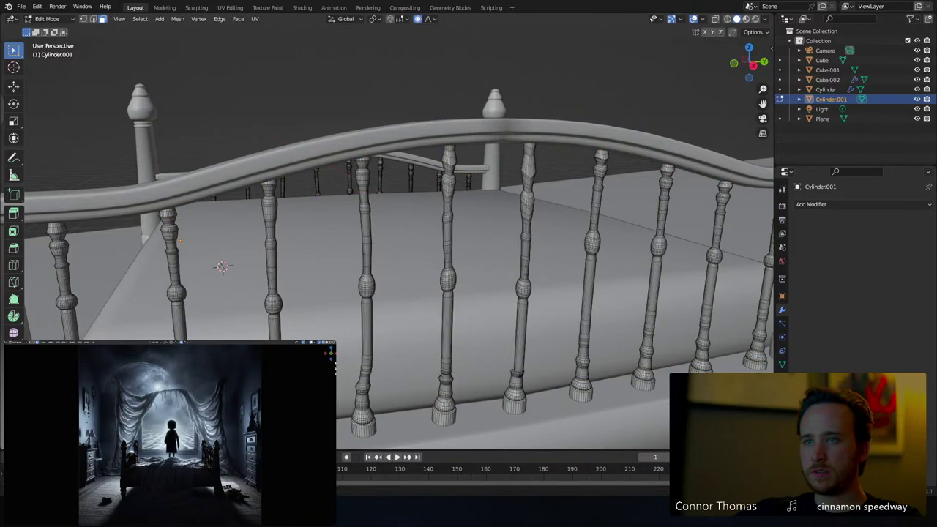
scroll(354, 201, "down", 8)
key("a")
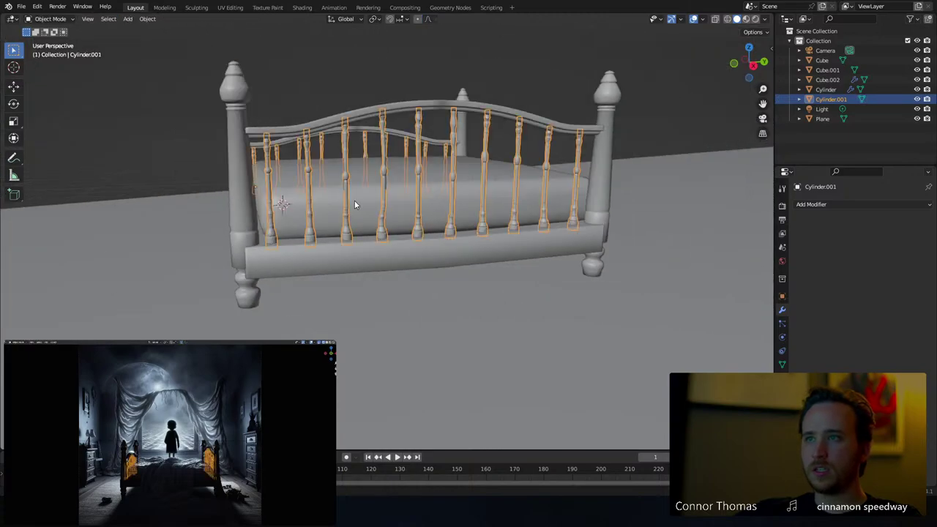
key("Tab")
Examine the whole bed from several sides with nothing selected, and save the file 20oct2023_v01.blend
middle_click_drag(354, 201, 421, 235)
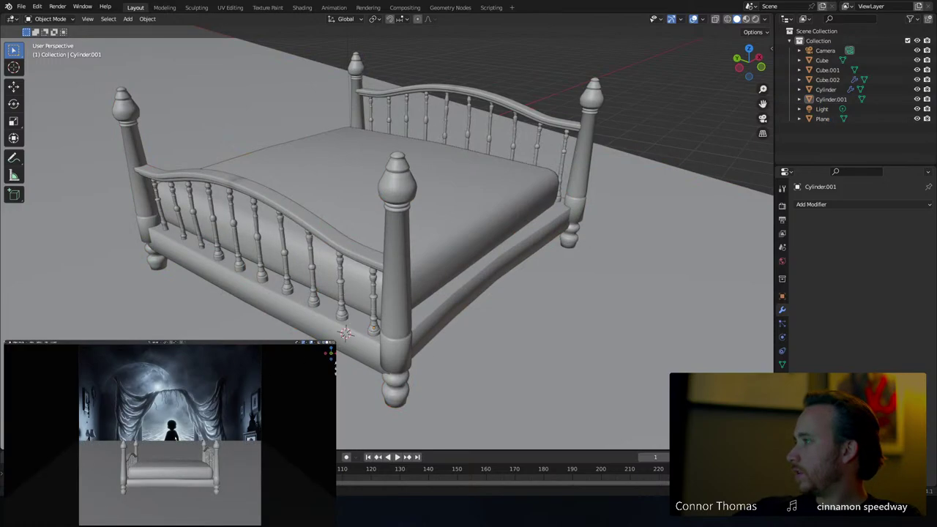
middle_click_drag(445, 164, 350, 159)
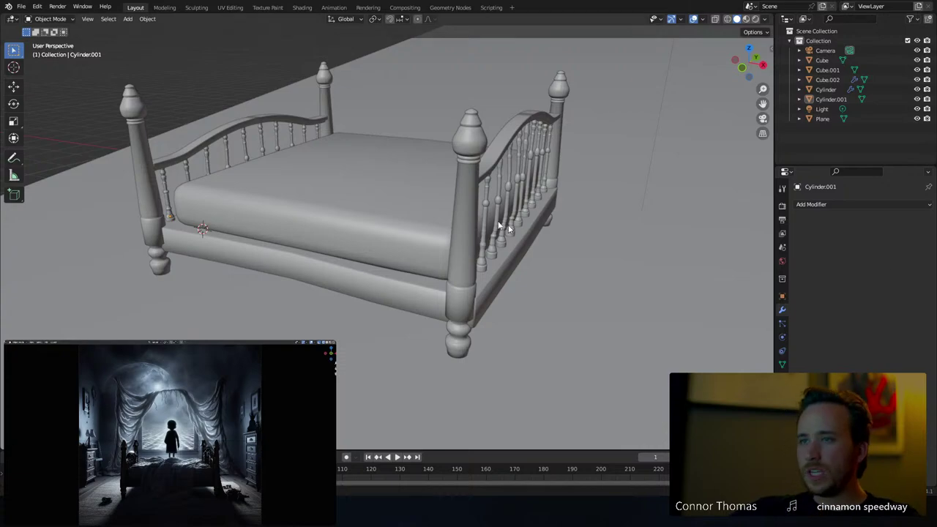
middle_click_drag(410, 191, 467, 224)
scroll(466, 226, "down", 3)
key("a")
middle_click_drag(385, 190, 479, 195)
key("alt+a")
key("ctrl+s")
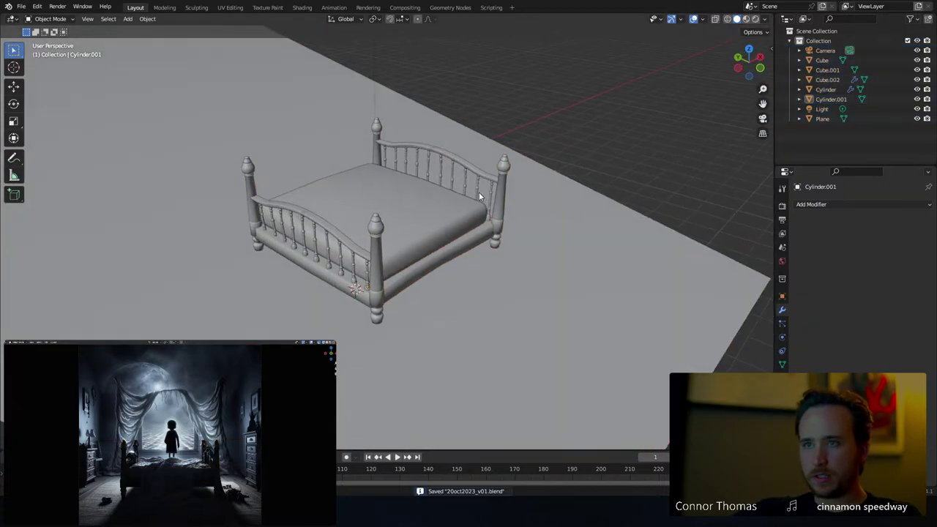
Place the 3D cursor on the floor beyond the bed's lower end, and add a cube there scaled down to a small block
left_click(14, 67)
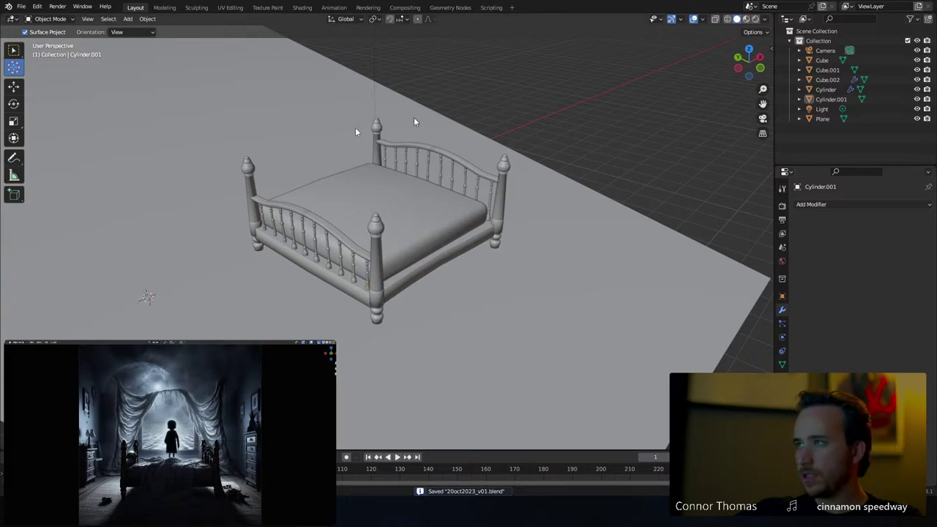
left_click(14, 50)
middle_click_drag(249, 259, 218, 247)
key("shift+a")
mouse_move(218, 246)
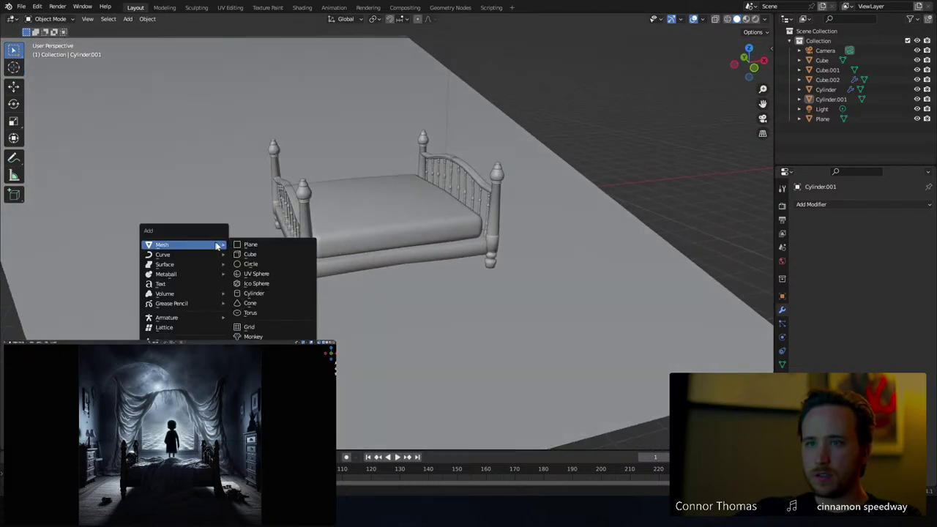
left_click(250, 254)
key("s")
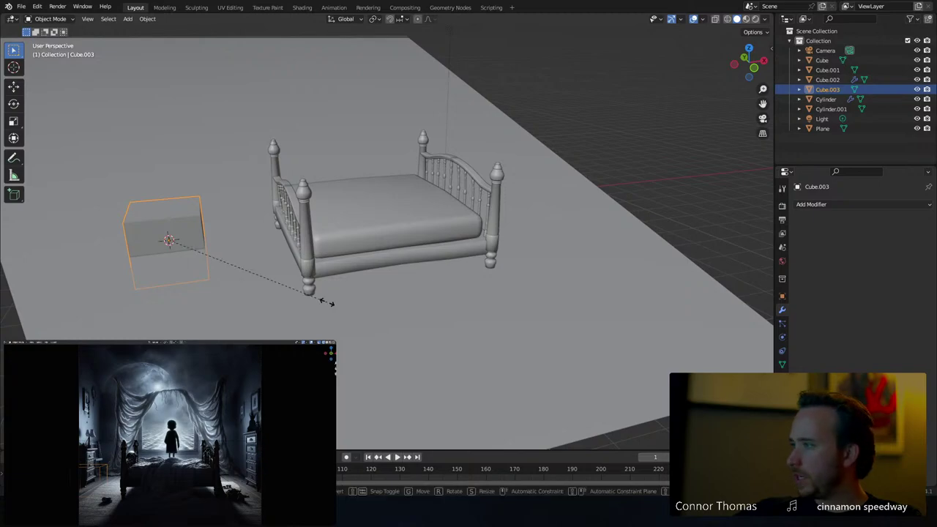
left_click(231, 264)
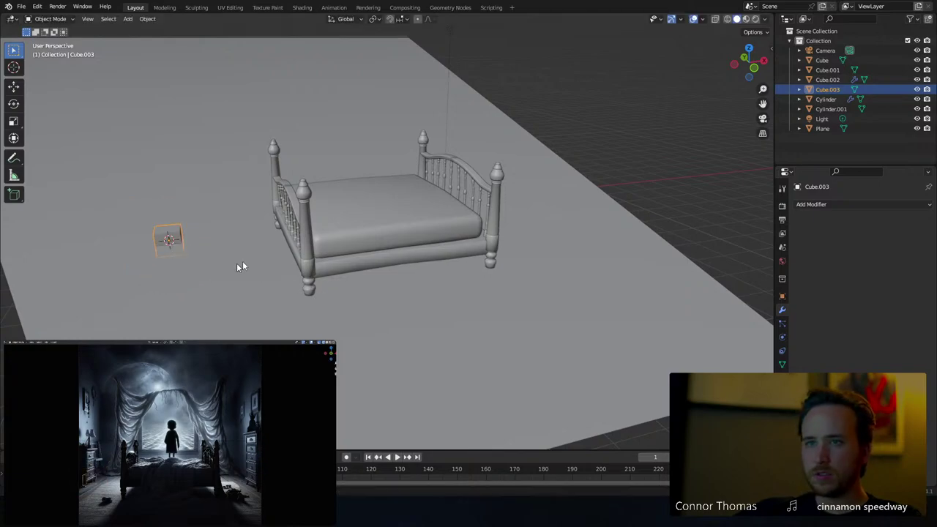
Raise the small cube beside the bed about 0.28 m along Z
middle_click_drag(236, 263, 328, 259)
key("g")
key("z")
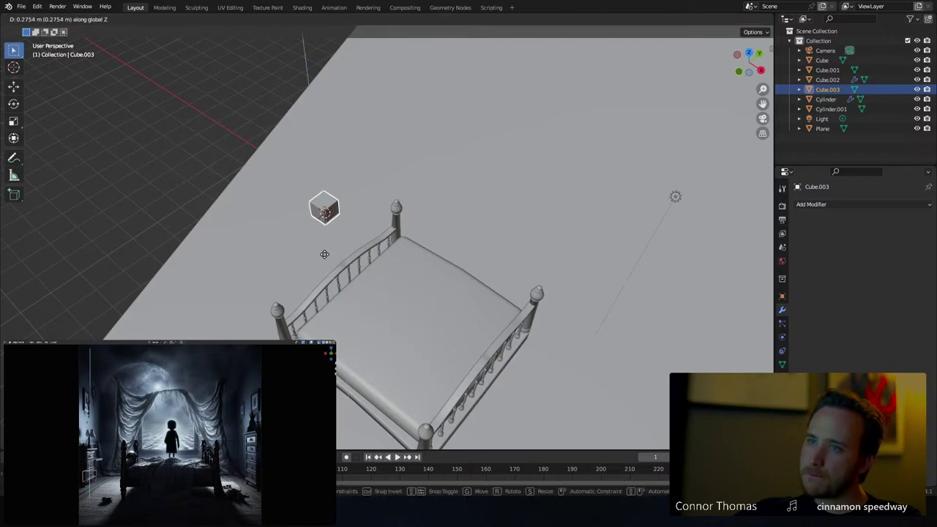
left_click(324, 254)
Stretch the cube into a long block by moving its end face about 1.5 m along negative Y
key("KP_Decimal")
scroll(314, 248, "down", 8)
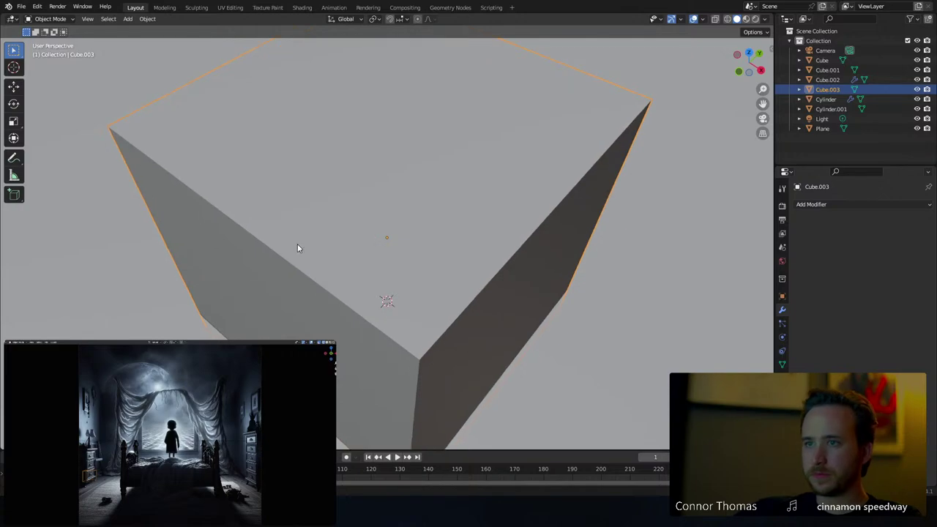
middle_click_drag(289, 280, 324, 245)
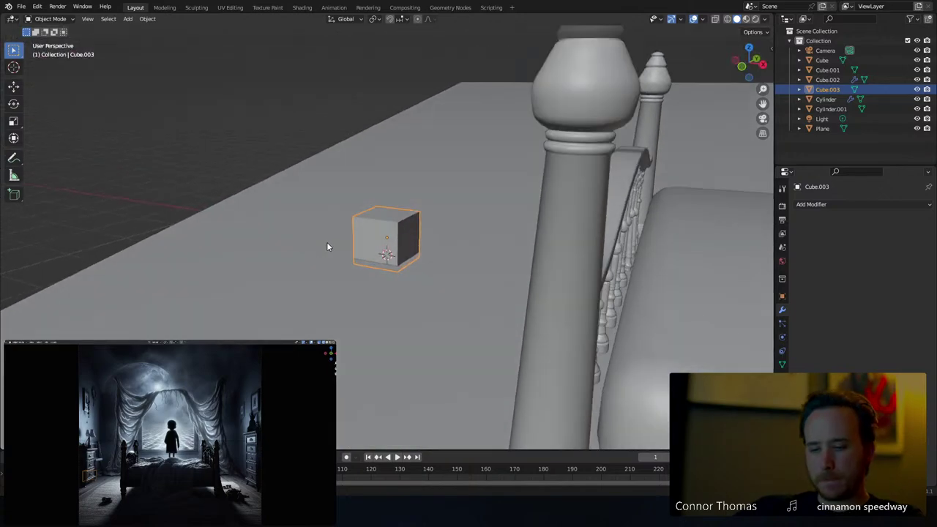
mouse_move(381, 241)
middle_mouse_down()
mouse_move(435, 242)
mouse_move(442, 253)
mouse_move(393, 253)
middle_mouse_up()
key("Tab")
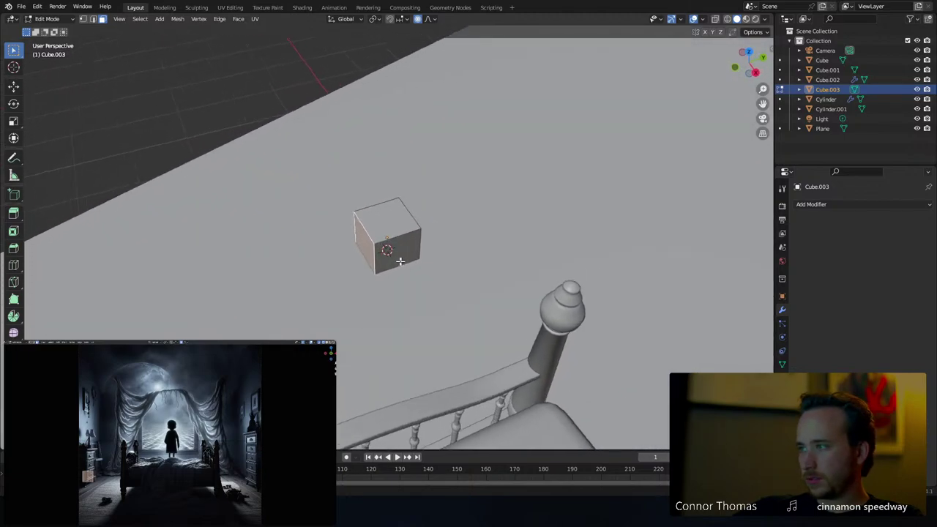
key("g")
key("y")
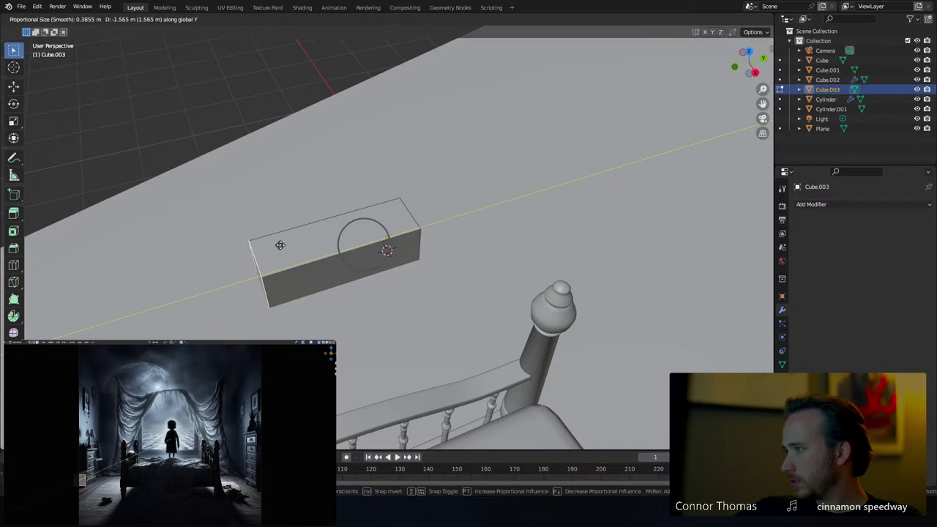
left_click(288, 240)
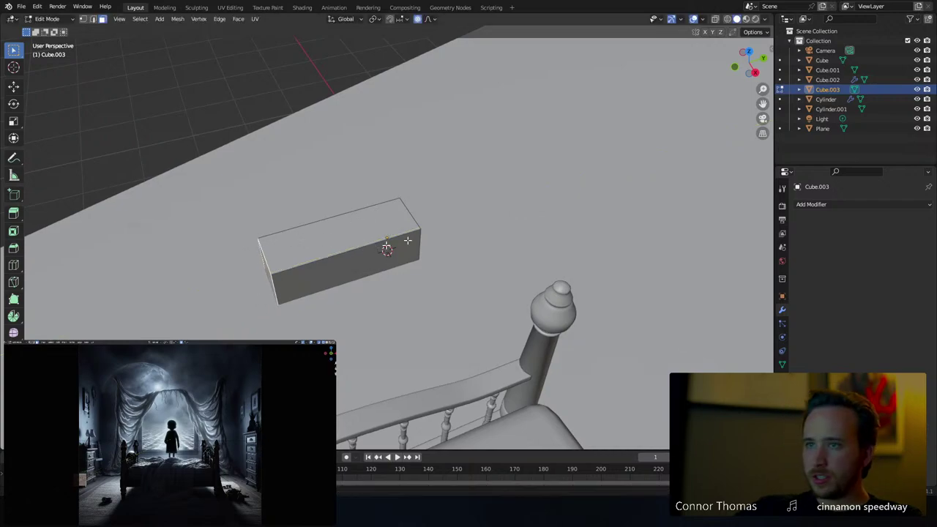
Move the long block's other end face about 0.14 m along positive Y
middle_click_drag(408, 240, 530, 123)
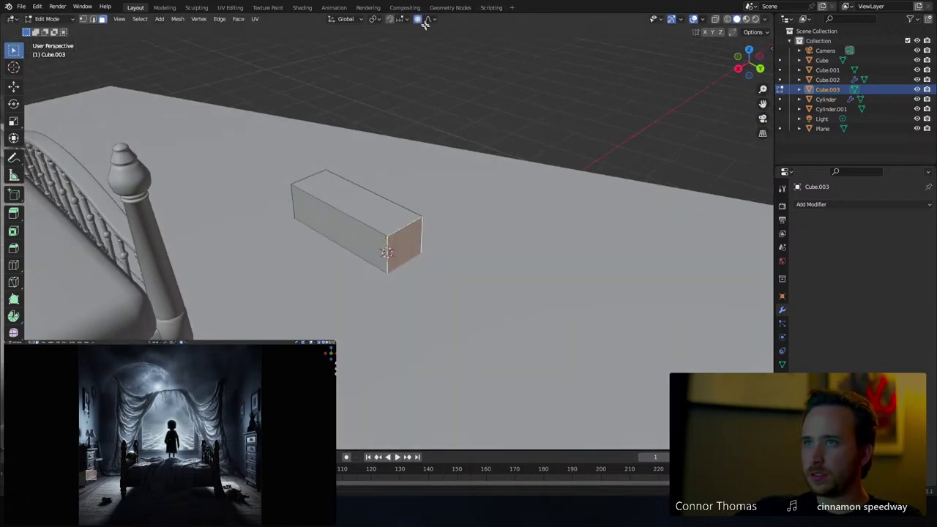
scroll(344, 332, "down", 1)
key("g")
key("y")
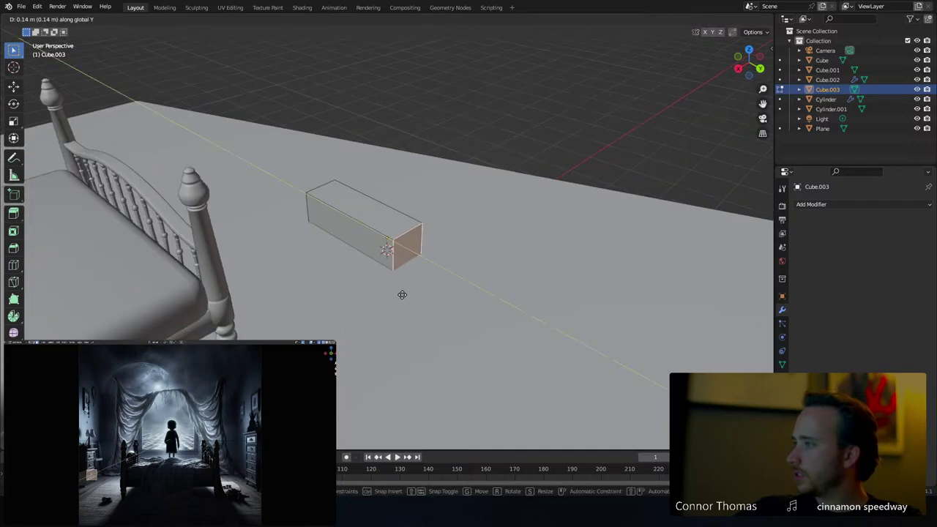
left_click(402, 296)
Raise the block's top face along Z to form a tall dresser body
left_click(382, 221)
key("g")
key("z")
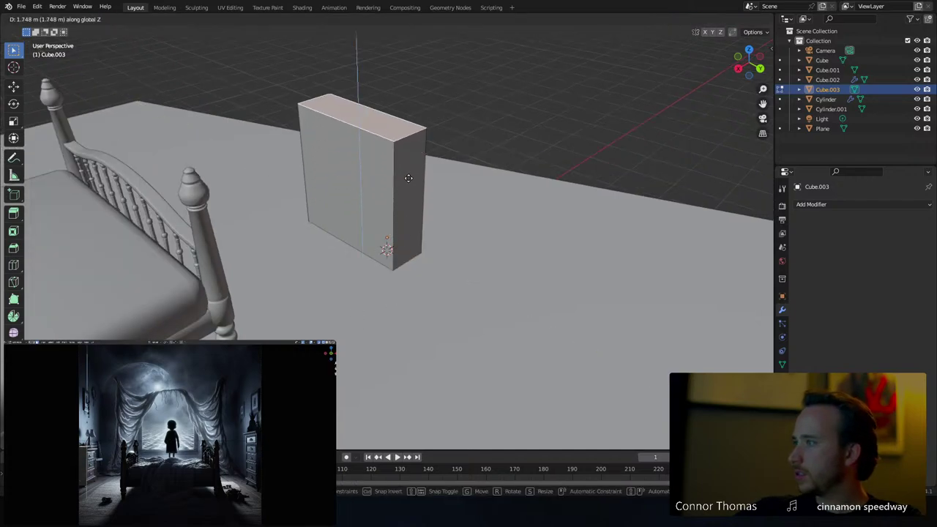
left_click(411, 191)
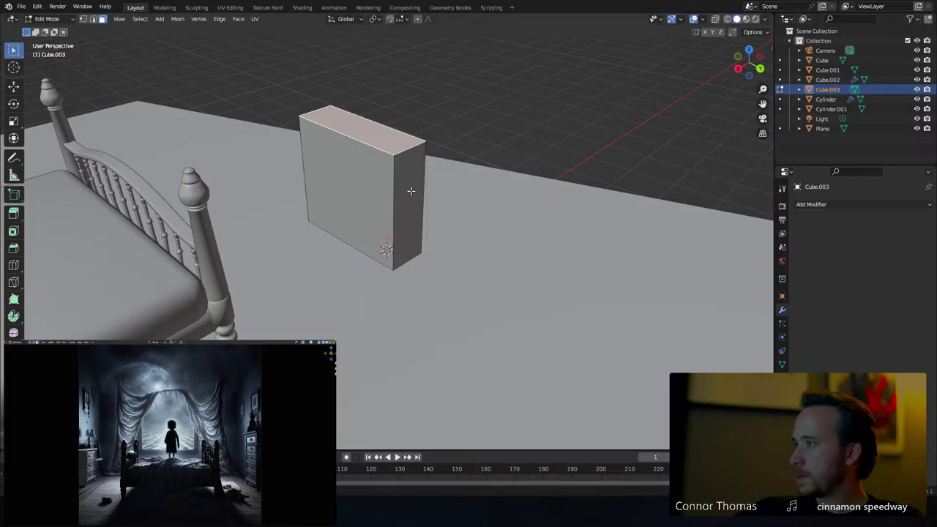
Adjust the dresser body's depth by moving the broad face that points away from the bed along X
middle_click_drag(353, 214, 243, 184)
left_click(447, 192)
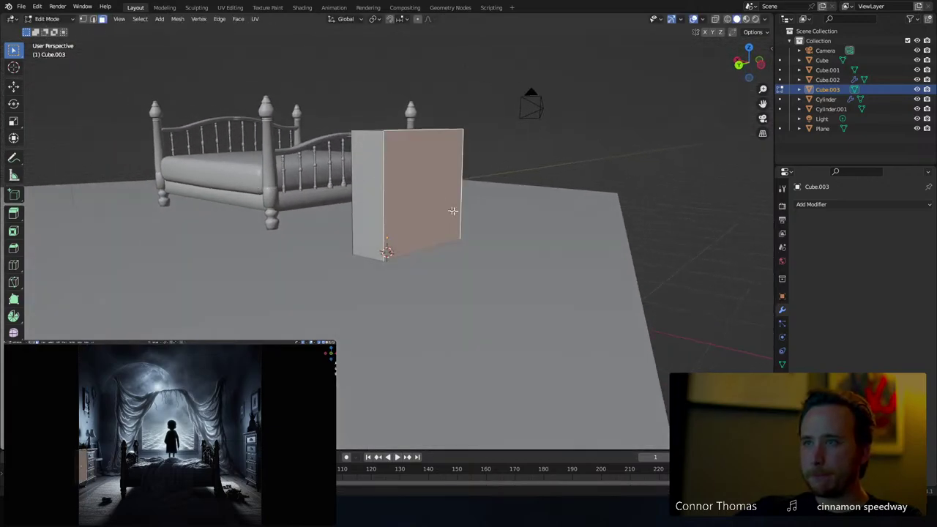
middle_click_drag(454, 210, 232, 200)
key("g")
key("x")
left_click(484, 218)
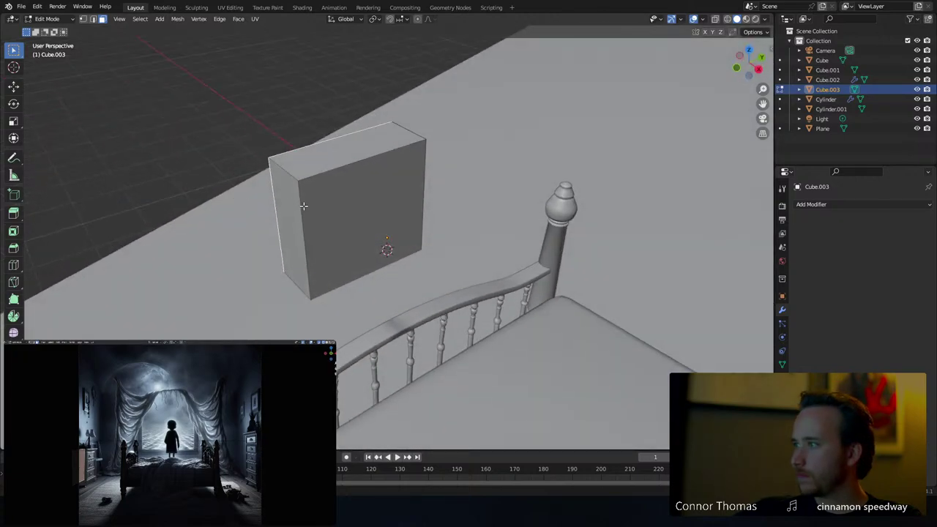
Add two vertical loop cuts around the dresser body, one close to each end of its broad front
middle_click_drag(303, 207, 379, 265)
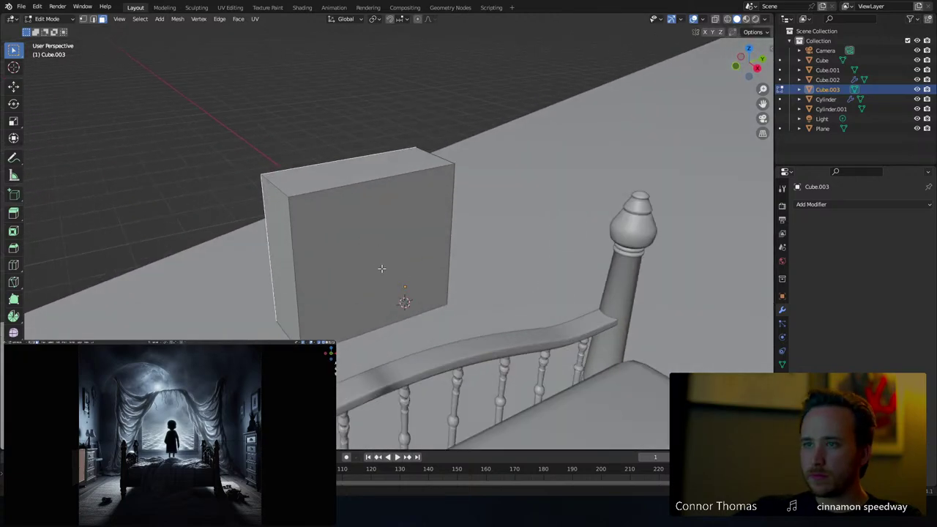
left_click(381, 269)
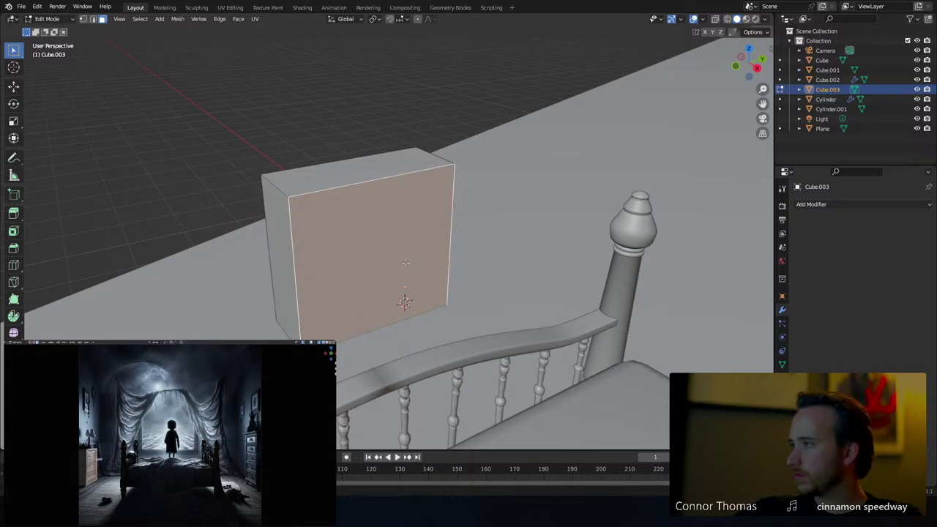
key("ctrl+r")
left_click(414, 194)
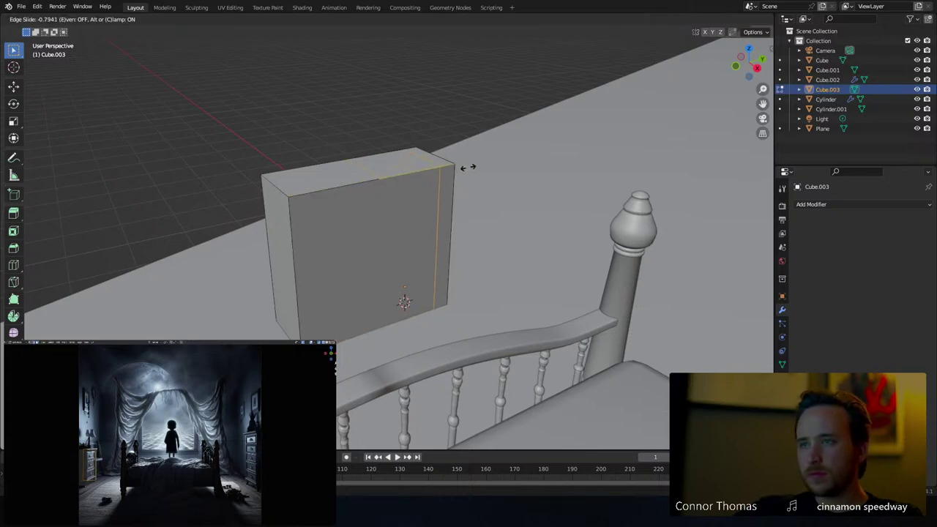
left_click(476, 166)
key("ctrl+r")
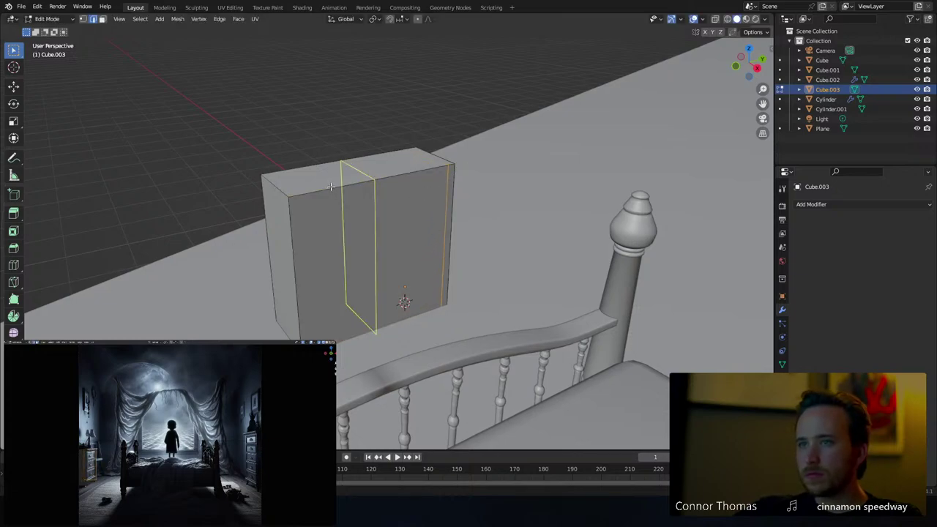
left_click(331, 187)
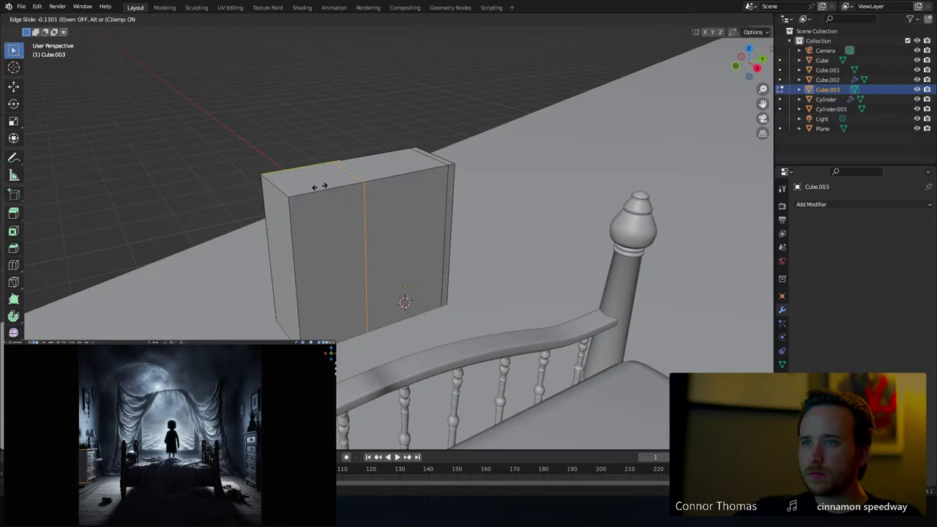
left_click(260, 203)
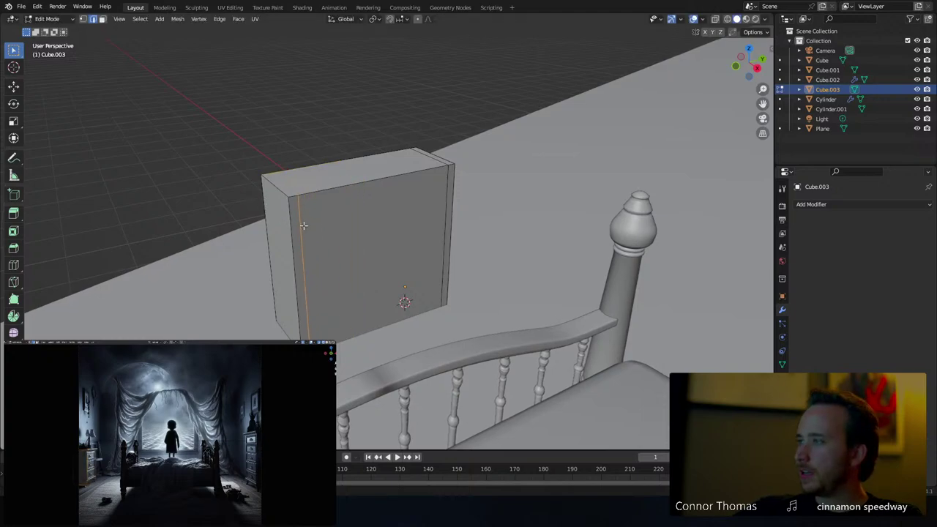
Add four horizontal loop cuts around the dresser: one near its top, one near its base, and two dividing the front into three drawers
key("ctrl+r")
left_click(294, 219)
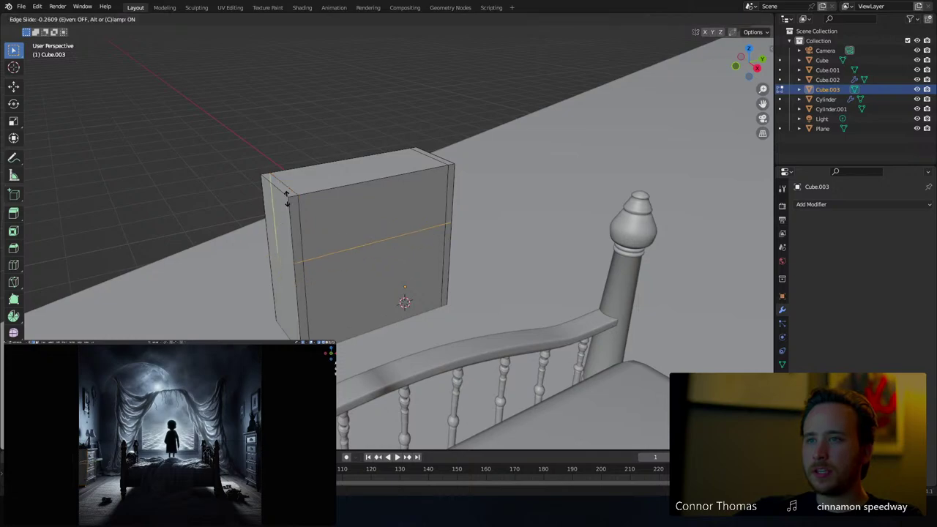
left_click(297, 146)
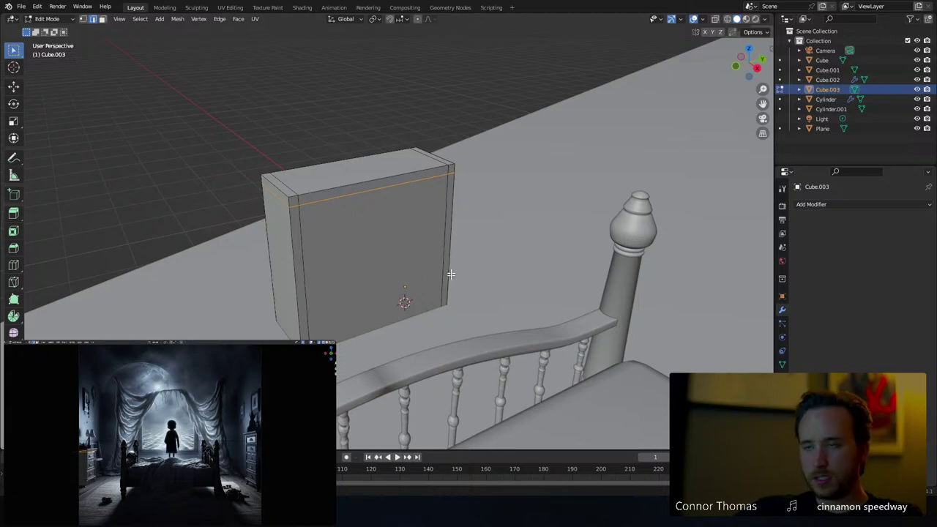
key("ctrl+r")
left_click(455, 221)
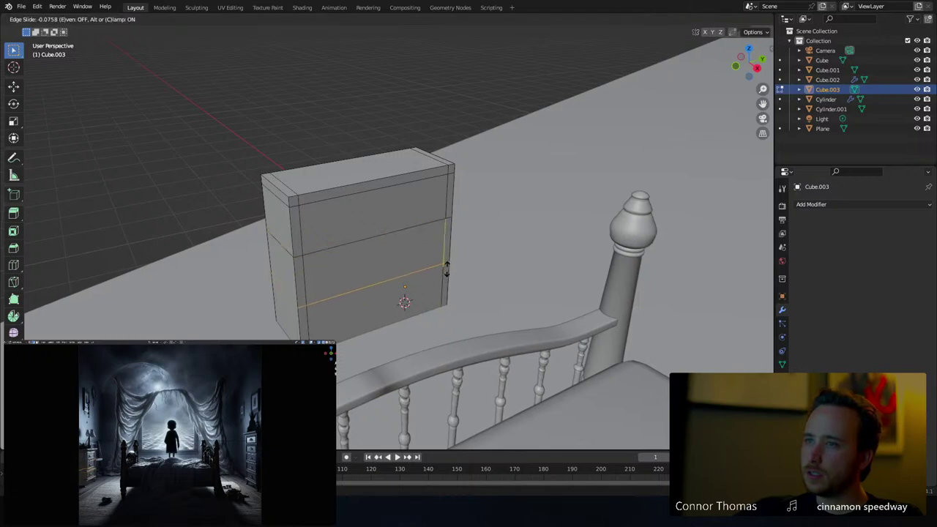
left_click(446, 289)
key("ctrl+r")
left_click(448, 302)
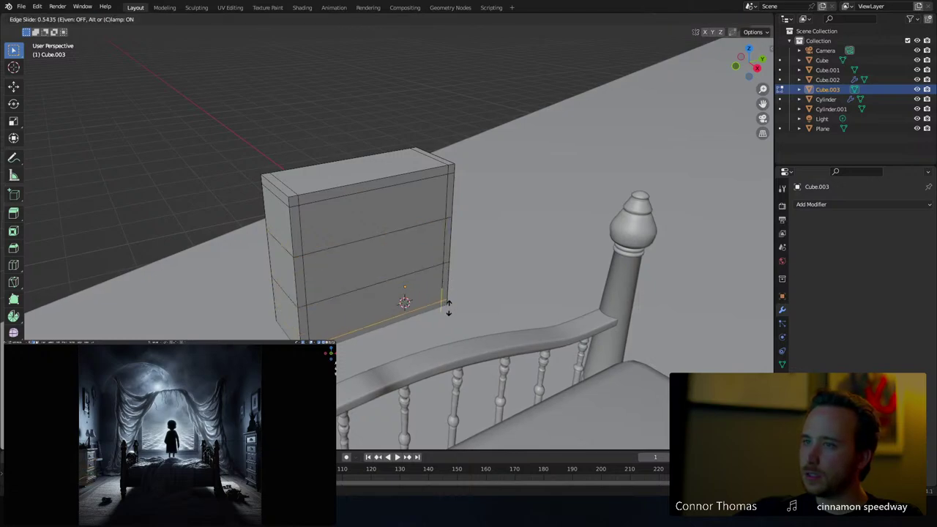
left_click(448, 306)
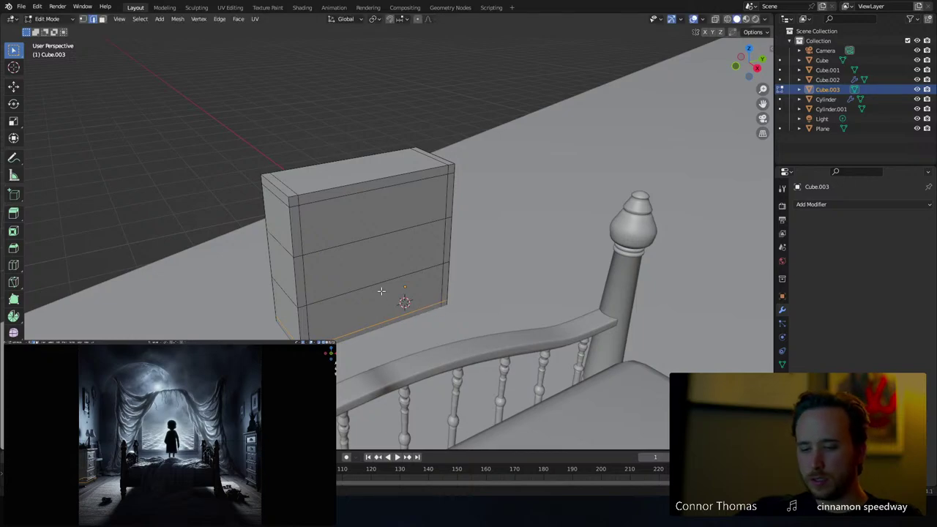
left_click(368, 233)
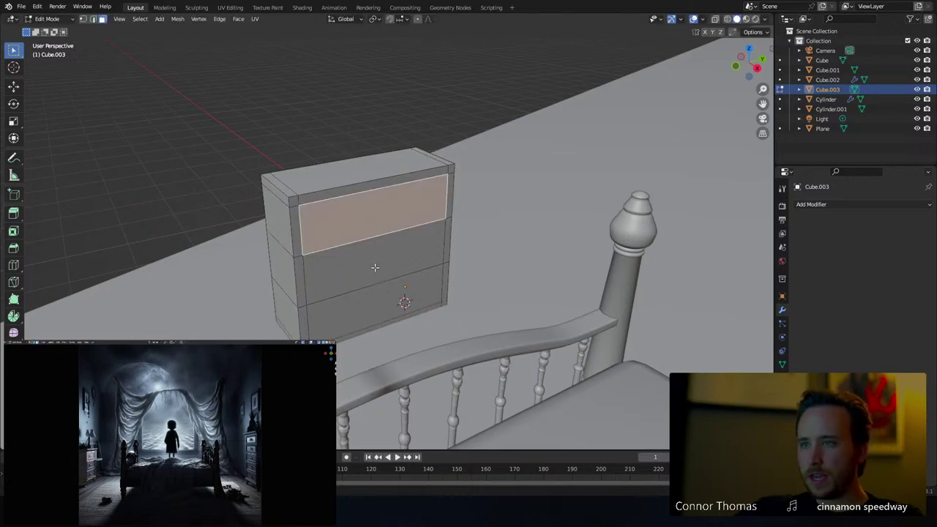
left_click(375, 267, "shift")
left_click(380, 300, "shift")
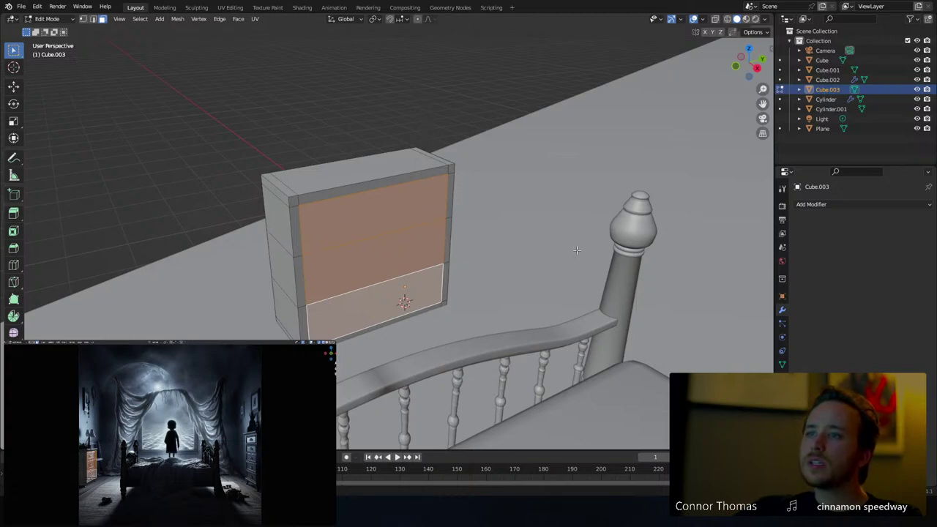
key("e")
key("s")
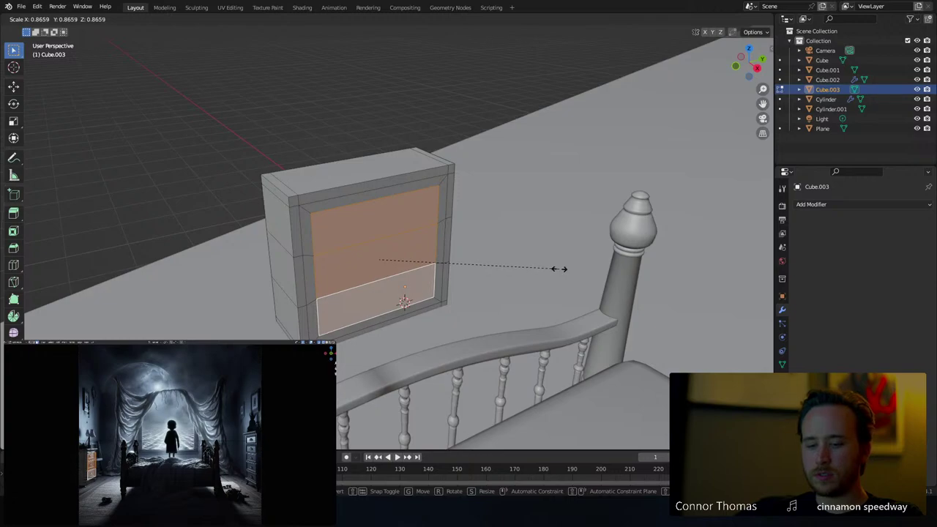
right_click(558, 268)
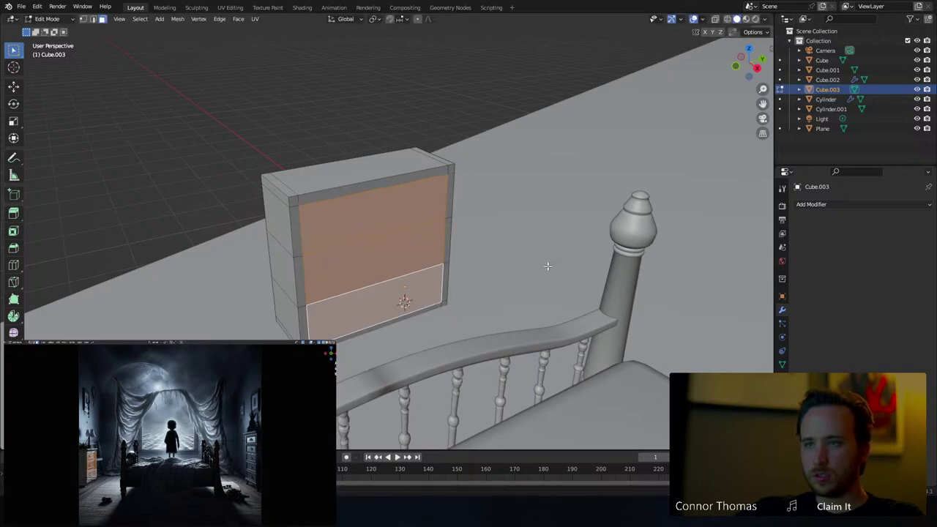
key("shift+e")
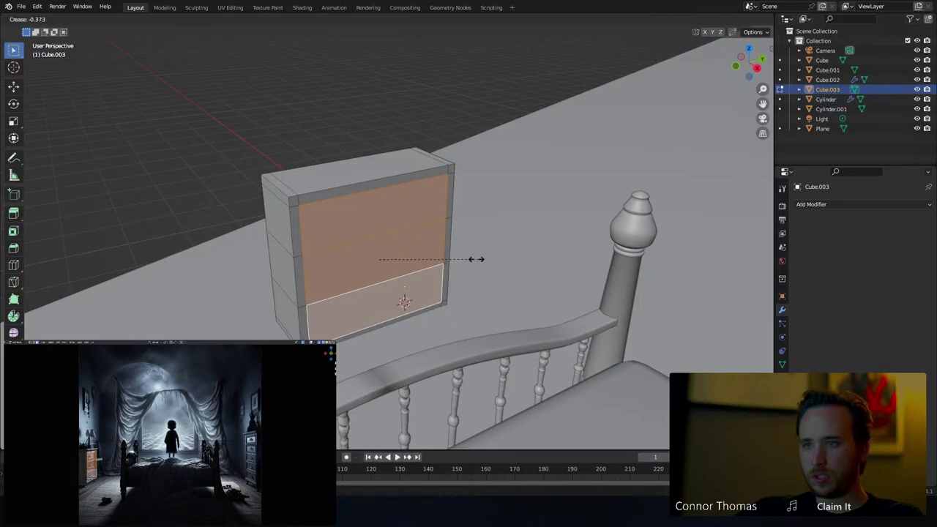
right_click(501, 238)
key("e")
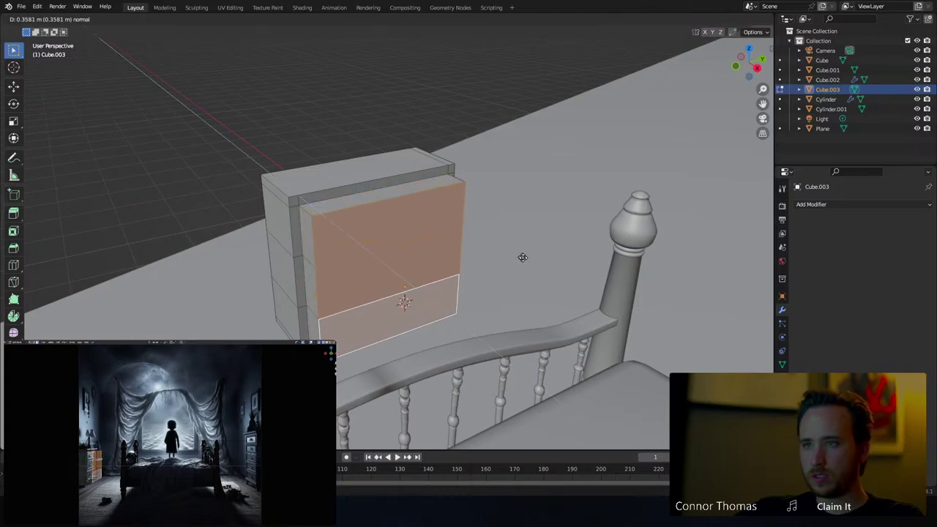
right_click(507, 254)
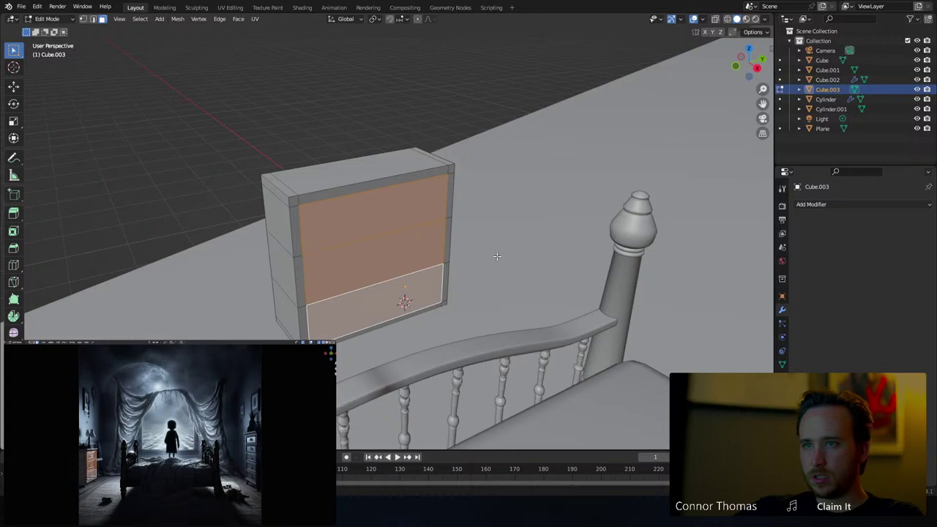
key("ctrl+z")
key("a")
key("a")
Inset the uppermost drawer face by scaling it to about 0.93, and widen the inner face along Y to even the border
left_click(391, 231)
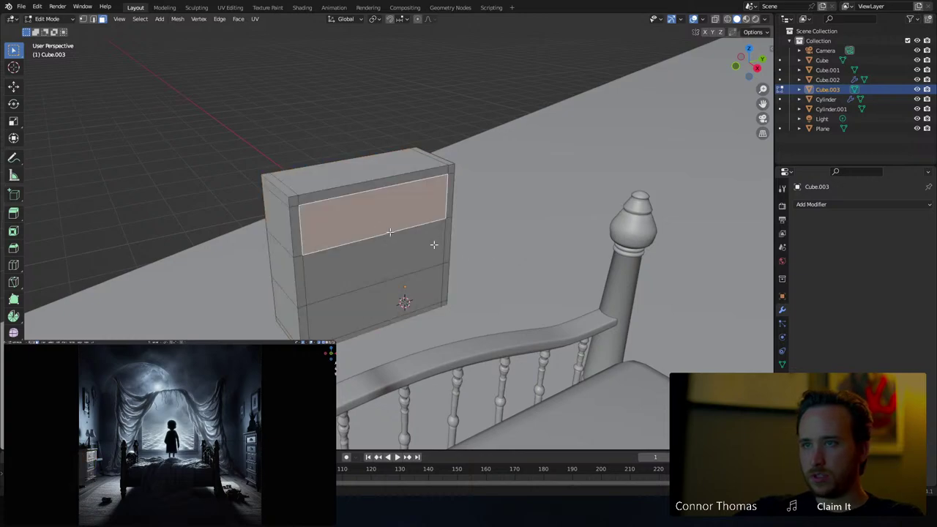
key("s")
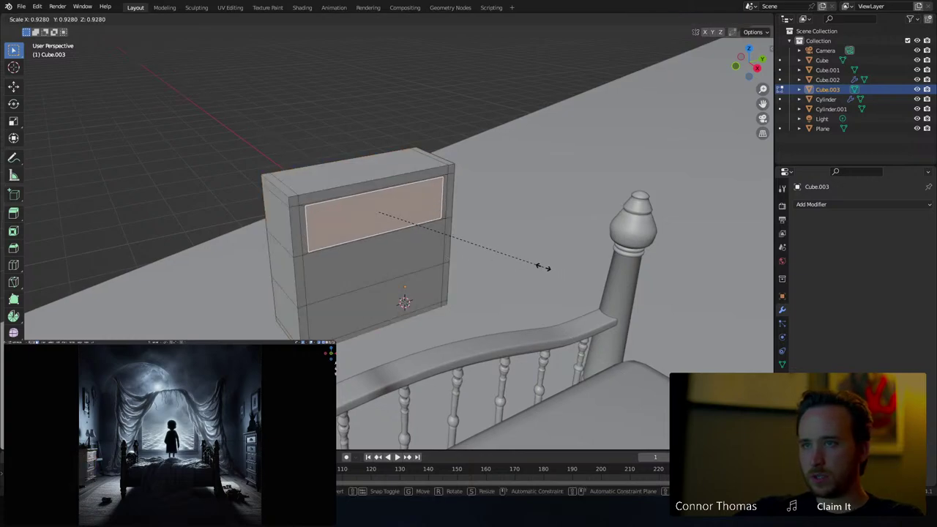
left_click(541, 266)
middle_click_drag(539, 265, 548, 293)
scroll(511, 300, "up", 2)
key("s")
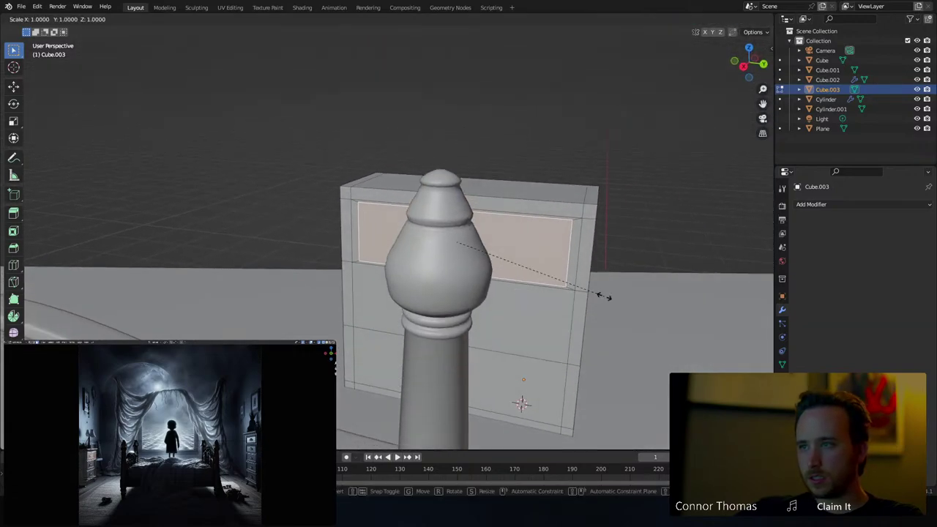
key("y")
left_click(611, 296)
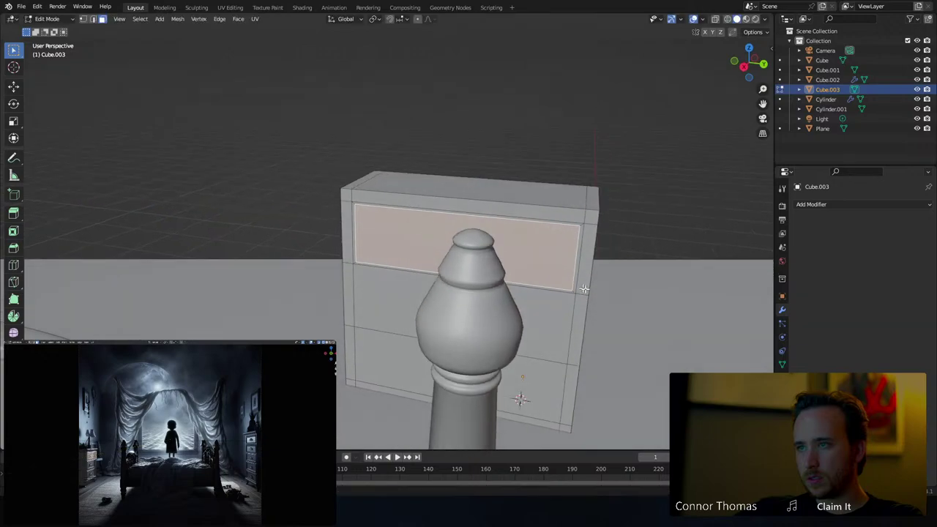
Recess the inner face of the uppermost drawer about 0.02 m along negative X
middle_click_drag(612, 296, 611, 286)
scroll(530, 279, "up", 4)
middle_click_drag(530, 254, 558, 265)
key("g")
key("y")
key("x")
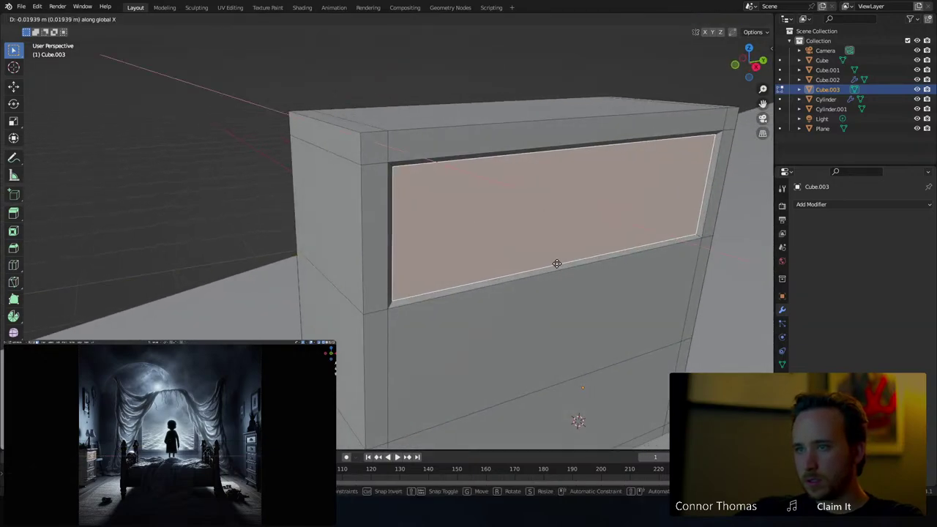
left_click(557, 263)
Inset the recessed drawer face again by scaling it to about 0.94
middle_click_drag(560, 266, 565, 289)
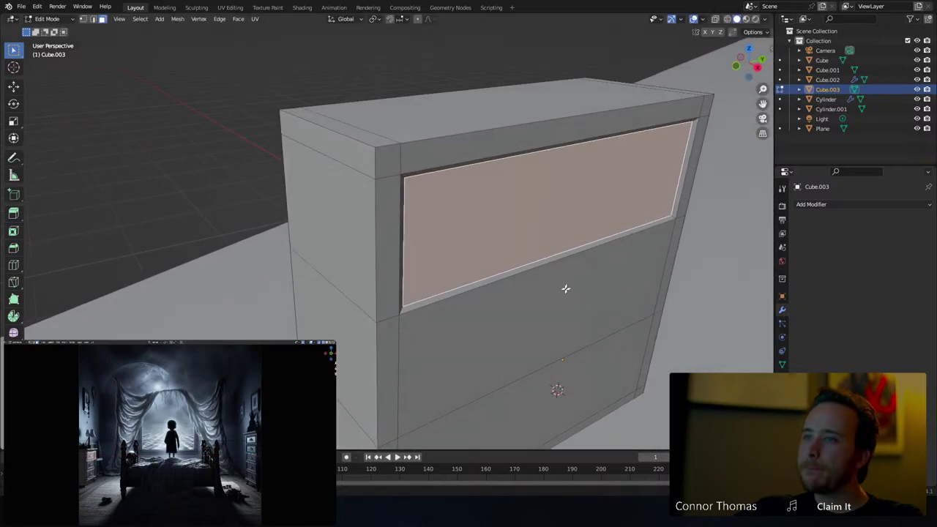
scroll(564, 288, "down", 3)
key("1")
mouse_move(440, 334)
middle_mouse_down()
mouse_move(477, 314)
mouse_move(432, 332)
middle_mouse_up()
scroll(485, 280, "up", 4)
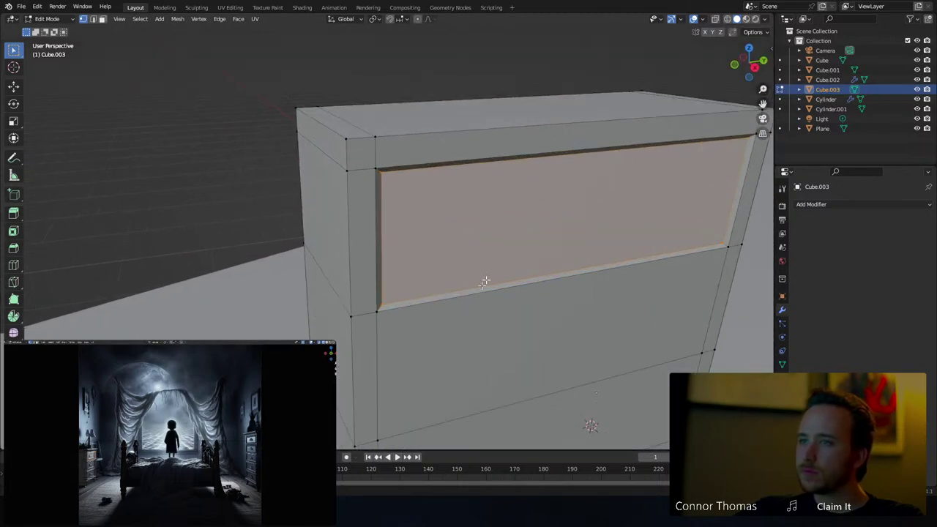
middle_click_drag(485, 280, 377, 246)
key("3")
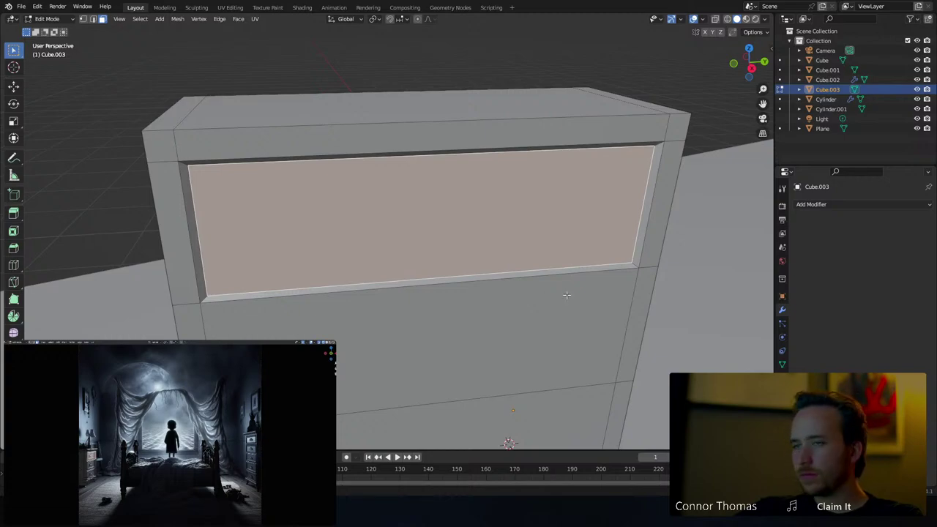
key("s")
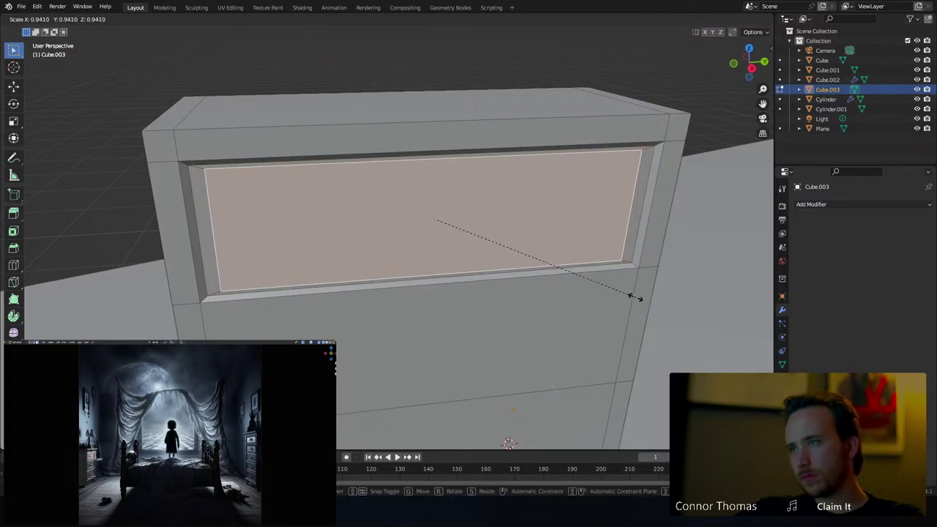
left_click(629, 297)
Build two stepped tiers on the uppermost drawer's inner face, alternating extrusions with slight scale-downs and starting with an extrusion of about 0.014 m
key("e")
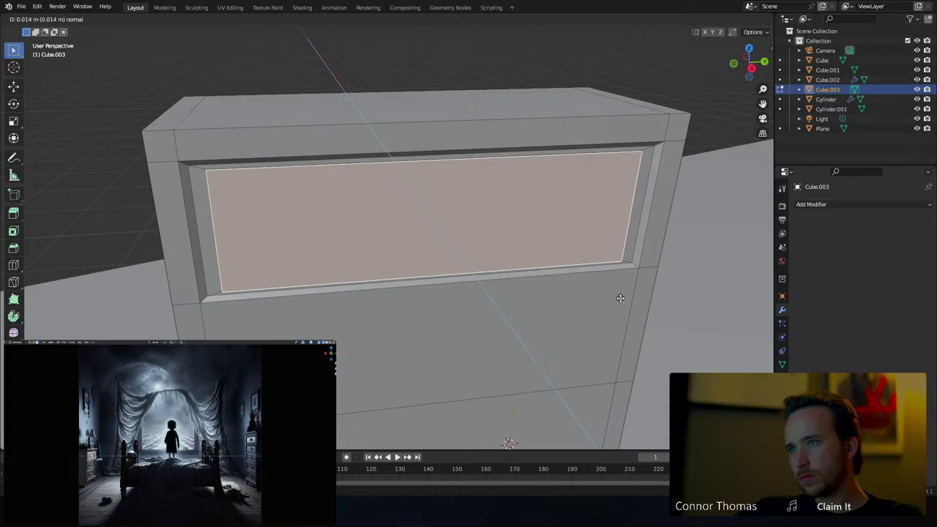
left_click(620, 298)
key("s")
left_click(643, 298)
key("e")
left_click(642, 298)
key("s")
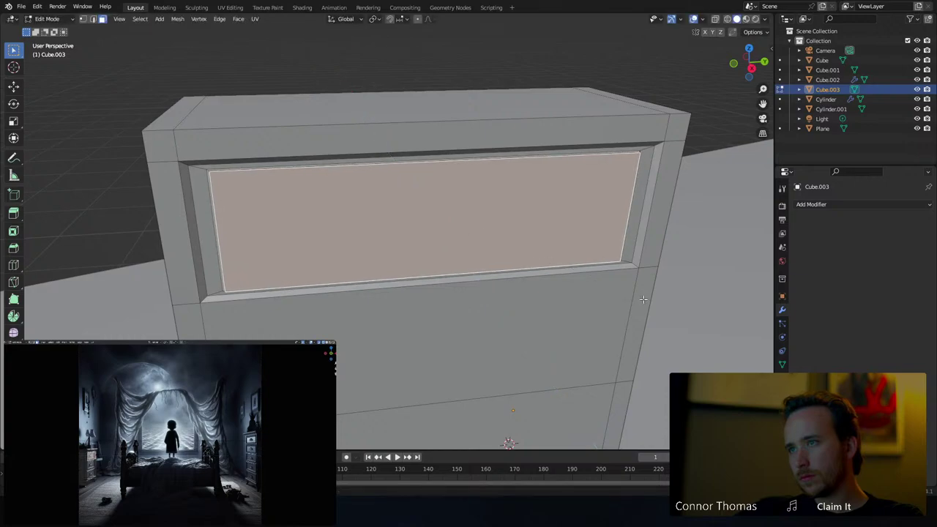
left_click(636, 300)
Add two further narrow molding steps to the inner drawer face, extruding it slightly and scaling it to about 0.97
key("e")
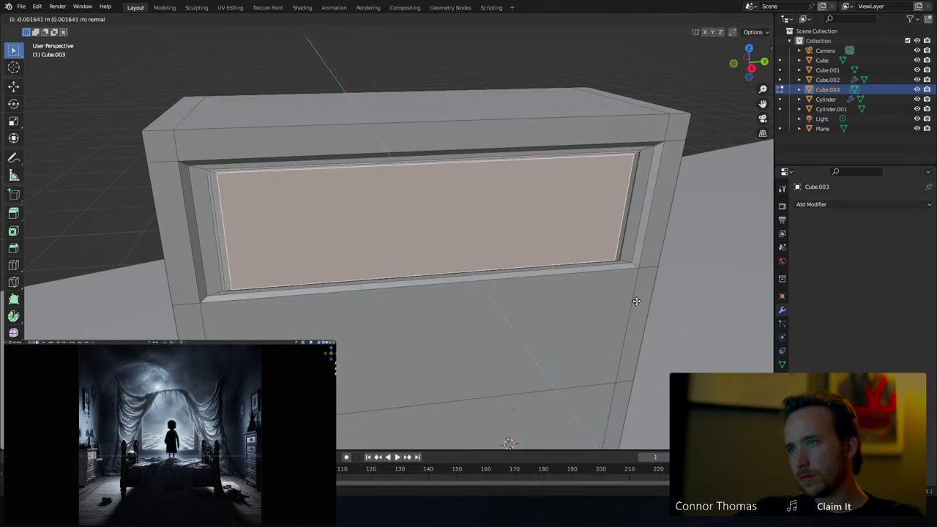
left_click(636, 300)
key("s")
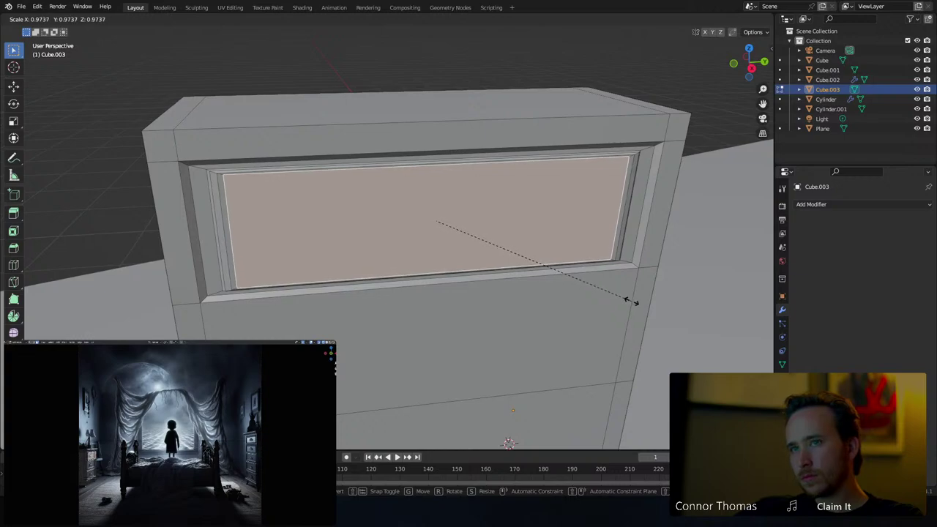
left_click(629, 300)
key("e")
left_click(633, 299)
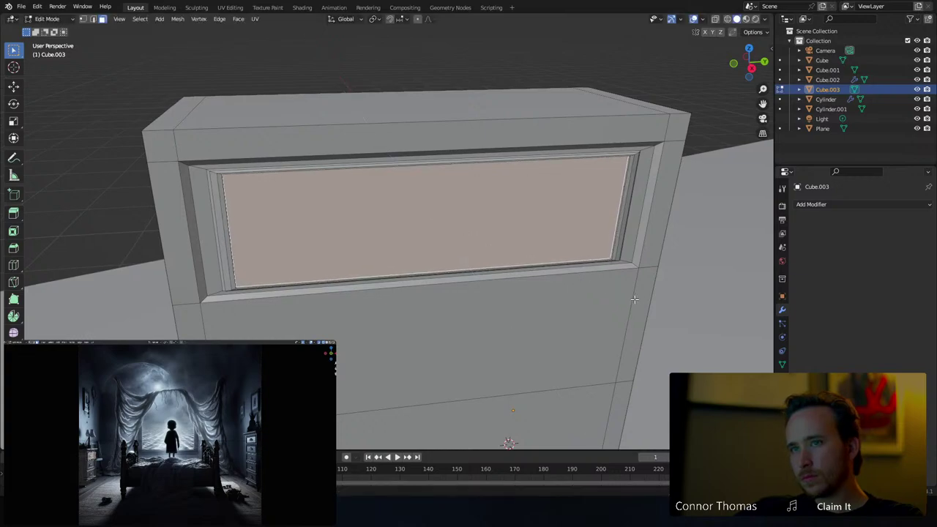
key("s")
left_click(634, 300)
Extrude the innermost face of the uppermost drawer about 0.026 m inward and scale it down to form a sunken panel
key("e")
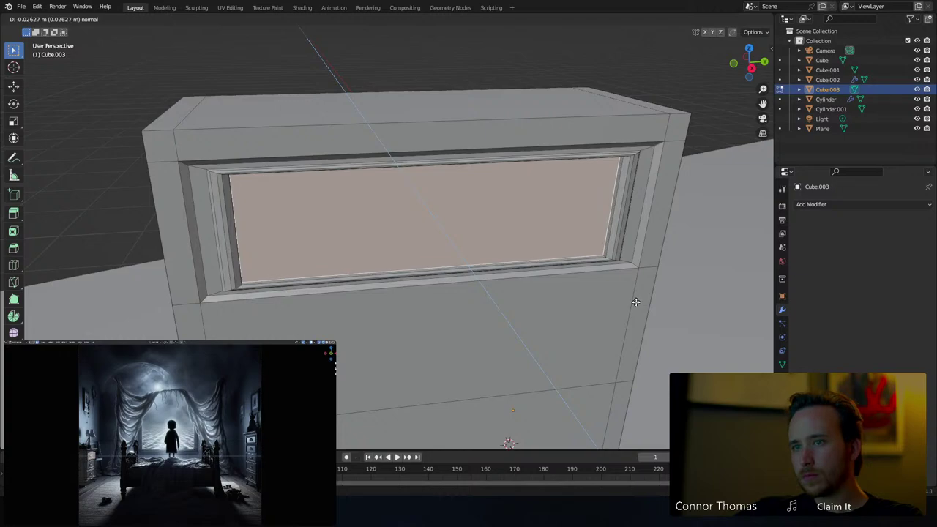
left_click(635, 301)
key("s")
left_click(624, 301)
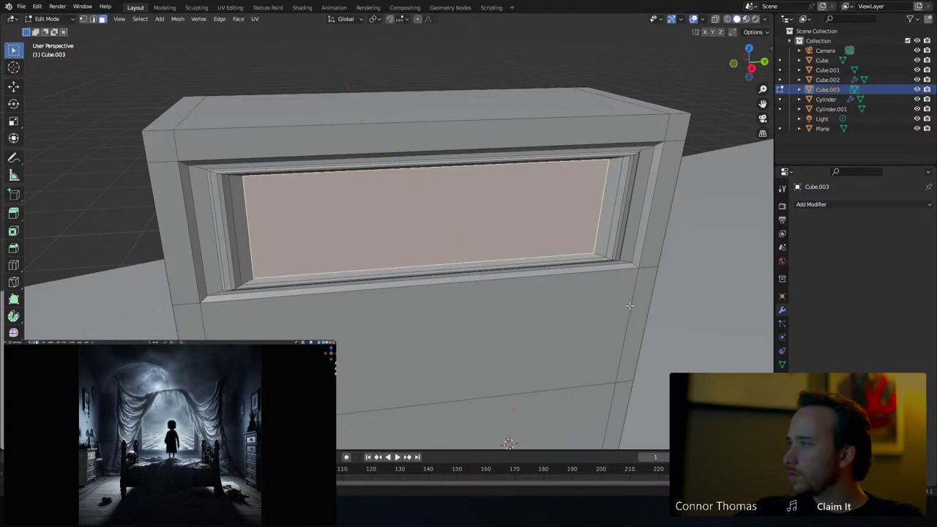
key("Tab")
middle_click_drag(620, 312, 507, 314)
scroll(497, 300, "up", 4)
key("Tab")
middle_click_drag(482, 284, 447, 278)
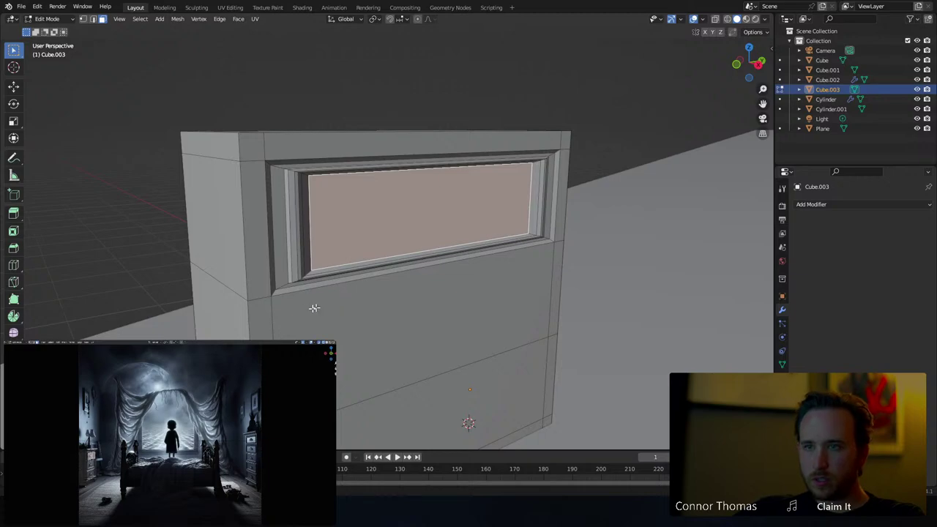
Add closely spaced horizontal edge loops around the dresser directly beneath the uppermost drawer
key("ctrl+r")
left_click(266, 314)
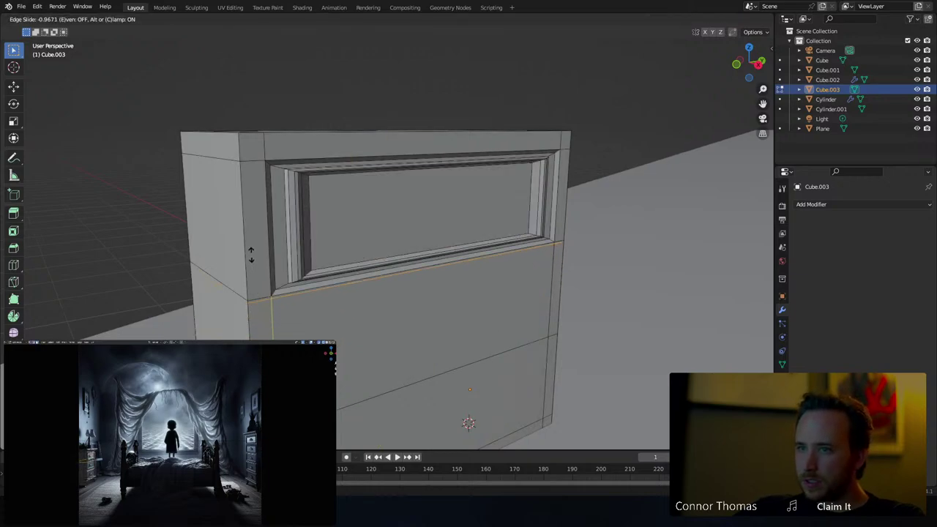
left_click(251, 256)
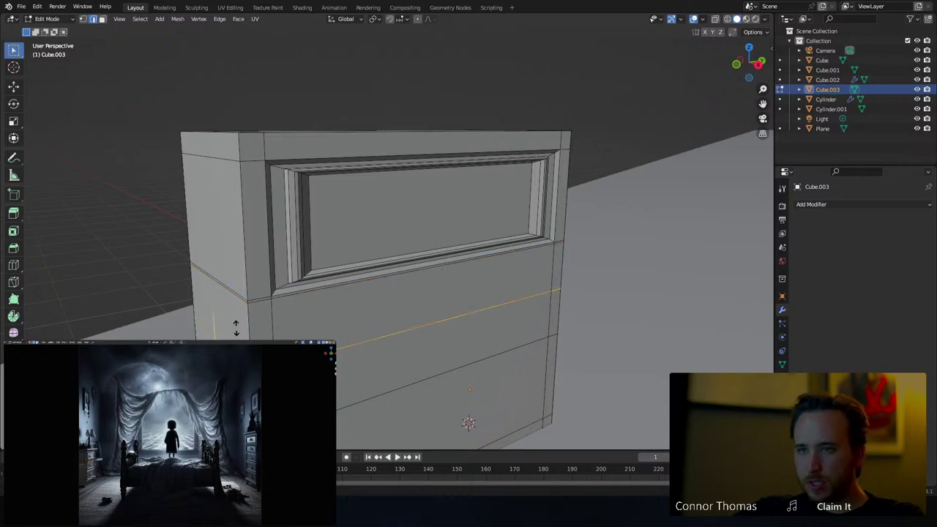
key("g")
key("g")
left_click(253, 312)
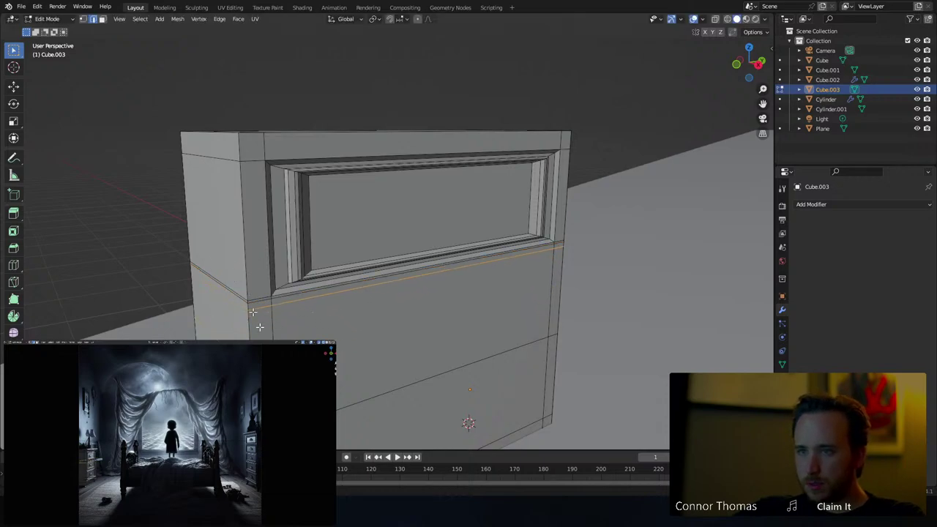
key("ctrl+b")
left_click(246, 305)
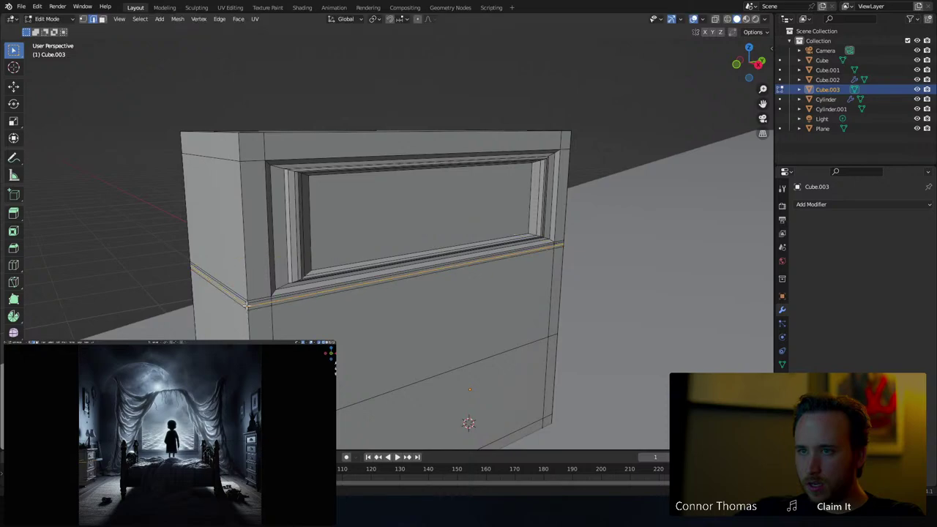
Push the front edges of the middle loop beneath the uppermost drawer about 0.016 m along negative X to form a groove
scroll(468, 318, "up", 3)
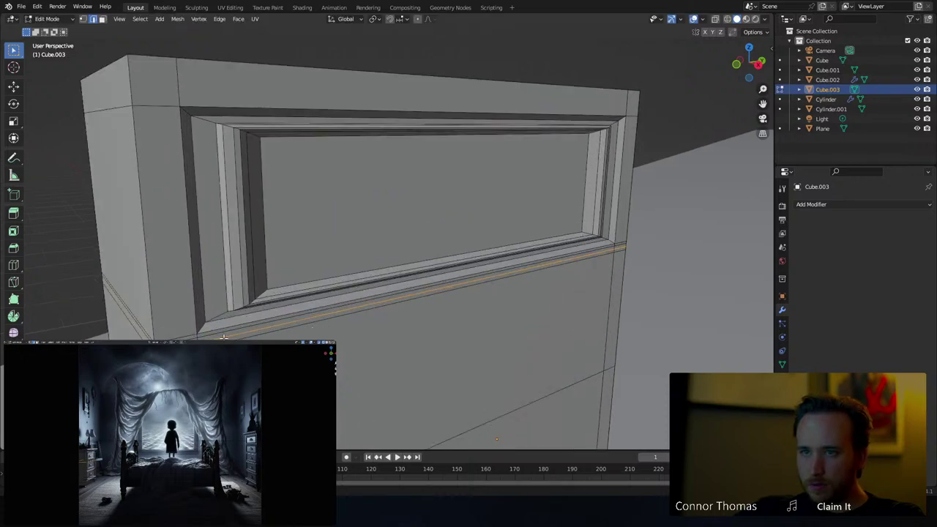
key("3")
key("2")
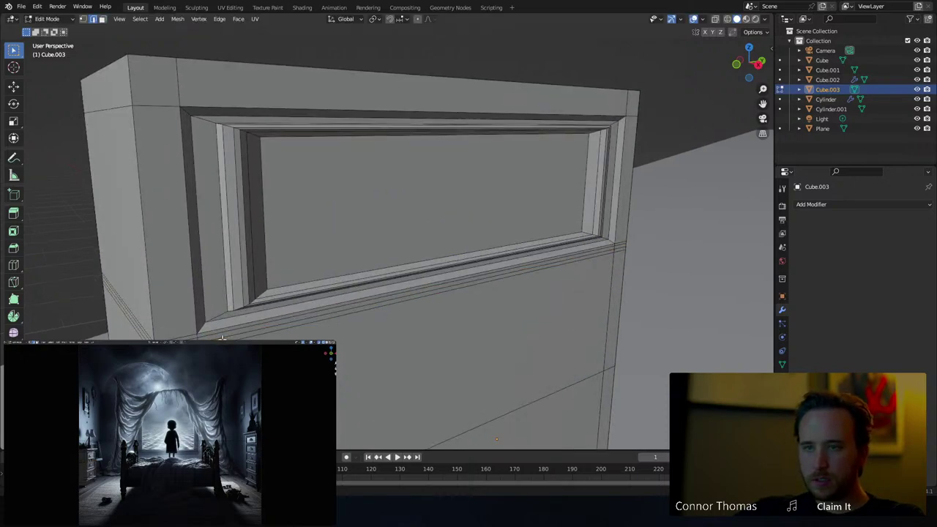
left_click(223, 338)
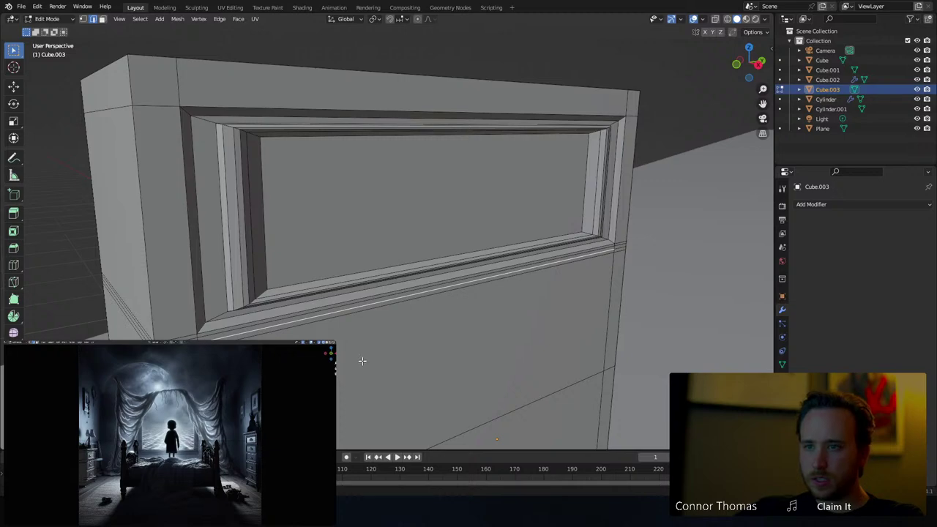
left_click(192, 342, "shift")
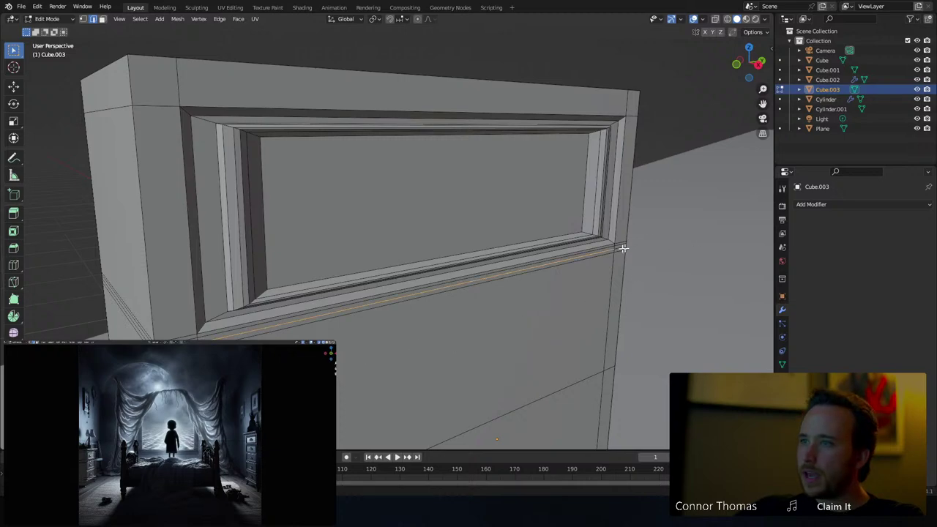
middle_click_drag(640, 294, 646, 307)
key("g")
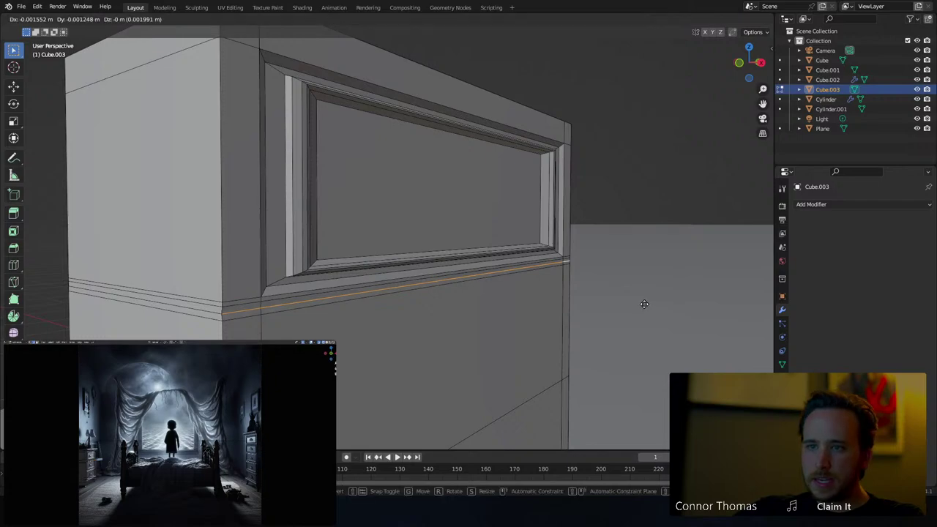
key("x")
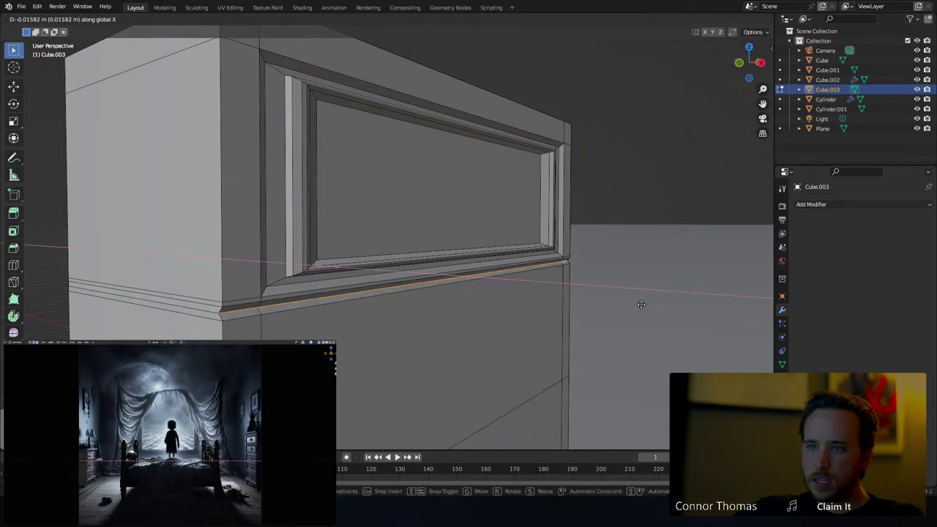
left_click(641, 305)
middle_click_drag(521, 274, 385, 287)
key("Tab")
key("Tab")
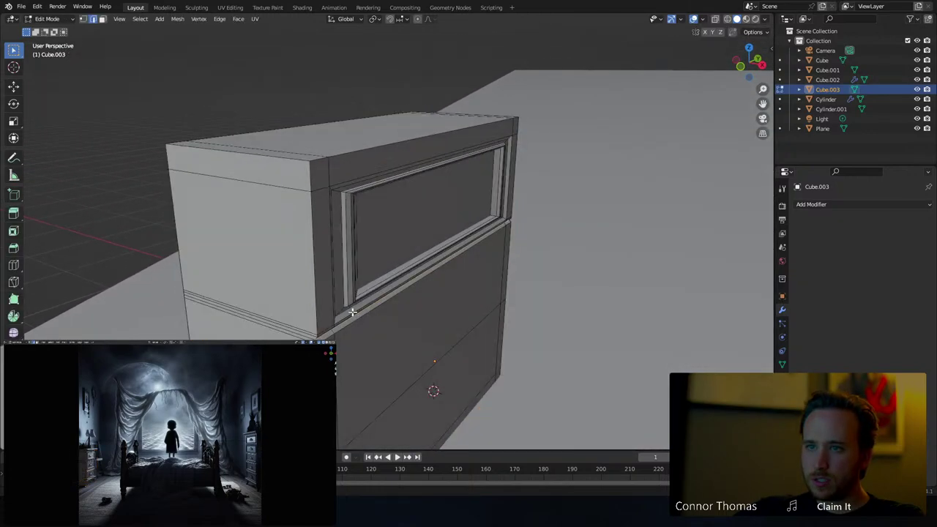
Add a vertical edge loop around the dresser's top and sides close to its front edge, with an edge slide of about -0.92
key("ctrl+r")
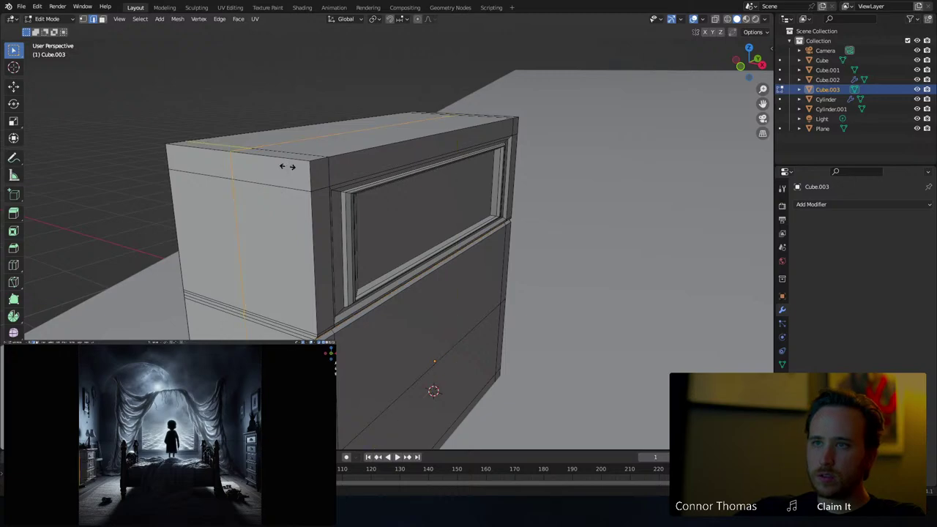
left_click(286, 159)
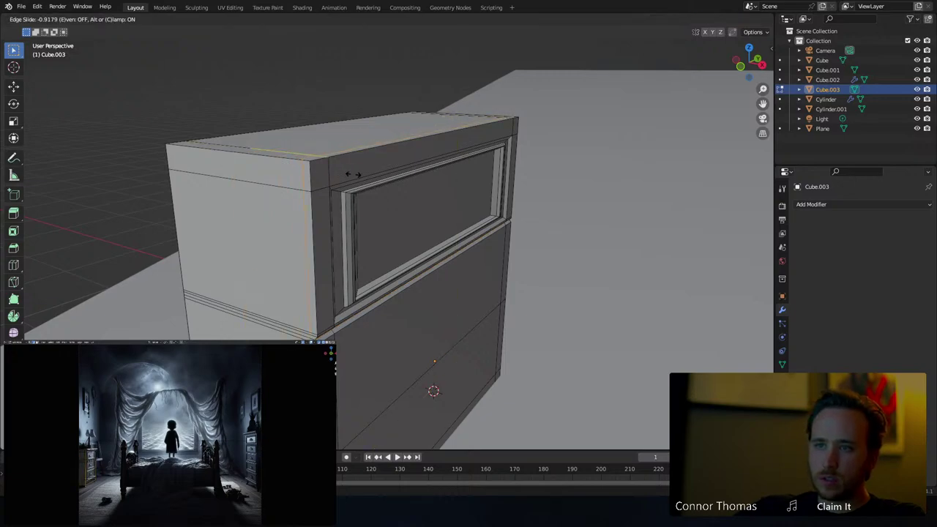
left_click(354, 174)
scroll(300, 312, "up", 5)
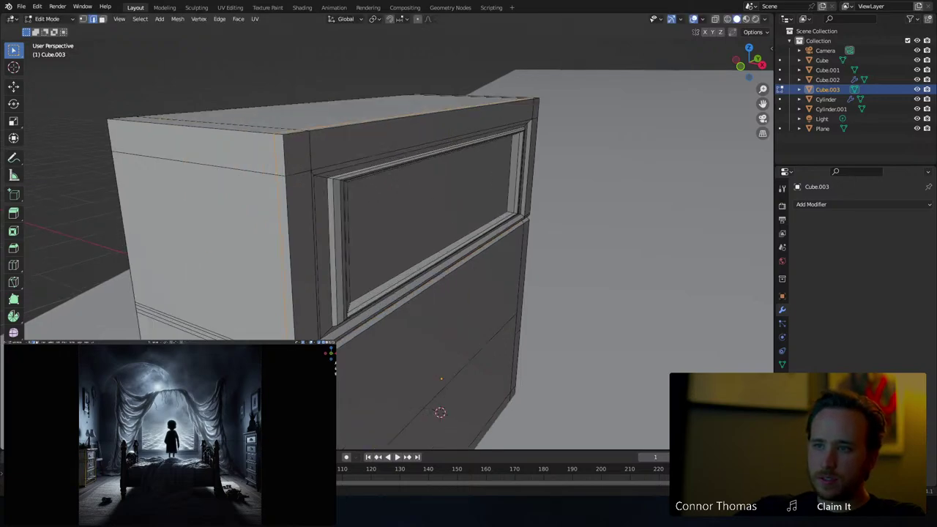
key("a")
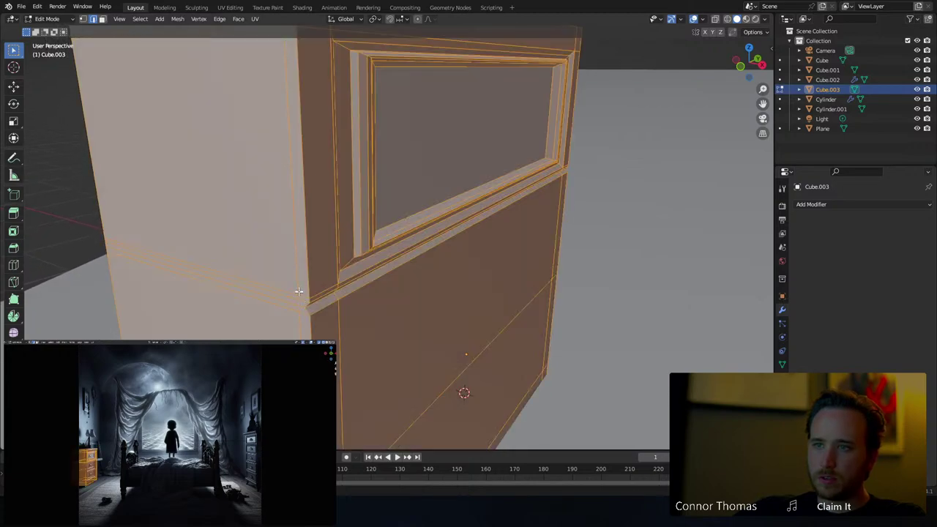
left_click(296, 284)
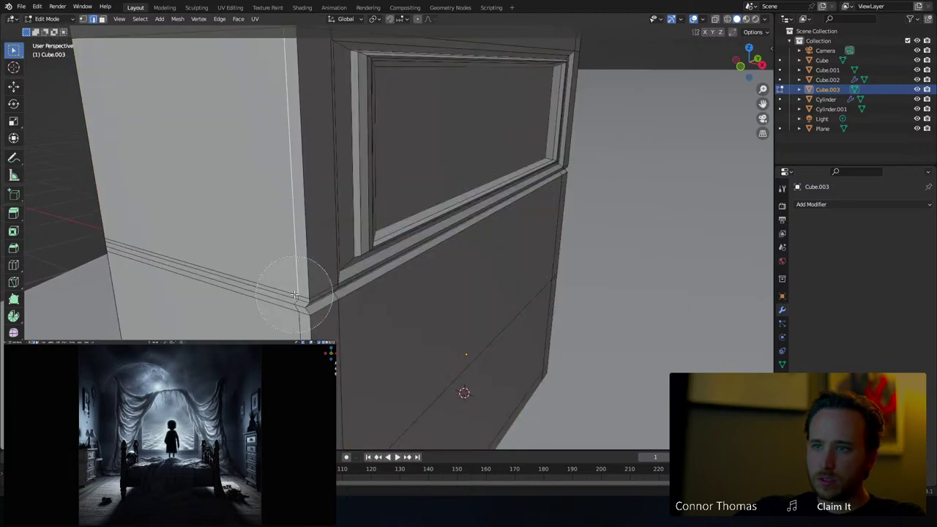
left_click(292, 299, "alt+shift")
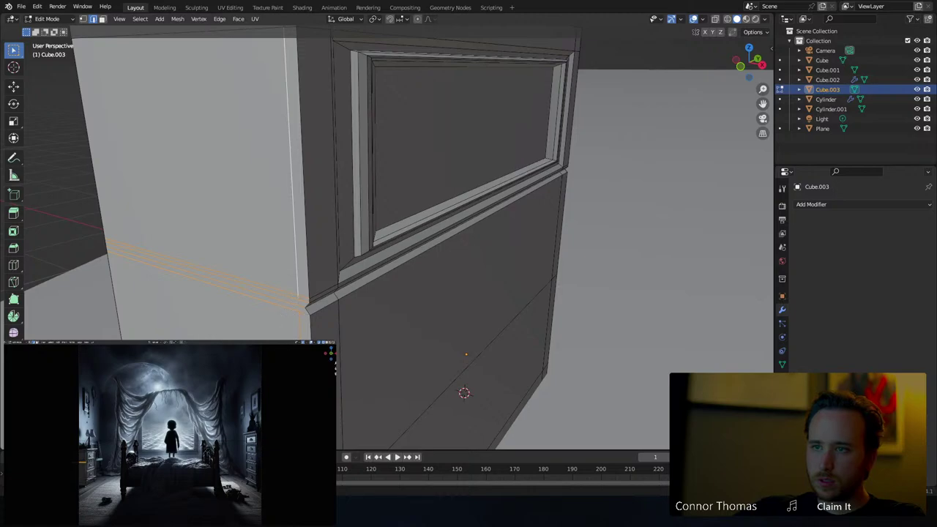
middle_click_drag(230, 256, 242, 287)
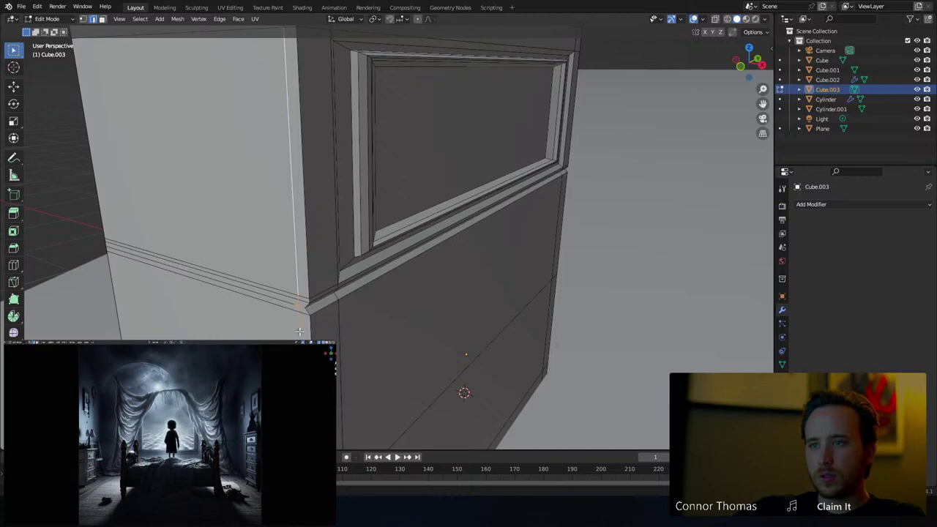
scroll(301, 307, "down", 6)
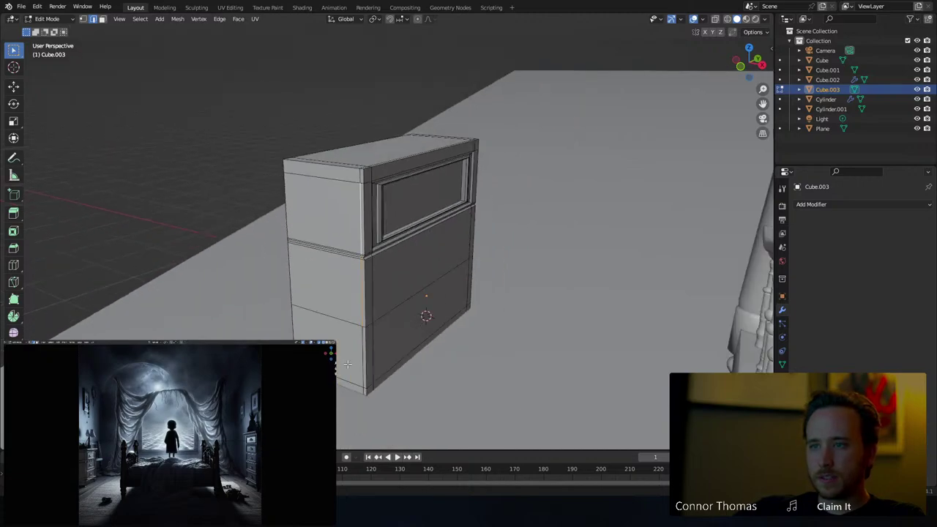
scroll(349, 373, "up", 1)
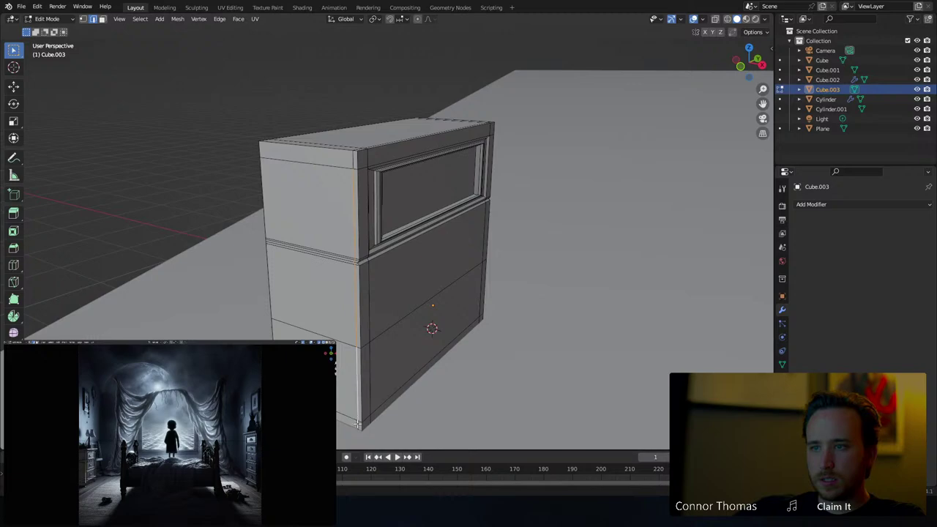
middle_click_drag(389, 289, 420, 310)
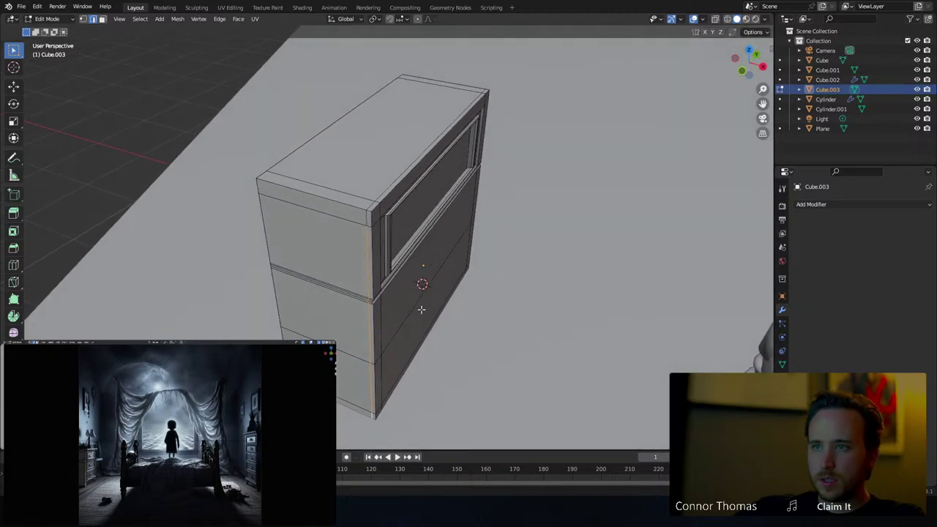
scroll(388, 233, "up", 4)
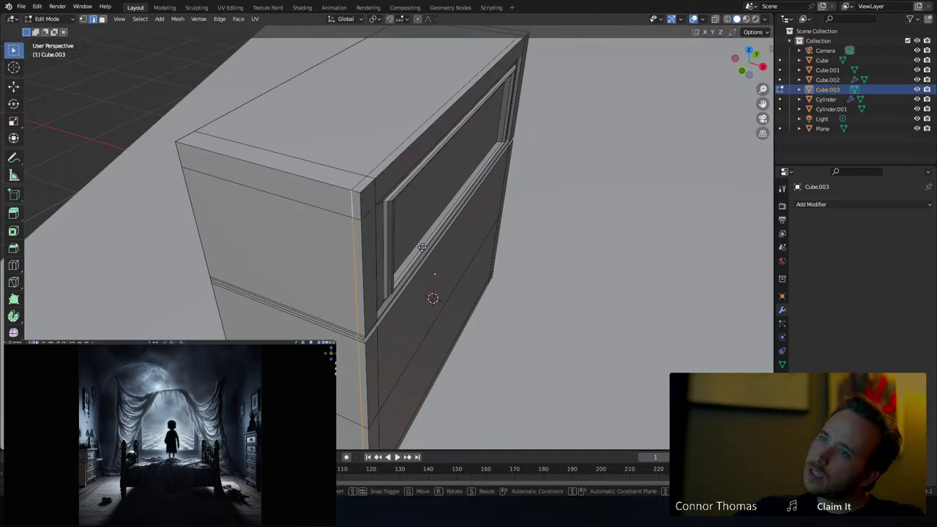
key("g")
key("y")
key("Escape")
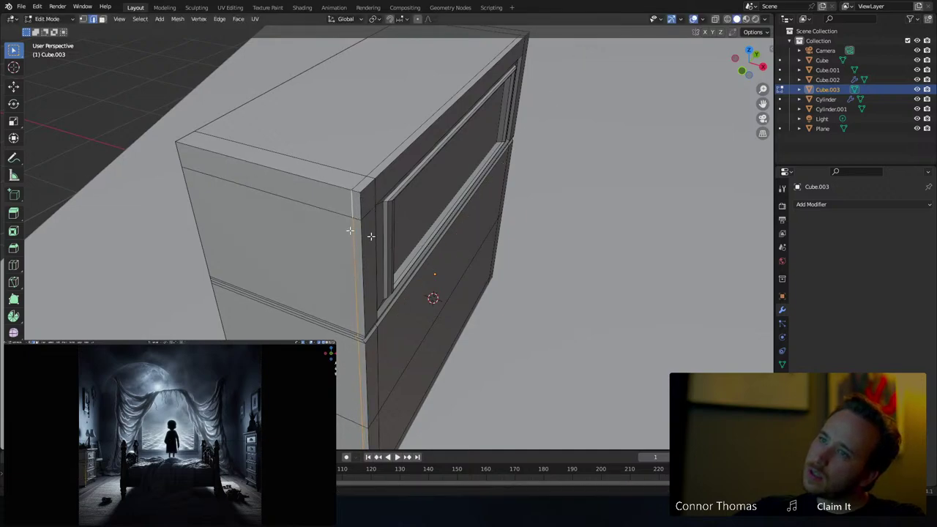
Add two more vertical edge loops around the dresser, one closely on each side of the loop near its front edge
key("g")
key("g")
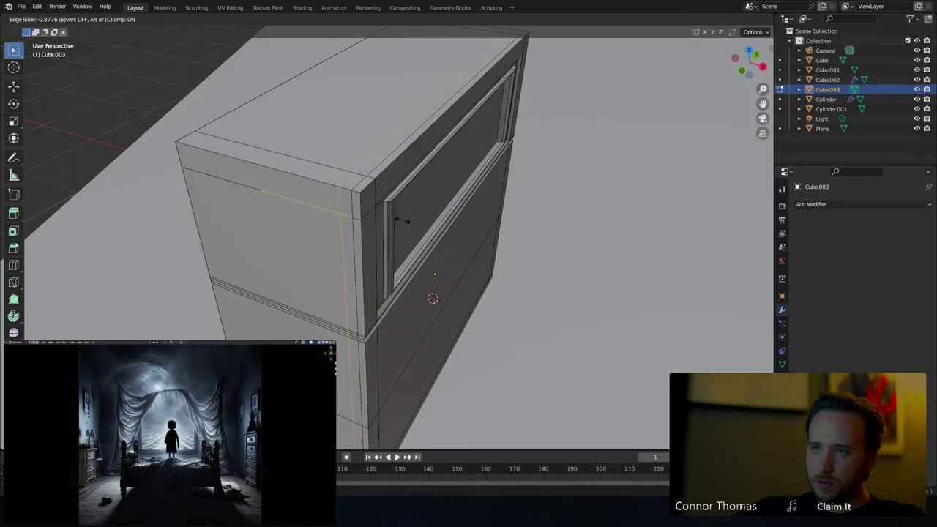
left_click(412, 223)
scroll(366, 209, "up", 4)
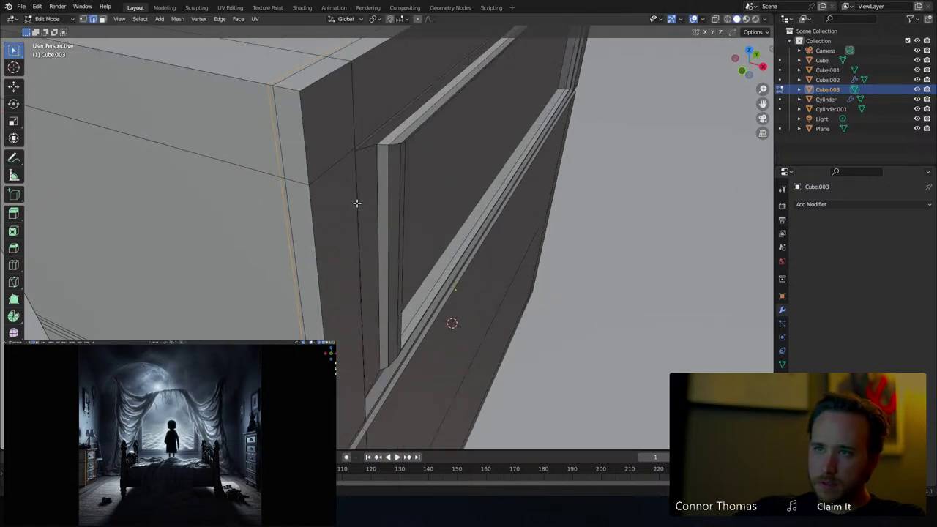
middle_click_drag(356, 203, 363, 205)
key("g")
key("g")
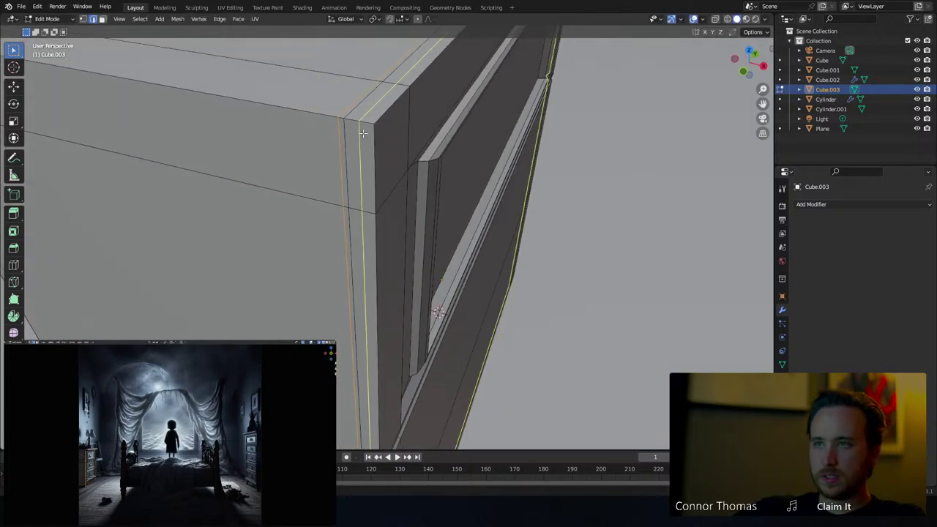
left_click(352, 136)
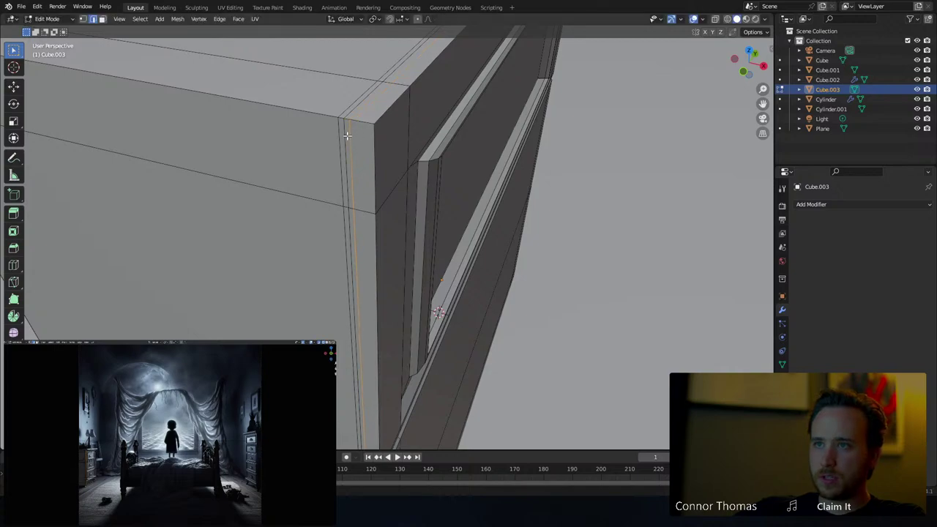
Push only the near-side edges of the middle vertical loop by the dresser's front about 0.005 m along positive Y to form a groove
scroll(380, 128, "down", 6)
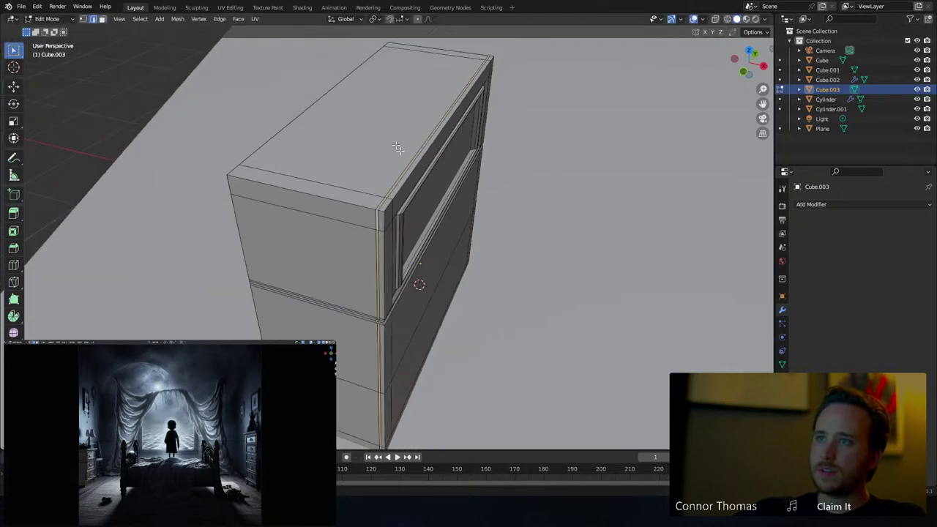
key("shift+z")
middle_click_drag(402, 176, 354, 187)
scroll(372, 171, "down", 3)
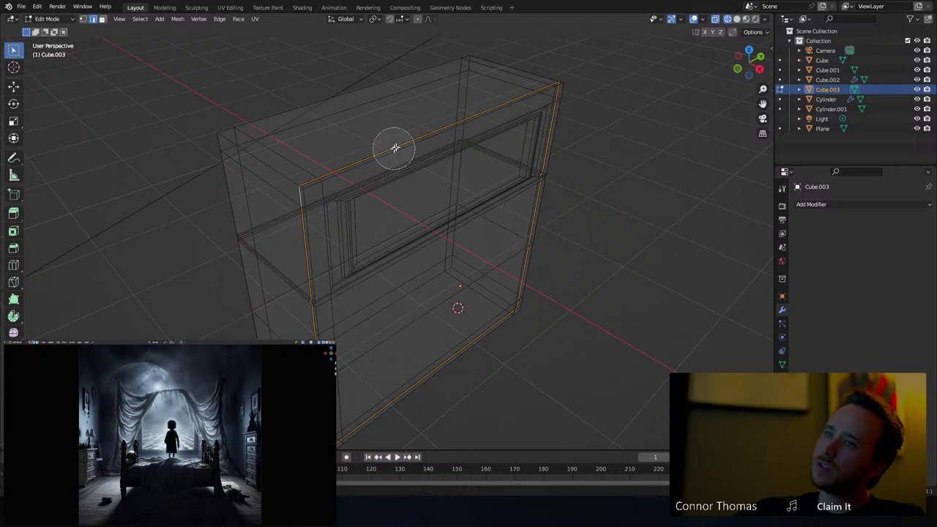
mouse_move(393, 149)
middle_mouse_down()
mouse_move(539, 123)
mouse_move(515, 276)
middle_mouse_up()
middle_click_drag(554, 74, 464, 345)
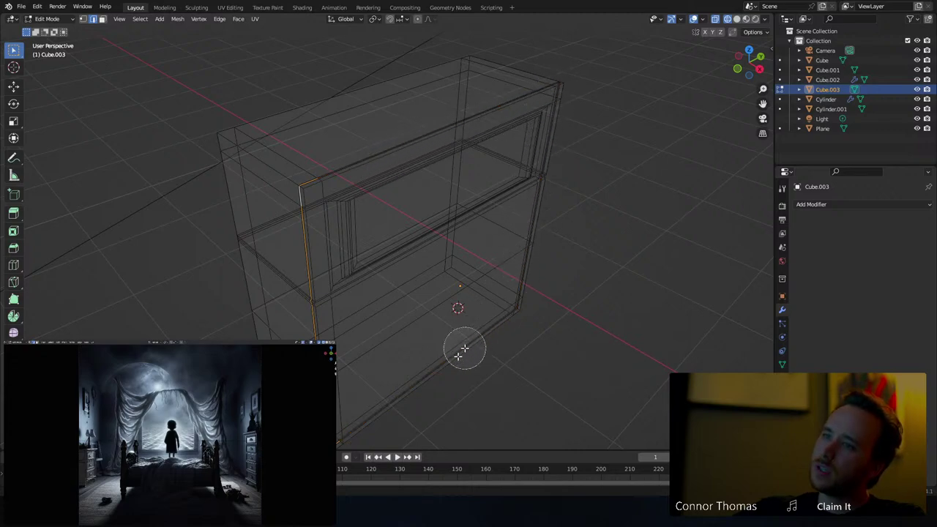
right_click(461, 376)
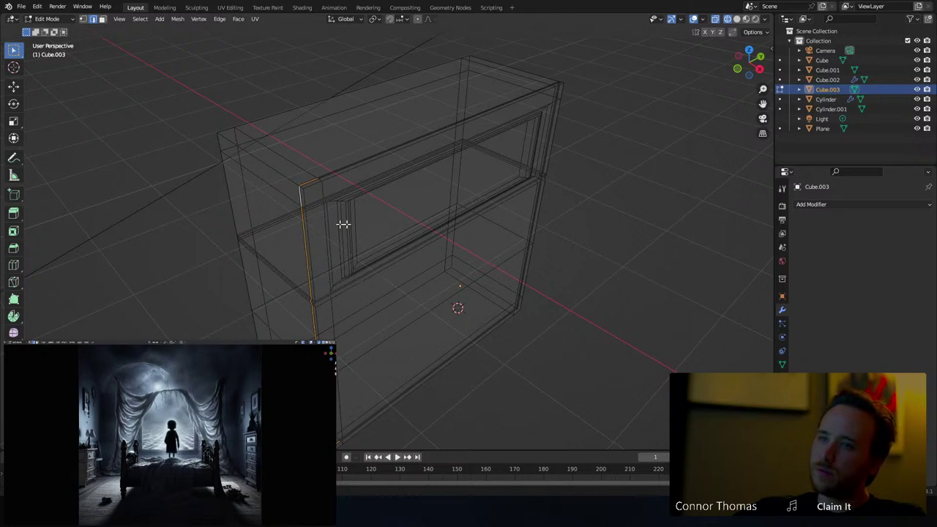
key("shift+z")
scroll(359, 230, "up", 4)
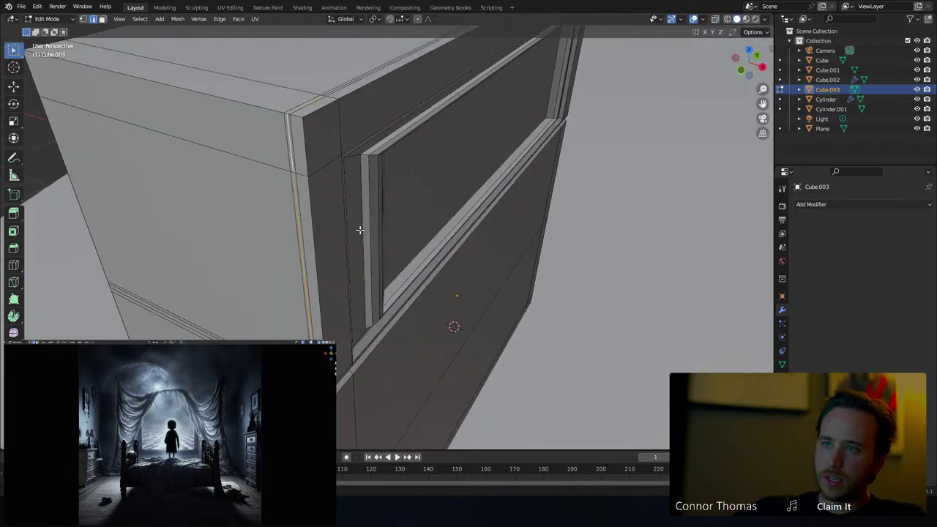
key("g")
key("y")
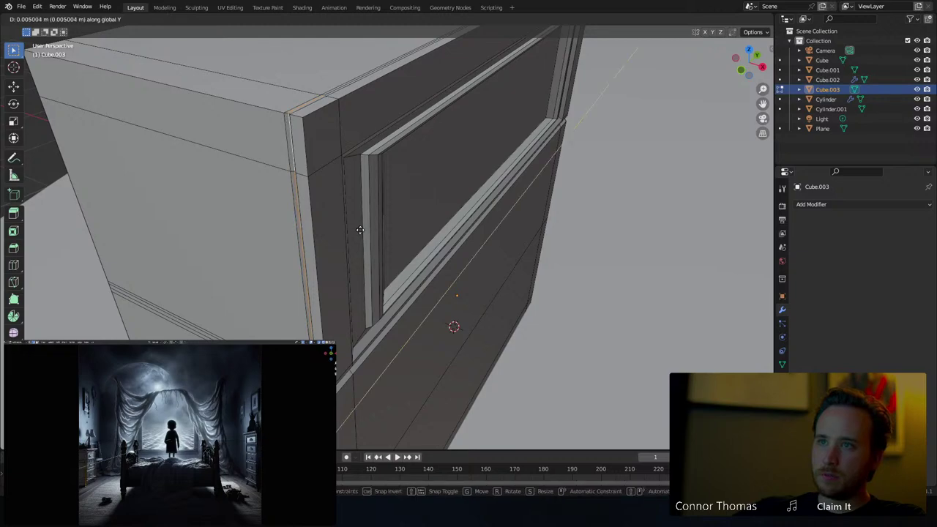
left_click(361, 230)
key("Tab")
key("a")
key("a")
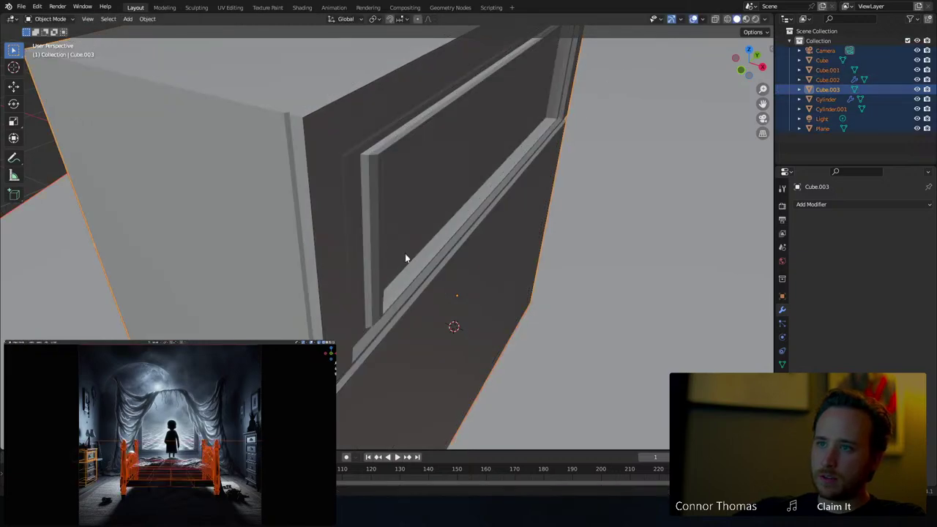
Examine where the side groove meets the horizontal groove at the dresser's front corner and beneath the uppermost drawer
middle_click_drag(404, 254, 398, 224)
scroll(399, 228, "left", 10)
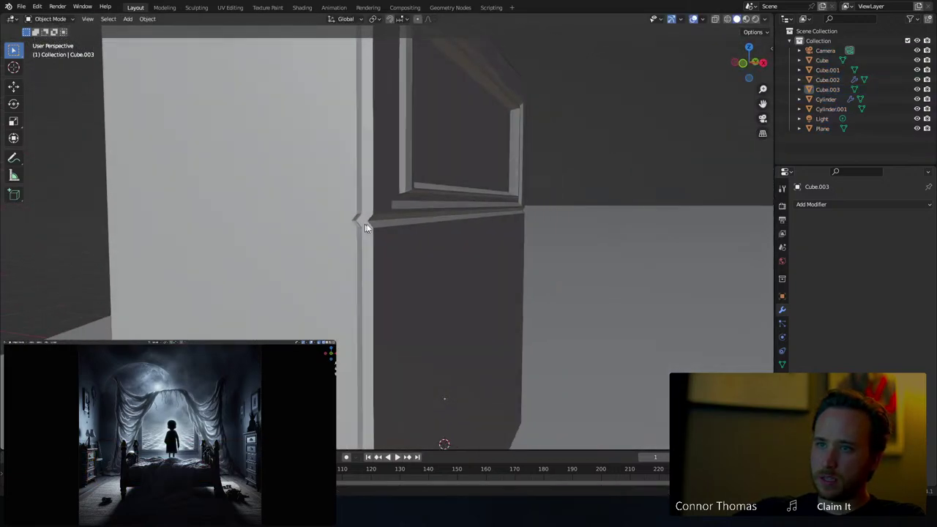
key("Tab")
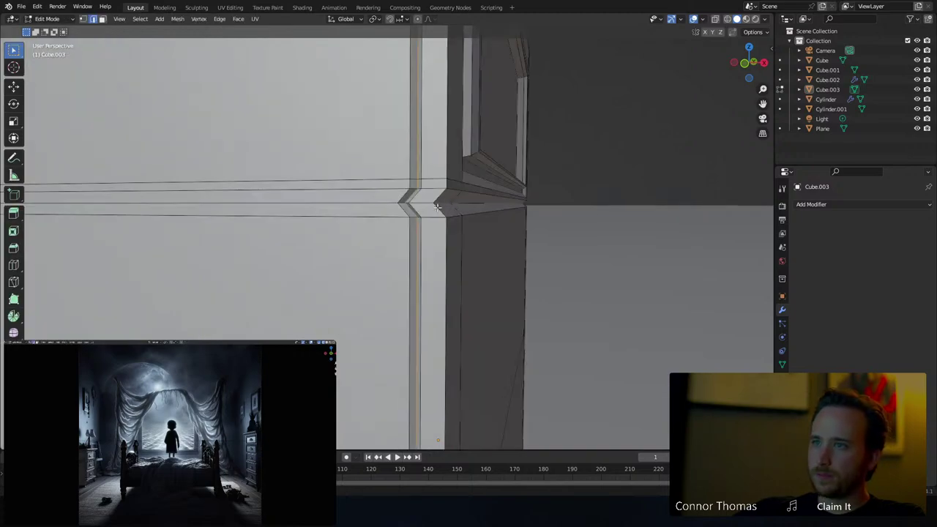
middle_click_drag(437, 207, 384, 208)
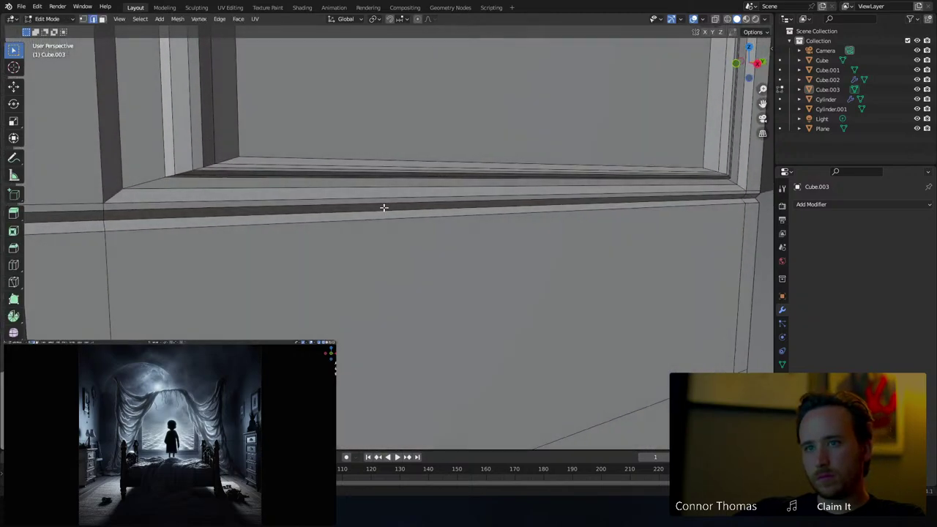
scroll(383, 207, "left", 8)
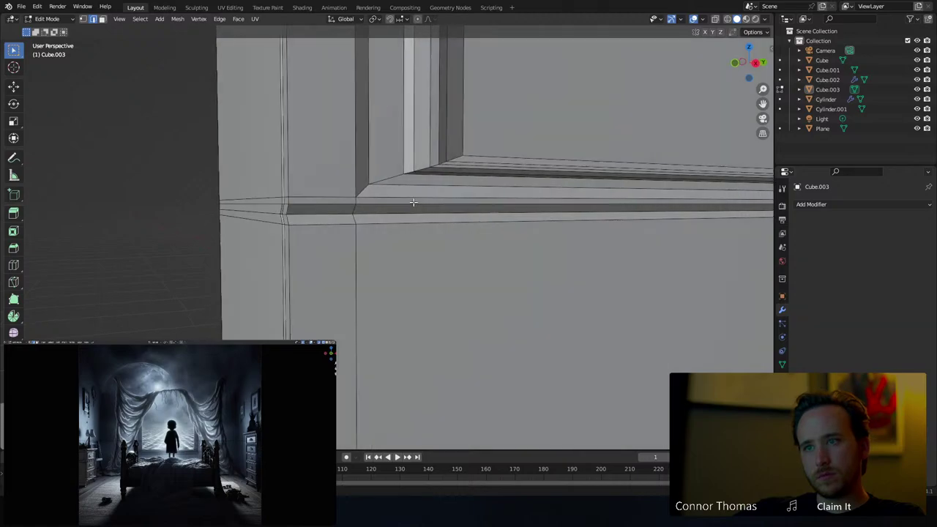
scroll(414, 202, "left", 6)
scroll(398, 203, "down", 5)
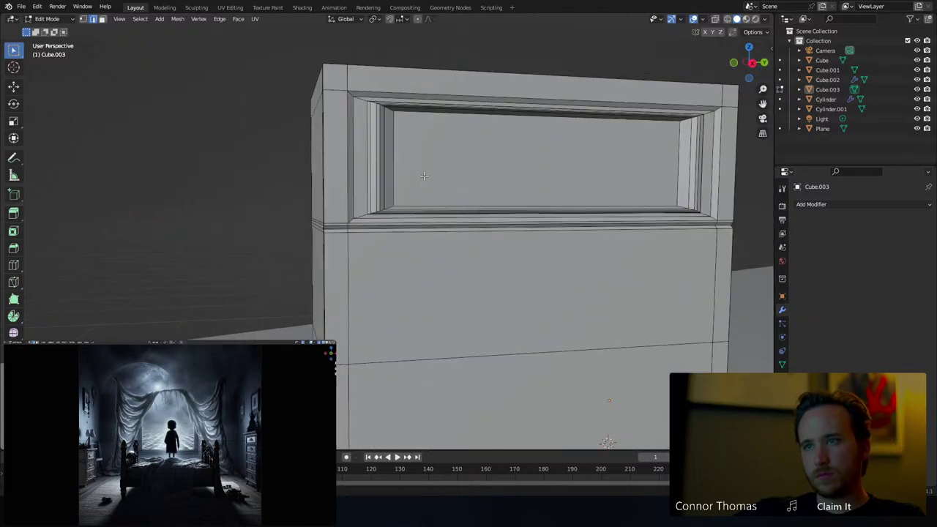
mouse_move(423, 176)
middle_mouse_down()
mouse_move(470, 205)
mouse_move(412, 186)
middle_mouse_up()
scroll(412, 186, "down", 3)
Delete all dresser vertices beneath the horizontal groove under the uppermost drawer
key("1")
mouse_move(370, 237)
middle_mouse_down()
mouse_move(392, 255)
mouse_move(370, 250)
middle_mouse_up()
key("shift+z")
mouse_move(249, 261)
middle_mouse_down()
mouse_move(334, 255)
mouse_move(337, 263)
middle_mouse_up()
key("a")
key("alt+a")
key("c")
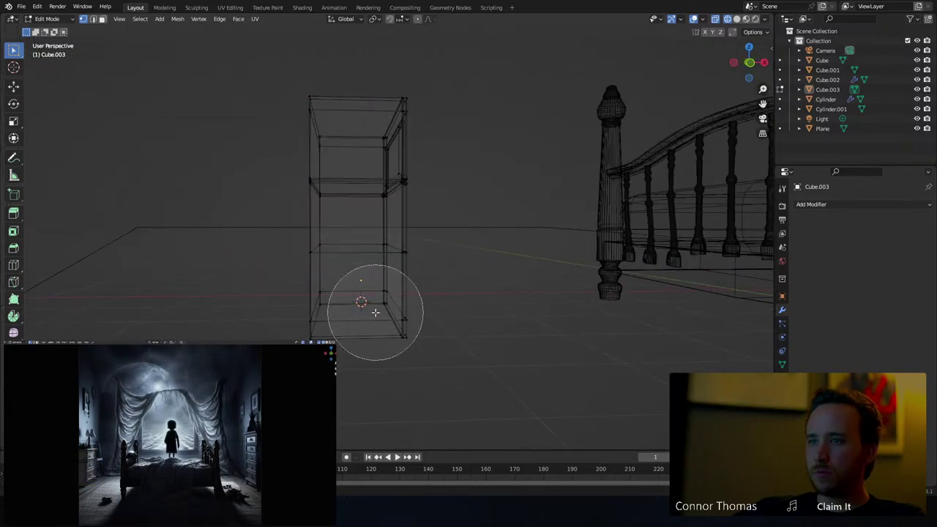
left_click_drag(393, 274, 300, 295)
right_click(299, 296)
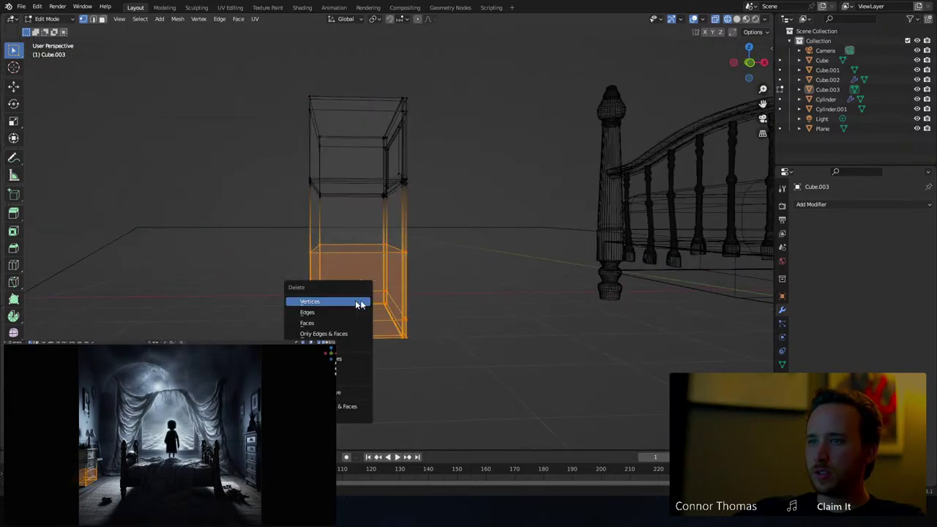
key("x")
left_click(424, 298)
Undo the latest edits to the open underside of the uppermost drawer section
middle_click_drag(459, 245, 485, 104)
key("shift+z")
key("ctrl+z")
key("ctrl+z")
key("ctrl+z")
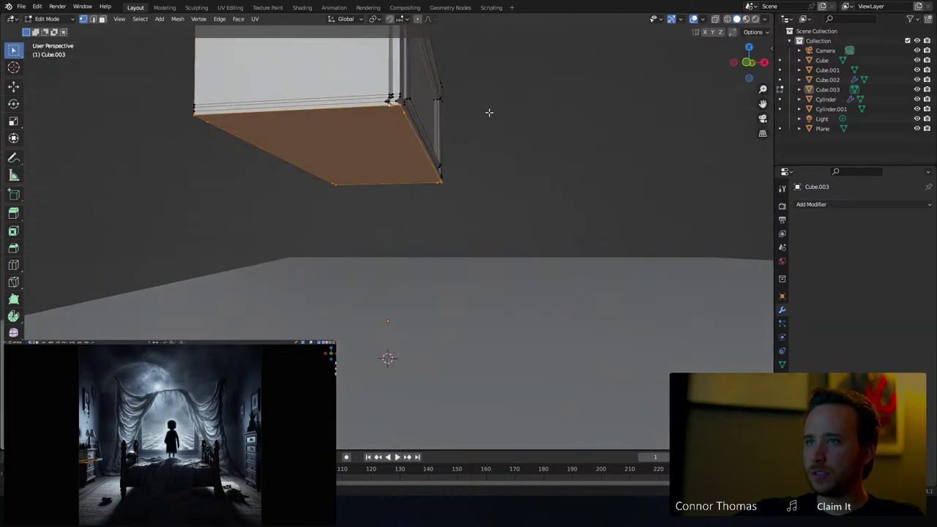
Add an Array modifier to the drawer section with a count of 3 and relative offset factors of X 0 and Z -1
key("Tab")
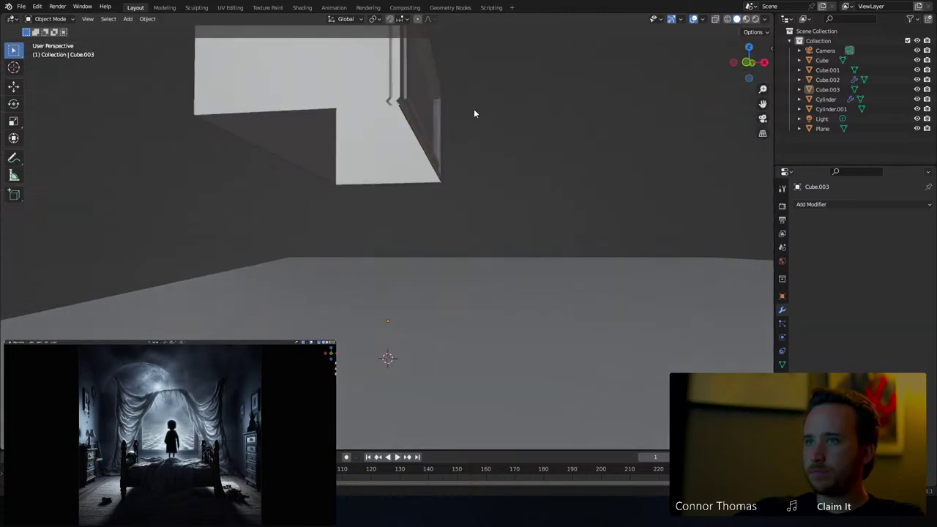
middle_click_drag(475, 111, 500, 111)
left_click(837, 207)
left_click(733, 228)
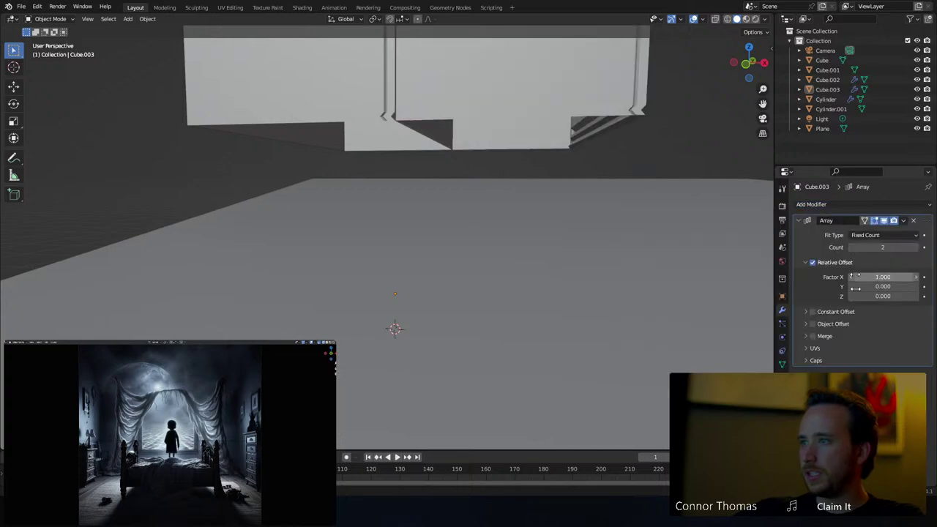
left_click(880, 275)
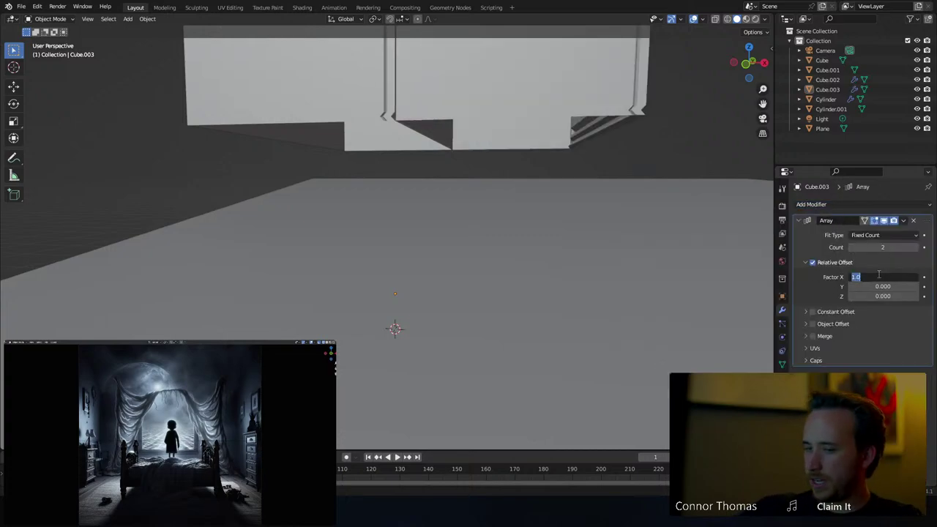
type("0")
key("Return")
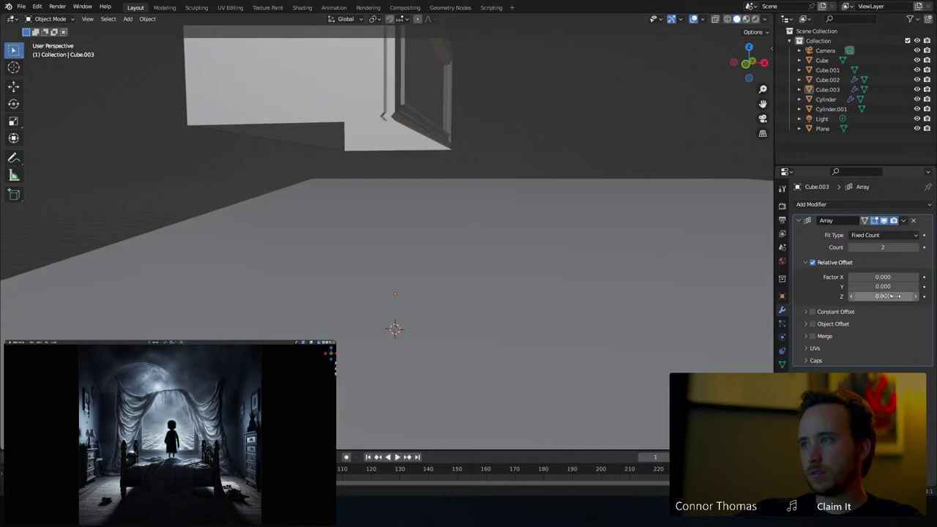
type("-1")
key("Return")
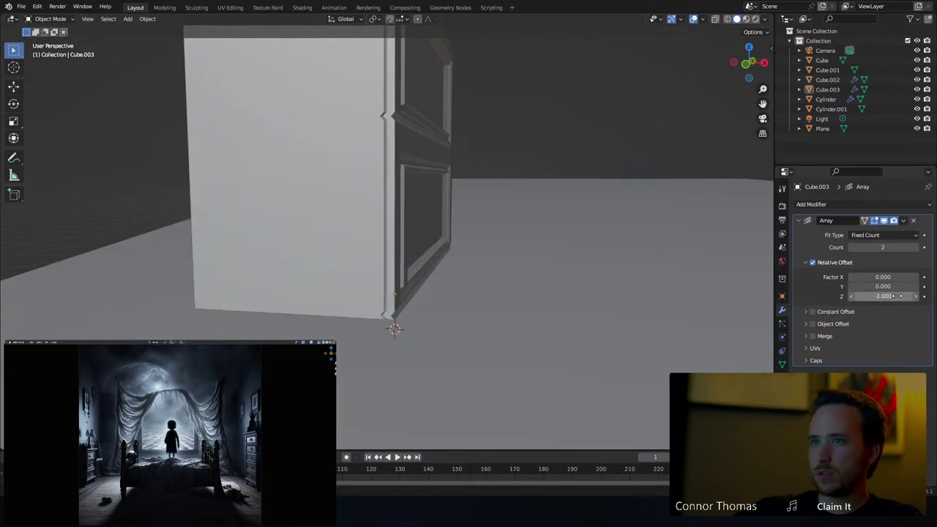
left_click(915, 247)
middle_click_drag(546, 202, 486, 238)
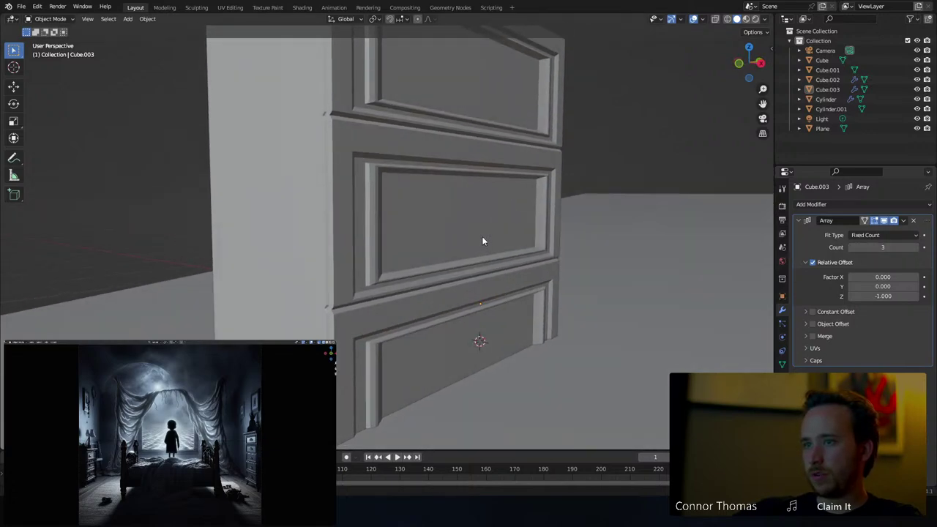
key("z")
left_click(477, 182)
key("z")
left_click(533, 268)
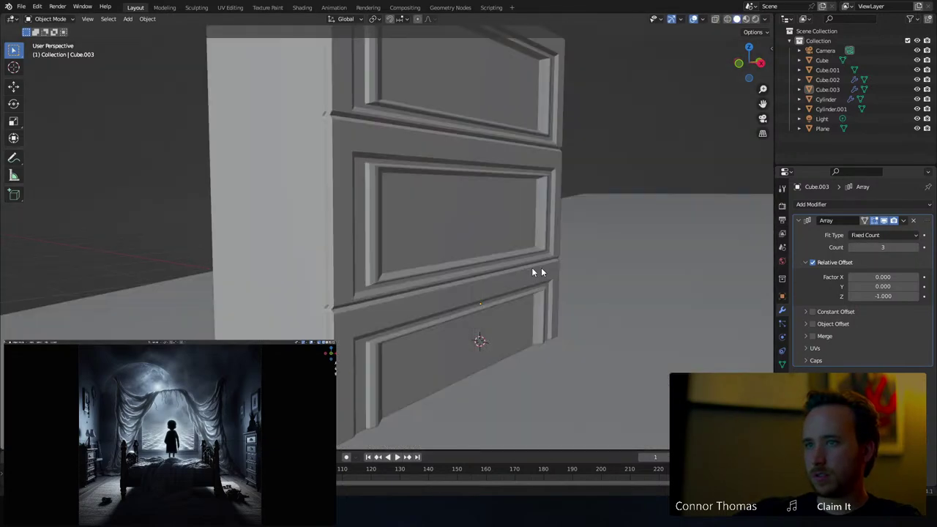
Raise the dresser about 0.24 m along Z so that its lowest drawer clears the floor
left_click(399, 248)
key("g")
key("z")
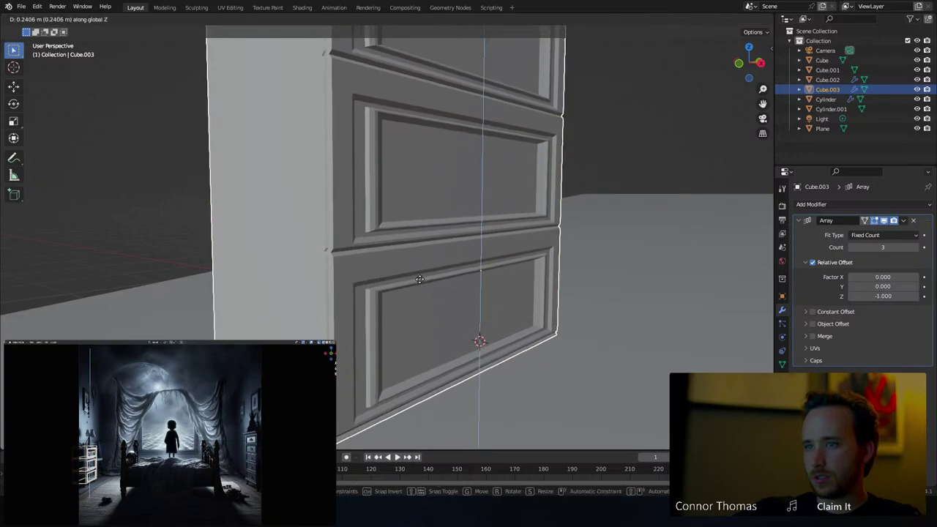
left_click(430, 272)
middle_click_drag(431, 271, 451, 282)
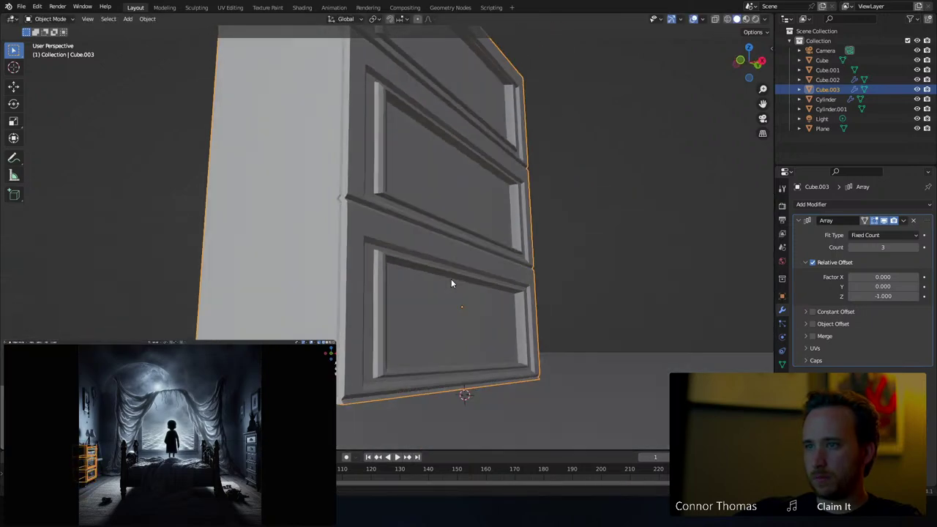
Apply the dresser's Array modifier and open the resulting mesh for editing
key("ctrl+a")
middle_click_drag(497, 335, 479, 297)
key("Tab")
key("g")
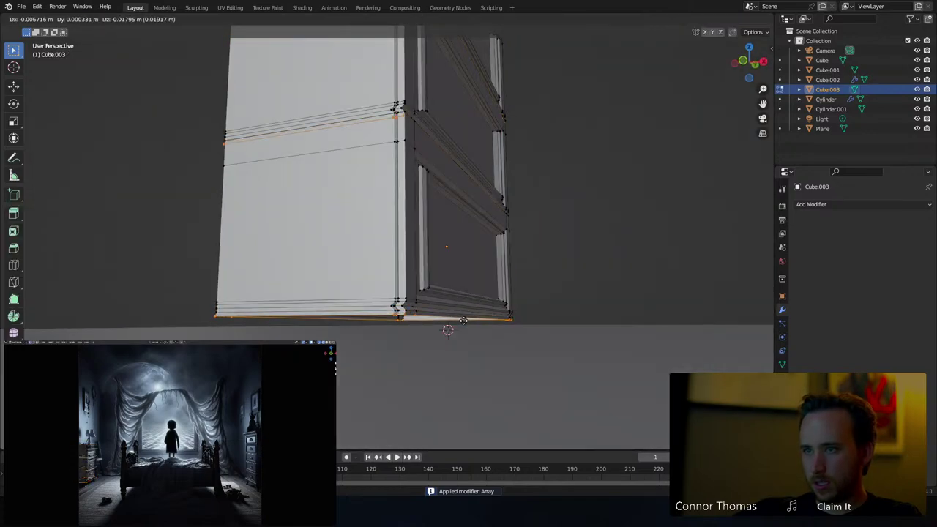
key("z")
right_click(469, 323)
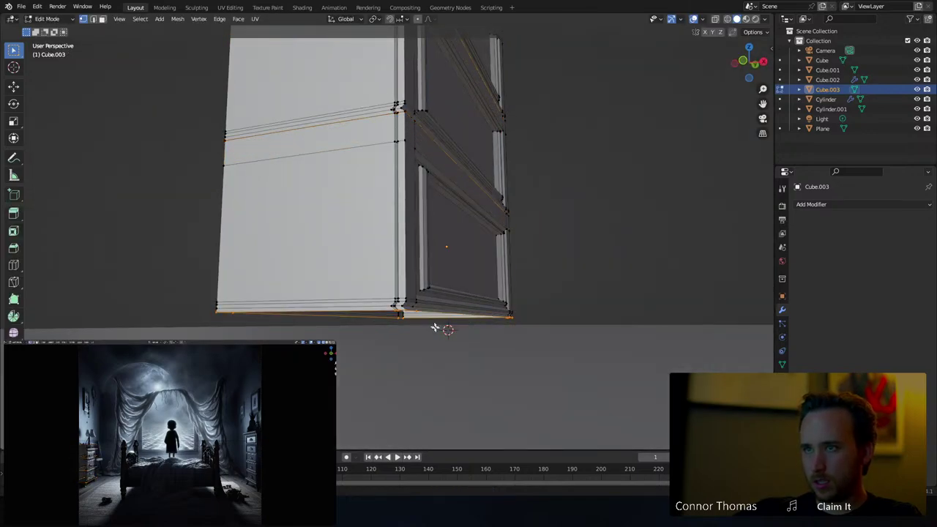
Extrude the open bottom edge loop of the dresser about 0.16 m down along Z to form a base
key("a")
key("alt+a")
left_click(490, 327, "alt")
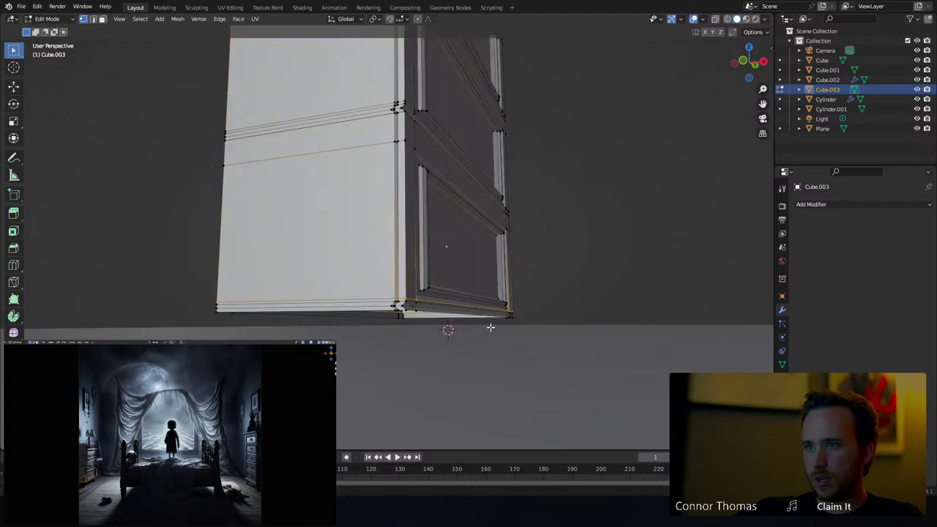
left_click(416, 313, "alt")
left_click(415, 313, "alt")
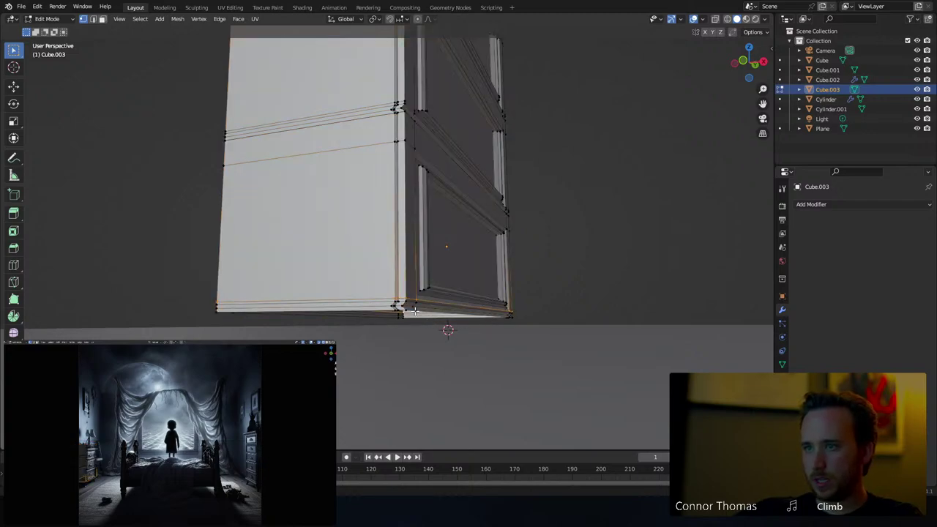
left_click(428, 314, "alt")
key("z")
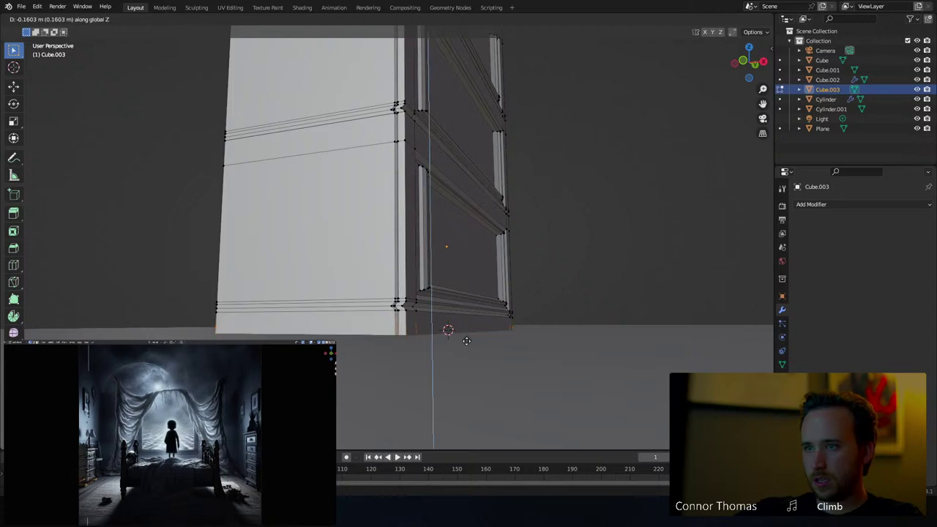
left_click(467, 339)
Raise all dresser geometry above the bottom edge loop about 0.11 m along Z to make the base taller
key("a")
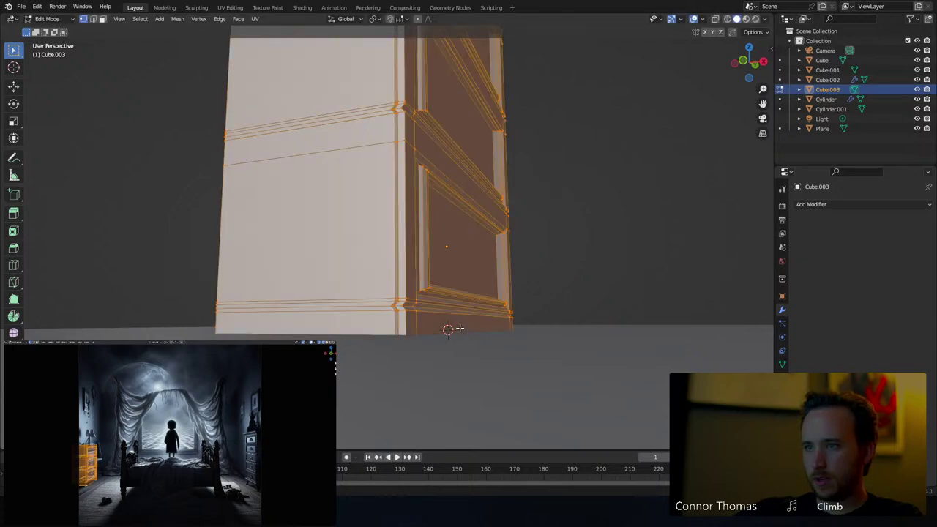
key("g")
key("z")
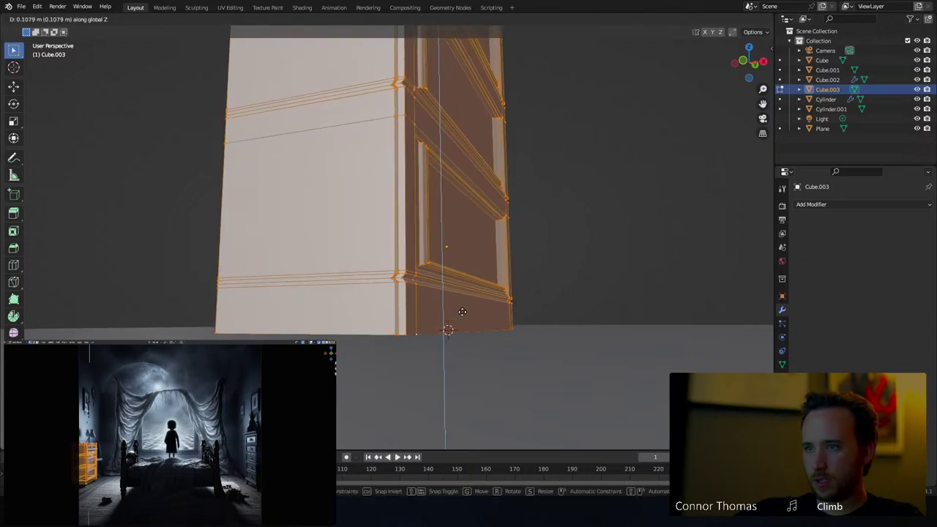
left_click(466, 307)
key("Tab")
middle_click_drag(468, 289, 489, 249)
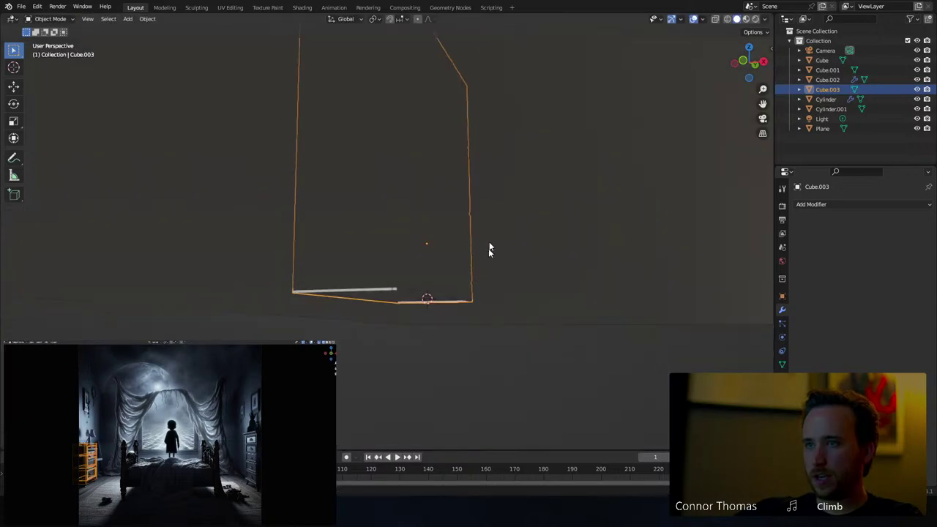
key("a")
key("a")
middle_click_drag(488, 214, 484, 289)
scroll(485, 284, "down", 3)
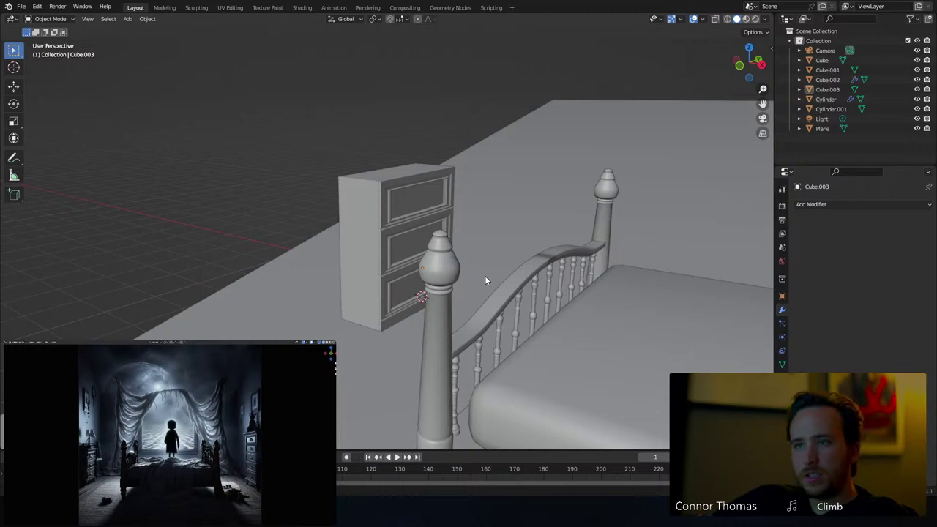
Scale the whole dresser along Z to about 0.92 of its height
left_click(371, 202)
middle_click_drag(372, 202, 446, 270)
key("s")
key("z")
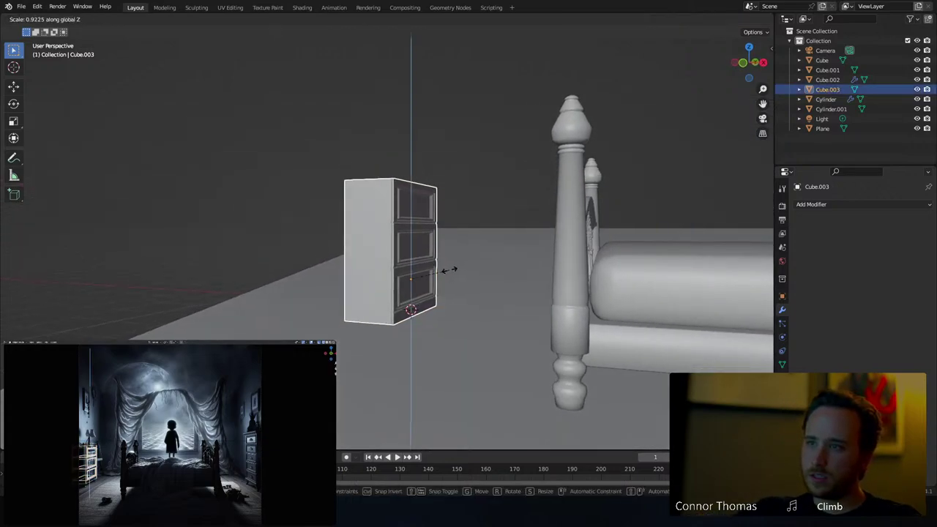
left_click(447, 271)
Lower the dresser slightly along Z so that its base rests on the floor
key("g")
key("z")
left_click(445, 273)
key("a")
key("a")
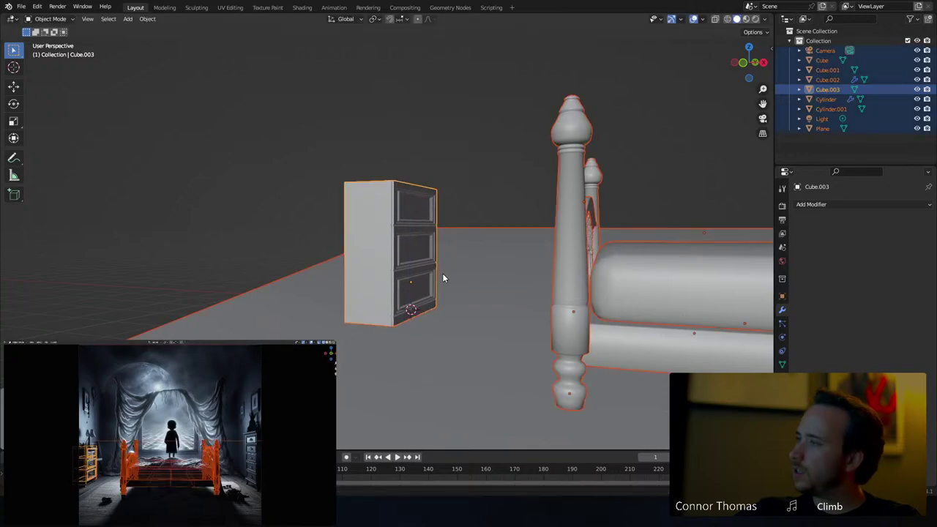
Examine the finished dresser from several angles and compare its size and placement with the bed
middle_click_drag(414, 275, 457, 262)
scroll(491, 300, "up", 4)
scroll(463, 268, "down", 1)
middle_click_drag(354, 165, 407, 194)
scroll(412, 194, "down", 7)
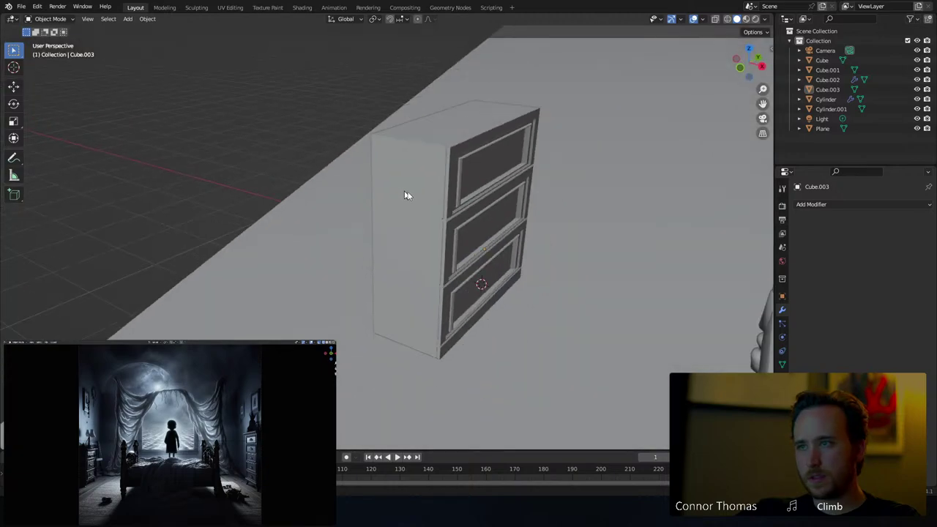
left_click(424, 207)
left_click(424, 211)
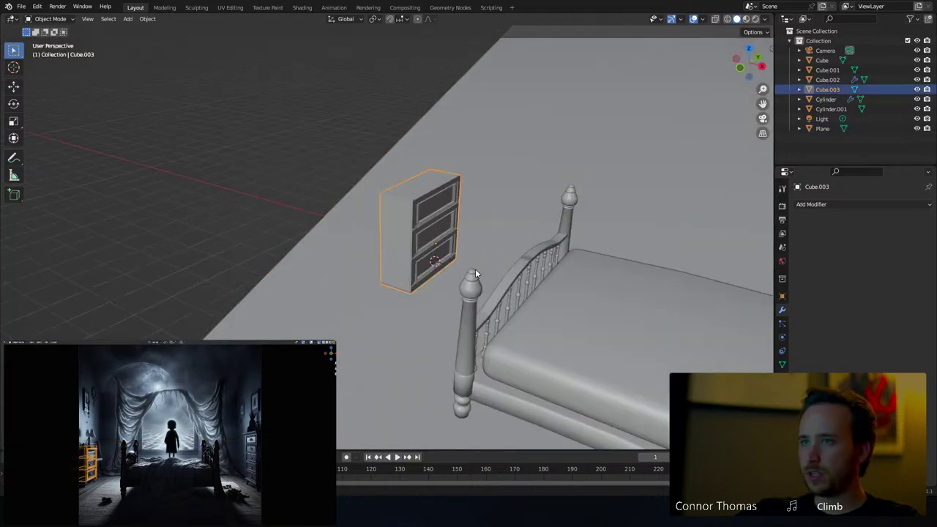
middle_click_drag(435, 272, 451, 246)
left_click(451, 247)
key("alt+a")
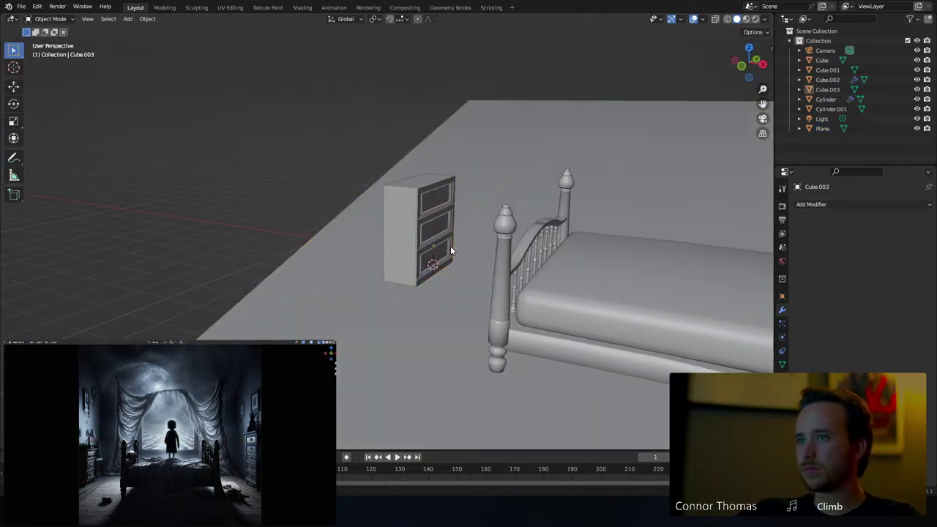
key("a")
left_click(451, 250)
Undo the dresser's base and height edits back to the state before its Array modifier was applied
key("ctrl+z")
key("ctrl+z")
key("ctrl+z")
key("ctrl+z")
key("ctrl+z")
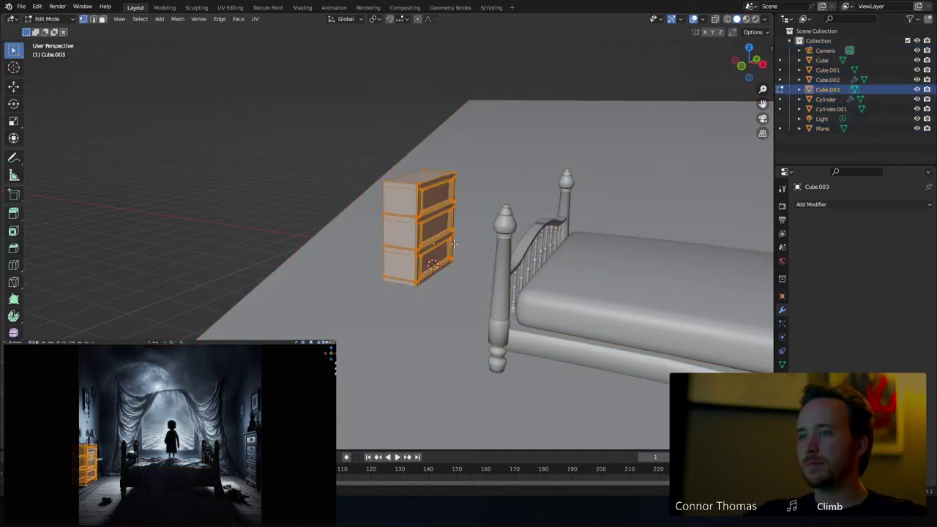
key("alt+a")
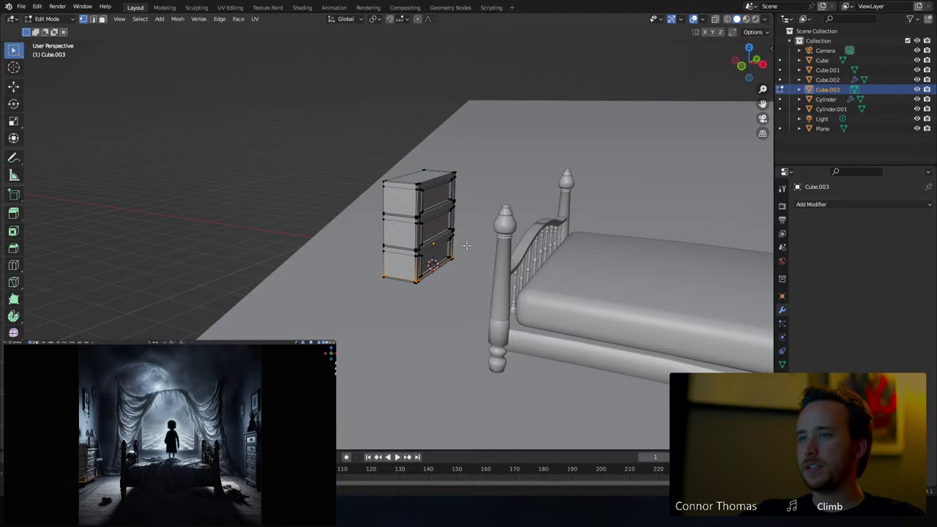
key("ctrl+z")
key("ctrl+z")
key("ctrl+z")
key("ctrl+z")
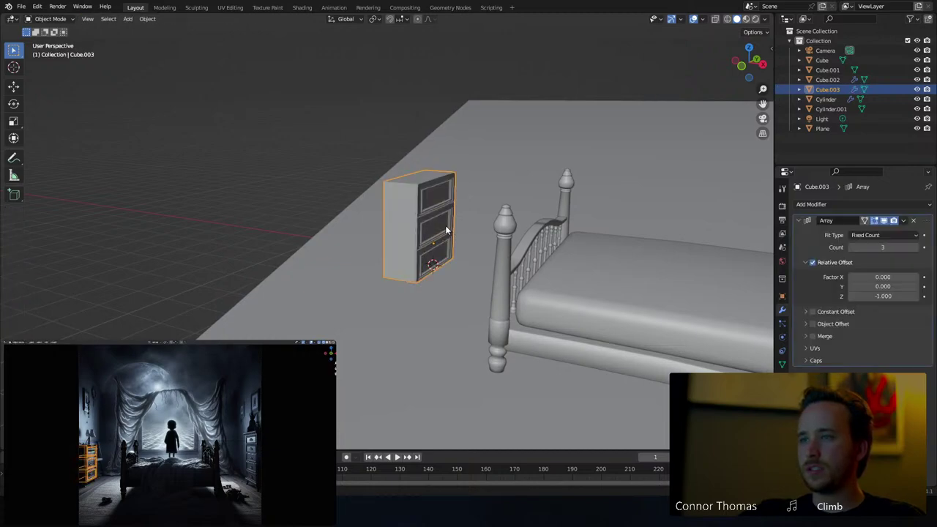
Duplicate the dresser about 11 m along X to the other side of the bed and mirror the copy on X
scroll(448, 237, "down", 6)
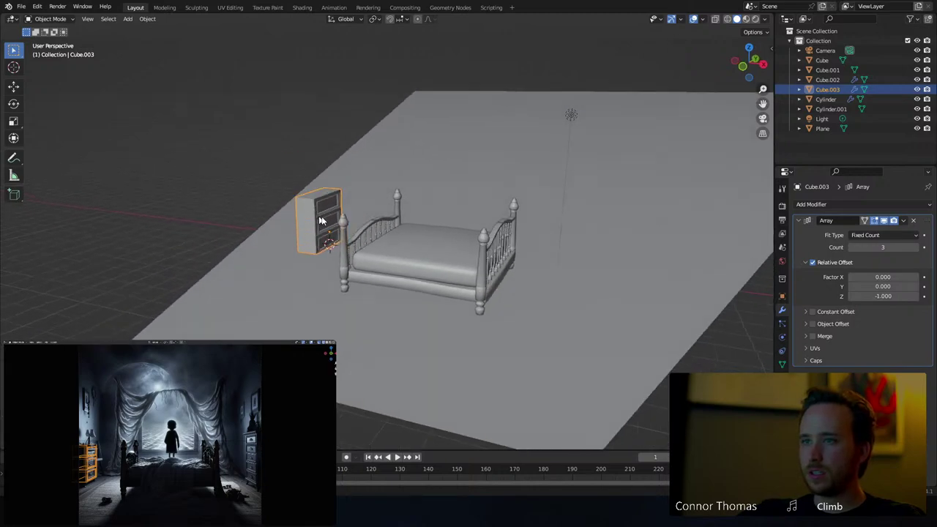
key("shift+d")
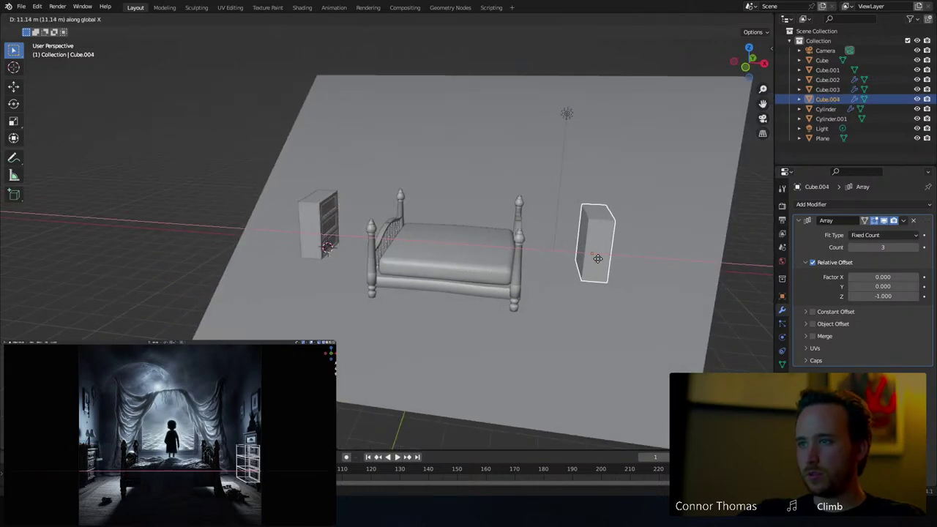
left_click(598, 259)
key("ctrl+m")
key("x")
left_click(597, 259)
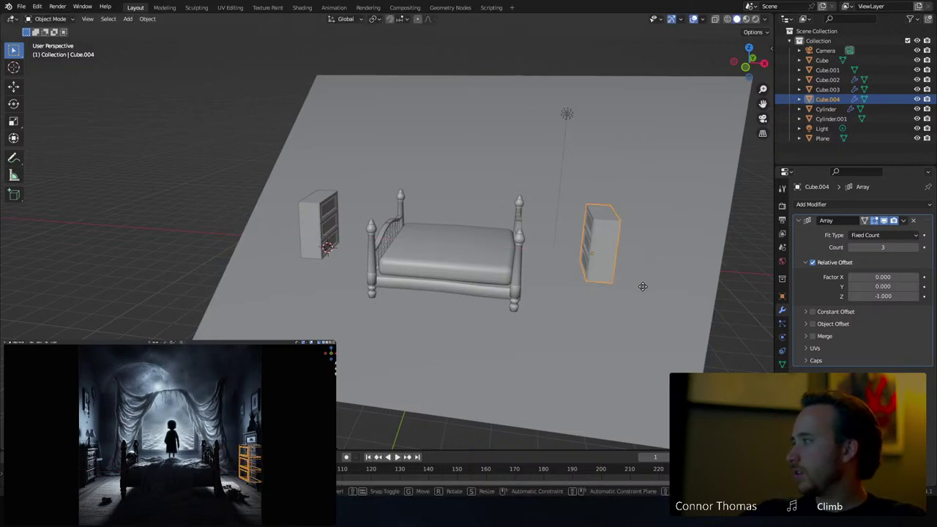
Move the mirrored dresser along Y toward the foot of the bed and raise it along Z to match the reference
key("g")
key("y")
key("Escape")
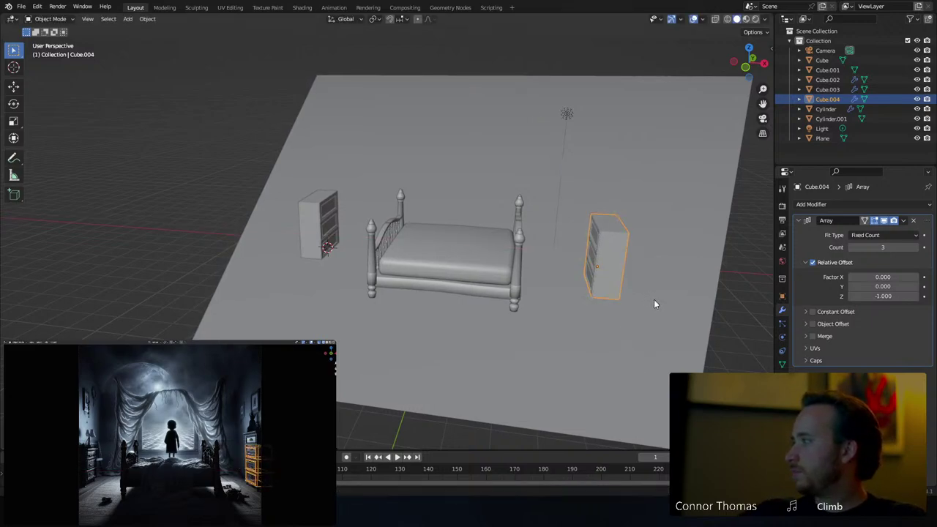
key("g")
key("z")
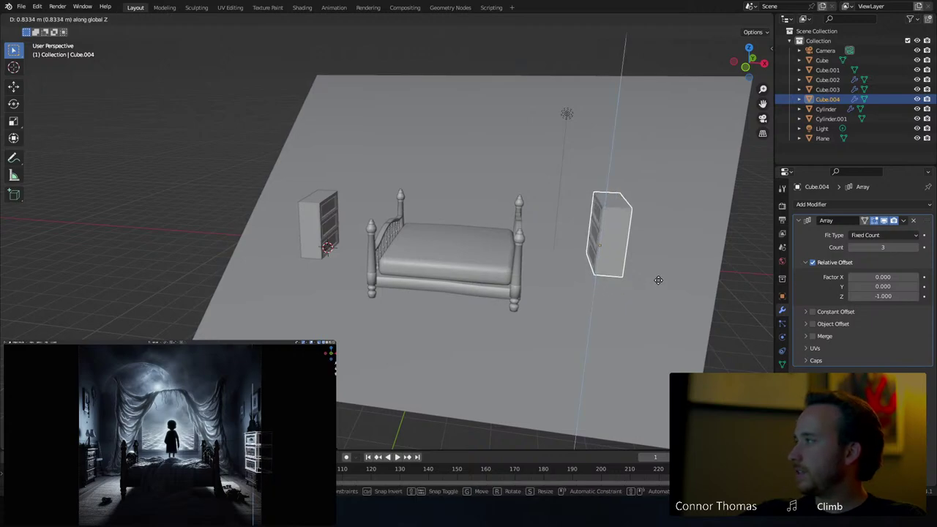
left_click(655, 293)
Set the Array count of the mirrored dresser to 4 for a fourth drawer
middle_click_drag(655, 293, 512, 267)
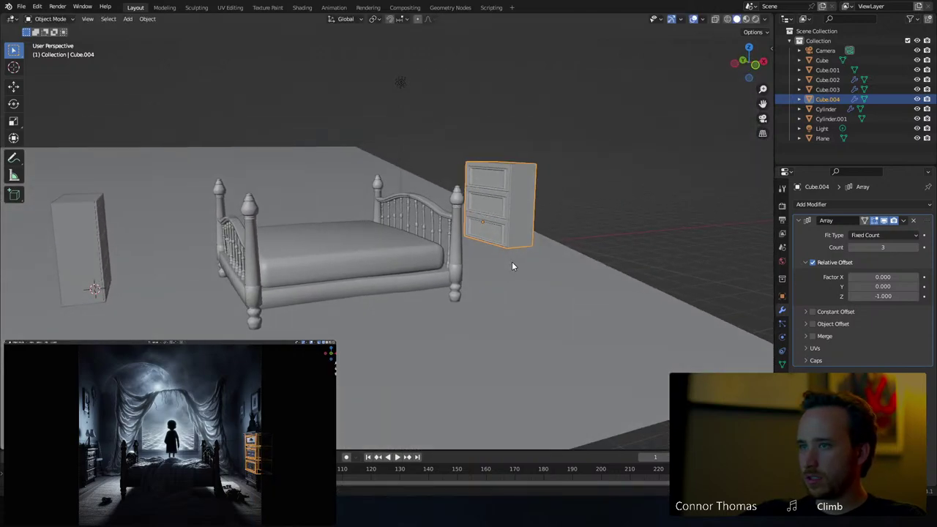
left_click(914, 249)
middle_click_drag(707, 261, 217, 257)
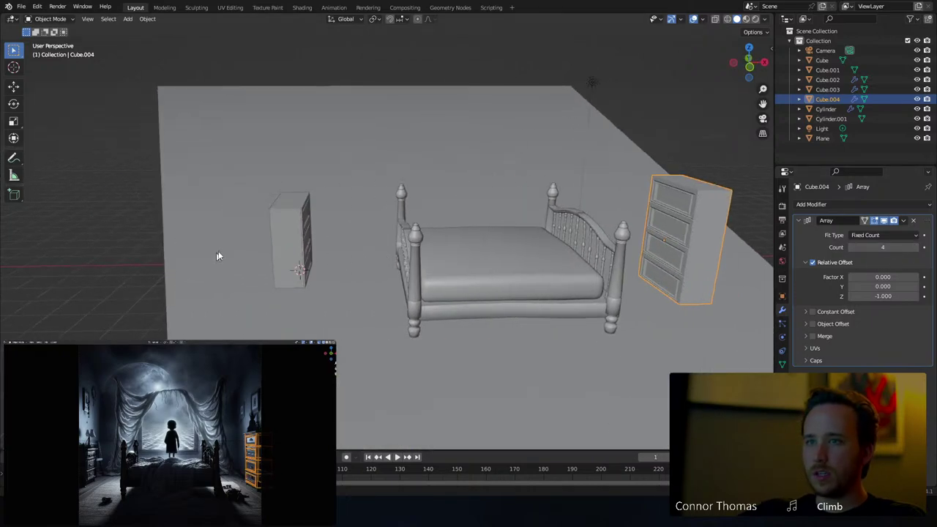
Apply the Array modifier on the original three-drawer dresser
left_click(267, 251)
left_click(288, 251)
middle_click_drag(288, 251, 351, 236)
scroll(427, 230, "up", 8)
key("ctrl+a")
middle_click_drag(472, 251, 481, 229)
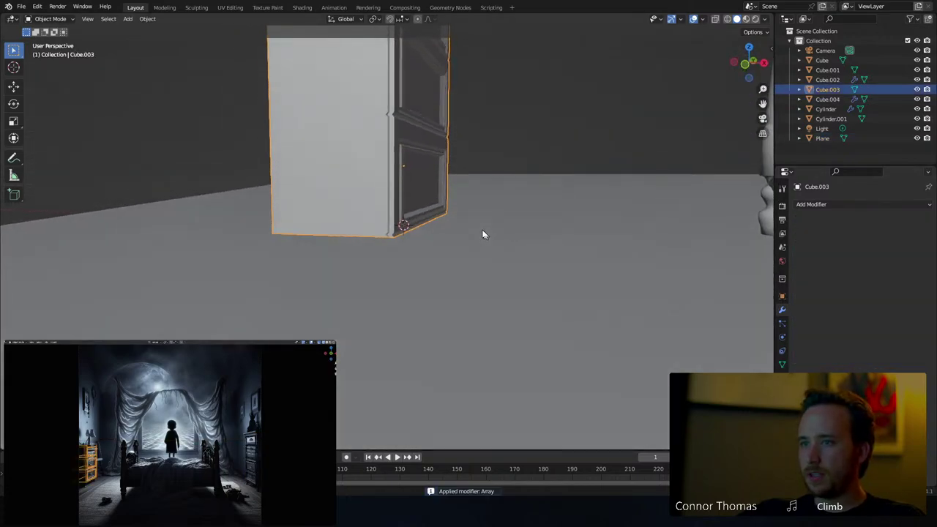
Extrude the bottom edge loop of the three-drawer dresser about 0.12 m down along Z to form a base
key("Tab")
middle_click_drag(401, 246, 417, 233)
key("a")
key("alt+a")
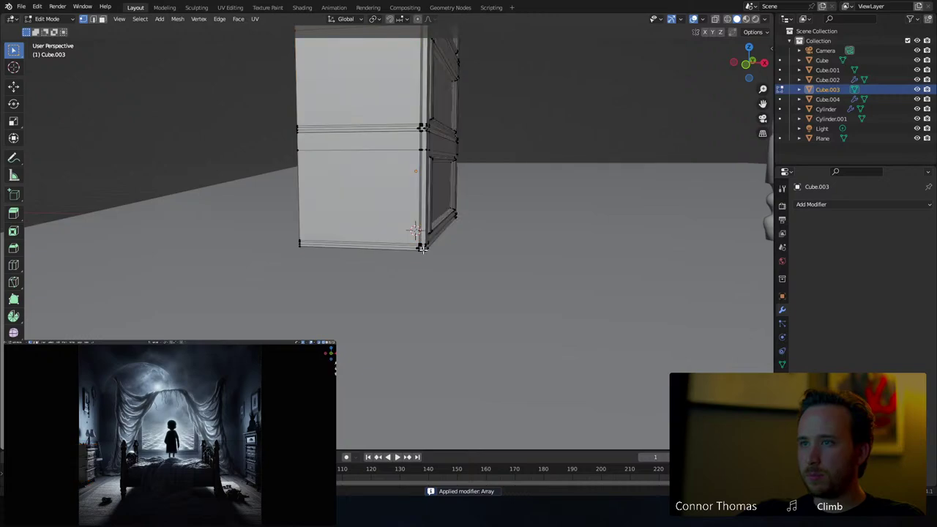
key("g")
key("z")
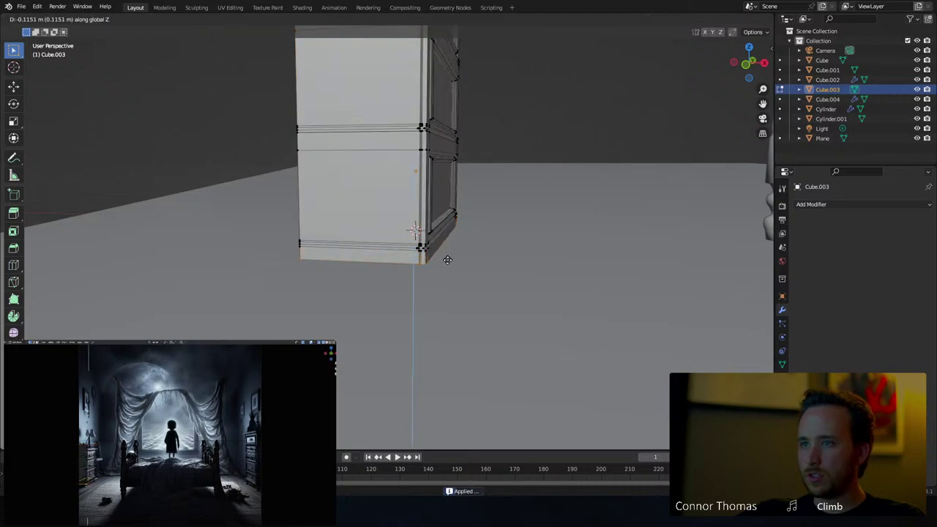
left_click(447, 262)
Raise the three-drawer dresser slightly along Z so that its base rests on the floor, and deselect everything
key("Tab")
key("g")
key("z")
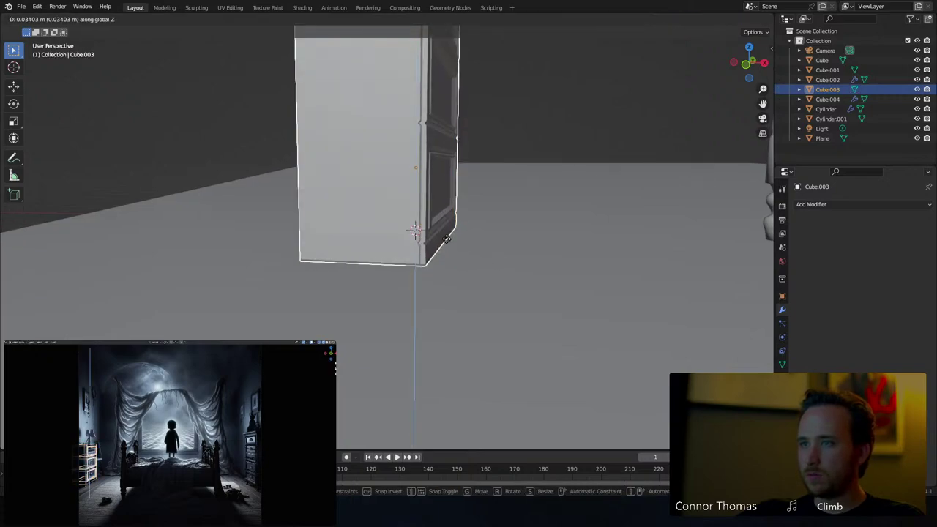
left_click(447, 243)
key("a")
key("alt+a")
scroll(448, 245, "down", 6)
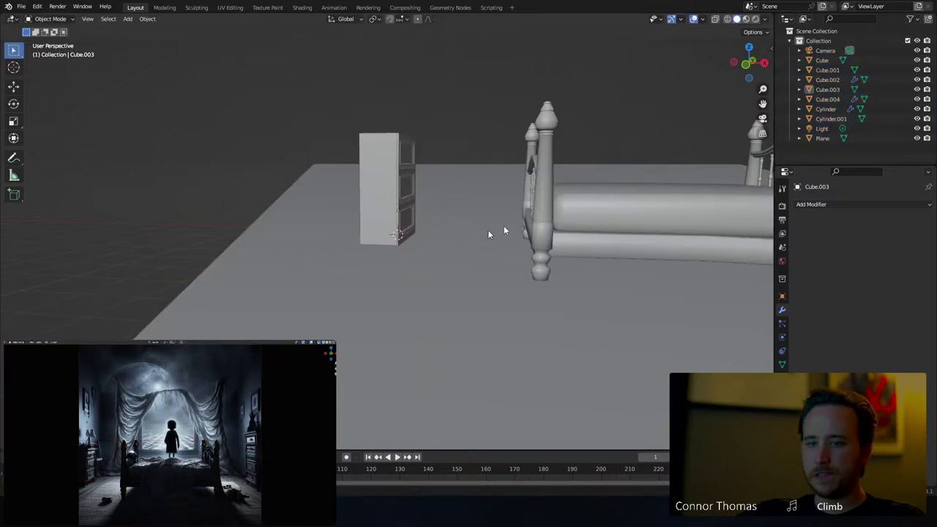
Apply the Array modifier on the four-drawer dresser
middle_click_drag(504, 225, 636, 258, "shift")
left_click(666, 290)
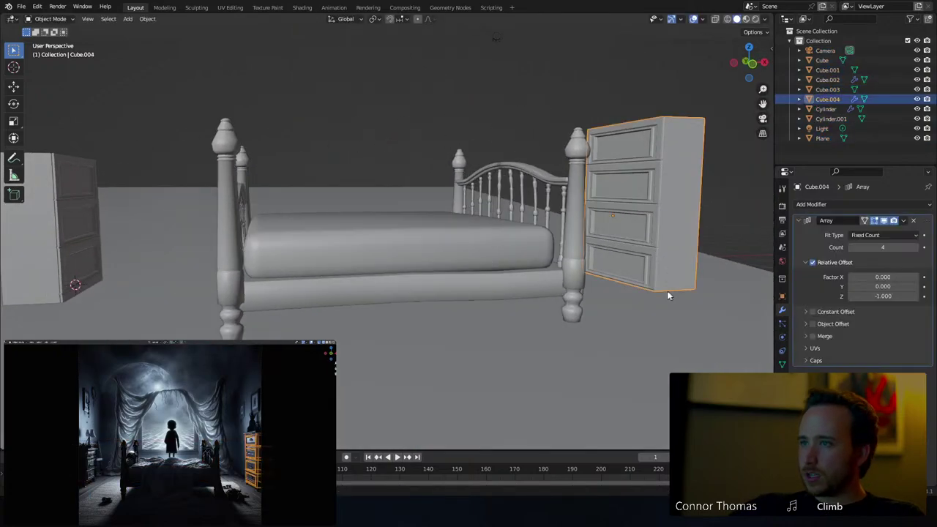
middle_click_drag(666, 291, 536, 296)
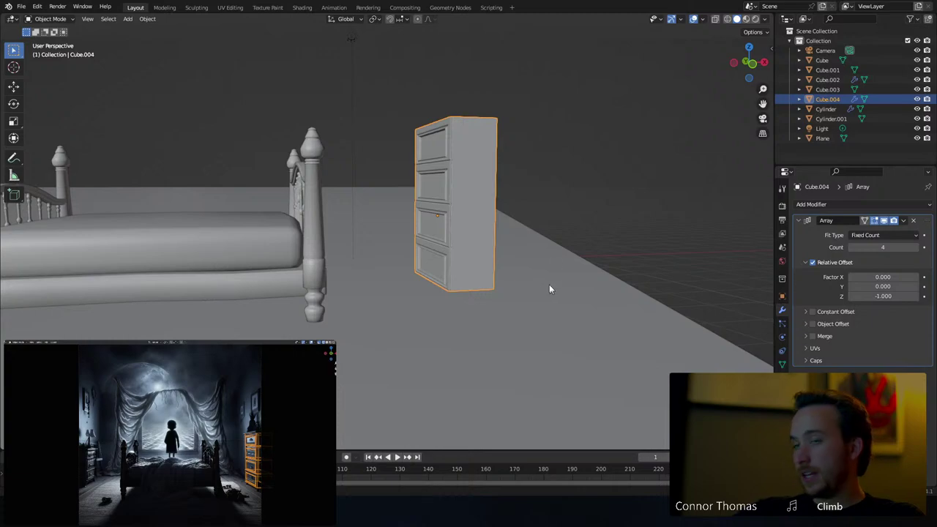
key("ctrl+a")
Select the top face of the four-drawer dresser in Edit Mode and snap the 3D cursor to it
mouse_move(479, 99)
middle_mouse_down()
mouse_move(469, 132)
mouse_move(495, 180)
mouse_move(446, 213)
middle_mouse_up()
scroll(476, 150, "up", 4)
key("Tab")
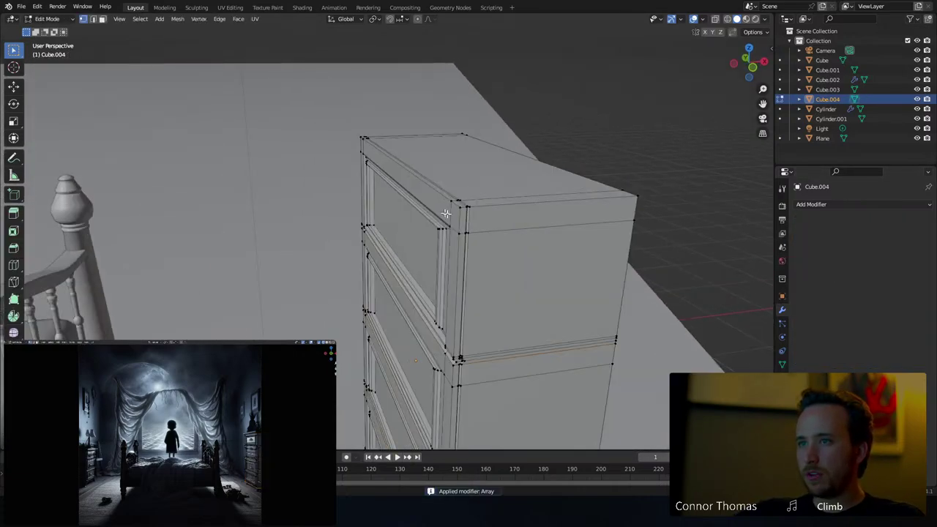
left_click(491, 206, "alt")
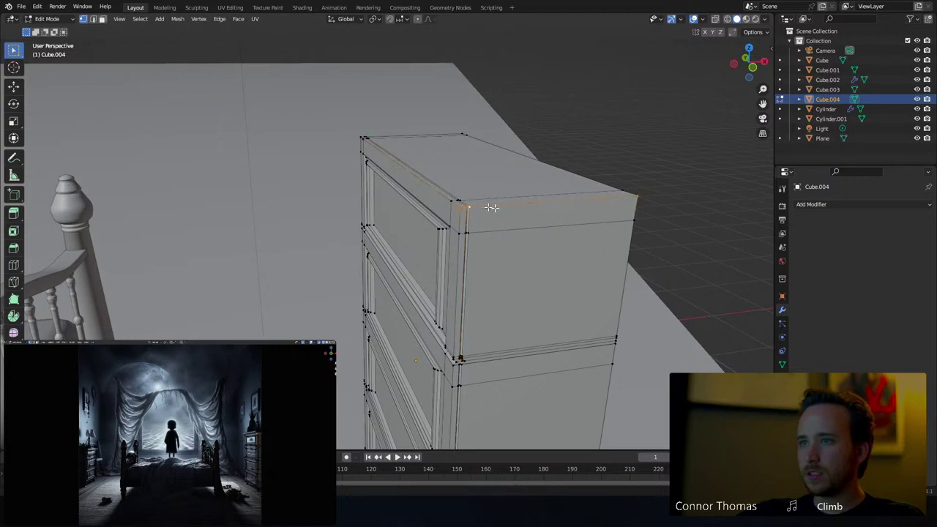
key("a")
key("alt+a")
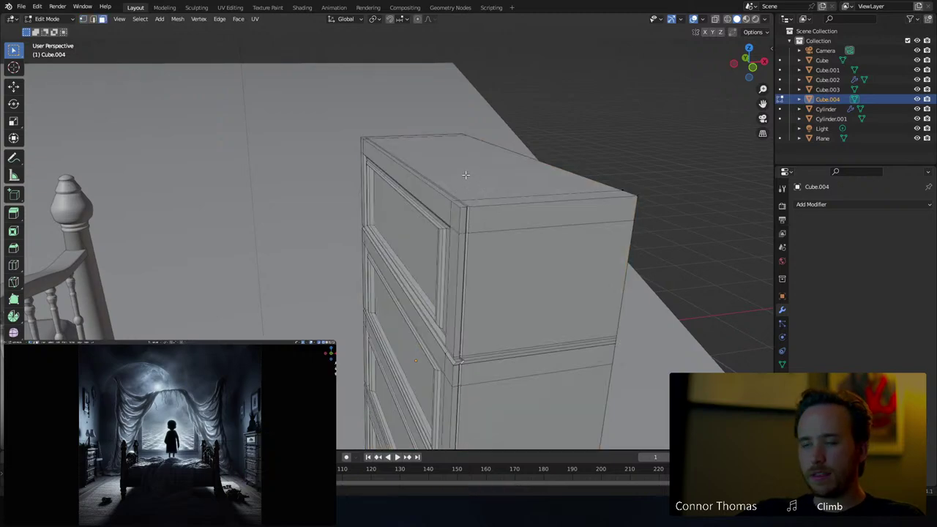
left_click(502, 192)
key("shift+s")
left_click(489, 240)
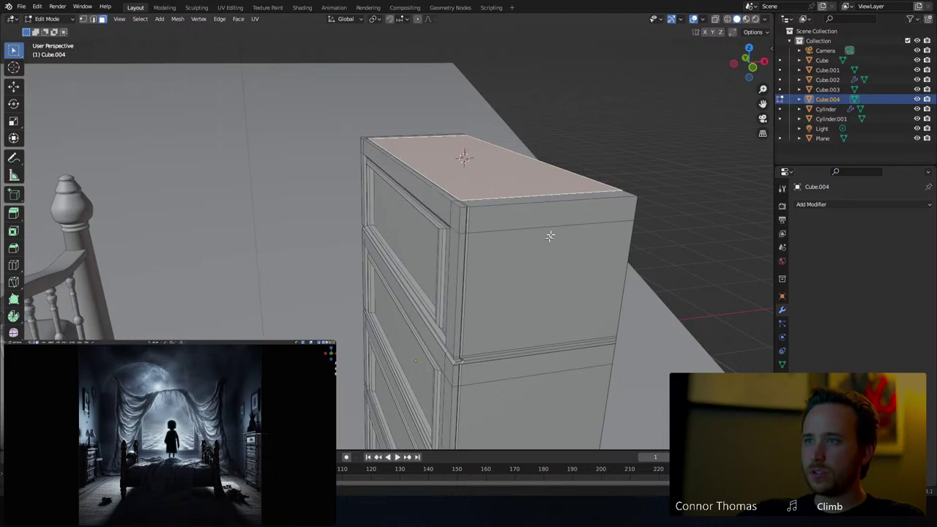
key("shift+a")
key("Escape")
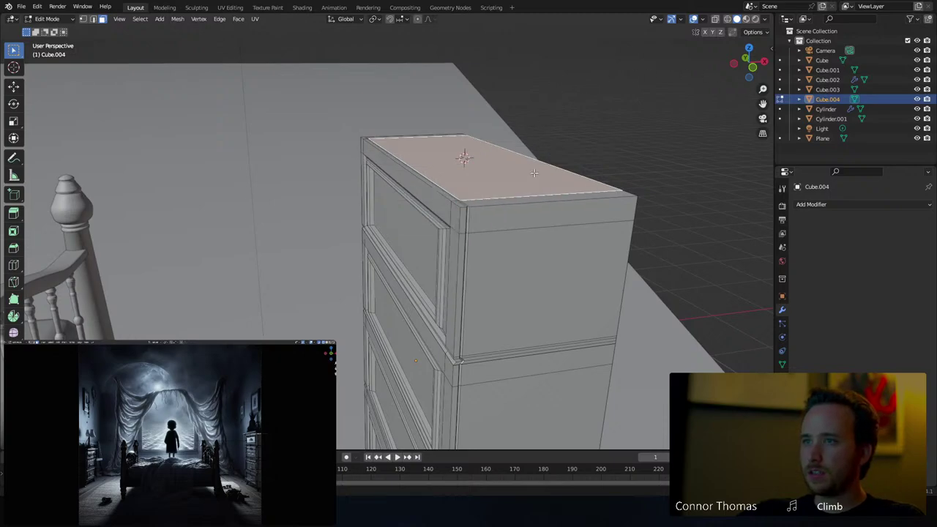
key("shift+s")
left_click(541, 192)
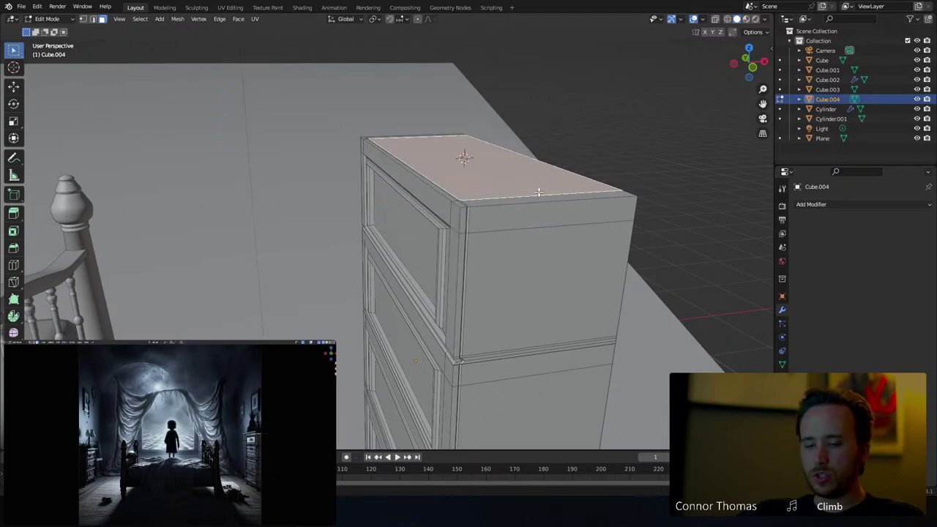
Duplicate the dresser's top face in place and scale the copy up until it overhangs the body on all sides
key("shift+d")
right_click(511, 160)
key("s")
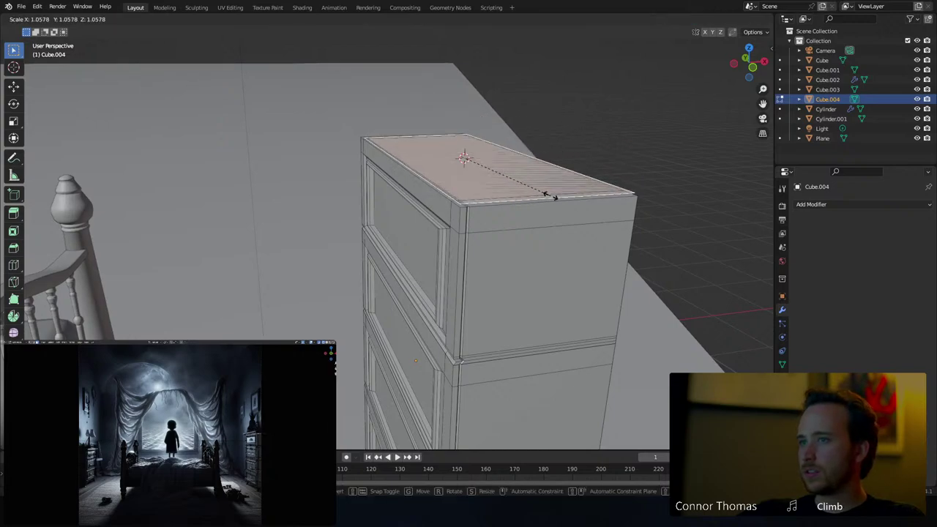
left_click(558, 254)
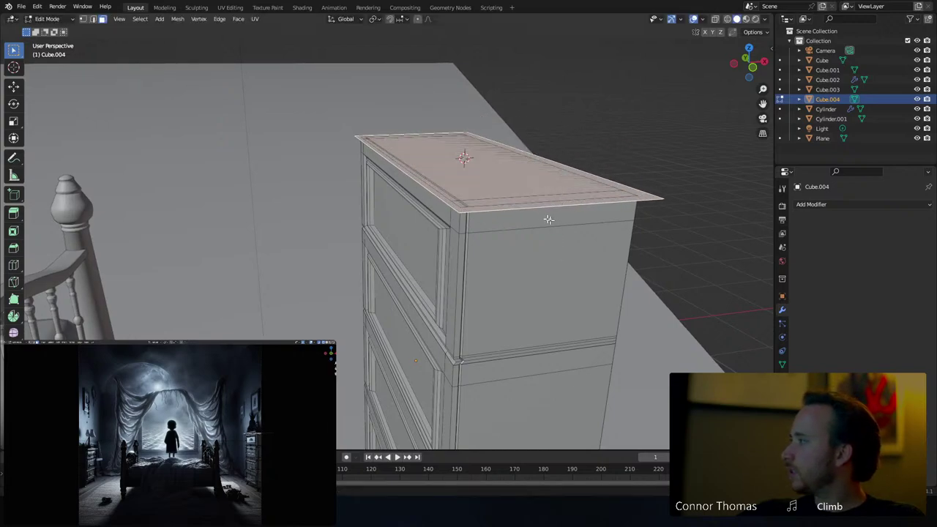
Extrude the overhanging face slightly upward and scale its upper side to about 1.02 for a flared edge
key("e")
left_click(532, 188)
key("s")
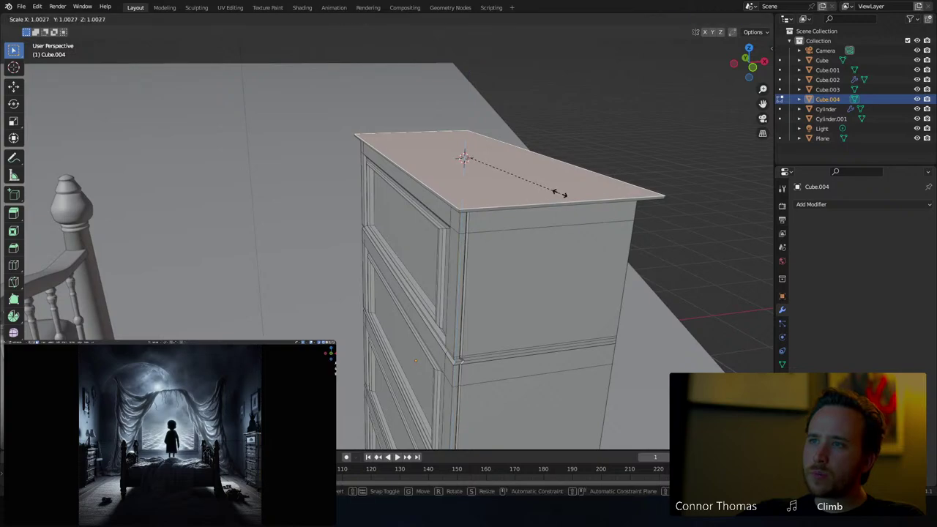
left_click(561, 191)
key("s")
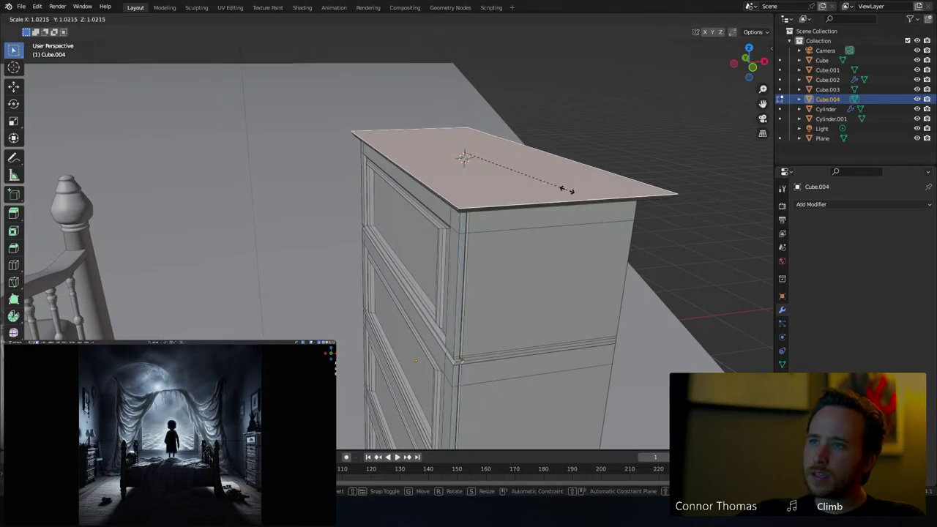
left_click(568, 190)
Try to shift and scale the upper face of the dresser top along X
middle_click_drag(568, 189, 564, 183)
key("g")
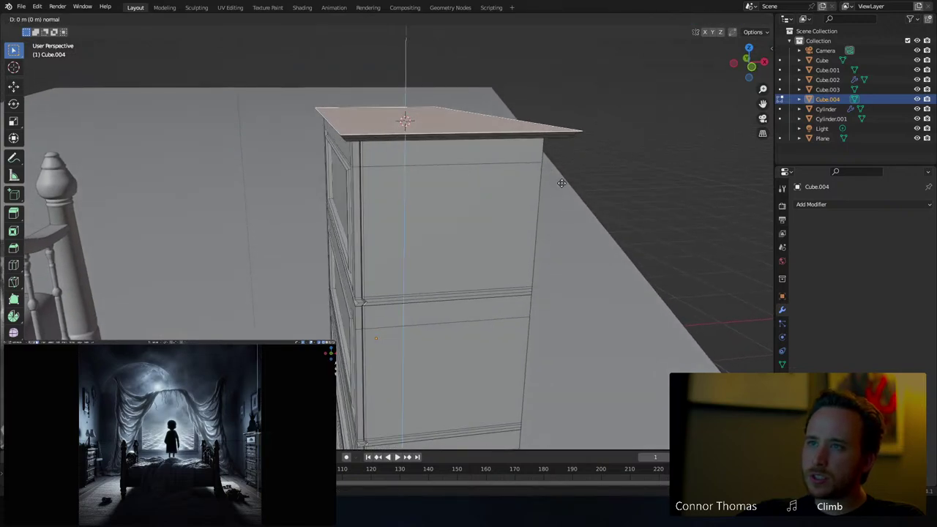
key("x")
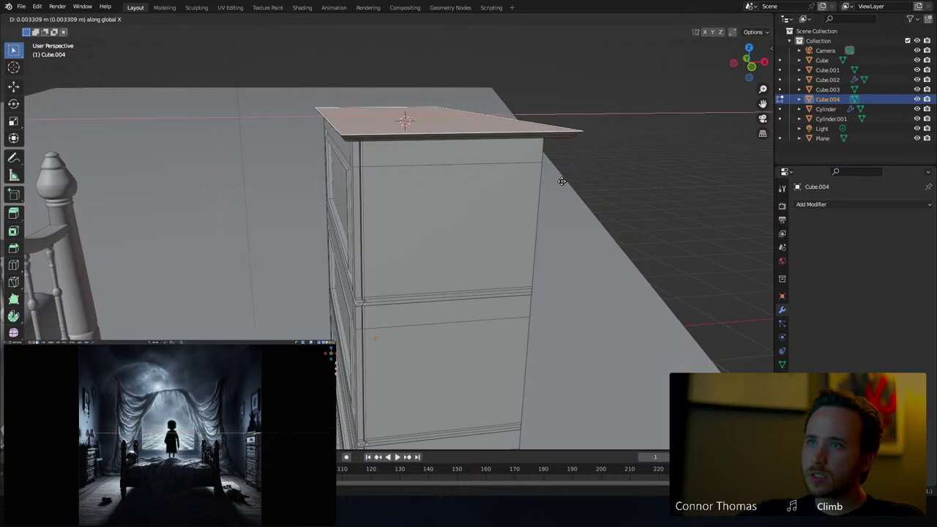
left_click(557, 182)
key("s")
key("x")
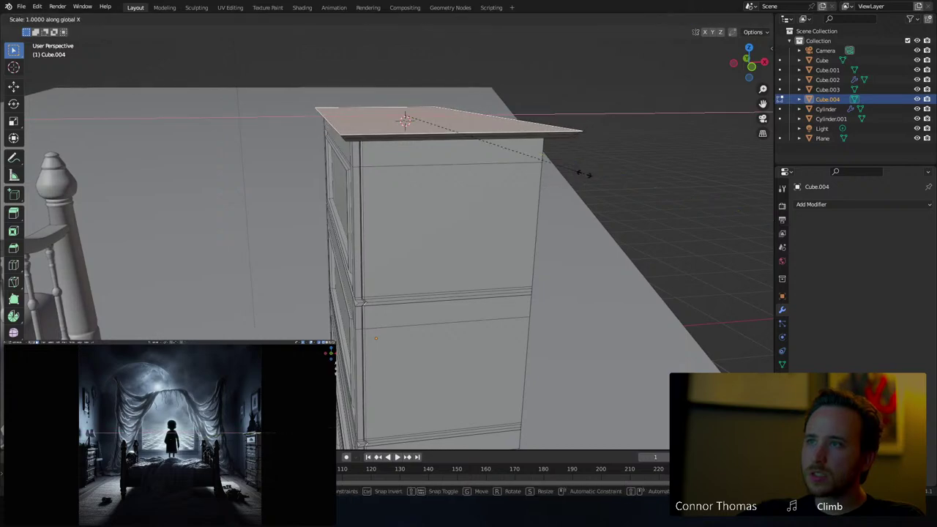
left_click(587, 173)
Move the upper face about 0.01 m up along Z to give the dresser top a thin vertical edge
key("g")
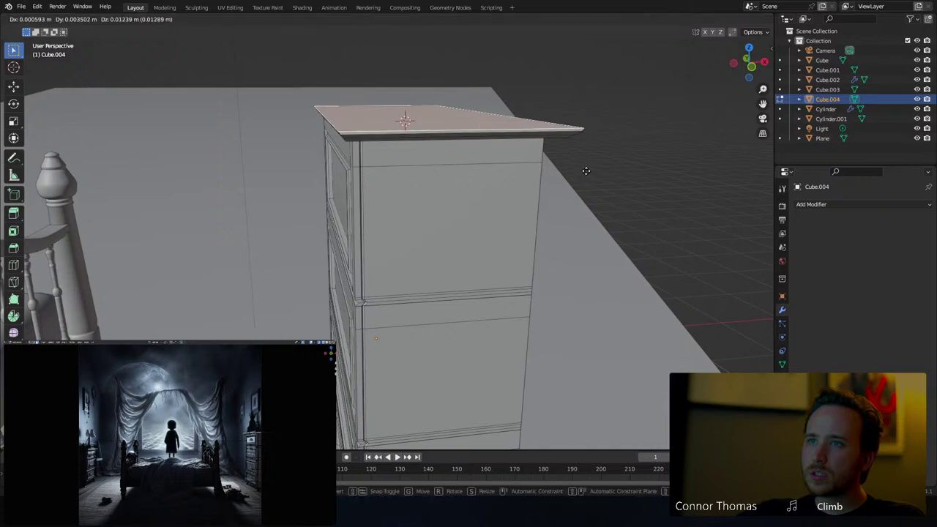
key("z")
left_click(586, 169)
middle_click_drag(586, 169, 525, 185)
key("KP_Decimal")
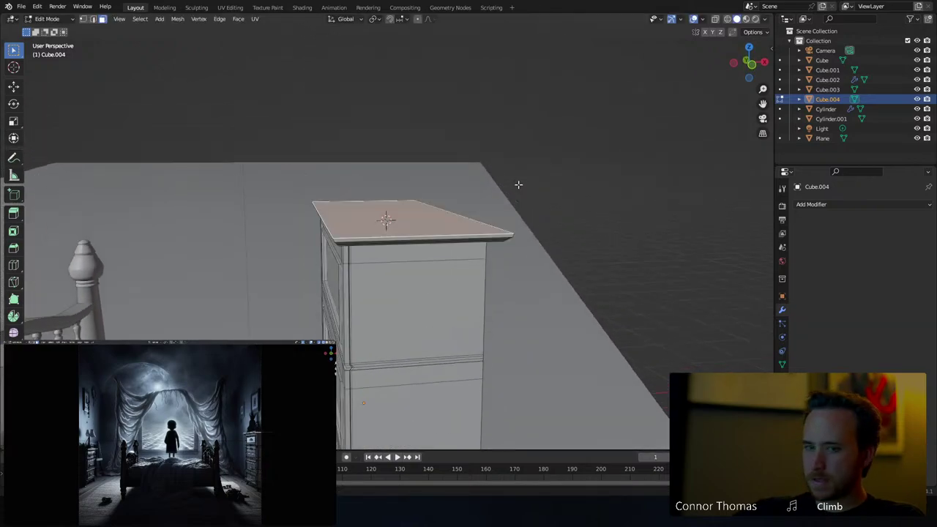
Extrude the dresser top's upper face slightly upward twice and scale the resulting upper face to about 0.96 for a beveled edge
scroll(505, 249, "up", 4)
middle_click_drag(498, 251, 393, 264)
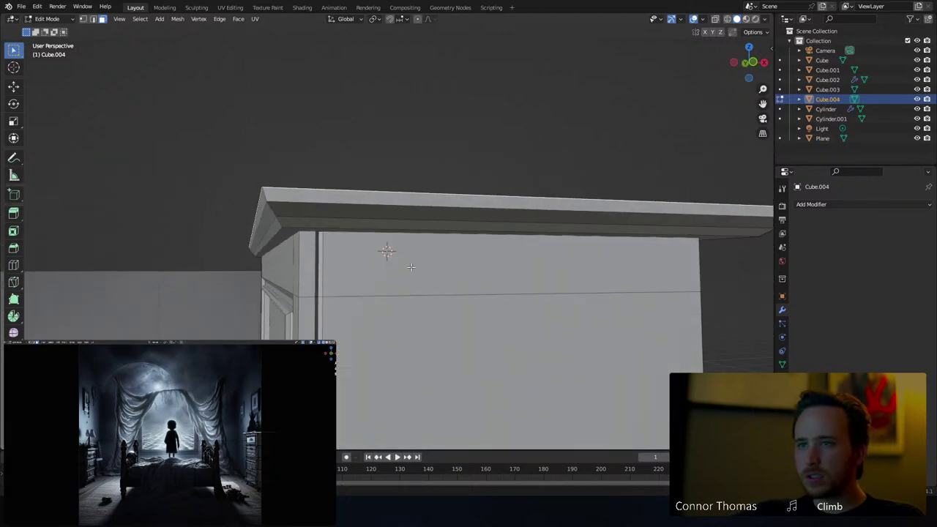
key("e")
left_click(412, 251)
middle_click_drag(393, 233, 407, 254)
key("e")
left_click(409, 247)
key("s")
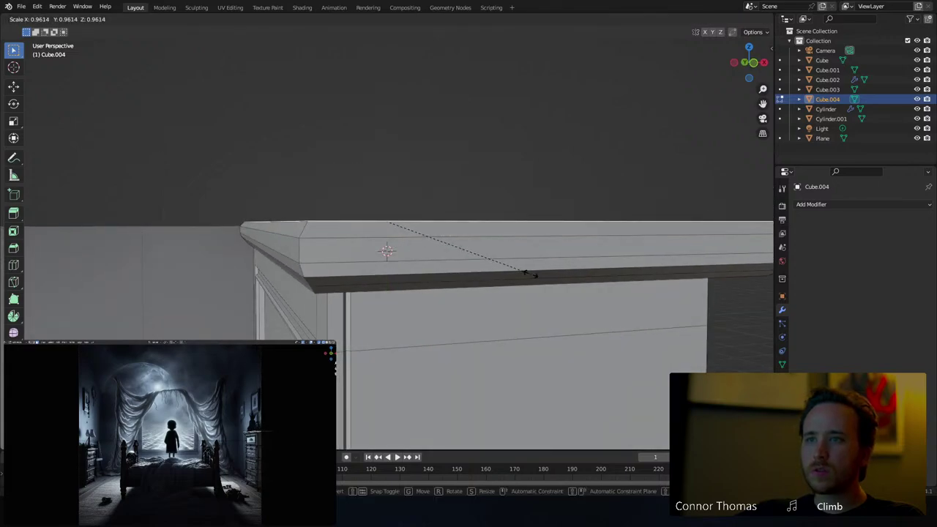
left_click(525, 273)
Extrude the dresser top's upper face once more, scale it inward to round off the rim, and leave mesh editing
key("e")
left_click(531, 297)
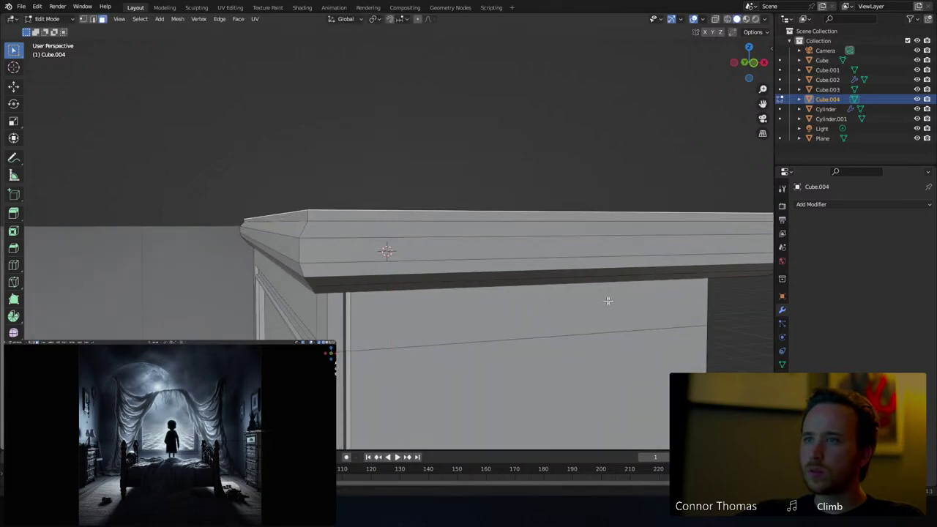
key("s")
left_click(587, 299)
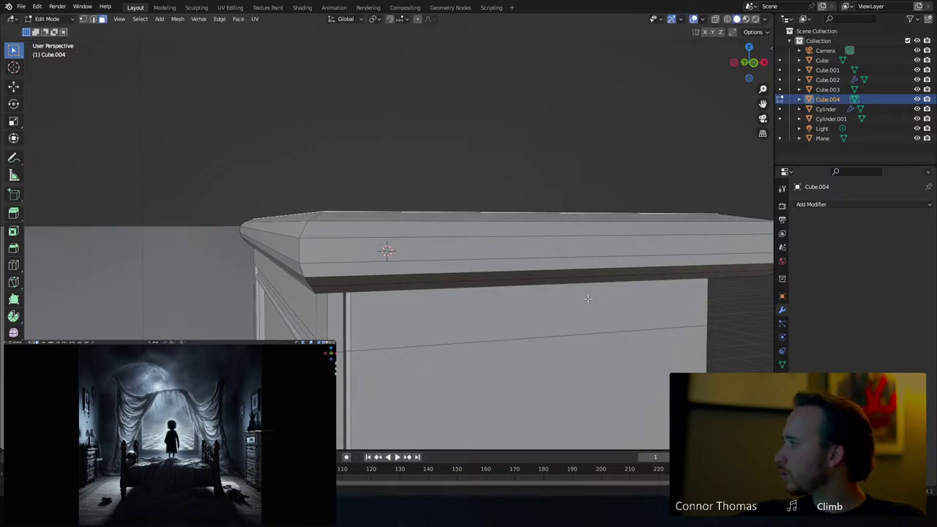
key("Tab")
Deselect everything and examine the four-drawer dresser's molded top and its placement beside the bed
scroll(527, 284, "down", 5)
key("alt+a")
middle_click_drag(385, 264, 418, 295)
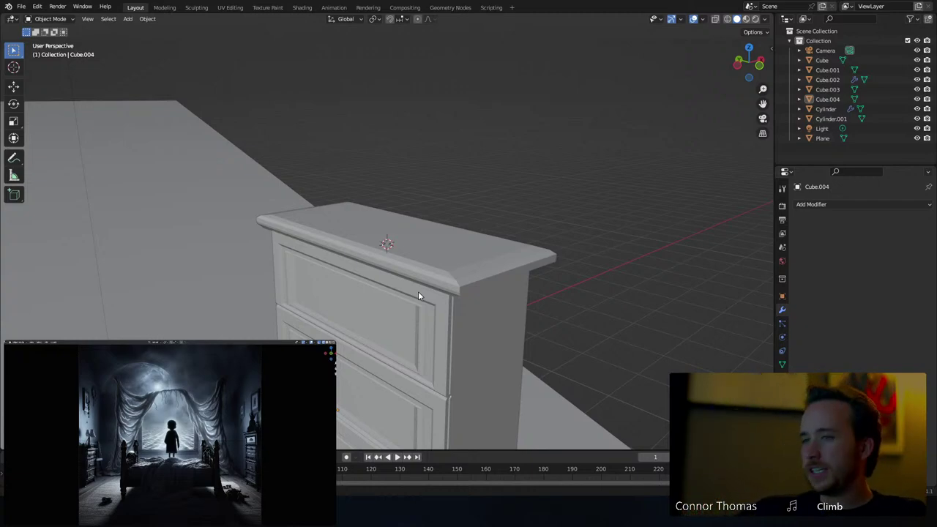
scroll(417, 291, "down", 4)
middle_click_drag(376, 282, 411, 324)
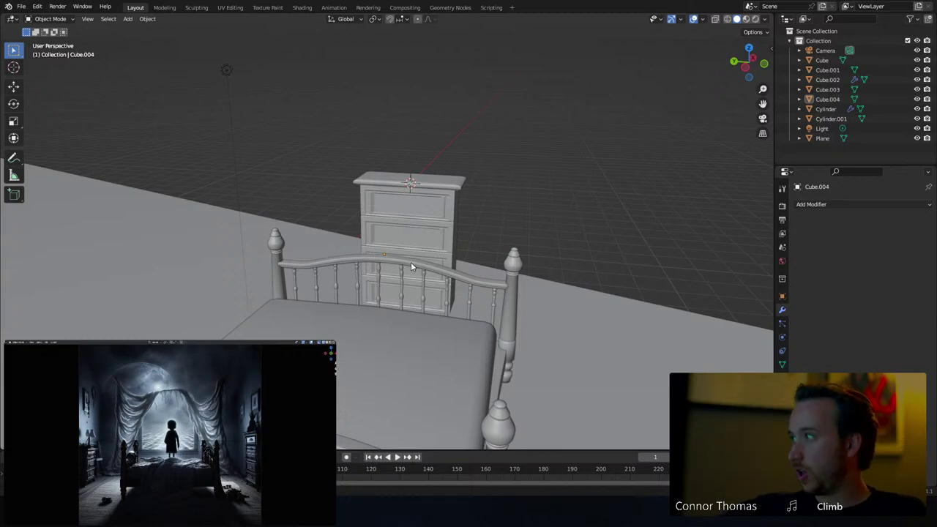
middle_click_drag(455, 270, 377, 264)
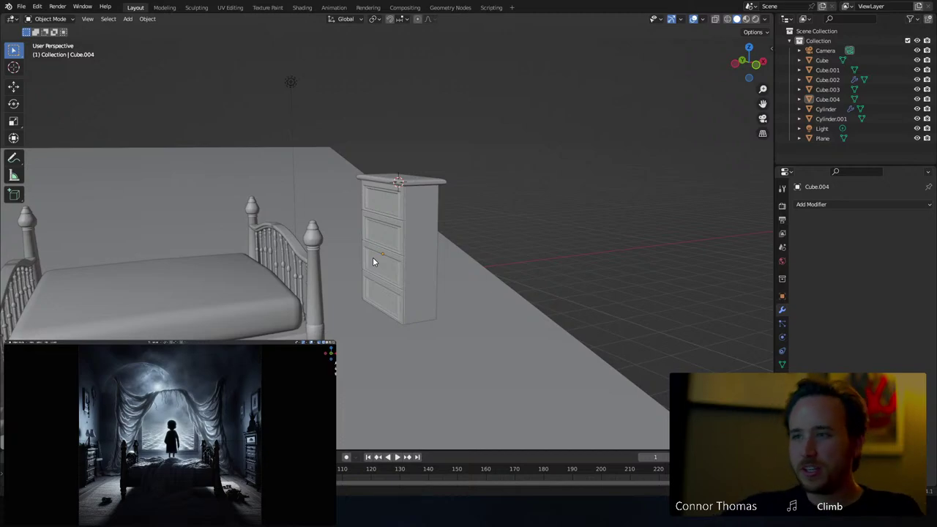
middle_click_drag(373, 262, 407, 252)
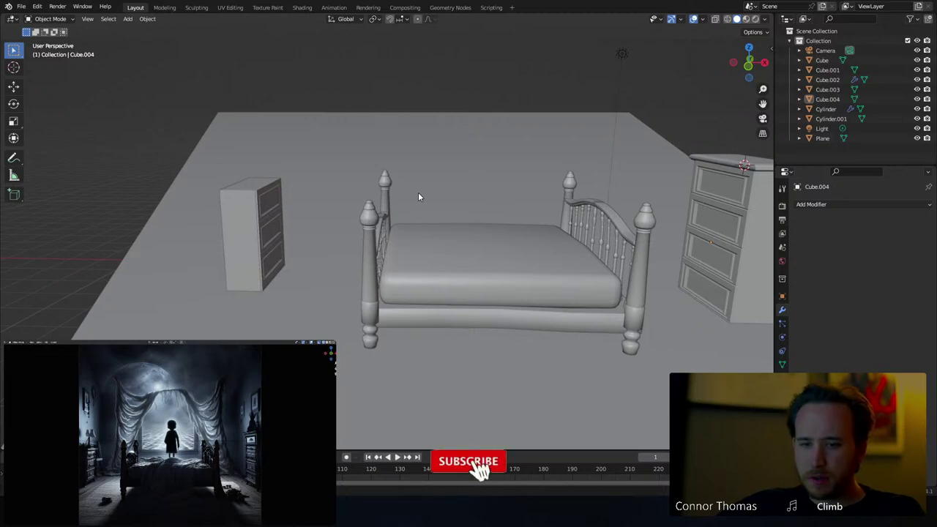
Select the three-drawer dresser on the other side of the bed and open its mesh for editing
middle_click_drag(405, 201, 452, 248)
scroll(452, 247, "up", 3)
middle_click_drag(533, 268, 493, 245)
scroll(492, 249, "up", 4)
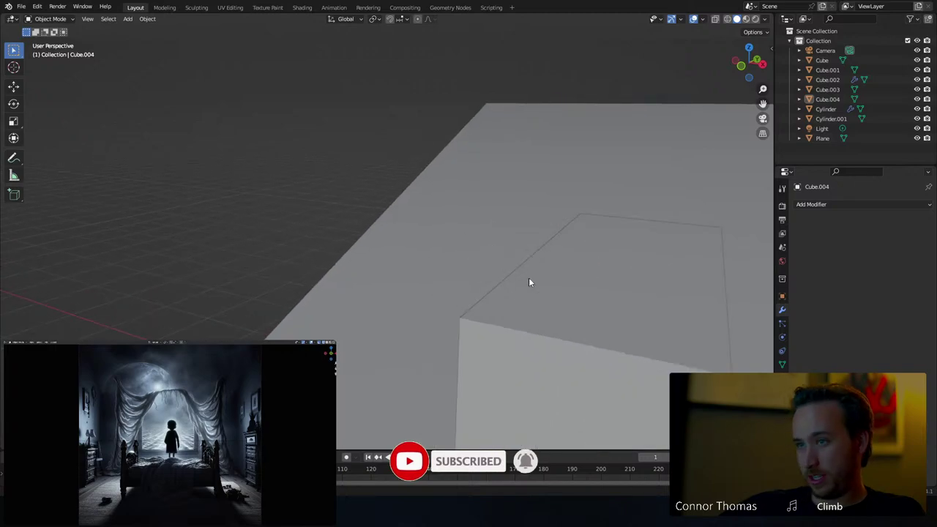
middle_click_drag(529, 280, 508, 265)
left_click(468, 194)
key("Tab")
Duplicate the three-drawer dresser's top face in place and scale the copy up until it overhangs the body
middle_click_drag(496, 198, 499, 203)
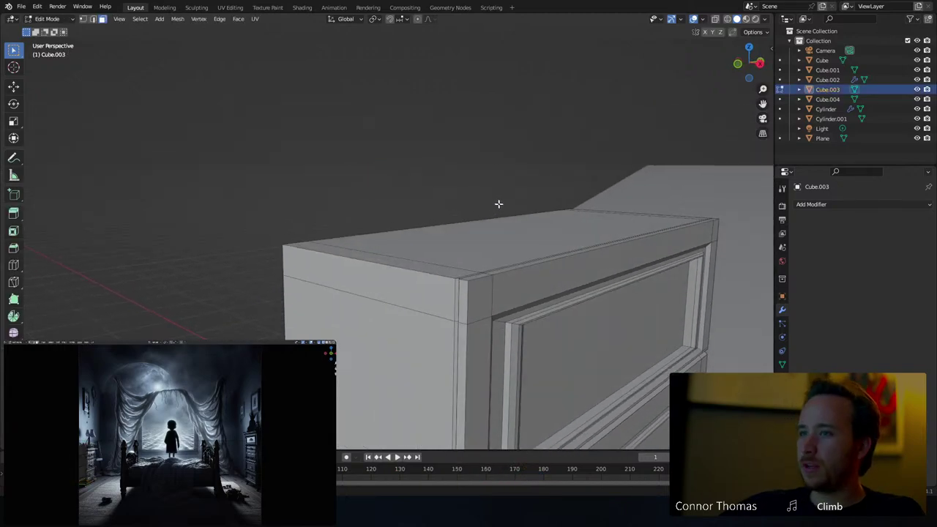
left_click(496, 239)
middle_click_drag(550, 264, 551, 262)
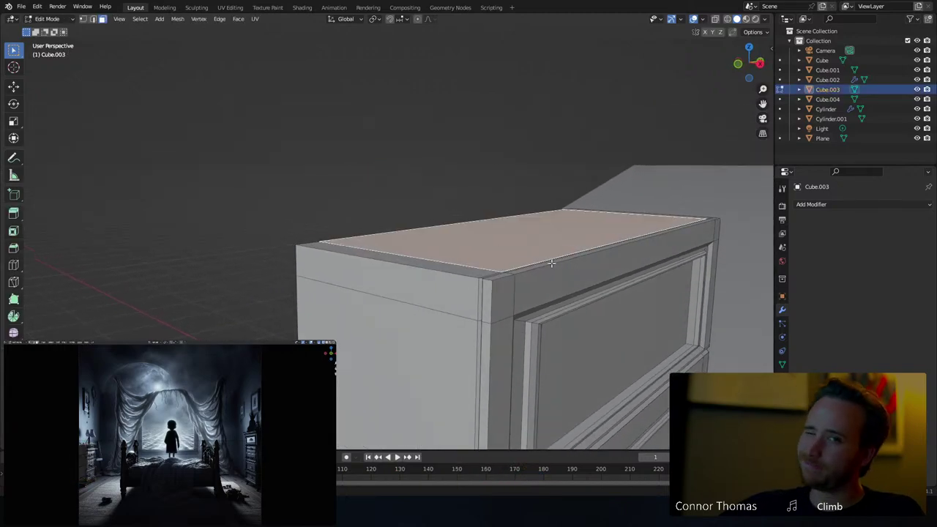
key("shift+d")
right_click(585, 259)
key("s")
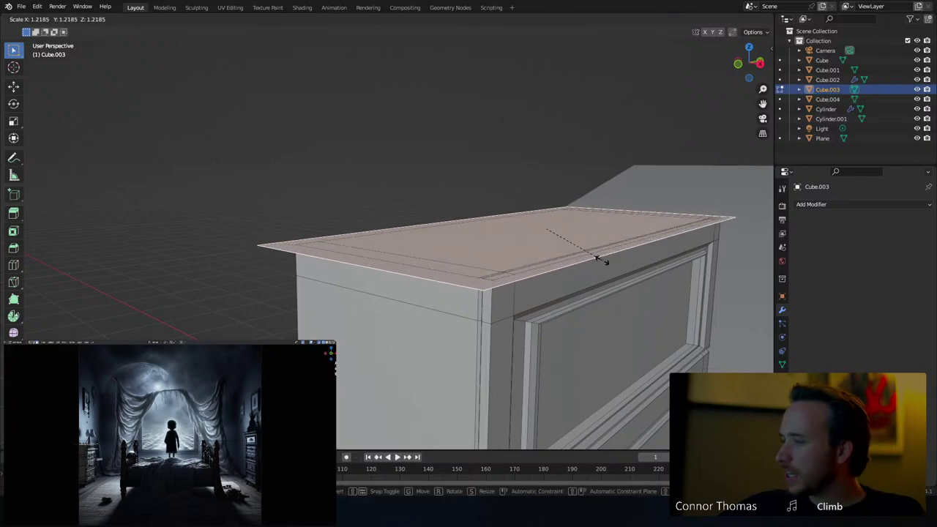
left_click(600, 256)
Extrude the three-drawer dresser's overhanging top face slightly upward
key("e")
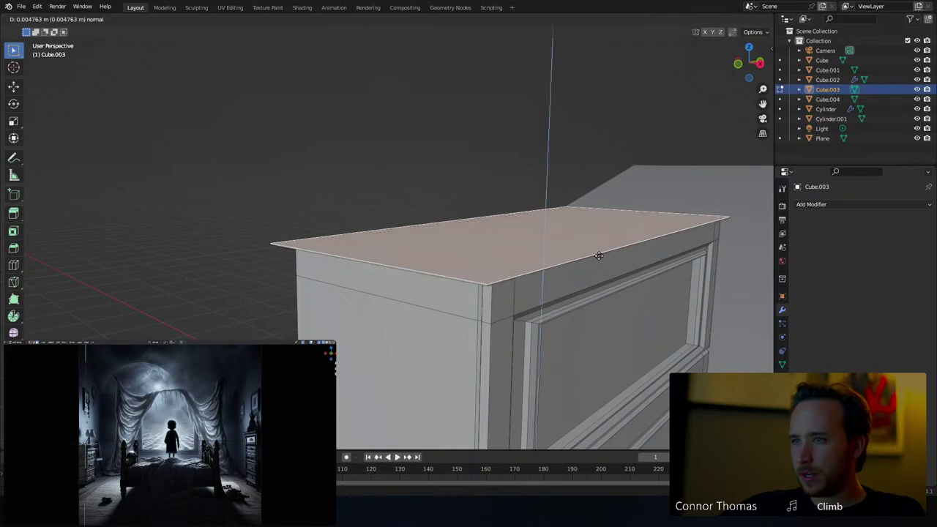
Finish extruding the dresser's top face and scale it outward to about 1.03 to form an overhang
left_click(599, 253)
key("s")
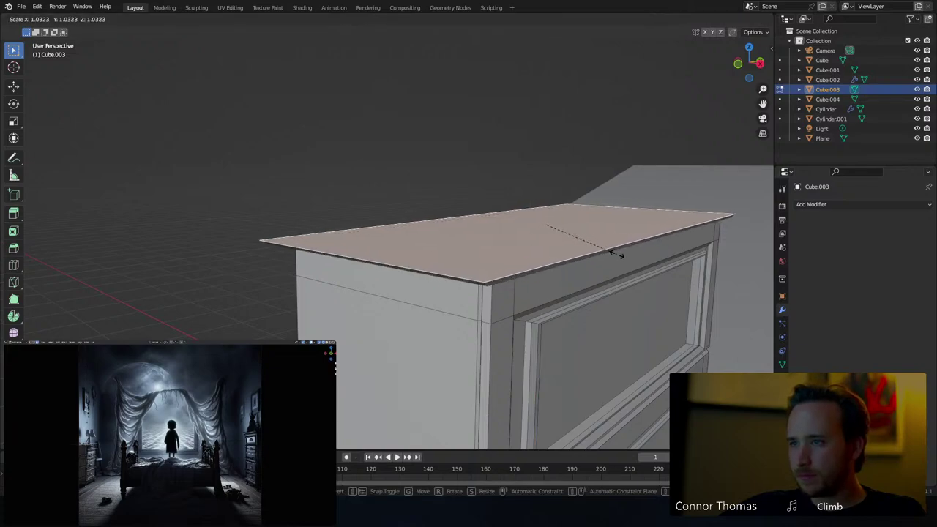
left_click(597, 257)
middle_click_drag(597, 256, 600, 251)
Extrude the overhanging top face upward about 0.017 m and adjust its height along Z
key("e")
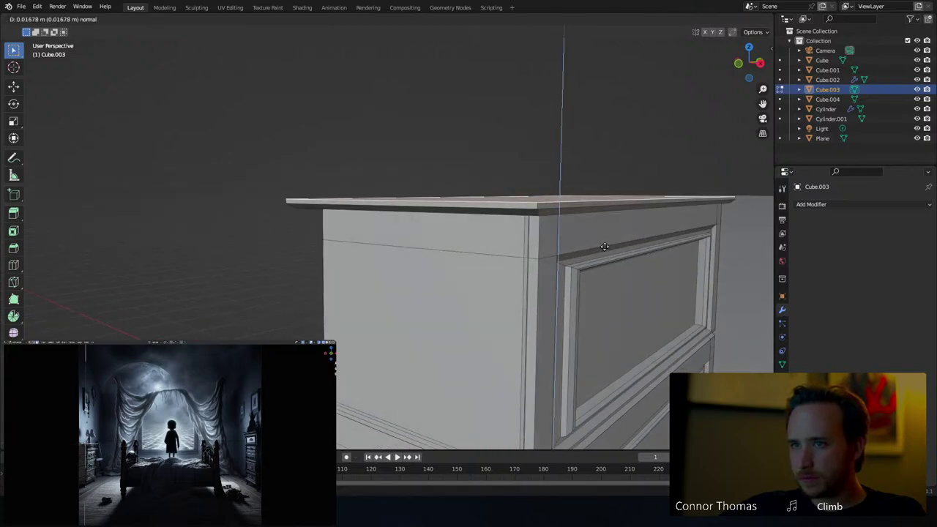
left_click(615, 249)
key("g")
key("y")
key("x")
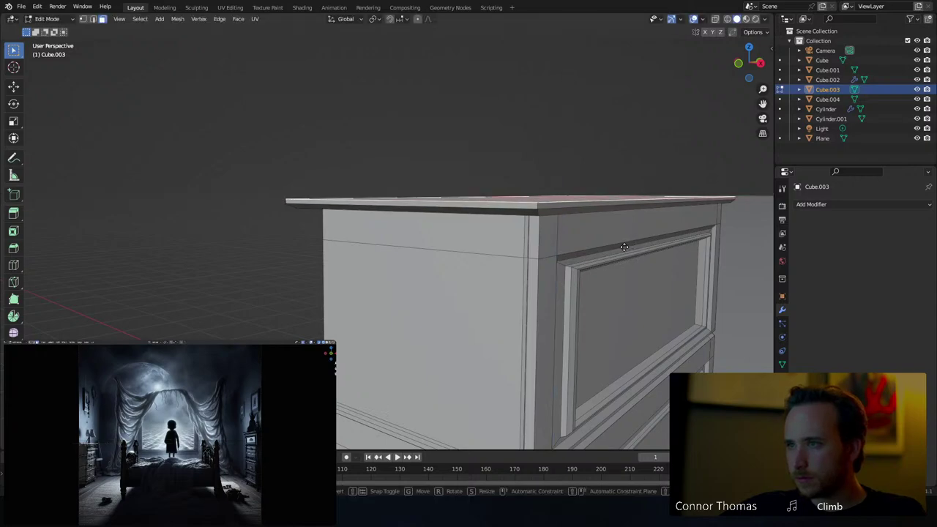
key("z")
left_click(625, 243)
middle_click_drag(624, 244, 583, 226)
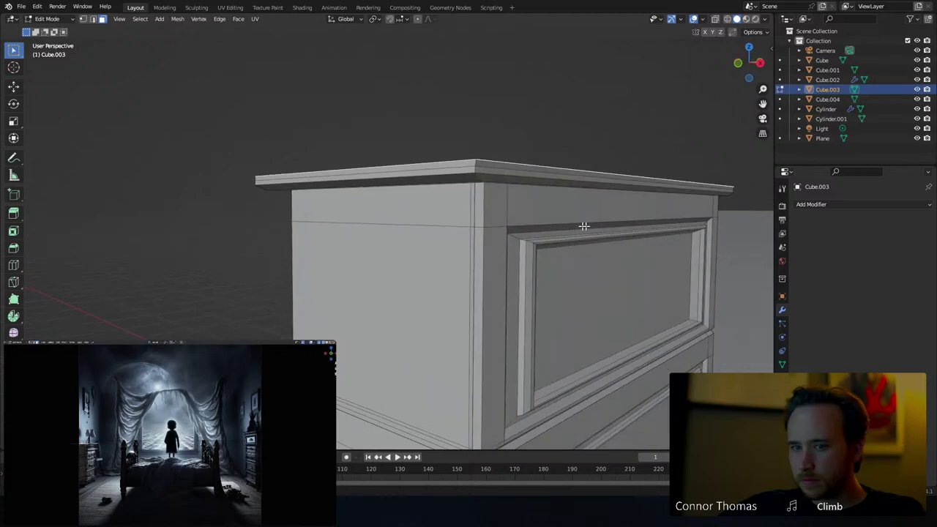
Extrude the dresser's top face again and scale it inward to about 0.97 for a sloped edge, adjusting its height along Z
key("KP_Decimal")
middle_click_drag(526, 221, 428, 245)
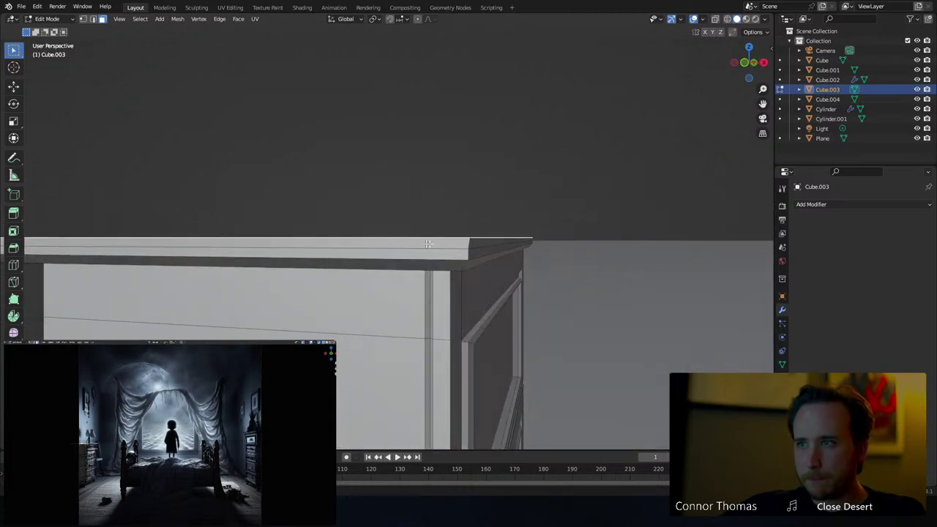
key("e")
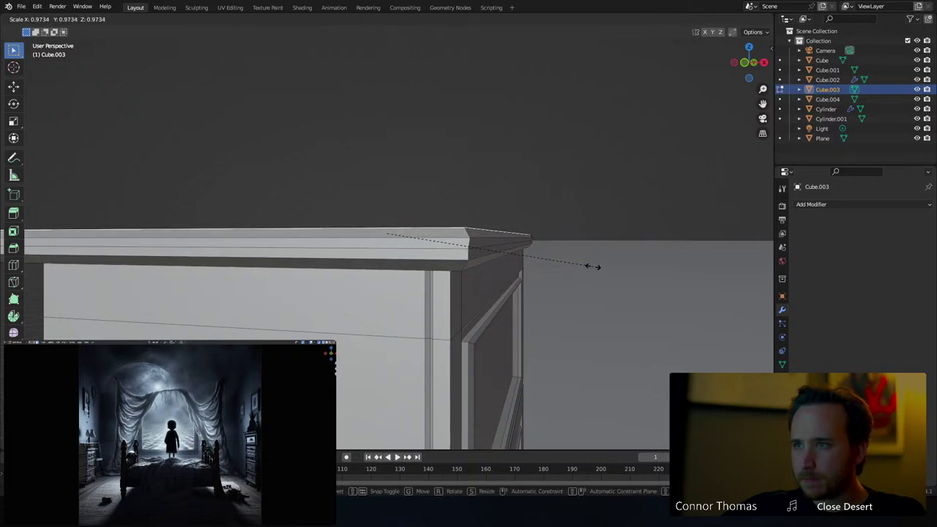
left_click(591, 262)
key("s")
left_click(573, 262)
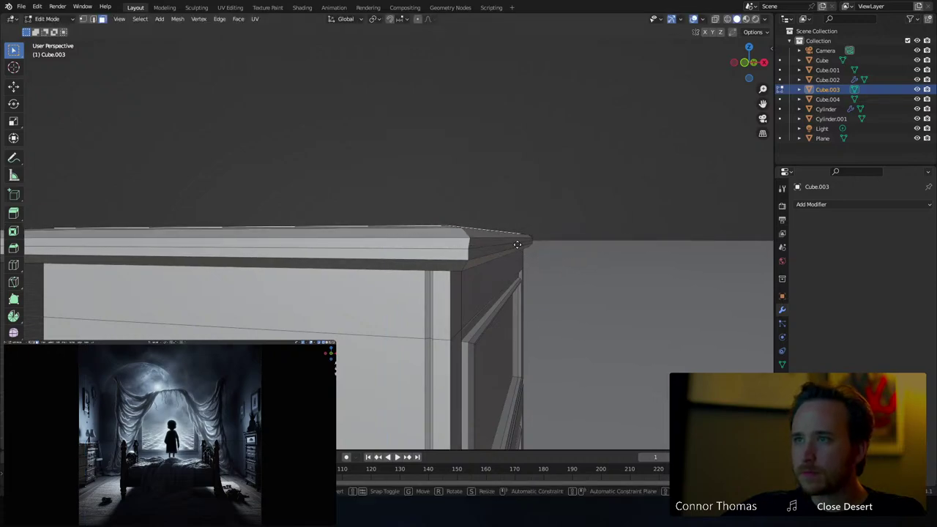
key("g")
key("z")
key("Tab")
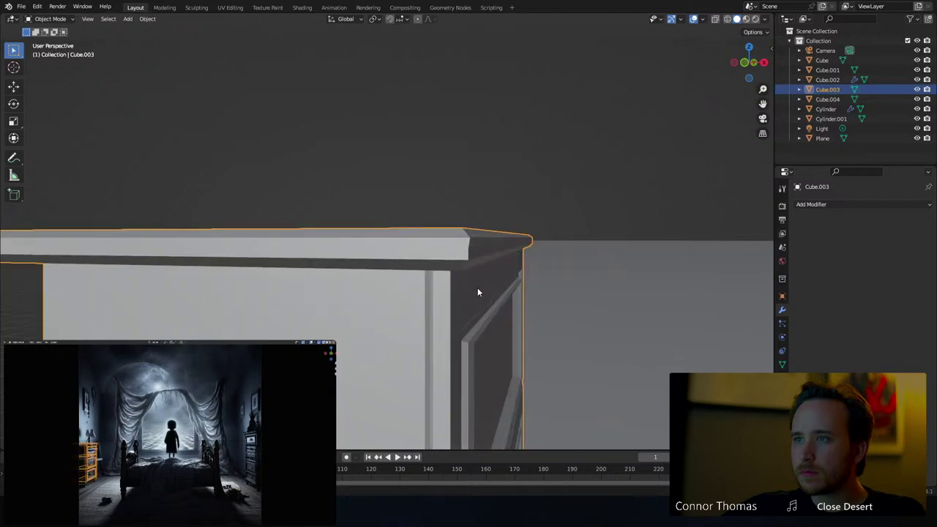
middle_click_drag(477, 288, 413, 306)
key("alt+a")
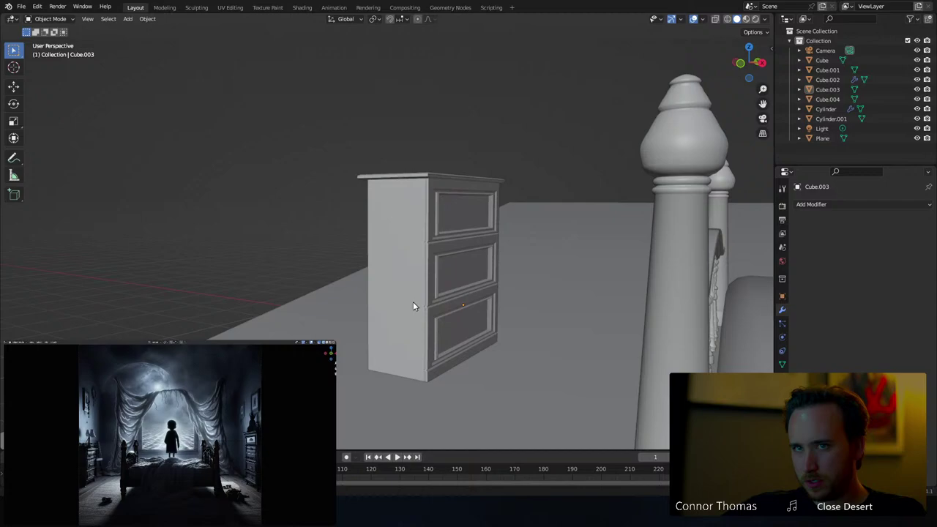
Place the 3D cursor on the front panel of the dresser's top drawer
left_click(13, 67)
middle_click_drag(464, 232, 523, 252)
scroll(512, 272, "up", 5)
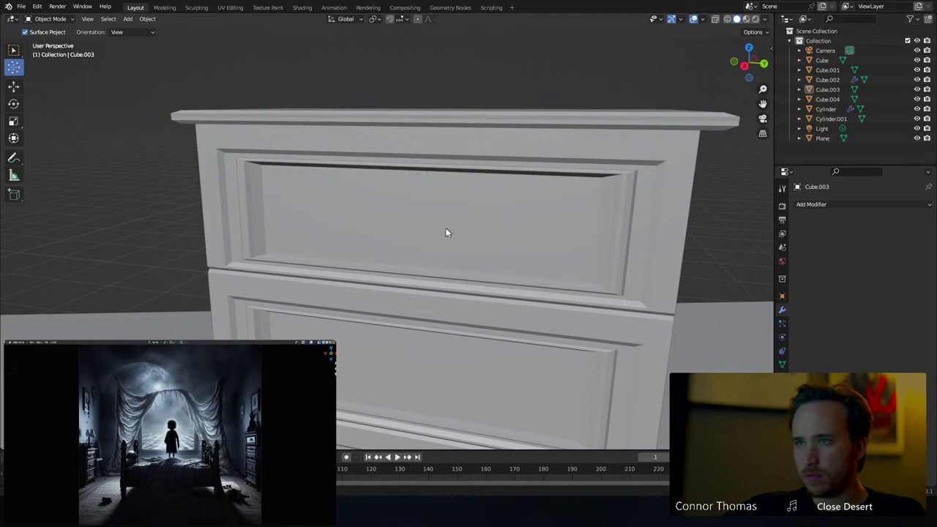
Duplicate the top drawer's inner panel face and scale the copy down to a small strip for the handle
key("Tab")
left_click(394, 248)
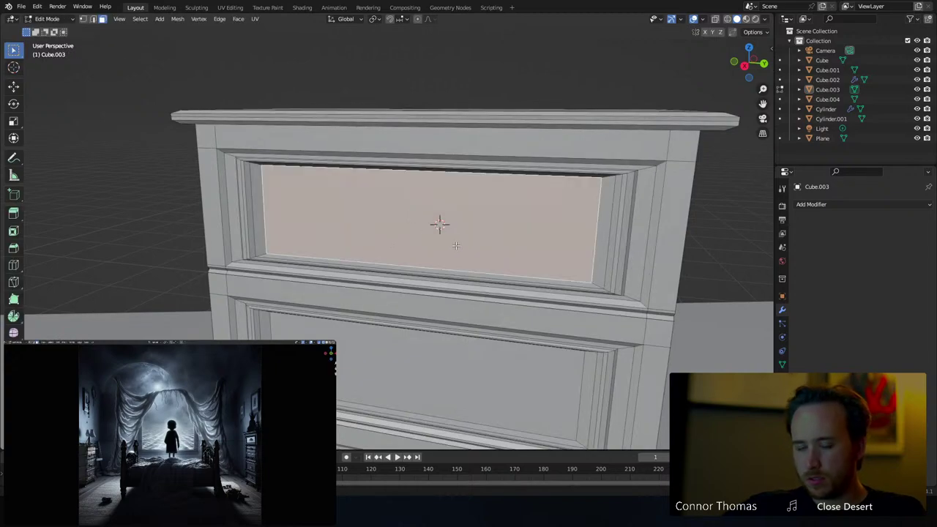
key("s")
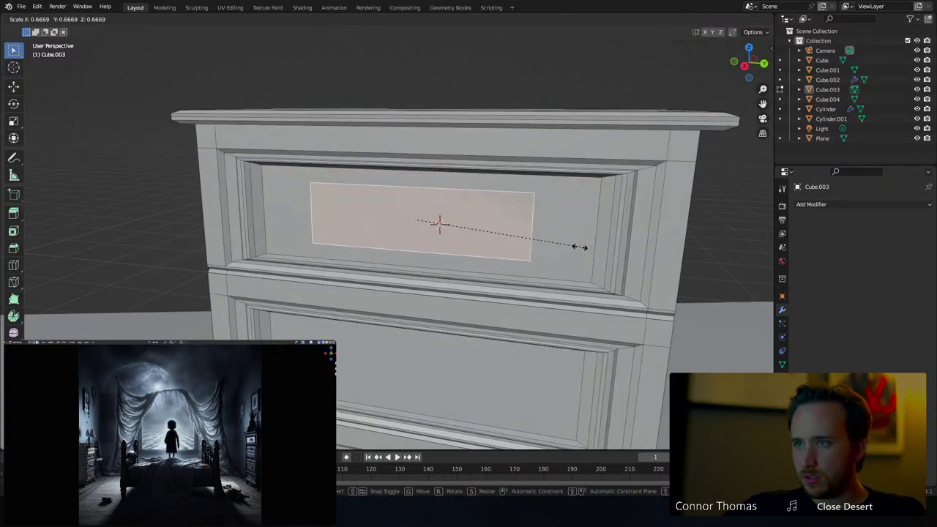
left_click(439, 225)
scroll(435, 222, "up", 4)
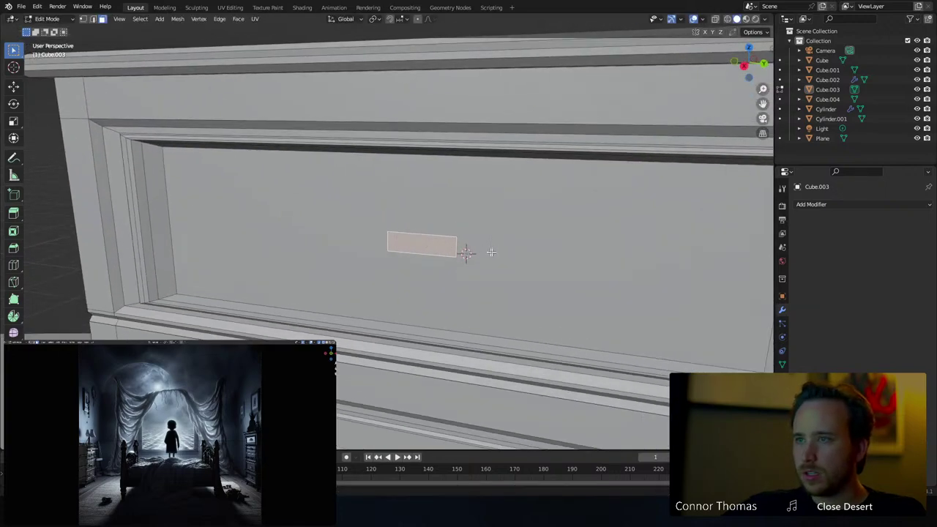
Extrude the small strip outward into a handle block and lengthen it along the global Y axis
scroll(491, 251, "down", 2)
key("e")
left_click(439, 256)
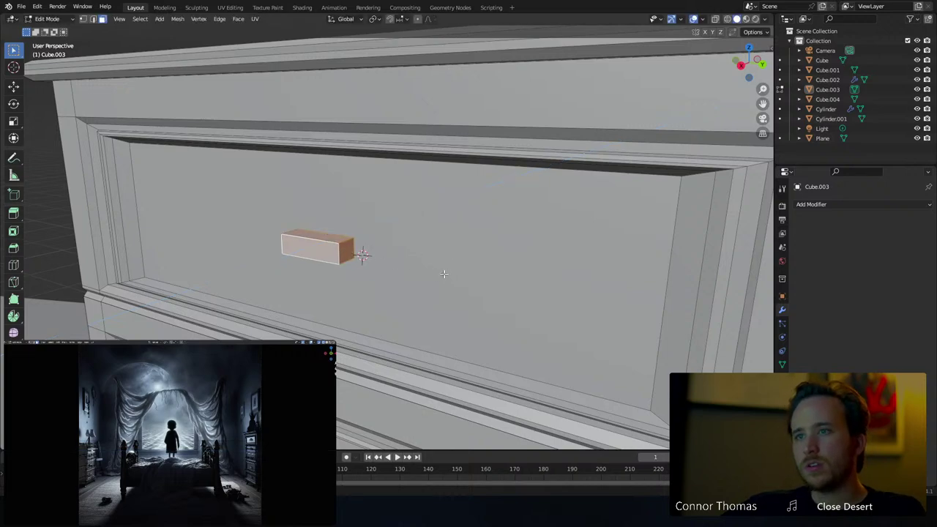
middle_click_drag(443, 274, 454, 276)
key("s")
key("y")
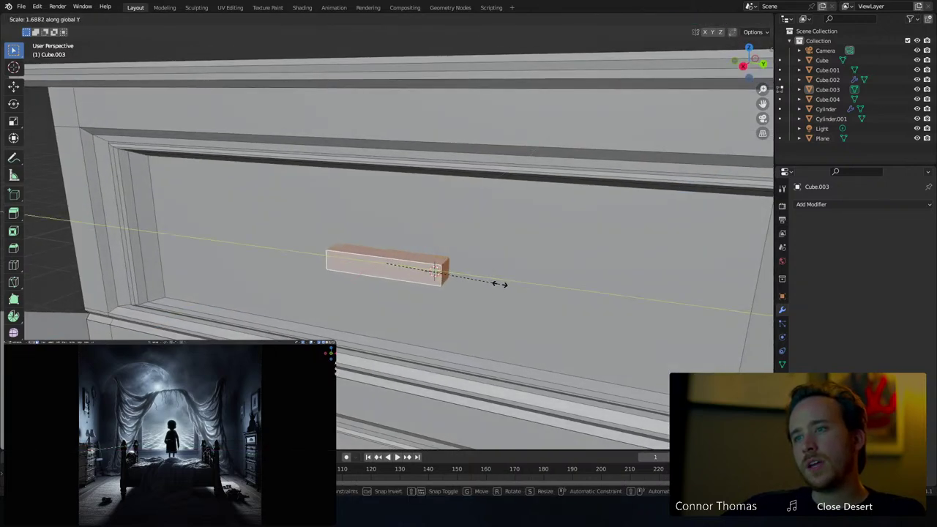
left_click(513, 283)
mouse_move(505, 282)
middle_mouse_down()
mouse_move(483, 256)
mouse_move(486, 322)
mouse_move(498, 276)
middle_mouse_up()
scroll(488, 184, "up", 2)
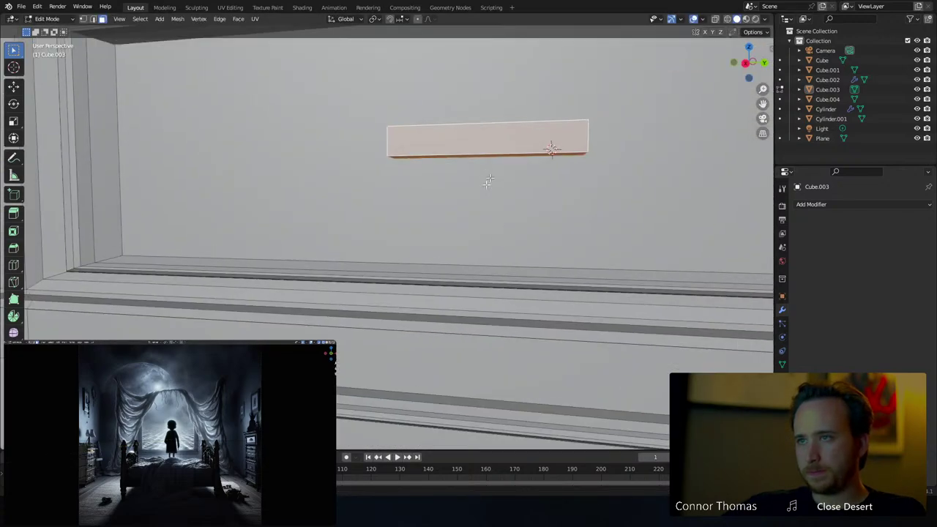
Extrude the handle's underside face in place and scale it inward to about 0.92
middle_click_drag(487, 184, 444, 242, "shift")
middle_click_drag(444, 241, 443, 193)
key("KP_Decimal")
left_click(420, 263)
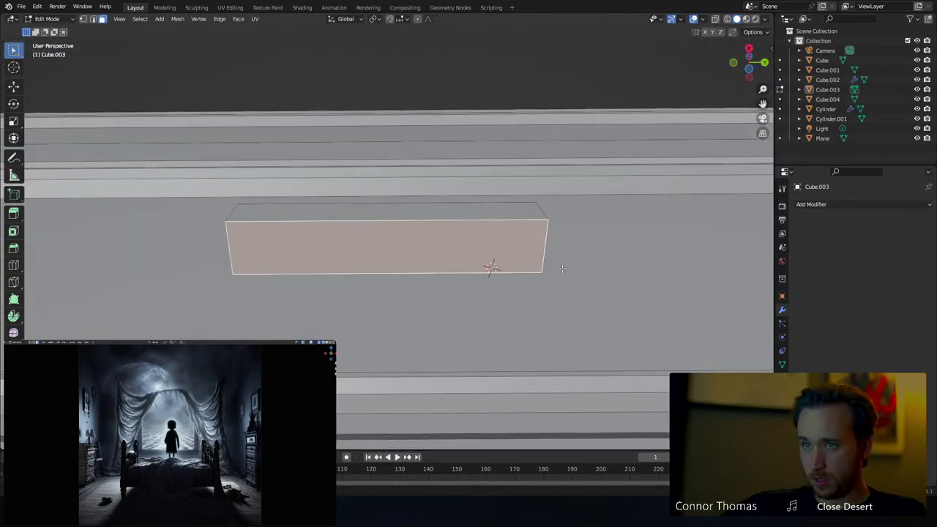
key("e")
key("s")
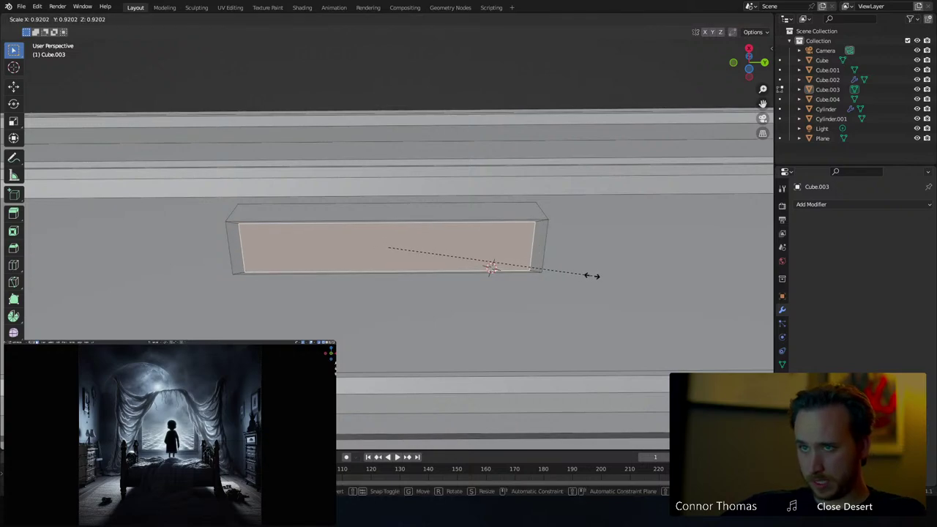
left_click(594, 275)
Narrow the inset underside face along the global X axis and move it back against the drawer panel
key("s")
key("y")
key("x")
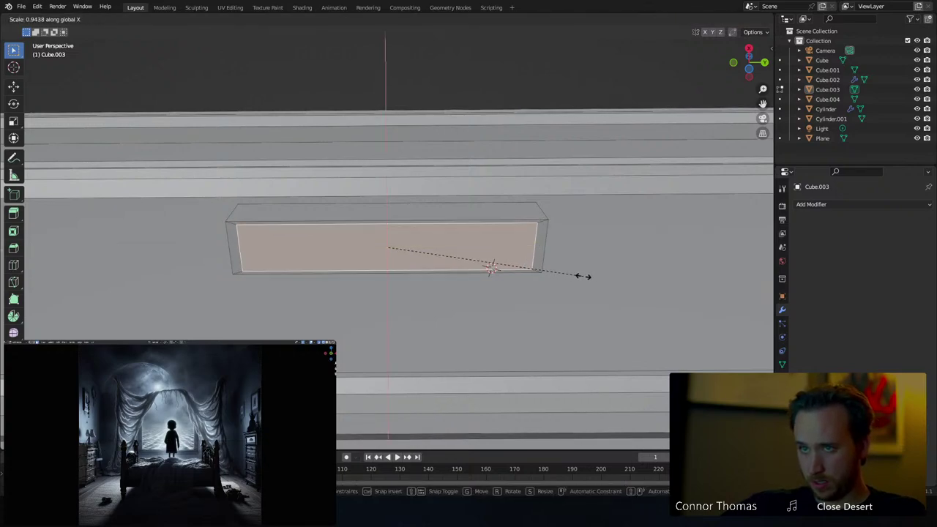
left_click(553, 272)
key("g")
key("y")
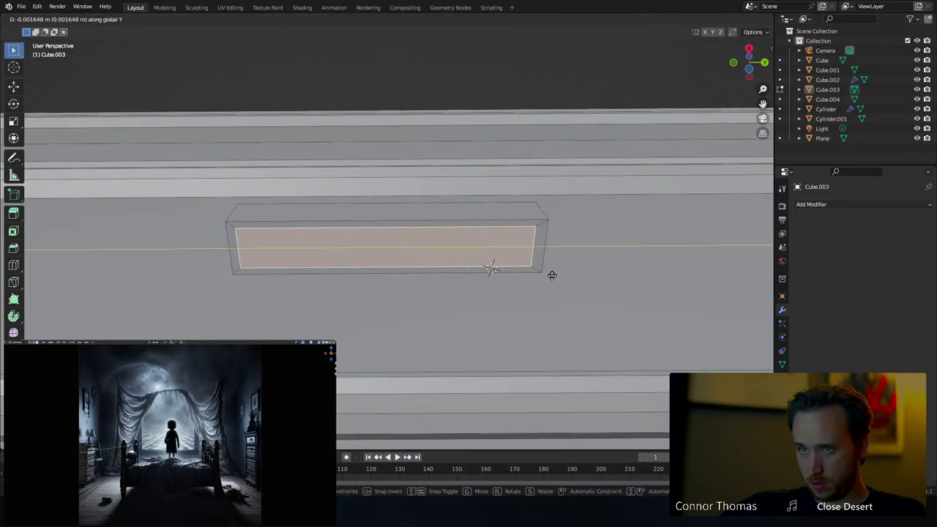
left_click(553, 278)
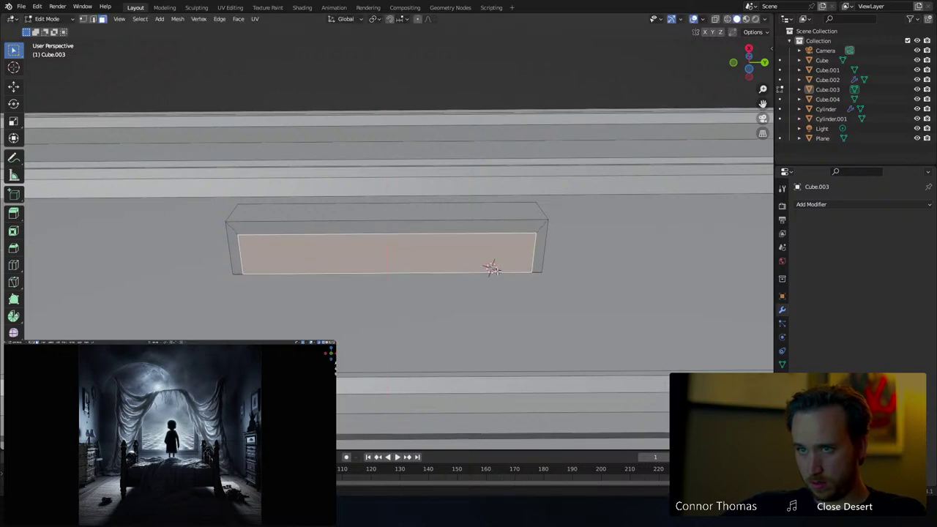
Extrude the inset underside face about 0.058 m into the handle to hollow out a finger grip
key("e")
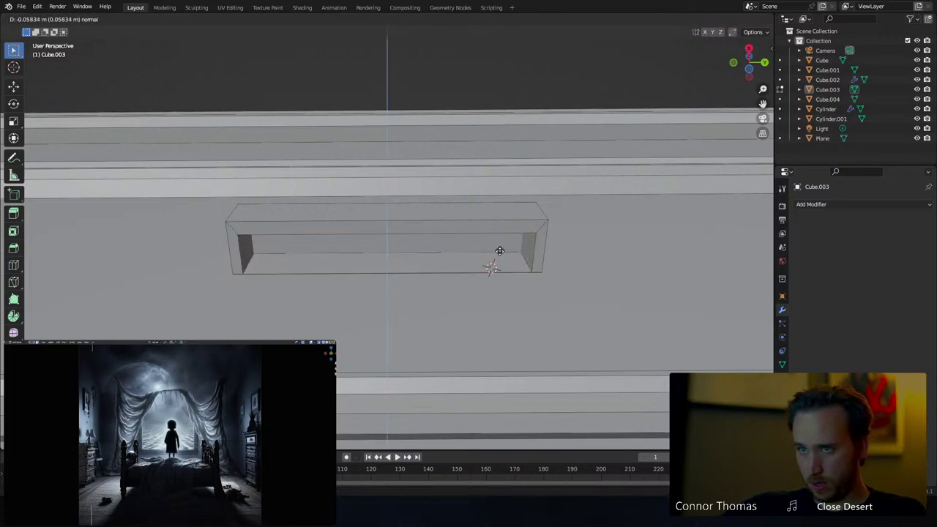
left_click(499, 254)
key("Tab")
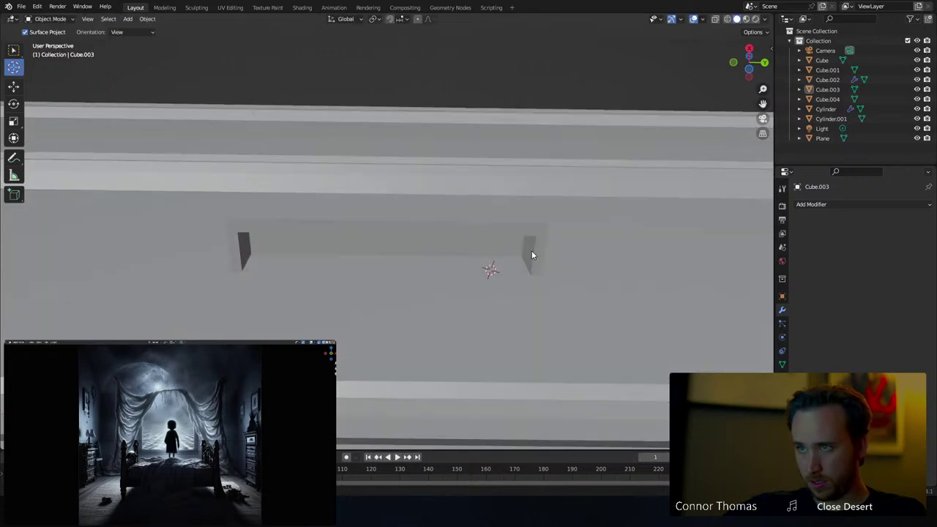
middle_click_drag(531, 251, 418, 266)
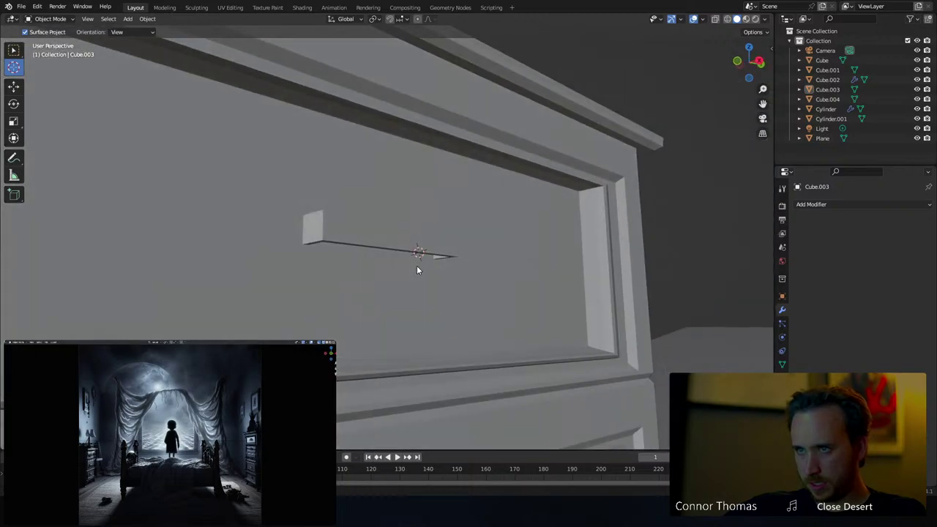
Select the whole handle geometry and scale it up to about 1.12
key("Tab")
key("a")
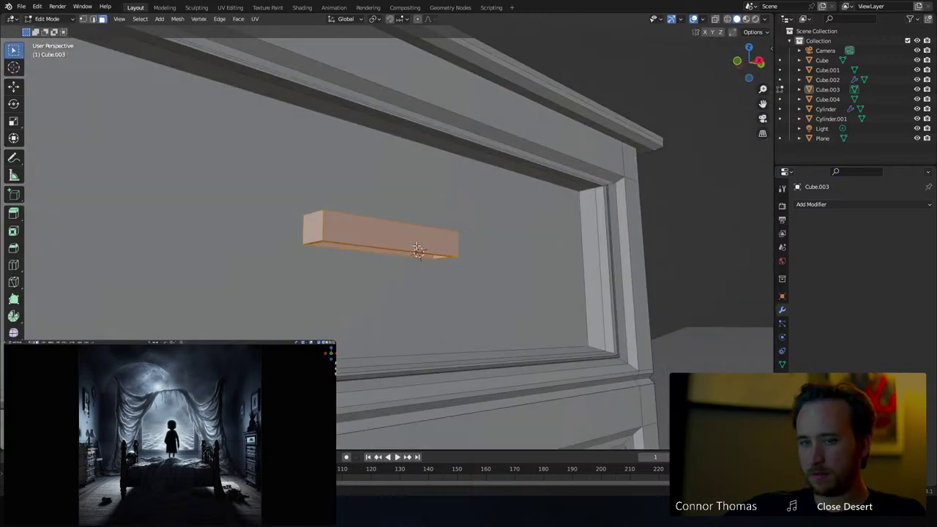
middle_click_drag(345, 238, 399, 234)
key("s")
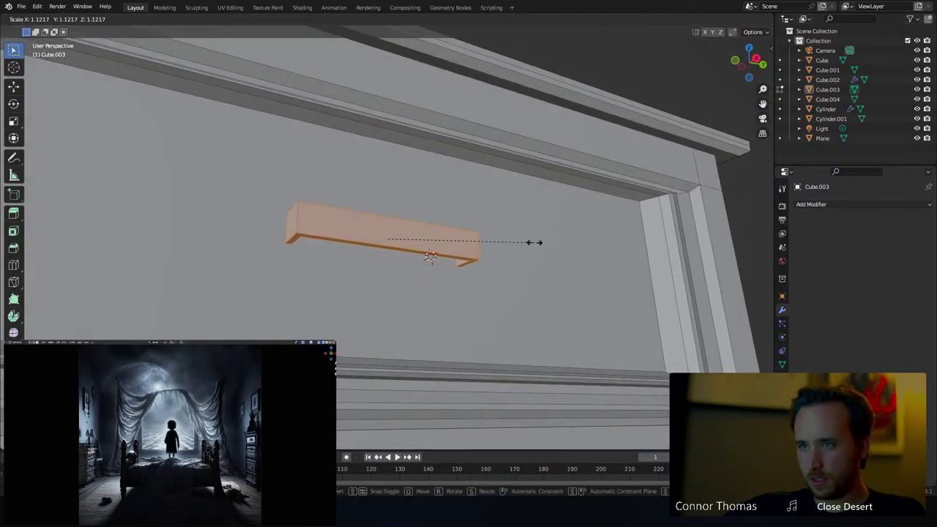
left_click(535, 242)
key("Tab")
middle_click_drag(502, 256, 451, 244)
Separate the selected handle geometry from the dresser into its own object
key("Tab")
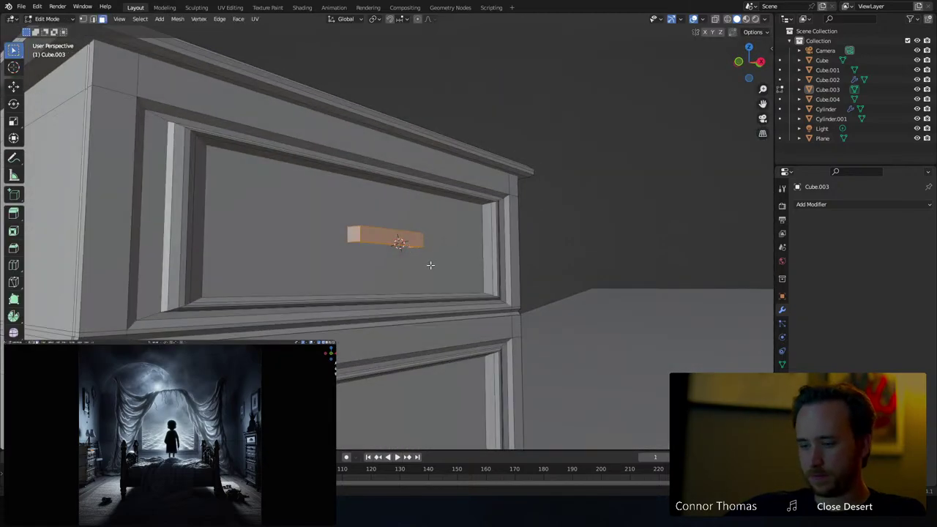
key("p")
left_click(428, 263)
key("Tab")
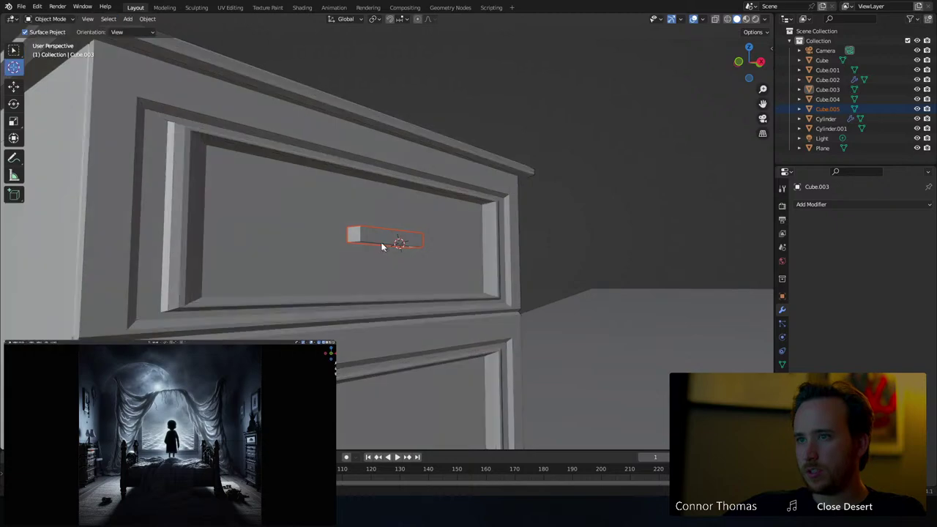
Switch back to the Select Box tool and add an Array modifier to the separated drawer handle
middle_click_drag(424, 308, 444, 231, "shift")
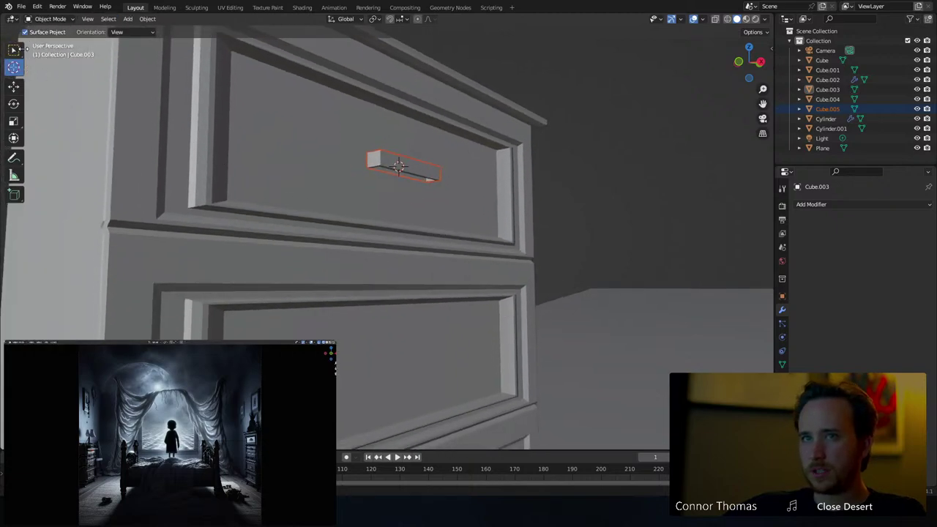
key("w")
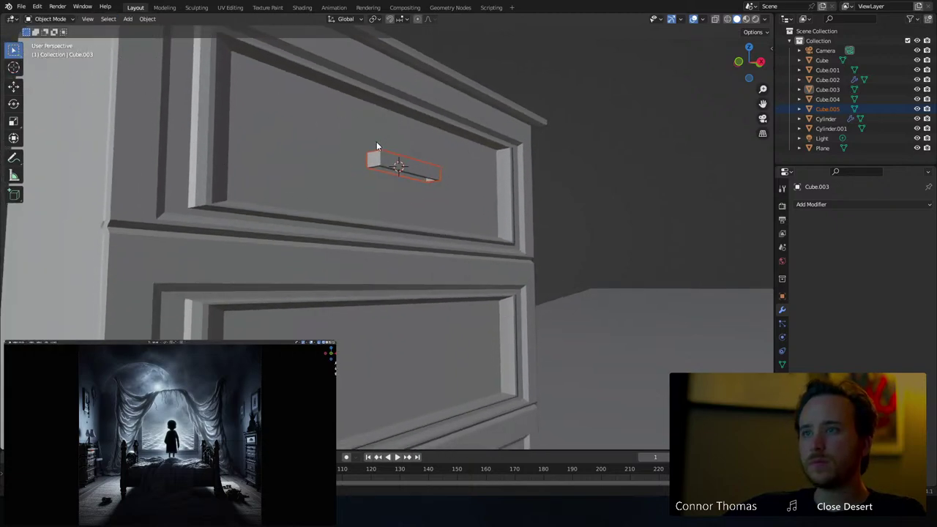
left_click(381, 169)
left_click(808, 205)
left_click(739, 228)
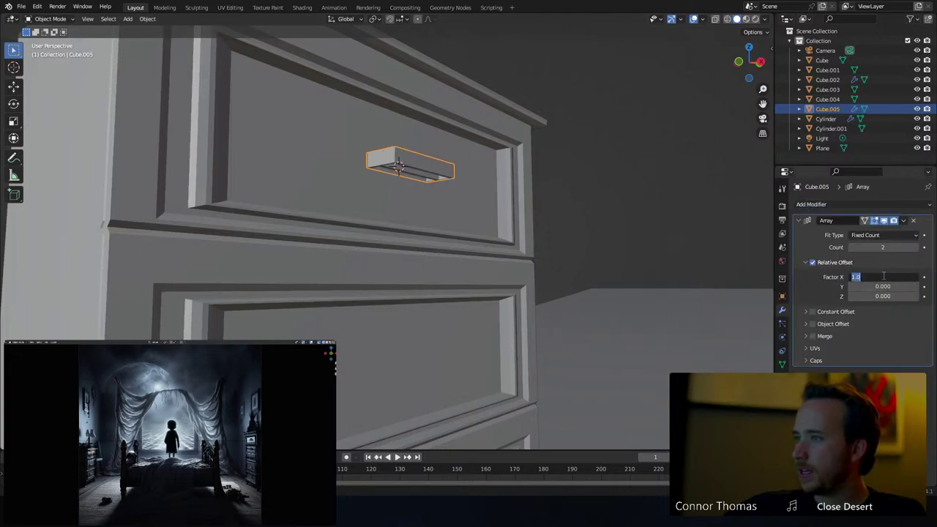
Set the handle array's relative offset to X 0 and Z -13.2 with a count of 3, then deselect everything
key("Tab")
key("Tab")
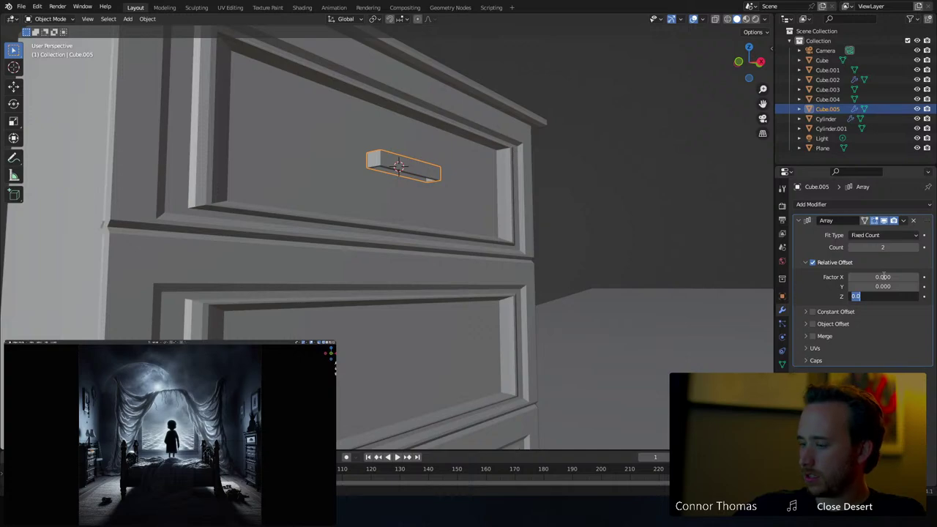
type("3")
key("Return")
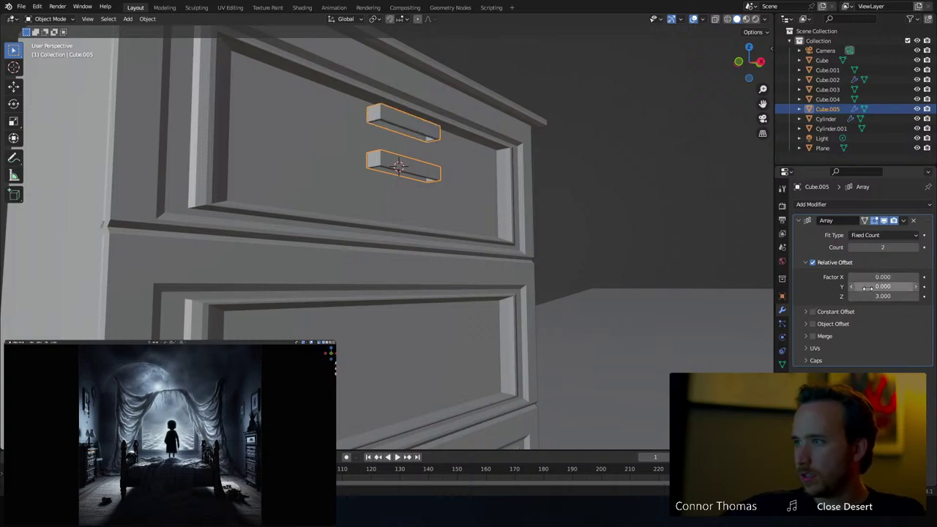
left_click_drag(882, 296, 834, 296)
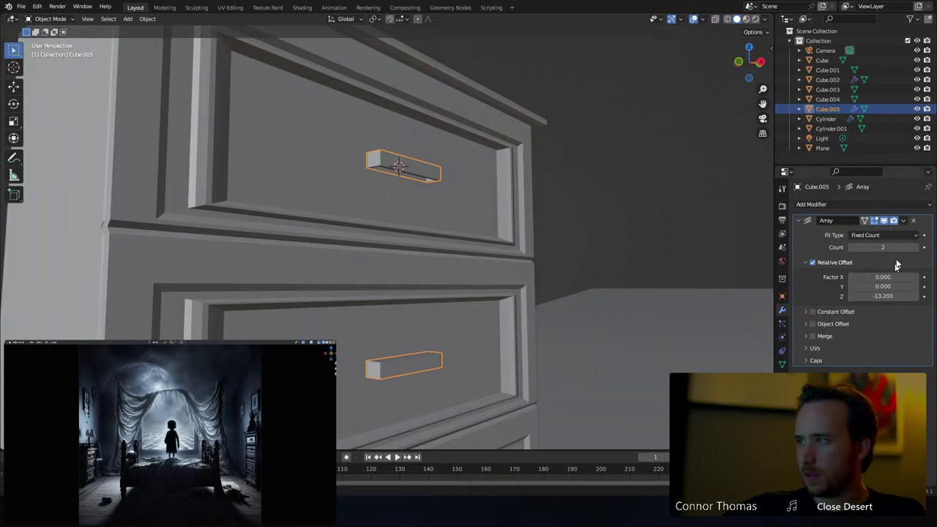
middle_click_drag(439, 278, 329, 252)
scroll(405, 263, "down", 3)
key("alt+a")
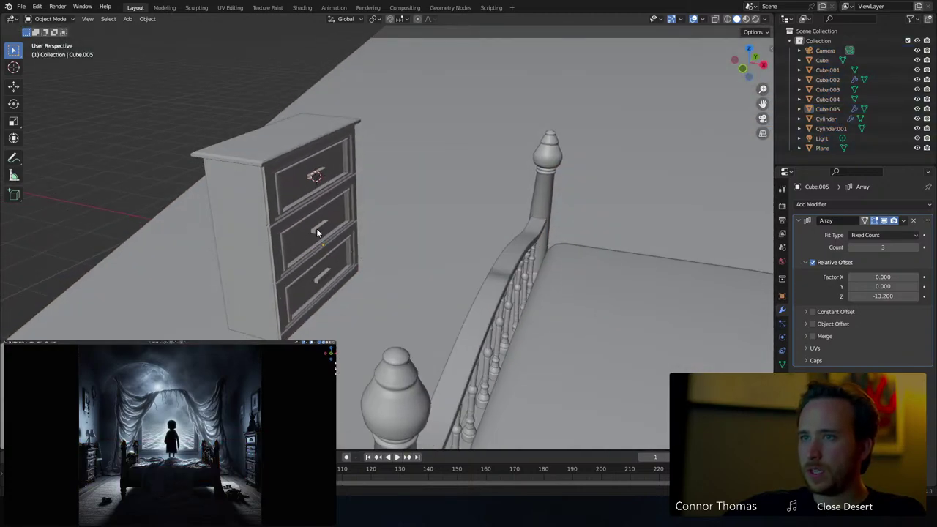
Duplicate the three-drawer dresser's handle array and place the copy at the bed end nearest that dresser
left_click(316, 232)
key("shift+s")
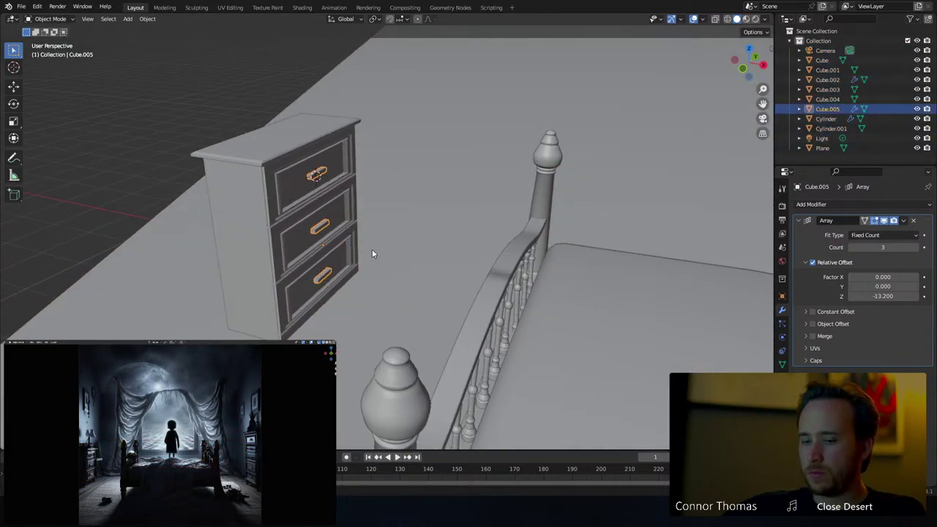
key("shift+d")
left_click(550, 282)
scroll(551, 288, "down", 5)
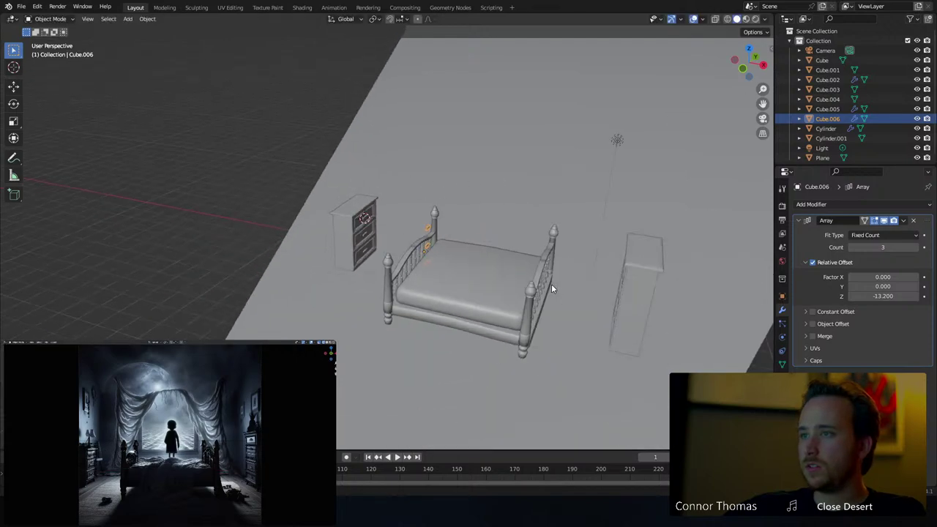
middle_click_drag(551, 284, 507, 292)
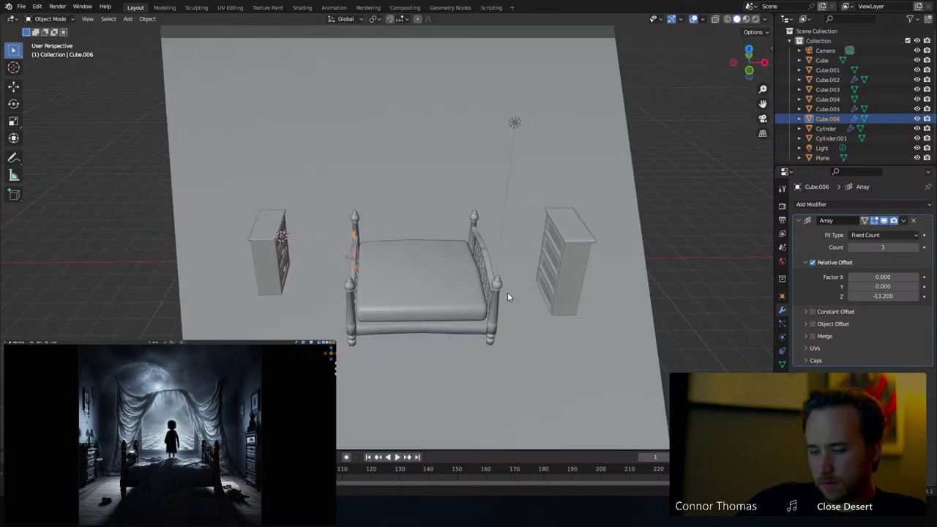
key("x")
left_click(508, 294)
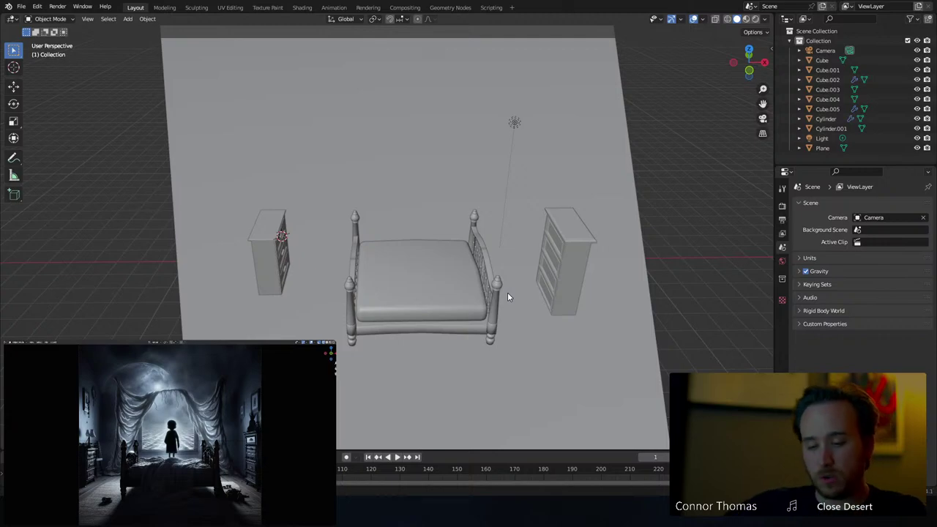
key("ctrl+z")
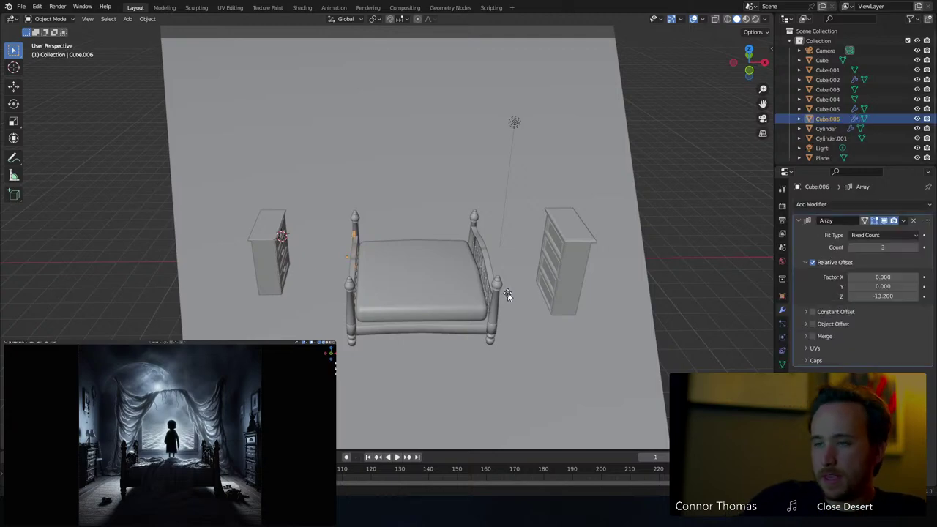
Mirror the duplicated handles along X and move them about 8.9 m along X to the four-drawer dresser across the bed
key("ctrl+m")
key("x")
left_click(507, 292)
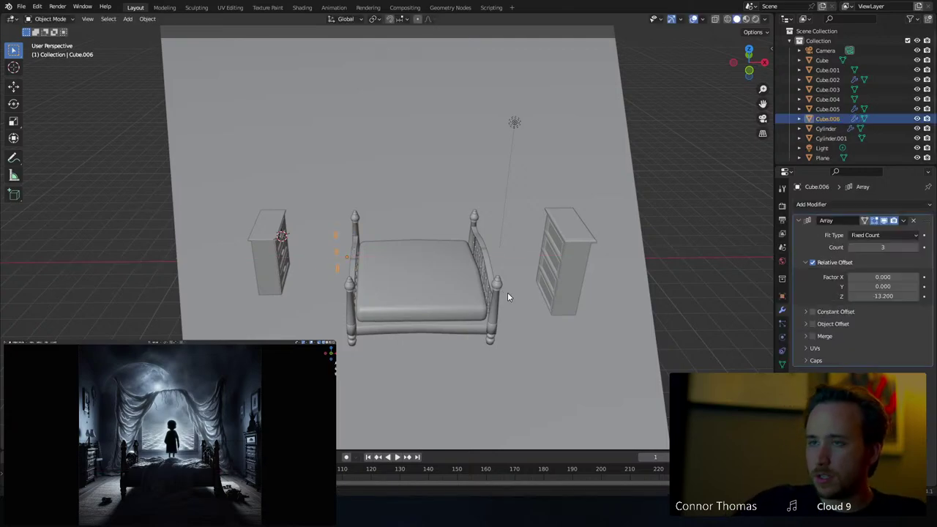
key("g")
key("x")
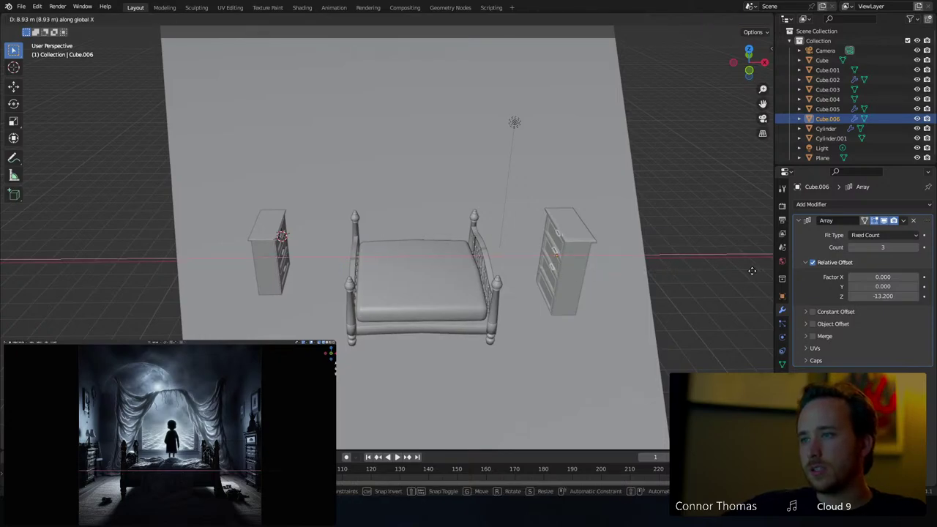
left_click(751, 270)
Shift the mirrored handles along Y, then about -0.5 m along X, to bring them in front of the four-drawer dresser's drawers
key("KP_Decimal")
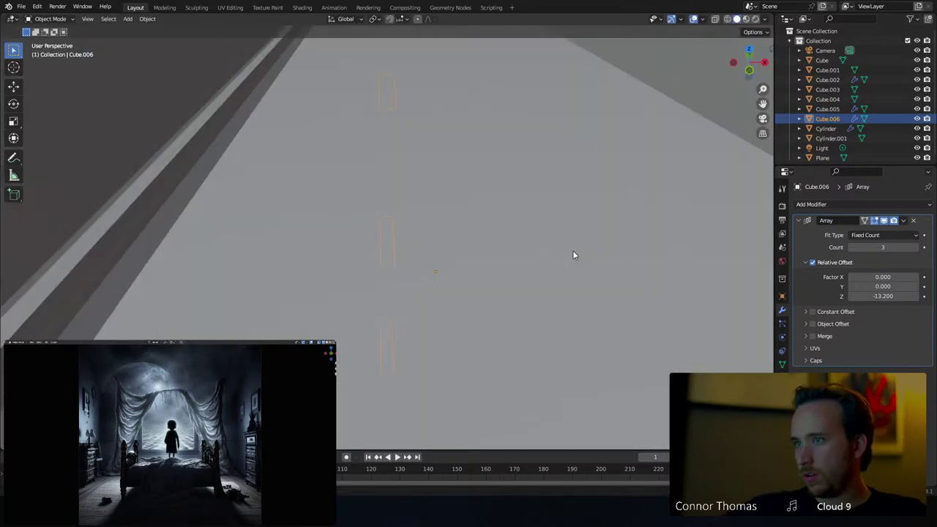
scroll(572, 250, "down", 4)
middle_click_drag(564, 234, 532, 235)
key("g")
key("y")
left_click(639, 292)
key("g")
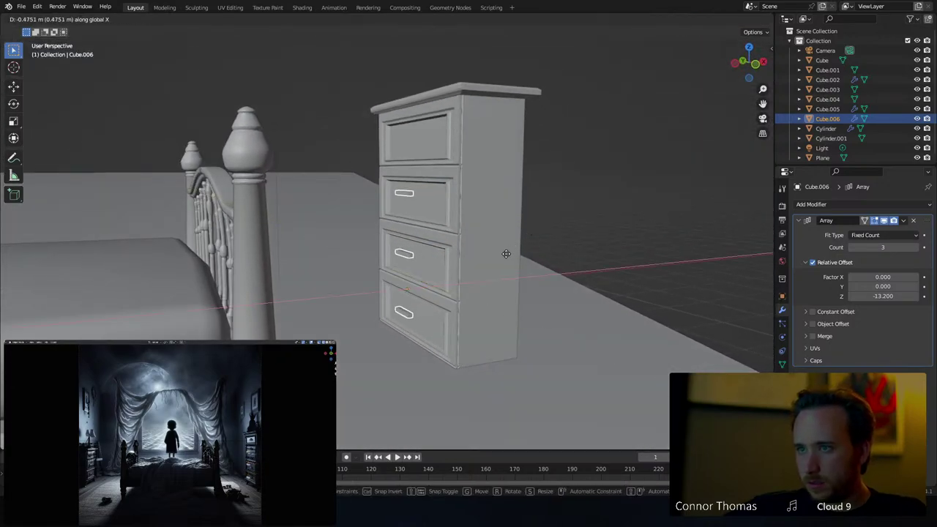
left_click(512, 252)
Move the handles about 0.1 m along X so they sit against the drawer fronts, then deselect everything
scroll(512, 257, "up", 5)
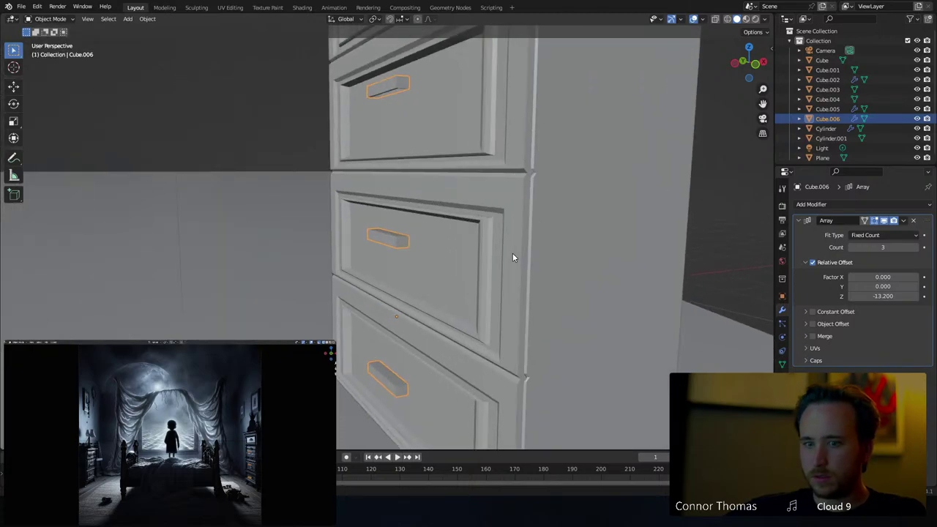
scroll(512, 256, "up", 3)
middle_click_drag(439, 271, 427, 226)
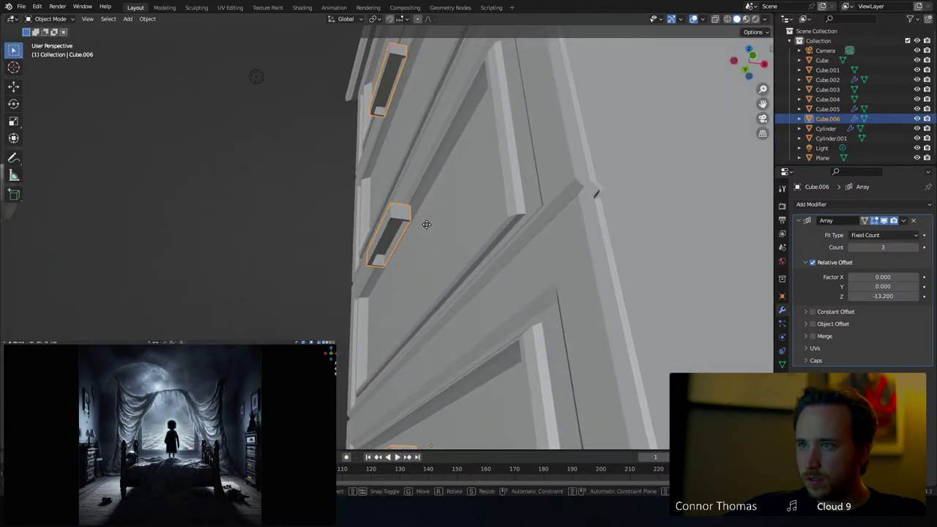
key("g")
key("x")
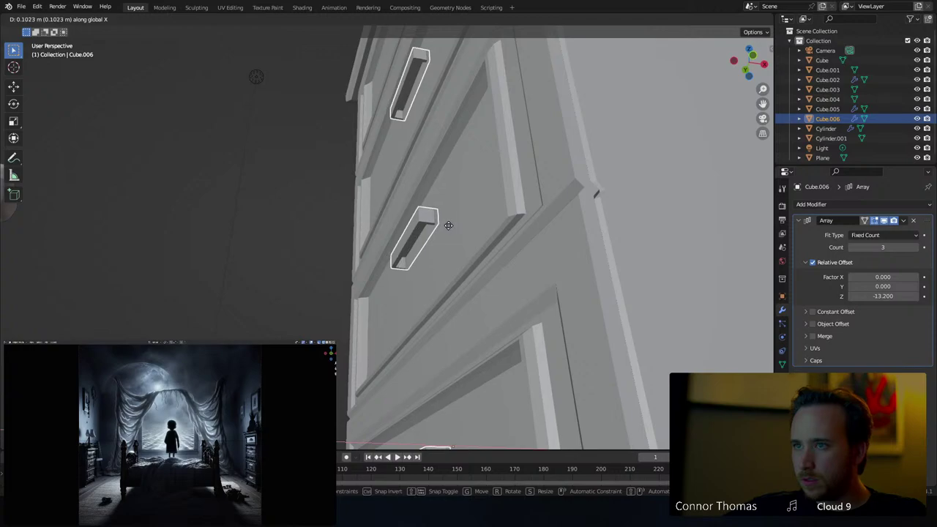
left_click(446, 225)
key("Tab")
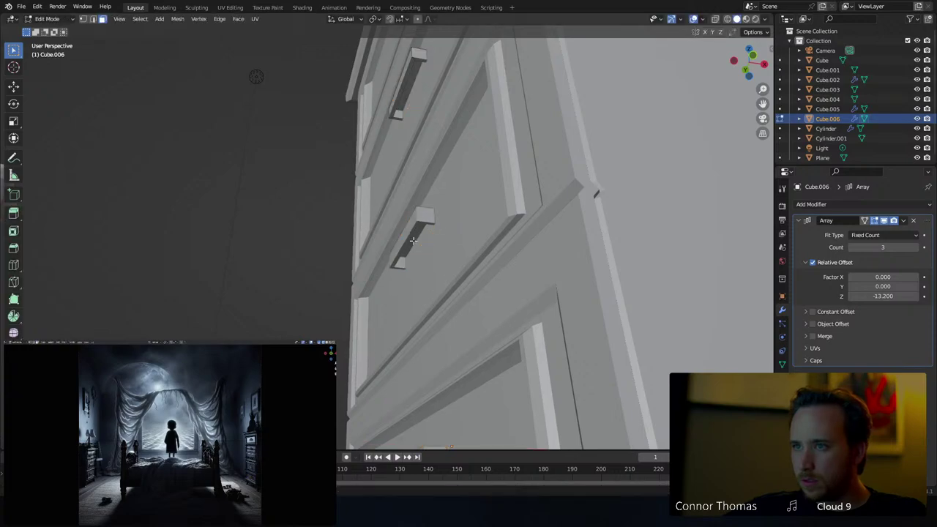
key("Tab")
key("Tab")
key("Tab")
key("alt+a")
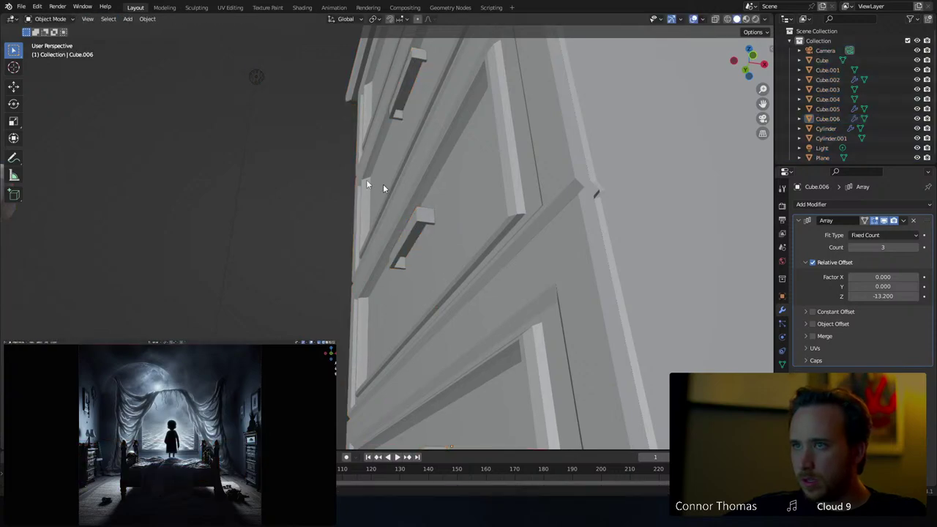
Center the handles on the drawers by about 0.1 m along Y and raise them about 0.75 m along Z to the top drawer
scroll(383, 183, "down", 5)
middle_click_drag(370, 199, 453, 193)
left_click(391, 166)
key("g")
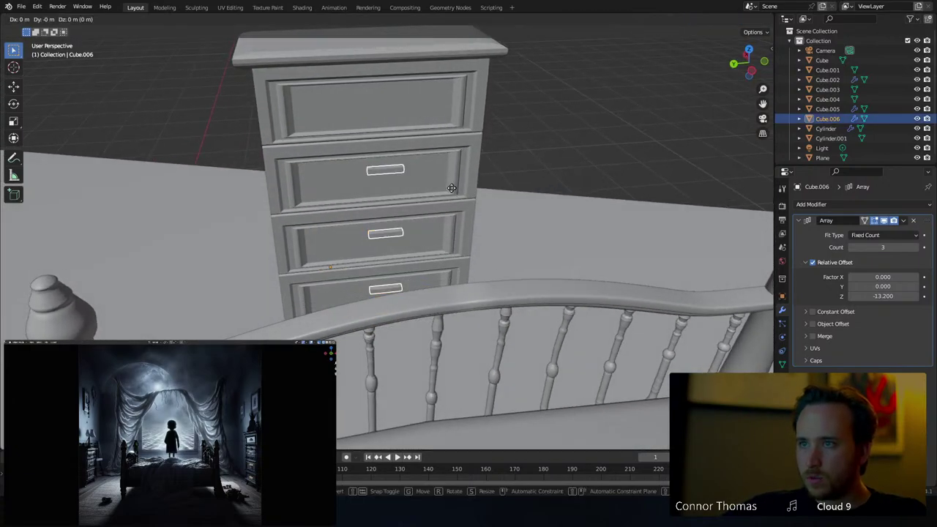
key("x")
key("y")
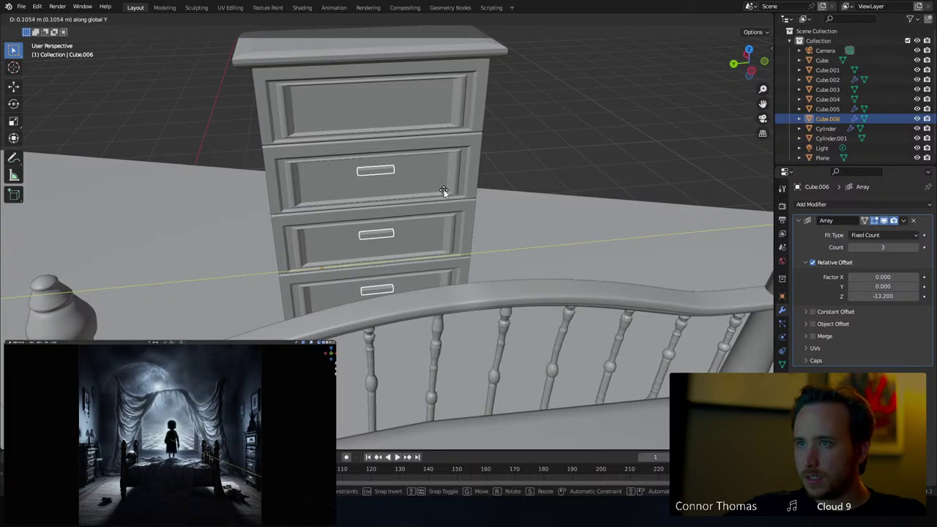
key("z")
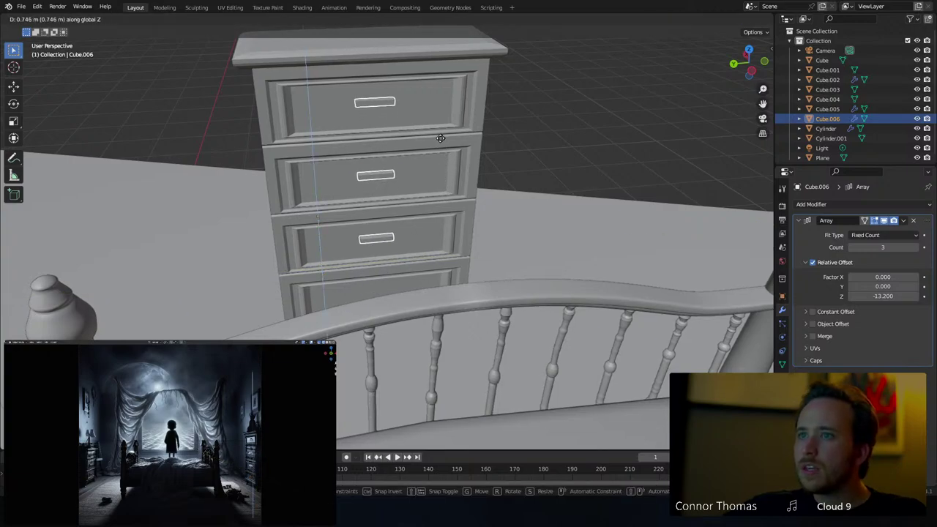
left_click(439, 141)
Set the handle array's count to 4 so every drawer of the tall dresser has a handle, then deselect everything
middle_click_drag(418, 124, 373, 102)
scroll(373, 101, "up", 3)
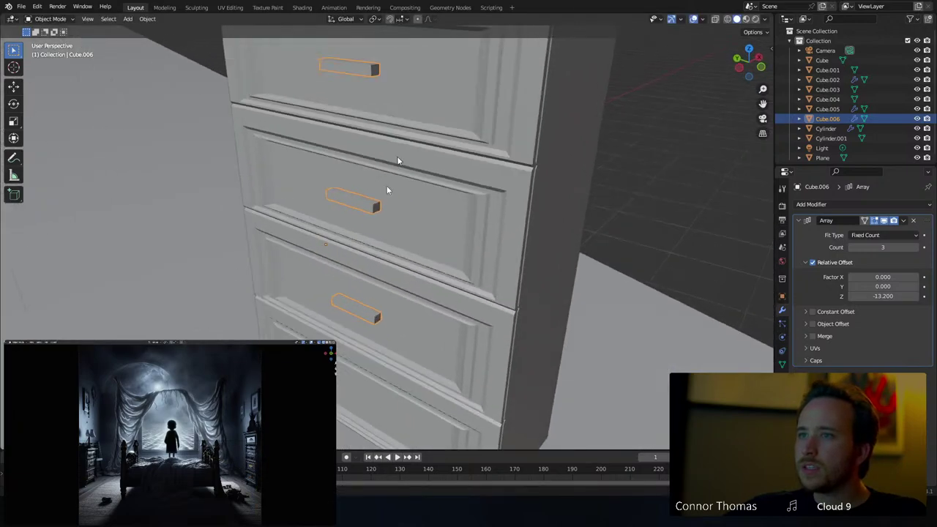
middle_click_drag(398, 160, 341, 188)
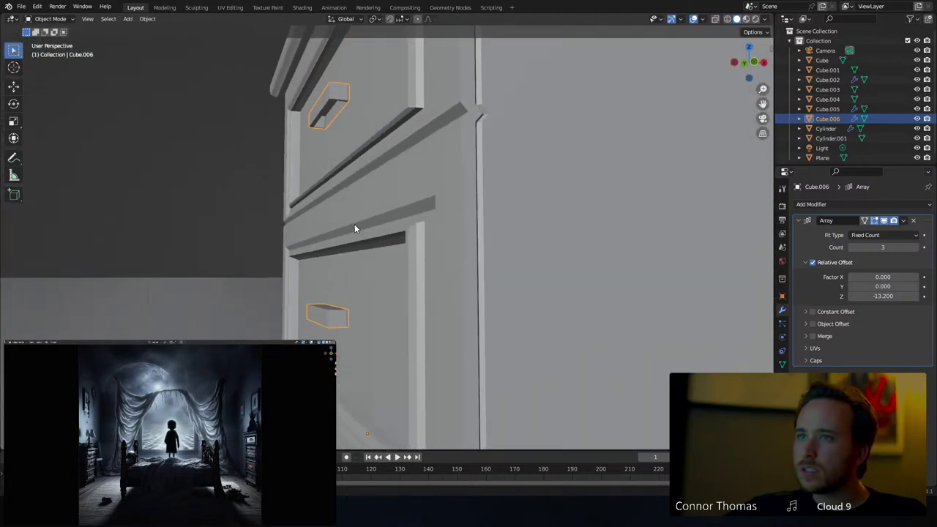
middle_click_drag(354, 224, 707, 294)
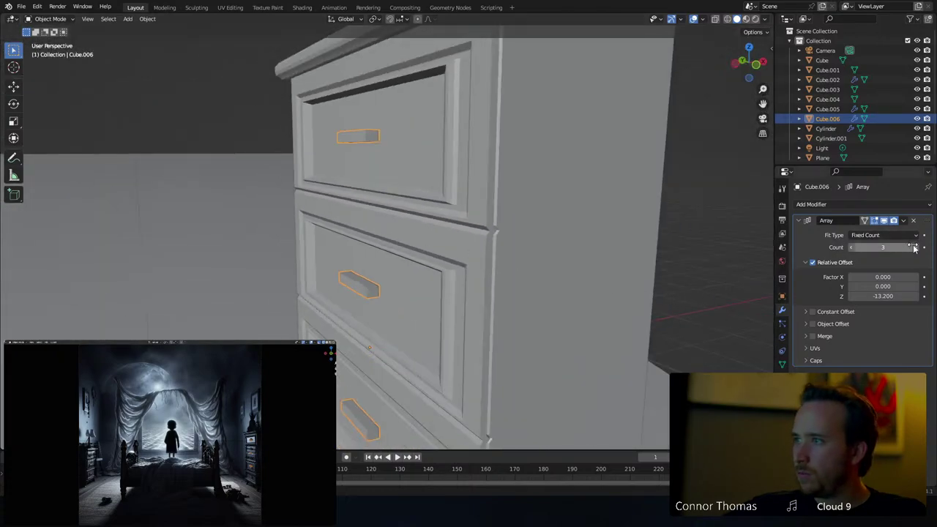
scroll(356, 264, "down", 4)
key("alt+a")
middle_click_drag(354, 279, 356, 255)
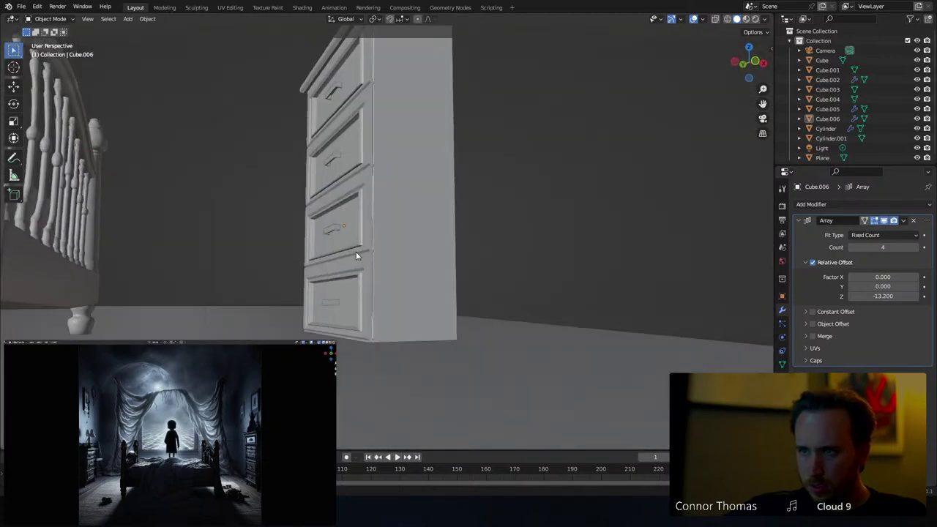
left_click(331, 304)
left_click(362, 291, "shift")
middle_click_drag(373, 139, 407, 235)
key("g")
key("z")
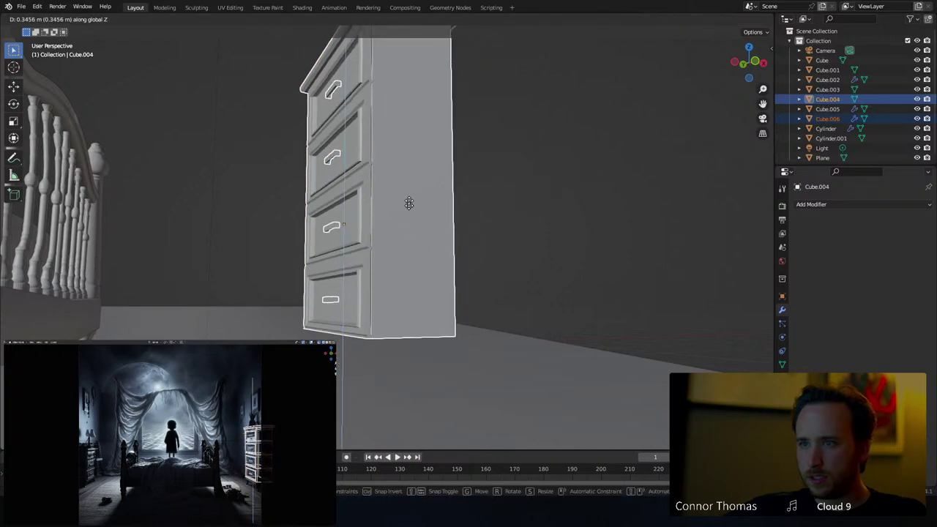
right_click(408, 238)
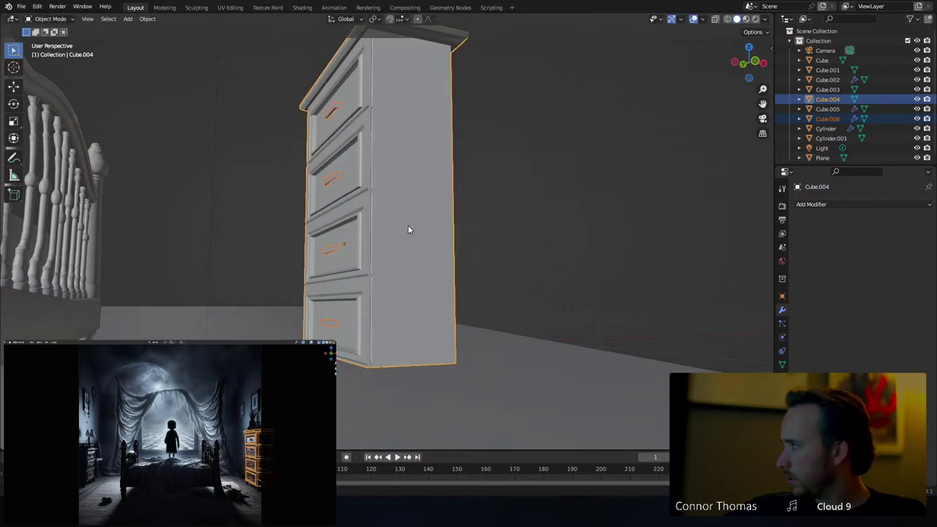
key("a")
key("alt+a")
Select the scene camera and set its focal length to 25 mm
mouse_move(402, 262)
middle_mouse_down()
mouse_move(412, 257)
mouse_move(411, 274)
mouse_move(391, 255)
mouse_move(415, 270)
middle_mouse_up()
scroll(410, 274, "down", 5)
scroll(414, 270, "down", 4)
left_click(594, 289)
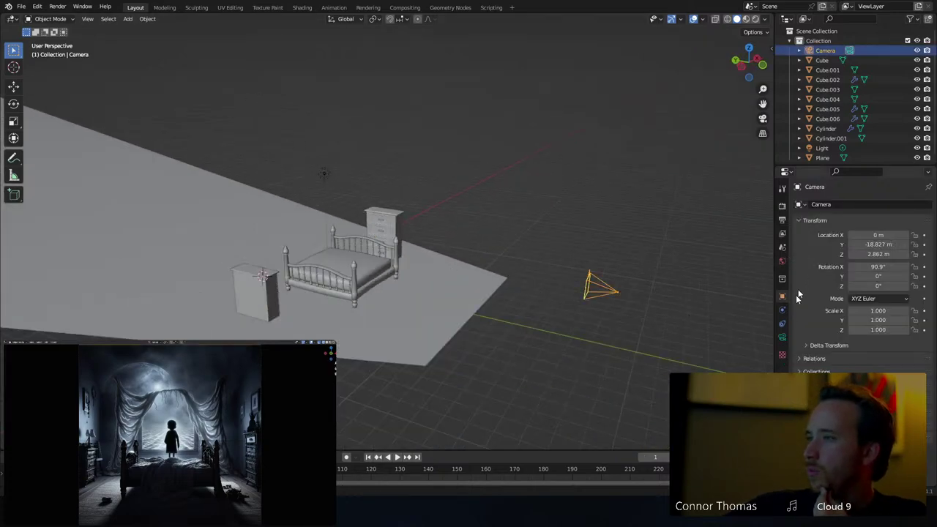
left_click(782, 339)
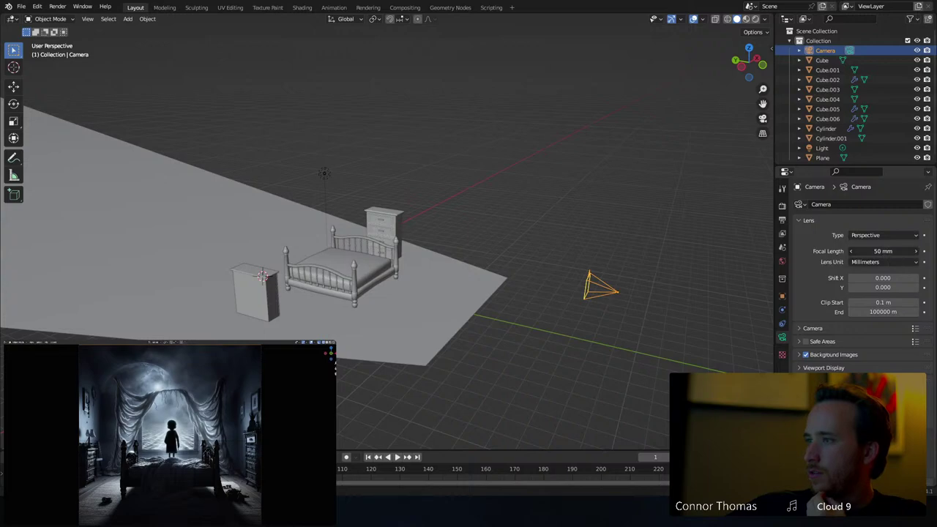
left_click(884, 251)
type("25")
key("Return")
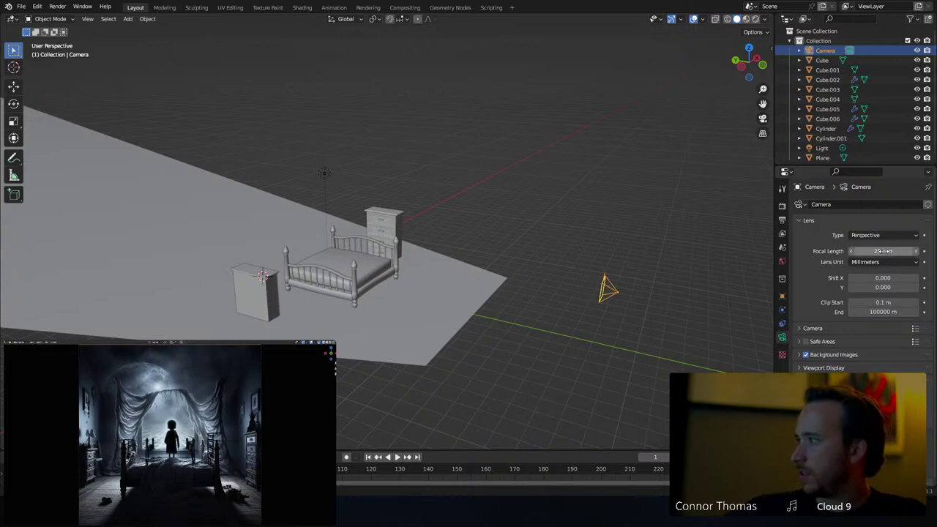
Move the camera about 6.5 m along Y toward the bed and fine-tune its height along Z
key("g")
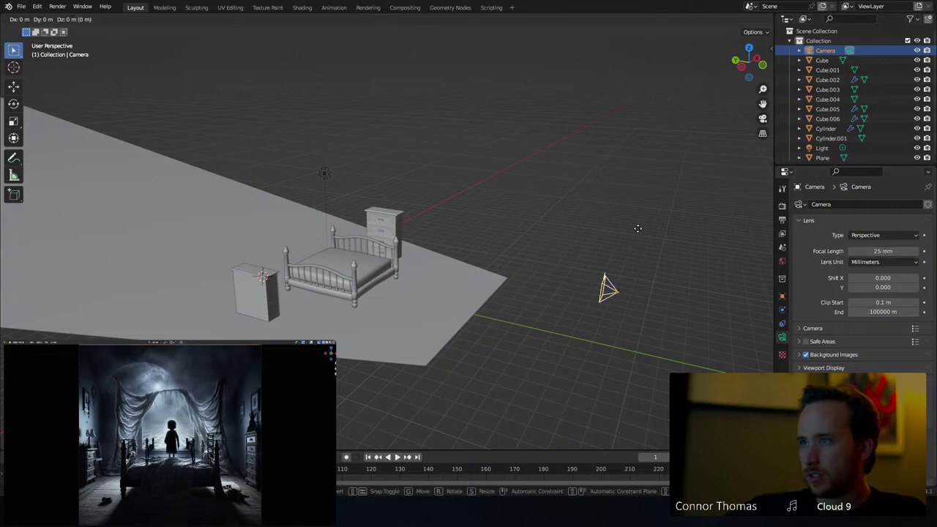
key("y")
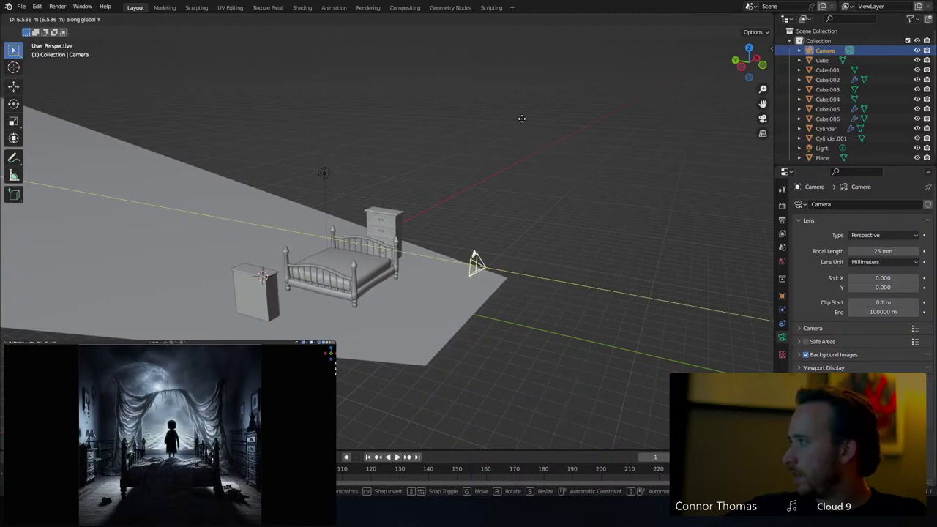
key("z")
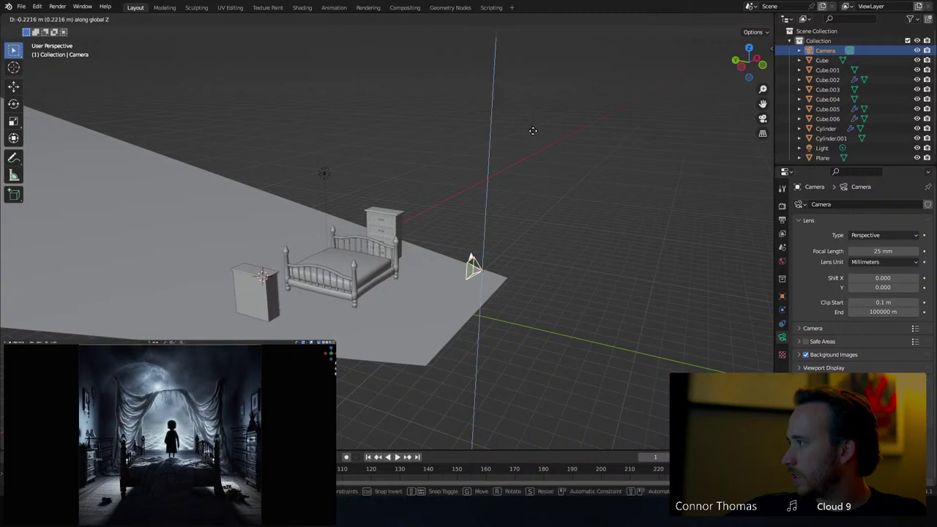
left_click(532, 124)
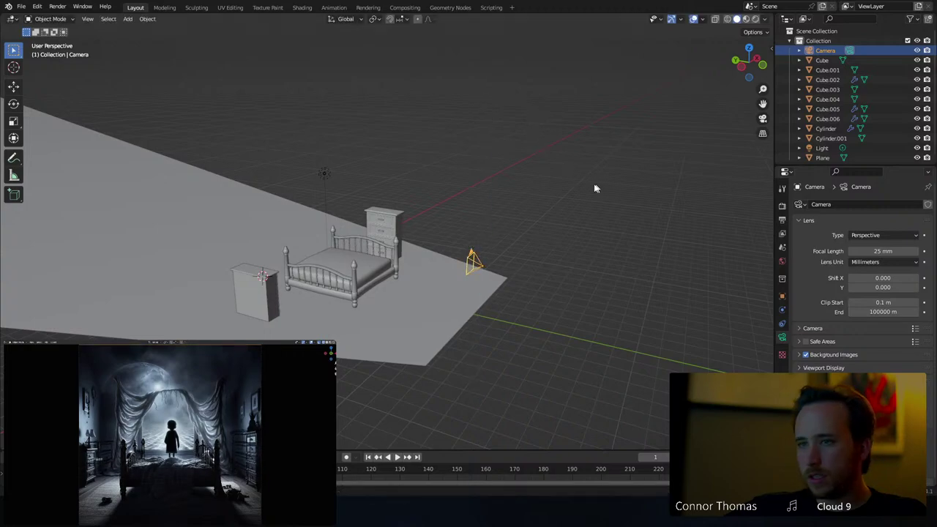
Rotate the camera about 3.3° around the global X axis to adjust the framing
key("r")
key("x")
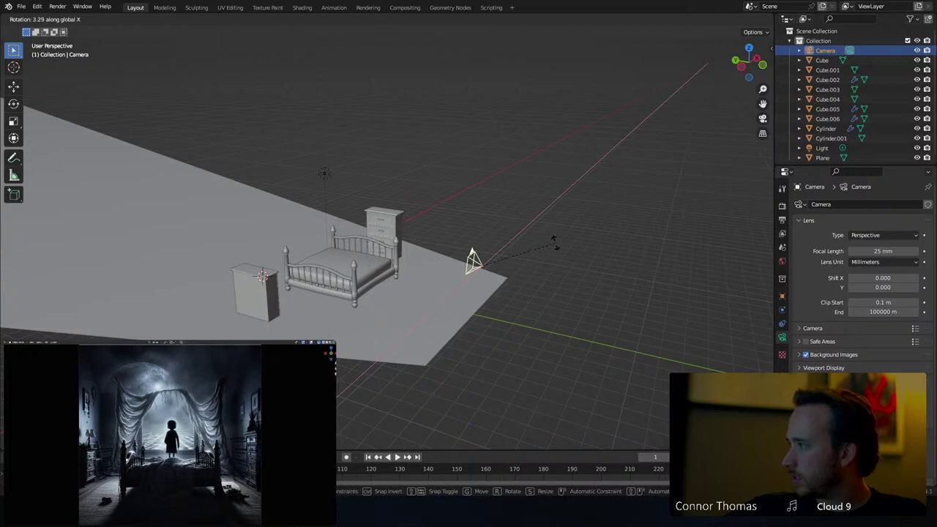
left_click(554, 244)
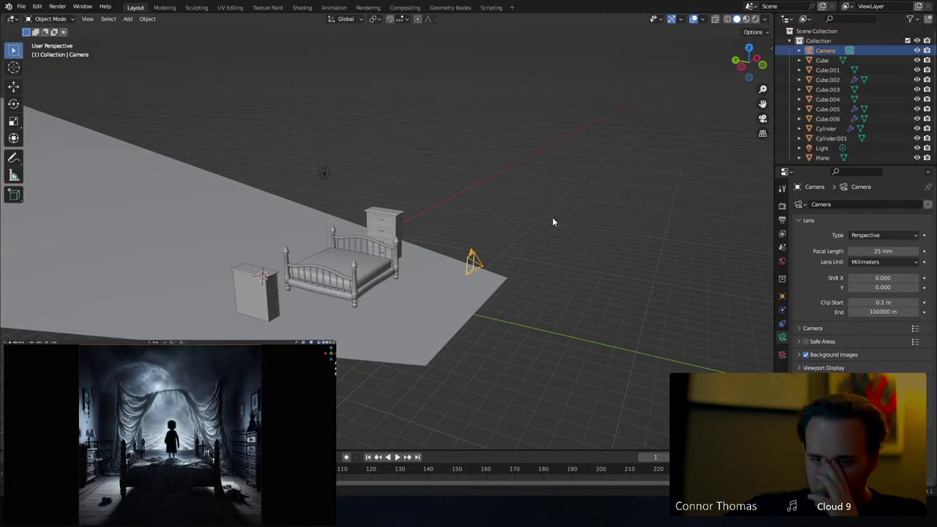
Examine the four-drawer dresser's handles and where its base meets the floor
scroll(428, 196, "up", 12)
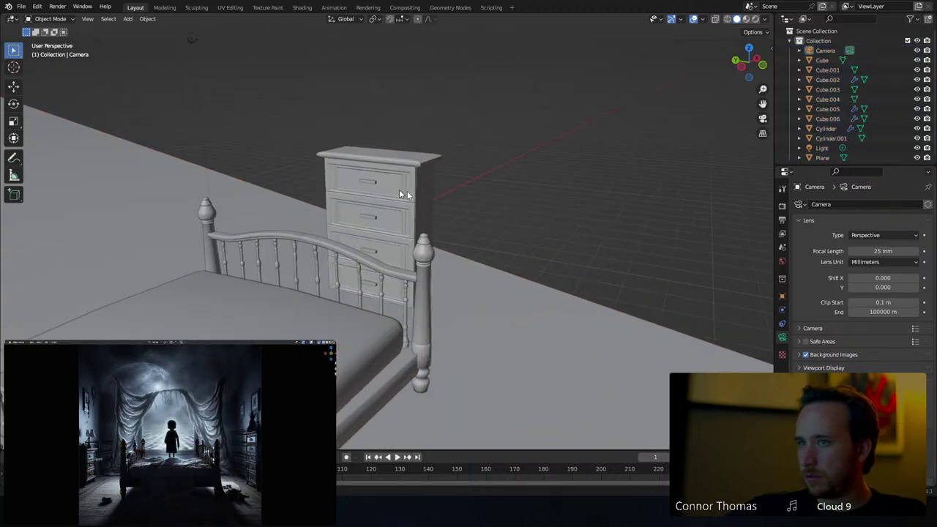
middle_click_drag(385, 159, 392, 170)
scroll(392, 170, "down", 8)
scroll(423, 260, "up", 5)
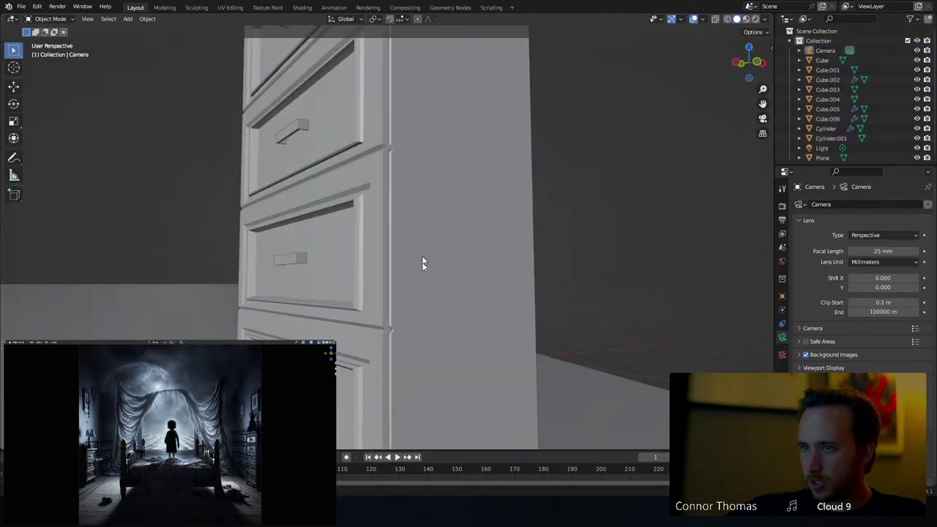
middle_click_drag(423, 260, 466, 117, "shift")
scroll(466, 117, "up", 6)
scroll(448, 169, "down", 6)
mouse_move(447, 171)
middle_mouse_down()
mouse_move(444, 180)
mouse_move(443, 173)
middle_mouse_up()
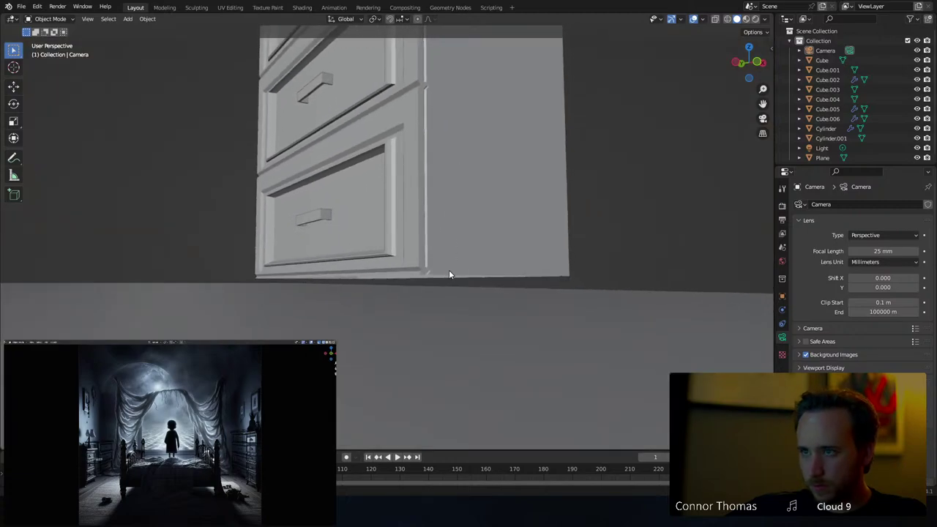
Snap the 3D cursor to the vertex at the four-drawer dresser's bottom front corner
left_click(451, 261)
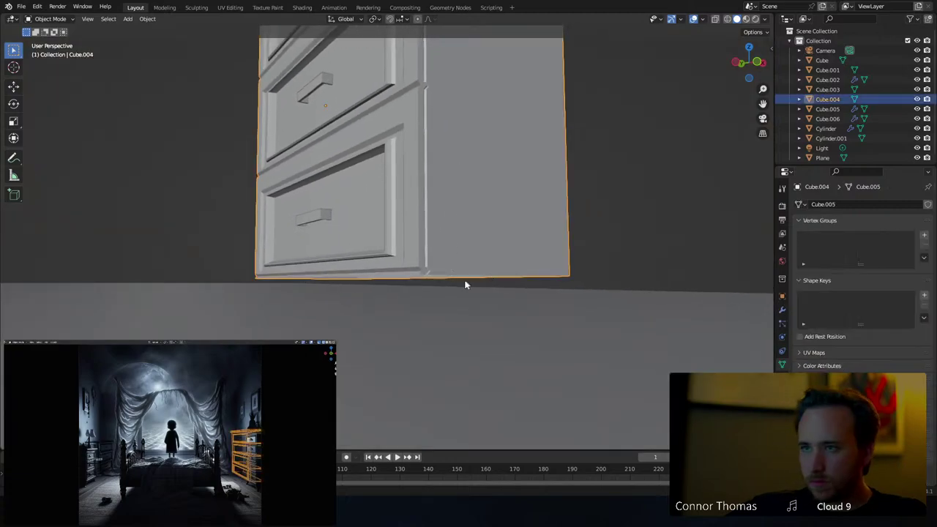
key("Tab")
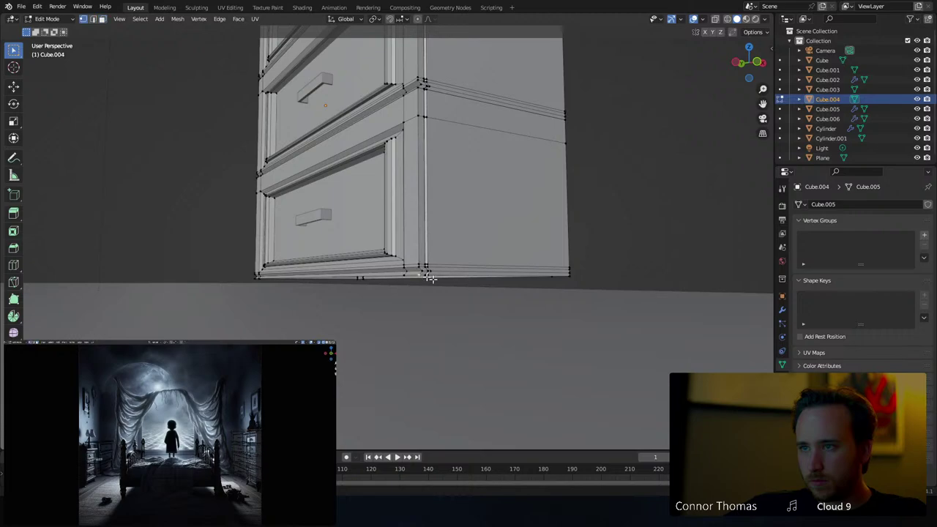
key("shift+s")
left_click(455, 341)
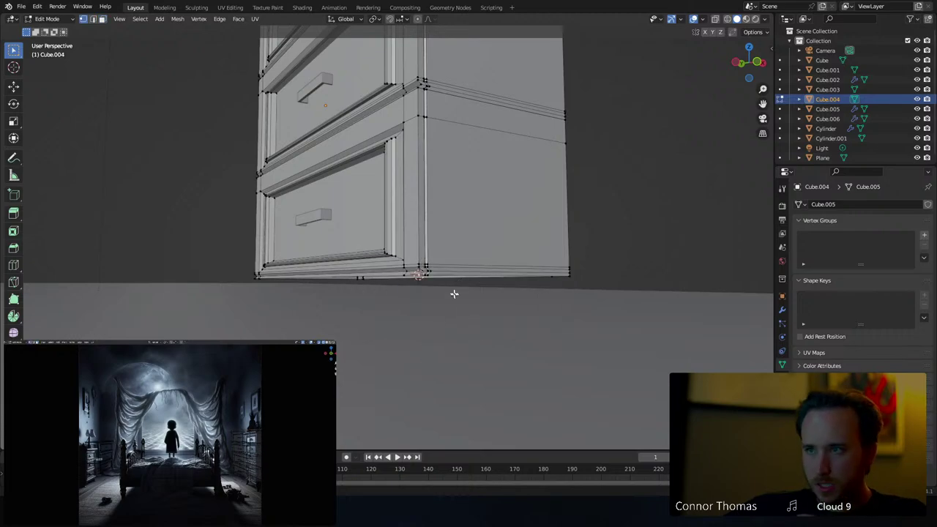
key("Tab")
Duplicate the bed posts and move the copy about 6.5 m along X toward the four-drawer dresser
scroll(429, 289, "down", 6)
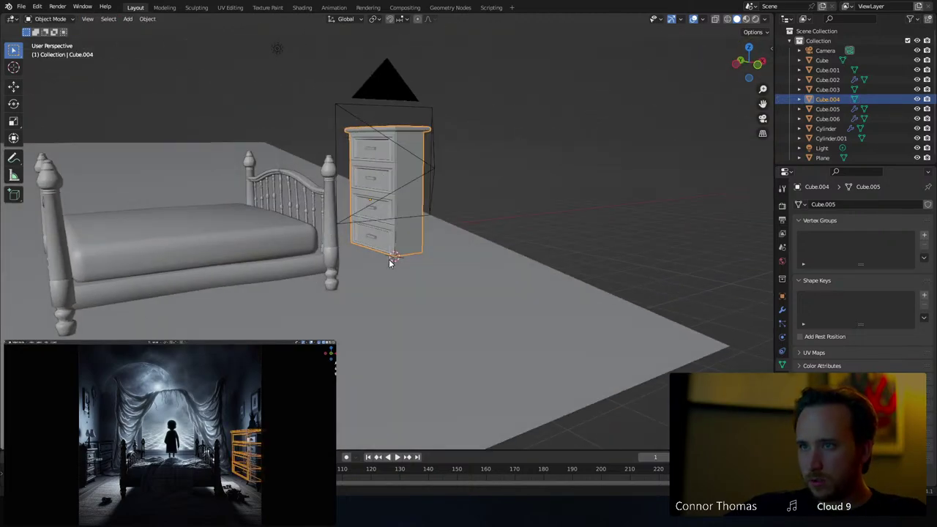
left_click(330, 287)
key("Tab")
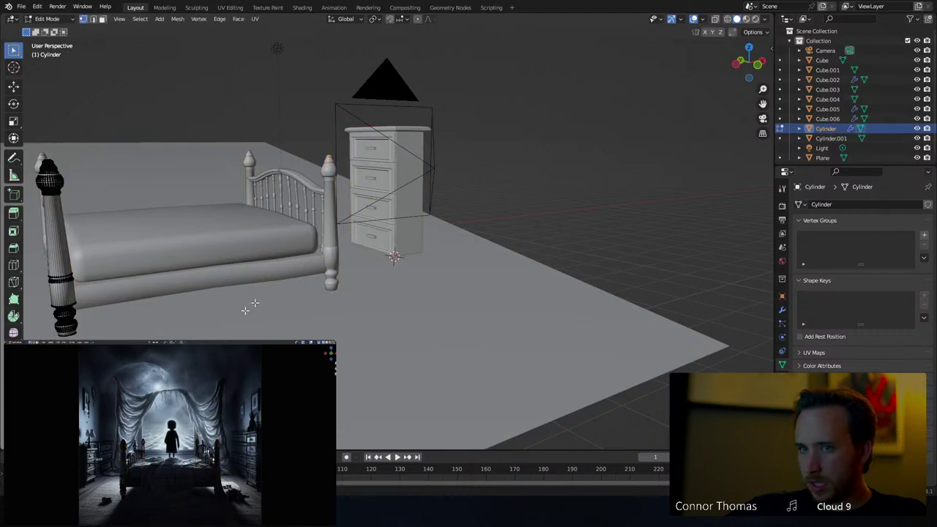
key("Tab")
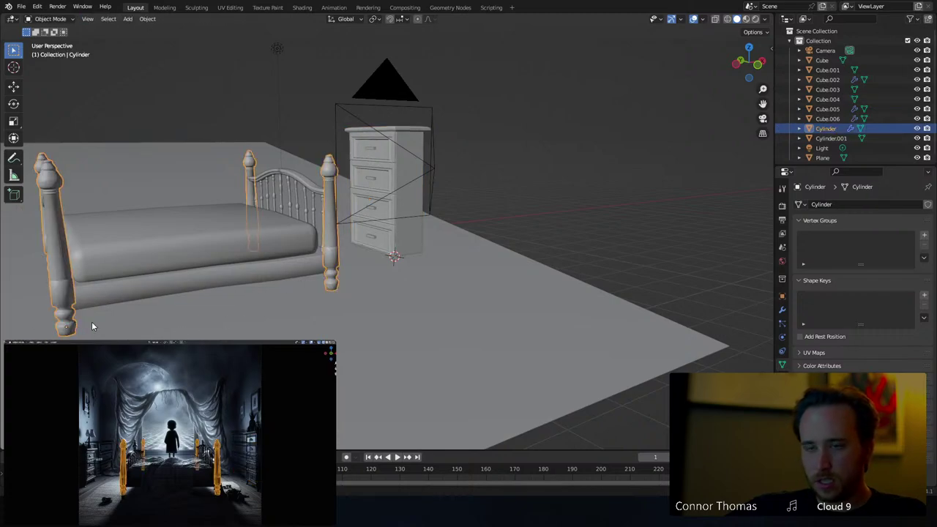
key("shift+d")
key("x")
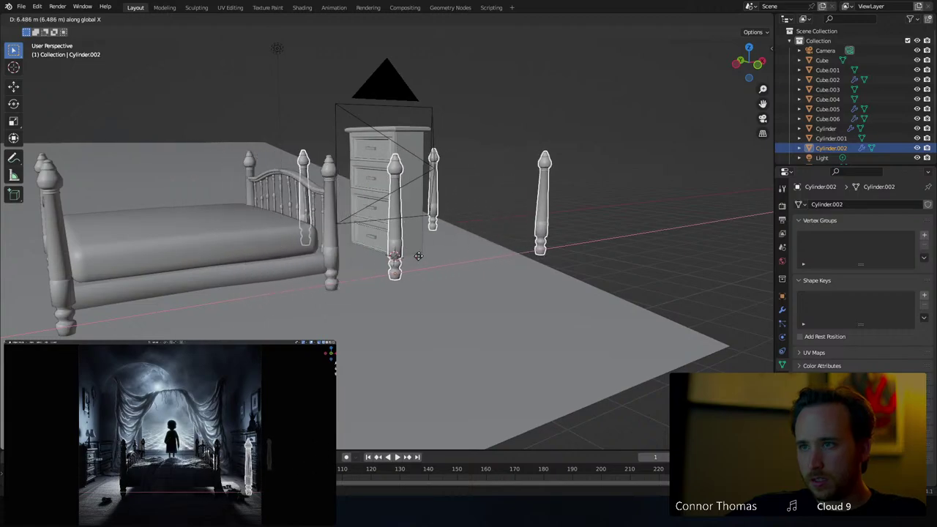
left_click(418, 255)
Remove both Array modifiers from the duplicated bed posts so that a single post remains
key("Tab")
scroll(423, 255, "up", 5)
key("Tab")
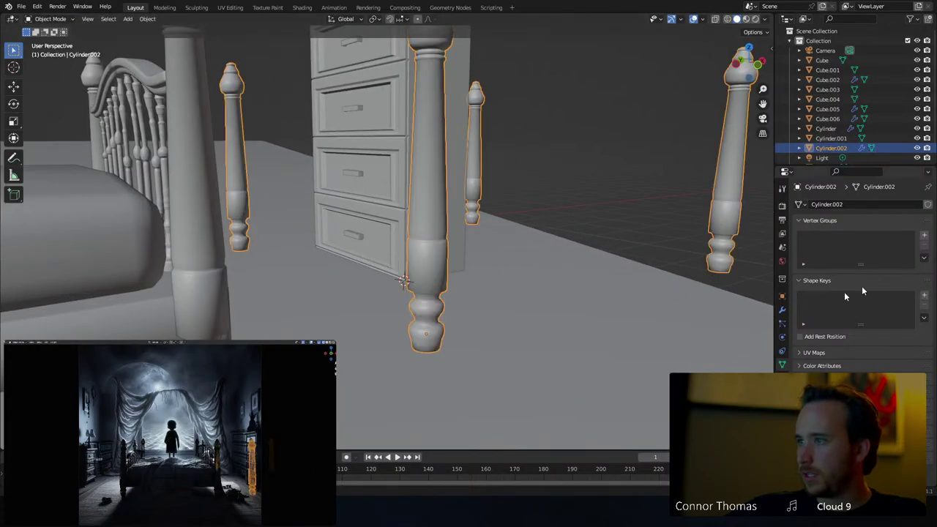
left_click(781, 310)
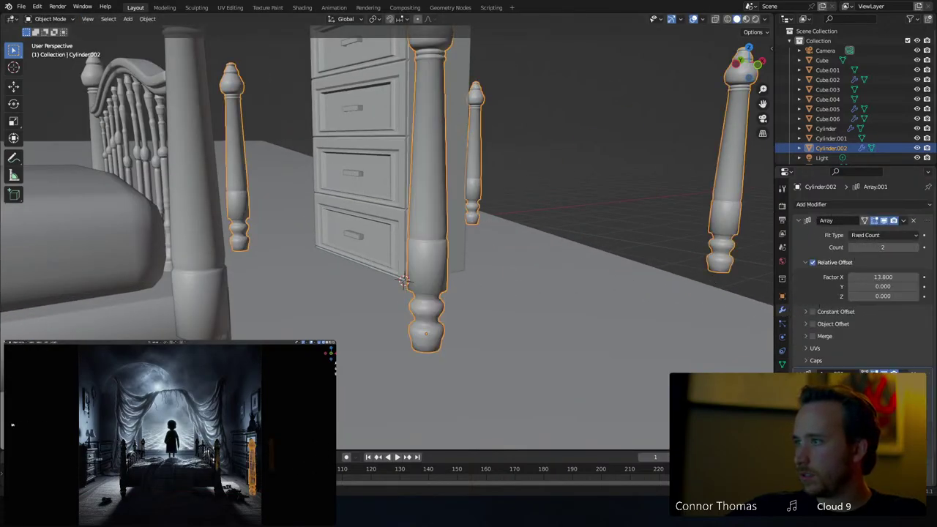
left_click(913, 221)
left_click(913, 221)
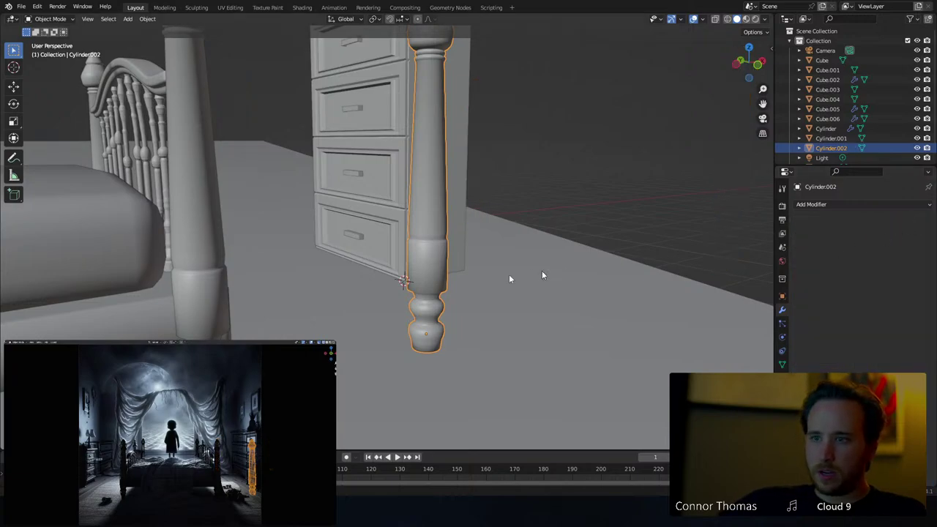
Delete the upper vertices of the duplicated post, keeping only its turned foot
scroll(510, 278, "up", 2)
key("Tab")
key("shift+z")
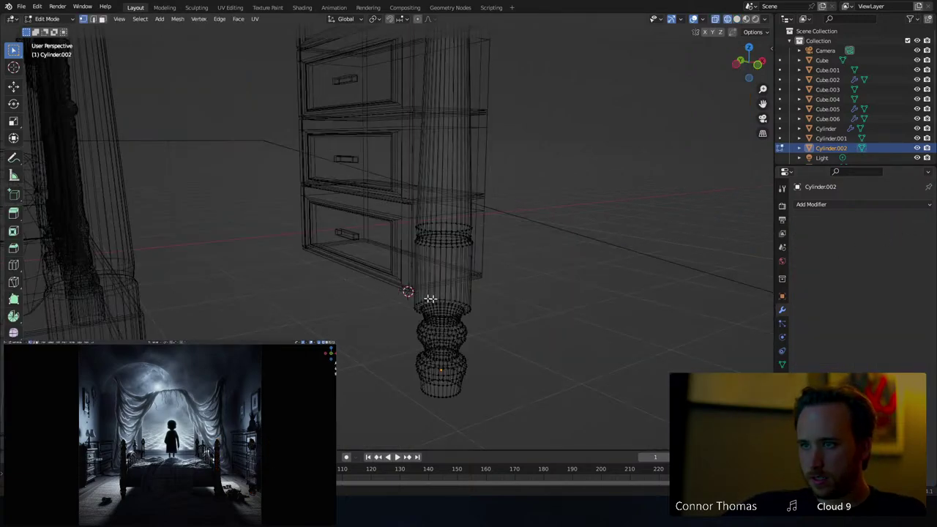
middle_click_drag(443, 297, 464, 286)
scroll(455, 200, "down", 10)
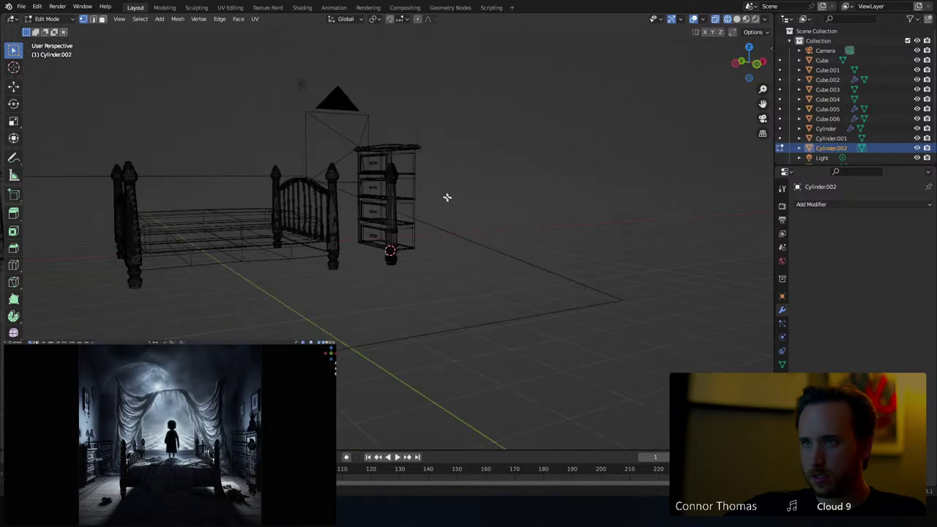
key("c")
left_click(393, 177)
right_click(393, 176)
key("x")
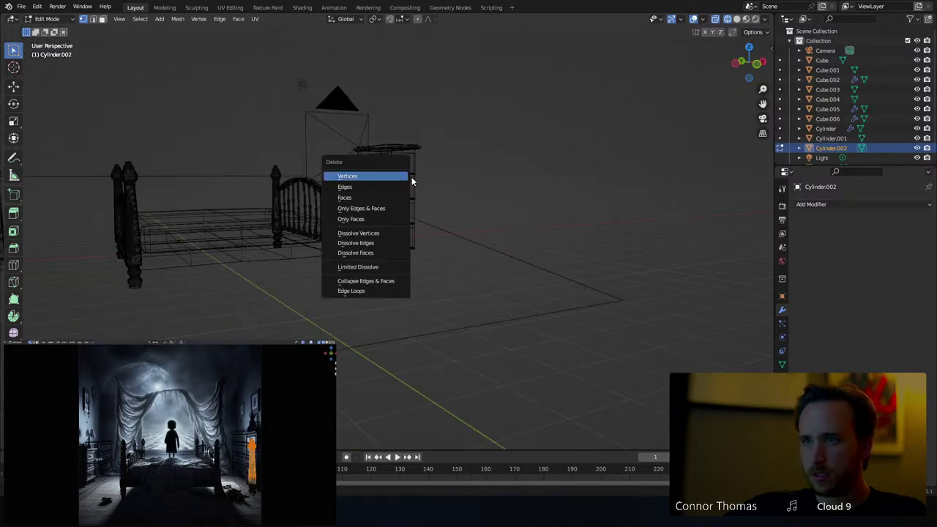
left_click(410, 177)
scroll(429, 227, "up", 5)
key("Tab")
In top view, scale down the turned foot and move it to the dresser's front corner
middle_click_drag(449, 312, 402, 296)
key("KP_7")
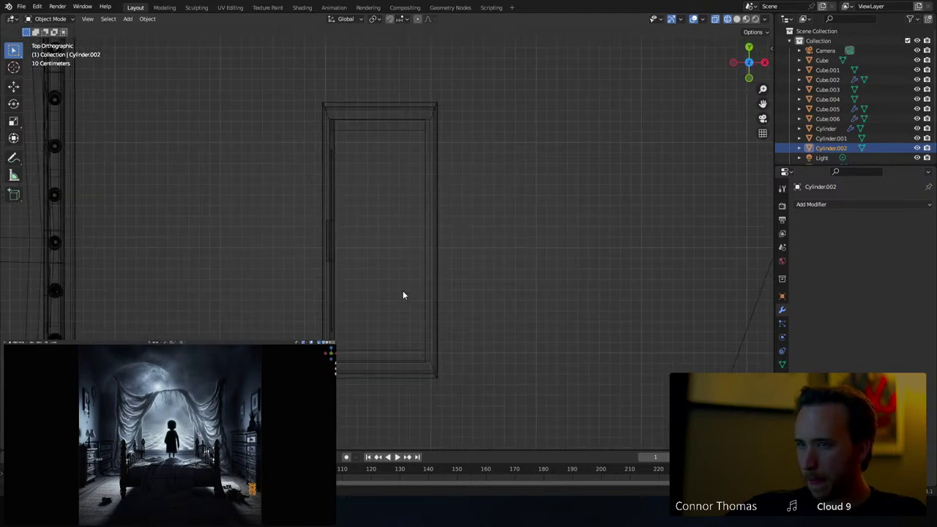
key("g")
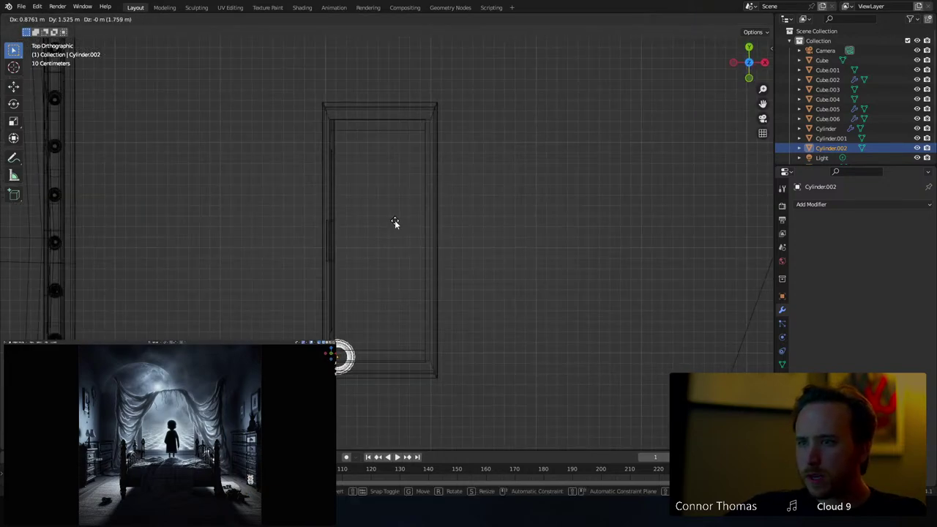
key("s")
key("g")
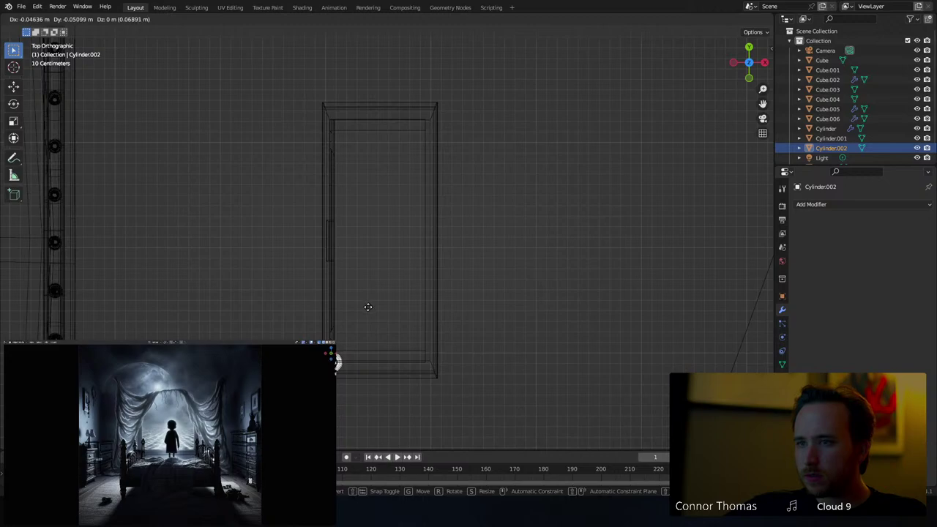
left_click(370, 311)
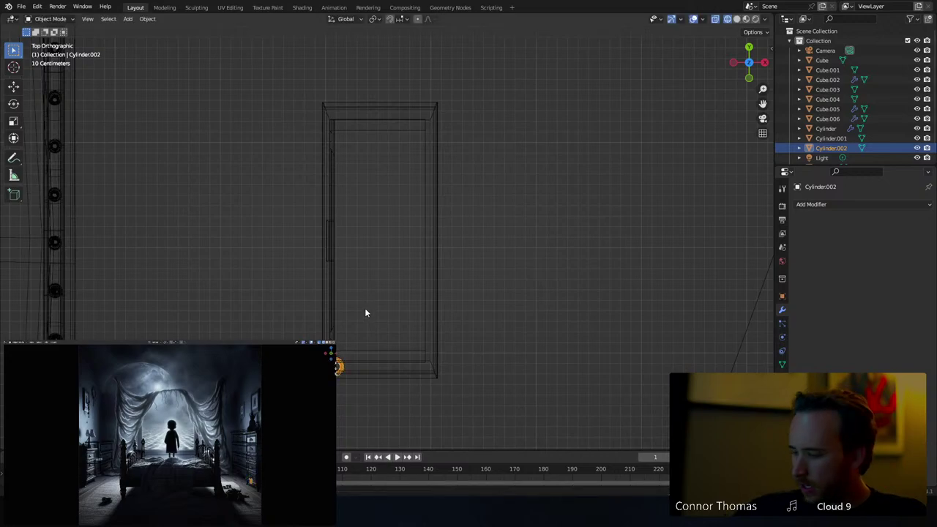
Fine-tune the foot's position over the dresser corner in top view and check it in solid shading
key("KP_Decimal")
key("g")
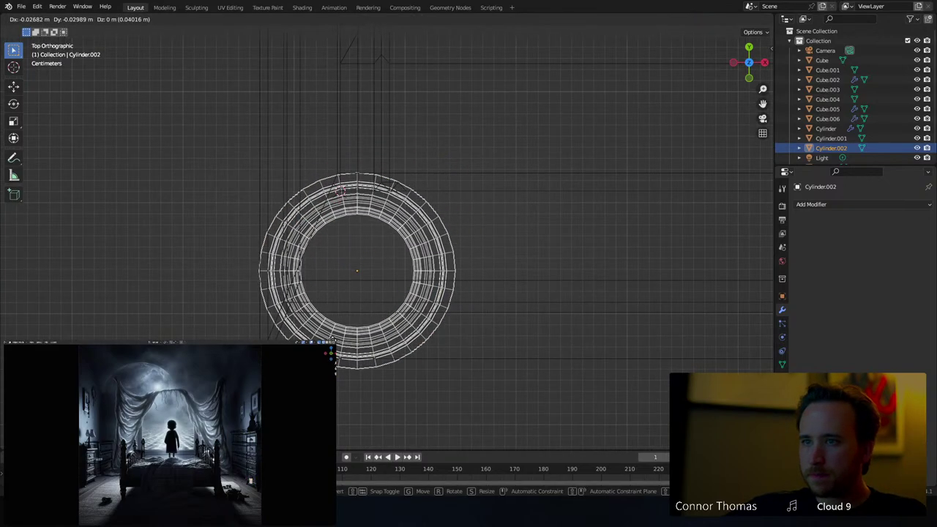
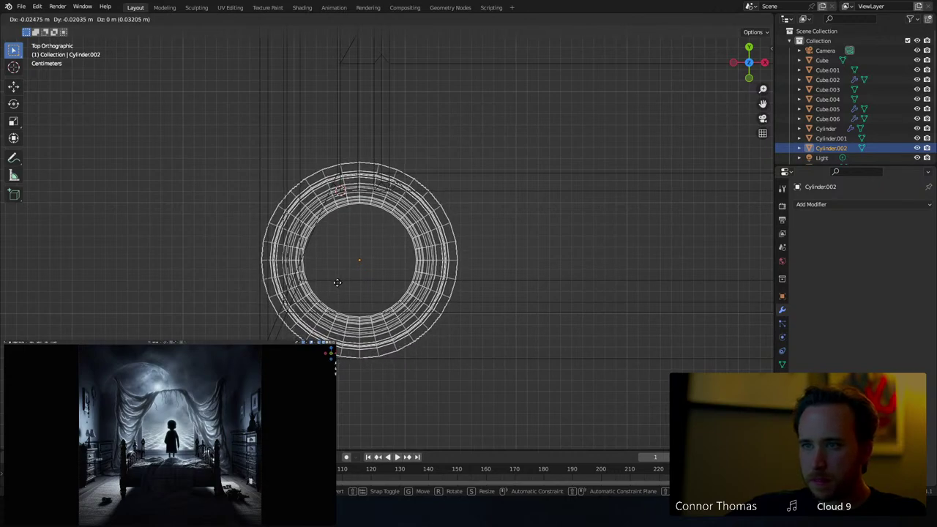
left_click(335, 283)
mouse_move(335, 282)
middle_mouse_down()
mouse_move(369, 289)
mouse_move(454, 274)
mouse_move(413, 237)
mouse_move(354, 216)
middle_mouse_up()
key("z")
left_click(508, 274)
scroll(396, 226, "down", 6)
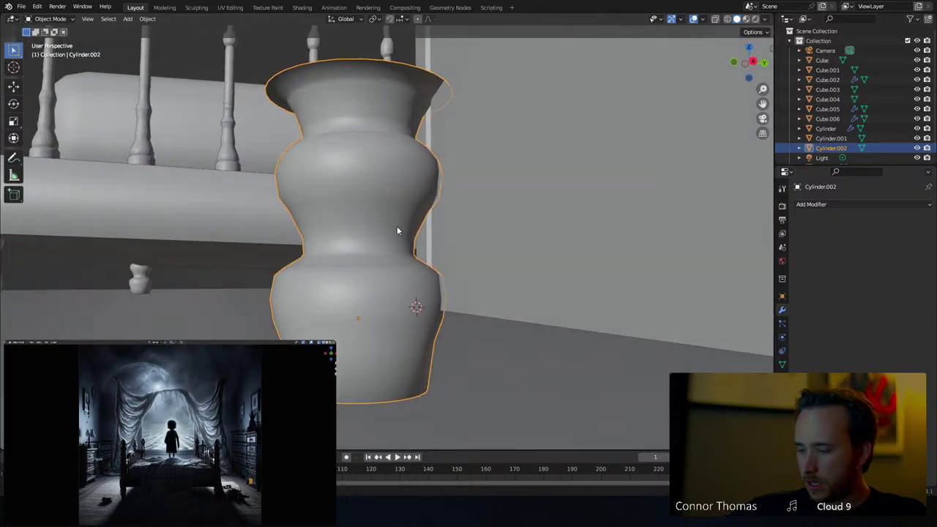
Shift the foot inward from the dresser's corner in top view and adjust it along Y
key("KP_7")
key("g")
left_click(434, 187)
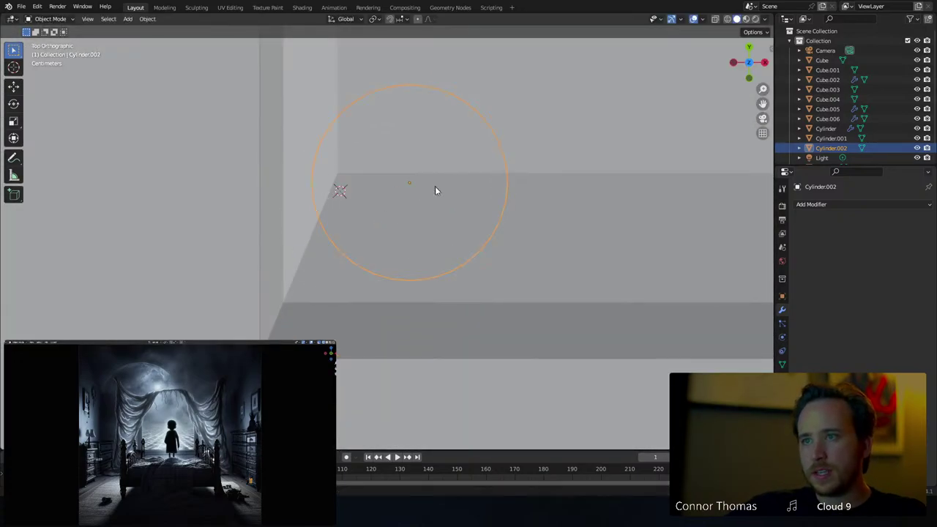
key("shift+z")
scroll(424, 219, "down", 3)
middle_click_drag(418, 261, 338, 167)
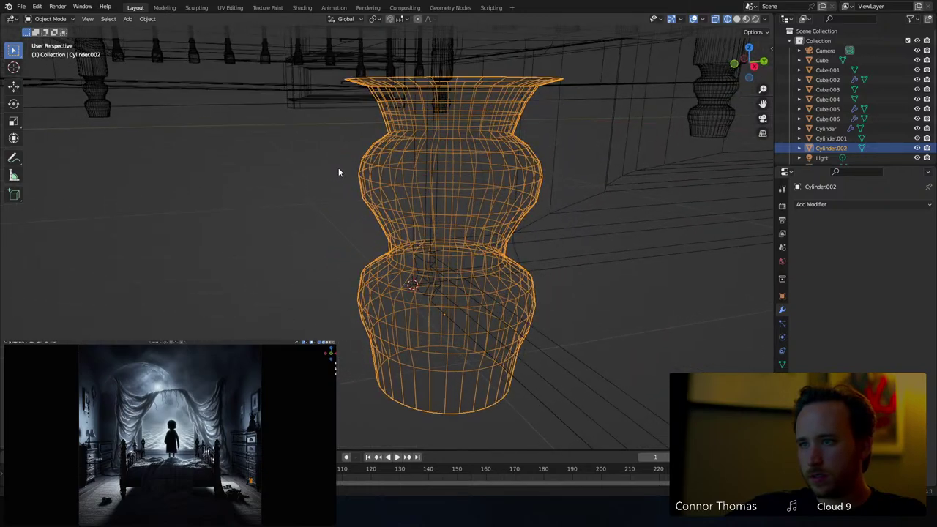
key("g")
key("y")
left_click(403, 166)
Scale the foot down to about 0.59 of its size
middle_click_drag(407, 198, 494, 210)
key("g")
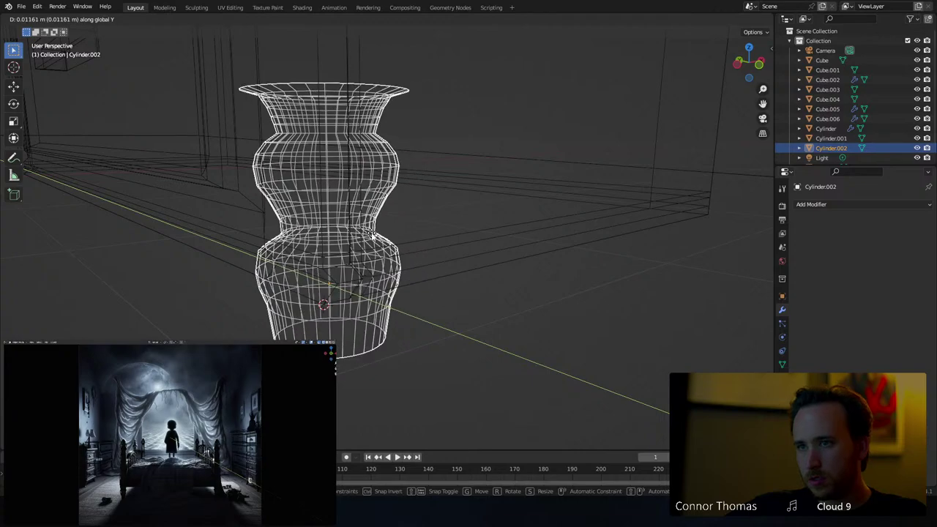
key("Escape")
key("s")
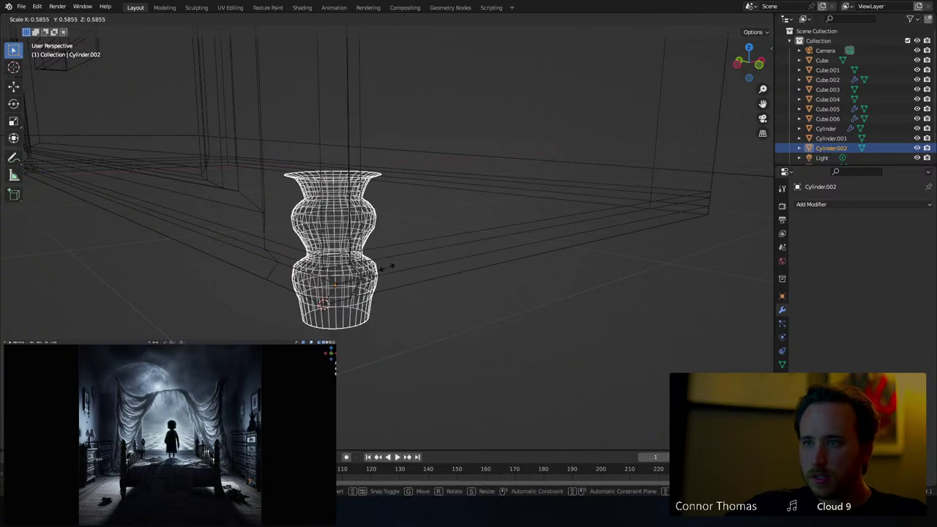
left_click(385, 262)
Lower the foot about 0.14 m so that its upper rim meets the underside of the dresser
middle_click_drag(384, 262, 330, 245)
key("g")
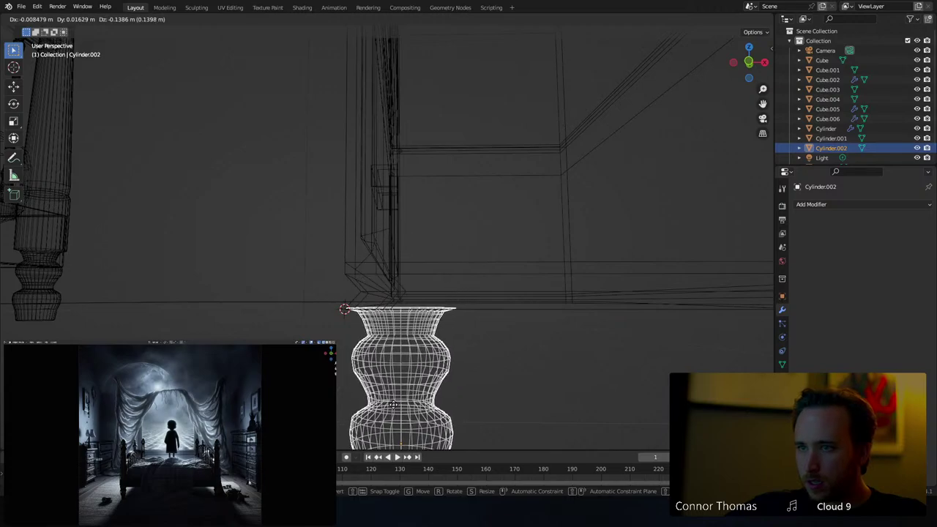
left_click(399, 401)
Try to raise the foot into the dresser's base, and undo that move
middle_click_drag(399, 401, 393, 390)
key("g")
key("z")
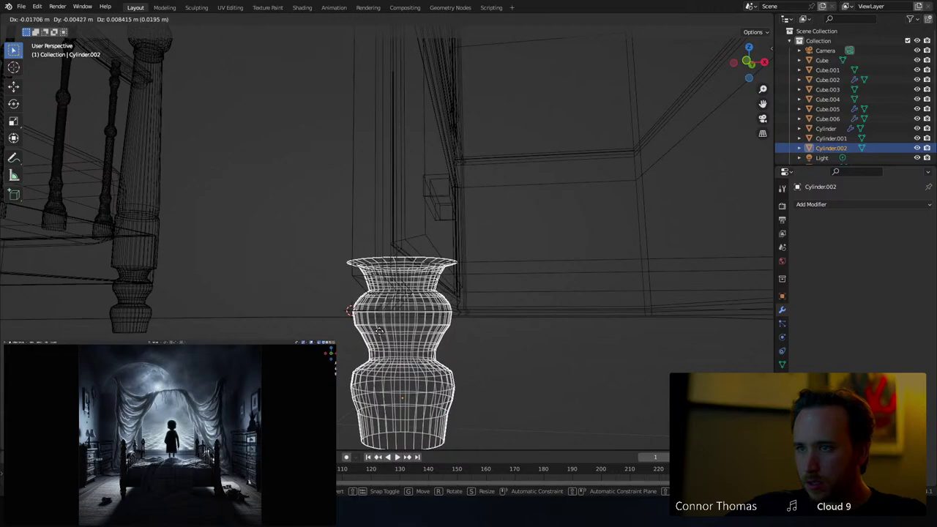
left_click(387, 338)
key("ctrl+z")
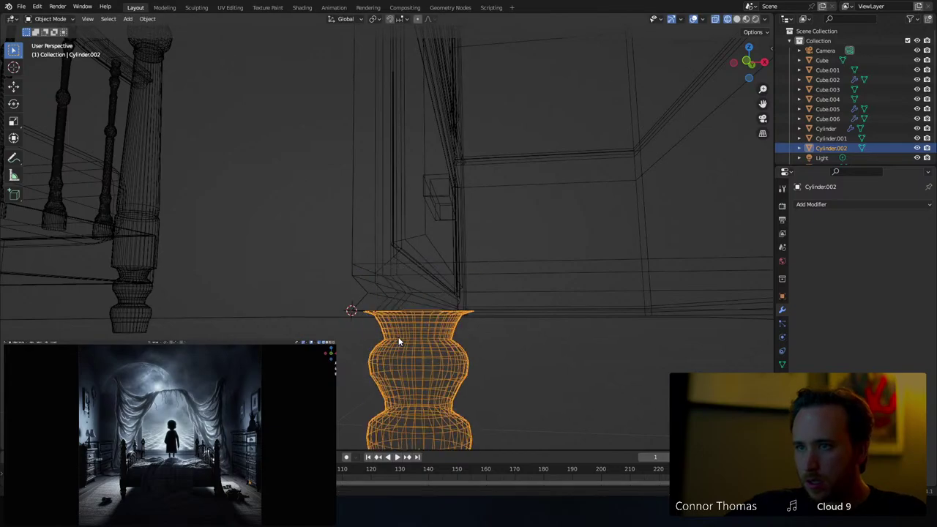
Nudge the foot under the dresser's front corner in solid shading
mouse_move(401, 338)
middle_mouse_down()
mouse_move(542, 347)
mouse_move(524, 333)
mouse_move(441, 318)
mouse_move(524, 308)
middle_mouse_up()
key("shift+z")
key("g")
left_click(477, 296)
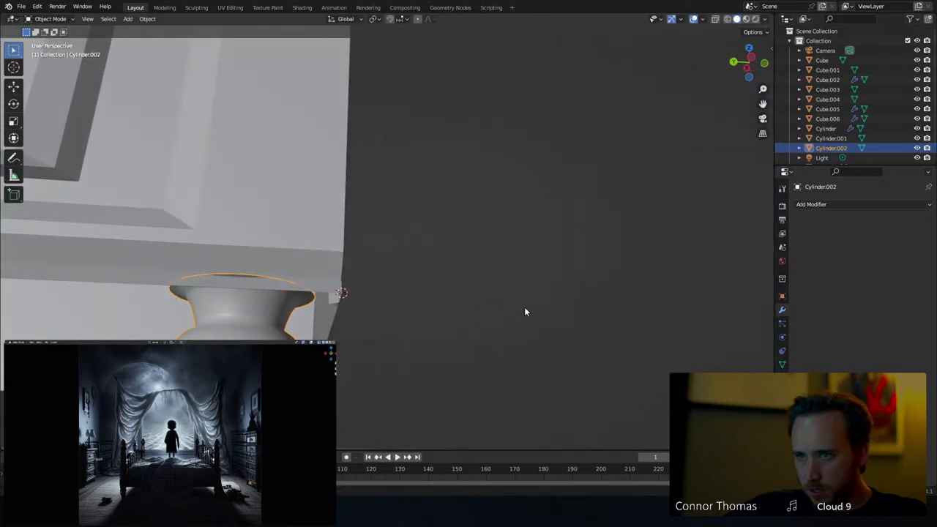
key("g")
left_click(375, 322)
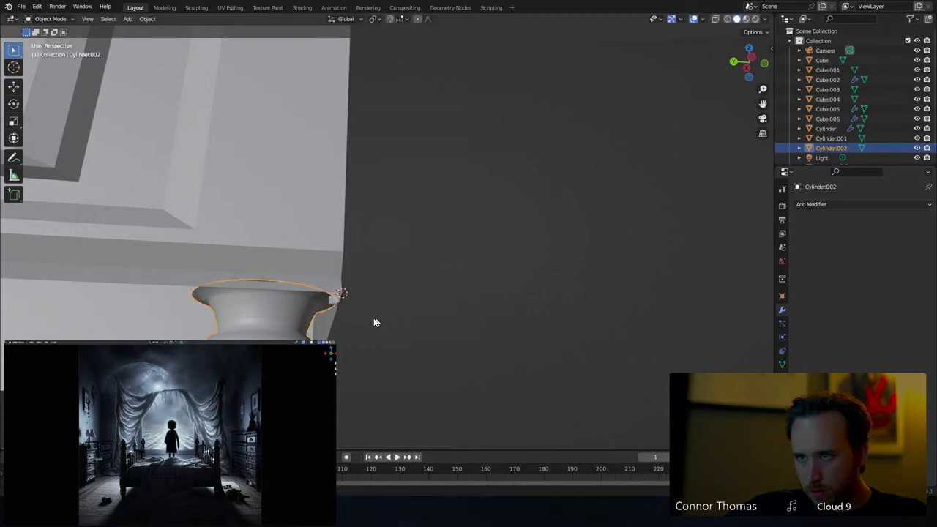
Select the dresser, its drawer handles and the foot, and raise them together about 0.057 m along Z
middle_click_drag(374, 322, 249, 333)
key("alt+a")
scroll(401, 343, "down", 4)
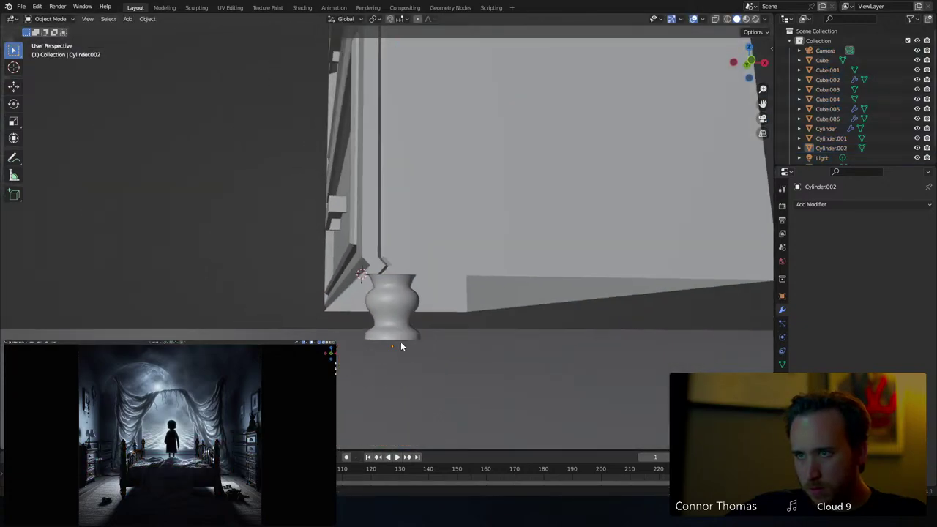
left_click(398, 262)
left_click(388, 298, "shift")
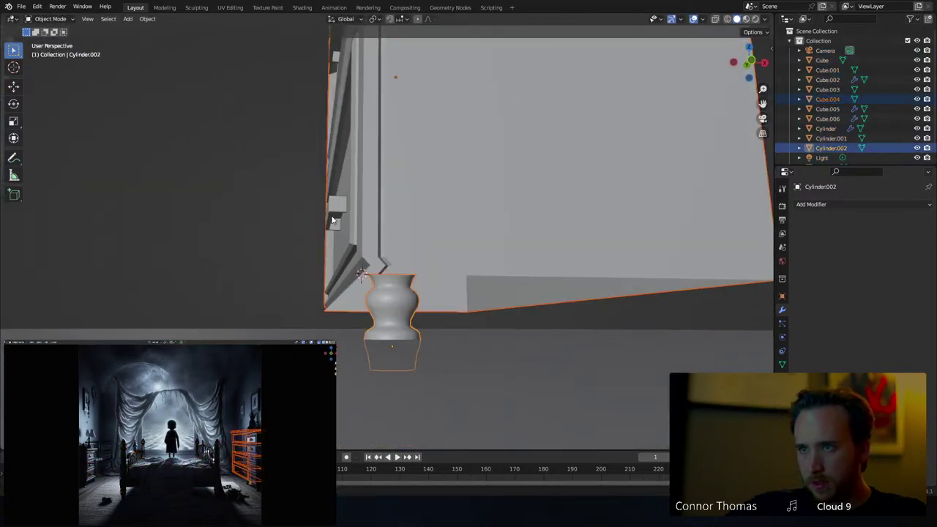
left_click(390, 304, "shift")
key("g")
key("z")
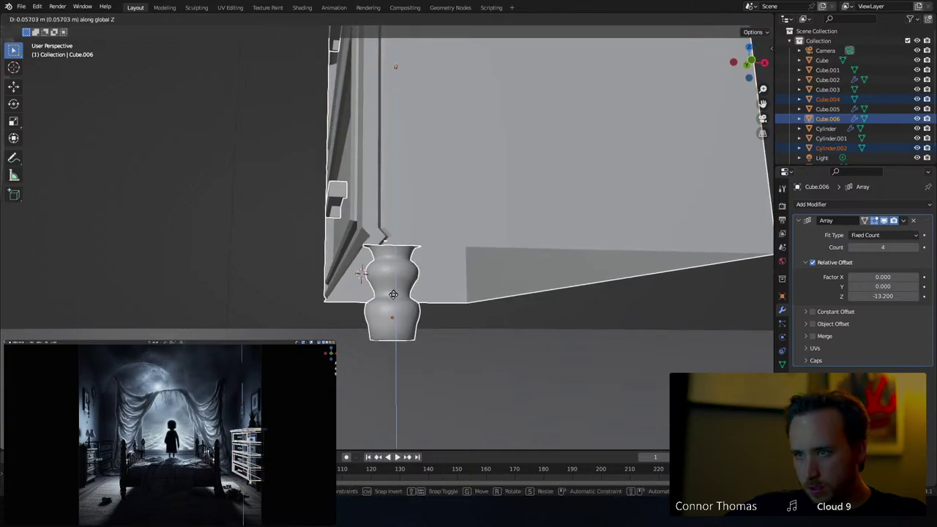
left_click(393, 297)
Add an Array modifier to the foot with a count of 2 and a relative X offset of 6.4
key("alt+a")
middle_click_drag(393, 302, 416, 310)
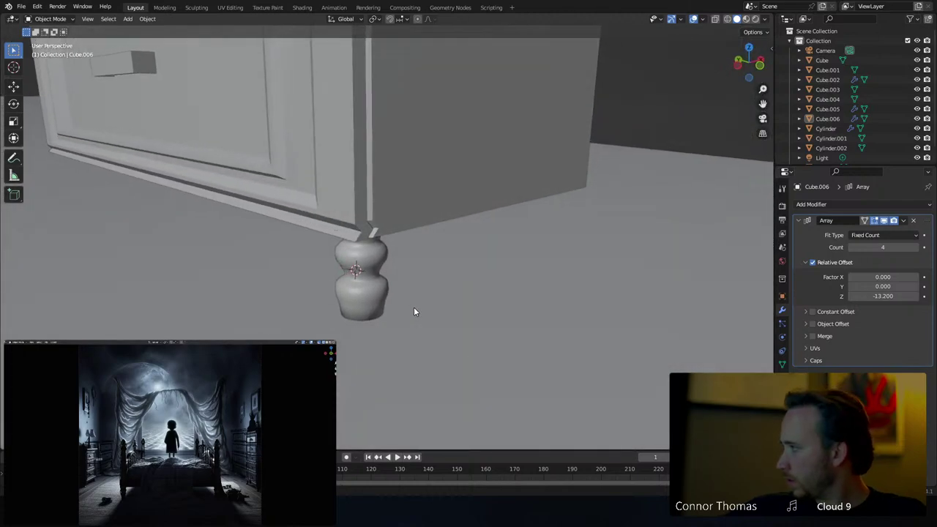
left_click(362, 296)
left_click(833, 205)
left_click(757, 229)
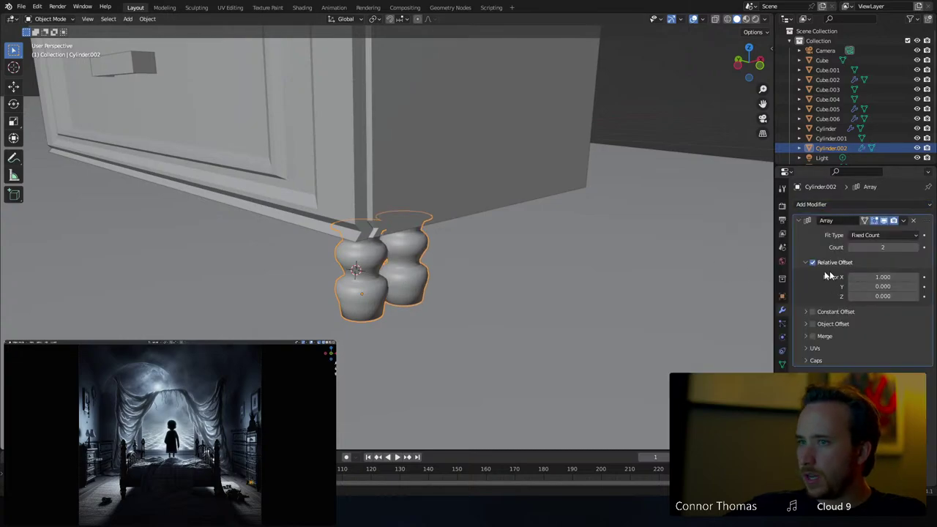
left_click_drag(883, 276, 918, 277)
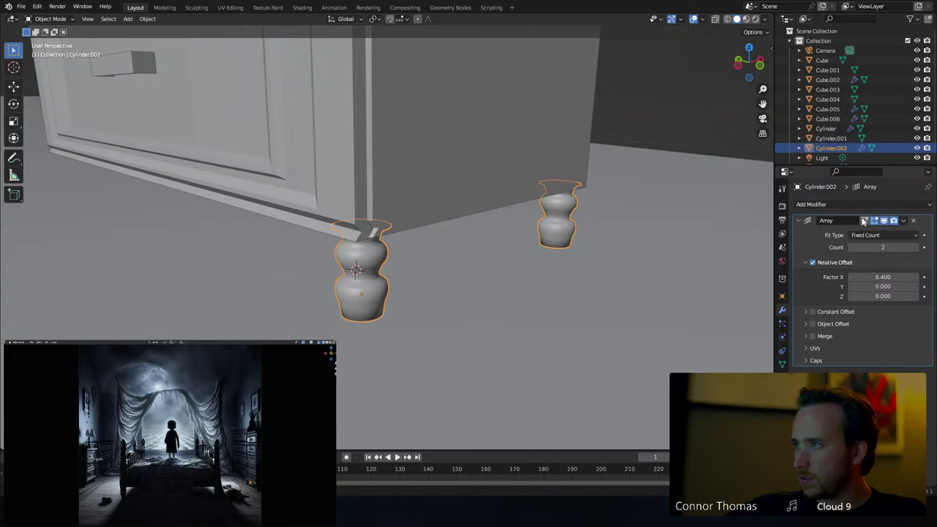
Add a second Array modifier to the foot, offsetting the copies along Y so they sit under the dresser's other two corners
left_click(810, 204)
left_click(732, 232)
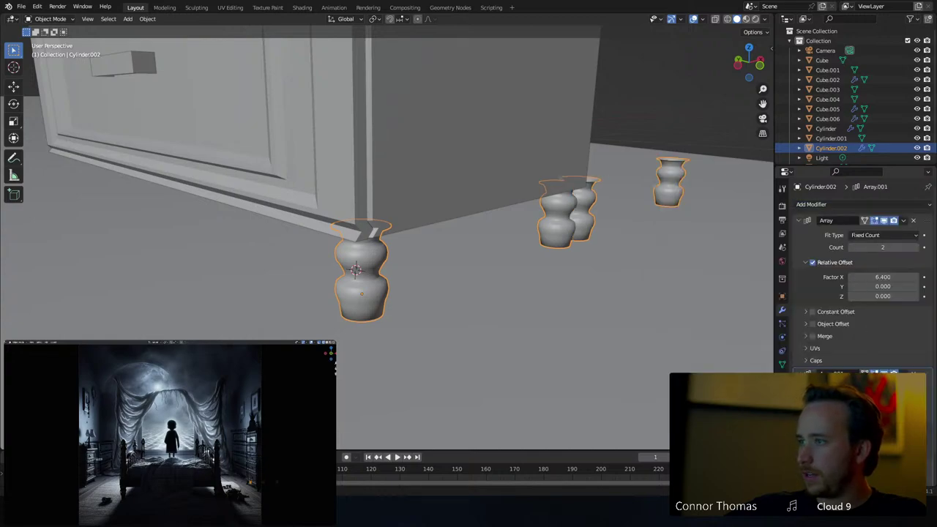
key("Return")
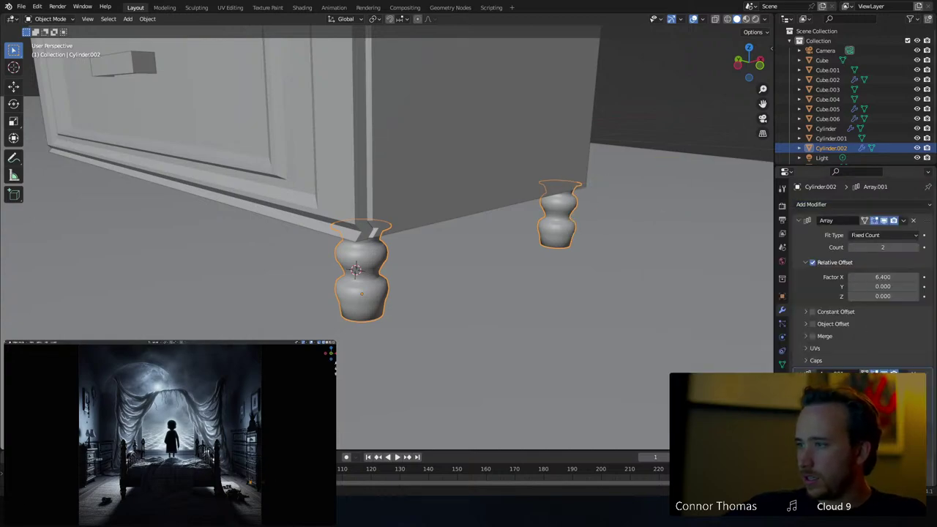
left_click_drag(882, 439, 923, 439)
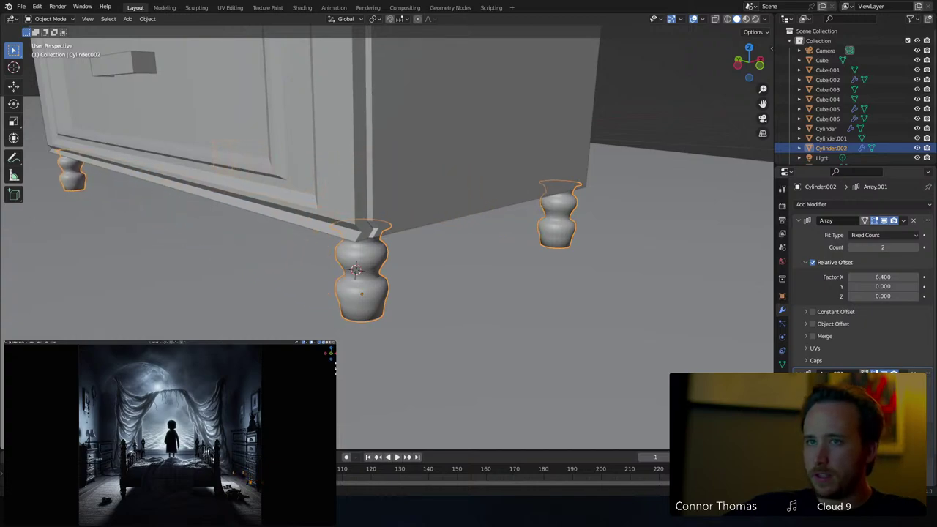
middle_click_drag(228, 226, 320, 222)
middle_click_drag(141, 219, 470, 196, "shift")
middle_click_drag(409, 198, 306, 216)
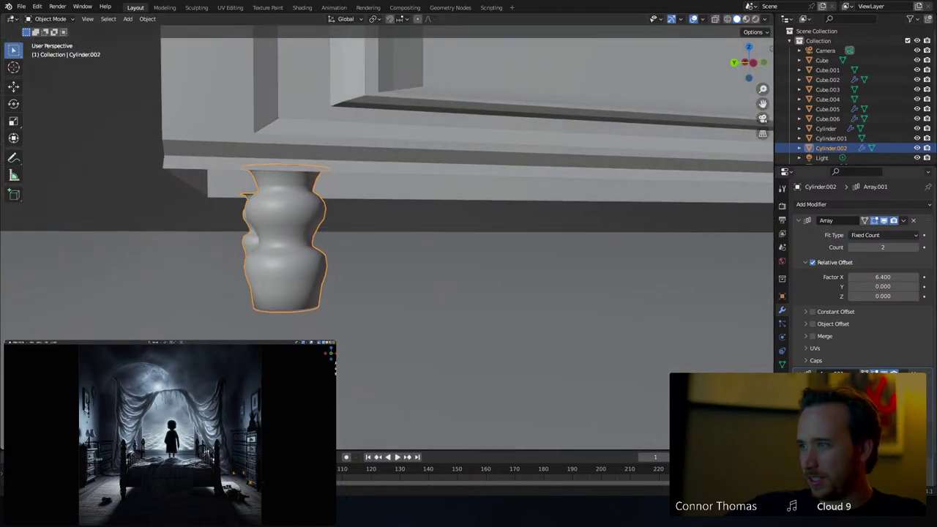
mouse_move(882, 439)
left_mouse_down()
mouse_move(860, 439)
mouse_move(884, 439)
mouse_move(872, 439)
left_mouse_up()
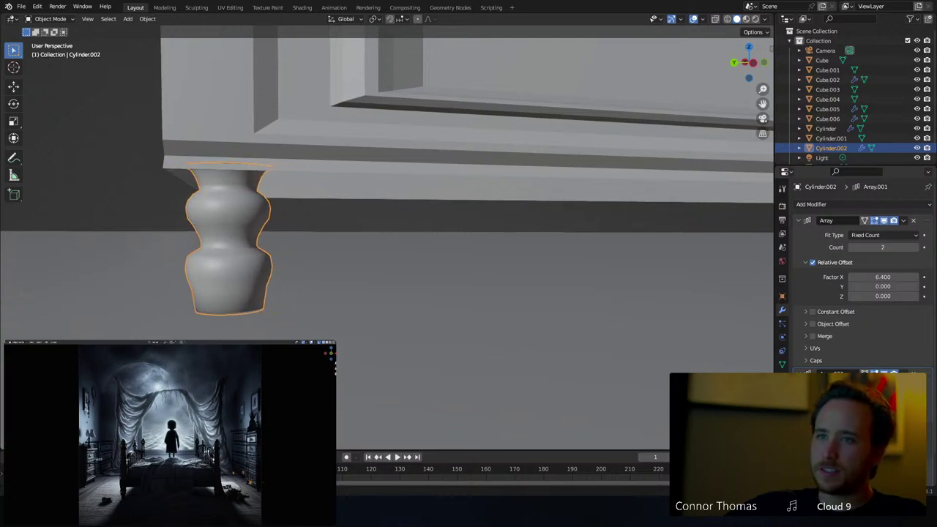
Inspect the dresser's feet up close and examine how the dresser stands in the room beside the bed
left_click(456, 331)
scroll(334, 309, "down", 3)
left_click(460, 261)
middle_click_drag(461, 261, 401, 279)
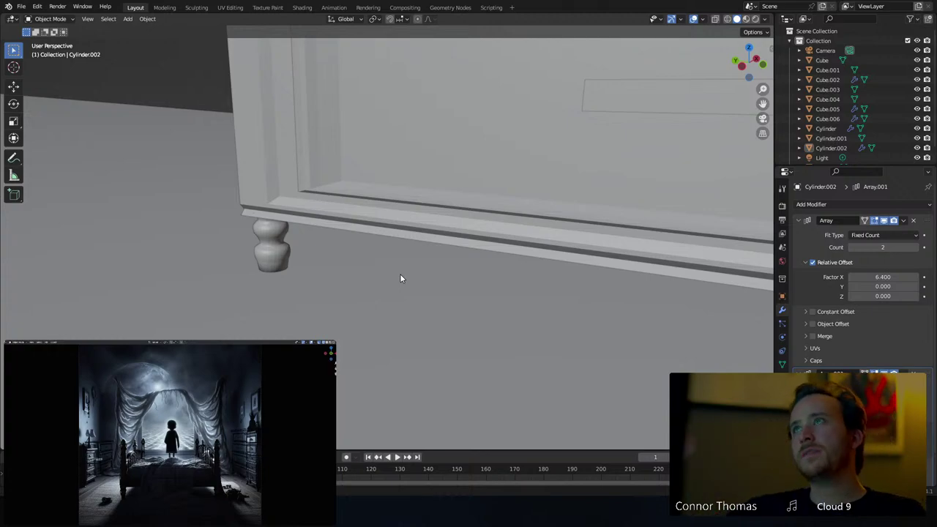
scroll(402, 276, "down", 5)
middle_click_drag(414, 169, 280, 241, "shift")
left_click(503, 429)
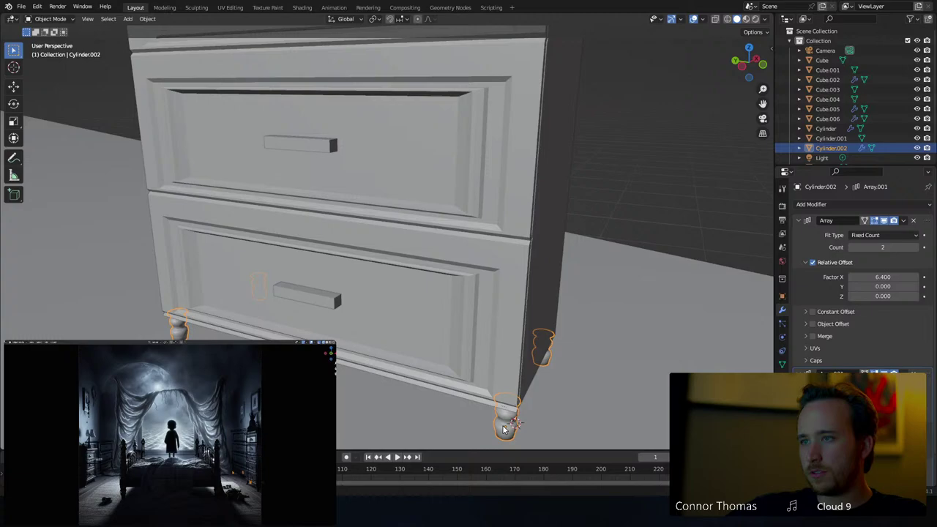
left_click(476, 245)
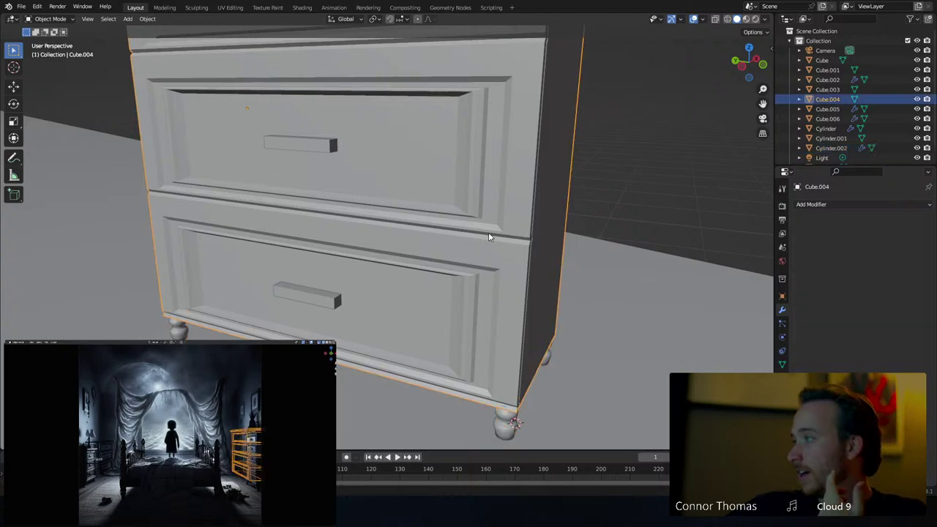
scroll(458, 242, "down", 6)
key("a")
key("a")
middle_click_drag(415, 244, 626, 230)
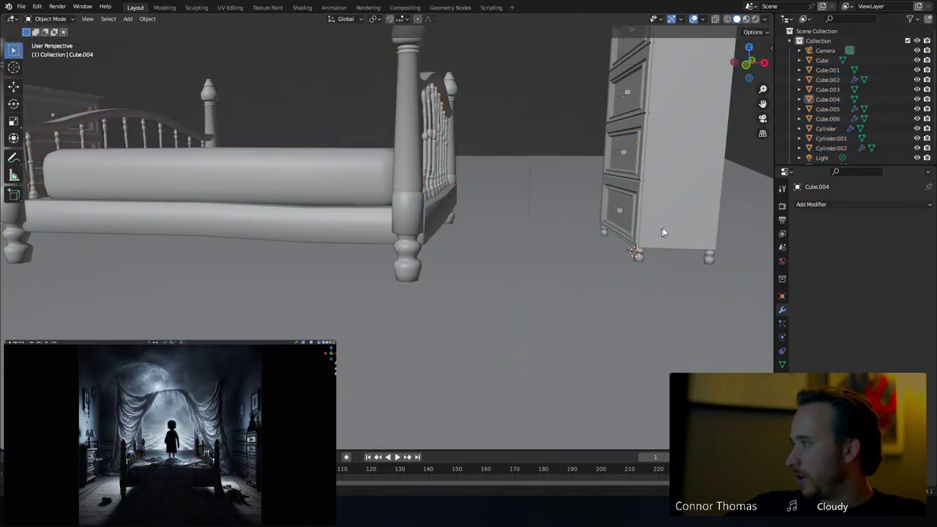
Select the tall dresser together with its feet and drawer handles, and move them along the Y axis
left_click(644, 256)
left_click(668, 179, "shift")
middle_click_drag(668, 178, 622, 211)
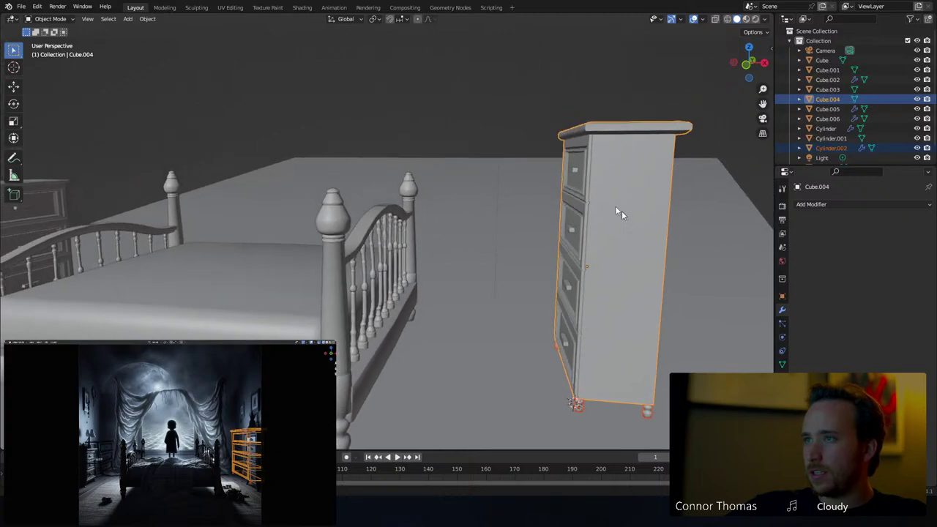
left_click(573, 173, "shift")
mouse_move(563, 206)
middle_mouse_down()
mouse_move(615, 220)
mouse_move(597, 224)
mouse_move(557, 190)
mouse_move(562, 212)
middle_mouse_up()
key("g")
key("y")
left_click(641, 229)
Shift the tall dresser assembly slightly closer to the bed and toward the camera in top view
key("KP_7")
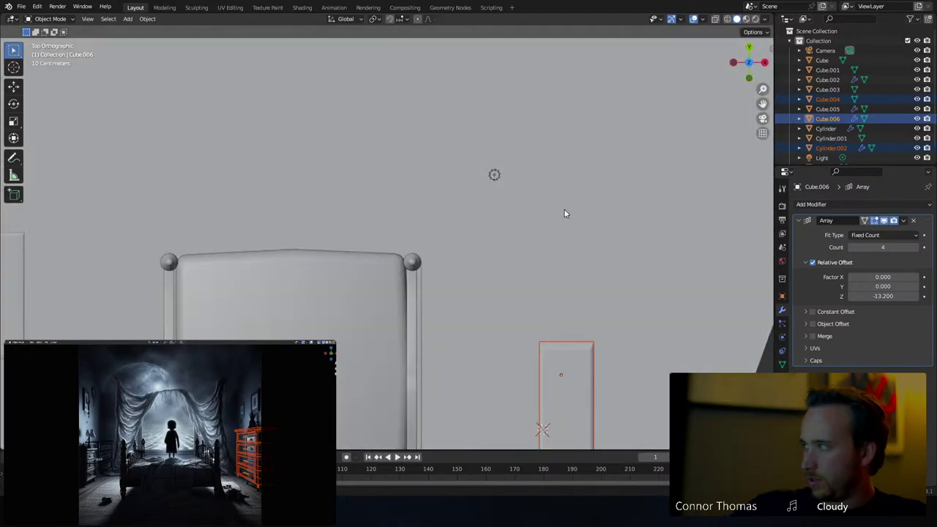
middle_click_drag(634, 322, 642, 209, "shift")
key("g")
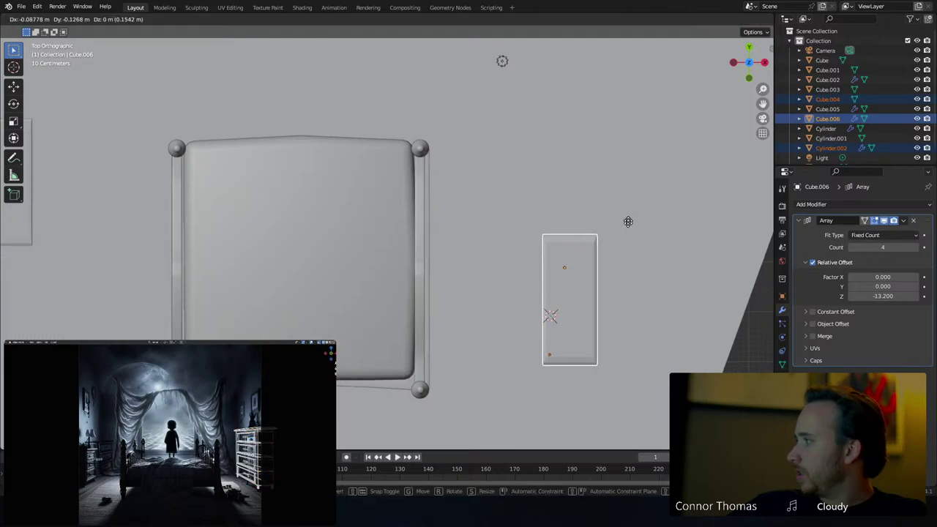
left_click(617, 236)
left_click(590, 326)
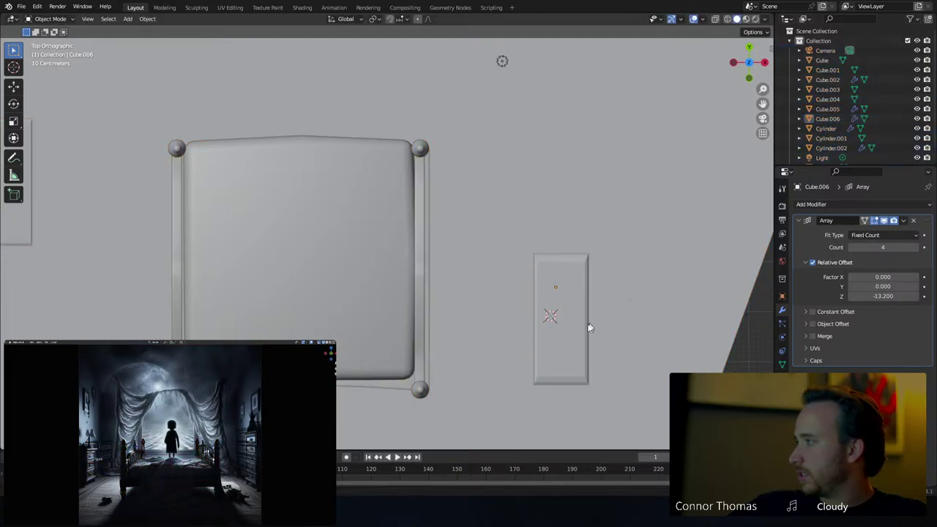
Compare the furniture in the camera view with the reference image
middle_click_drag(590, 326, 436, 205)
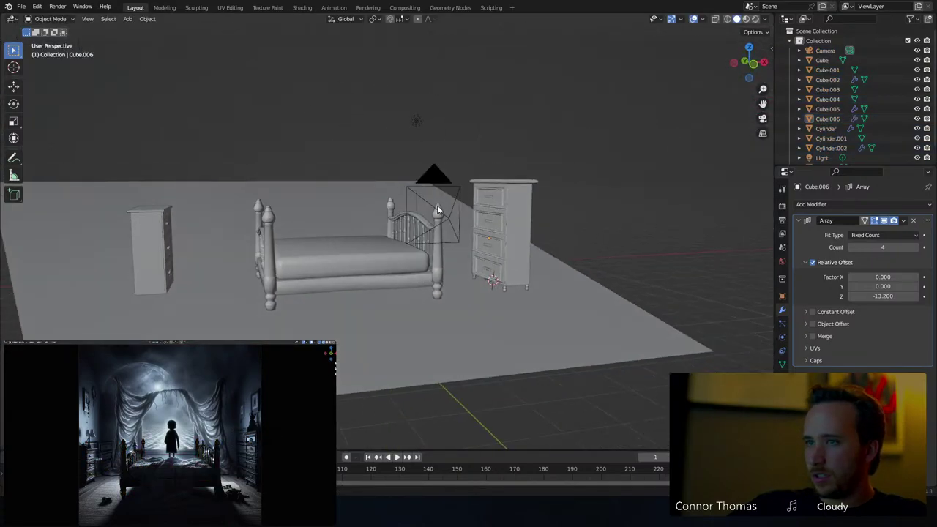
left_click(437, 205)
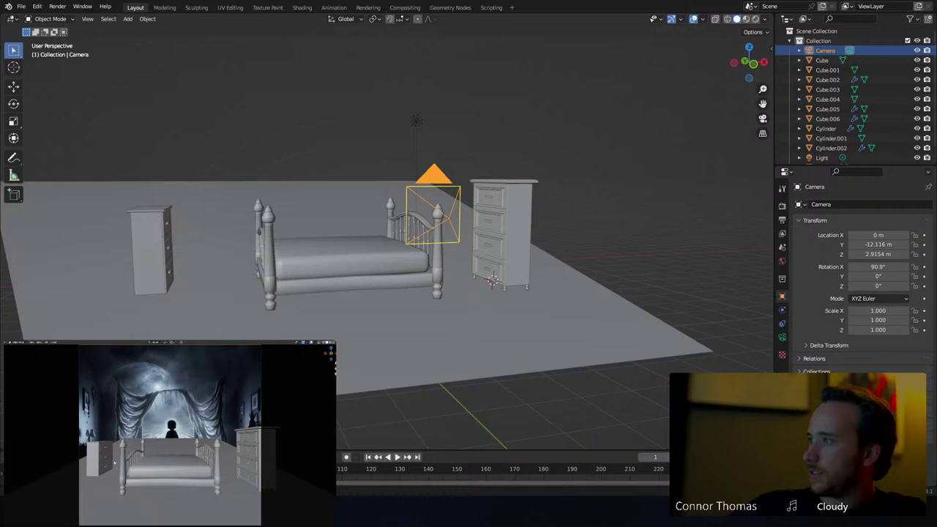
left_click(65, 469)
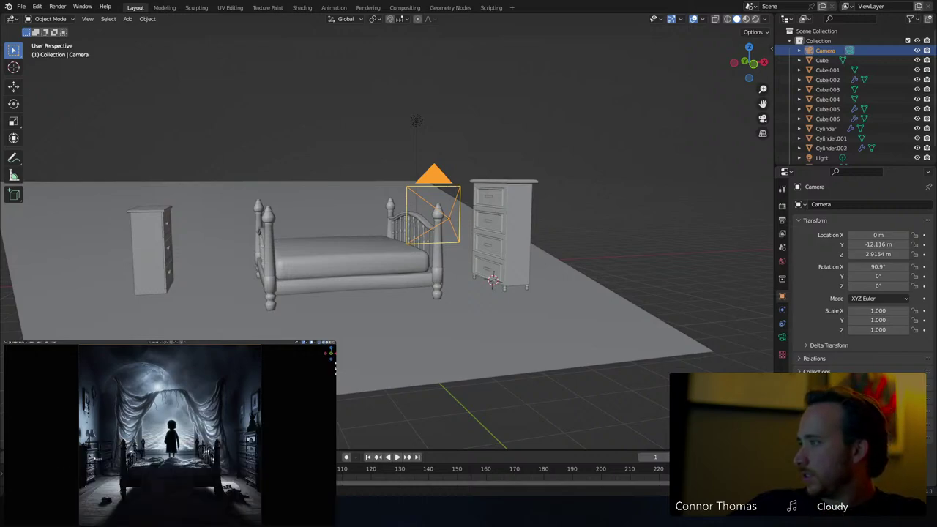
Select the three-drawer dresser and its handles and move them about 1.9 m along negative Y in top view
left_click(100, 457)
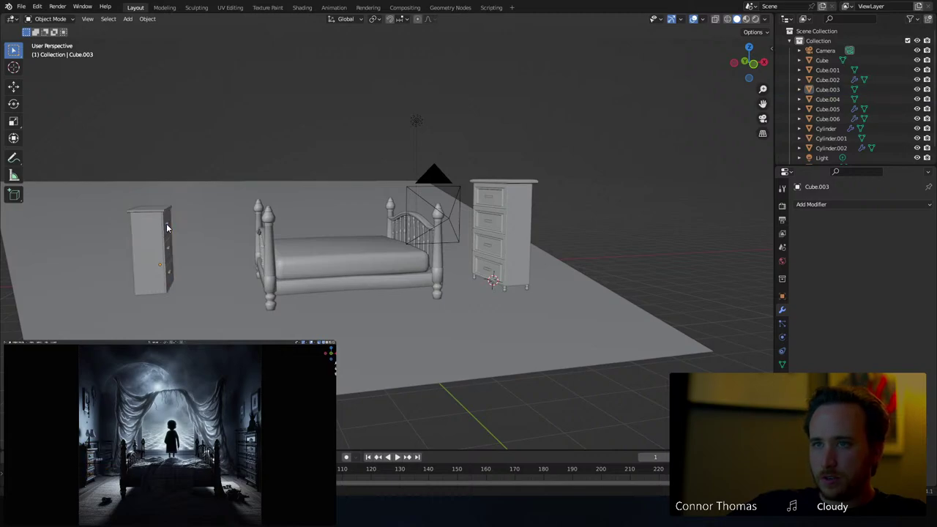
key("KP_Decimal")
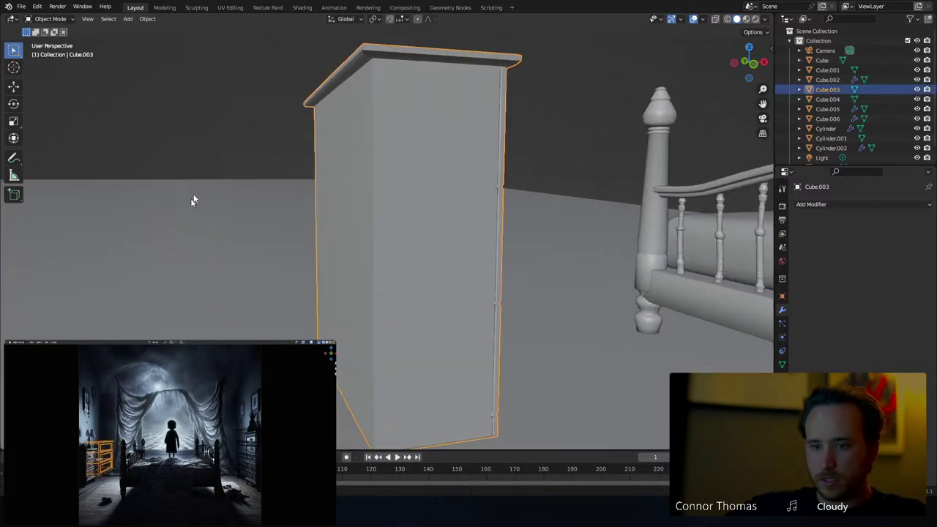
middle_click_drag(195, 202, 409, 205)
left_click(438, 145)
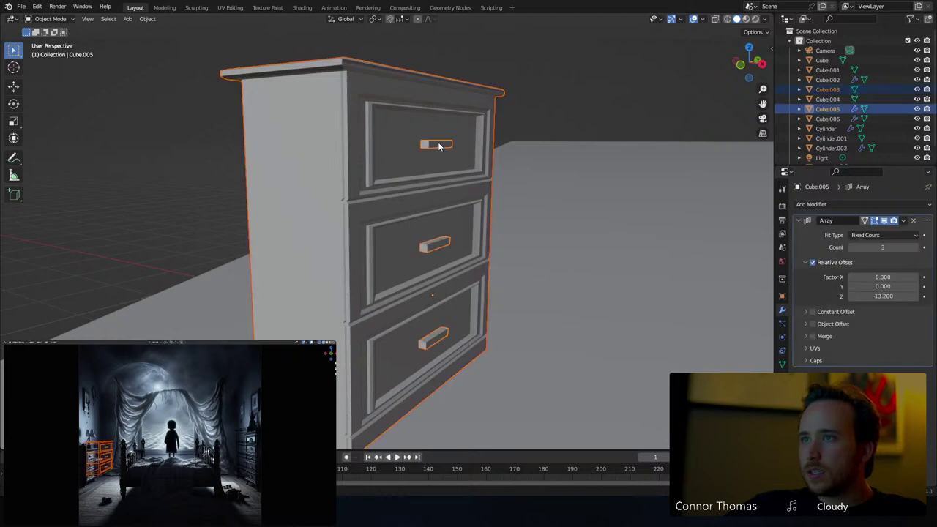
key("KP_7")
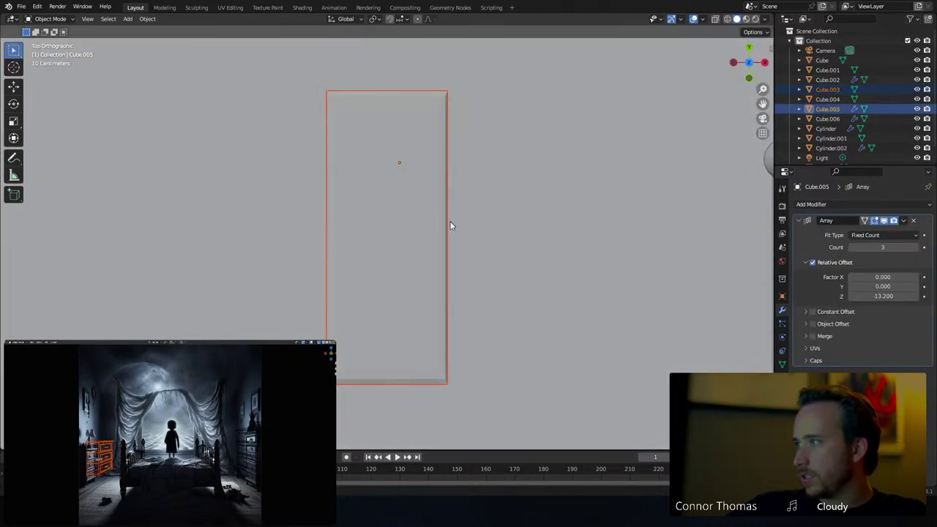
key("g")
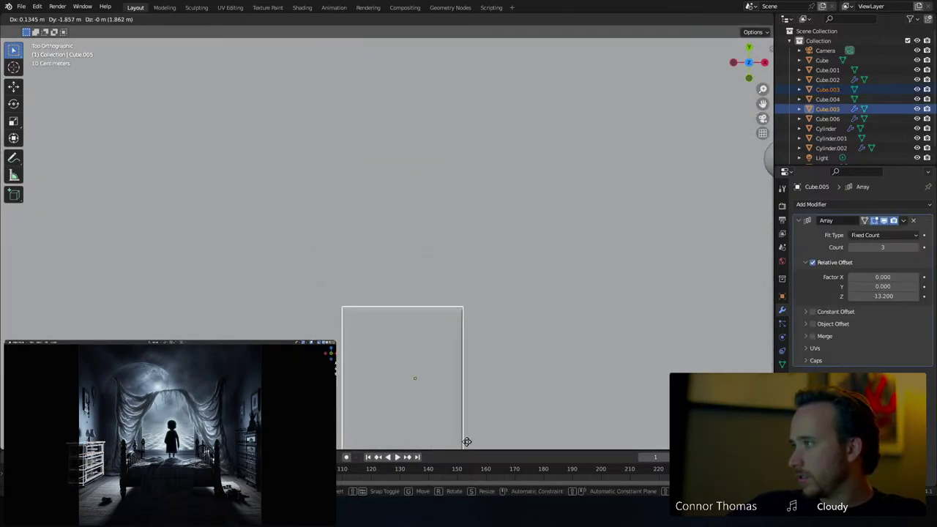
left_click(485, 444)
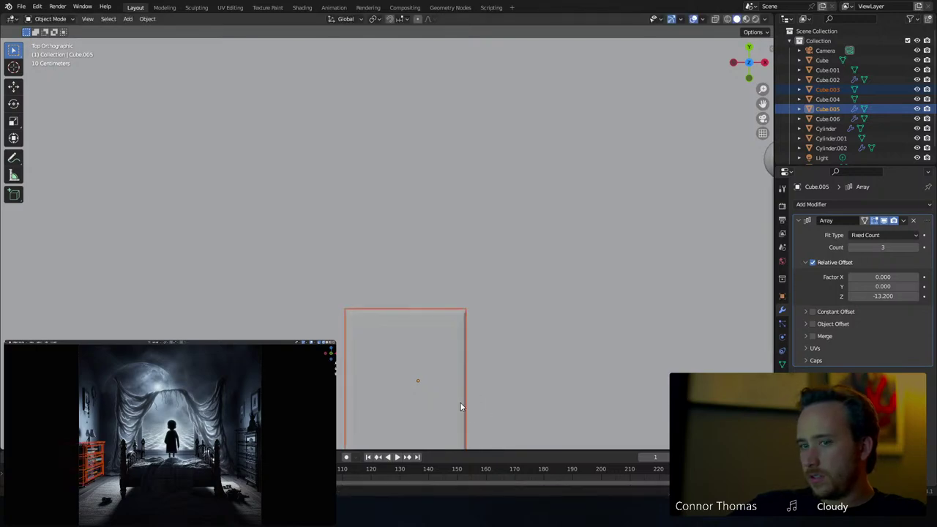
Shrink the three-drawer dresser and its handles along Y, and scale them uniformly to about 0.81
scroll(460, 401, "down", 6)
key("s")
key("y")
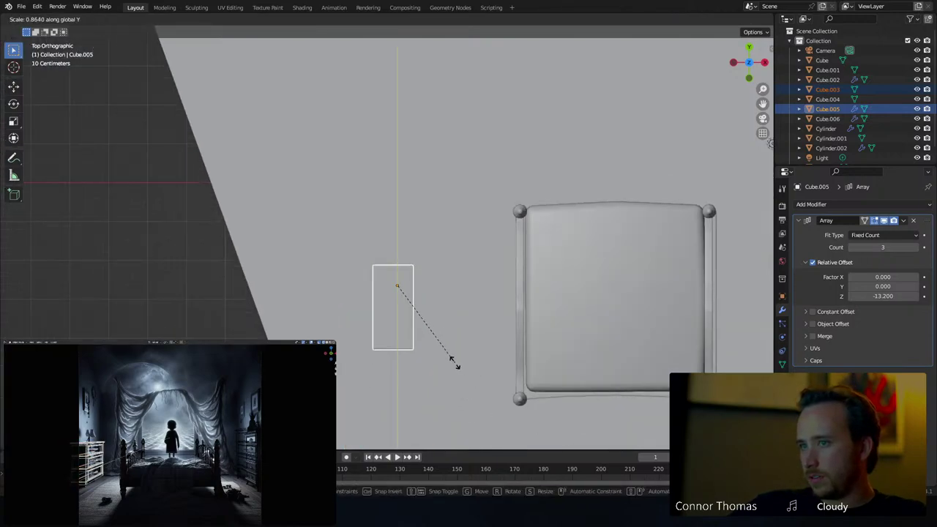
left_click(433, 354)
key("s")
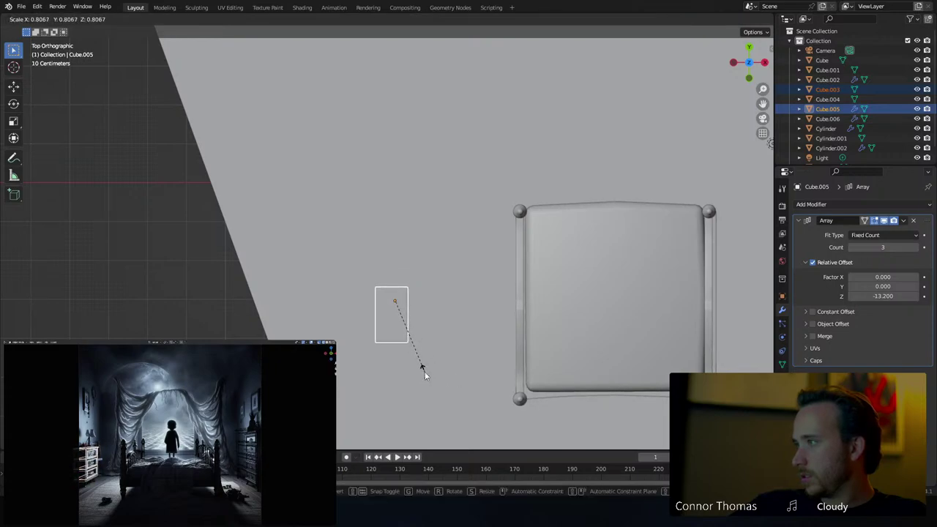
left_click(423, 373)
Reposition the scaled three-drawer dresser and its handles slightly toward the camera in top view
key("g")
left_click(428, 381)
left_click(441, 365)
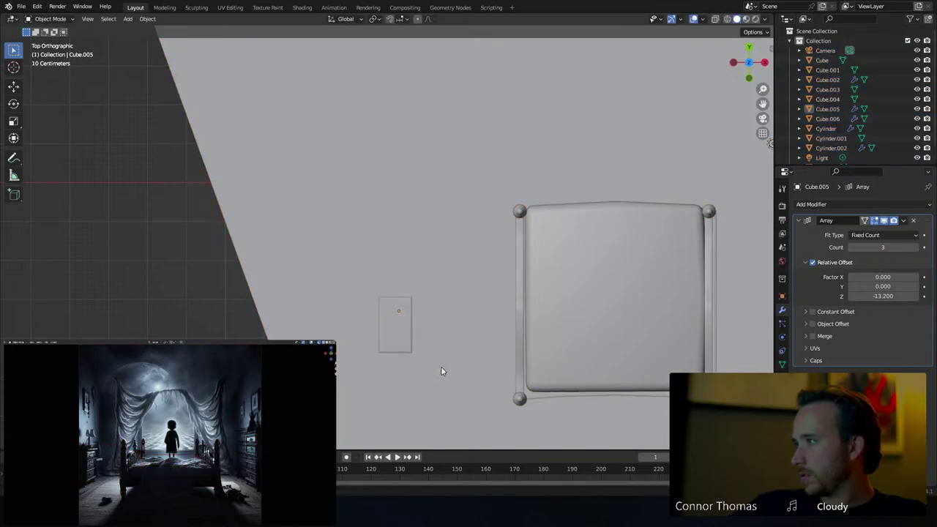
Select the three-drawer dresser and its handles and lower them about 0.13 m along Z to the floor
middle_click_drag(441, 366, 484, 241)
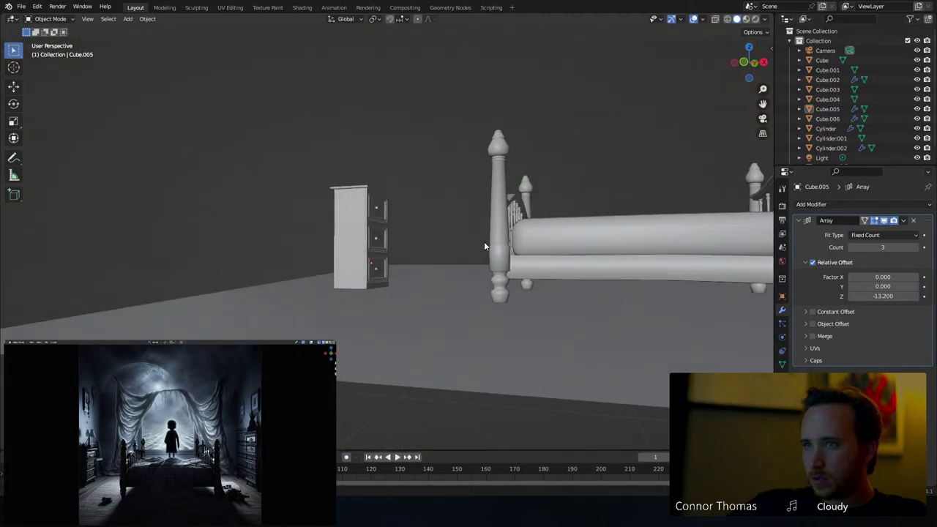
scroll(361, 278, "up", 5)
left_click(306, 317)
middle_click_drag(350, 304, 385, 280, "shift")
key("alt+a")
left_click(396, 217)
left_click(399, 220, "shift")
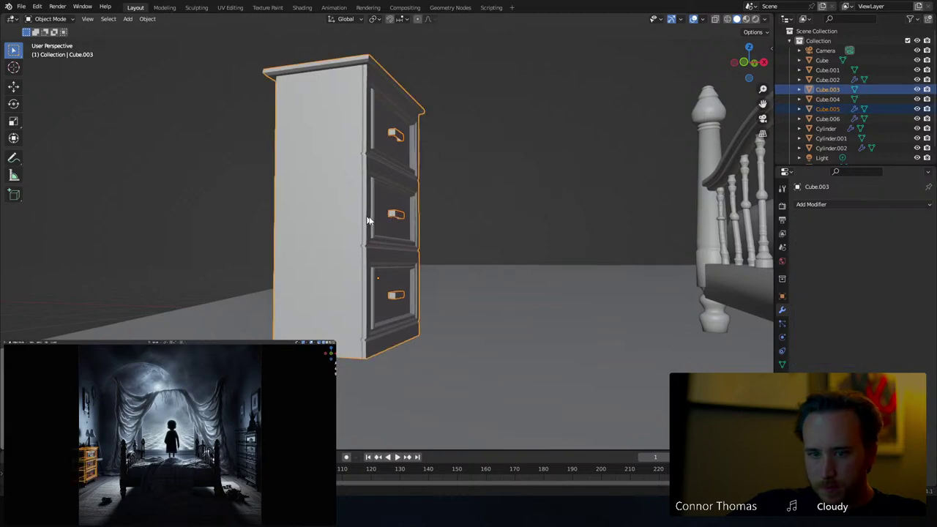
middle_click_drag(399, 219, 418, 236)
key("g")
key("z")
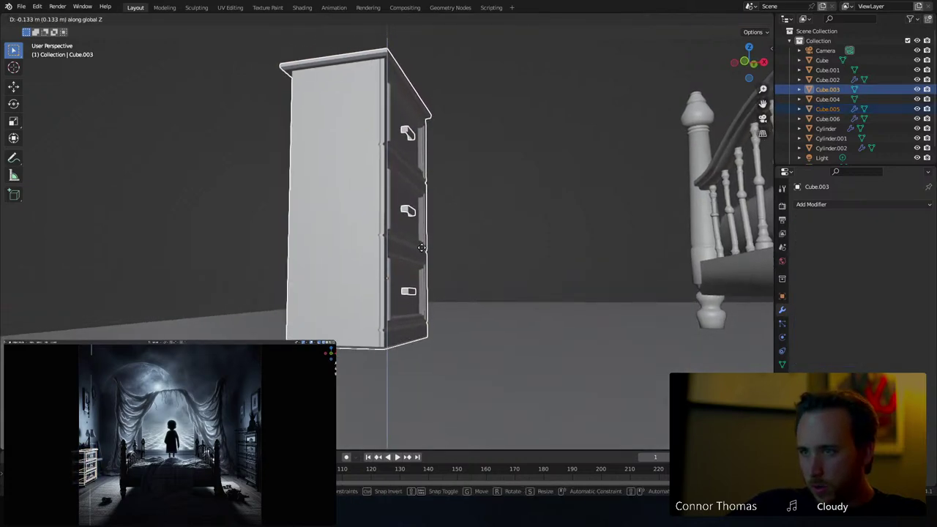
left_click(421, 248)
Save the scene file 20oct2023_v01.blend
middle_click_drag(421, 248, 432, 287)
scroll(430, 290, "down", 3)
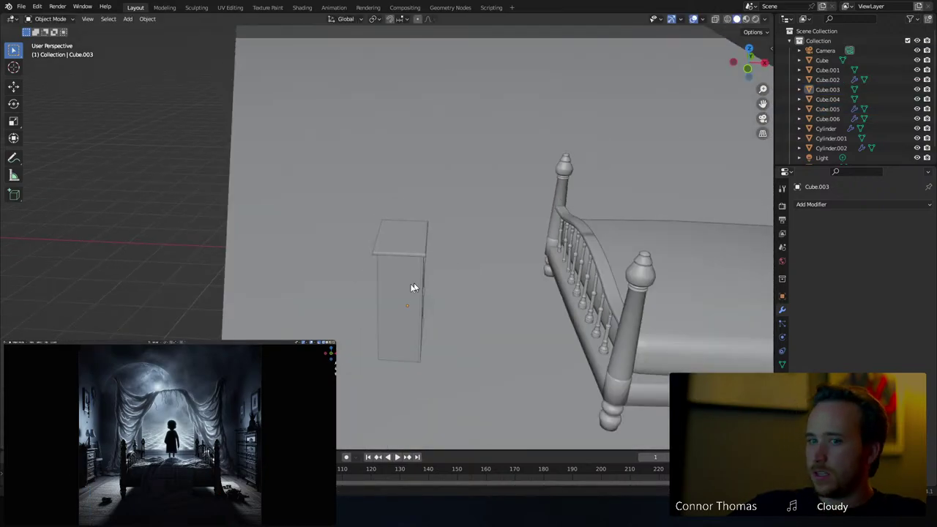
scroll(424, 283, "down", 4)
middle_click_drag(556, 273, 434, 248)
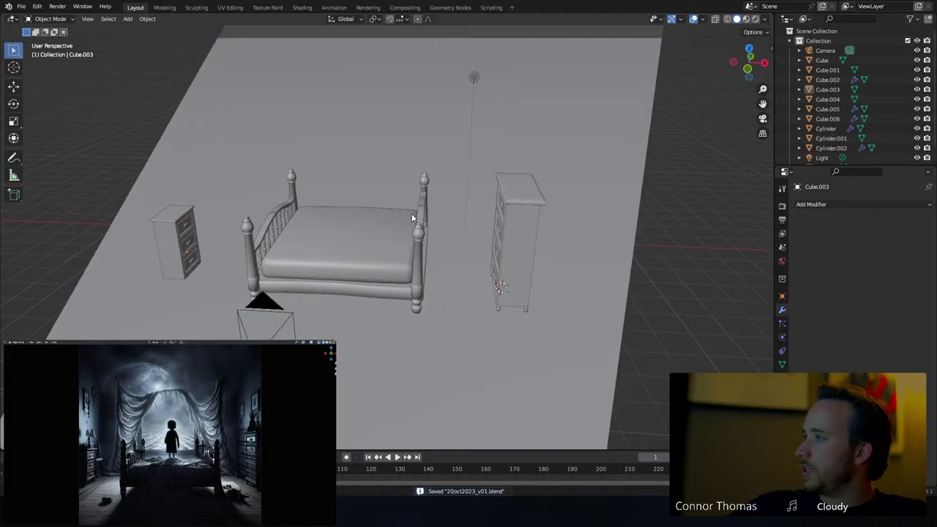
Place the 3D cursor on the floor between the small dresser and the bed, and add a plane there
left_click(13, 66)
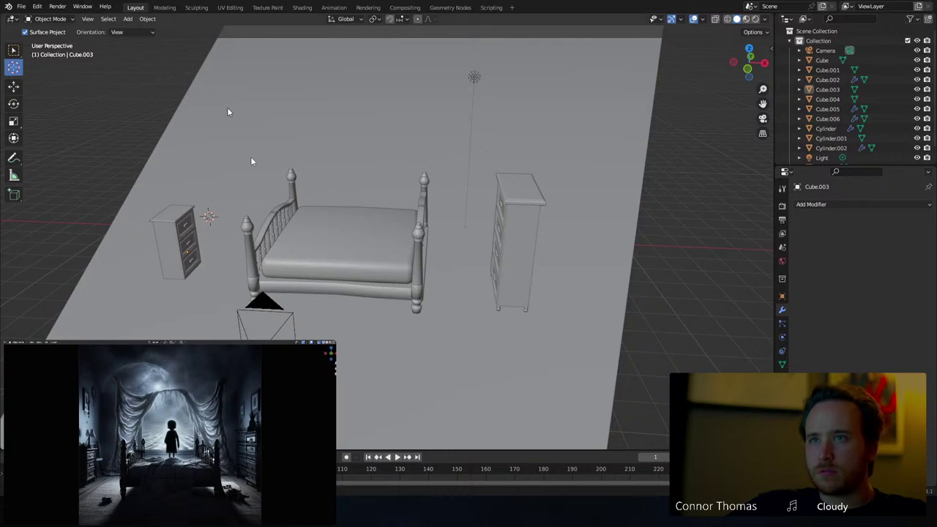
left_click(13, 49)
key("shift+a")
mouse_move(268, 147)
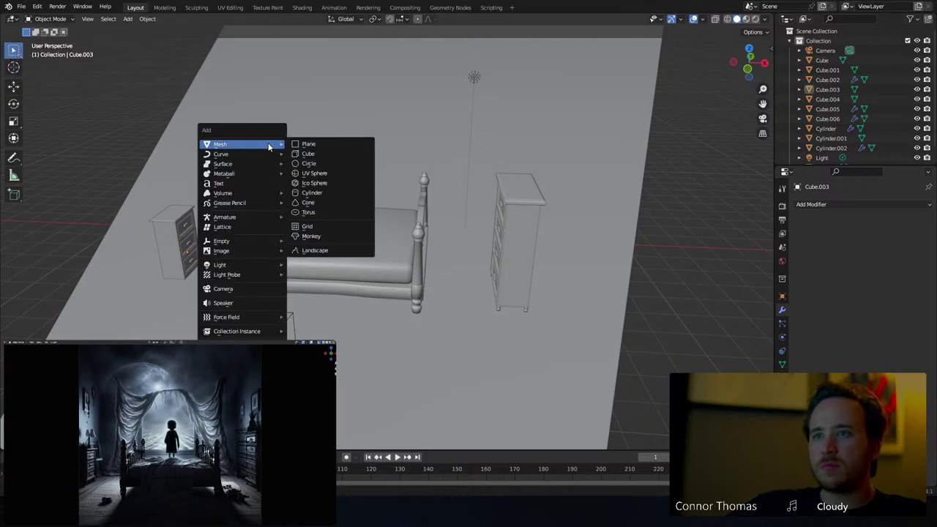
left_click(306, 146)
Rotate the new plane 90 degrees about the X axis so it stands upright
type("rx")
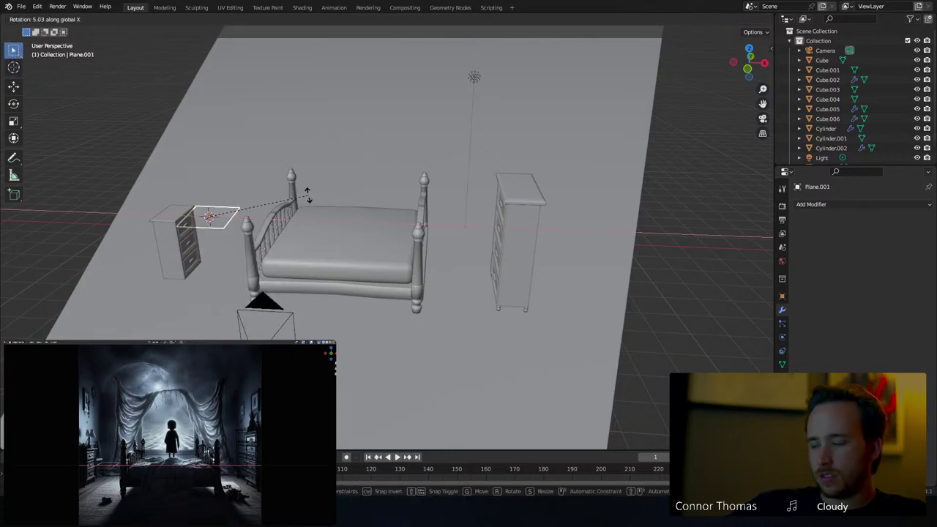
type("90")
key("Return")
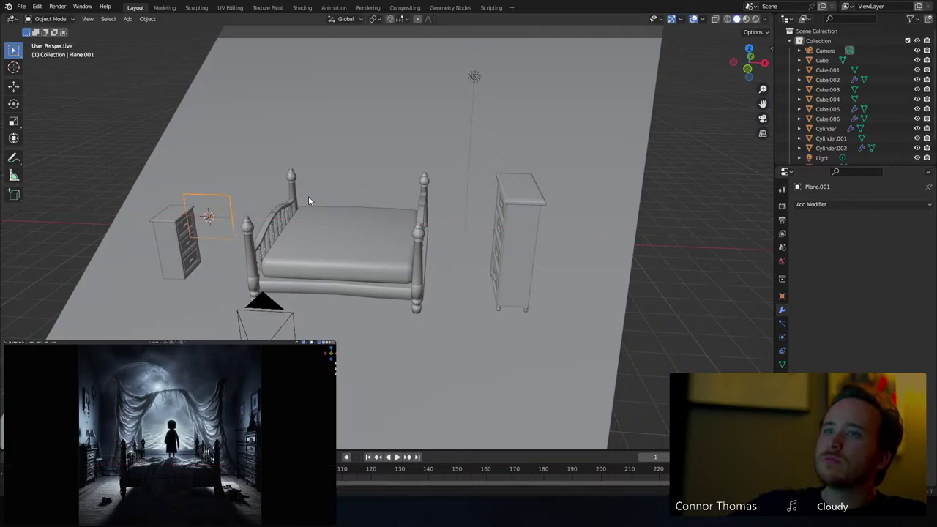
Raise the upright plane about 1 m along Z until it rests on the floor and shift it slightly along X toward the bed
key("g")
key("z")
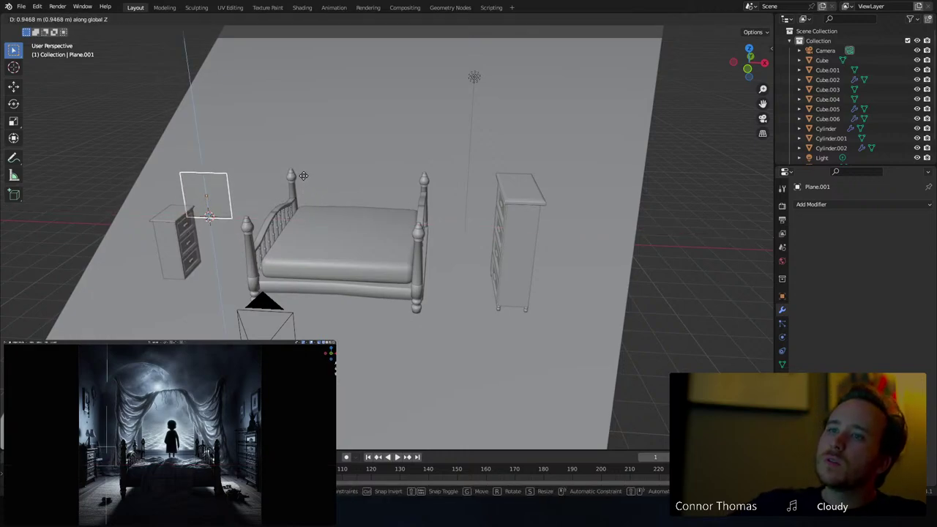
left_click(301, 178)
key("g")
key("z")
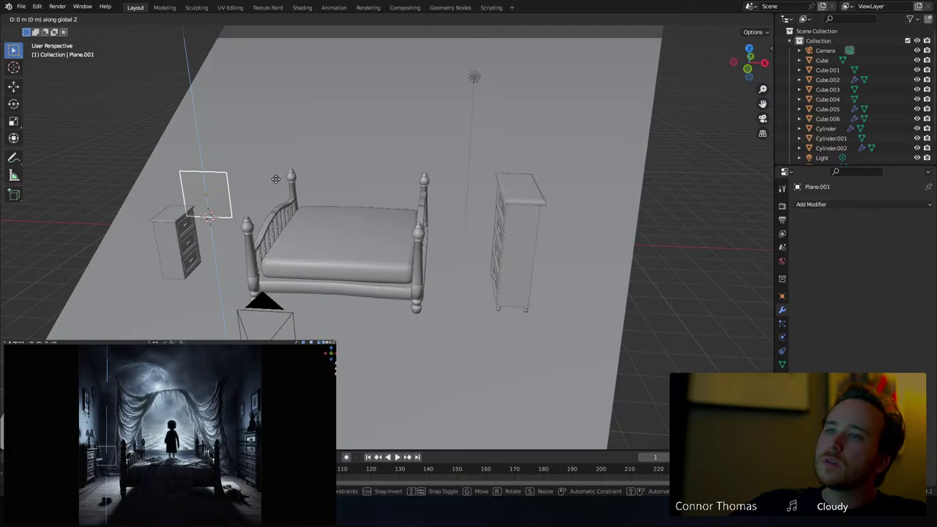
left_click(275, 179)
key("g")
key("x")
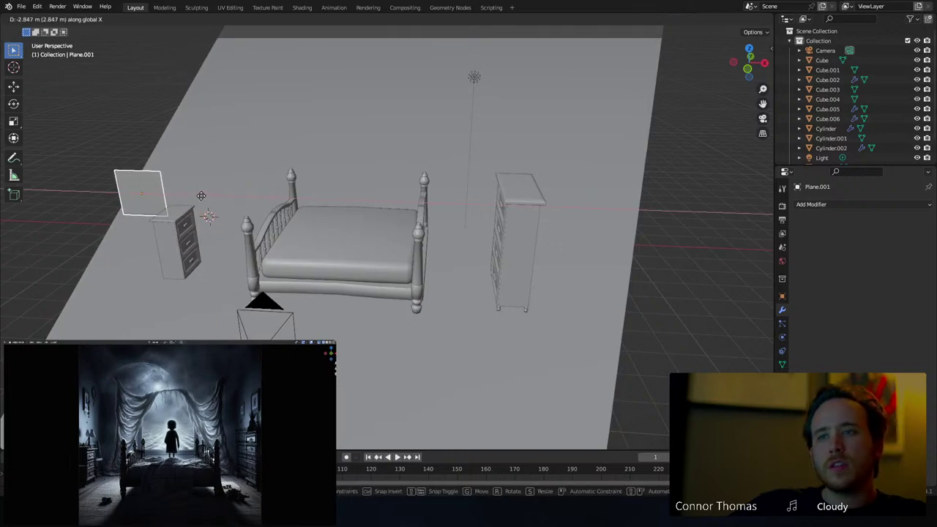
left_click(278, 201)
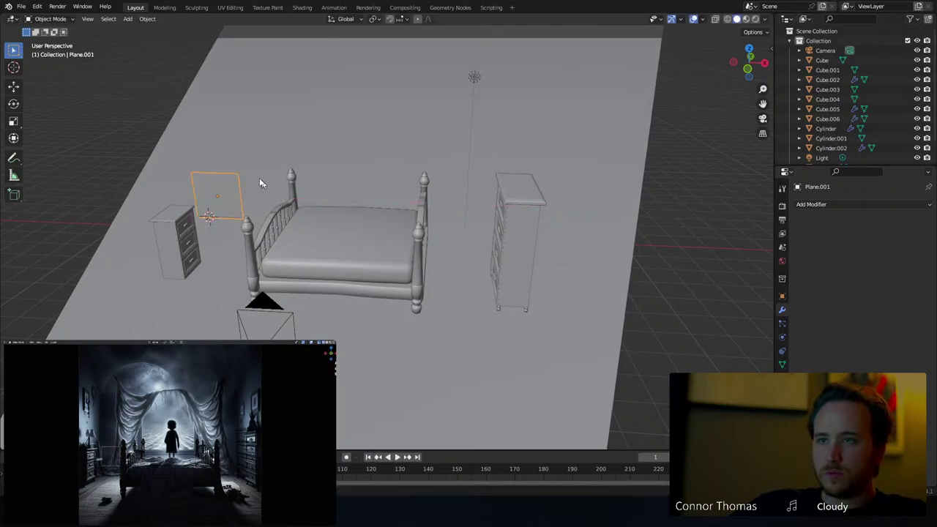
Move the upright plane's vertical edge nearest the bed about 12 m along X so the back wall reaches past the tall dresser
key("Tab")
key("3")
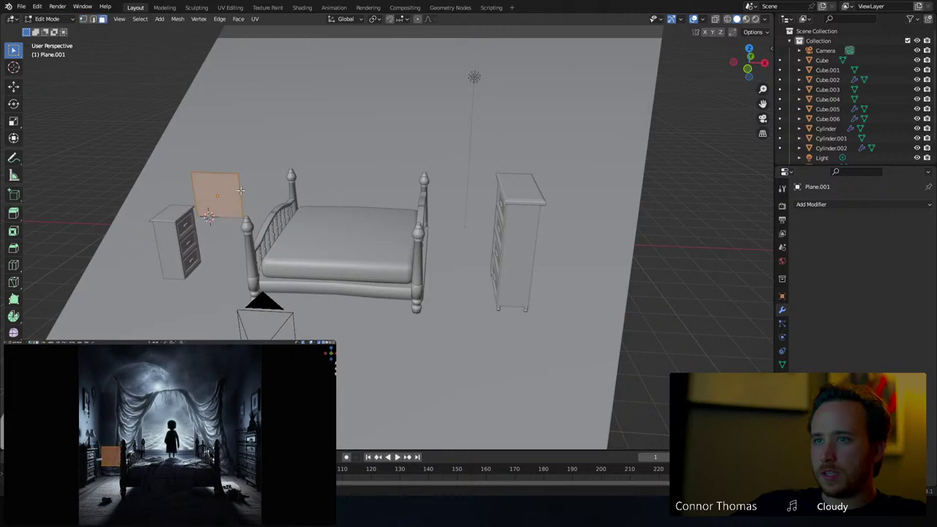
left_click(265, 196)
key("2")
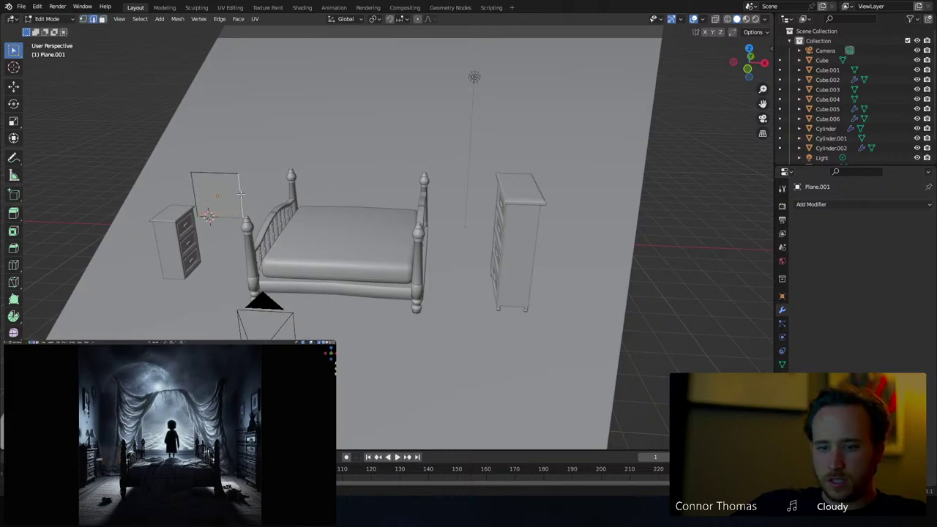
left_click(265, 198)
key("g")
key("x")
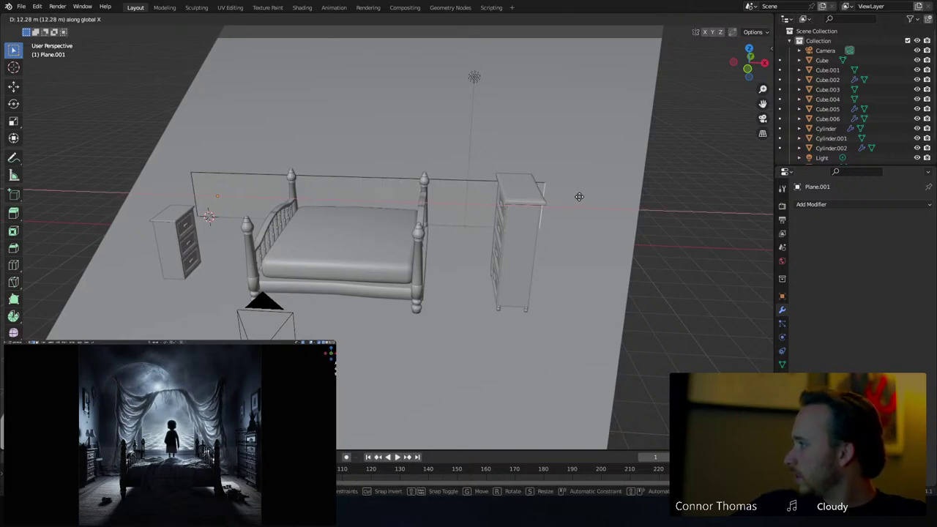
left_click(562, 194)
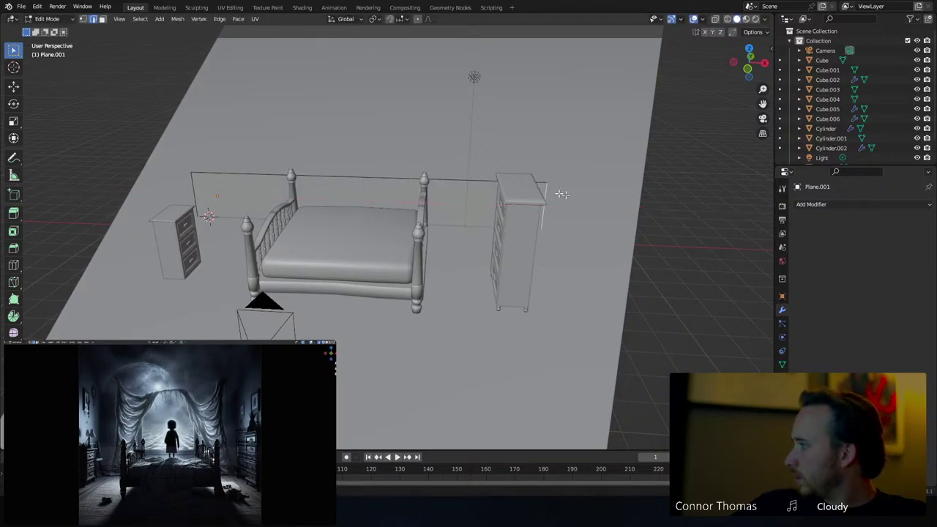
Raise the back wall's upper edge about 5.7 m along Z
left_click(301, 174)
key("g")
key("z")
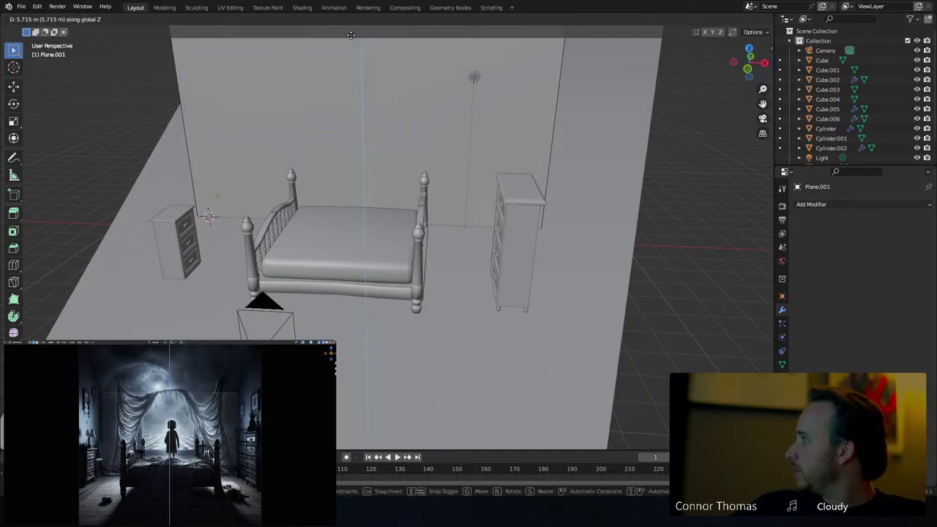
left_click(346, 39)
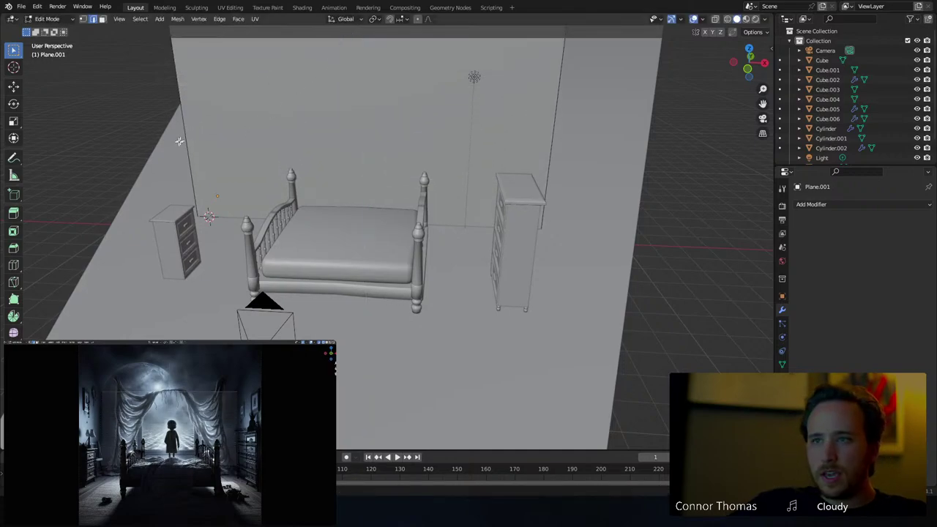
Extrude the back wall's vertical edge beside the small dresser about 7.6 m along Y toward the camera and scale up its outer edge
middle_click_drag(185, 145, 406, 185)
scroll(289, 134, "down", 5)
key("e")
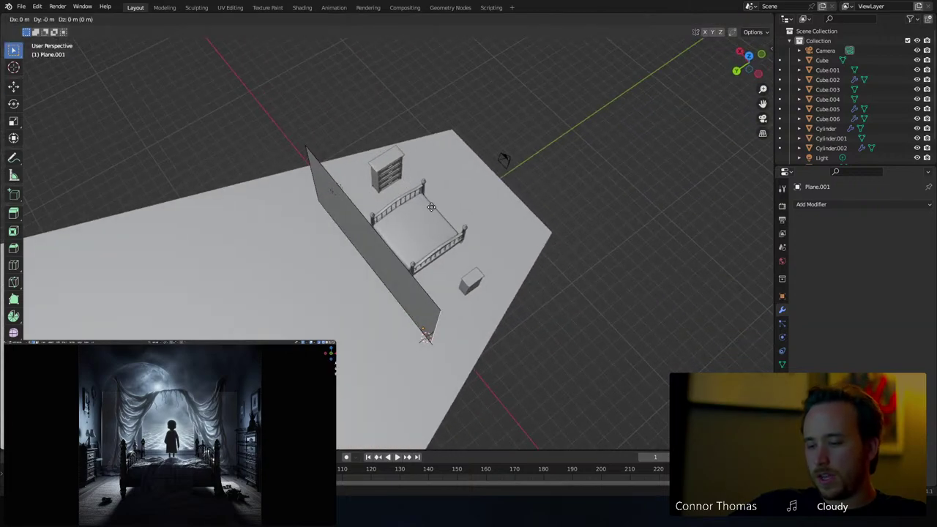
key("y")
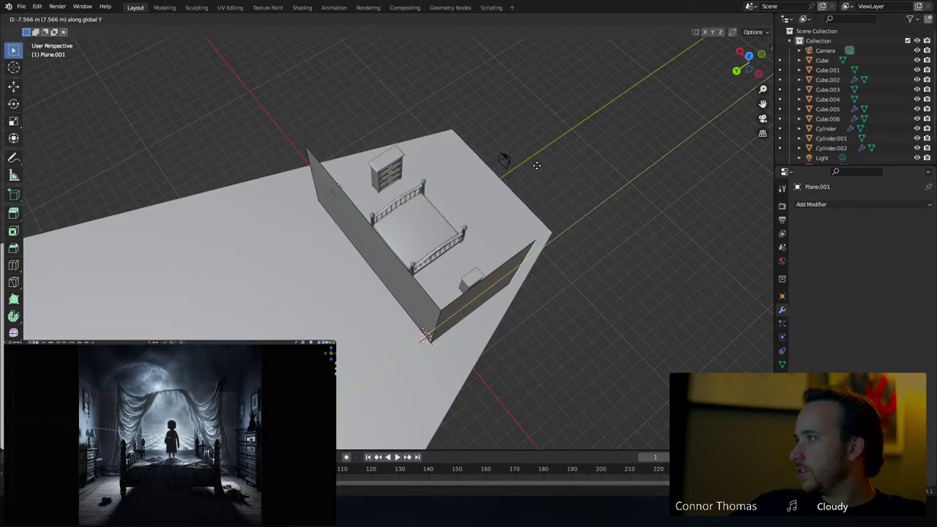
left_click(541, 164)
middle_click_drag(496, 203, 455, 207)
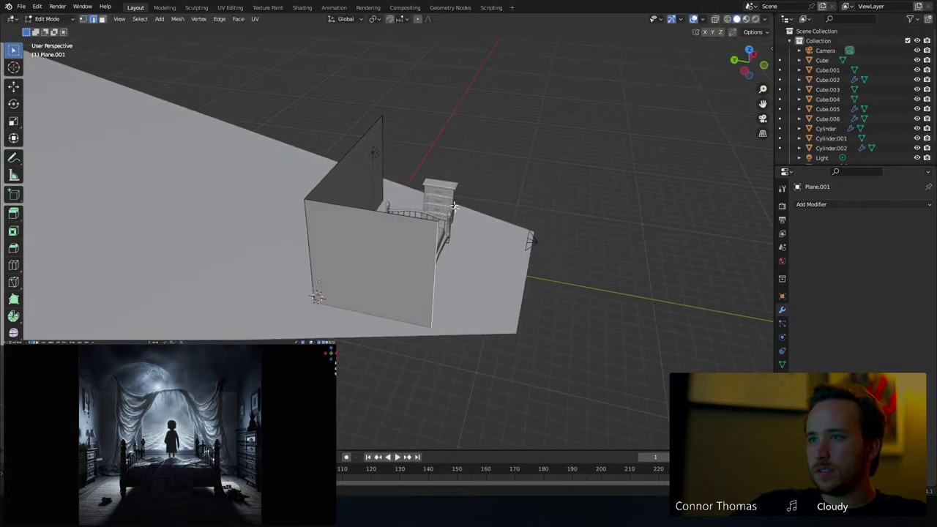
key("s")
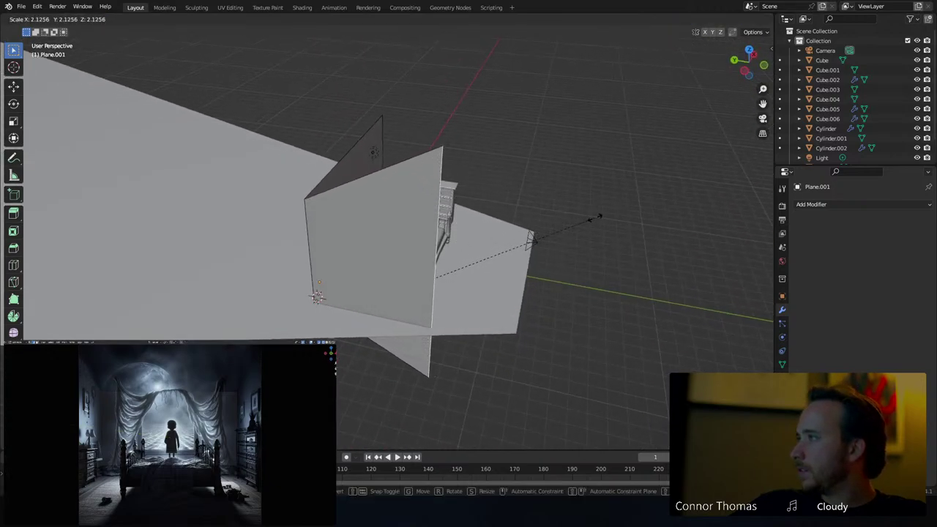
left_click(628, 203)
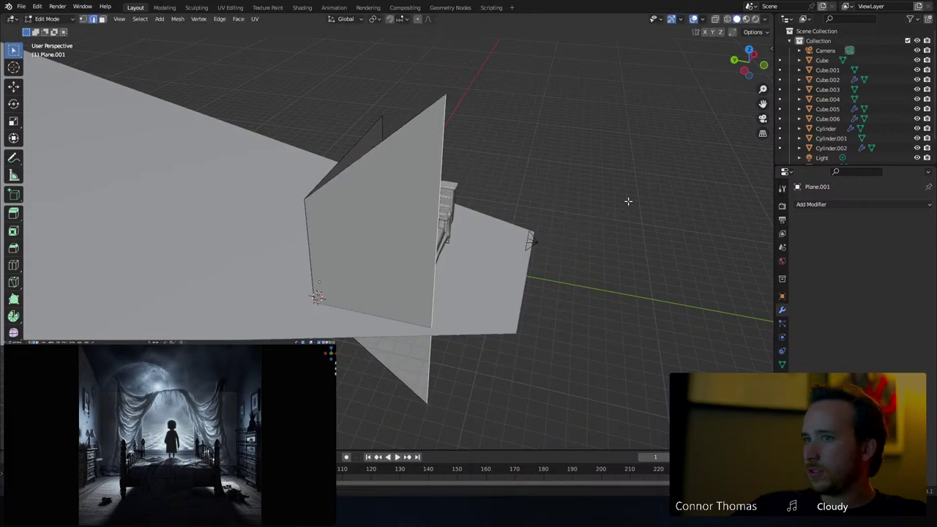
Try to extrude the back wall's vertical edge beside the tall dresser freely toward the camera and enlarge it
middle_click_drag(627, 204, 611, 191)
key("e")
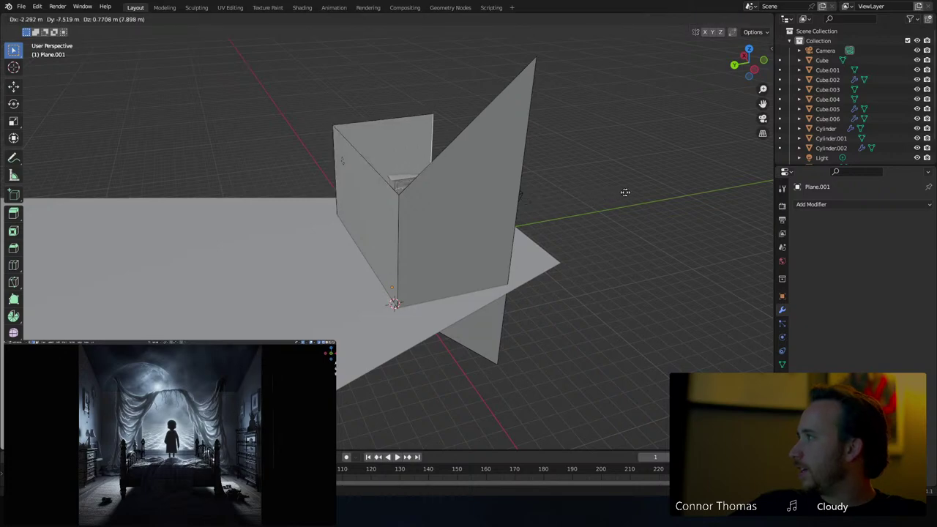
left_click(627, 191)
key("s")
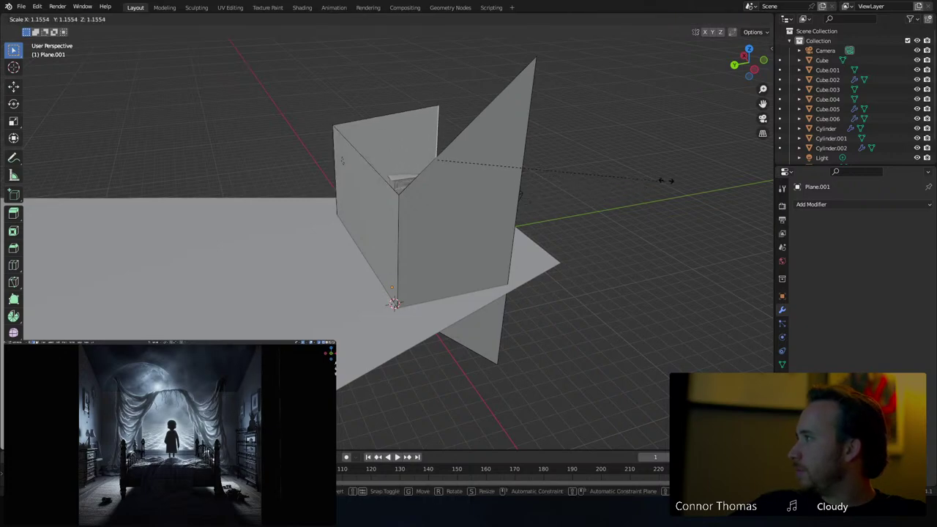
left_click(684, 176)
Extrude the back wall's edge beside the tall dresser about 6.9 m along Y toward the camera and scale up its outer edge
middle_click_drag(516, 140, 523, 209)
scroll(494, 171, "up", 1)
key("g")
key("y")
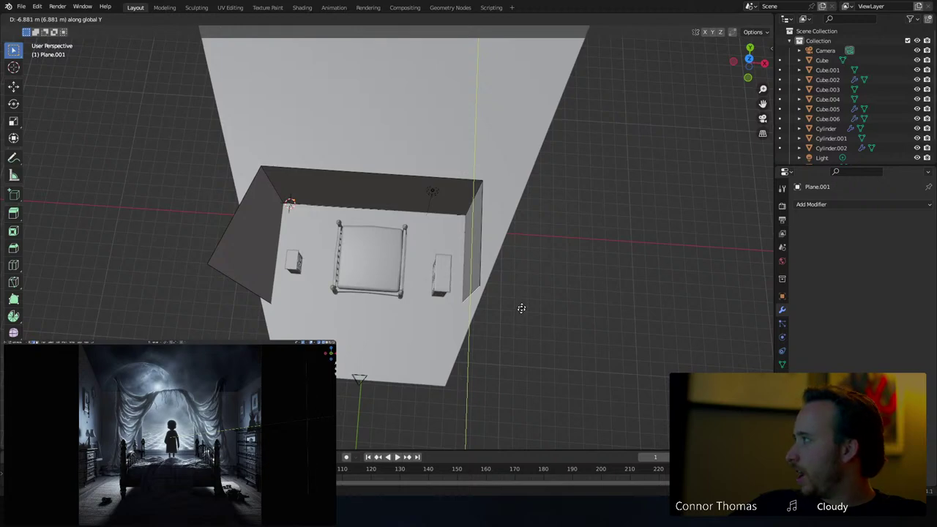
left_click(502, 304)
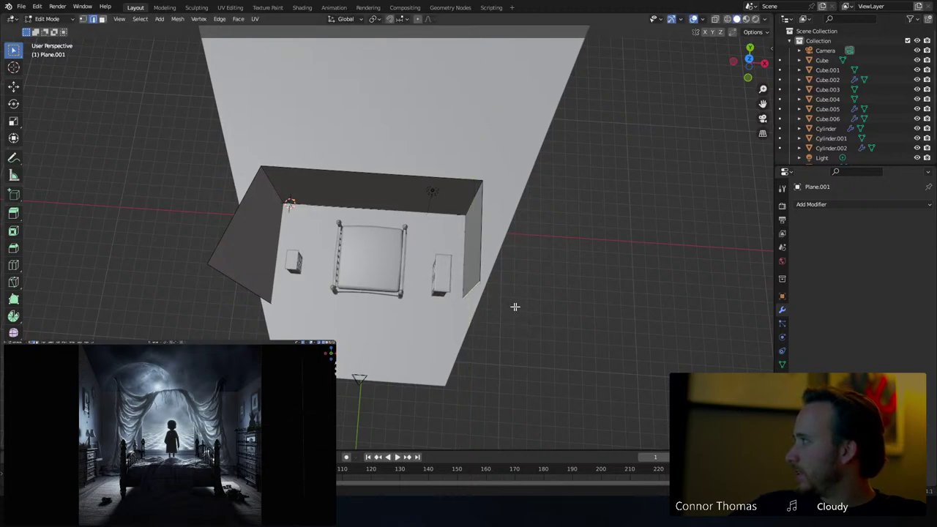
key("s")
left_click(585, 267)
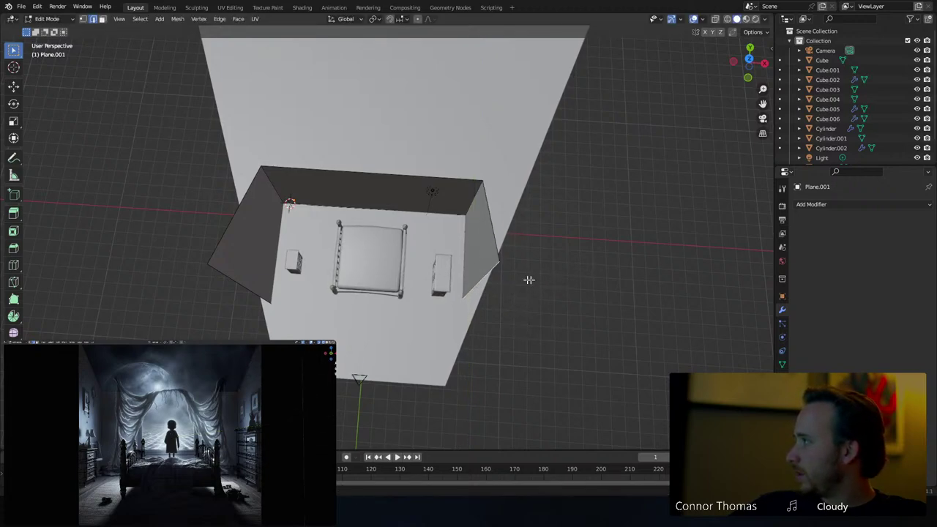
Move the side wall beside the tall dresser slightly inward along X and finish editing the wall mesh
key("g")
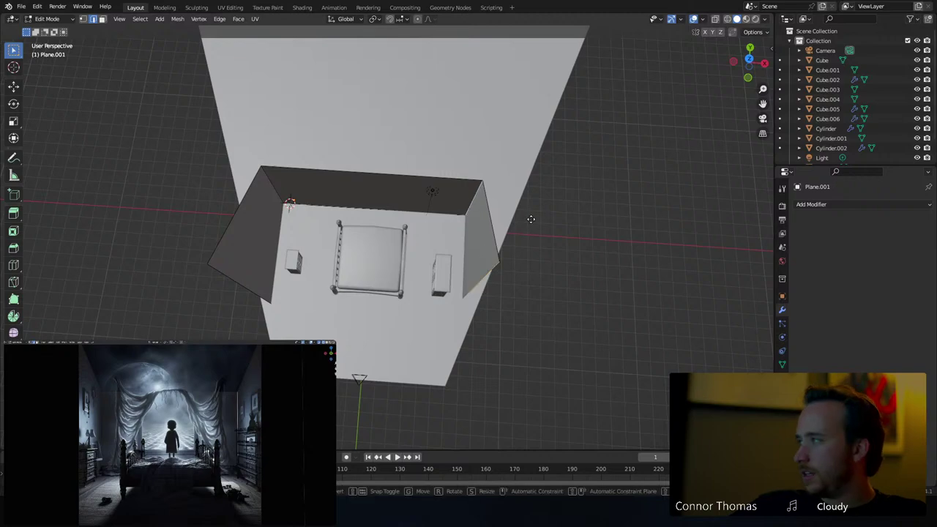
key("x")
left_click(501, 221)
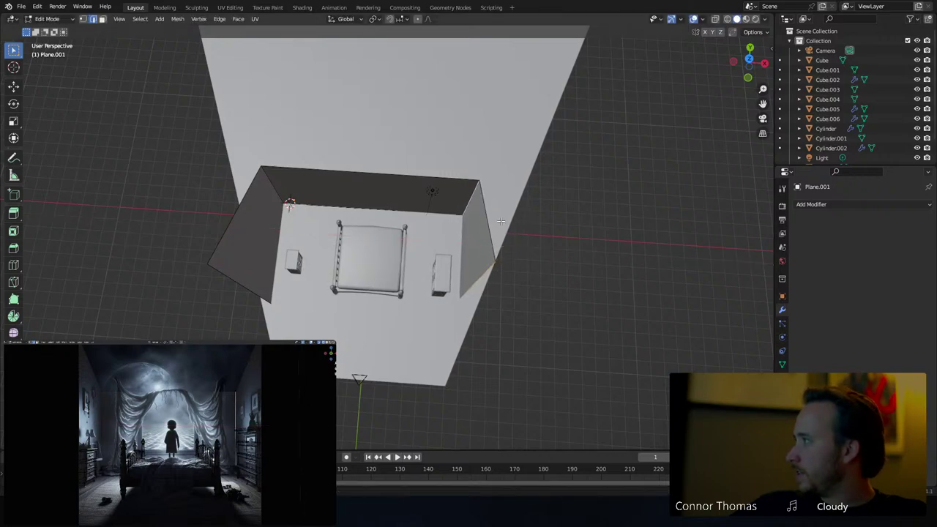
key("Tab")
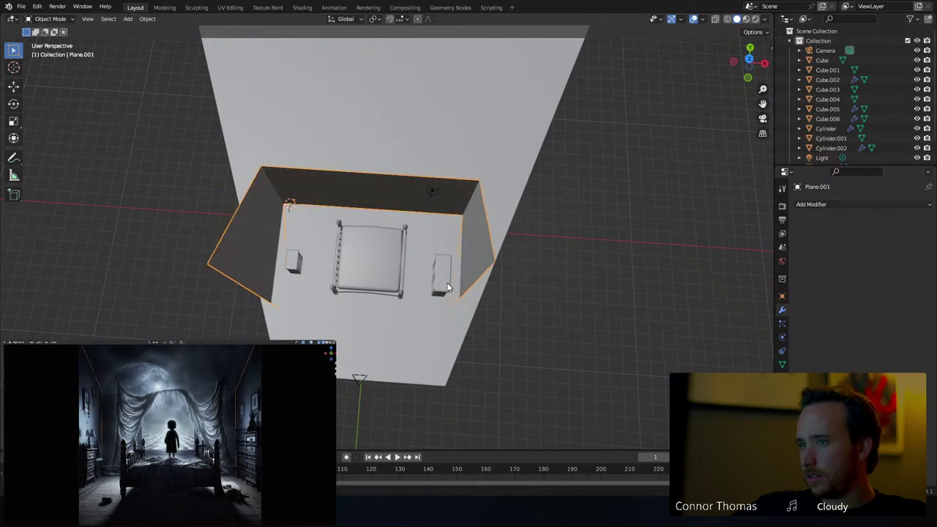
Select the tall dresser with its feet and handles in top wireframe view and move them toward the side wall and back wall
left_click(444, 284)
middle_click_drag(473, 285, 398, 228, "shift")
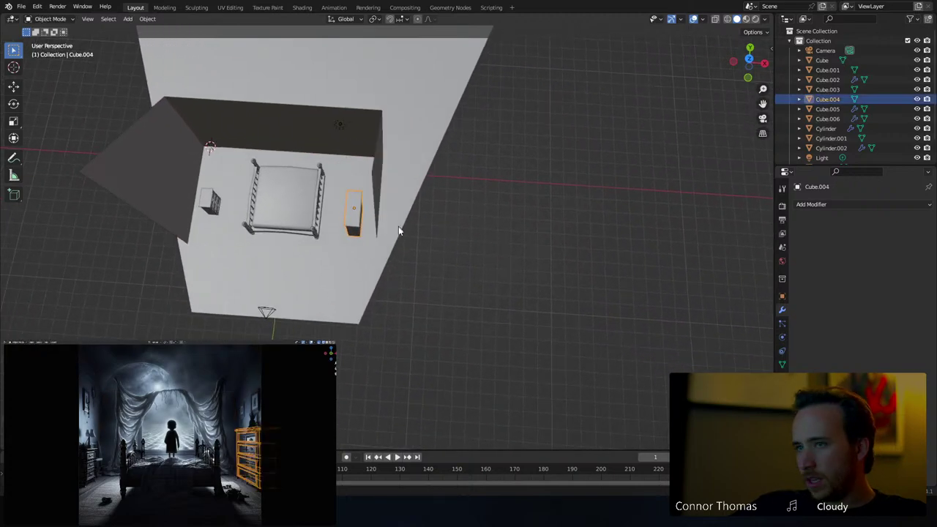
scroll(381, 223, "up", 3)
middle_click_drag(329, 209, 371, 211)
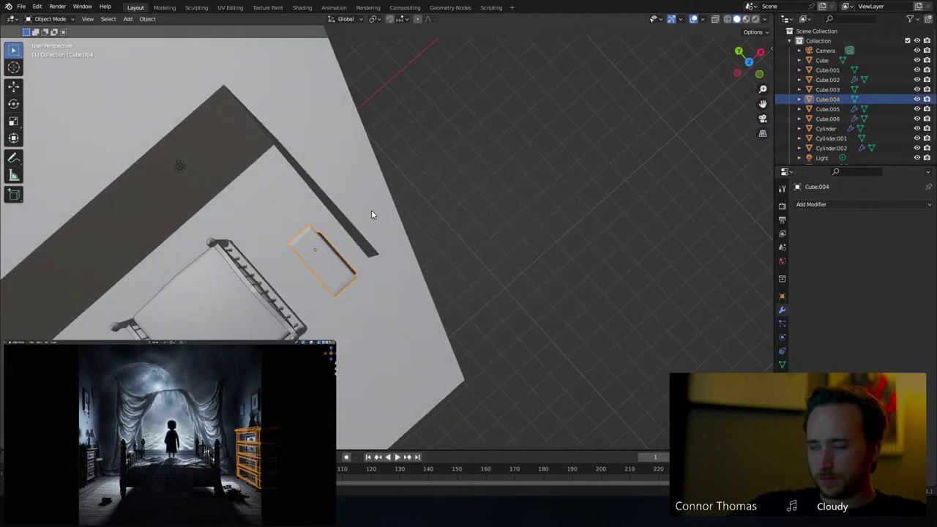
key("KP_7")
key("shift+z")
scroll(184, 198, "up", 3)
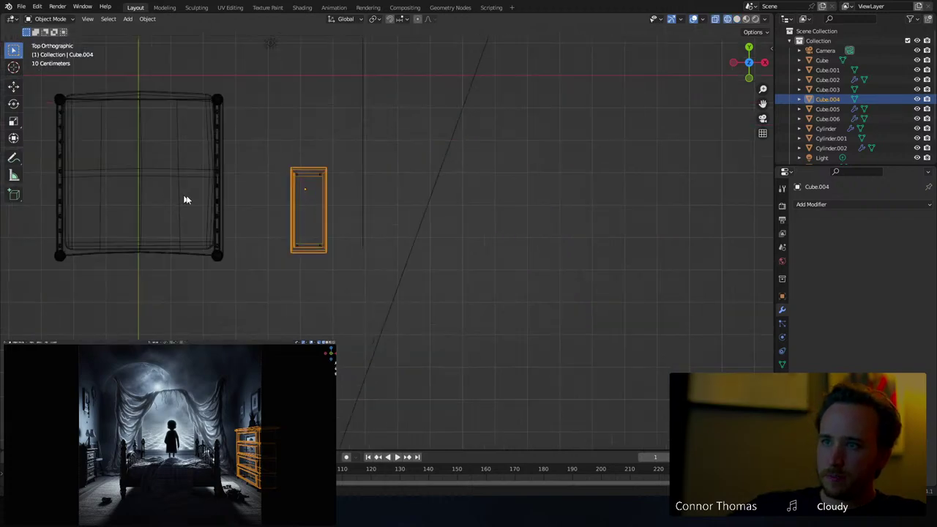
key("b")
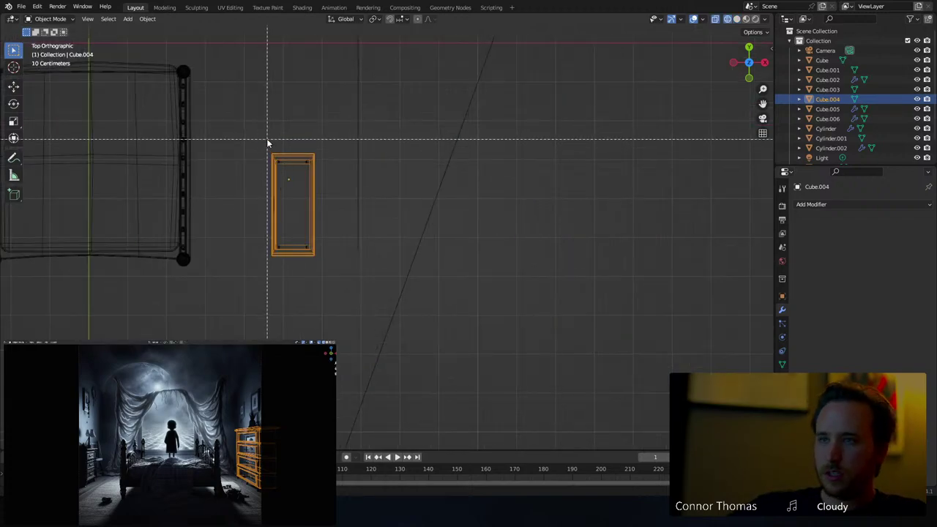
left_click_drag(268, 142, 327, 273)
key("g")
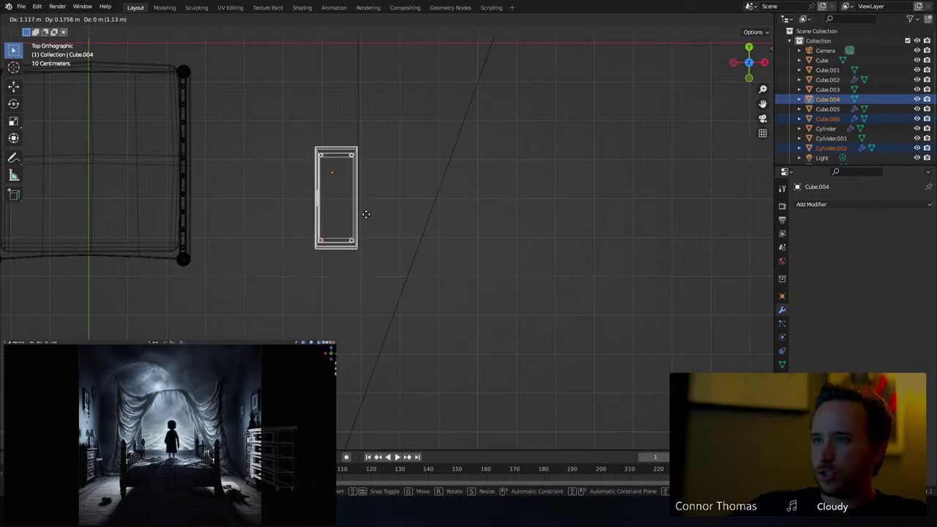
left_click(360, 195)
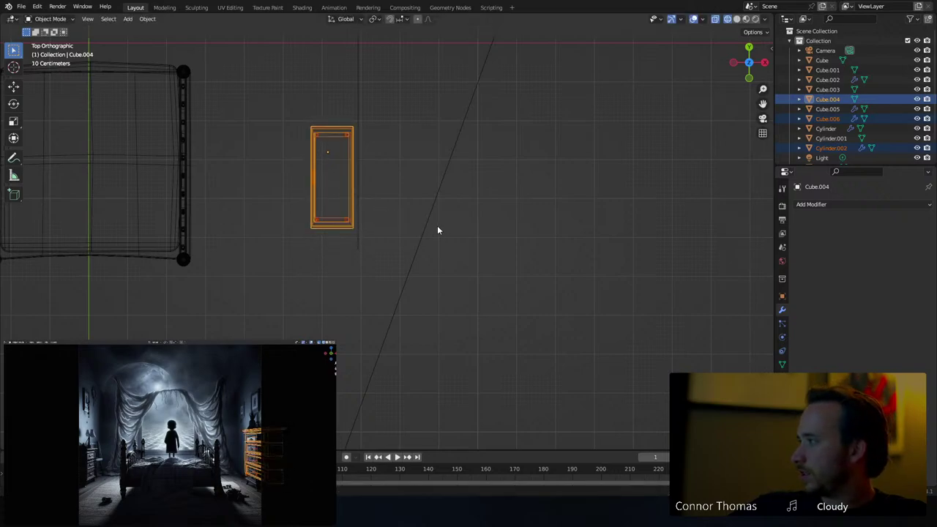
Scale the tall dresser and its parts along Y to about 0.6 of their length
key("s")
key("y")
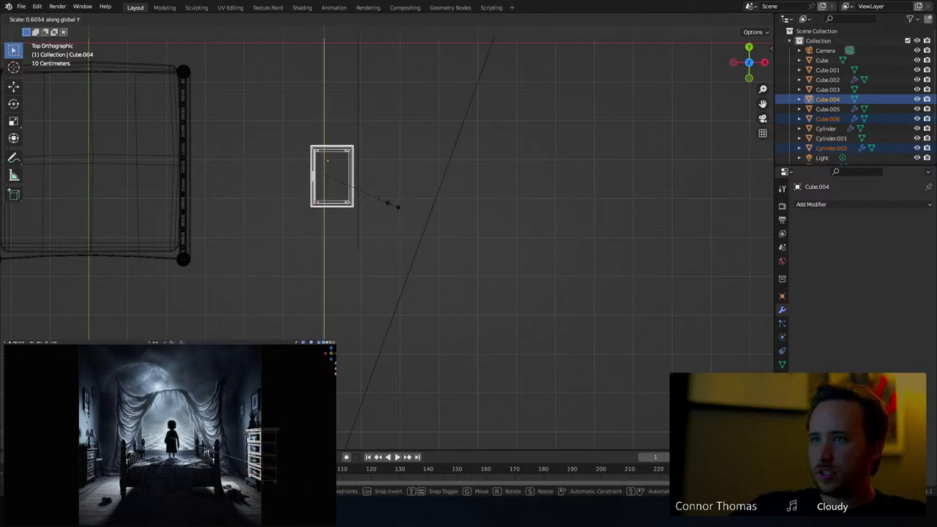
left_click(395, 202)
Reposition the narrowed tall dresser and its parts against the side wall and closer to the back wall in top view
key("g")
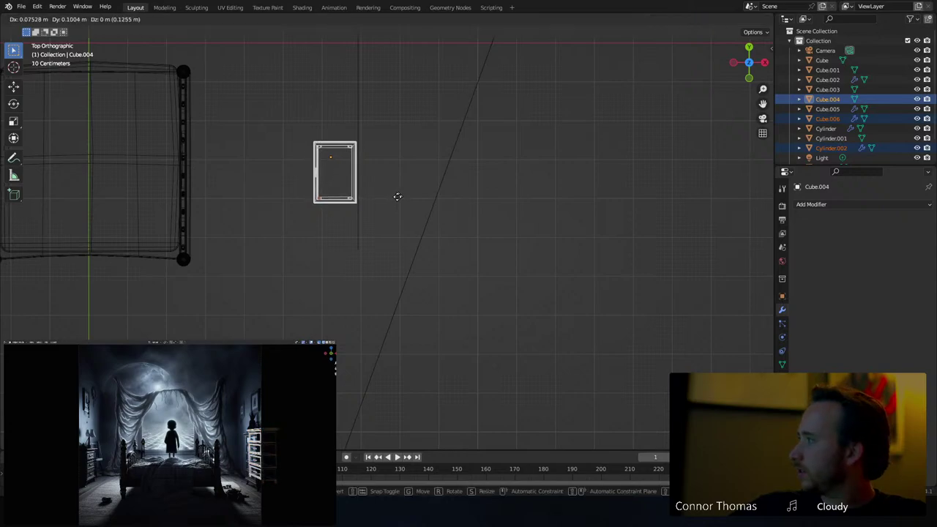
left_click(384, 199)
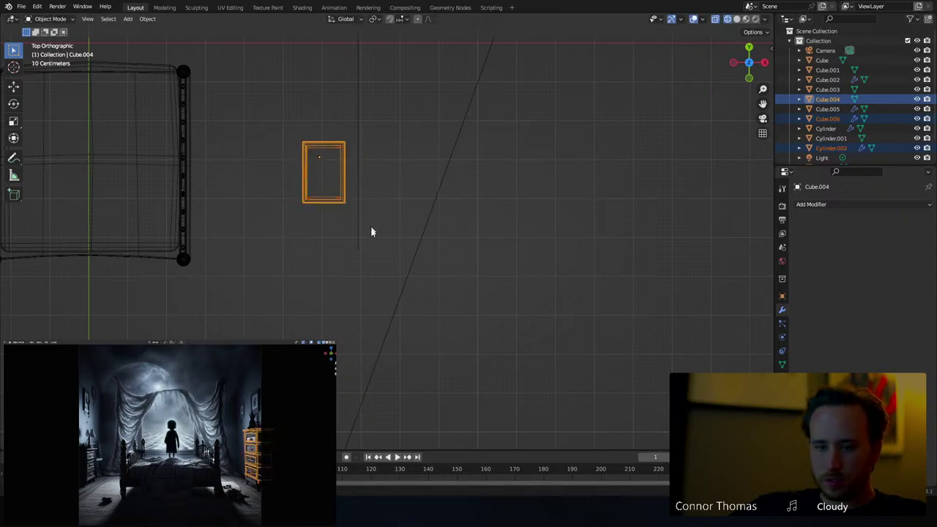
key("g")
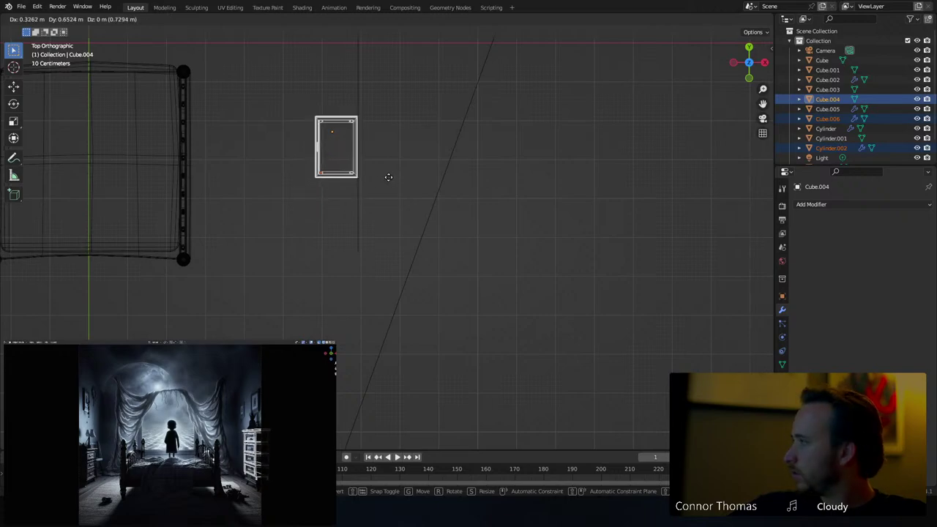
left_click(388, 176)
Return to solid shading, lower the tall dresser along Z until its feet rest on the floor, and deselect everything
middle_click_drag(362, 203, 376, 102)
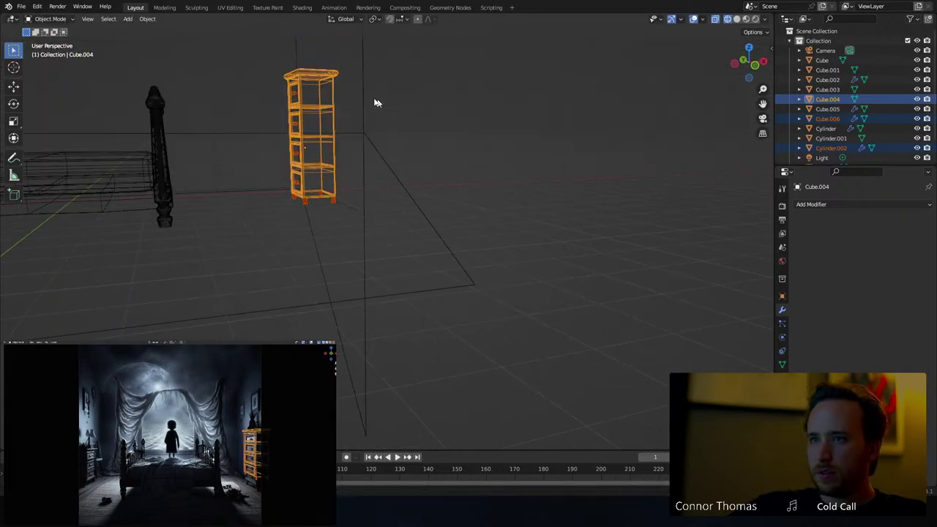
key("shift+z")
key("g")
key("z")
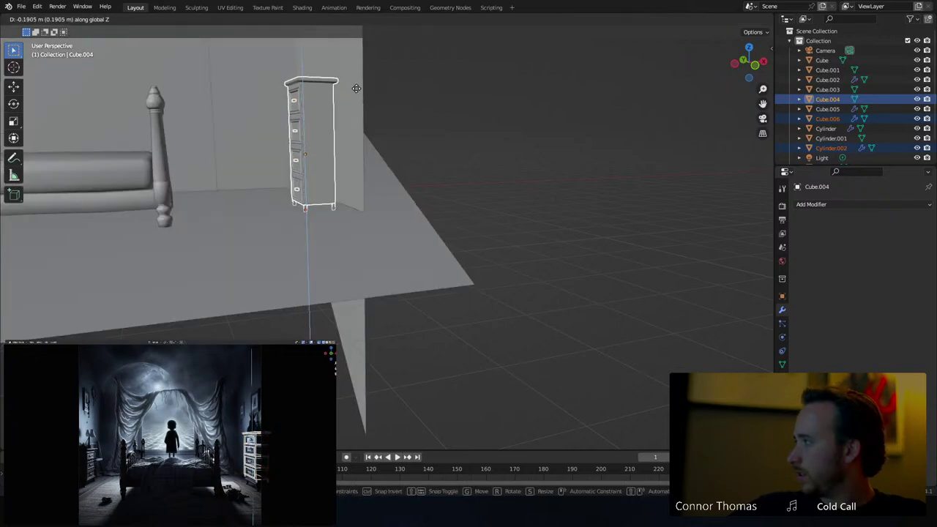
left_click(357, 112)
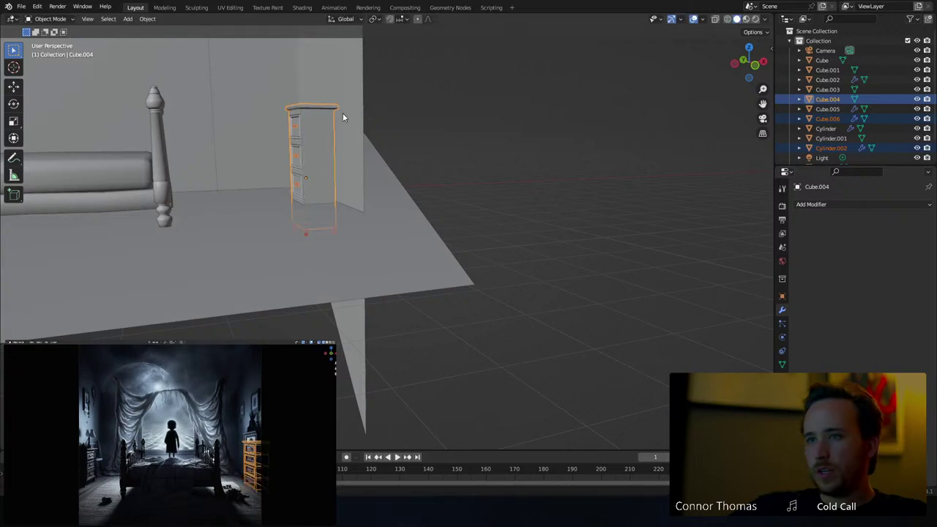
middle_click_drag(343, 113, 345, 150)
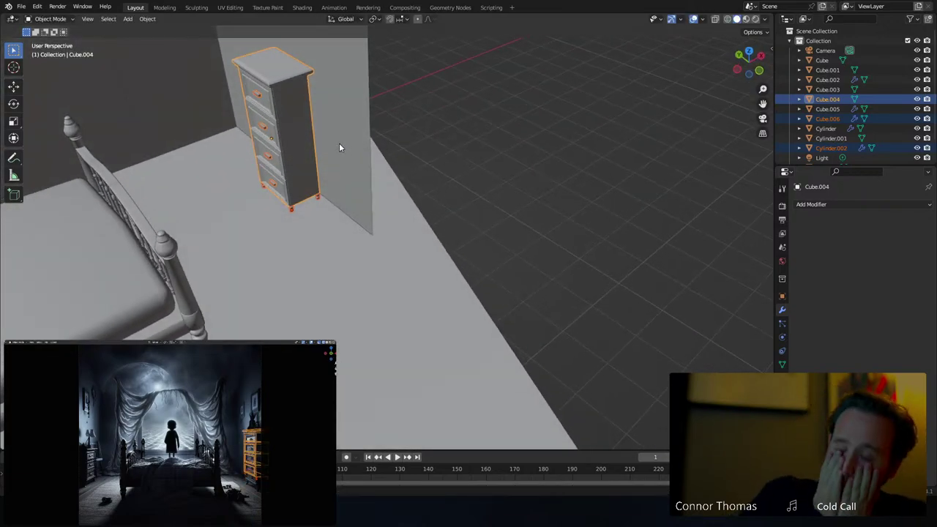
key("a")
key("alt+a")
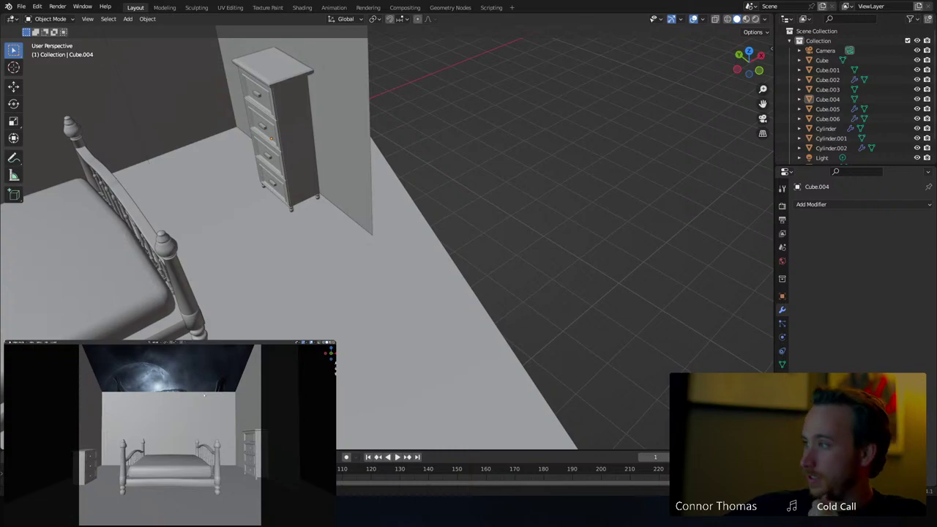
Move the side wall face beside the short dresser inward about 1.2 m along X and finish editing the wall mesh
middle_click_drag(209, 256, 155, 271)
left_click(155, 267)
key("Tab")
middle_click_drag(227, 285, 364, 272)
key("3")
scroll(301, 263, "up", 3)
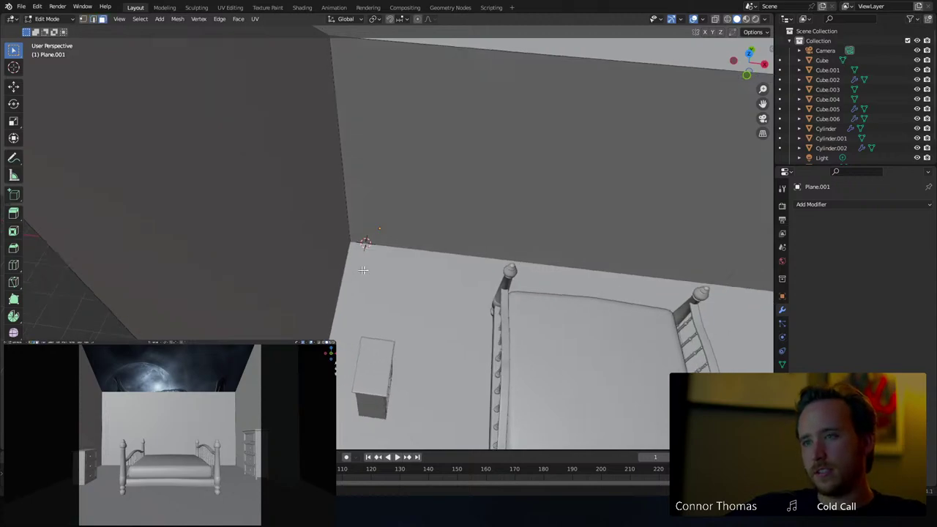
left_click(295, 262)
scroll(295, 261, "down", 4)
key("g")
key("x")
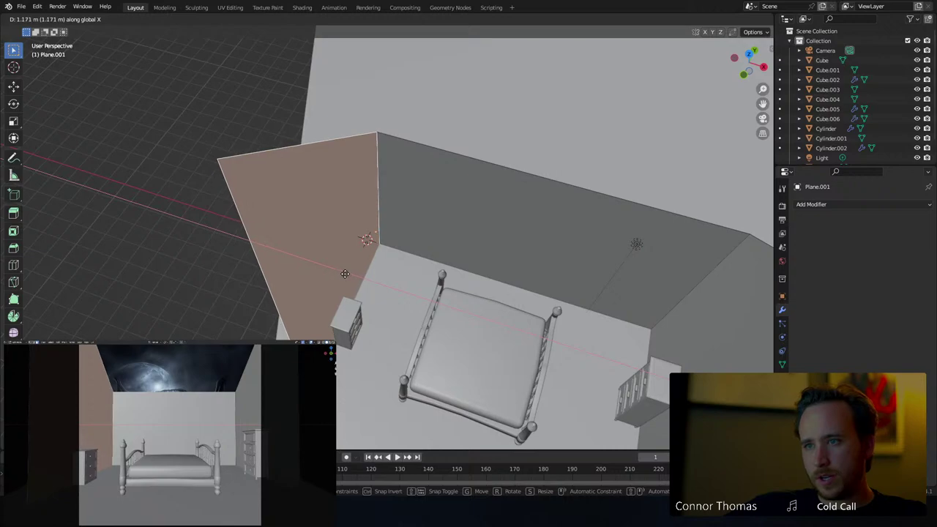
left_click(349, 275)
key("z")
middle_click_drag(461, 286, 512, 229)
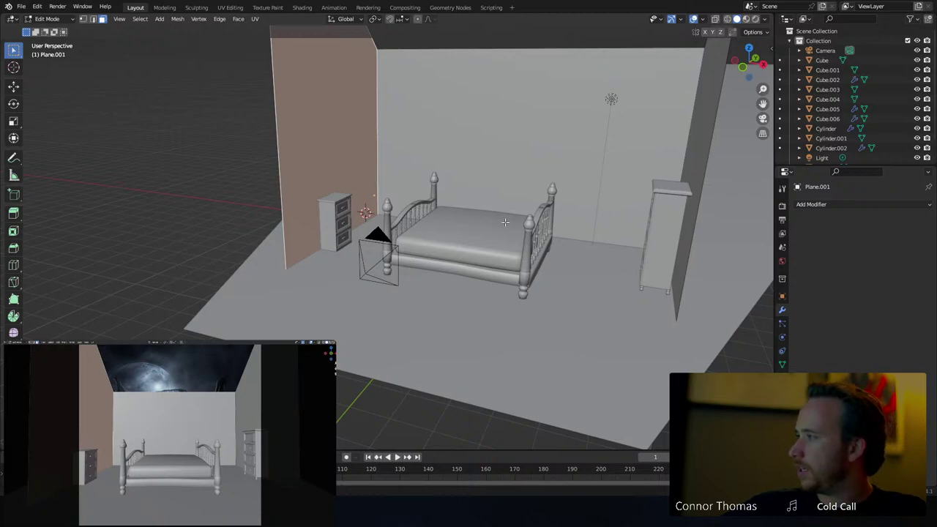
key("Tab")
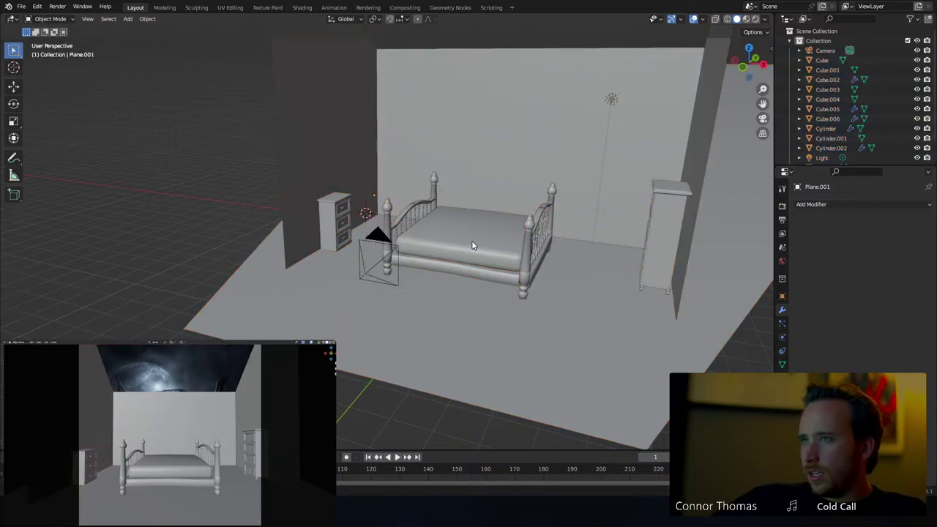
key("alt+a")
Add a horizontal loop cut around the bedroom walls and slide it down to just above the bed's mattress
middle_click_drag(452, 133, 471, 164)
scroll(470, 163, "down", 3)
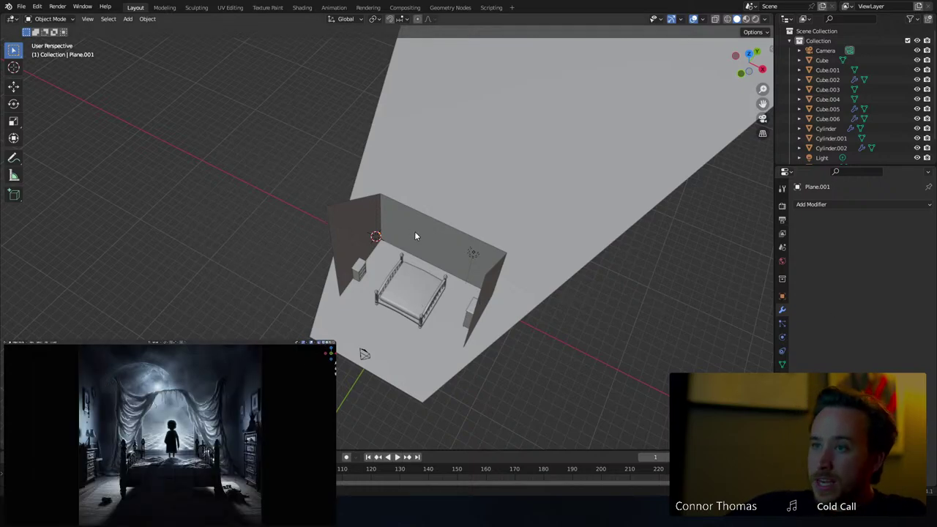
left_click(487, 275)
middle_click_drag(488, 276, 482, 212)
key("Tab")
scroll(485, 220, "up", 6)
middle_click_drag(462, 183, 418, 239, "shift")
scroll(419, 232, "down", 3)
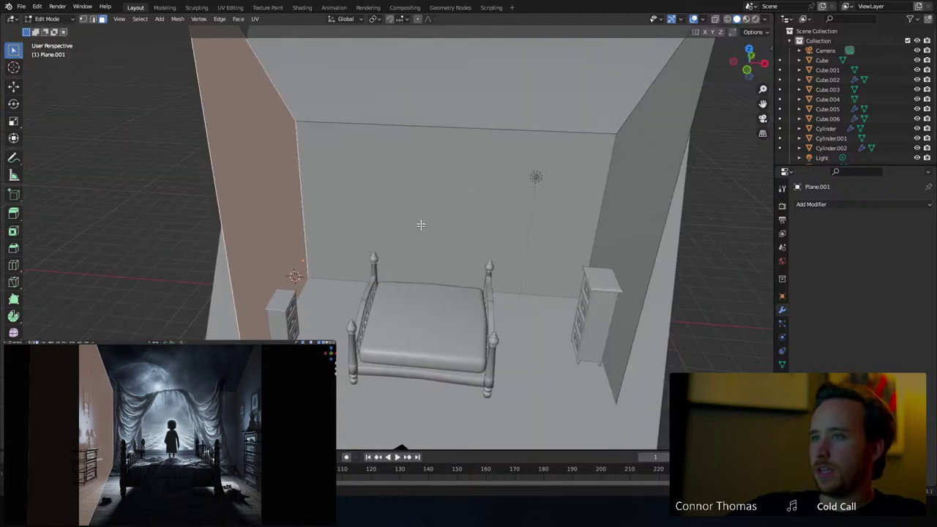
key("ctrl+r")
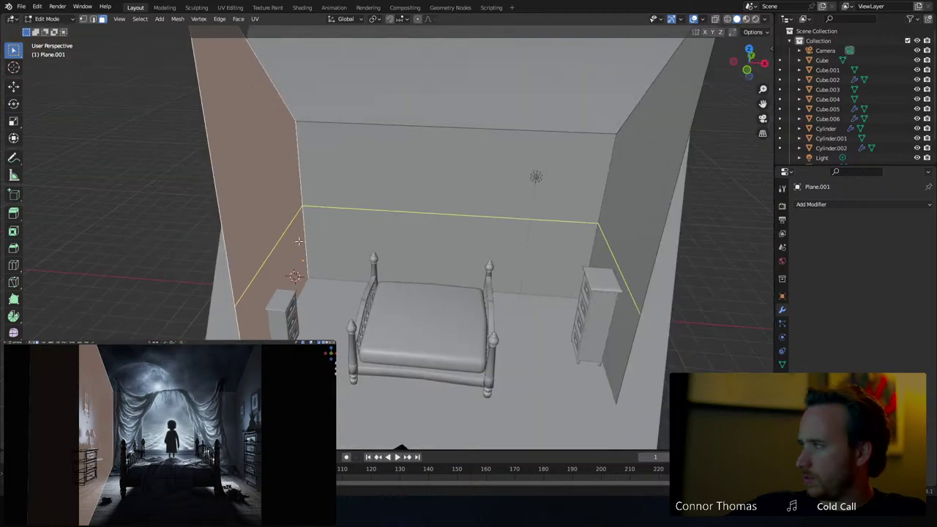
left_click(299, 241)
left_click(301, 287)
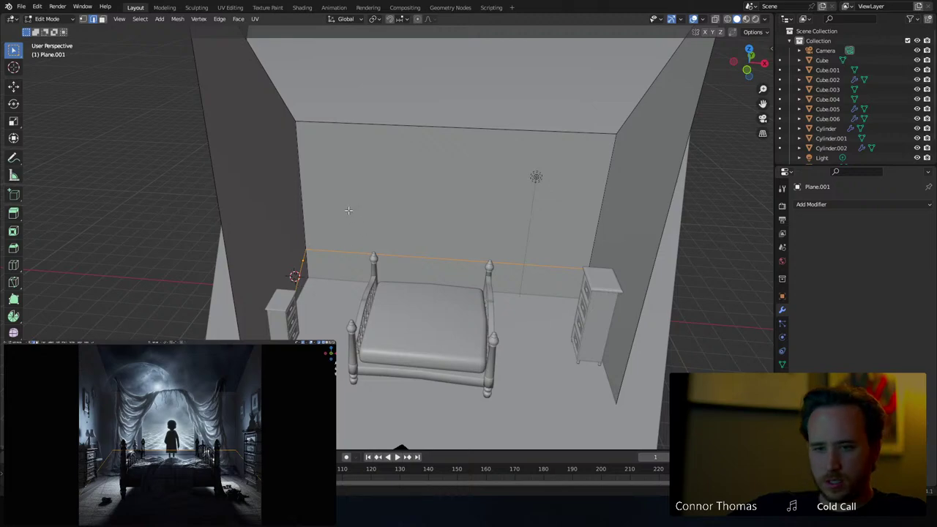
Add two vertical loop cuts to the back wall, aligned with the two sides of the bed
key("ctrl+r")
left_click(347, 129)
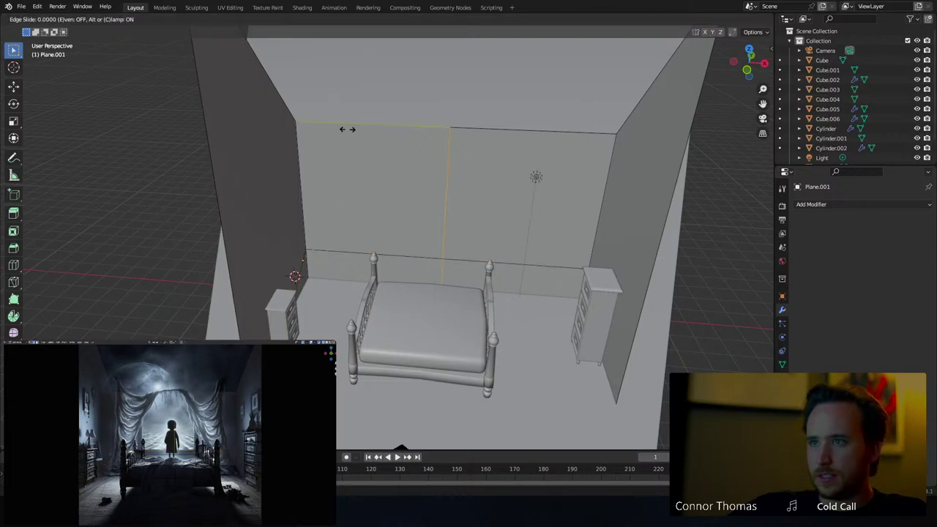
left_click(264, 140)
key("ctrl+r")
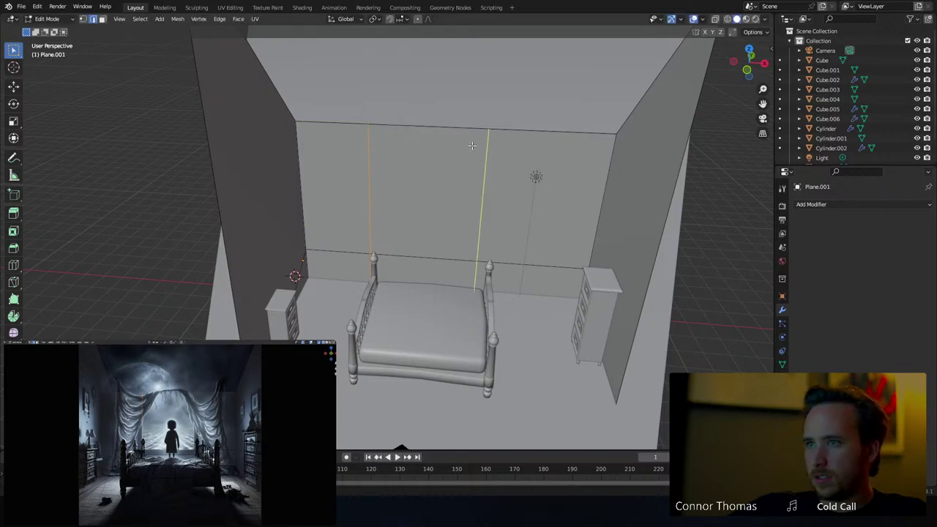
left_click(476, 145)
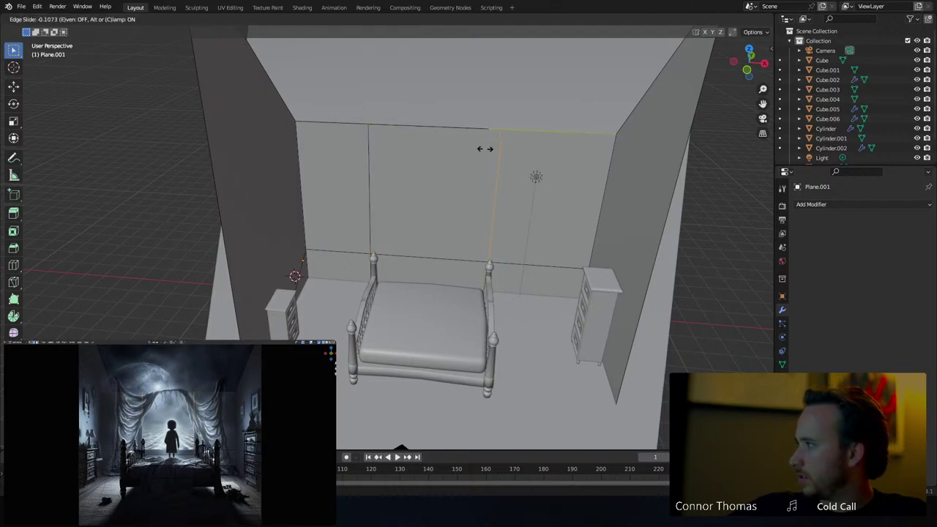
left_click(483, 149)
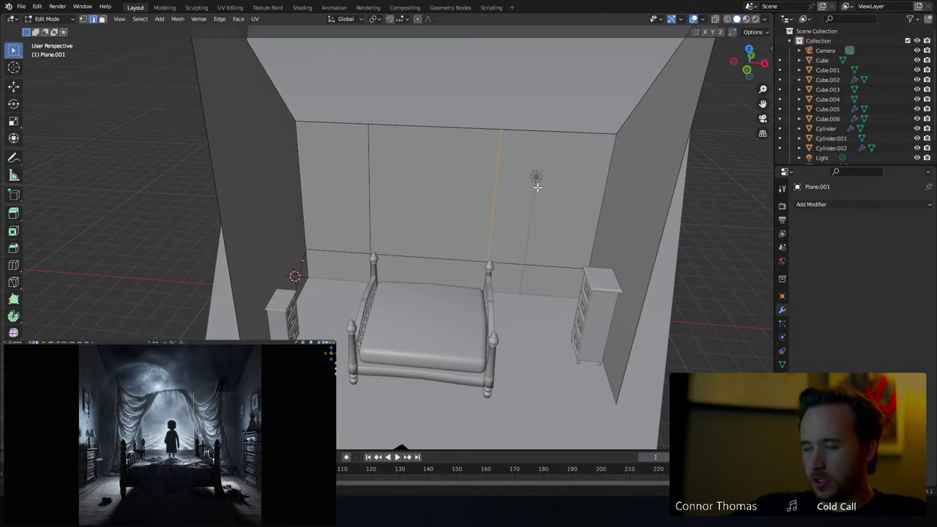
Add a horizontal loop cut around the walls at about mid-height and remove the back wall's faces above it
key("ctrl+r")
left_click(502, 201)
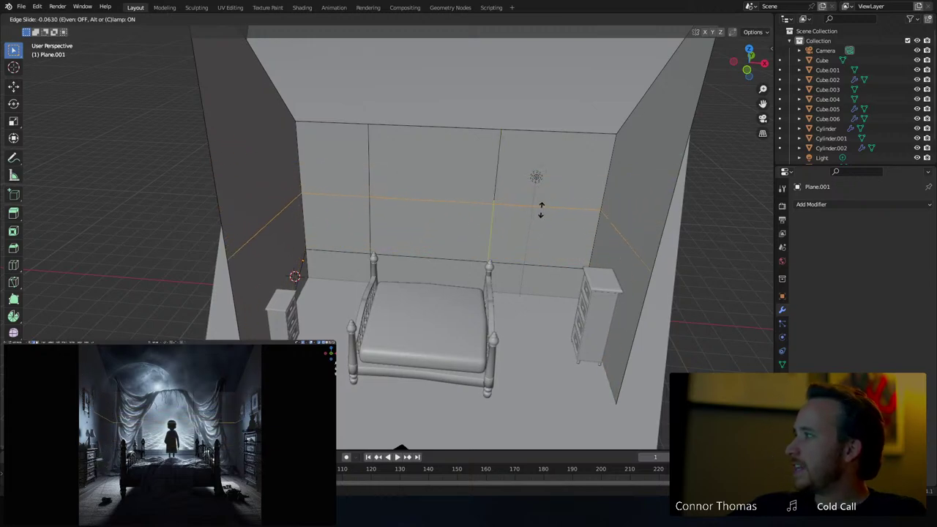
left_click(550, 207)
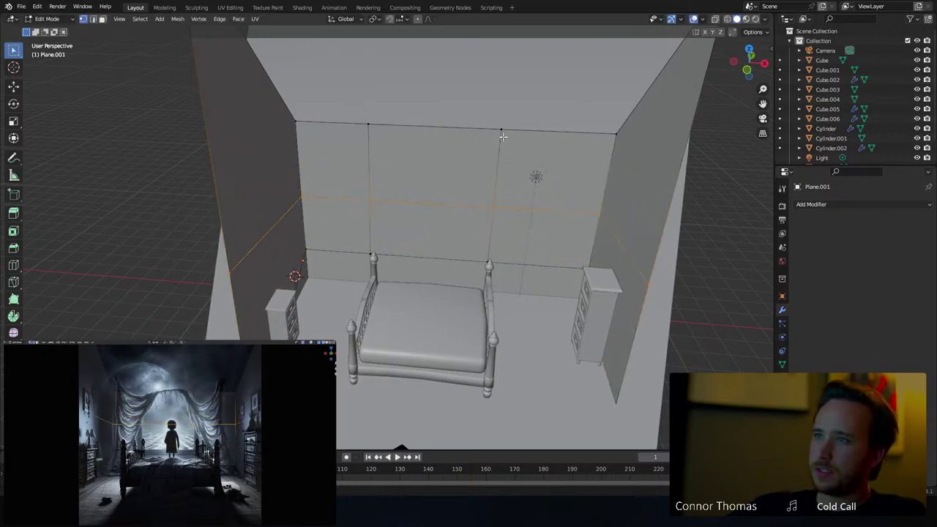
left_click(393, 130, "alt")
middle_click_drag(370, 126, 486, 171)
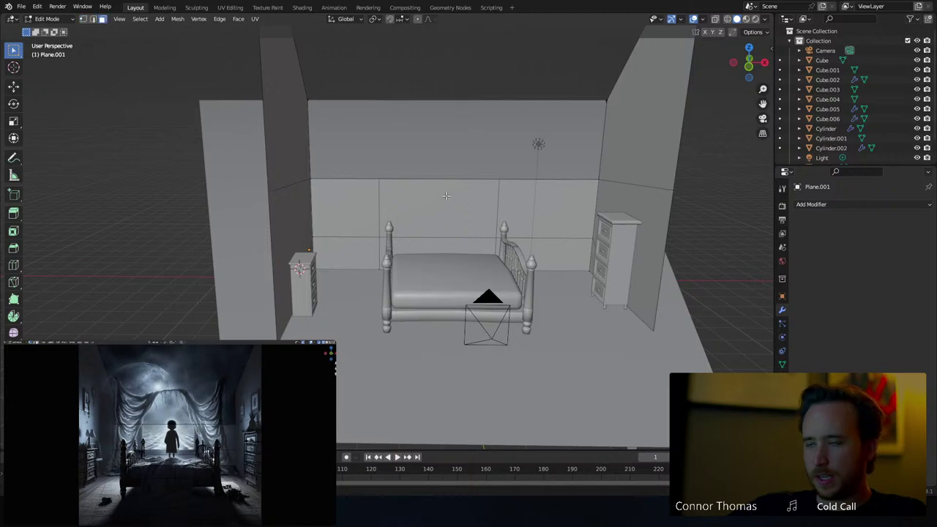
Delete the back wall's middle face above the bed and its leftover upper edge to open the wall, then leave mesh editing
left_click(445, 196)
key("x")
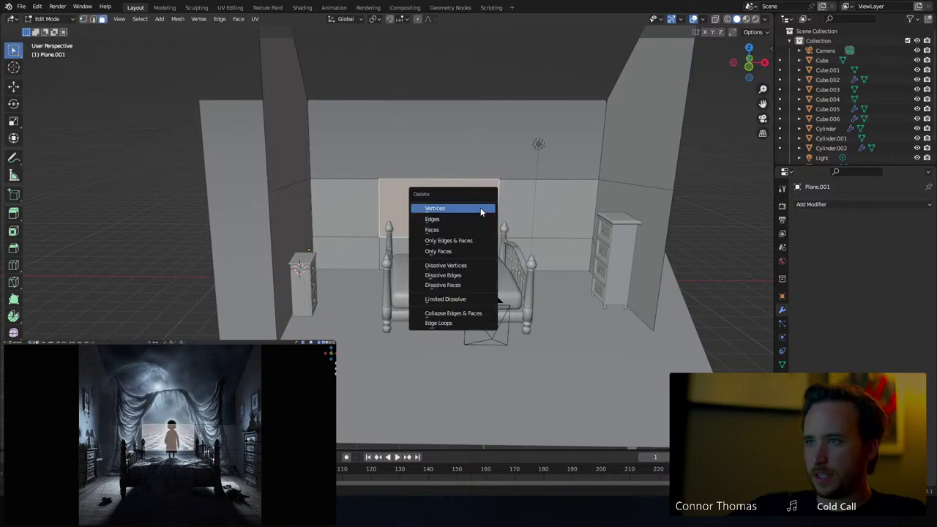
left_click(470, 254)
key("2")
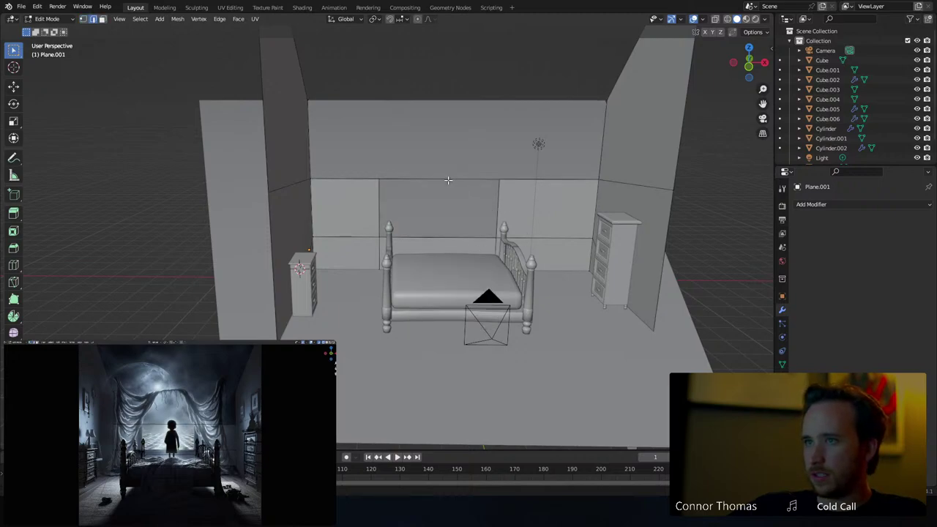
left_click(450, 180)
key("x")
left_click(448, 171)
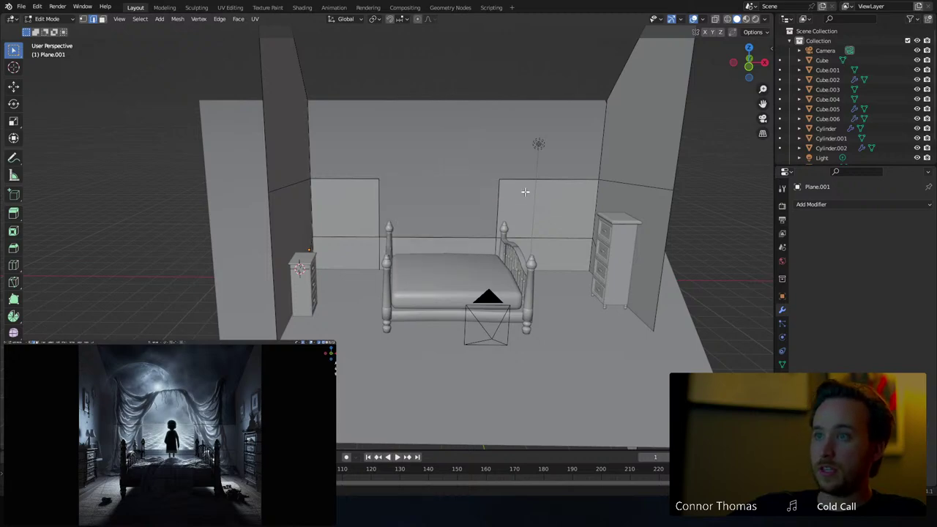
middle_click_drag(448, 172, 537, 237)
key("Tab")
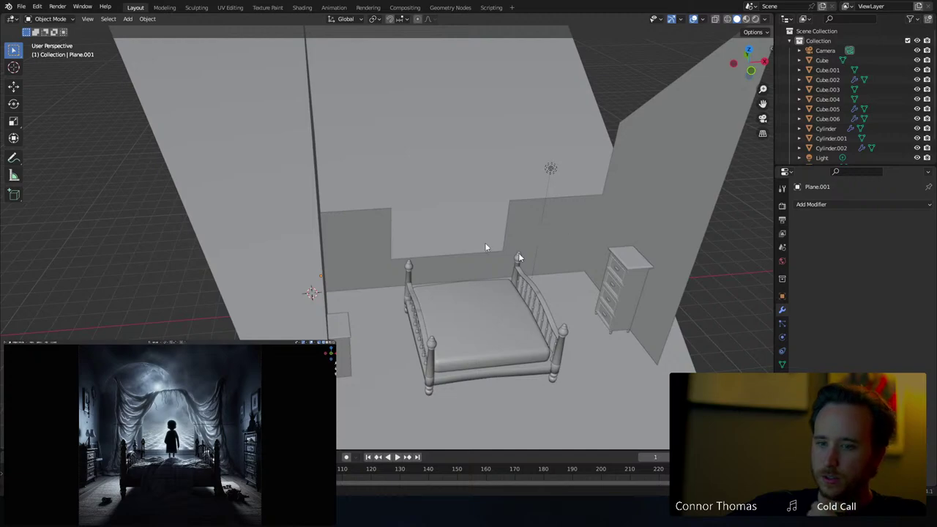
Add a vertical loop cut to the back wall on each side of the opening, slid close to the opening's edge
left_click(563, 214)
middle_click_drag(566, 213, 596, 217)
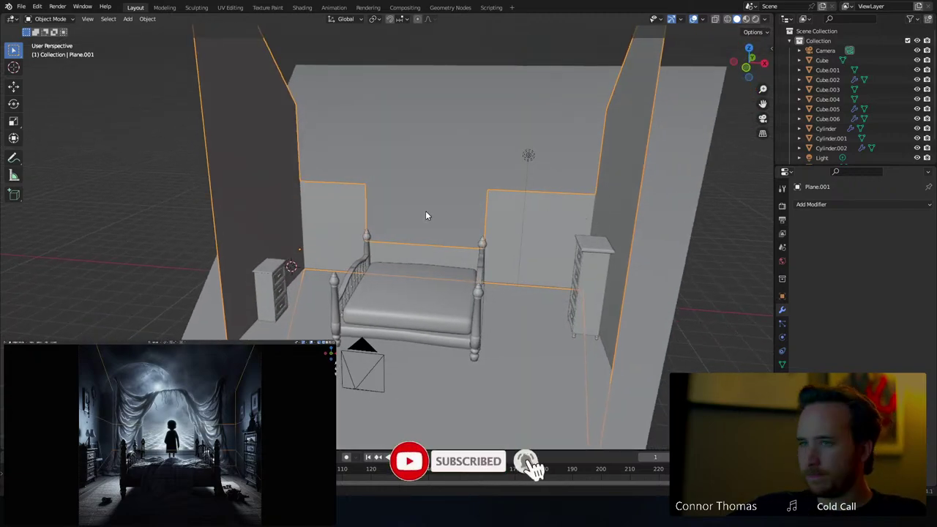
key("Tab")
middle_click_drag(427, 212, 345, 196)
left_click(322, 177)
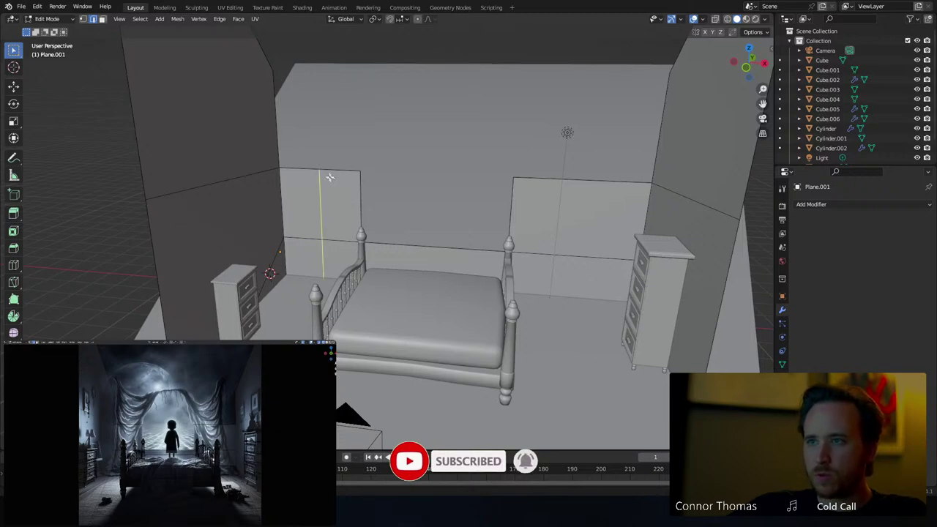
key("g")
key("g")
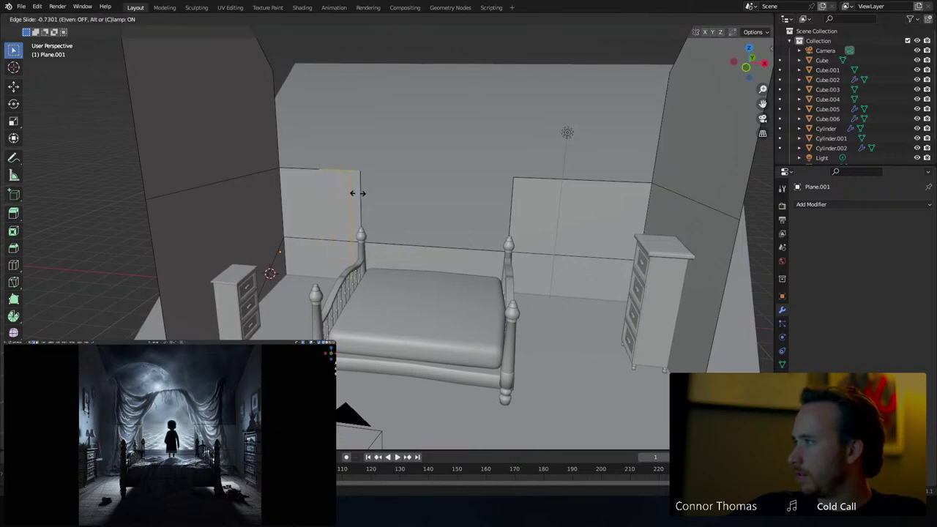
left_click(358, 193)
left_click(565, 212)
key("g")
key("g")
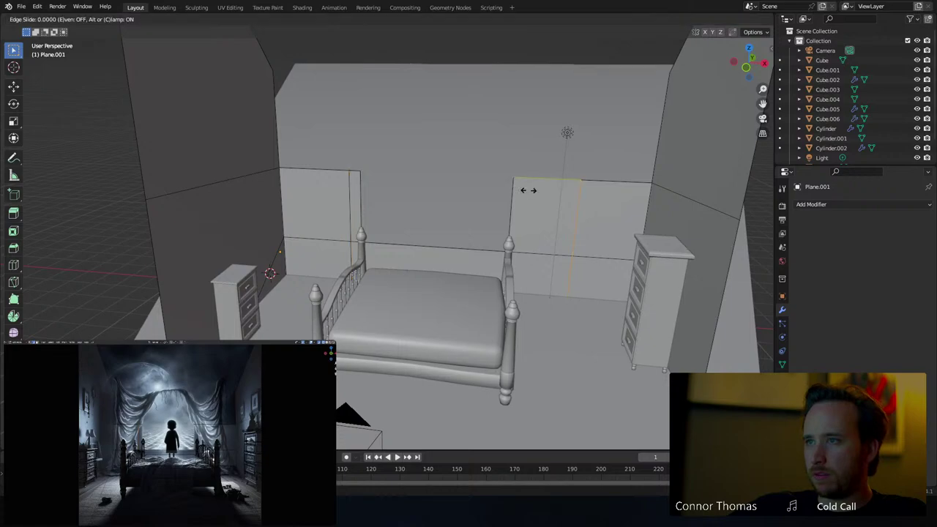
left_click(472, 202)
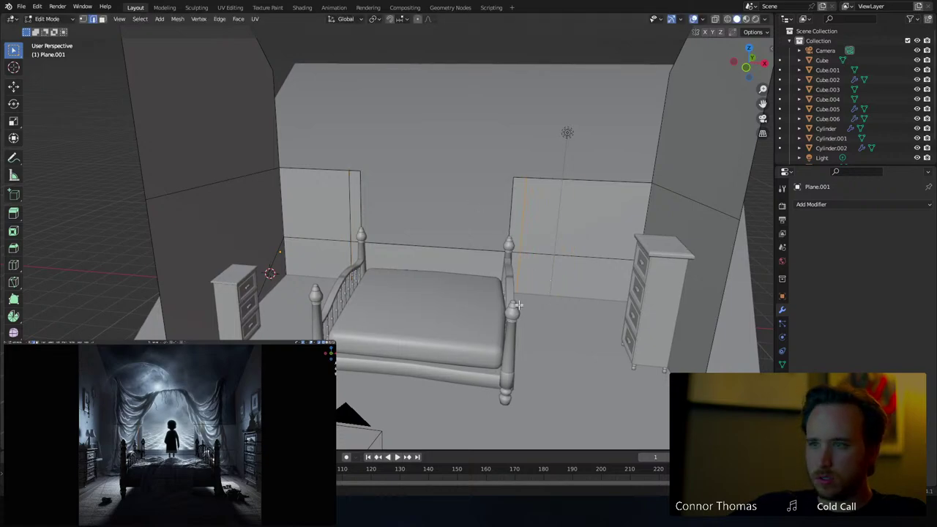
Add a horizontal loop cut around the walls just below the opening's lower edge and switch to face selection
key("ctrl+r")
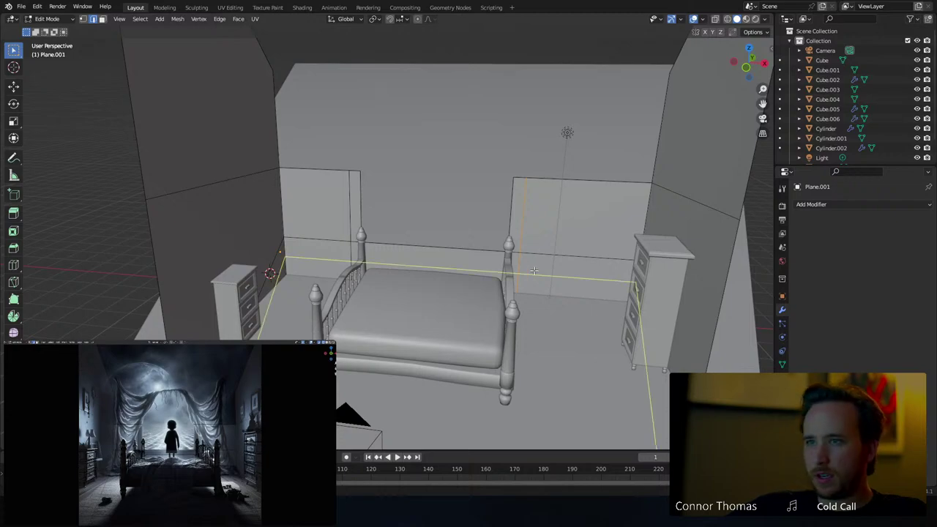
left_click(533, 263)
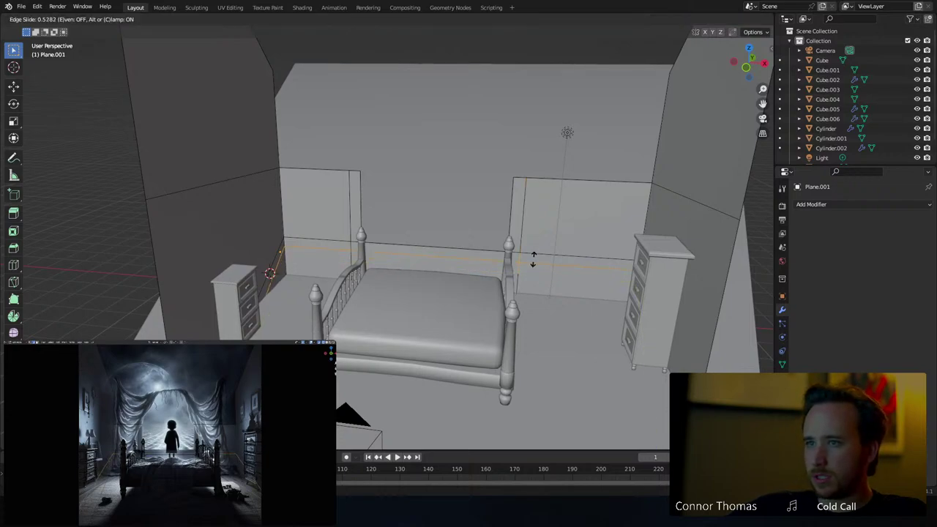
left_click(533, 258)
scroll(230, 220, "up", 4)
key("3")
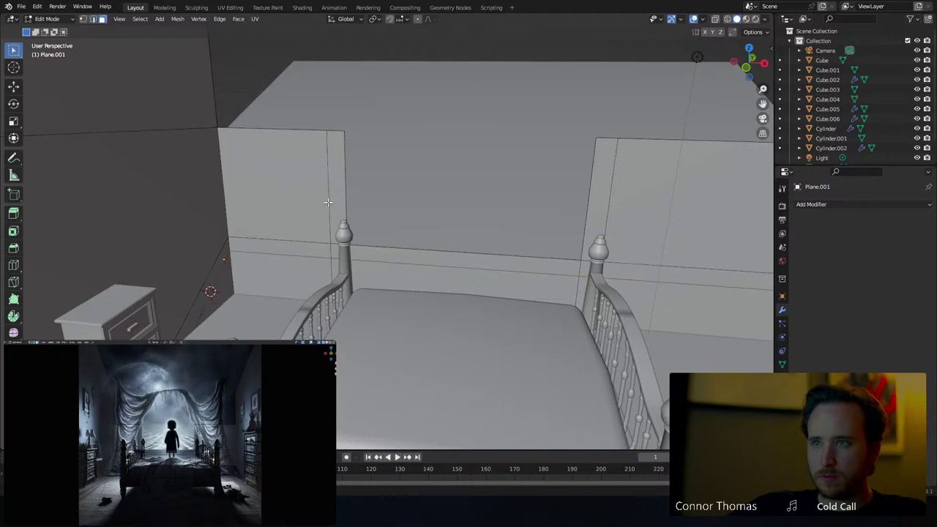
Extrude the narrow faces bordering the sides and bottom of the back wall's opening into a raised trim
left_click(338, 193)
left_click(525, 258, "shift")
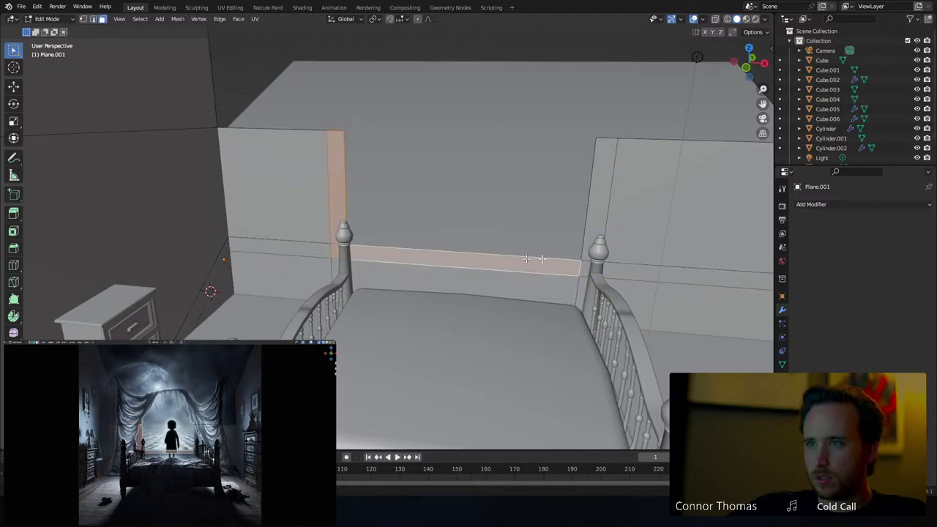
left_click(585, 268, "shift")
left_click(598, 232, "shift")
middle_click_drag(542, 225, 548, 255)
middle_click_drag(640, 271, 522, 317)
key("e")
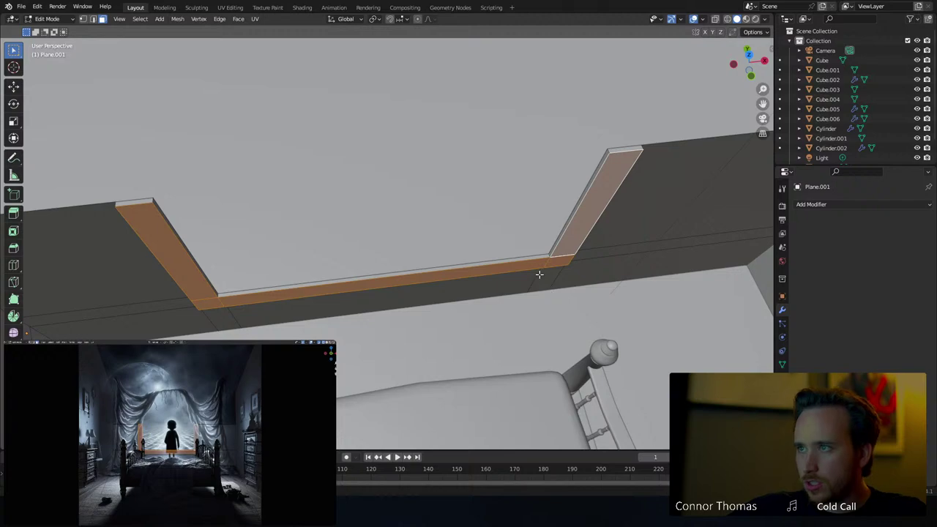
Inset the extruded trim faces slightly
middle_click_drag(627, 253, 488, 264, "shift")
scroll(487, 263, "up", 2)
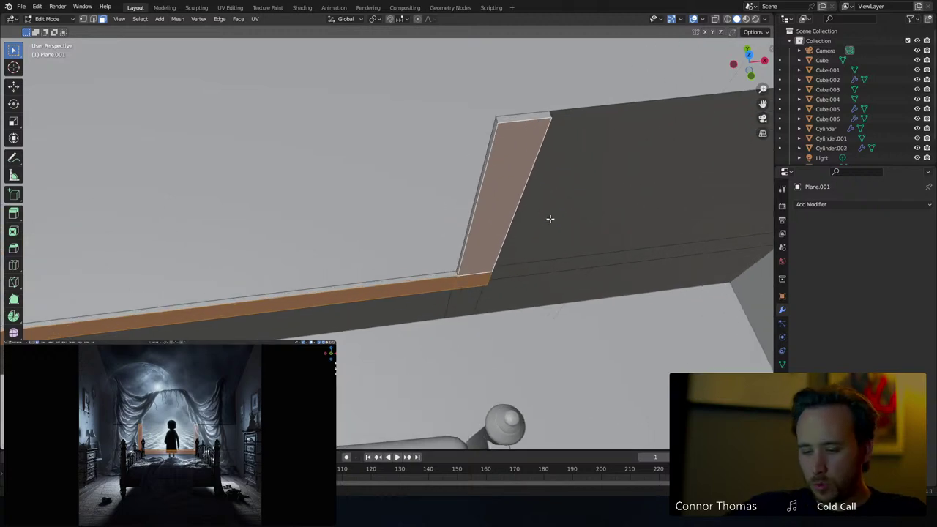
key("i")
left_click(556, 219)
Select the back edges along the opening's sides and bottom and move them about 0.2 m along Y, away from the room
middle_click_drag(557, 219, 413, 256)
key("Tab")
scroll(411, 237, "up", 5)
key("Tab")
key("2")
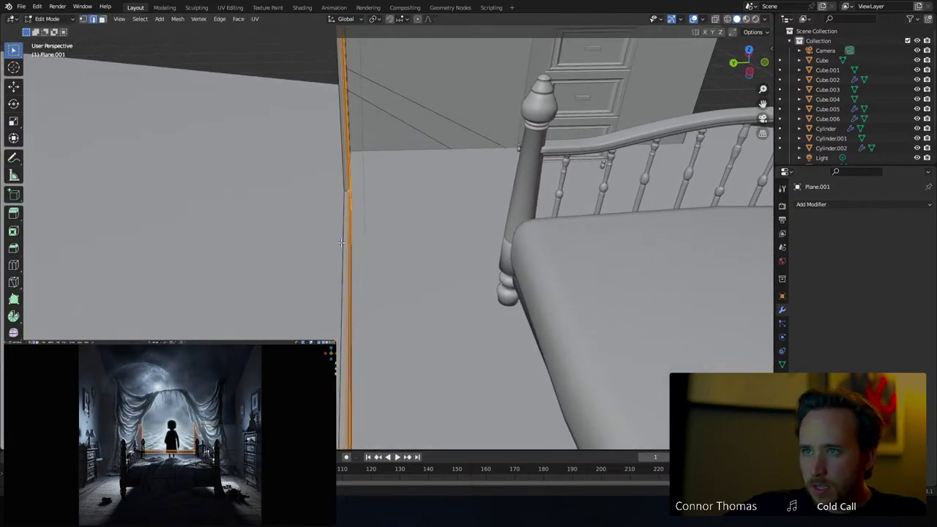
key("alt+a")
middle_click_drag(342, 243, 501, 207)
left_click(342, 200, "alt")
middle_click_drag(350, 209, 235, 239)
left_click(230, 202, "alt+shift")
middle_click_drag(315, 197, 328, 170)
scroll(328, 171, "down", 3)
middle_click_drag(379, 198, 425, 261)
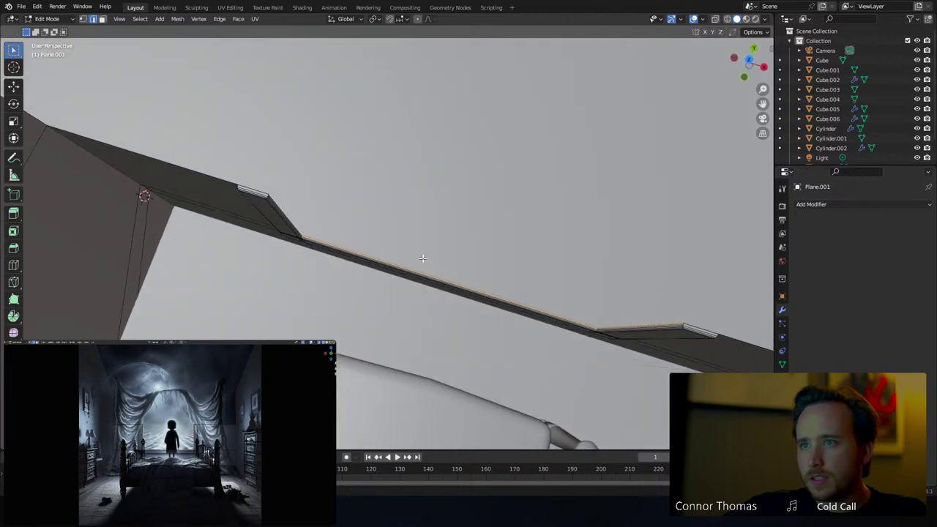
key("g")
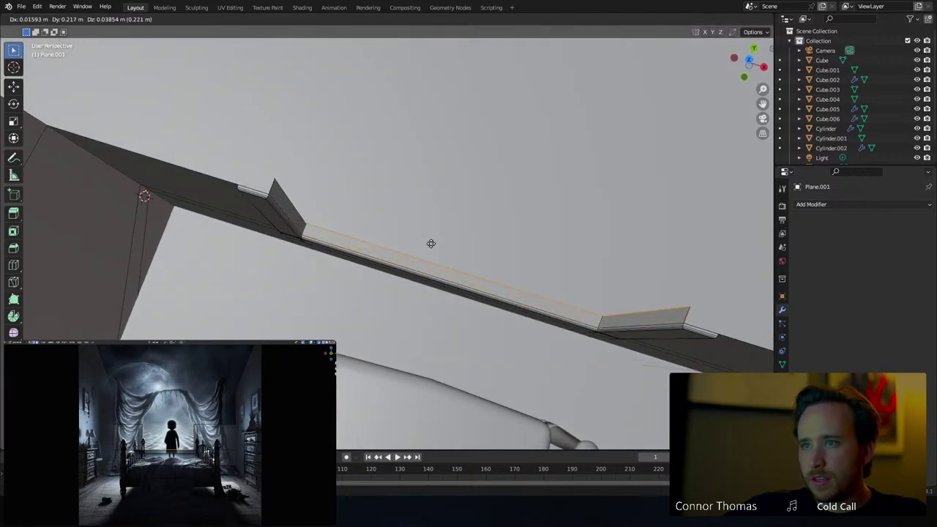
key("y")
left_click(432, 247)
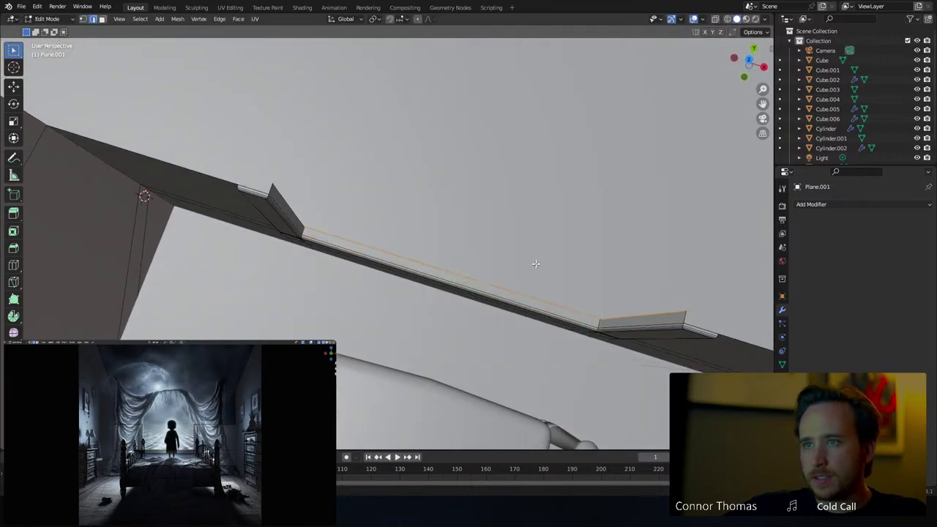
Scale the opening's back edges and adjust their height along Z, then leave mesh editing
middle_click_drag(608, 265, 578, 195)
key("s")
left_click(556, 274)
key("g")
key("z")
left_click(581, 222)
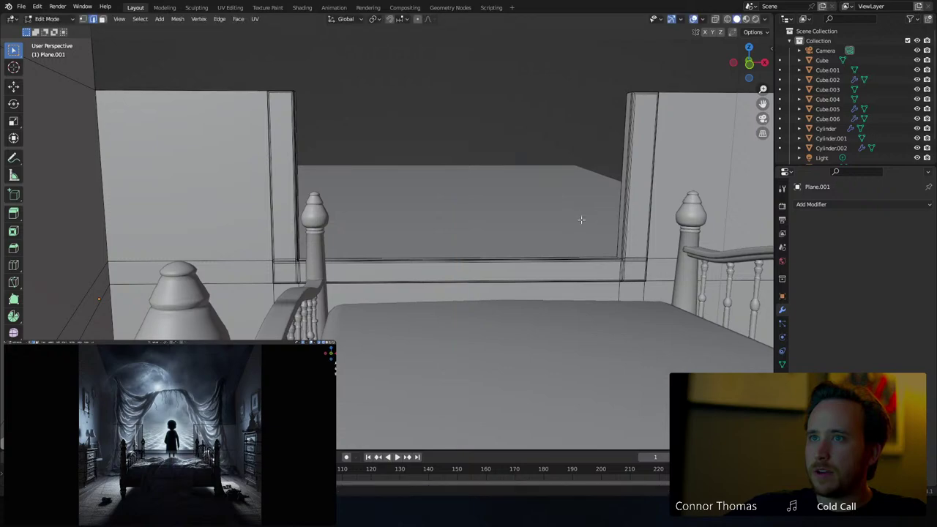
key("Tab")
Check the finished window opening and the room with nothing selected, and save the scene file
scroll(515, 235, "down", 6)
key("a")
key("a")
middle_click_drag(508, 237, 482, 253)
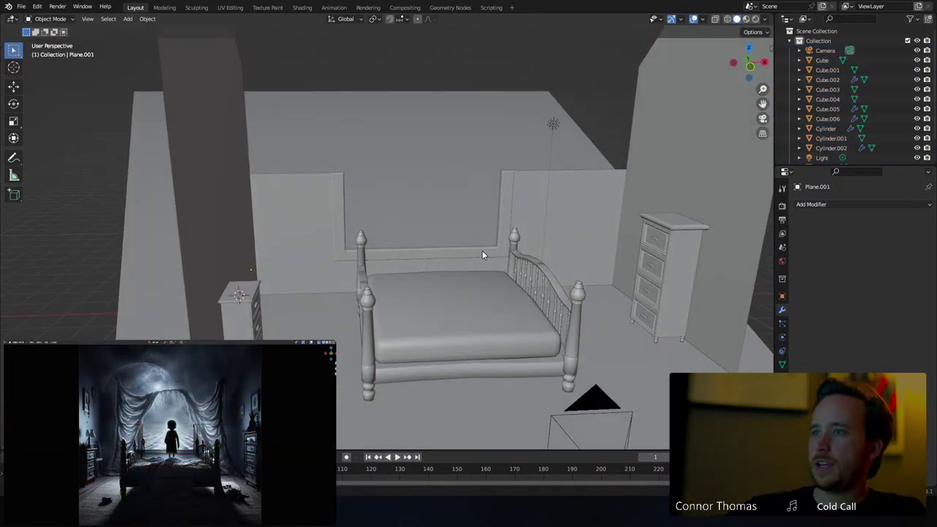
scroll(481, 251, "up", 6)
middle_click_drag(467, 239, 511, 262)
key("a")
key("a")
scroll(511, 262, "down", 3)
scroll(536, 244, "down", 8)
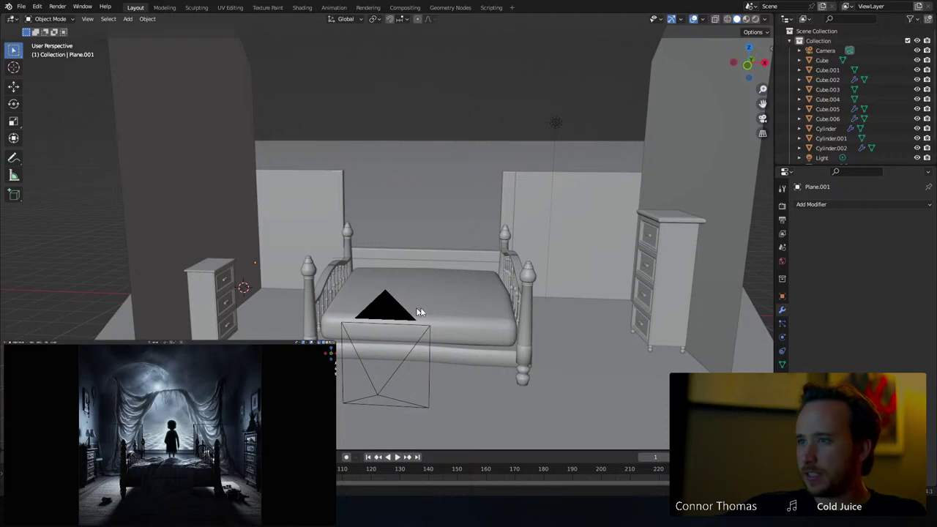
middle_click_drag(418, 309, 428, 235, "shift")
key("ctrl+s")
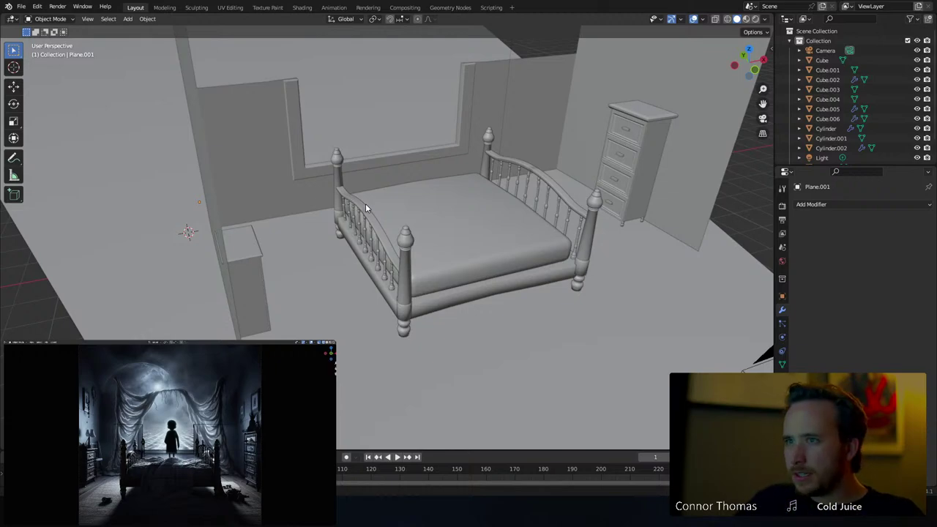
Place the 3D cursor on the floor just in front of the foot of the bed and return to box selection
middle_click_drag(485, 200, 424, 210)
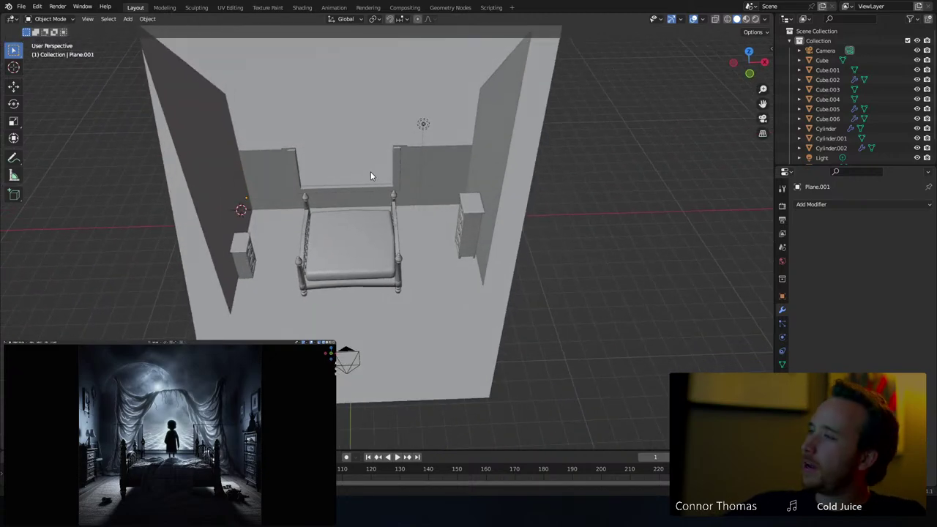
middle_click_drag(372, 173, 431, 177, "shift")
scroll(448, 182, "up", 4)
middle_click_drag(378, 199, 352, 199)
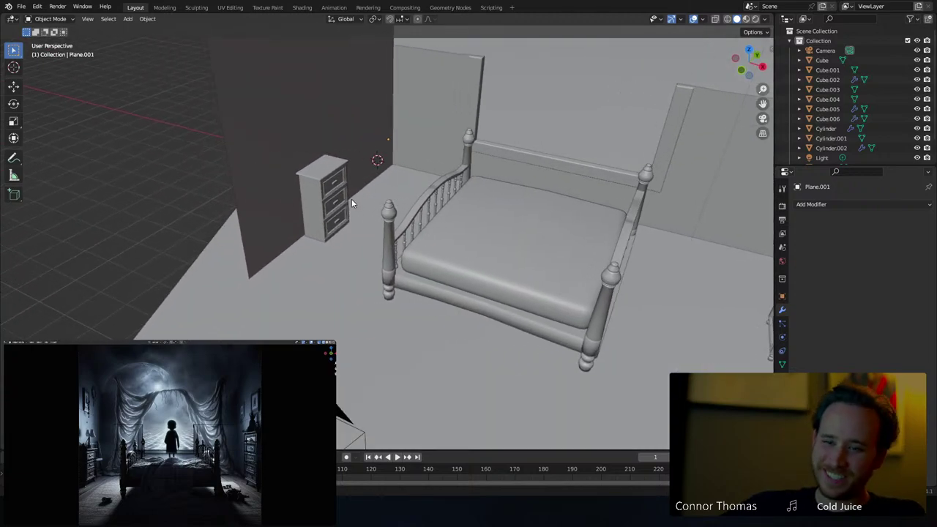
middle_click_drag(349, 199, 382, 202)
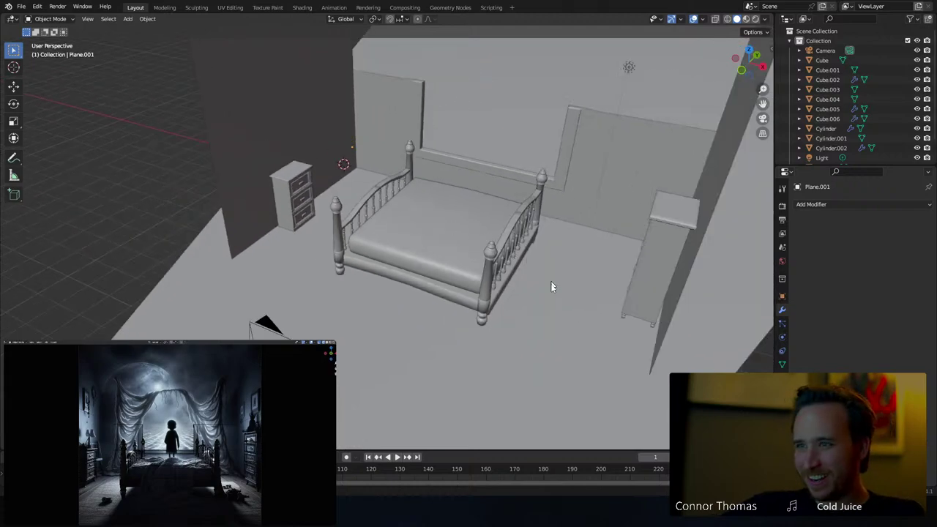
left_click(618, 329)
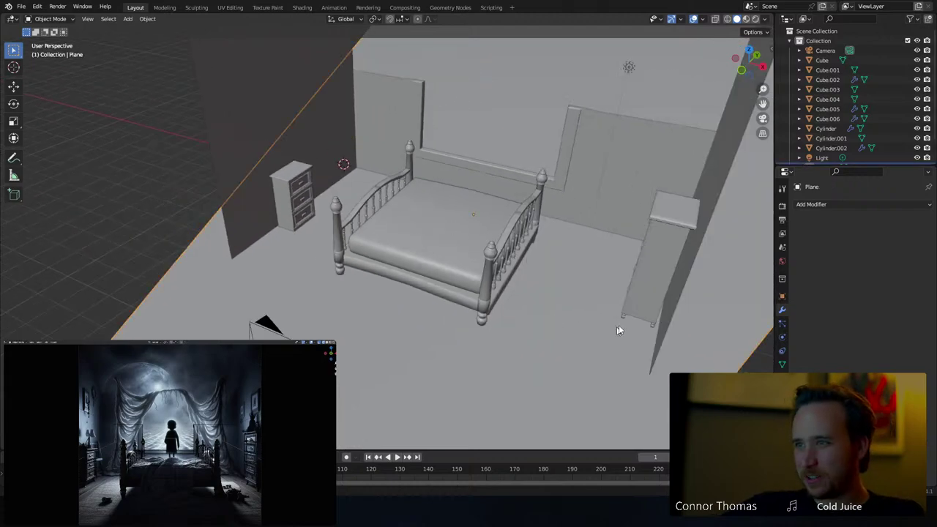
left_click(12, 68)
left_click(15, 51)
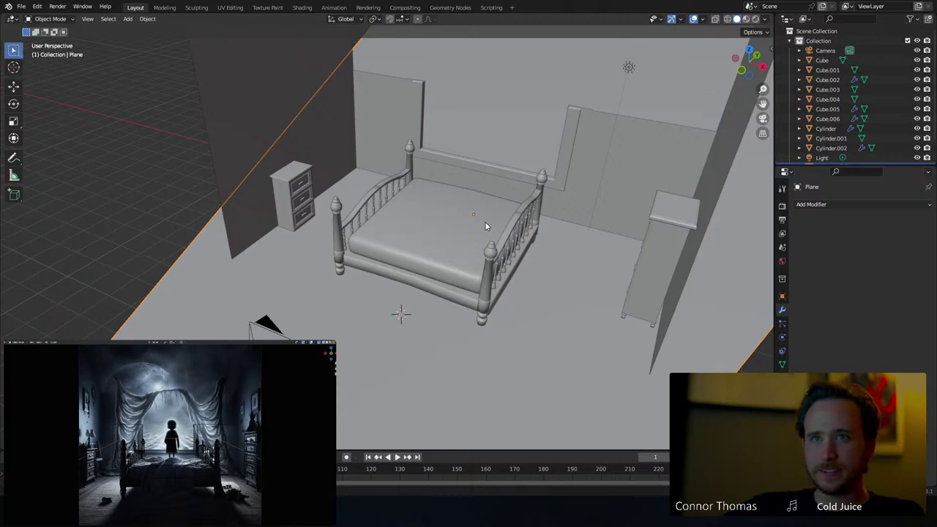
Add a plane at the 3D cursor for a rug, scaled about 2.5 times overall and about 1.5 times more along X
key("shift+a")
left_click(534, 222)
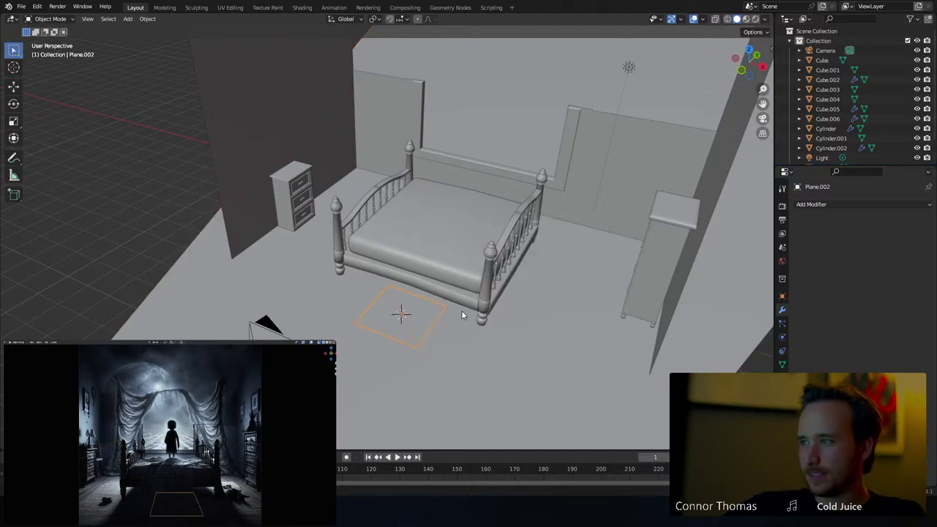
key("s")
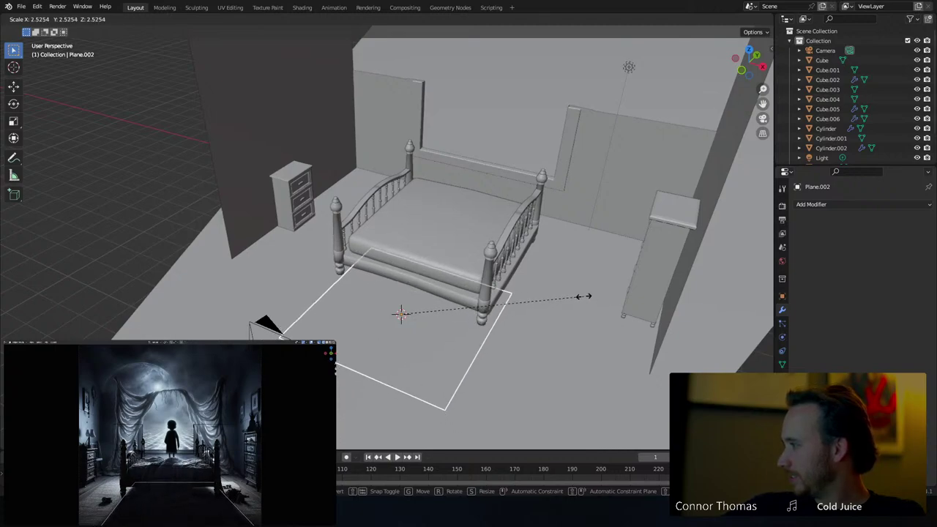
left_click(578, 296)
key("s")
key("x")
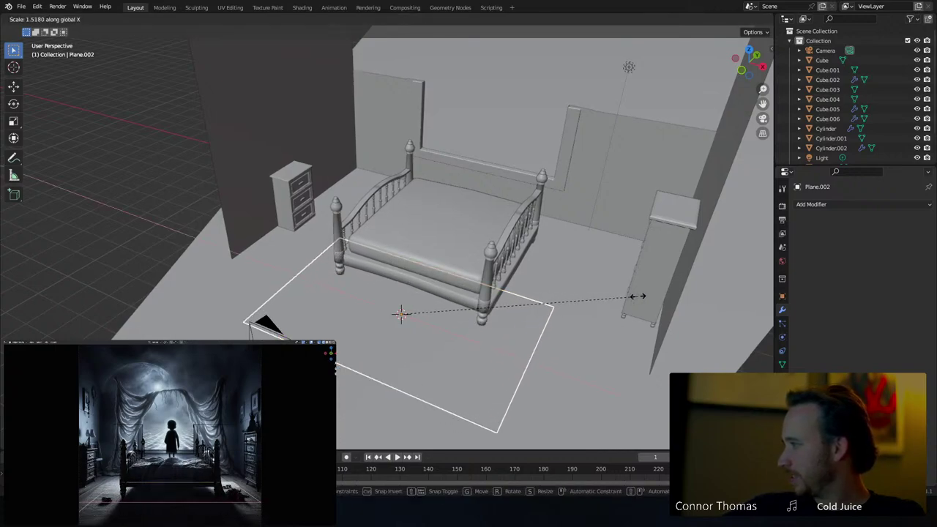
left_click(637, 296)
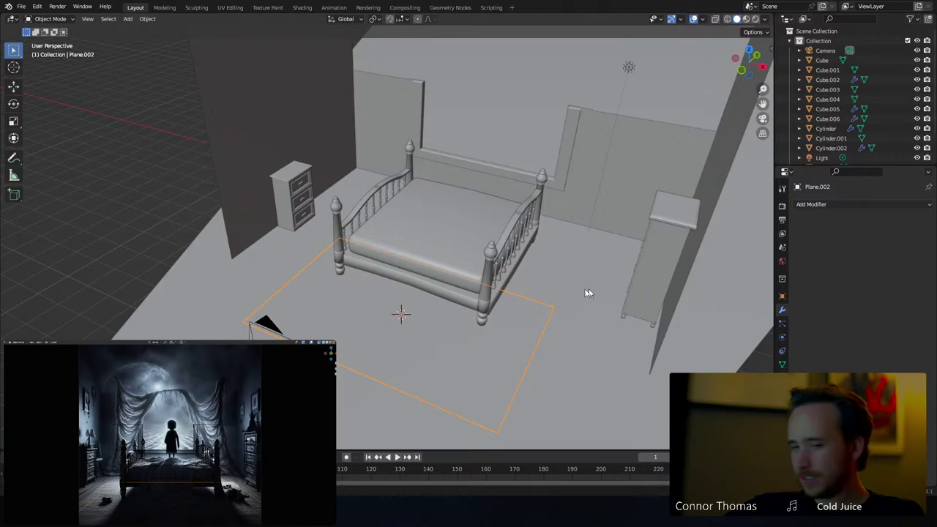
Add a Solidify modifier to the rug plane with a thickness of 0.01 m
middle_click_drag(575, 286, 627, 286)
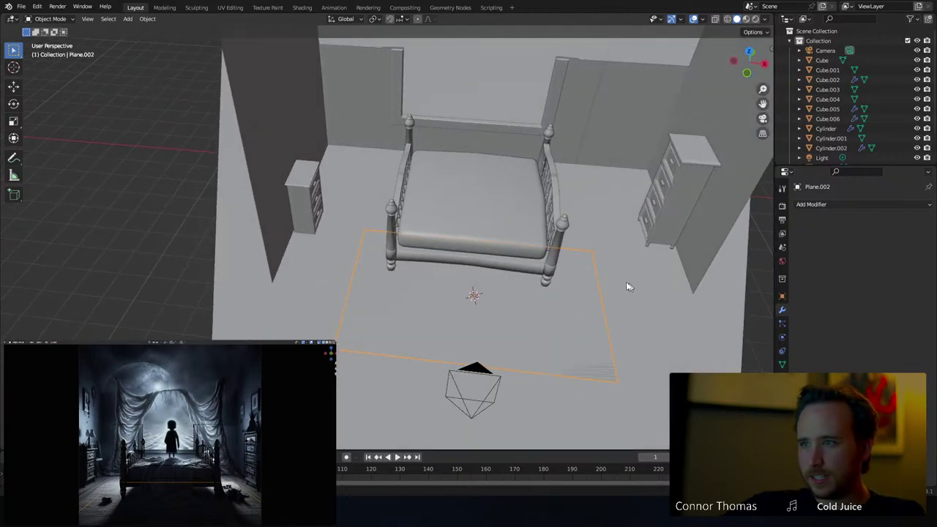
left_click(860, 205)
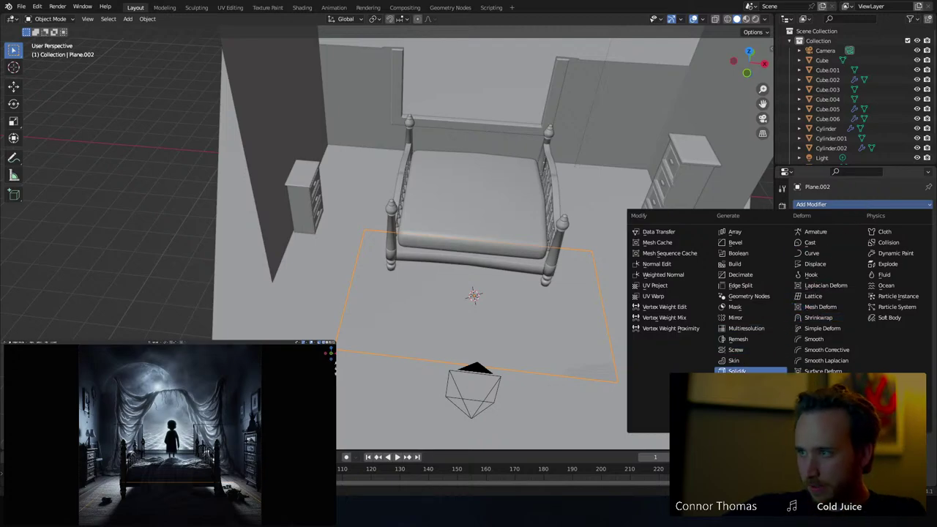
left_click(736, 371)
scroll(460, 324, "up", 3)
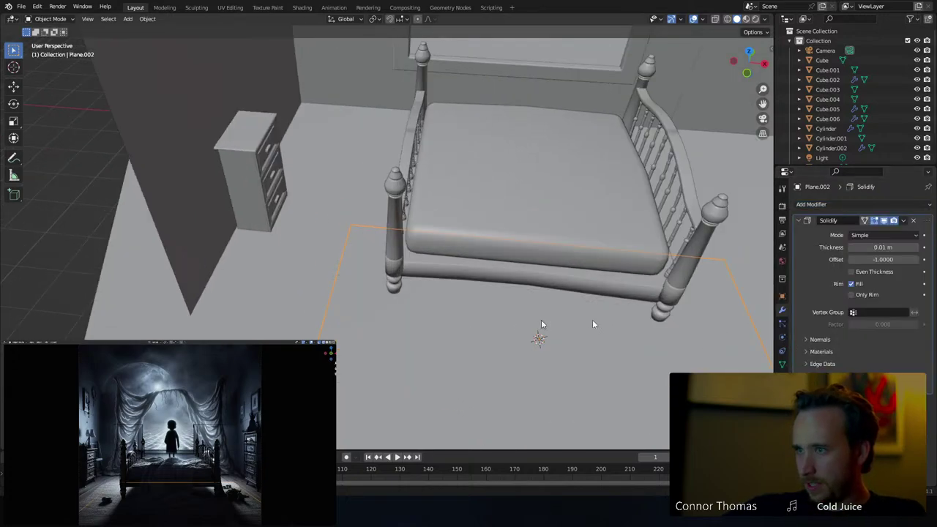
mouse_move(888, 248)
left_mouse_down()
mouse_move(918, 246)
mouse_move(883, 246)
left_mouse_up()
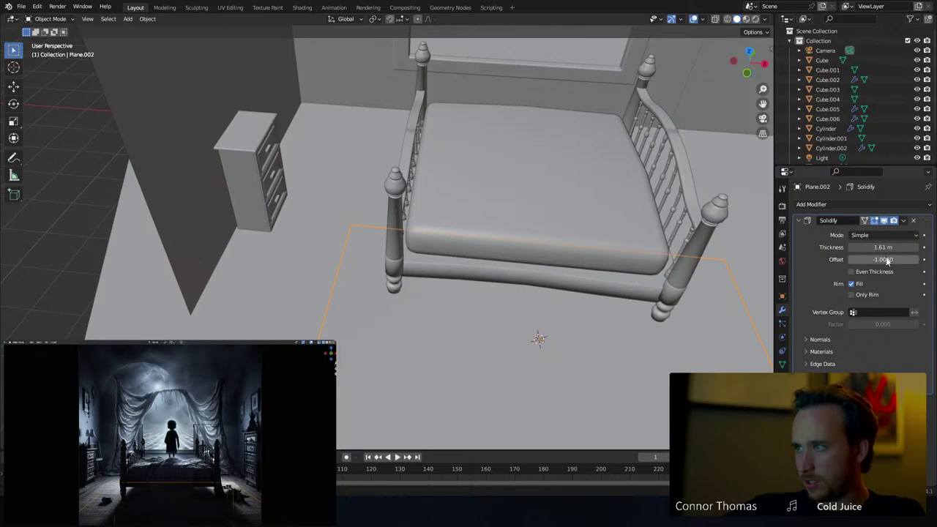
Raise the rug plane slightly along Z so that it sits on top of the floor
middle_click_drag(496, 343, 513, 306)
scroll(512, 300, "up", 1)
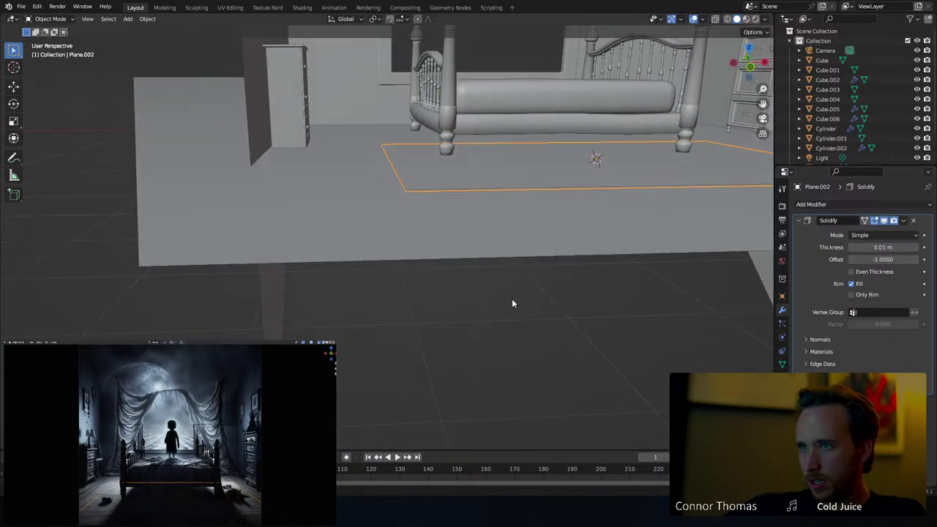
scroll(569, 217, "up", 3)
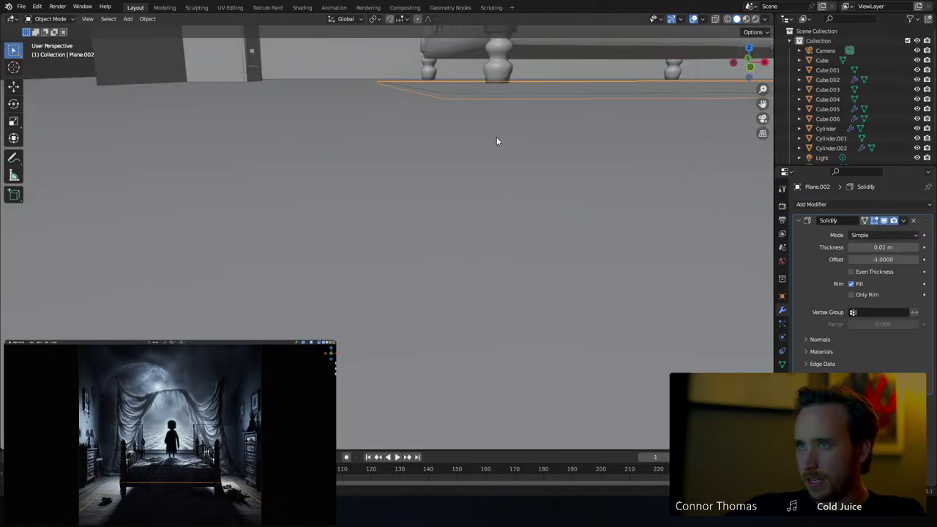
key("g")
key("z")
left_click(500, 91)
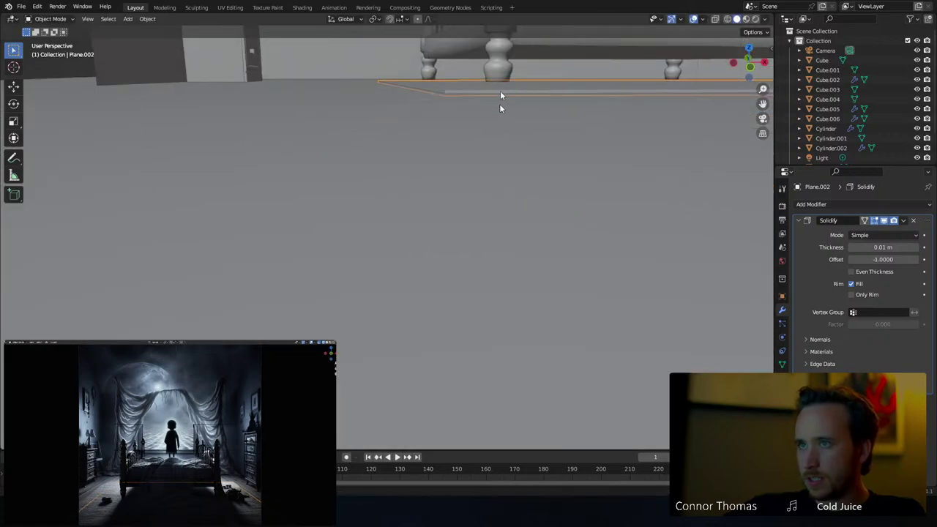
In a top wireframe view, add a centred loop cut across the rug's width
middle_click_drag(500, 91, 489, 88)
key("KP_7")
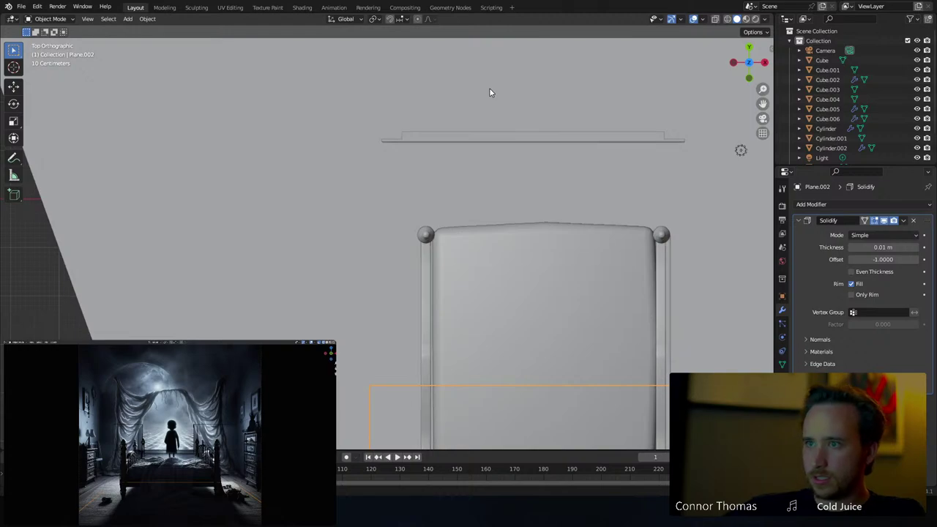
middle_click_drag(438, 198, 405, 74, "shift")
scroll(448, 293, "down", 4)
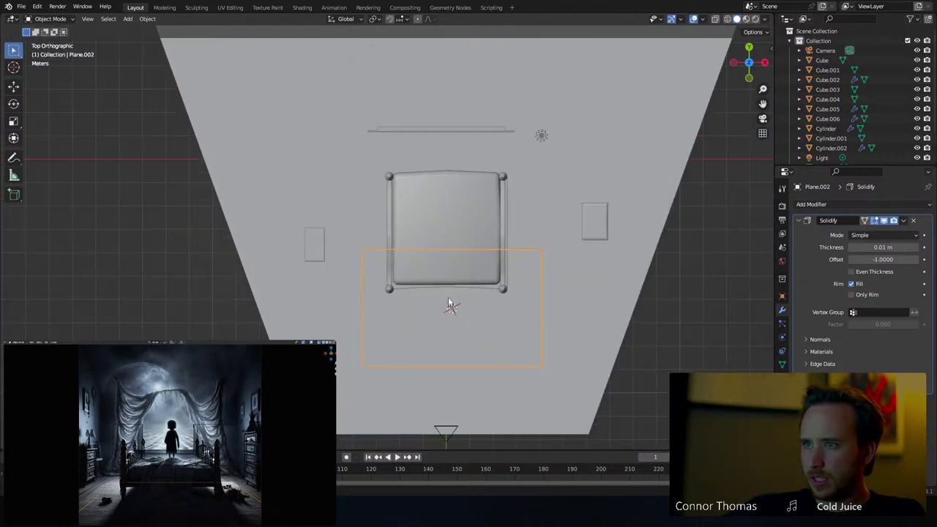
scroll(407, 246, "up", 1)
key("shift+z")
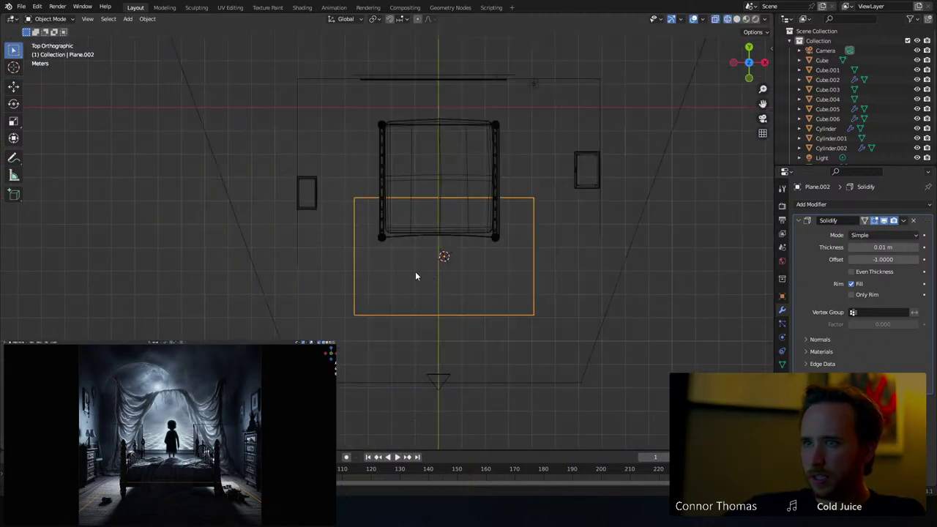
key("Tab")
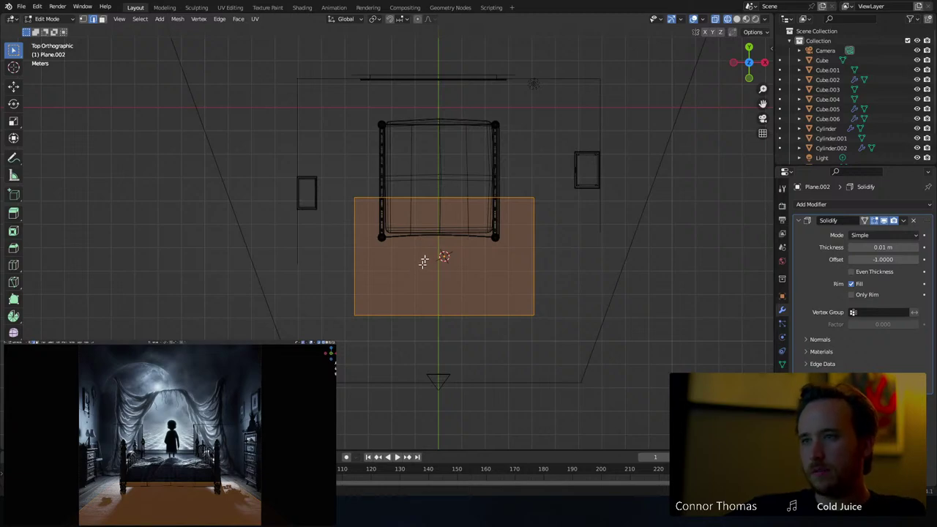
key("ctrl+r")
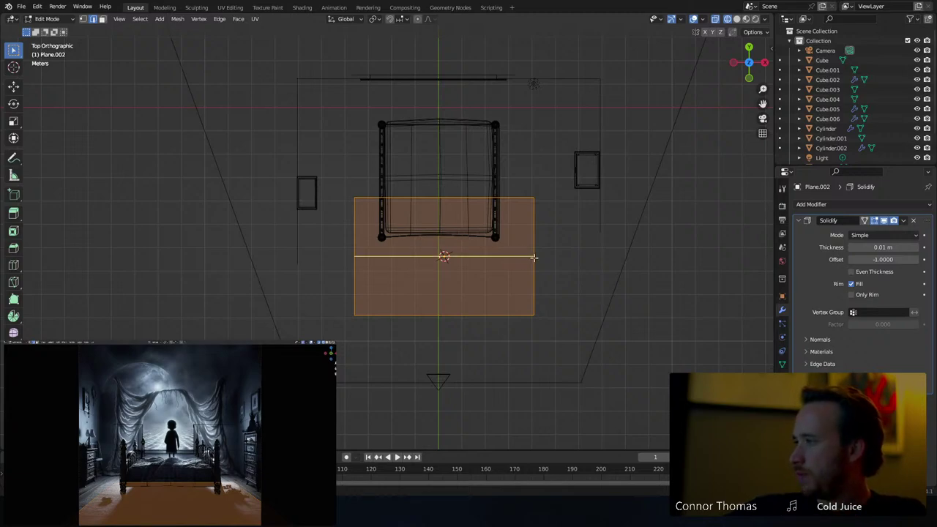
left_click(533, 258)
right_click(592, 260)
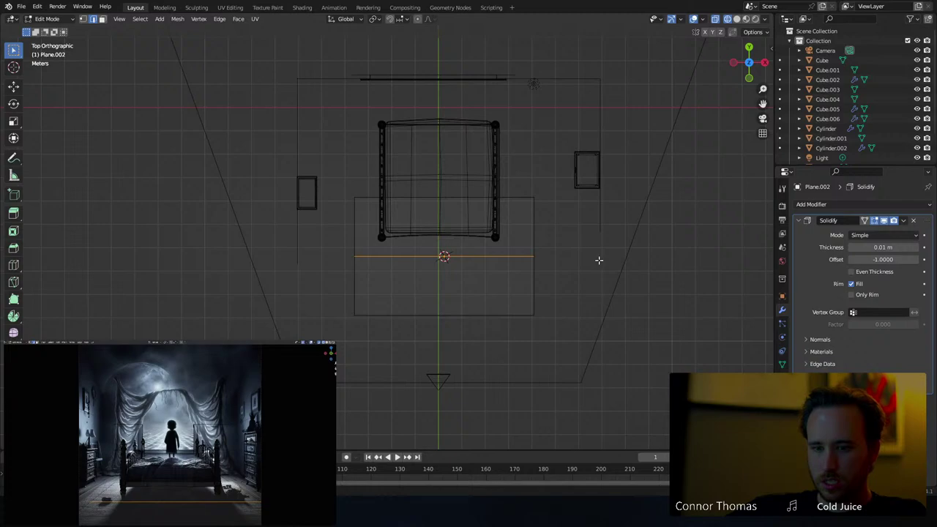
Scale the rug's middle edge by about 1.04 to bow its sides outward, and select the whole rug mesh
key("s")
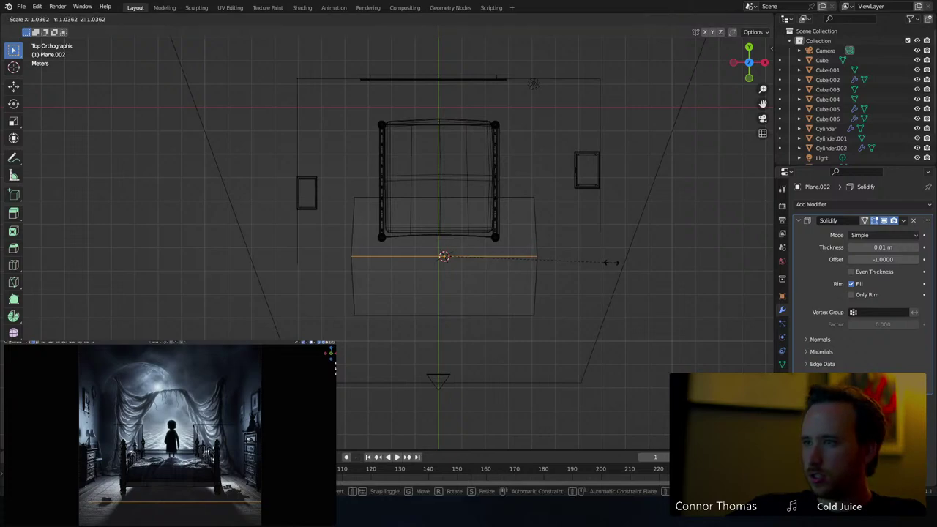
left_click(611, 262)
key("a")
key("a")
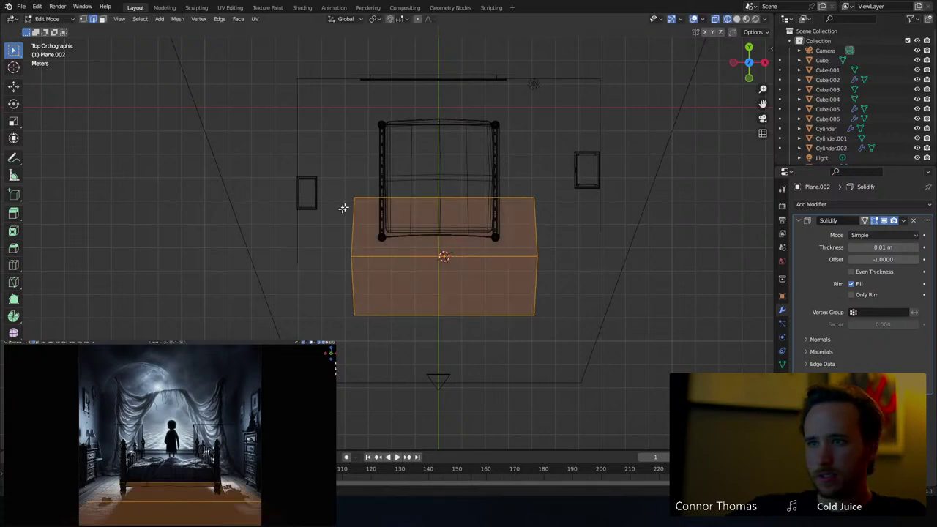
Select the vertices along the rug's -X side and move them slightly outward along X
key("1")
key("c")
left_click_drag(357, 194, 359, 313)
right_click(359, 314)
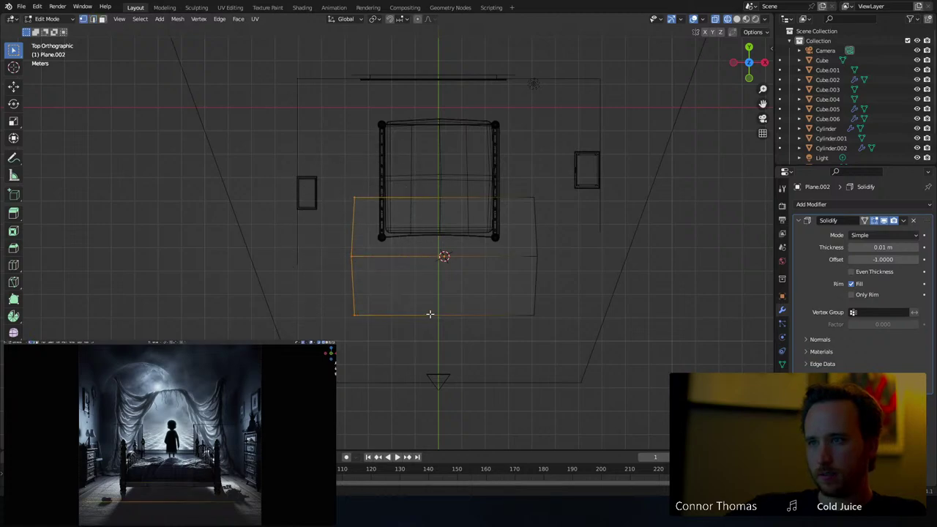
key("g")
key("x")
left_click(421, 314)
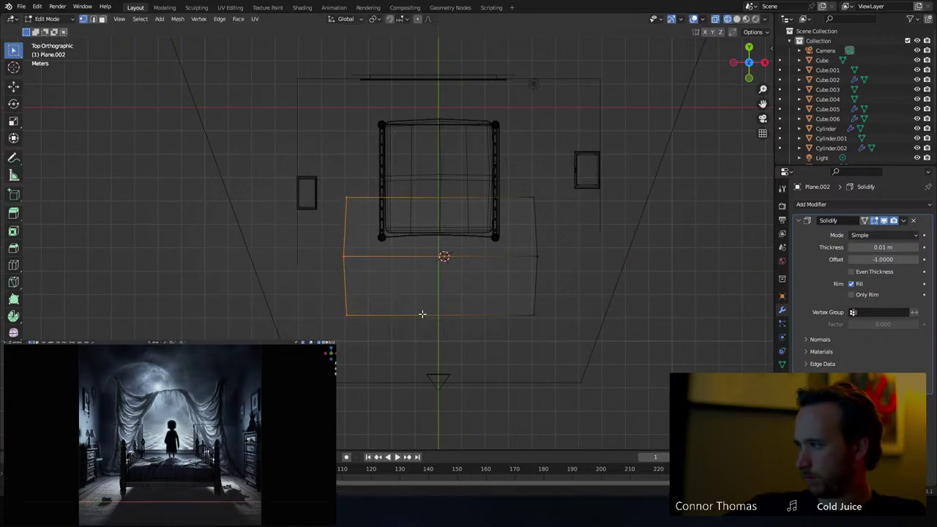
key("alt+a")
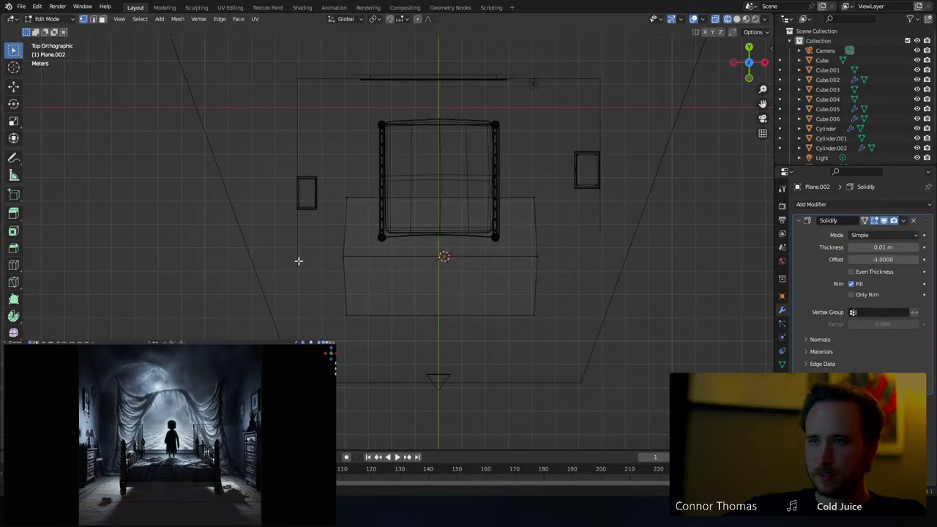
key("a")
key("a")
key("c")
left_click(345, 193)
right_click(365, 181)
key("a")
key("a")
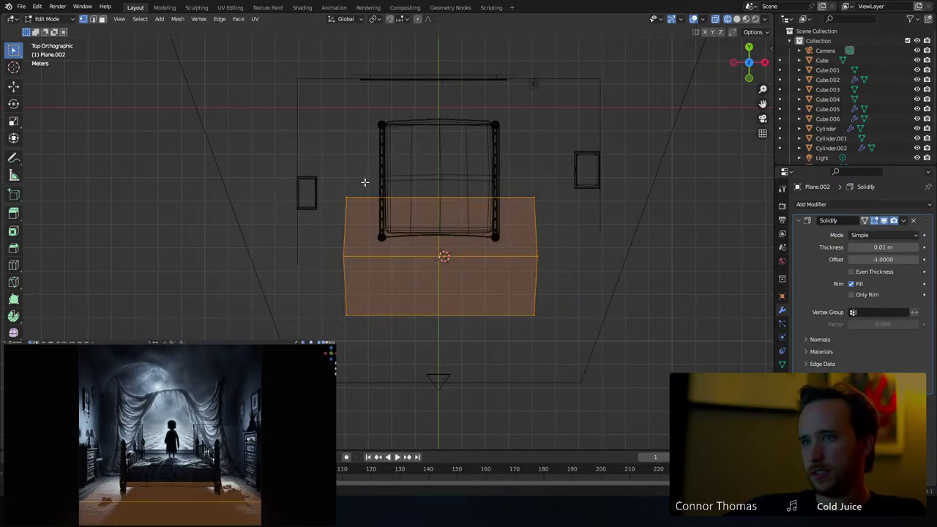
Move the rug's rear edge about 1.84 m along -Y to the foot of the bed and widen it slightly
key("c")
left_click(352, 170)
left_click(505, 166)
right_click(516, 161)
key("s")
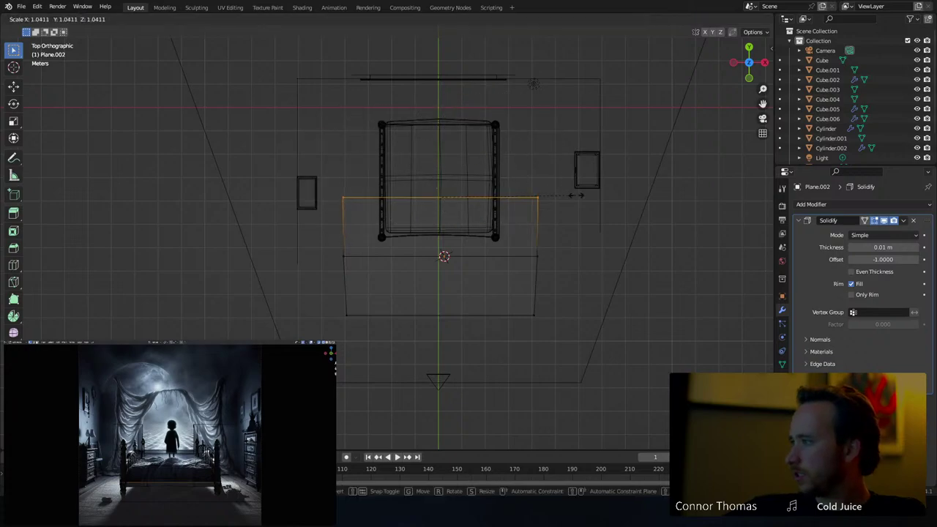
key("g")
key("y")
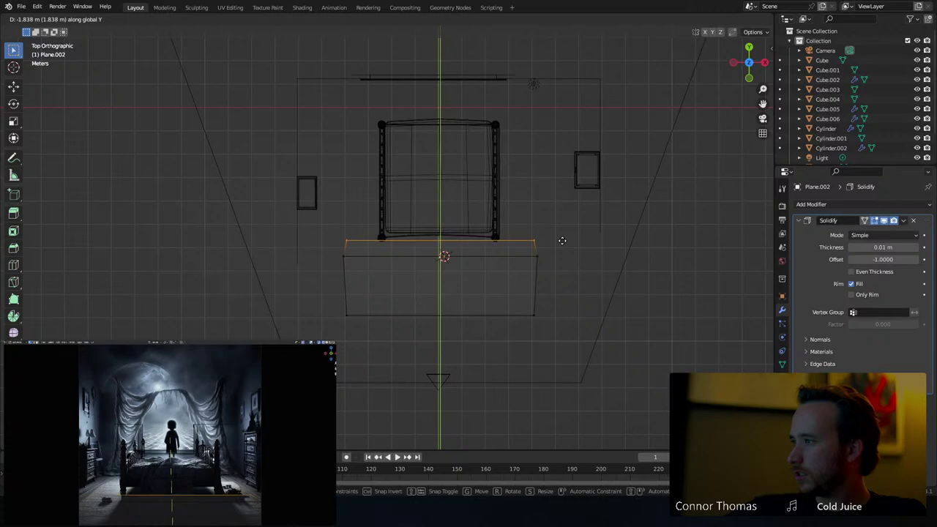
left_click(561, 240)
key("s")
key("Escape")
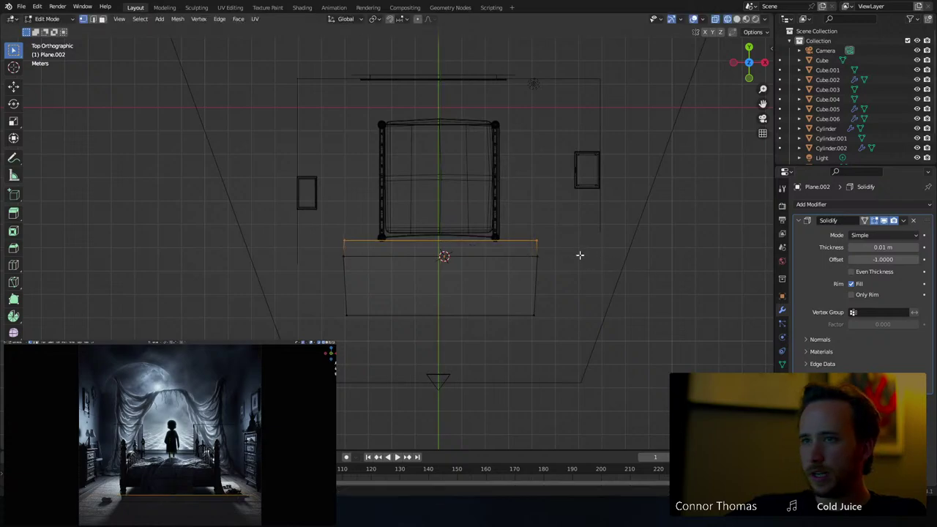
Extrude the rug's rear edge along Y to just under the bed and scale it by about 1.03
key("g")
key("y")
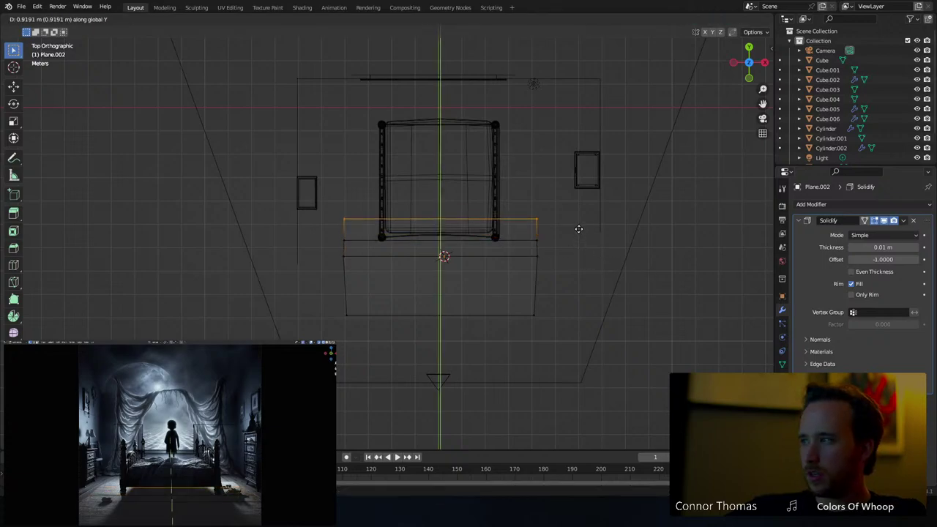
left_click(584, 236)
key("s")
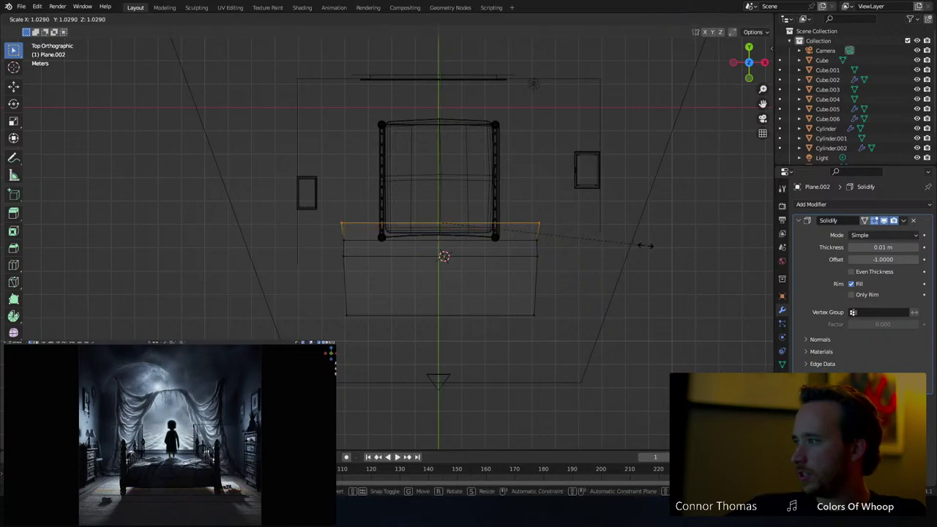
key("Escape")
Extrude a second strip from the rug's rear edge further under the bed and narrow the new edge slightly
key("g")
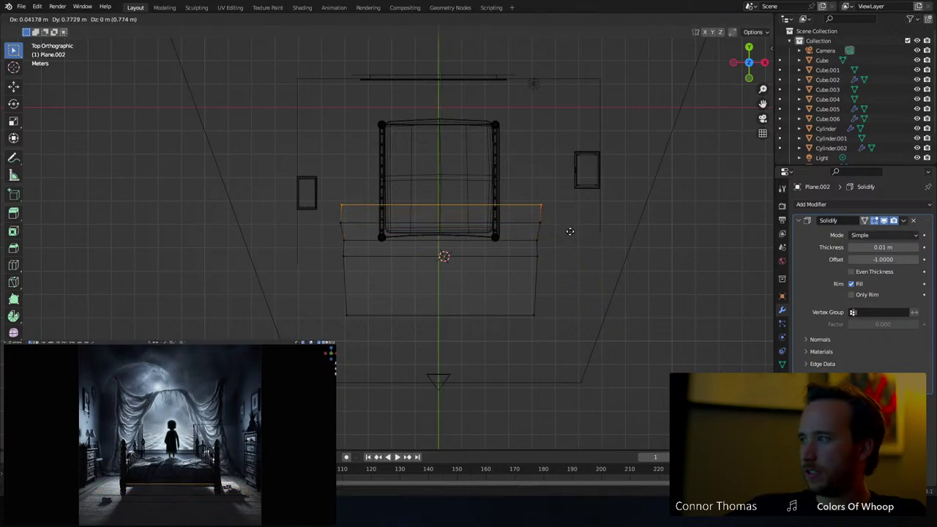
left_click(586, 235)
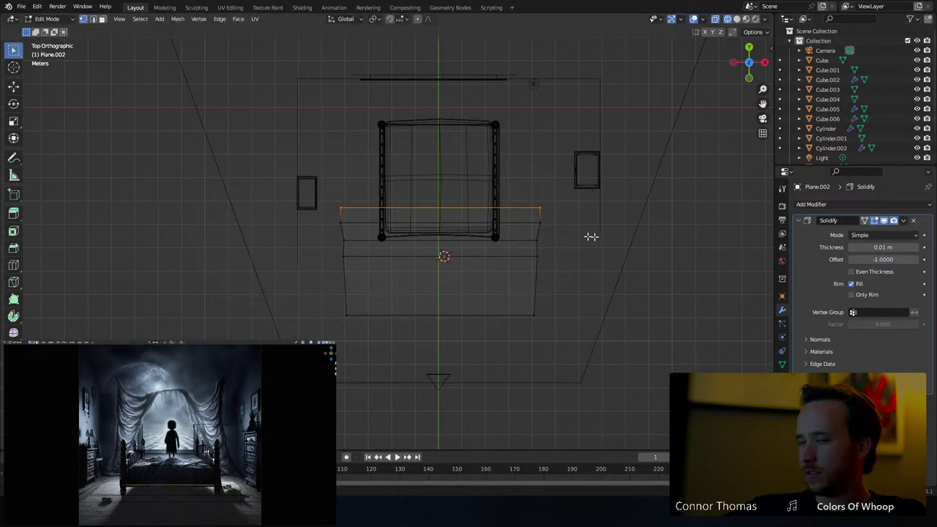
key("s")
left_click(596, 239)
middle_click_drag(537, 224, 534, 279, "shift")
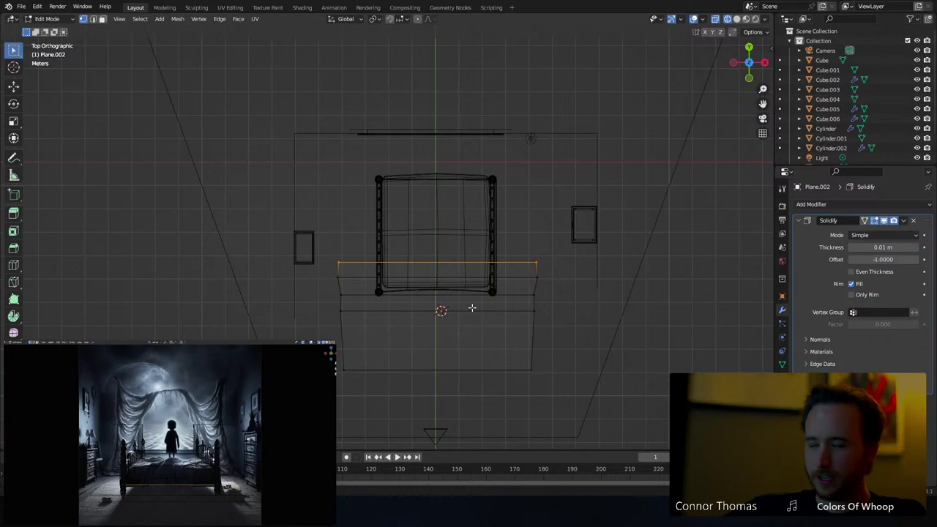
Extrude a third, shorter strip from the rug's rear edge along Y and taper its outer edge slightly inward
key("g")
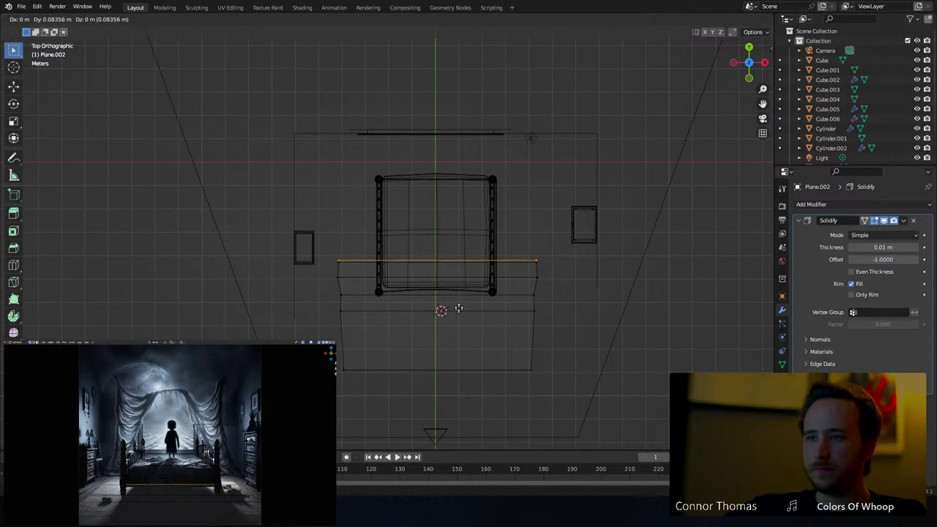
key("y")
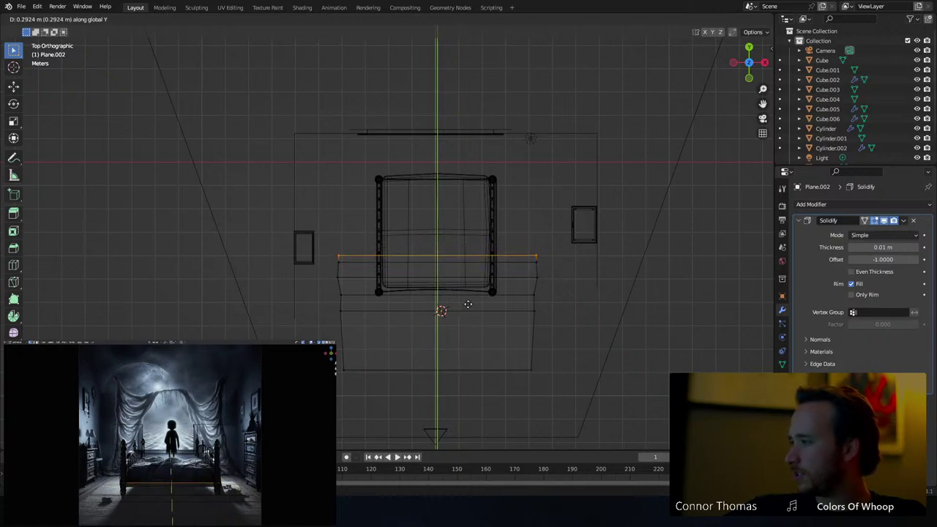
left_click(471, 300)
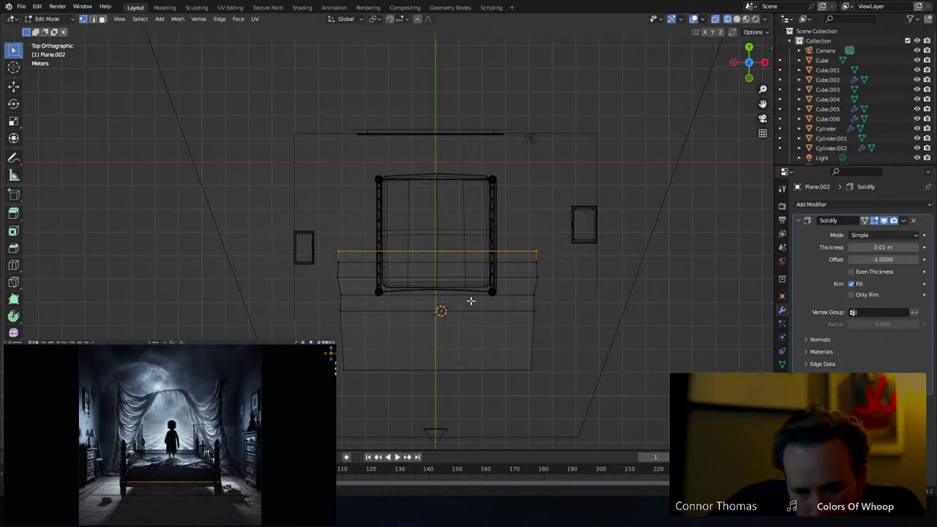
key("s")
left_click(562, 300)
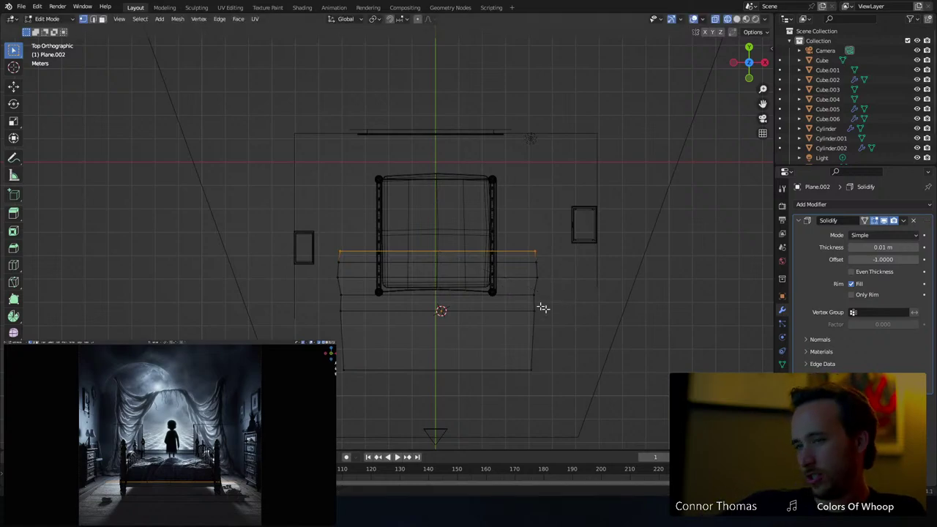
left_click(570, 270)
left_click(538, 248)
Select all vertices along the rug's +X side, move them slightly inward along X, and clear the selection
middle_click_drag(544, 237, 451, 173, "shift")
key("a")
key("alt+a")
key("c")
scroll(451, 192, "down", 5)
scroll(498, 215, "up", 1)
left_click_drag(510, 216, 508, 286)
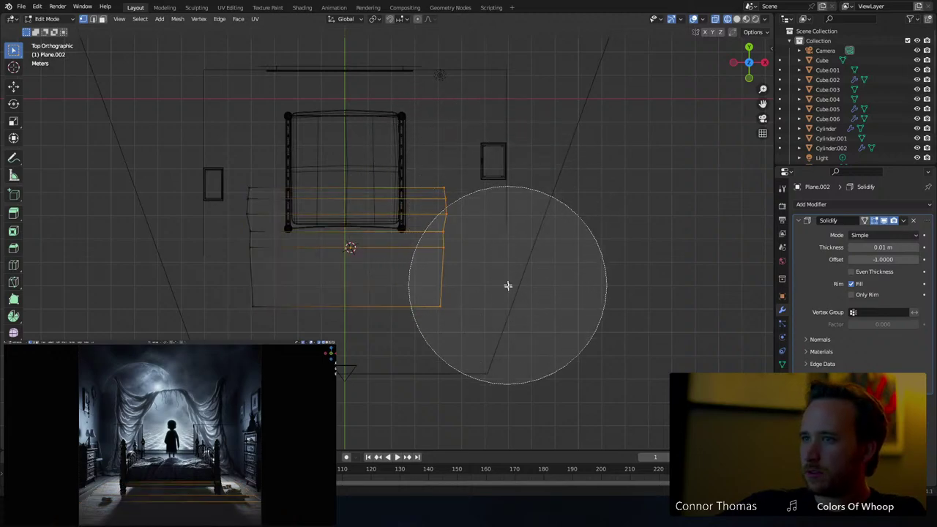
right_click(512, 287)
key("g")
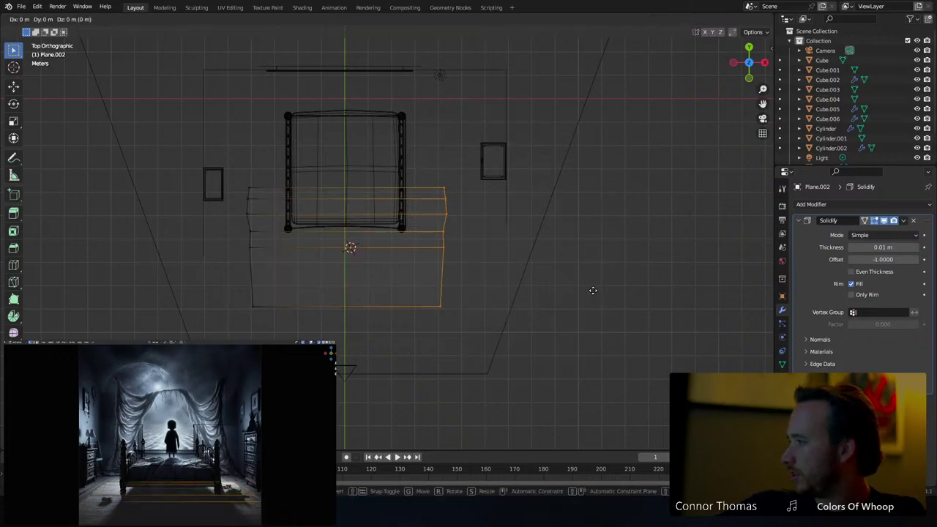
key("x")
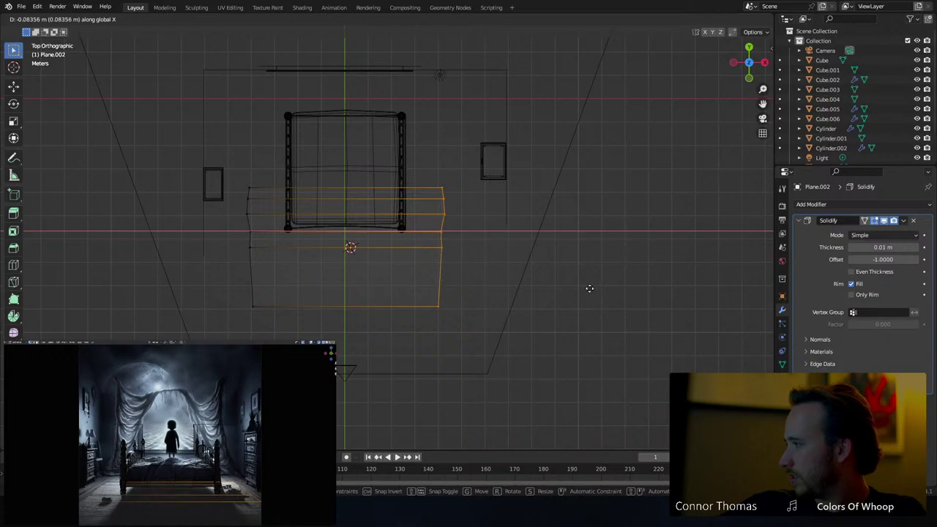
left_click(585, 289)
key("a")
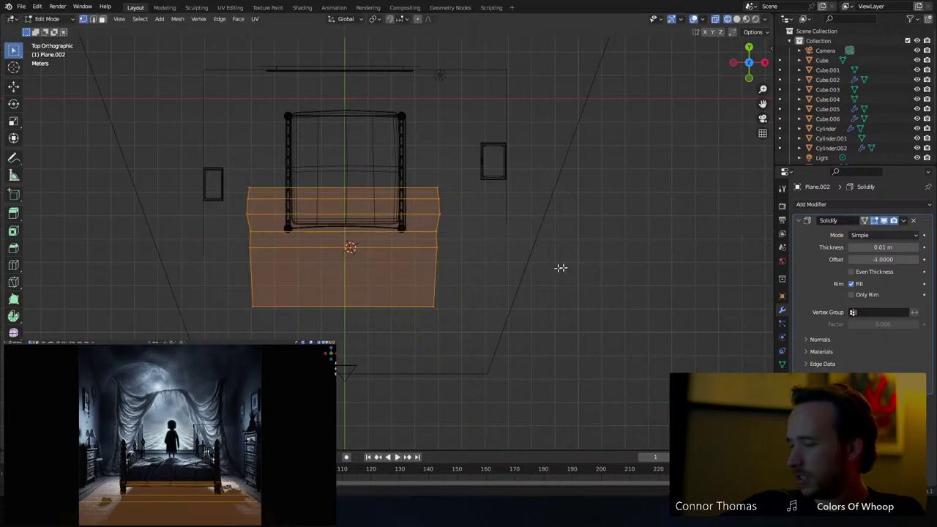
key("alt+a")
Nudge the +X end vertex of the cross loop just in front of the bed inward by about 0.05 m
scroll(446, 259, "up", 2)
key("c")
scroll(462, 258, "up", 3)
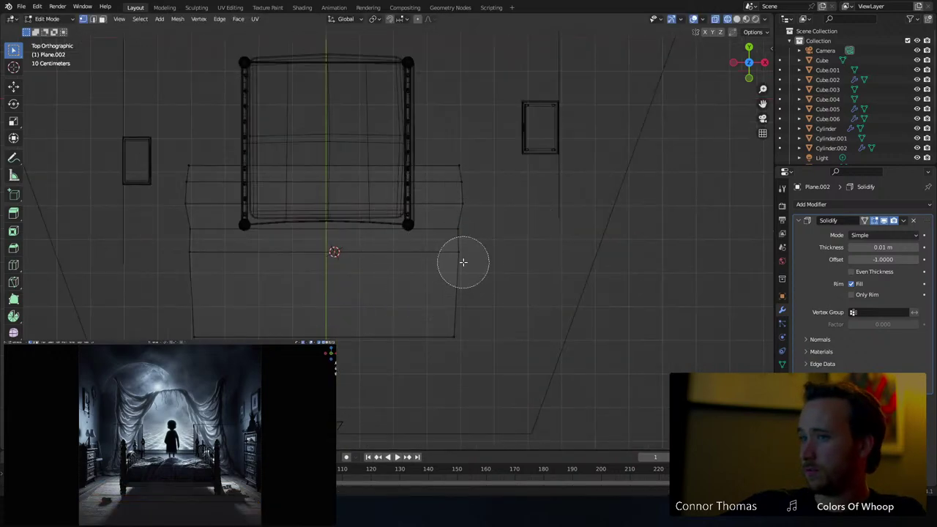
left_click(462, 262)
key("Escape")
key("g")
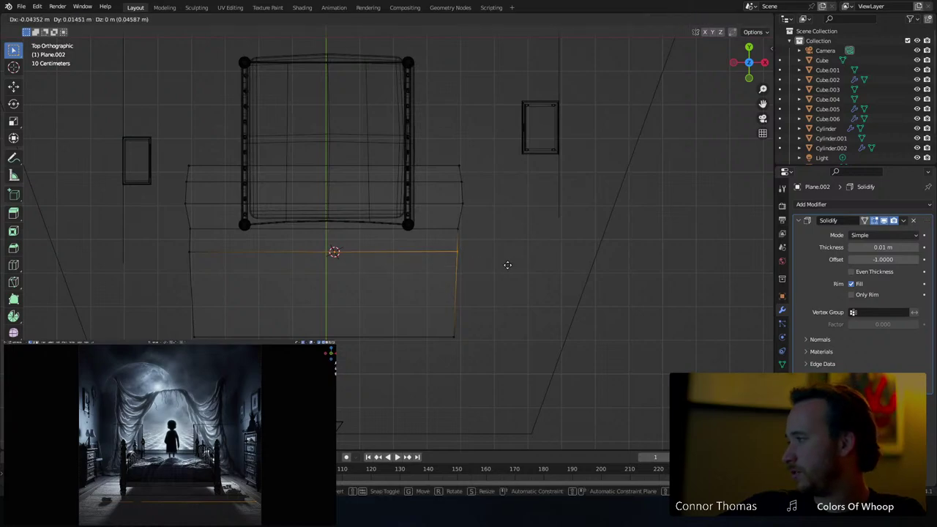
left_click(507, 264)
Move the +X side vertex level with the bed's foot posts slightly outward
key("a")
key("alt+a")
key("c")
left_click(462, 227)
key("Escape")
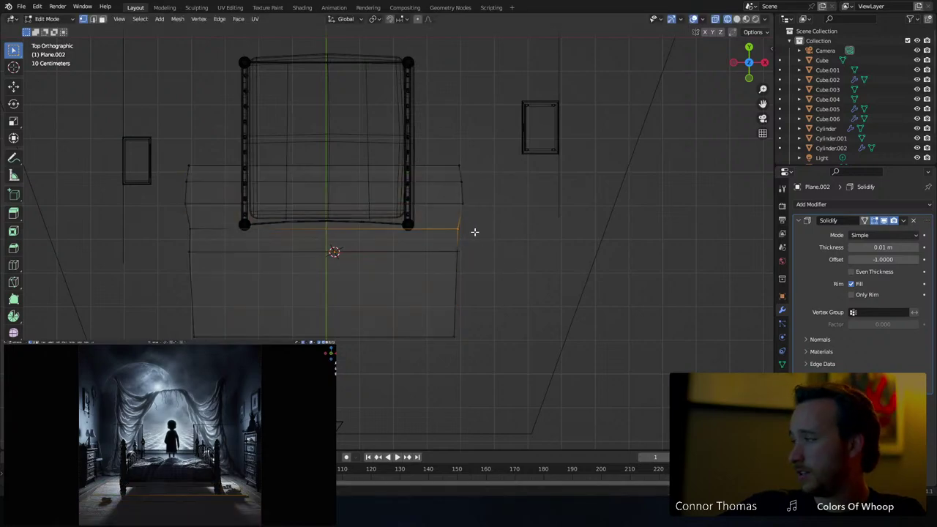
key("g")
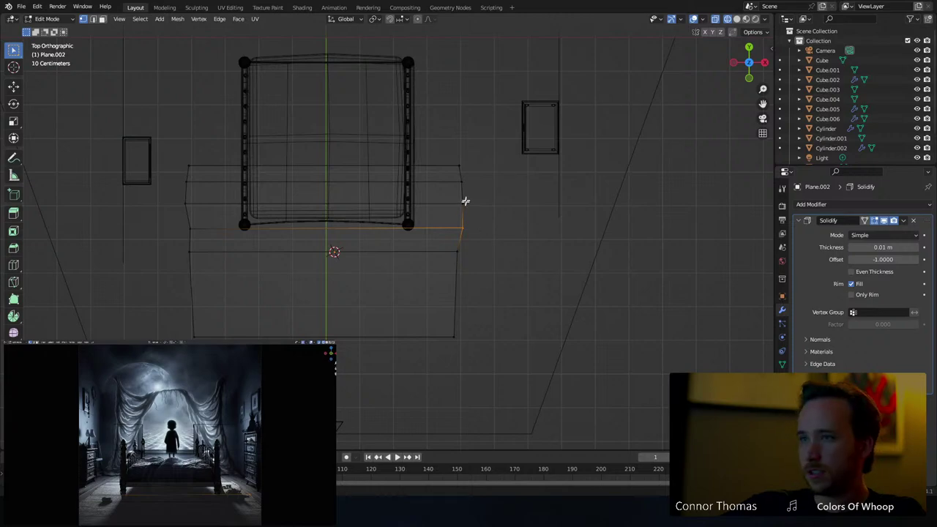
Move the rug's +X side vertex just behind the foot posts slightly outward
key("a")
key("a")
key("c")
scroll(470, 205, "up", 3)
left_click(465, 204)
right_click(465, 204)
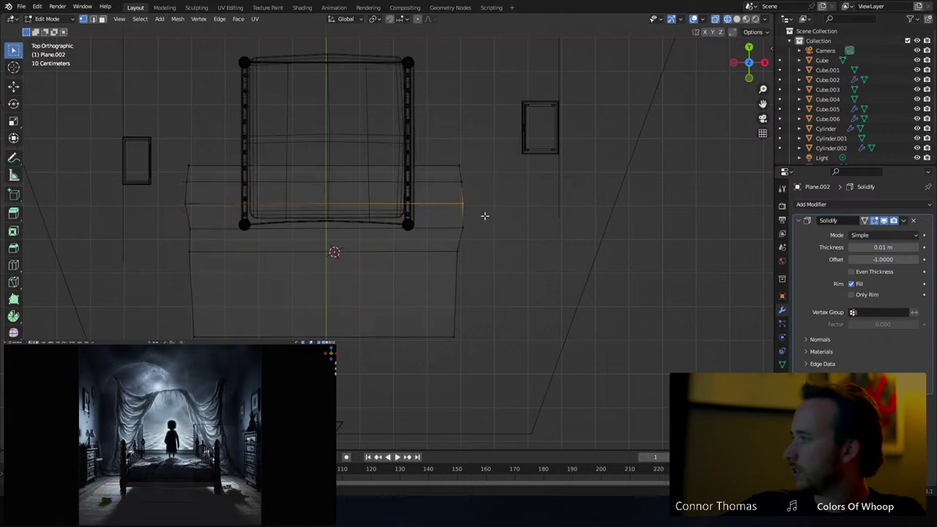
key("g")
left_click(486, 216)
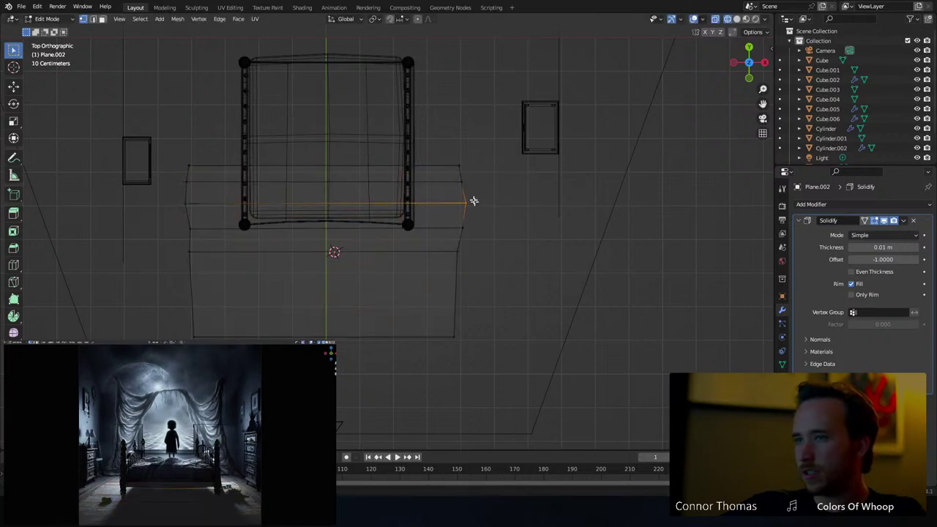
Pull the +X side vertex next to the rear corner outward about 0.17 m and the rear corner about 0.13 m
key("a")
key("a")
key("c")
left_click(462, 183, "alt")
key("g")
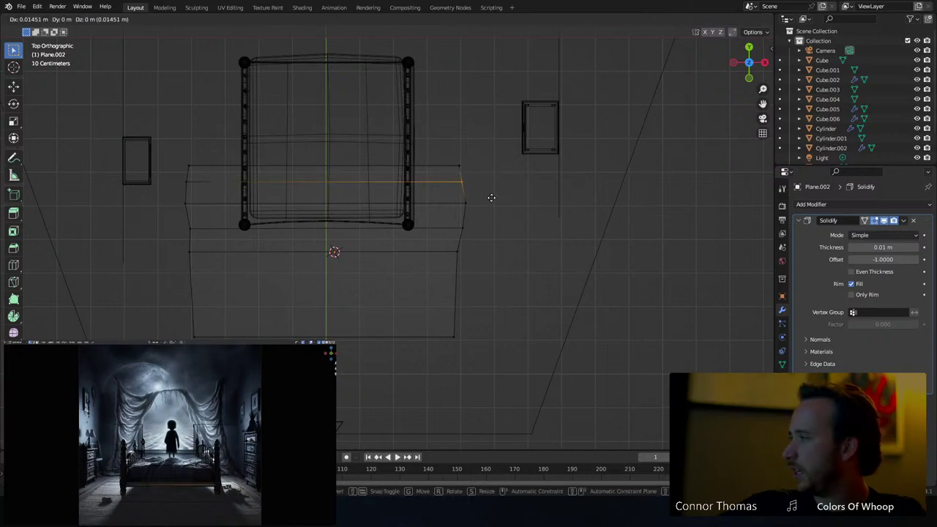
left_click(495, 198)
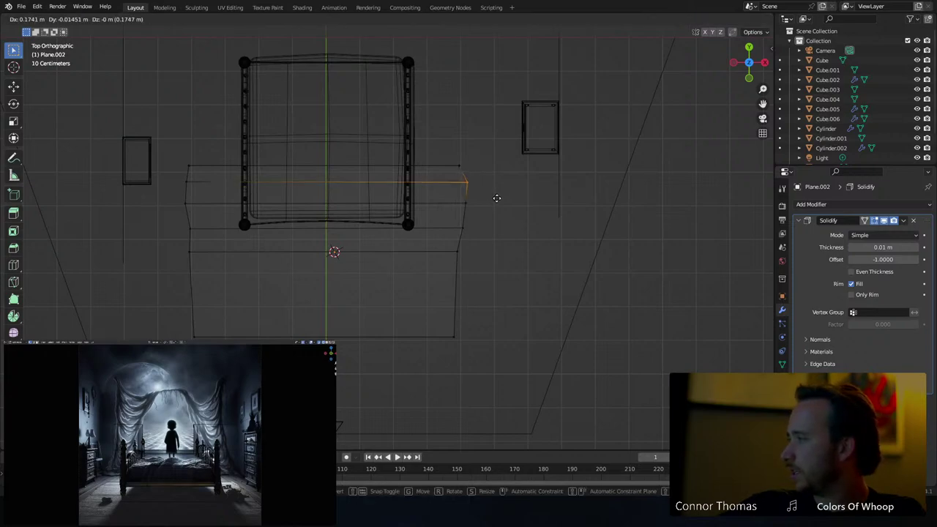
left_click(465, 163, "alt")
key("g")
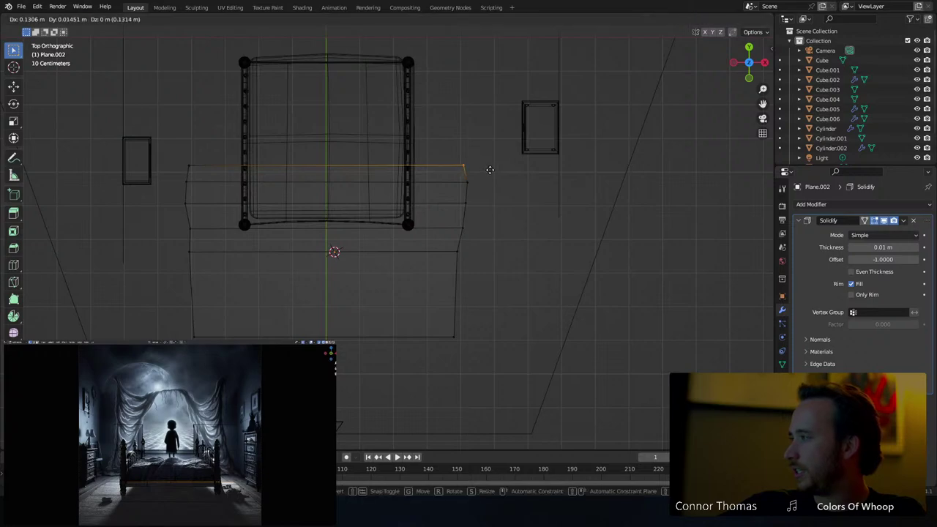
left_click(489, 168)
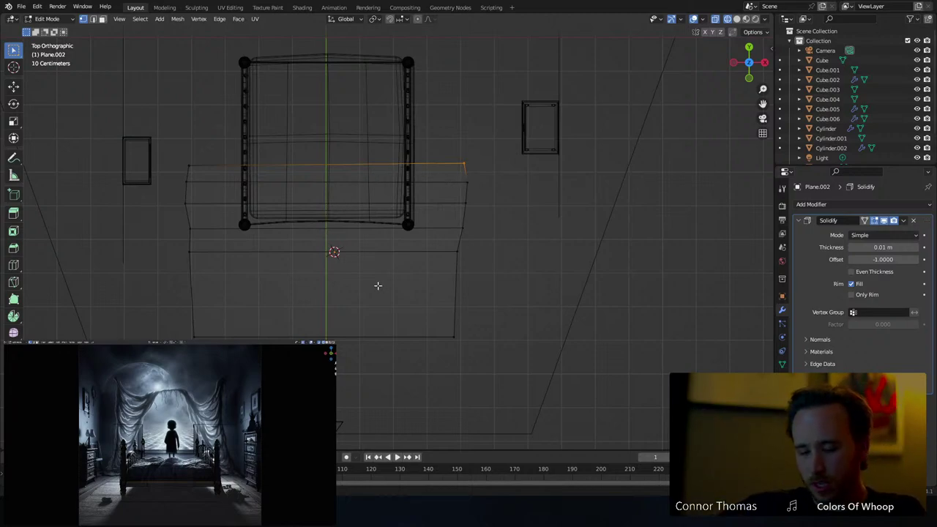
Add four evenly spaced loop cuts running along the rug's length and clear the selection
key("ctrl+r")
scroll(359, 253, "up", 3)
left_click(388, 259)
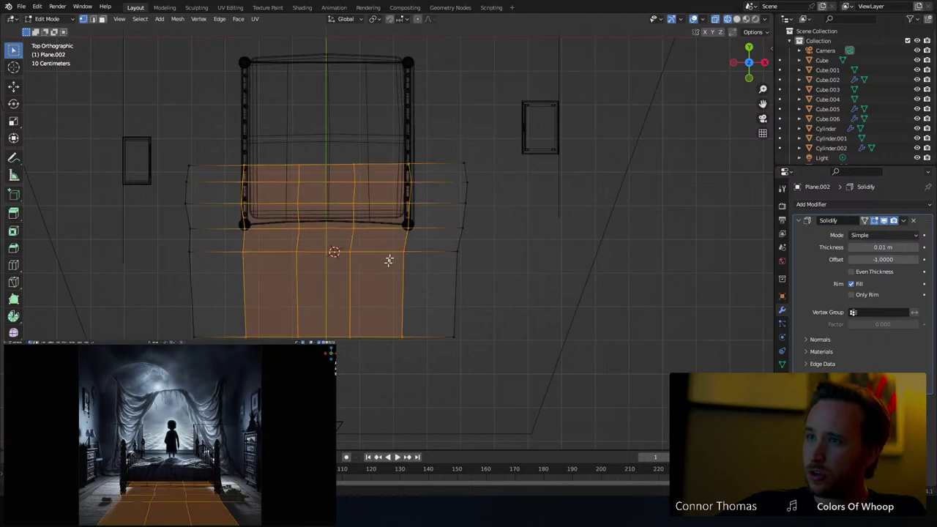
key("a")
key("a")
With smooth proportional editing sized about 0.51 m, move the rear-edge vertex on the +X bed rail about 0.32 m along Y
left_click(412, 158)
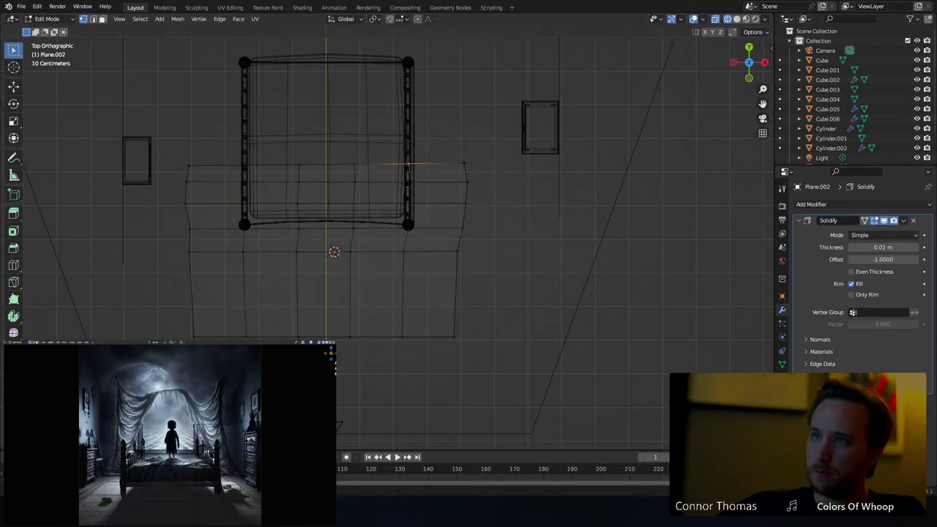
left_click(417, 19)
key("g")
scroll(472, 181, "down", 3)
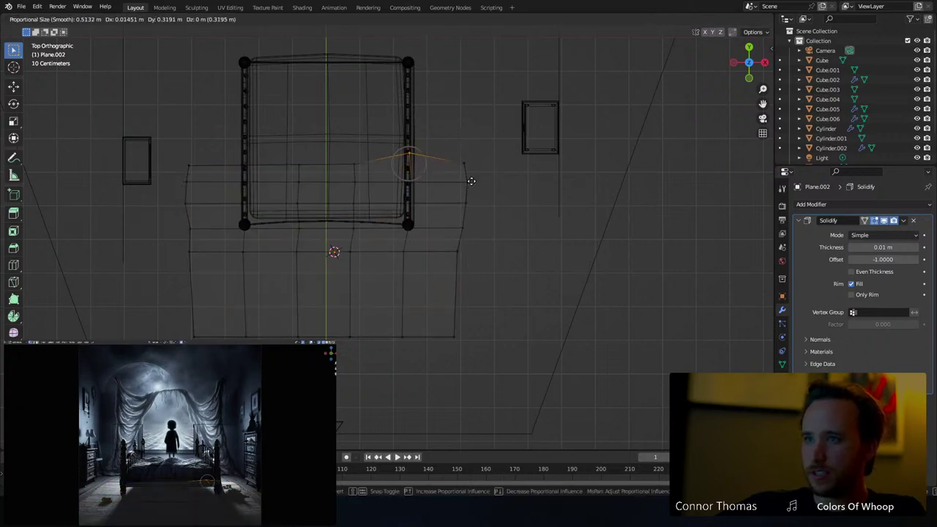
left_click(470, 181)
right_click(470, 181)
key("a")
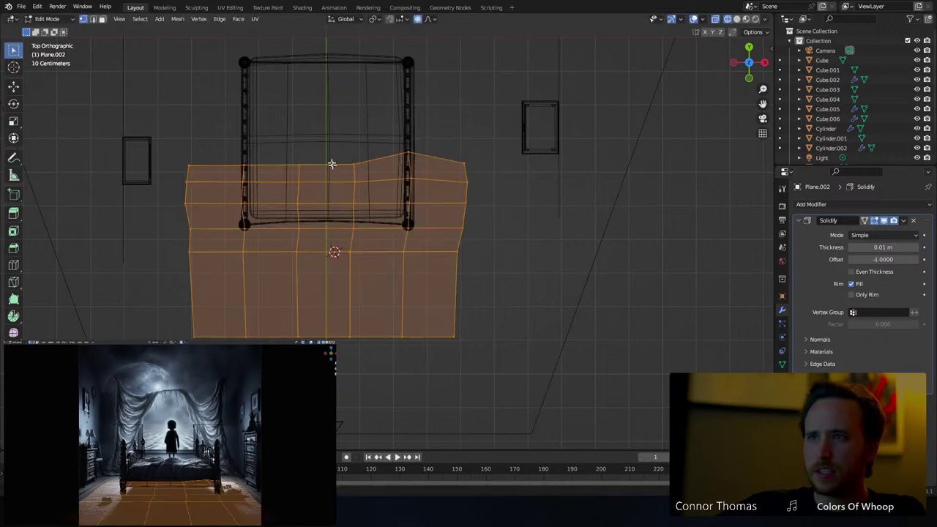
key("alt+a")
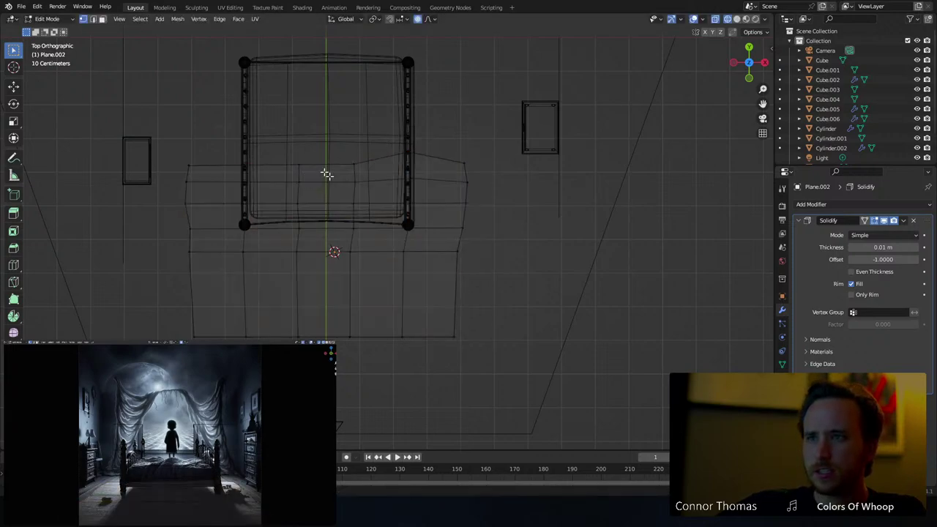
With smooth proportional editing sized about 0.91 m, move the rug's two middle rear-edge vertices between the bed rails slightly toward +Y
key("c")
scroll(298, 159, "down", 3)
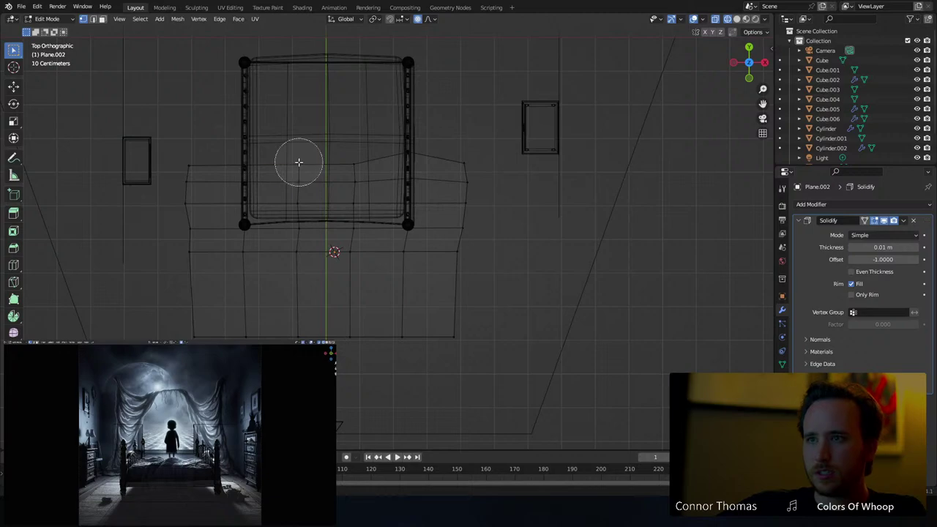
left_click(298, 159)
key("Escape")
key("g")
left_click(352, 183)
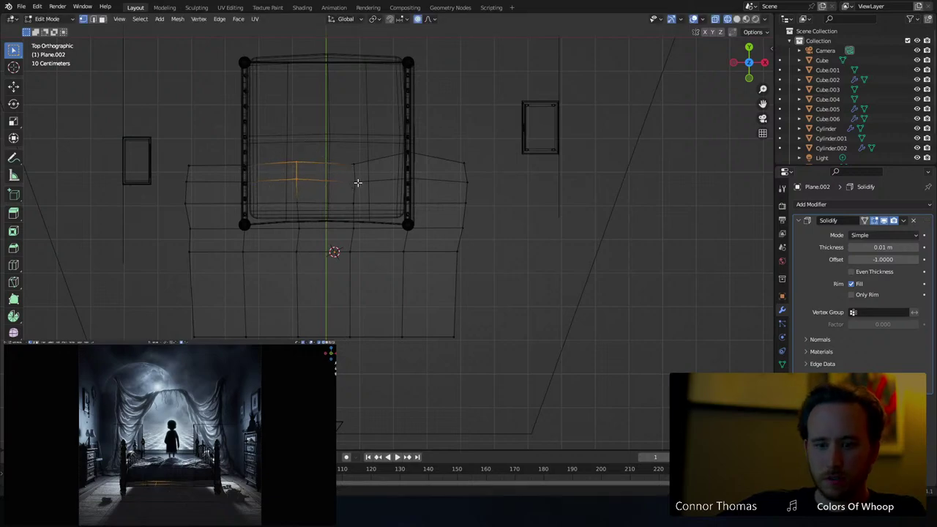
key("g")
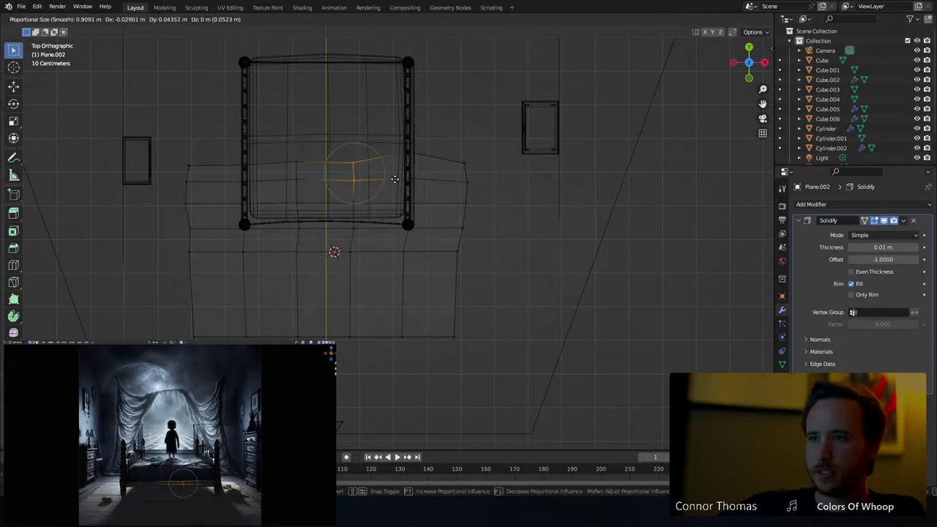
left_click(393, 170)
key("a")
key("a")
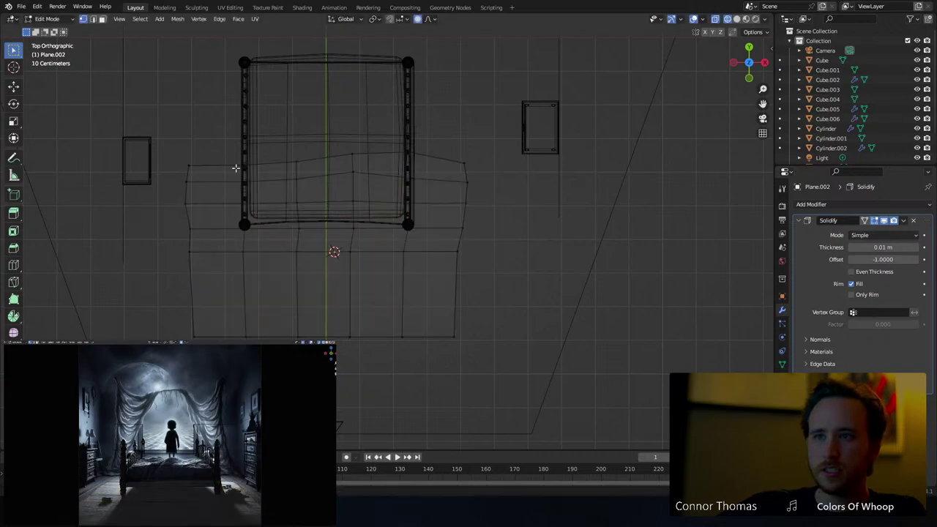
Move the rug's rear-edge vertex on the -X bed rail slightly toward +Y, leave mesh editing and return to solid shading
left_click(236, 168)
key("g")
left_click(298, 175)
key("a")
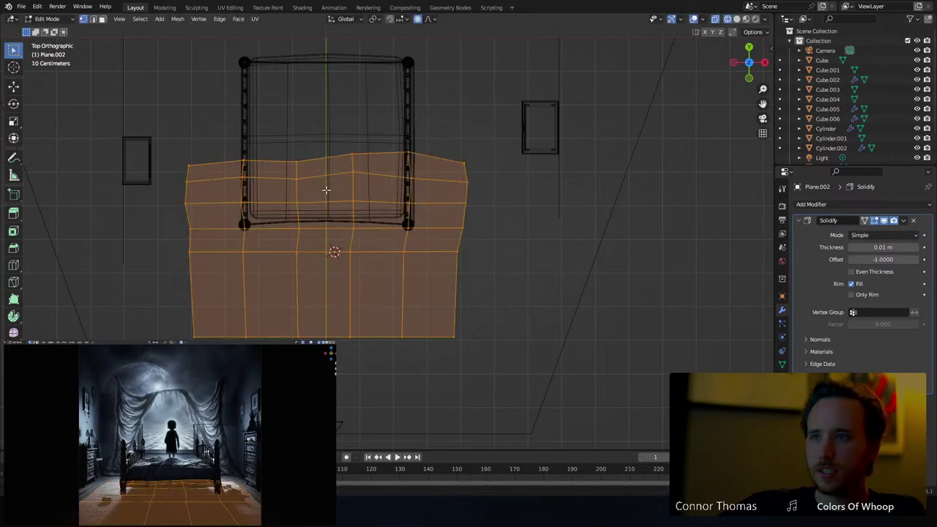
key("Tab")
left_click(389, 260)
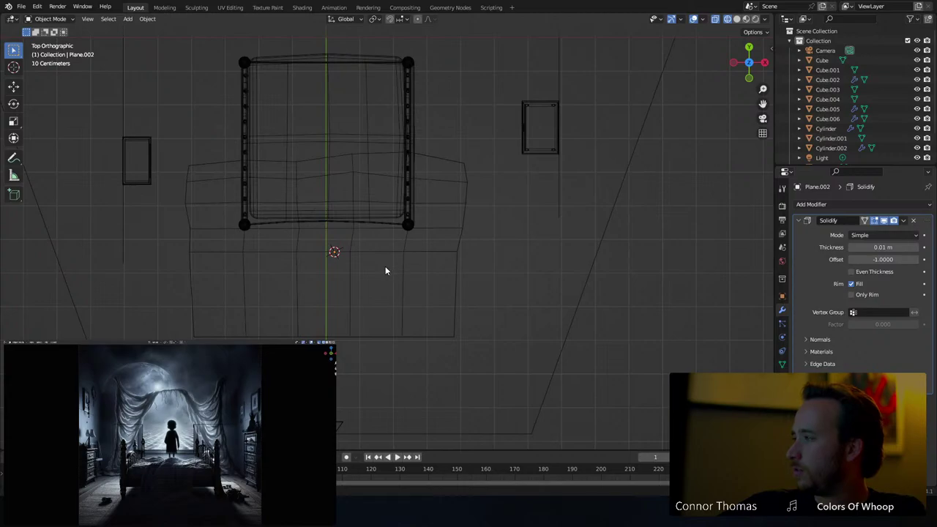
key("shift+z")
Select the bed's frame, mattress, spindles, end rails and posts together and shrink them along Y
mouse_move(351, 266)
middle_mouse_down()
mouse_move(452, 266)
mouse_move(473, 220)
mouse_move(436, 190)
mouse_move(415, 229)
mouse_move(441, 221)
middle_mouse_up()
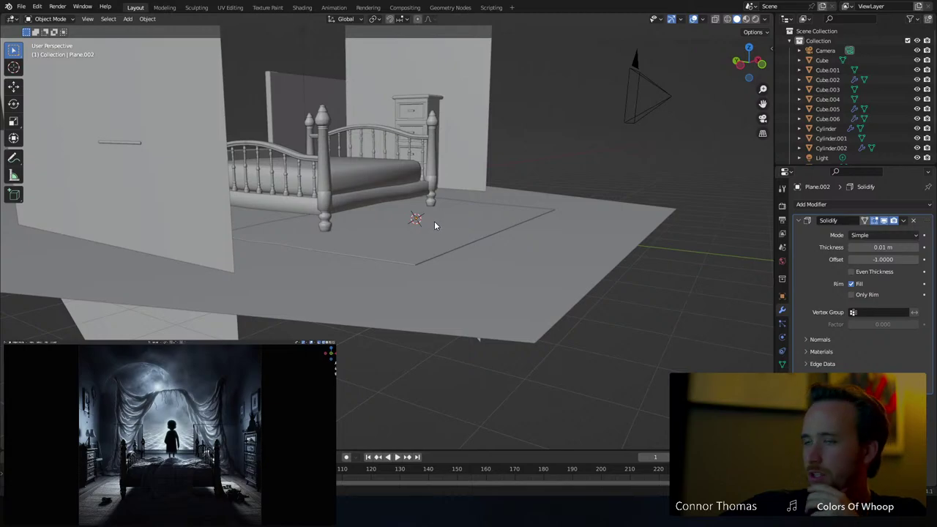
middle_click_drag(426, 155, 424, 254)
left_click(413, 241)
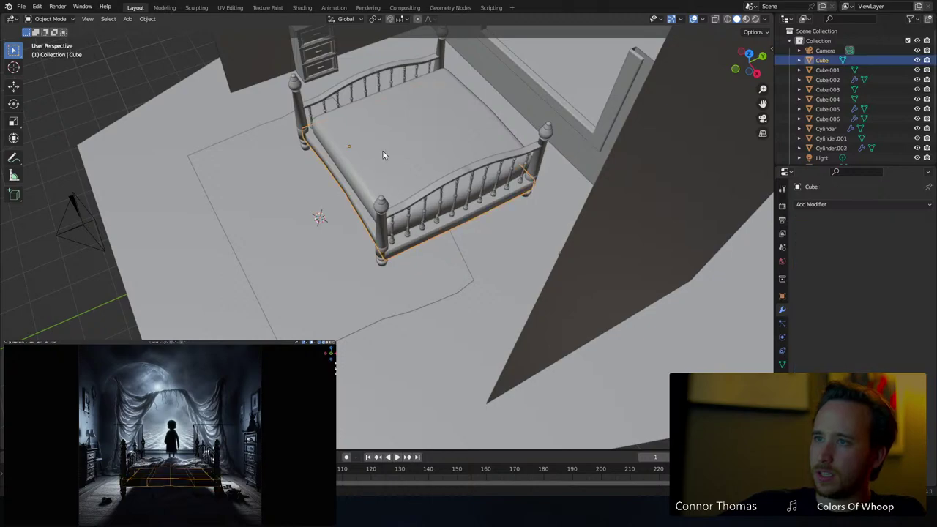
left_click(339, 107, "shift")
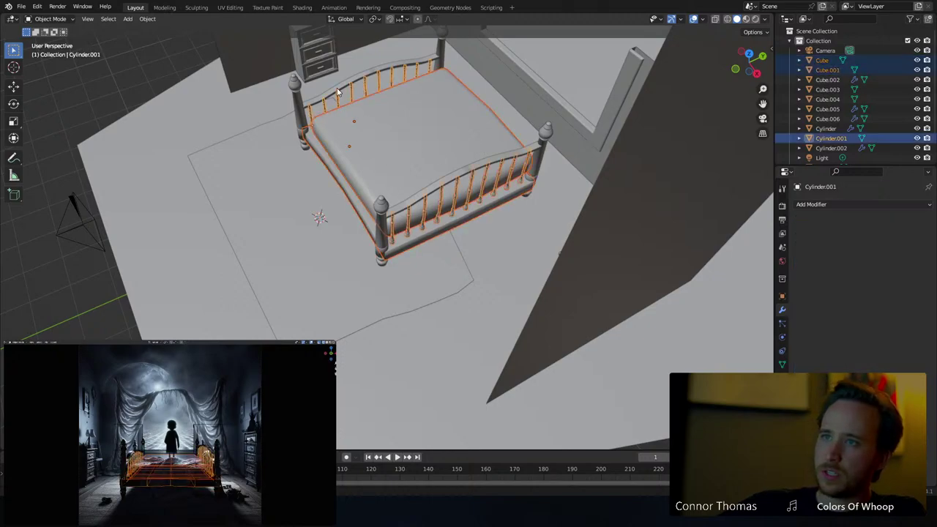
left_click(339, 94, "shift")
left_click(293, 95, "shift")
middle_click_drag(293, 96, 519, 168)
key("s")
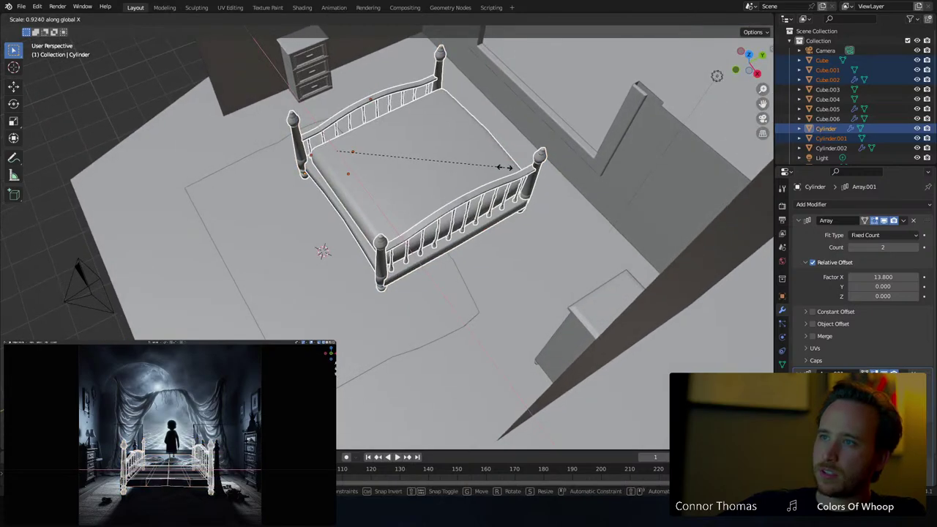
key("y")
left_click(472, 178)
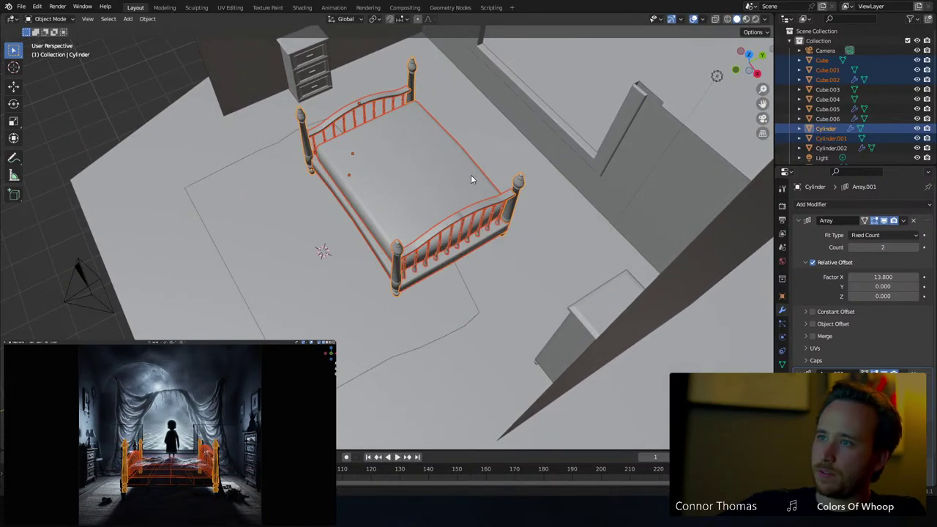
key("g")
key("y")
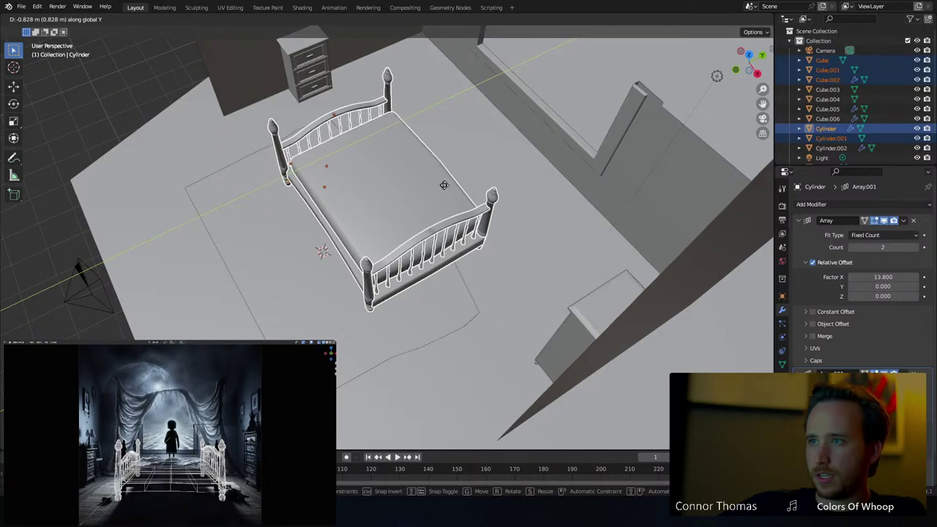
left_click(453, 185)
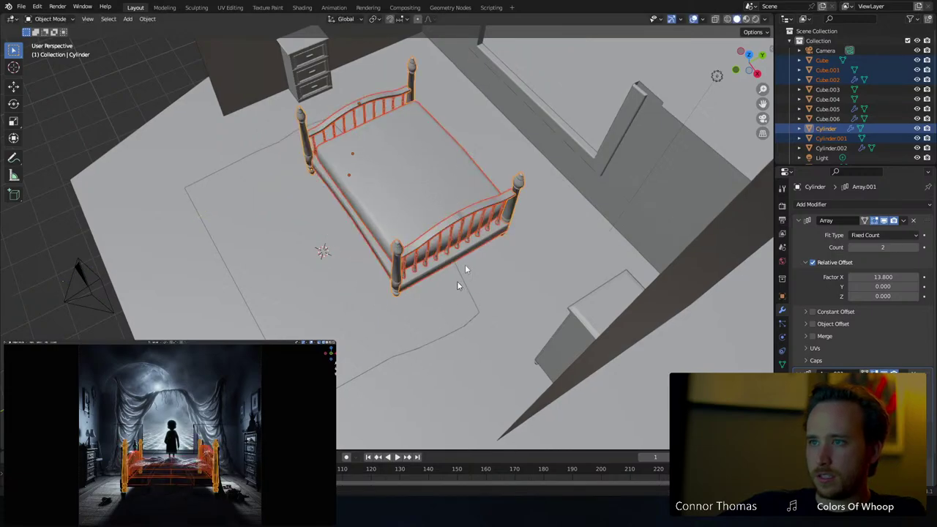
Move the complete bed about 0.8 m along negative Y, away from the window wall
key("g")
key("y")
left_click(452, 248)
key("a")
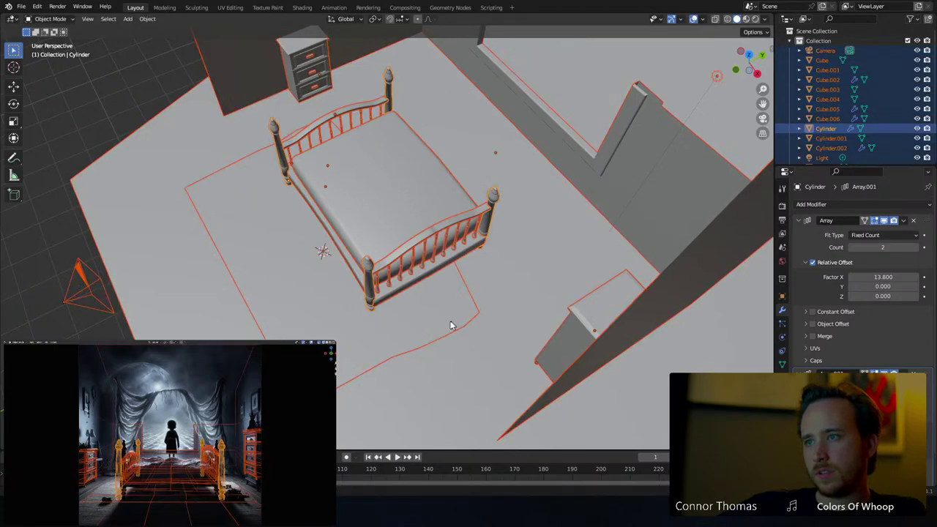
Move the rug along +Y so it extends farther beneath the bed, deselect it and save the scene
left_click(451, 319)
key("g")
key("y")
left_click(500, 295)
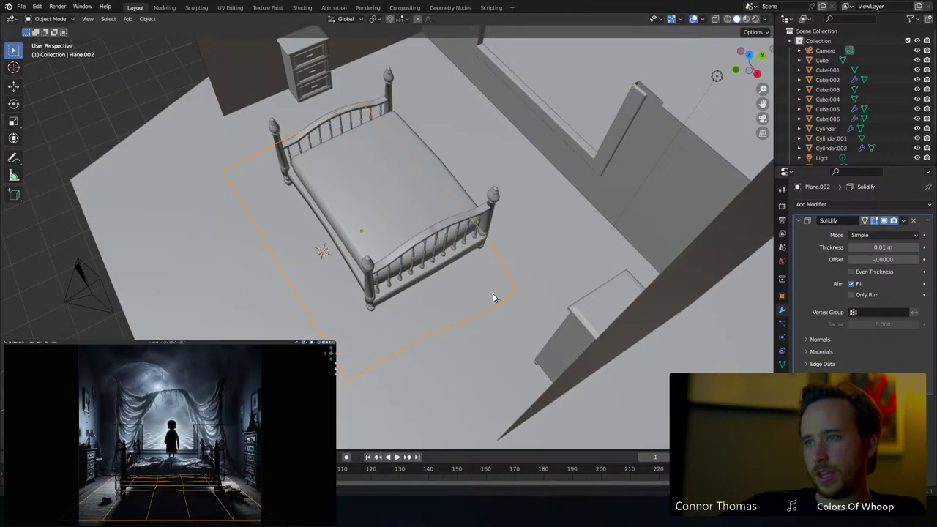
key("alt+a")
middle_click_drag(427, 300, 445, 216)
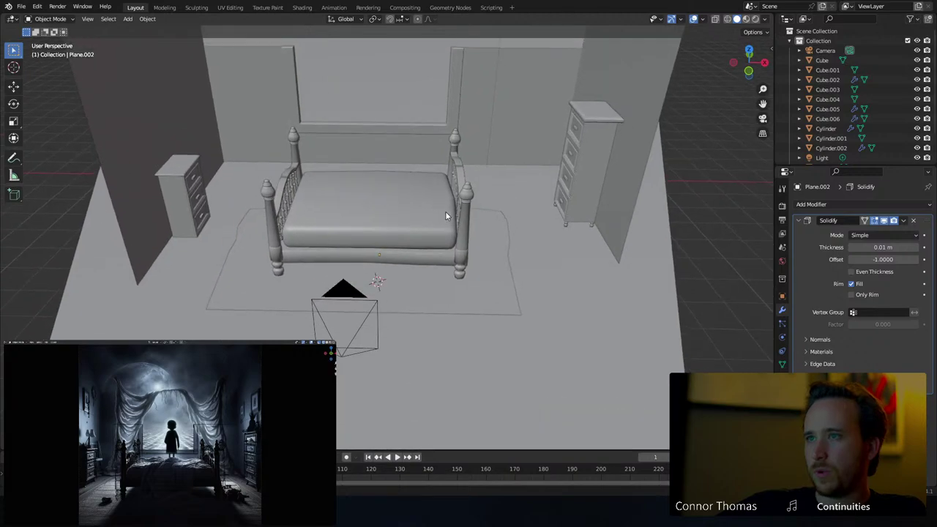
key("ctrl+s")
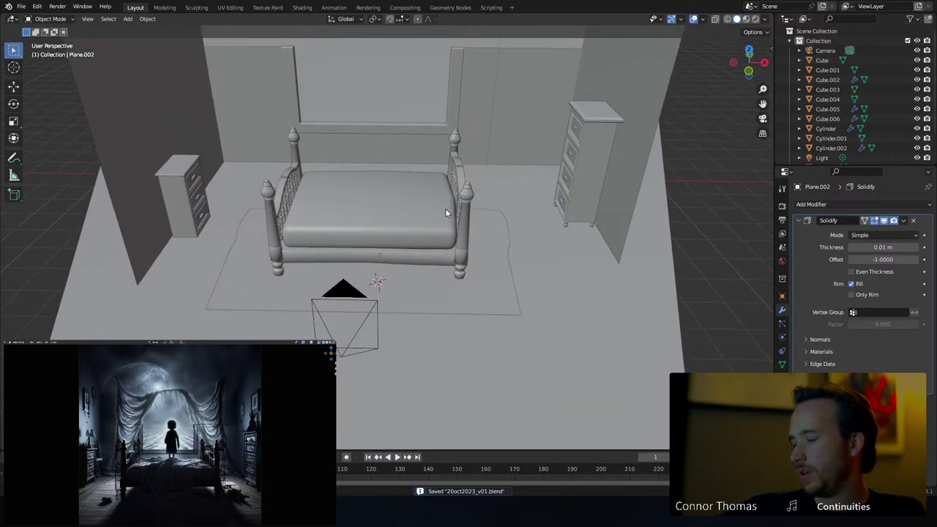
Switch the camera view to solid shading, check the room layout and save the scene again
key("shift+z")
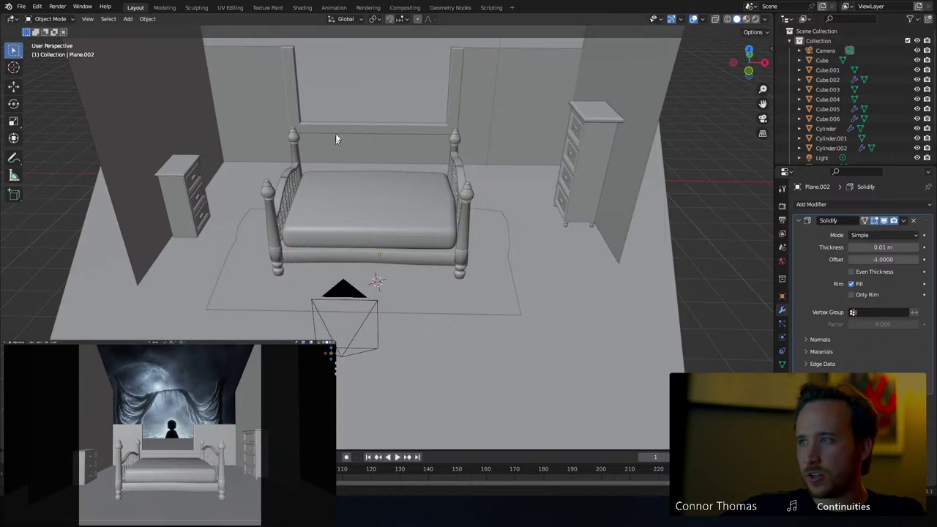
middle_click_drag(323, 201, 471, 229, "shift")
middle_click_drag(564, 241, 541, 205)
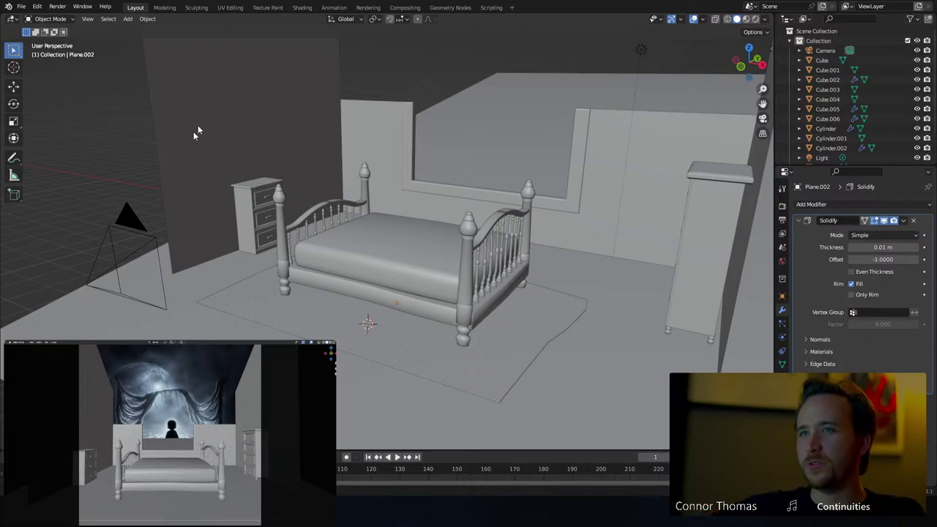
middle_click_drag(242, 177, 368, 183)
key("ctrl+s")
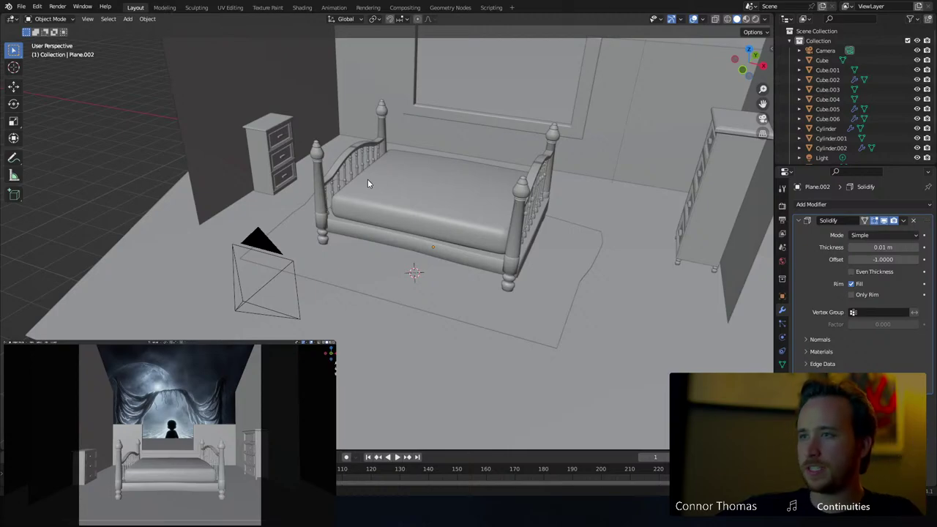
Place the 3D cursor on the middle of the mattress top and return to the selection tool
middle_click_drag(367, 179, 400, 199)
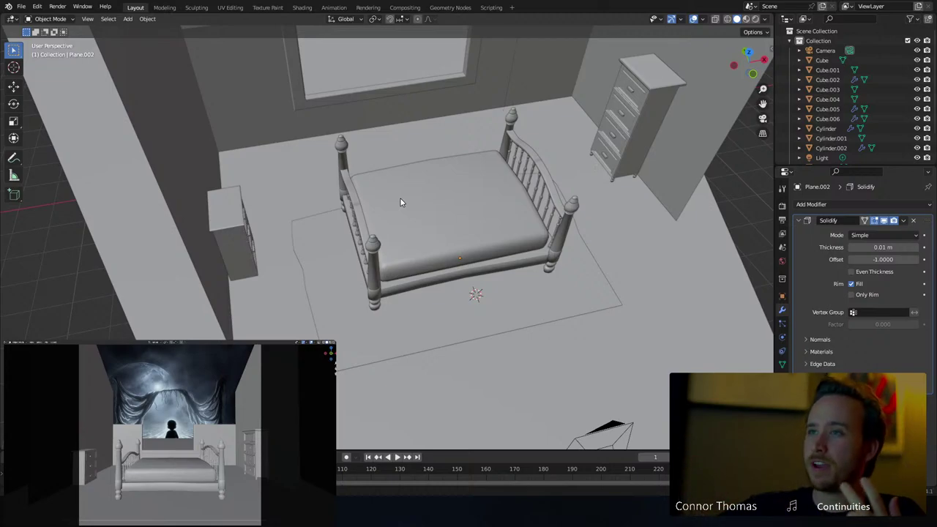
middle_click_drag(444, 183, 421, 189)
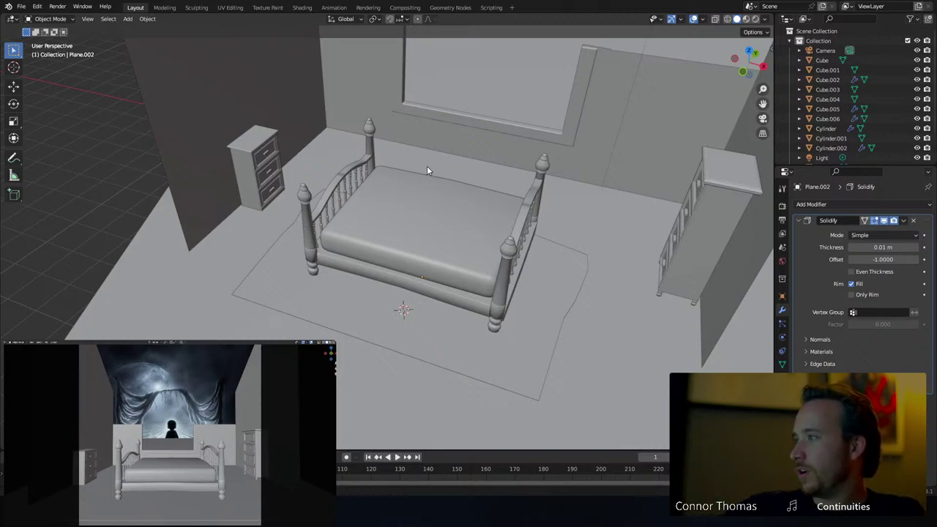
middle_click_drag(426, 166, 434, 242)
left_click(14, 67)
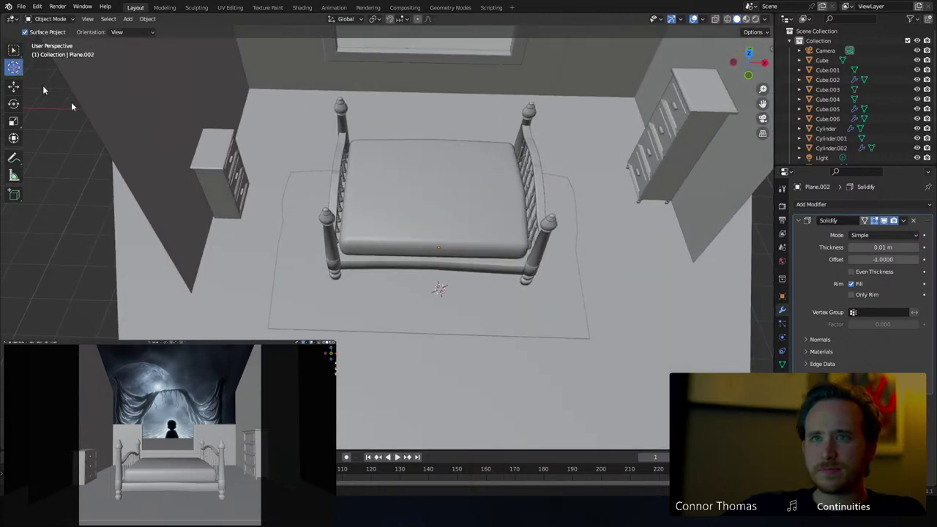
left_click(14, 50)
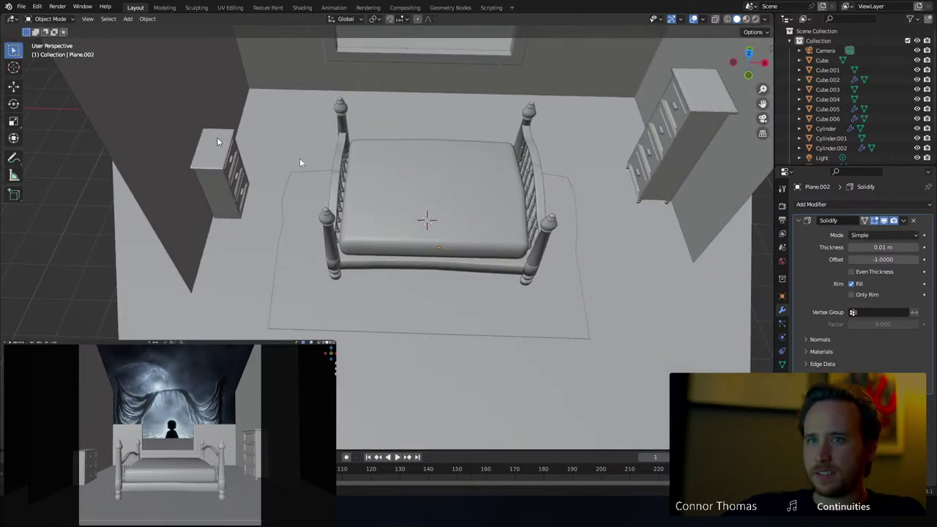
Add a cube at the 3D cursor and raise it along Z above the mattress
middle_click_drag(299, 158, 401, 181)
key("shift+a")
mouse_move(402, 182)
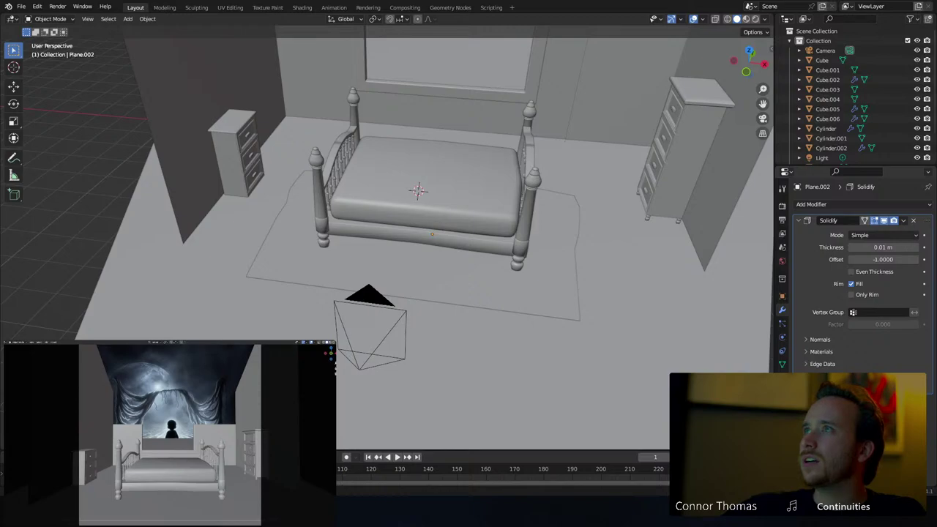
key("shift+a")
mouse_move(398, 278)
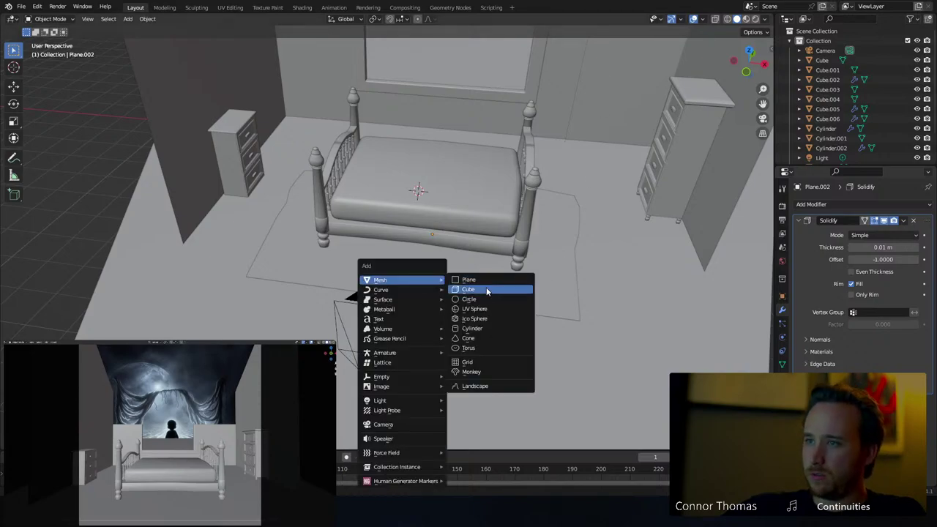
left_click(486, 289)
middle_click_drag(483, 233, 460, 218)
key("g")
key("z")
left_click(460, 196)
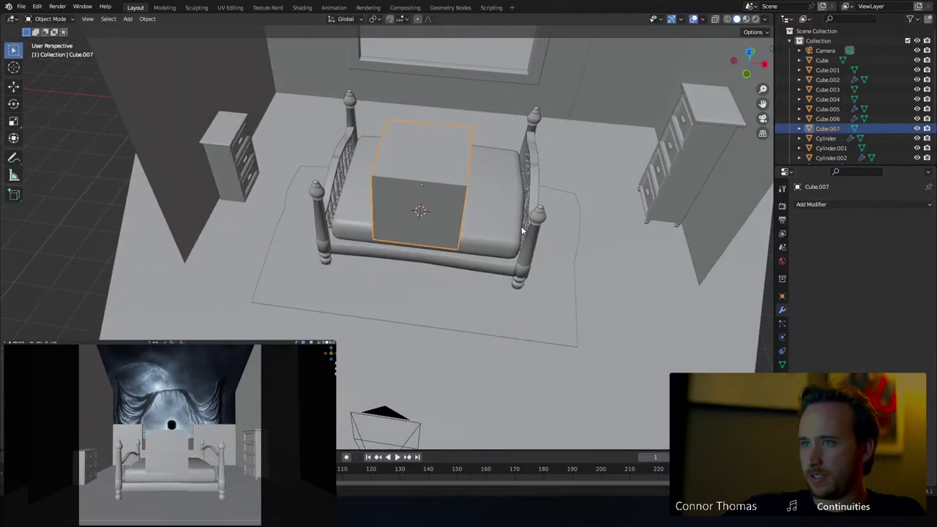
Scale the cube into a low box, to about 0.28 along Z, narrower along X and shorter along Y
middle_click_drag(523, 226, 424, 218)
key("s")
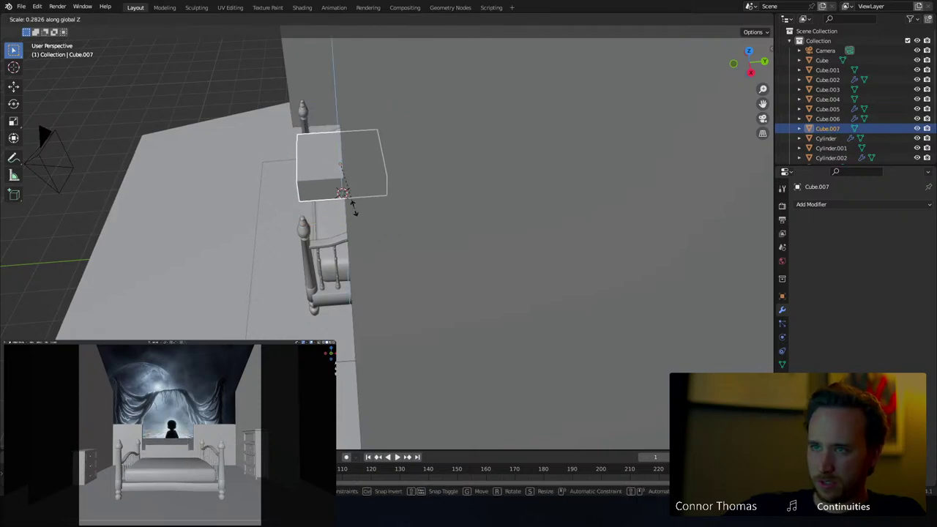
left_click(356, 208)
middle_click_drag(356, 208, 545, 245)
key("s")
key("y")
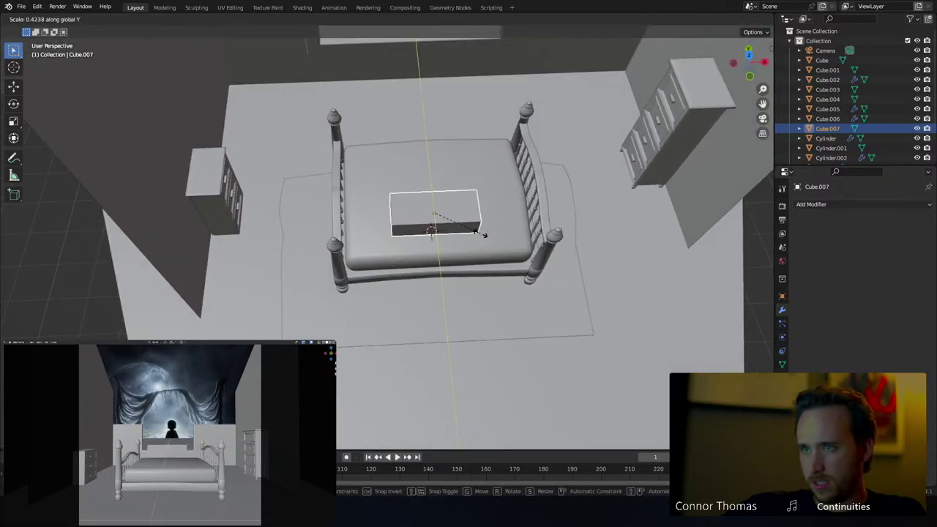
key("x")
left_click(469, 234)
key("s")
key("y")
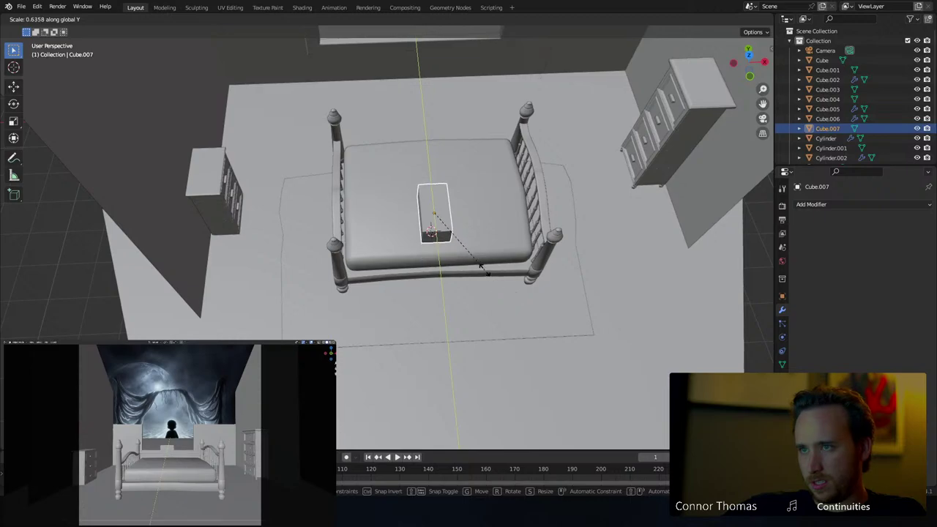
left_click(477, 259)
Frame the box and lower it onto the mattress, shifted toward the bed's +X end
middle_click_drag(477, 259, 493, 211)
key("KP_Decimal")
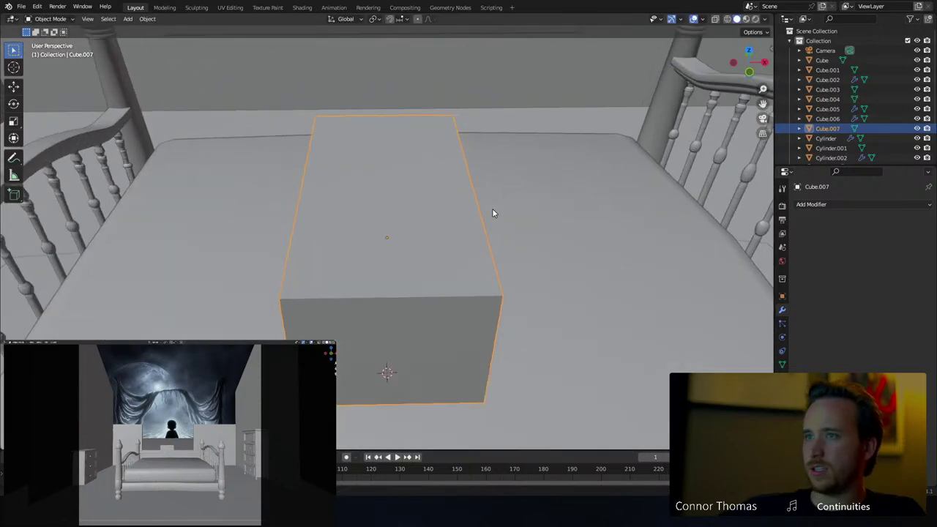
scroll(492, 209, "down", 5)
middle_click_drag(469, 241, 396, 182)
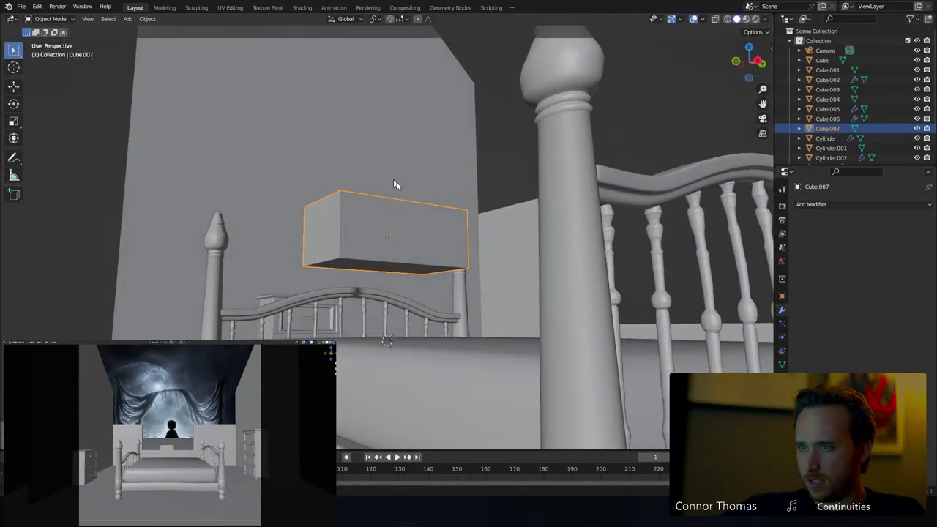
key("g")
left_click(669, 268)
Move the box about 0.77 m along X, placing it beside the spindle rail near the mattress's rear corner
middle_click_drag(607, 270, 660, 275)
key("KP_Decimal")
scroll(505, 280, "down", 7)
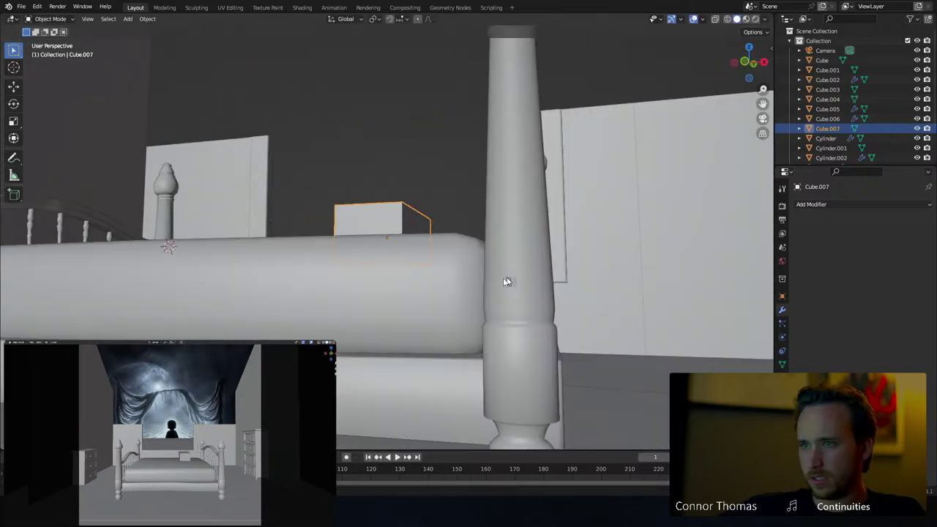
middle_click_drag(382, 243, 432, 252)
key("g")
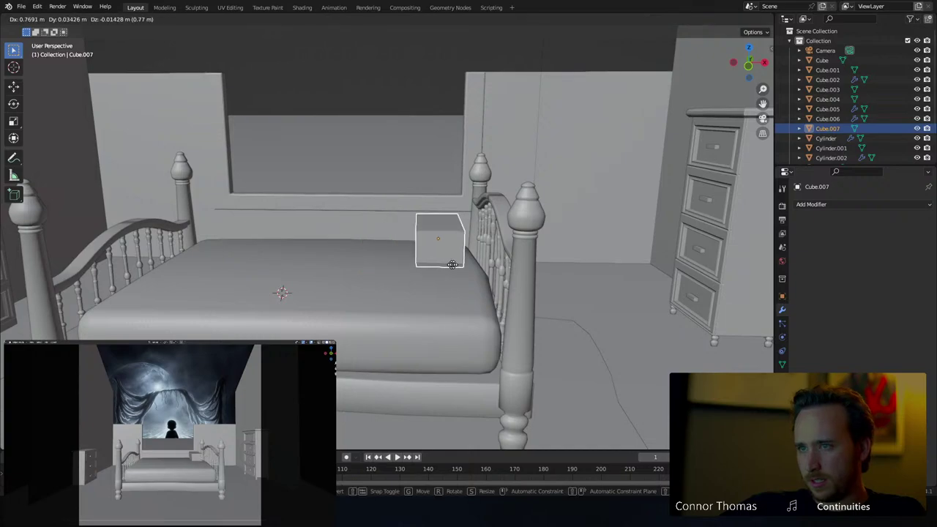
left_click(452, 243)
scroll(452, 244, "up", 4)
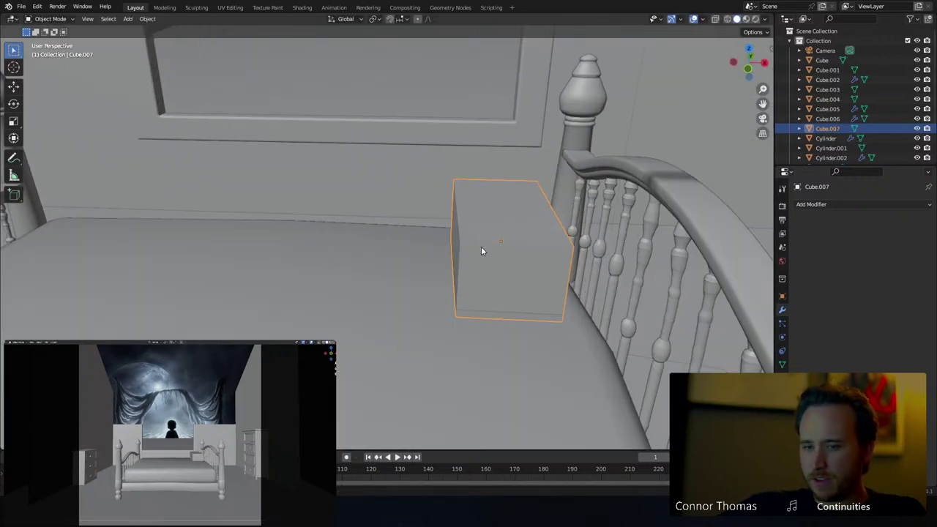
Slide the box about 0.22 m along -Y on the mattress and rotate it about 9° around global Z
key("KP_Decimal")
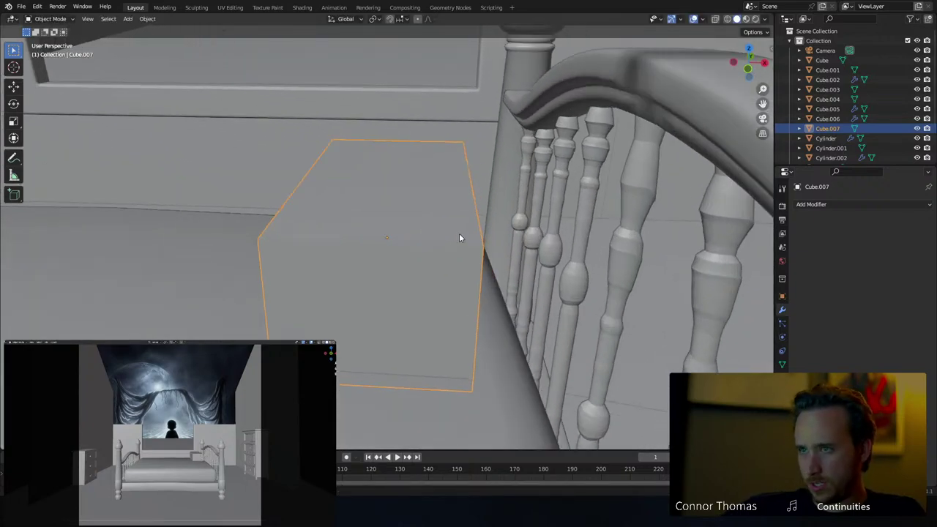
scroll(459, 233, "down", 5)
middle_click_drag(449, 239, 579, 310)
key("g")
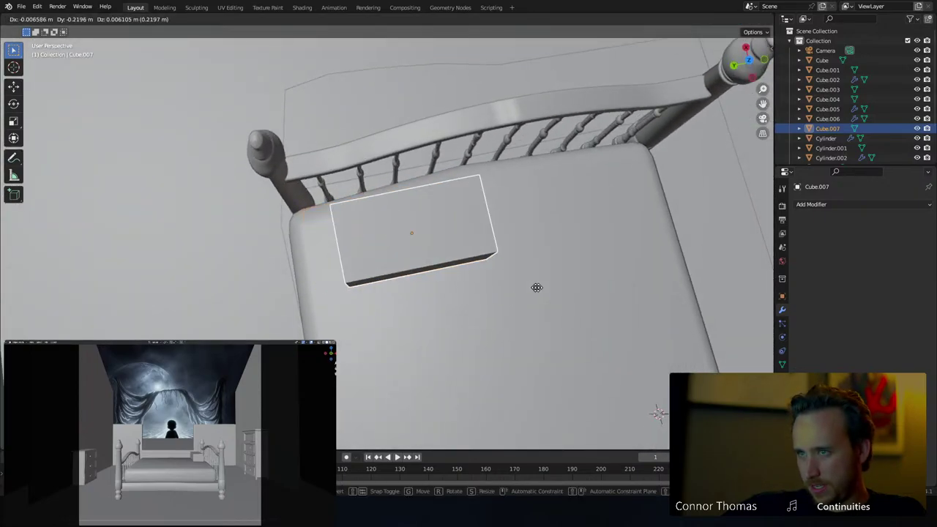
left_click(544, 295)
key("s")
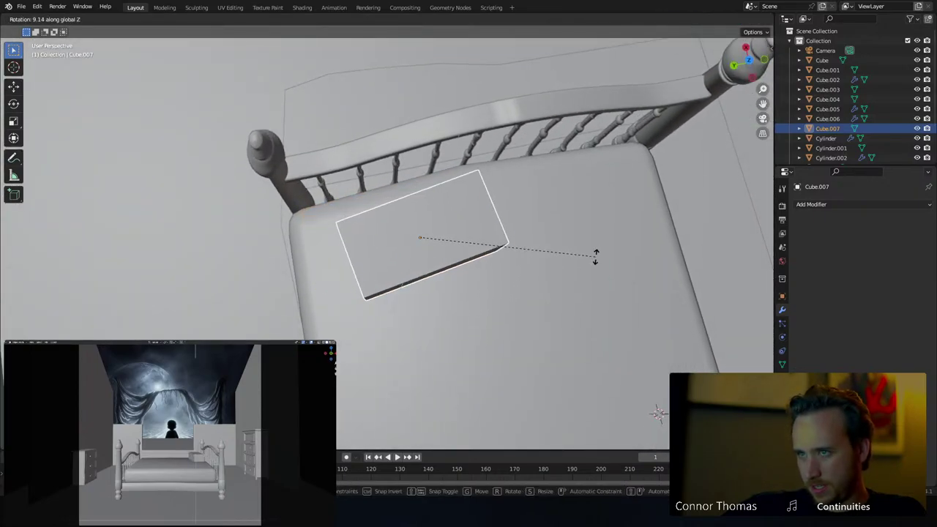
left_click(596, 256)
Cut a loop across the middle of the box's length and scale it up to about 1.1 with proportional editing
middle_click_drag(596, 256, 466, 201)
scroll(466, 242, "up", 2)
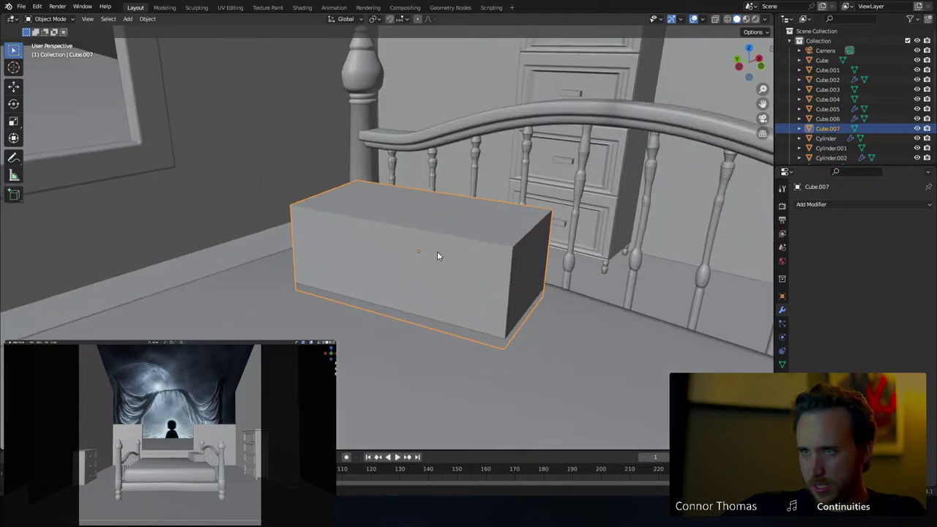
key("Tab")
key("ctrl+r")
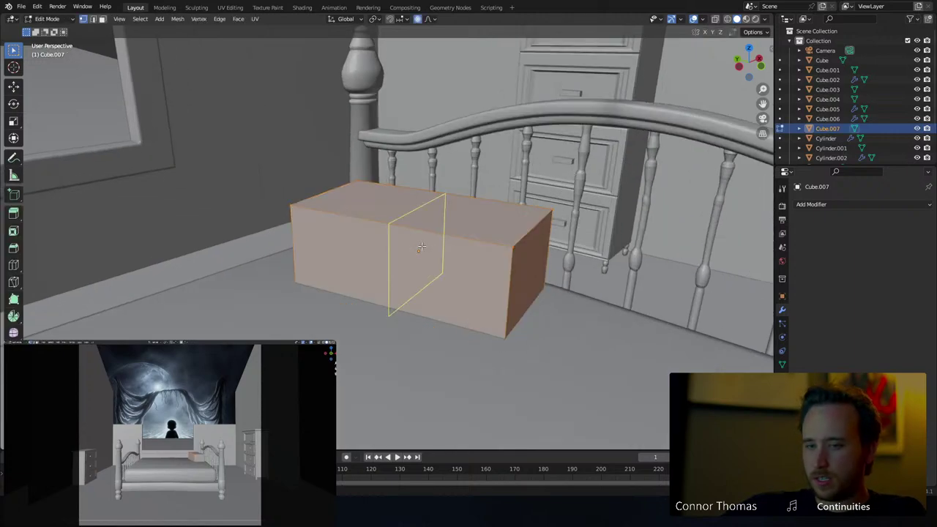
left_click(421, 241)
key("s")
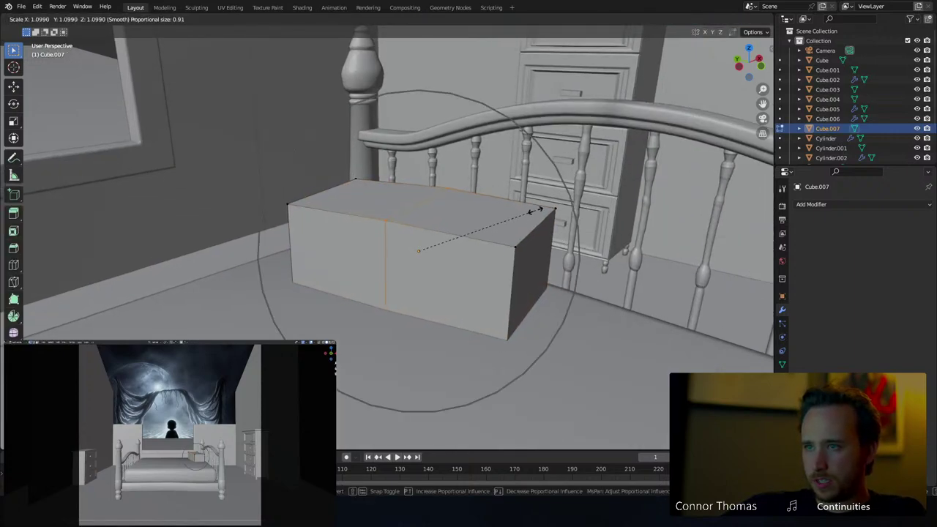
left_click(540, 211)
Cut a second loop lengthwise through the box and scale it slightly outward with proportional editing
key("alt+a")
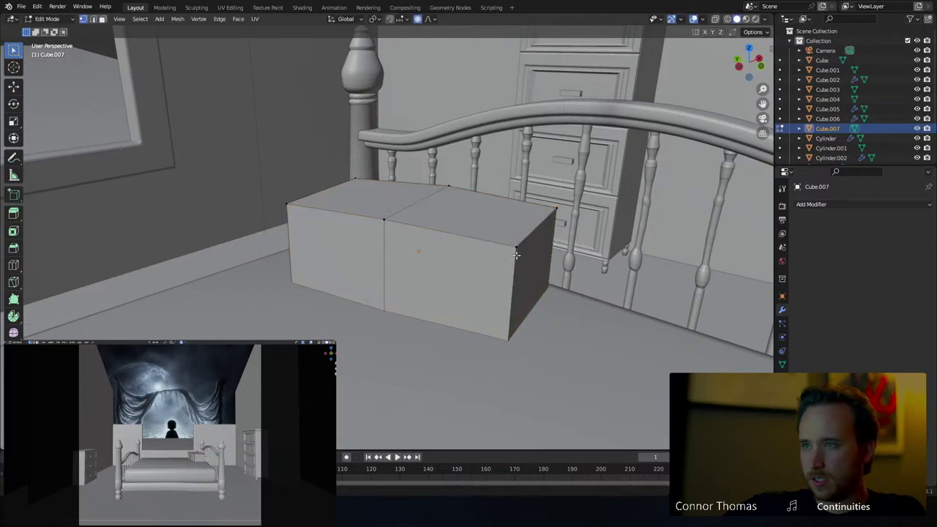
key("ctrl+r")
left_click(530, 238)
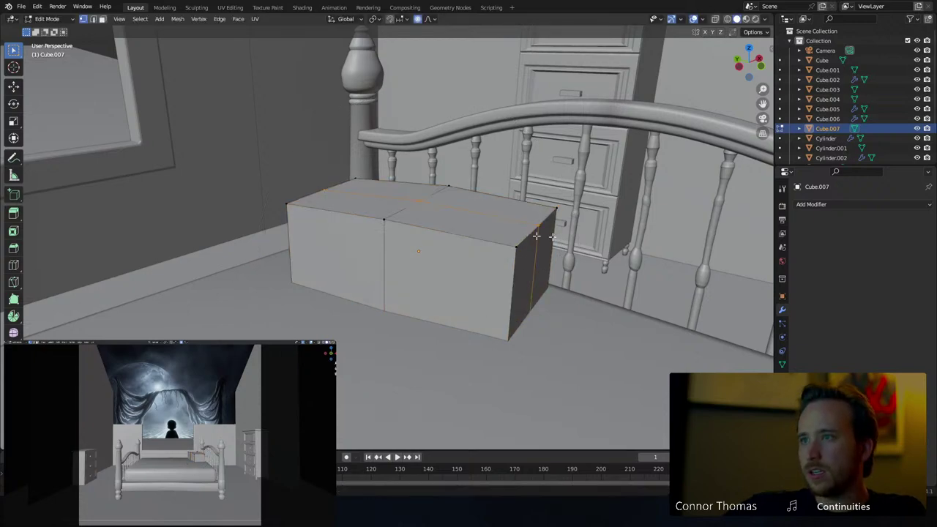
key("s")
left_click(633, 242)
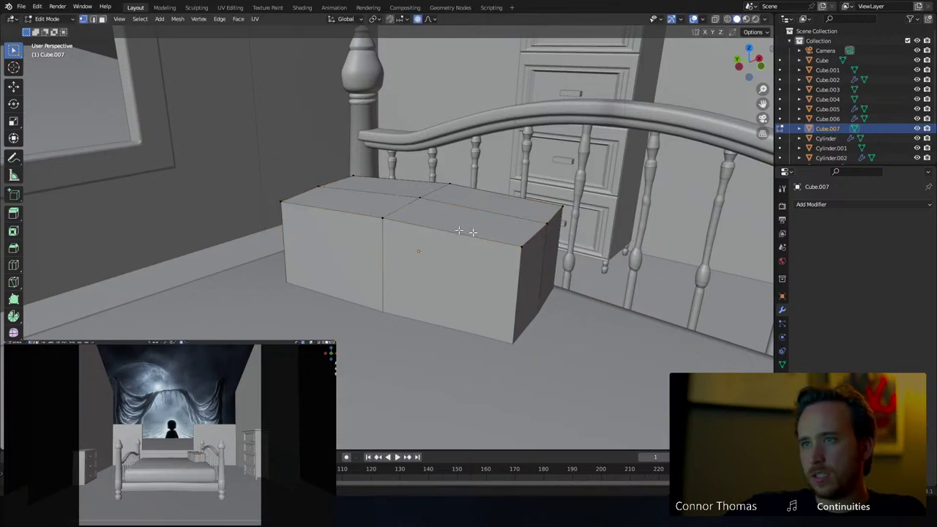
Bevel all edges of the box widely with two segments to give it a rounded pillow shape
key("a")
key("ctrl+b")
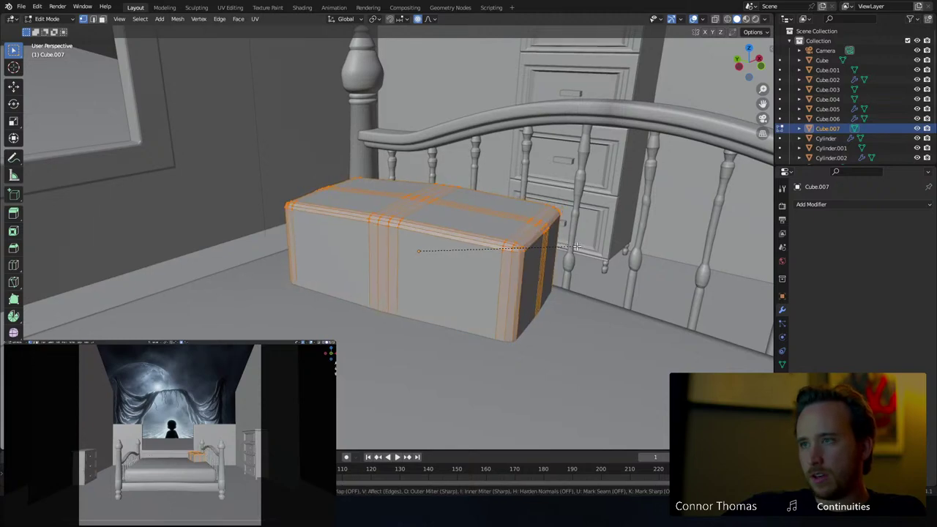
scroll(576, 247, "down", 3)
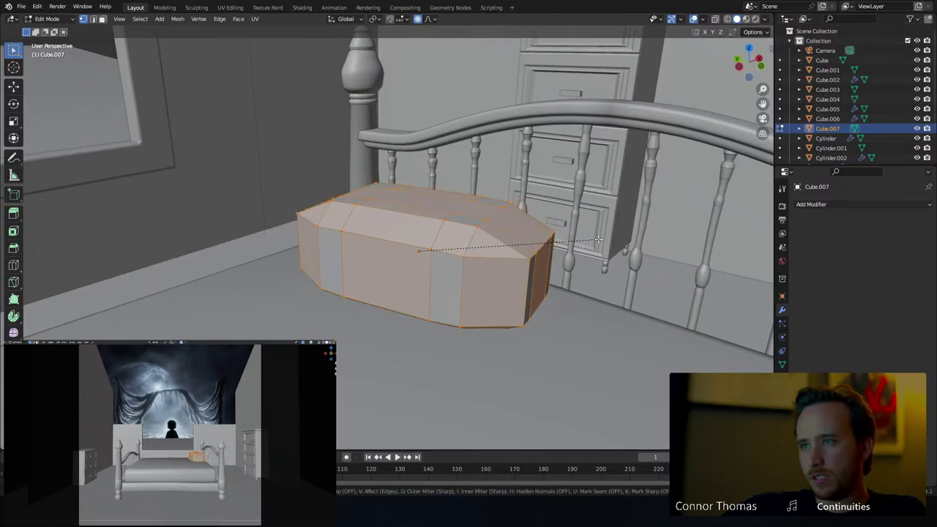
scroll(599, 238, "up", 4)
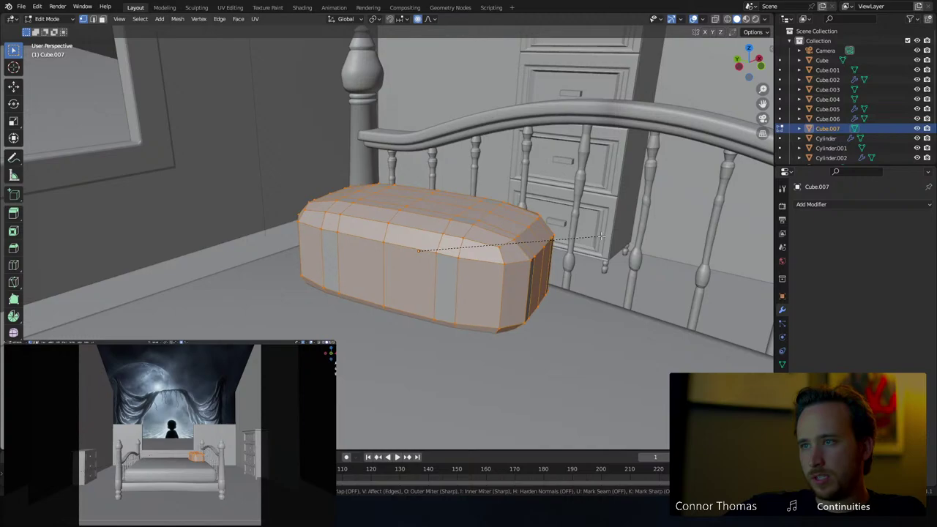
scroll(603, 236, "down", 3)
scroll(603, 238, "up", 2)
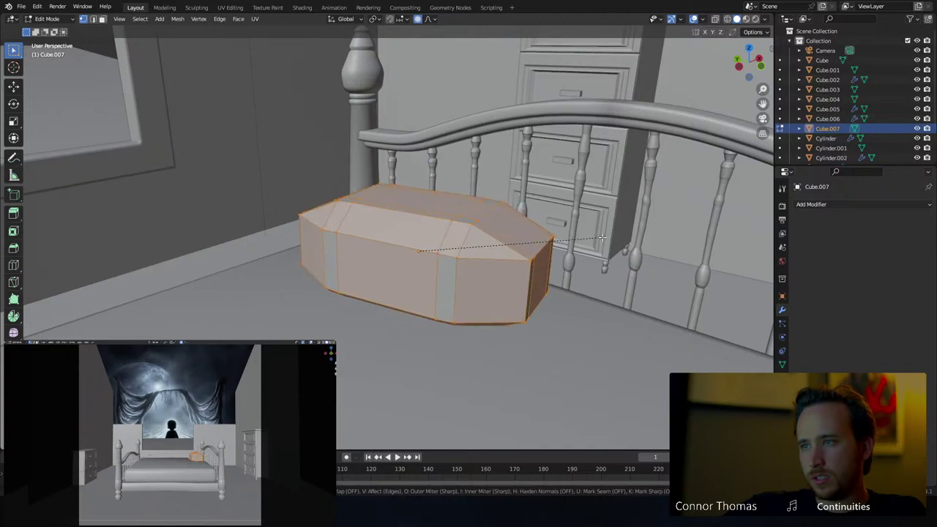
scroll(599, 238, "up", 2)
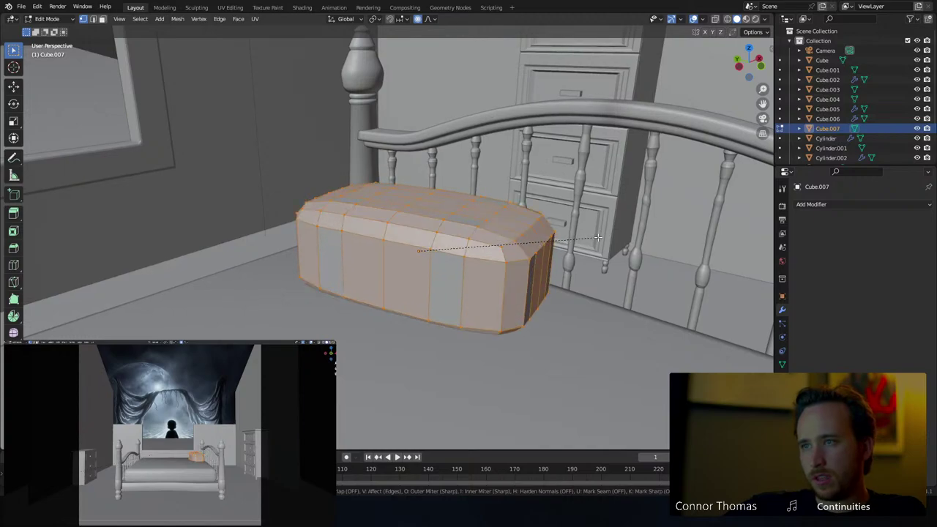
scroll(602, 236, "up", 1)
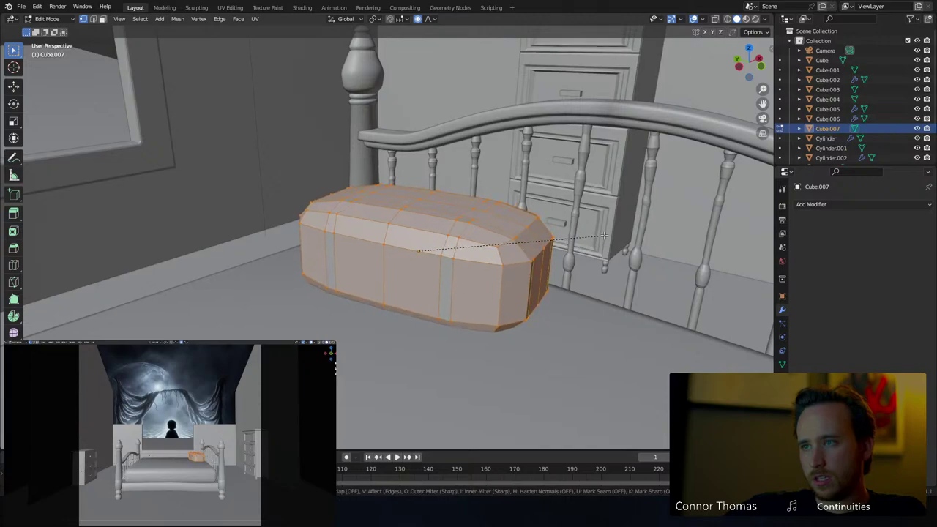
left_click(604, 236)
Flatten the bevelled mesh to about 0.77 along Z and clear the selection
key("s")
key("z")
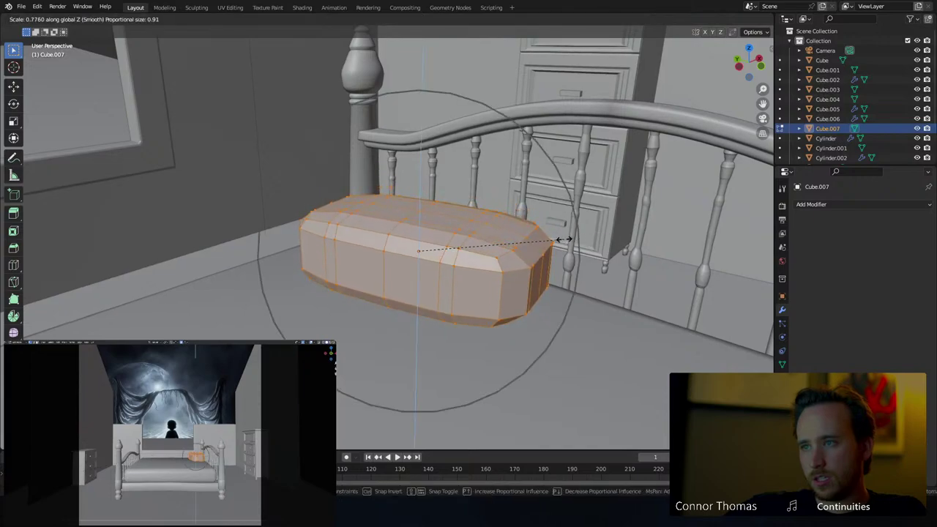
left_click(556, 240)
key("alt+a")
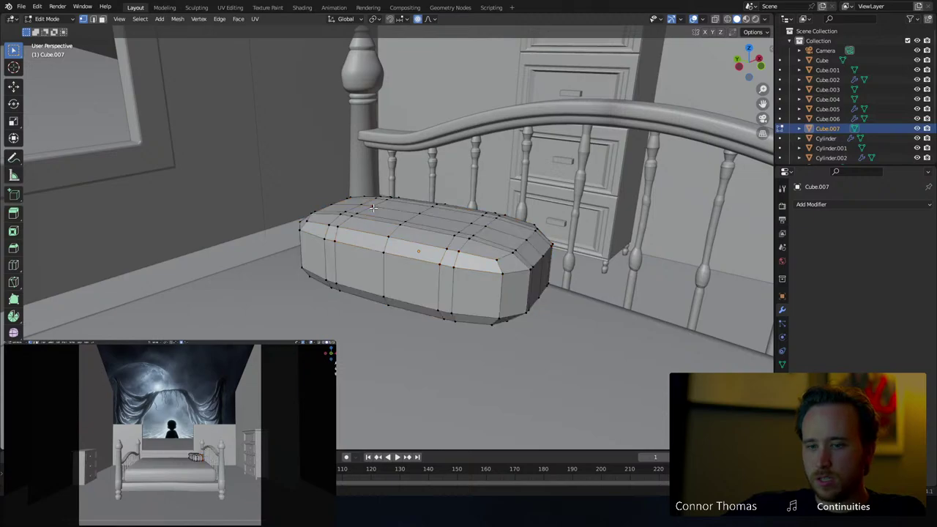
Raise the top vertices near the pillow's bedpost end about 0.04 m, using a proportional radius of about 0.35 m
middle_click_drag(519, 233, 365, 221)
key("a")
key("alt+a")
key("c")
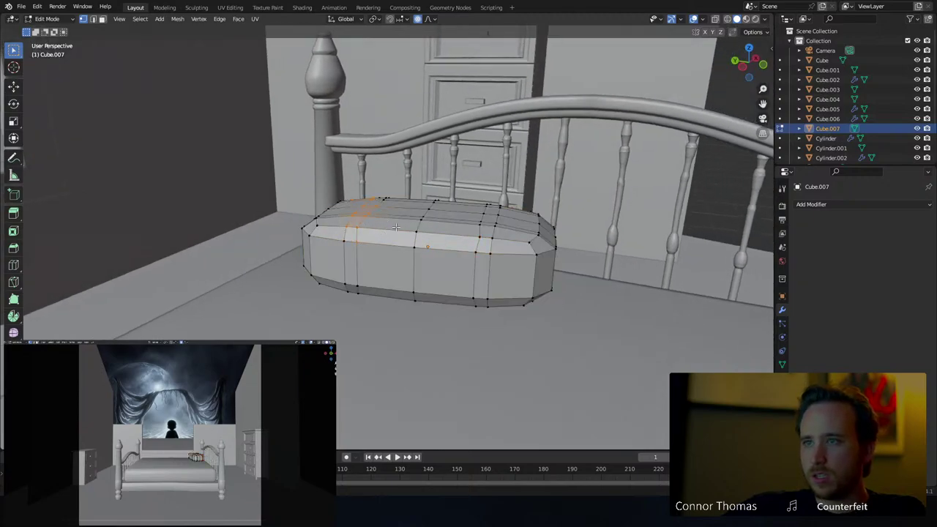
key("g")
scroll(394, 222, "up", 4)
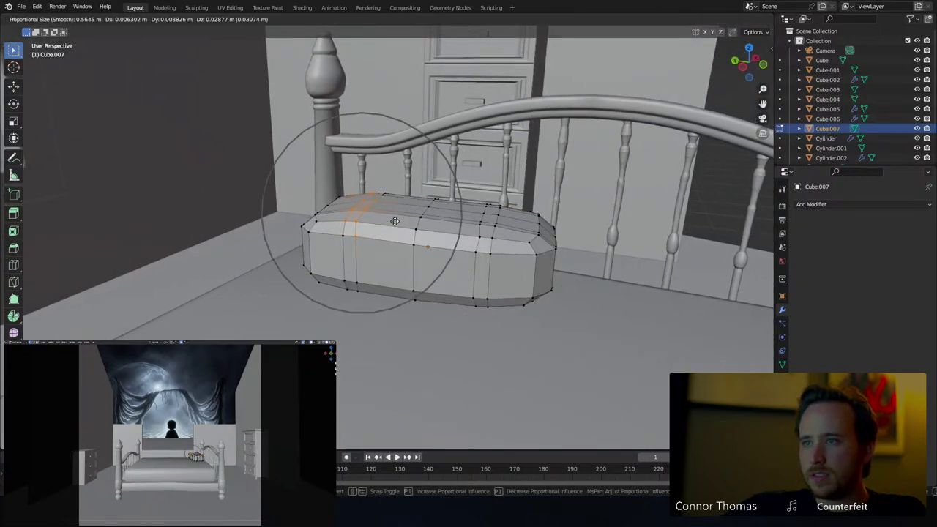
scroll(395, 221, "up", 5)
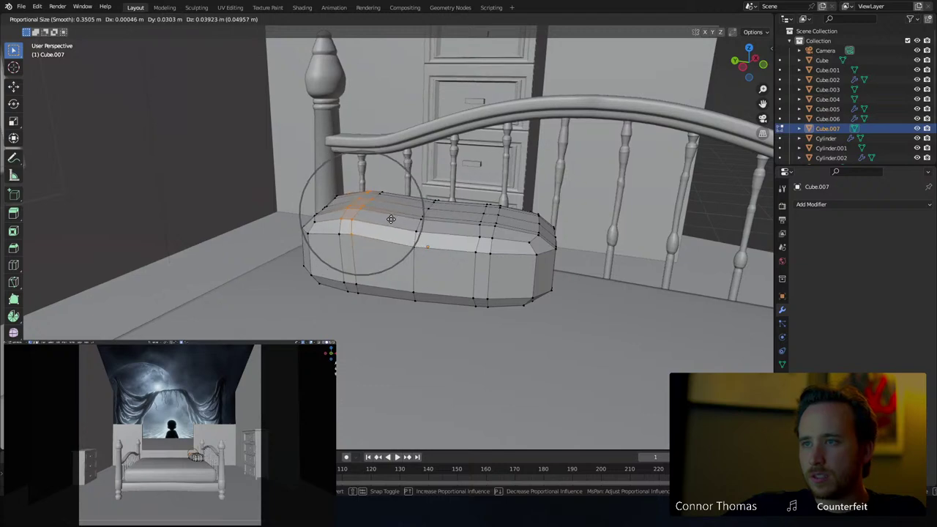
left_click(391, 219)
Select the upper corner vertices at the pillow end away from the bedpost and lower them slightly
key("a")
key("alt+a")
left_click(539, 249)
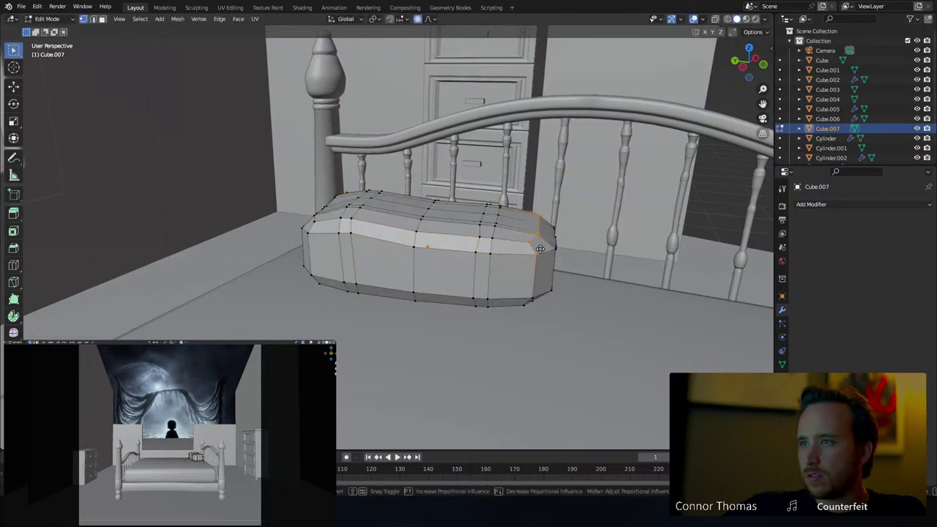
key("g")
left_click(539, 258)
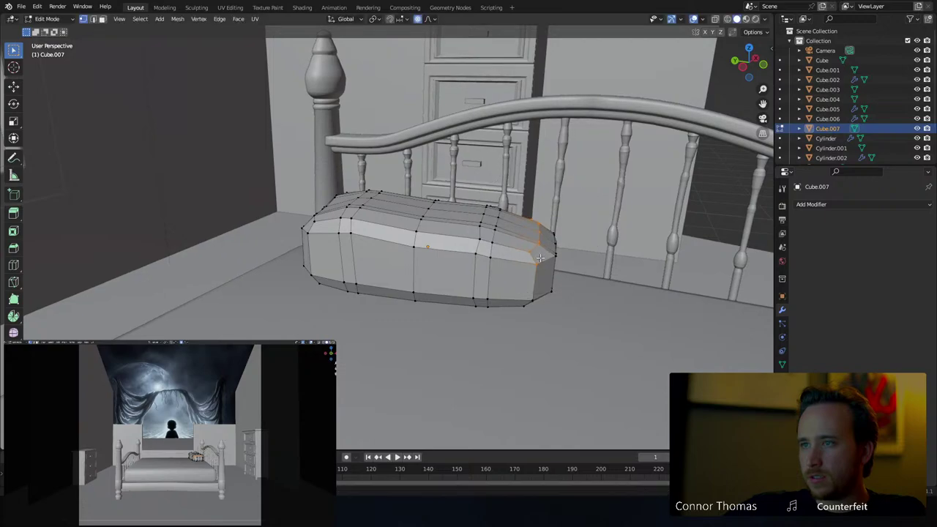
Select the upper edge vertices at the pillow's bedpost end and lower them about 0.03 m
key("a")
key("alt+a")
key("c")
key("g")
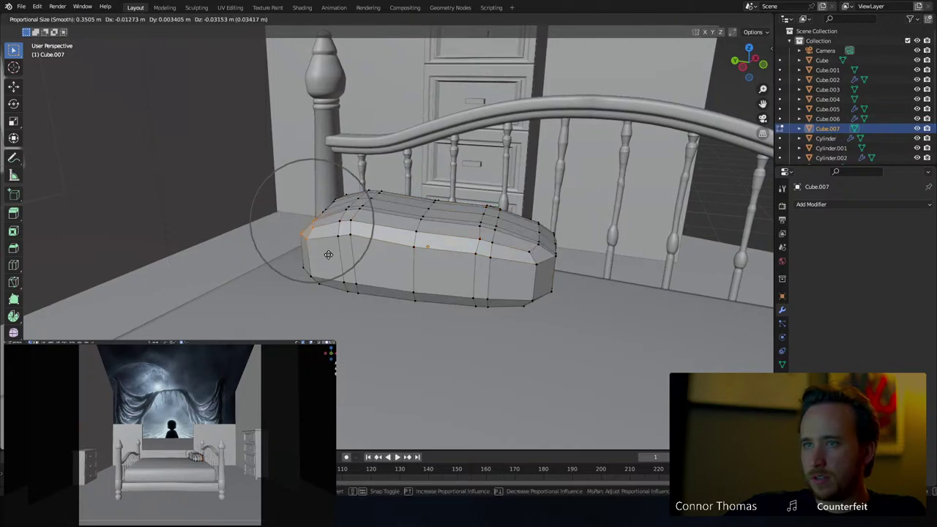
left_click(325, 249)
Select the top vertices near the pillow's bedpost end and nudge them with proportional editing to soften the hump
key("a")
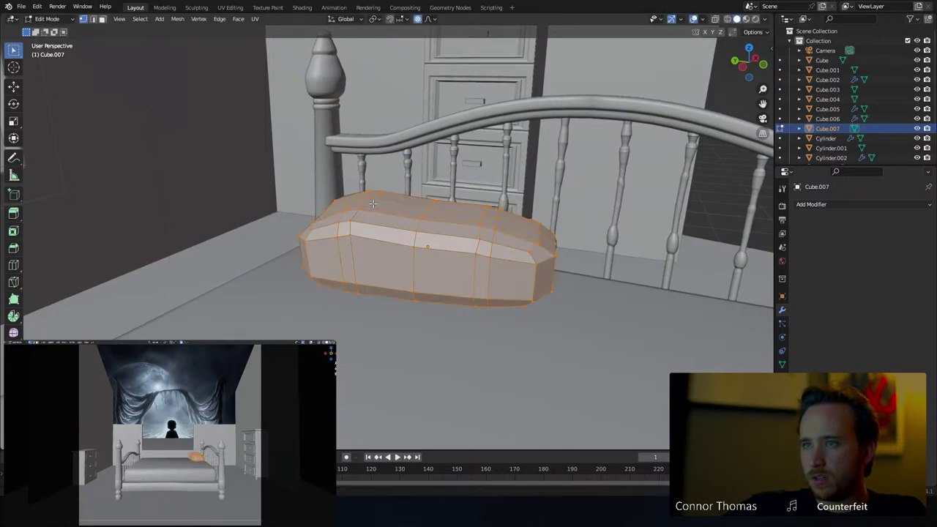
left_click(373, 199)
key("g")
left_click(392, 211)
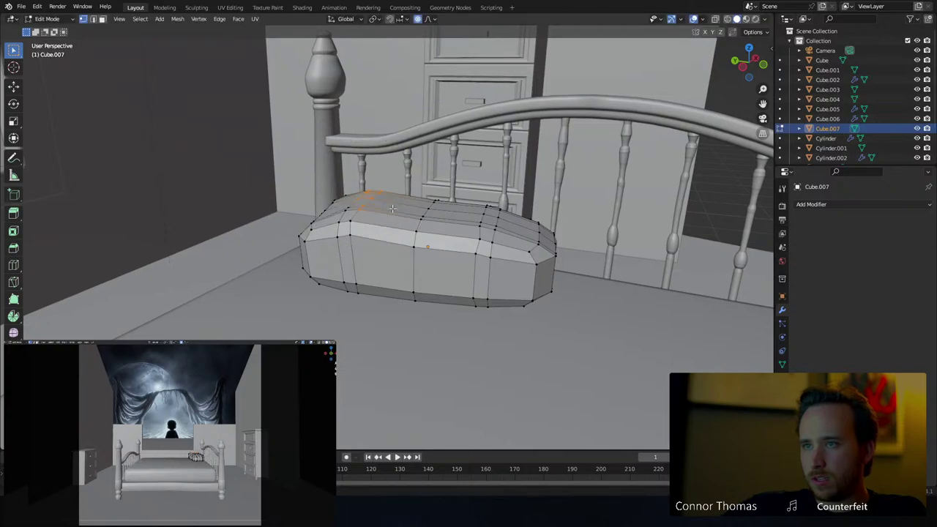
middle_click_drag(392, 212, 324, 221)
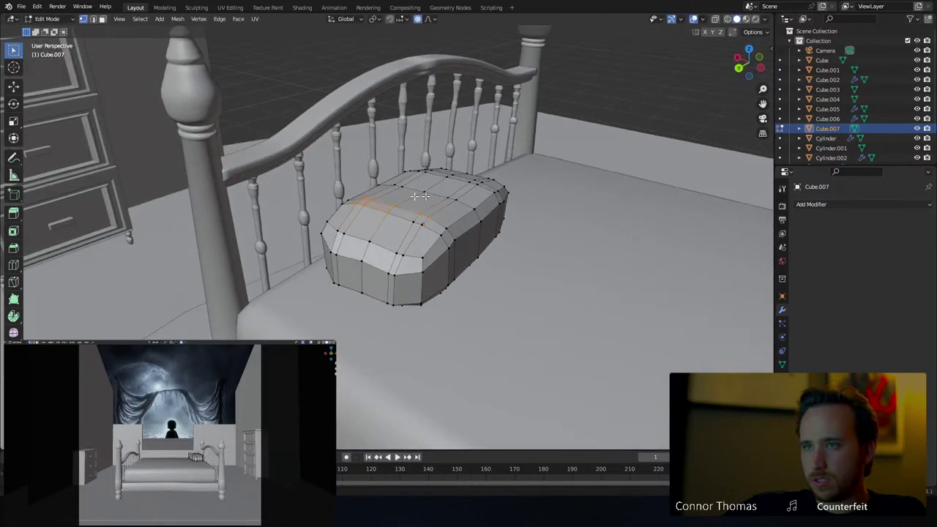
key("g")
left_click(377, 246)
middle_click_drag(377, 246, 432, 190)
Add a Subdivision Surface modifier to the pillow and shade it smooth
key("Tab")
left_click(821, 203)
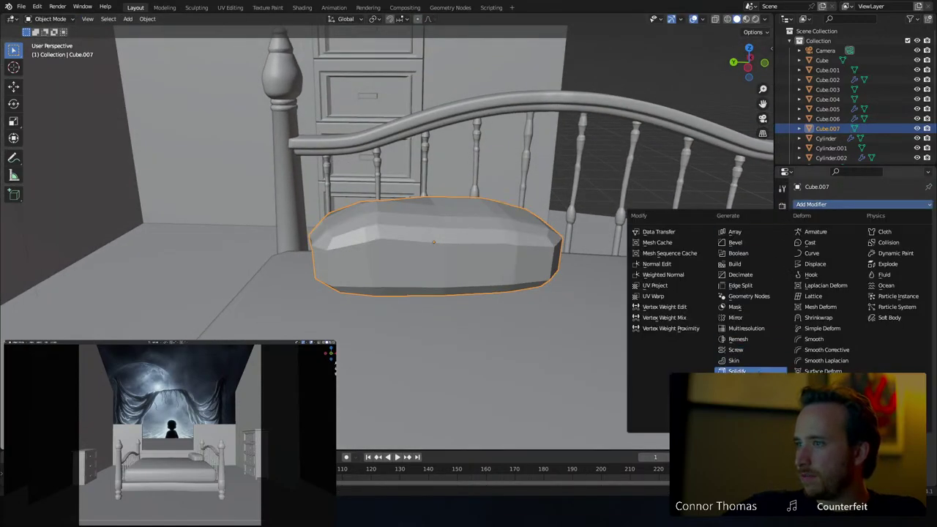
left_click(742, 381)
middle_click_drag(498, 257, 426, 247)
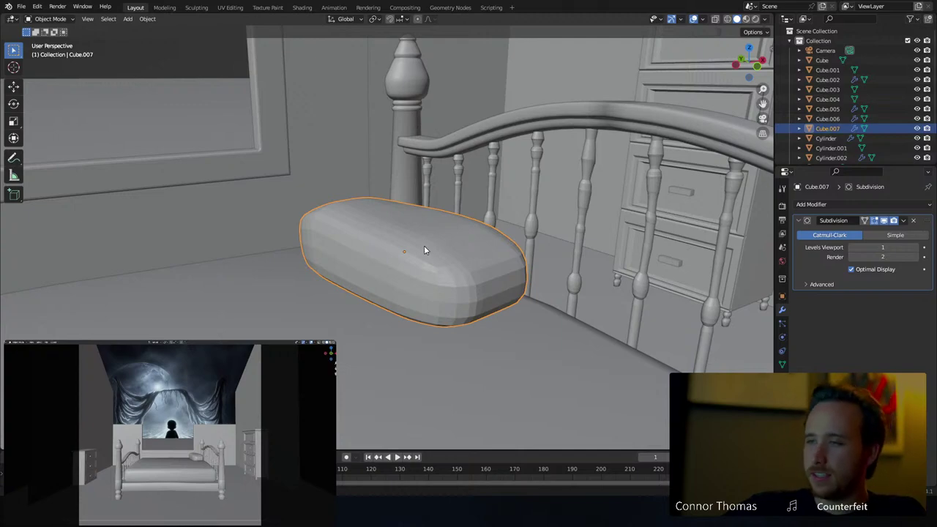
right_click(427, 267)
left_click(428, 266)
Scale the pillow to about 0.79 along Z and lower it about 0.09 m onto the mattress
middle_click_drag(448, 276, 456, 241)
key("s")
key("z")
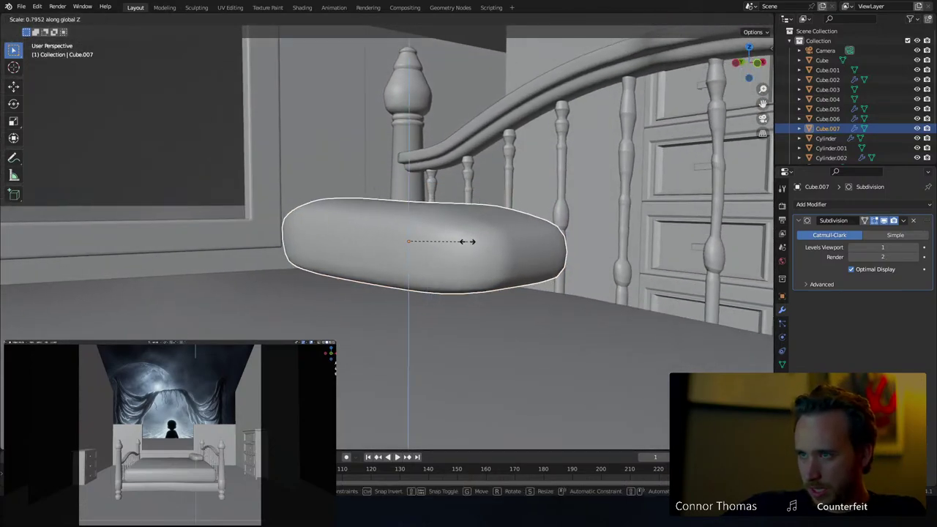
left_click(469, 243)
key("g")
key("z")
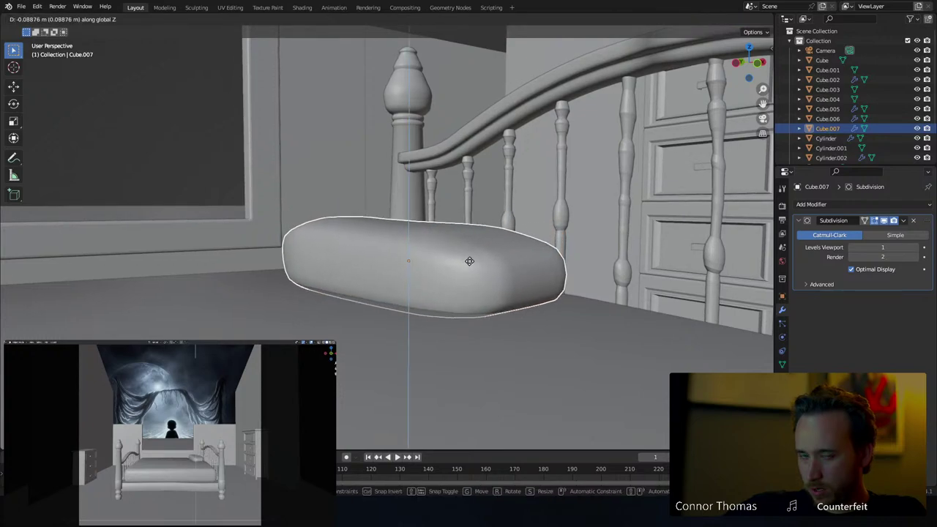
left_click(470, 262)
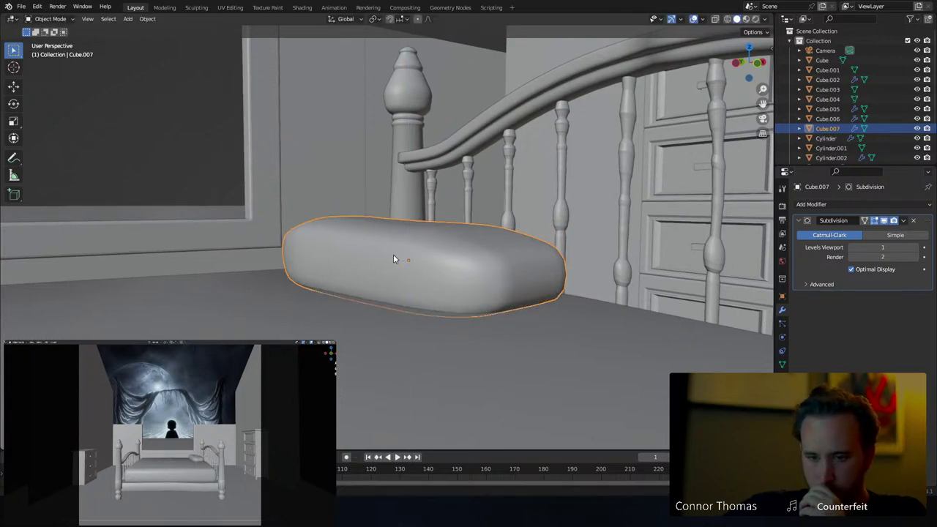
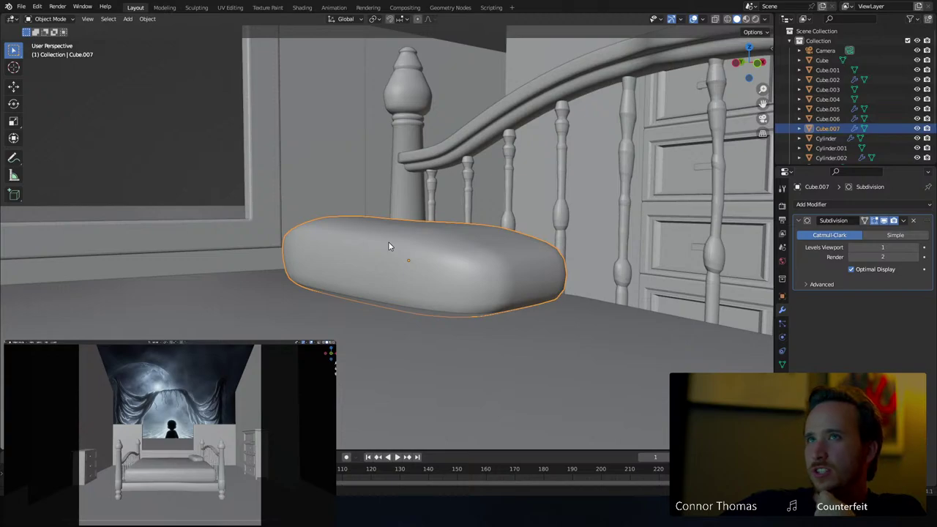
Duplicate the pillow in top view, place the copy beside it along the spindle rail, and rotate it differently
middle_click_drag(389, 246, 443, 212)
key("KP_7")
key("shift+d")
left_click(445, 363)
key("r")
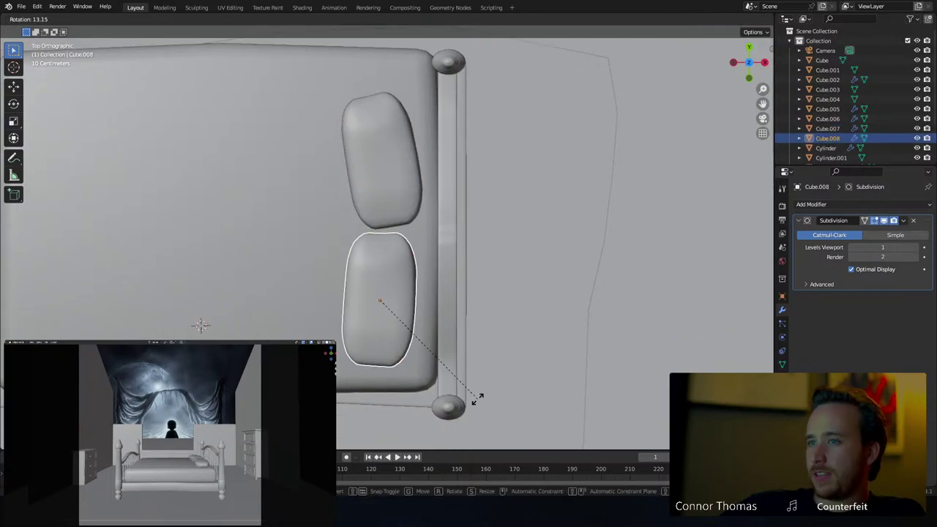
left_click(445, 339)
key("alt+a")
Lower the second pillow's top vertices at the end facing the first pillow by about 0.05 m with proportional editing
middle_click_drag(453, 336, 513, 258)
left_click(457, 270)
scroll(533, 270, "up", 4)
key("Tab")
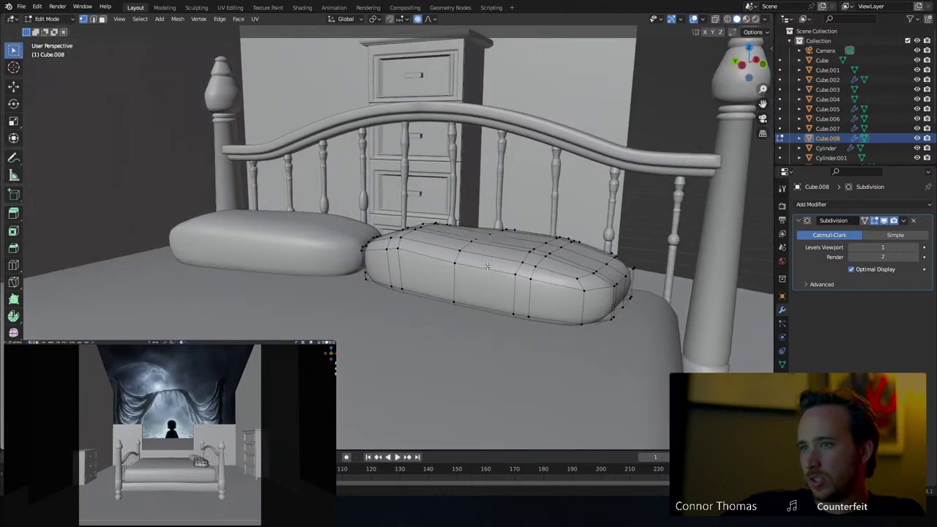
key("a")
key("alt+a")
key("g")
scroll(432, 238, "up", 3)
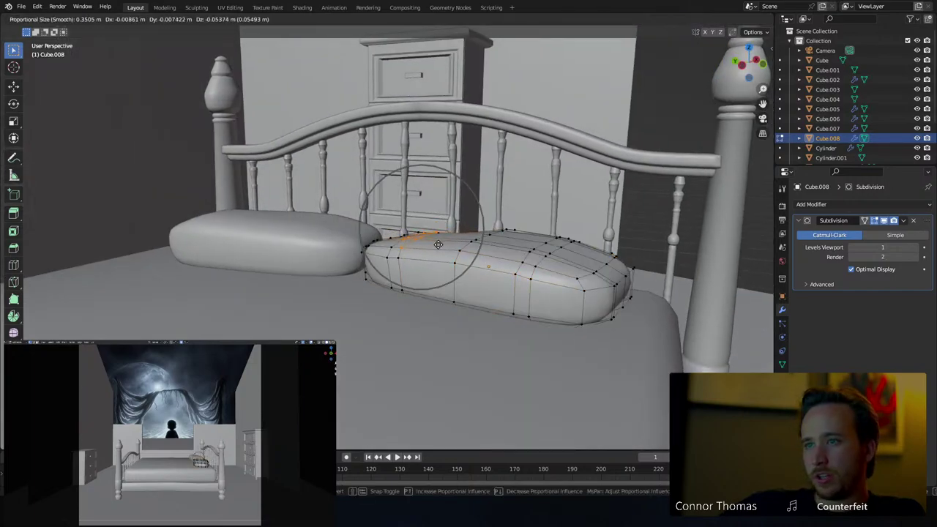
left_click(437, 245)
Select the top vertices near the second pillow's bedpost end and nudge them with proportional editing
key("a")
key("a")
left_click(536, 249)
key("g")
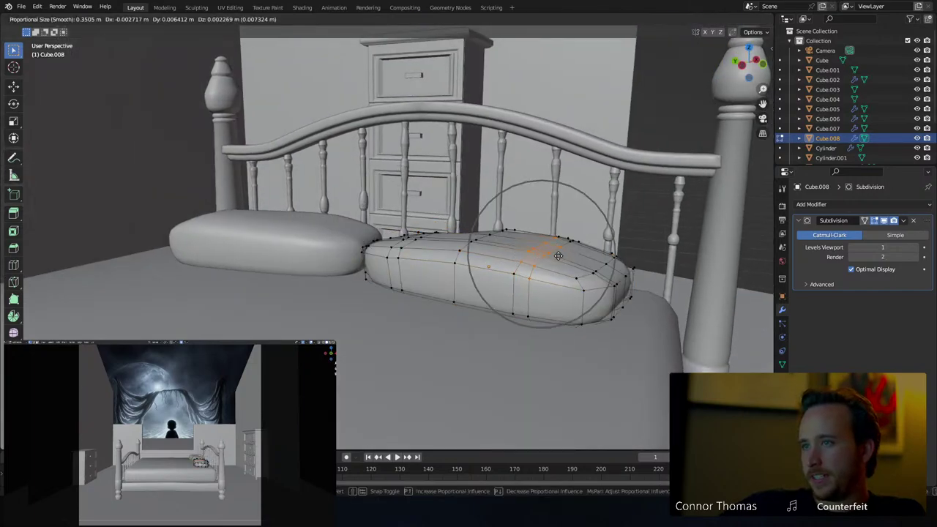
left_click(557, 251)
key("a")
key("a")
middle_click_drag(573, 249, 640, 315)
key("Tab")
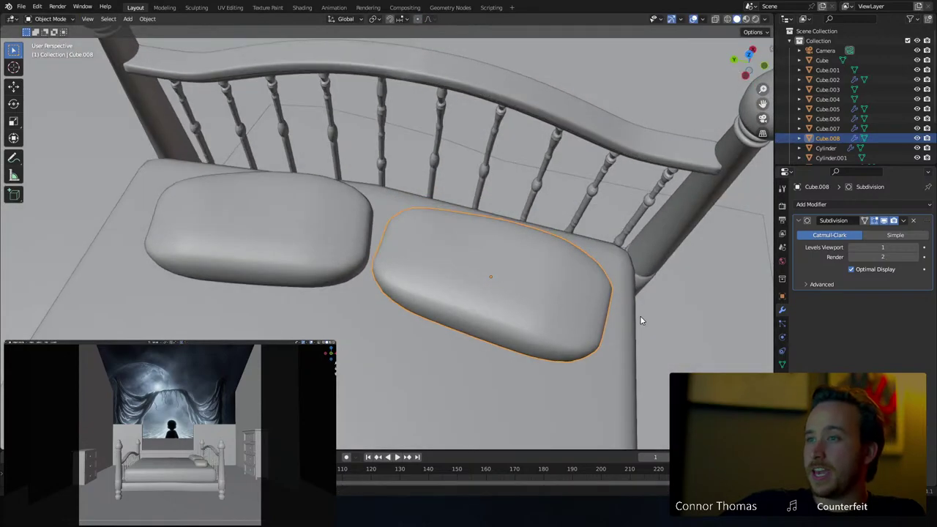
Scale the second pillow down along its width and its length so it is smaller than the first
key("s")
key("x")
left_click(614, 301)
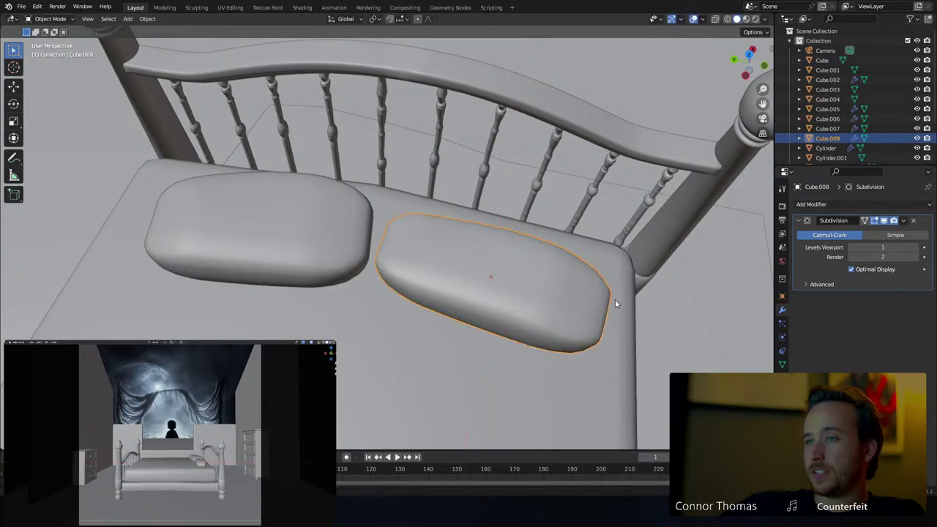
key("s")
key("x")
left_click(602, 295)
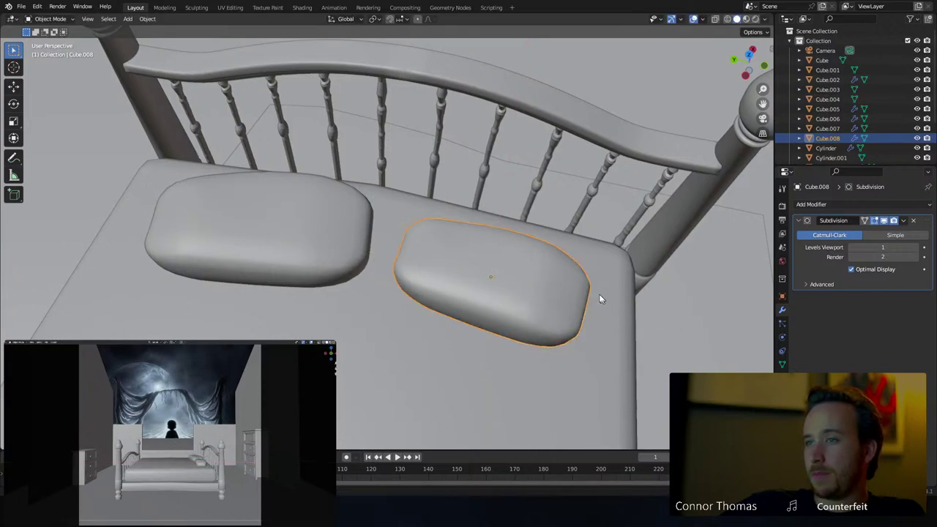
Reposition the resized pillow on the mattress between the first pillow and the bedpost
mouse_move(601, 296)
middle_mouse_down()
mouse_move(603, 324)
mouse_move(576, 232)
mouse_move(516, 231)
mouse_move(482, 244)
mouse_move(502, 265)
mouse_move(568, 272)
middle_mouse_up()
key("g")
left_click(583, 297)
key("alt+a")
left_click(508, 243)
key("g")
left_click(477, 253)
key("a")
key("a")
Circle-select the second pillow's underside vertices toward the bedpost in wireframe and raise them slightly with proportional editing
scroll(556, 265, "up", 3)
key("Tab")
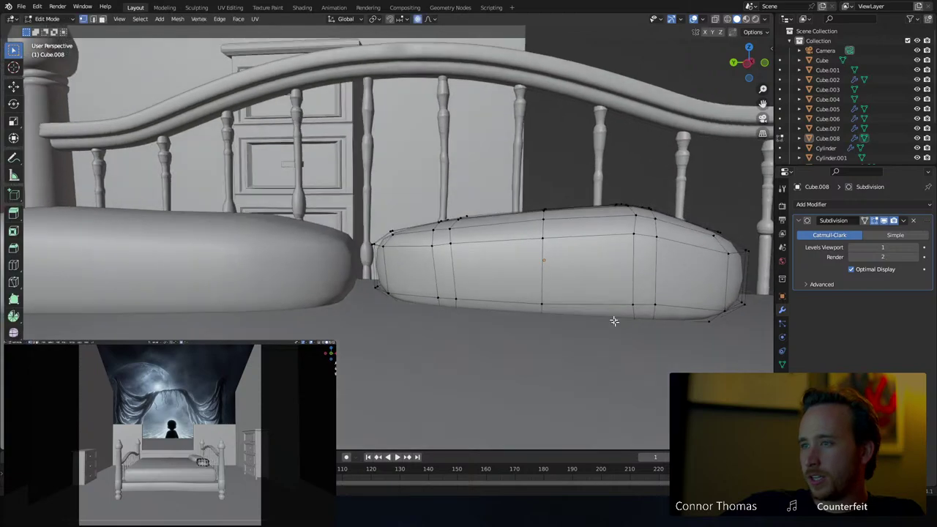
middle_click_drag(613, 319, 600, 313)
key("z")
left_click(579, 314)
key("c")
left_click(633, 309)
right_click(633, 309)
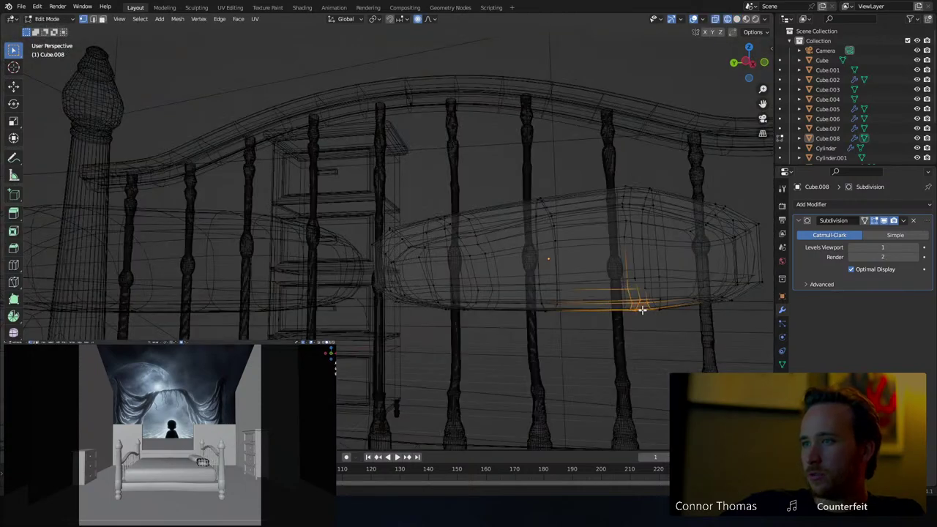
key("g")
left_click(638, 301)
key("shift+z")
Circle-select the vertices at the middle of the second pillow's underside and adjust their height with proportional editing
middle_click_drag(658, 297, 593, 305)
key("a")
key("alt+a")
key("c")
left_click(556, 310)
right_click(556, 310)
key("g")
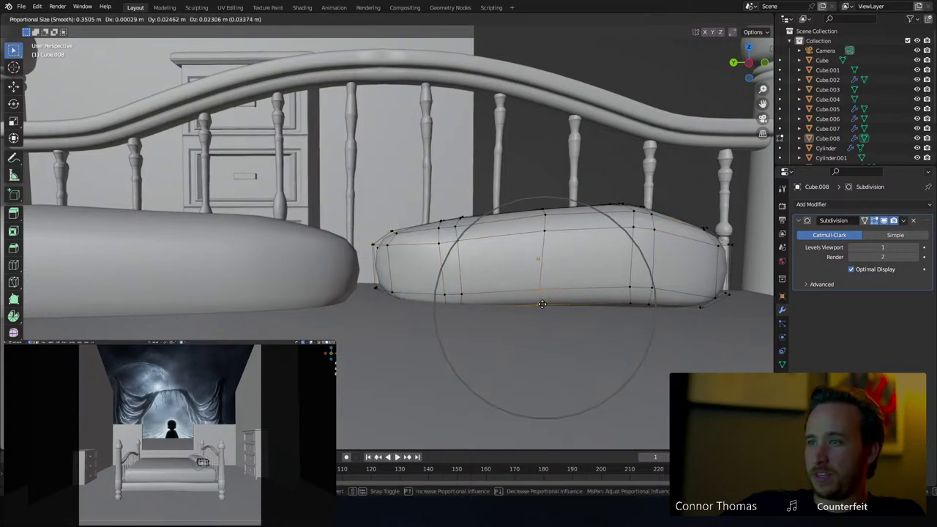
left_click(588, 307)
key("Tab")
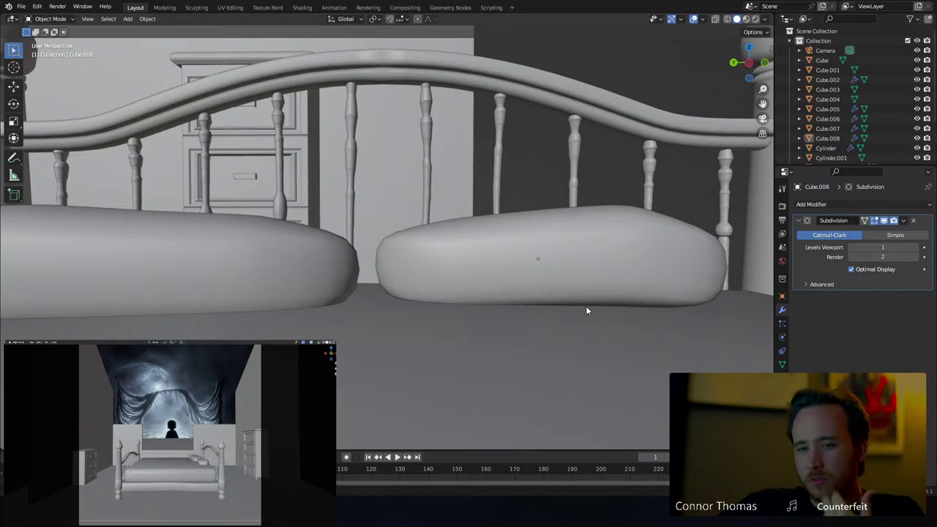
Move, scale and slightly lower the top vertices across the second pillow's hump with proportional editing to flatten it
middle_click_drag(576, 305, 504, 216)
key("Tab")
right_click(571, 237)
key("g")
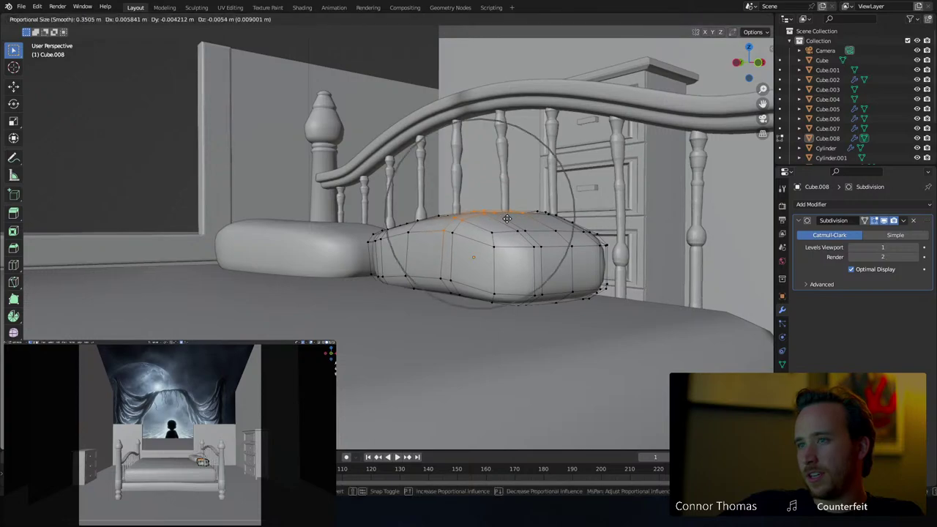
left_click(508, 220)
key("s")
left_click(558, 223)
key("g")
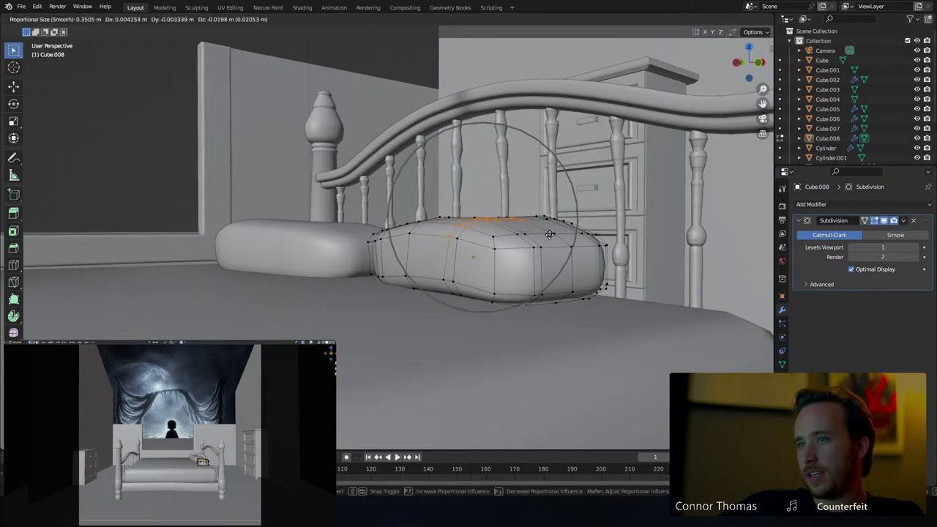
Lower the upper edge vertices of the second pillow by about 0.02 m with smooth proportional editing
left_click(549, 235)
key("Tab")
middle_click_drag(492, 250, 526, 323)
Select the vertices at the second pillow's outer front corner and move them with smooth proportional editing
key("Tab")
key("a")
key("a")
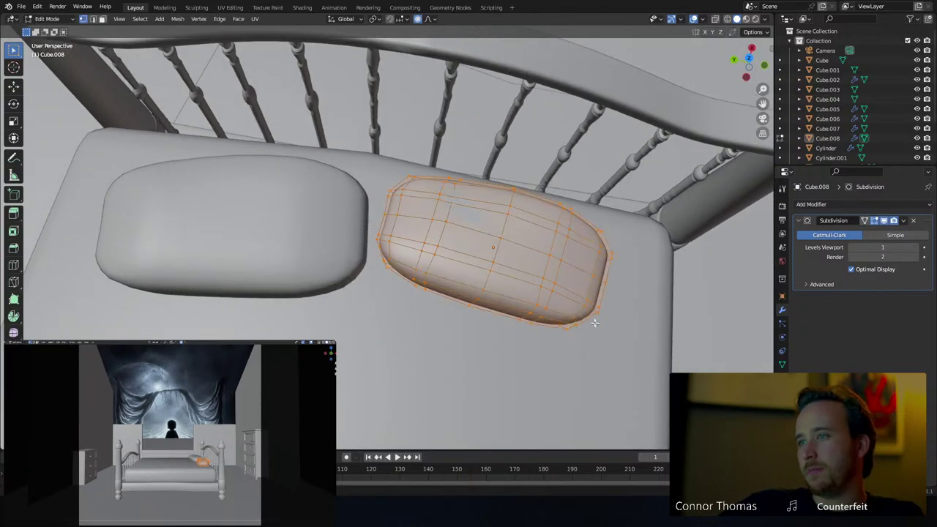
key("c")
left_click(577, 320)
middle_click_drag(617, 295, 564, 296)
key("g")
left_click(596, 309)
Push the vertices at the second pillow's outer end nearest the headboard inward with proportional editing
key("Tab")
key("Tab")
key("a")
key("a")
key("c")
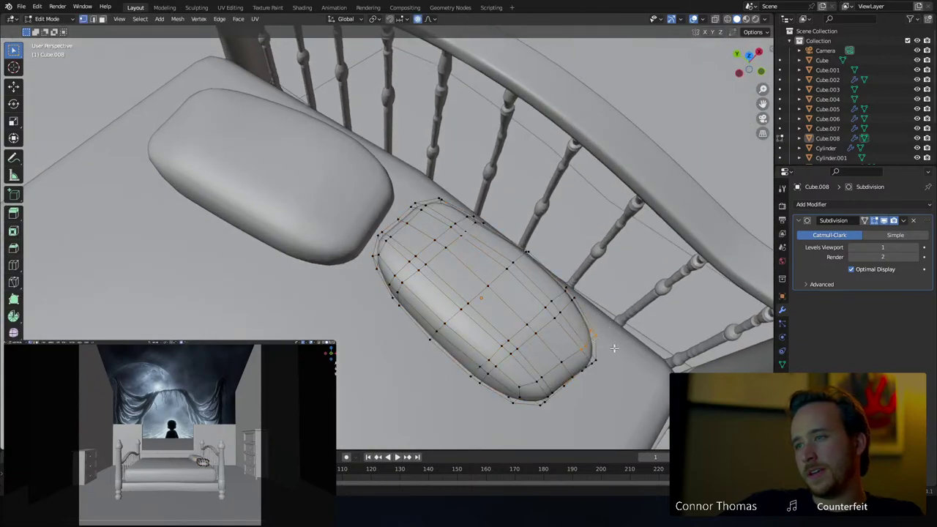
left_click(607, 348)
key("Tab")
key("Tab")
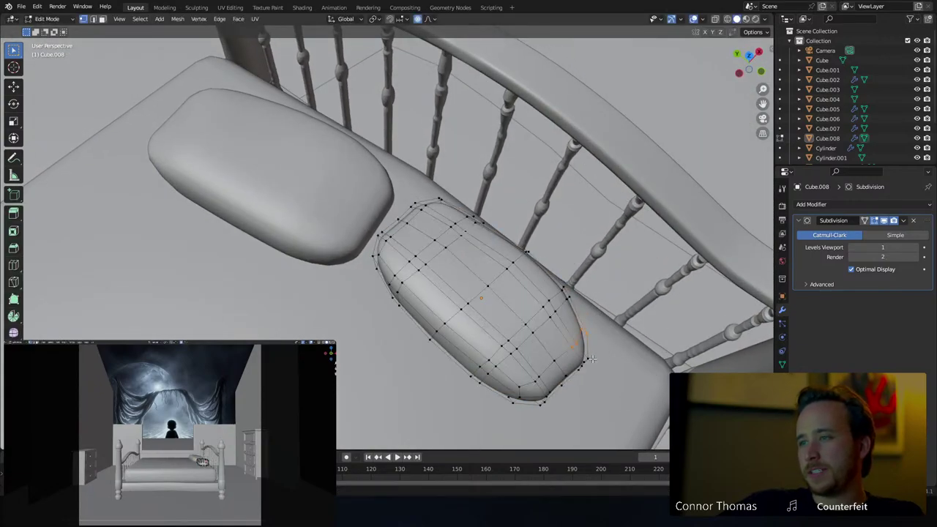
Move and rotate the vertices in the middle of the second pillow's outer end to taper that end
key("Tab")
key("Tab")
key("g")
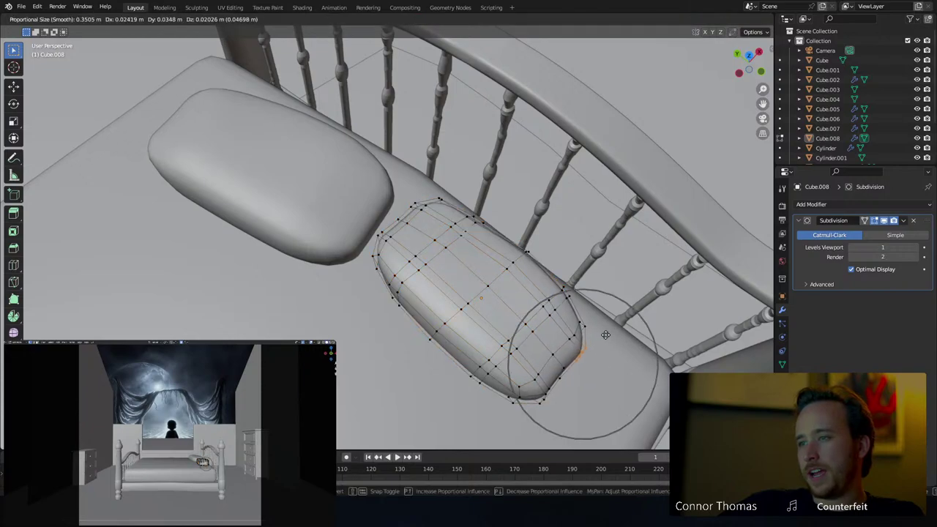
key("r")
left_click(600, 306)
key("g")
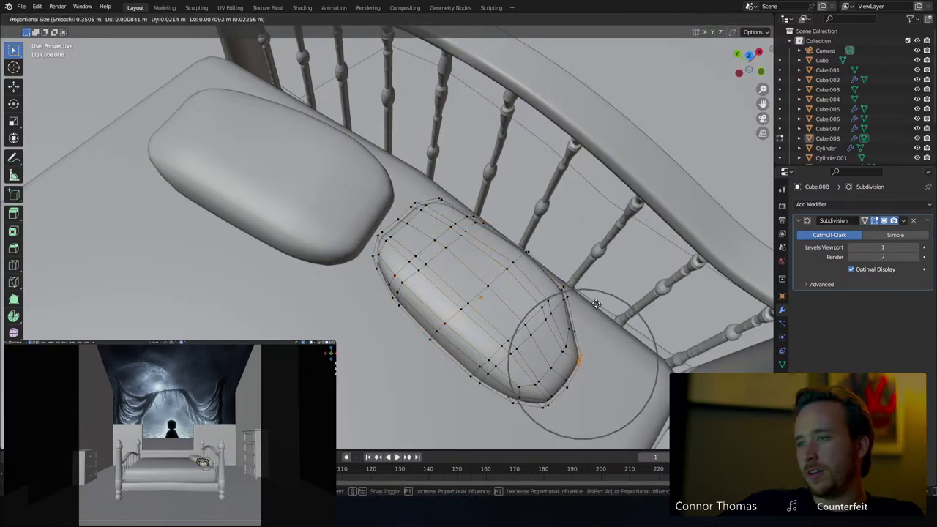
left_click(594, 321)
key("Tab")
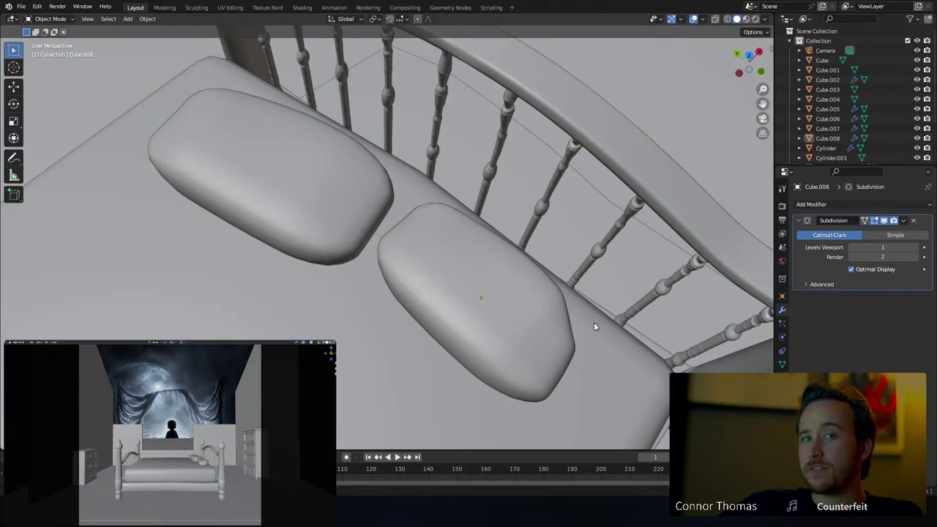
Lower the second pillow's upper corner beside the headboard and push its lower side vertices down toward the mattress
middle_click_drag(594, 322, 461, 246)
key("Tab")
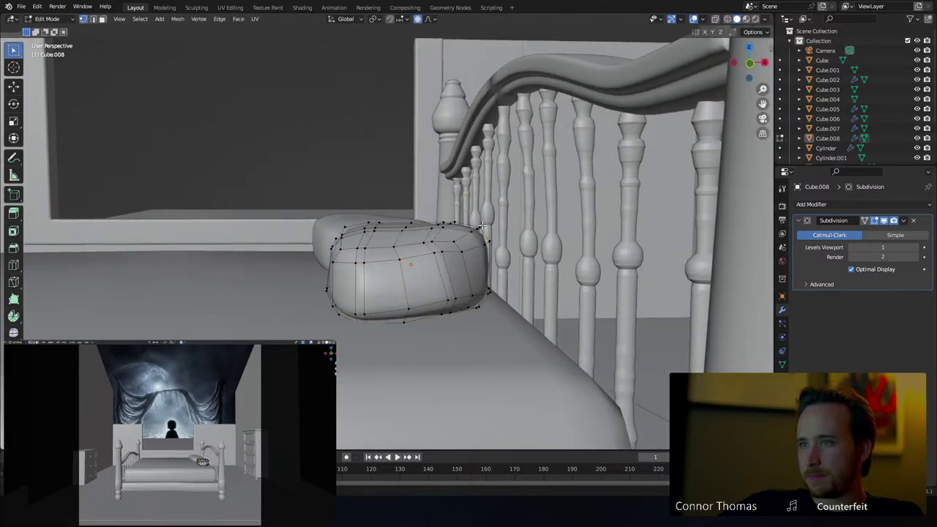
key("g")
left_click(483, 237)
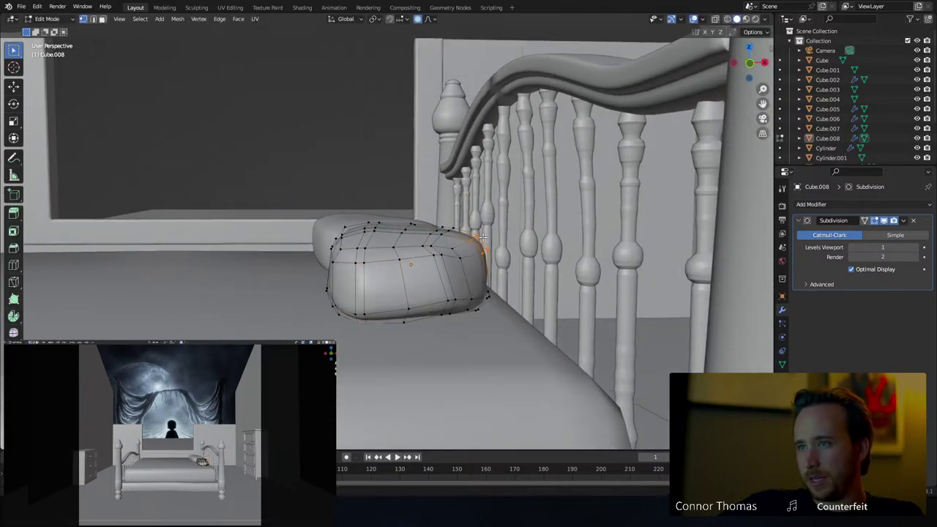
middle_click_drag(481, 237, 471, 232)
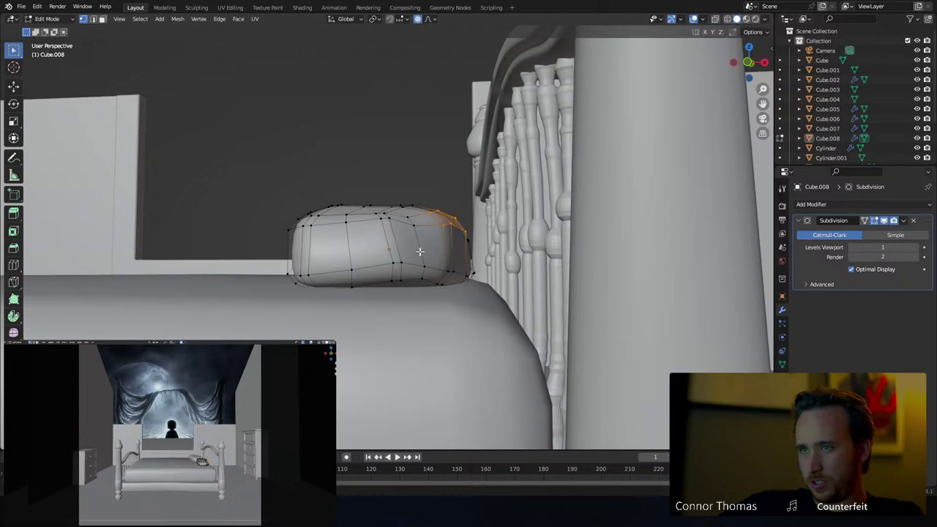
key("g")
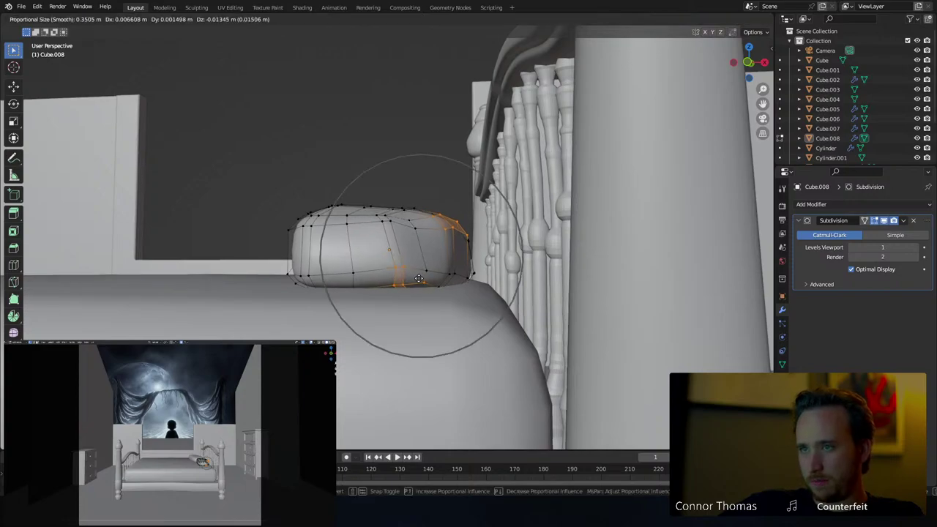
left_click(418, 279)
key("Tab")
Set the second pillow's viewport subdivision level to 2
middle_click_drag(388, 271, 430, 271)
left_click(430, 267)
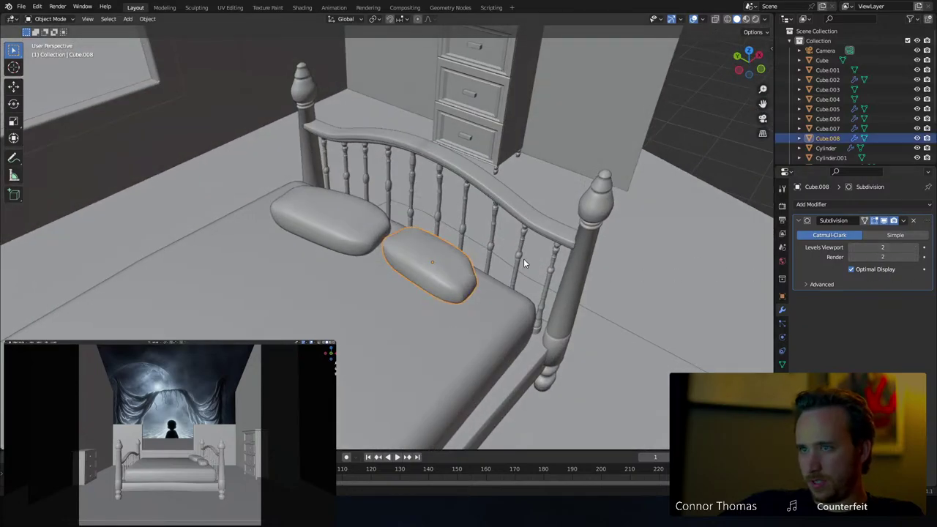
scroll(470, 247, "up", 2)
Try beveling all edges of the second pillow's mesh with extra segments, and undo the bevel
middle_click_drag(523, 259, 473, 231)
key("Tab")
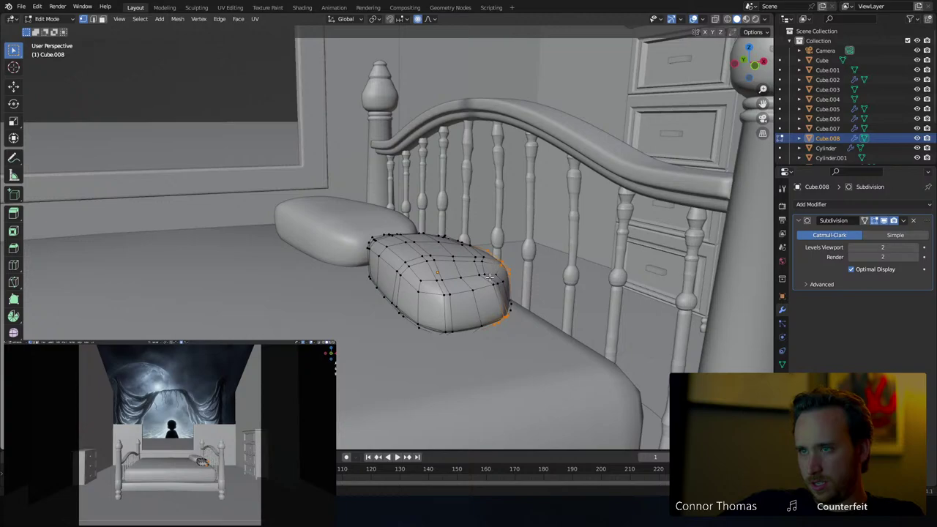
key("a")
key("ctrl+b")
scroll(537, 270, "up", 2)
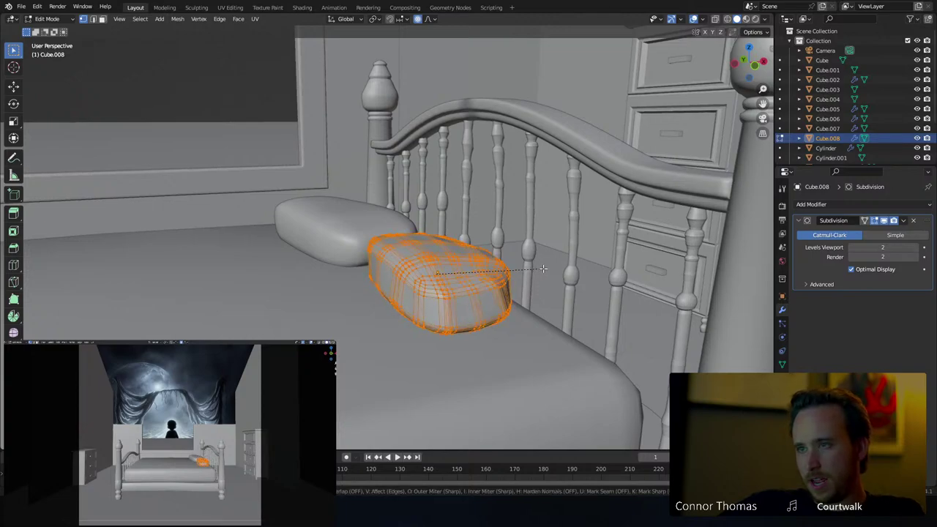
left_click(548, 272)
key("ctrl+z")
Add a Decimate modifier with a ratio of 0.4558 to the second pillow and place it before the Subdivision modifier
middle_click_drag(537, 274, 504, 300)
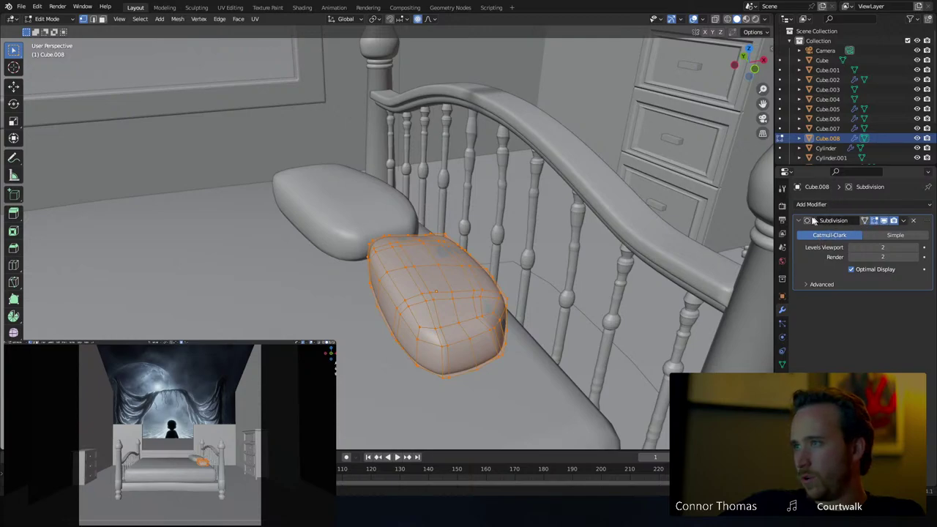
left_click(811, 204)
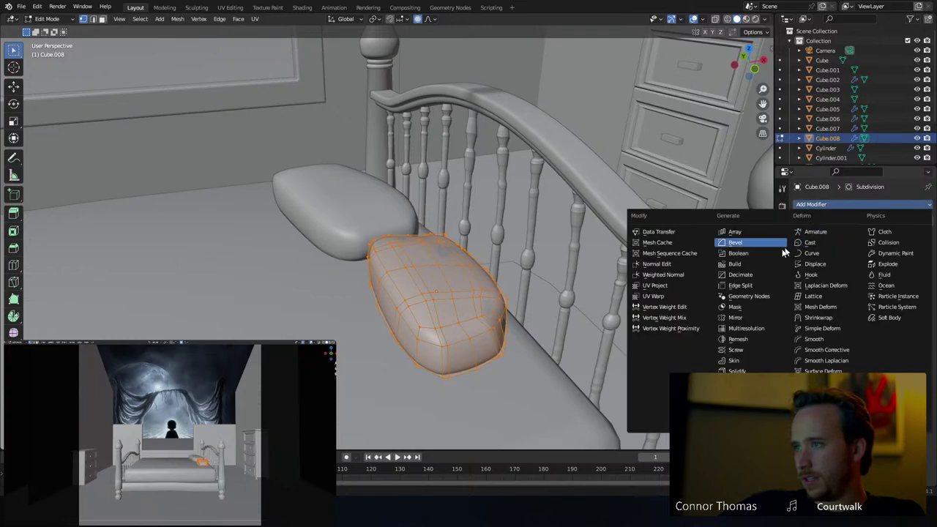
left_click(755, 276)
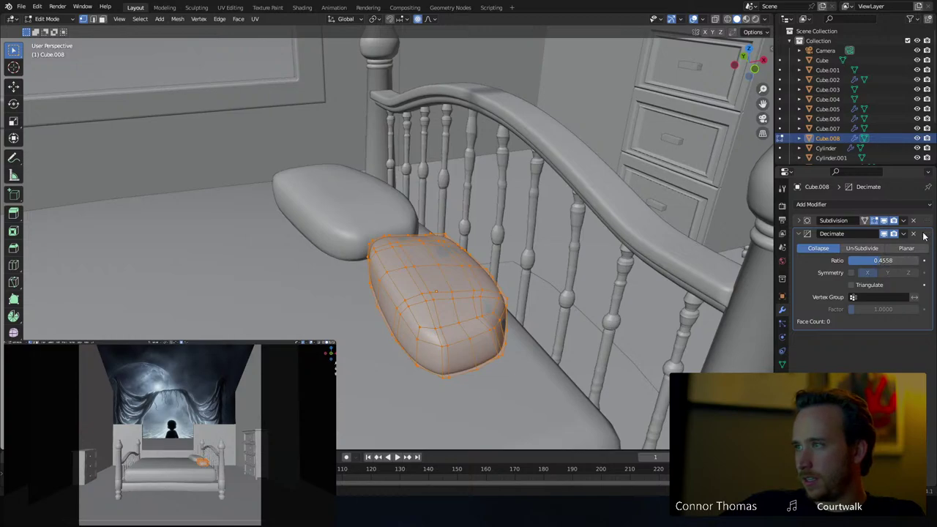
left_click_drag(924, 234, 923, 221)
Set the second pillow's Decimate ratio to 0.3878 and collapse the modifier's settings
mouse_move(527, 273)
middle_mouse_down()
mouse_move(513, 308)
mouse_move(523, 289)
middle_mouse_up()
key("Tab")
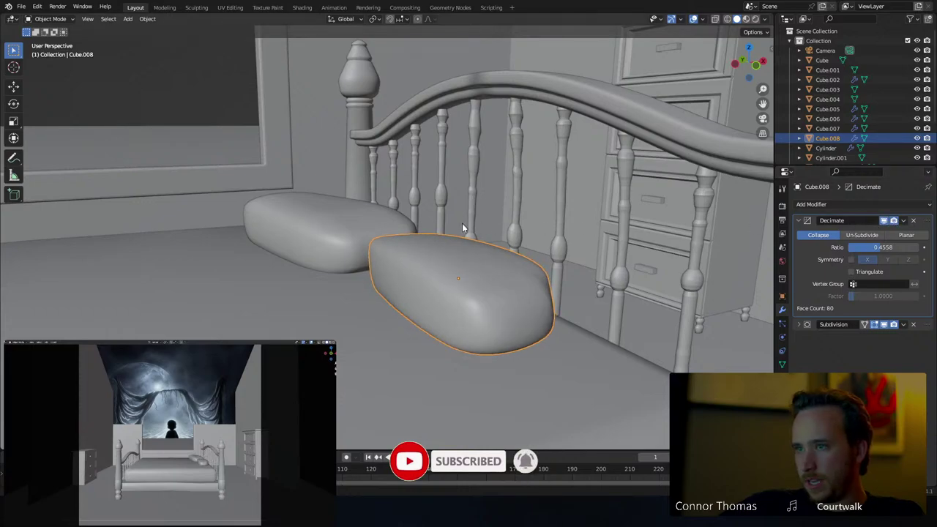
middle_click_drag(462, 224, 476, 275)
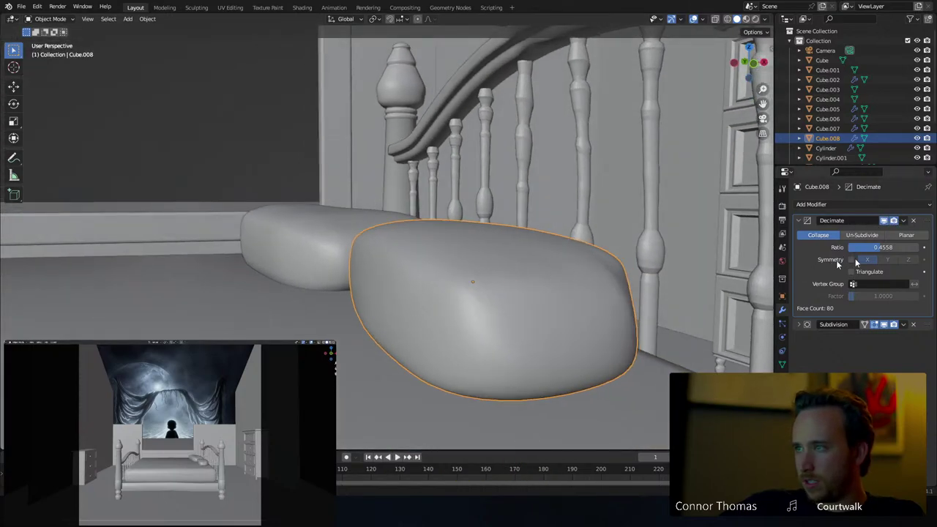
left_click_drag(877, 251, 876, 248)
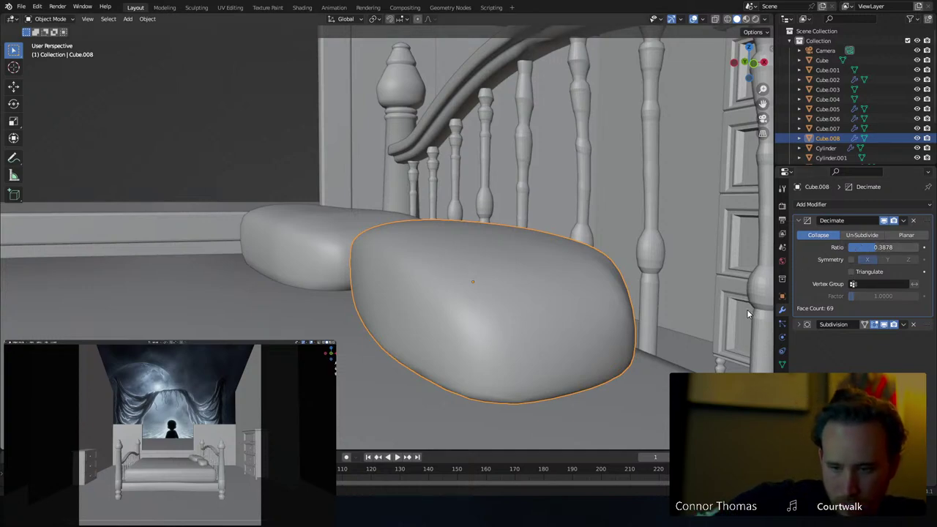
middle_click_drag(389, 194, 373, 189)
left_click(798, 221)
Set the second pillow's Subdivision levels to 3 for both viewport and render
middle_click_drag(359, 224, 412, 229)
middle_click_drag(367, 223, 563, 252)
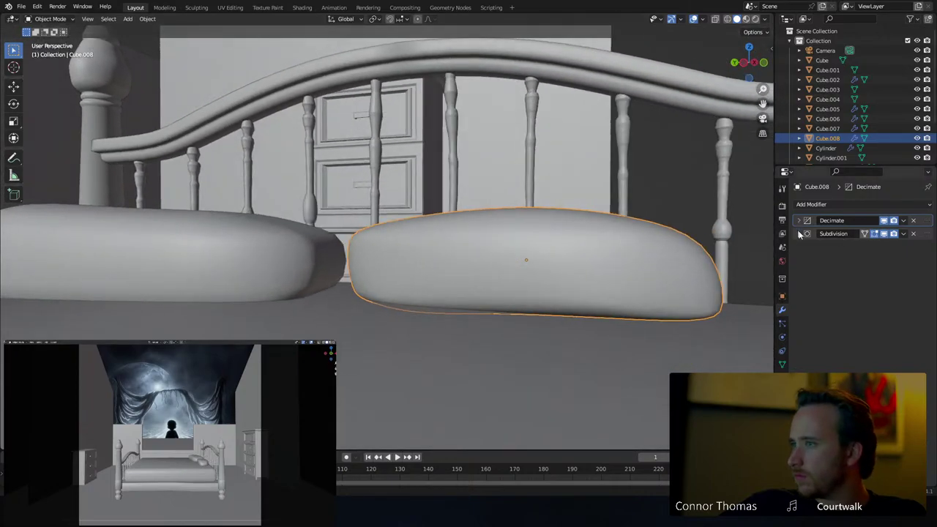
left_click(798, 234)
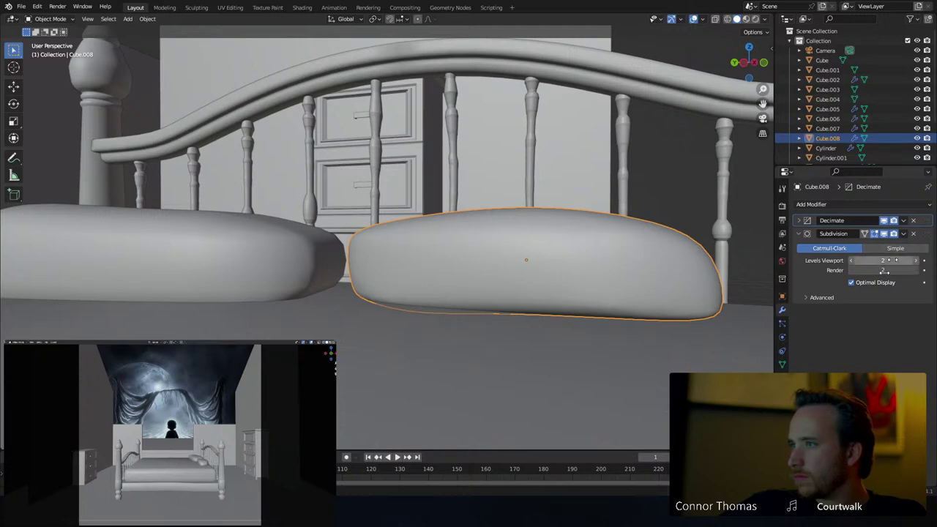
left_click(915, 270)
left_click(916, 261)
Move the second pillow's upper front corner vertices inward and down, using a proportional editing radius of about 0.135 m
middle_click_drag(600, 260, 388, 238)
key("Tab")
key("alt+a")
key("c")
left_click(304, 211)
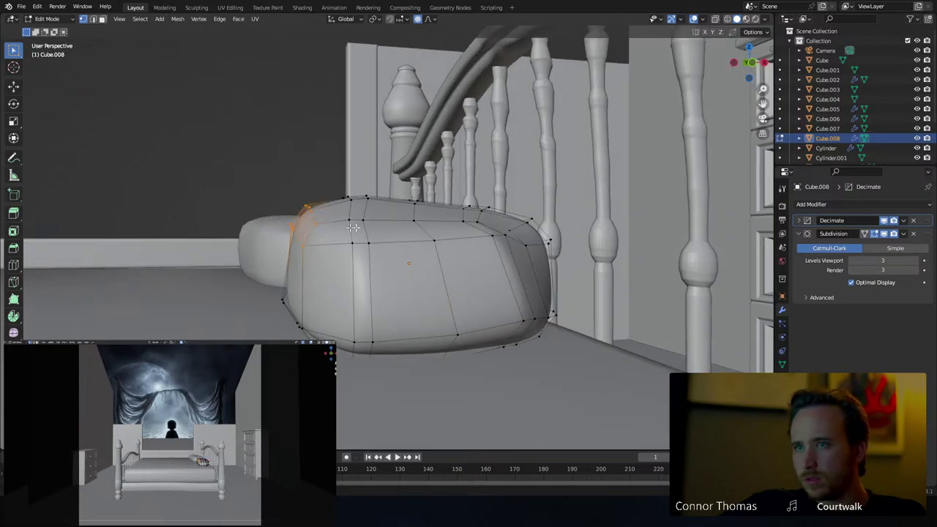
key("g")
scroll(362, 231, "up", 11)
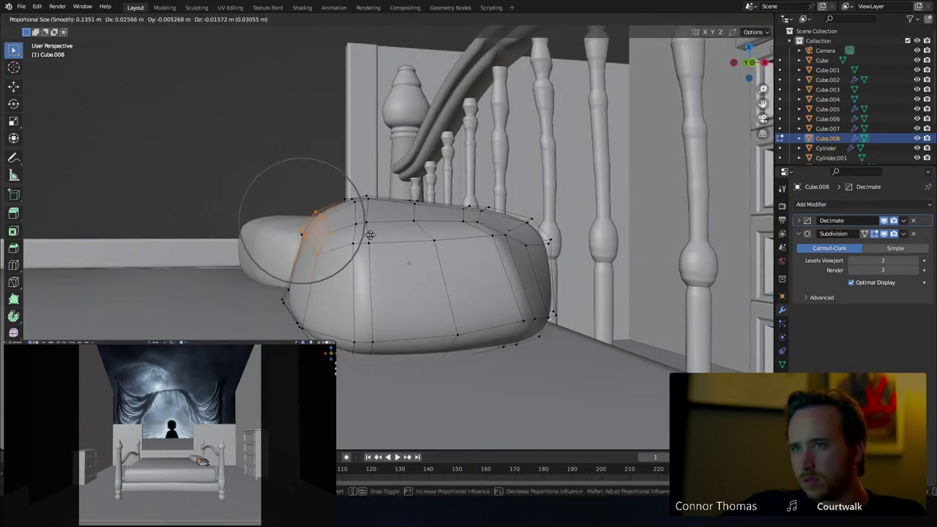
left_click(380, 240)
key("Tab")
Flatten the second pillow by scaling it along Z and lower it along Z onto the mattress
key("a")
key("a")
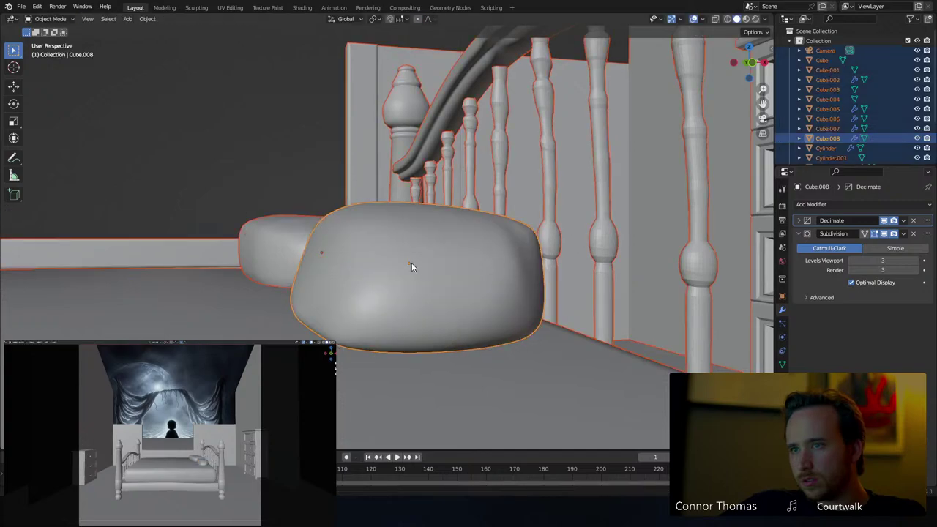
middle_click_drag(411, 263, 492, 260)
left_click(559, 248)
key("s")
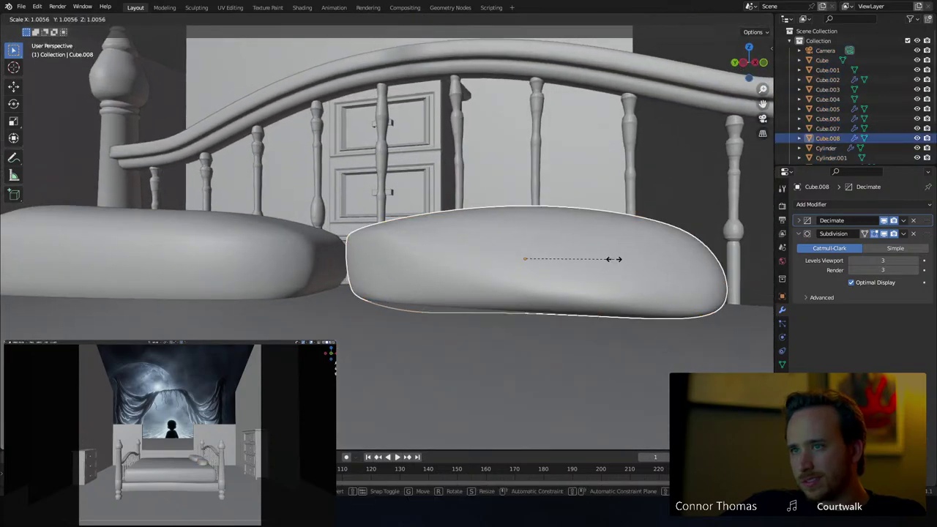
key("z")
left_click(598, 259)
key("g")
key("z")
left_click(599, 259)
key("a")
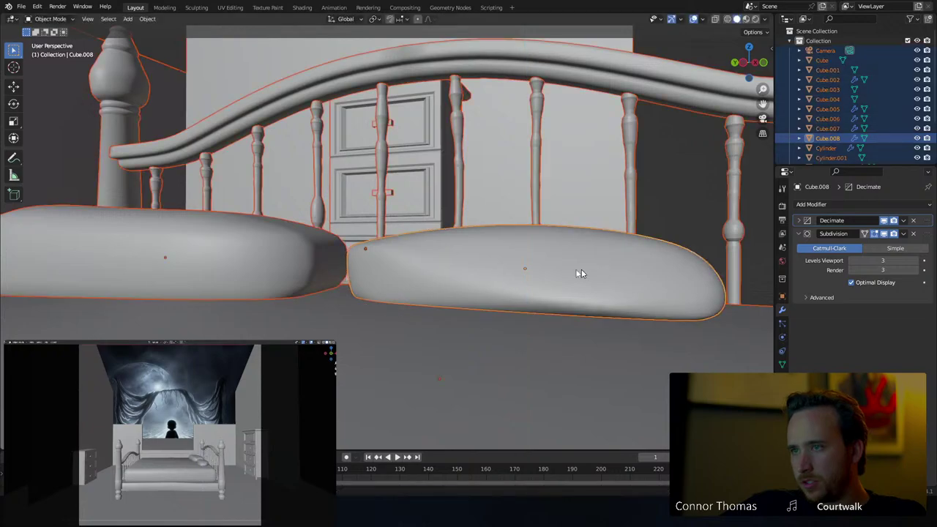
key("alt+a")
Pull the second pillow's corner beside the first pillow inward, using a proportional editing radius of about 0.123 m
middle_click_drag(579, 271, 419, 246)
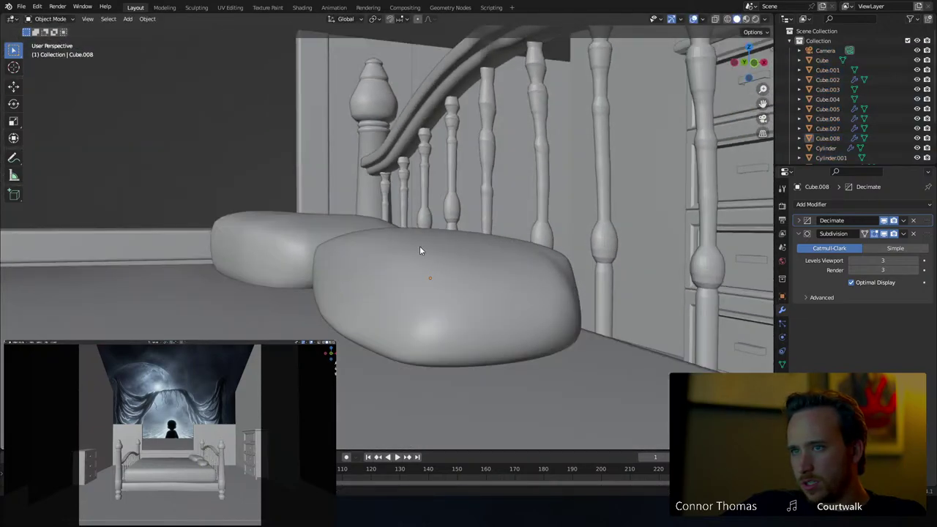
key("Tab")
left_click(324, 249)
key("g")
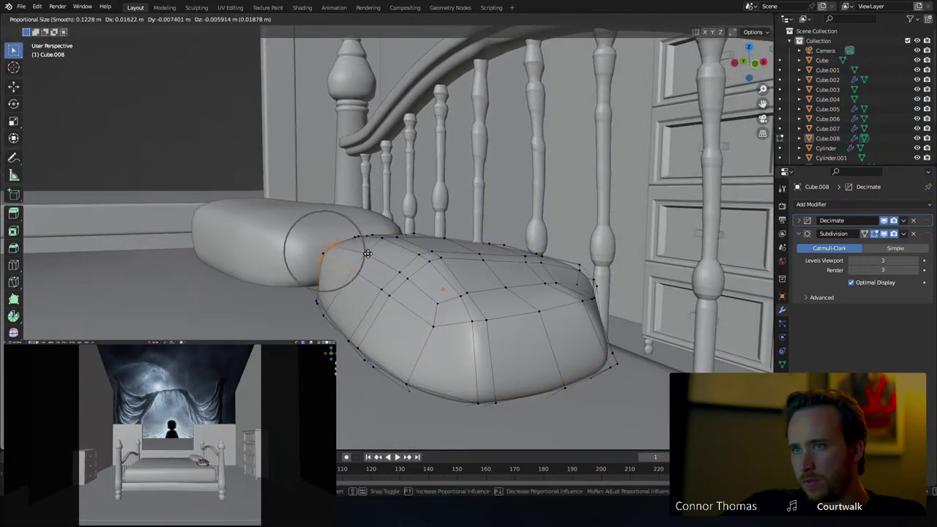
left_click(359, 256)
key("Tab")
Save the project file
middle_click_drag(434, 270, 383, 256)
scroll(414, 243, "down", 8)
key("ctrl+s")
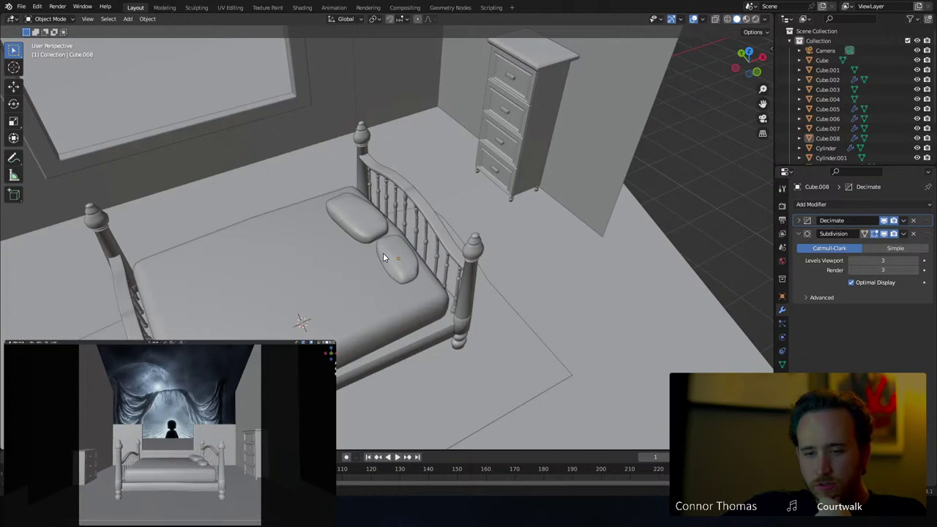
Apply the Decimate and Subdivision modifiers on the second pillow
mouse_move(383, 253)
middle_mouse_down()
mouse_move(404, 232)
mouse_move(350, 218)
mouse_move(331, 238)
mouse_move(401, 244)
mouse_move(373, 261)
middle_mouse_up()
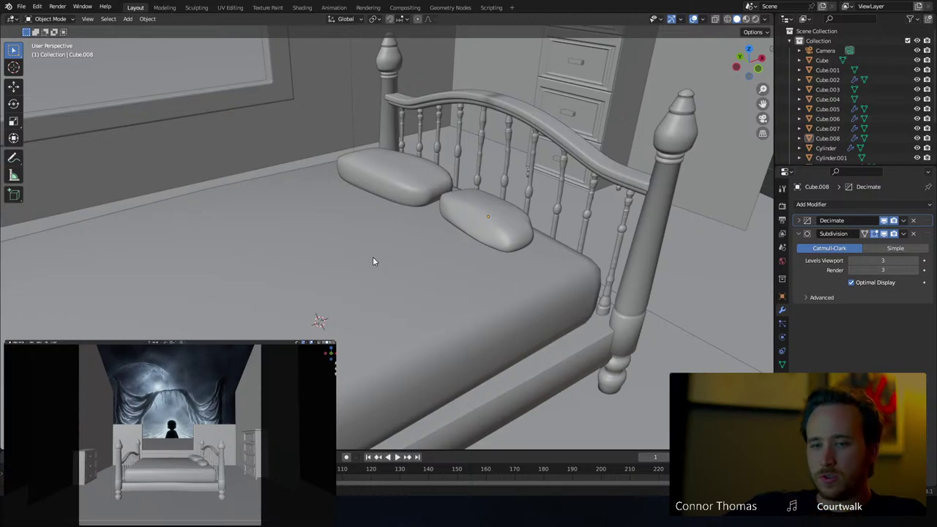
middle_click_drag(379, 259, 750, 240)
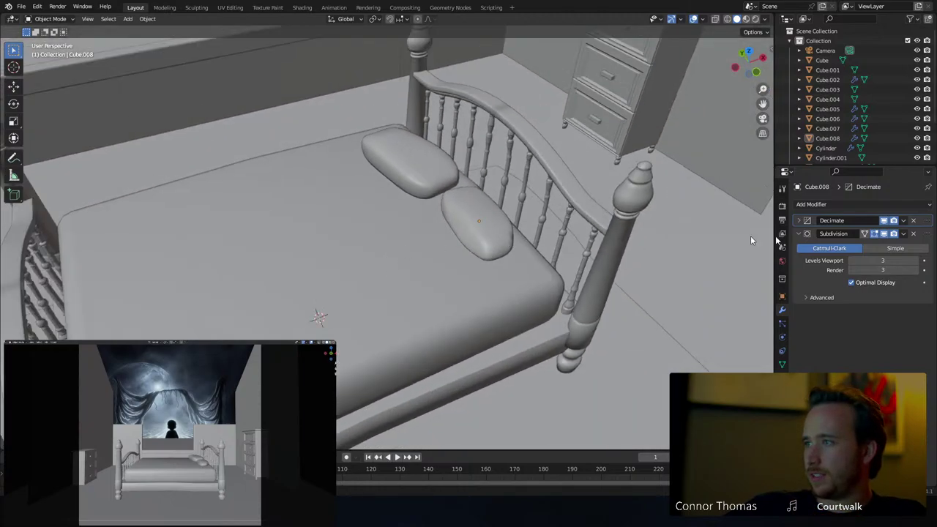
left_click(799, 233)
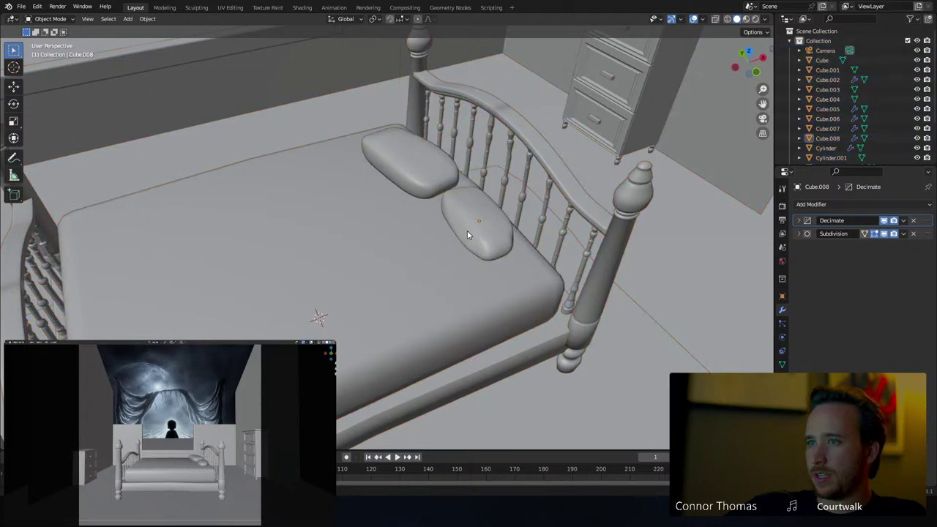
middle_click_drag(467, 231, 462, 266)
left_click(490, 249)
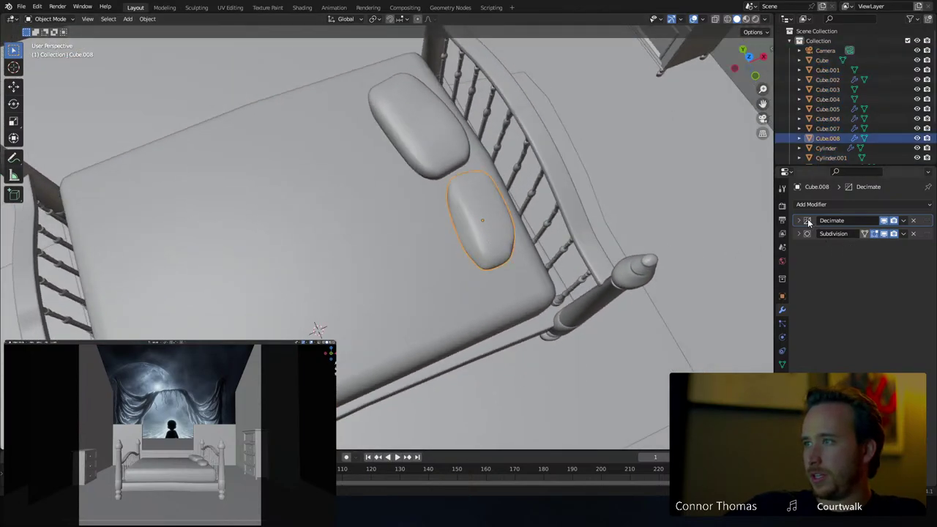
key("ctrl+a")
key("ctrl+a")
Apply the Subdivision modifier on the first pillow and select the mattress
left_click(457, 163)
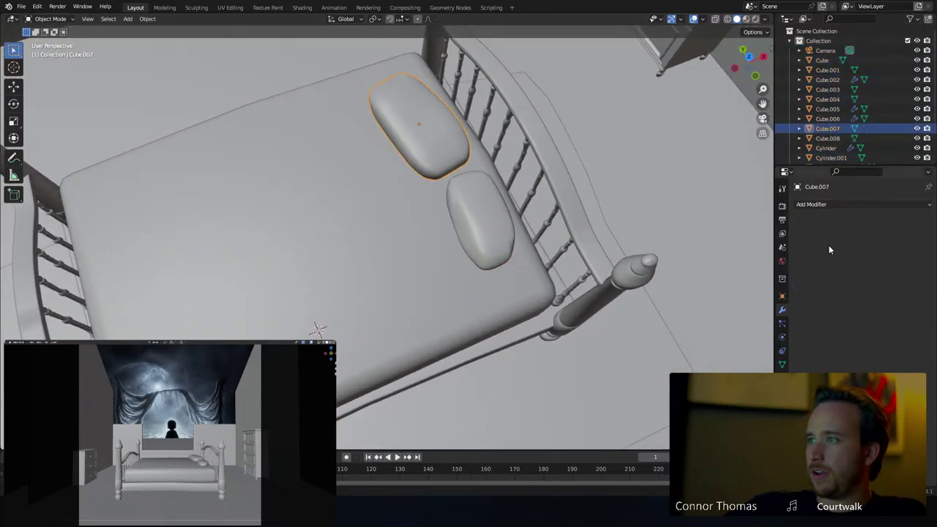
key("ctrl+a")
left_click(460, 297)
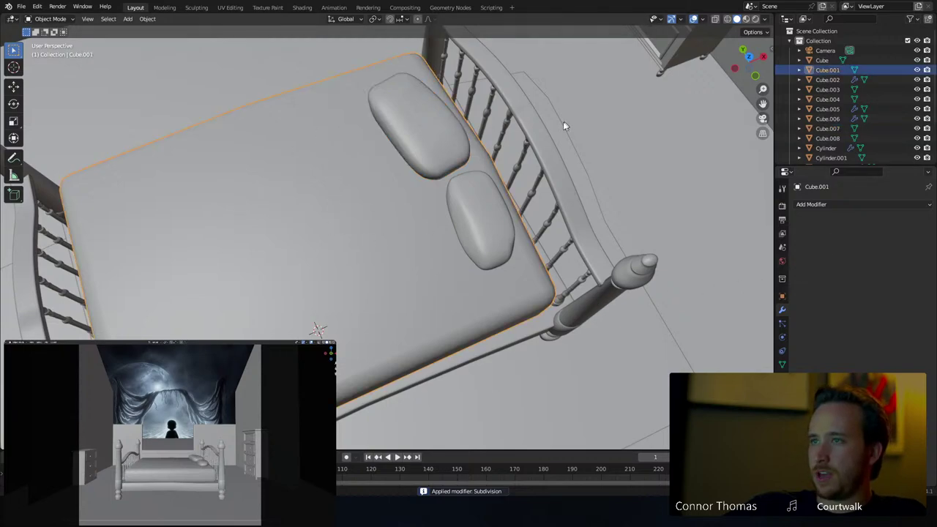
Apply the Mirror, Subdivision and Array modifiers on the curved top rails of the headboard and footboard
left_click(530, 161)
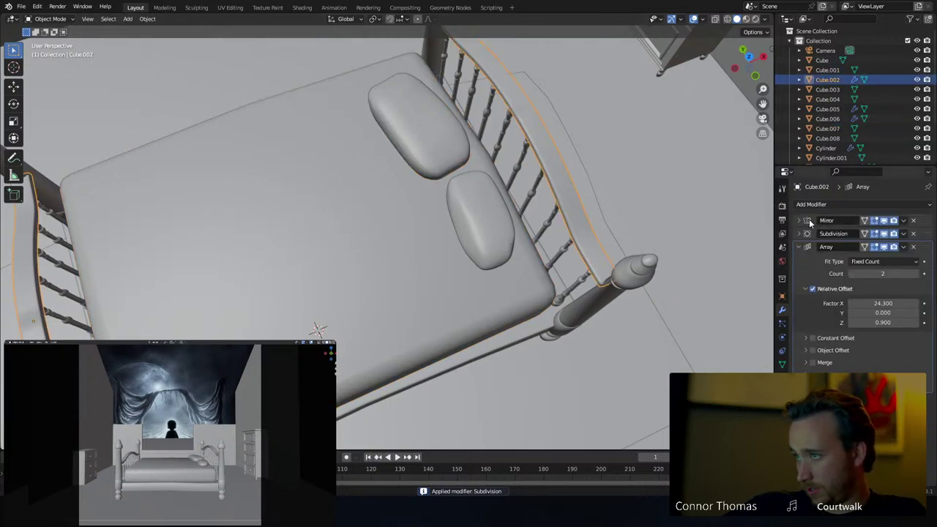
key("ctrl+a")
key("ctrl+a")
key("ctrl+a")
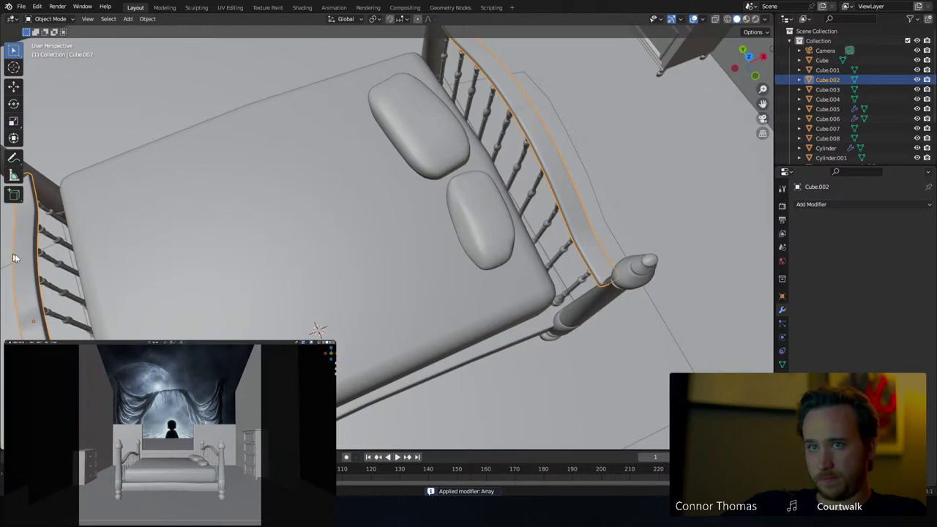
Check the bed spindles for modifiers and apply the Array and Array.001 modifiers on the bedposts
left_click(65, 292)
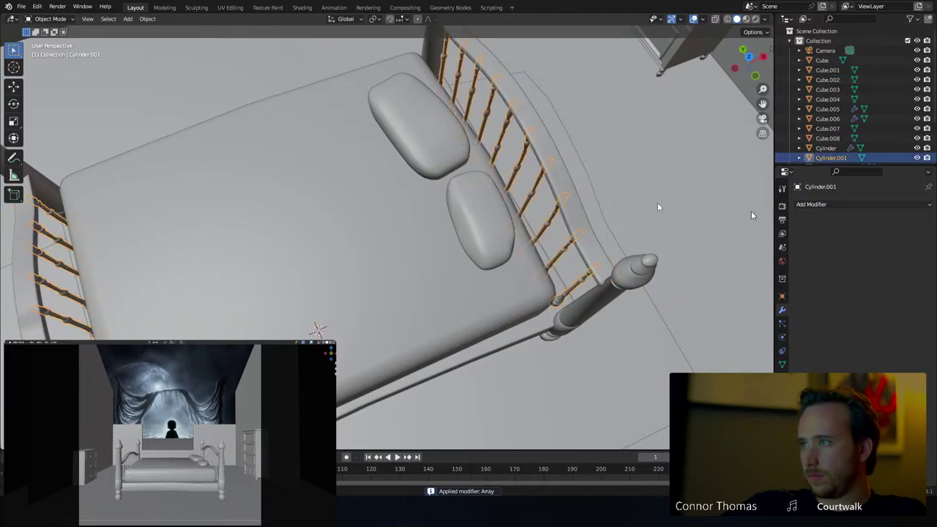
middle_click_drag(261, 117, 65, 152)
left_click(127, 169)
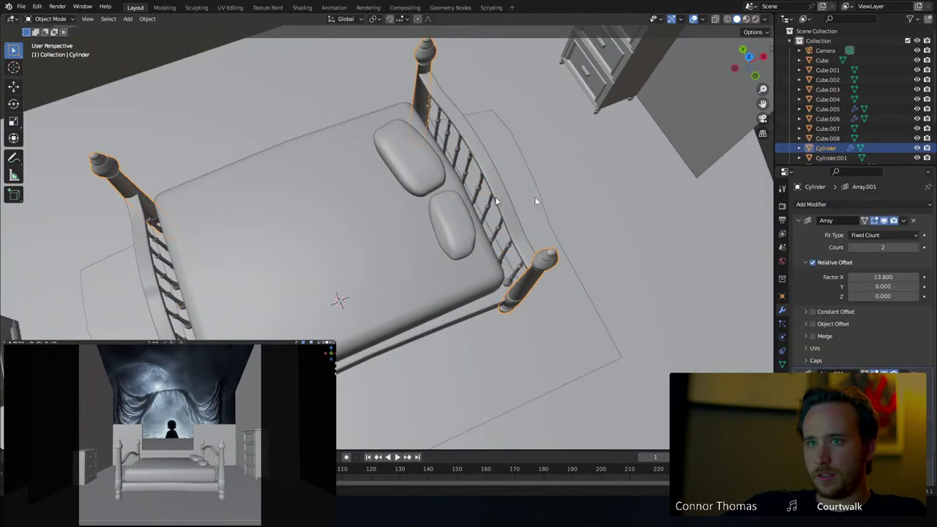
key("ctrl+a")
key("a")
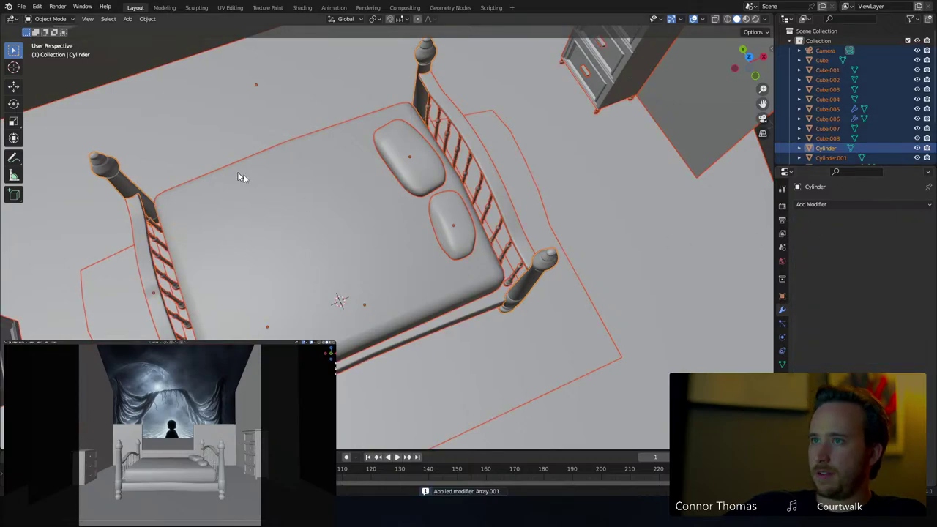
Clear the selection and save the project file
key("alt+a")
middle_click_drag(240, 176, 523, 172)
key("a")
key("alt+a")
key("ctrl+s")
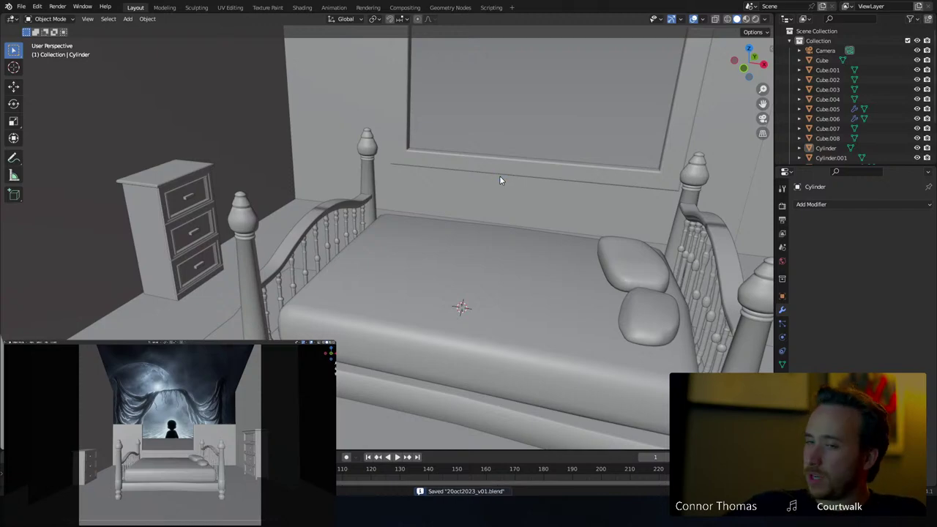
Set the Solidify modifier's thickness on the rug under the bed to -0.02 m
scroll(416, 223, "down", 4)
middle_click_drag(416, 223, 466, 212)
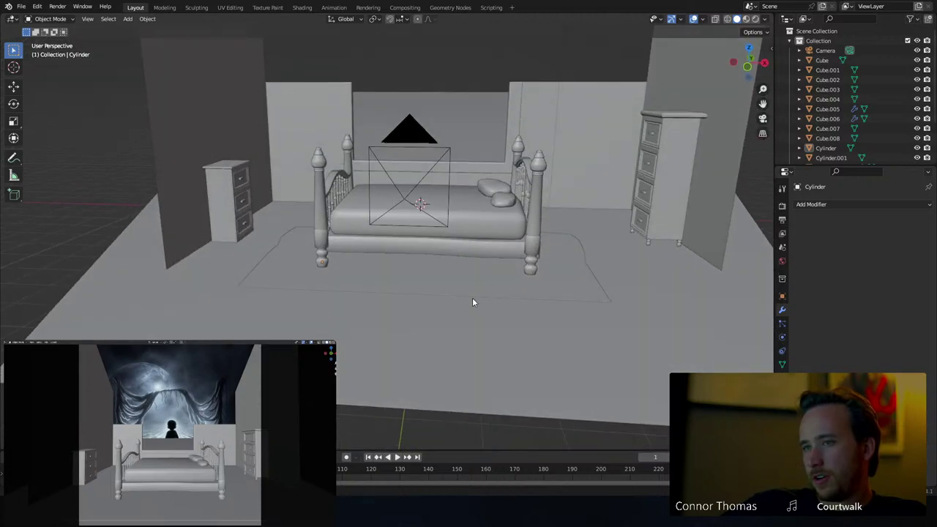
left_click(491, 291)
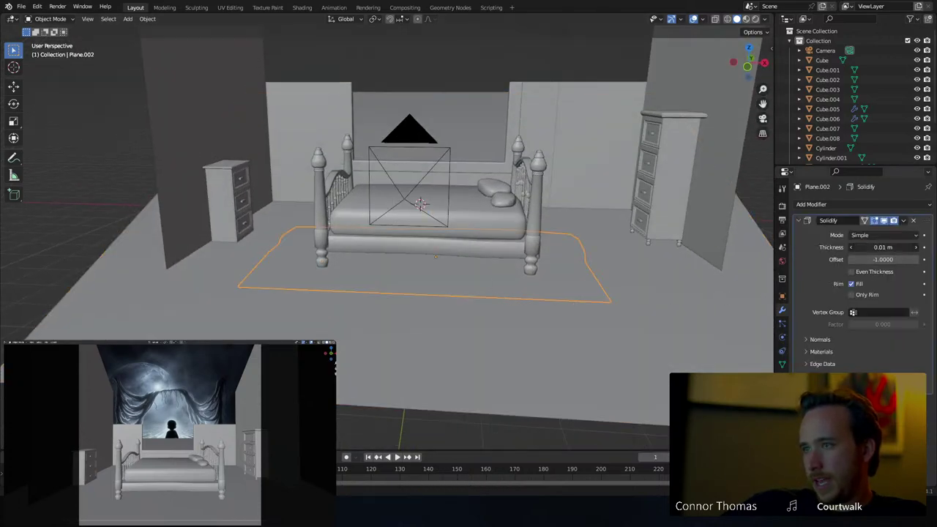
mouse_move(883, 247)
left_mouse_down()
mouse_move(896, 247)
mouse_move(873, 247)
left_mouse_up()
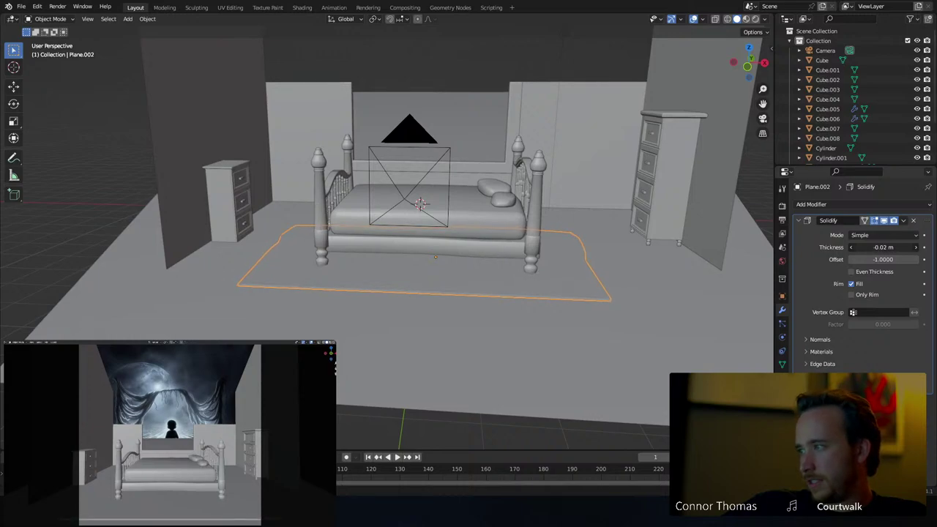
Add a Subdivision modifier to the rug after its Solidify modifier
left_click(809, 222)
left_click(811, 205)
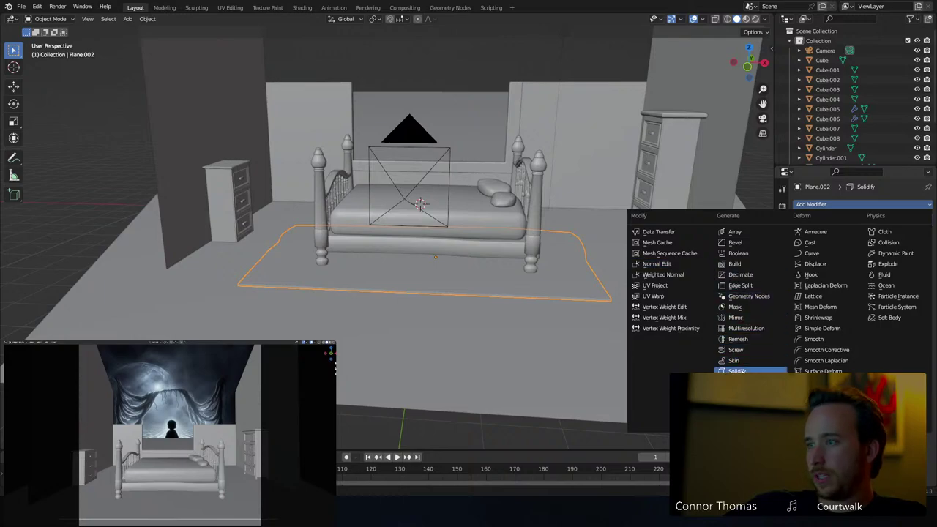
left_click(750, 381)
scroll(459, 314, "up", 3)
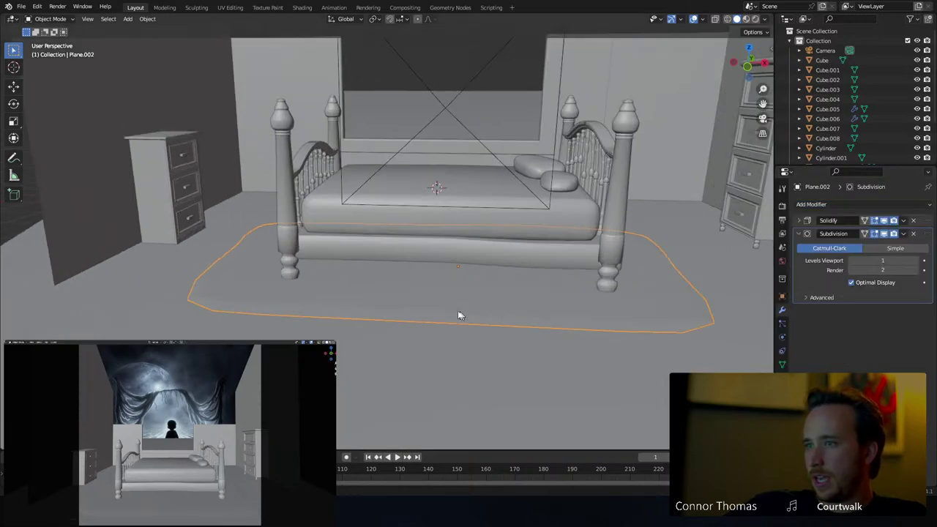
Add an edge loop across the rug in Edit Mode and slide it close to the front edge
middle_click_drag(458, 314, 440, 322)
key("Tab")
middle_click_drag(368, 311, 369, 329)
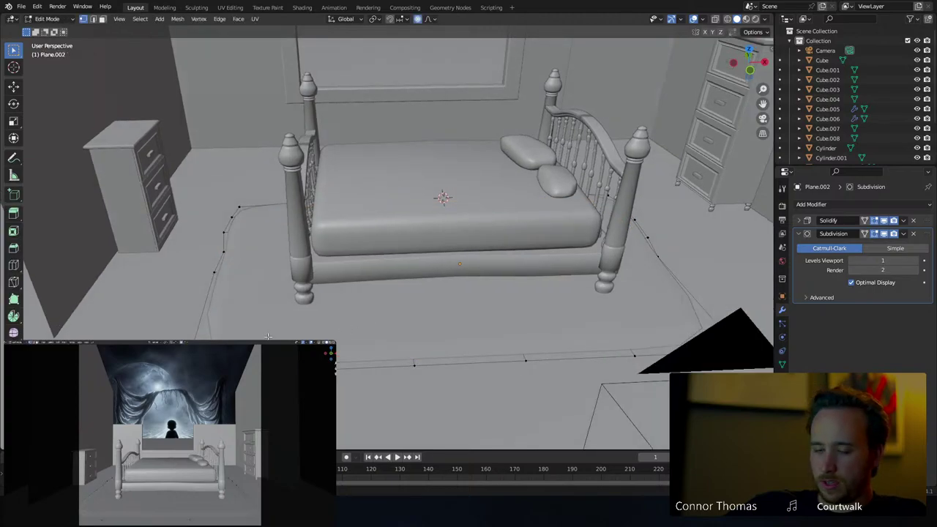
key("ctrl+r")
left_click(369, 312)
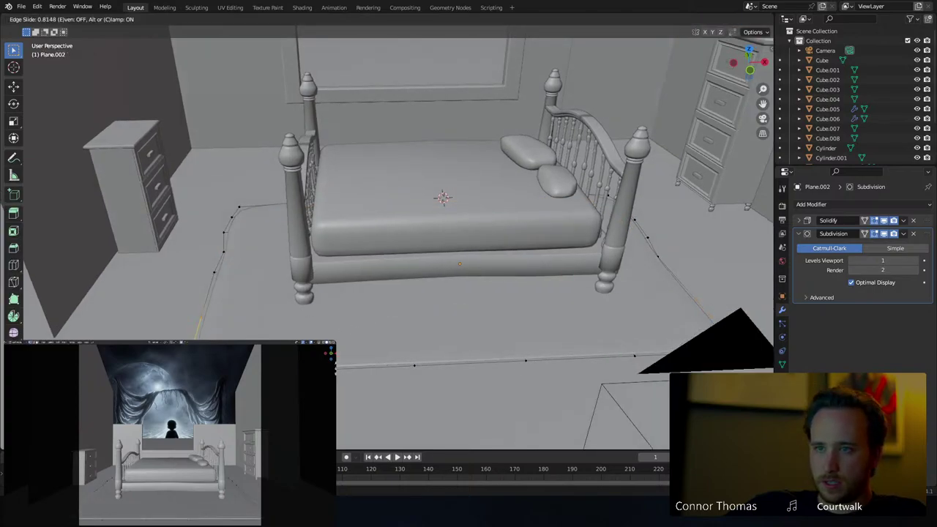
left_click(465, 349)
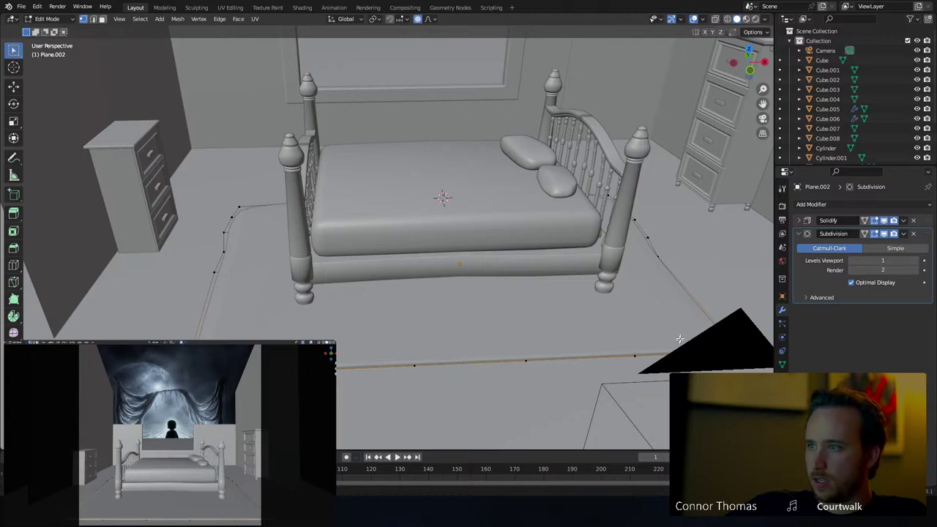
Make another loop cut on the rug and edge-slide it almost onto the front border
middle_click_drag(599, 314, 546, 317)
key("ctrl+r")
key("g")
key("g")
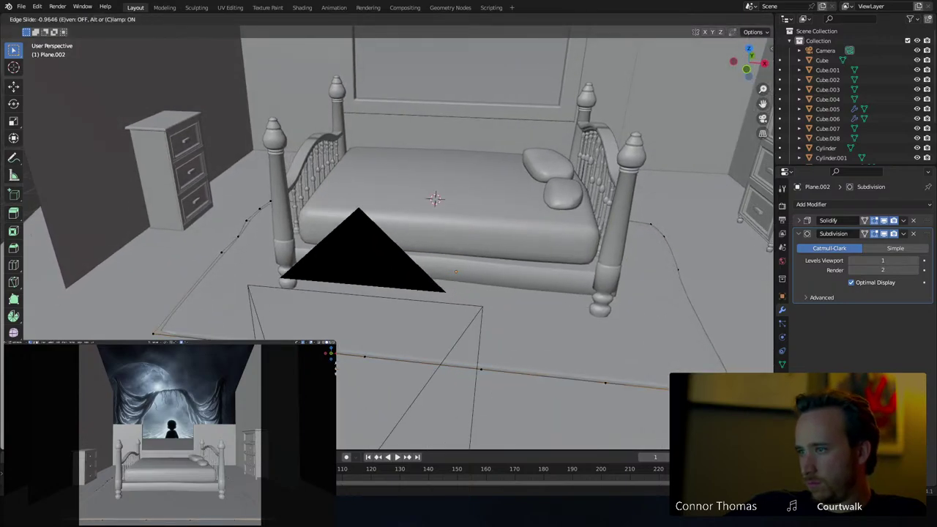
left_click(621, 365)
Add one more edge loop across the rug just behind its front edge
key("ctrl+r")
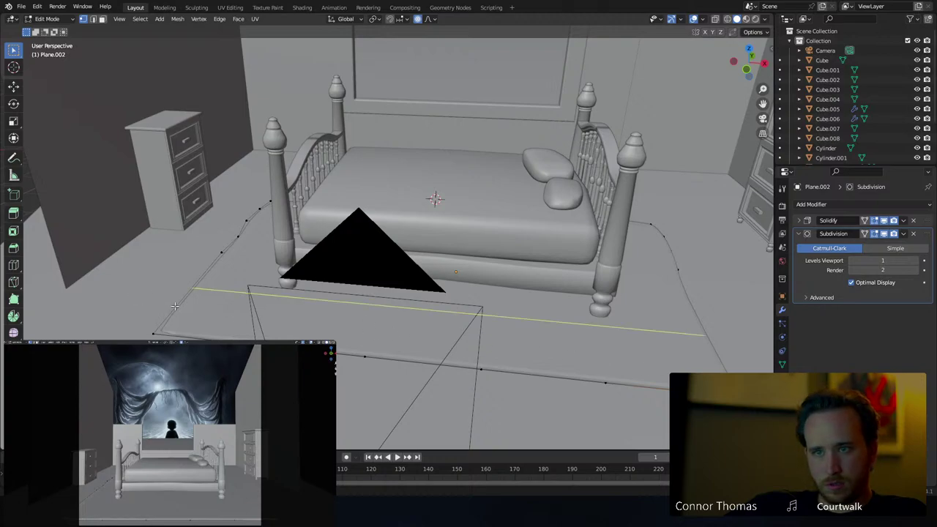
left_click(175, 306)
left_click(156, 330)
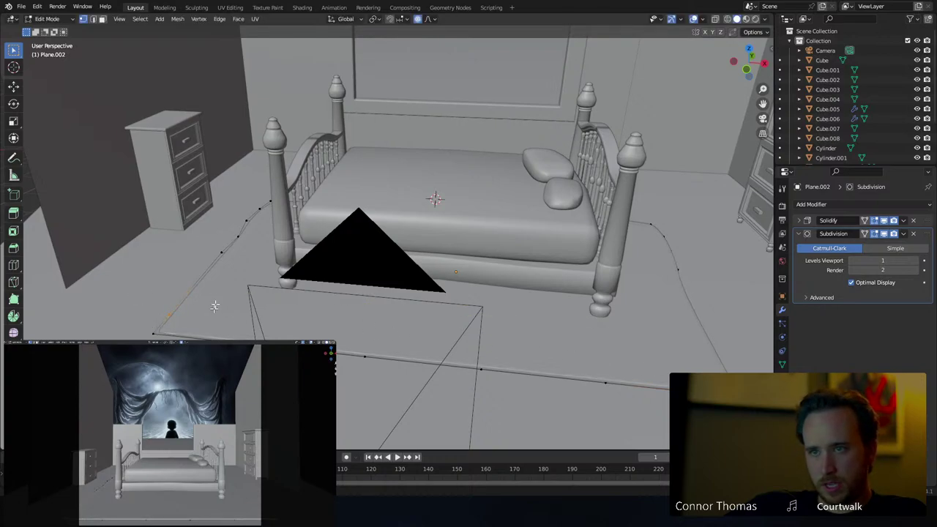
Add an edge loop close to the rug's back edge and return to Object Mode
middle_click_drag(215, 305, 193, 249)
key("ctrl+r")
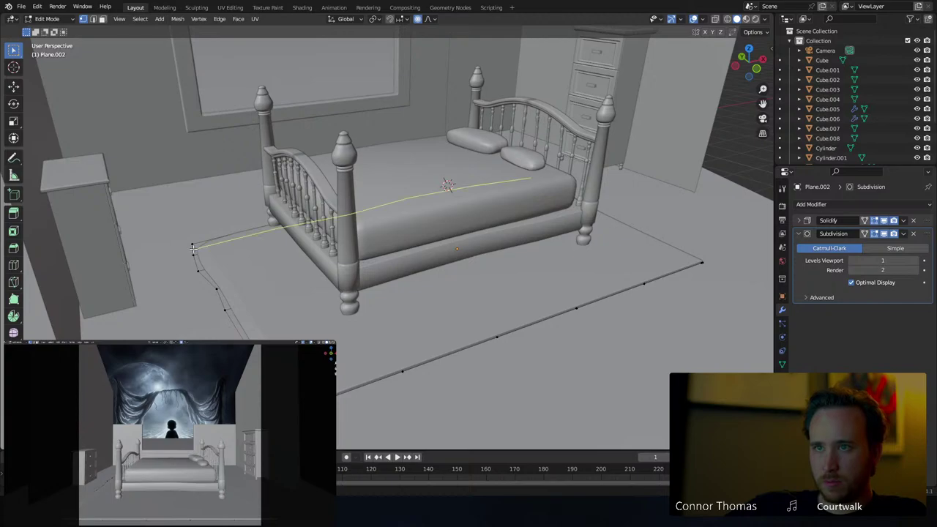
left_click(192, 250)
left_click(190, 247)
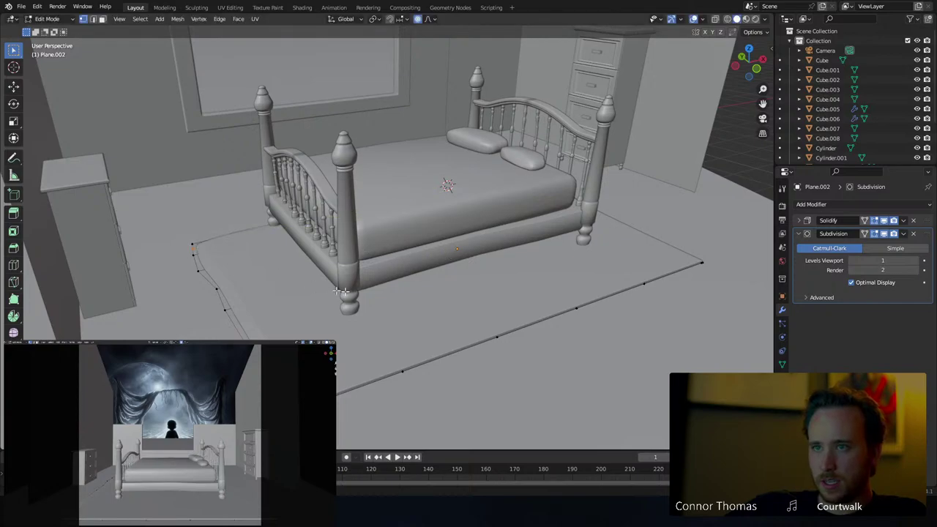
middle_click_drag(341, 291, 538, 330)
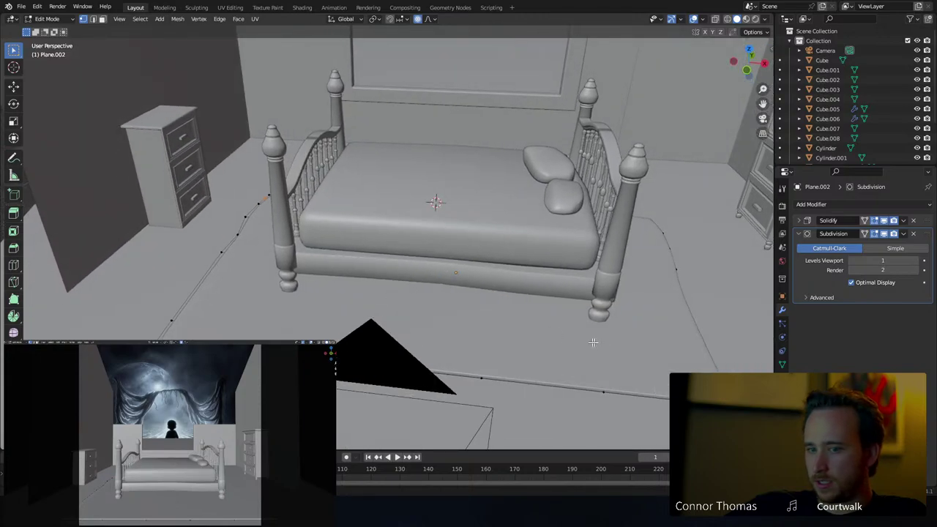
middle_click_drag(593, 341, 646, 341)
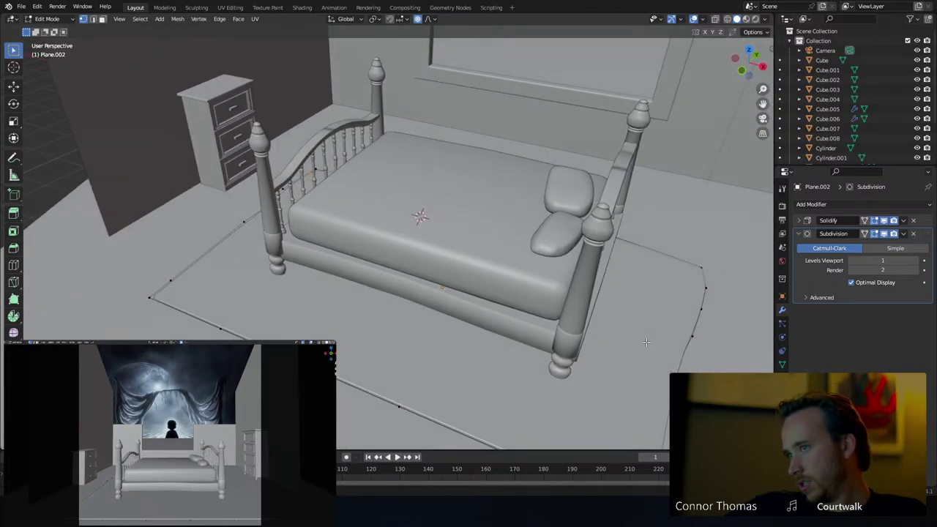
scroll(645, 342, "down", 4)
key("Tab")
Examine the rug's edges and corners around the bed from a low angle
middle_click_drag(559, 349, 454, 213)
scroll(322, 308, "up", 3)
scroll(444, 254, "up", 3)
left_click(477, 235)
right_click(477, 235)
key("a")
key("a")
scroll(532, 216, "down", 4)
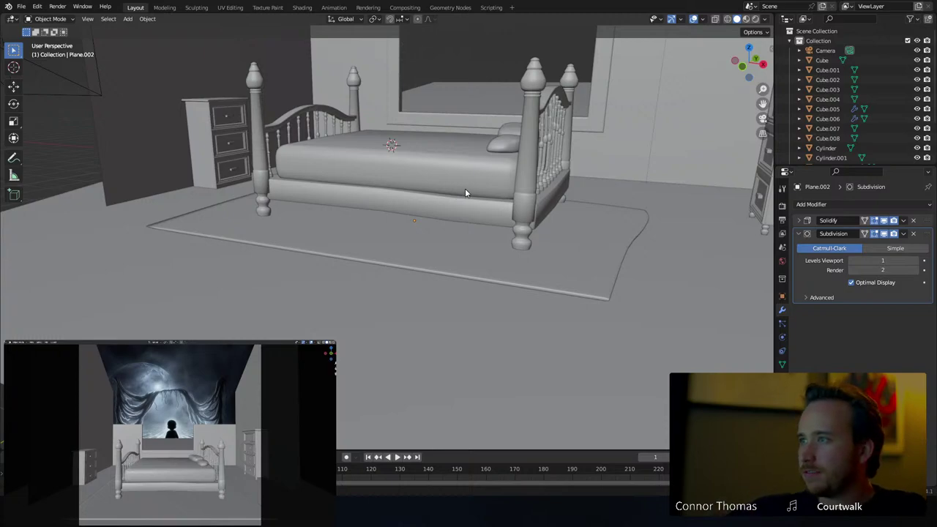
Apply the Solidify and Subdivision modifiers on the rug and clear the selection
middle_click_drag(465, 188, 725, 214)
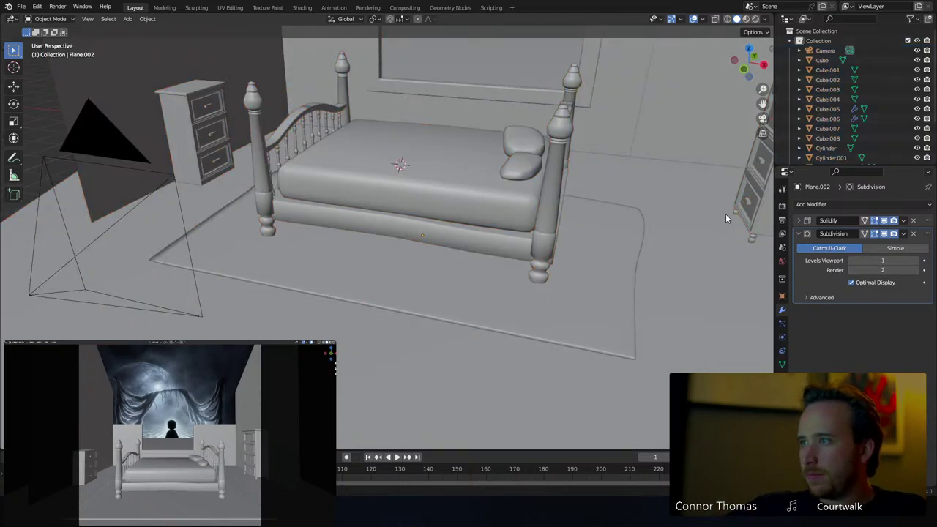
left_click(531, 295)
key("ctrl+a")
key("ctrl+a")
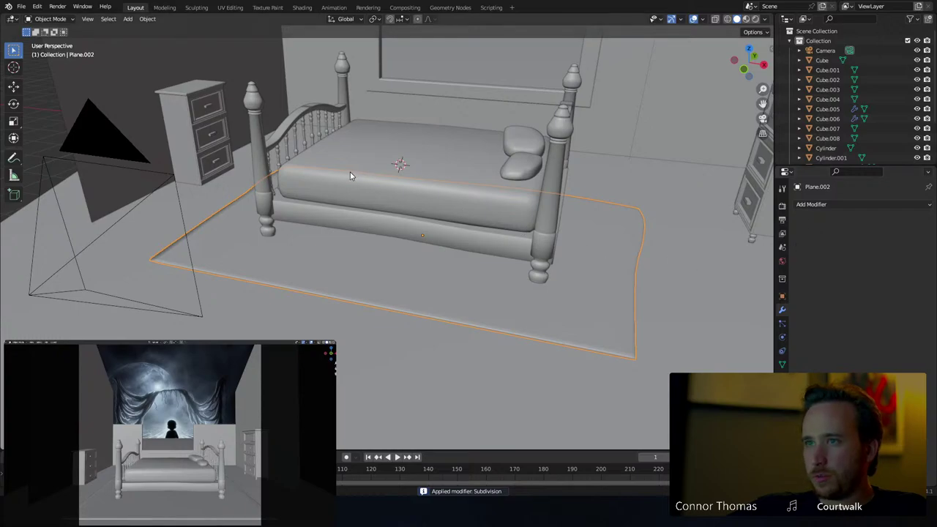
key("a")
key("alt+a")
middle_click_drag(350, 176, 396, 161)
scroll(382, 267, "down", 3)
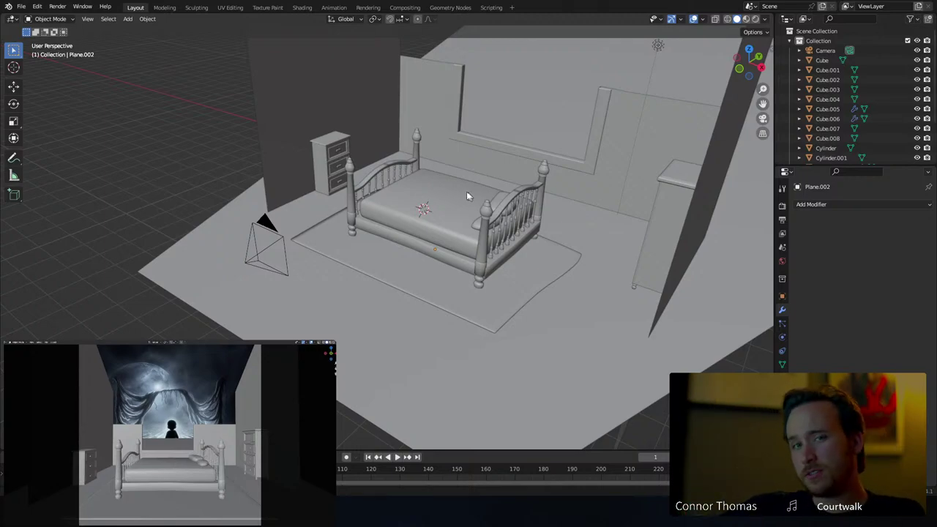
middle_click_drag(448, 170, 454, 248)
key("a")
key("a")
scroll(439, 169, "up", 3)
Add a plane mesh on the mattress and scale it to cover part of the bed
key("shift+a")
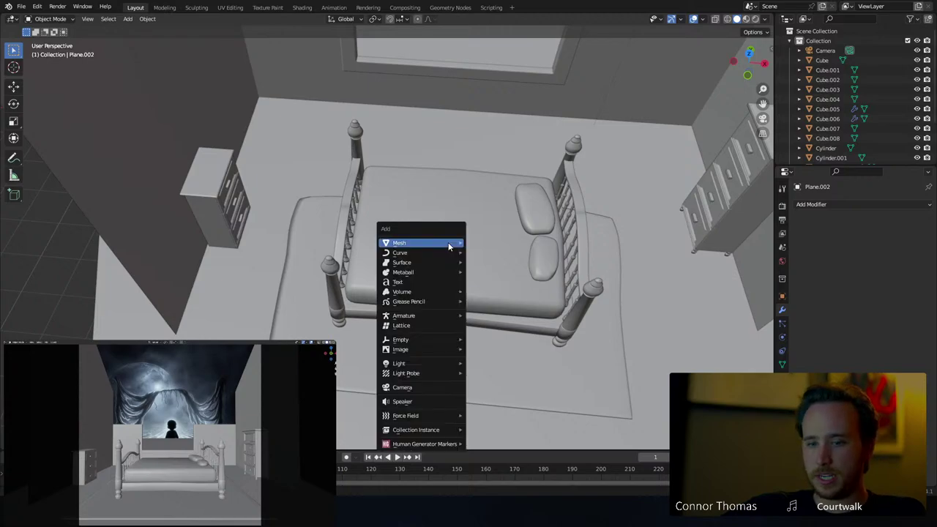
mouse_move(448, 243)
left_click(504, 251)
middle_click_drag(508, 261, 464, 208)
key("s")
left_click(481, 222)
scroll(458, 208, "up", 3)
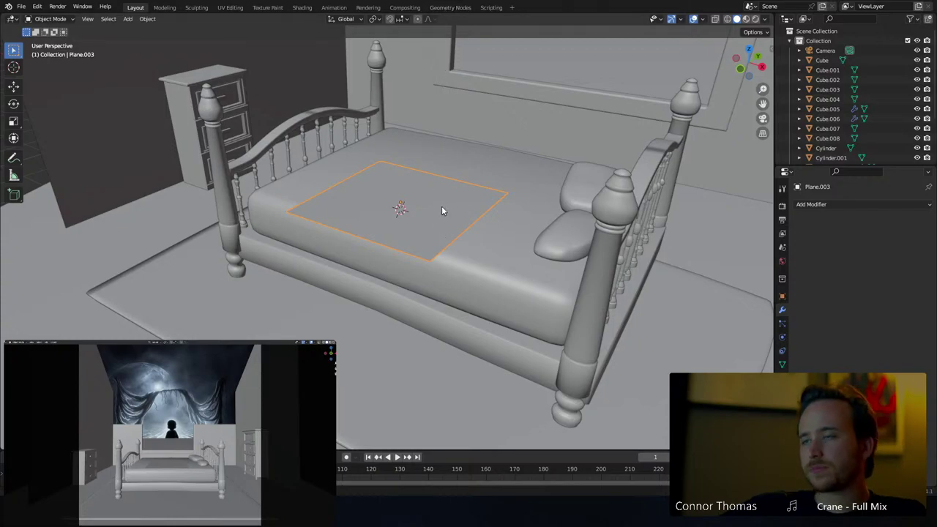
Scale the plane up to roughly cover the mattress and raise it about 1.95 m along Z above the bed
middle_click_drag(513, 208, 457, 233)
scroll(440, 209, "down", 3)
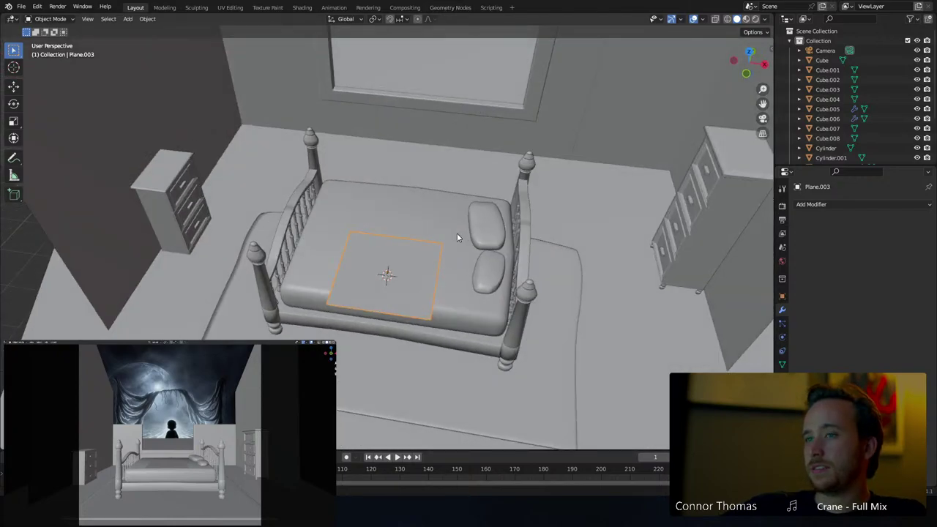
key("s")
left_click(554, 234)
key("g")
key("z")
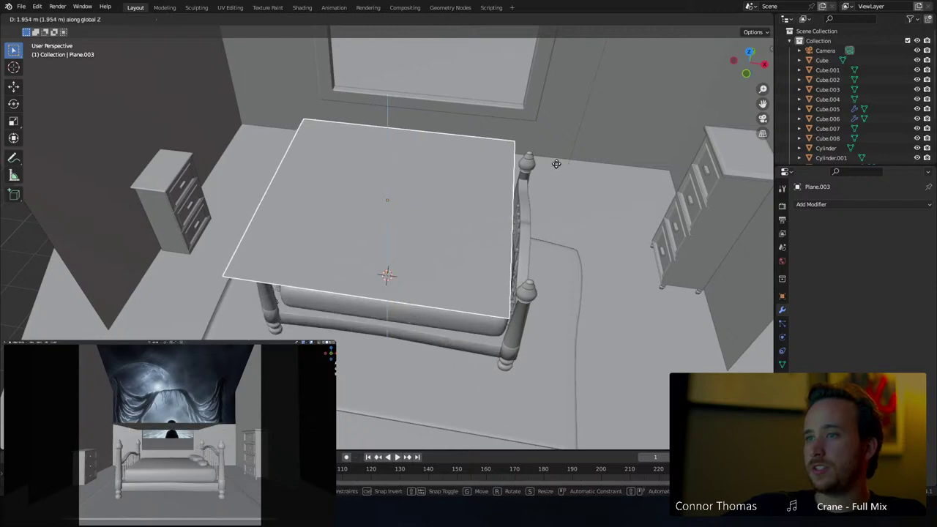
left_click(556, 167)
Divide the plane with ten evenly spaced loop cuts running from the window side to the front of the bed
key("Tab")
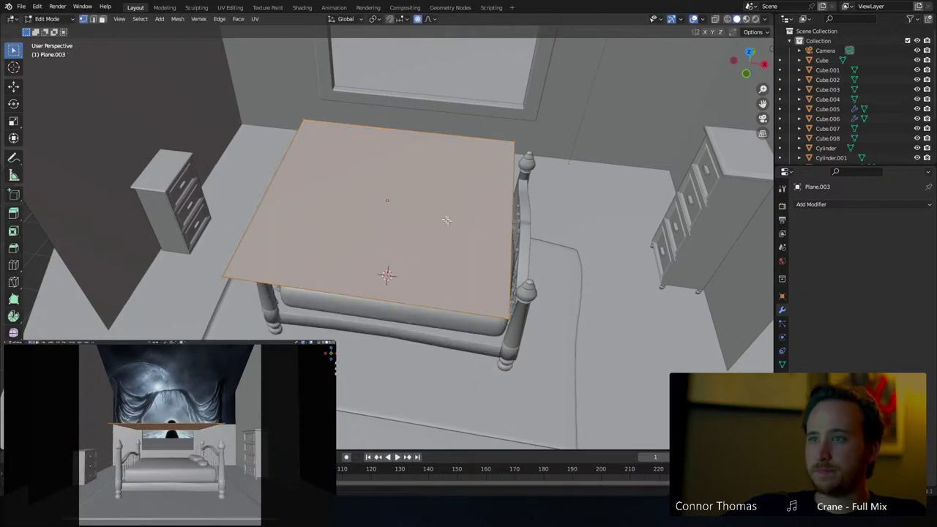
key("ctrl+r")
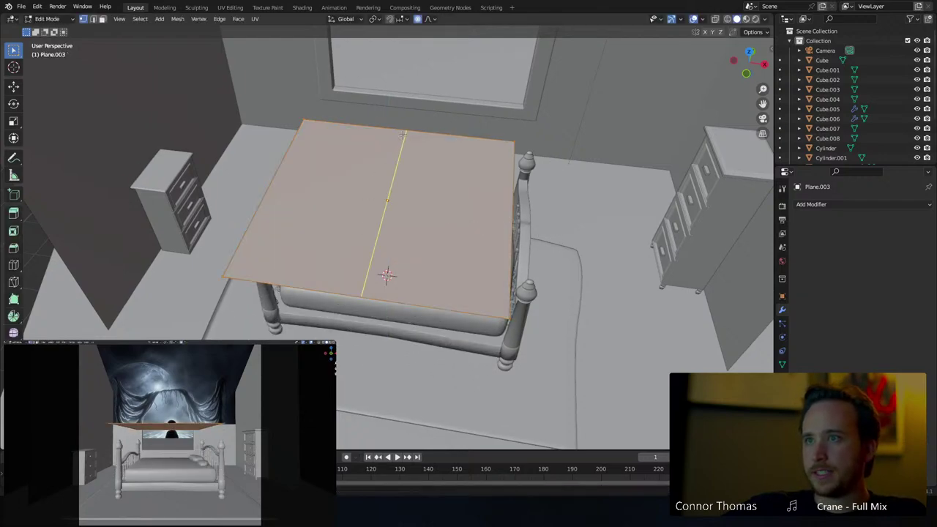
scroll(401, 139, "up", 10)
left_click(403, 135)
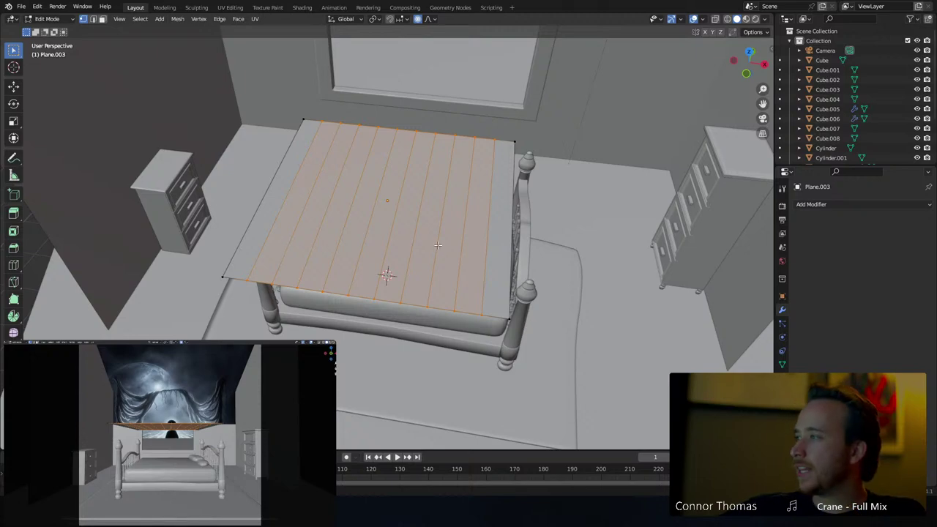
Add evenly spaced loop cuts along the plane's other direction to form a grid, and return to Object Mode
key("ctrl+r")
scroll(487, 234, "up", 12)
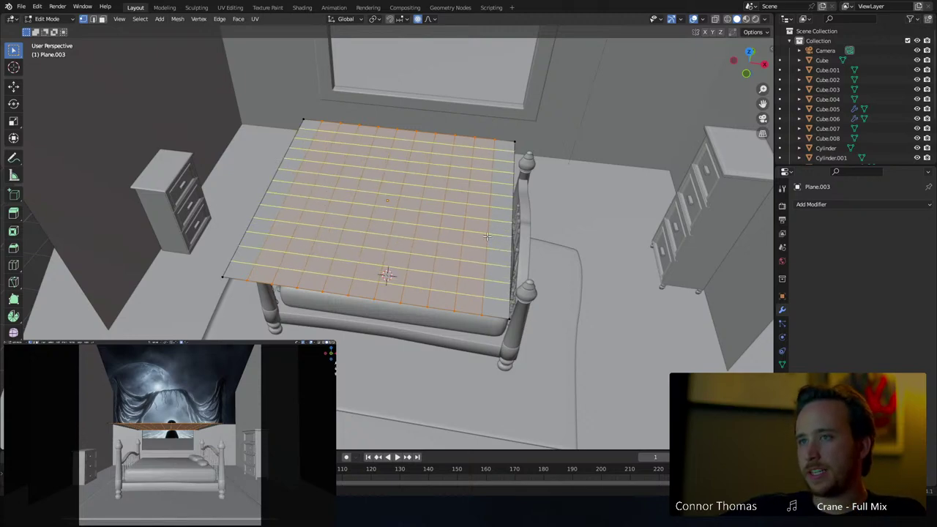
left_click(486, 235)
right_click(487, 236)
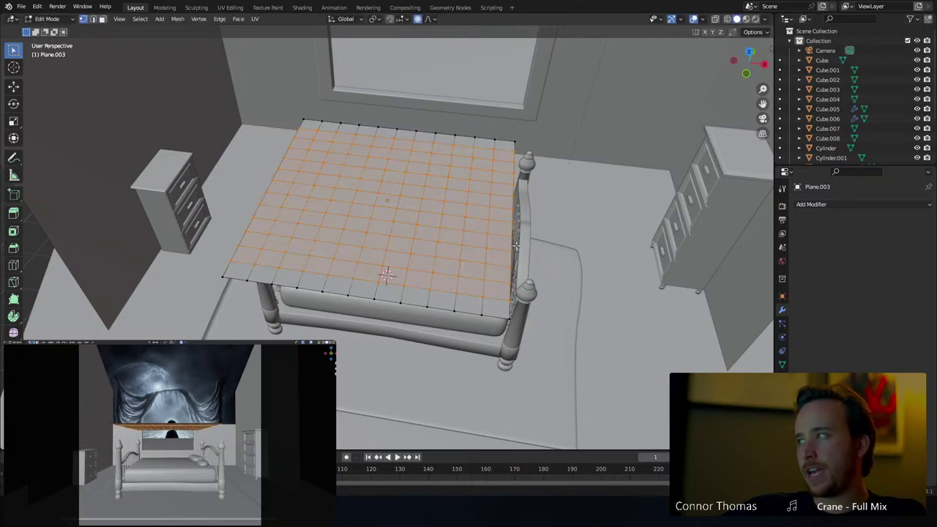
key("Tab")
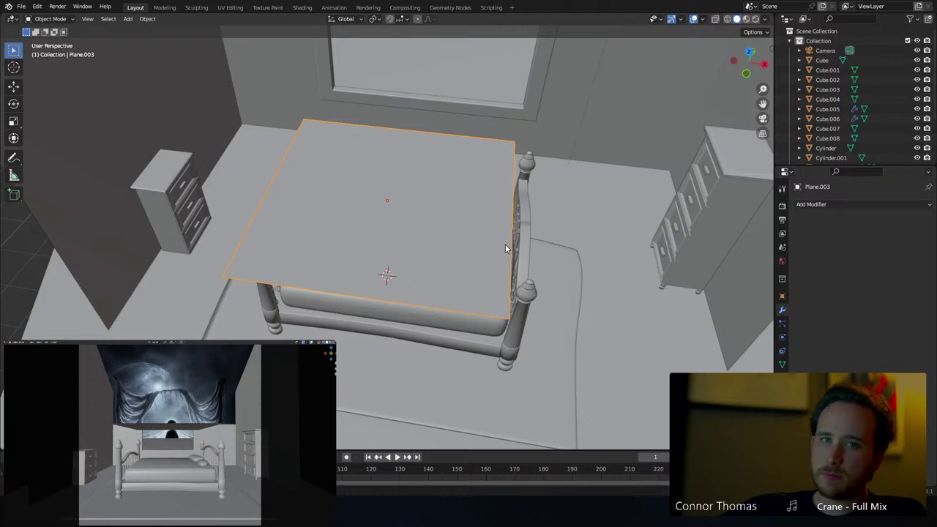
Pull the plane's front corner above the pillows about 1 m along X toward the foot end, using smooth proportional editing
middle_click_drag(476, 247, 500, 232)
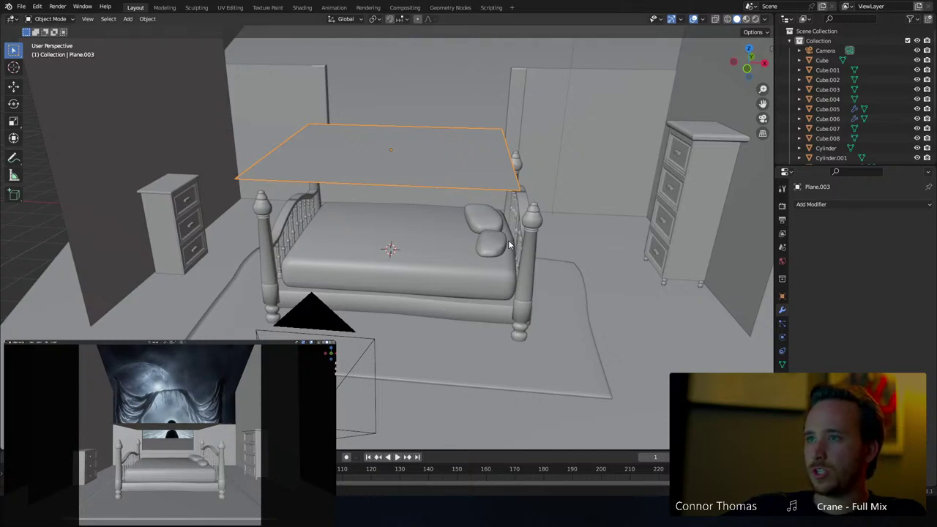
key("Tab")
middle_click_drag(510, 244, 512, 270)
key("a")
key("alt+a")
key("c")
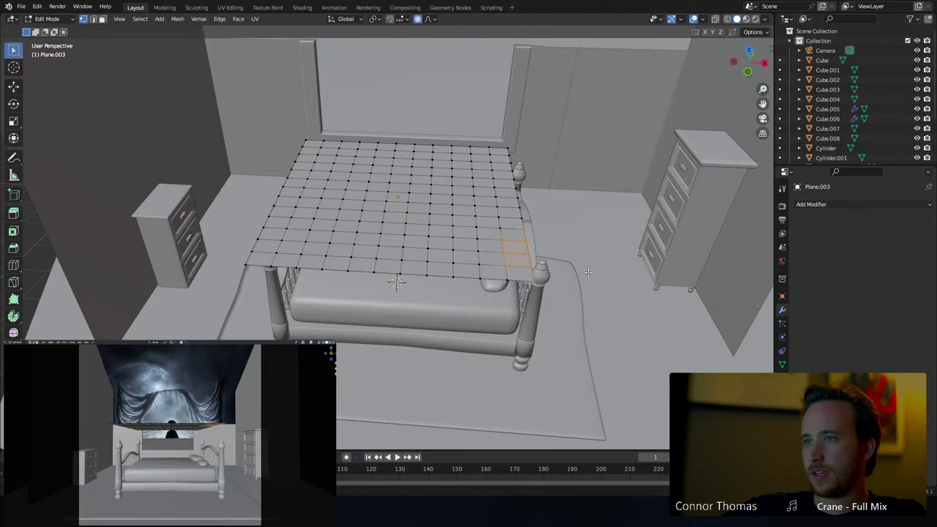
key("g")
key("x")
scroll(578, 275, "down", 4)
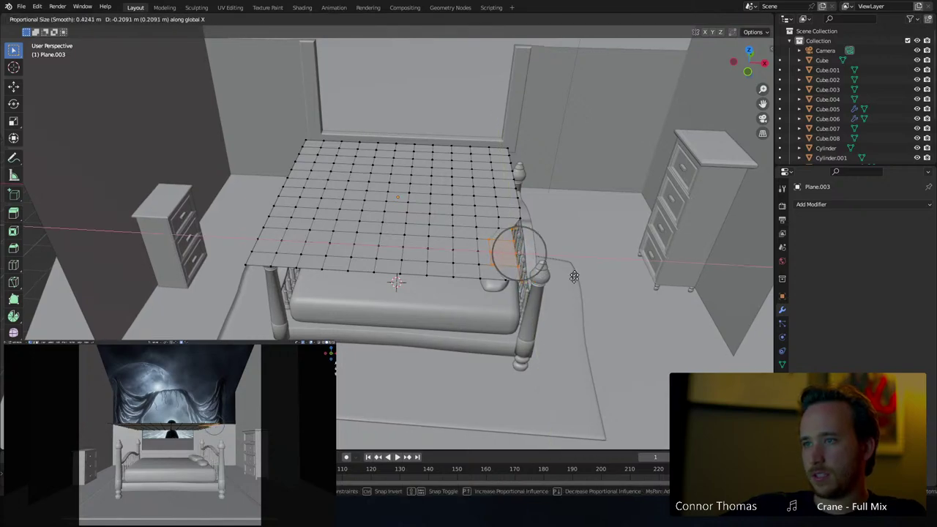
scroll(567, 279, "down", 20)
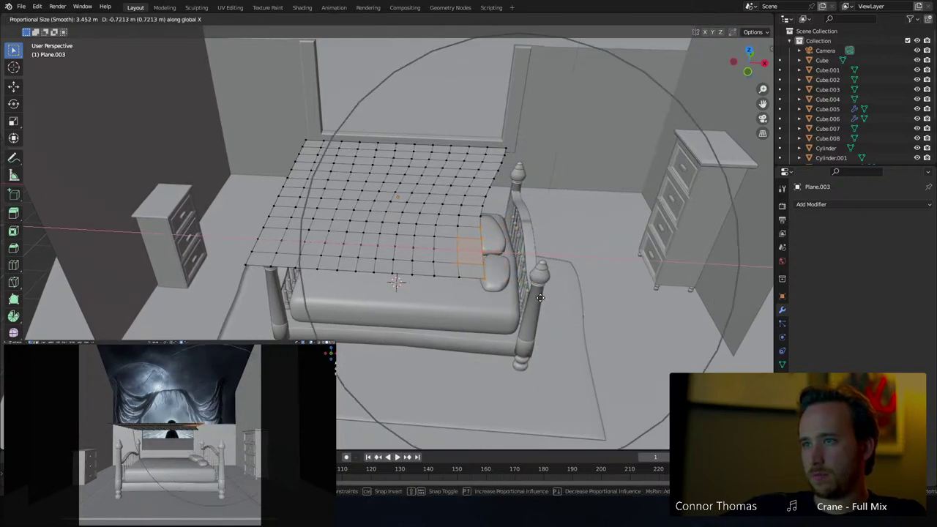
scroll(534, 298, "up", 6)
scroll(521, 301, "down", 2)
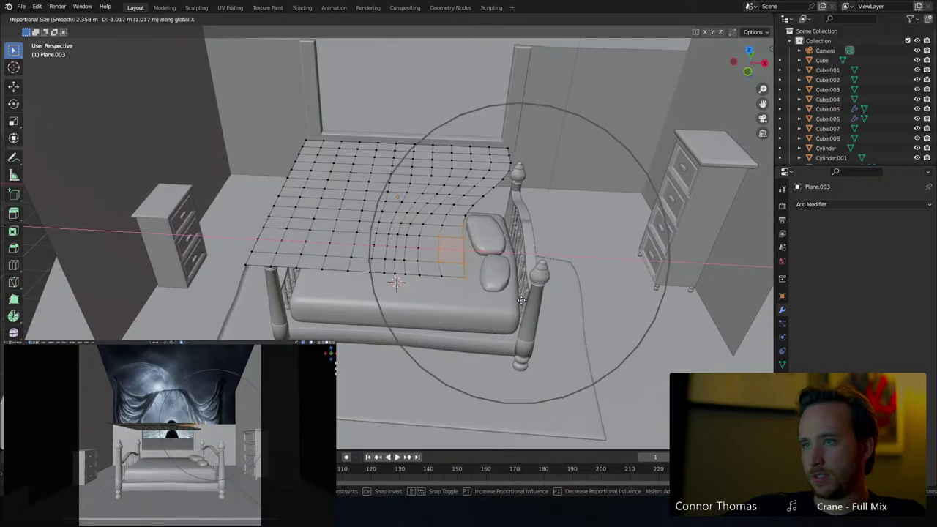
left_click(521, 300)
Pull the front corner at the foot end of the plane inward along X with smooth proportional editing
key("alt+a")
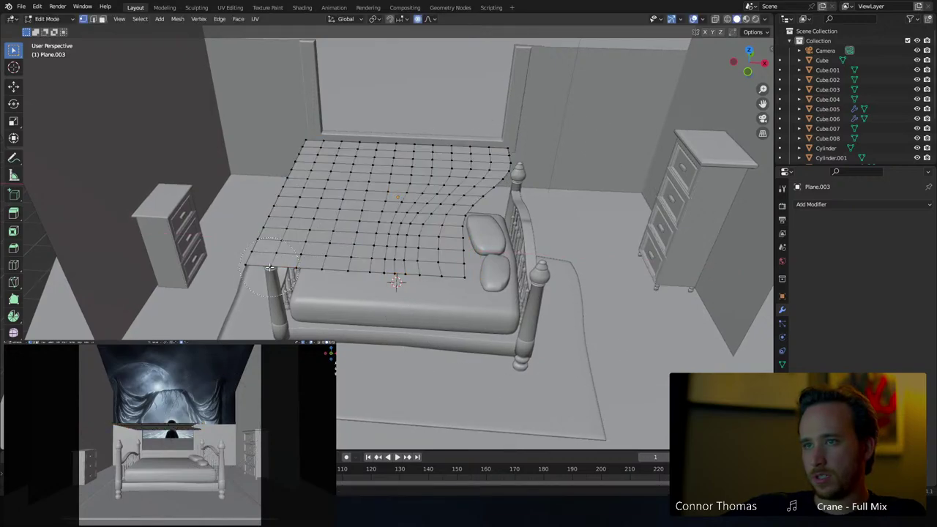
mouse_move(270, 268)
left_mouse_down()
mouse_move(261, 246)
mouse_move(274, 213)
left_mouse_up()
key("g")
key("x")
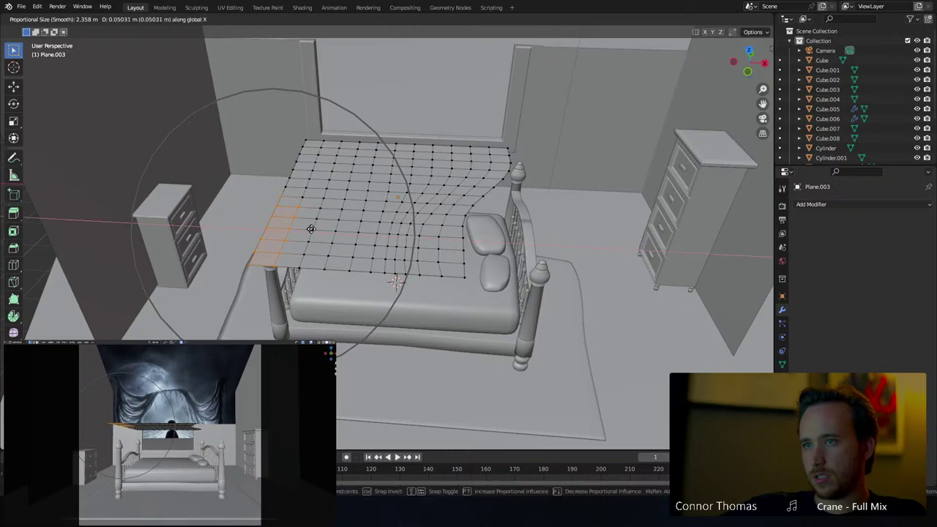
left_click(343, 232)
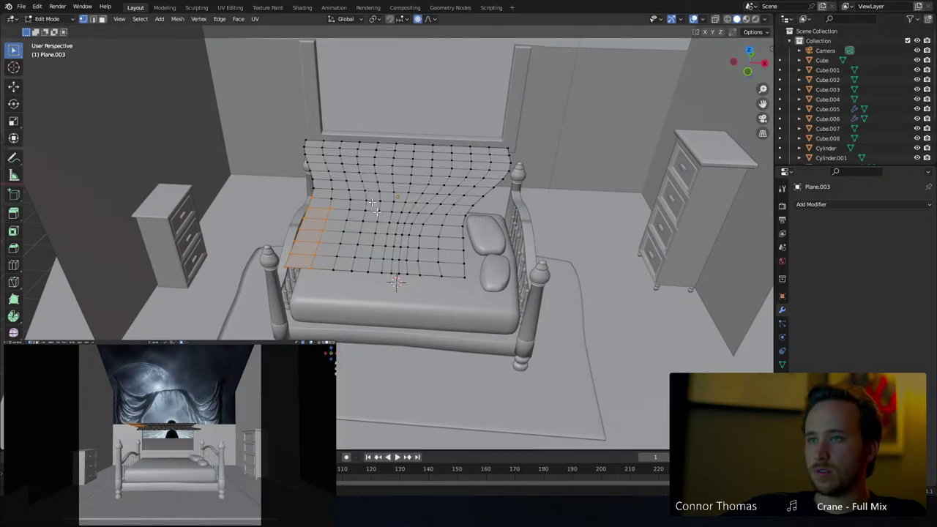
Raise an edge loop running front to back across the plane into a fold, using a smaller proportional editing radius
left_click(374, 268, "alt")
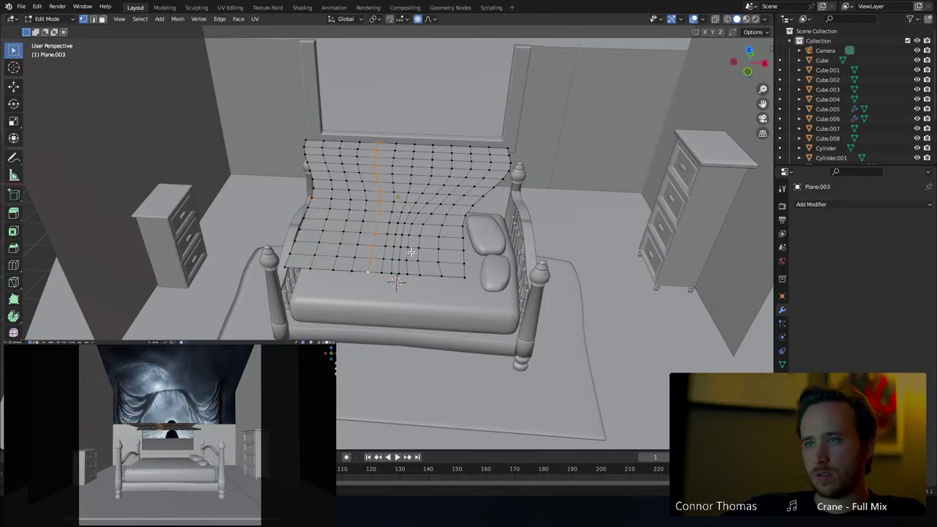
middle_click_drag(373, 268, 410, 237)
key("g")
scroll(413, 227, "up", 9)
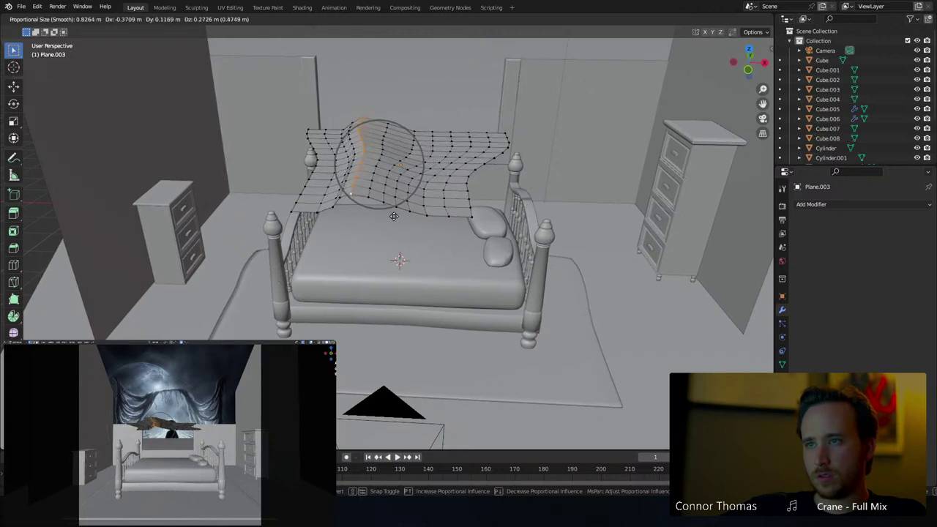
left_click(359, 163)
Shift an edge loop running along the bed's length to add a second fold in the plane, and return to Object Mode
left_click(317, 177, "alt")
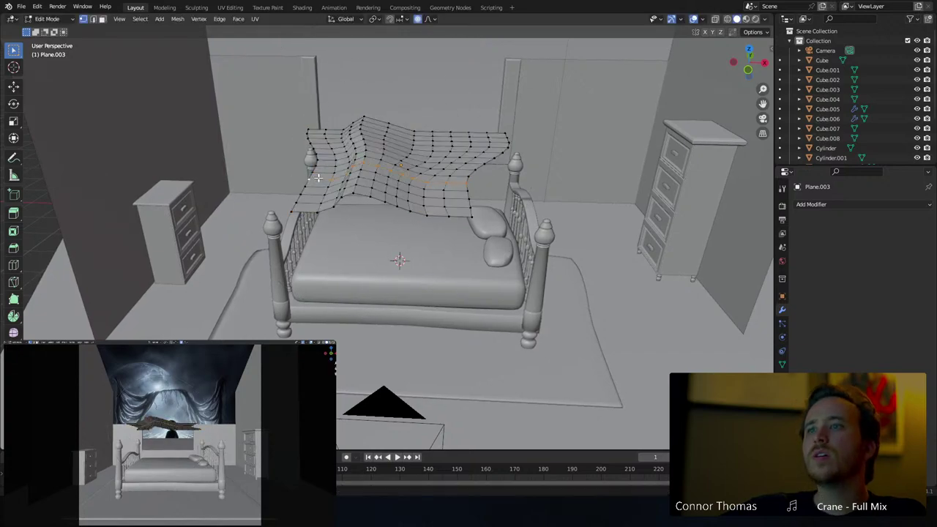
middle_click_drag(341, 179, 380, 278)
key("g")
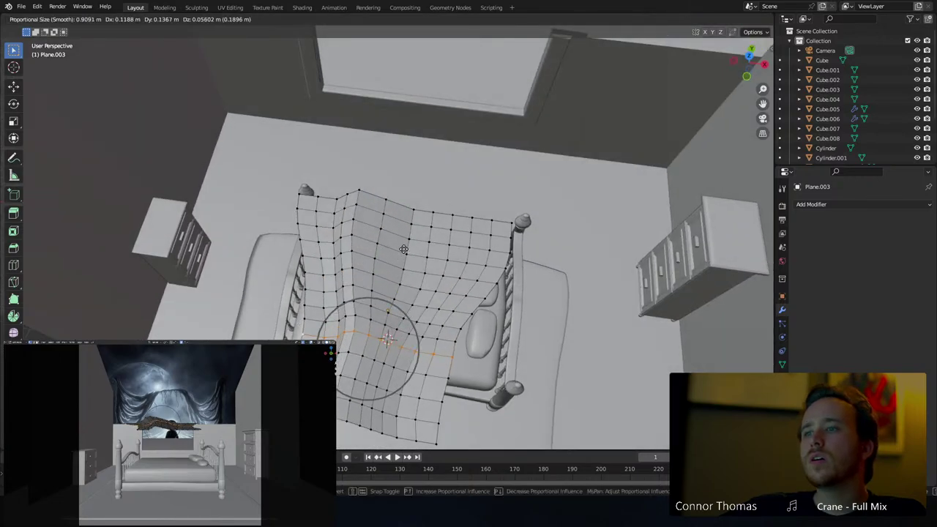
left_click(408, 244)
key("a")
key("a")
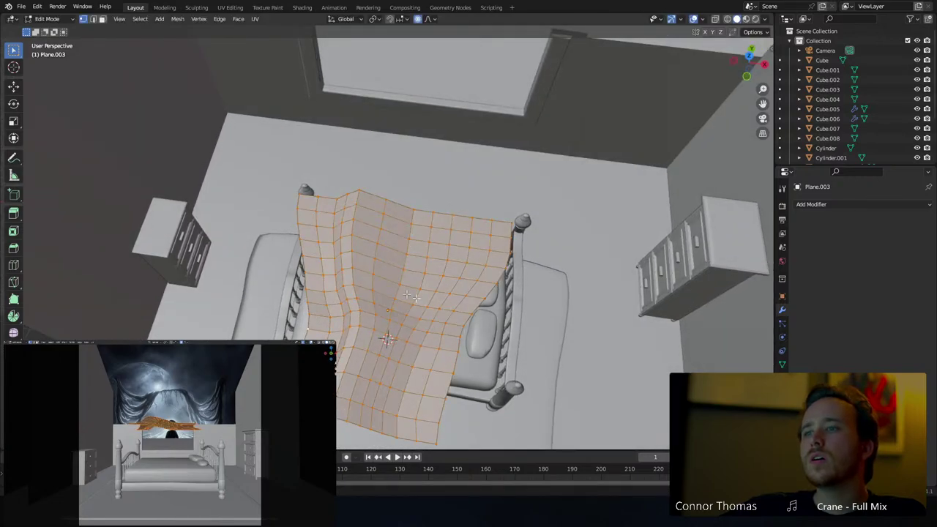
middle_click_drag(381, 311, 412, 241)
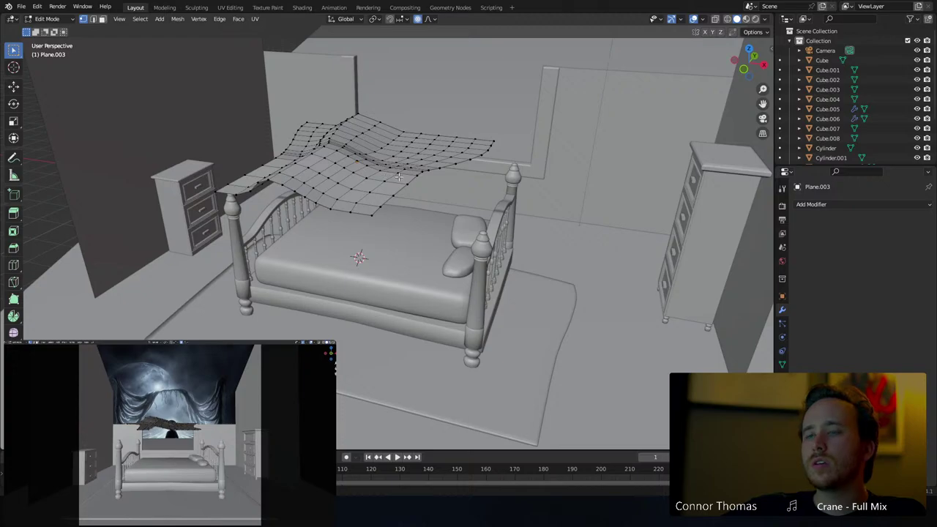
middle_click_drag(399, 176, 439, 188)
key("Tab")
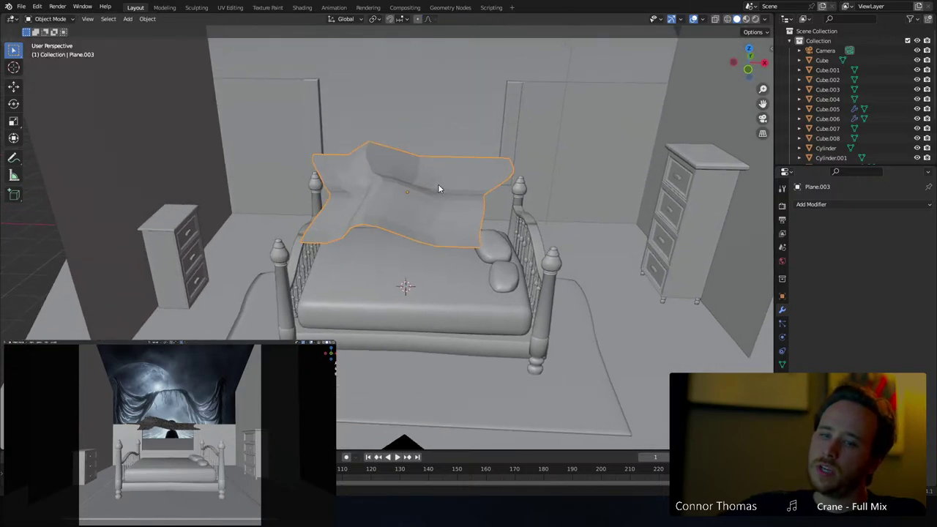
Add Collision physics to the mattress
left_click(472, 313)
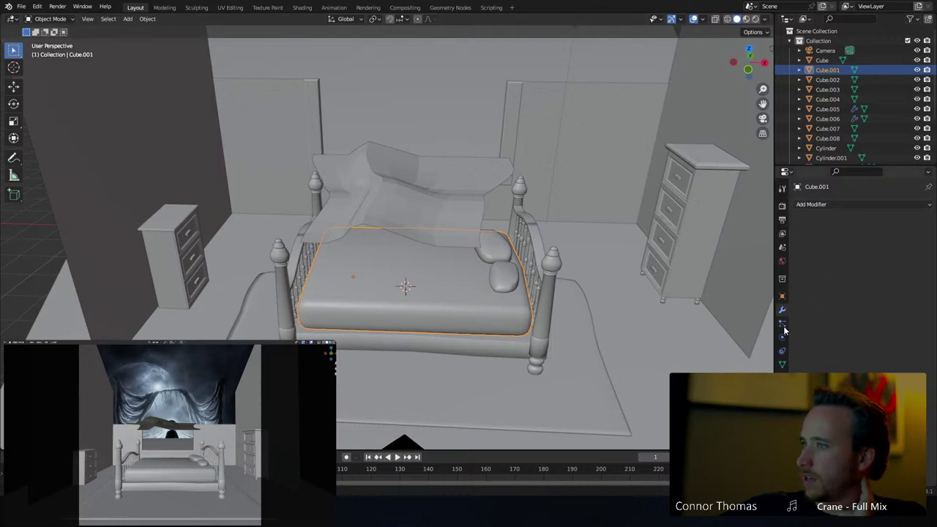
left_click(782, 351)
left_click(811, 205)
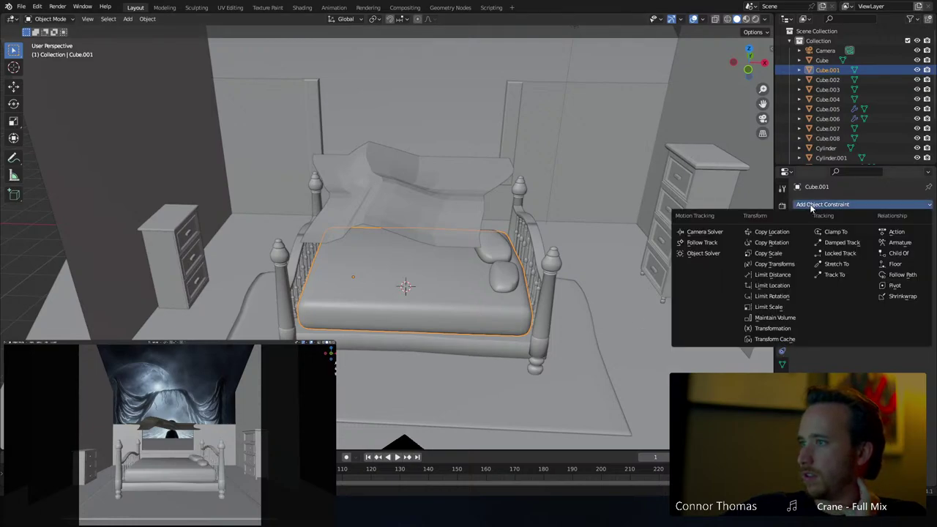
left_click(810, 205)
left_click(781, 338)
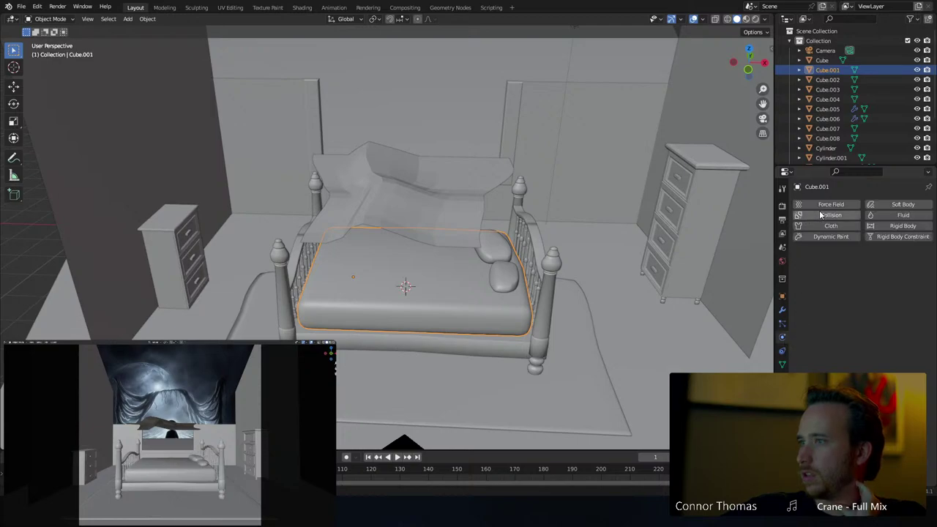
left_click(821, 225)
left_click(800, 225)
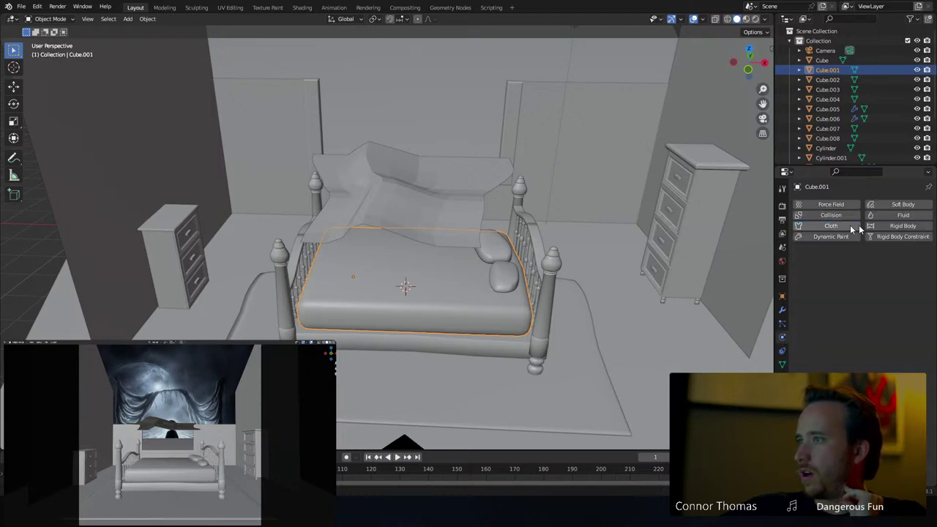
left_click(827, 214)
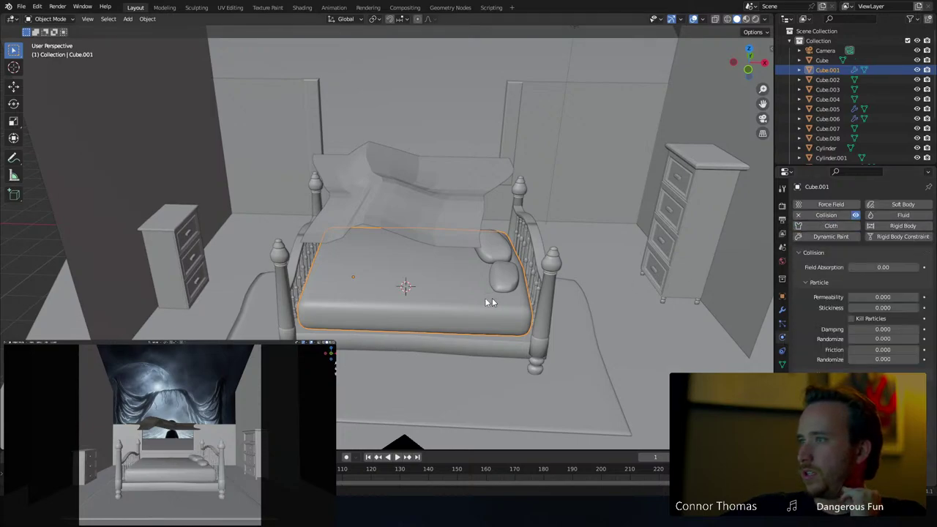
Add Collision physics to the bed's base frame and to its four corner posts
left_click(438, 343)
left_click(830, 215)
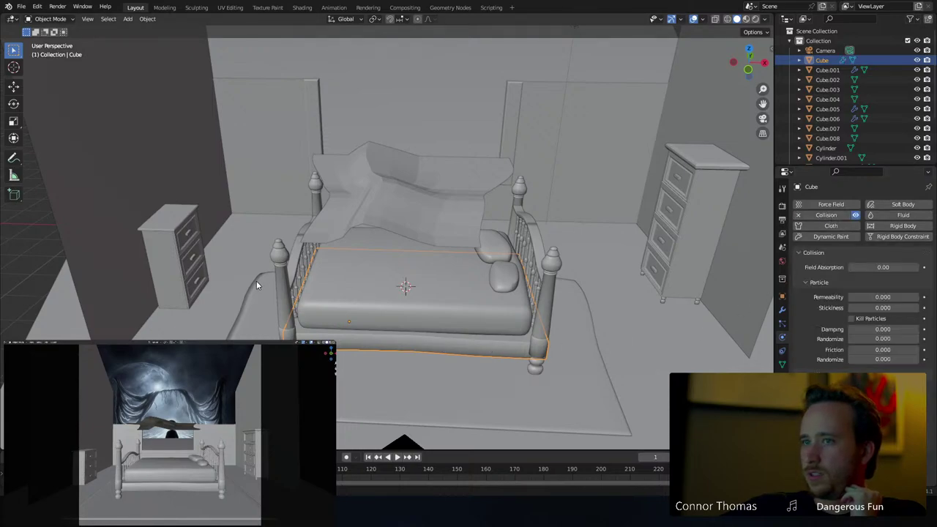
left_click(281, 300)
left_click(827, 214)
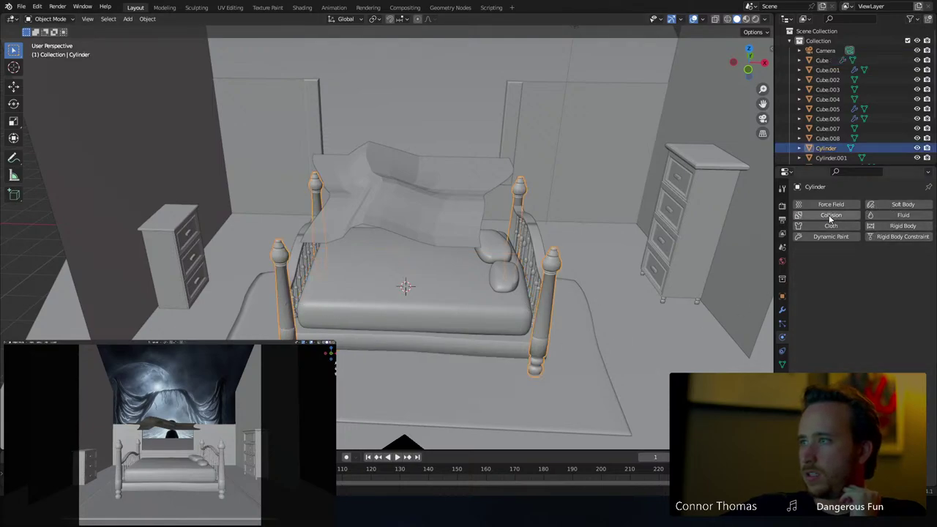
Add Collision physics to the curved end rails and to the spindles of the bed
left_click(298, 262)
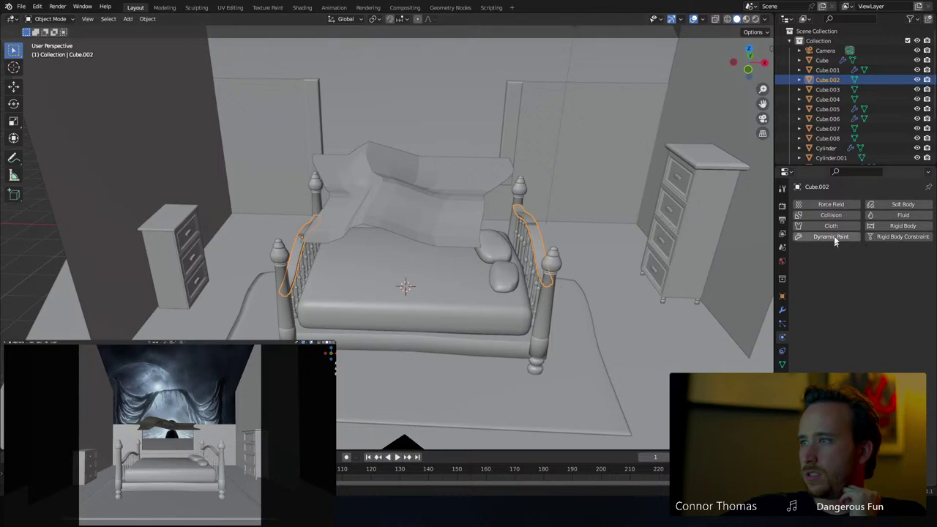
left_click(829, 216)
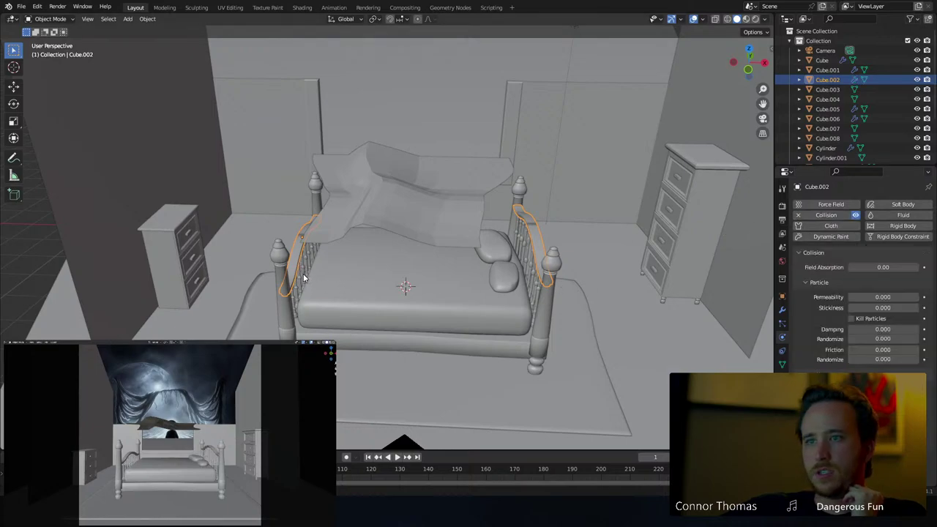
left_click(308, 279)
left_click(827, 215)
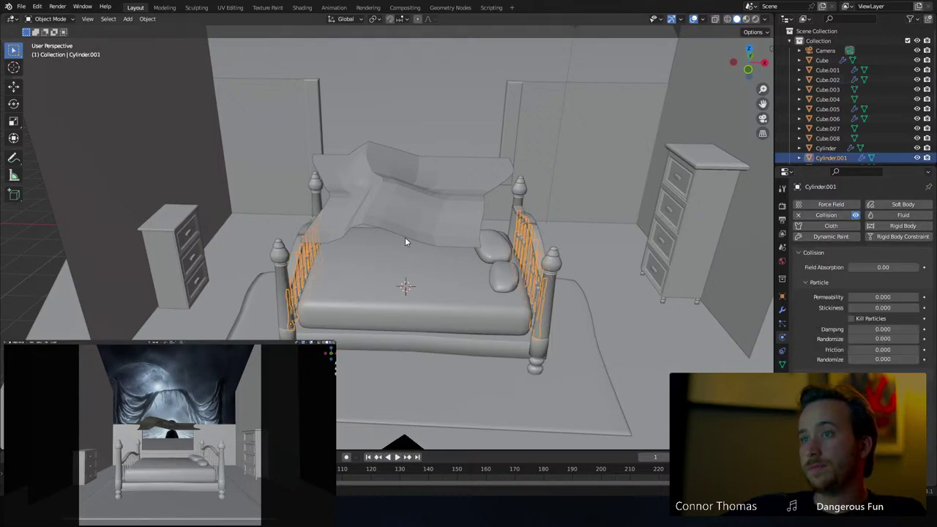
Add Cloth physics to the wavy plane above the bed and check its stiffness and damping settings
left_click(422, 217)
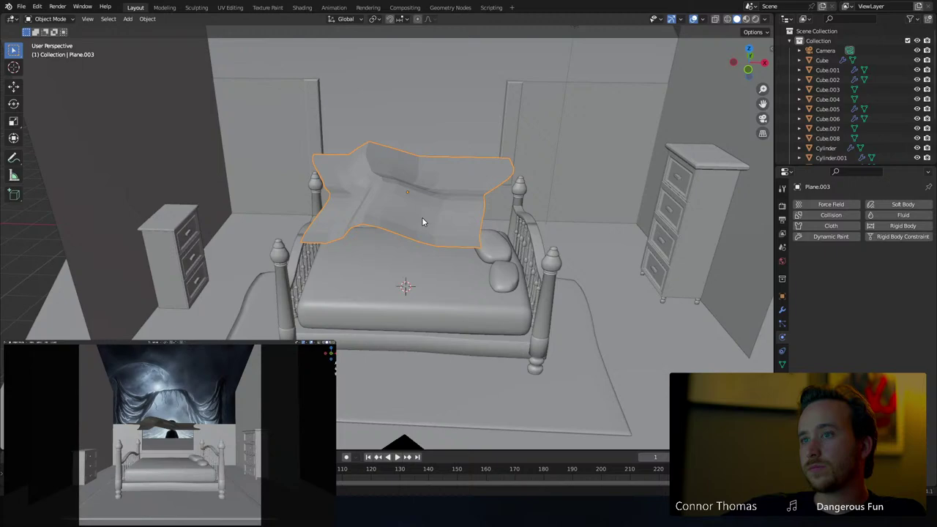
left_click(829, 225)
scroll(835, 309, "down", 8)
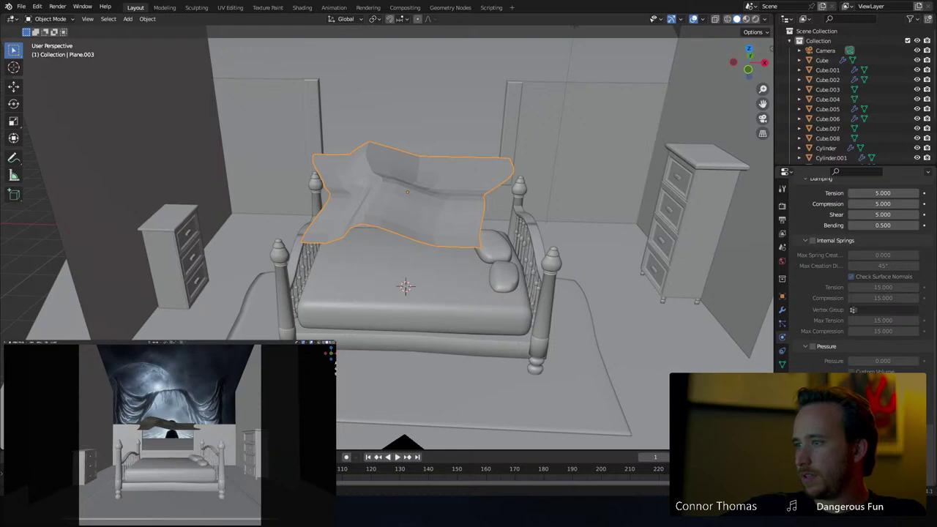
scroll(827, 301, "up", 8)
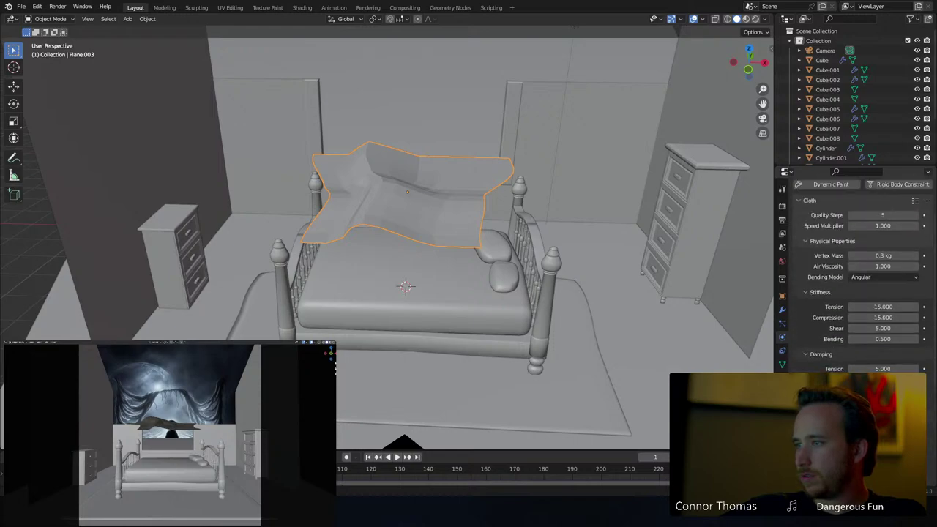
left_click(808, 251)
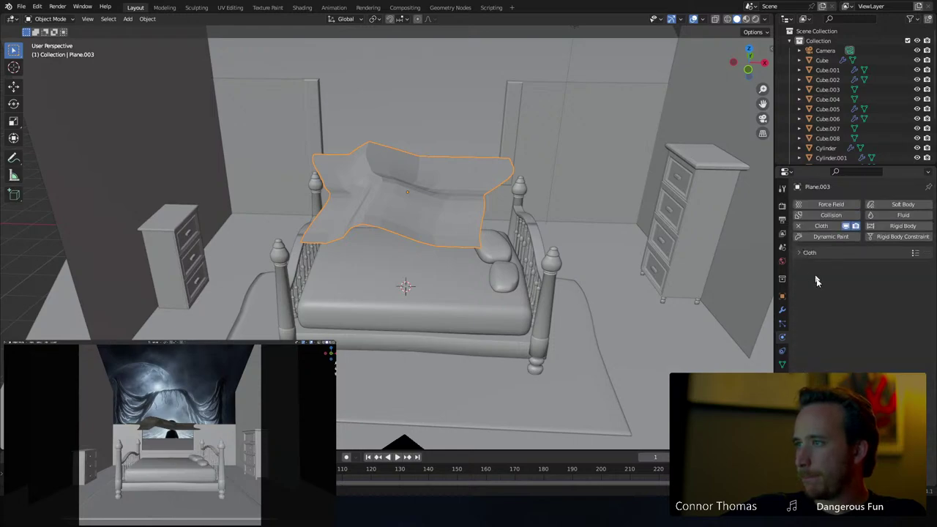
left_click(809, 252)
Review the cloth's shape and collision settings, and play the simulation to test the drape before rewinding to the start frame
scroll(817, 335, "down", 8)
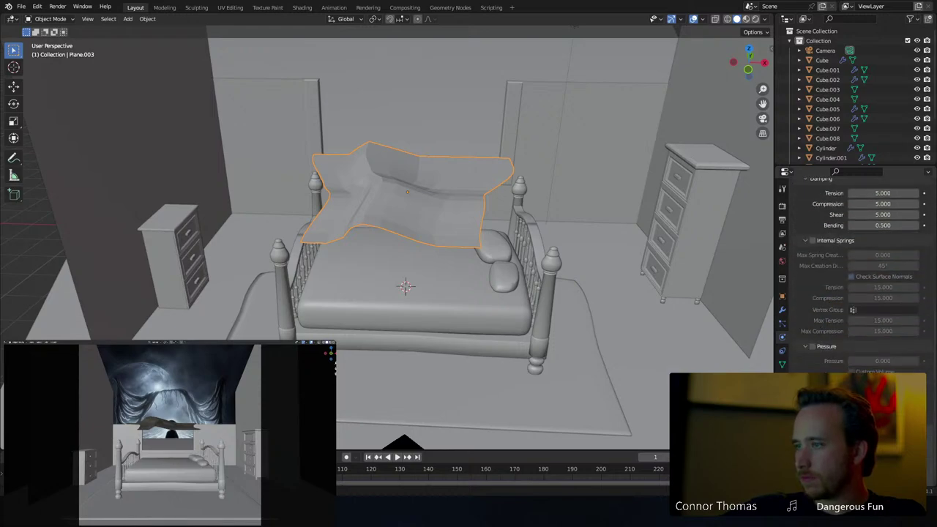
scroll(853, 278, "down", 3)
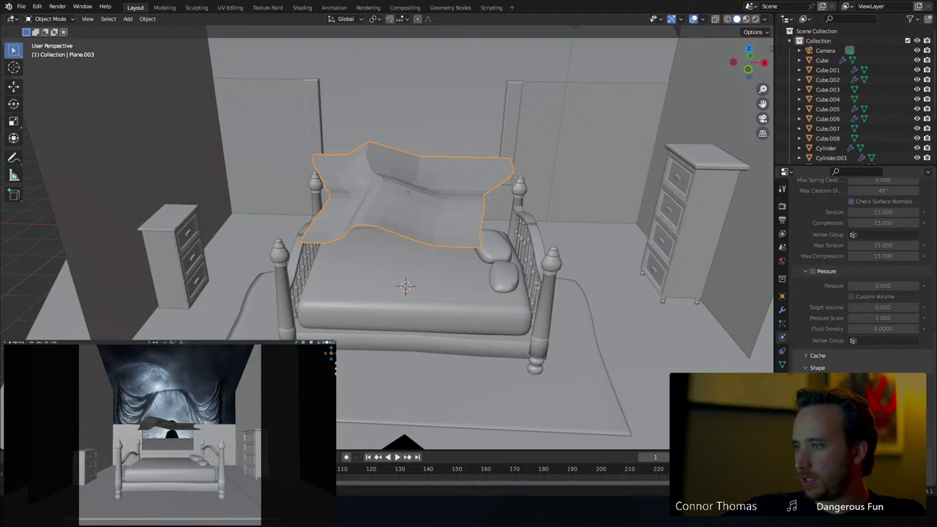
scroll(863, 307, "down", 4)
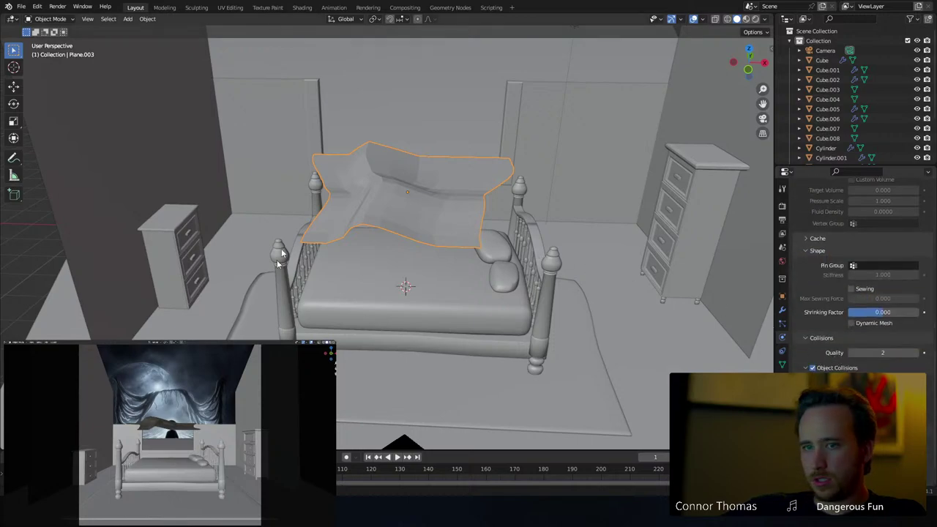
key("space")
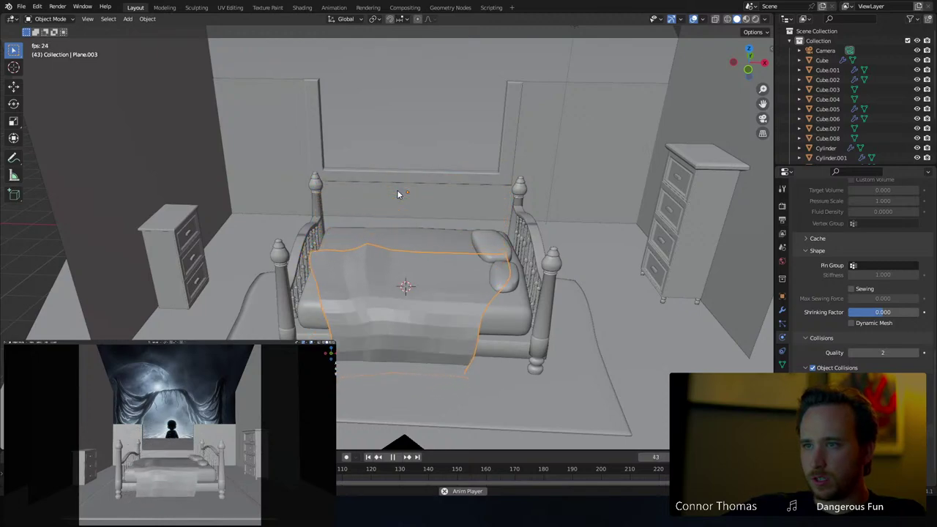
key("shift+Left")
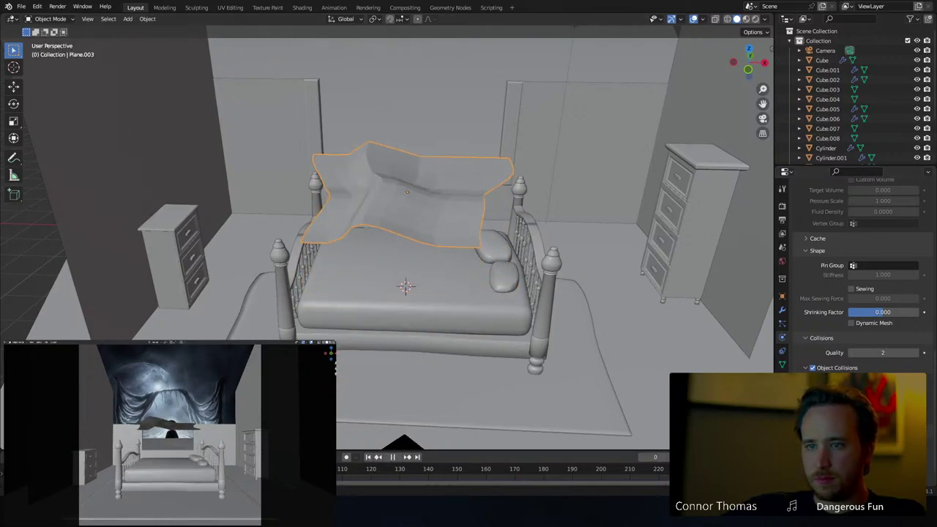
Move the cloth plane along Y toward the window and open it in Edit Mode
middle_click_drag(161, 244, 426, 222)
key("Tab")
key("Tab")
key("g")
key("y")
left_click(381, 229)
key("Tab")
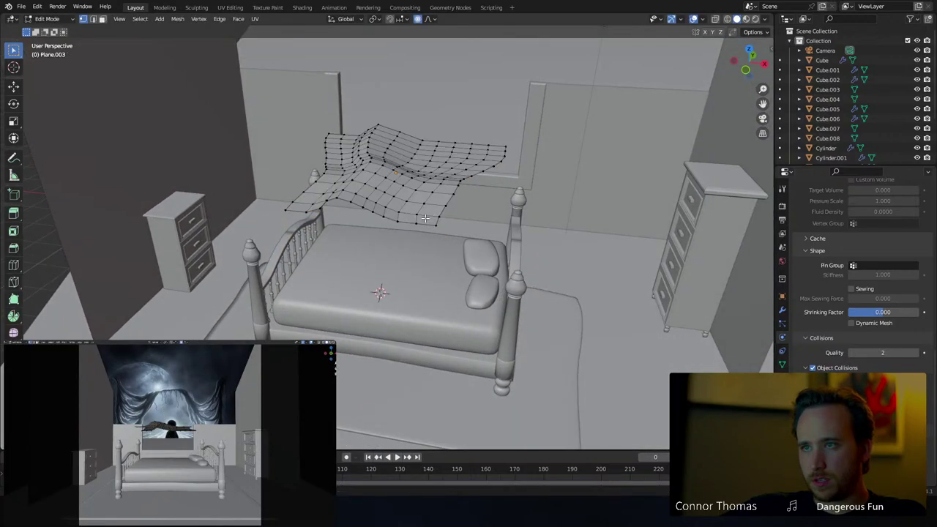
Leave Edit Mode, play the cloth simulation to test the drape over the bed, and rewind to the start frame
key("Tab")
key("space")
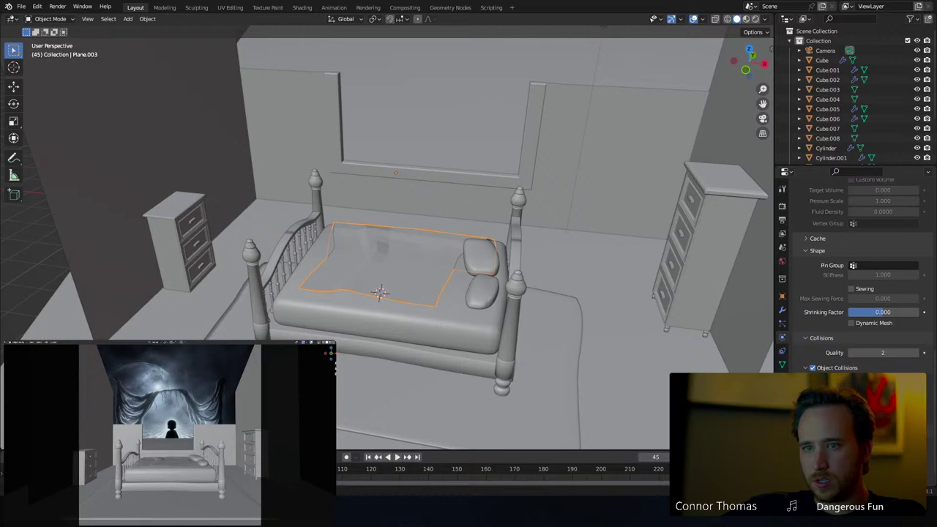
key("shift+Left")
Set the particle friction of the mattress's Collision physics to 1
left_click(433, 318)
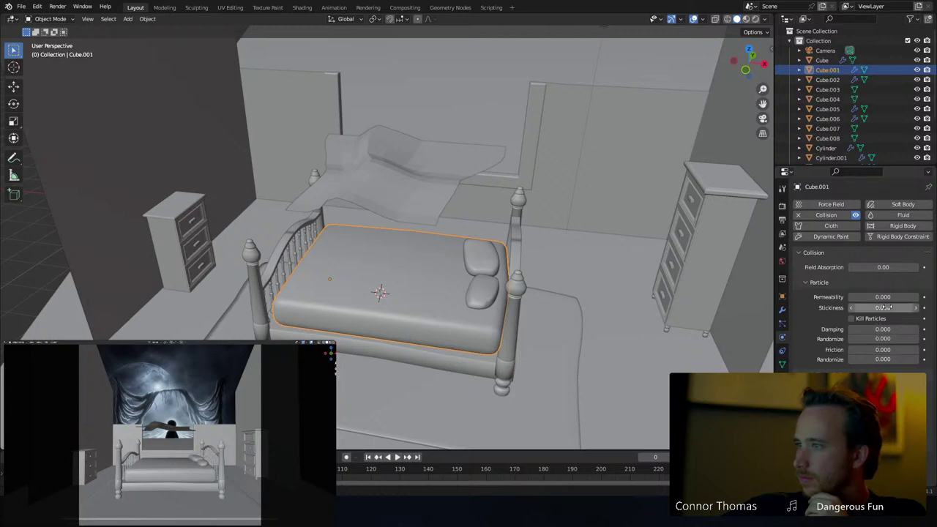
left_click(883, 349)
type("1")
key("Return")
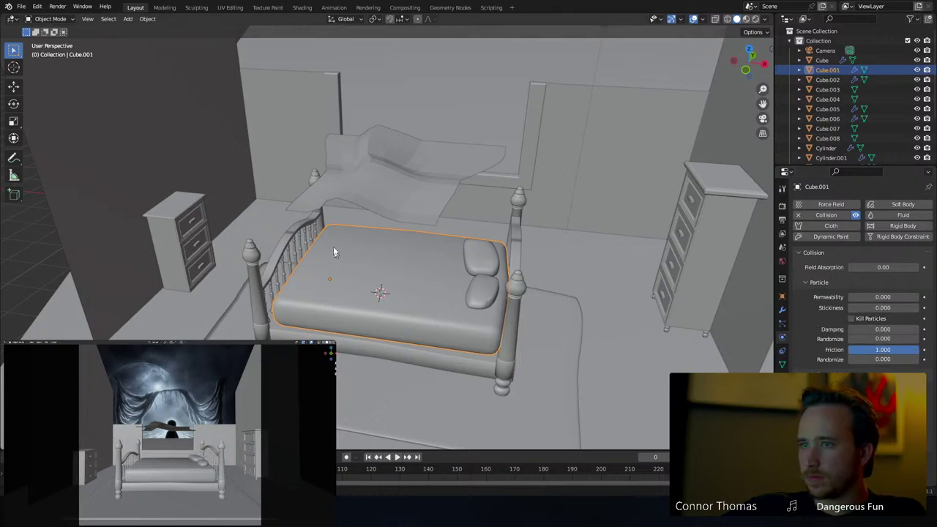
Subdivide the entire mesh of the cloth plane above the bed and return to Object Mode
left_click(359, 205)
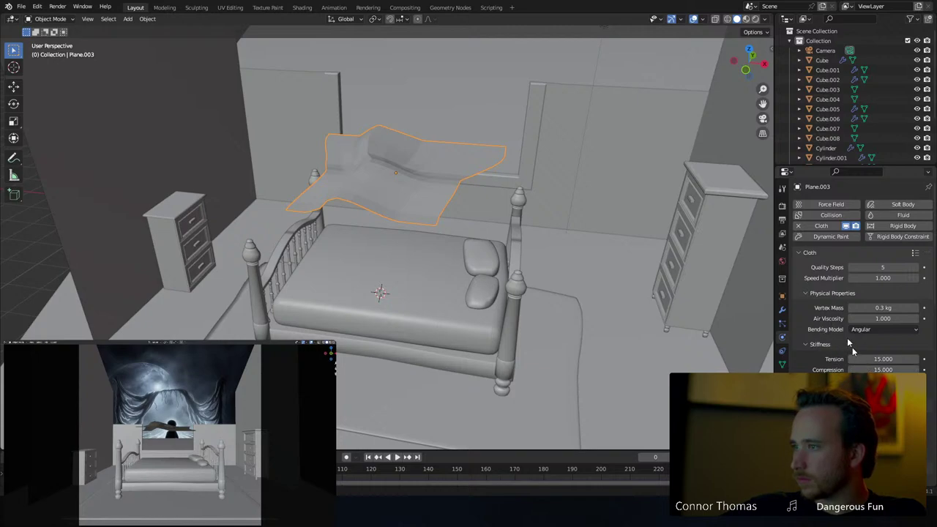
scroll(853, 278, "down", 5)
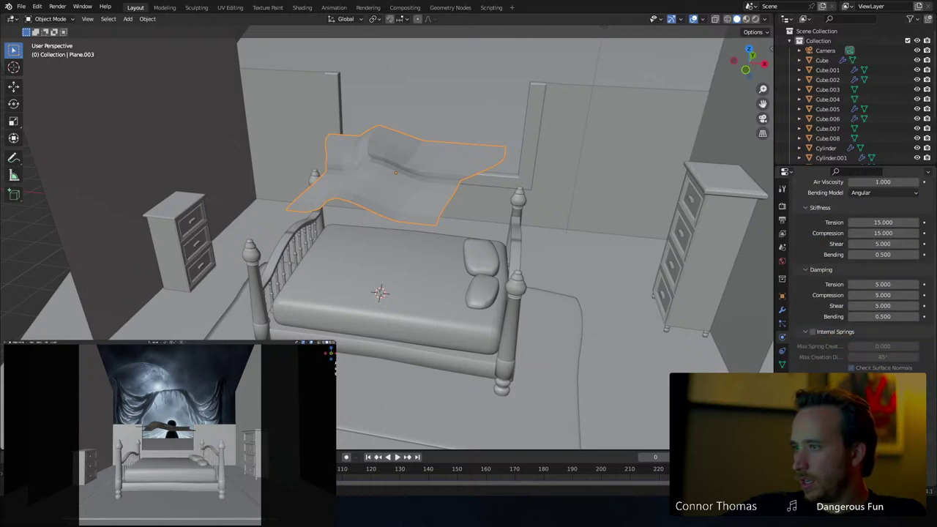
scroll(853, 278, "down", 2)
key("Tab")
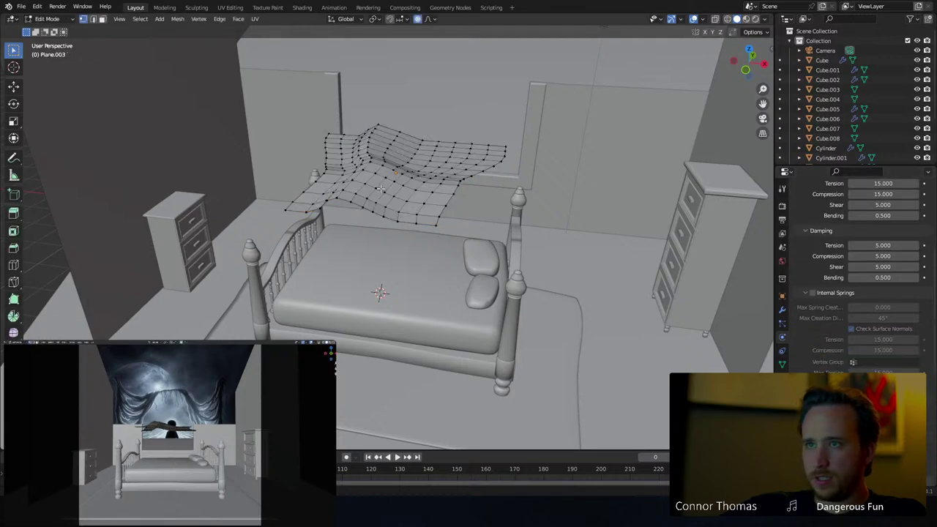
key("a")
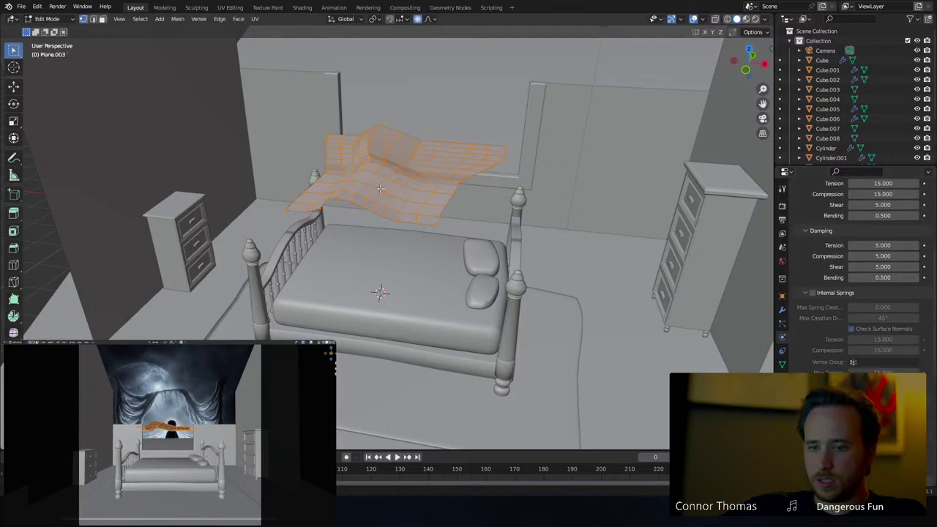
right_click(380, 188)
left_click(382, 190)
key("Tab")
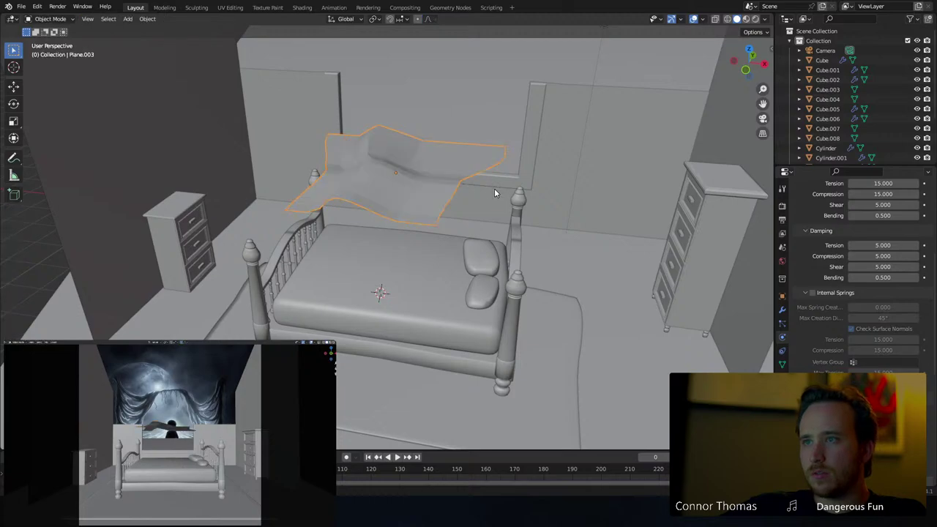
Play the simulation to test how the subdivided cloth drapes, and rewind to the start frame
key("space")
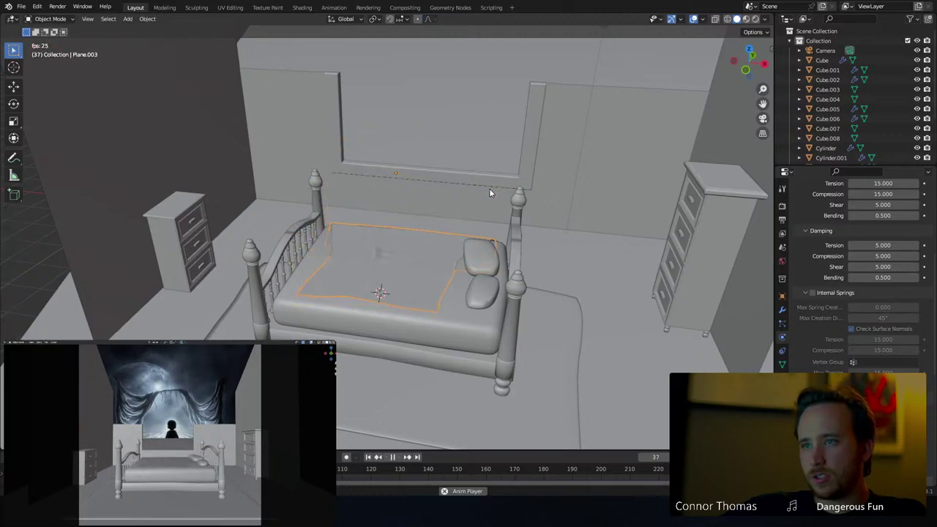
key("space")
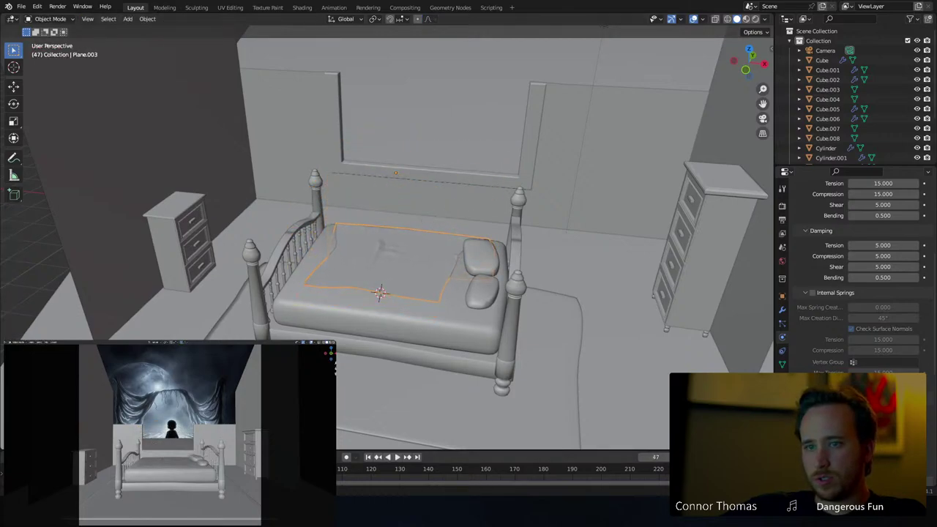
key("shift+Left")
Rotate the cloth plane freely to a steep tilt and move it above the end of the bed without pillows
middle_click_drag(387, 209, 552, 197)
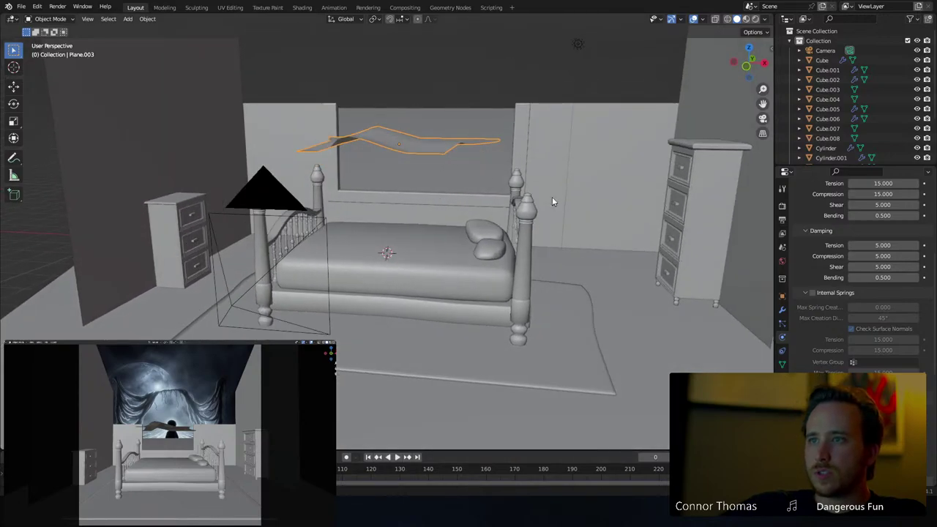
key("r")
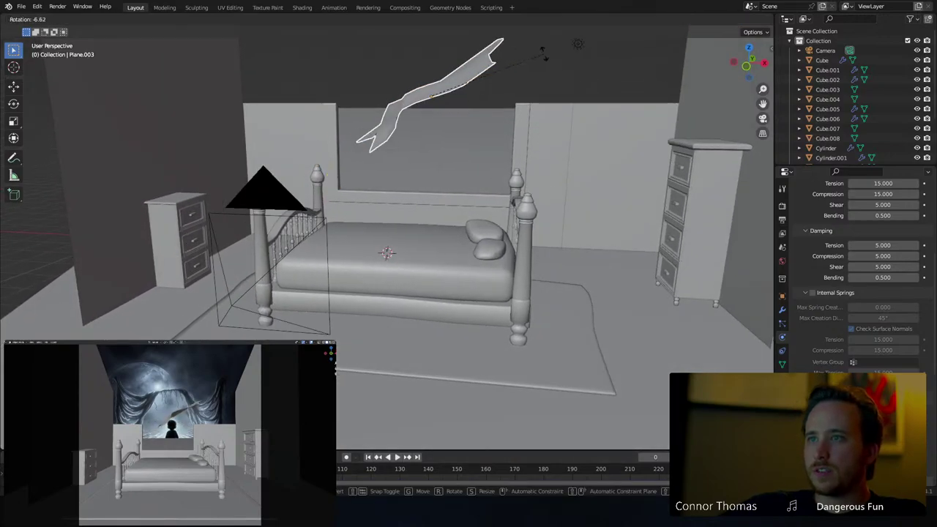
left_click(516, 41)
middle_click_drag(516, 41, 365, 152)
key("g")
left_click(337, 200)
Play the simulation to test how the tilted cloth falls onto the mattress, and rewind to the start frame
key("space")
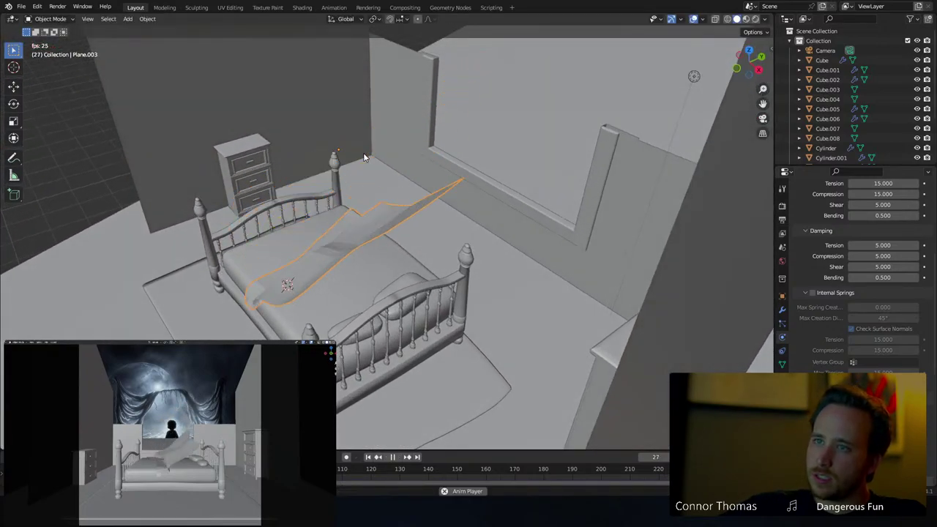
key("space")
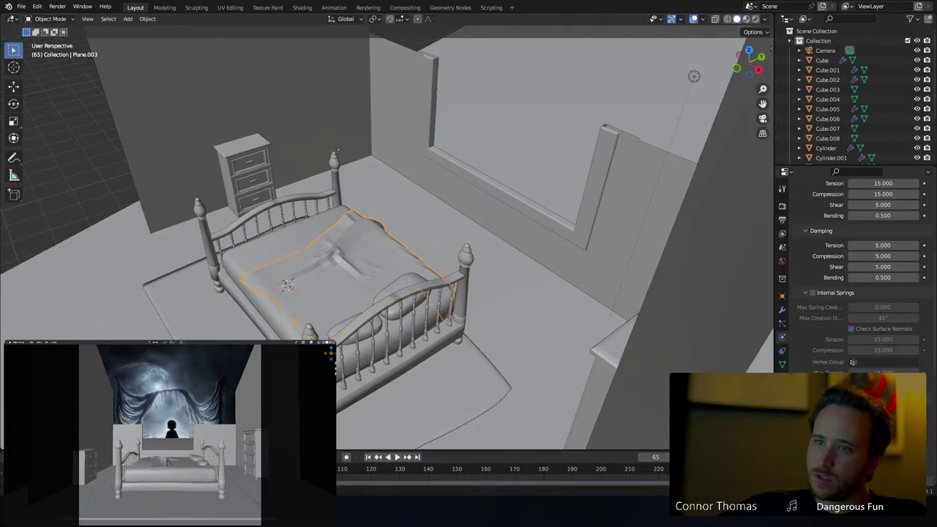
key("shift+Left")
Shift the tilted cloth plane toward the bed's front side, away from the window, and play the simulation to frame 53
key("g")
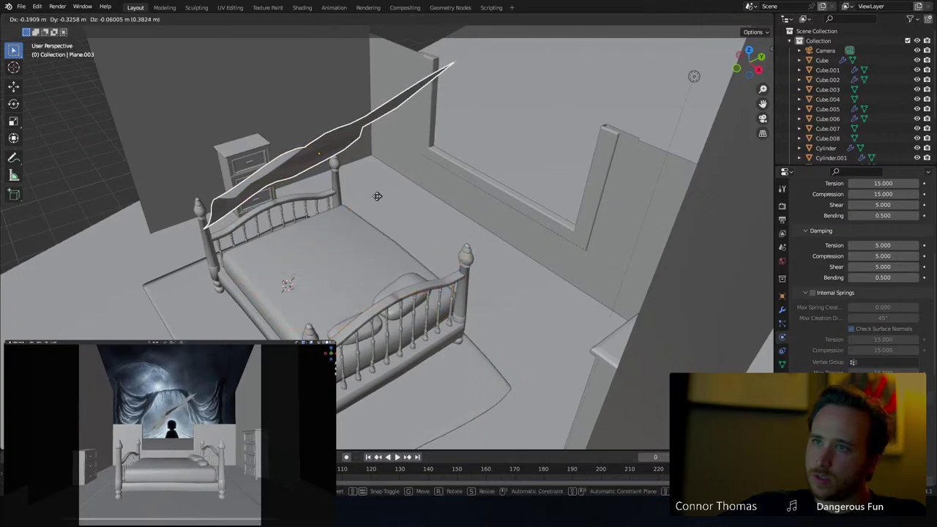
left_click(367, 202)
key("space")
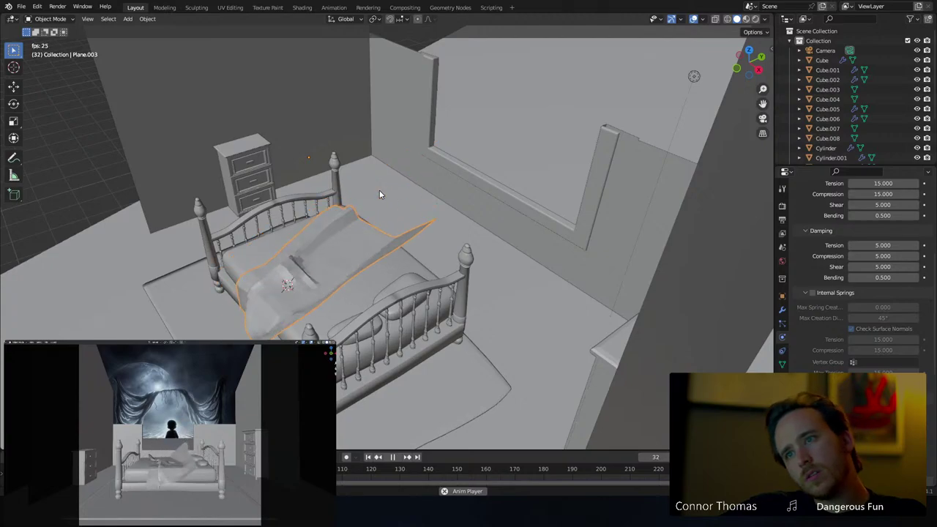
key("space")
Inspect the blanket draped over the front side of the bed and shade it smooth
middle_click_drag(269, 312, 364, 290)
scroll(447, 293, "up", 3)
middle_click_drag(457, 293, 446, 296)
right_click(446, 296)
left_click(446, 296)
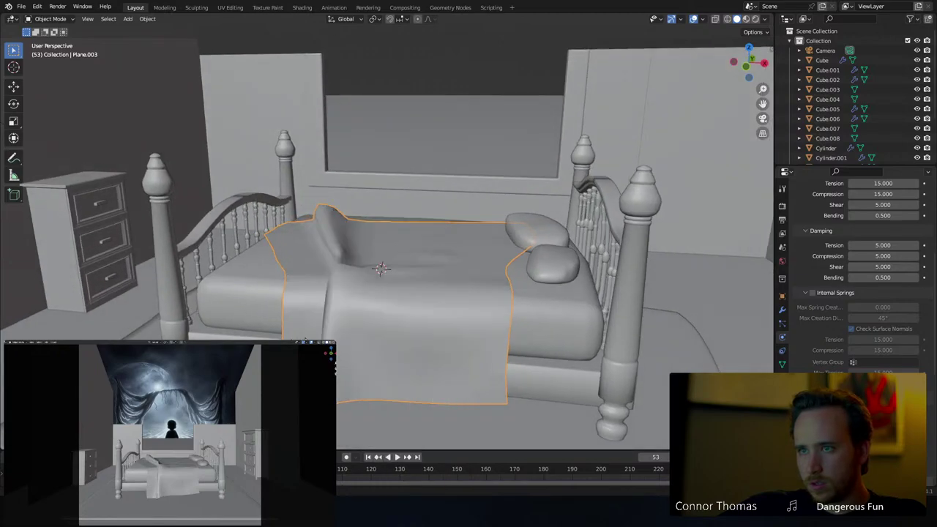
Rewind to the start frame and review the cloth's internal springs, pressure, shape and collision settings
key("shift+Left")
key("space")
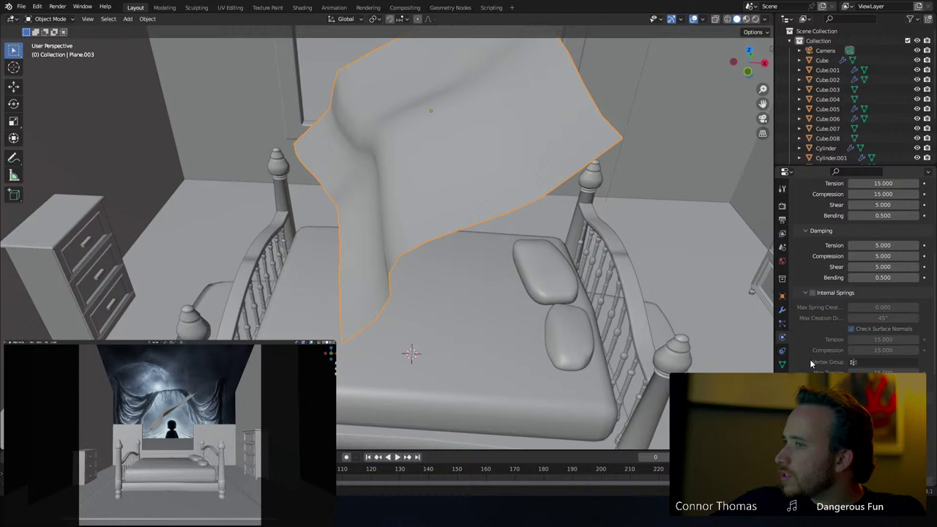
scroll(811, 363, "down", 5)
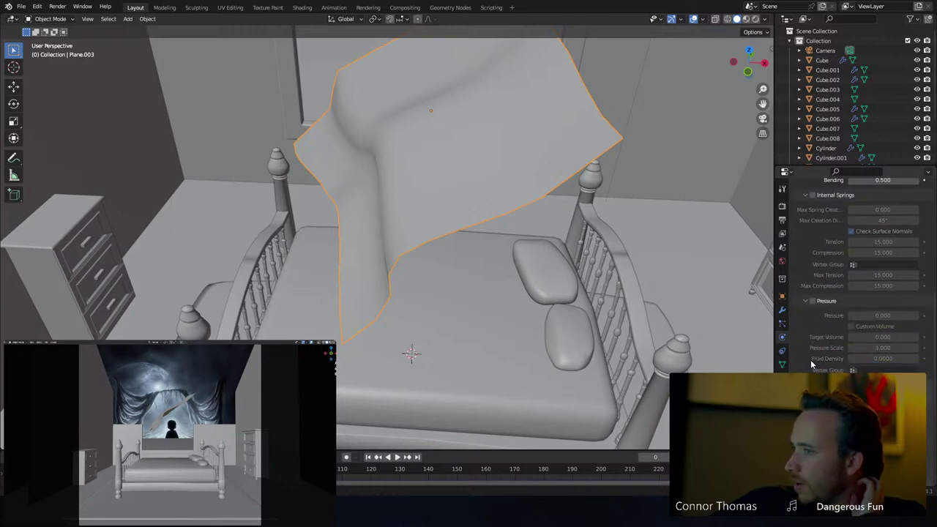
scroll(811, 363, "down", 6)
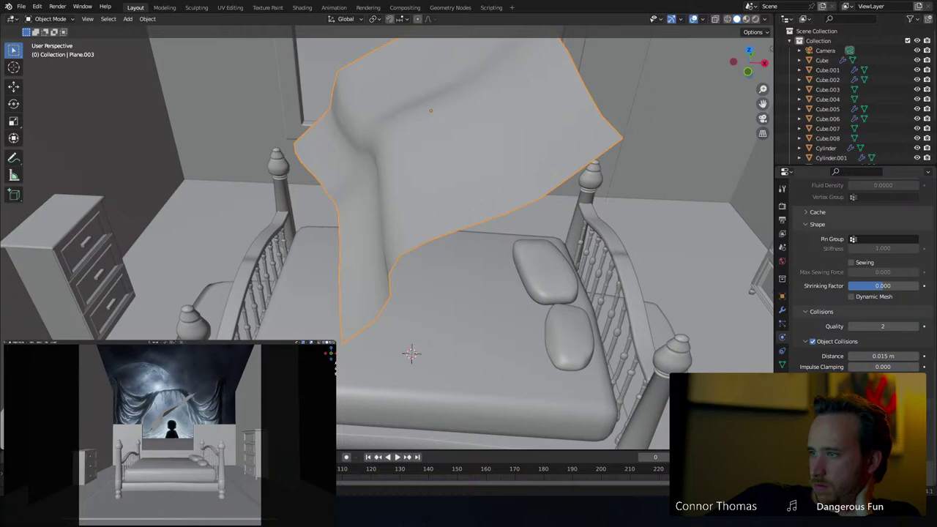
Play the simulation to frame 43 to drape the blanket over the bed's front side, and inspect its folds
left_click(399, 457)
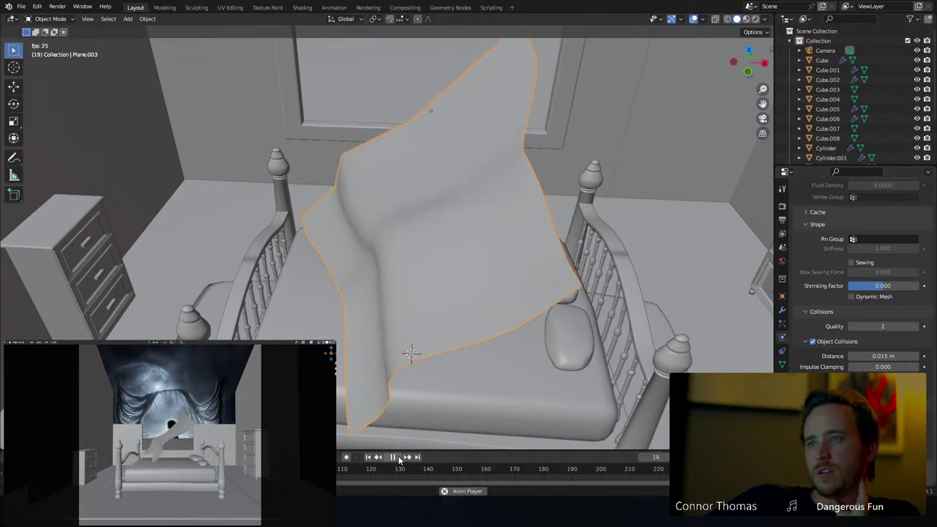
left_click(399, 457)
middle_click_drag(468, 268, 467, 237)
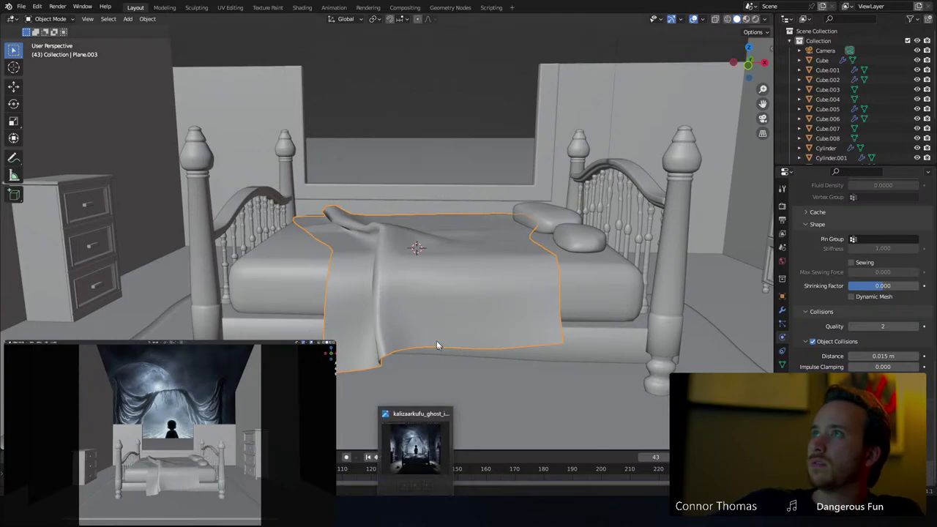
middle_click_drag(458, 246, 451, 217)
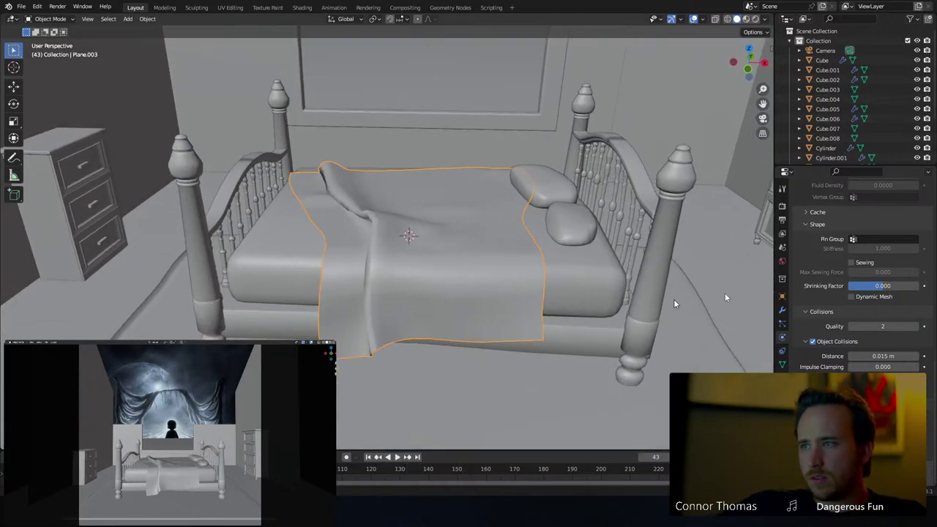
Apply the Cloth modifier to the draped blanket to fix its shape
left_click(781, 352)
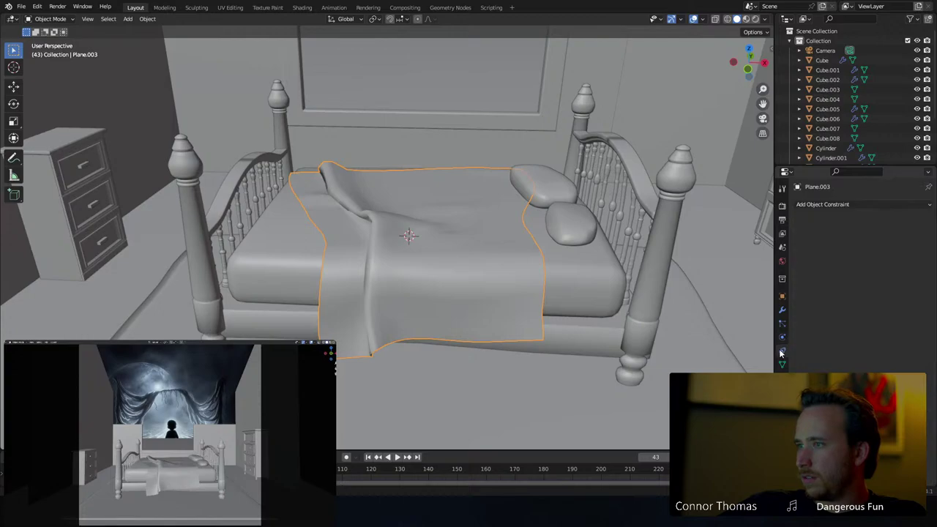
left_click(782, 324)
left_click(782, 310)
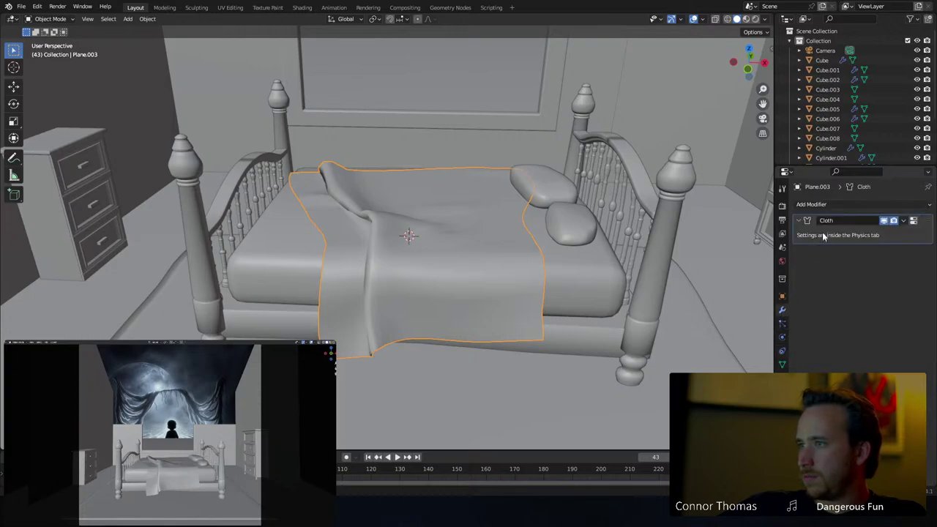
key("ctrl+a")
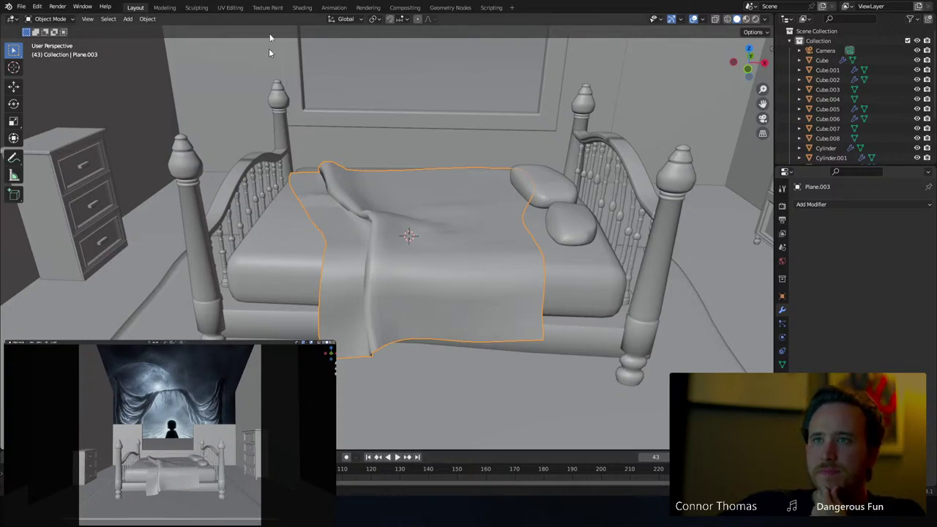
Put the blanket in Sculpt Mode and choose the Cloth brush with a radius of 103 px
left_click(50, 19)
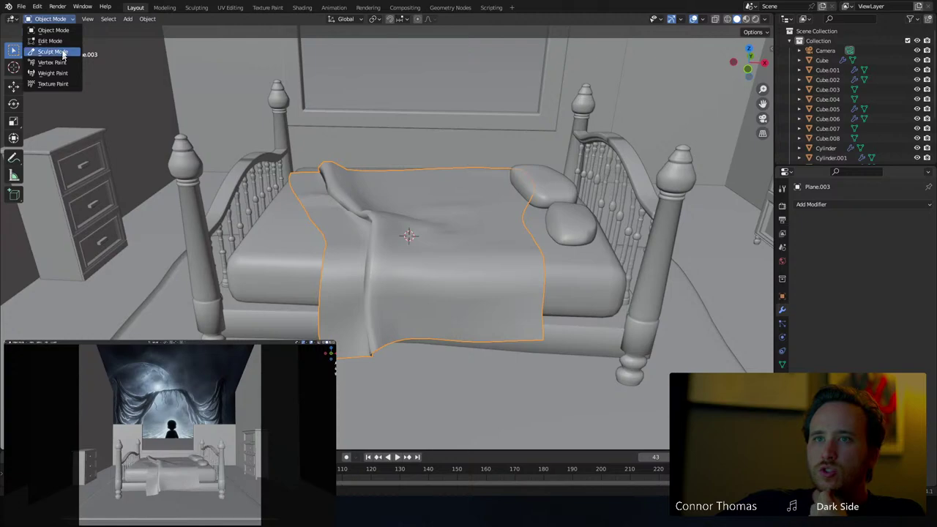
left_click(64, 52)
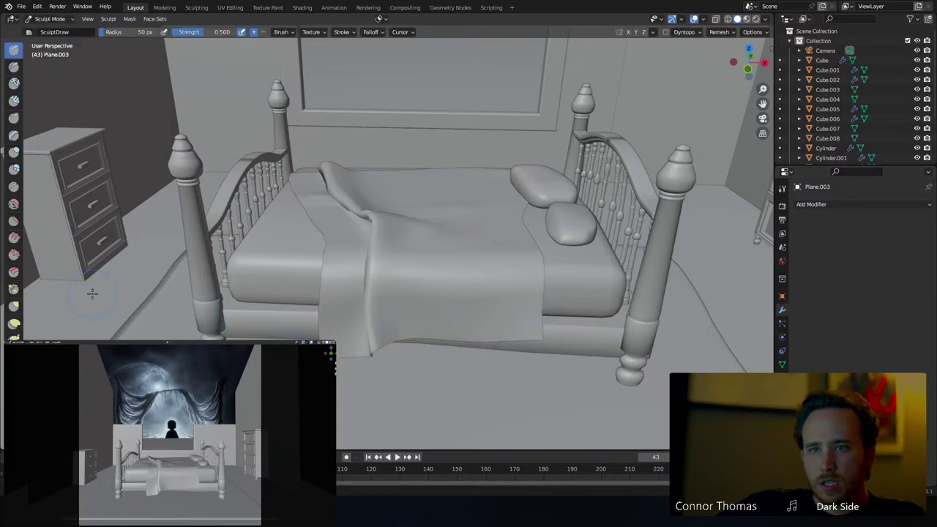
scroll(13, 285, "down", 4)
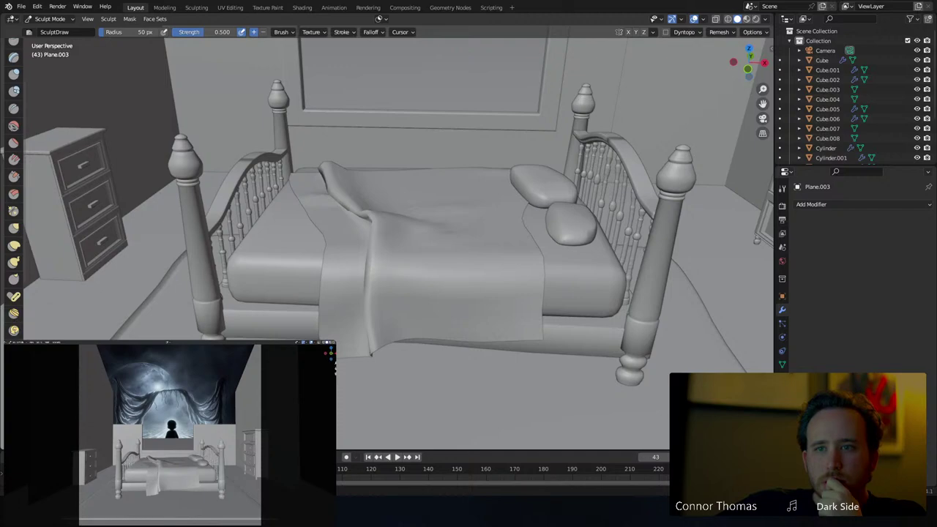
left_click(14, 296)
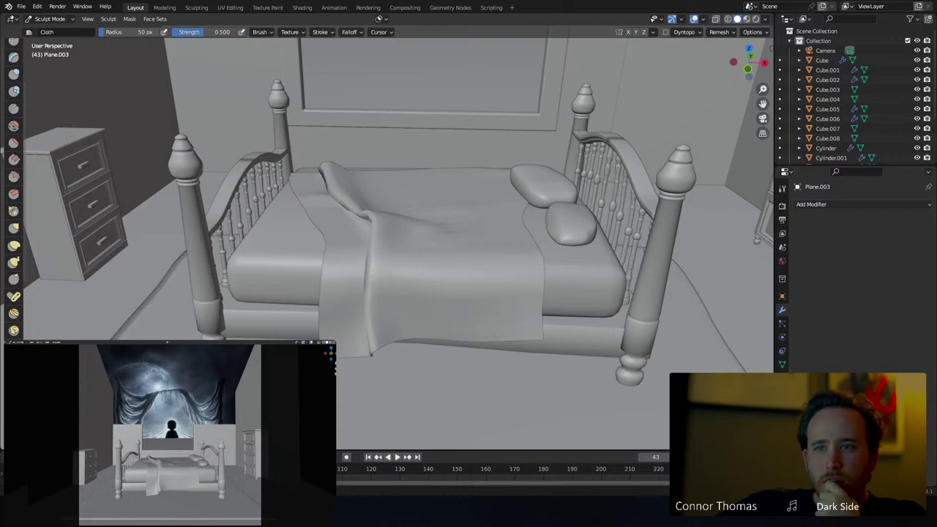
scroll(26, 336, "down", 1)
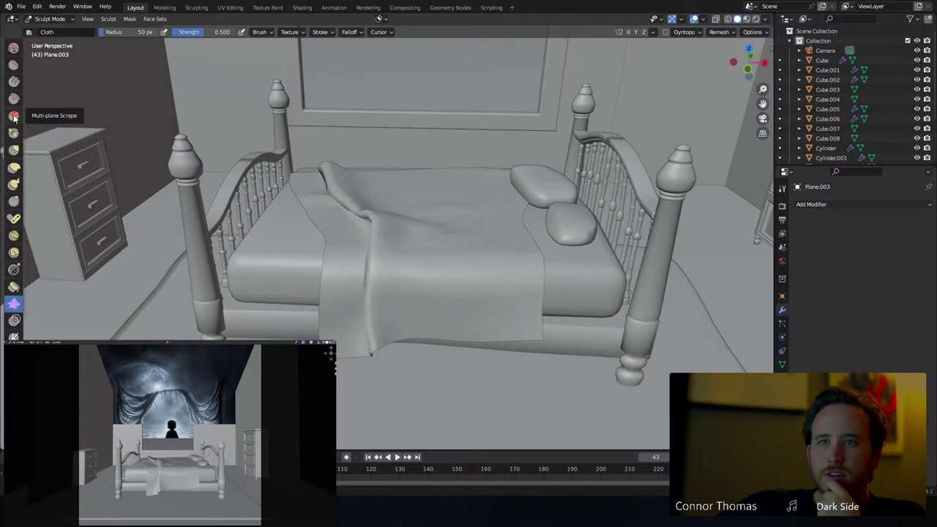
scroll(13, 117, "down", 1)
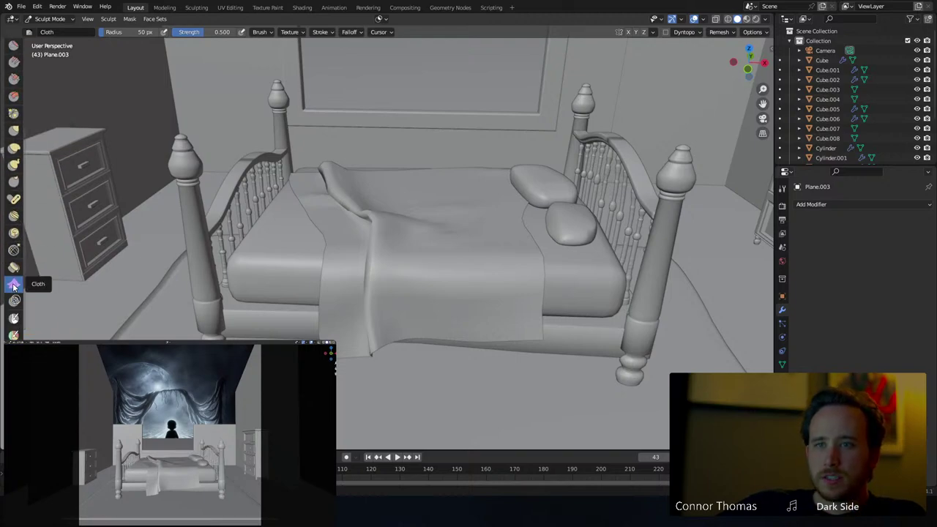
key("f")
left_click(431, 248)
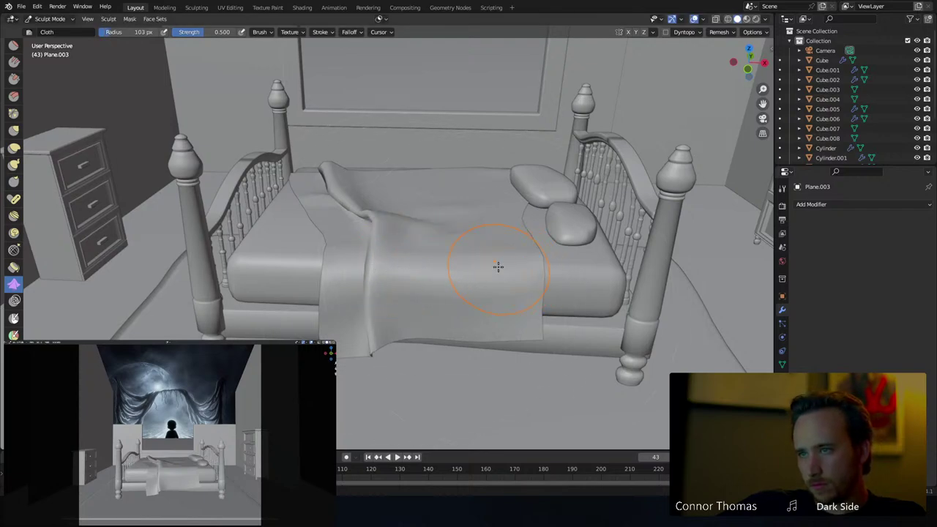
Try a Cloth brush stroke on the blanket's hanging corner nearest the pillows, and undo it
mouse_move(503, 327)
left_mouse_down()
mouse_move(412, 320)
mouse_move(445, 281)
left_mouse_up()
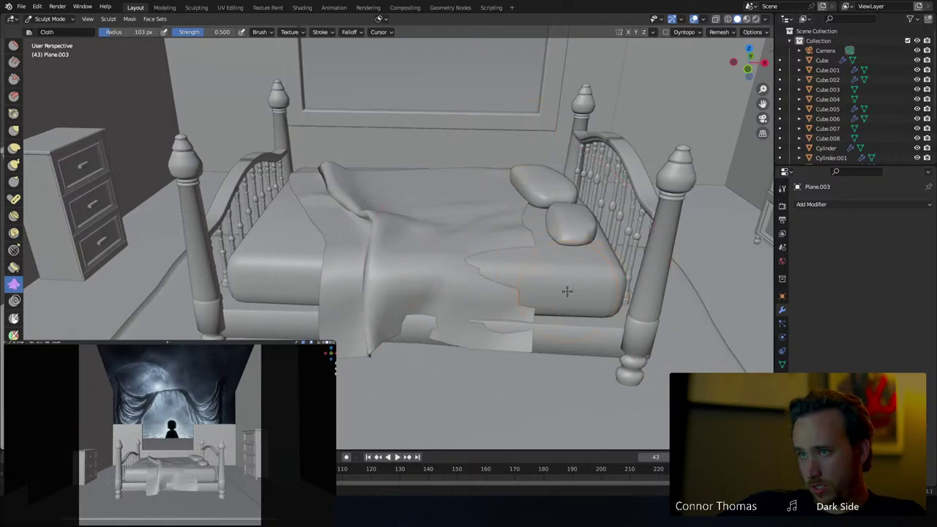
middle_click_drag(564, 291, 468, 289)
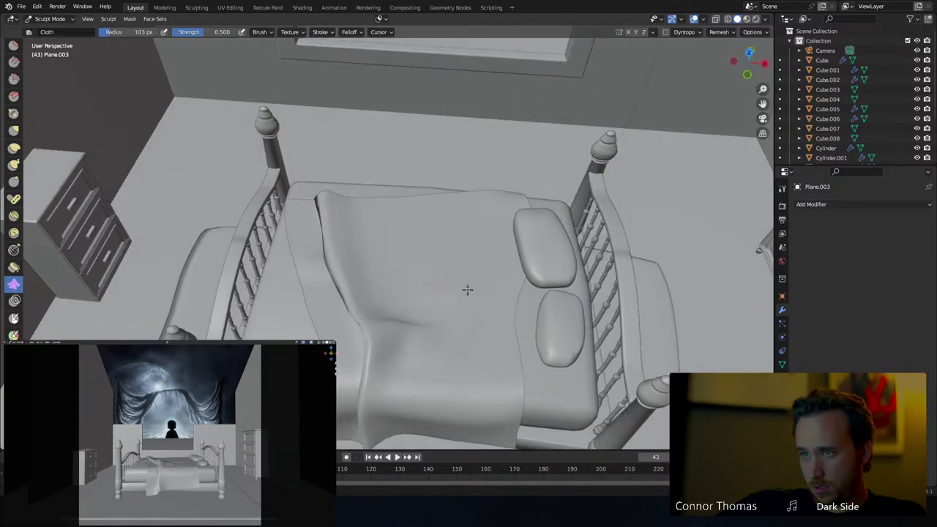
Try two Cloth brush strokes across the middle of the blanket on top of the bed
mouse_move(427, 283)
left_mouse_down()
mouse_move(387, 266)
mouse_move(493, 280)
mouse_move(378, 239)
mouse_move(394, 231)
left_mouse_up()
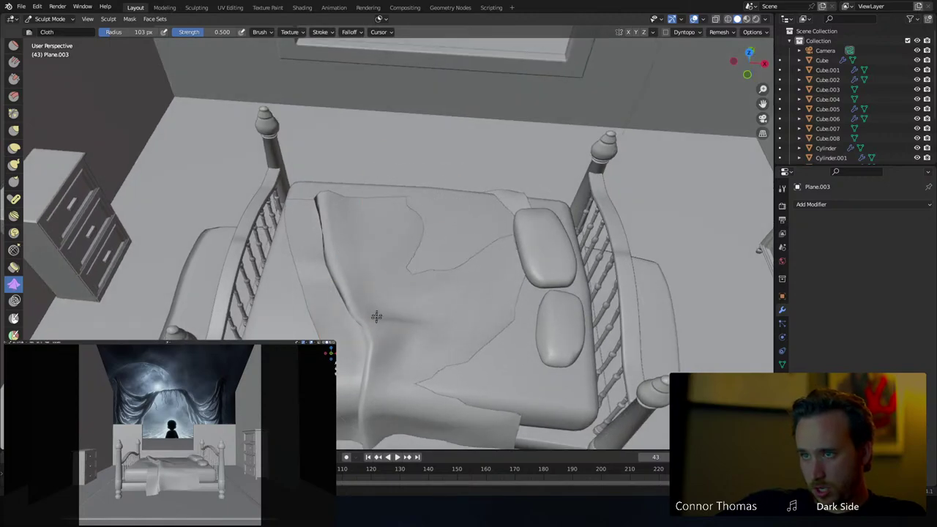
left_click_drag(402, 326, 422, 295)
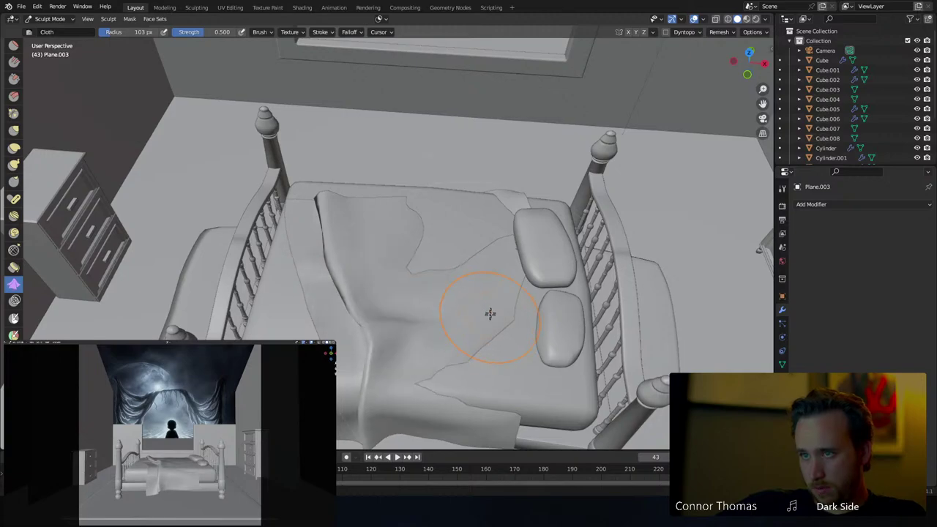
Add a Multiresolution modifier to the blanket
middle_click_drag(490, 314, 693, 272)
left_click(814, 205)
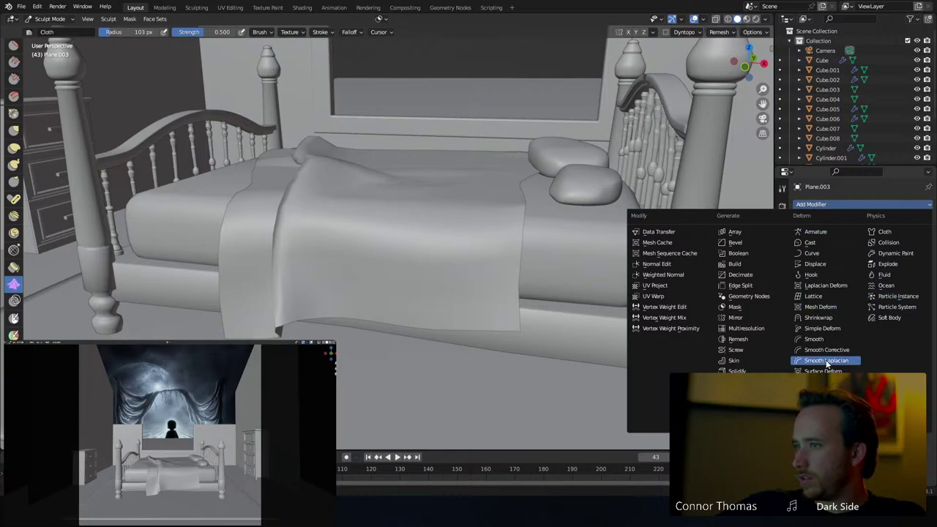
key("Escape")
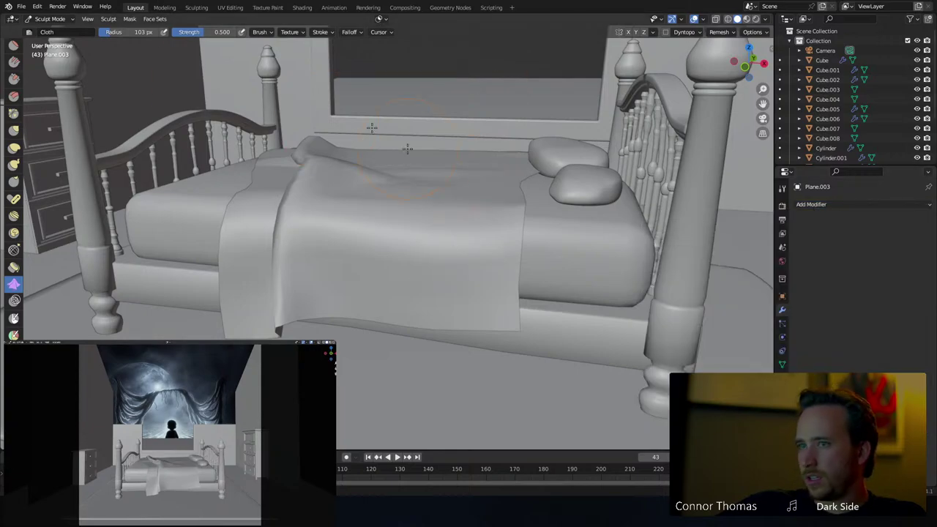
left_click(849, 206)
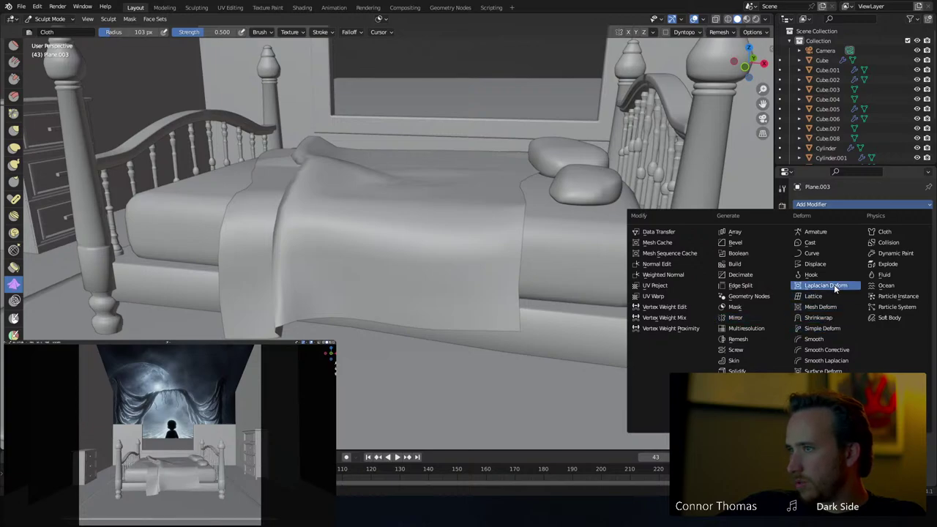
left_click(762, 328)
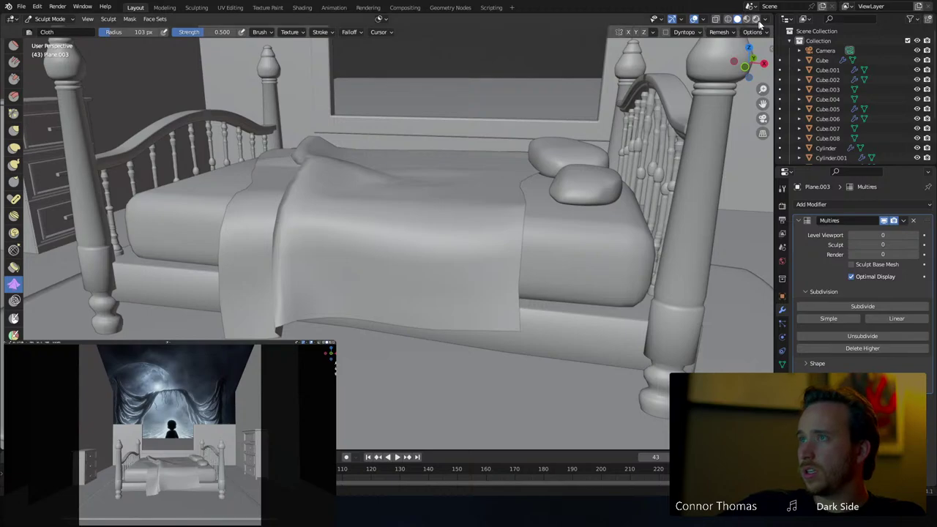
Set the viewport's solid shading to MatCap lighting with Random object colors
left_click(765, 19)
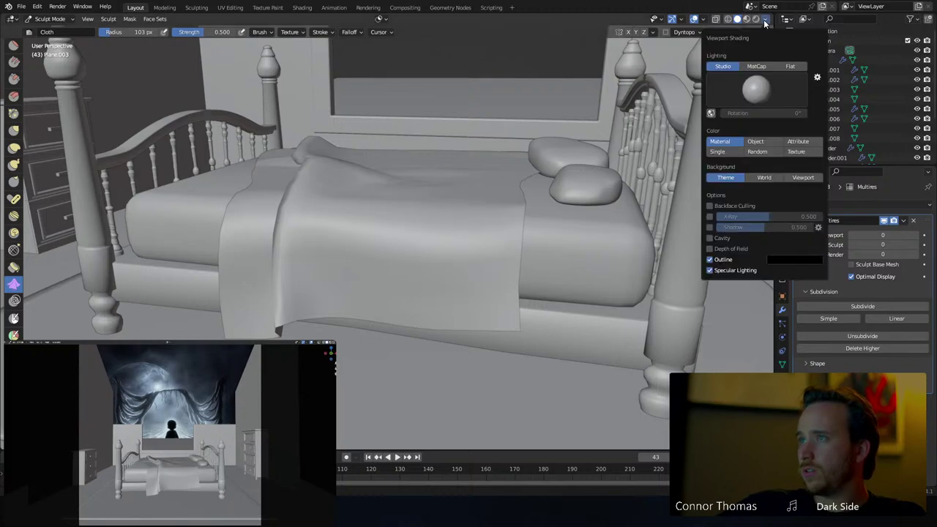
left_click(756, 66)
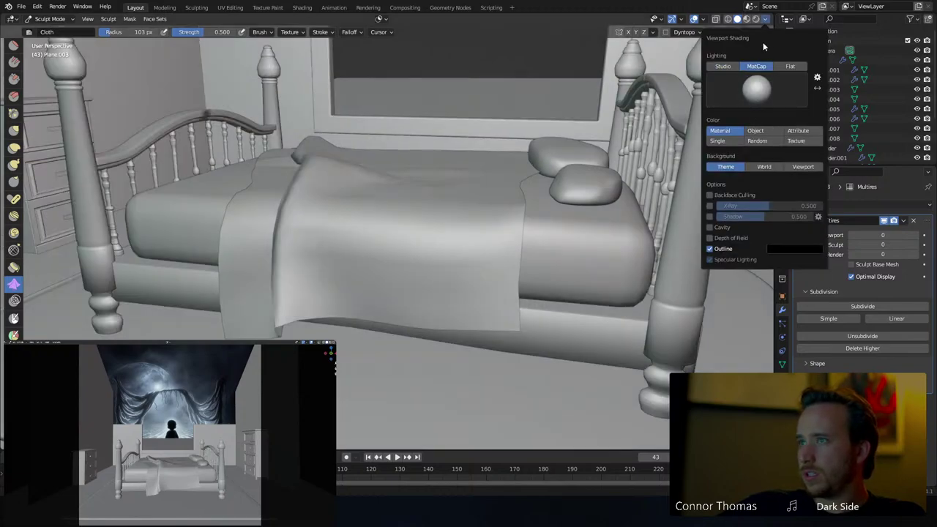
left_click(758, 140)
middle_click_drag(370, 222, 374, 231)
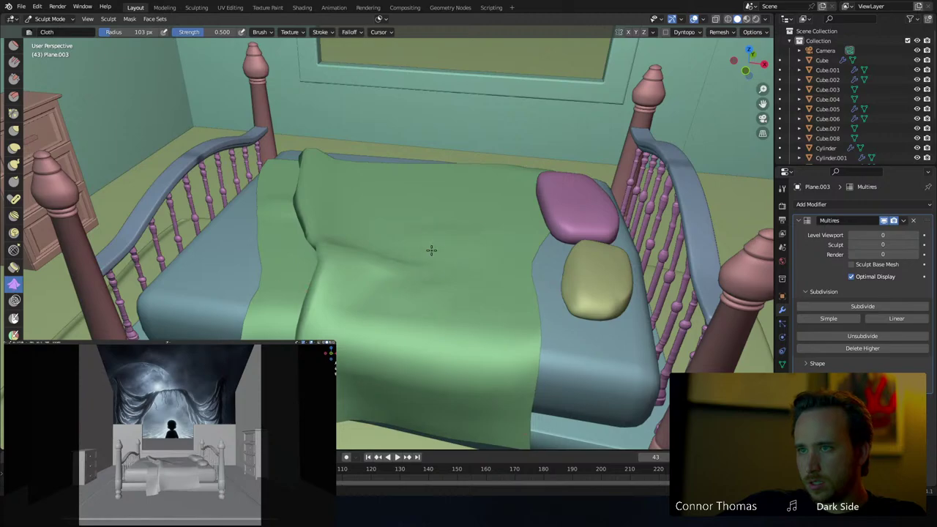
Subdivide the blanket's Multires modifier once and sculpt folds into its front side with the Cloth brush
left_click(866, 308)
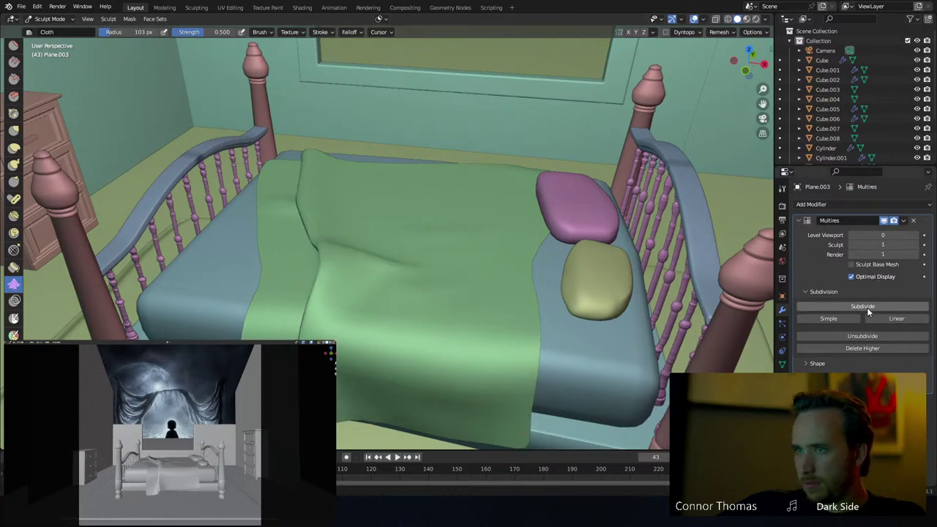
left_click_drag(448, 305, 405, 325)
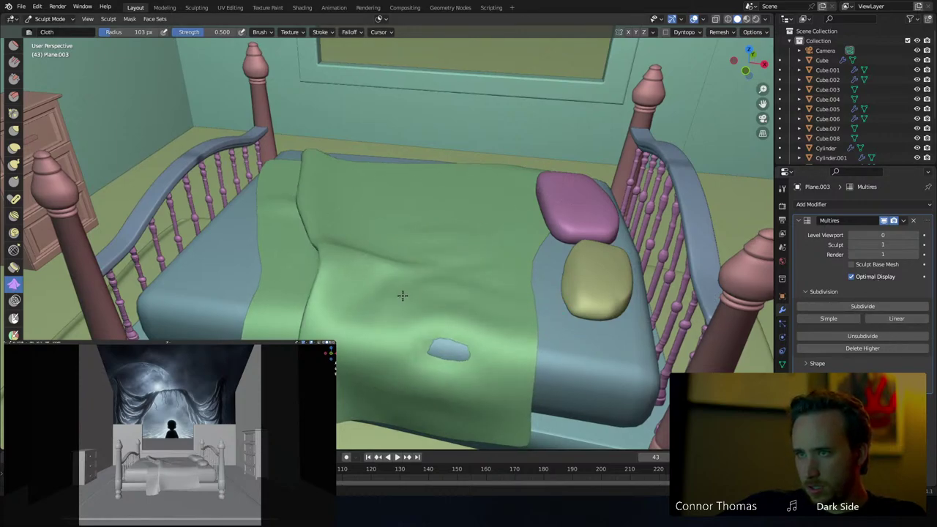
middle_click_drag(402, 295, 447, 337)
left_click_drag(388, 285, 372, 262)
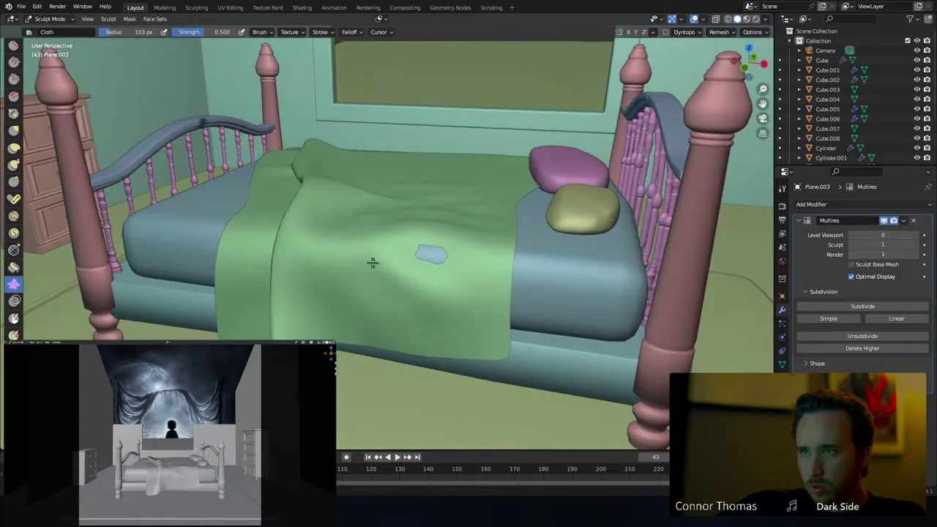
left_click_drag(305, 320, 299, 286)
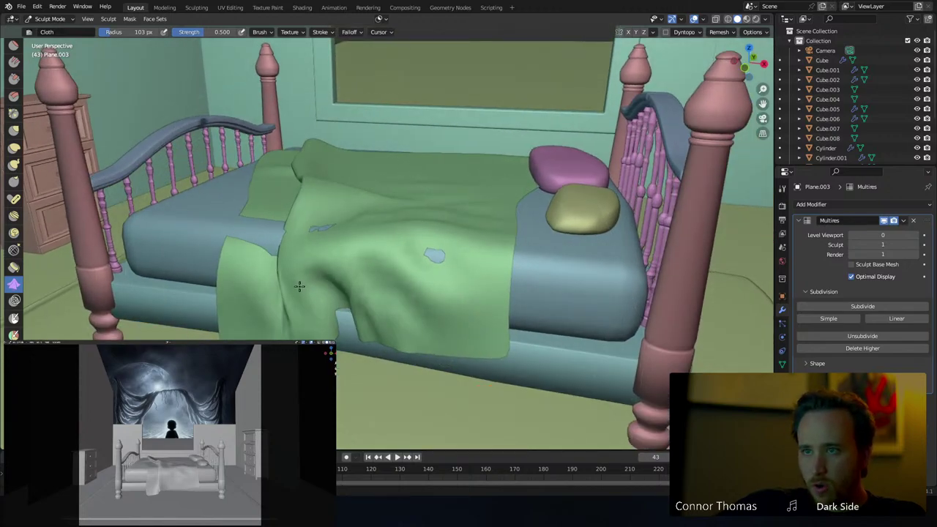
Sculpt wrinkles across the blanket's top from the footboard side to the pillows with the Cloth brush
middle_click_drag(372, 265, 376, 300)
left_click_drag(339, 285, 365, 266)
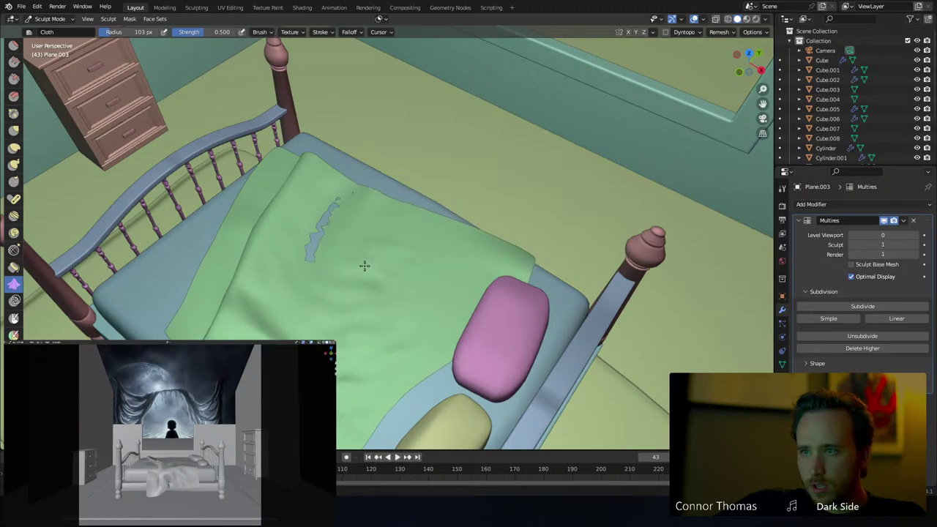
left_click_drag(268, 279, 296, 246)
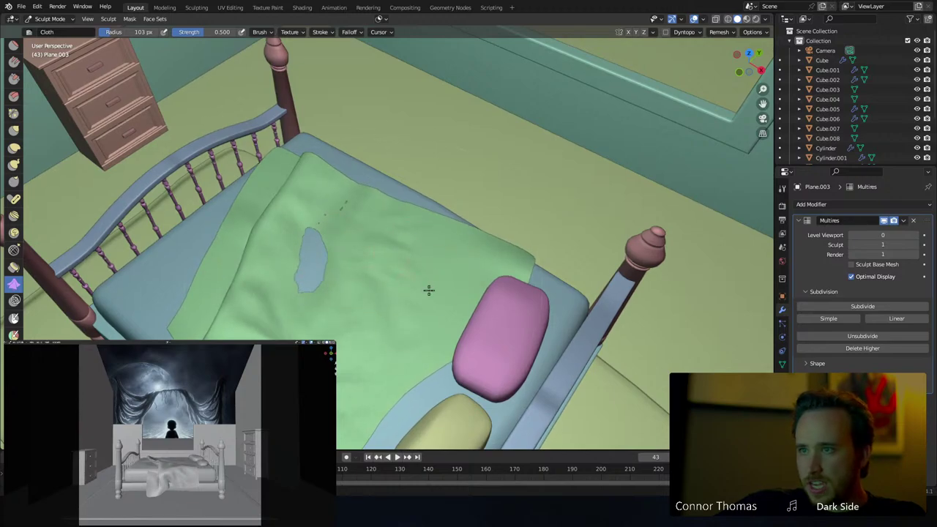
mouse_move(500, 273)
left_mouse_down()
mouse_move(449, 283)
mouse_move(471, 303)
left_mouse_up()
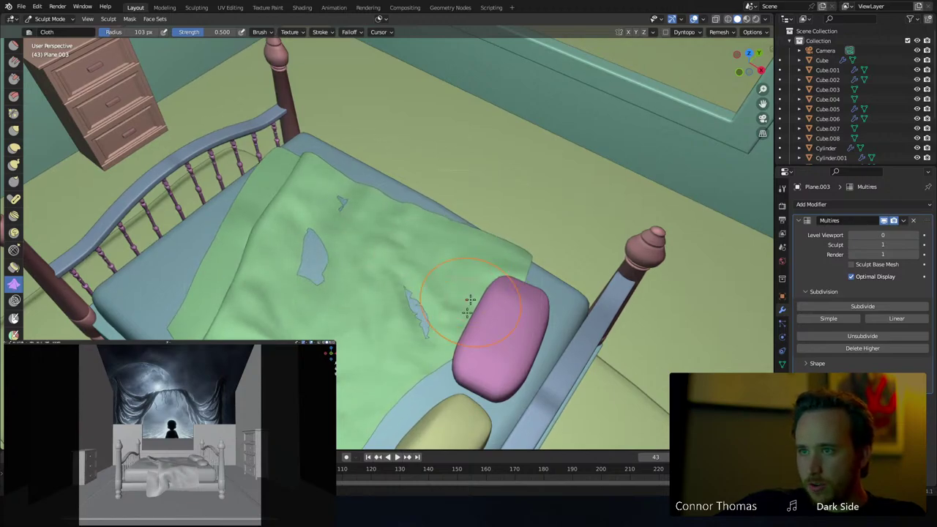
Try smaller Cloth brush radii of 45 px and 20 px over the blanket
middle_click_drag(470, 303, 491, 283)
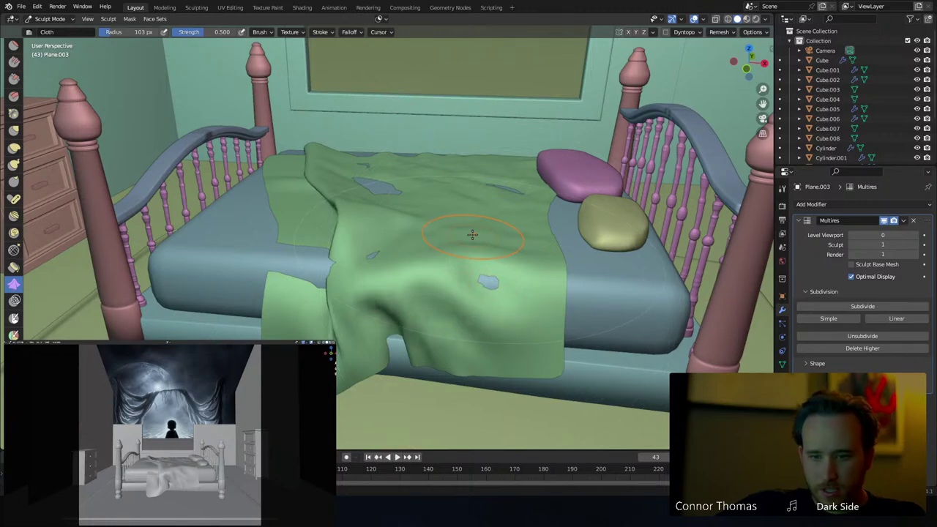
key("f")
left_click(438, 232)
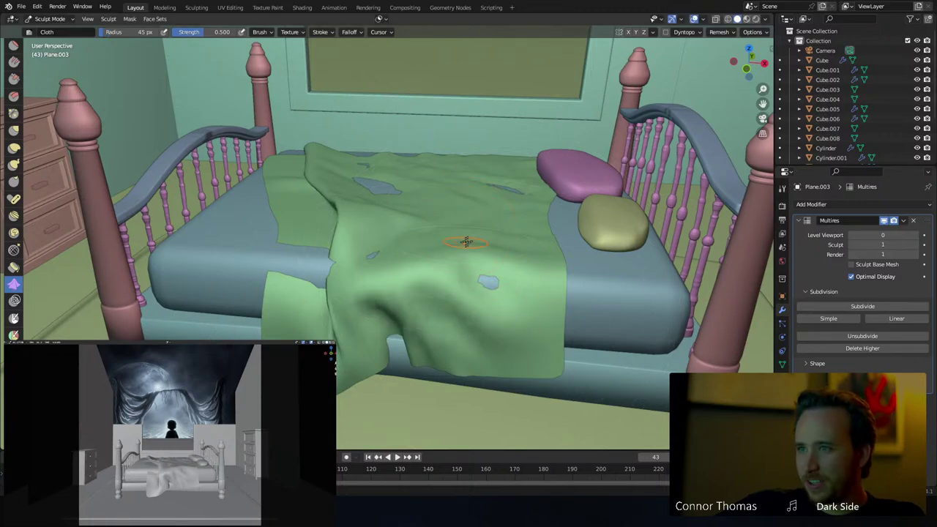
scroll(446, 245, "up", 4)
key("f")
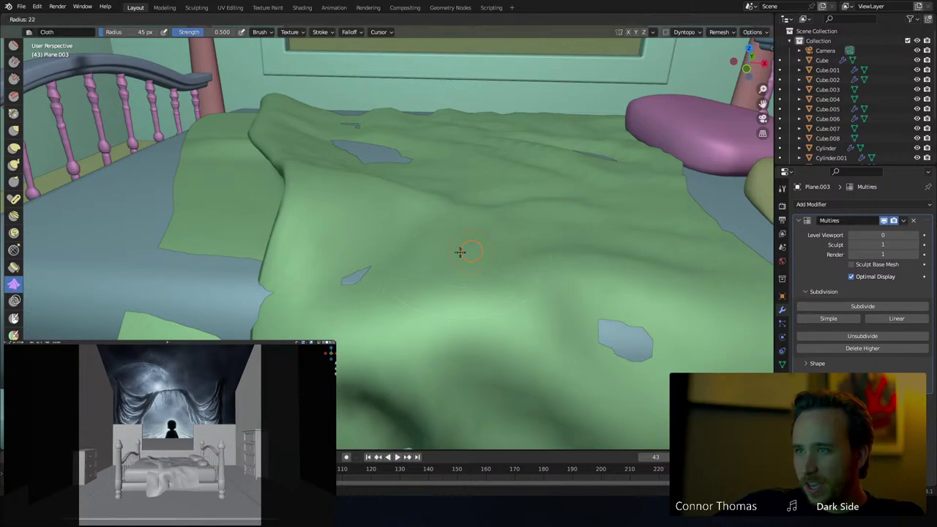
left_click(447, 268)
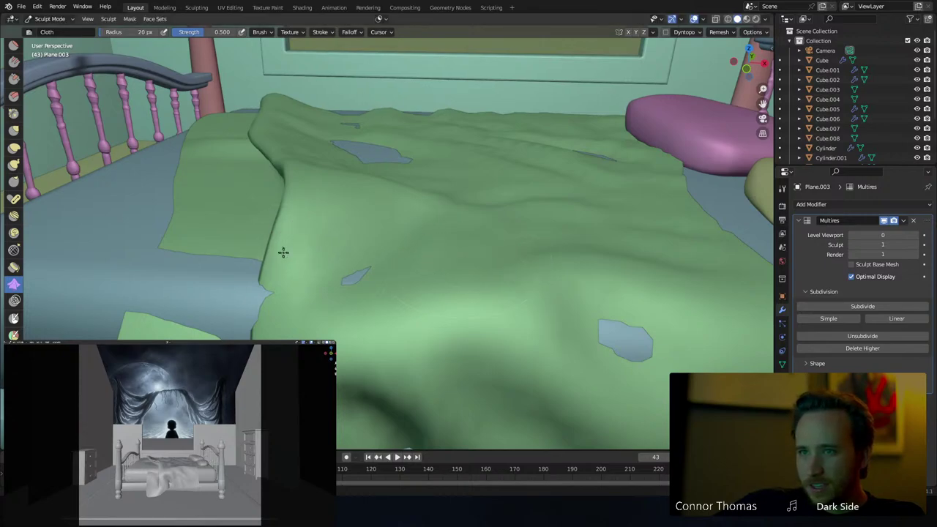
key("f")
left_click(316, 223)
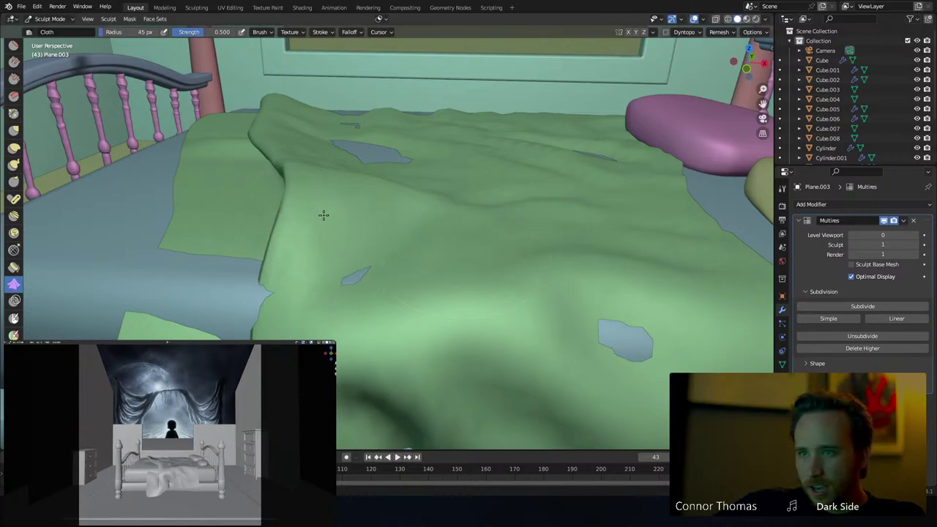
Set the Cloth brush radius to 133 px and pull the blanket's large fold and its underlying strip near the footboard
key("f")
left_click(355, 224)
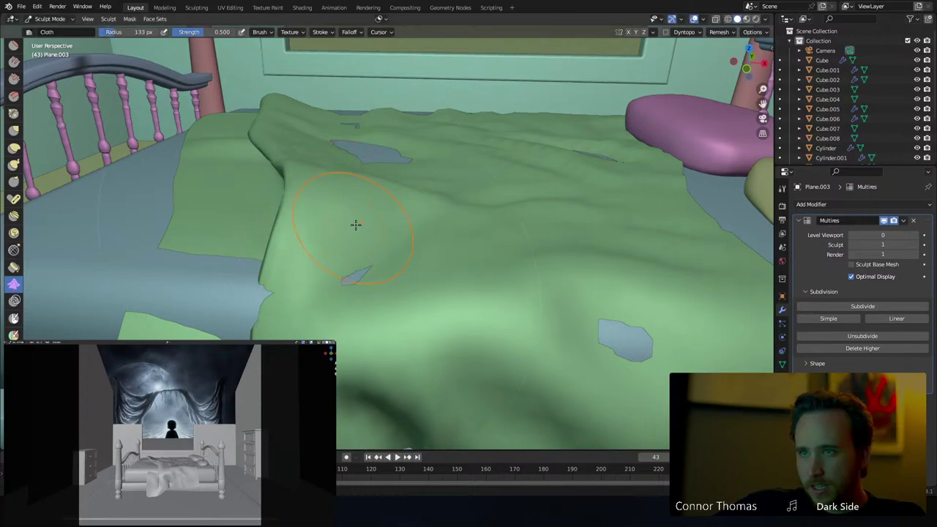
left_click_drag(355, 224, 332, 203)
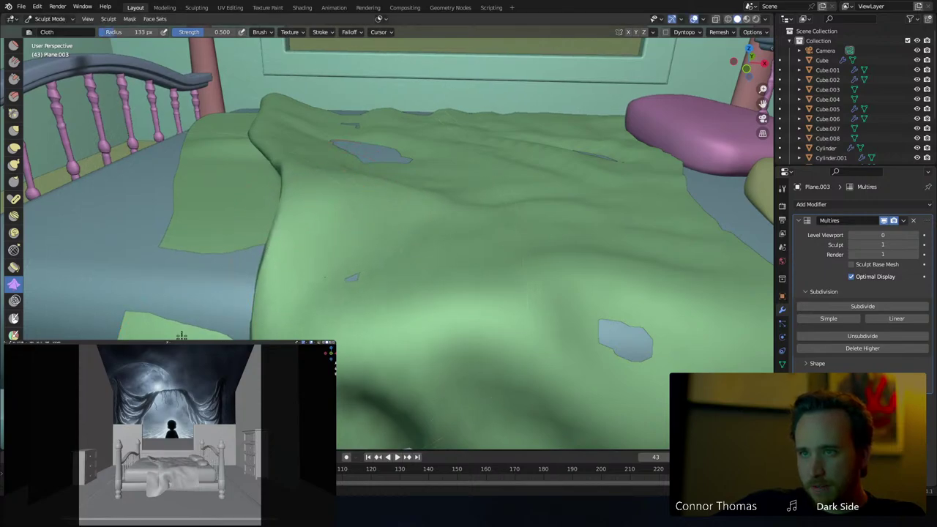
mouse_move(181, 336)
left_mouse_down()
mouse_move(200, 286)
mouse_move(207, 186)
mouse_move(226, 188)
mouse_move(223, 235)
left_mouse_up()
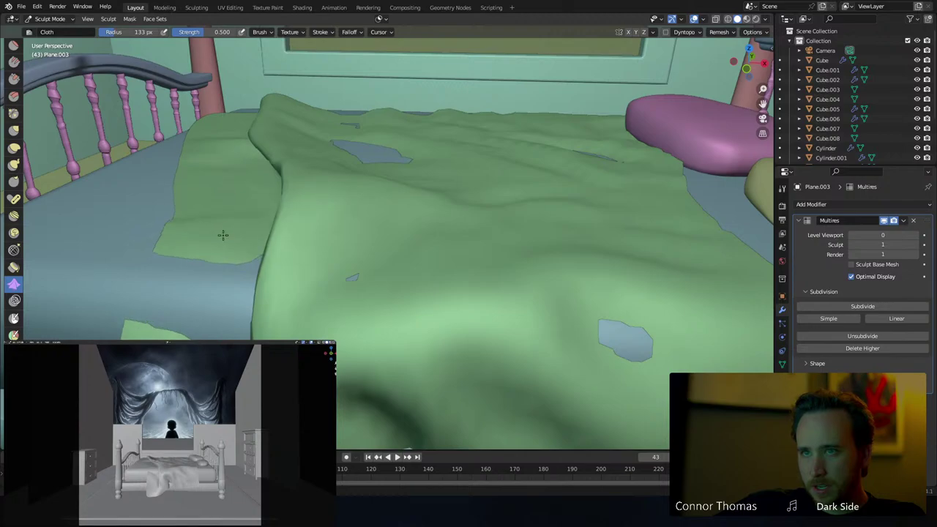
Sculpt wrinkles into the blanket's strip along the footboard side and across the adjoining fold on top
middle_click_drag(306, 299, 313, 316)
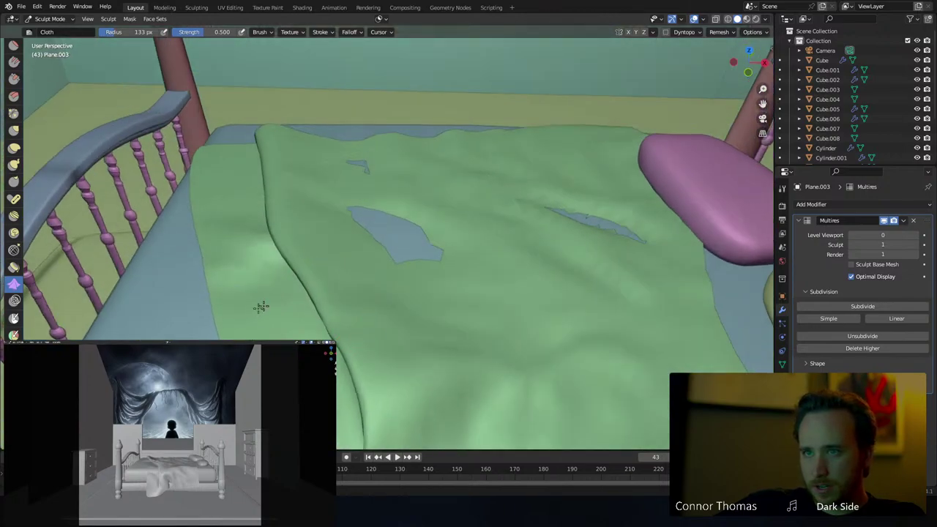
left_click_drag(232, 241, 274, 337)
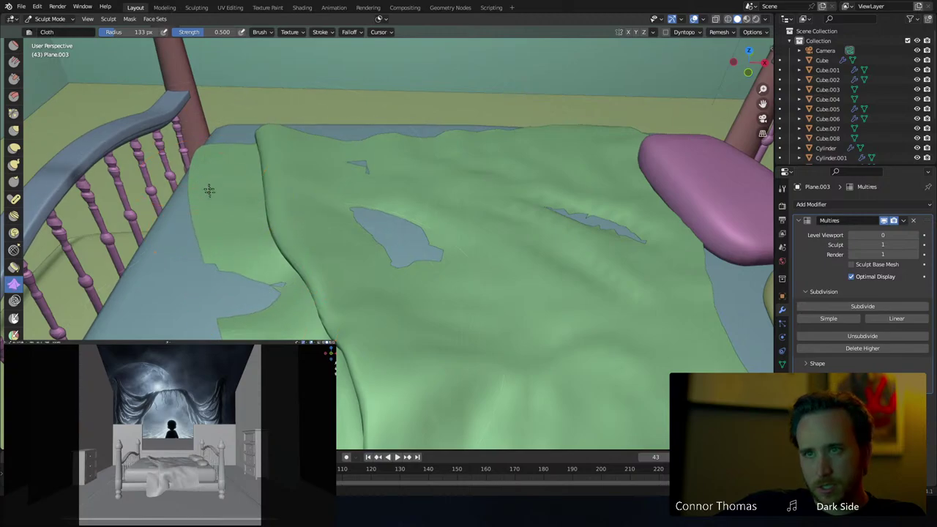
left_click_drag(209, 190, 229, 193)
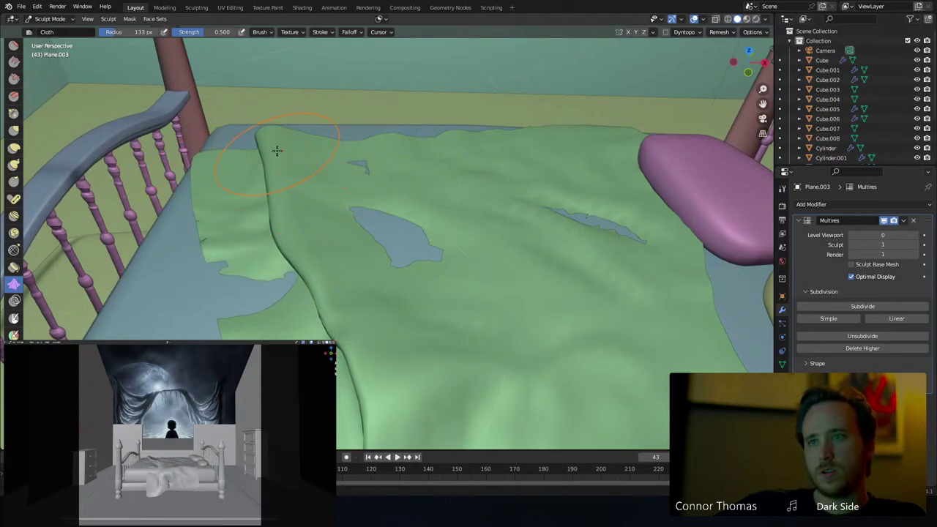
left_click_drag(277, 150, 432, 199)
Sculpt deeper folds into the blanket's top near the pillows and front edge, enlarging the Cloth brush radius to 282 px
middle_click_drag(504, 232, 529, 308)
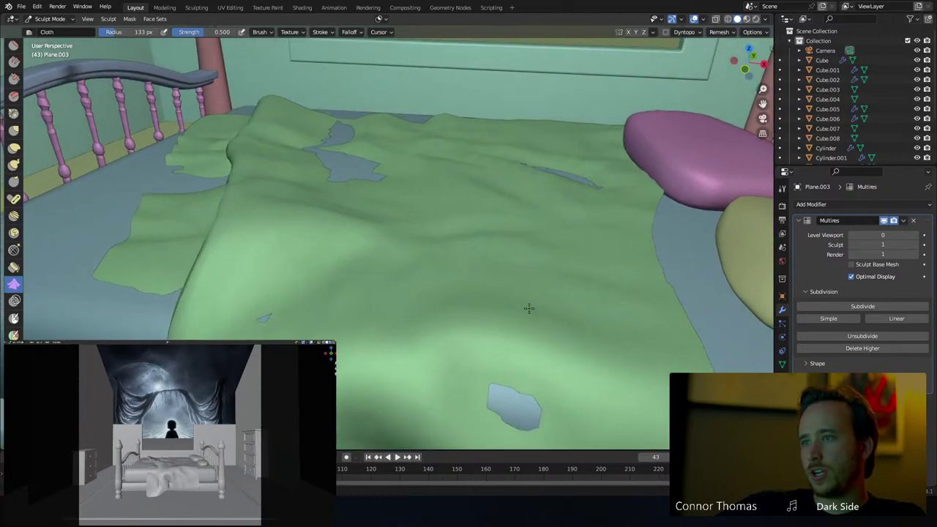
left_click_drag(598, 242, 591, 223)
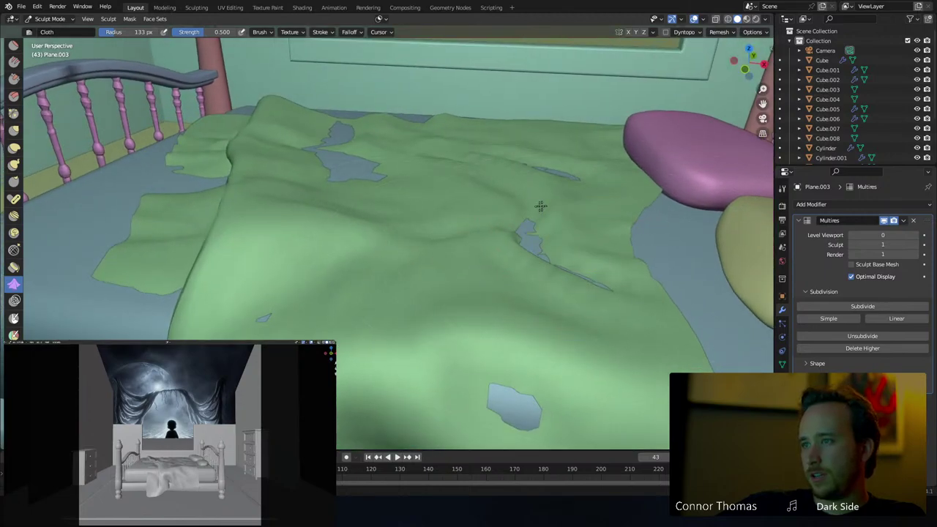
left_click_drag(491, 231, 549, 251)
key("f")
left_click(611, 283)
left_click_drag(610, 295, 523, 288)
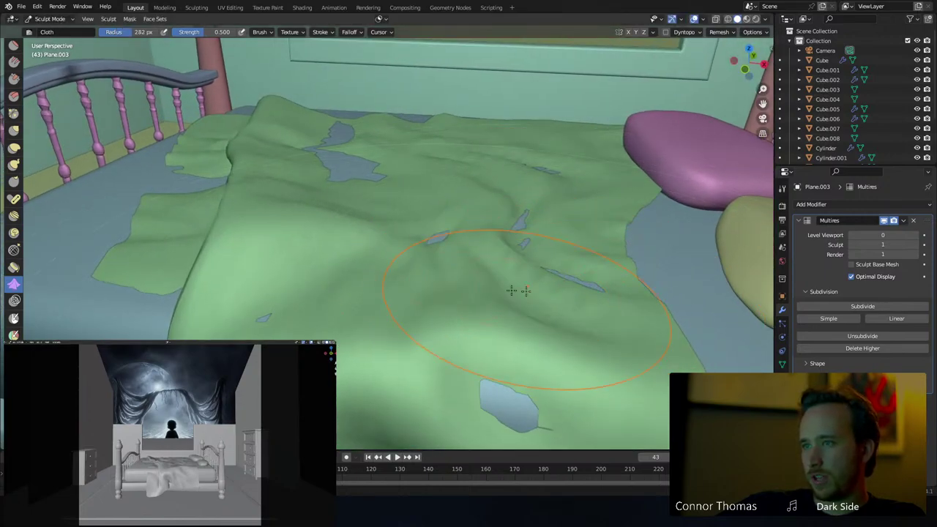
mouse_move(265, 280)
left_mouse_down()
mouse_move(203, 264)
mouse_move(247, 253)
mouse_move(299, 274)
left_mouse_up()
Gather the blanket's hanging front side into folds with Cloth brush strokes
scroll(366, 316, "down", 3)
middle_click_drag(367, 316, 456, 310)
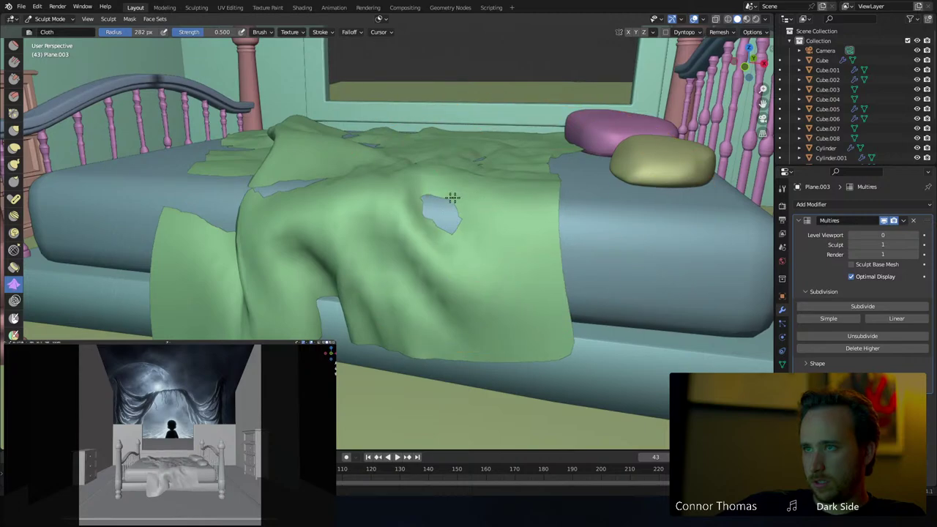
mouse_move(450, 198)
left_mouse_down()
mouse_move(529, 224)
mouse_move(480, 222)
left_mouse_up()
mouse_move(505, 286)
left_mouse_down()
mouse_move(470, 314)
mouse_move(439, 322)
left_mouse_up()
left_click_drag(527, 326, 437, 330)
Try a Cloth brush stroke on the blanket's hanging strip nearest the footboard, and undo it
mouse_move(225, 322)
left_mouse_down()
mouse_move(224, 303)
mouse_move(155, 229)
left_mouse_up()
key("ctrl+z")
key("ctrl+z")
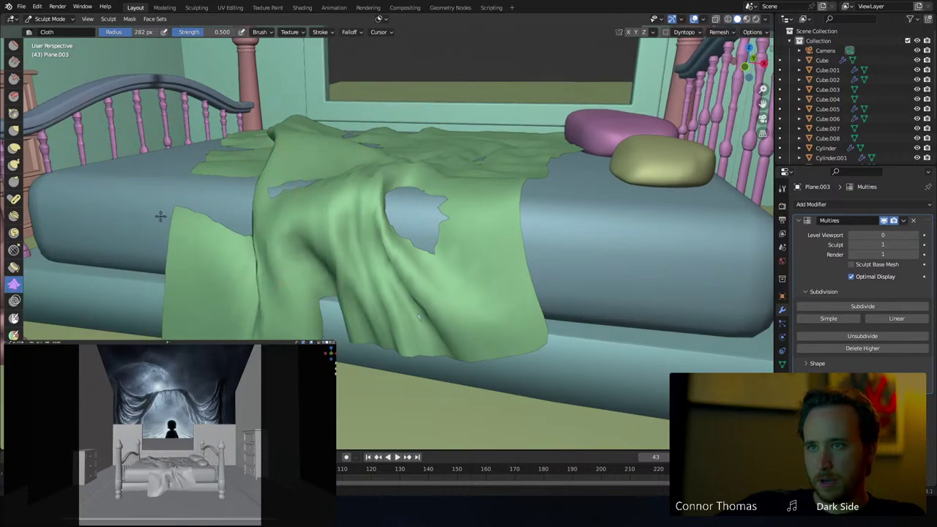
Pull the blanket's top from the footboard side toward its middle, and set the Cloth brush radius to 230 px
middle_click_drag(287, 198, 297, 256)
mouse_move(237, 289)
left_mouse_down()
mouse_move(382, 305)
mouse_move(335, 303)
mouse_move(373, 307)
left_mouse_up()
key("f")
left_click(409, 313)
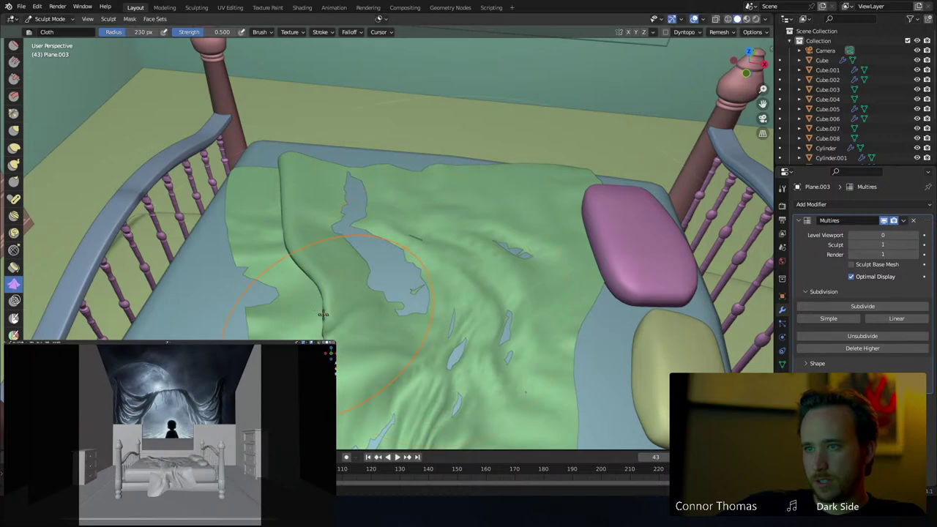
Try to pull the blanket's hanging front side upward with the Grab brush, and undo the stroke
middle_click_drag(451, 342, 439, 324)
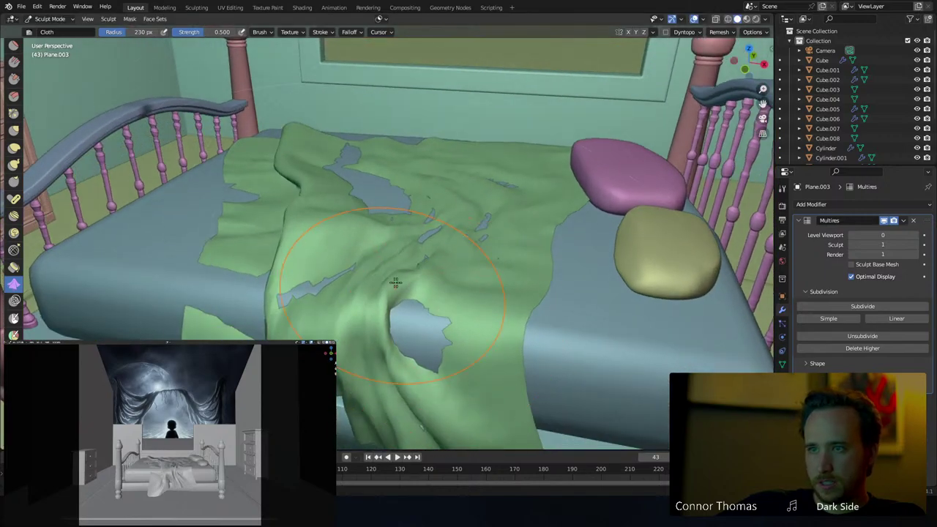
scroll(13, 147, "up", 5)
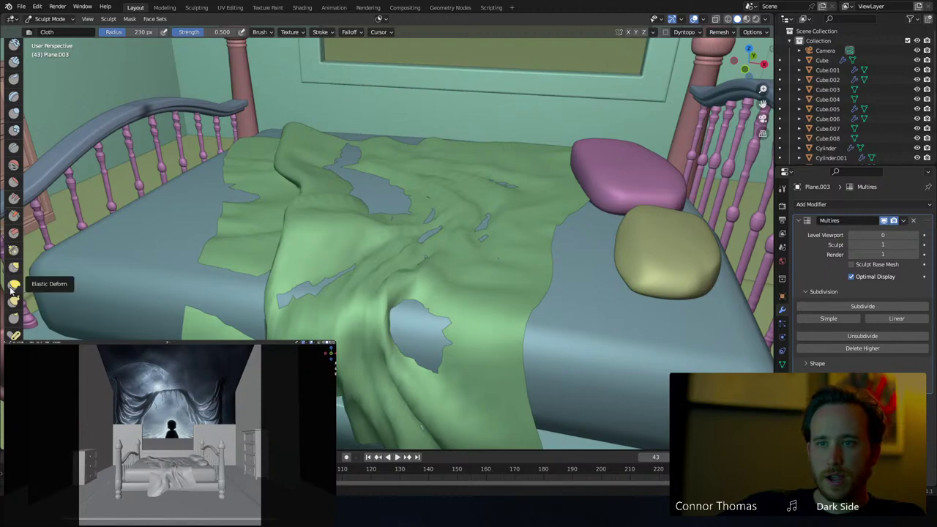
left_click(14, 266)
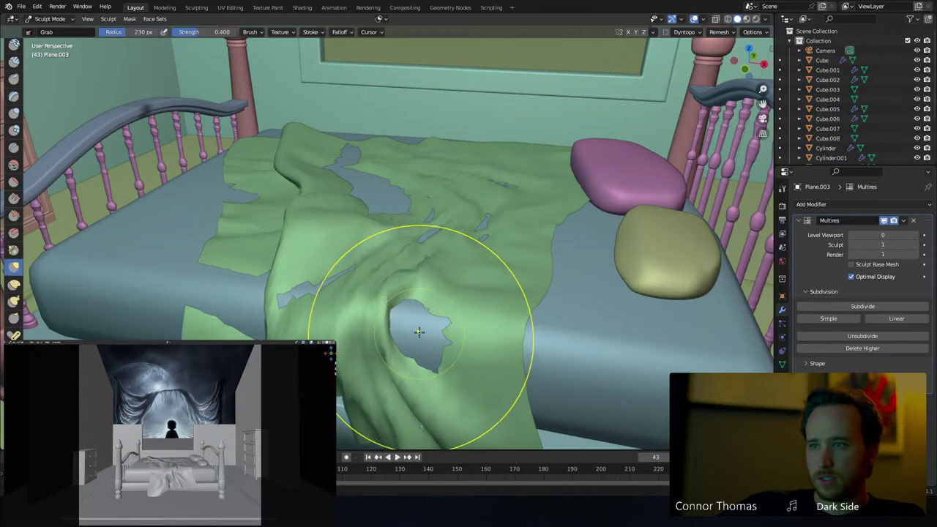
middle_click_drag(418, 330, 293, 282)
mouse_move(258, 260)
left_mouse_down()
mouse_move(231, 244)
mouse_move(239, 227)
mouse_move(229, 197)
left_mouse_up()
middle_click_drag(236, 239, 169, 202)
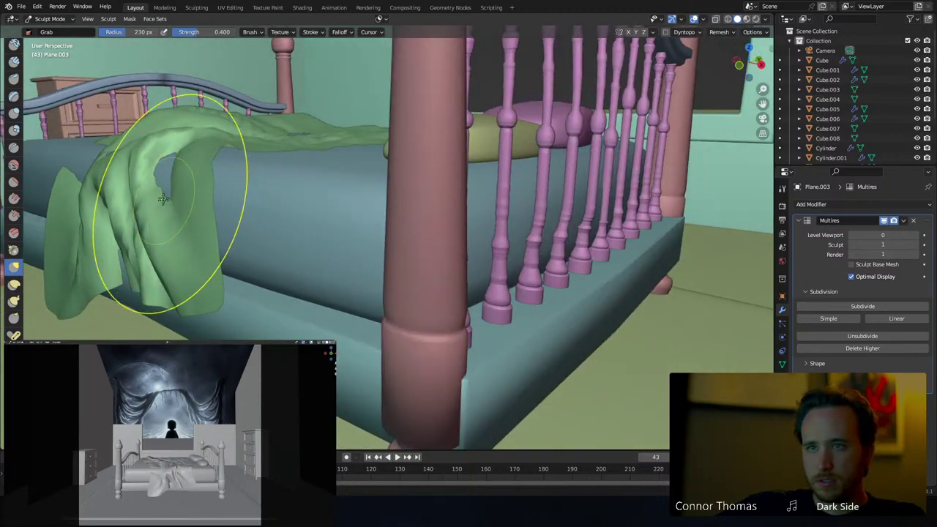
left_click_drag(169, 202, 162, 161)
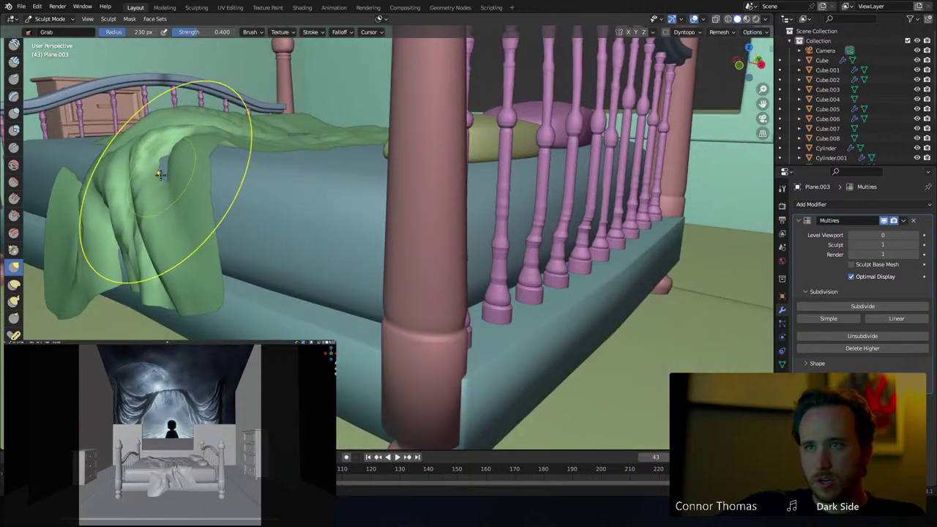
key("ctrl+z")
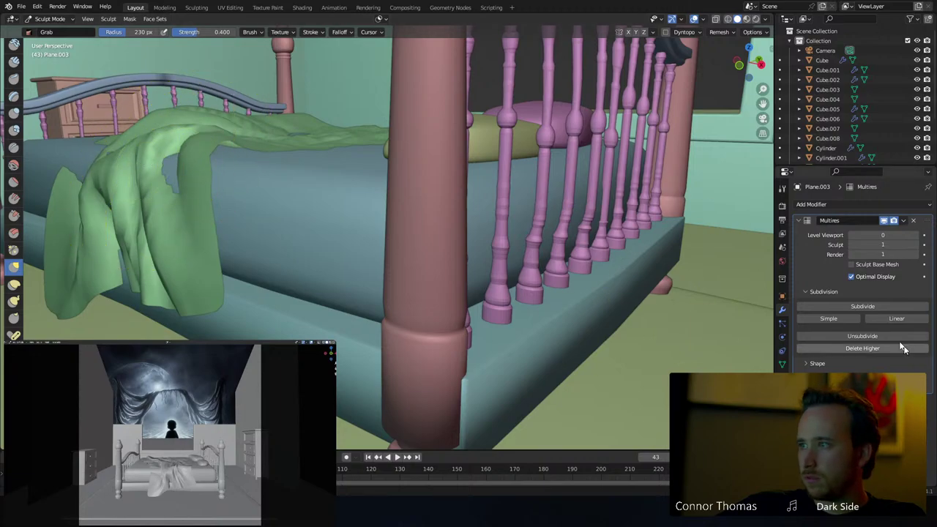
Subdivide the blanket's Multires modifier to level 2
left_click(863, 309)
middle_click_drag(192, 239, 303, 293)
mouse_move(389, 288)
left_mouse_down()
mouse_move(388, 275)
mouse_move(410, 287)
left_mouse_up()
middle_click_drag(410, 287, 307, 270)
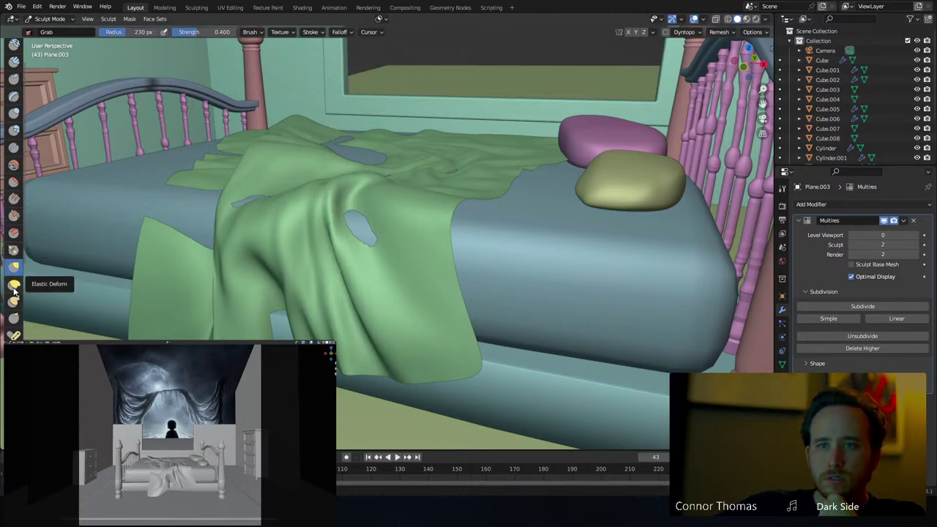
Reshape the folds on the blanket's hanging front side with Elastic Deform brush strokes
left_click(14, 286)
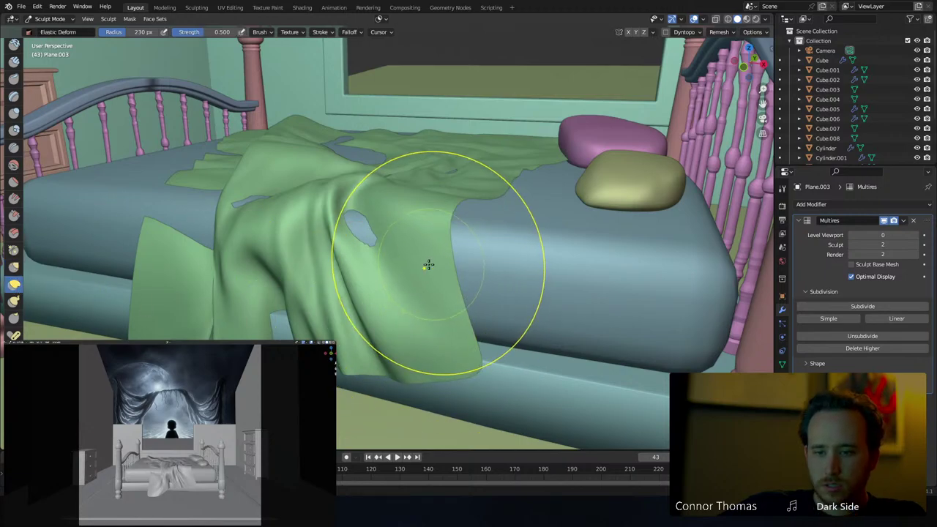
middle_click_drag(429, 265, 393, 241)
left_click_drag(273, 203, 246, 187)
mouse_move(256, 191)
middle_mouse_down()
mouse_move(221, 186)
mouse_move(230, 185)
mouse_move(224, 165)
middle_mouse_up()
mouse_move(113, 142)
left_mouse_down()
mouse_move(95, 148)
mouse_move(64, 202)
left_mouse_up()
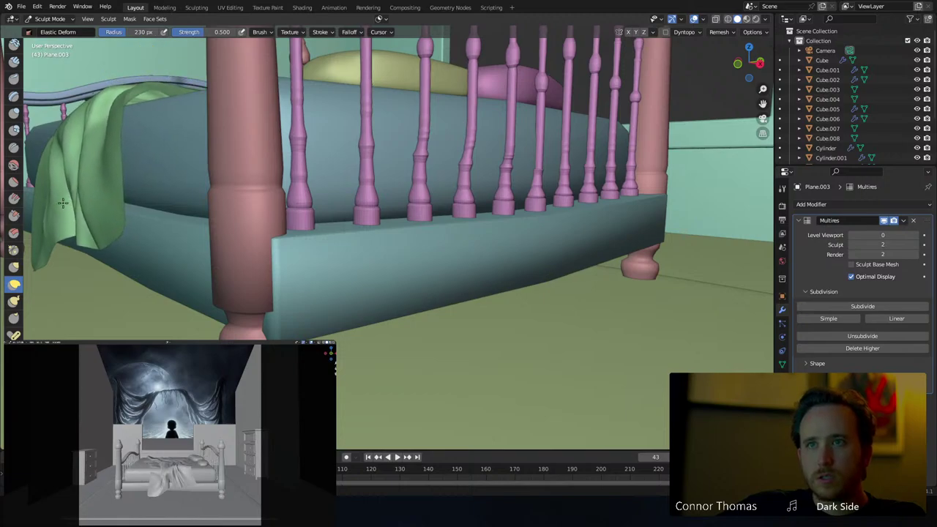
middle_click_drag(63, 192, 147, 191)
left_click_drag(284, 174, 283, 167)
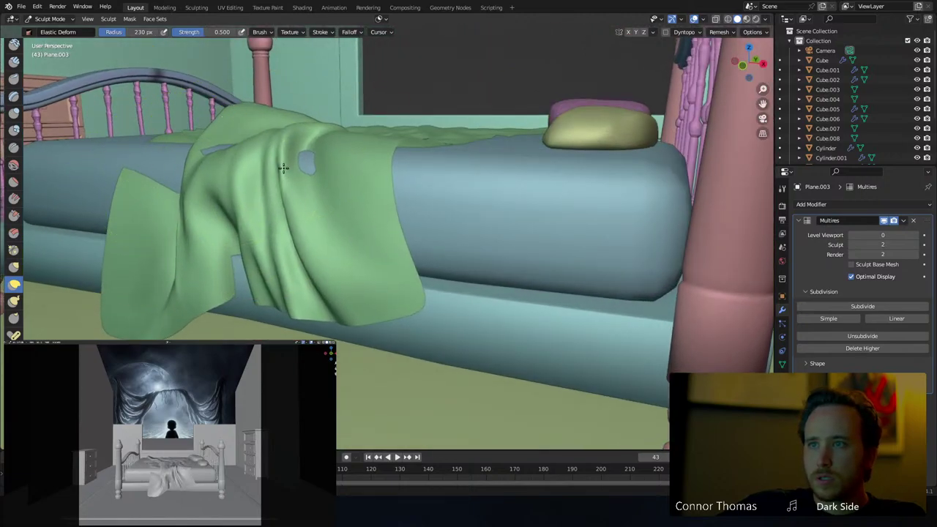
middle_click_drag(283, 168, 408, 178)
mouse_move(407, 178)
left_mouse_down()
mouse_move(591, 168)
mouse_move(571, 172)
mouse_move(564, 199)
left_mouse_up()
middle_click_drag(564, 199, 498, 203)
mouse_move(497, 202)
left_mouse_down()
mouse_move(485, 183)
mouse_move(449, 173)
left_mouse_up()
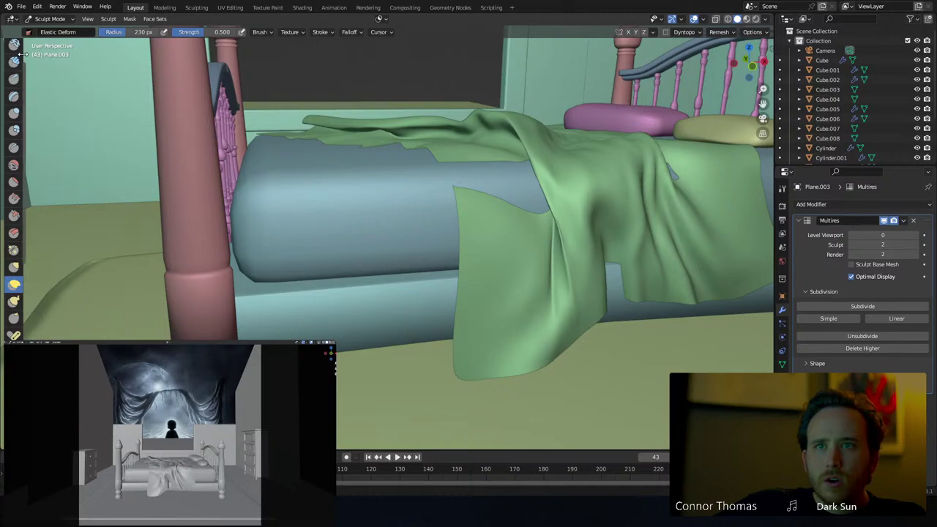
Shift the blanket's hanging strip and its top near the footboard with Nudge brush strokes
left_click(13, 267)
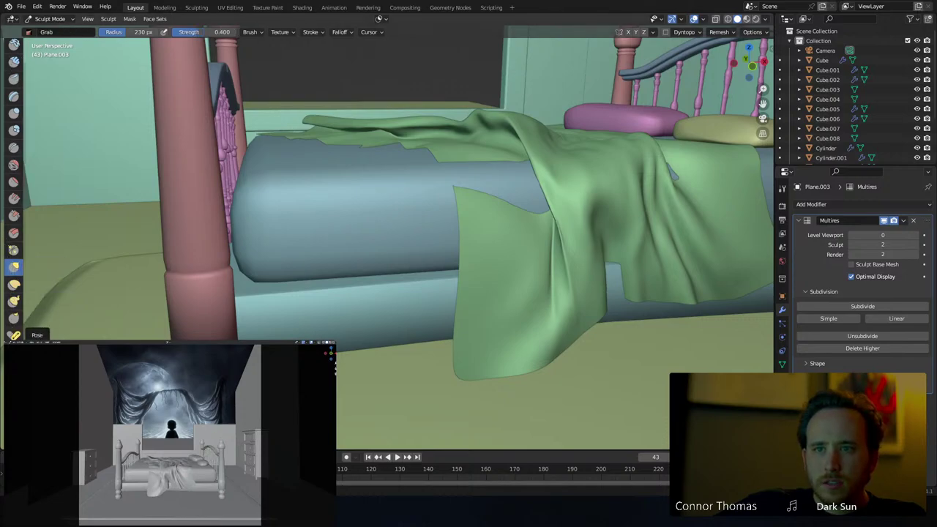
left_click(14, 353)
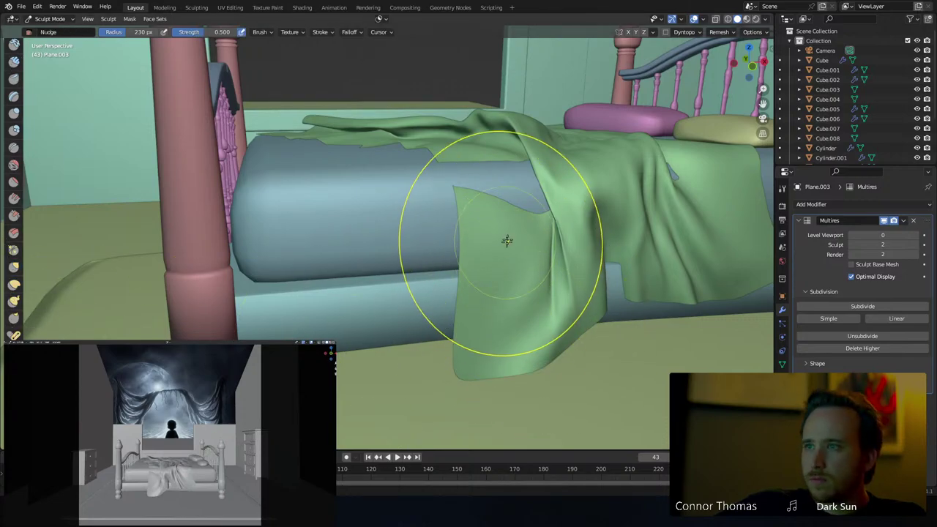
left_click_drag(505, 241, 494, 190)
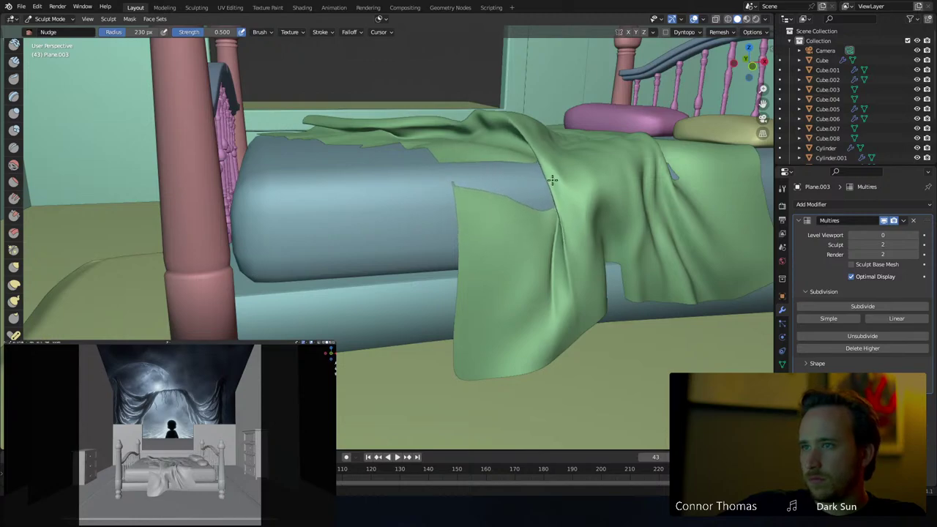
middle_click_drag(485, 183, 539, 209)
middle_click_drag(508, 371, 502, 293)
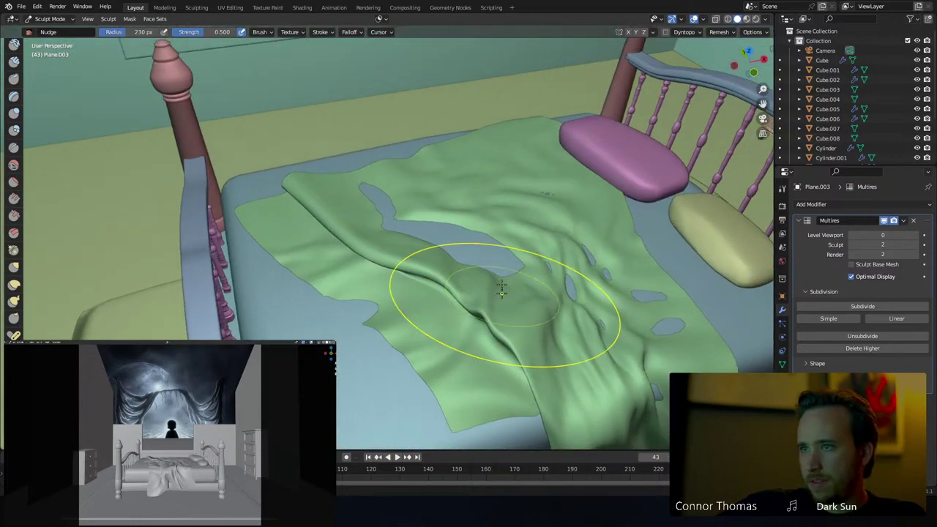
left_click_drag(432, 214, 386, 208)
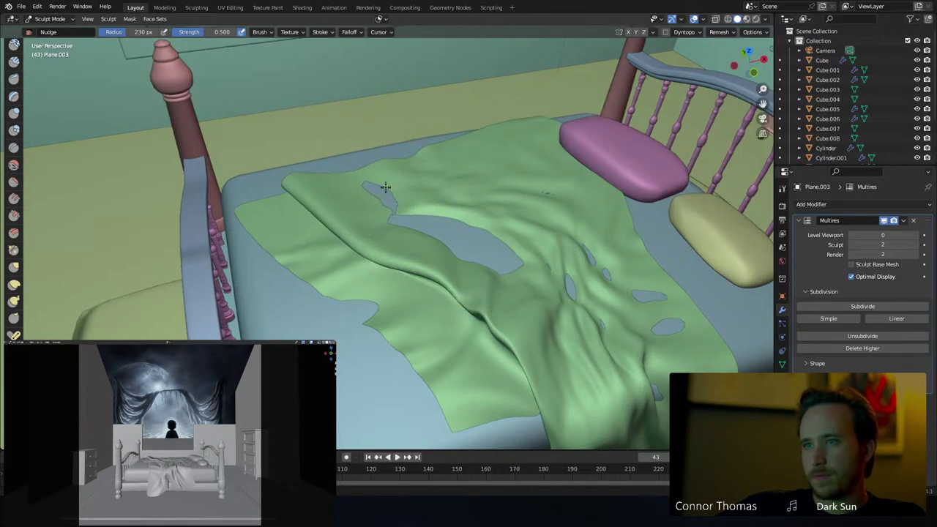
mouse_move(407, 195)
middle_mouse_down()
mouse_move(418, 188)
mouse_move(483, 208)
mouse_move(481, 125)
mouse_move(429, 209)
mouse_move(444, 216)
middle_mouse_up()
mouse_move(445, 215)
left_mouse_down()
mouse_move(458, 184)
mouse_move(422, 199)
mouse_move(478, 192)
left_mouse_up()
left_click_drag(413, 208, 477, 196)
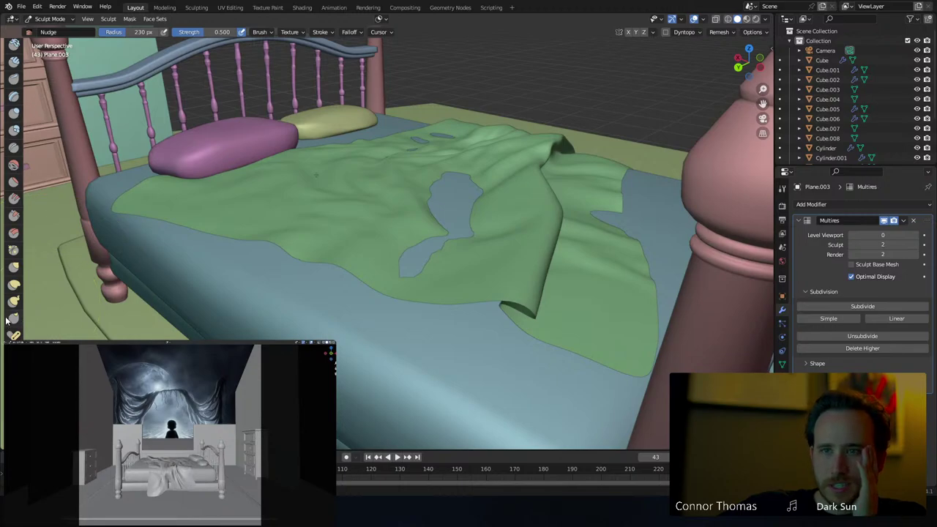
Raise the sunken areas of the blanket's top above the mattress with the Inflate/Deflate brush
scroll(3, 147, "up", 2)
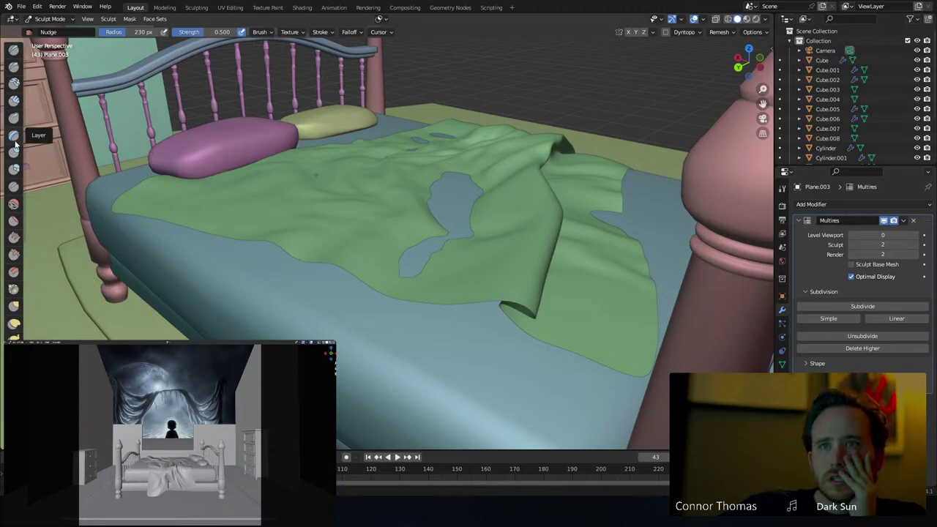
left_click(15, 152)
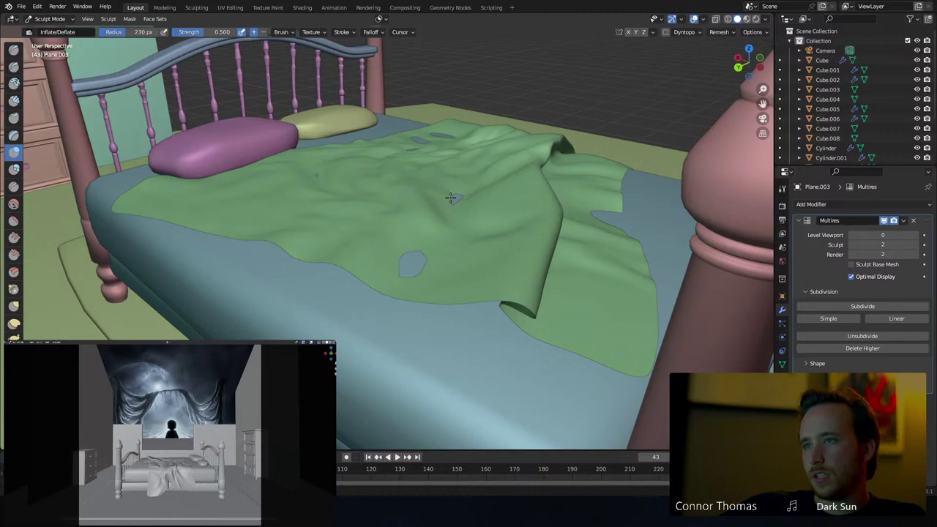
middle_click_drag(440, 160, 437, 162)
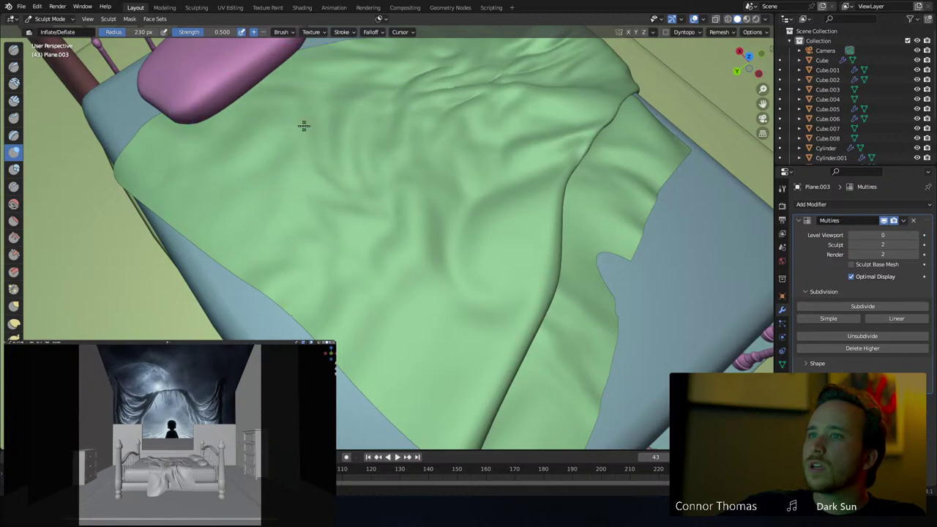
mouse_move(589, 191)
middle_mouse_down()
mouse_move(485, 156)
mouse_move(497, 224)
mouse_move(325, 271)
middle_mouse_up()
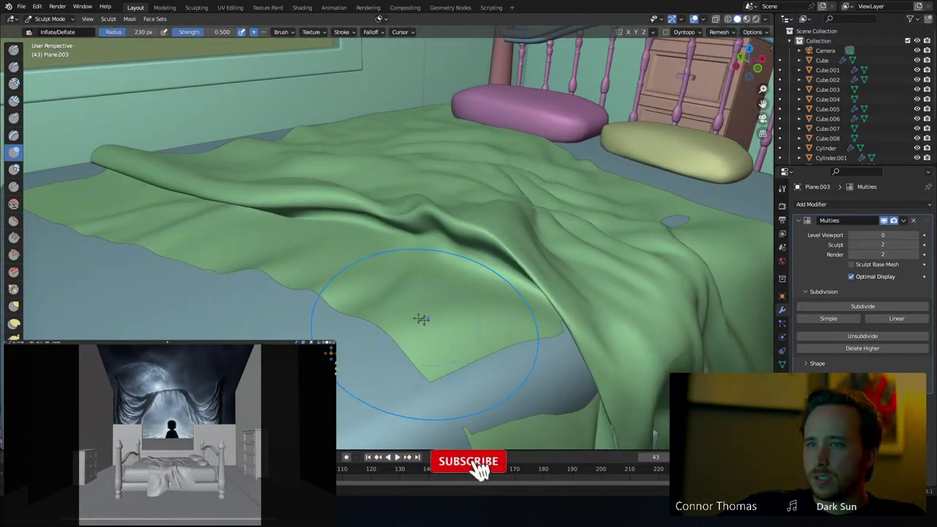
Inflate the blanket over the mattress's front edge to close the gap near the footboard and the hole beside the hanging folds
middle_click_drag(385, 328, 327, 233)
left_click_drag(327, 233, 312, 188)
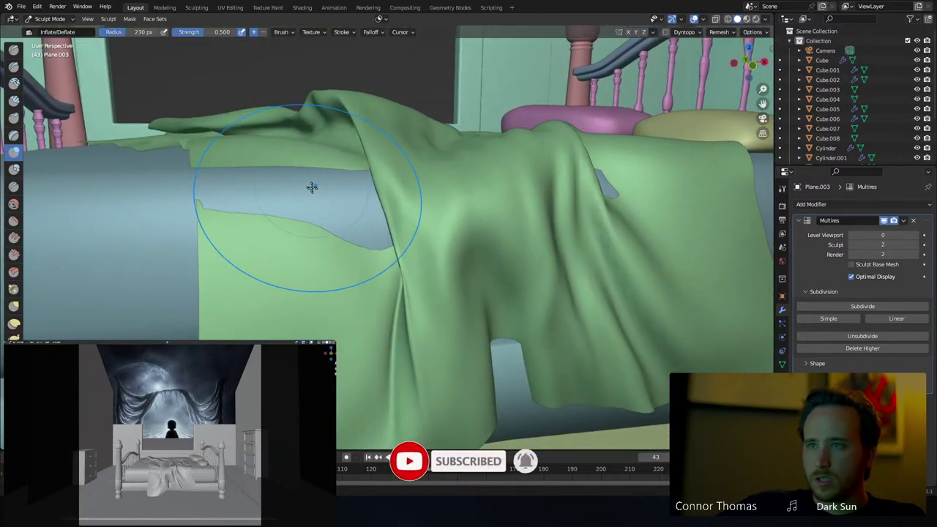
mouse_move(247, 188)
left_mouse_down()
mouse_move(322, 190)
mouse_move(219, 174)
mouse_move(356, 199)
mouse_move(358, 185)
mouse_move(363, 205)
left_mouse_up()
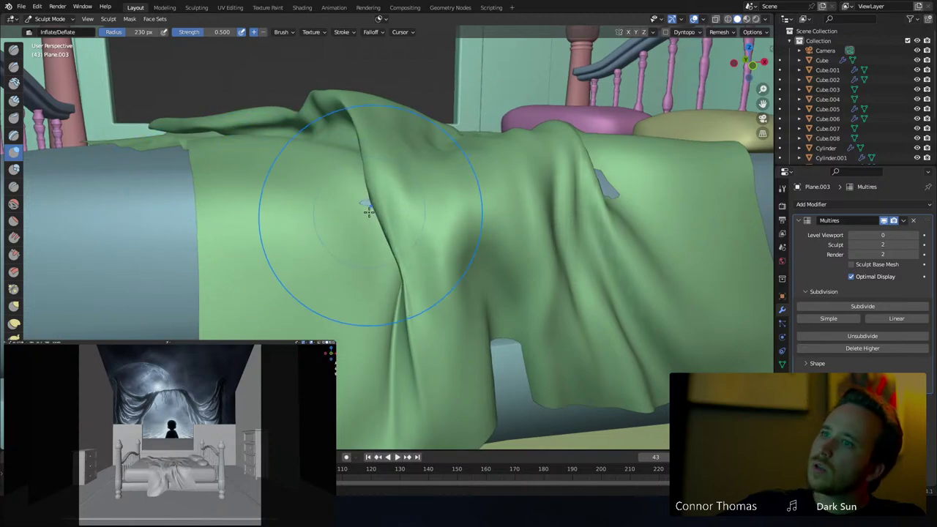
mouse_move(412, 220)
middle_mouse_down()
mouse_move(429, 217)
mouse_move(410, 215)
mouse_move(409, 205)
middle_mouse_up()
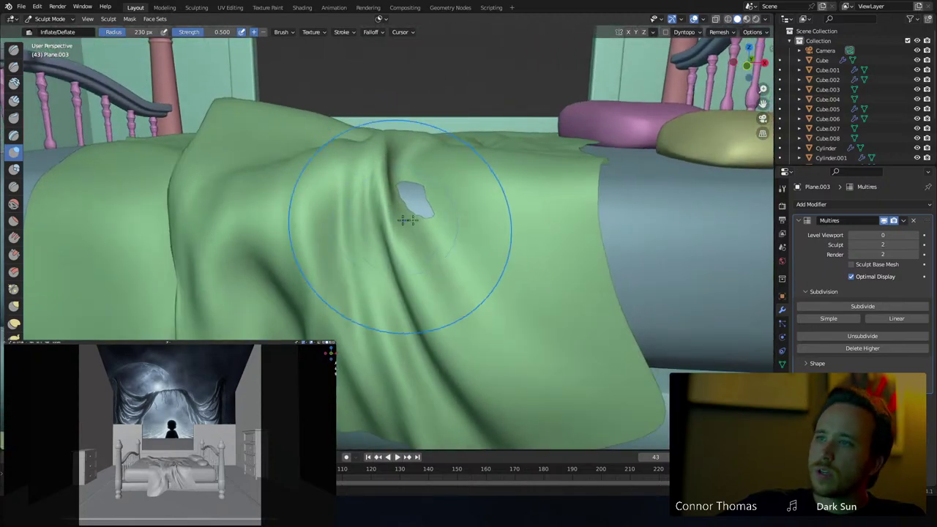
middle_click_drag(445, 163, 446, 212)
middle_click_drag(446, 286, 545, 231)
middle_click_drag(528, 243, 527, 244)
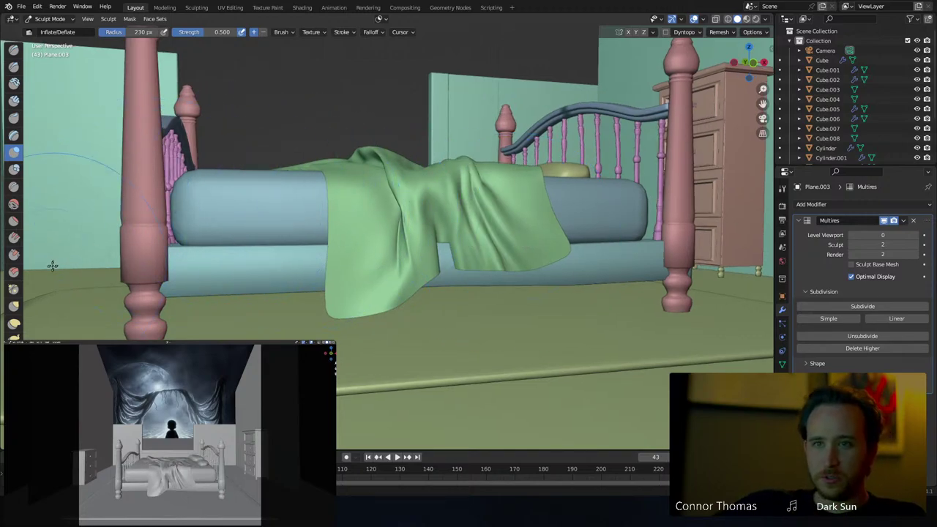
Gather folds at the blanket's back edge near the footboard and across its front with the Cloth brush
scroll(12, 329, "down", 5)
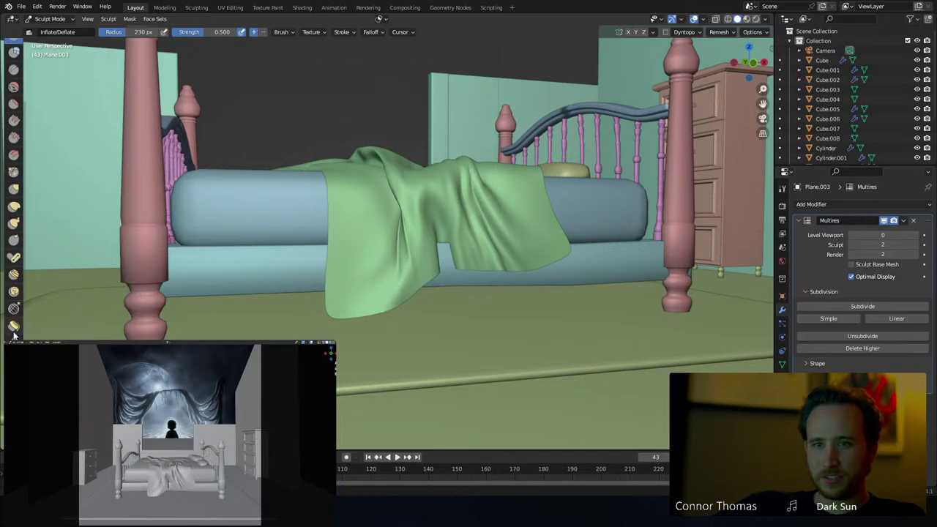
left_click(14, 327)
middle_click_drag(366, 215, 354, 246)
mouse_move(260, 160)
left_mouse_down()
mouse_move(274, 186)
mouse_move(336, 177)
left_mouse_up()
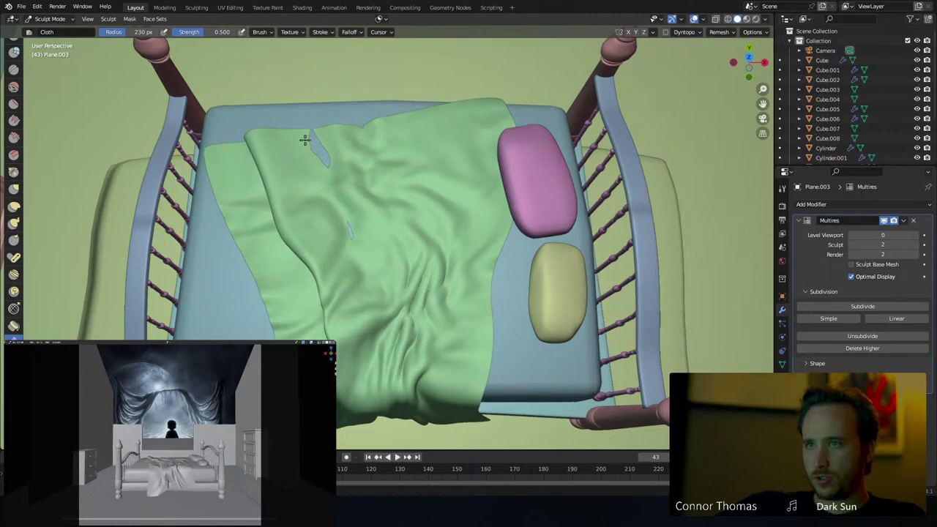
left_click_drag(305, 140, 334, 136)
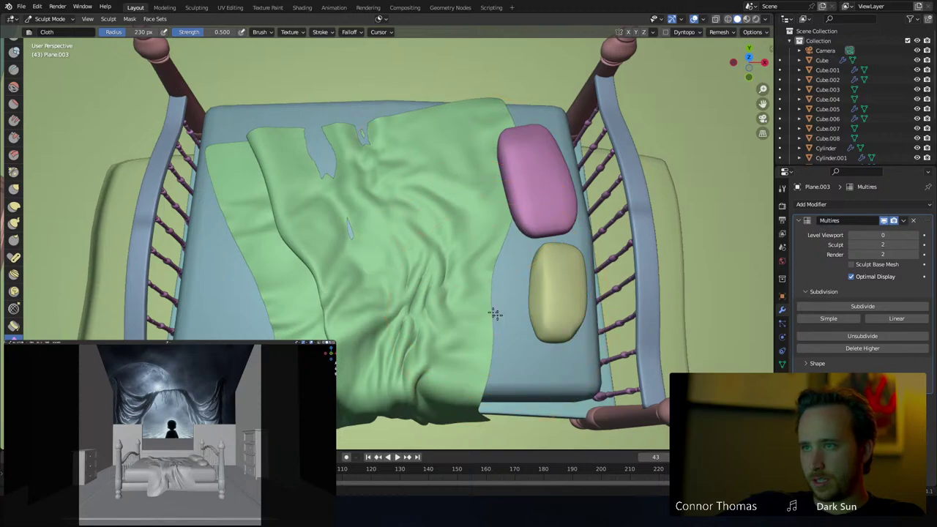
left_click_drag(420, 354, 383, 364)
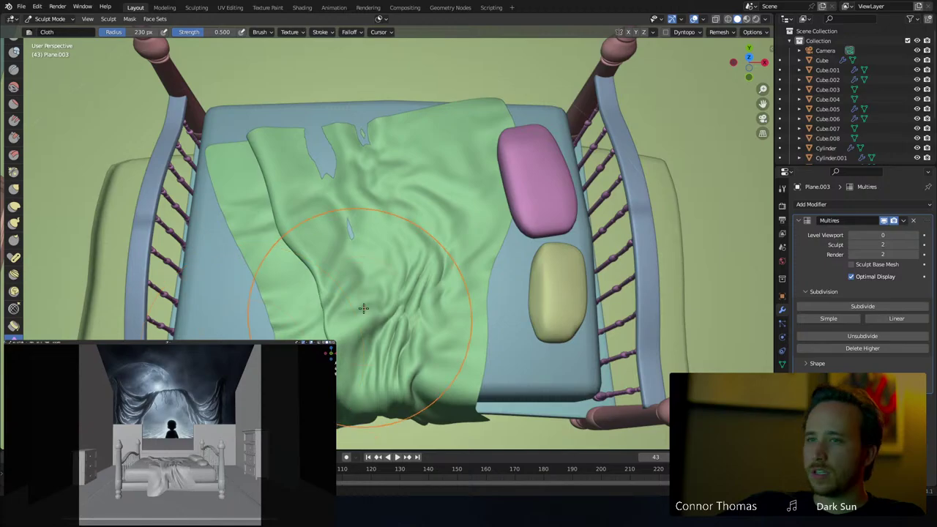
mouse_move(359, 307)
middle_mouse_down()
mouse_move(389, 220)
mouse_move(383, 241)
mouse_move(341, 278)
middle_mouse_up()
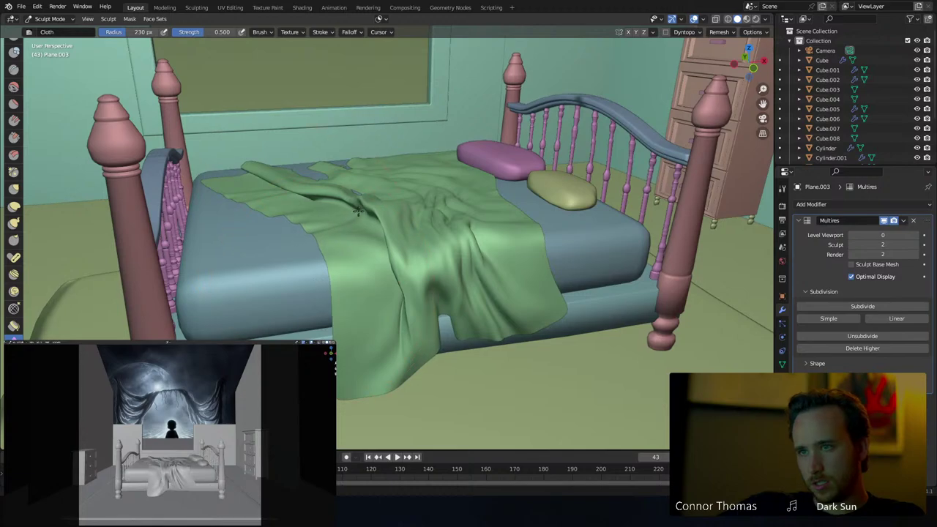
Pull the blanket's folded-over footboard side forward and deepen the wrinkles across its middle with Cloth brush strokes
mouse_move(364, 218)
middle_mouse_down()
mouse_move(406, 216)
mouse_move(352, 244)
middle_mouse_up()
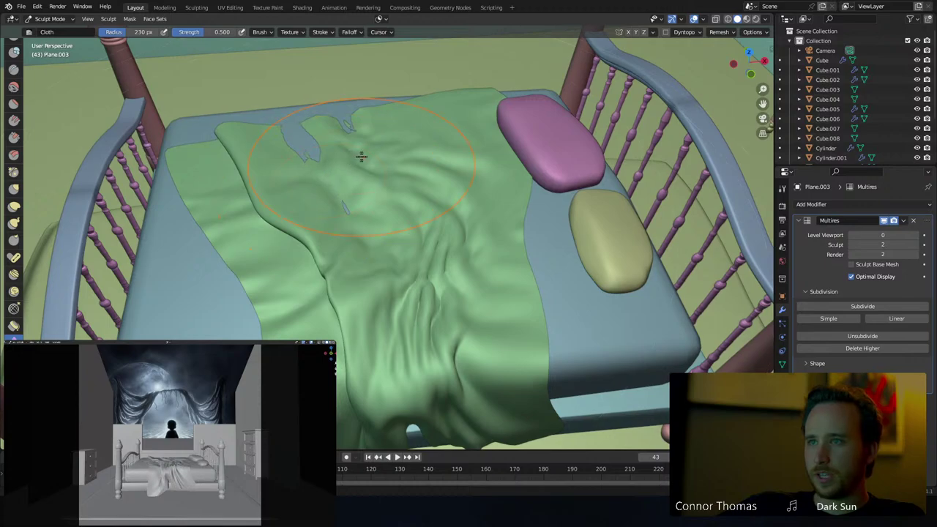
mouse_move(278, 168)
left_mouse_down()
mouse_move(253, 206)
mouse_move(308, 207)
left_mouse_up()
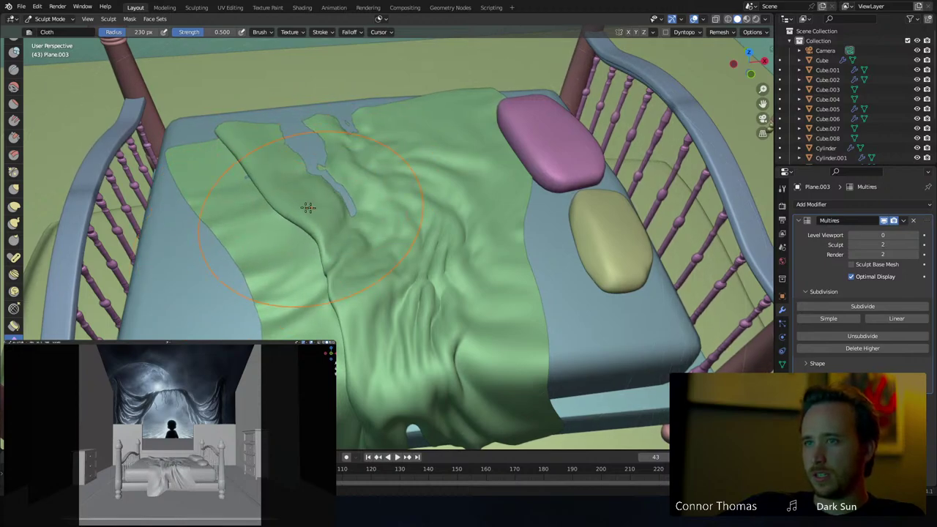
middle_click_drag(356, 207, 427, 224)
middle_click_drag(418, 272, 489, 265)
mouse_move(462, 277)
left_mouse_down()
mouse_move(417, 290)
mouse_move(384, 286)
left_mouse_up()
left_click_drag(428, 266, 418, 278)
mouse_move(418, 278)
middle_mouse_down()
mouse_move(485, 293)
mouse_move(473, 241)
mouse_move(431, 276)
mouse_move(274, 247)
middle_mouse_up()
Close the long gap between the folds on the blanket's top with the Inflate/Deflate brush
scroll(11, 146, "up", 5)
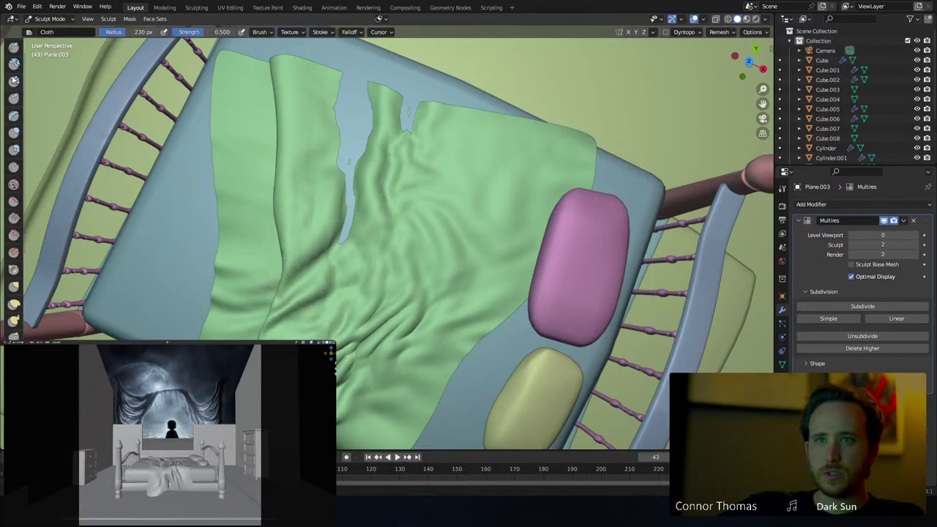
left_click(13, 151)
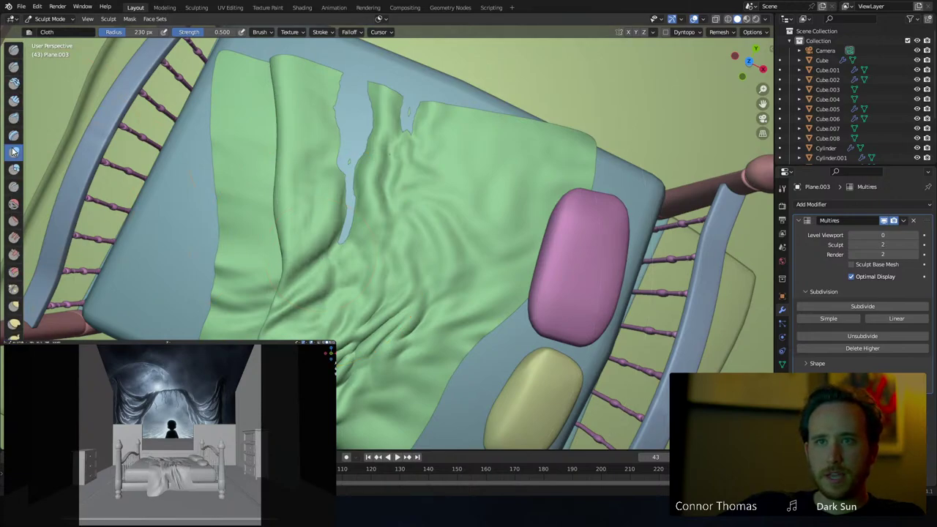
mouse_move(376, 109)
left_mouse_down()
mouse_move(349, 140)
mouse_move(347, 204)
mouse_move(355, 107)
mouse_move(418, 112)
mouse_move(291, 177)
mouse_move(330, 209)
mouse_move(347, 259)
left_mouse_up()
mouse_move(347, 259)
middle_mouse_down()
mouse_move(398, 215)
mouse_move(429, 168)
mouse_move(497, 176)
mouse_move(468, 198)
mouse_move(437, 168)
middle_mouse_up()
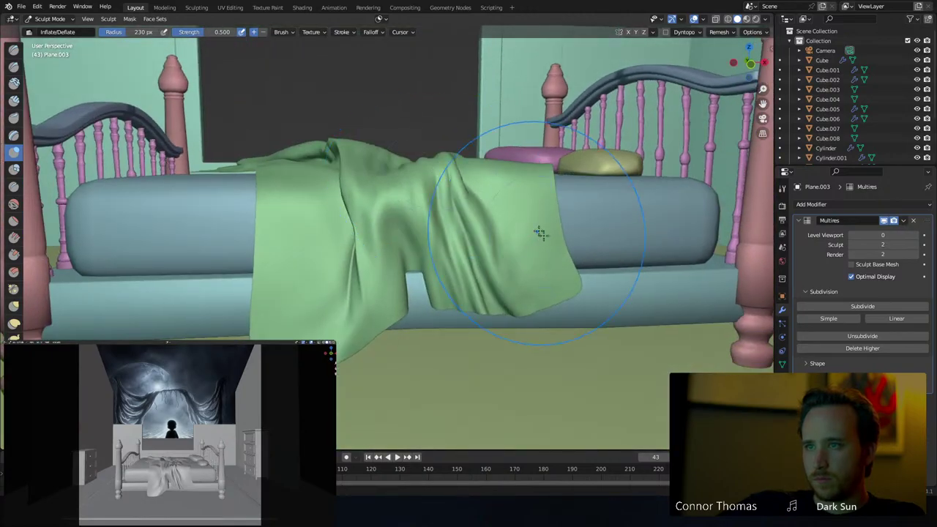
Return to Object Mode and add a Solidify modifier to the blanket below its Multires modifier
middle_click_drag(540, 230, 468, 220)
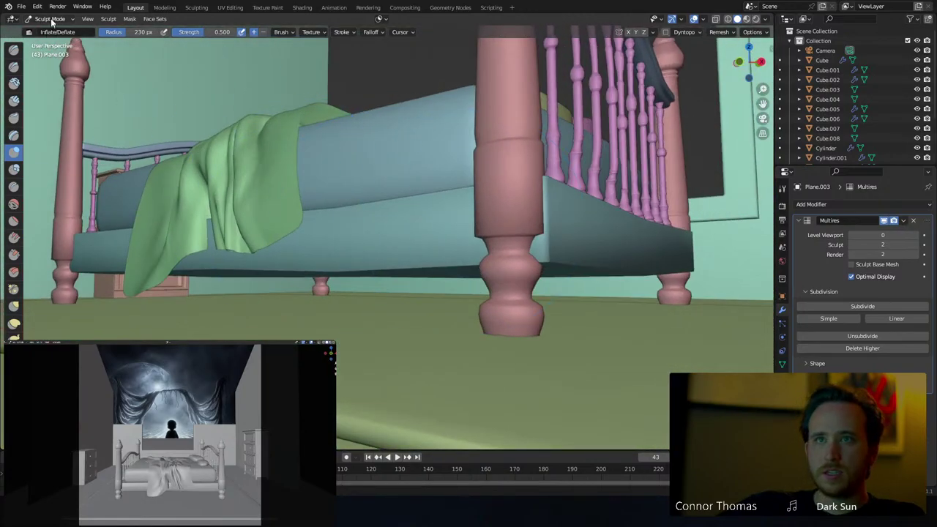
left_click(51, 20)
left_click(44, 29)
middle_click_drag(246, 169, 313, 301)
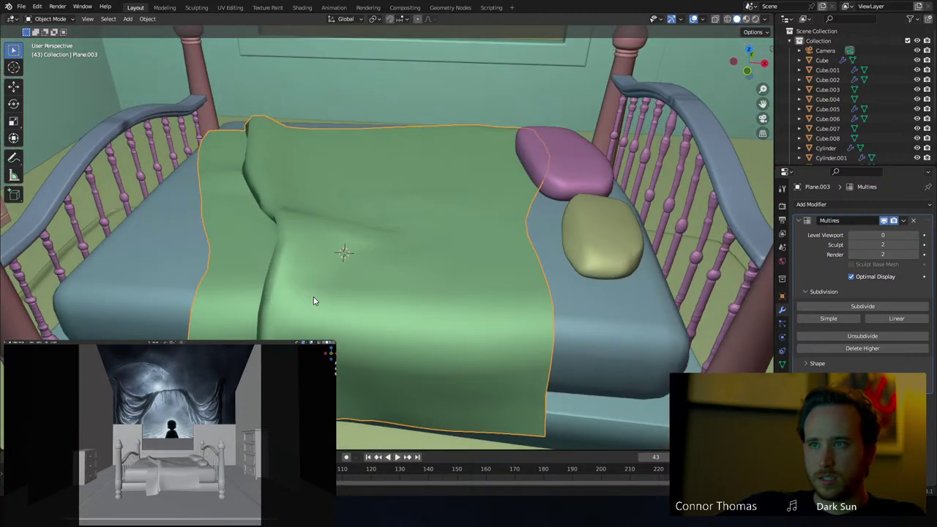
left_click(797, 221)
left_click(828, 205)
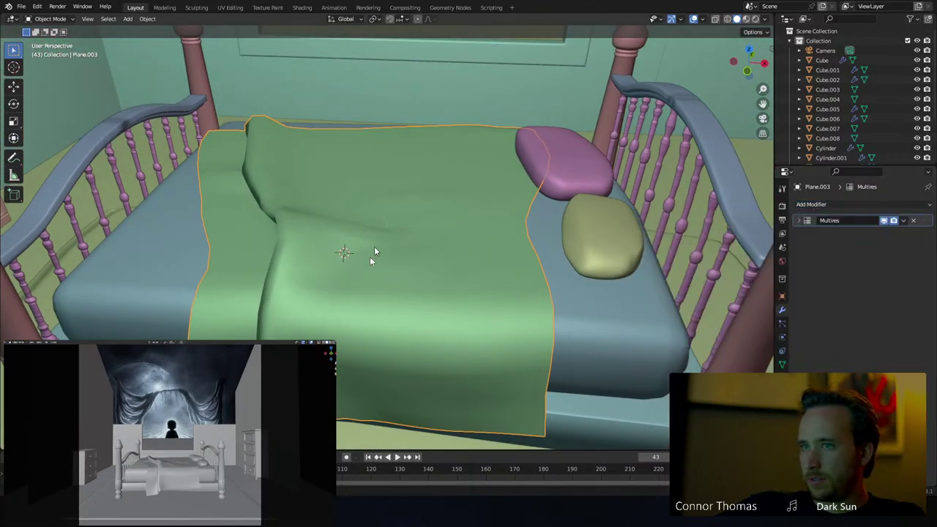
left_click(850, 204)
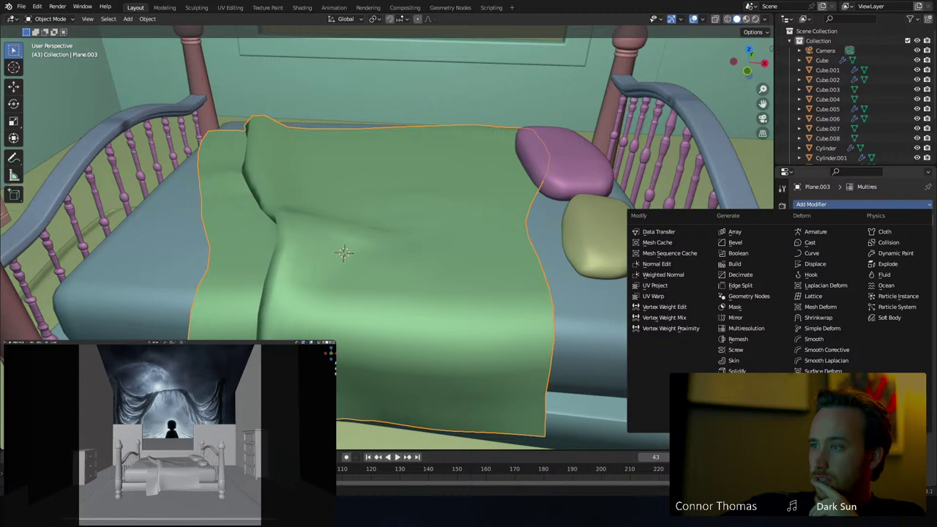
left_click(736, 371)
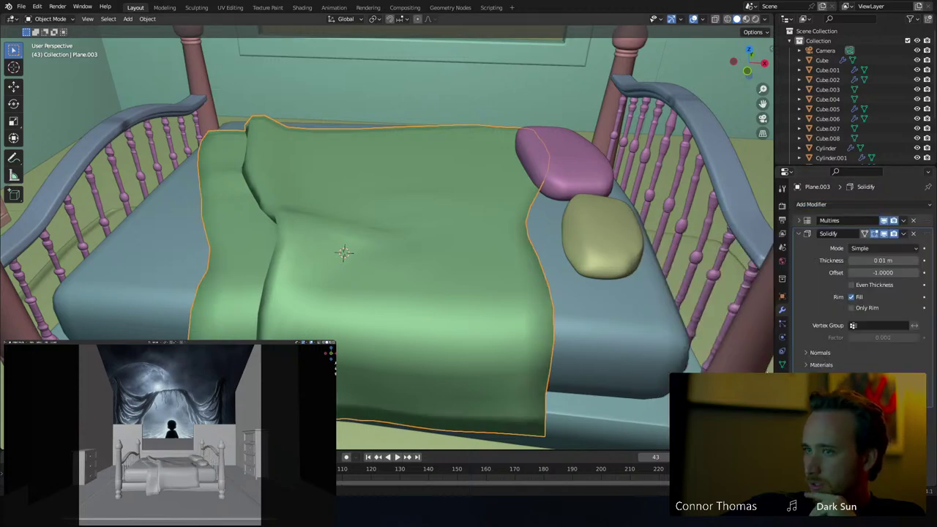
middle_click_drag(601, 308, 564, 282)
scroll(564, 281, "up", 6)
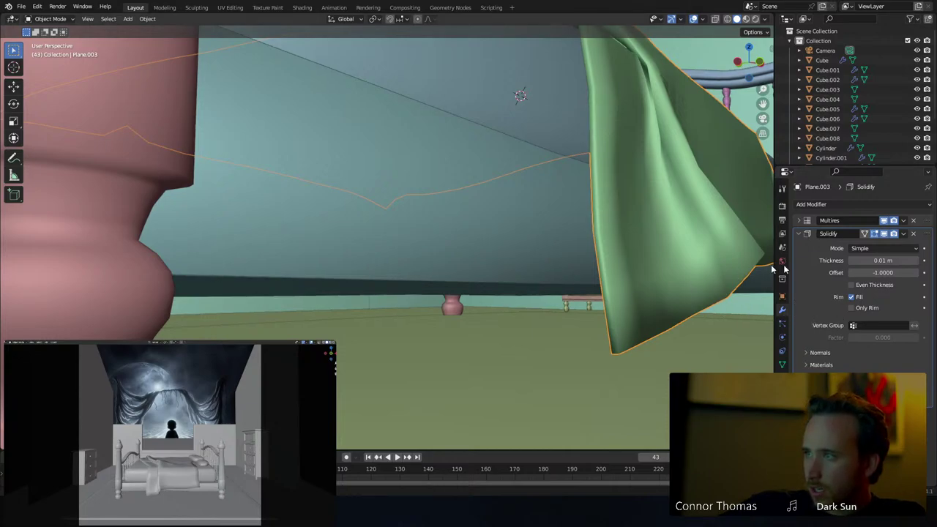
Raise the blanket's Multires viewport level to 2 and inspect the folds with the added thickness
left_click(798, 234)
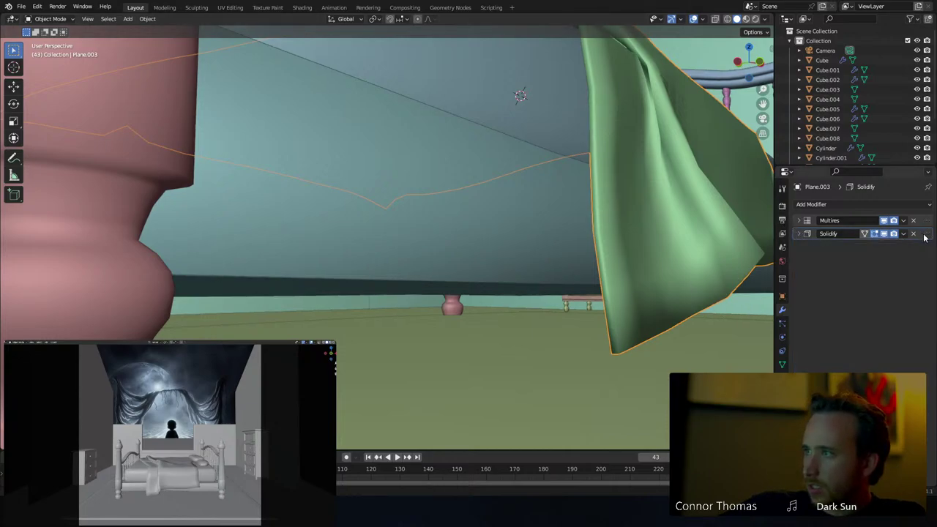
left_click(799, 220)
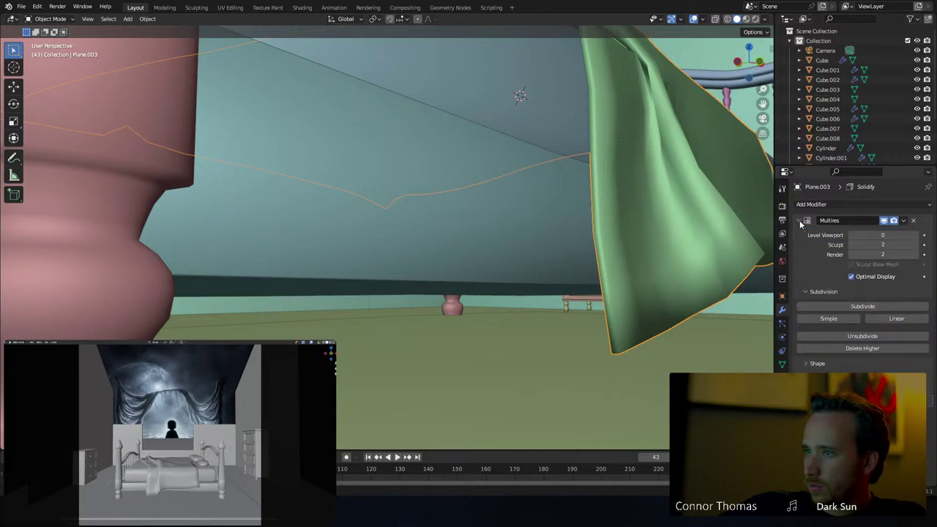
left_click(916, 236)
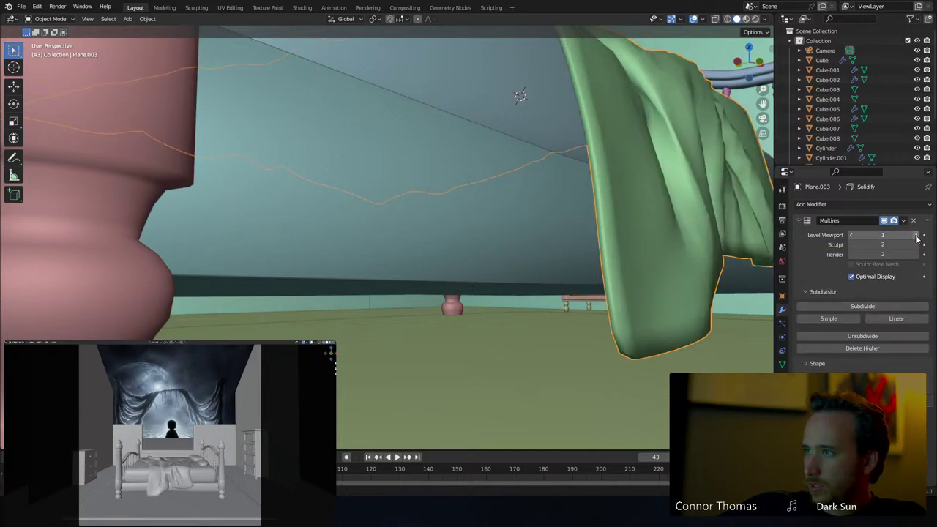
left_click(916, 236)
scroll(676, 205, "up", 3)
middle_click_drag(676, 205, 331, 305)
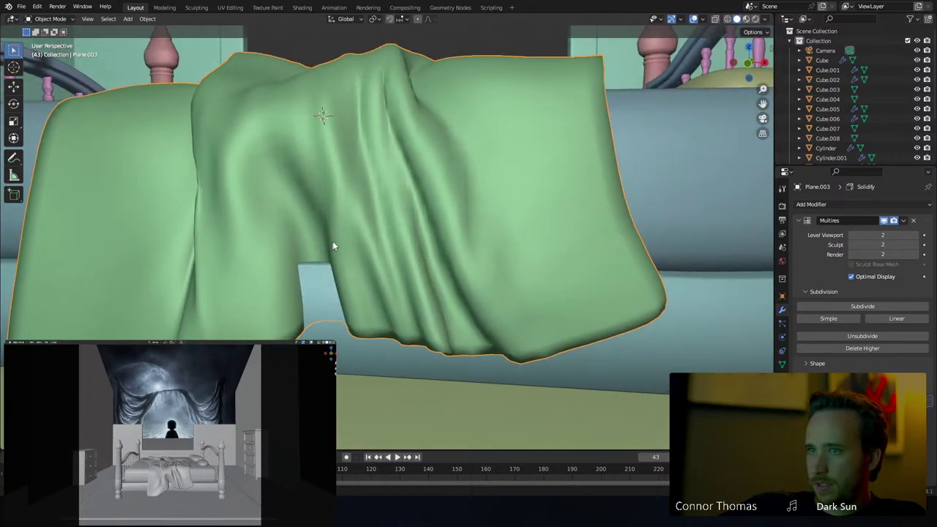
middle_click_drag(331, 246, 364, 292)
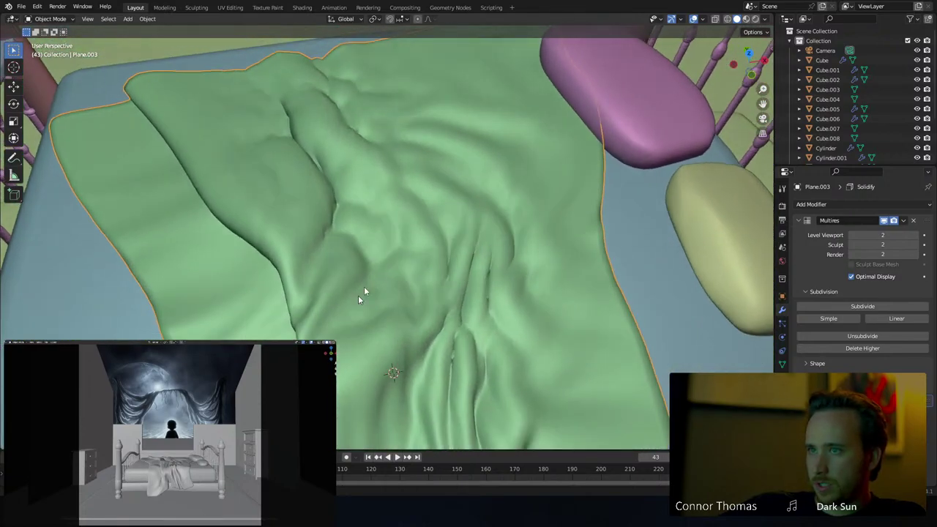
right_click(364, 292)
middle_click_drag(466, 243, 403, 241)
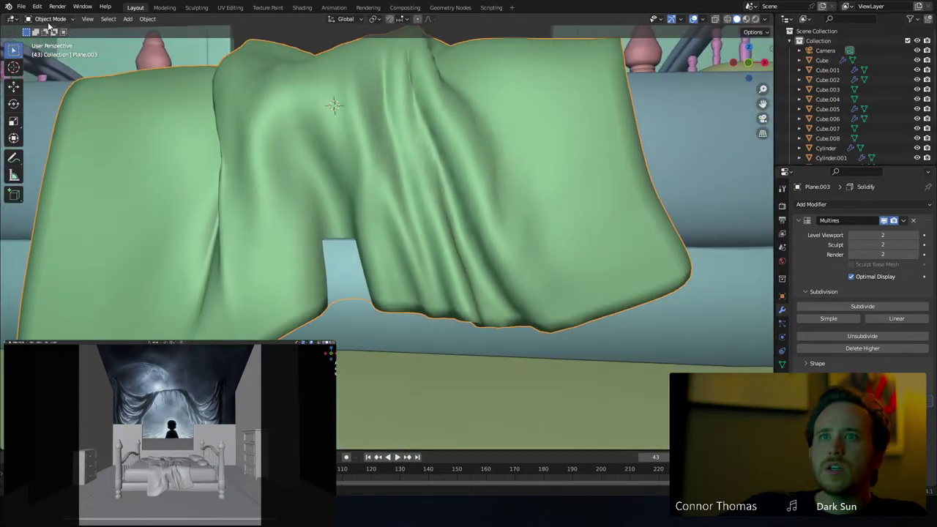
In Sculpt Mode, close the notch in the blanket's hanging front hem with the Elastic Deform brush
left_click(49, 20)
left_click(55, 51)
mouse_move(194, 136)
middle_mouse_down()
mouse_move(363, 237)
mouse_move(361, 251)
mouse_move(312, 190)
middle_mouse_up()
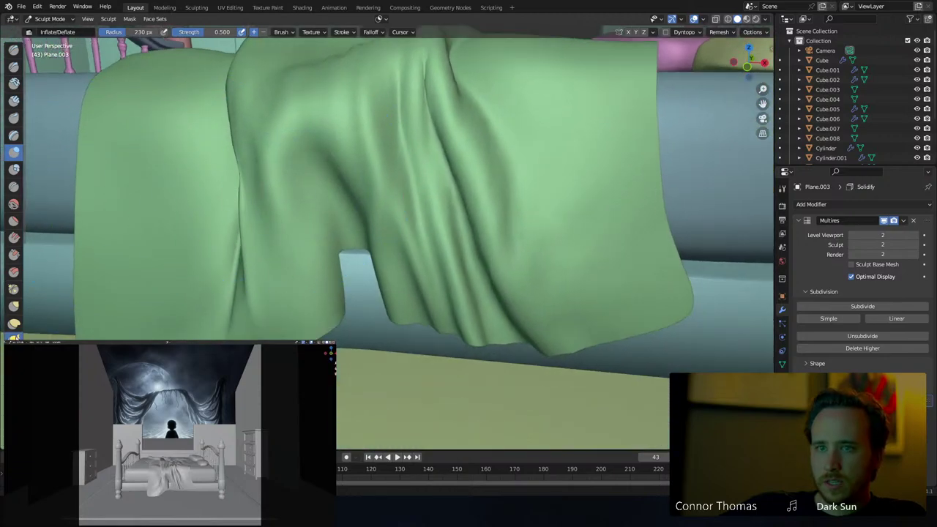
left_click(14, 336)
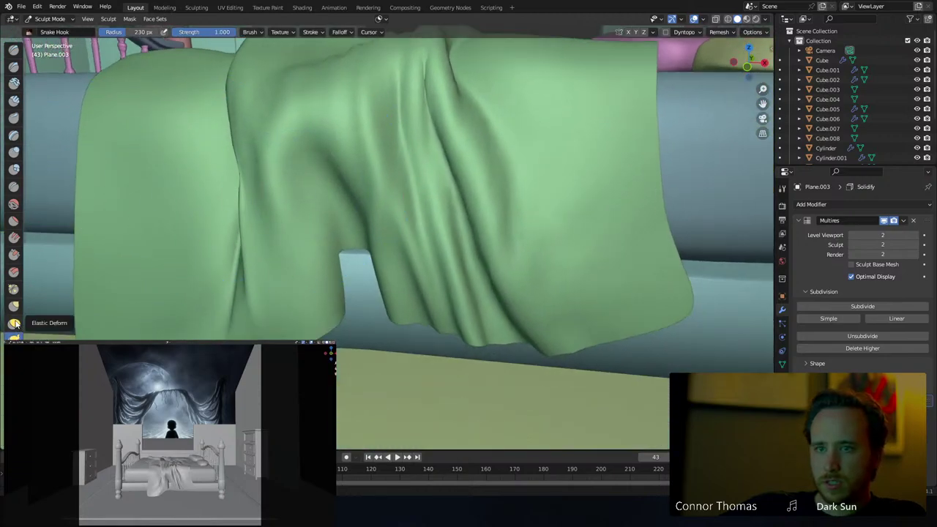
left_click(13, 323)
middle_click_drag(320, 291, 384, 320)
mouse_move(383, 320)
left_mouse_down()
mouse_move(371, 353)
mouse_move(362, 317)
mouse_move(343, 318)
left_mouse_up()
mouse_move(343, 318)
middle_mouse_down()
mouse_move(347, 254)
mouse_move(350, 281)
middle_mouse_up()
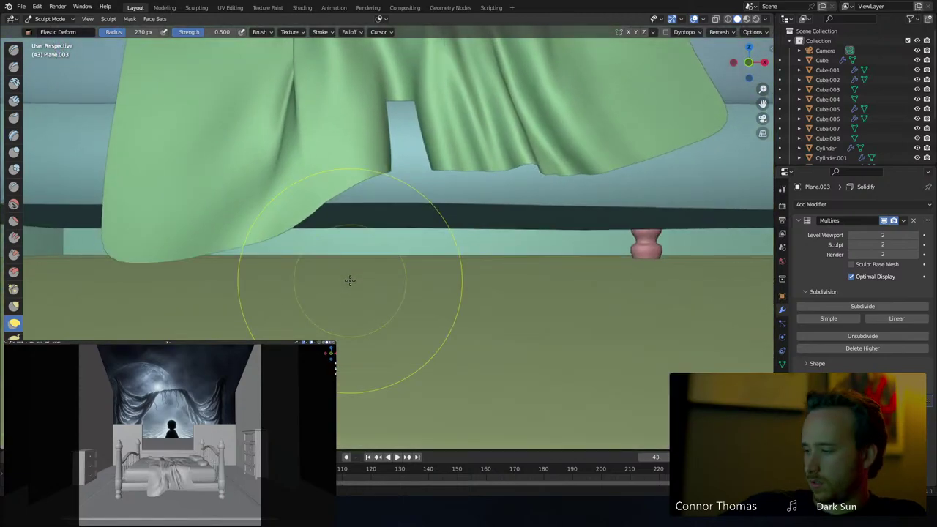
mouse_move(349, 109)
middle_mouse_down()
mouse_move(366, 230)
mouse_move(361, 209)
mouse_move(345, 219)
mouse_move(337, 313)
mouse_move(345, 219)
mouse_move(460, 355)
middle_mouse_up()
key("shift+z")
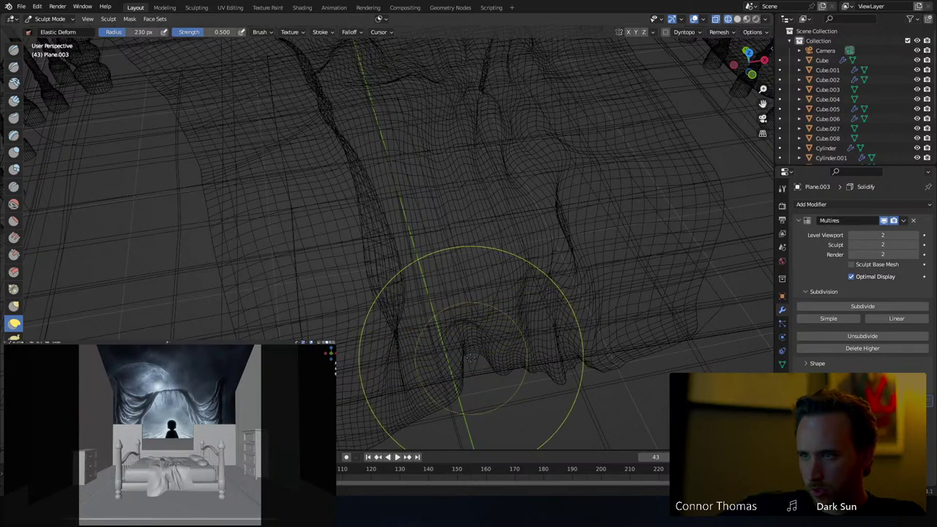
key("shift+z")
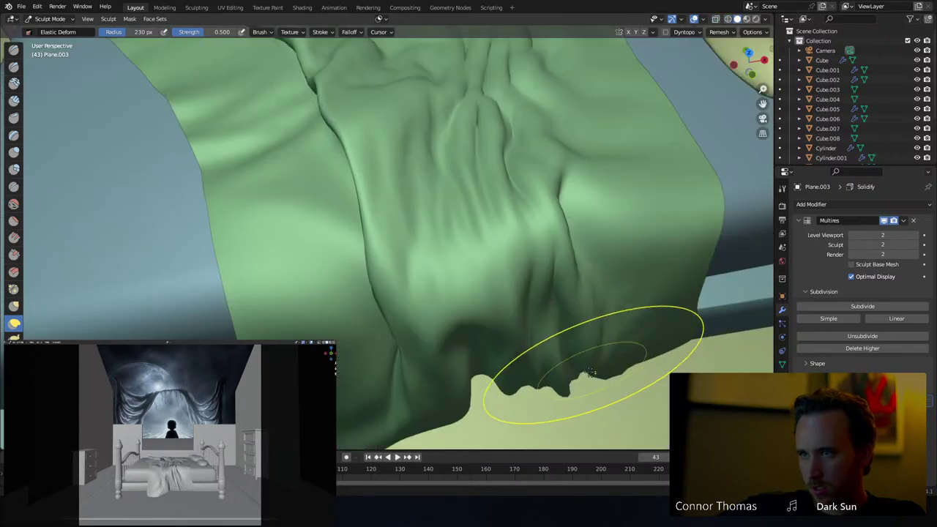
middle_click_drag(591, 373, 571, 308)
mouse_move(640, 261)
middle_mouse_down()
mouse_move(527, 285)
mouse_move(476, 278)
mouse_move(485, 296)
middle_mouse_up()
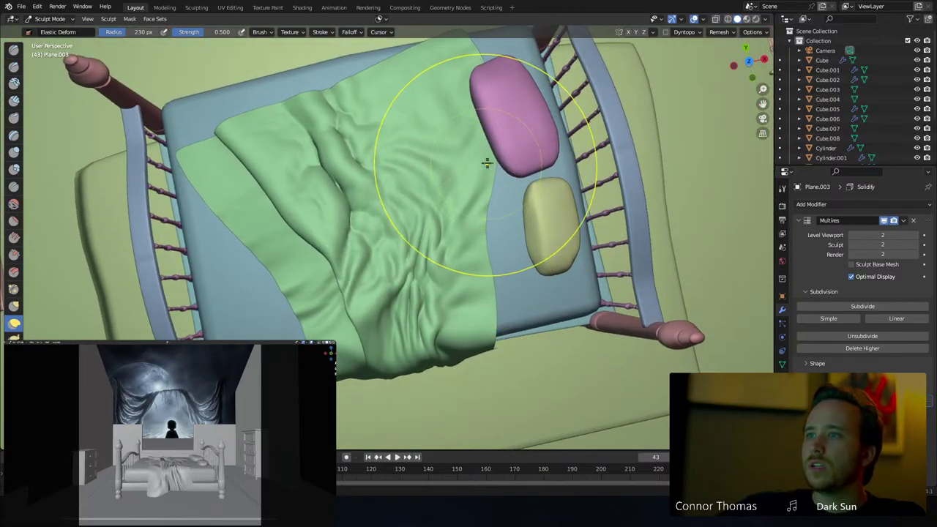
Nudge the blanket's pillow-side edge slightly away from the pillows with Elastic Deform and return to Object Mode
left_click_drag(487, 163, 481, 169)
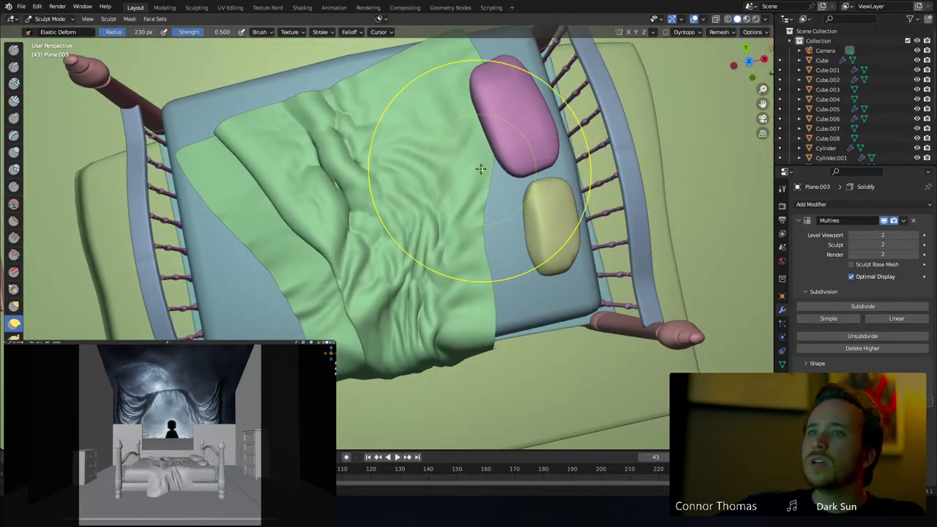
middle_click_drag(481, 169, 466, 132)
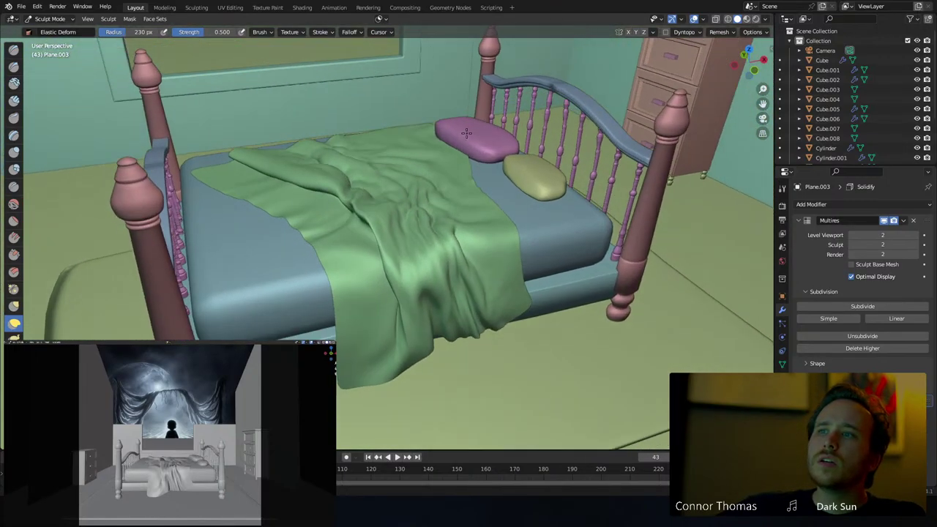
left_click(50, 18)
left_click(51, 29)
Deselect everything, check the draped blanket from the front and save the file
mouse_move(224, 103)
middle_mouse_down()
mouse_move(491, 207)
mouse_move(442, 181)
mouse_move(313, 184)
middle_mouse_up()
key("a")
key("a")
scroll(296, 194, "up", 5)
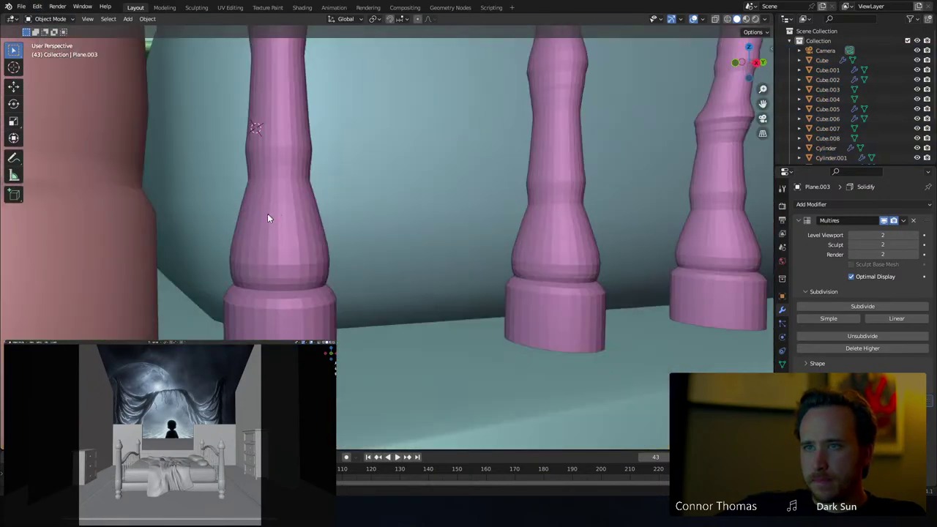
middle_click_drag(267, 214, 447, 253, "shift")
scroll(376, 262, "down", 3)
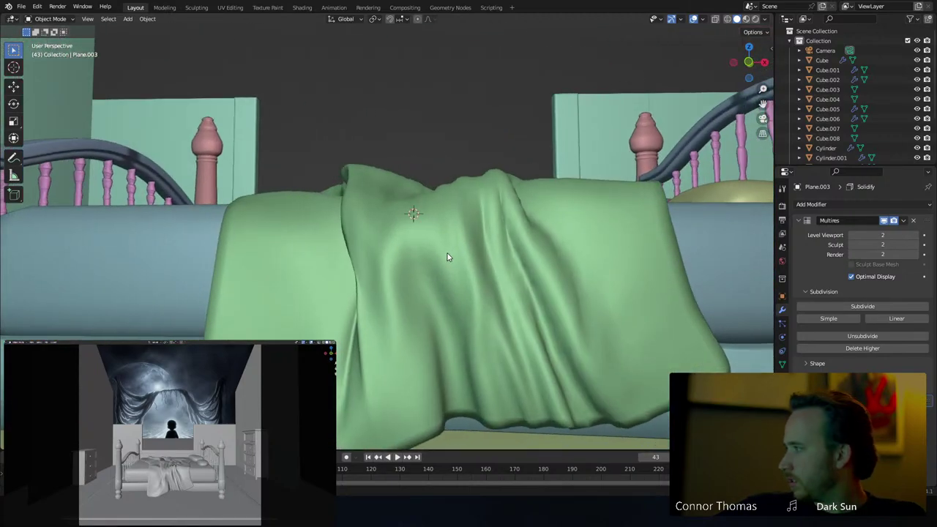
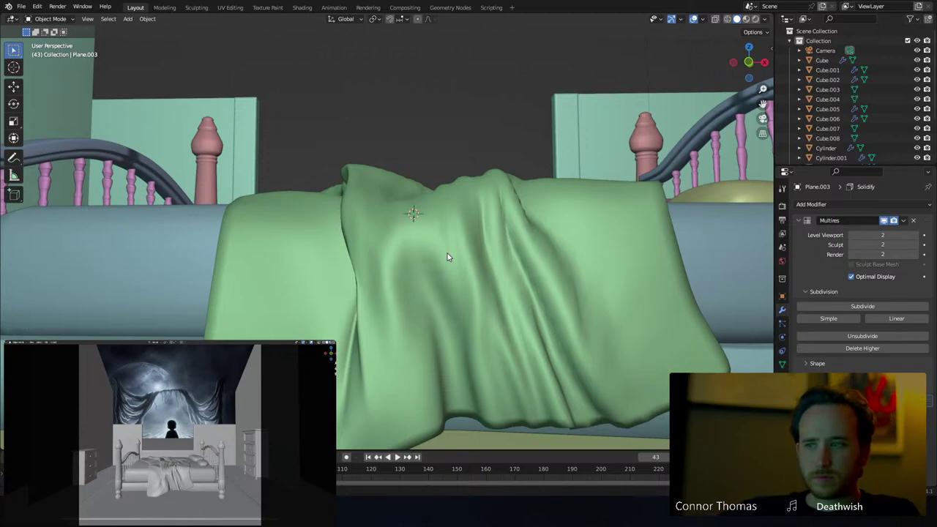
key("ctrl+s")
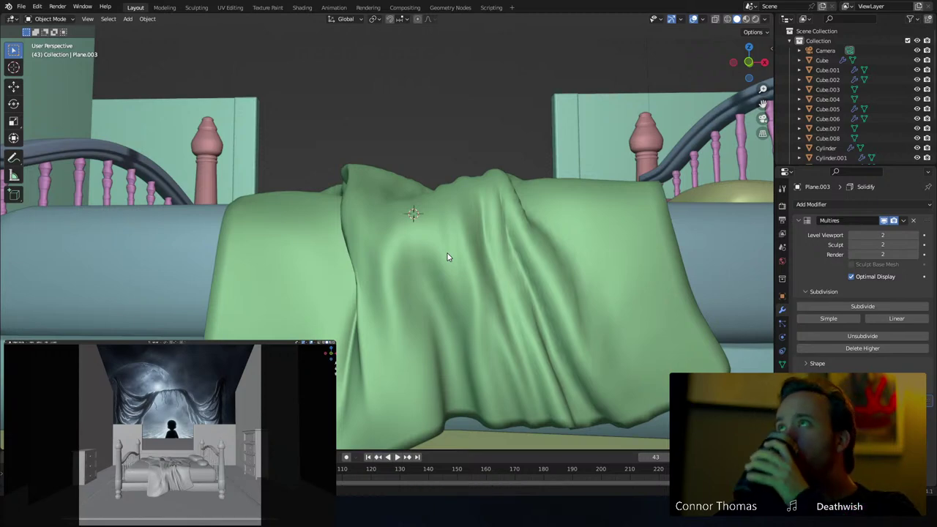
Change the solid viewport shading colour from Random to Single
left_click(765, 20)
left_click(757, 20)
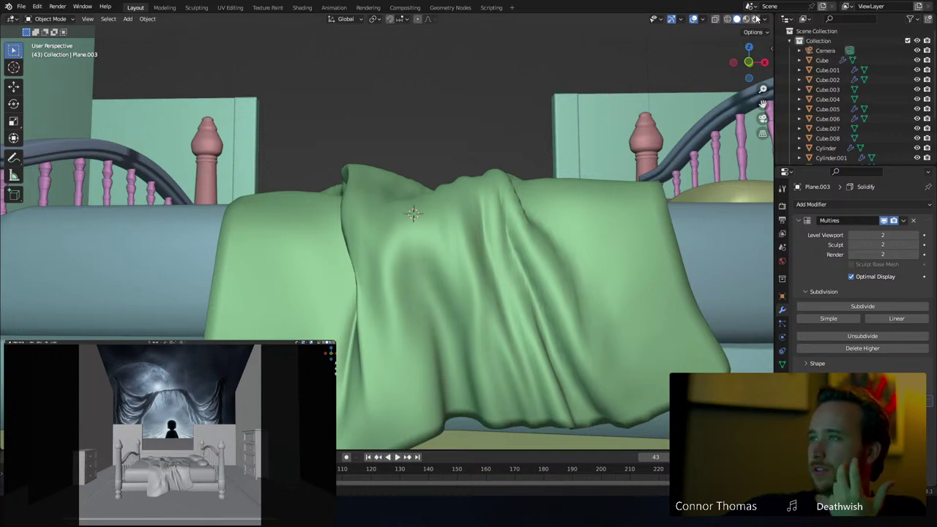
left_click(765, 21)
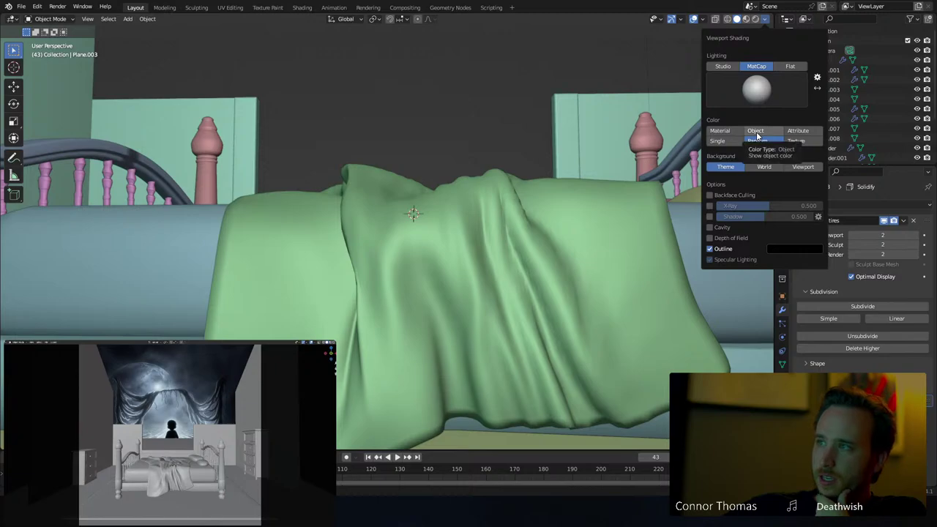
left_click(720, 141)
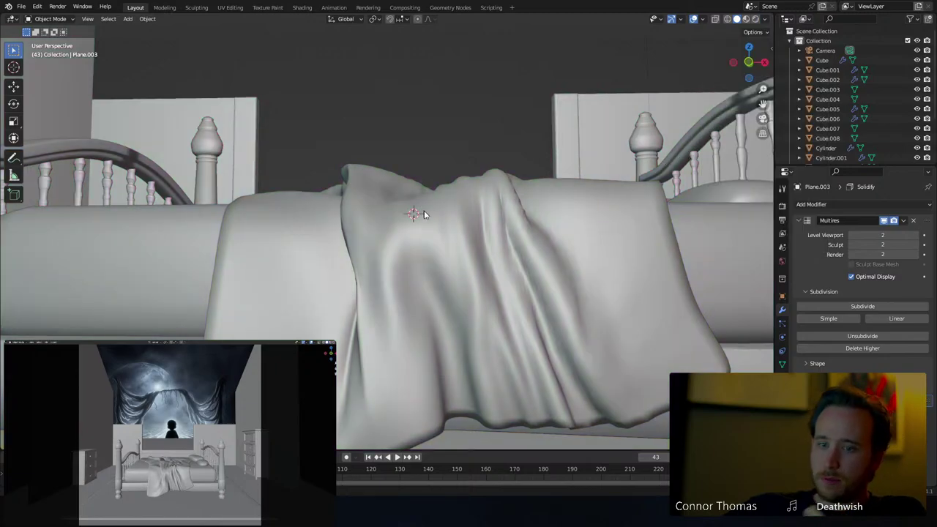
Place the 3D cursor on the side wall above the small chest of drawers and return to the Select tool
middle_click_drag(424, 215, 503, 157)
scroll(437, 223, "down", 1)
scroll(454, 211, "down", 3)
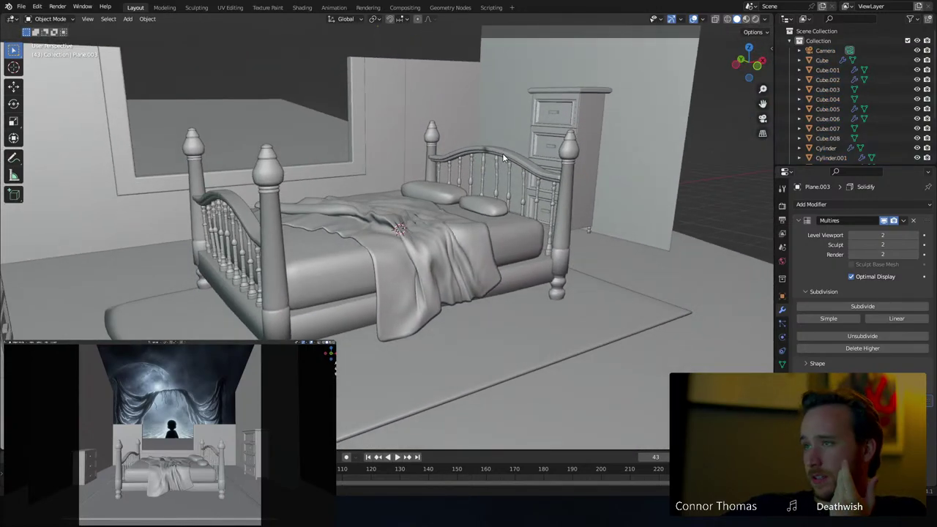
middle_click_drag(525, 203, 430, 448)
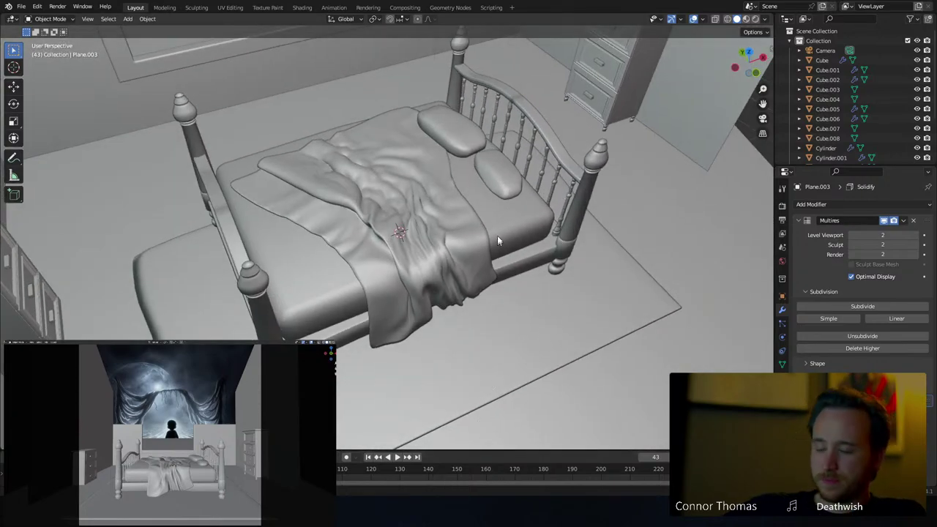
middle_click_drag(497, 236, 460, 173)
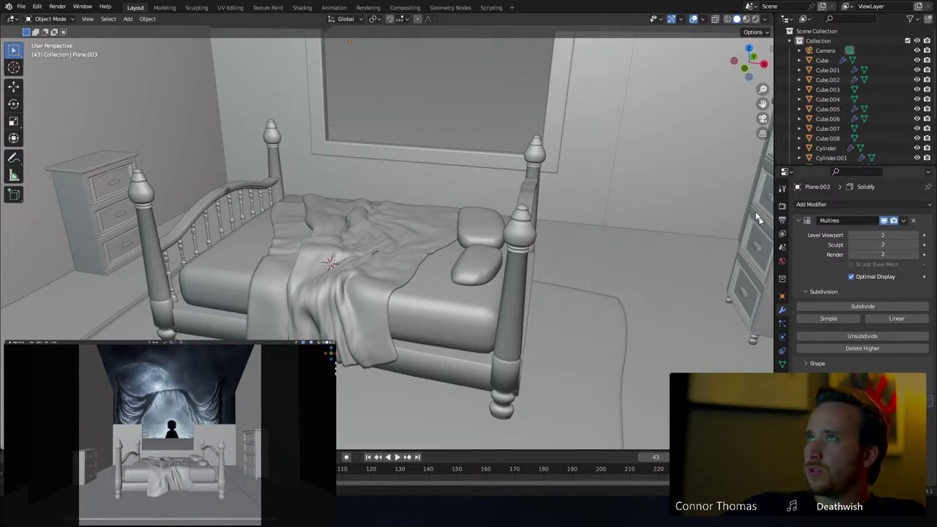
middle_click_drag(268, 184, 361, 226)
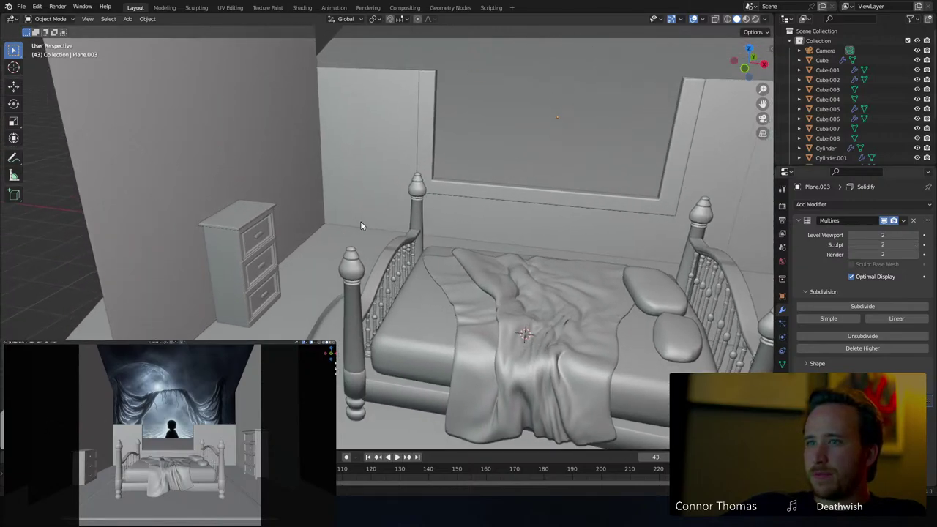
left_click(12, 67)
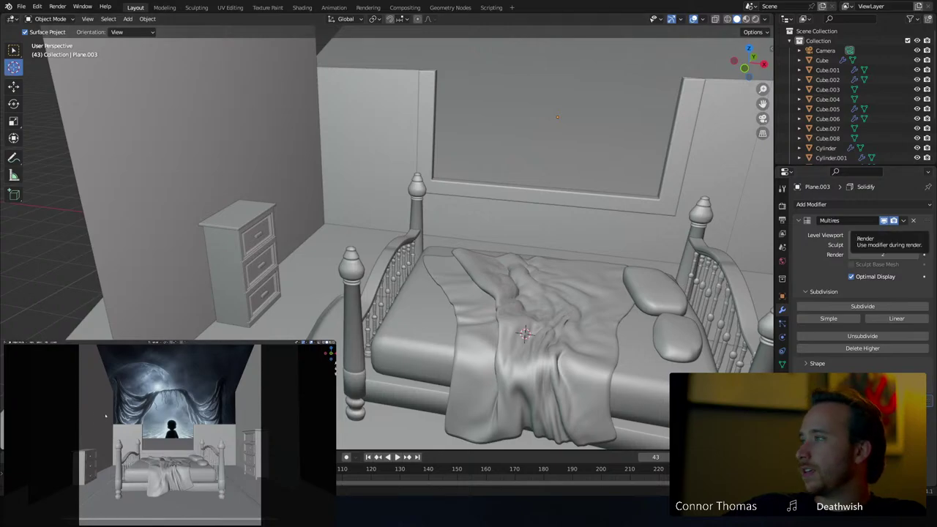
left_click(252, 40)
left_click(16, 53)
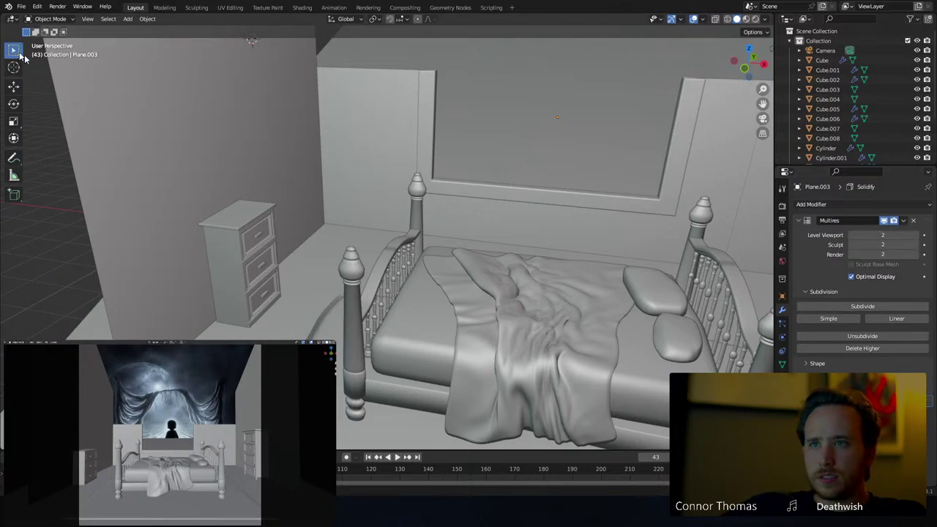
Add a plane at the 3D cursor and rotate it 90° so it lies flat against the side wall
middle_click_drag(372, 116, 400, 198, "shift")
key("shift+a")
mouse_move(399, 197)
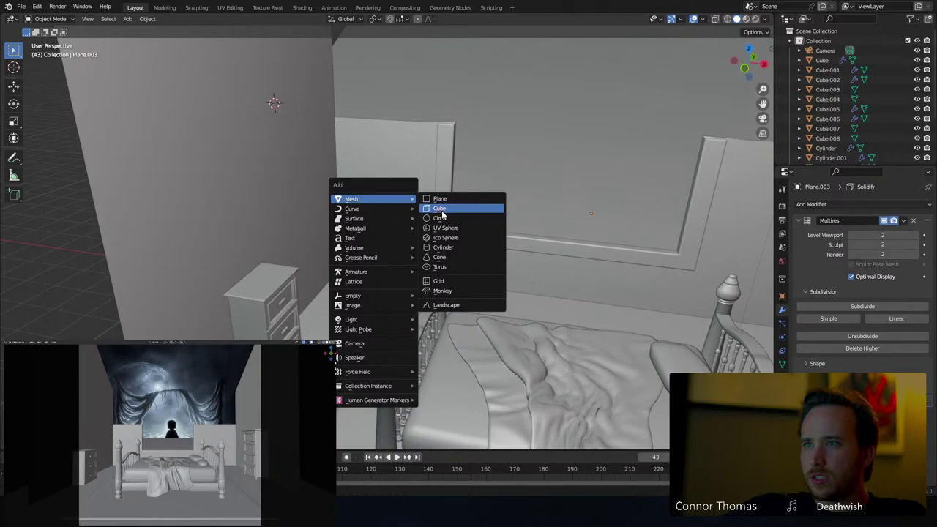
key("Escape")
key("shift+a")
mouse_move(324, 195)
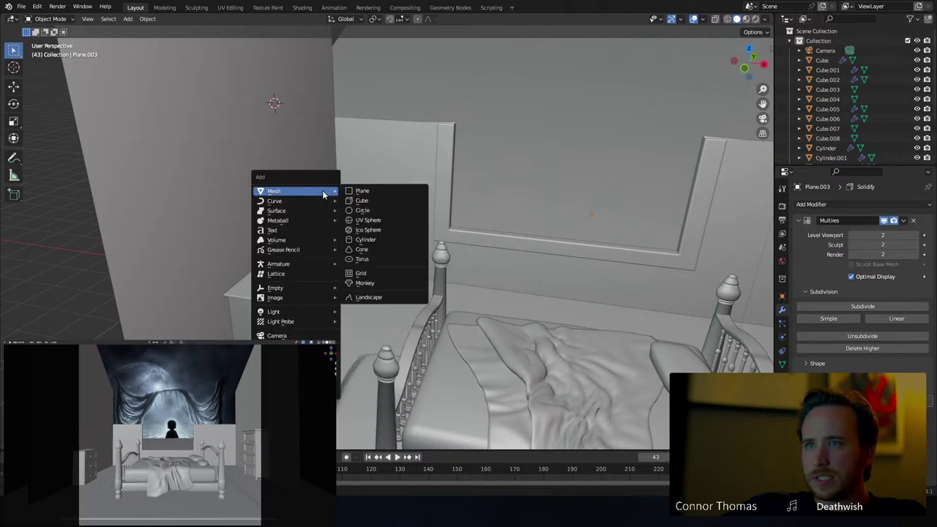
left_click(368, 194)
type("rx")
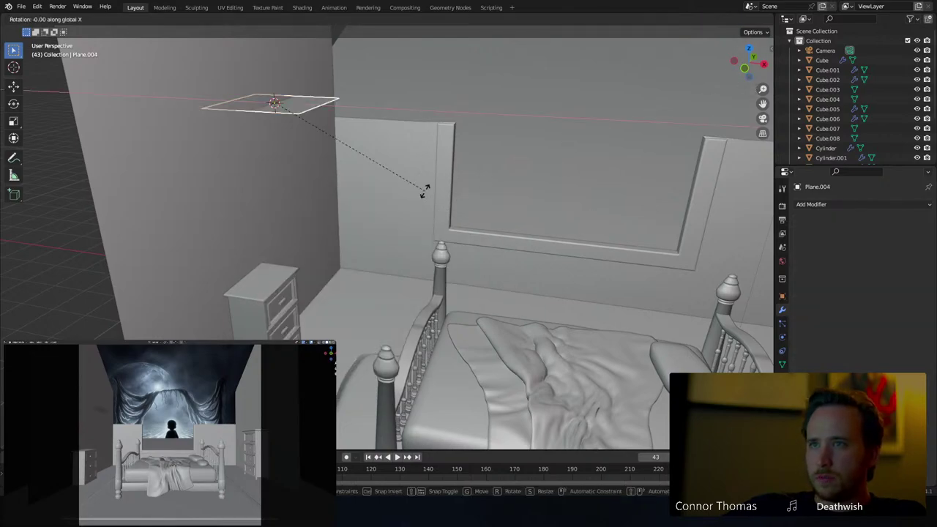
type("90")
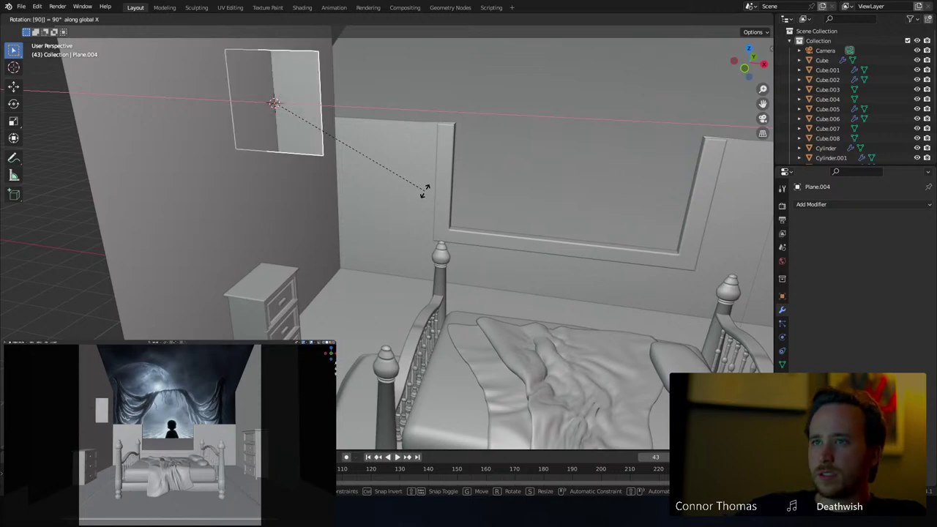
key("Return")
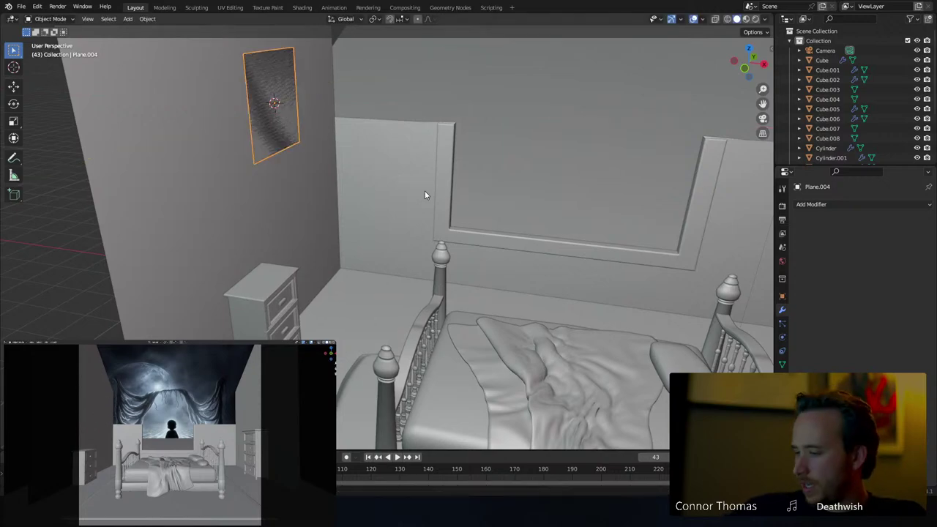
Scale the wall plane down to picture size and move it about 1 m along the negative Y axis
key("KP_Decimal")
middle_click_drag(424, 195, 408, 257)
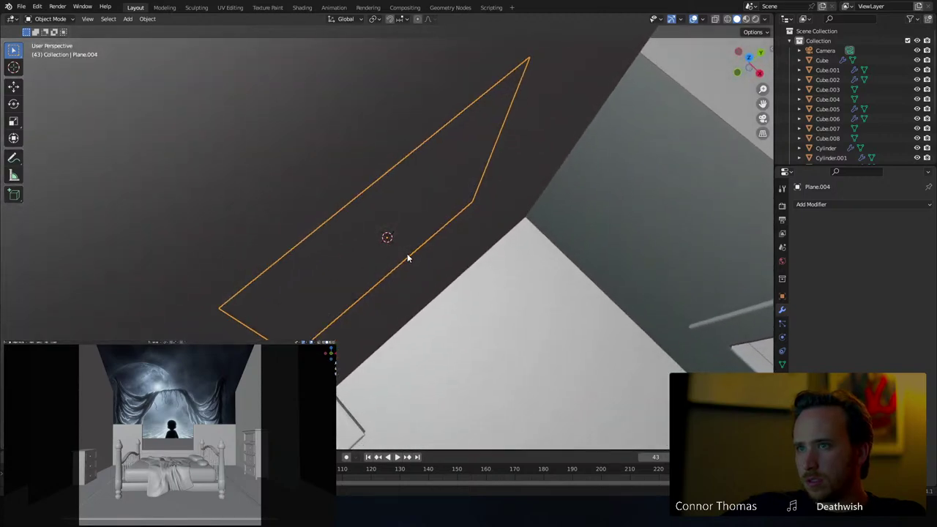
key("s")
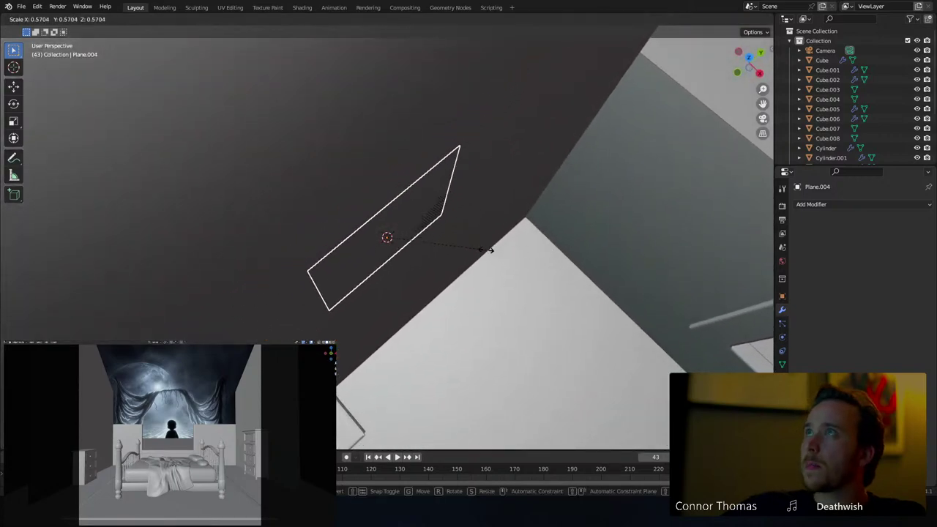
left_click(457, 250)
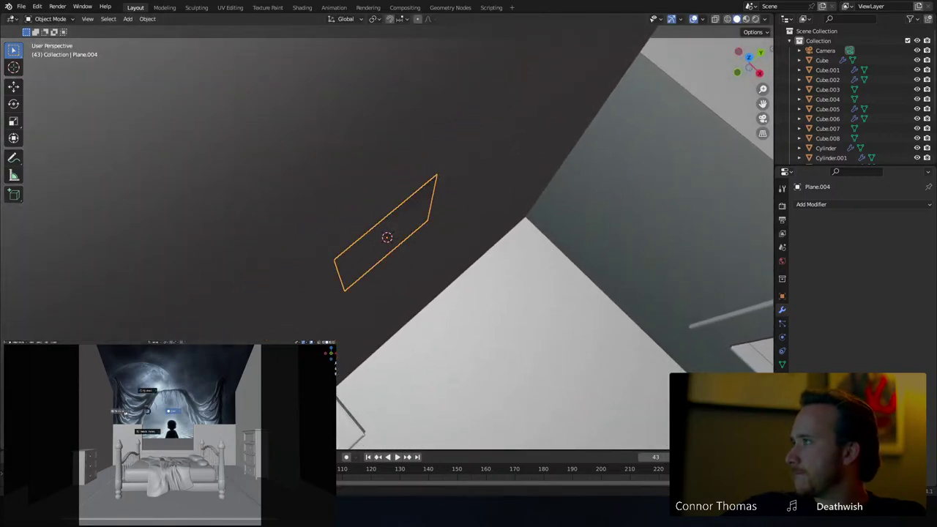
middle_click_drag(527, 180, 489, 127)
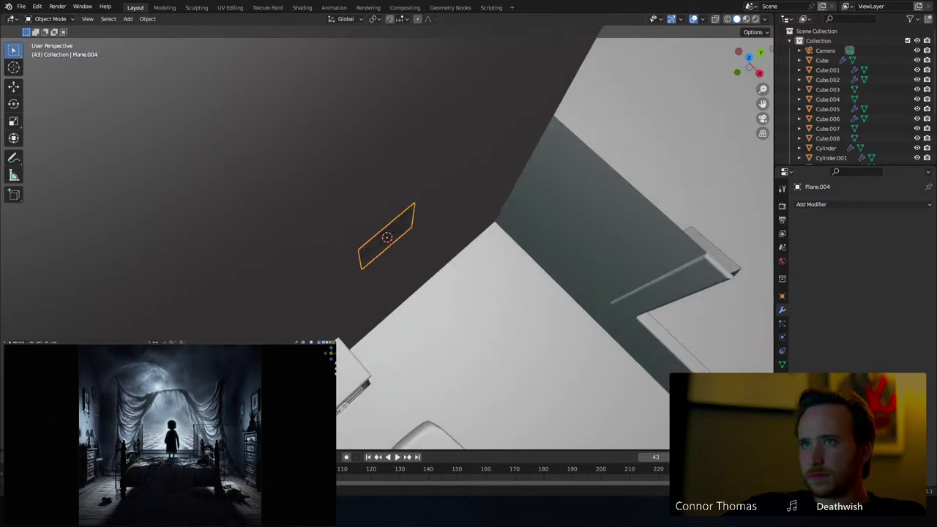
key("g")
key("x")
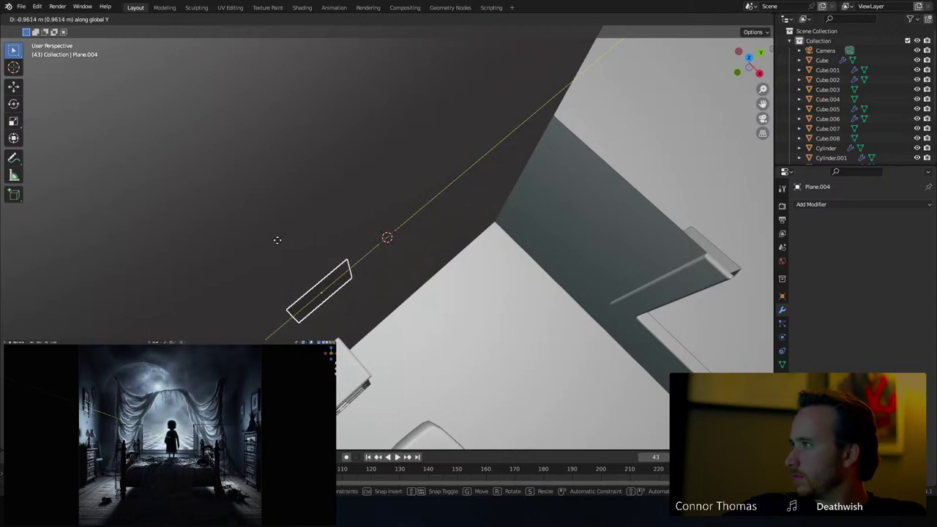
left_click(258, 238)
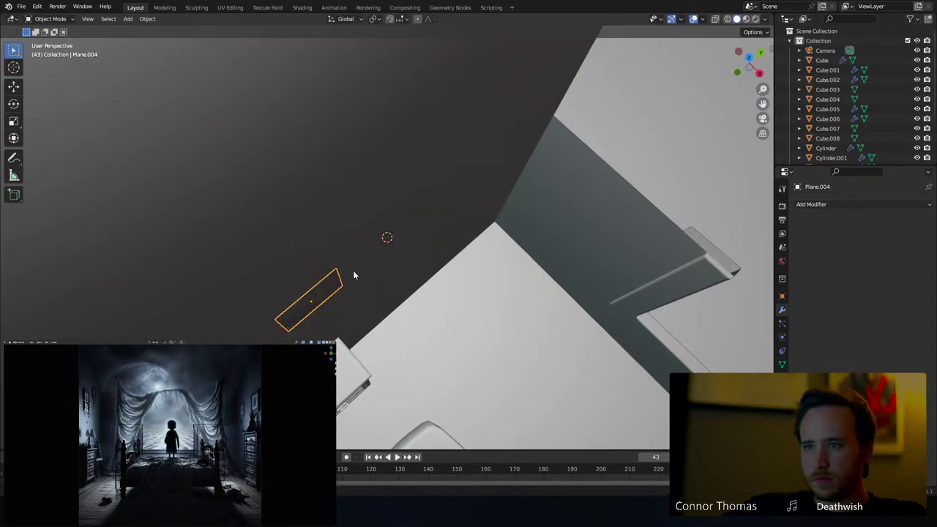
Raise the plane's top edge along Z in Edit Mode to form a tall portrait rectangle on the wall
key("Tab")
middle_click_drag(353, 272, 295, 221)
key("g")
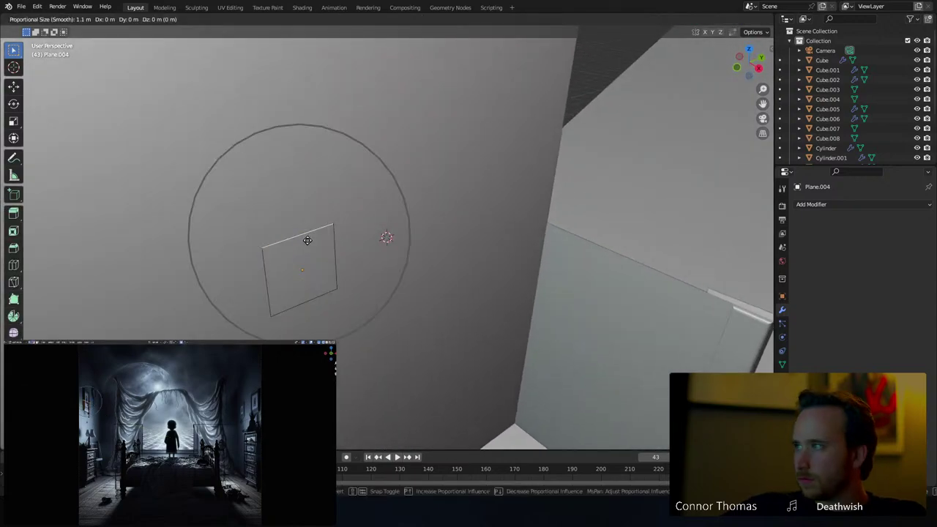
key("z")
left_click(306, 160)
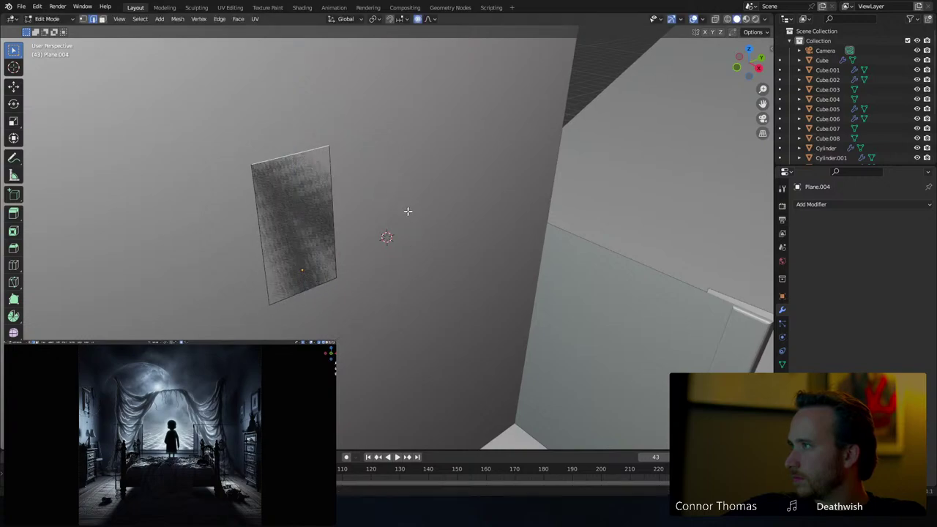
middle_click_drag(334, 153, 339, 230)
key("g")
left_click(340, 232)
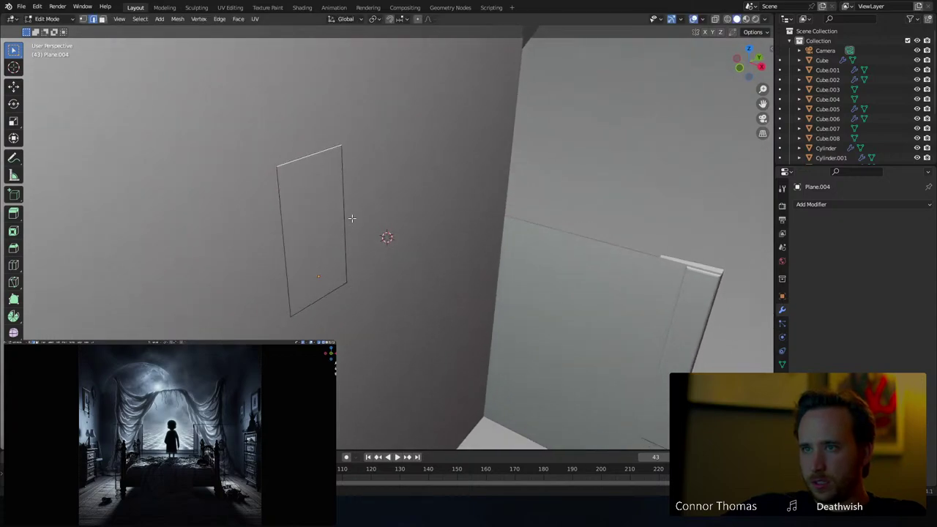
Extrude the whole rectangle about 0.03 m out from the wall to give the picture frame thickness
key("a")
key("e")
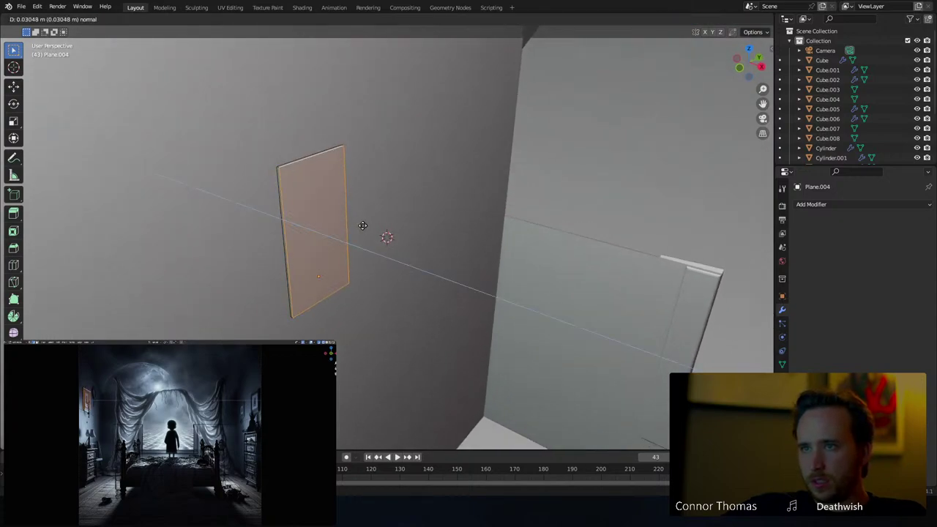
left_click(361, 226)
scroll(314, 227, "up", 3)
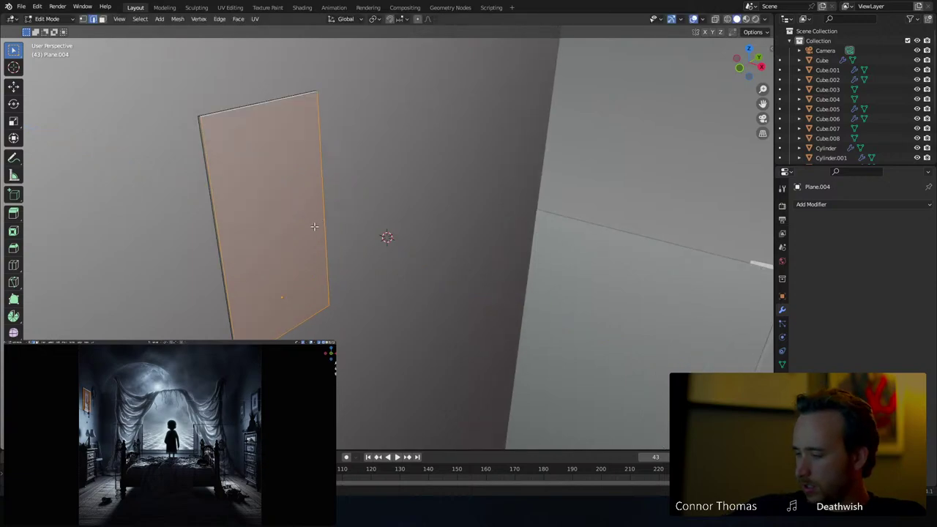
key("KP_Decimal")
Extrude the frame's front face again and scale it in slightly to form a first narrow border step
middle_click_drag(346, 215, 411, 254)
middle_click_drag(439, 217, 484, 245)
scroll(412, 153, "down", 2)
key("e")
left_click(525, 253)
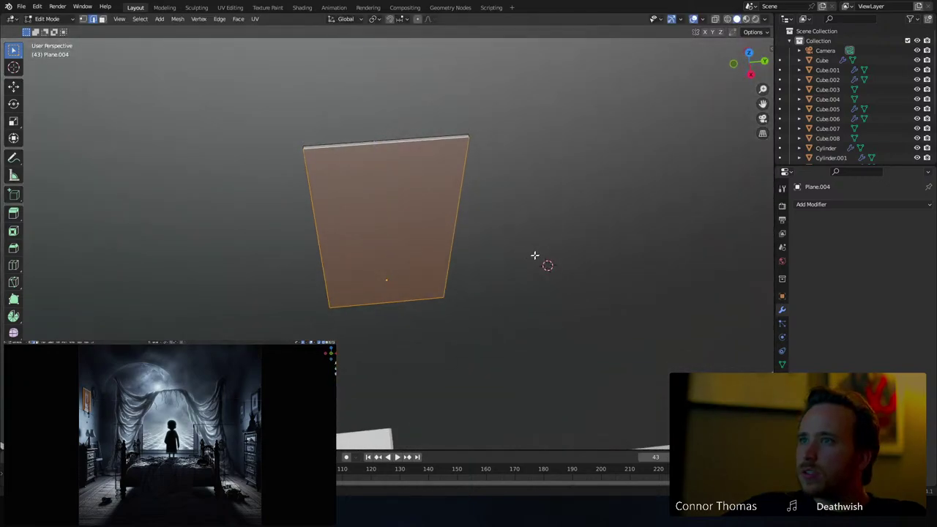
key("s")
left_click(525, 255)
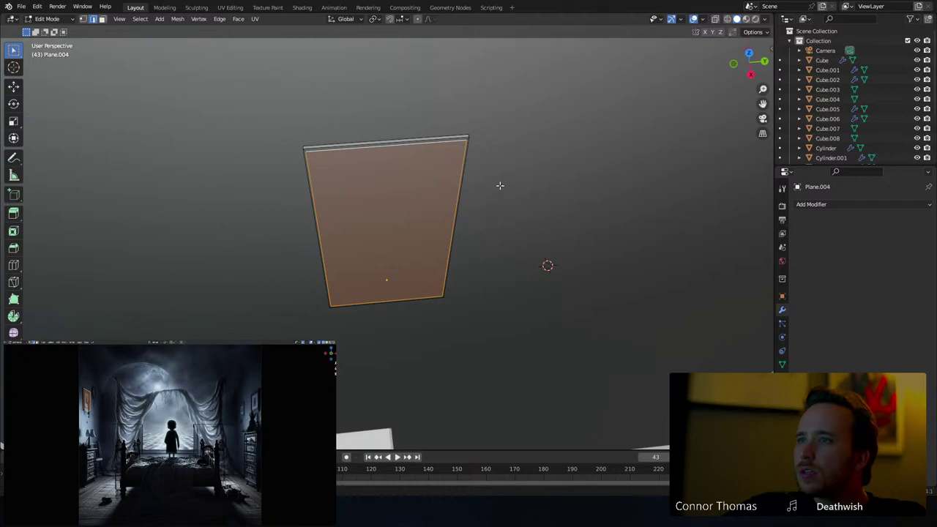
Build two more moulding steps on the frame by extruding the front face outward and scaling it in each time
scroll(500, 185, "up", 1)
key("e")
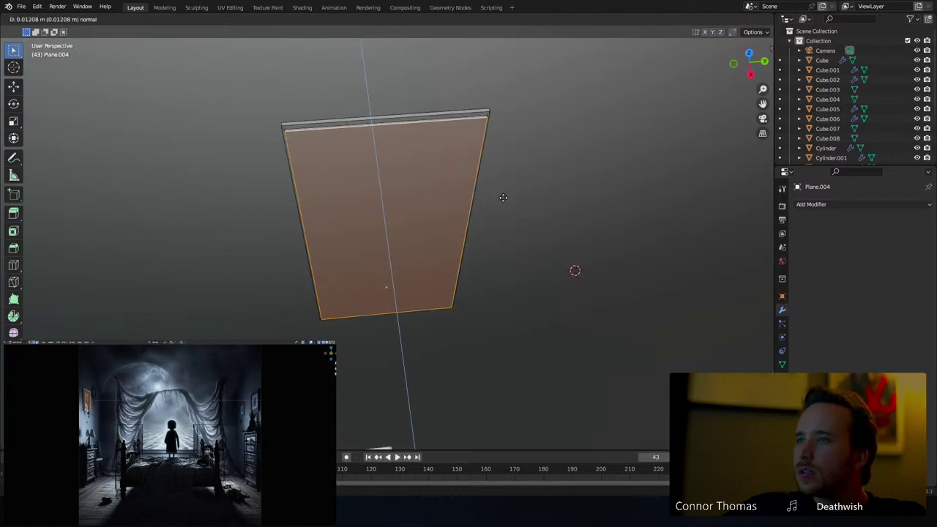
left_click(507, 196)
key("s")
left_click(513, 203)
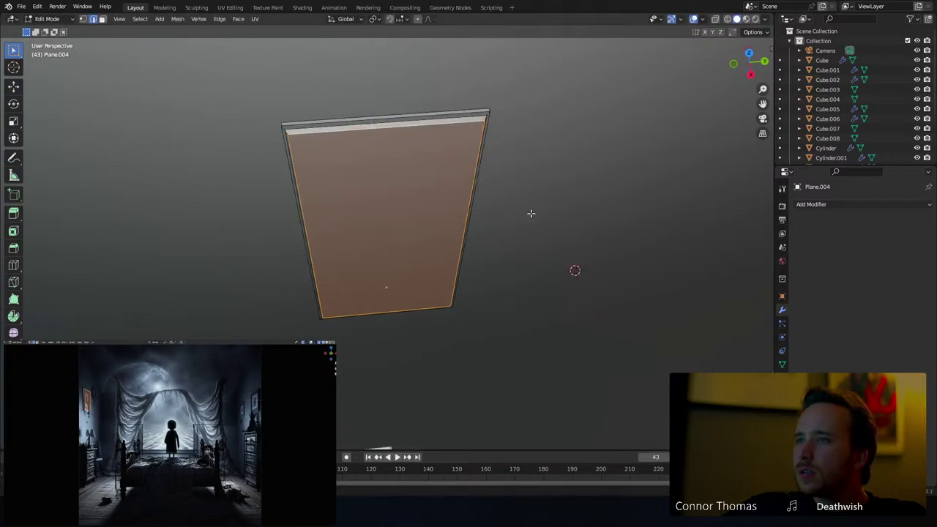
key("e")
left_click(533, 213)
key("s")
left_click(531, 217)
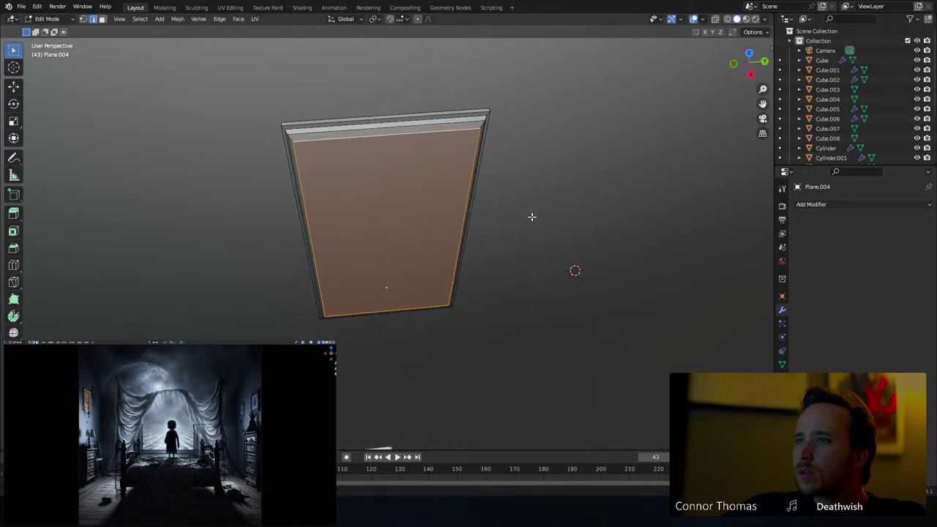
Continue the moulding with a shallow outward and a shallow inward extrusion, scaling the face to about 0.98 after each
key("e")
left_click(534, 226)
key("s")
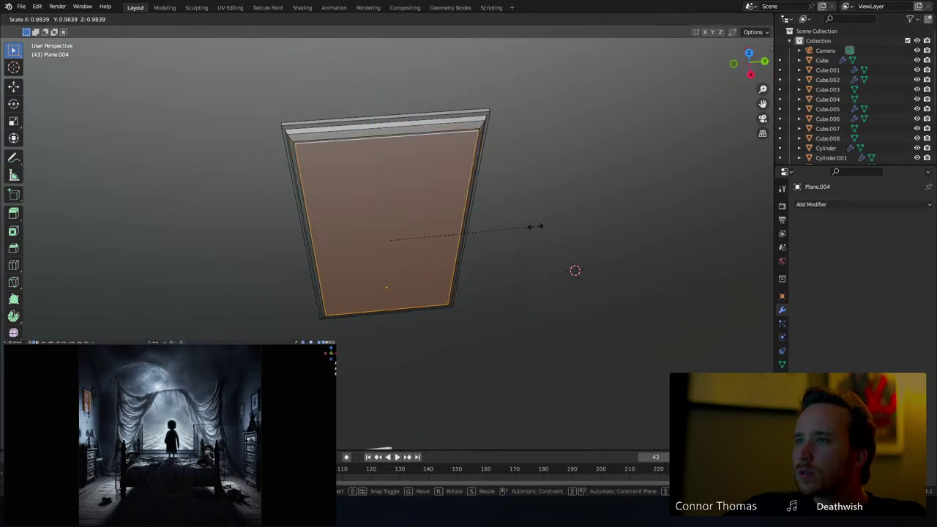
left_click(533, 225)
key("e")
left_click(533, 225)
key("s")
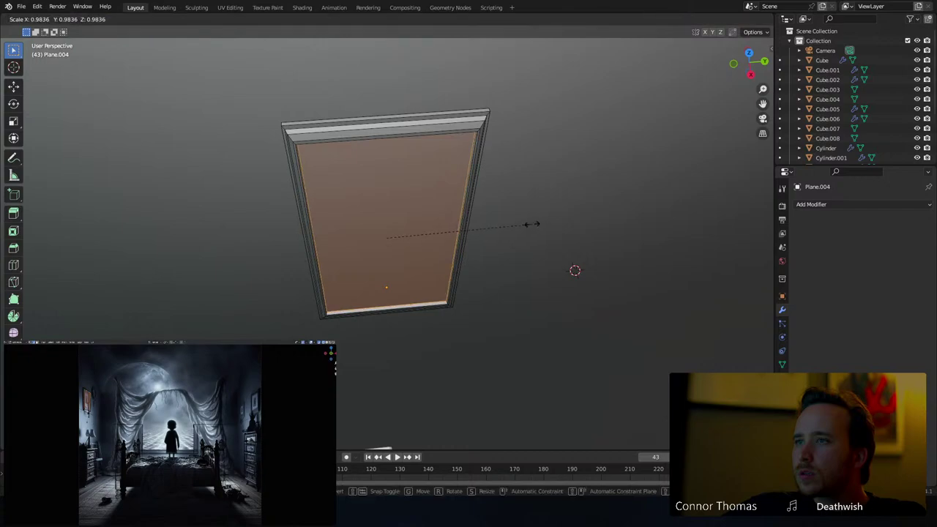
left_click(532, 224)
Add three finer moulding steps around the picture opening, extruding the front face slightly and scaling it inward each time
key("e")
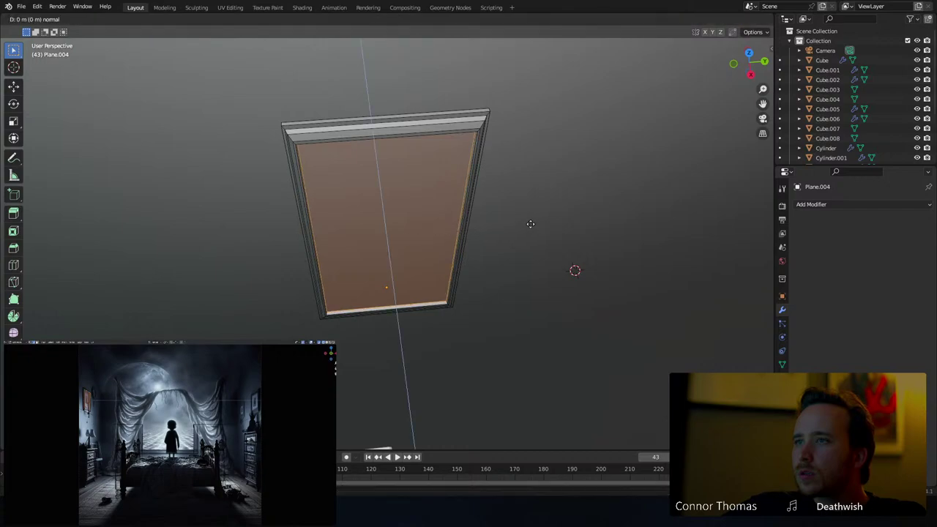
left_click(528, 225)
key("s")
left_click(524, 226)
key("e")
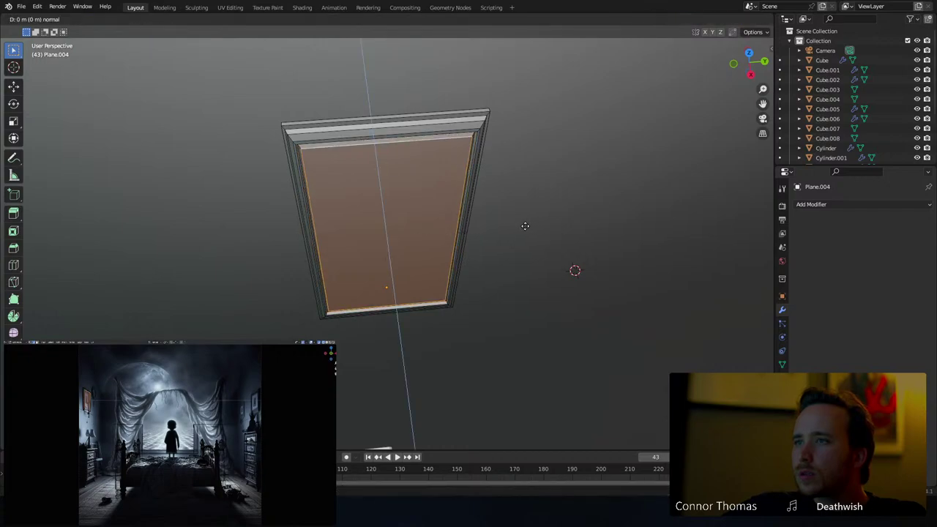
left_click(523, 227)
key("s")
left_click(521, 227)
key("e")
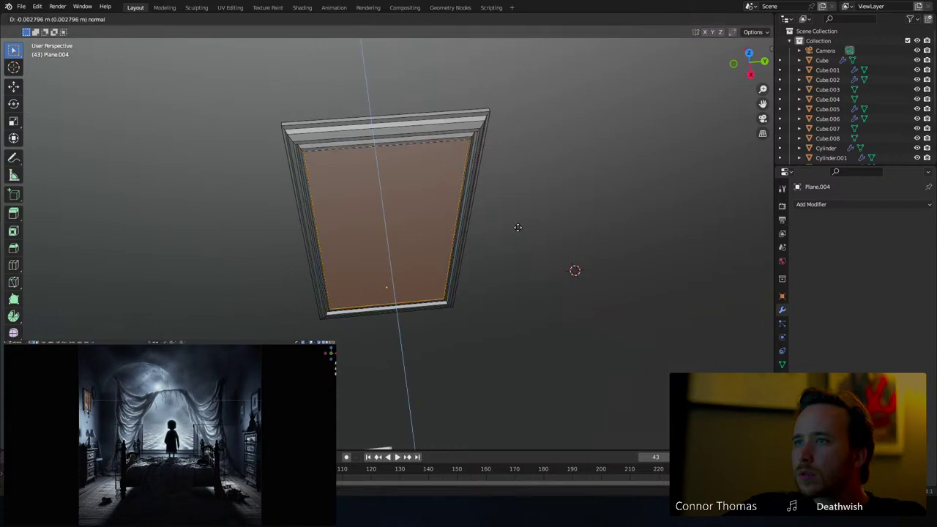
left_click(518, 226)
key("s")
left_click(514, 227)
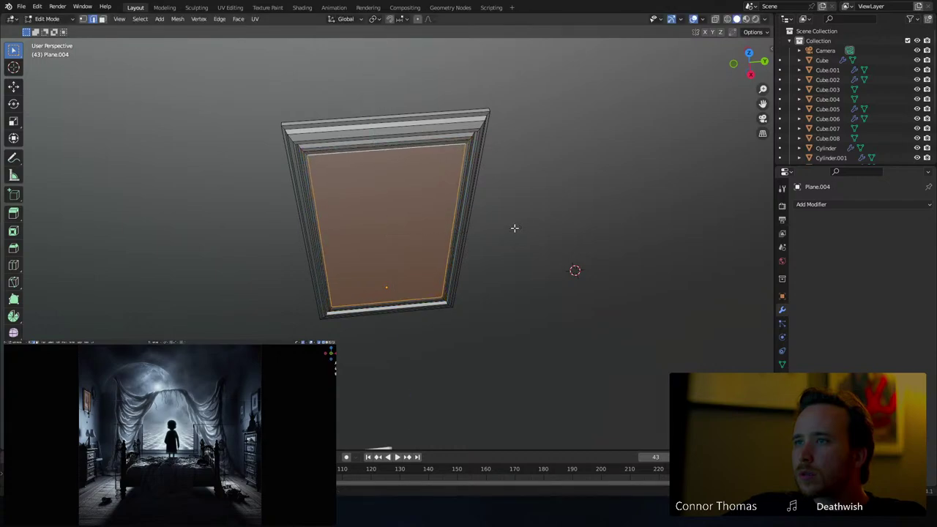
Recess the selected inner picture panel slightly into the frame along the X axis
key("g")
key("y")
key("x")
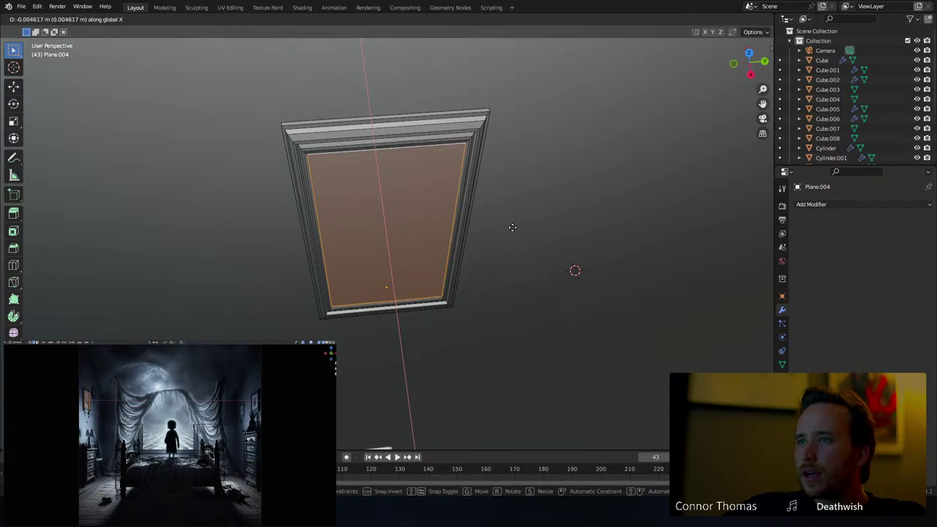
left_click(509, 226)
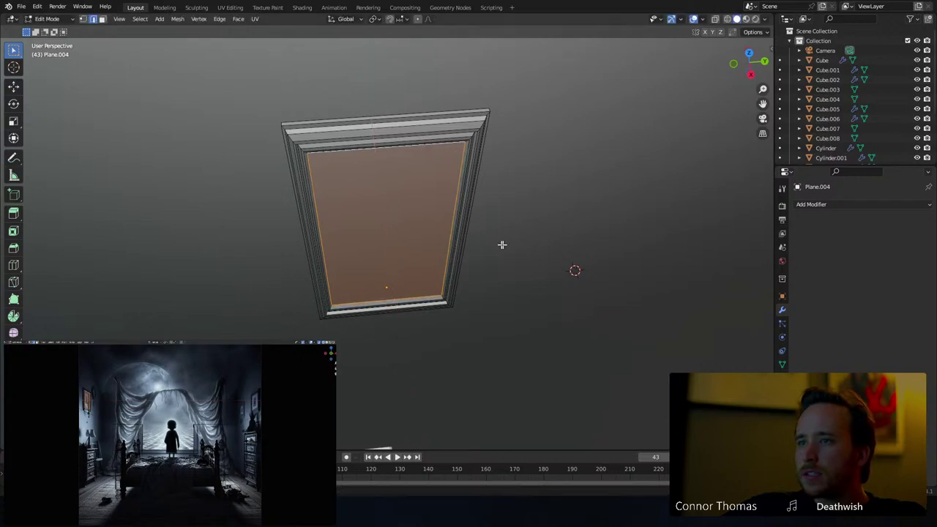
Return to Object Mode and add a Subdivision Surface modifier to the picture frame
middle_click_drag(500, 244, 349, 115)
key("Tab")
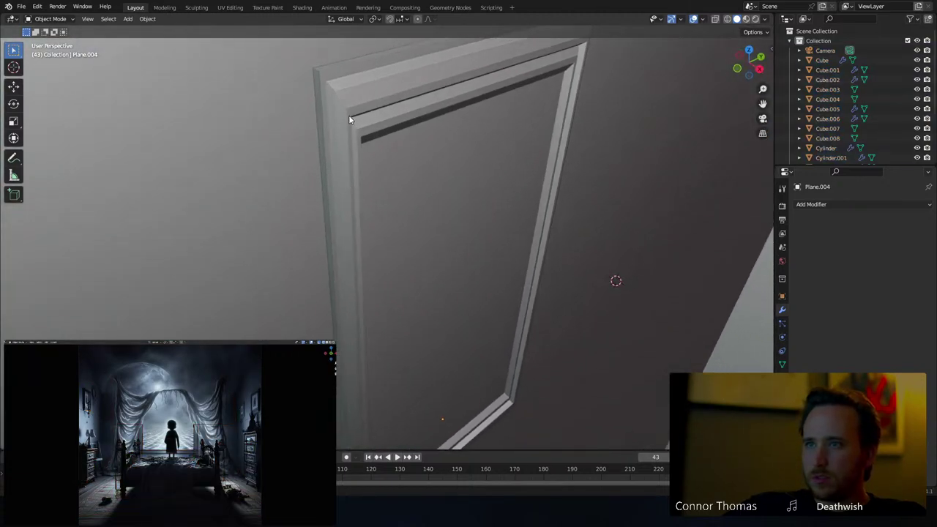
left_click(349, 116)
left_click(805, 204)
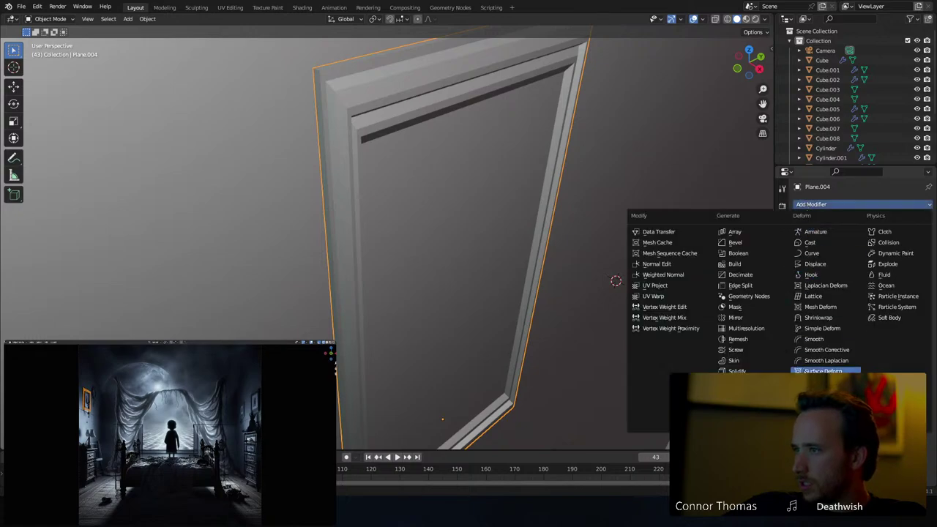
left_click(740, 381)
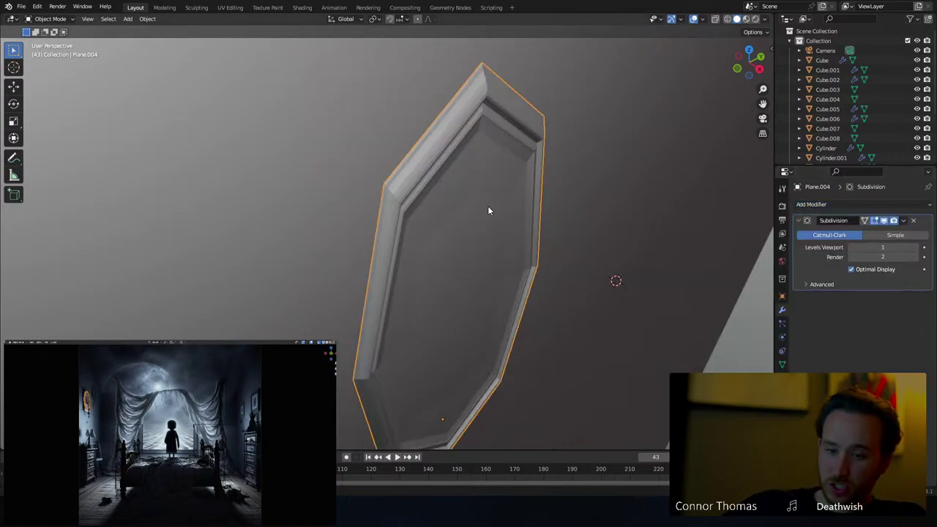
Add edge loops to the picture frame and slide them to its upper, lower, right and left edges to sharpen the corners
scroll(489, 211, "down", 4)
middle_click_drag(507, 211, 455, 192)
key("Tab")
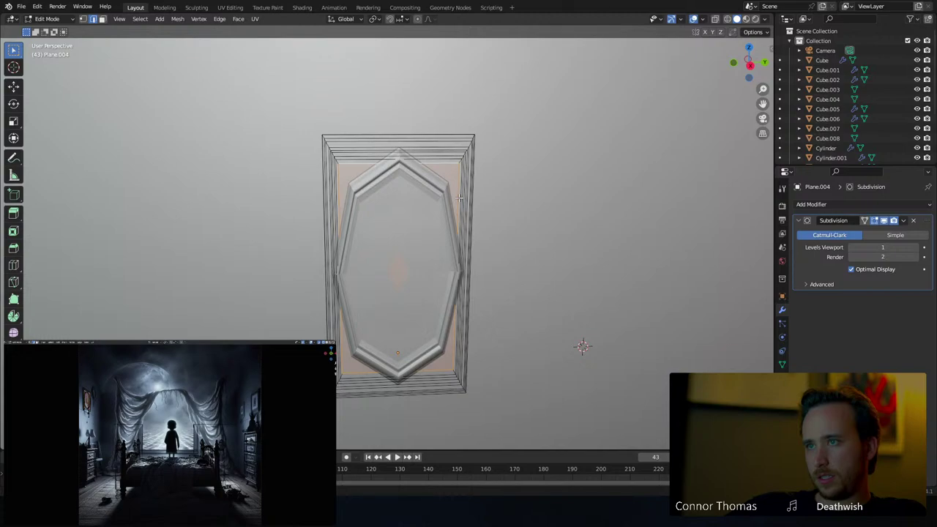
left_click(459, 232)
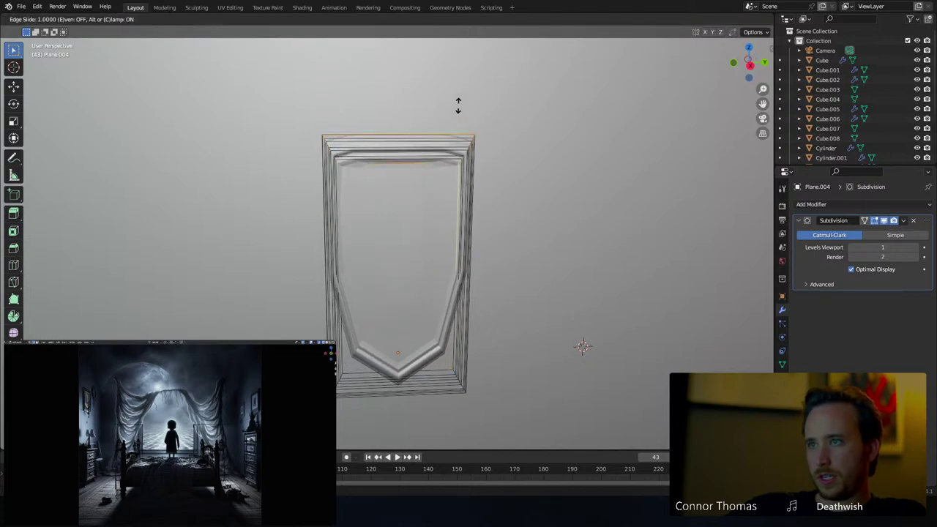
left_click(451, 72)
key("ctrl+z")
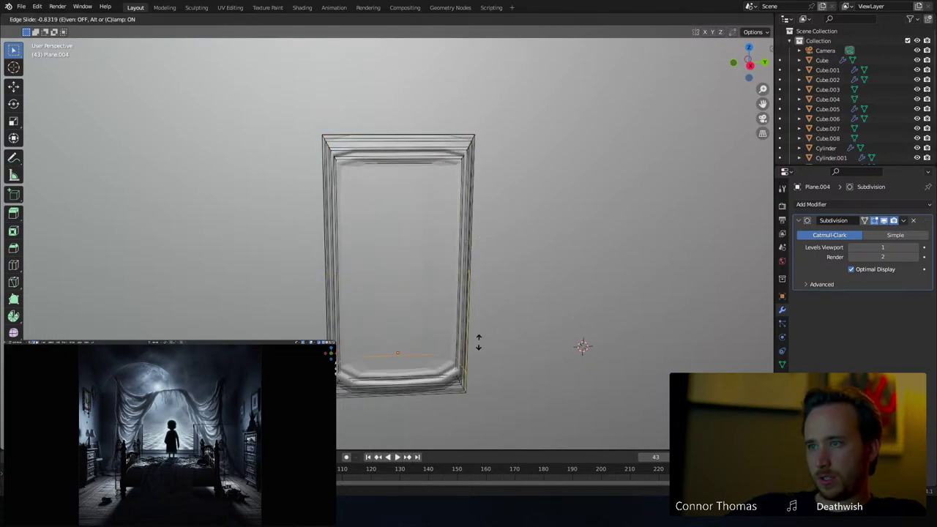
key("ctrl+z")
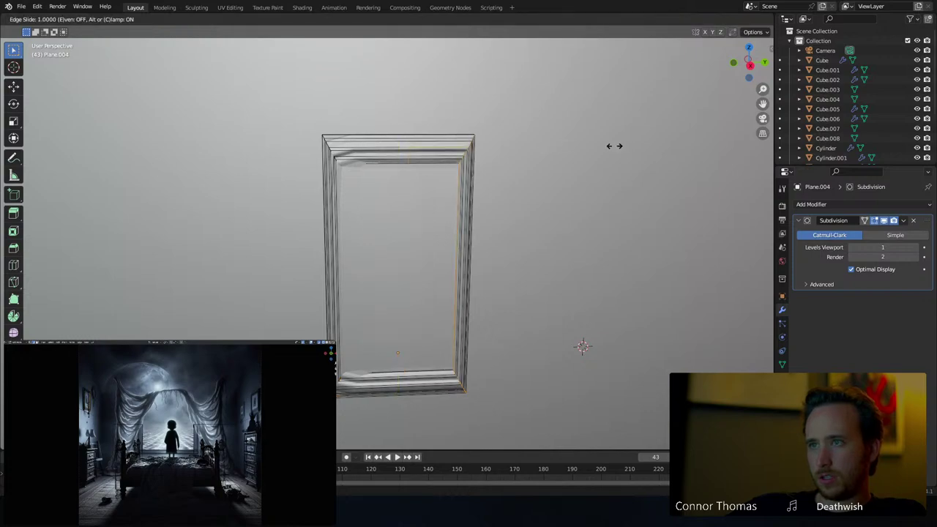
left_click(366, 152)
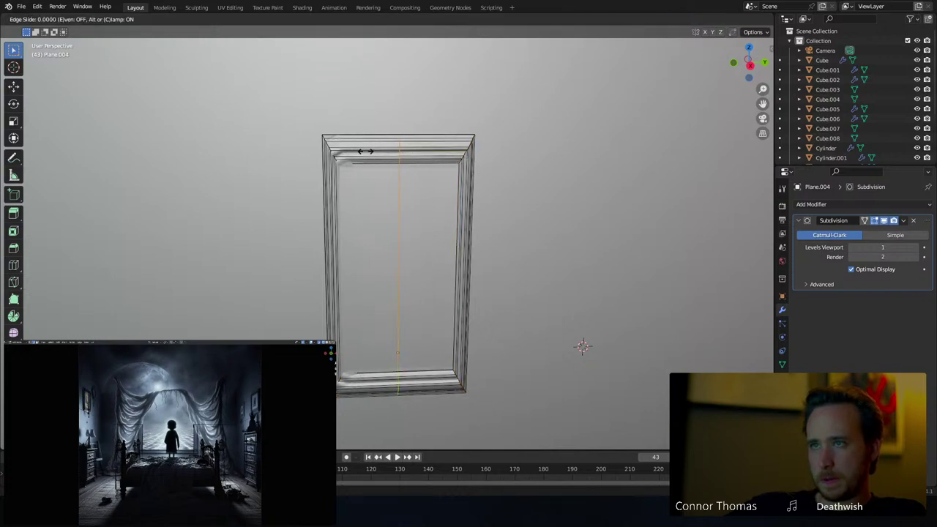
left_click(164, 153)
key("Tab")
Deselect everything and examine the sharpened corners and moulding of the picture frame from an angle
middle_click_drag(398, 170, 479, 171)
right_click(404, 160)
scroll(479, 172, "up", 2)
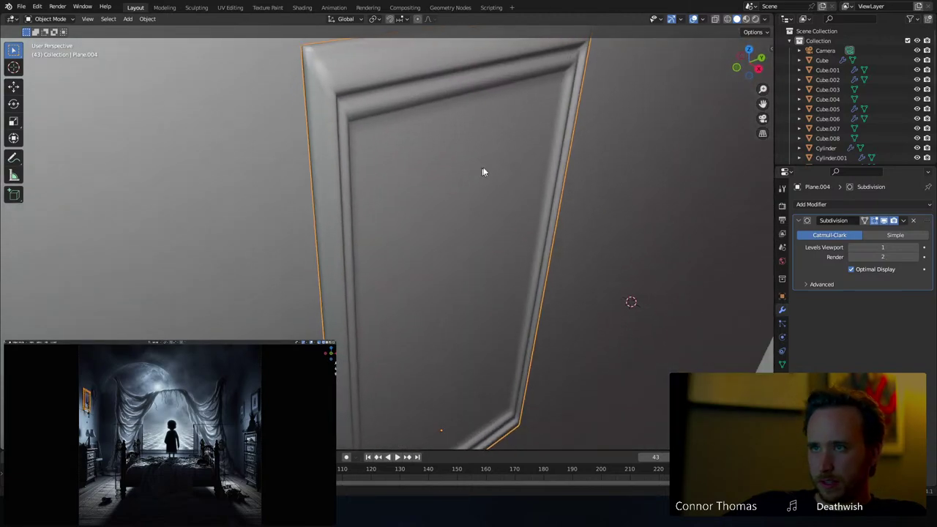
scroll(481, 166, "down", 1)
key("a")
key("alt+a")
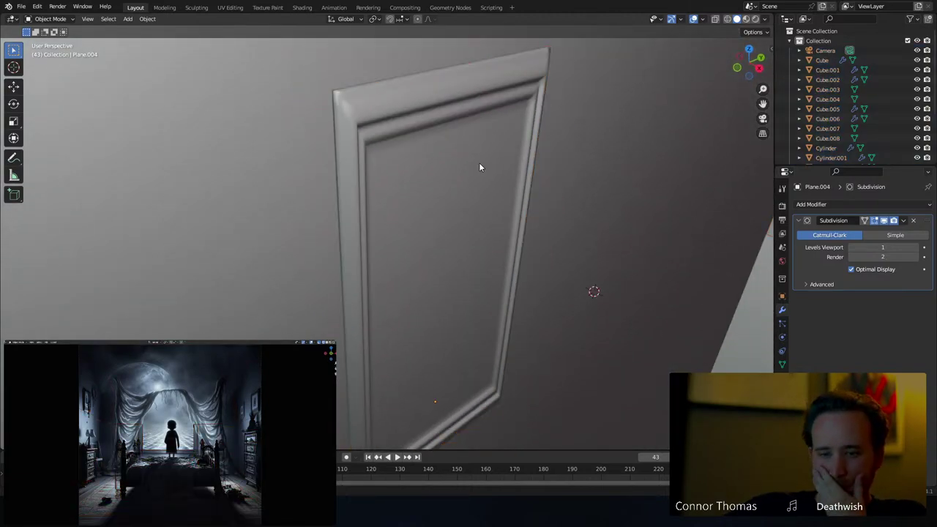
middle_click_drag(487, 164, 489, 125)
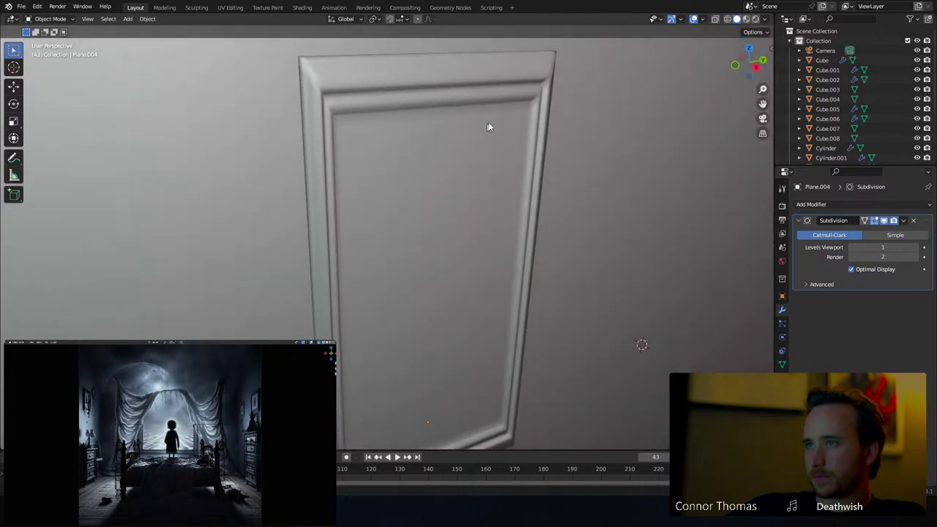
key("Tab")
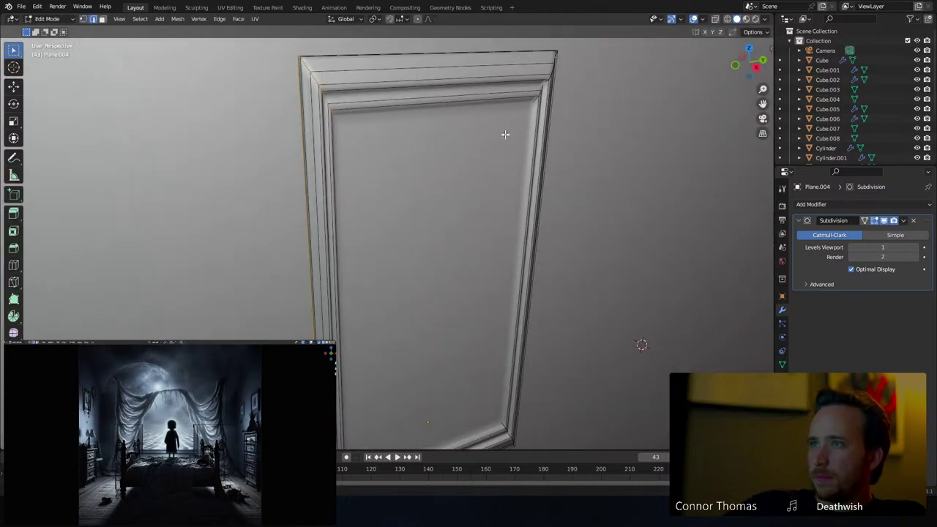
left_click(473, 166)
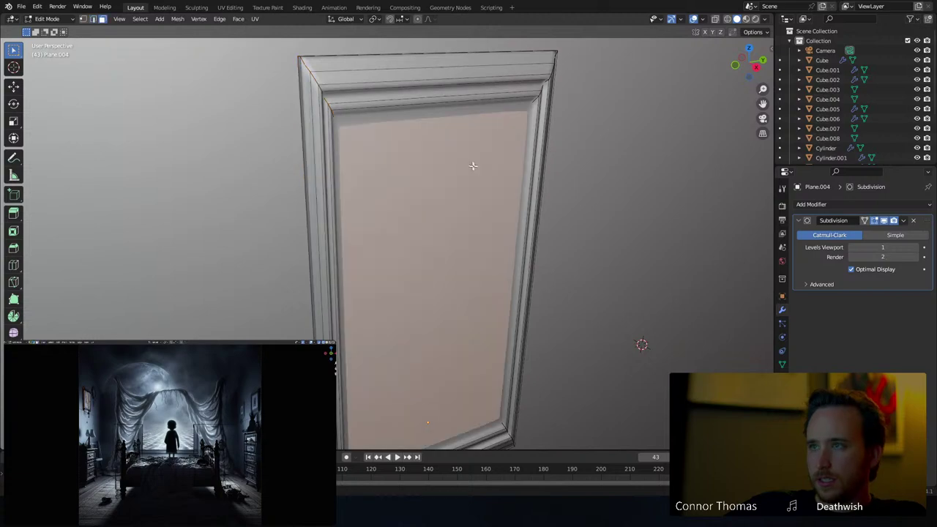
key("e")
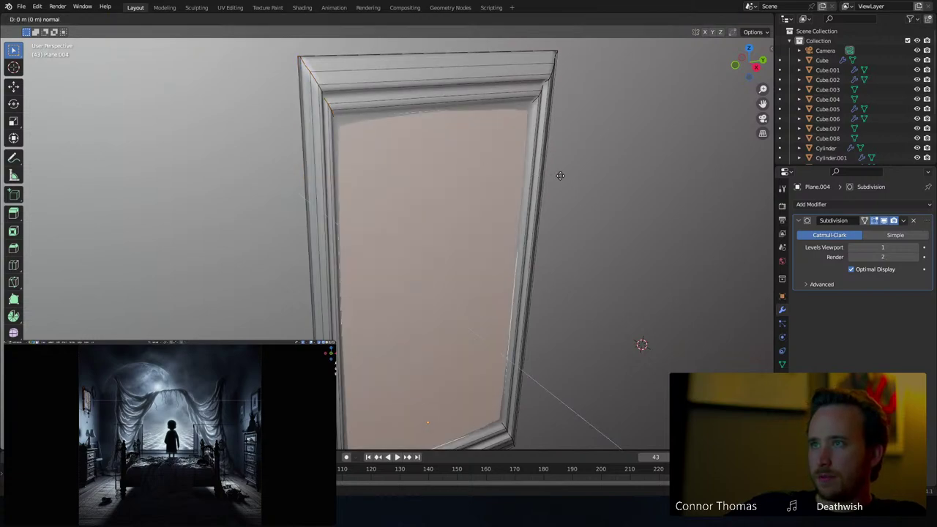
right_click(560, 175)
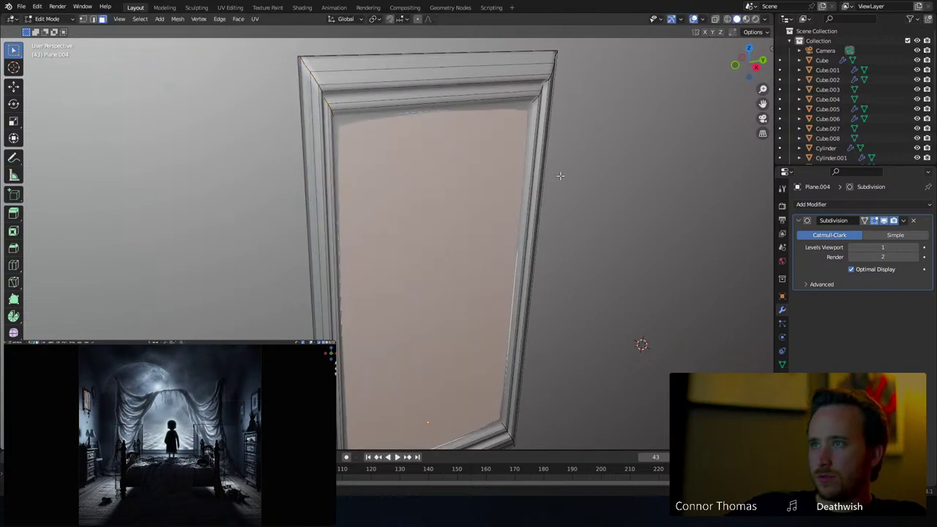
left_click(600, 185)
key("Tab")
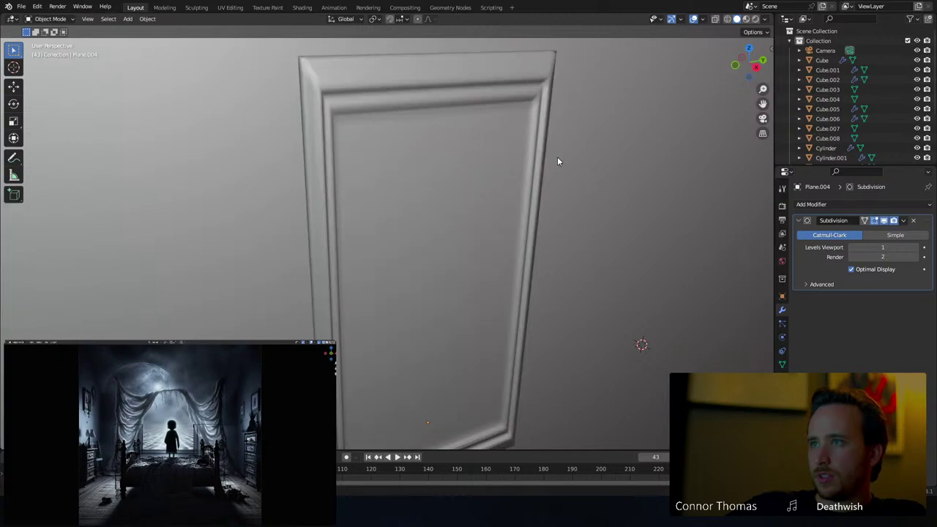
Add an edge loop across the frame in wireframe display, slide it to the upper edge, and return to solid shading
key("Tab")
key("z")
left_click(479, 122)
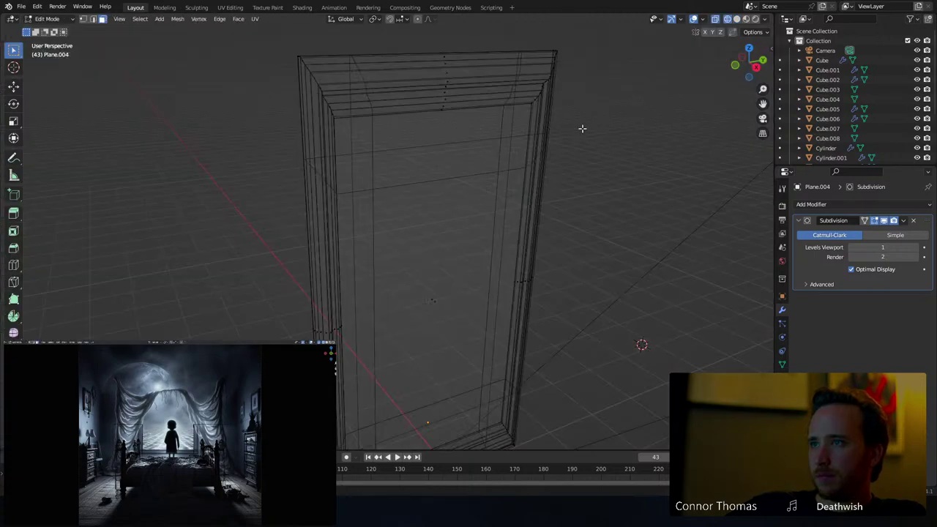
middle_click_drag(581, 128, 581, 115)
key("Tab")
key("Tab")
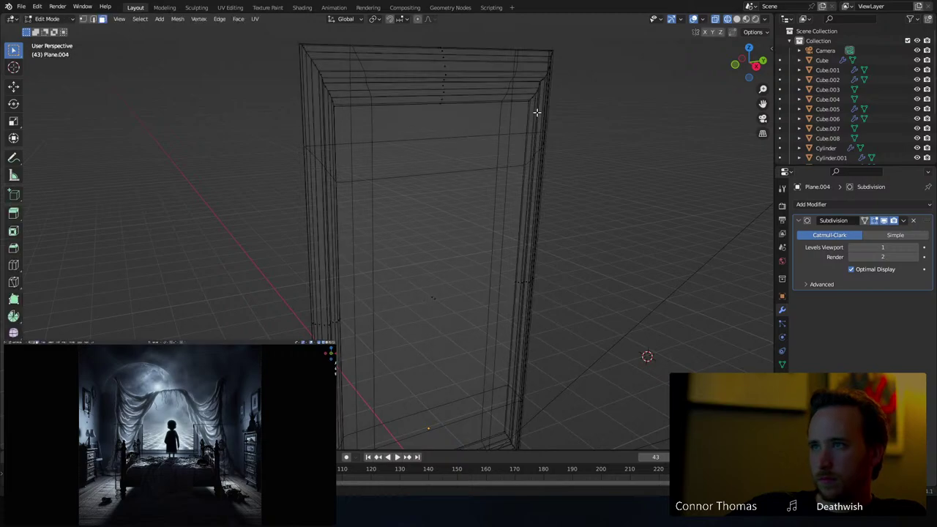
key("ctrl+r")
left_click(535, 113)
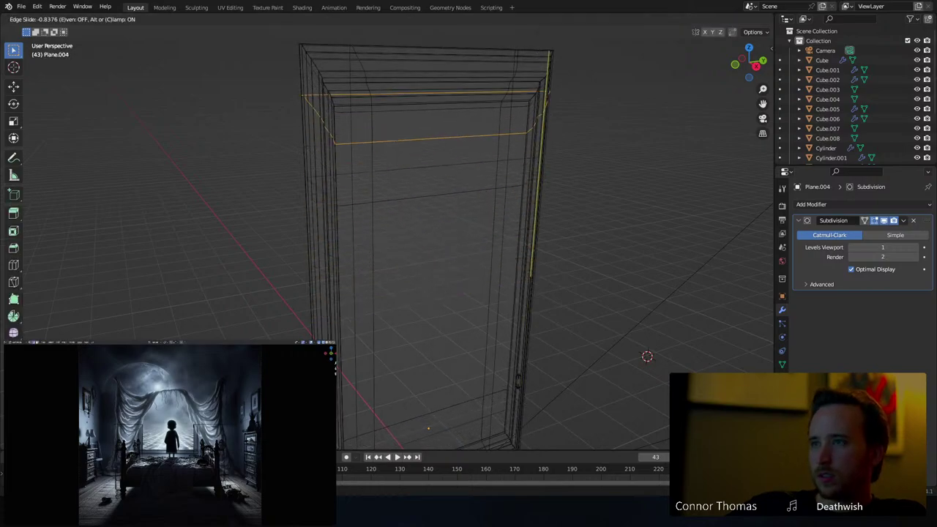
left_click(494, 328)
key("z")
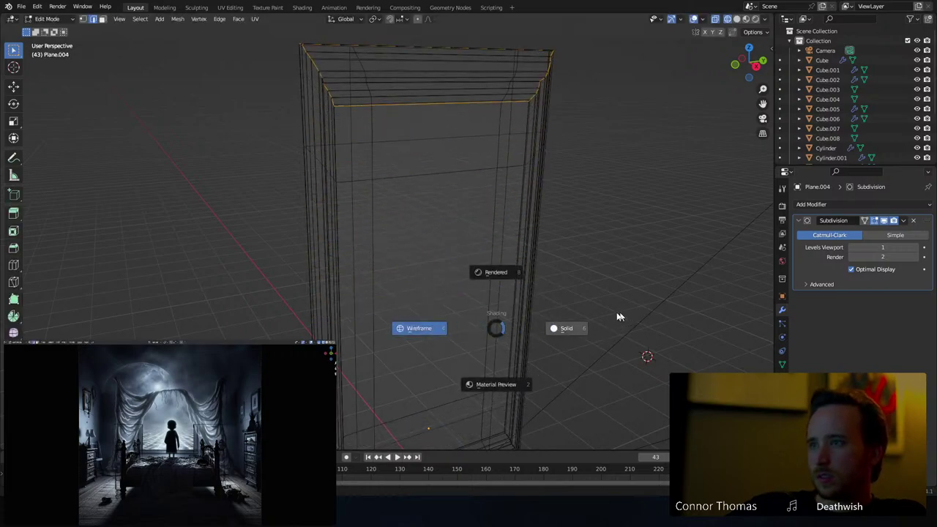
left_click(618, 316)
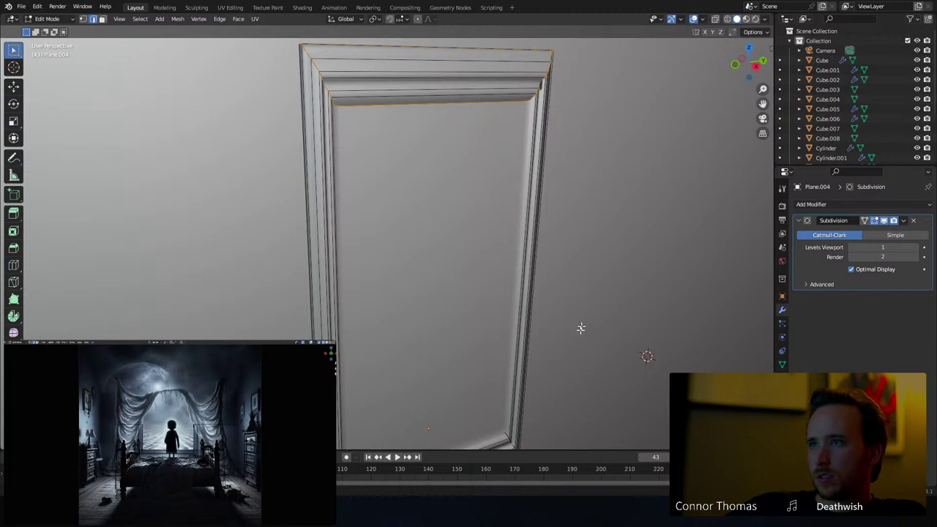
Add further edge loops to the frame, sliding them to its left, upper and lower edges
key("ctrl+r")
left_click(444, 101)
left_click(262, 77)
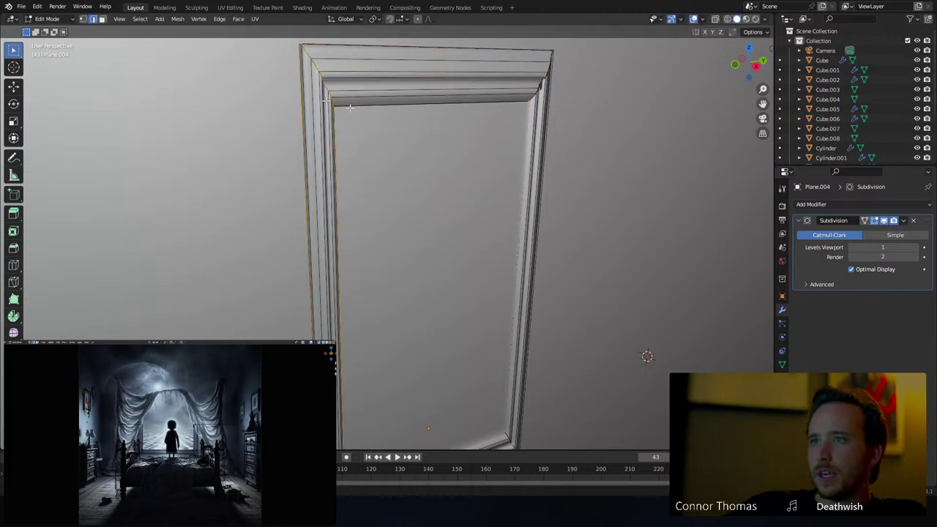
key("ctrl+r")
left_click(315, 157)
left_click(333, 256)
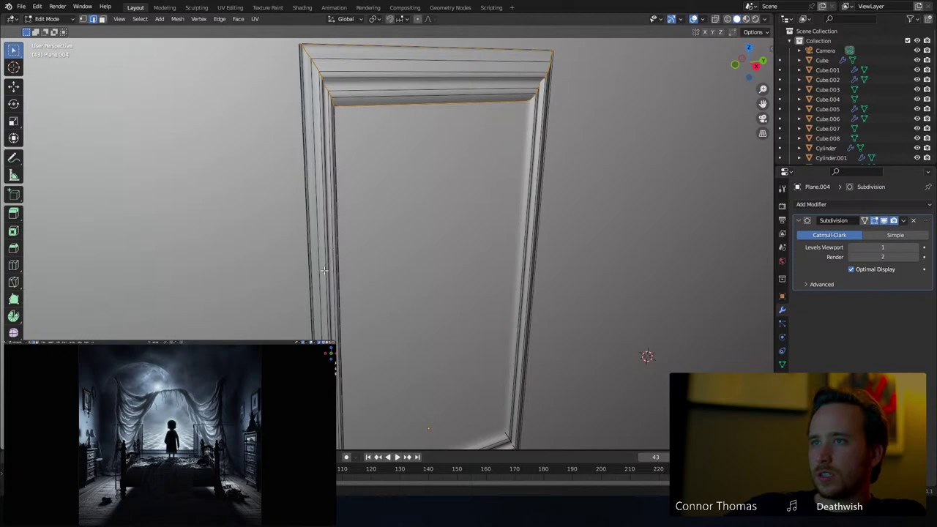
key("Tab")
key("Tab")
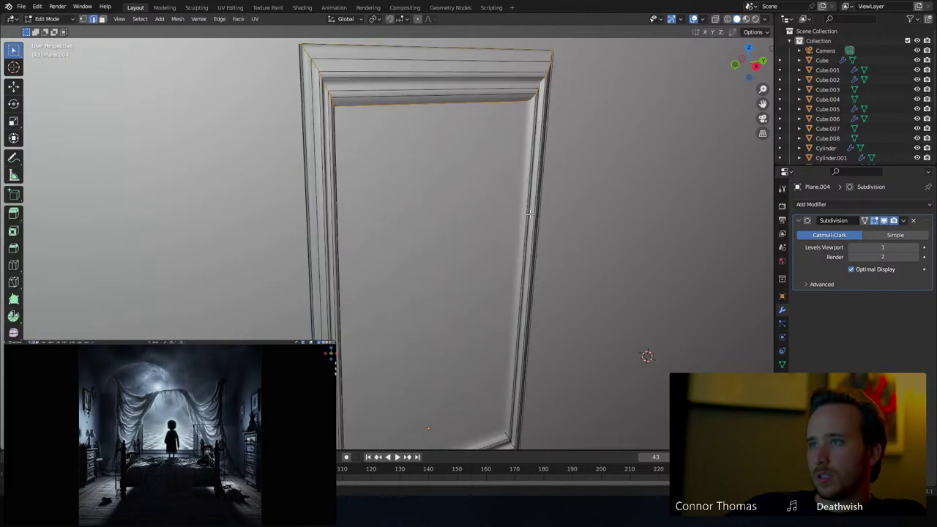
key("ctrl+r")
left_click(519, 231)
left_click(533, 416)
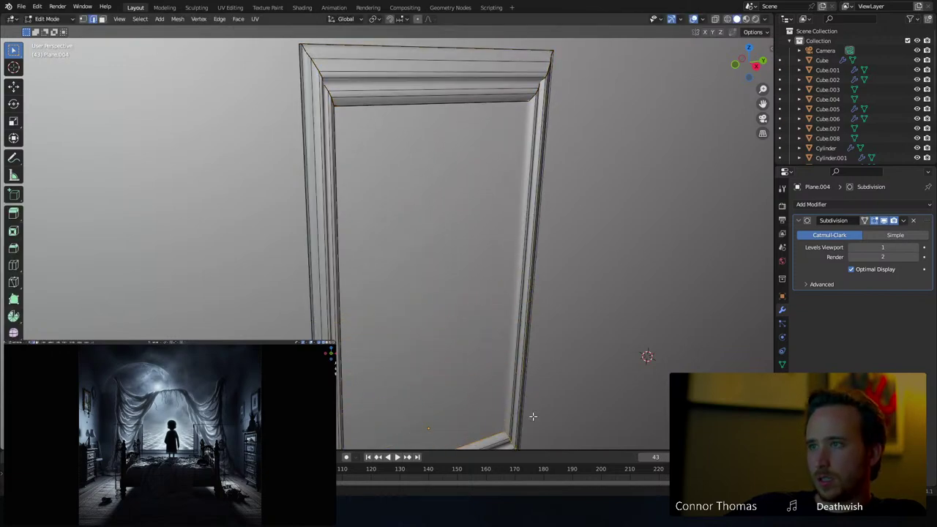
Add two more edge loops to the frame, sliding one to its right edge and one to its left edge
key("ctrl+r")
left_click(441, 94)
left_click(663, 79)
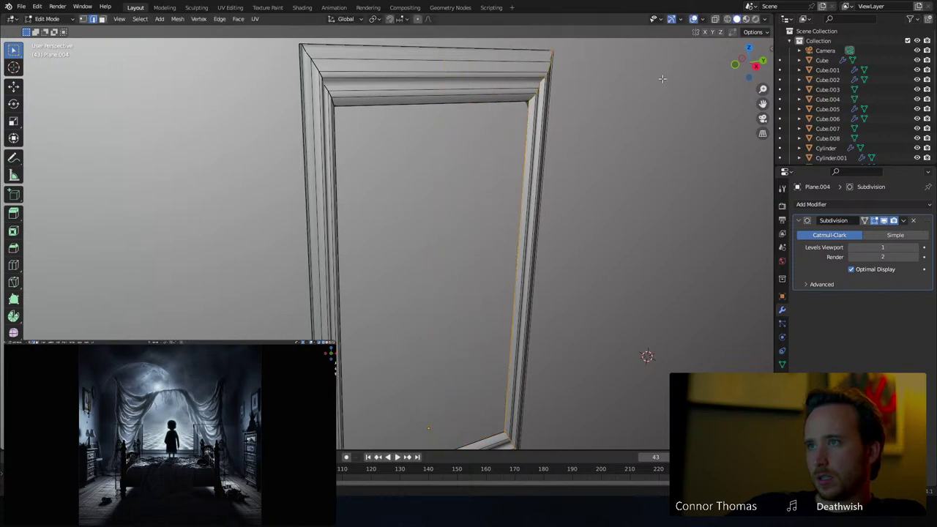
key("ctrl+r")
left_click(456, 73)
left_click(163, 78)
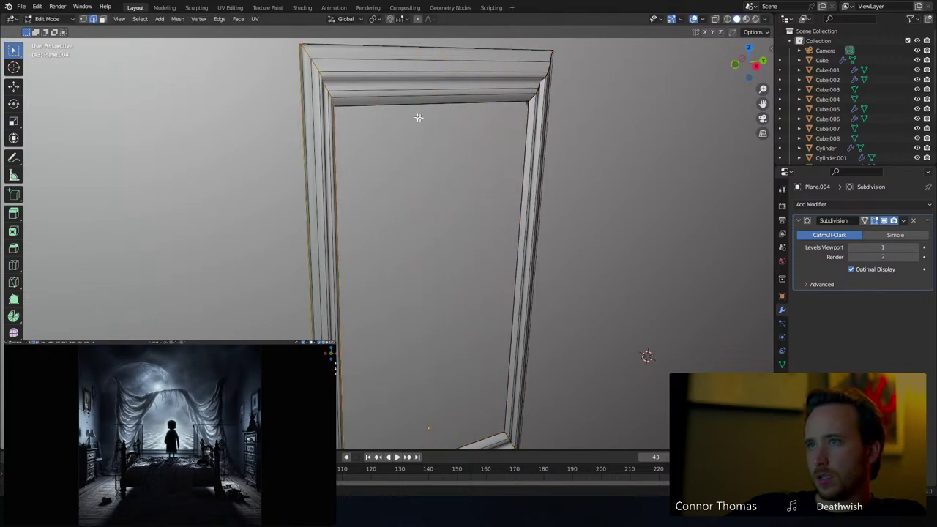
Inspect the frame's inner corners from the front and undo the latest right and left edge loops
key("Tab")
middle_click_drag(561, 233, 484, 231)
scroll(551, 212, "down", 1)
scroll(436, 298, "up", 2)
scroll(436, 299, "down", 2)
scroll(435, 301, "up", 1)
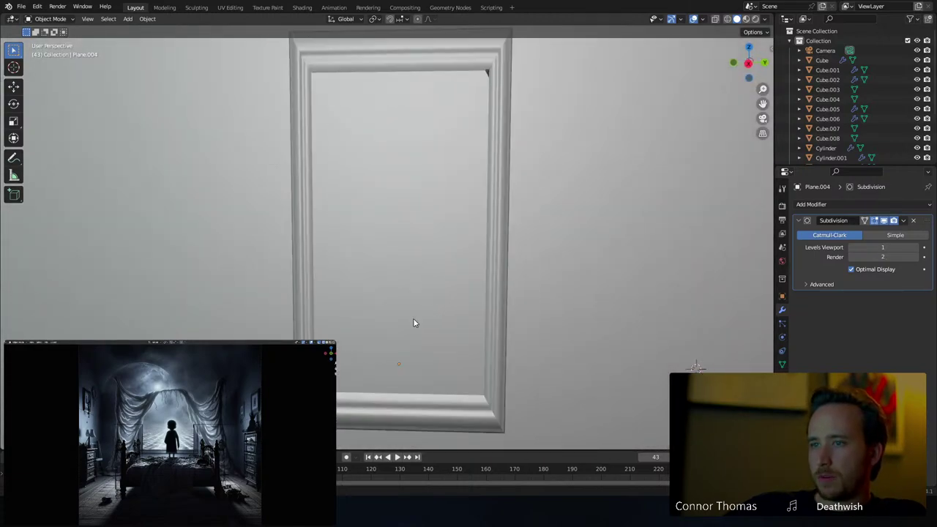
middle_click_drag(413, 318, 419, 301, "shift")
key("Tab")
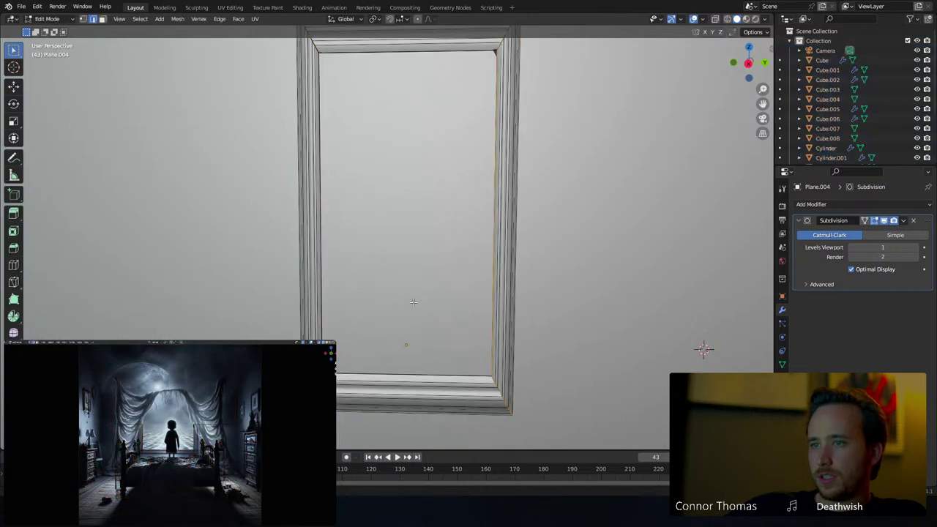
key("ctrl+z")
key("ctrl+z")
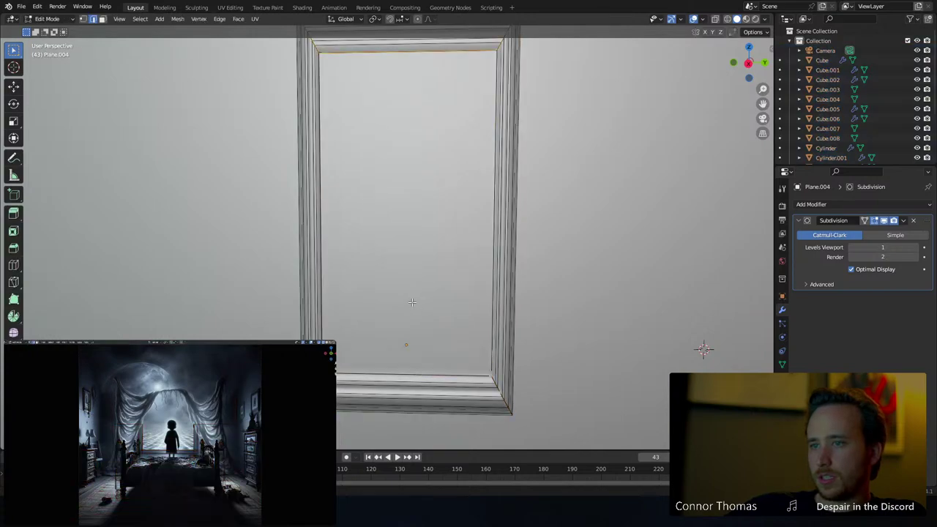
key("ctrl+z")
Select the inner picture panel face and split it off from the surrounding frame mesh
middle_click_drag(391, 255, 393, 266)
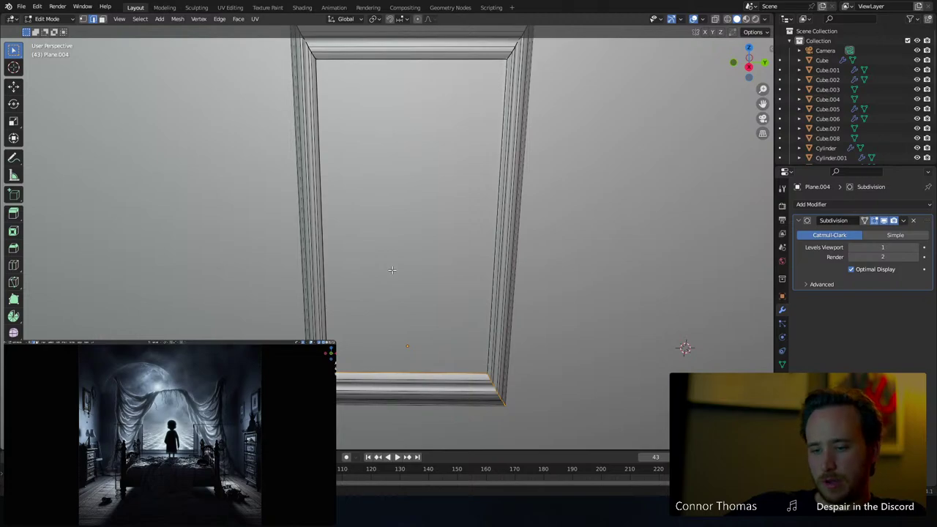
key("3")
left_click(393, 264)
middle_click_drag(417, 205, 533, 205)
right_click(421, 221)
left_click(414, 232)
key("Tab")
key("Tab")
Select the detached inner panel and delete its face, leaving only its outline edges
left_click(478, 167)
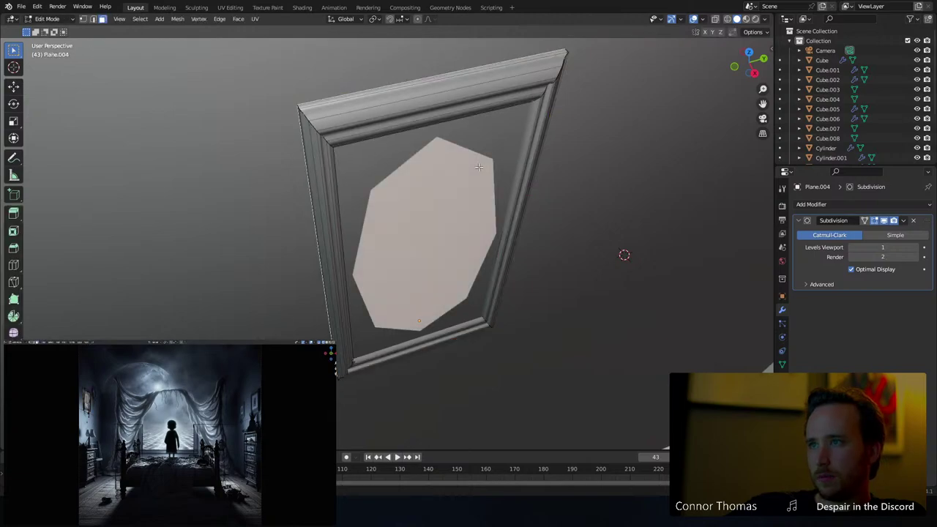
middle_click_drag(461, 198, 525, 207)
key("x")
left_click(462, 180)
key("Tab")
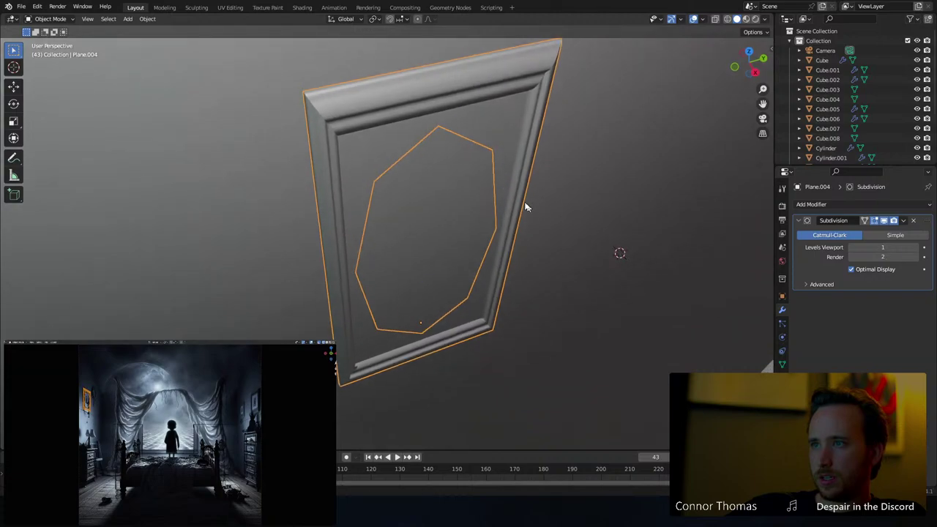
key("Tab")
left_click(553, 177)
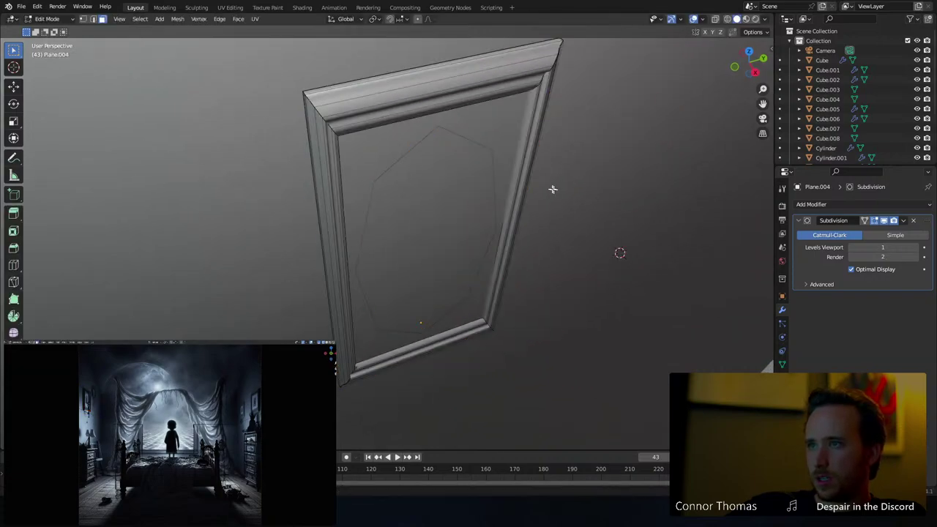
Apply the frame's Subdivision modifier, and undo both that and the inner panel's removal
key("Tab")
key("ctrl+a")
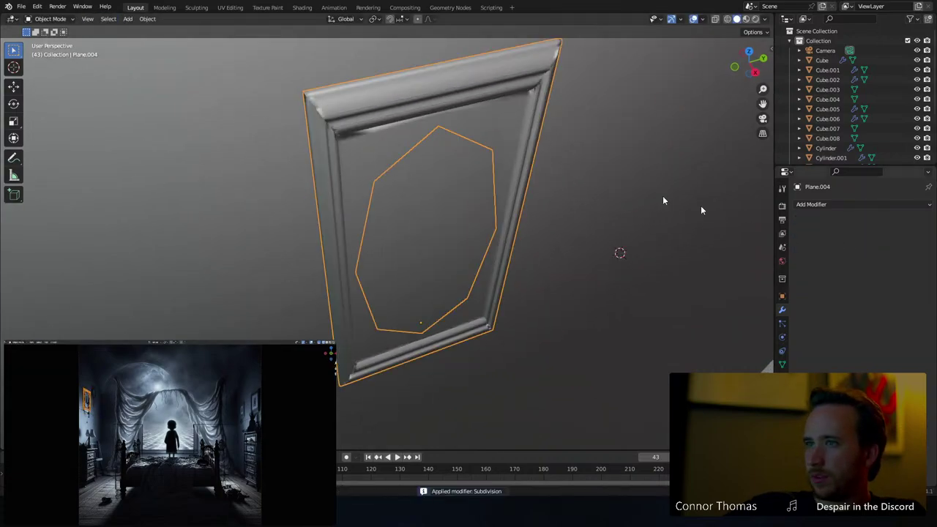
middle_click_drag(701, 207, 548, 157)
key("ctrl+1")
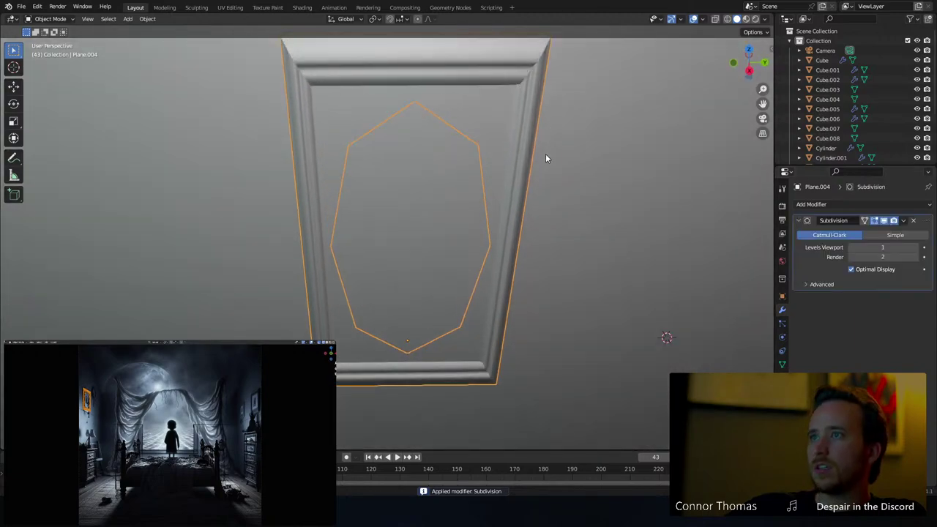
key("Tab")
left_click(546, 155)
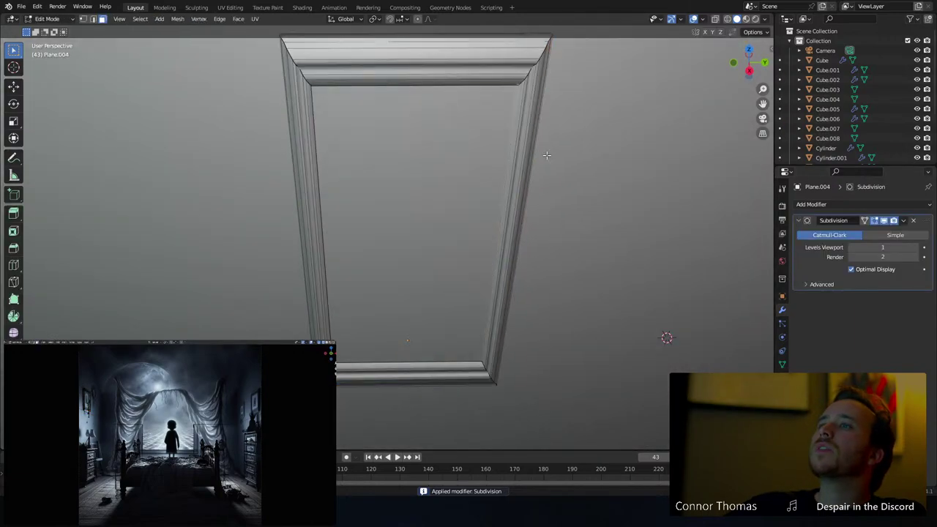
key("Tab")
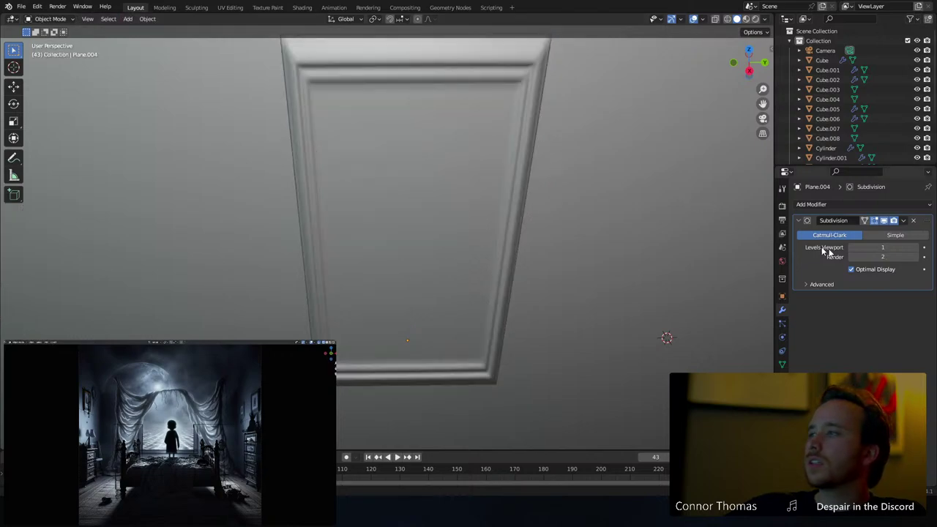
Remove the Subdivision modifier from the moulded picture frame on the side wall
middle_click_drag(549, 213, 473, 183)
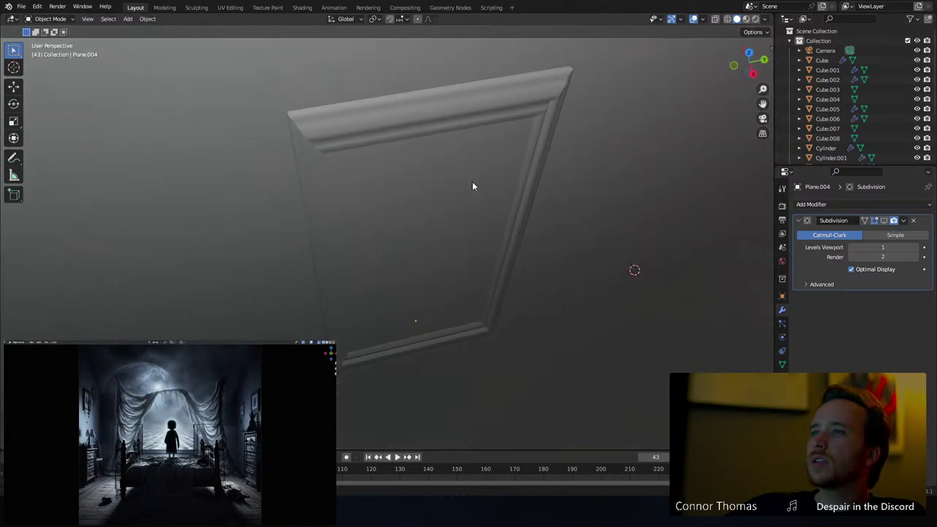
middle_click_drag(502, 138, 424, 96)
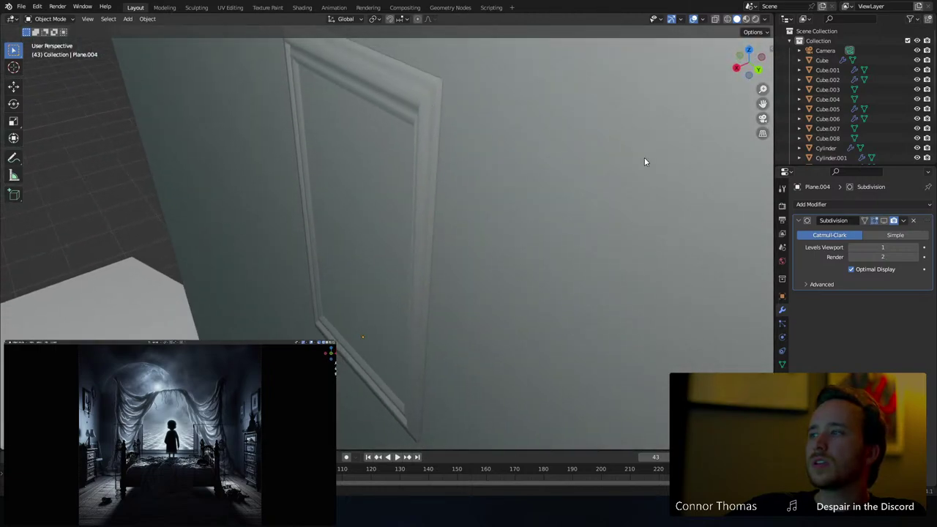
left_click(912, 221)
middle_click_drag(488, 203, 575, 218)
left_click(472, 211)
middle_click_drag(508, 268, 546, 274)
key("a")
key("a")
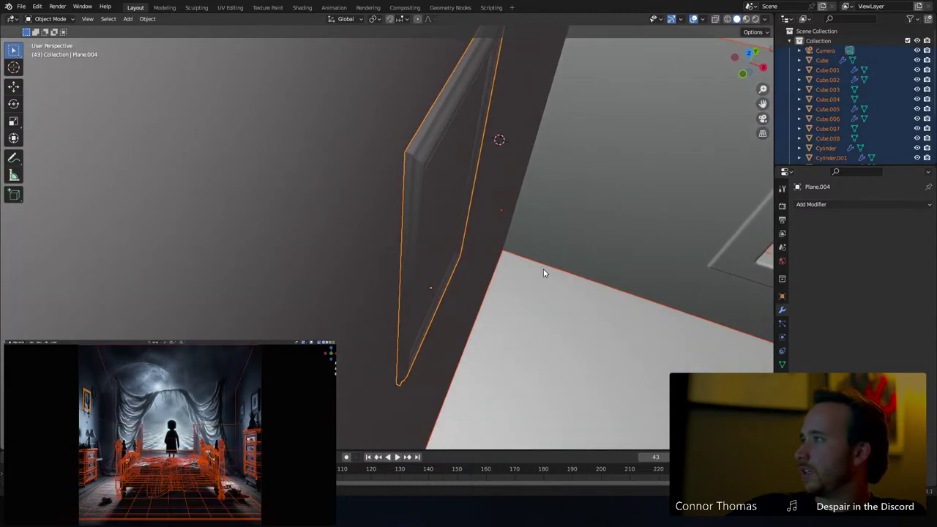
Duplicate the picture frame along the X axis to the opposite side wall and mirror the copy along X
left_click(447, 144)
scroll(453, 211, "down", 10)
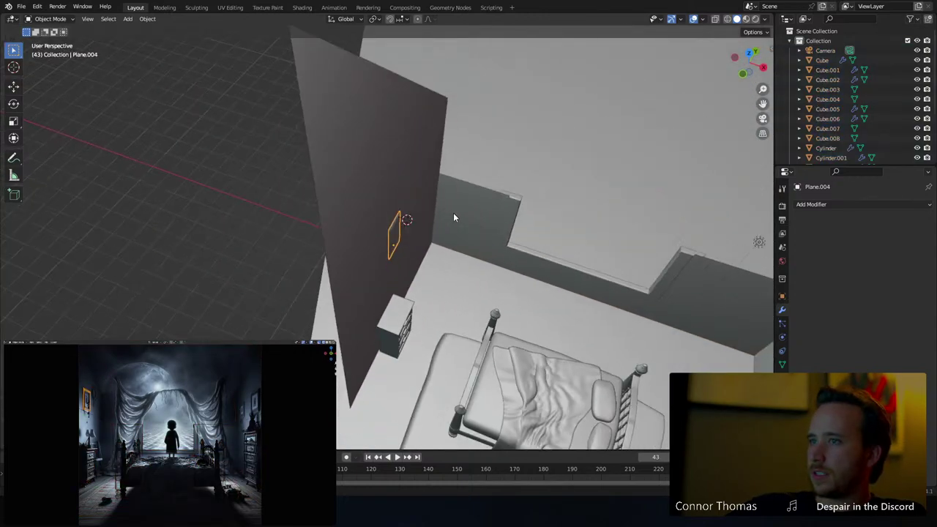
key("shift+d")
key("x")
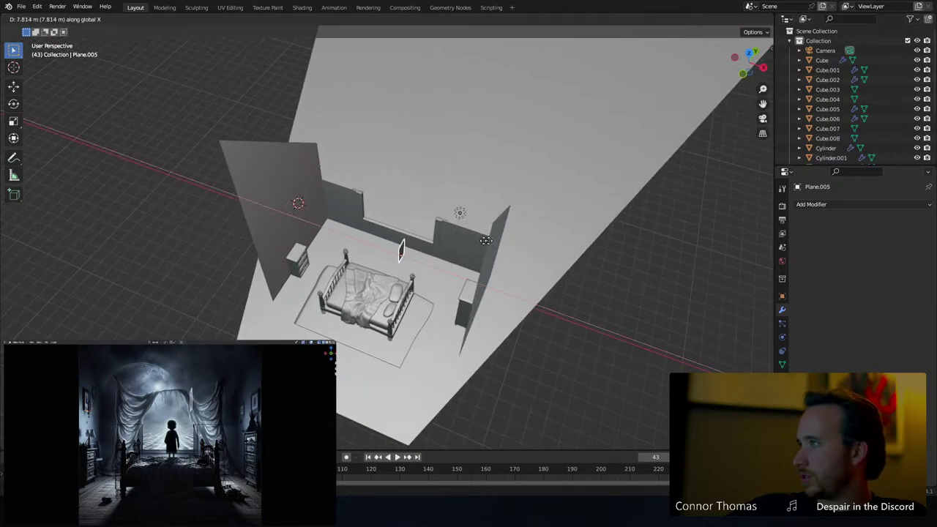
left_click(564, 251)
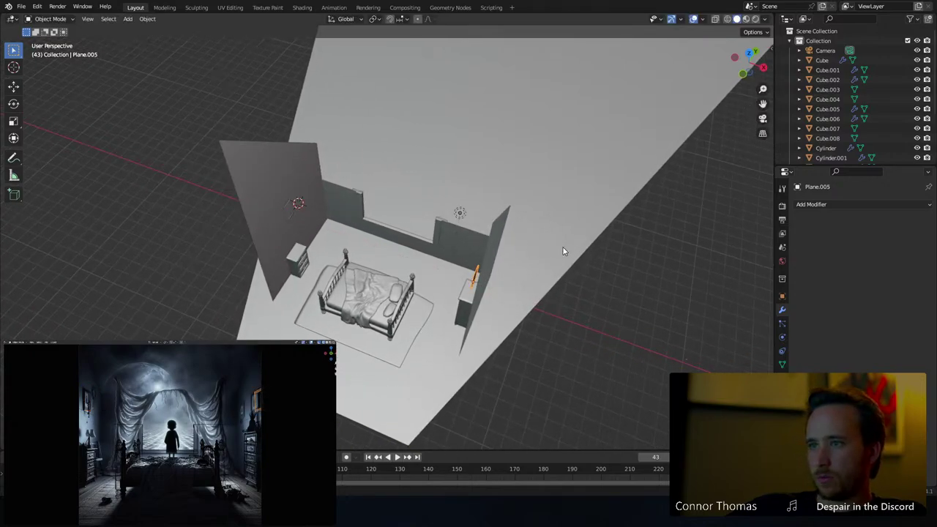
key("ctrl+m")
key("x")
left_click(561, 250)
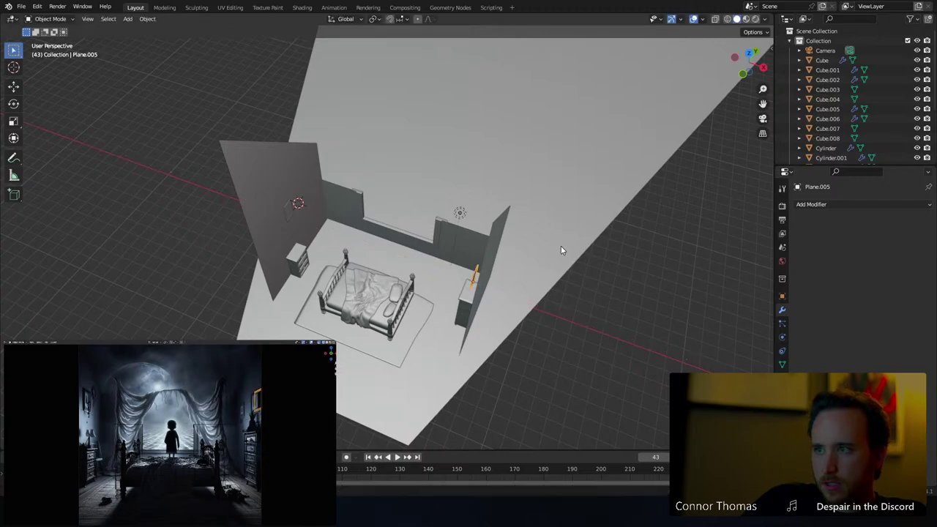
Move the mirrored frame about 0.54 m along X so it sits against the opposite wall
key("KP_Decimal")
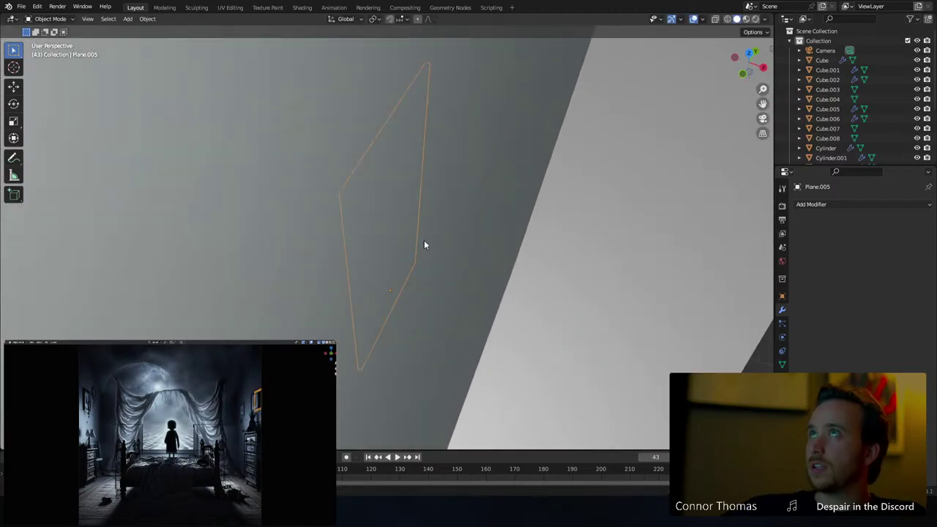
middle_click_drag(325, 238, 415, 236)
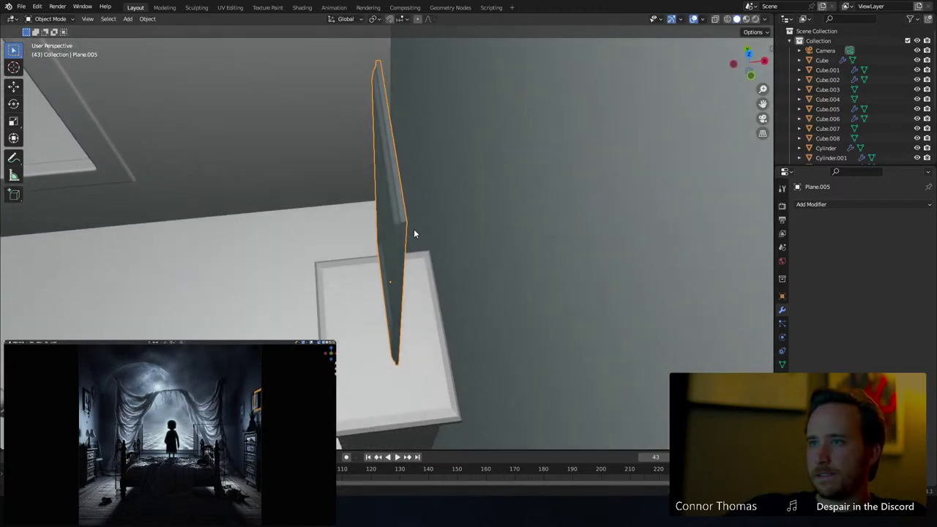
key("g")
key("x")
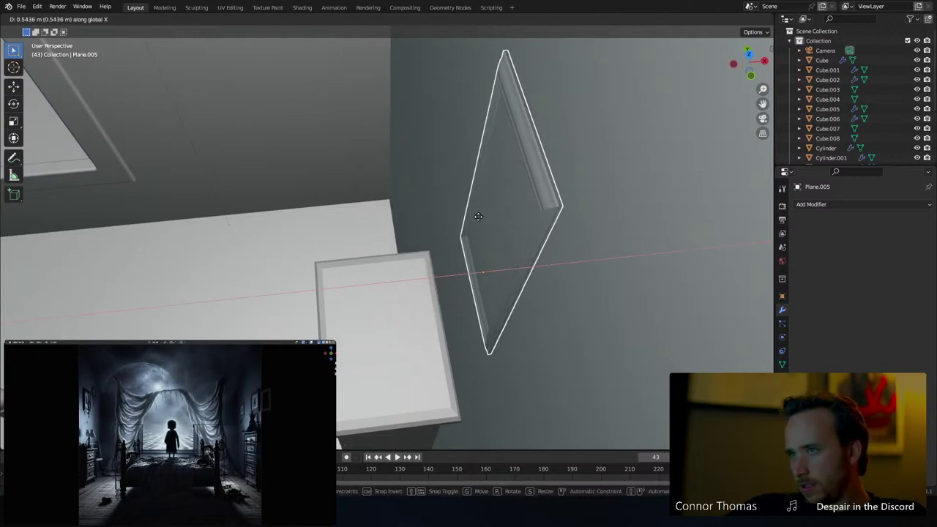
left_click(465, 215)
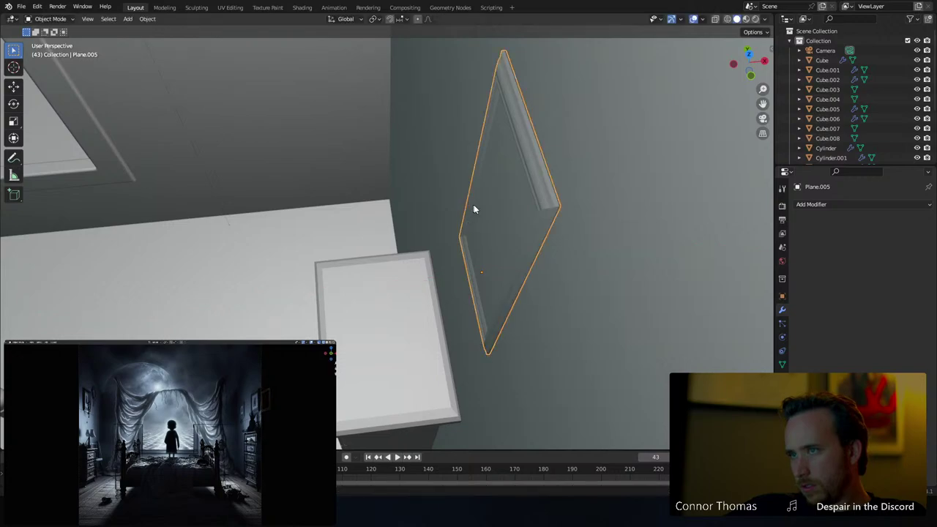
Slide the mirrored frame along the Y axis past the dresser, towards the window wall
middle_click_drag(474, 204, 489, 220)
key("g")
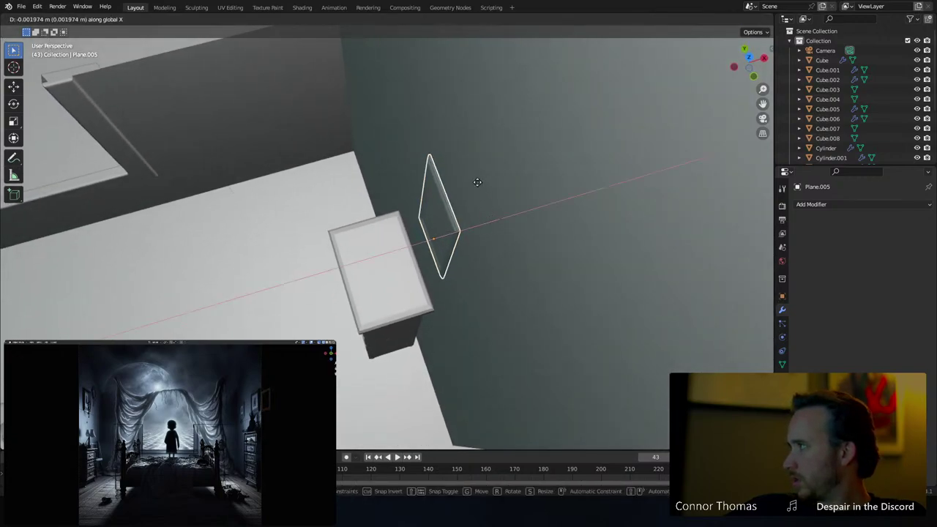
key("y")
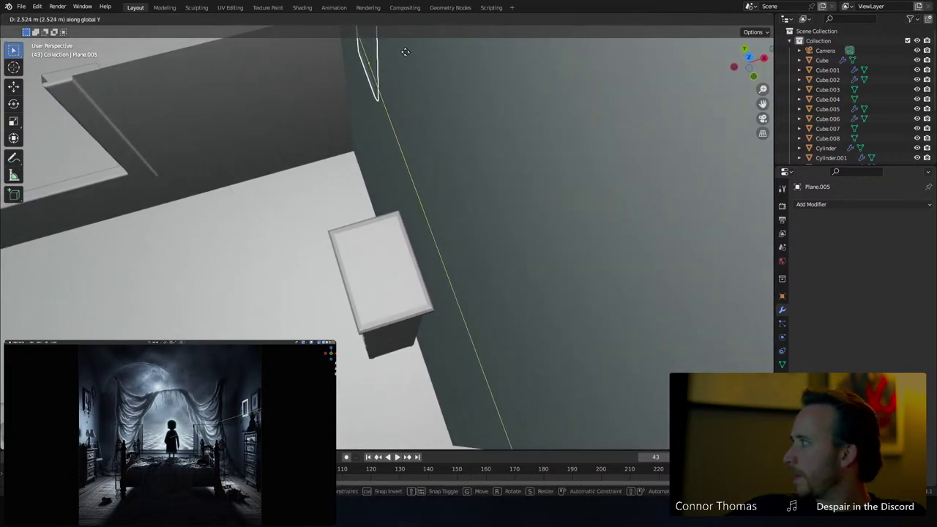
left_click(374, 32)
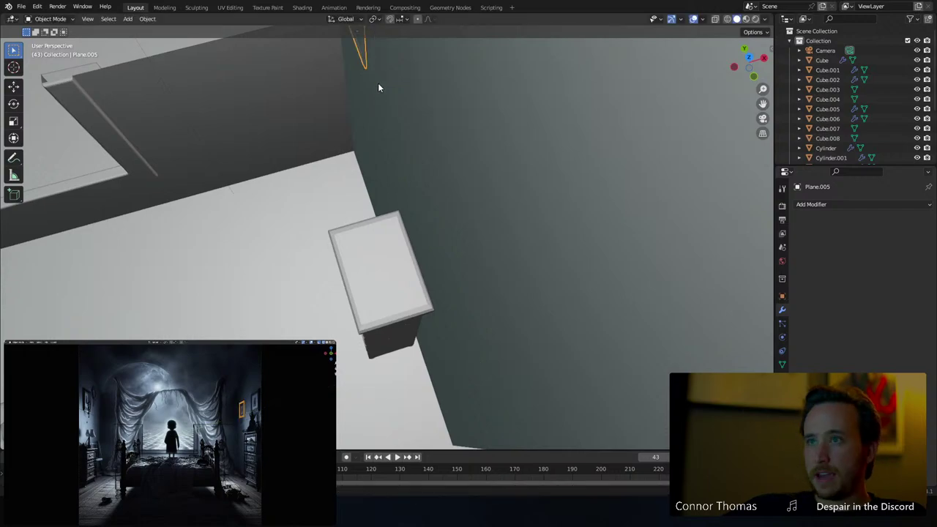
Duplicate the frame about 2 m along negative Y, placing the copy on the wall above the dresser
middle_click_drag(378, 84, 420, 46)
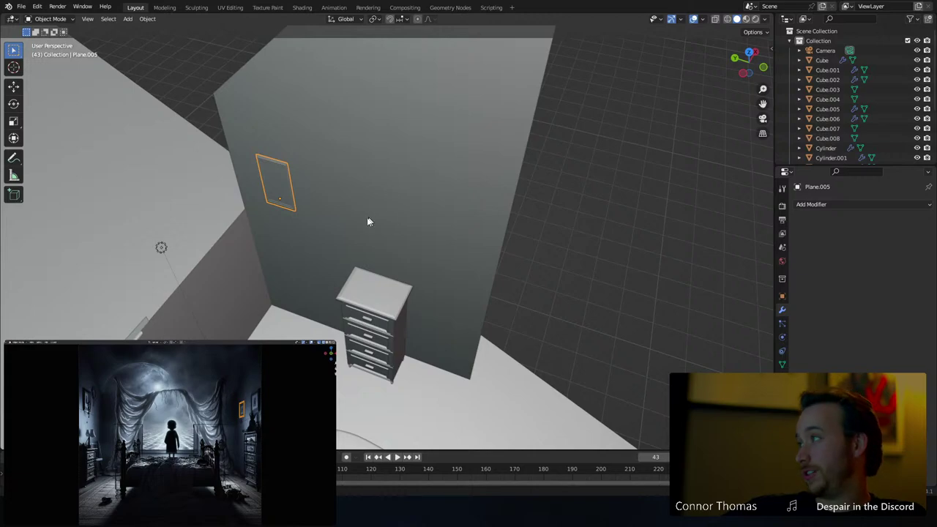
key("shift+d")
key("y")
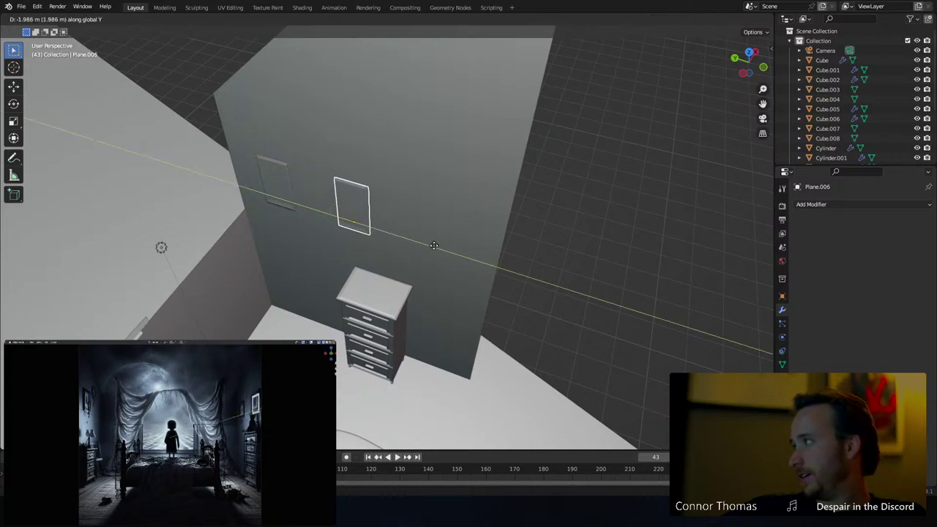
left_click(378, 192)
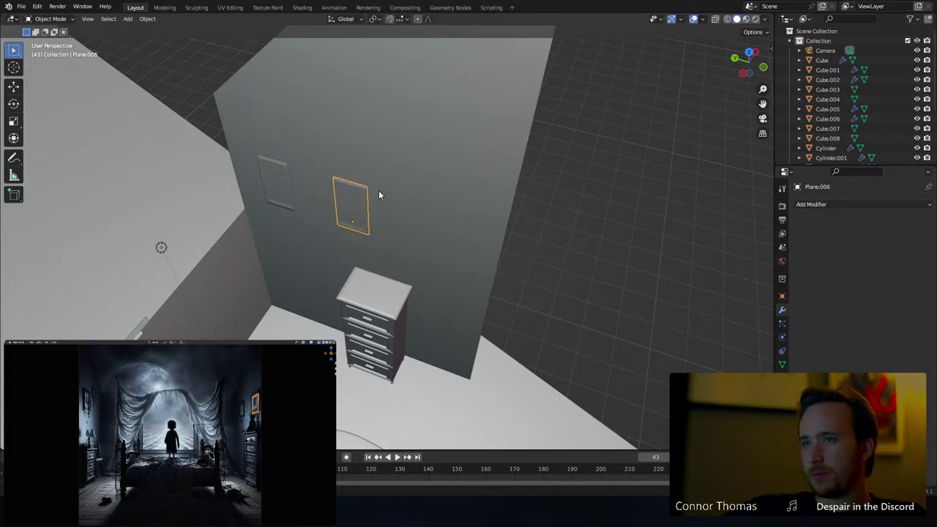
Scale the new frame above the dresser up uniformly so it is slightly larger than its neighbour
middle_click_drag(374, 190, 373, 184)
key("s")
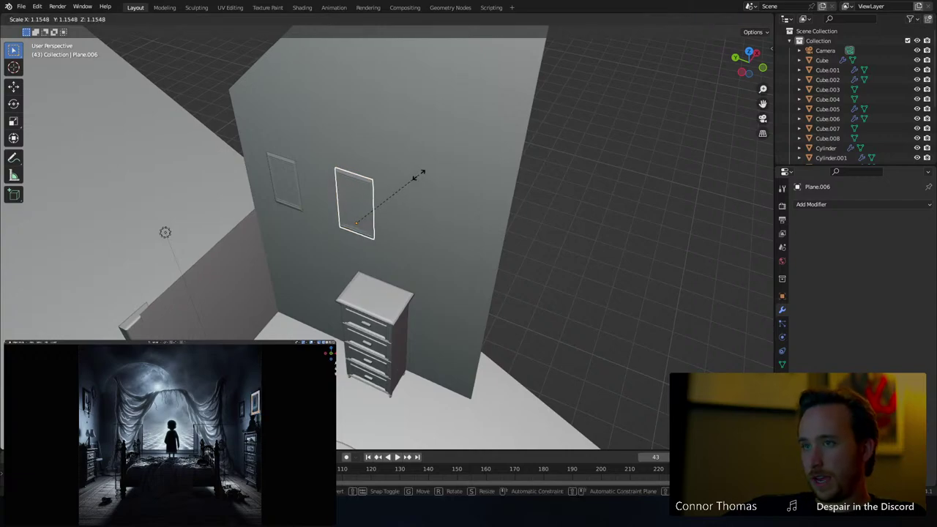
left_click(414, 173)
key("a")
key("a")
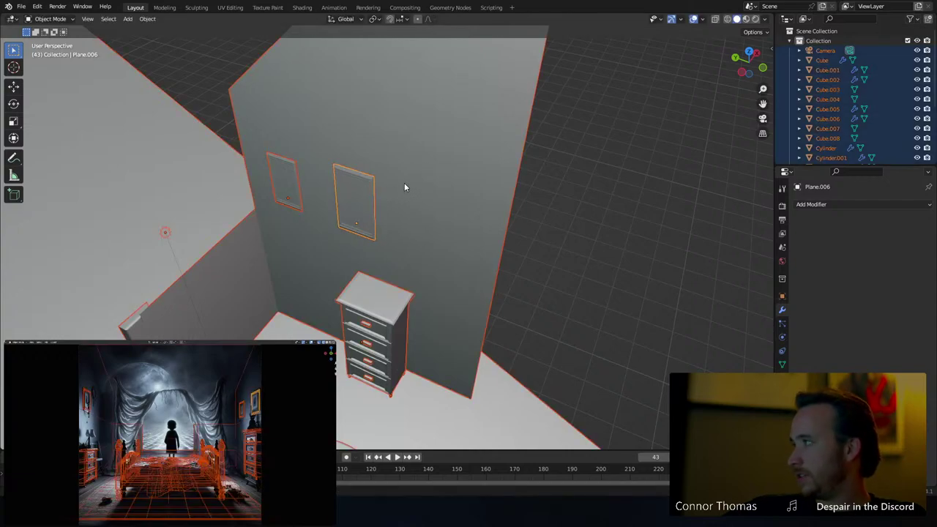
middle_click_drag(404, 183, 363, 194)
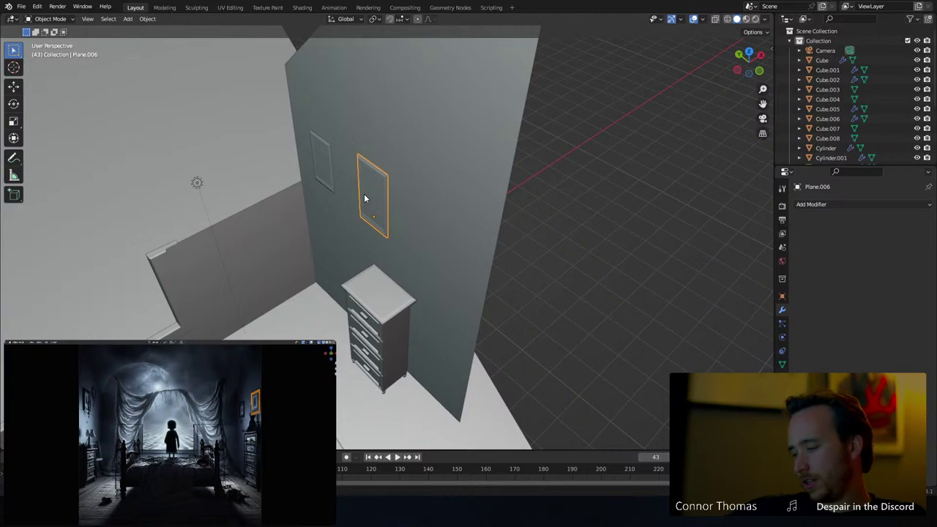
key("KP_Decimal")
middle_click_drag(376, 205, 420, 219)
scroll(432, 242, "up", 4)
left_click(424, 236)
scroll(436, 235, "up", 4)
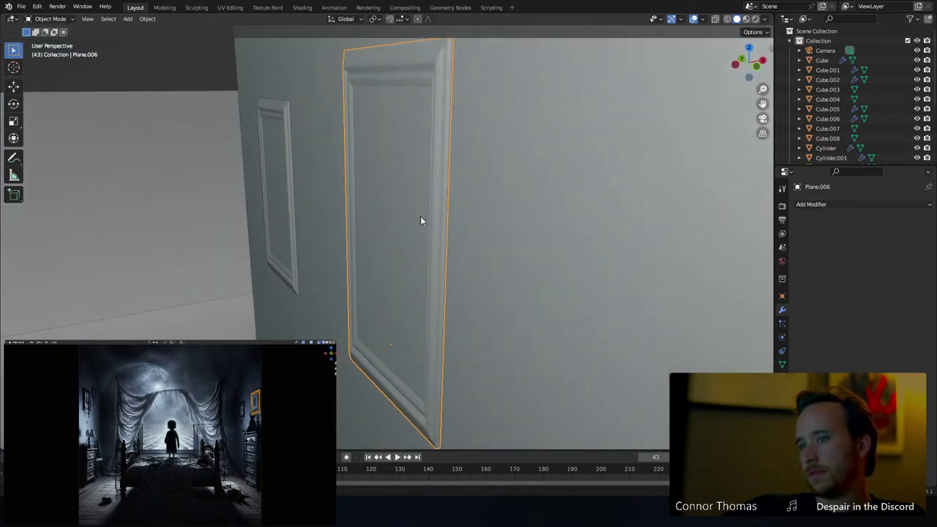
key("s")
key("x")
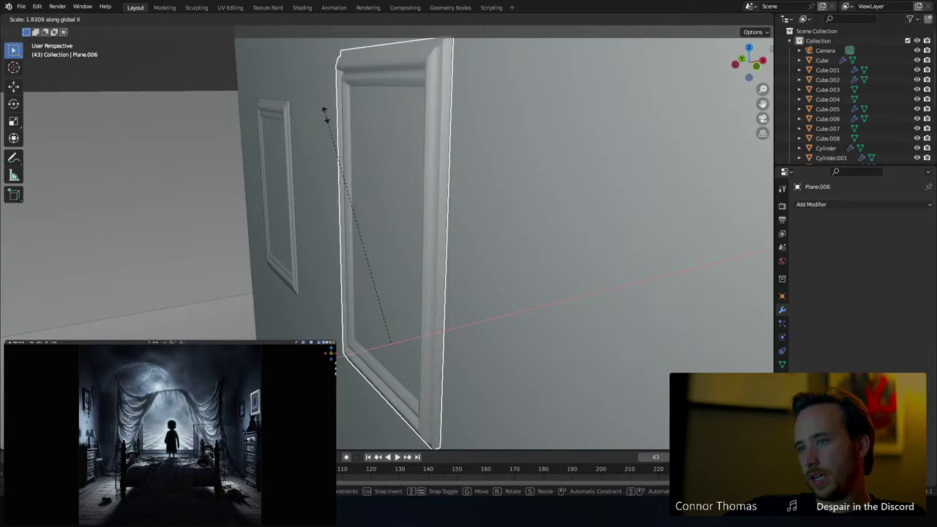
left_click(296, 136)
Select both frames on the dresser wall and scale them up along X to make them thicker
left_click(289, 188, "shift")
key("s")
key("x")
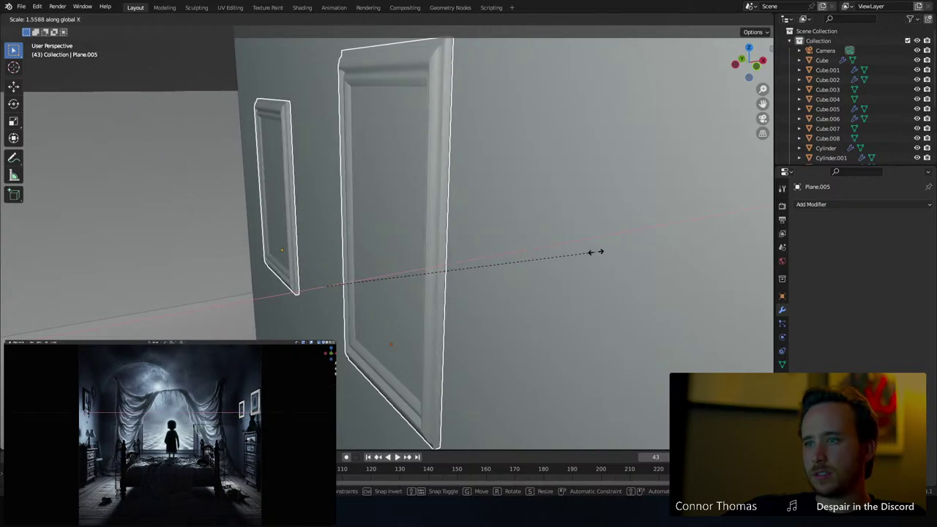
left_click(659, 241)
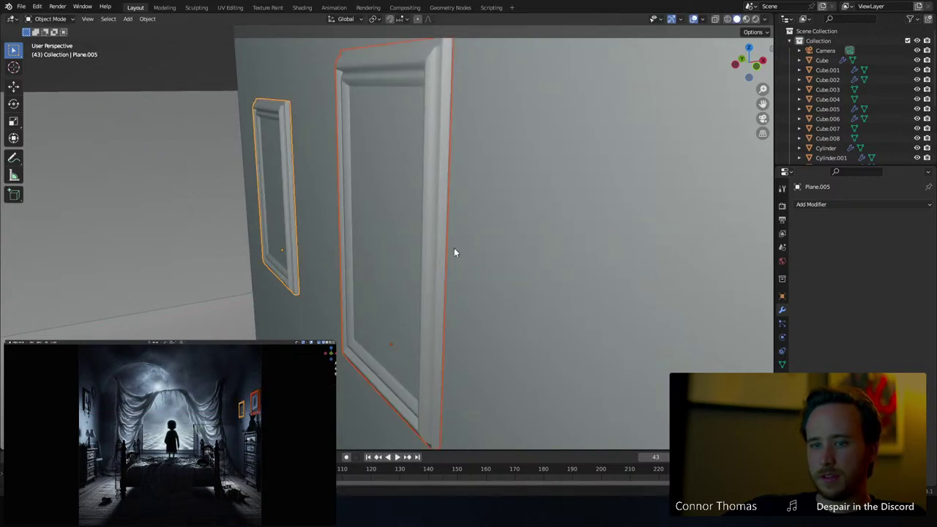
Thicken the original frame on the opposite wall by scaling it up along X
middle_click_drag(456, 253, 320, 274)
key("s")
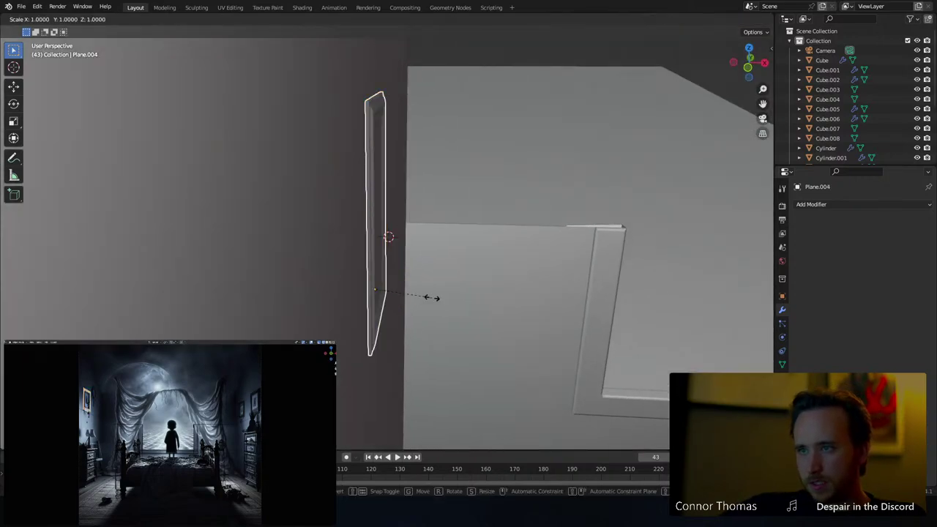
key("x")
left_click(512, 292)
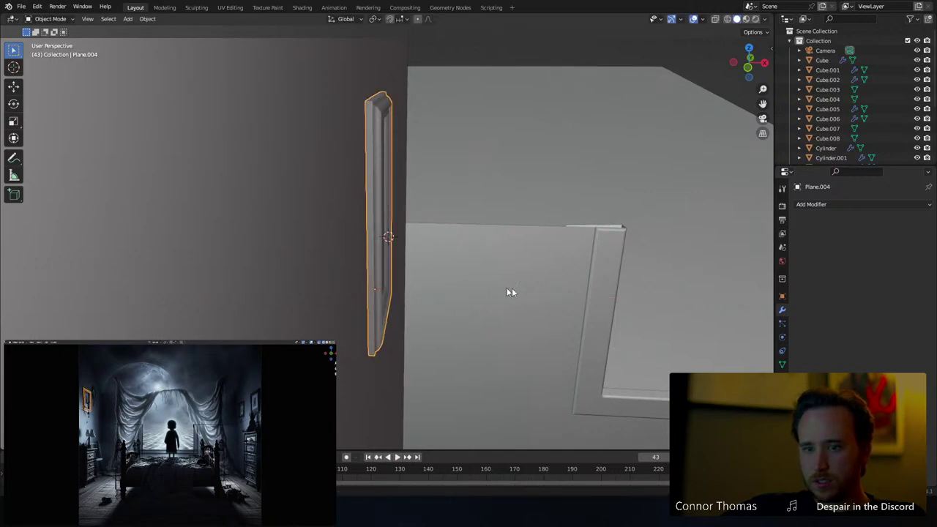
left_click(515, 294)
Save the file and switch the small camera view to Solid shading
scroll(516, 294, "down", 10)
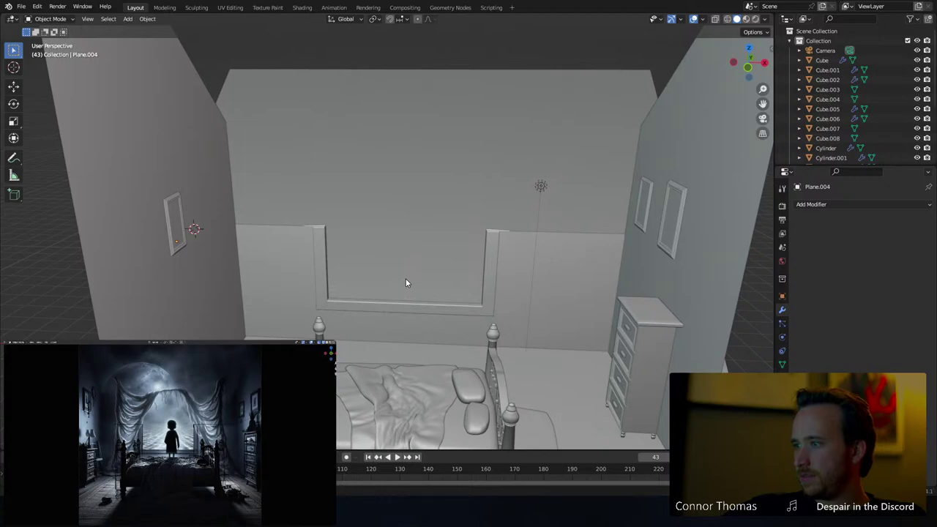
middle_click_drag(426, 242, 453, 246)
key("ctrl+s")
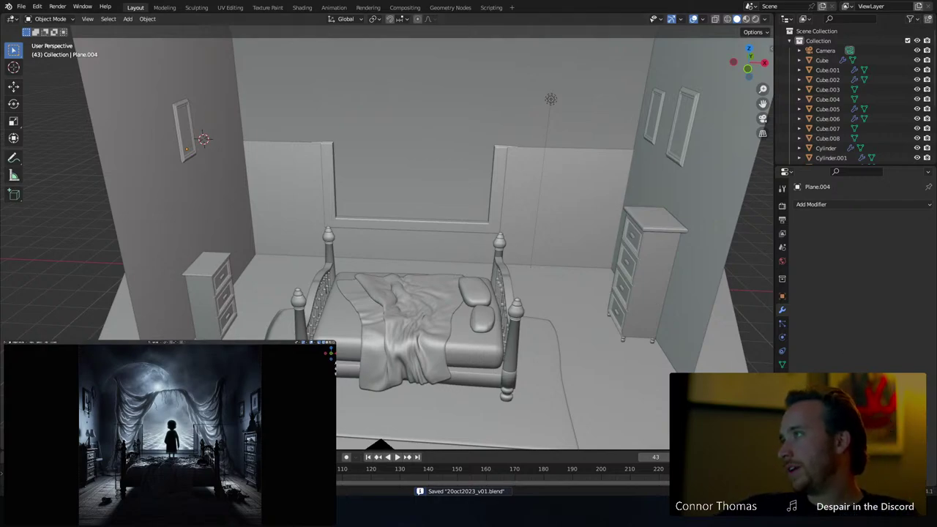
key("z")
left_click(168, 430)
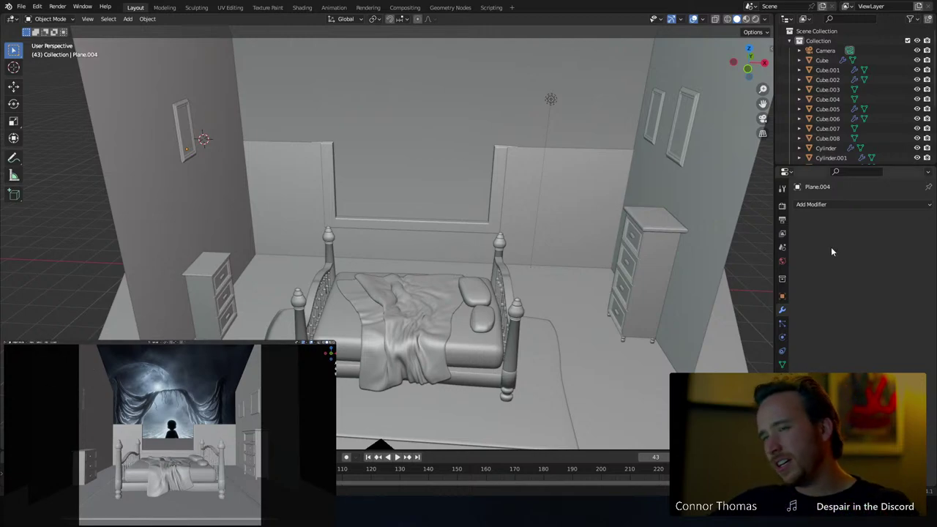
Try deleting the scene's light and undo the deletion
middle_click_drag(543, 160, 533, 232)
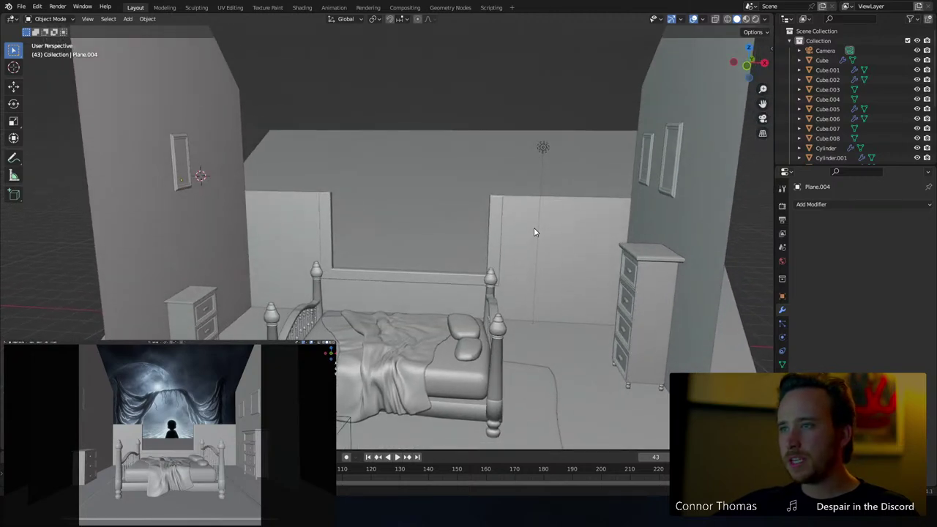
left_click(543, 150)
key("Delete")
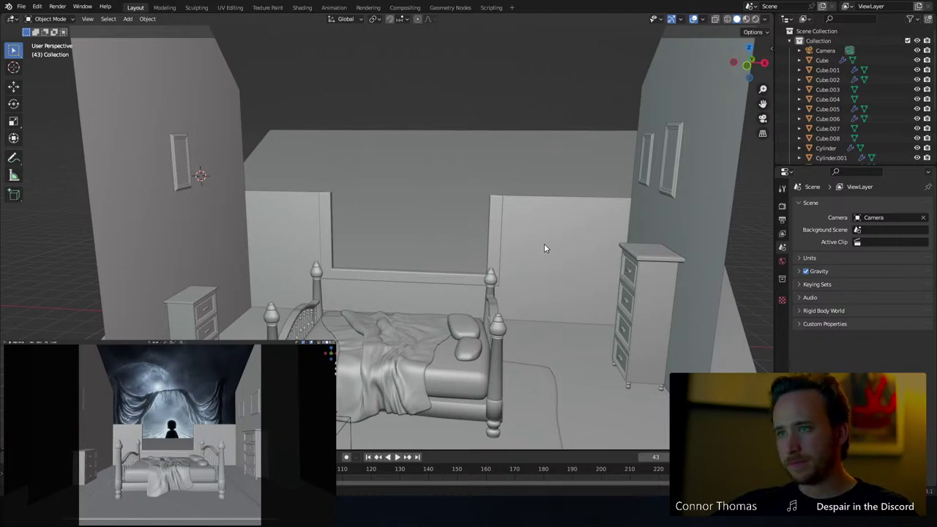
key("ctrl+z")
Move the light outside the room beyond the window wall, to about X -0.92 m, Y 7.78 m, Z 6.87 m
middle_click_drag(544, 195, 408, 238)
key("g")
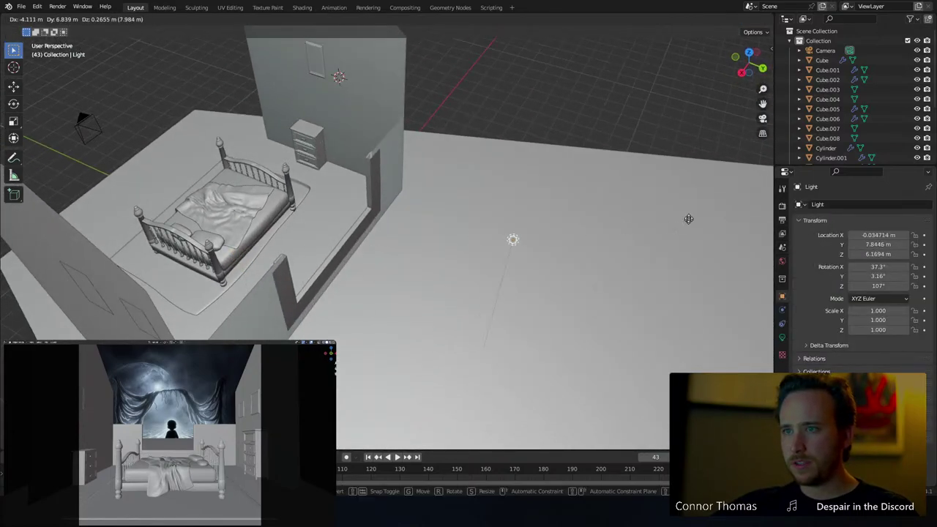
left_click(701, 186)
middle_click_drag(701, 187, 612, 213)
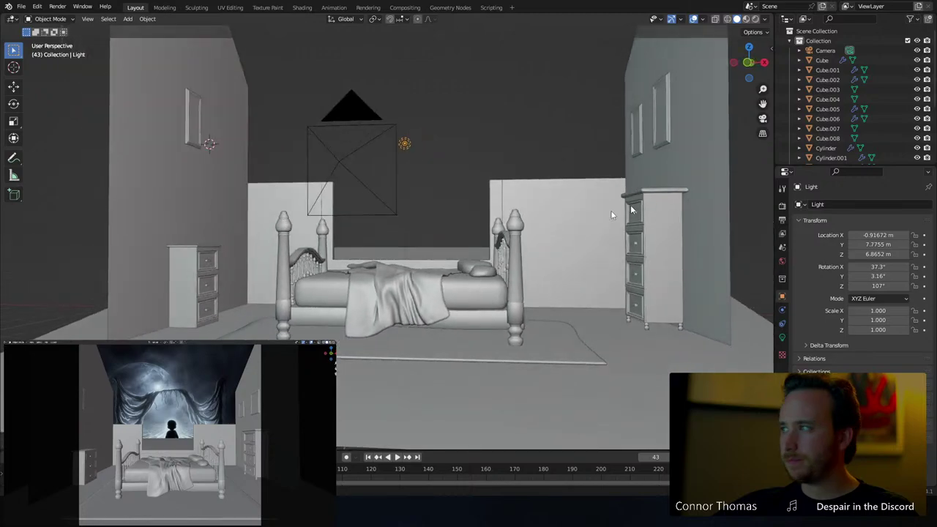
mouse_move(484, 246)
middle_mouse_down()
mouse_move(499, 267)
mouse_move(492, 253)
middle_mouse_up()
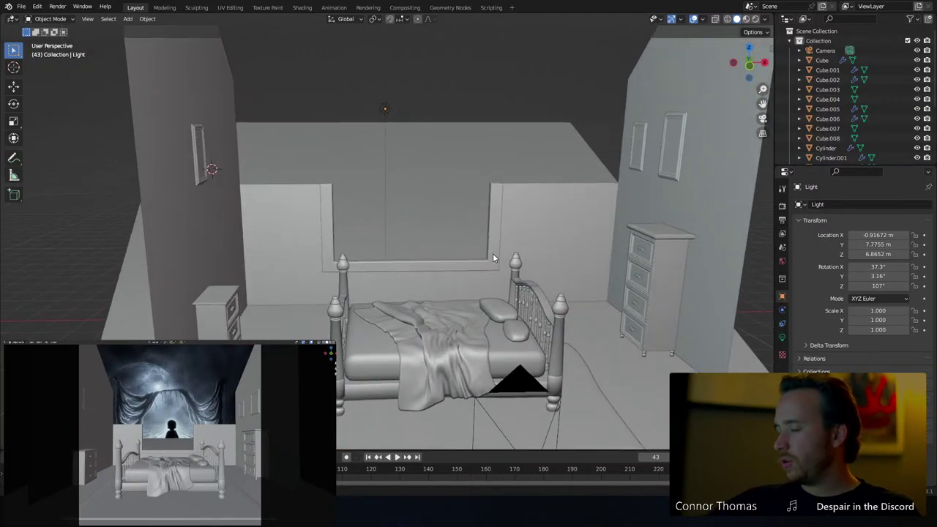
middle_click_drag(457, 299, 458, 226)
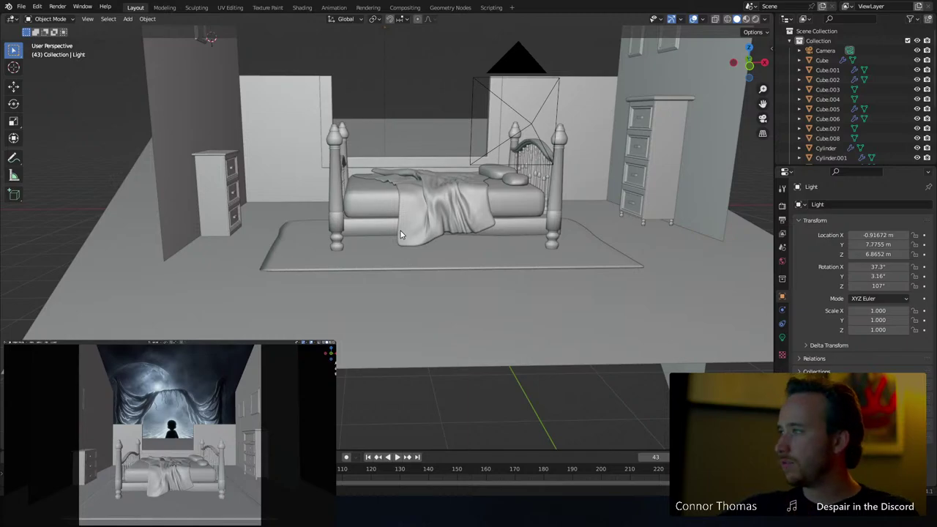
Place the 3D cursor on top of the small dresser near the bed's foot and add a cylinder mesh there
middle_click_drag(400, 230, 404, 257)
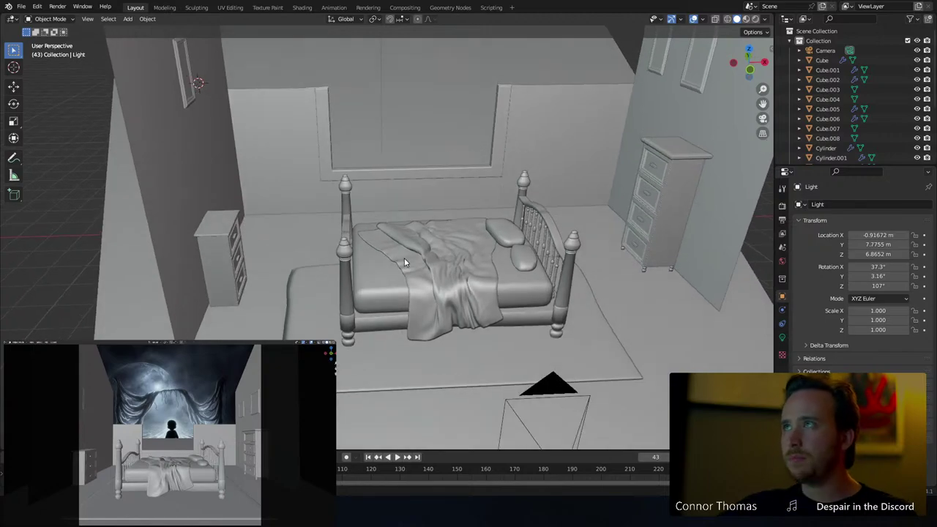
middle_click_drag(392, 217, 427, 296, "shift")
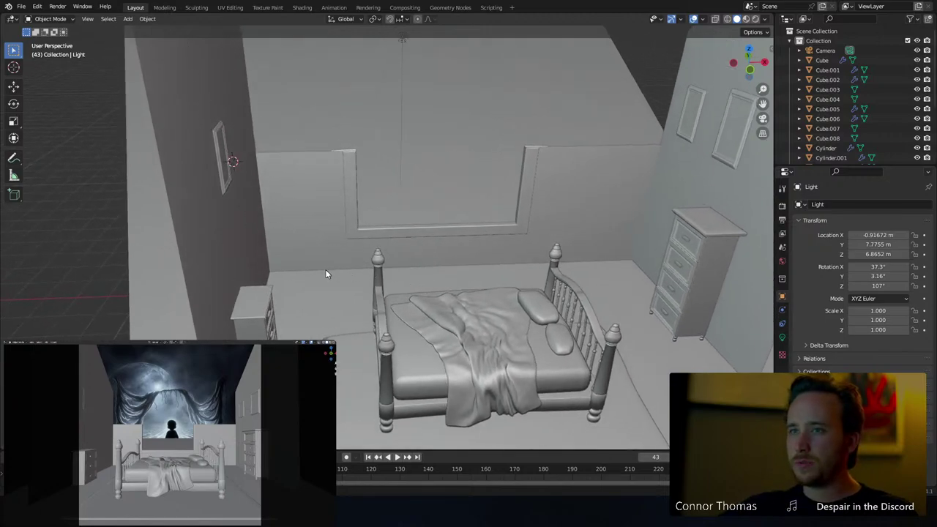
middle_click_drag(326, 270, 383, 236, "shift")
scroll(378, 222, "up", 4)
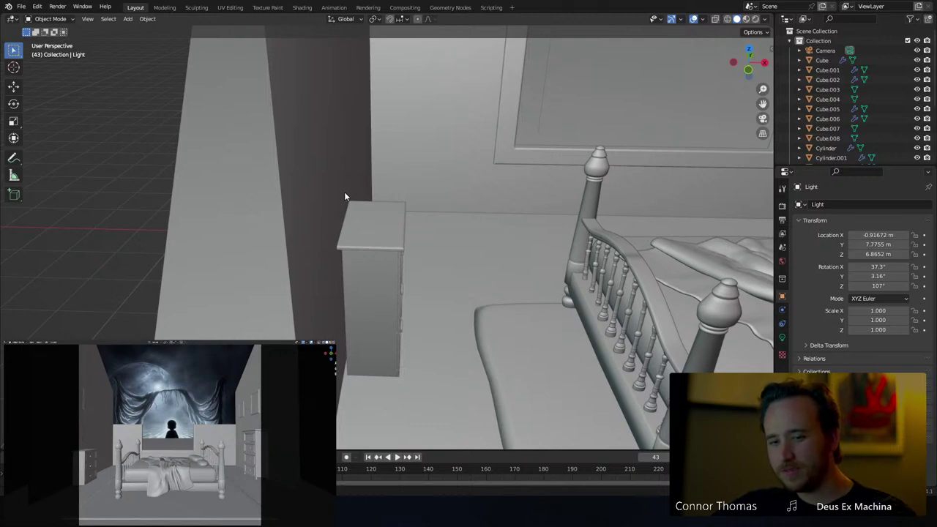
left_click(11, 66)
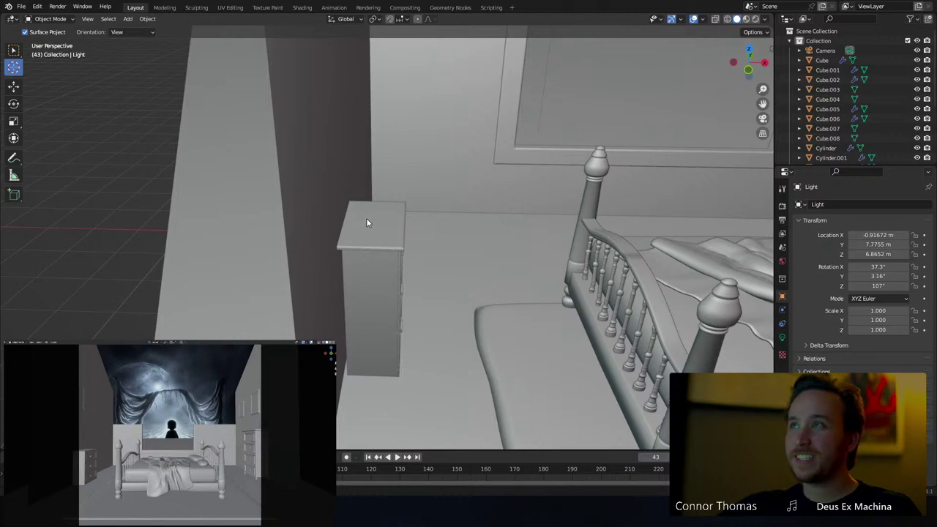
left_click(13, 48)
key("shift+a")
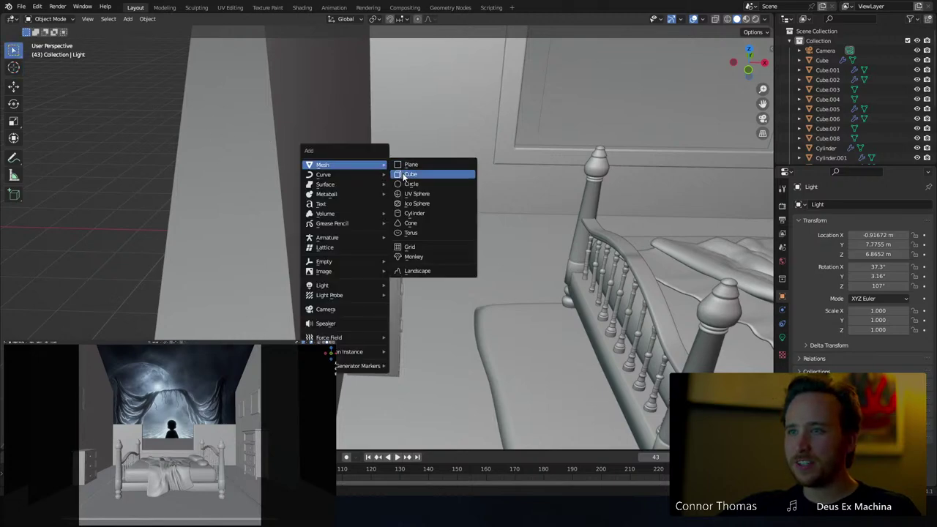
left_click(414, 213)
Flatten the cylinder along Z and scale it down uniformly into a small disc that fits on the dresser top
key("s")
key("z")
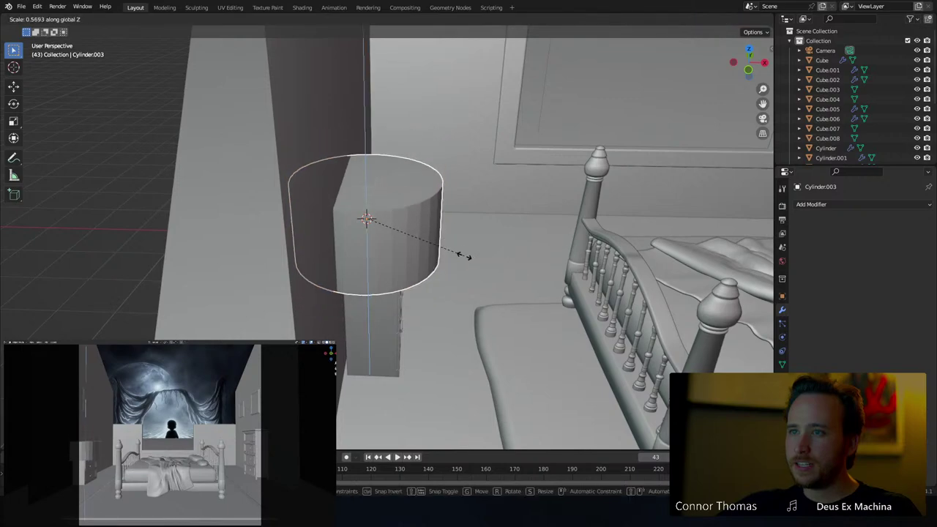
left_click(405, 240)
key("s")
left_click(401, 236)
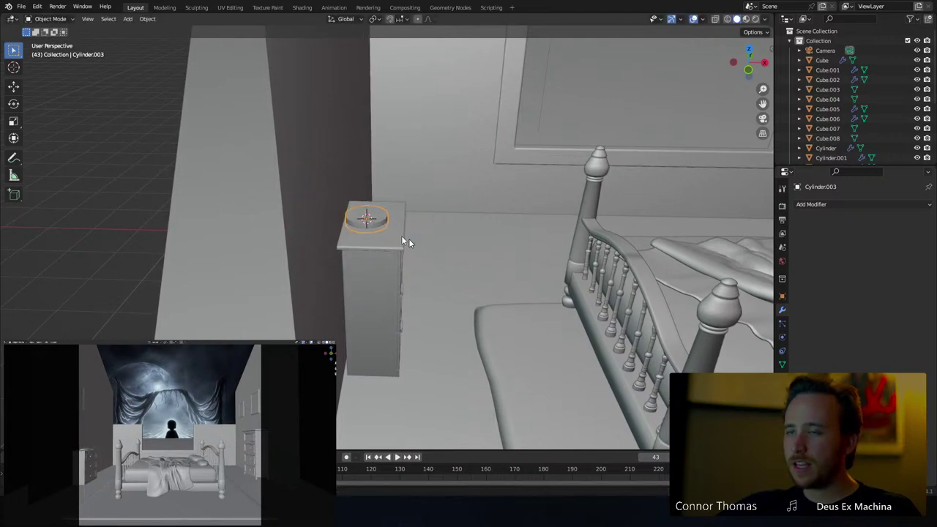
Shift the disc toward the dresser's drawer side and raise it along Z to sit on the dresser top
key("g")
left_click(379, 231)
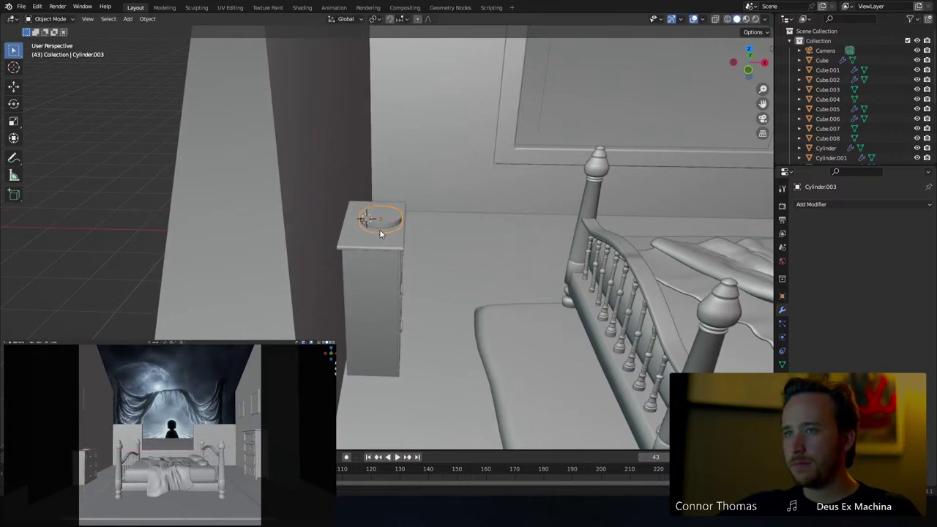
key("KP_Decimal")
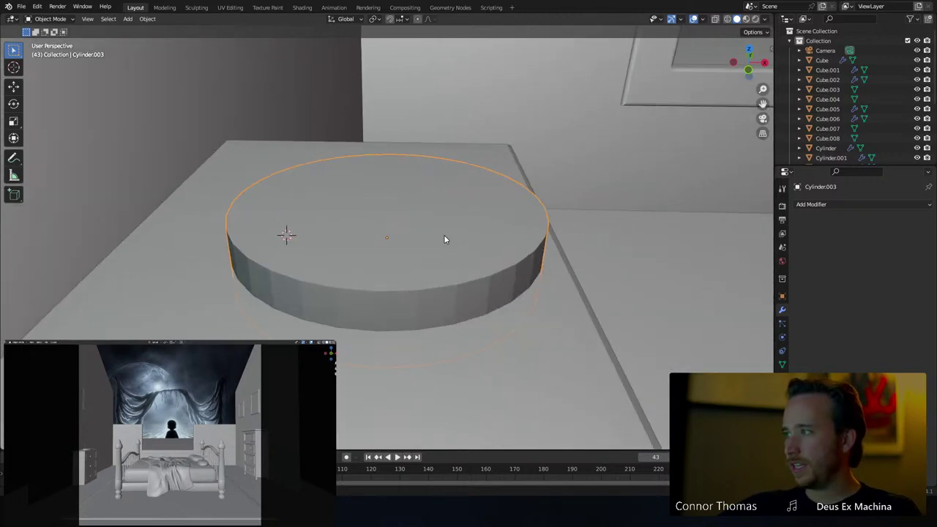
middle_click_drag(344, 249, 324, 236)
key("g")
key("z")
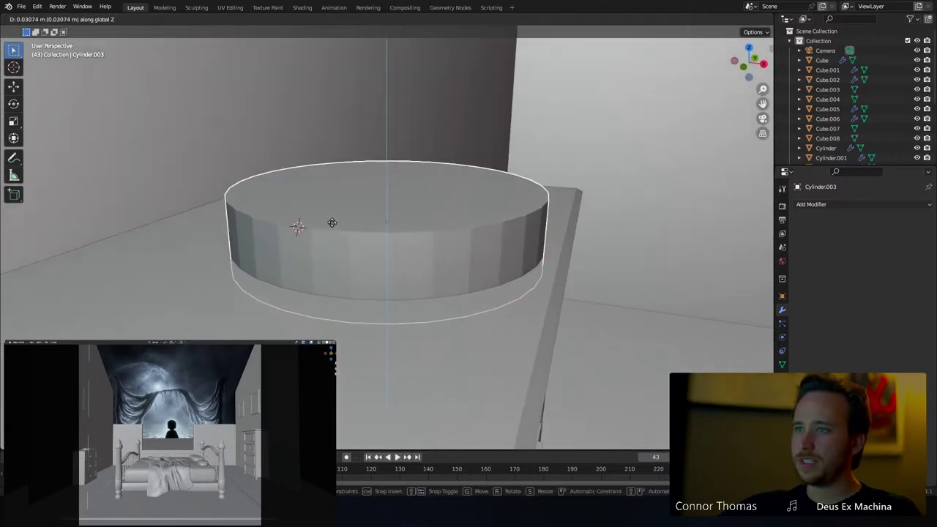
Raise the cylinder on the bedside tabletop along Z, select only its top face, and lower that face to leave a thin disc
left_click(319, 208)
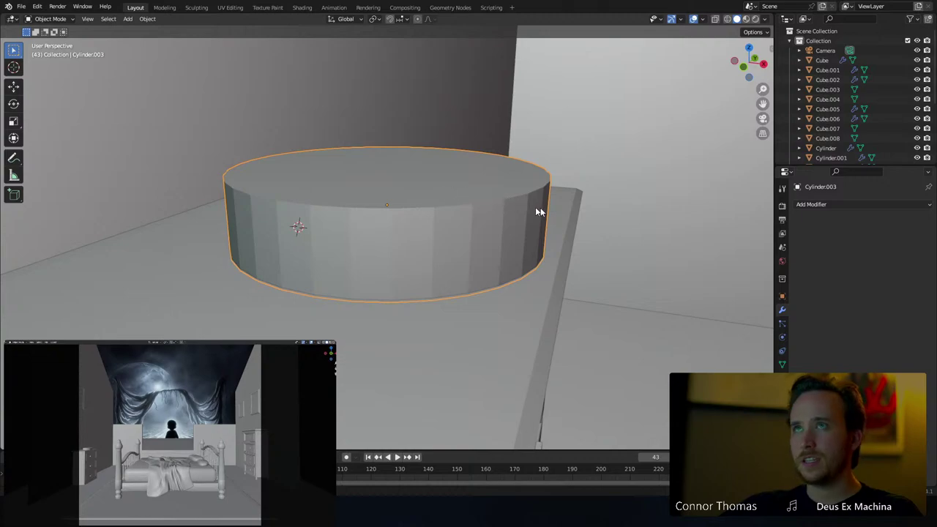
key("Tab")
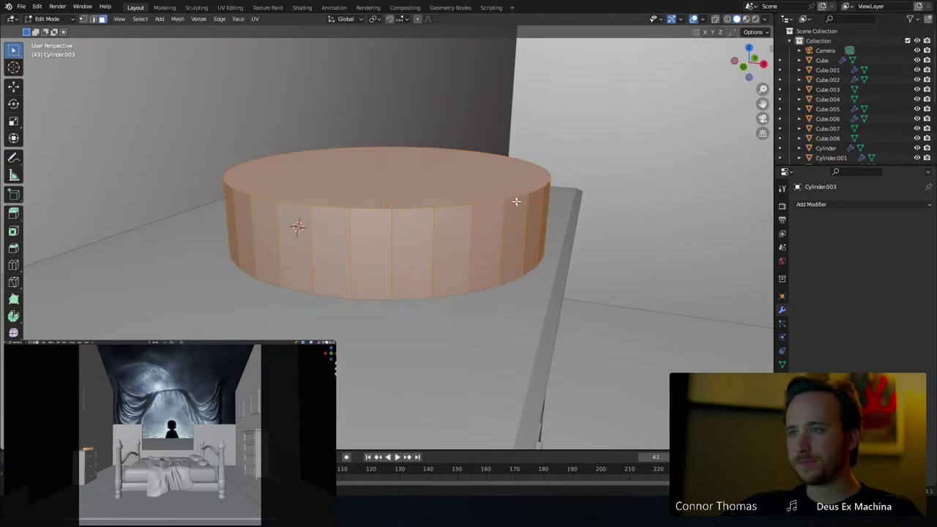
left_click(509, 198)
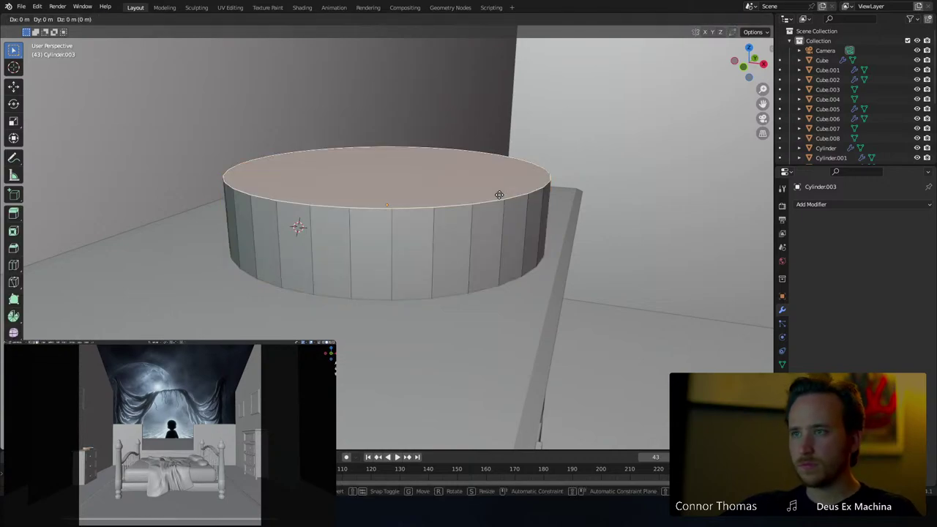
key("g")
key("z")
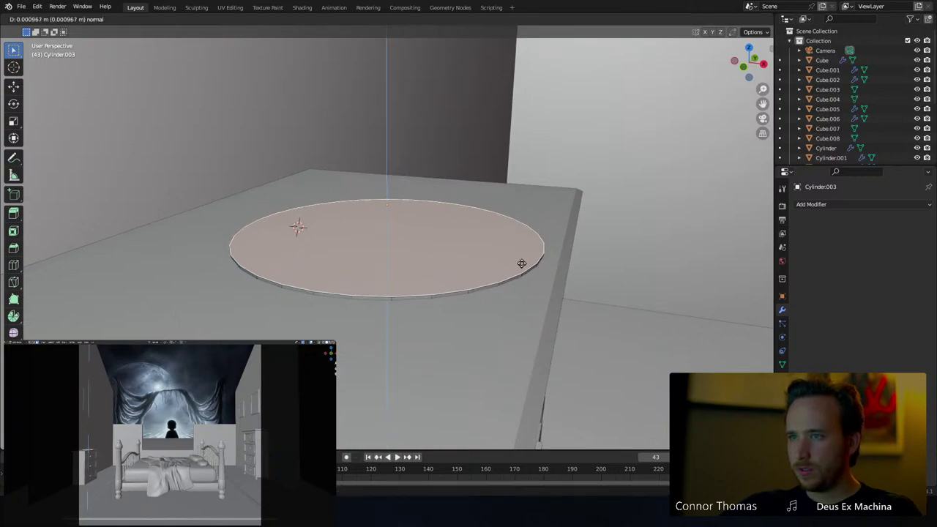
left_click(521, 263)
Build the disc's lower rim by alternately scaling and extruding the top face upward in very thin layers
key("s")
left_click(544, 260)
key("e")
left_click(542, 257)
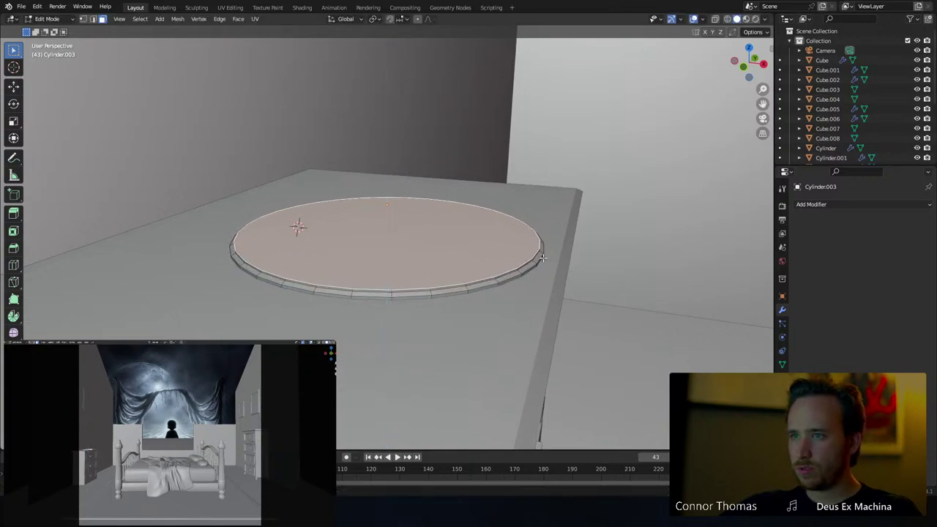
key("s")
left_click(538, 255)
key("e")
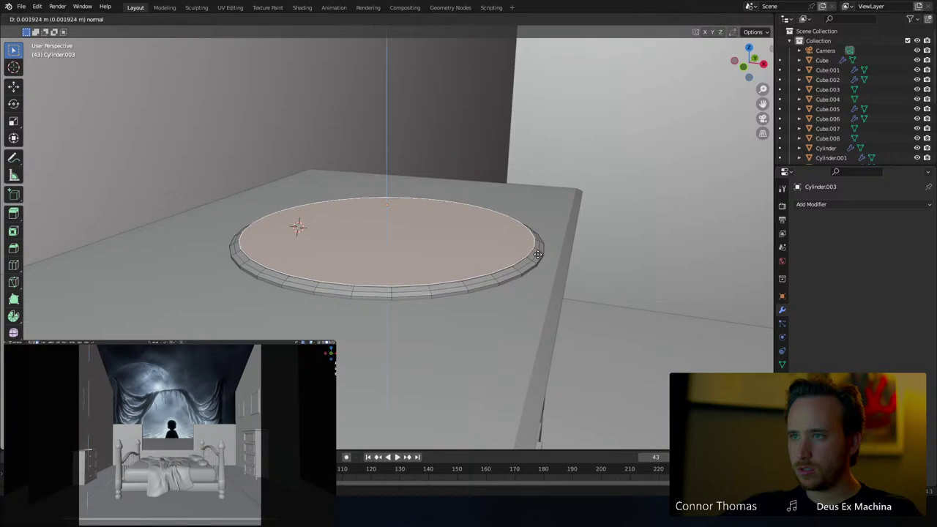
left_click(538, 254)
key("s")
left_click(542, 252)
key("e")
left_click(541, 248)
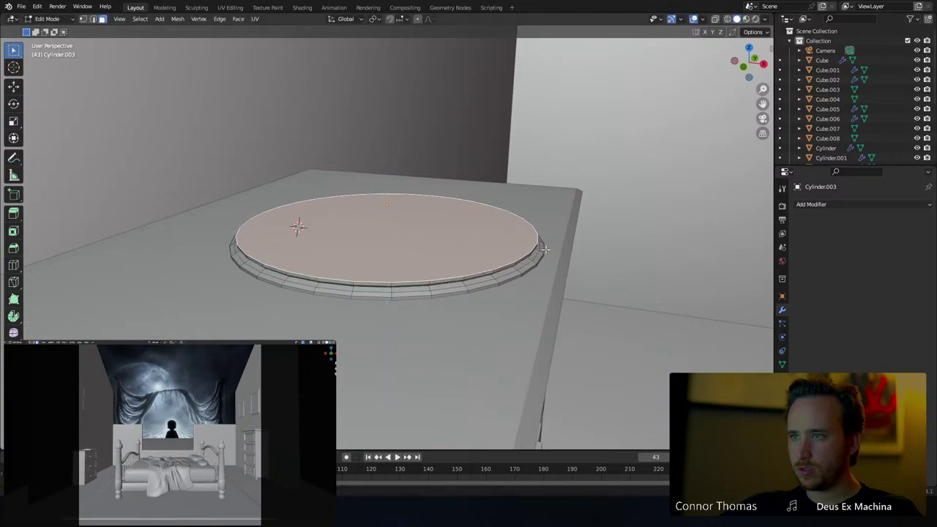
Add more thin tapering rings above the rim with small extrusions, ending with the top face scaled to about 0.96
key("s")
left_click(542, 250)
key("e")
left_click(541, 248)
key("s")
left_click(537, 249)
key("e")
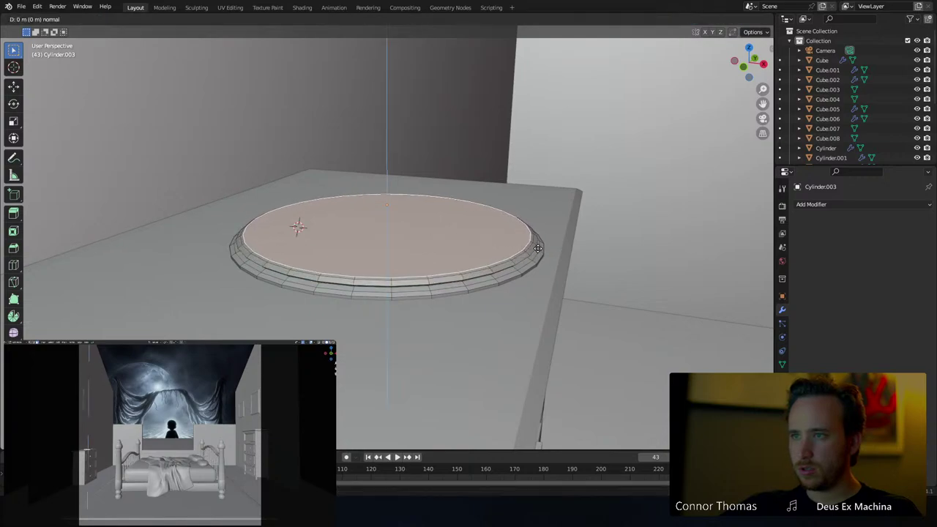
left_click(539, 246)
key("s")
left_click(539, 246)
key("e")
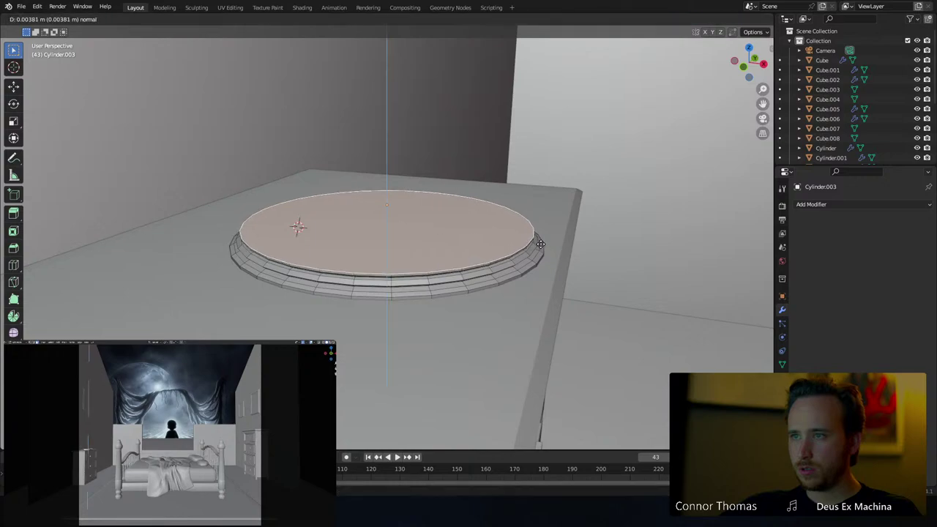
left_click(539, 243)
key("s")
left_click(536, 243)
key("e")
right_click(534, 245)
key("s")
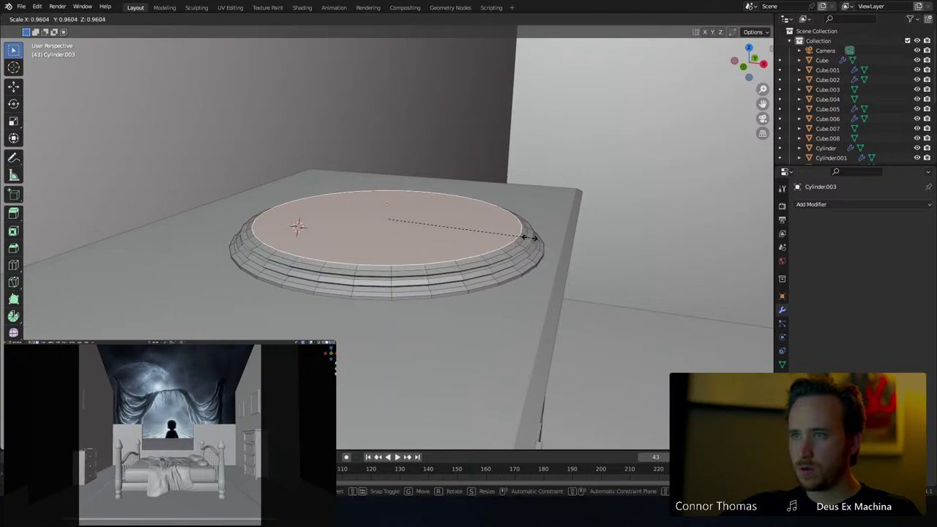
left_click(513, 265)
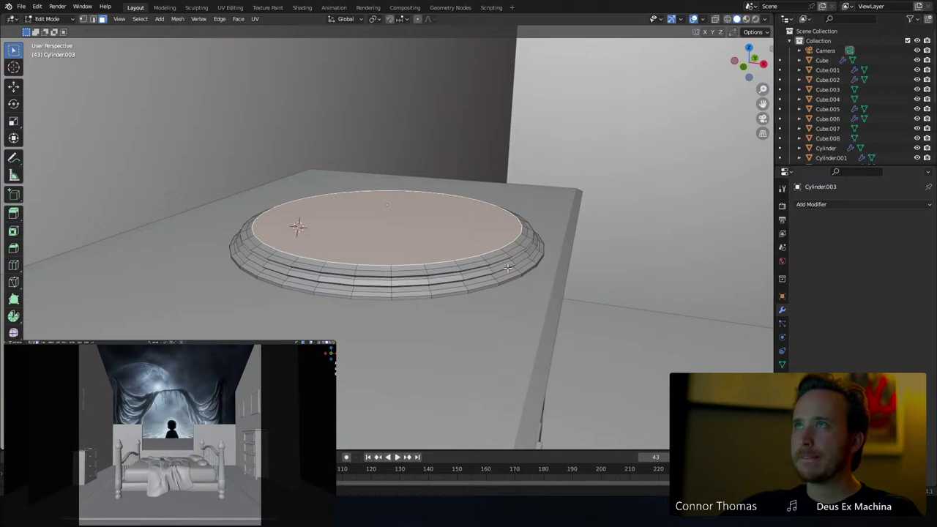
Extrude and slightly narrow the top face several times to form the middle stepped rings of the base
key("e")
left_click(531, 265)
key("s")
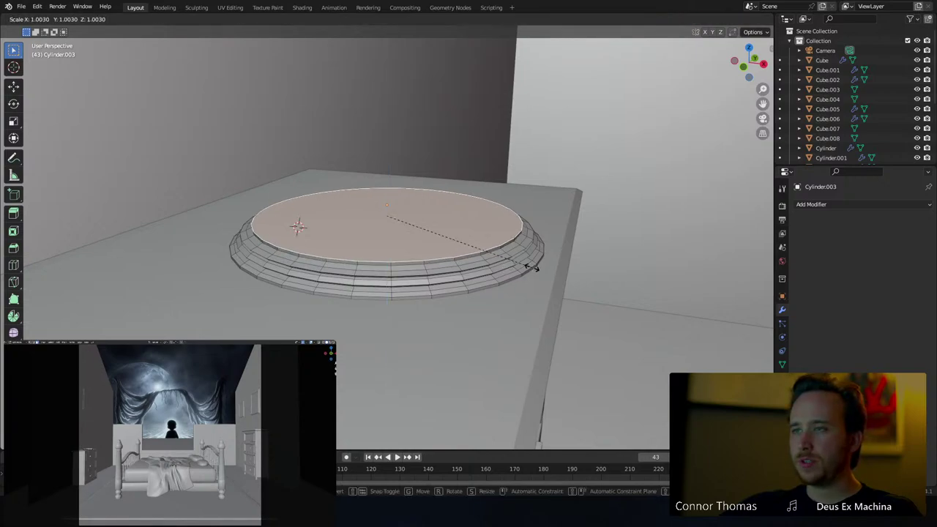
left_click(536, 267)
key("e")
left_click(535, 262)
key("s")
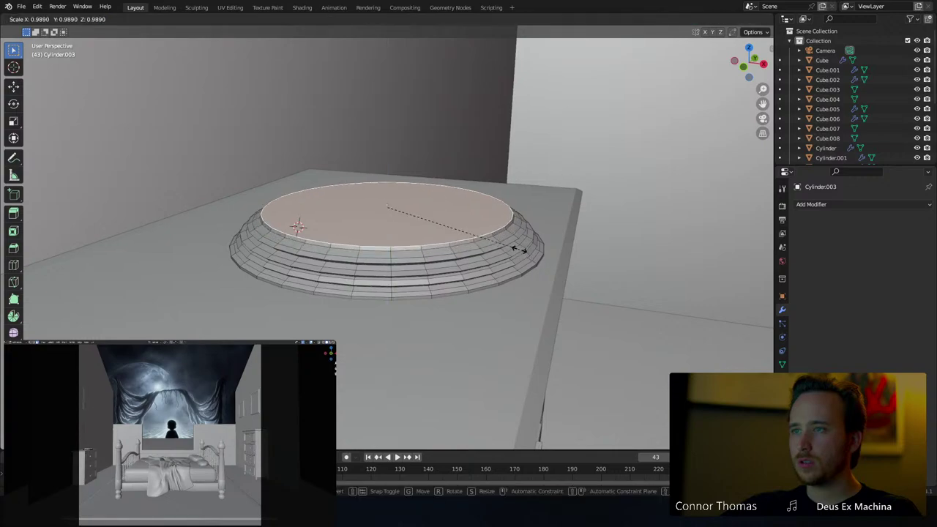
left_click(521, 250)
key("e")
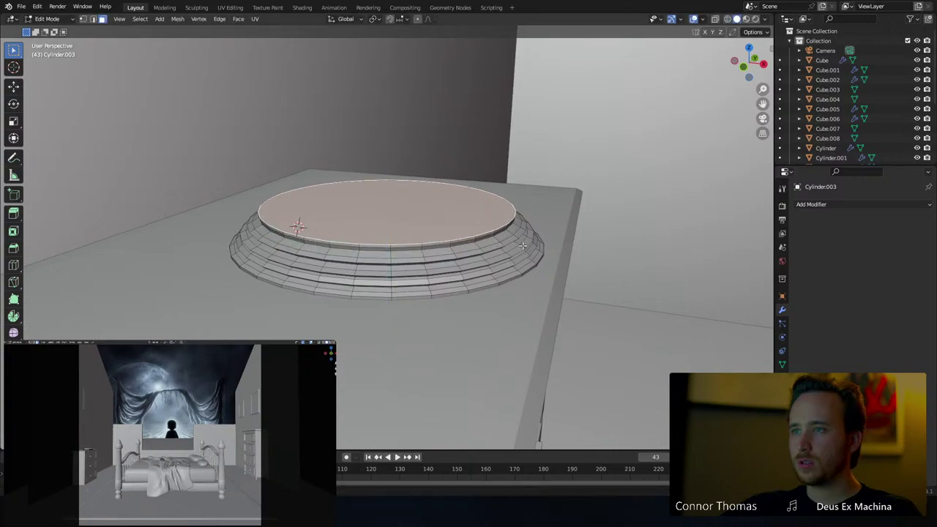
left_click(518, 242)
key("s")
left_click(512, 240)
key("e")
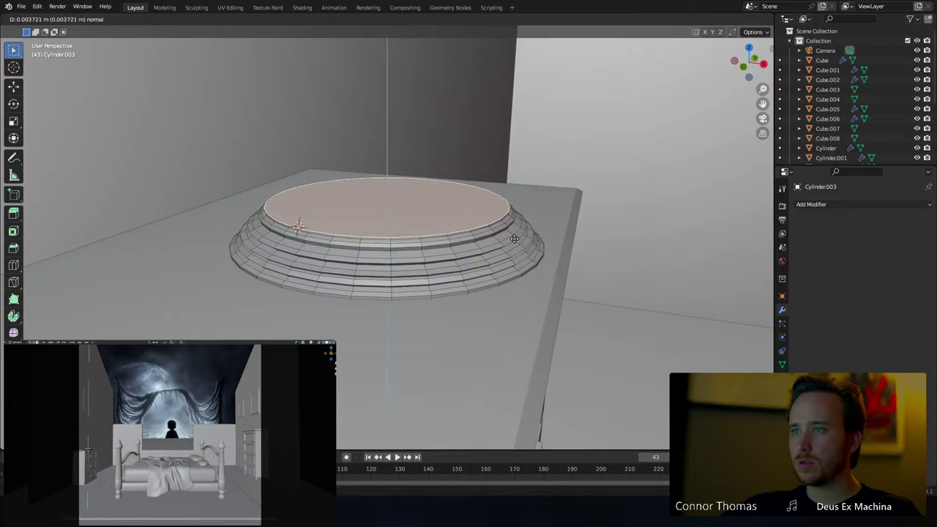
left_click(514, 238)
Finish the upper rings of the base with further thin extrusions, and scale the final top face slightly inward
key("s")
left_click(508, 237)
key("e")
left_click(508, 233)
key("s")
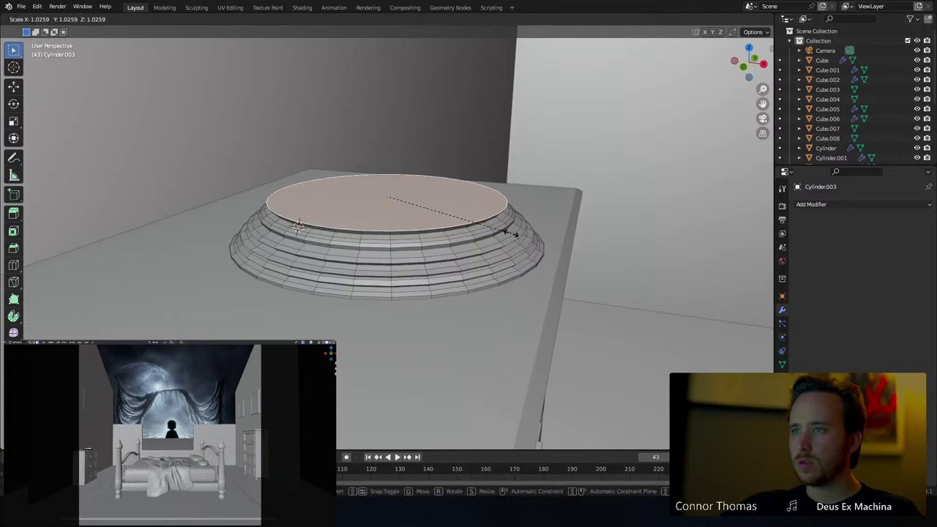
left_click(510, 232)
key("e")
left_click(511, 227)
key("s")
left_click(508, 226)
key("e")
left_click(505, 222)
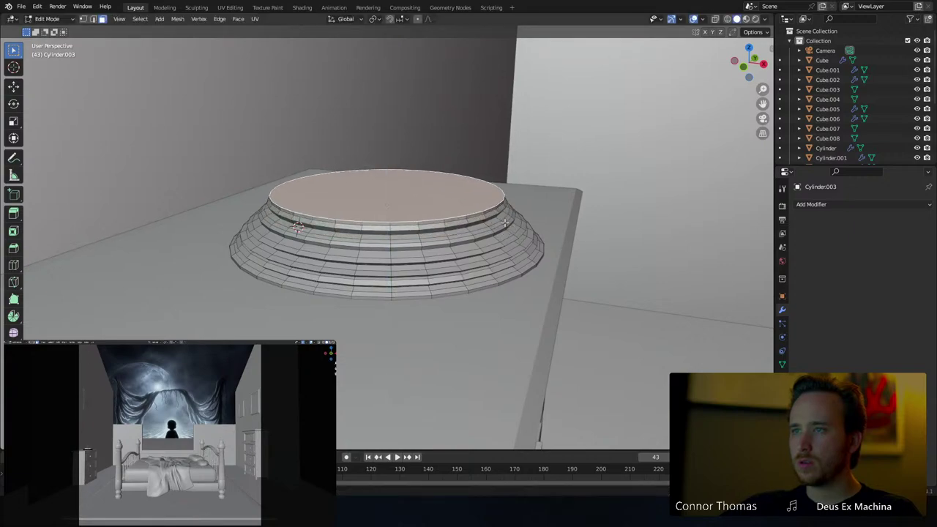
key("s")
left_click(500, 221)
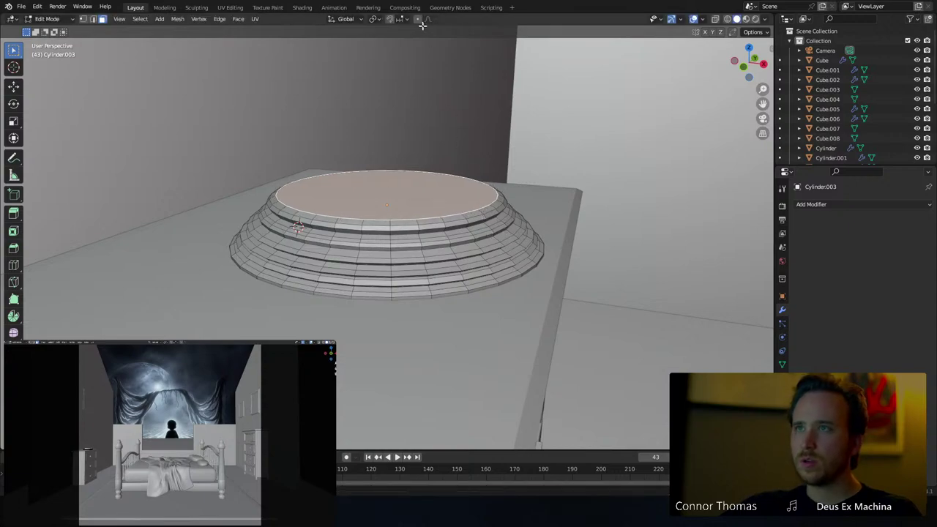
Stretch the ringed base upward about 0.15 m along Z using smooth proportional editing with an influence size of about 0.12 m
key("g")
key("z")
scroll(459, 146, "down", 11)
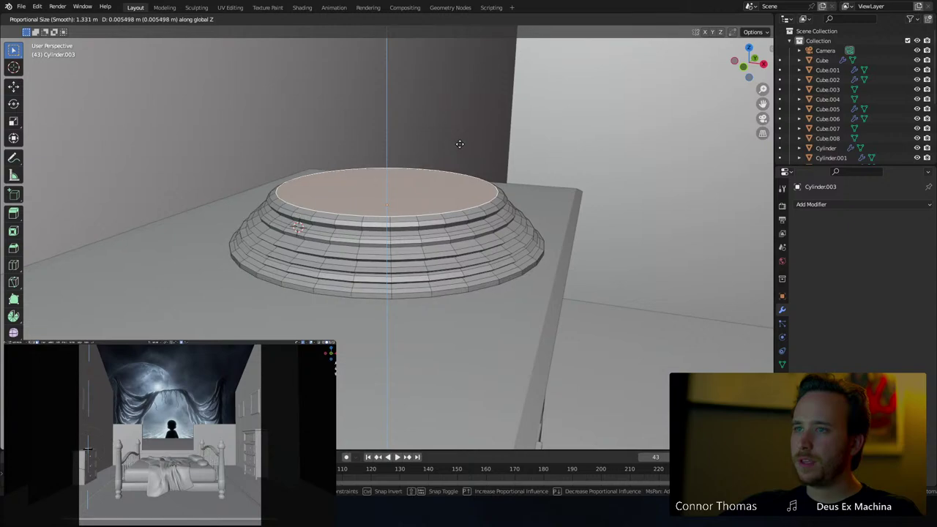
scroll(458, 134, "up", 15)
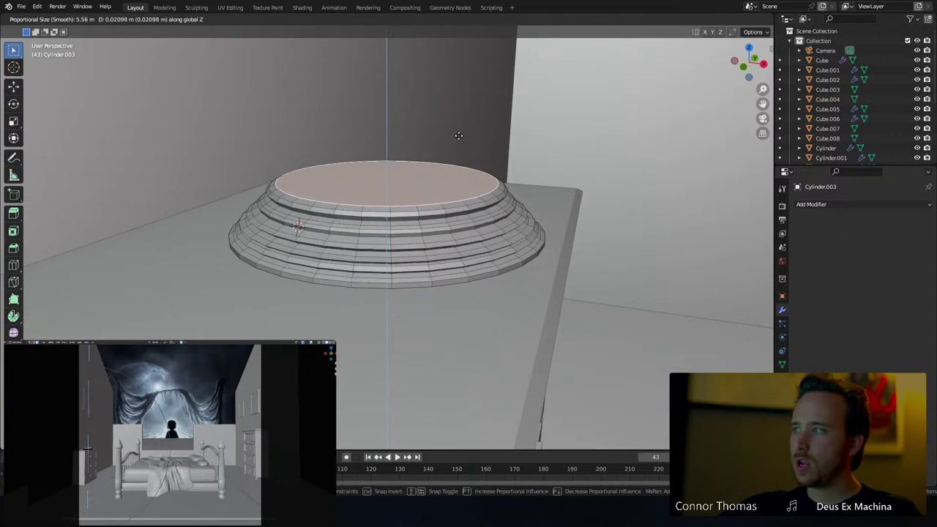
scroll(458, 131, "up", 9)
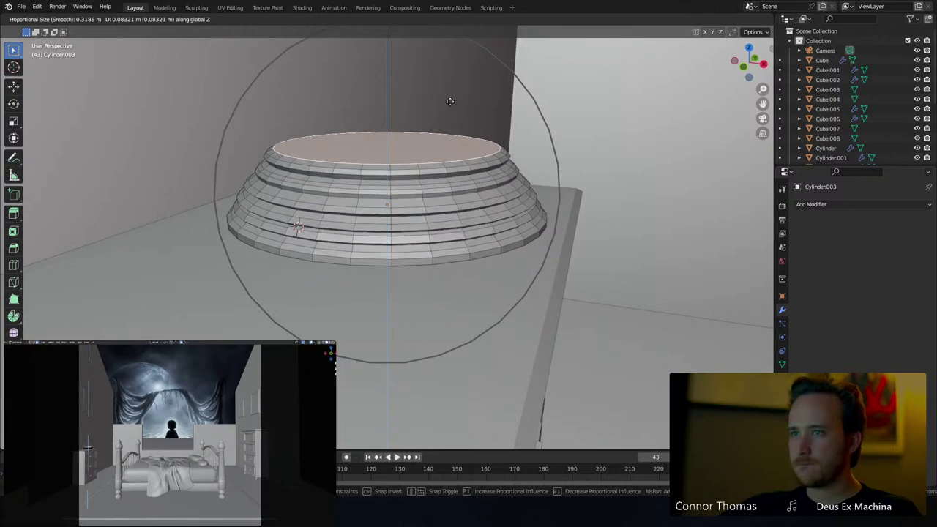
scroll(450, 107, "up", 7)
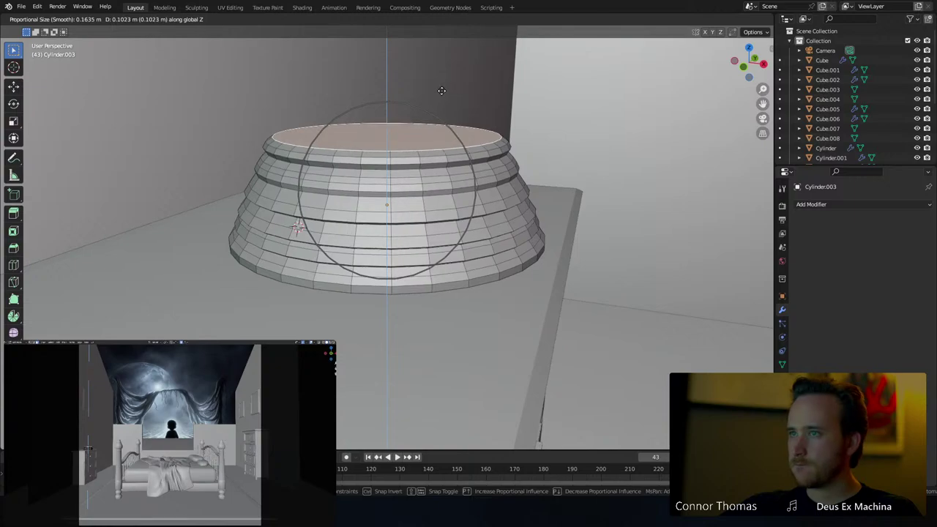
scroll(439, 74, "up", 2)
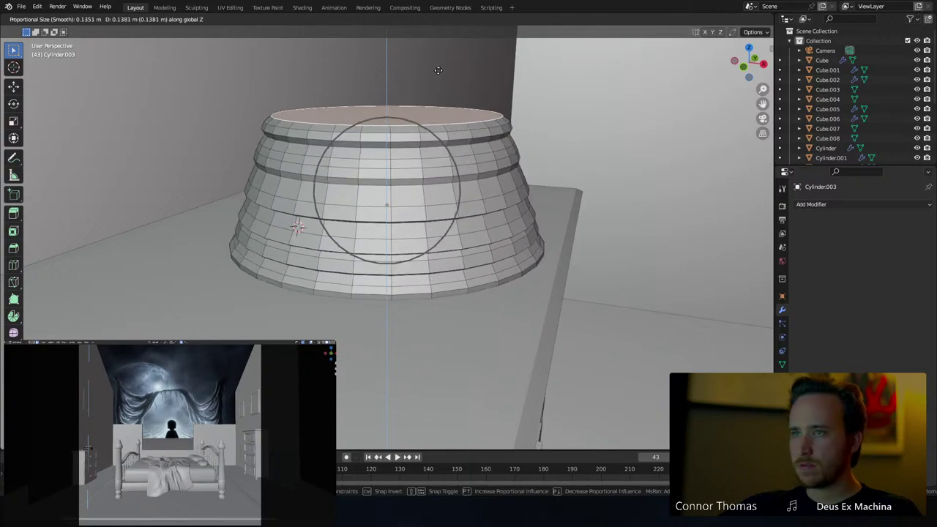
scroll(437, 66, "up", 1)
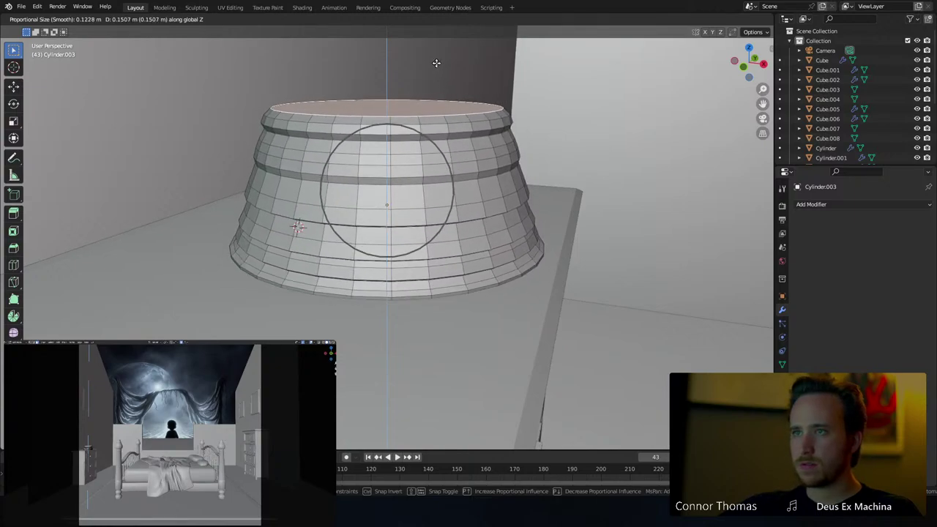
left_click(437, 63)
Extrude the top face in place and scale it inward to about 0.76 with proportional editing off
middle_click_drag(449, 38, 391, 194)
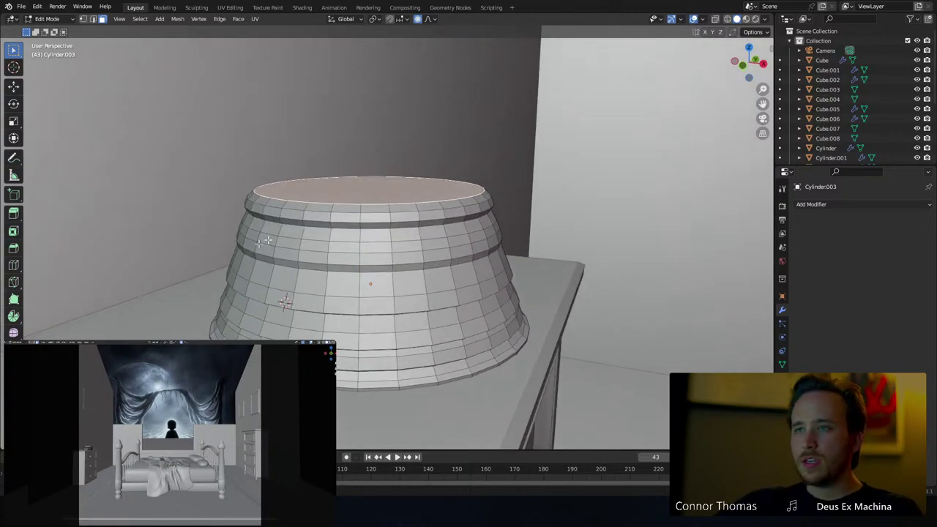
key("e")
right_click(492, 200)
key("s")
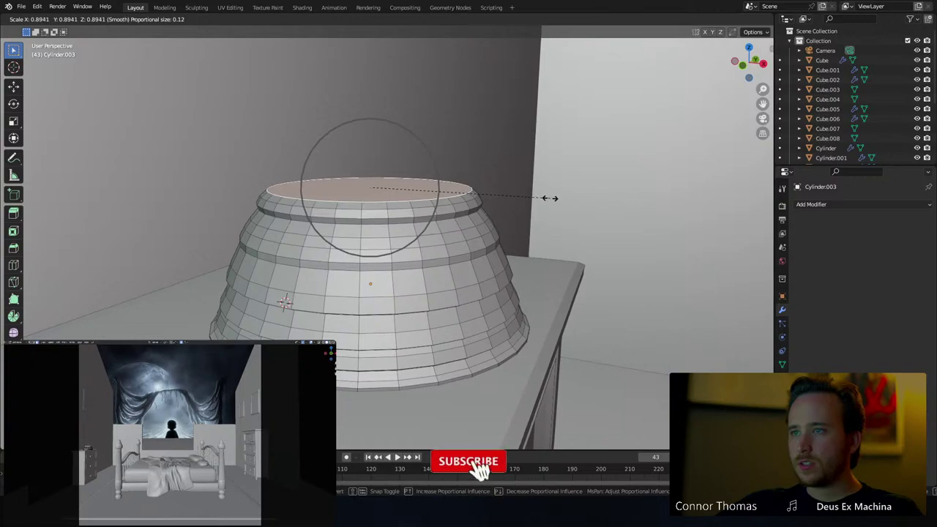
right_click(549, 199)
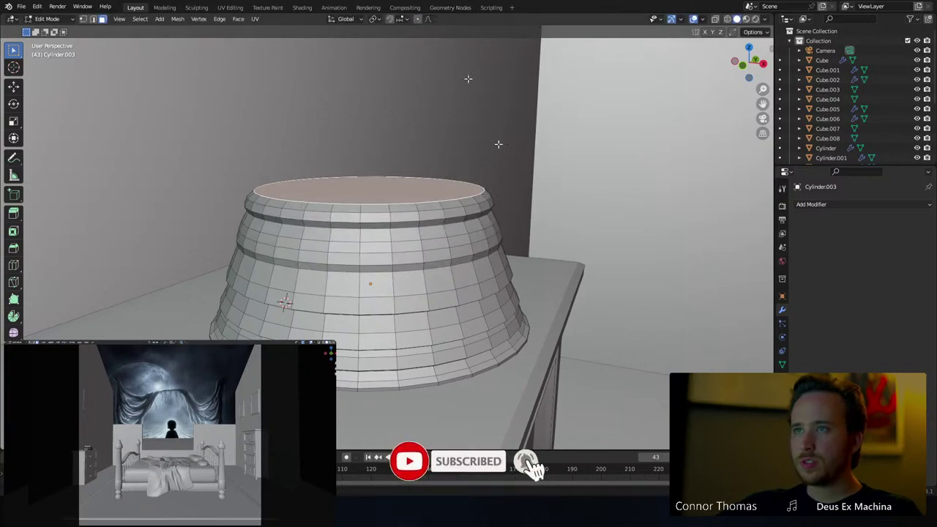
key("s")
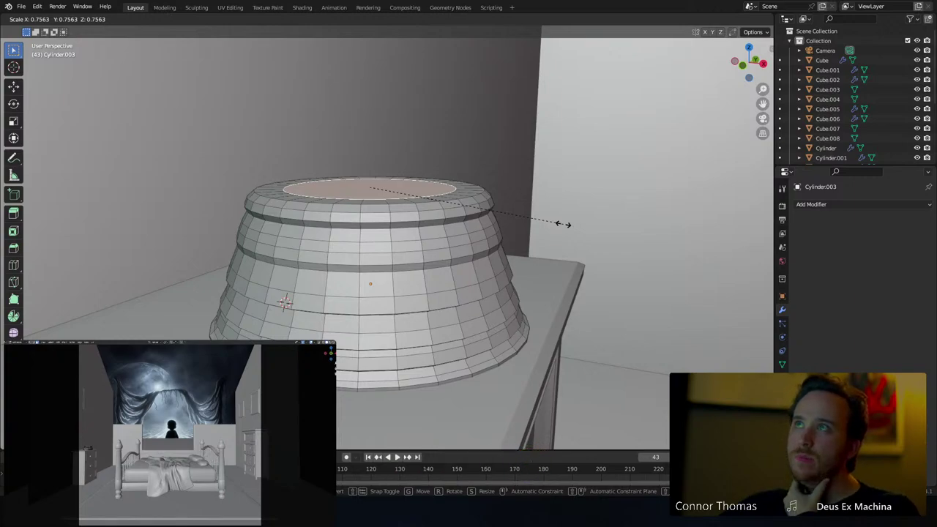
left_click(561, 223)
Raise the inset top face about 0.012 m along Z to slope the base's shoulder
middle_click_drag(531, 195, 536, 301, "shift")
key("g")
key("z")
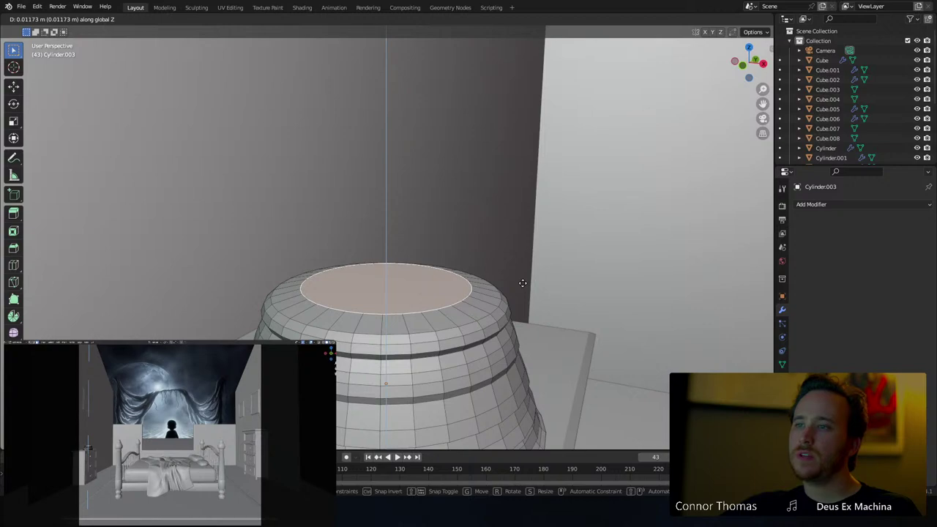
left_click(523, 284)
Extrude the raised top face into a tall column and scale the column's top to about 0.78
key("e")
left_click(518, 94)
middle_click_drag(518, 95, 492, 209, "shift")
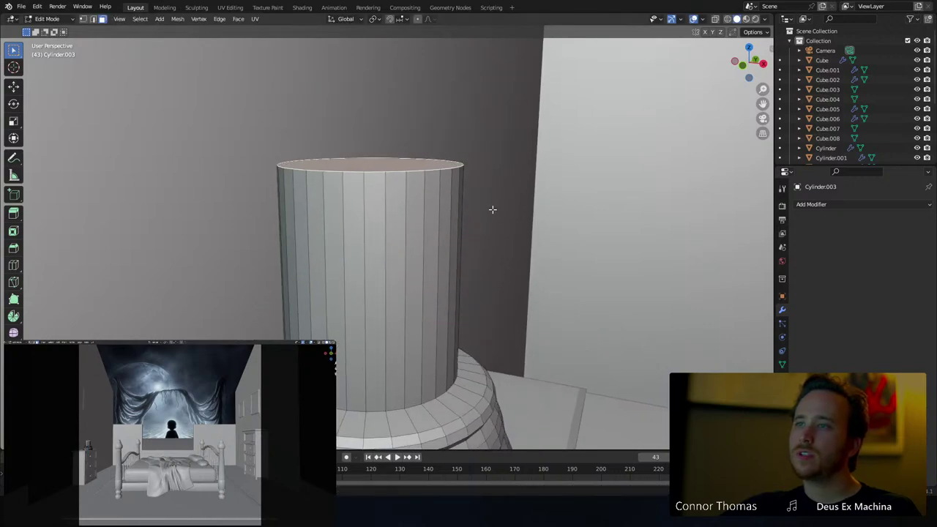
scroll(493, 209, "down", 3)
key("s")
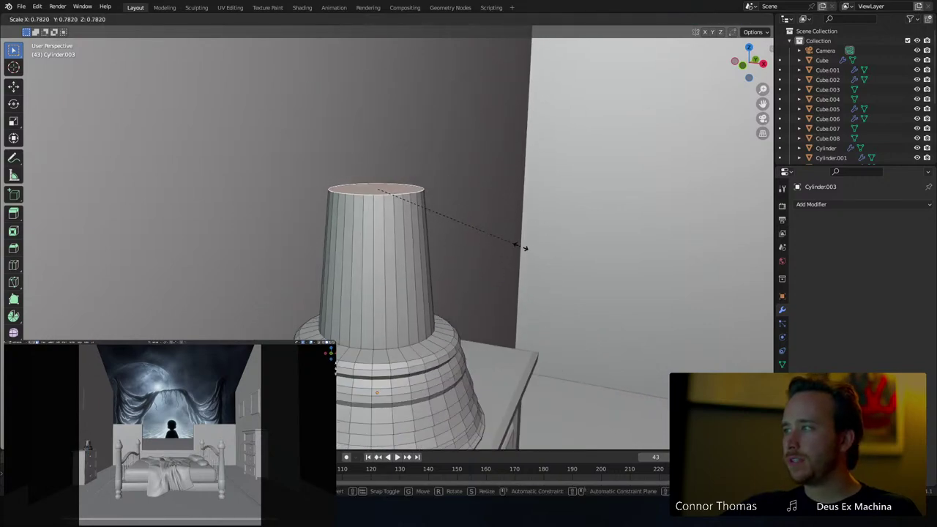
left_click(514, 245)
Lower the column's narrowed top face about 0.34 m along Z so it sits just above the base's shoulder
key("g")
key("z")
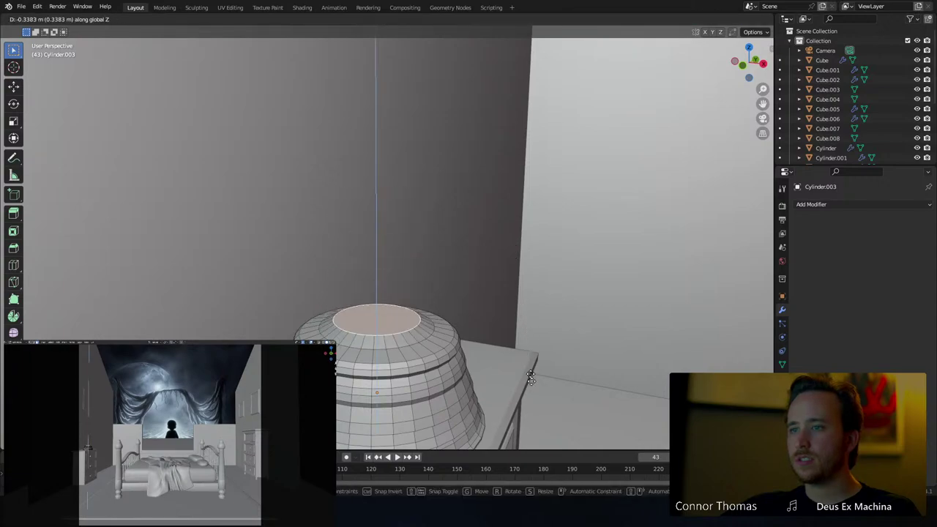
left_click(524, 374)
key("g")
key("z")
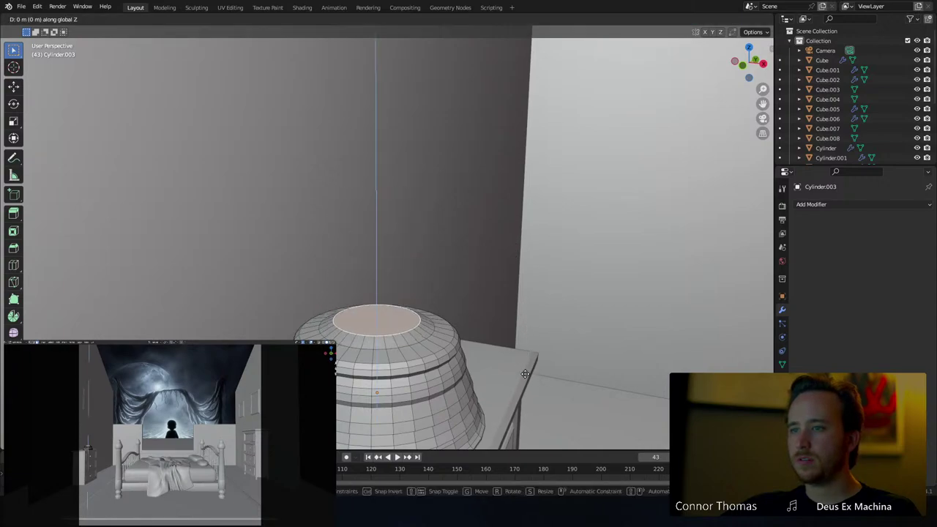
left_click(525, 378)
Extrude the base's top face upward about 0.38 m and scale the column's top to about 0.72
key("e")
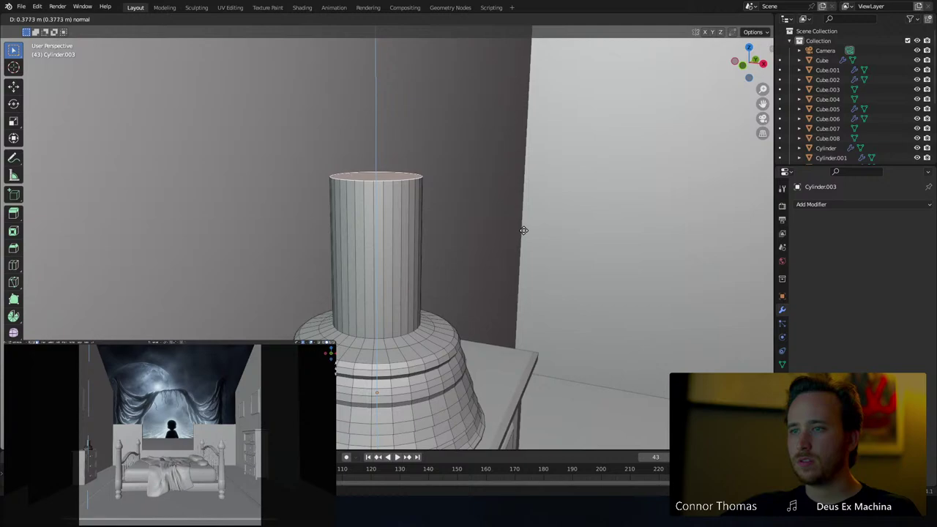
left_click(523, 230)
key("s")
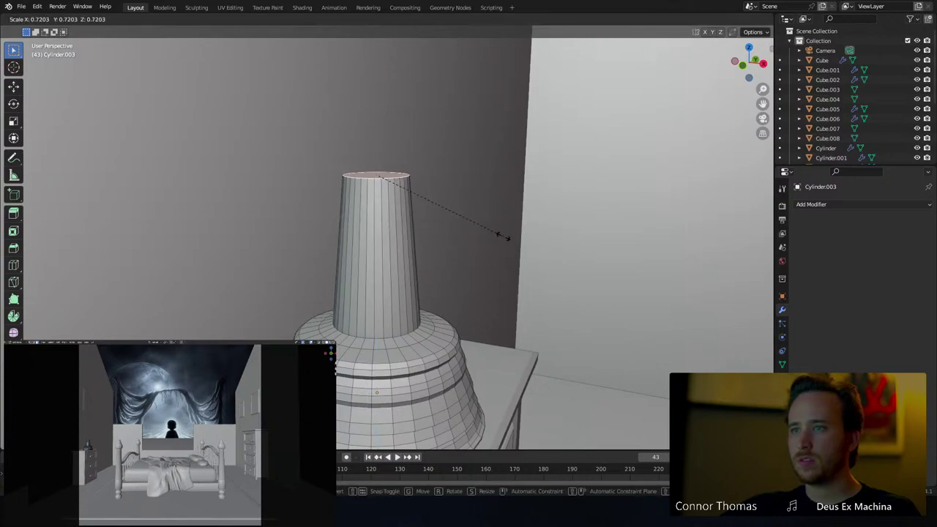
left_click(502, 236)
Raise the column's top face about 0.3 m along Z to lengthen the lamp's stem
middle_click_drag(424, 263, 432, 318, "shift")
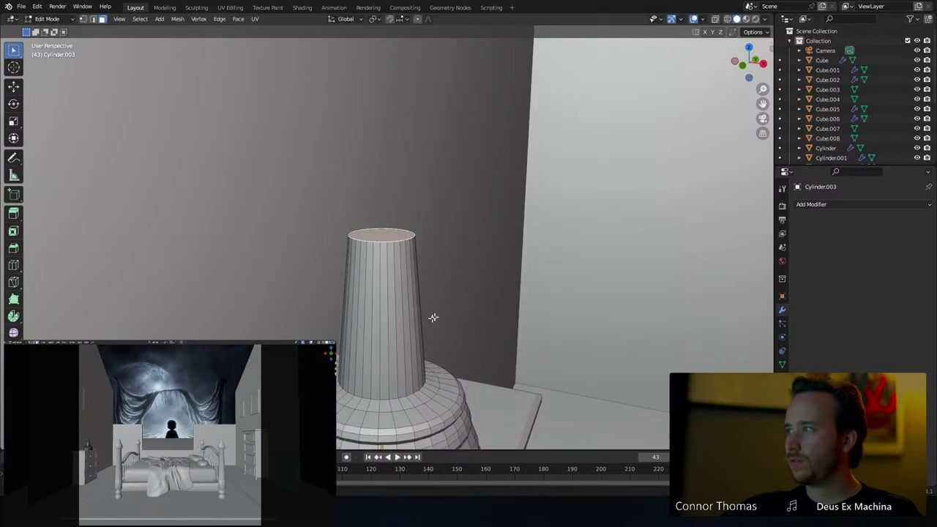
key("g")
key("z")
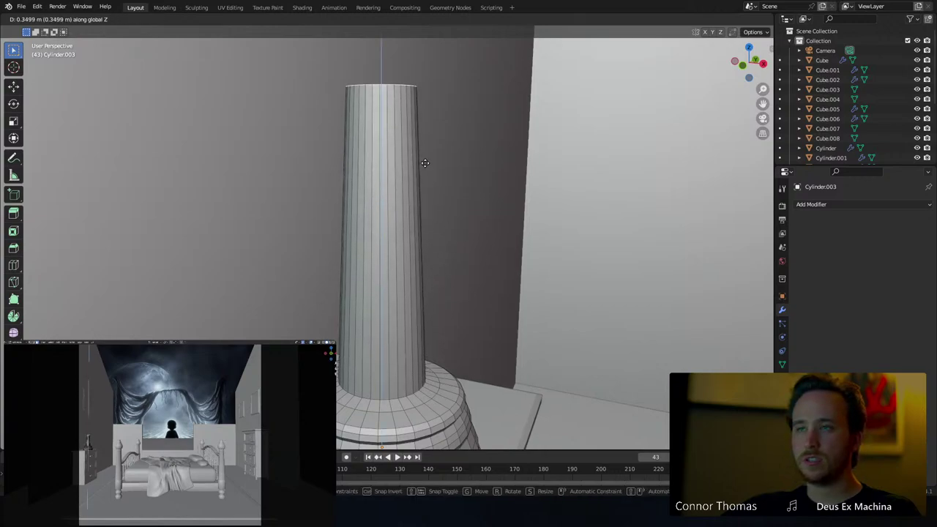
left_click(429, 178)
Duplicate the stem's top face in place and scale the copy up into a disc several times wider than the stem
key("shift+d")
key("Escape")
key("s")
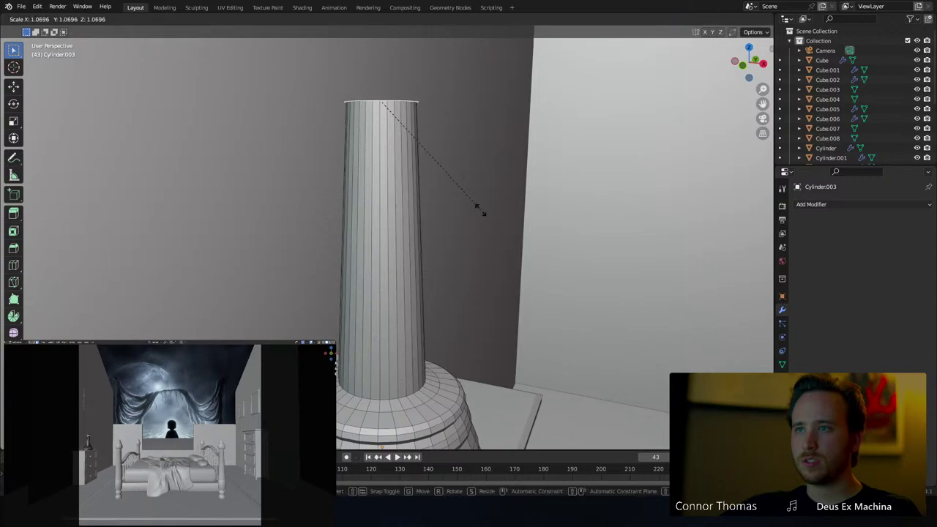
left_click(98, 197)
middle_click_drag(97, 198, 311, 191)
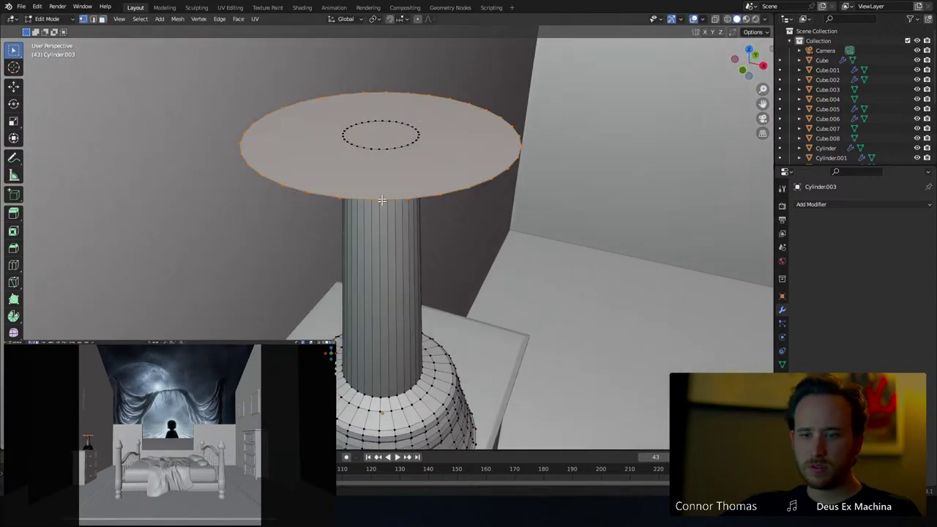
middle_click_drag(445, 173, 437, 167)
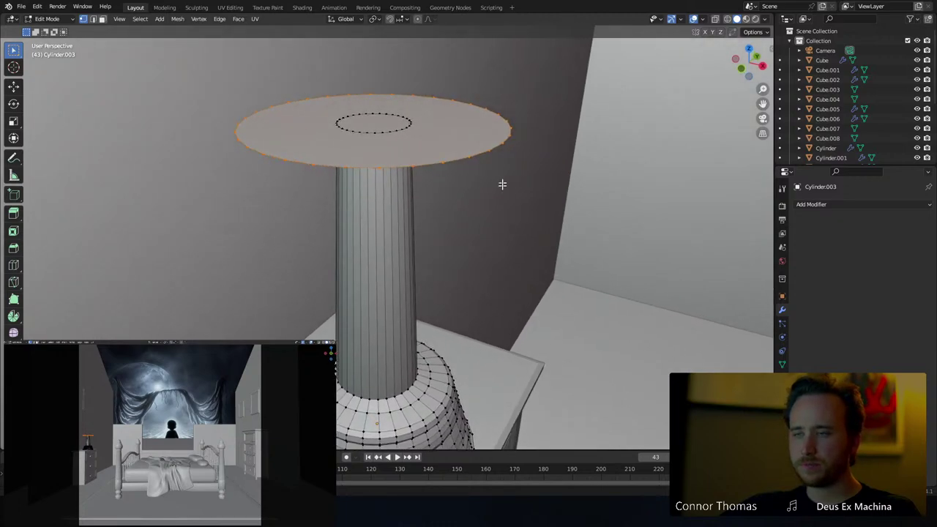
Delete only the disc's face, keeping its edge ring, and lower the ring along Z around the upper stem
key("x")
left_click(460, 156)
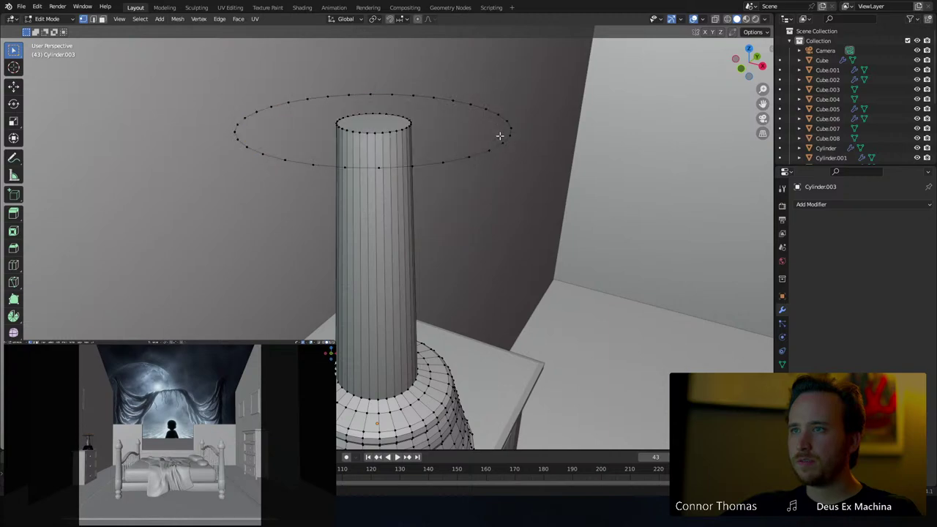
left_click(502, 141, "alt")
middle_click_drag(502, 142, 503, 138)
key("g")
key("z")
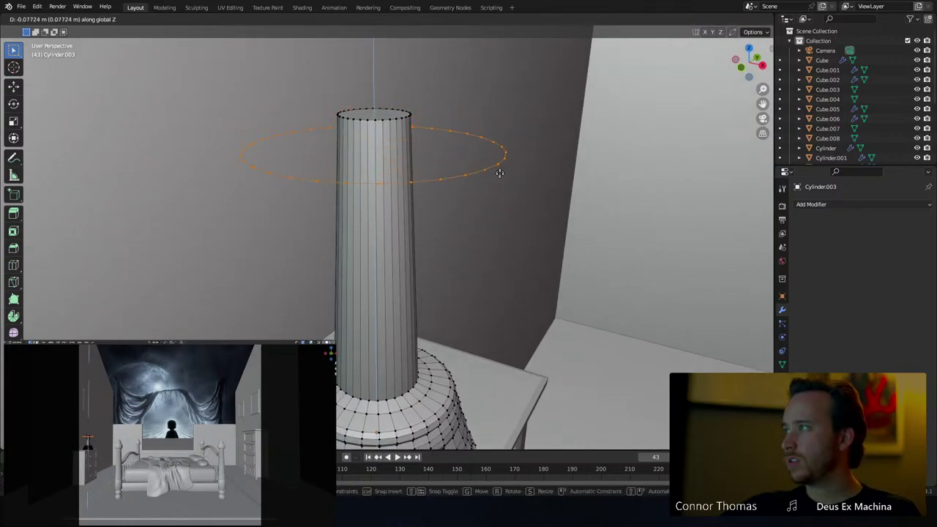
left_click(498, 223)
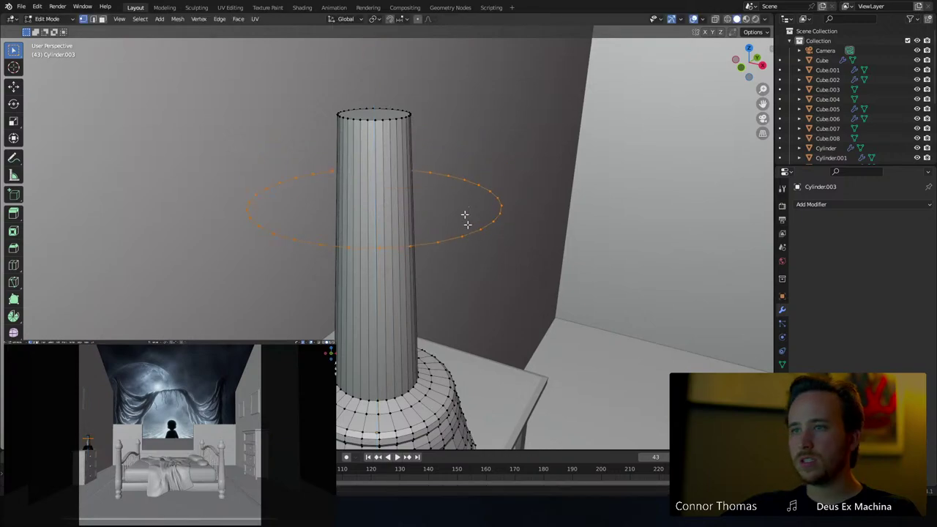
Extrude the ring upward along Z to the stem's top and scale its upper edge to about 0.65
middle_click_drag(464, 217, 445, 256)
key("e")
key("z")
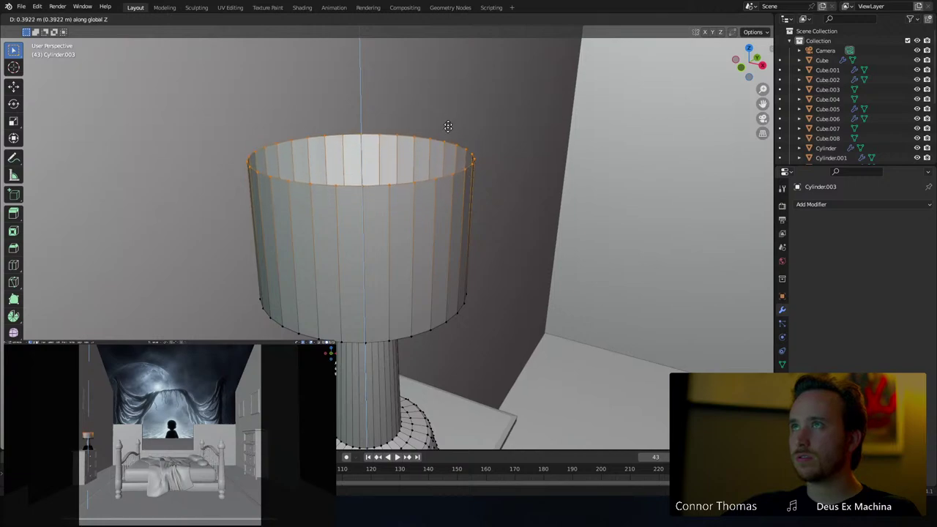
left_click(449, 189)
key("s")
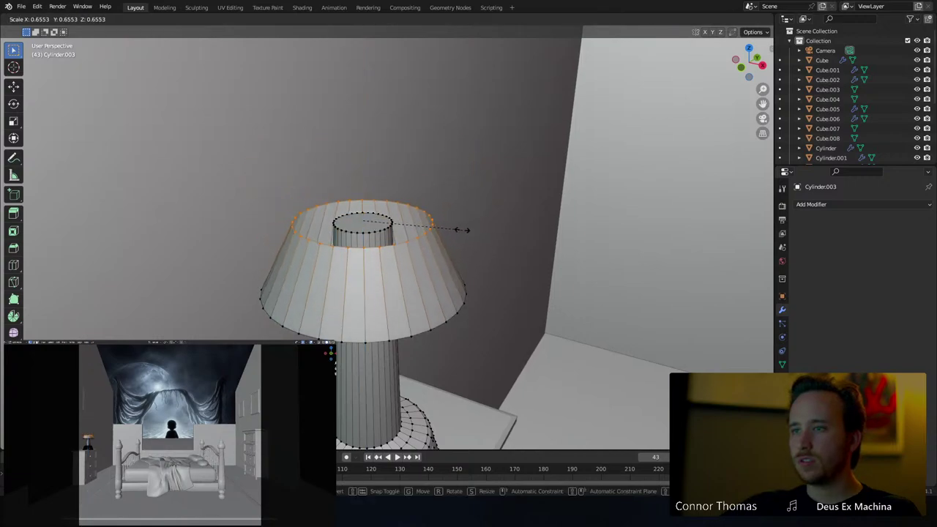
left_click(458, 228)
Extrude the shade's upper edge further up along Z and scale the new rim to about 0.65
key("e")
key("z")
left_click(485, 163)
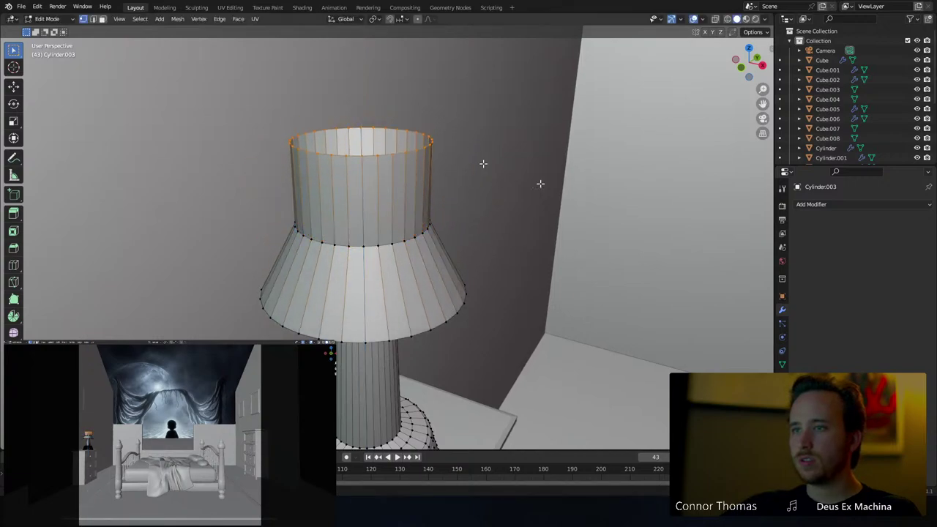
key("s")
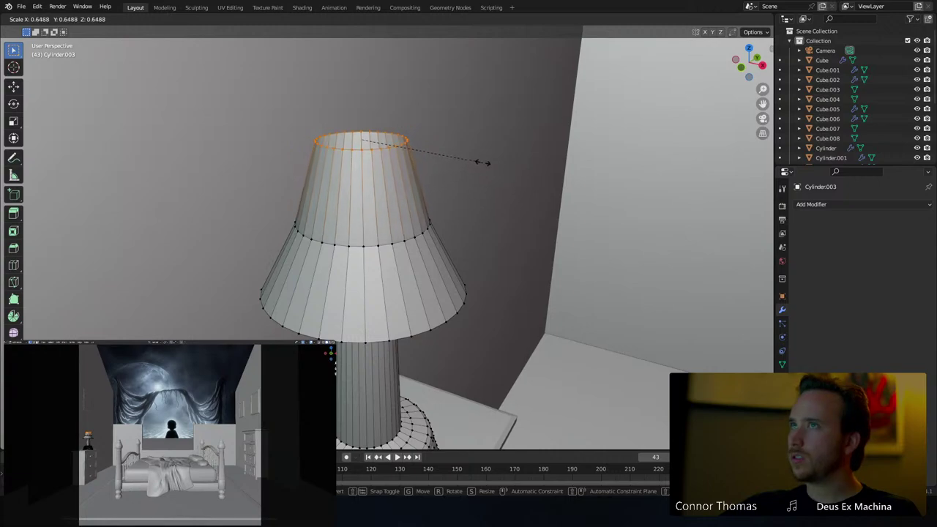
left_click(480, 160)
Raise the shade's top rim along Z to make the upper section taller and steeper
middle_click_drag(418, 247, 421, 183)
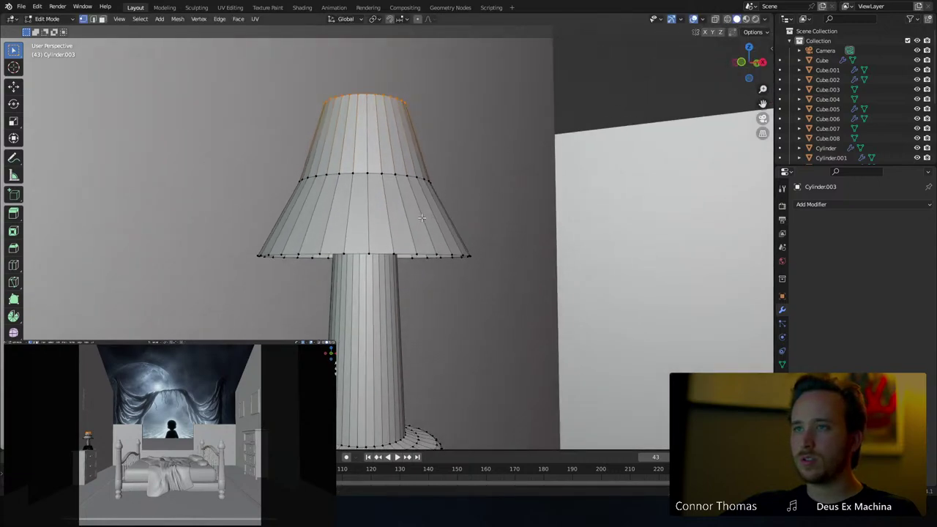
key("g")
key("z")
left_click(421, 180)
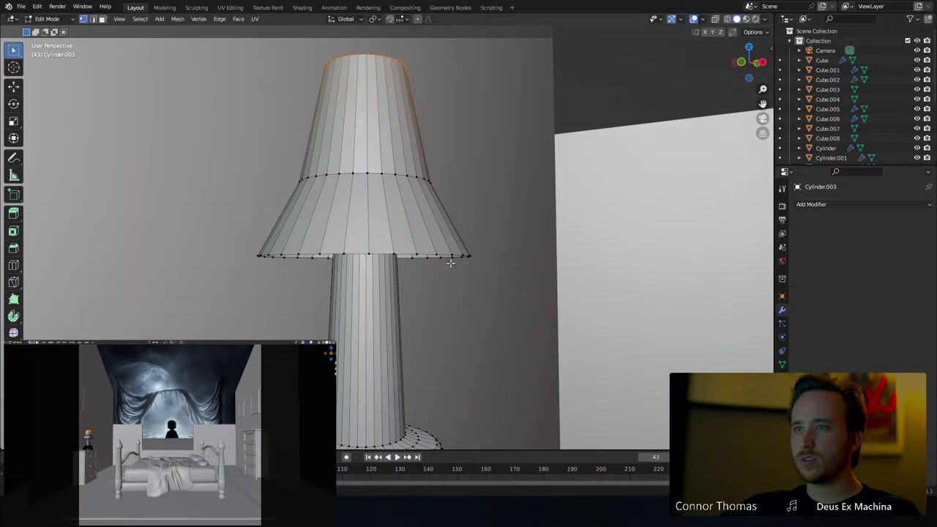
Select the whole linked lampshade mesh and scale it up to about 1.17
key("l")
key("s")
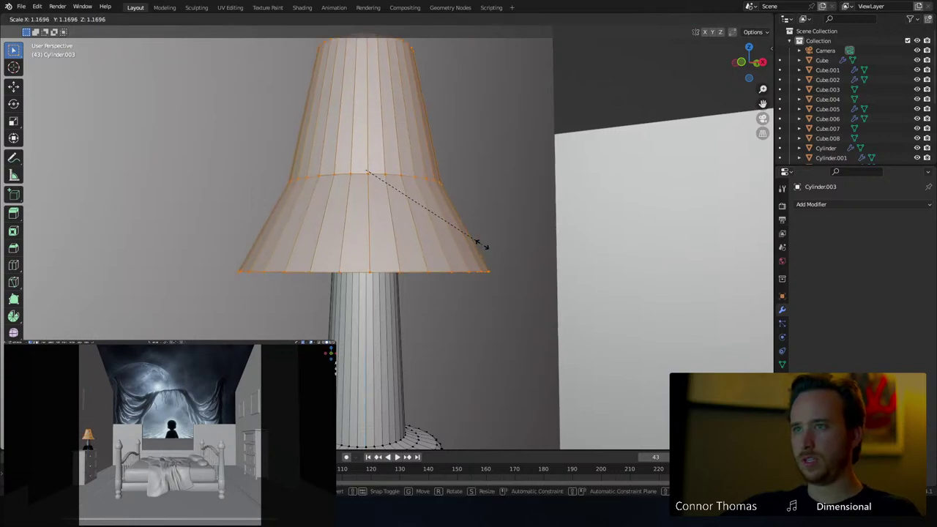
left_click(483, 246)
Separate the selected lampshade from the lamp base into its own object and select it in Object Mode
middle_click_drag(453, 199, 450, 212)
key("p")
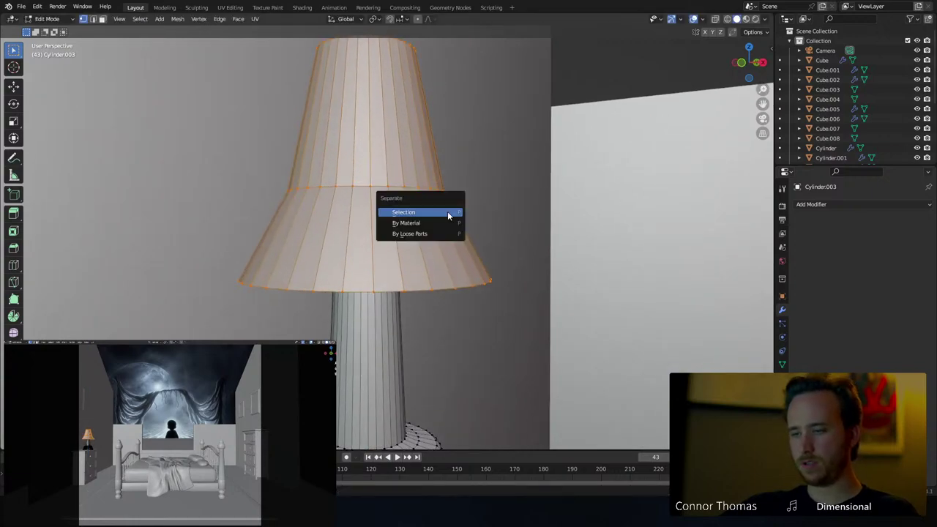
left_click(447, 211)
key("Tab")
left_click(449, 234)
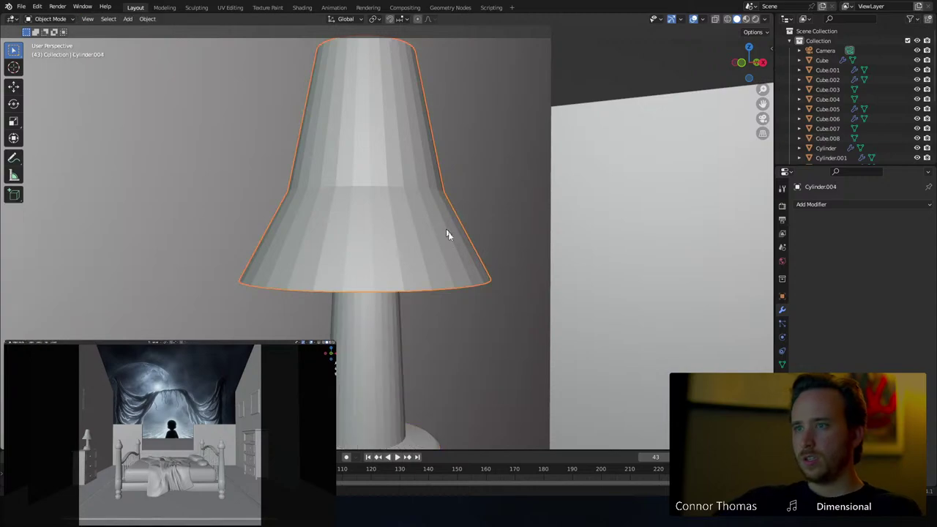
Add a Subdivision Surface modifier to the lampshade
left_click(802, 205)
left_click(747, 382)
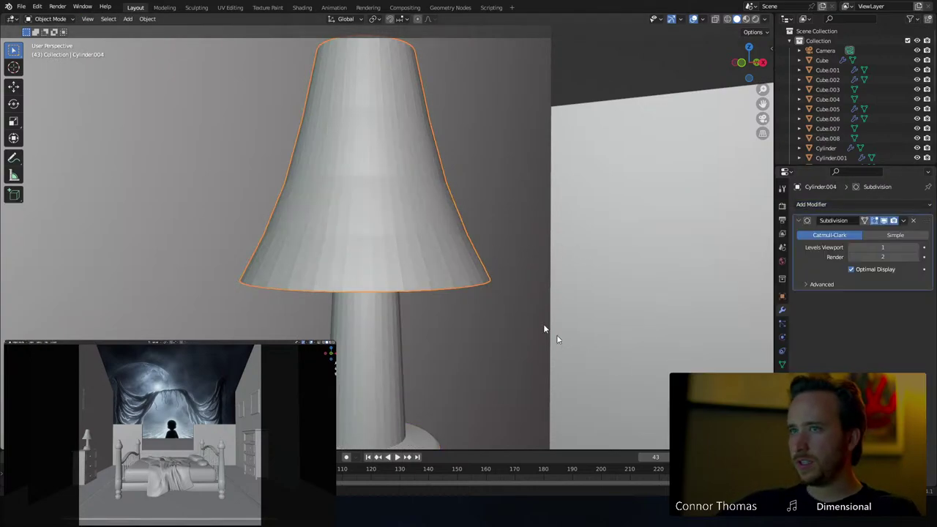
scroll(453, 218, "down", 3)
middle_click_drag(453, 218, 429, 218)
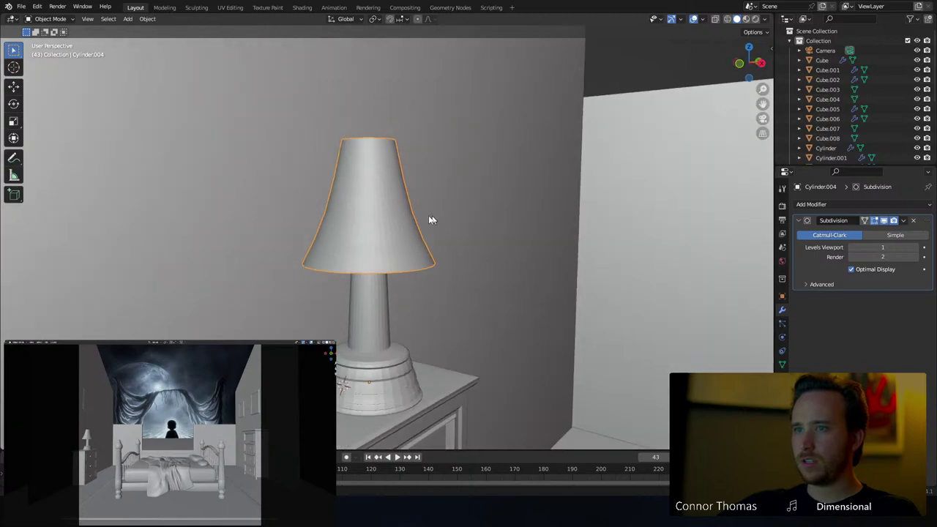
Circle-select the lampshade's middle edge loop in wireframe shading and scale it slightly inward for a stronger flare
key("Tab")
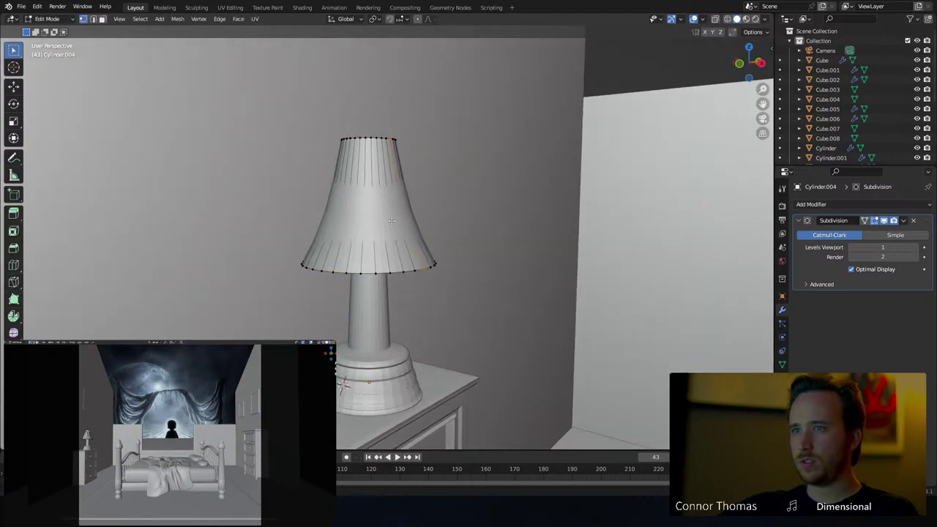
key("z")
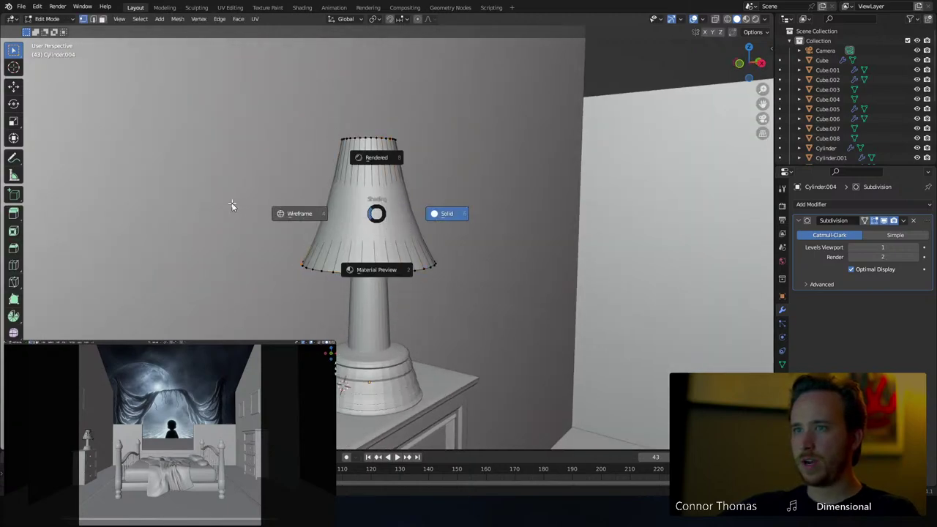
left_click(231, 204)
key("c")
left_click_drag(412, 205, 322, 213)
right_click(320, 213)
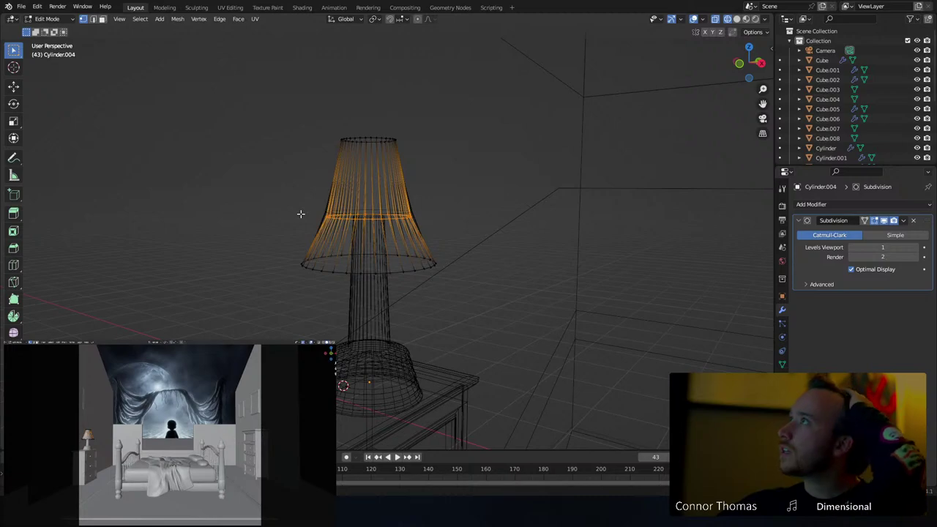
key("s")
left_click(429, 263)
key("Tab")
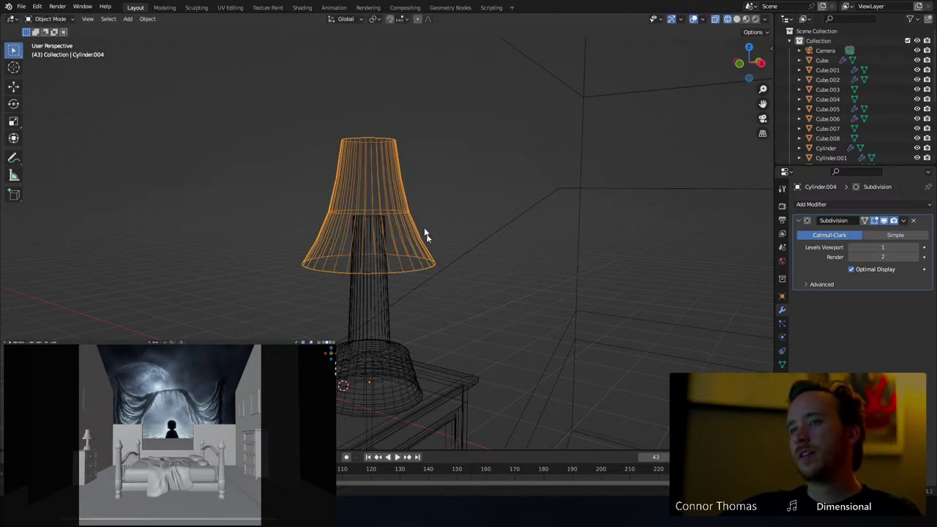
Extrude the lampshade's top edge loop about 0.007 m upward along Z
key("Tab")
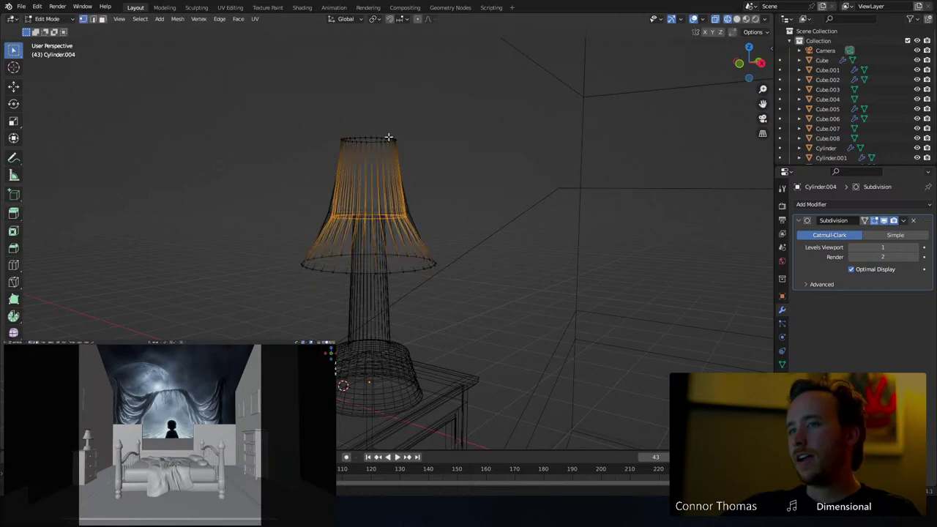
left_click(389, 137, "alt")
middle_click_drag(392, 123, 409, 193)
scroll(395, 176, "up", 4)
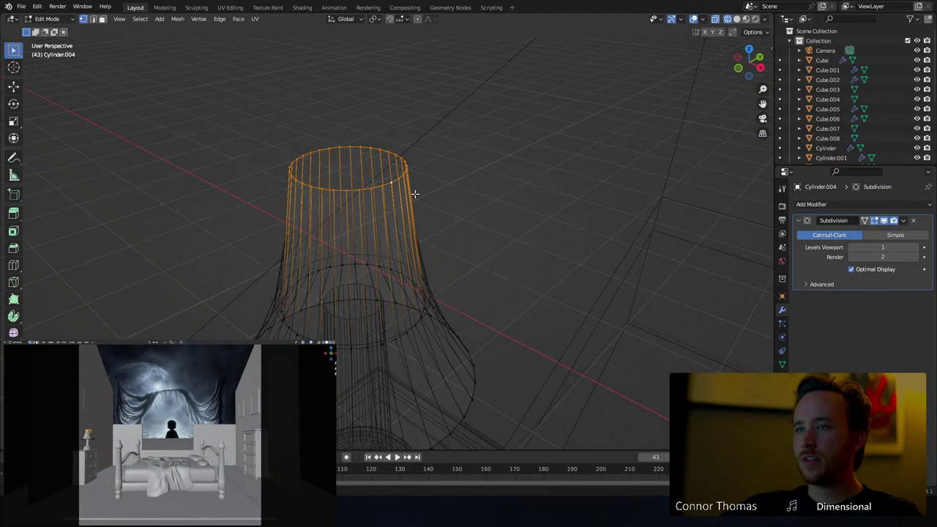
left_click(415, 193, "alt")
key("g")
key("z")
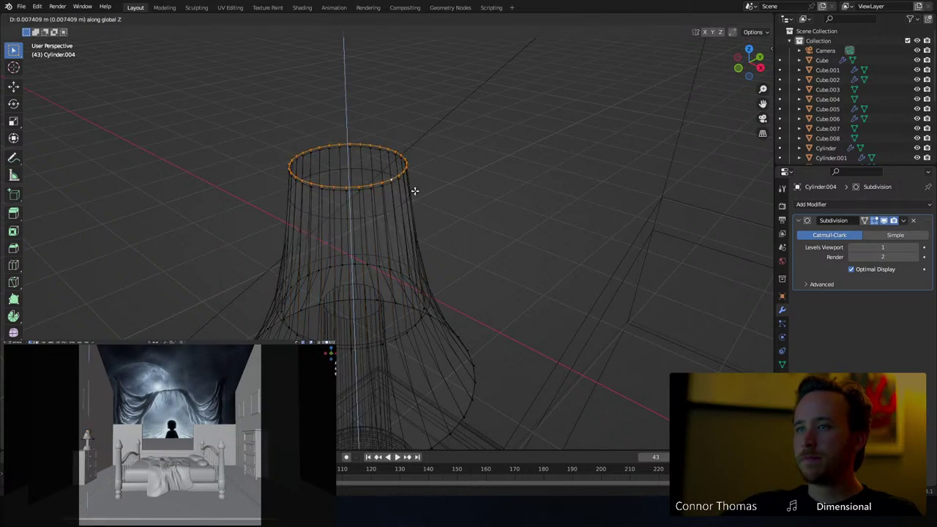
left_click(414, 191)
Bring the top rim slightly inward to give it thickness and extrude the inner edge about 0.004 m down along Z
key("s")
left_click(457, 191)
key("e")
key("z")
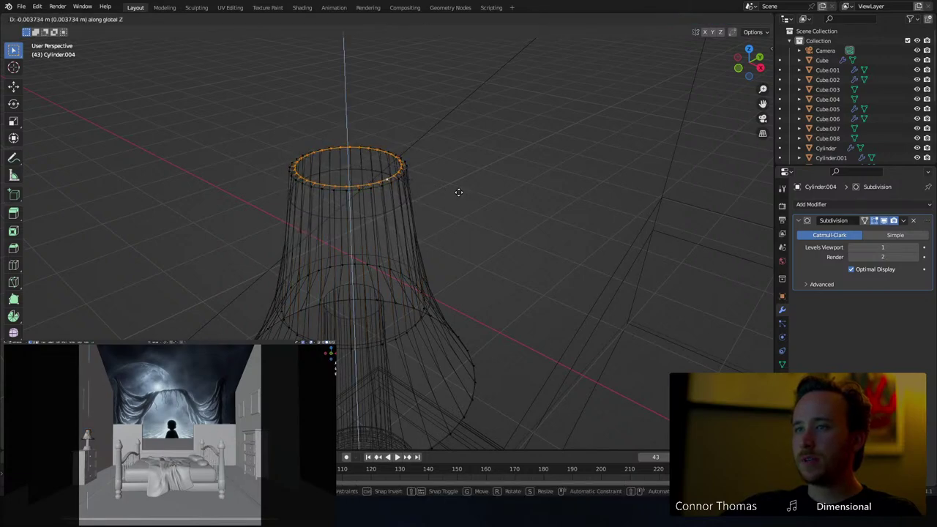
left_click(459, 193)
Lower the inner rim loop along Z and scale it to about 0.93
key("g")
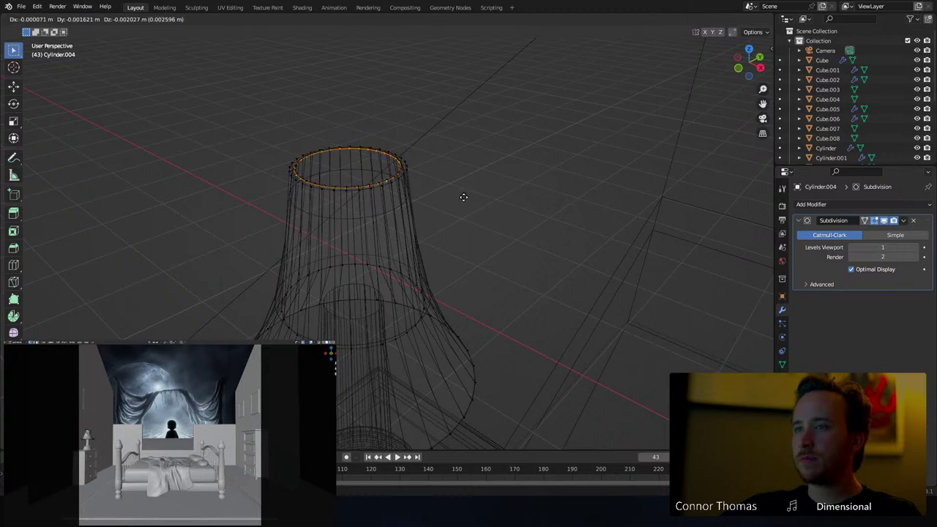
key("z")
key("s")
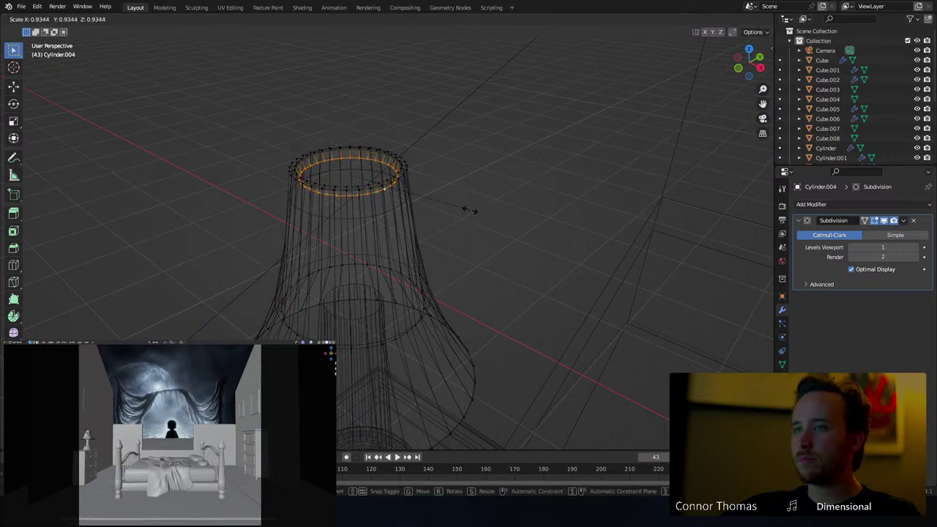
left_click(468, 209)
Extrude the inner loop about 0.43 m down inside the shade and widen its lower edge to follow the outer wall
key("e")
key("z")
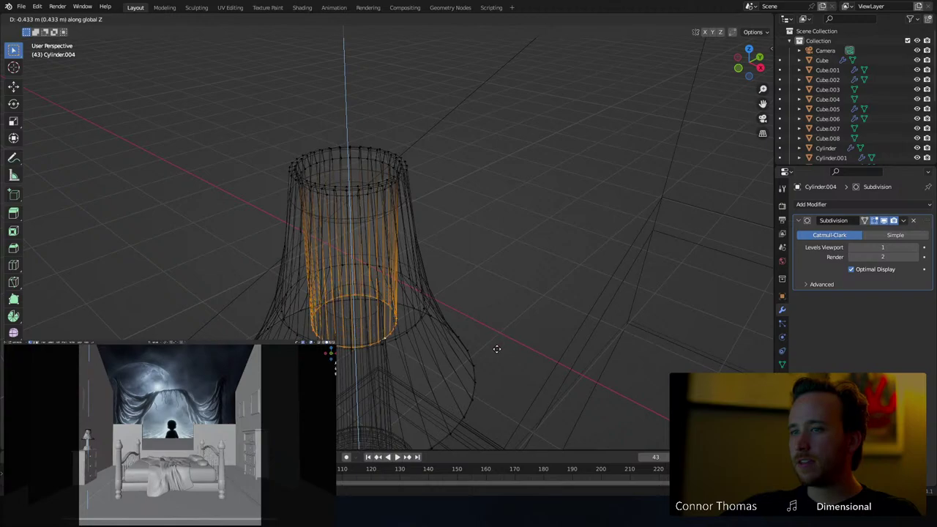
left_click(497, 349)
middle_click_drag(479, 335, 487, 226)
key("s")
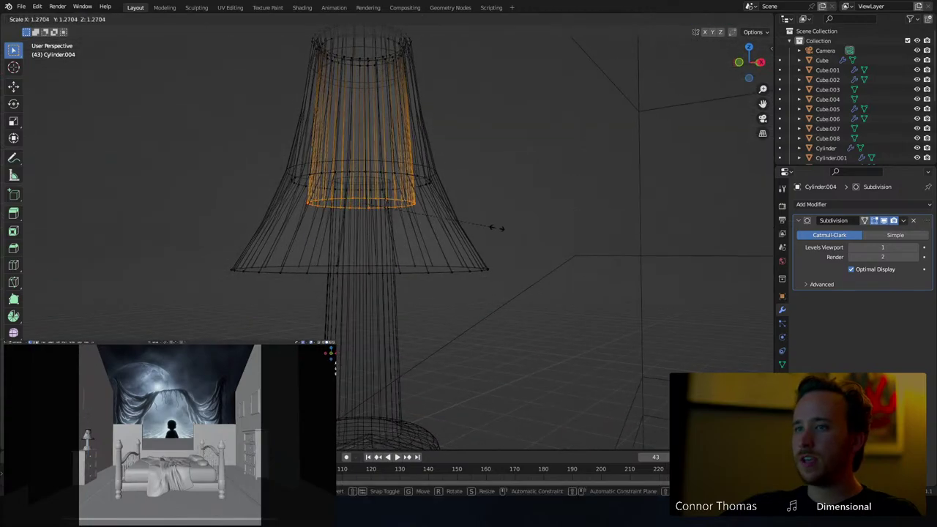
left_click(534, 210)
Scale the lampshade's bottom edge loop inward to about 0.96
key("Tab")
key("Tab")
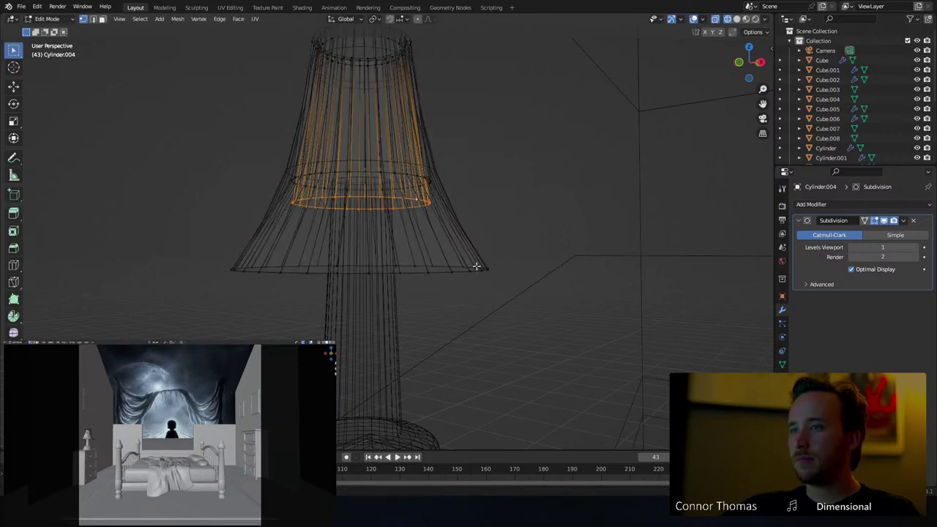
left_click(487, 273, "alt")
key("s")
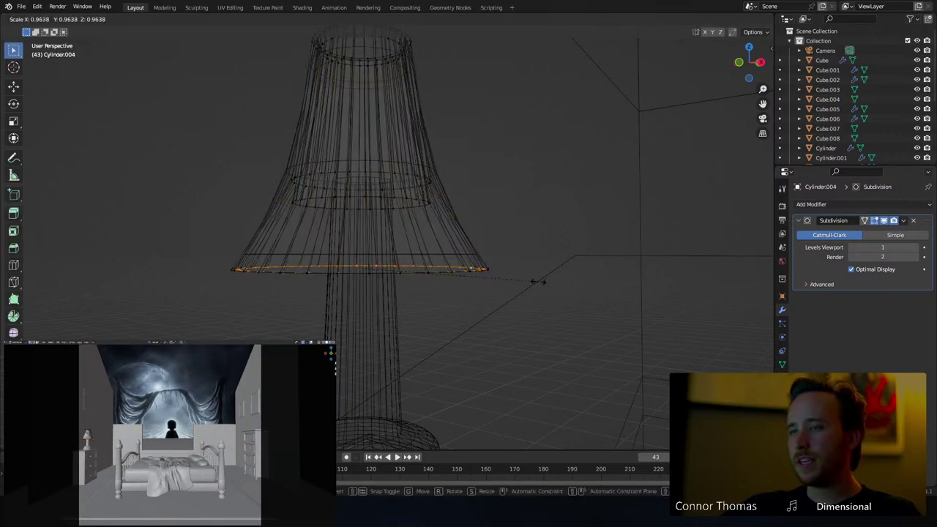
left_click(537, 282)
Extrude the shade's bottom rim loop slightly upward along Z and scale it to about 0.87
key("e")
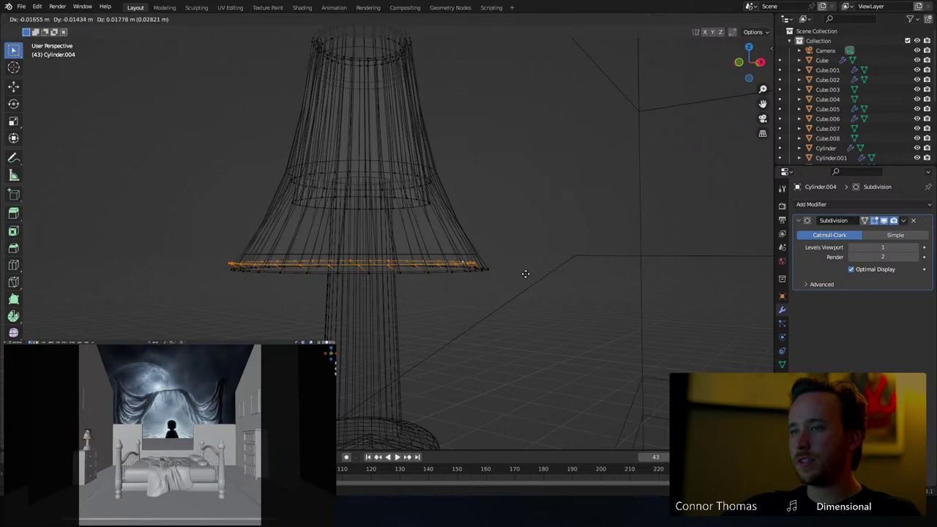
key("z")
left_click(524, 266)
key("s")
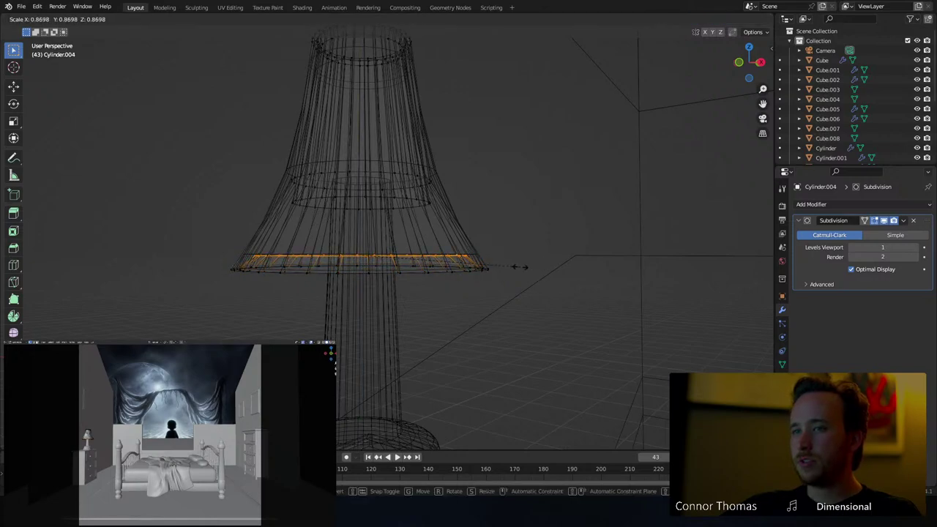
left_click(520, 266)
Extrude the inner rim loop about 0.055 m up along Z and narrow it to follow the shade's outer wall
key("e")
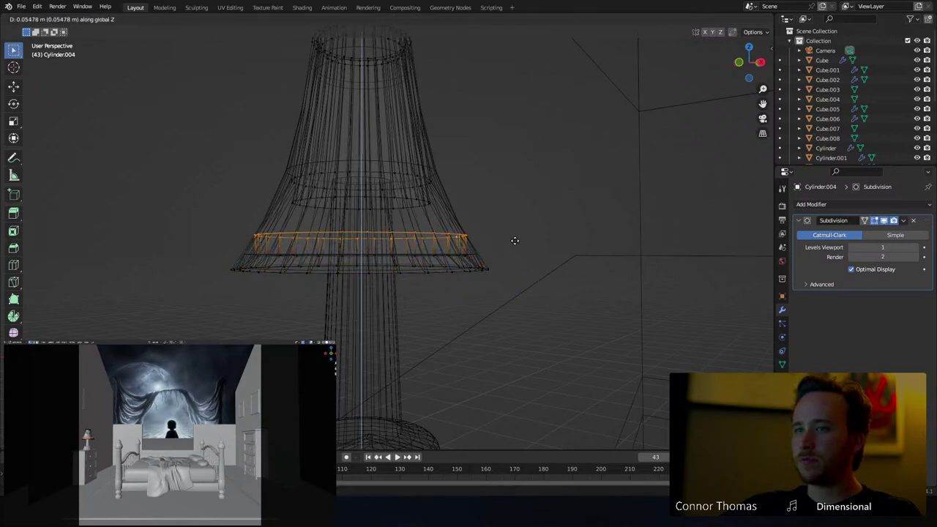
left_click(516, 240)
key("s")
left_click(552, 241)
key("Tab")
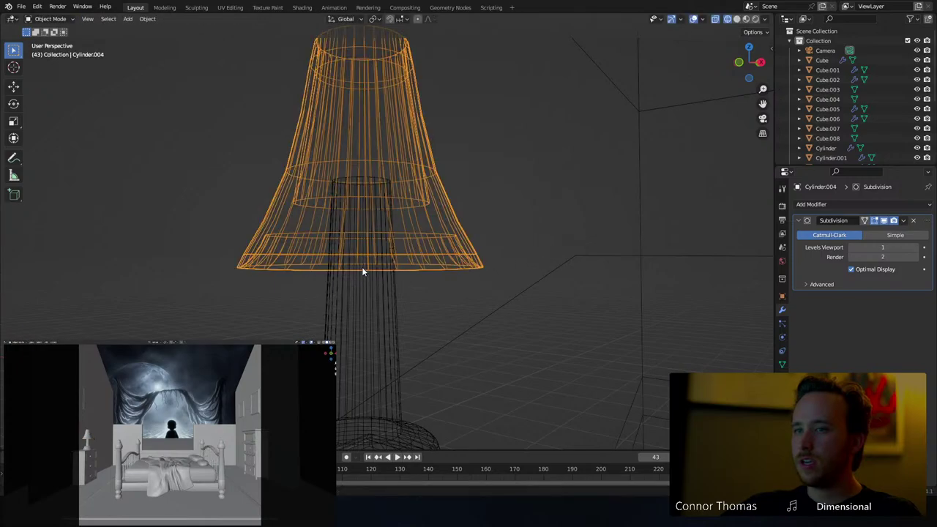
Return the view to solid display and shade the lampshade smooth
key("alt+a")
key("z")
left_click(433, 242)
middle_click_drag(433, 241, 440, 260)
left_click(401, 255)
right_click(401, 256)
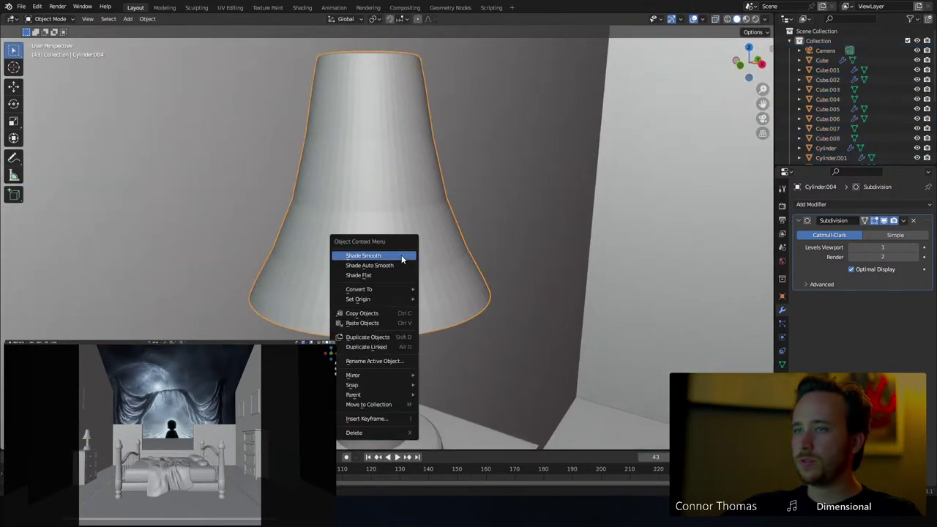
left_click(401, 256)
Add a Subdivision Surface modifier to the lamp's base and stem object
middle_click_drag(416, 197, 390, 277)
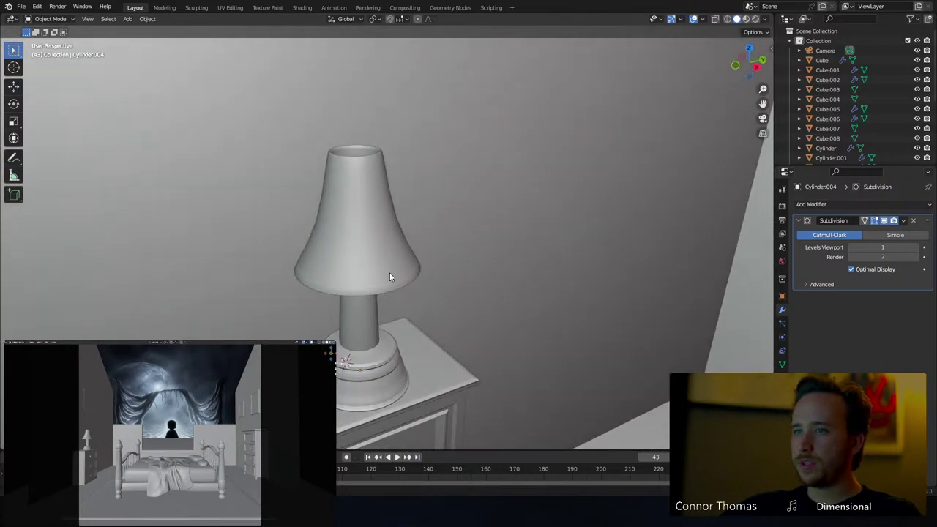
left_click(378, 355)
scroll(379, 281, "up", 4)
middle_click_drag(385, 353, 378, 254)
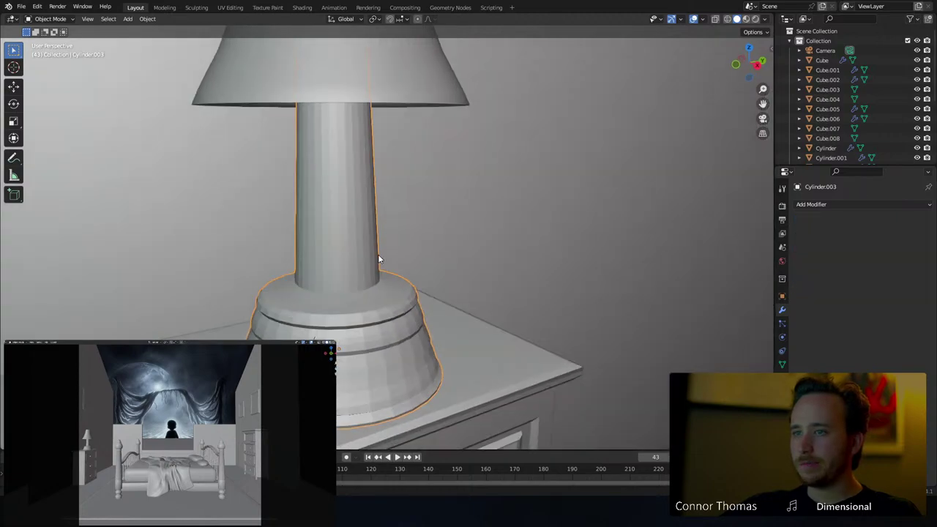
right_click(397, 348)
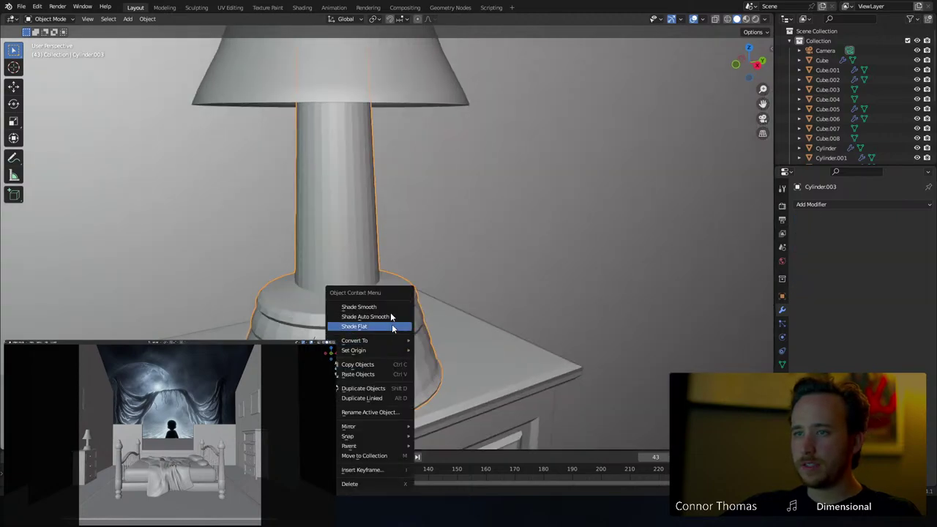
left_click(813, 204)
left_click(743, 382)
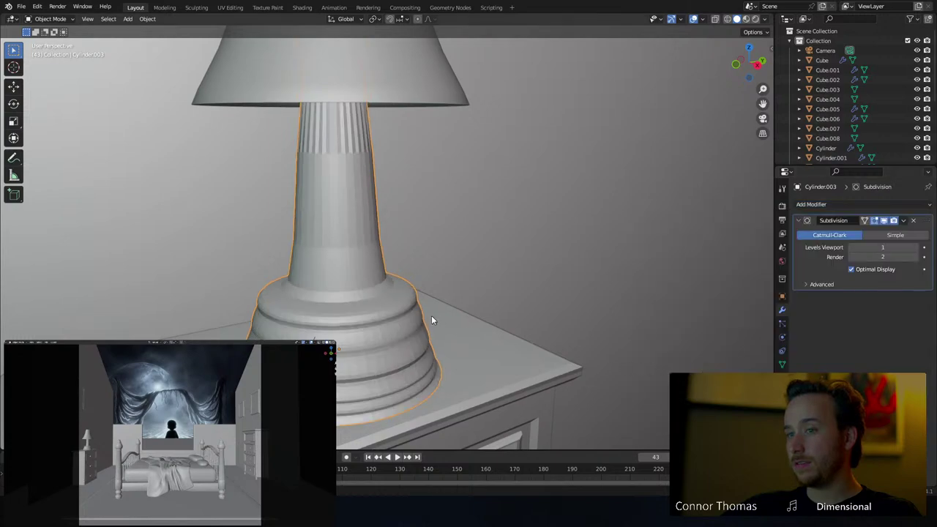
Add an edge loop around the stem near its upper end and shade the base and stem smooth
key("Tab")
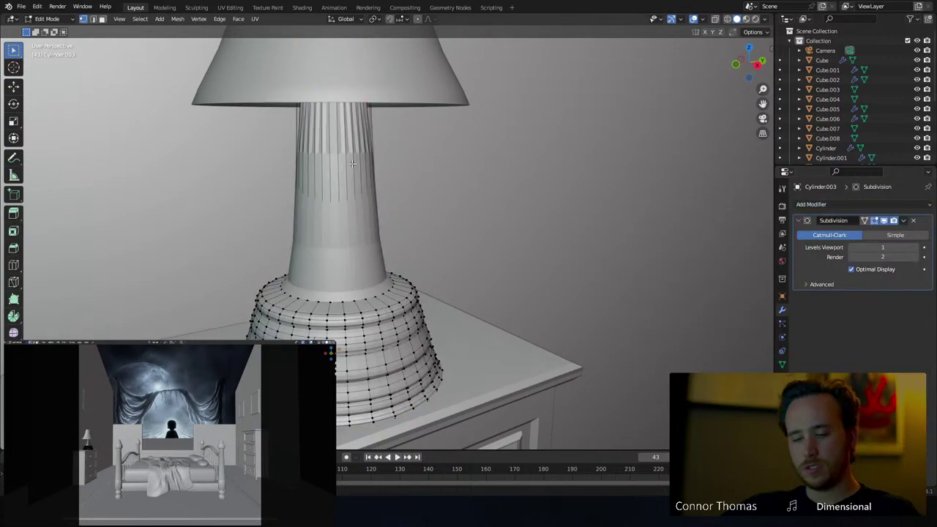
left_click(352, 164)
left_click(355, 403)
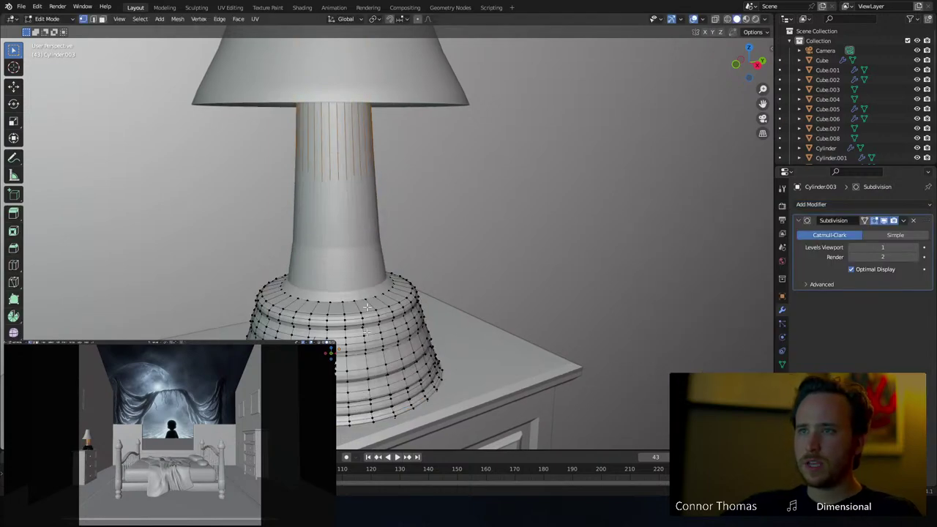
key("Tab")
right_click(324, 215)
left_click(324, 218)
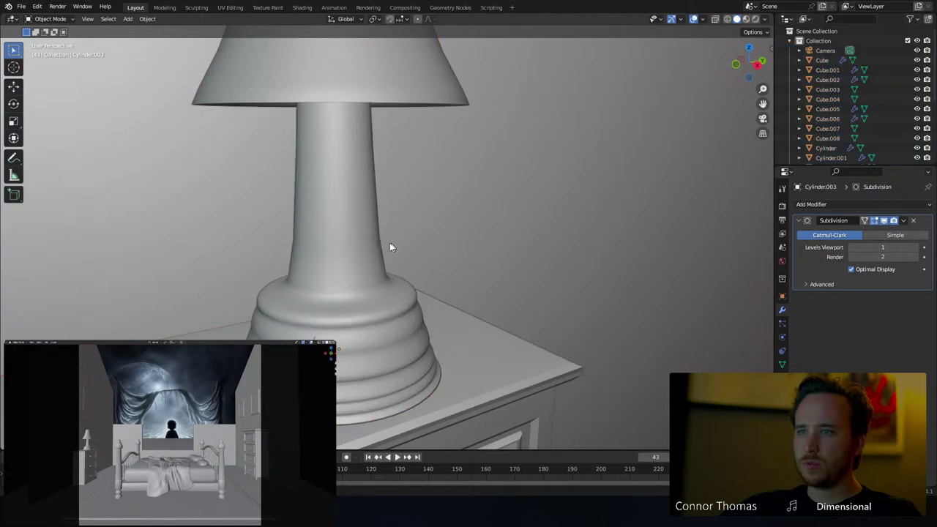
Add an edge loop around the lamp stem and slide it down to the foot to sharpen its junction with the base
middle_click_drag(390, 247, 440, 256)
key("Tab")
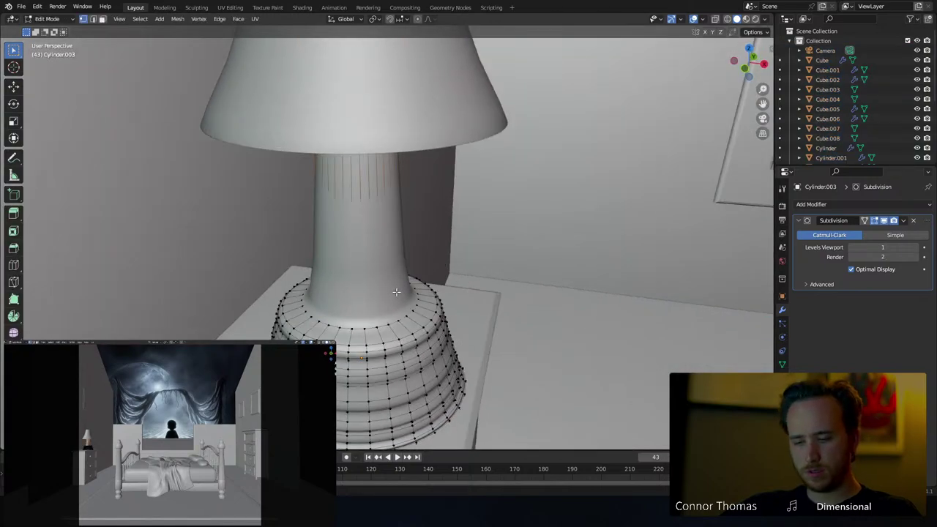
left_click(381, 285)
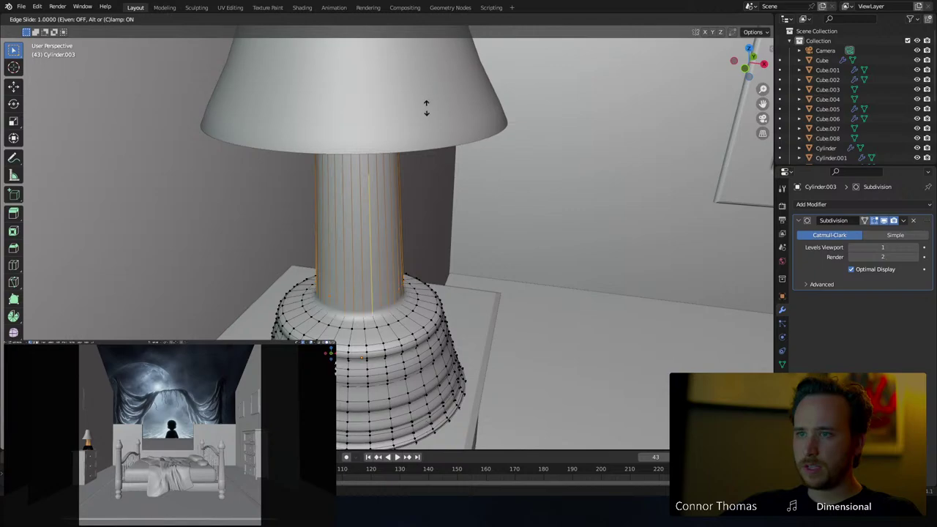
left_click(430, 176)
key("Tab")
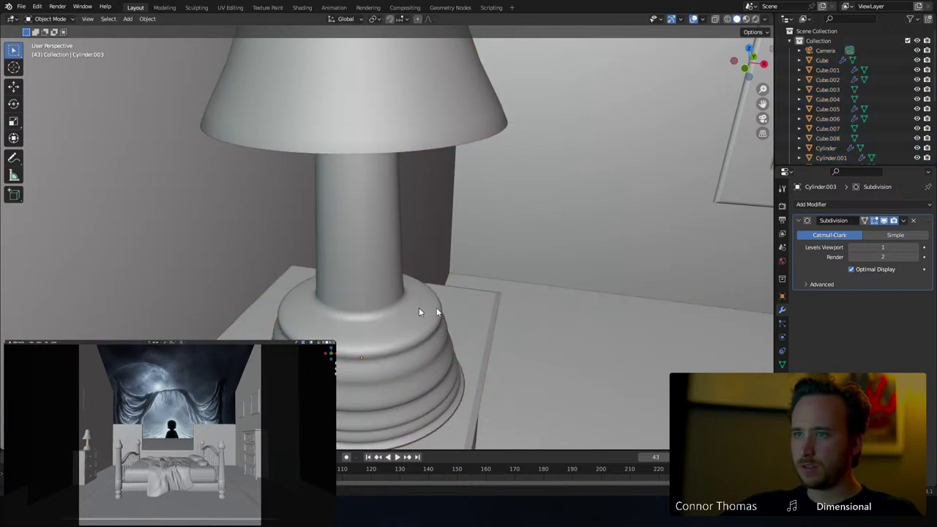
Save the scene file with the finished lamp on the bedside table
middle_click_drag(418, 312, 413, 166)
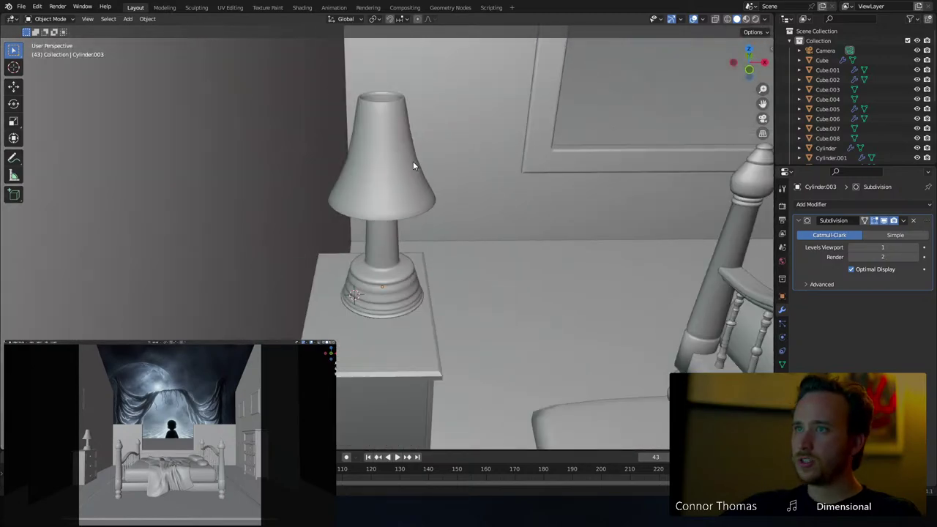
scroll(413, 165, "down", 7)
middle_click_drag(443, 203, 379, 250)
key("a")
key("a")
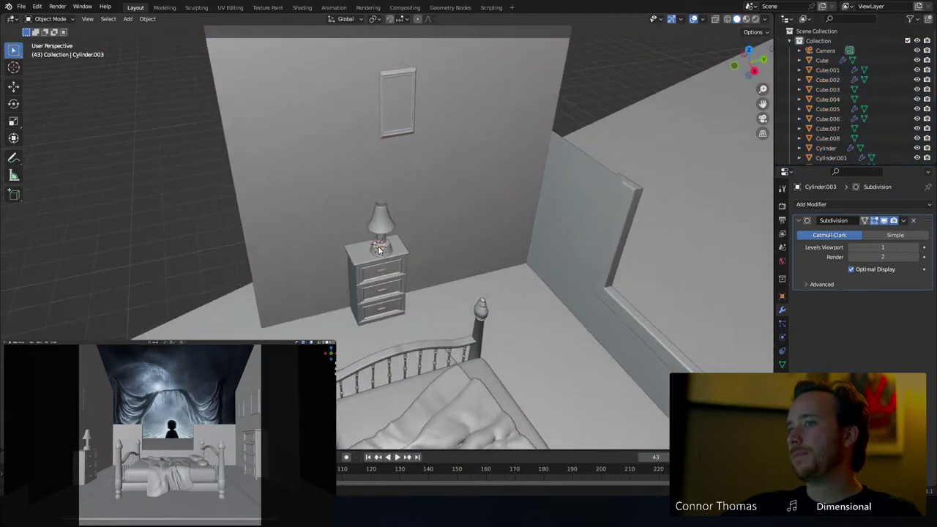
key("ctrl+s")
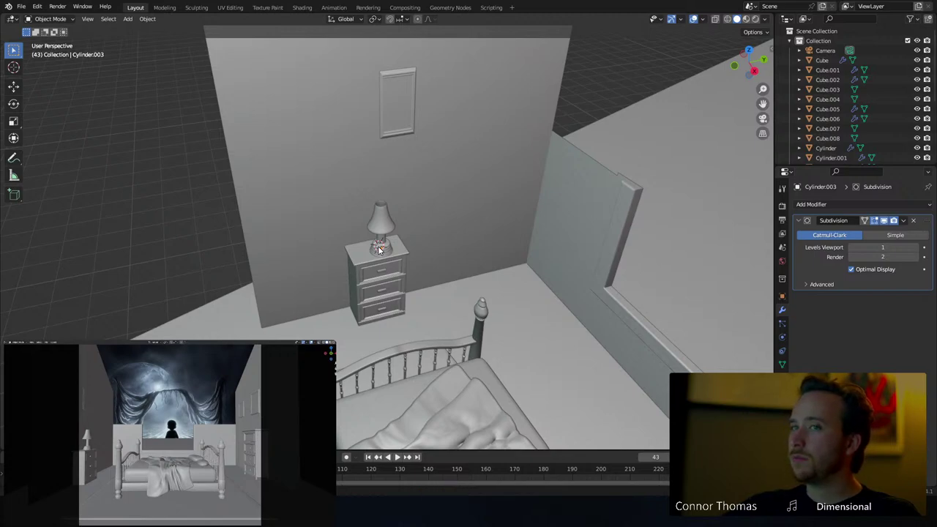
Duplicate the lampshade and base together and move the copy along X to the tall dresser across the room
middle_click_drag(398, 276, 480, 305)
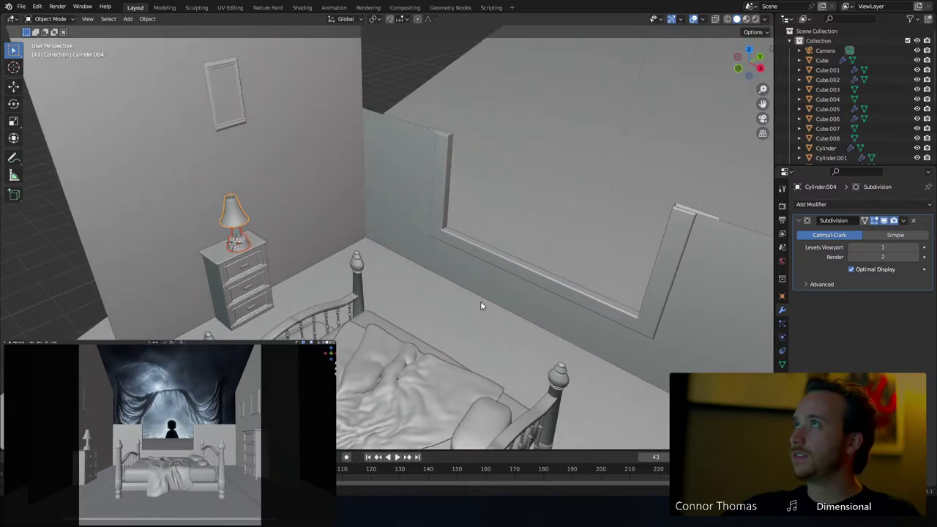
middle_click_drag(556, 312, 512, 273)
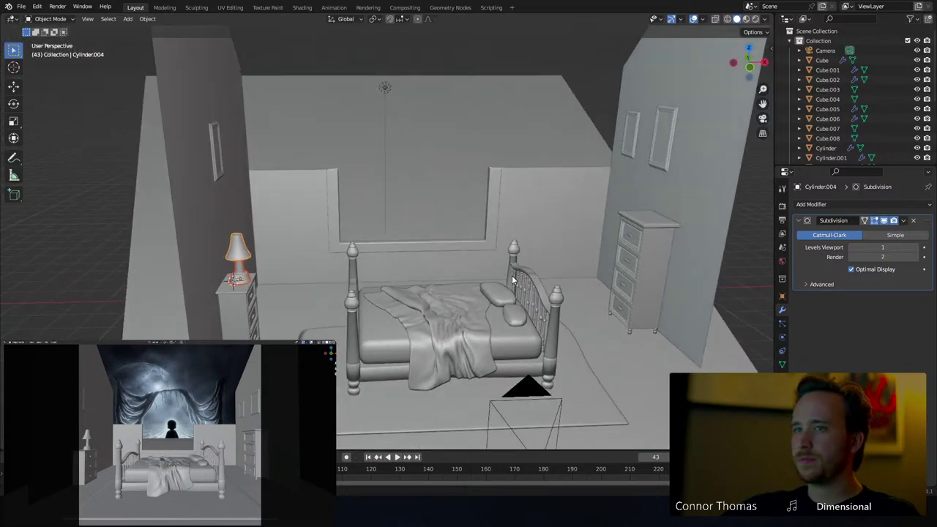
key("shift+d")
key("x")
left_click(128, 245)
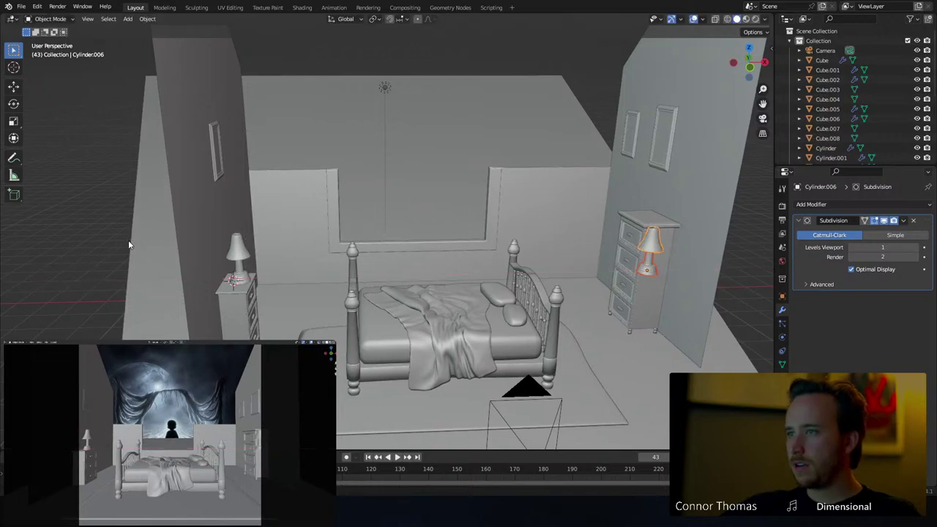
Position the duplicated lamp over the tall dresser from the top view and raise it onto the dresser's top
middle_click_drag(534, 260, 518, 246)
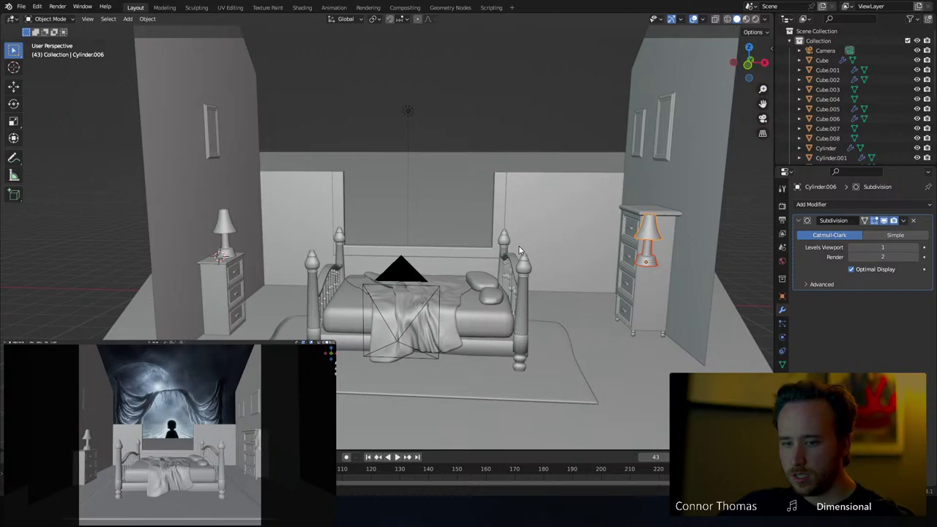
middle_click_drag(585, 253, 628, 233)
key("KP_7")
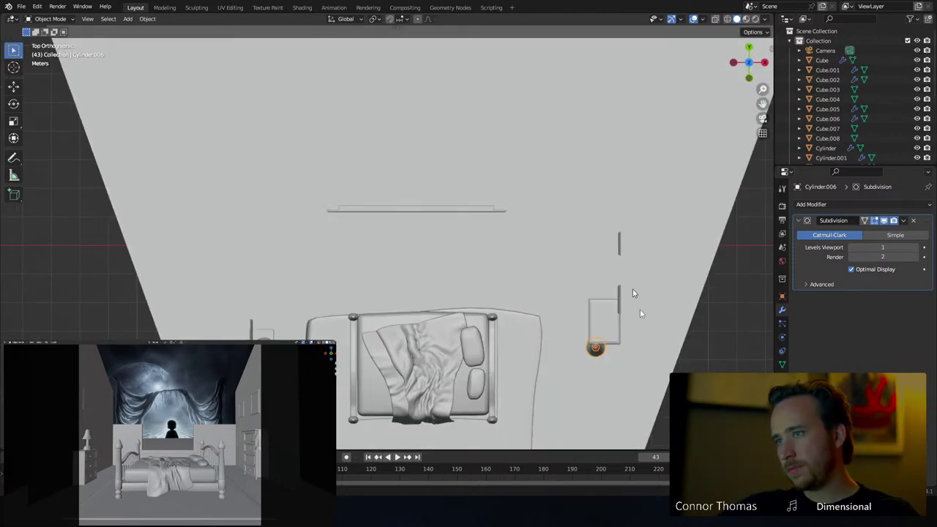
key("g")
key("z")
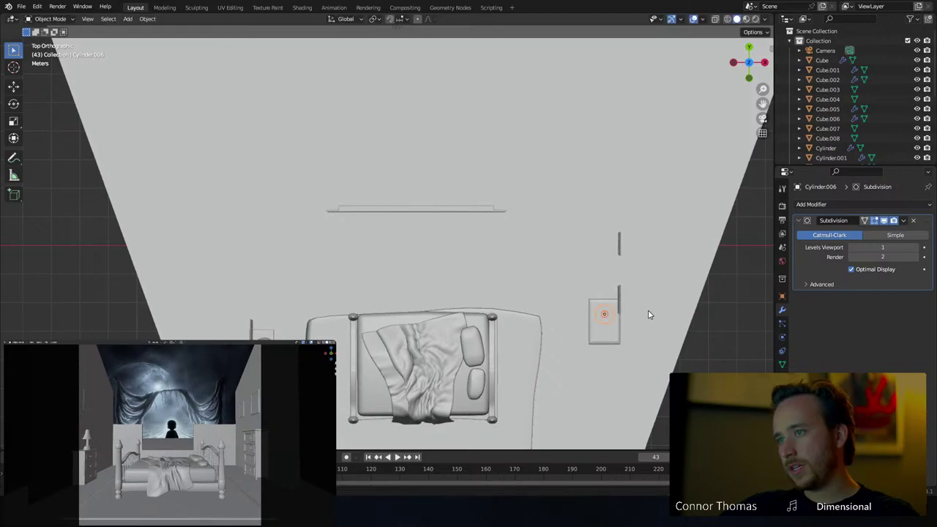
middle_click_drag(647, 314, 638, 234)
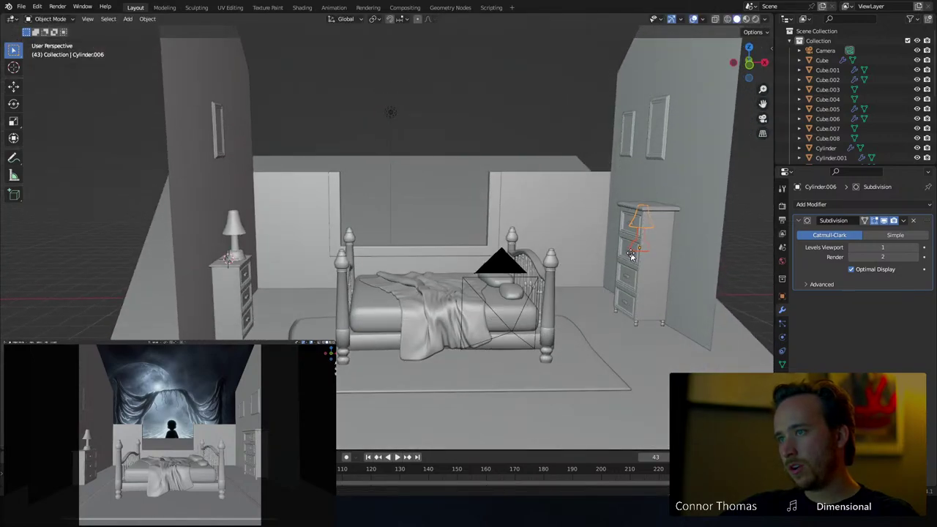
left_click(645, 212)
Move the duplicated lamp about 0.04 m up along Z so its base rests on the dresser top, and deselect it
key("KP_Decimal")
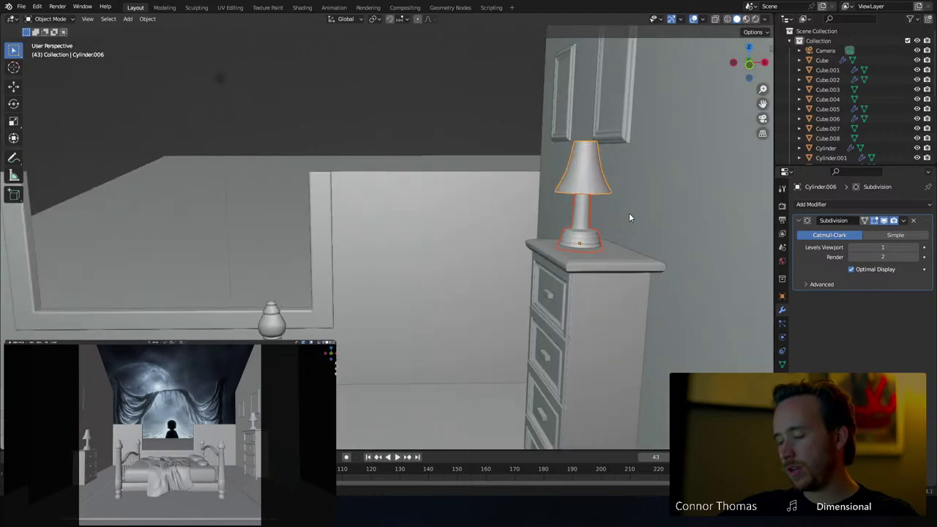
middle_click_drag(383, 266, 431, 242)
scroll(418, 273, "up", 2)
key("g")
key("z")
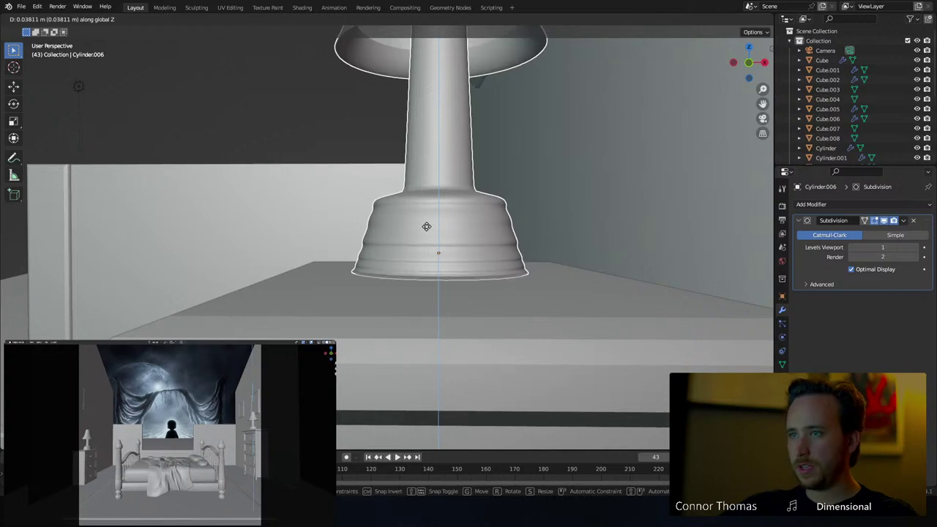
left_click(424, 229)
key("alt+a")
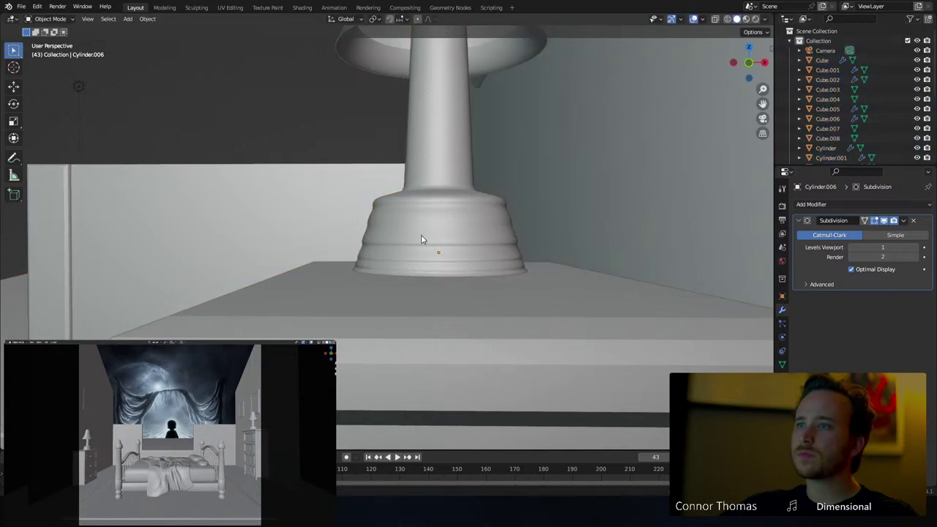
Place the 3D cursor on the tall dresser's top surface, in front of the lamp, and return to box selection
scroll(432, 275, "down", 8)
middle_click_drag(420, 239, 417, 275)
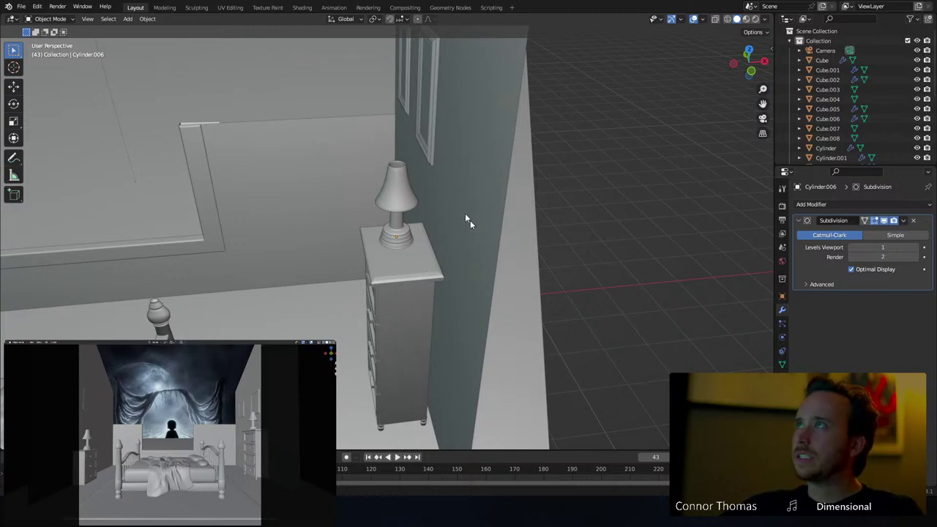
middle_click_drag(447, 245, 399, 273)
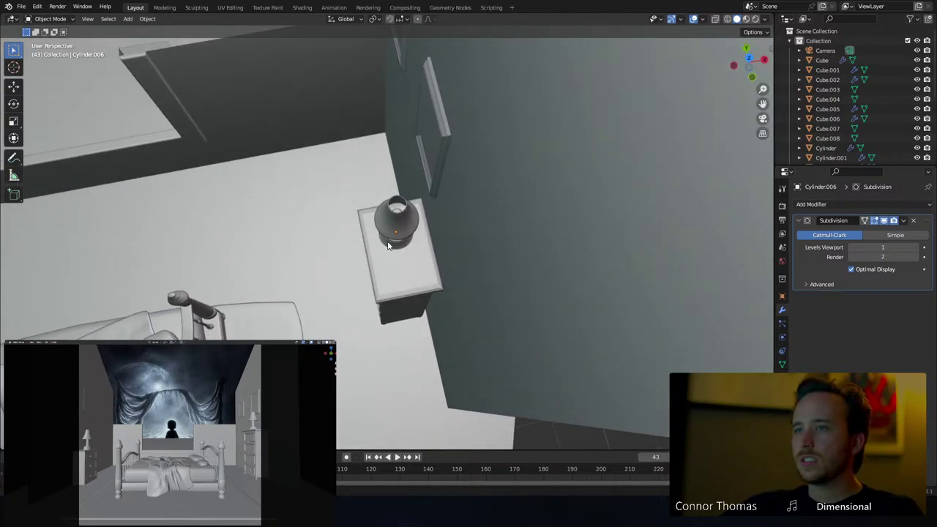
middle_click_drag(398, 216, 415, 242)
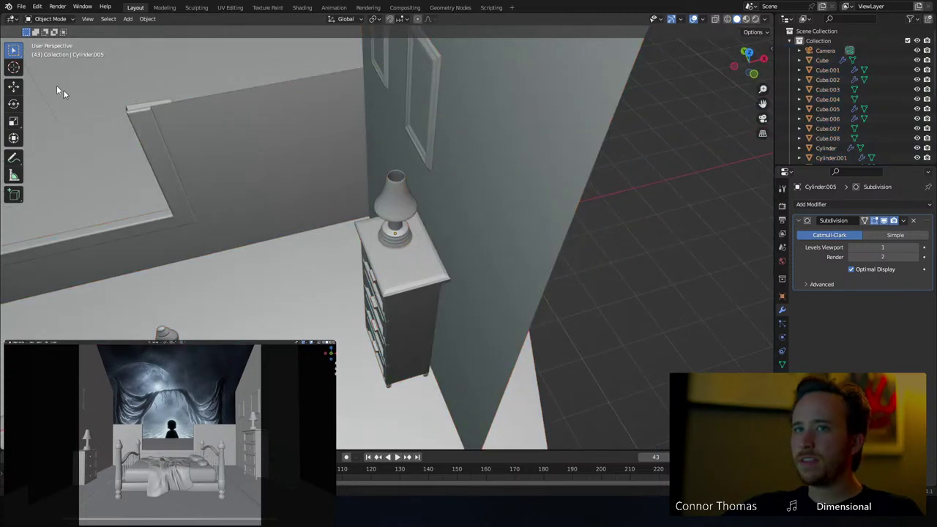
left_click(14, 68)
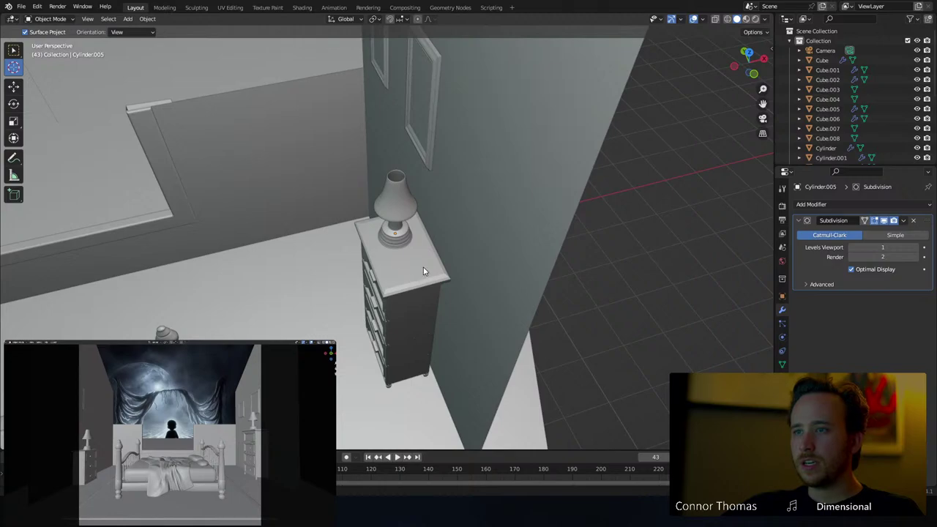
left_click(15, 50)
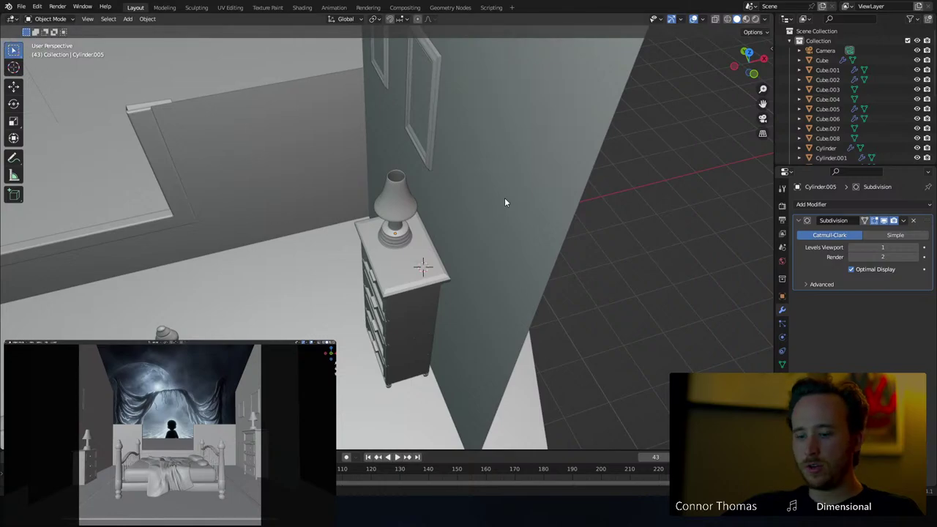
Browse the plants, misc and garden categories of the botaniq asset library for something to set on the dresser
key("n")
left_click(766, 263)
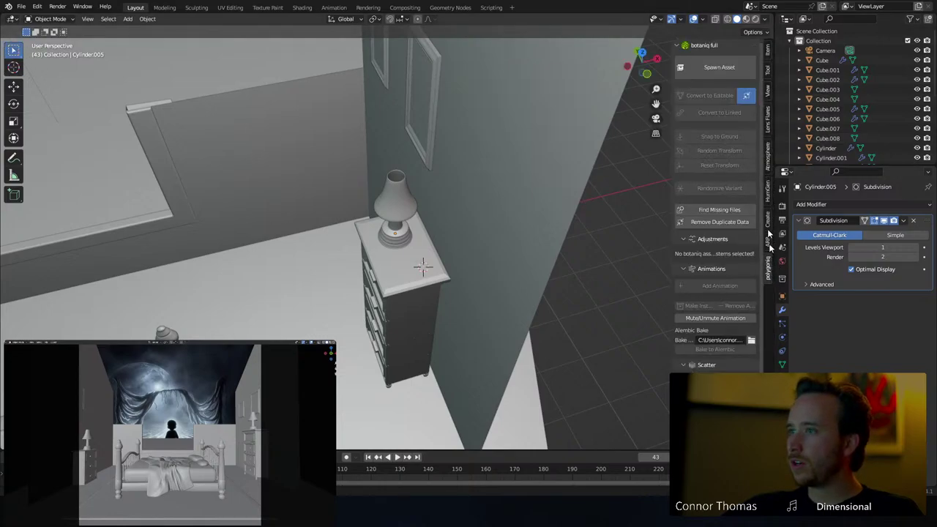
left_click(720, 65)
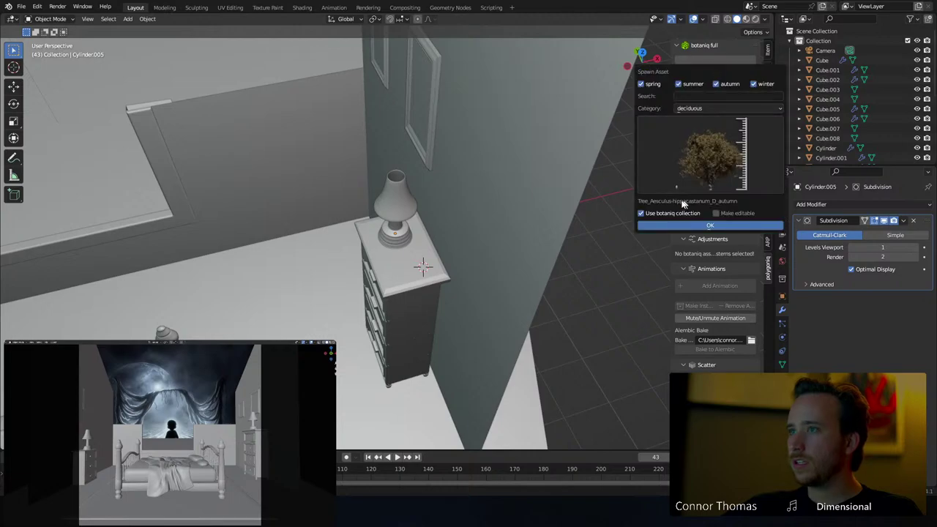
left_click(704, 108)
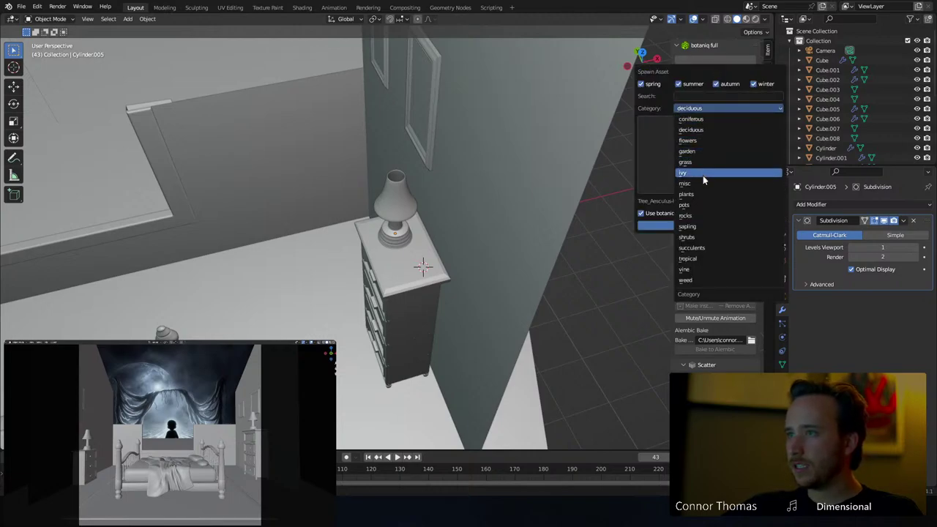
left_click(704, 195)
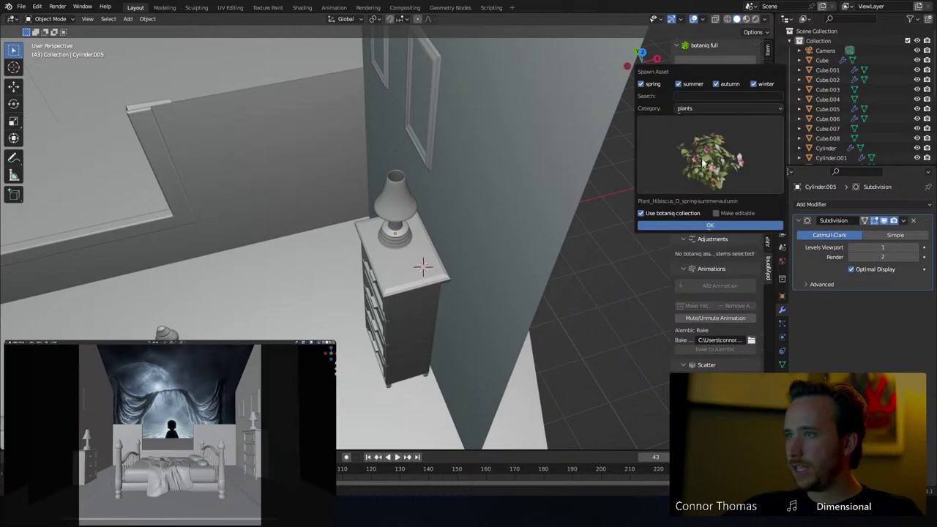
left_click(707, 160)
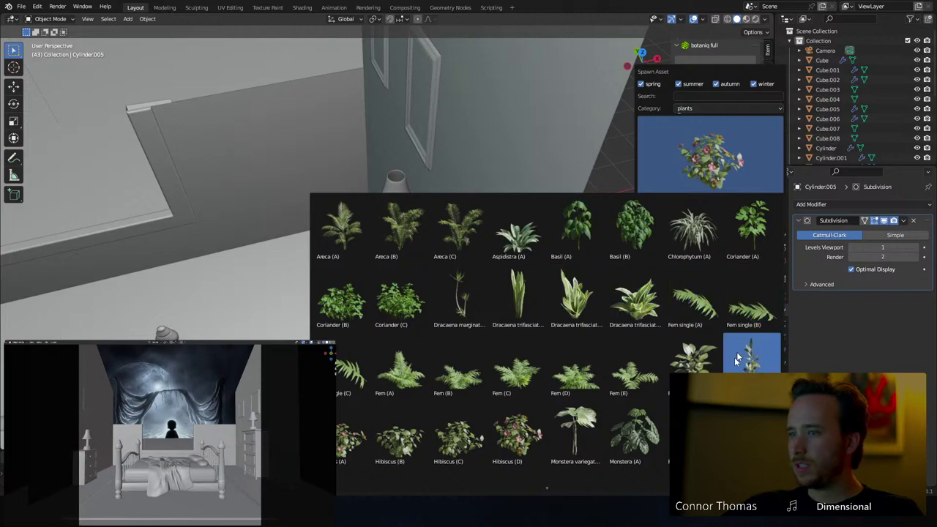
left_click(726, 108)
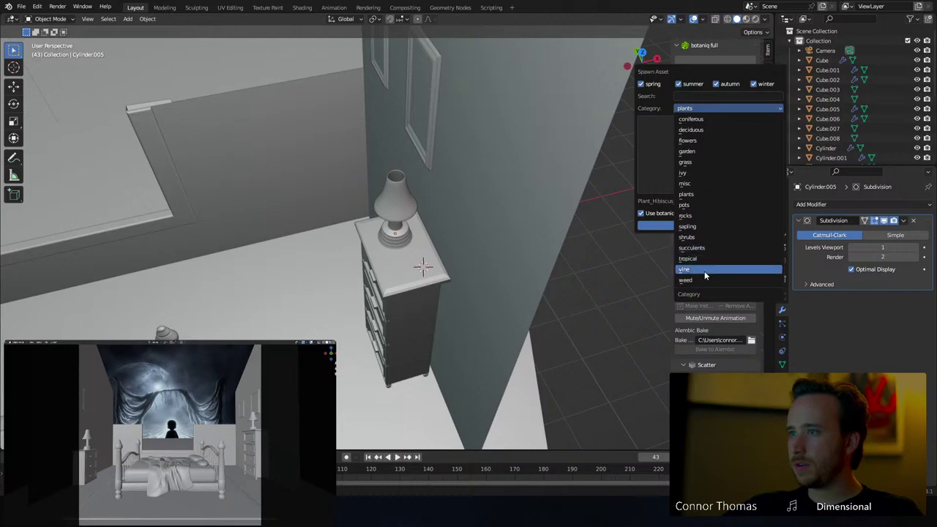
left_click(699, 183)
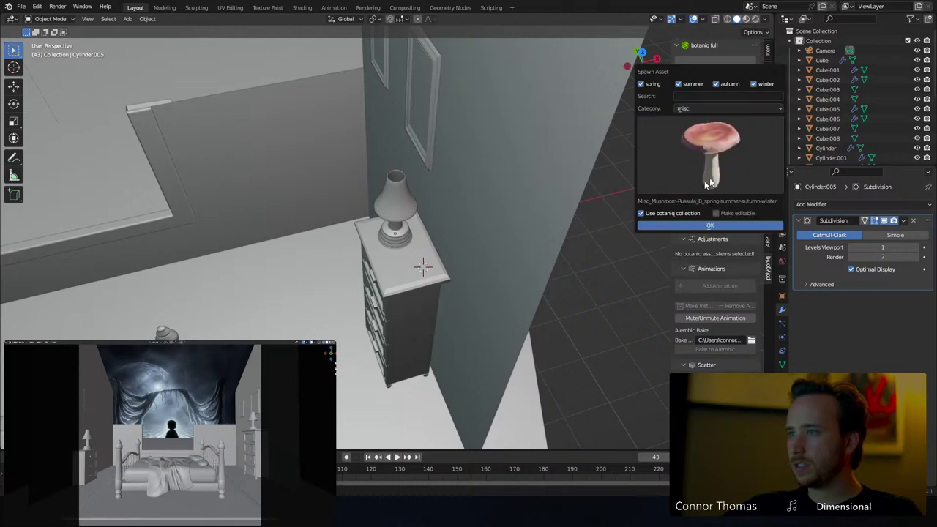
left_click(710, 143)
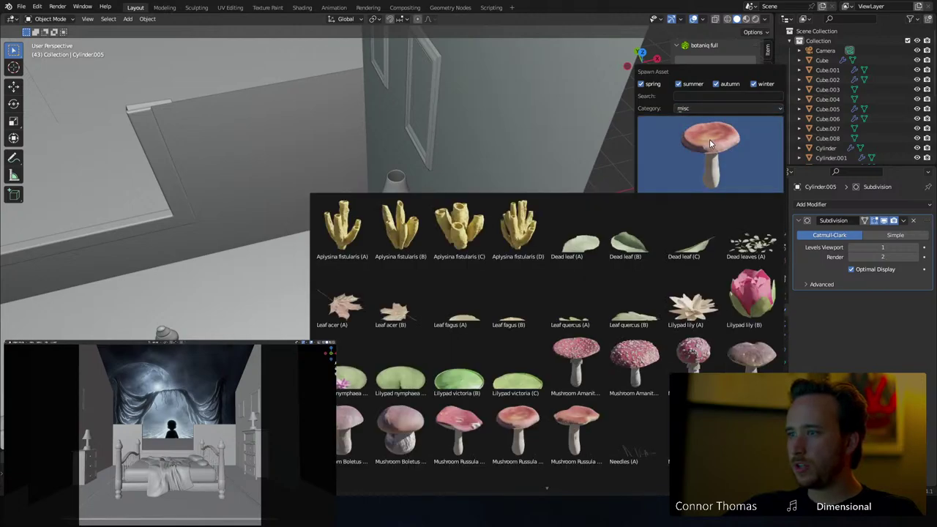
left_click(722, 108)
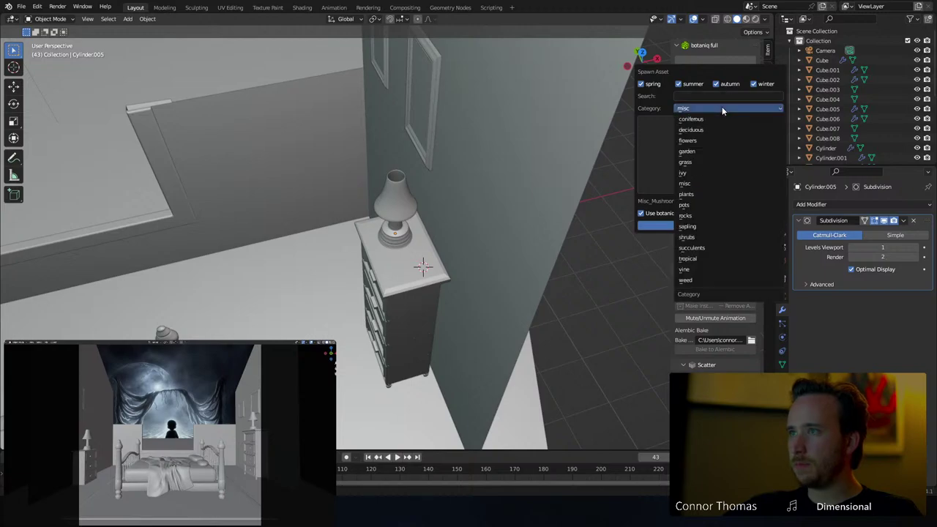
left_click(725, 152)
left_click(730, 163)
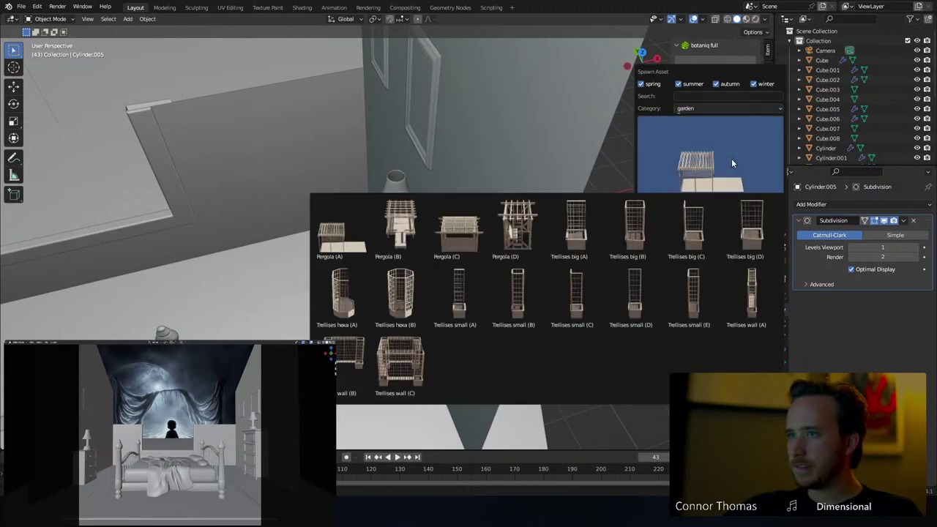
Spawn the white Circular Widening glazed ceramic vase (A) from botaniq's pots category at the 3D cursor on the dresser
left_click(723, 109)
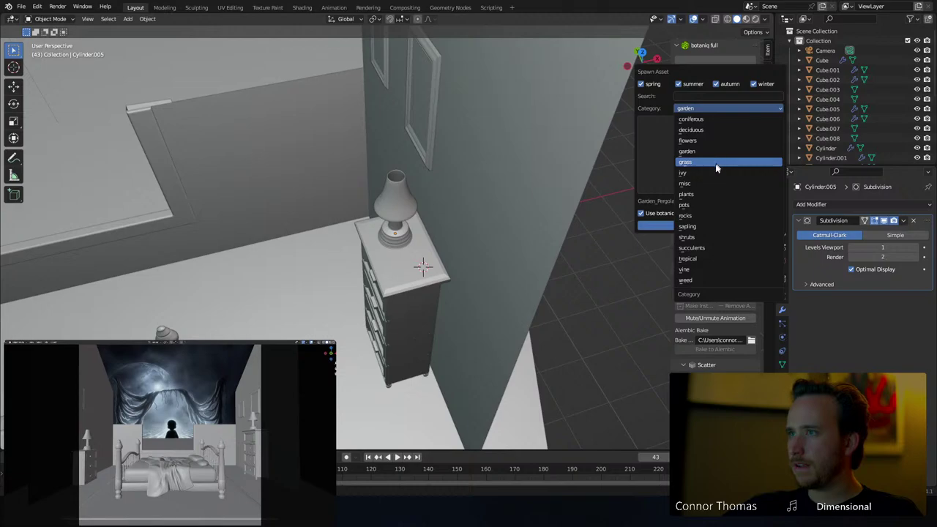
left_click(714, 206)
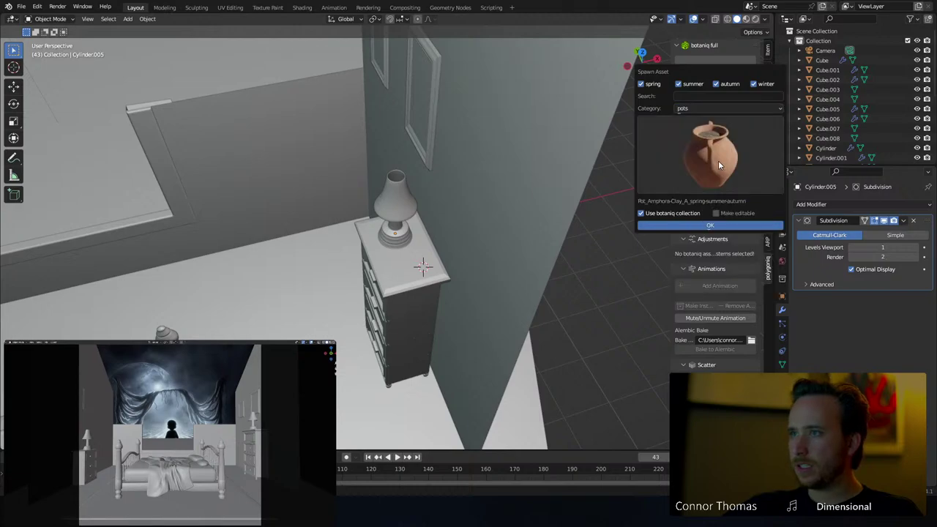
left_click(718, 160)
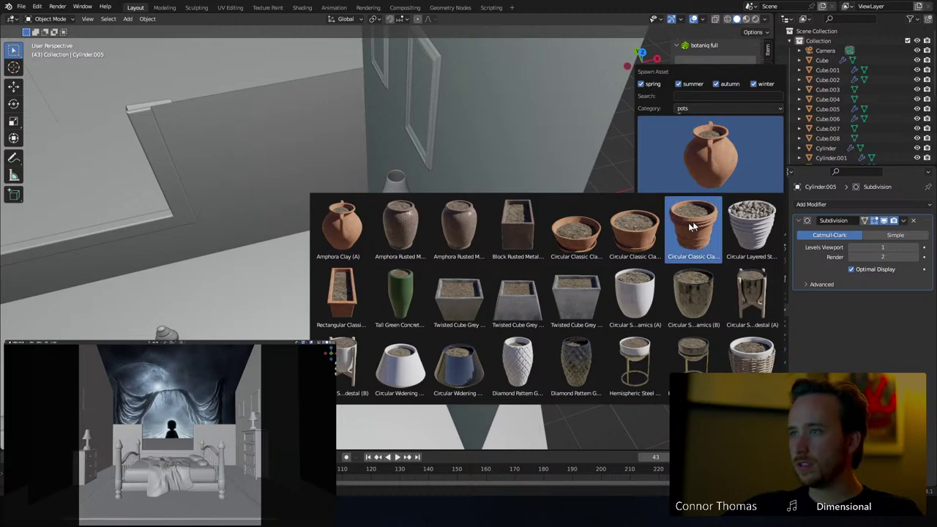
left_click(406, 376)
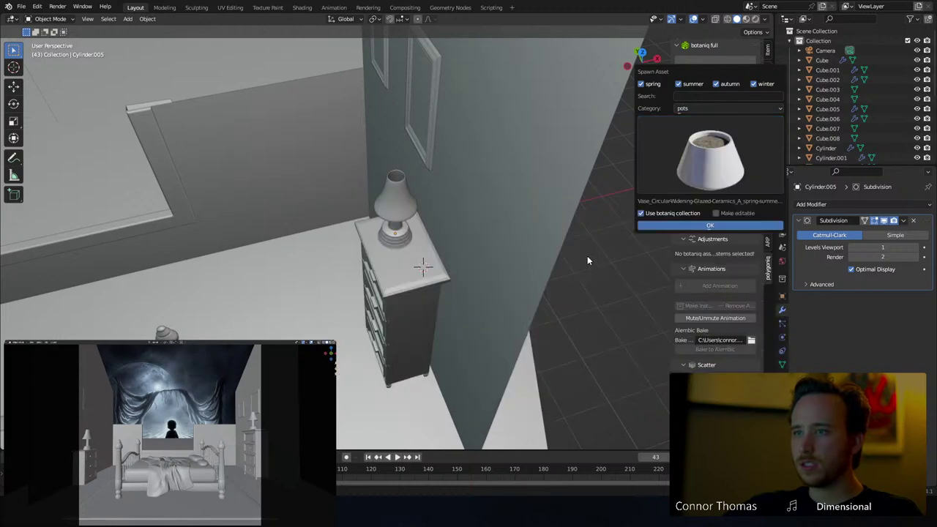
left_click(710, 226)
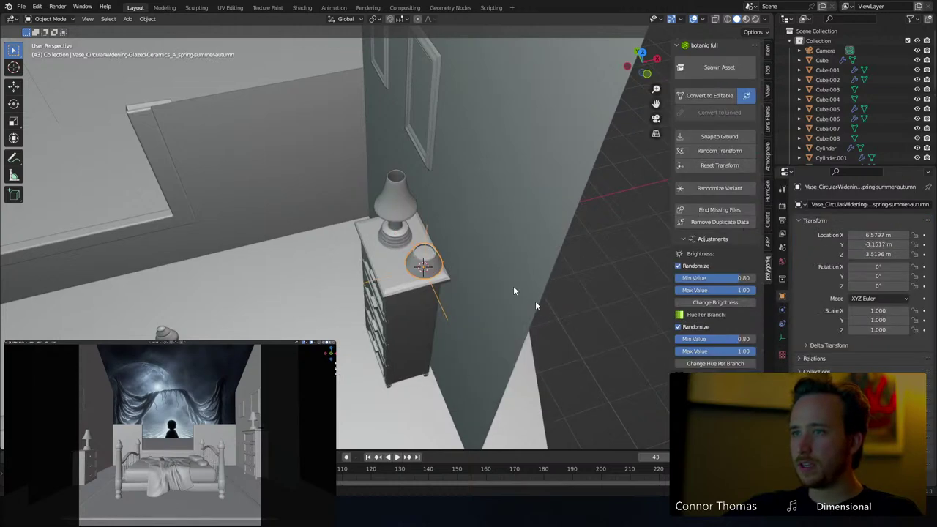
Move the vase about 0.19 m in negative X on the dresser top, scale it to about 0.71, and deselect it
key("g")
key("s")
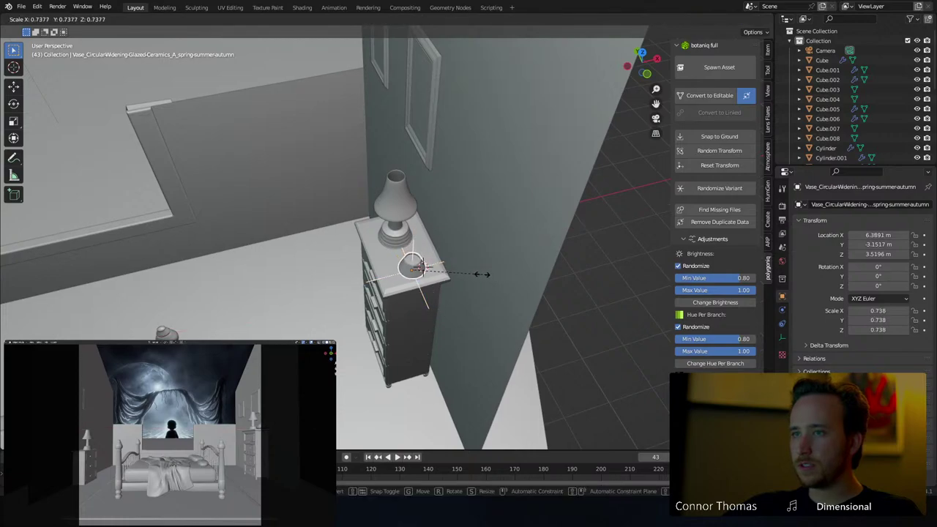
left_click(478, 274)
key("alt+a")
middle_click_drag(412, 261, 409, 178)
scroll(430, 228, "up", 3)
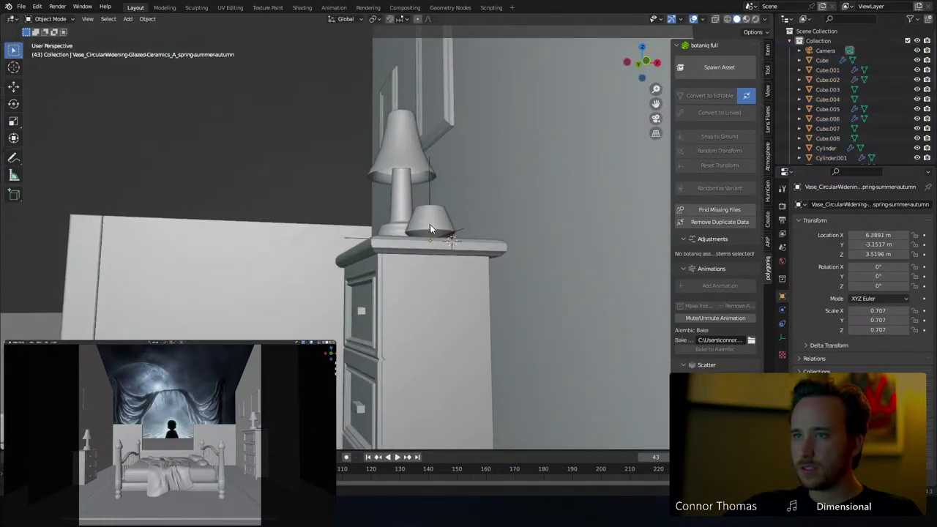
scroll(430, 229, "up", 8)
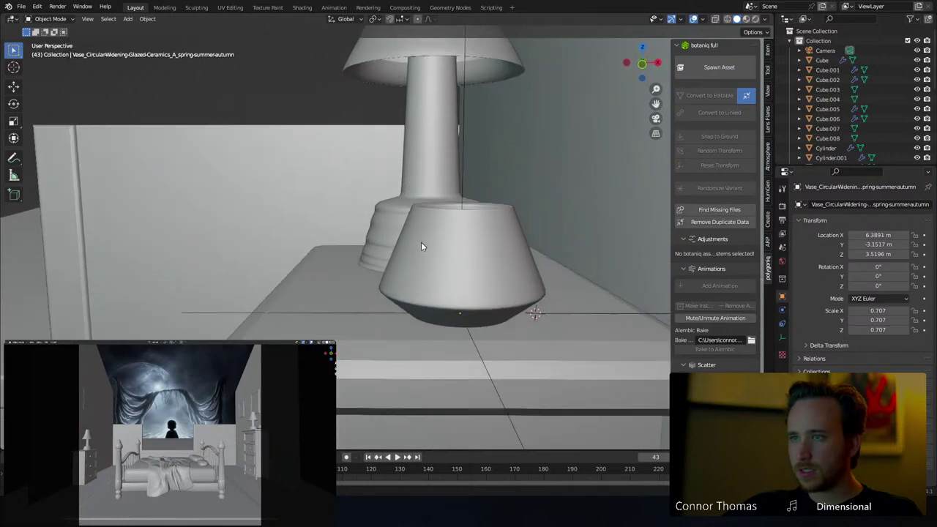
scroll(421, 246, "down", 2)
Spawn the Basil (A) plant from botaniq's plants category
left_click(714, 67)
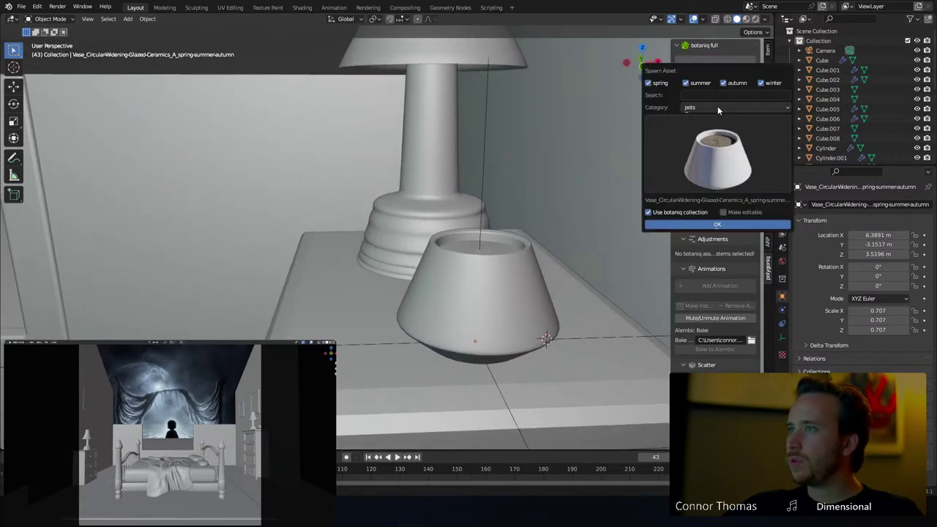
left_click(718, 107)
left_click(720, 189)
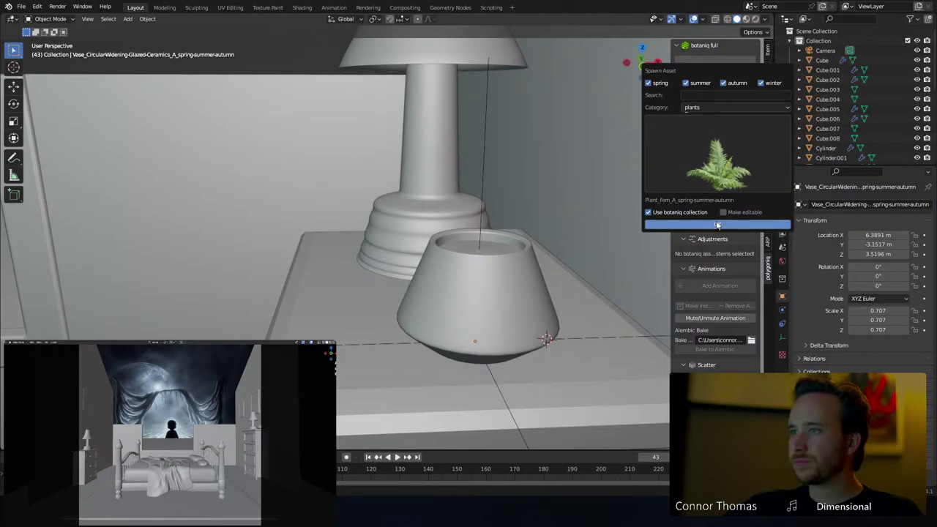
left_click(717, 172)
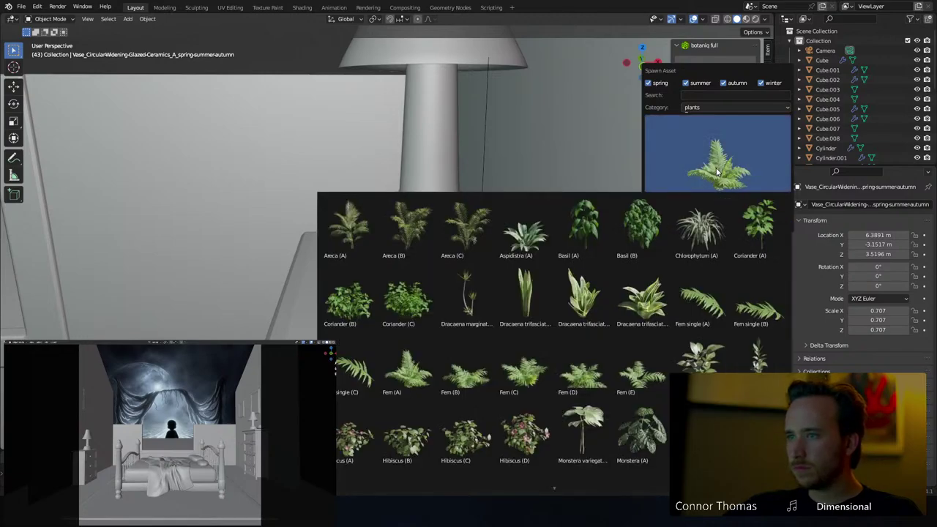
left_click(600, 221)
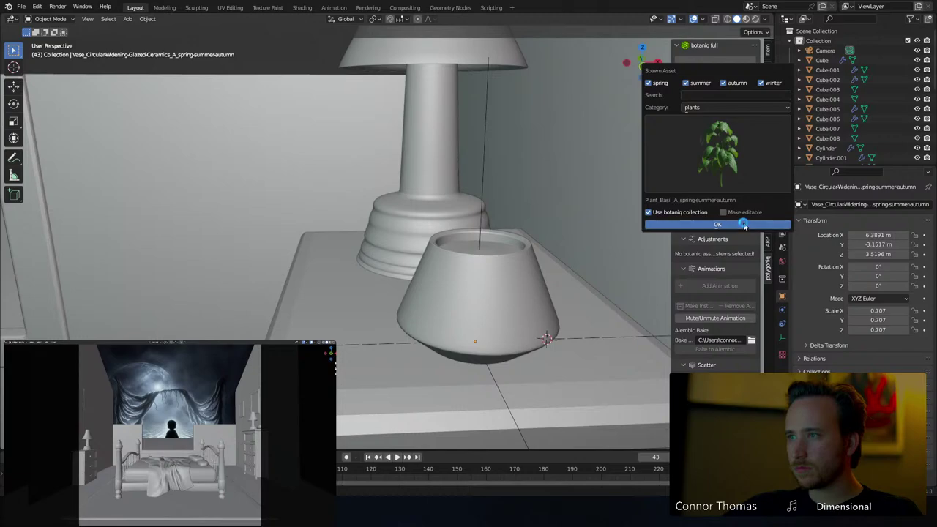
left_click(743, 225)
Move the basil into the vase's opening and scale it to about 1.19
key("g")
left_click(487, 175)
key("s")
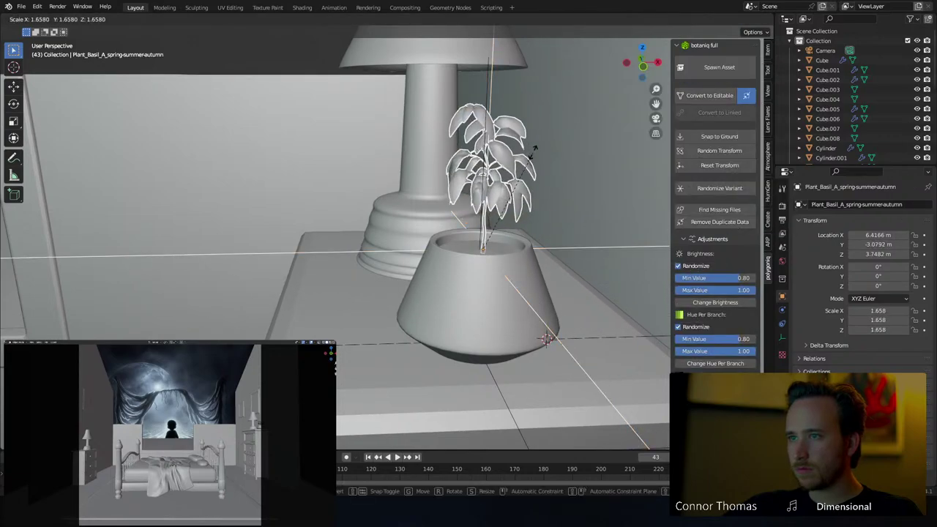
left_click(521, 177)
Shift the basil to one side of the vase's opening, tilt it outward about 9°, and deselect it
key("g")
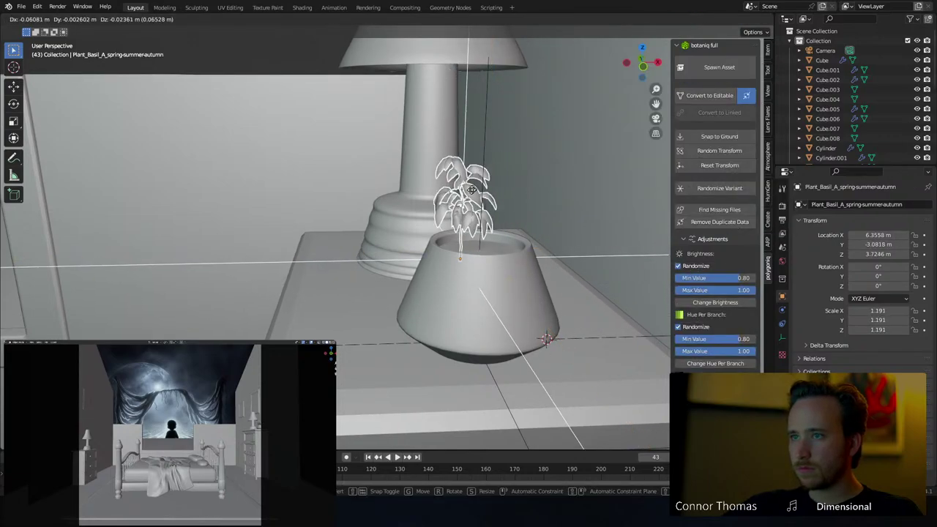
left_click(471, 191)
key("r")
left_click(494, 167)
key("a")
key("a")
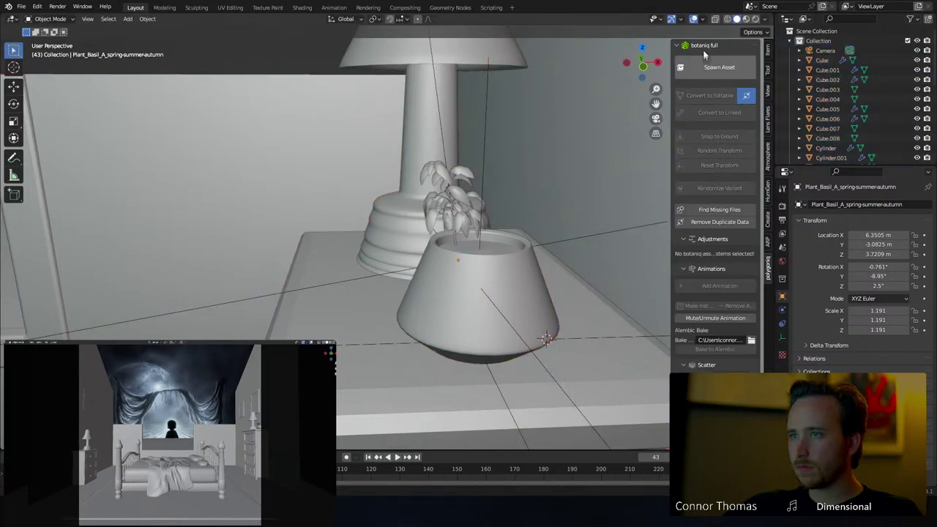
Spawn the Chlorophytum (A) plant from botaniq's plants category
left_click(718, 67)
left_click(706, 154)
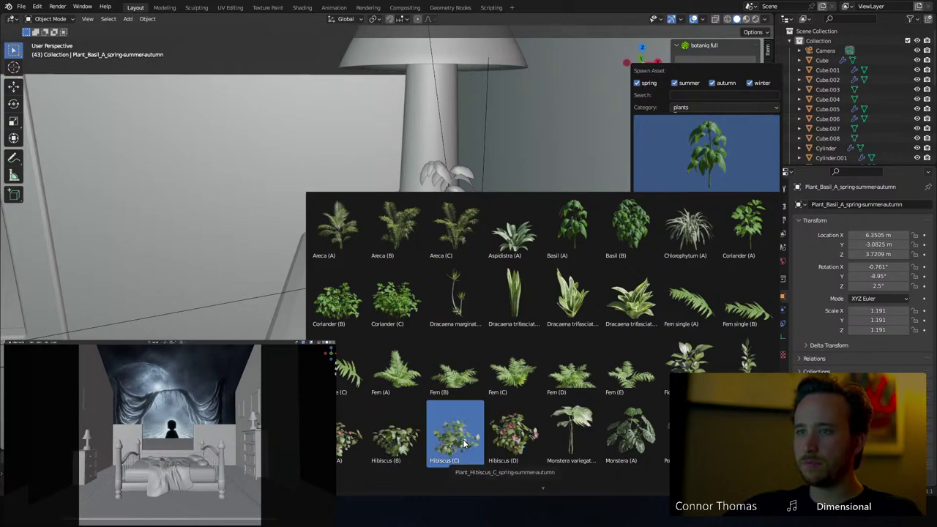
left_click(686, 242)
left_click(712, 225)
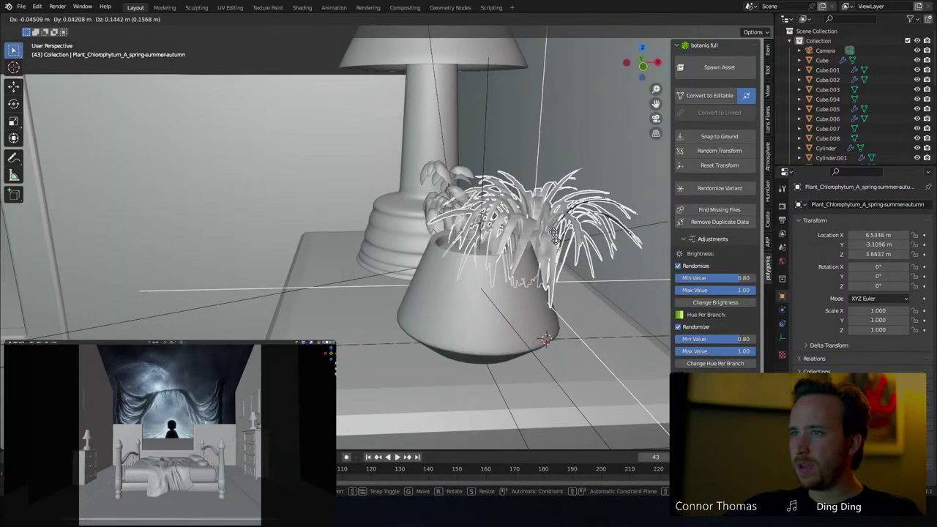
Position the Chlorophytum in the vase beside the basil, scale it to about 0.8, and deselect it
left_click(520, 213)
key("s")
left_click(515, 220)
key("g")
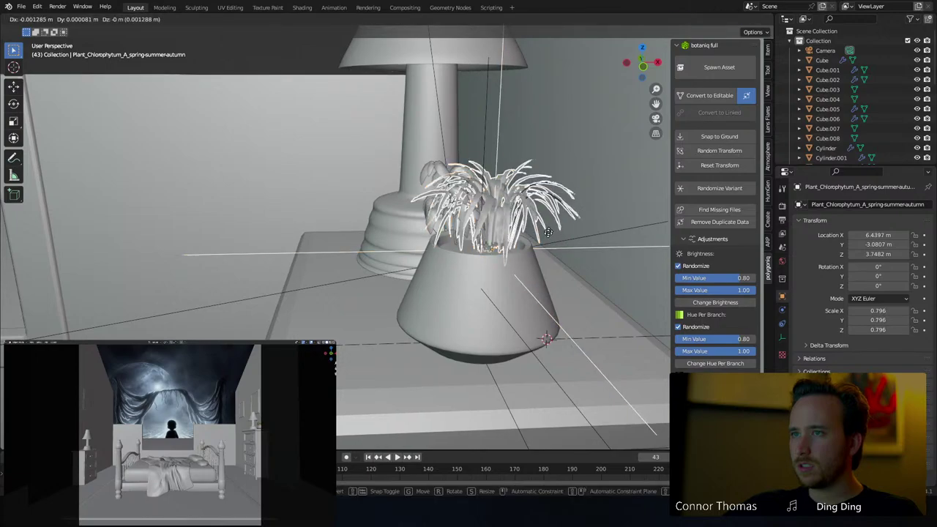
left_click(514, 229)
key("alt+a")
middle_click_drag(539, 231, 541, 271)
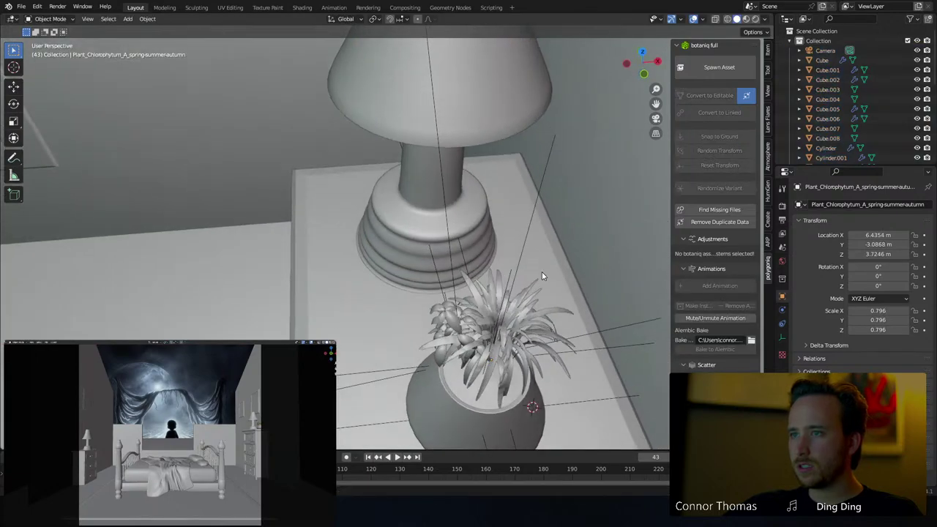
Shift the Chlorophytum toward the vase's front from above, tilt it freely about 15° around Y, and deselect it
left_click(526, 354)
middle_click_drag(527, 354, 475, 281)
key("g")
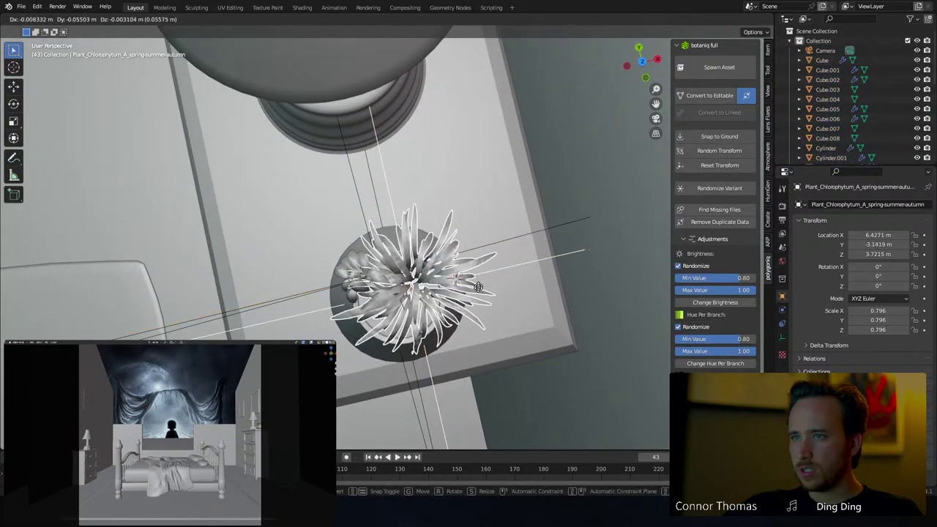
left_click(470, 286)
key("r")
key("r")
left_click(492, 286)
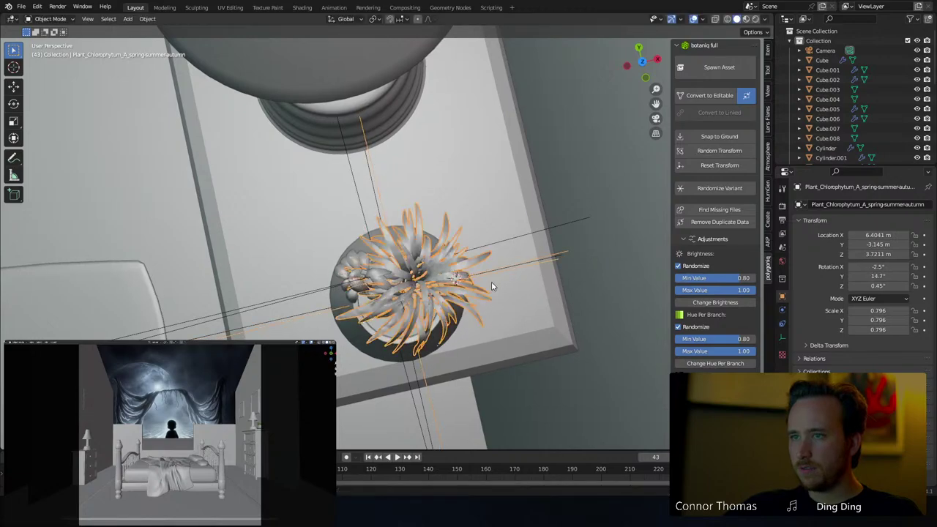
key("alt+a")
Nudge the Chlorophytum about 0.02 m along X and slightly up within the vase, and deselect it
middle_click_drag(489, 279, 518, 227)
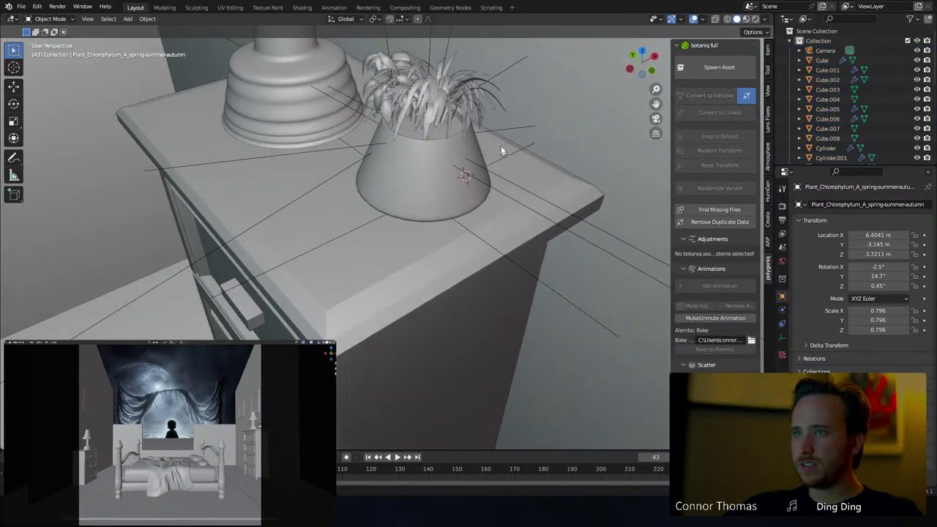
left_click(452, 87)
key("g")
left_click(464, 81)
key("alt+a")
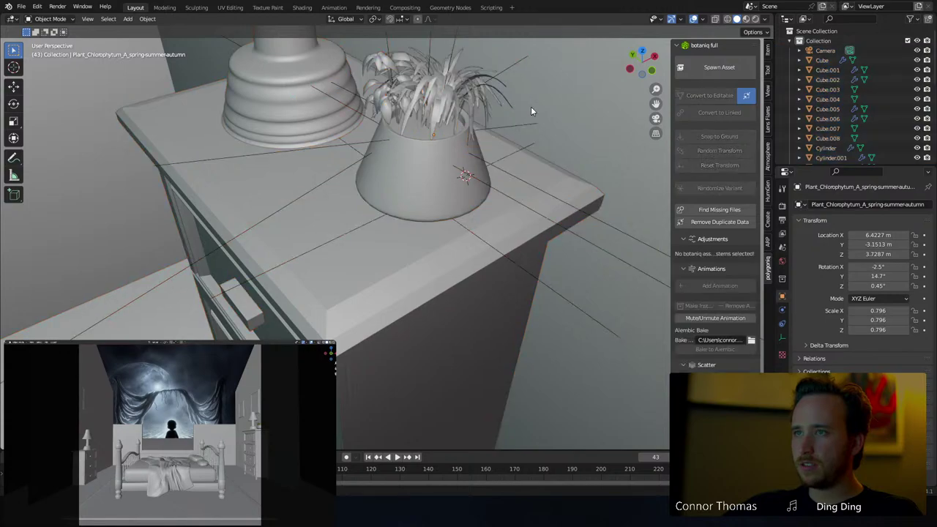
Enlarge the vase, Chlorophytum and basil together until the basil's scale is about 1.73
scroll(483, 93, "down", 4)
middle_click_drag(531, 107, 473, 147)
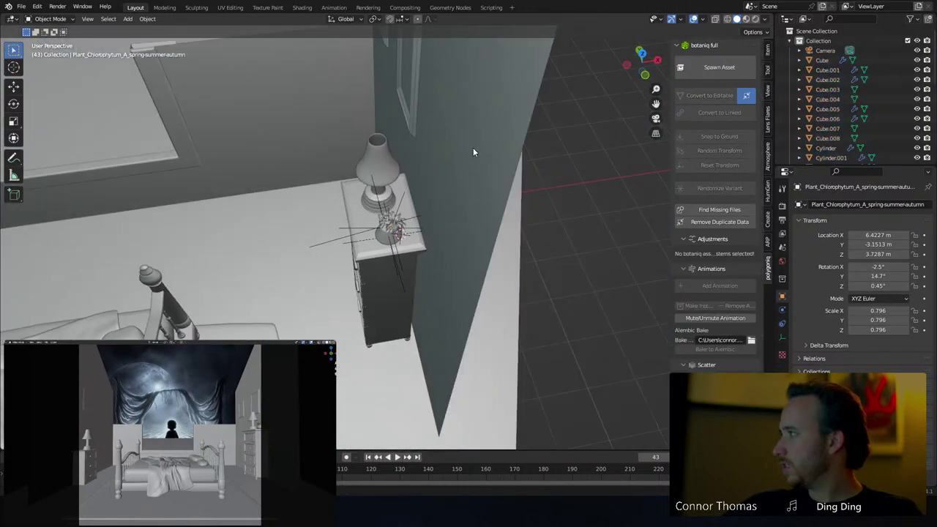
scroll(473, 147, "up", 2)
scroll(474, 149, "up", 2)
left_click(412, 207)
middle_click_drag(439, 192, 449, 141)
scroll(449, 142, "up", 4)
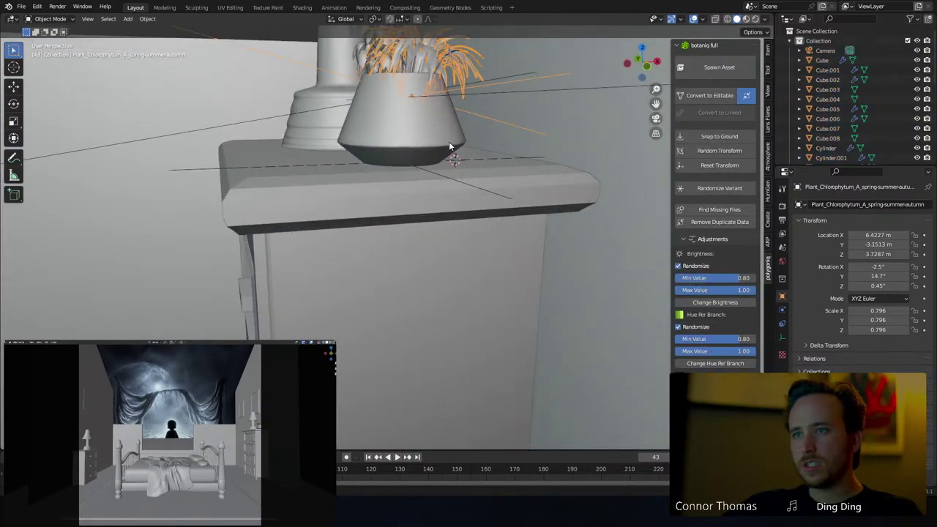
middle_click_drag(442, 95, 445, 183, "shift")
left_click(391, 225, "shift")
left_click(364, 118, "shift")
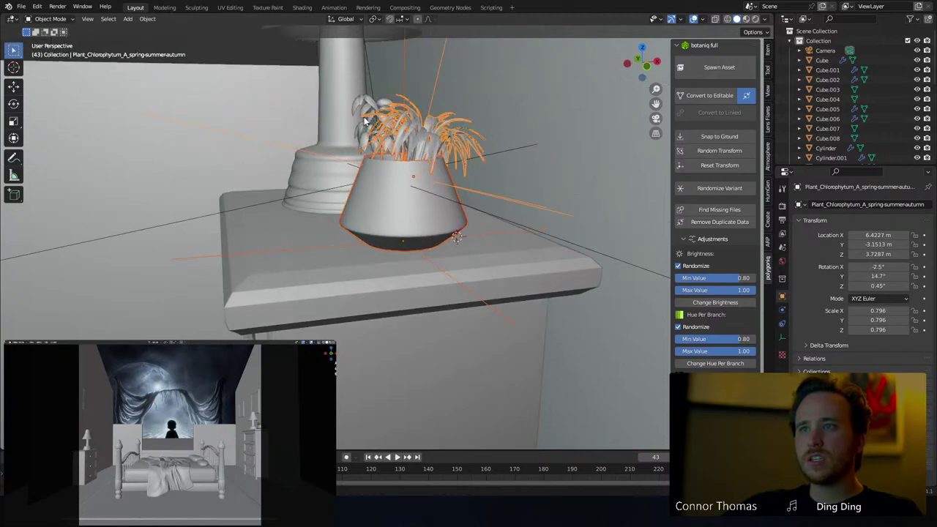
left_click(360, 102, "shift")
key("s")
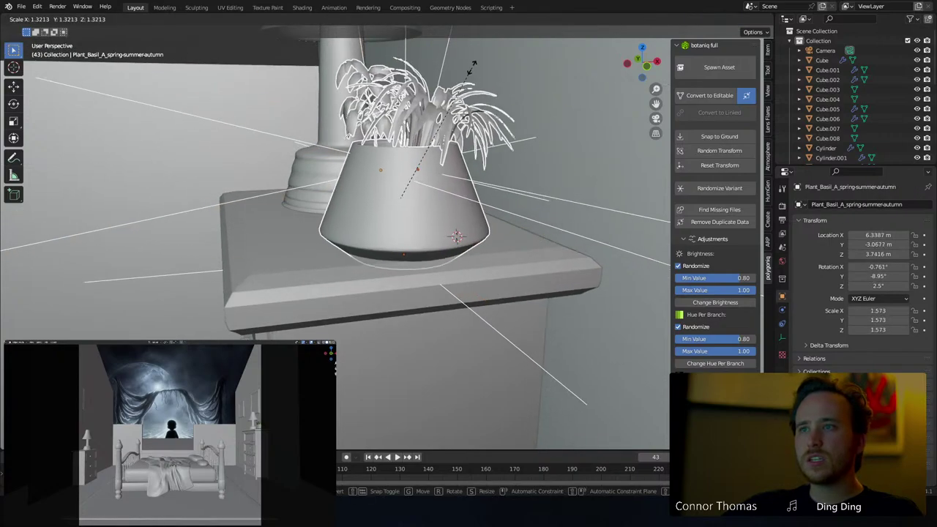
left_click(475, 56)
Raise the enlarged vase and plants onto the dresser top, shift them slightly toward the lamp, and deselect everything
key("g")
key("z")
left_click(473, 47)
middle_click_drag(466, 61, 541, 47)
key("g")
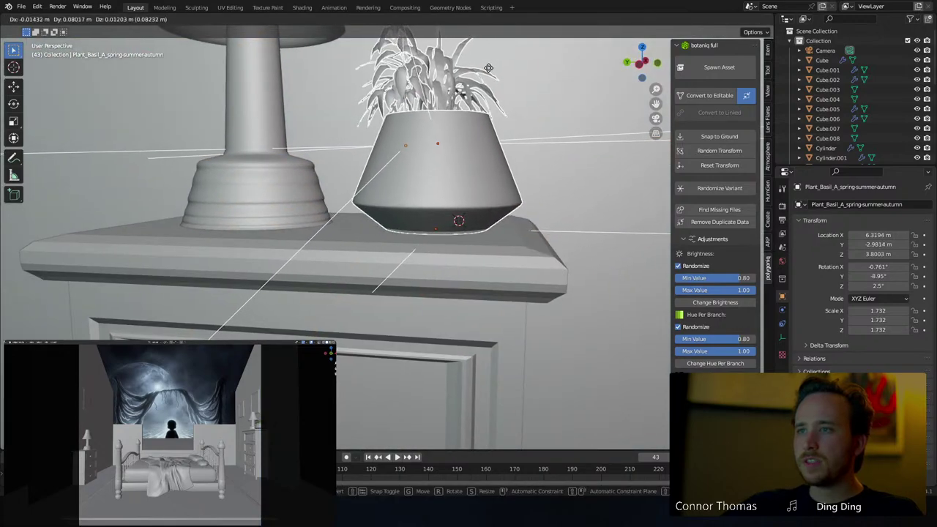
left_click(488, 94)
key("a")
key("a")
Scale the Chlorophytum up to about 1.71, then narrow it along X to 1.35
middle_click_drag(524, 98, 420, 104)
left_click(439, 89)
key("s")
left_click(482, 58)
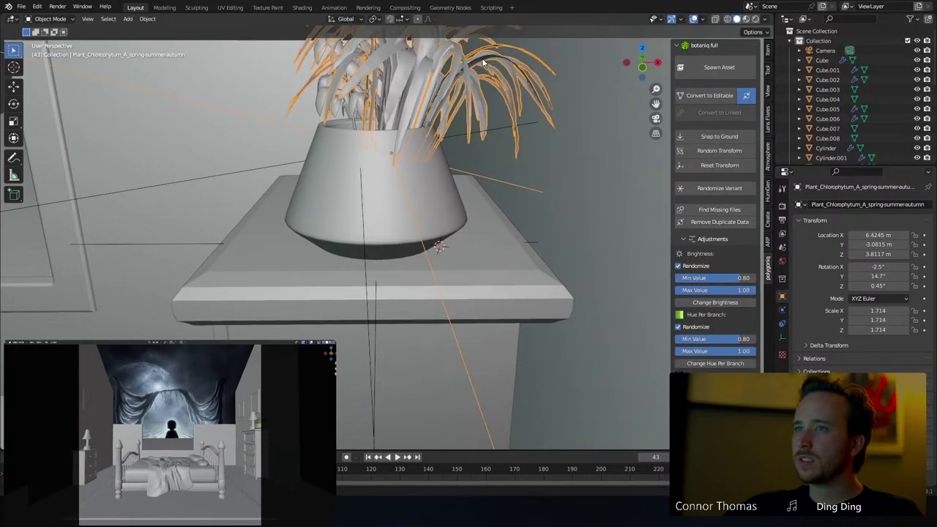
key("s")
key("x")
left_click(426, 63)
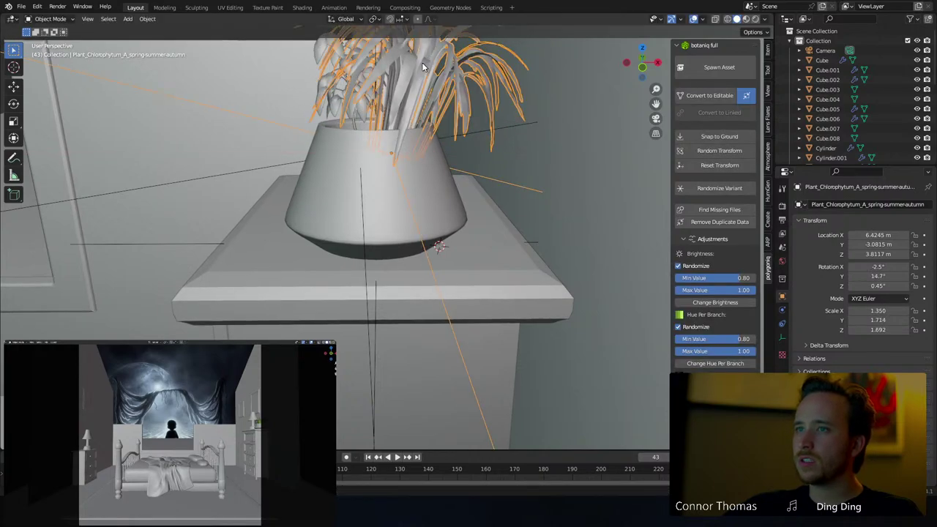
Move the Chlorophytum about 0.03 m in negative X toward the vase's centre and deselect it
key("g")
left_click(417, 62)
key("a")
key("alt+a")
middle_click_drag(498, 93, 505, 174)
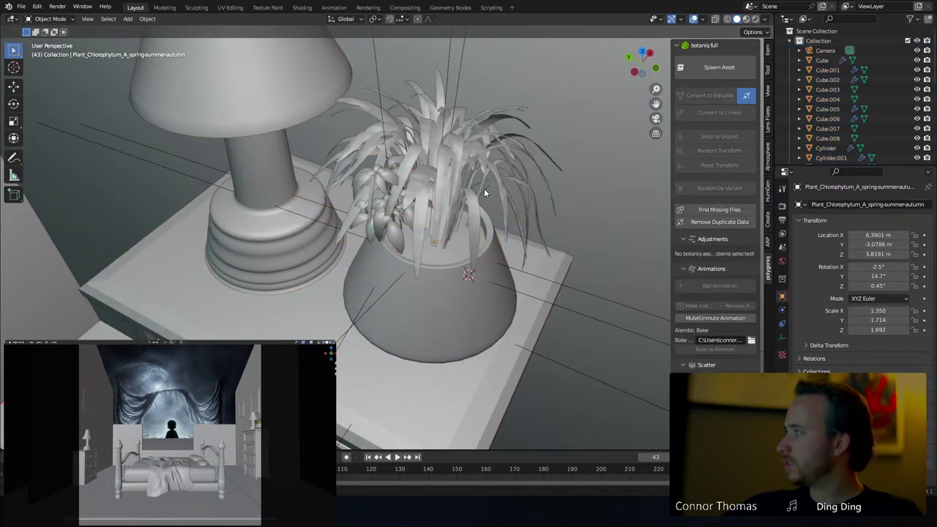
key("a")
key("alt+a")
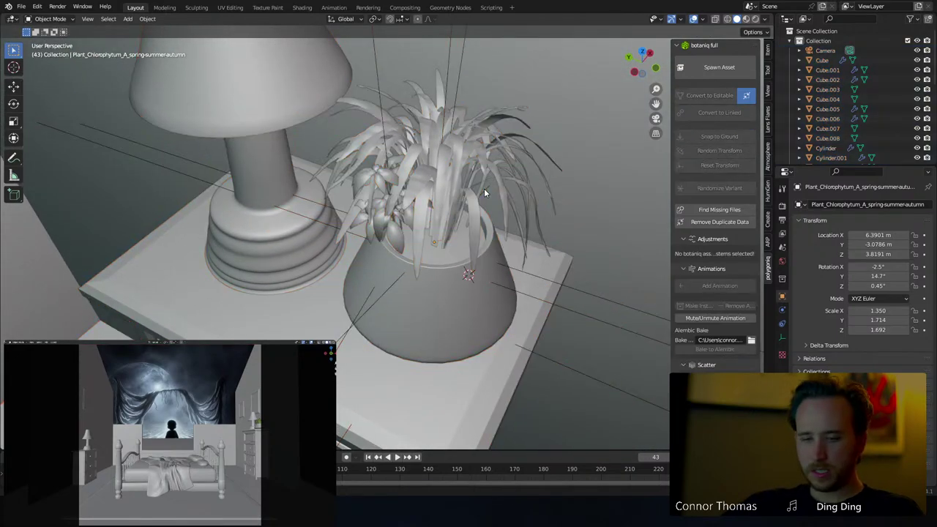
Save the scene file and view the whole bedroom with the decorated dresser
key("ctrl+s")
scroll(475, 201, "down", 8)
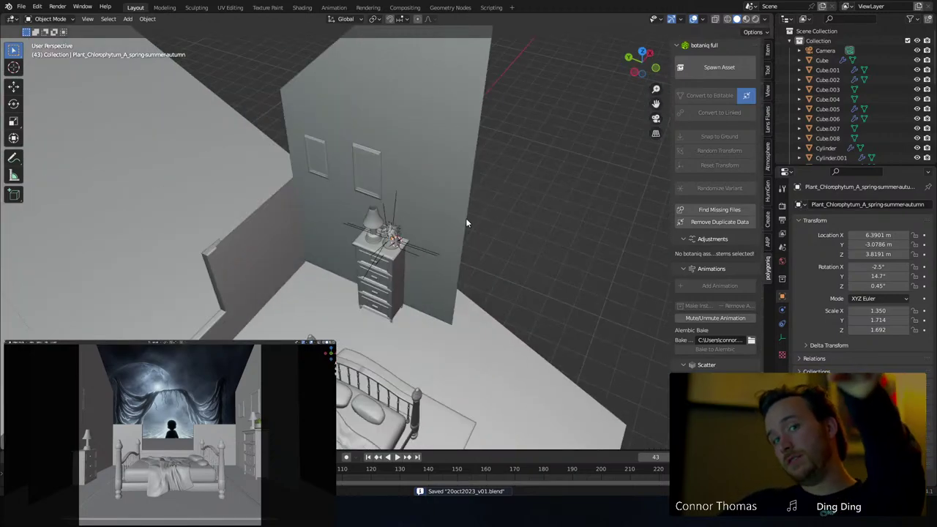
scroll(409, 201, "up", 6)
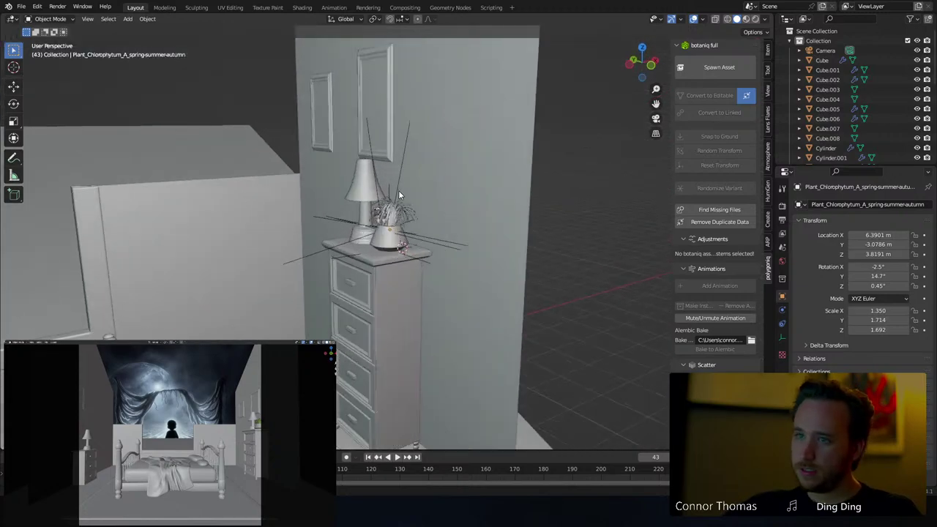
middle_click_drag(400, 228, 604, 148)
scroll(400, 206, "down", 5)
key("ctrl+s")
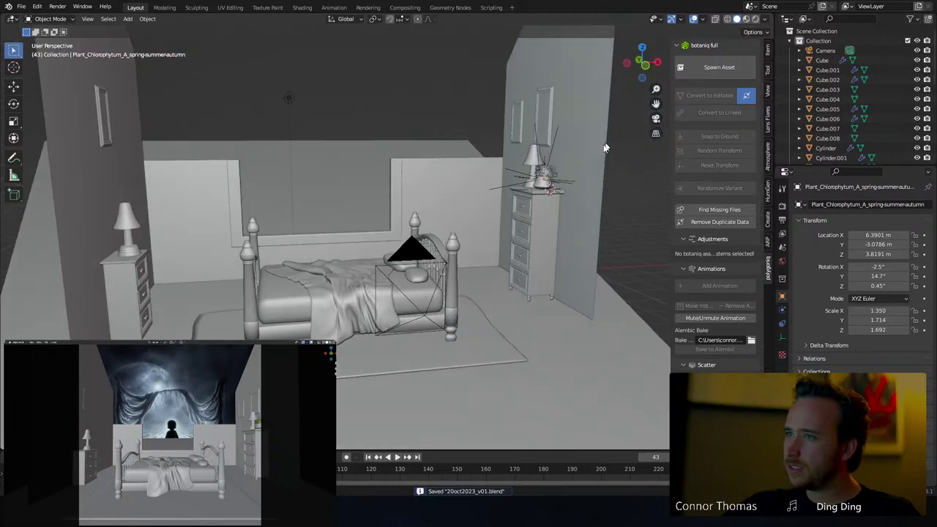
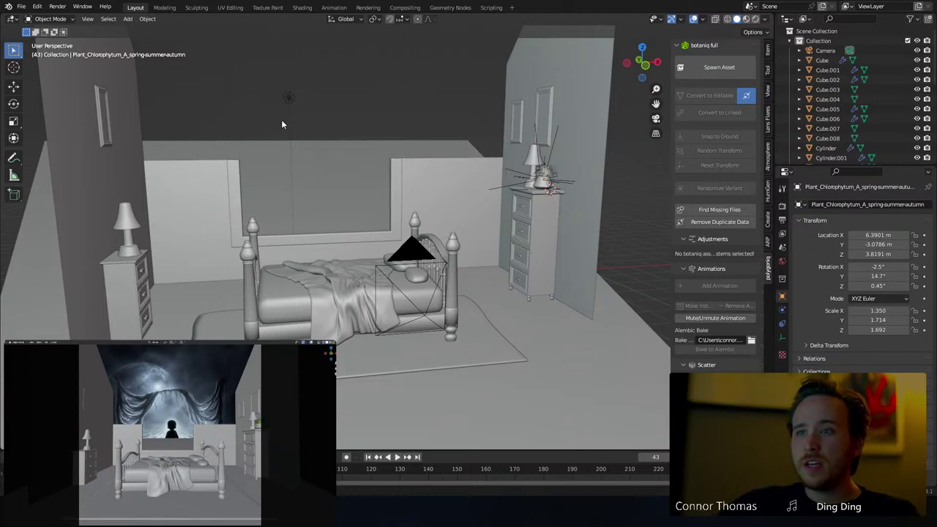
Place the 3D cursor on the back wall beside the window opening and add a mesh plane there
middle_click_drag(282, 124, 296, 145)
left_click(18, 69)
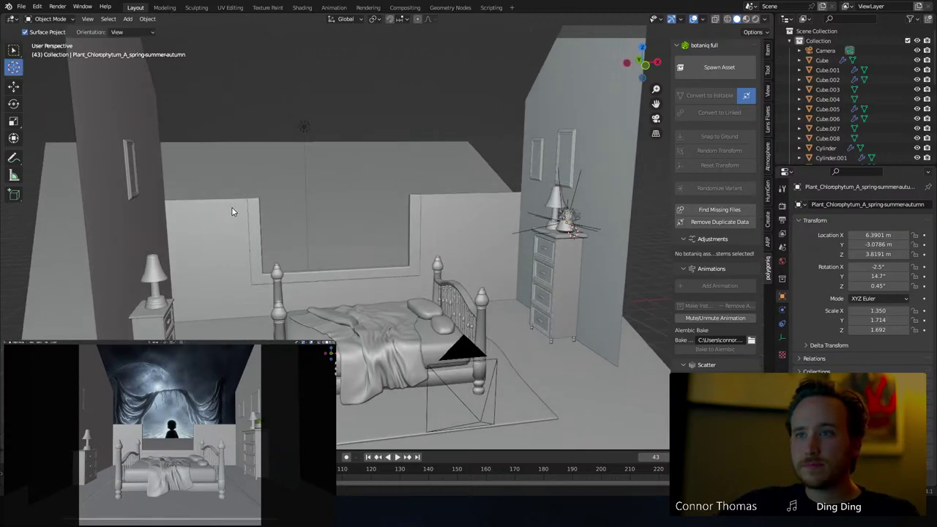
left_click(16, 53)
key("shift+a")
mouse_move(336, 157)
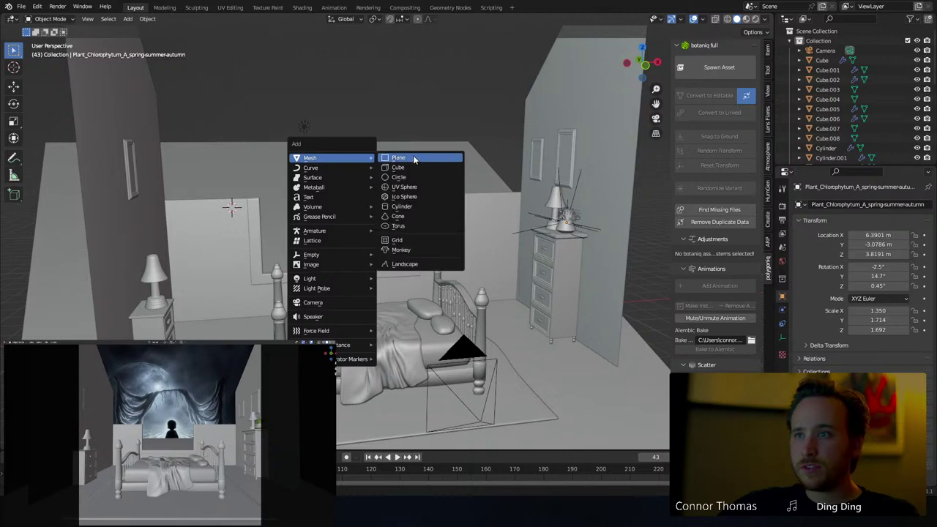
left_click(412, 157)
Raise the new plane along Z to above the window's height
key("g")
key("x")
key("z")
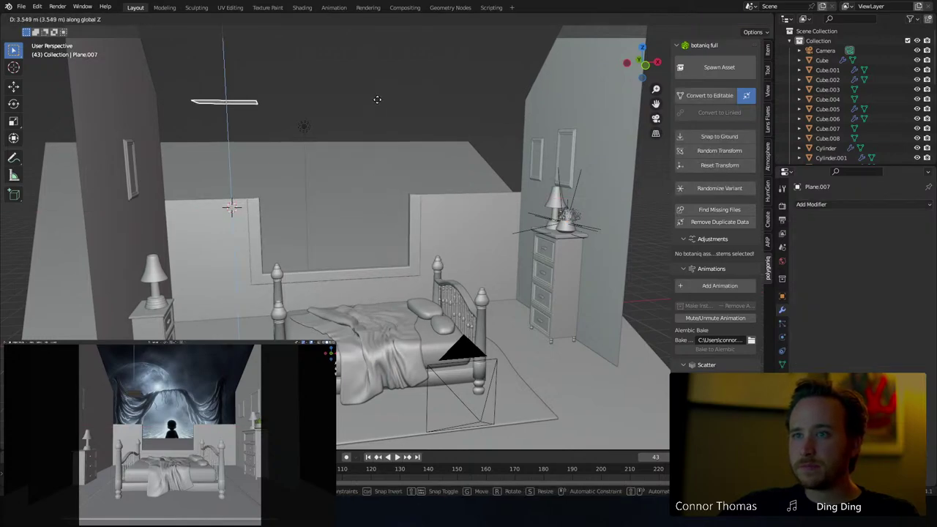
left_click(352, 113)
Add a centred loop cut across the plane and delete its outer vertices, leaving only the middle edge
middle_click_drag(351, 113, 320, 189)
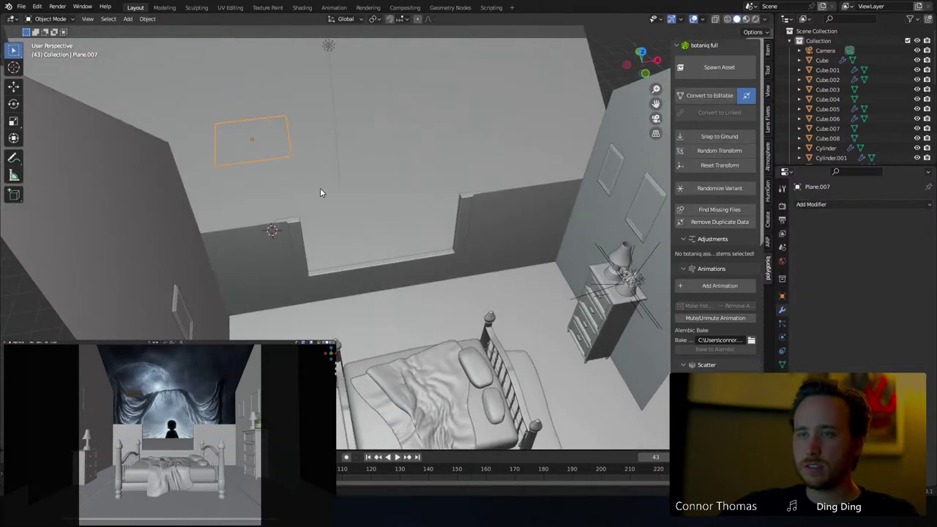
key("Tab")
key("ctrl+r")
left_click(280, 145)
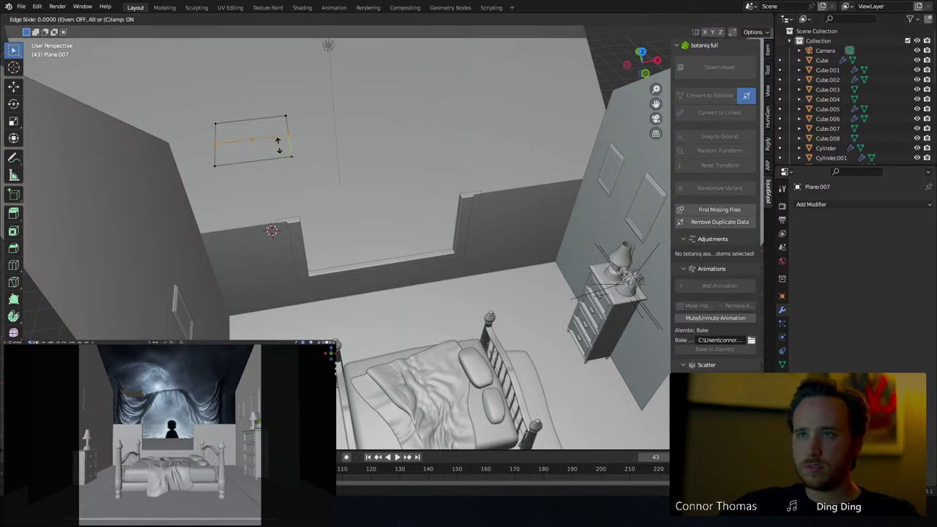
right_click(279, 146)
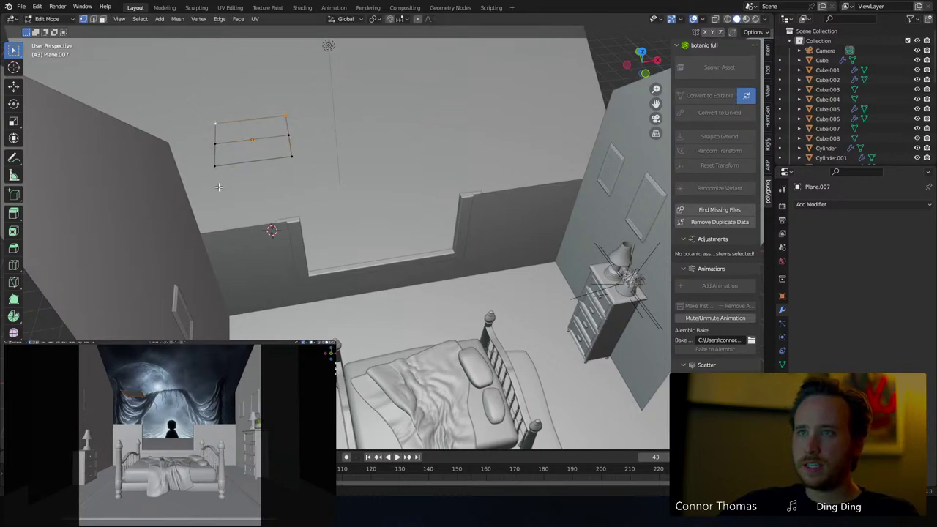
key("x")
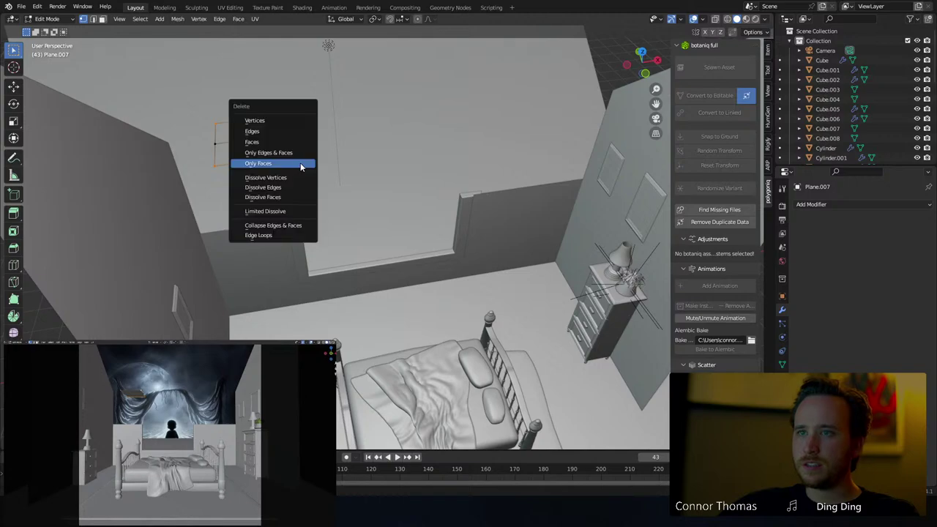
left_click(267, 120)
Extrude the edge's end vertex six times along X in roughly 1.35 m segments, spanning the width of the window wall
middle_click_drag(306, 134, 358, 135)
key("e")
key("x")
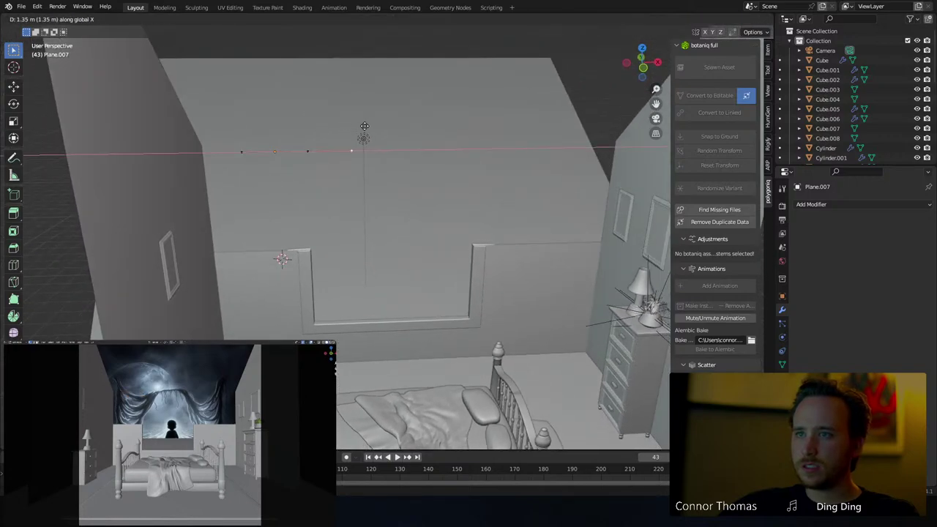
left_click(366, 126)
key("e")
key("x")
left_click(414, 126)
key("e")
key("x")
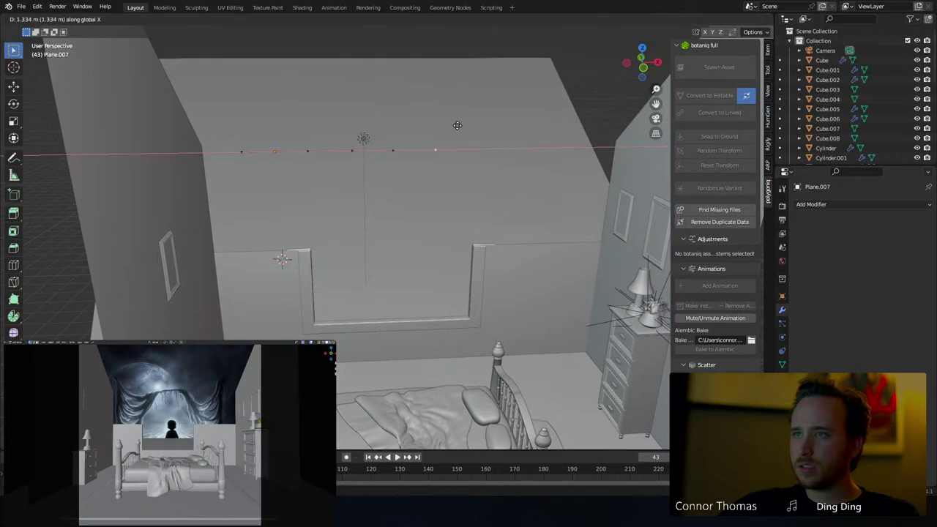
left_click(459, 127)
key("e")
key("x")
left_click(510, 126)
key("e")
key("x")
left_click(555, 129)
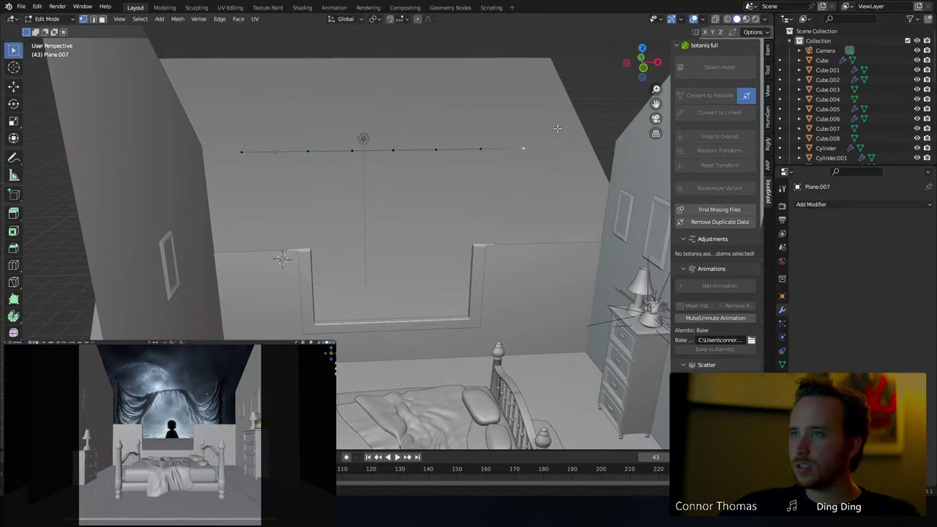
key("e")
key("x")
left_click(600, 129)
middle_click_drag(602, 129, 450, 193)
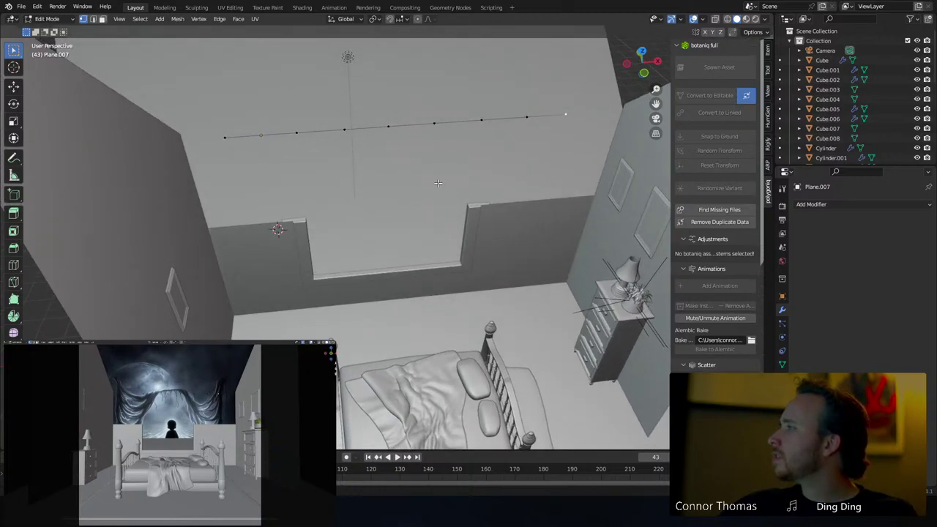
middle_click_drag(426, 174, 403, 164)
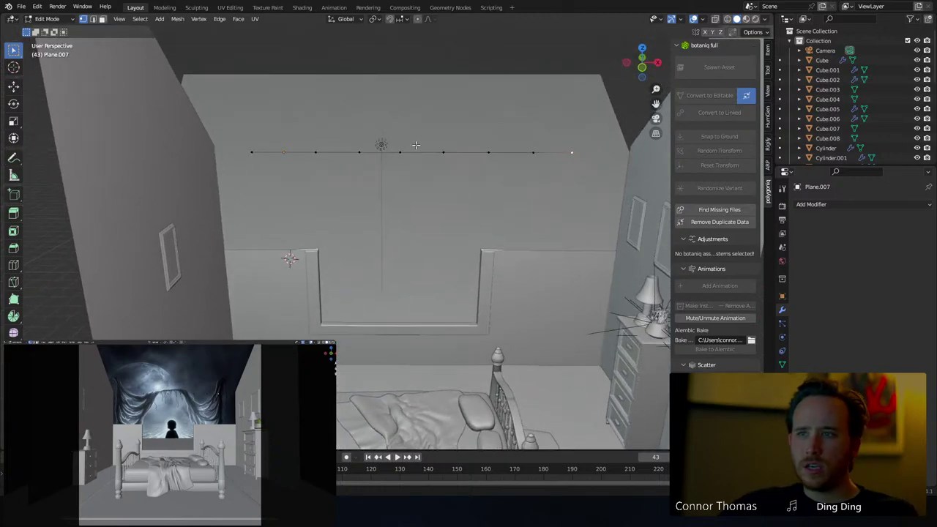
Raise the whole segmented edge line along Z to curtain-rod height above the window
key("a")
key("g")
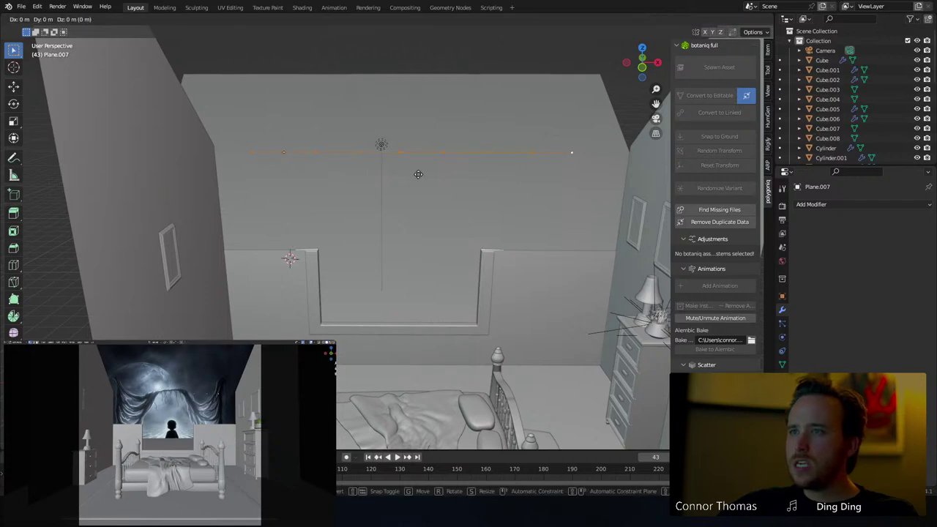
key("z")
left_click(427, 130)
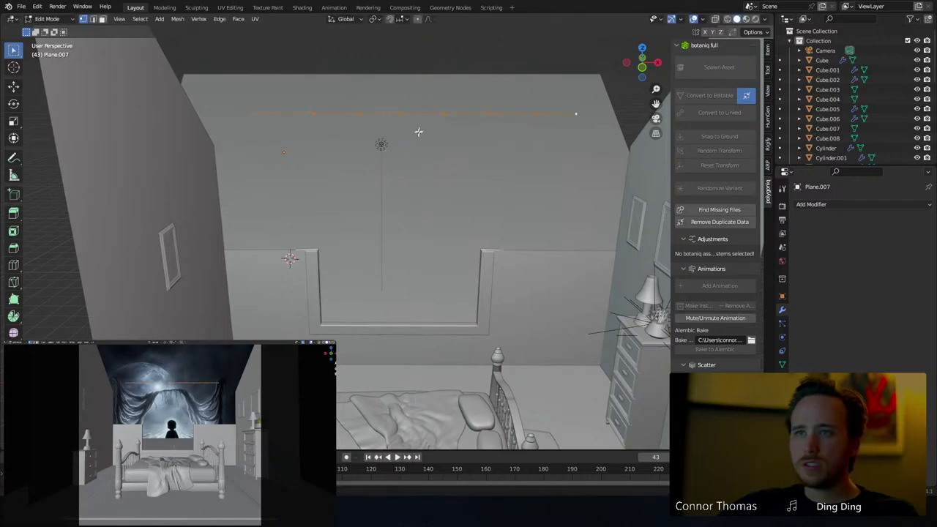
middle_click_drag(418, 132, 422, 121)
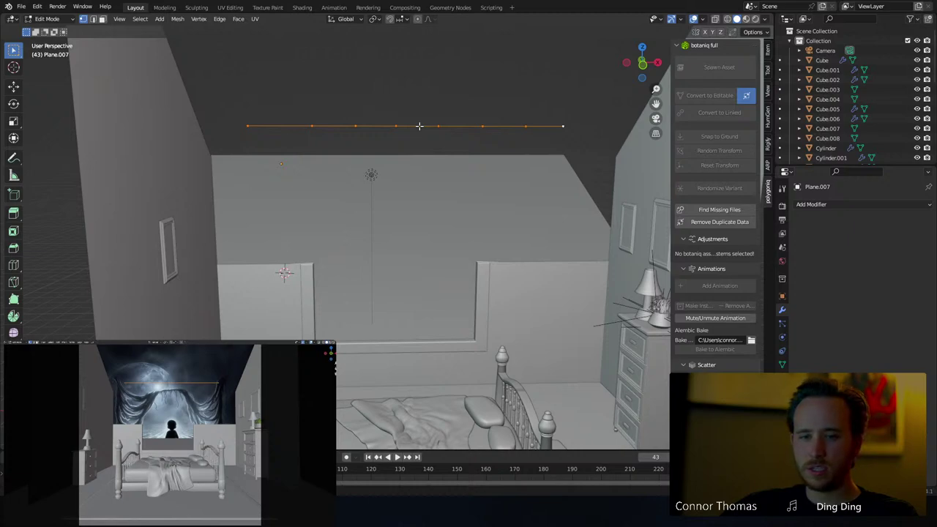
Extrude the edge line downward along Z in nine rows to form a gridded curtain sheet covering the window, and deselect its vertices
key("e")
key("z")
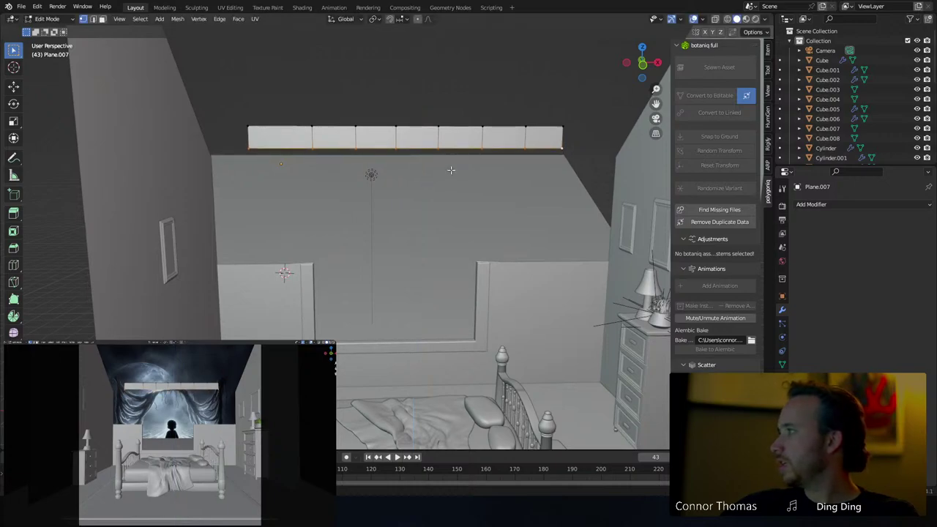
left_click(450, 191)
key("e")
key("z")
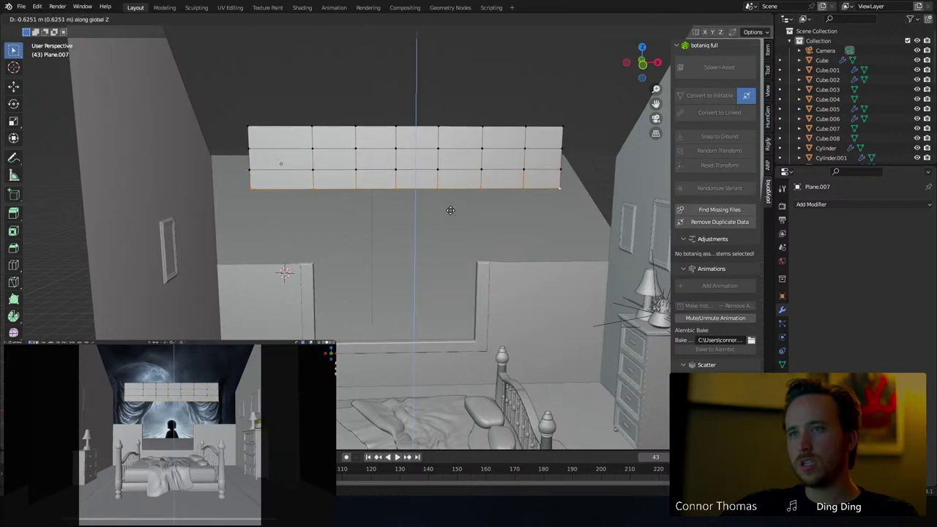
left_click(449, 211)
key("e")
key("z")
left_click(448, 236)
key("e")
left_click(446, 252)
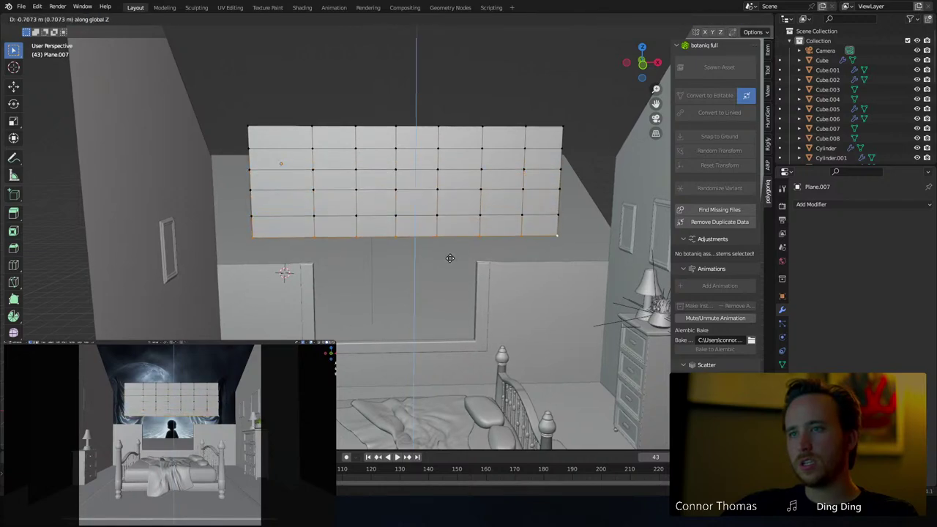
key("e")
left_click(466, 260)
key("e")
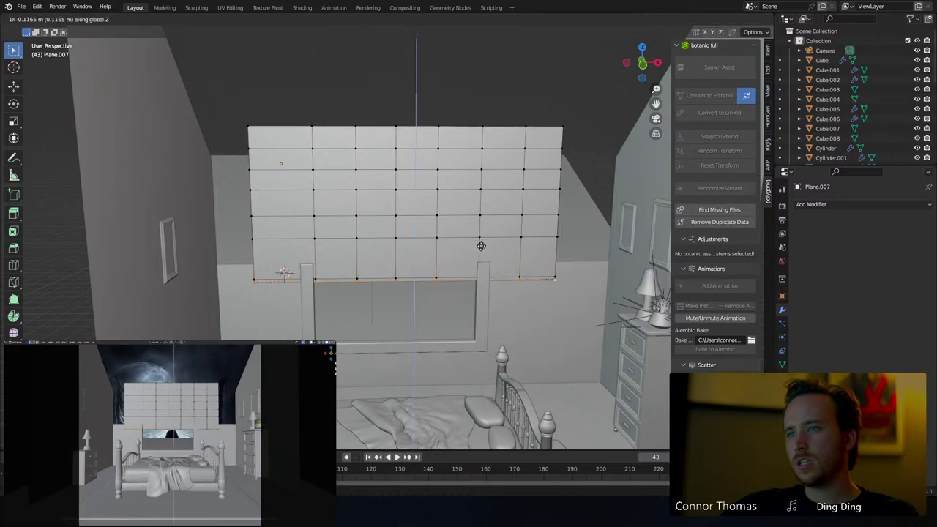
left_click(480, 252)
key("e")
left_click(487, 283)
key("e")
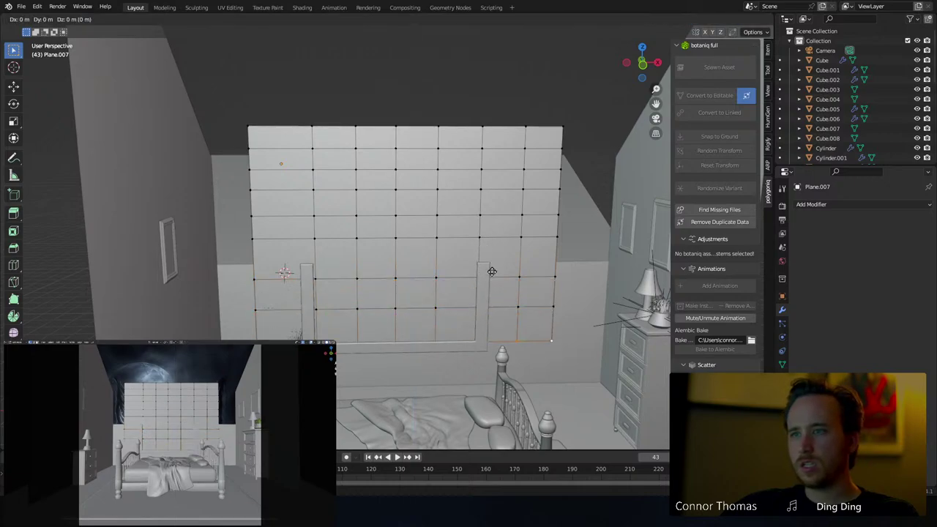
key("z")
left_click(490, 303)
key("e")
key("z")
left_click(499, 308)
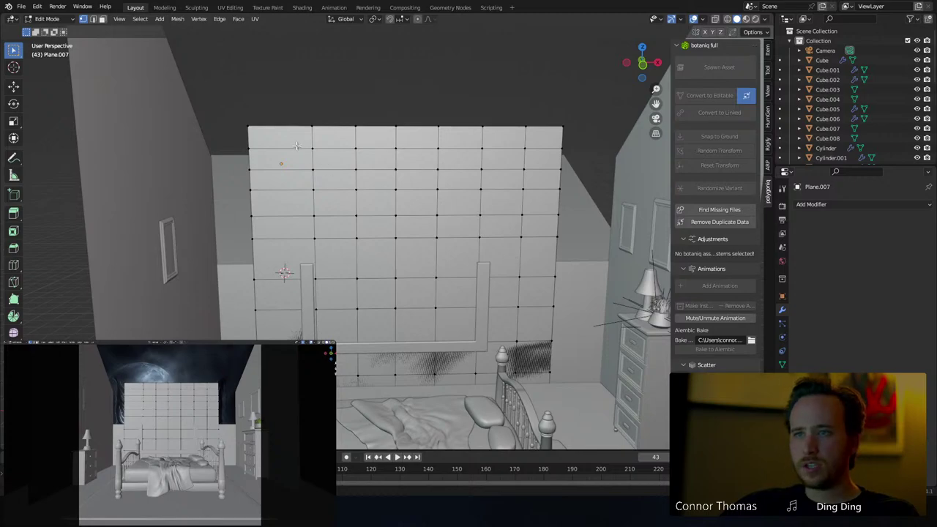
key("a")
key("alt+a")
key("a")
key("alt+a")
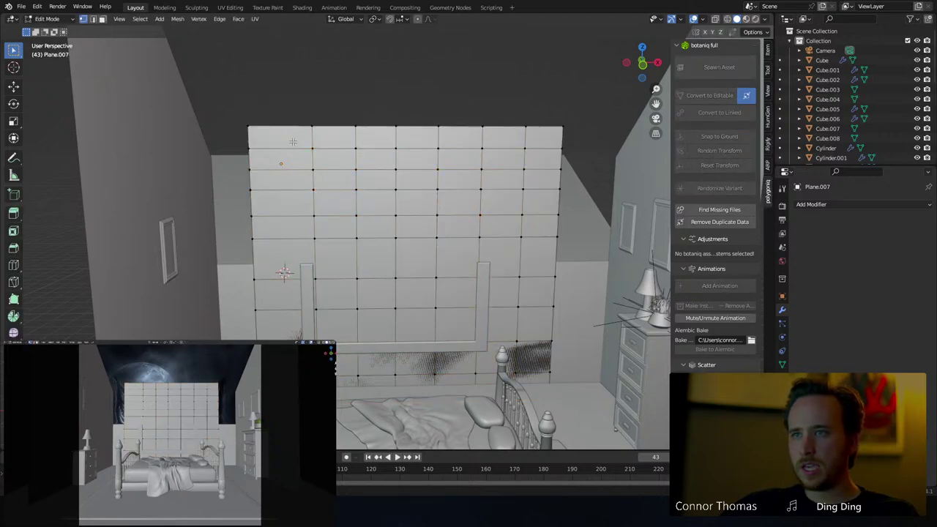
Add centred vertical loop cuts through all seven columns of the curtain grid, splitting each column in half
left_click(292, 140, "alt")
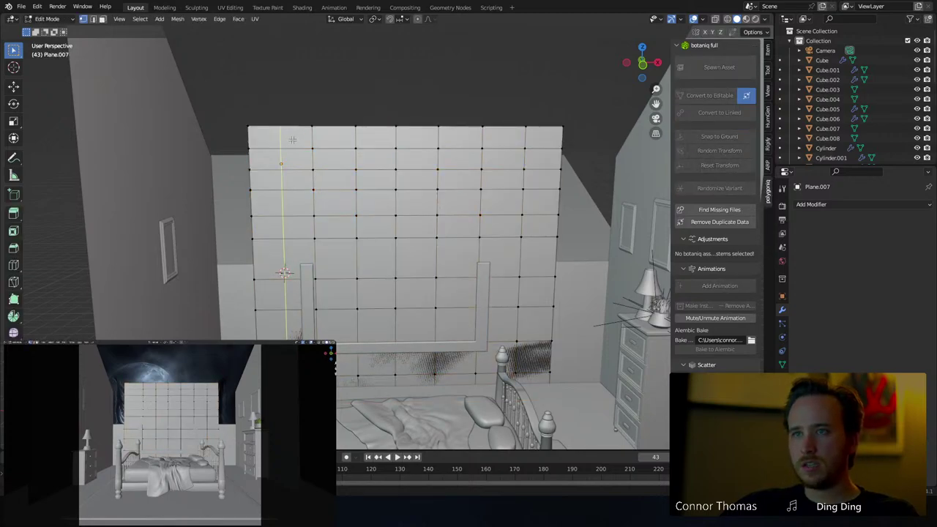
key("ctrl+r")
left_click(338, 133)
right_click(348, 133)
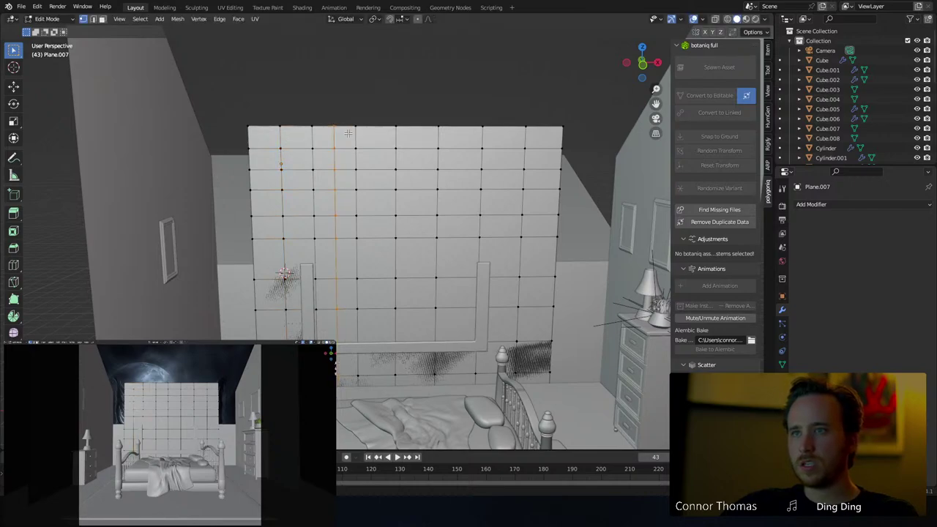
key("ctrl+r")
left_click(376, 133)
right_click(377, 134)
key("ctrl+r")
left_click(418, 137)
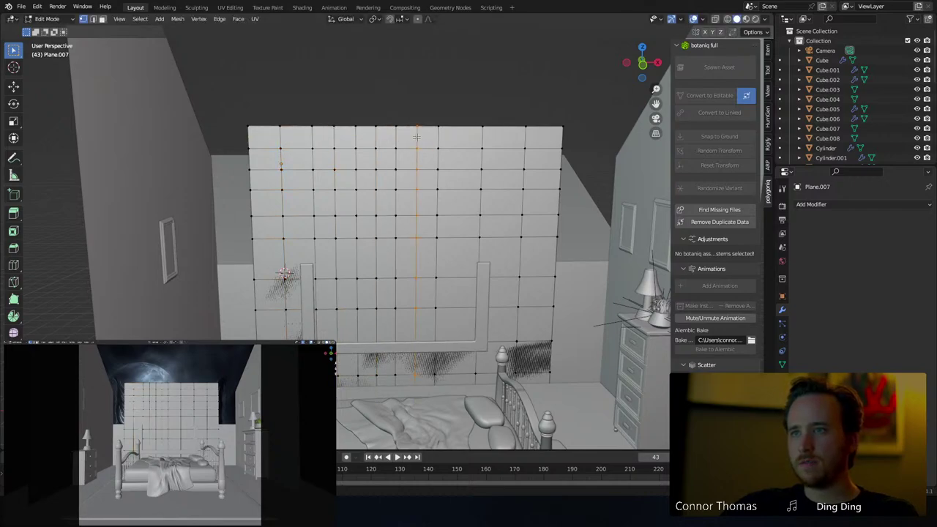
left_click(445, 137)
key("ctrl+r")
left_click(502, 139)
key("ctrl+r")
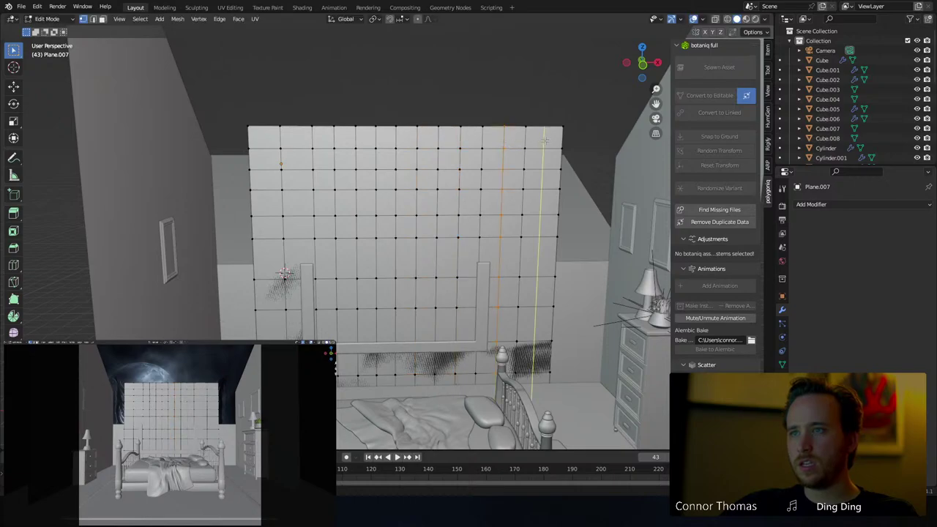
left_click(544, 142)
right_click(544, 142)
Halve the four leftmost curtain columns again with centred vertical loop cuts, undoing the stray horizontal cut
key("ctrl+r")
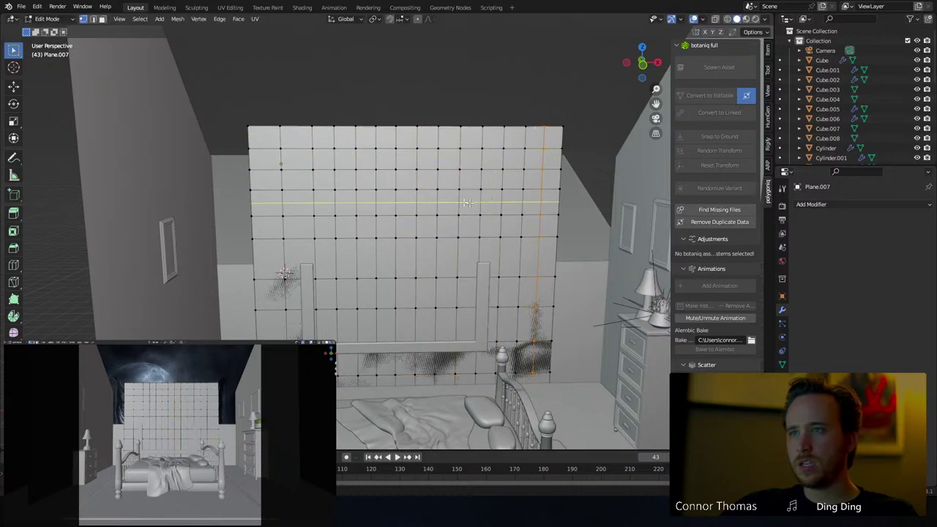
left_click(267, 136)
left_click(293, 136)
key("ctrl+r")
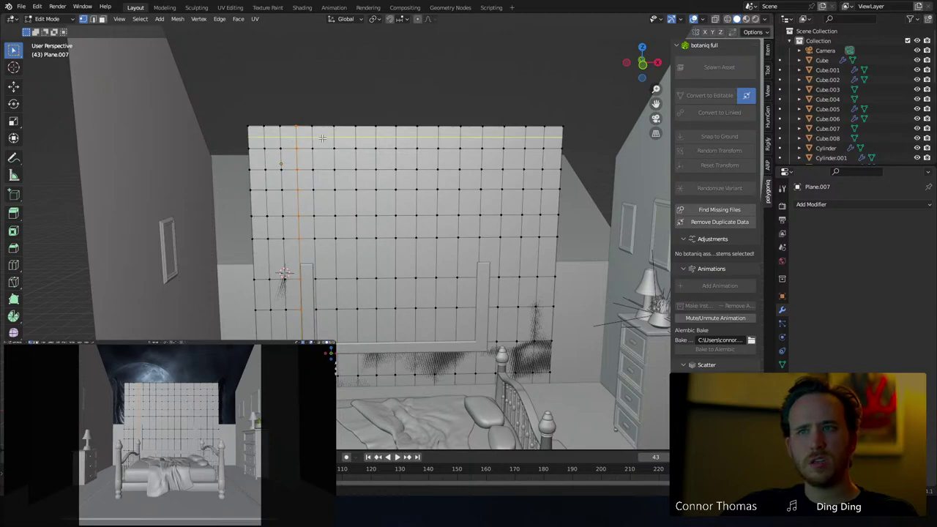
left_click(323, 138)
key("ctrl+z")
key("ctrl+r")
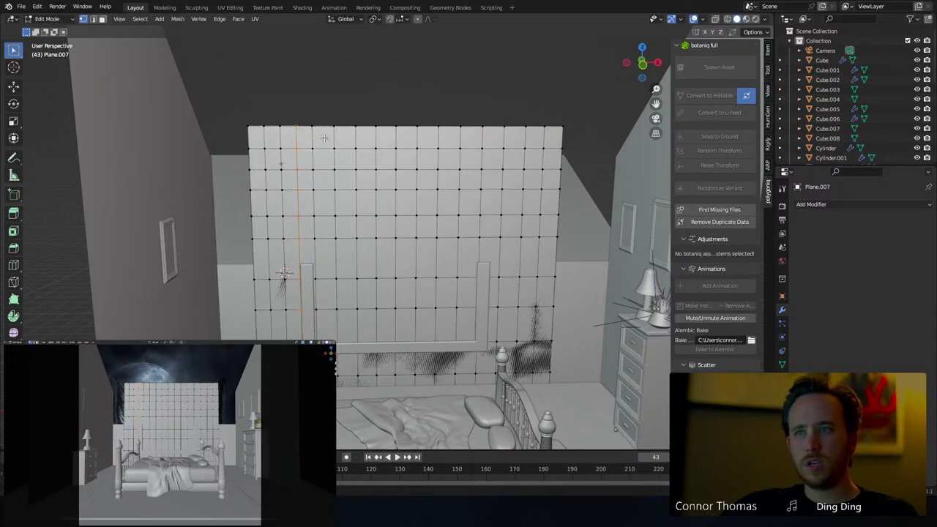
left_click(324, 137)
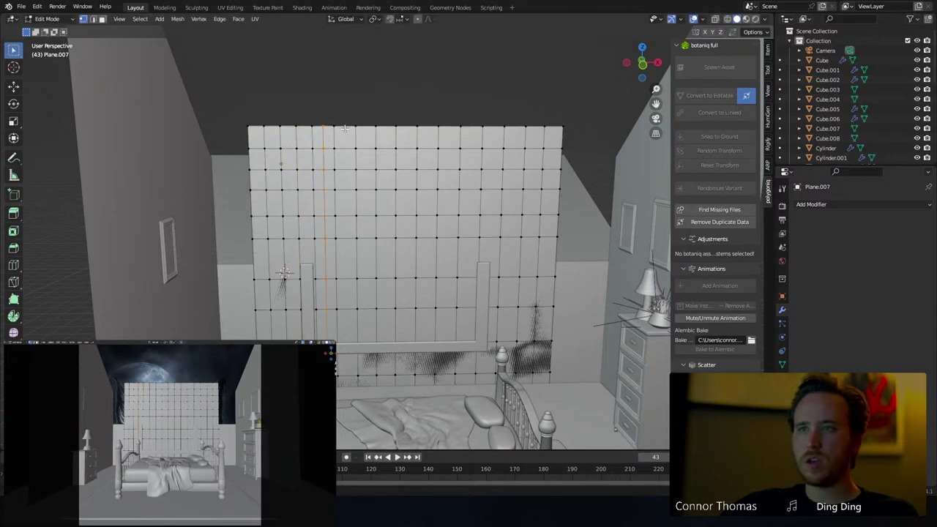
left_click(370, 131)
Add a horizontal loop cut through the curtain's top row of faces
key("ctrl+r")
left_click(368, 130)
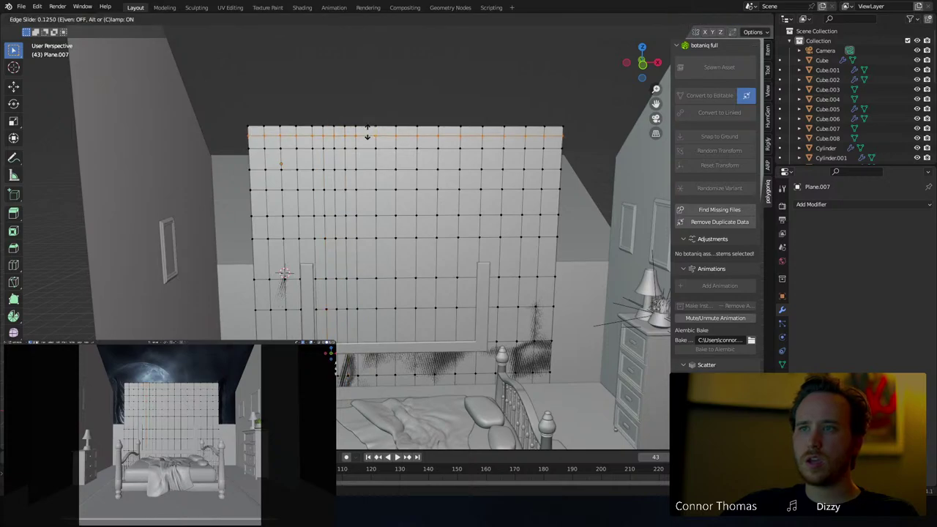
left_click(368, 132)
Halve the remaining ten curtain columns with centred vertical loop cuts, working across to the right edge
key("ctrl+r")
left_click(366, 130)
left_click(385, 132)
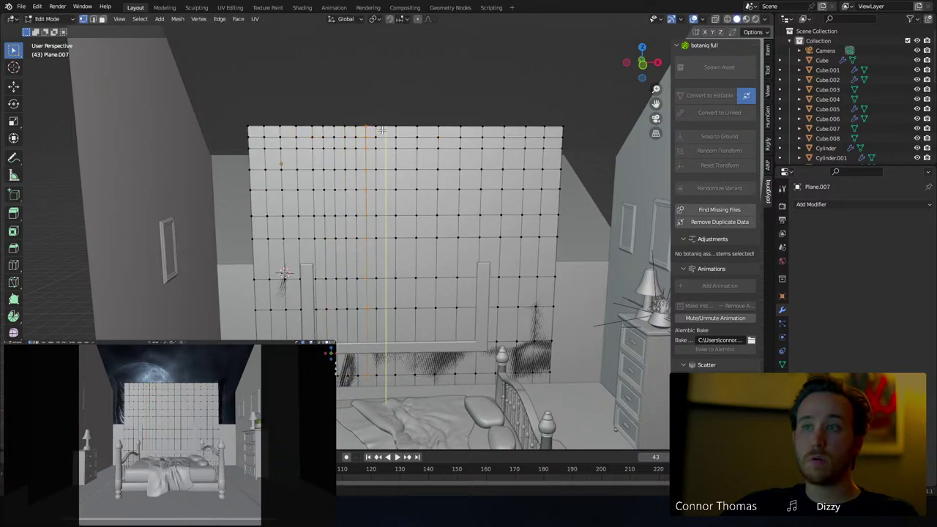
key("ctrl+r")
left_click(402, 131)
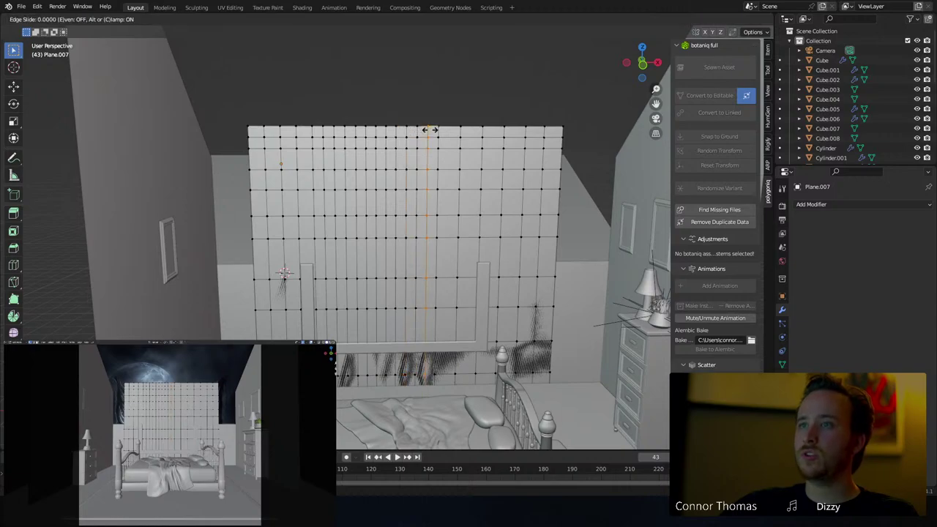
left_click(429, 132)
key("ctrl+r")
left_click(449, 132)
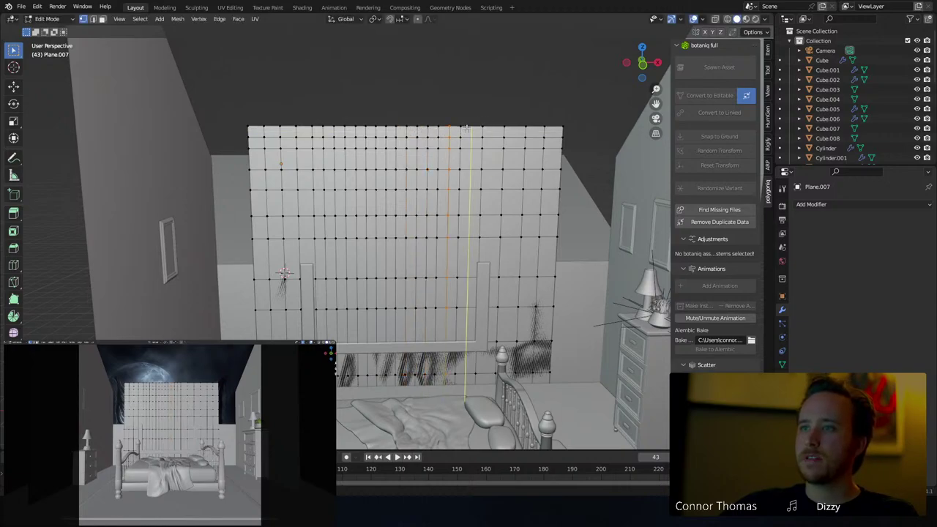
left_click(472, 129)
key("ctrl+r")
left_click(492, 128)
left_click(494, 127)
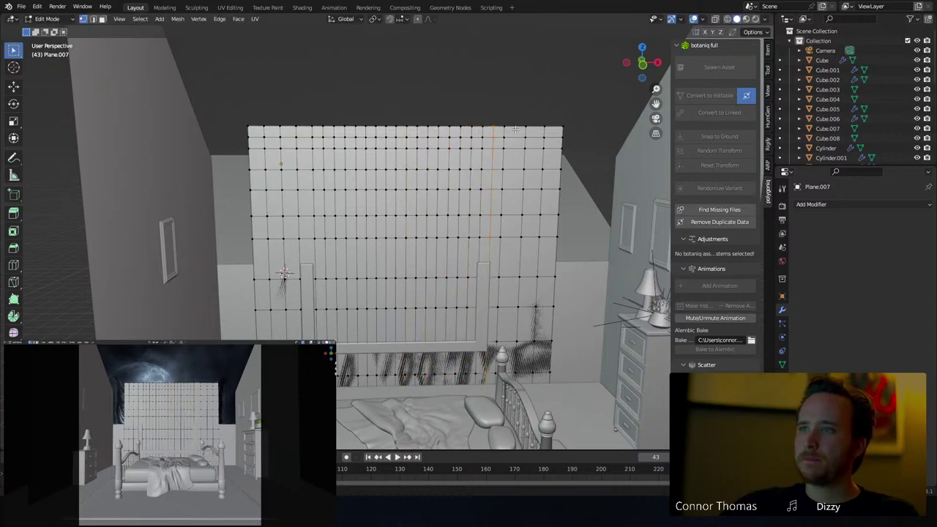
key("ctrl+r")
left_click(515, 130)
left_click(516, 130)
key("ctrl+r")
left_click(533, 132)
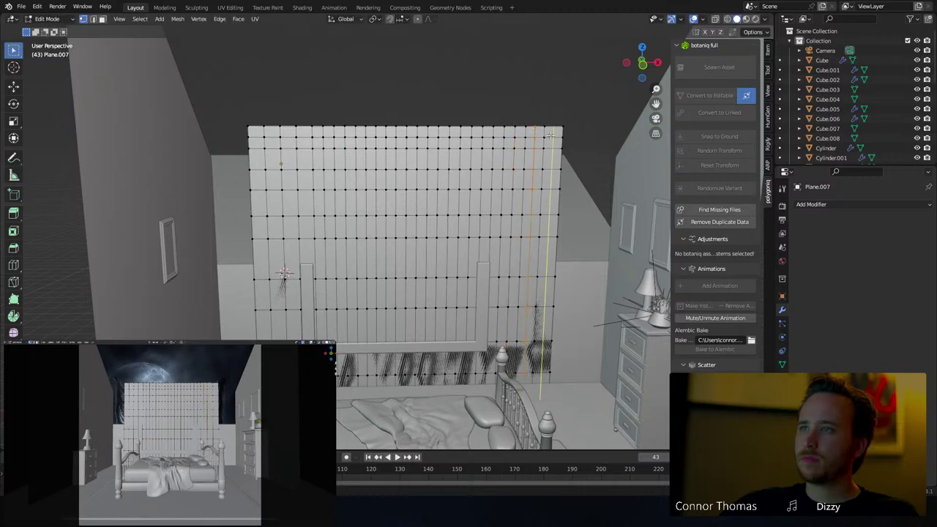
left_click(550, 136)
key("ctrl+r")
left_click(553, 135)
left_click(553, 138)
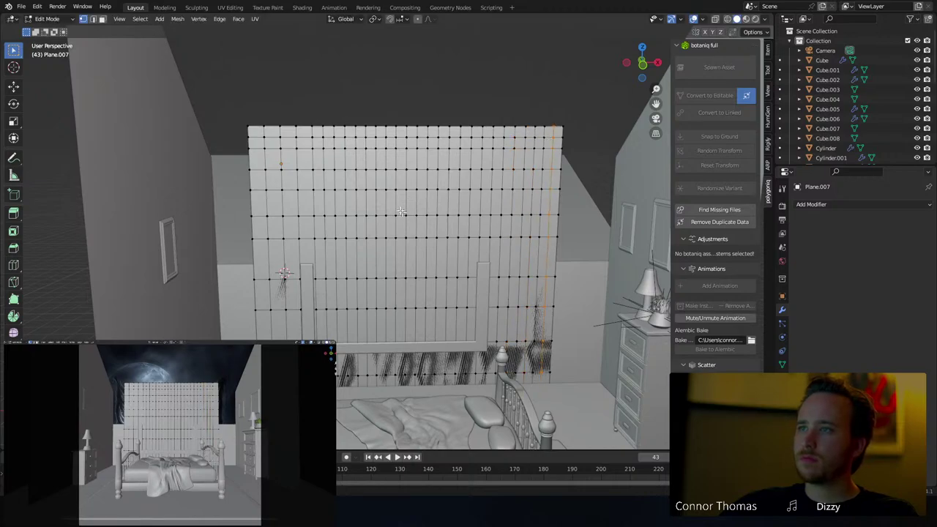
Delete the vertices of every third vertical edge loop across the curtain, leaving ten separate hanging strips
key("a")
key("alt+a")
left_click(267, 168, "alt")
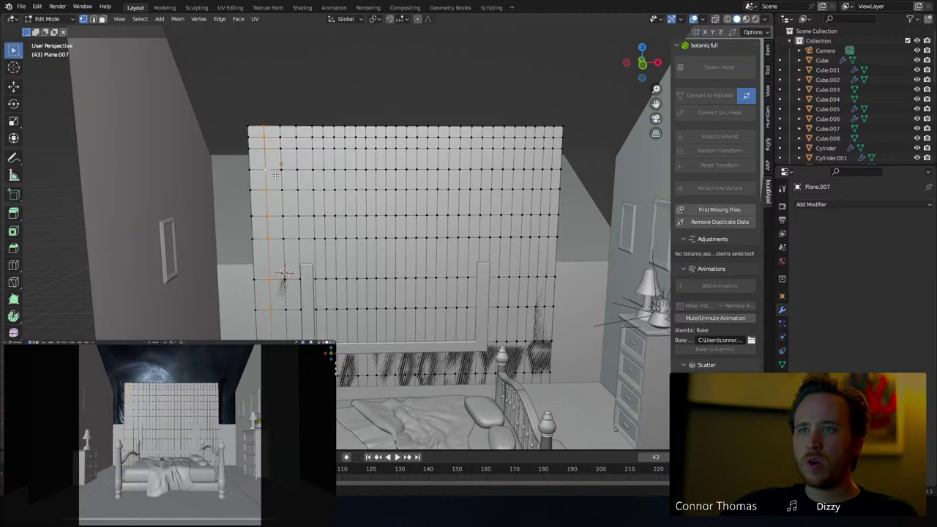
key("x")
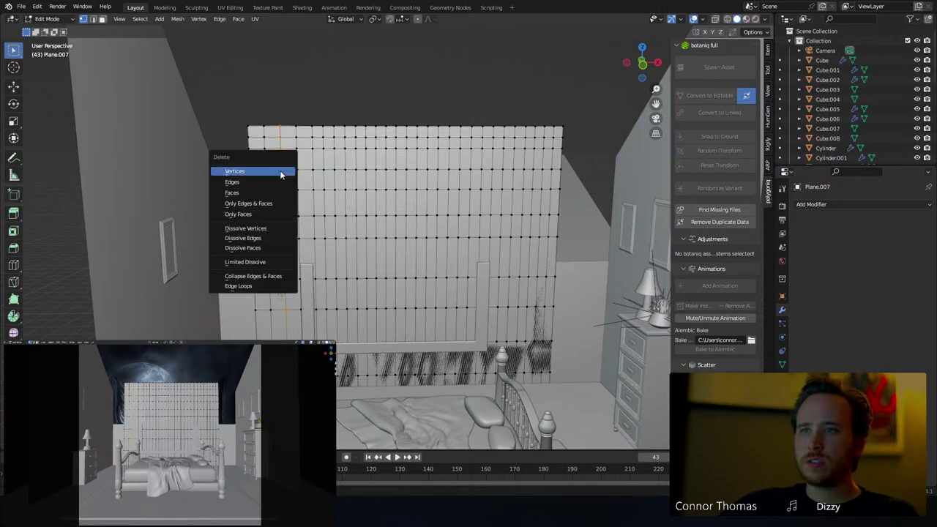
left_click(280, 170)
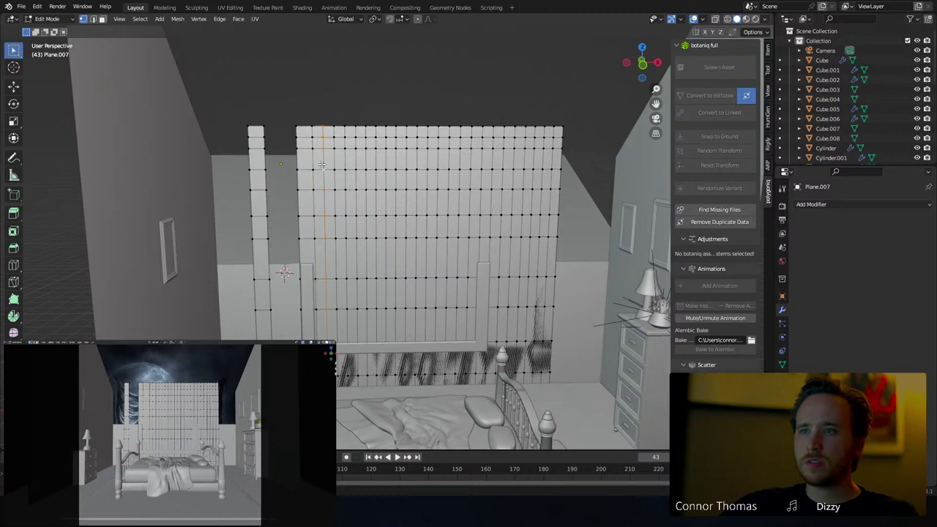
key("x")
left_click(321, 165)
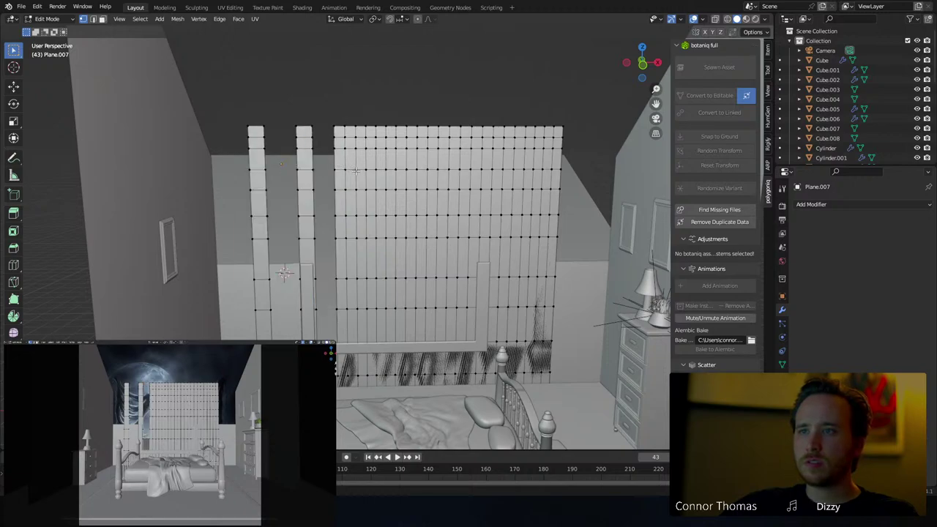
key("x")
left_click(356, 171)
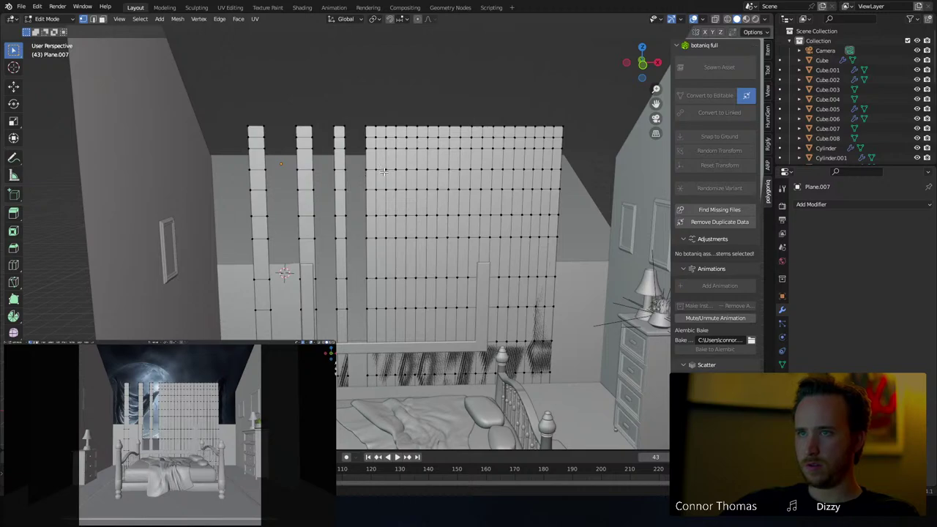
left_click(386, 171, "alt")
key("x")
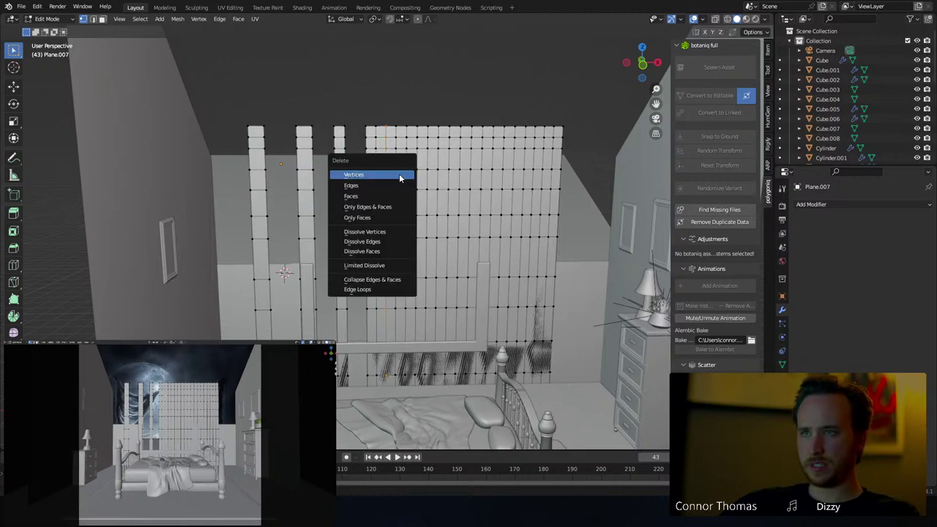
left_click(399, 174)
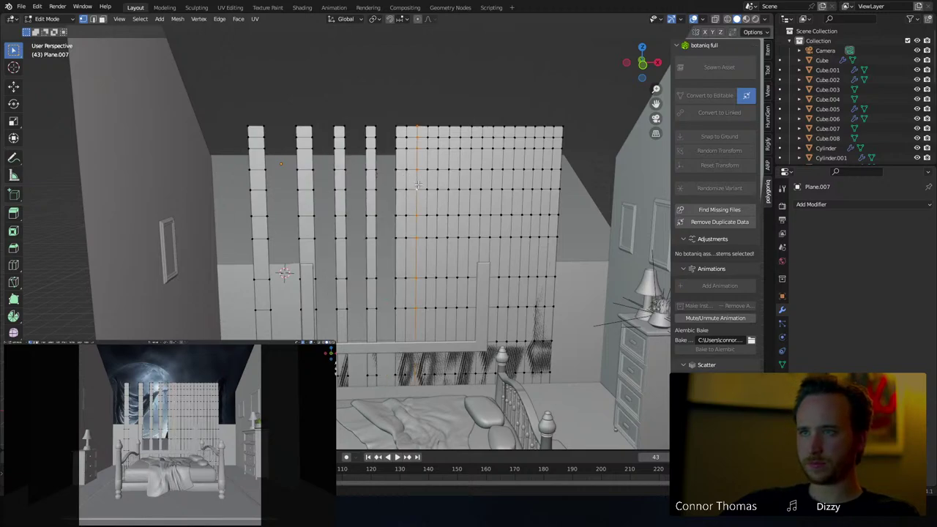
key("x")
left_click(420, 185)
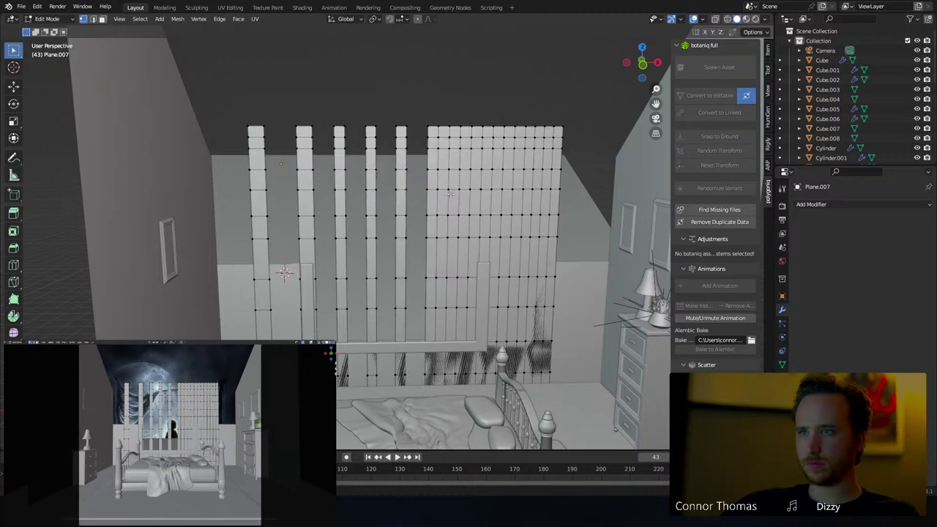
key("x")
left_click(450, 193)
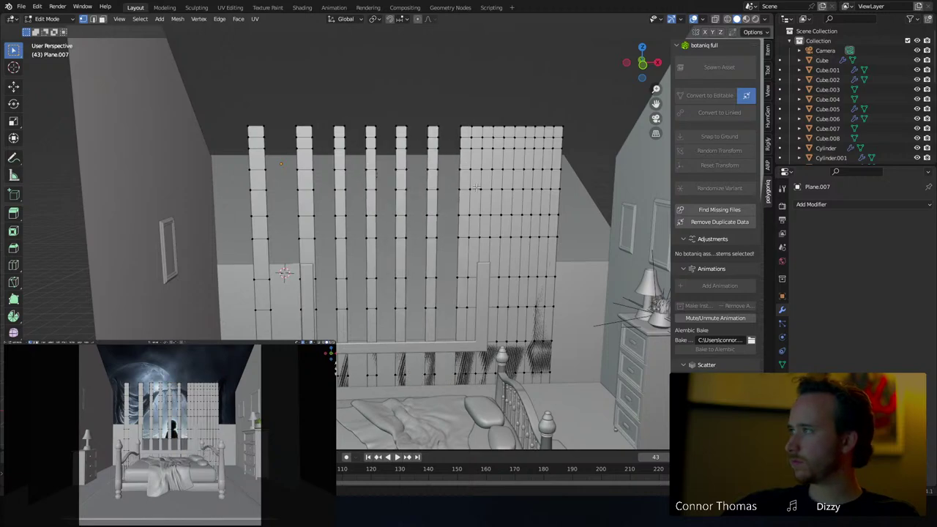
left_click(480, 192, "alt")
key("x")
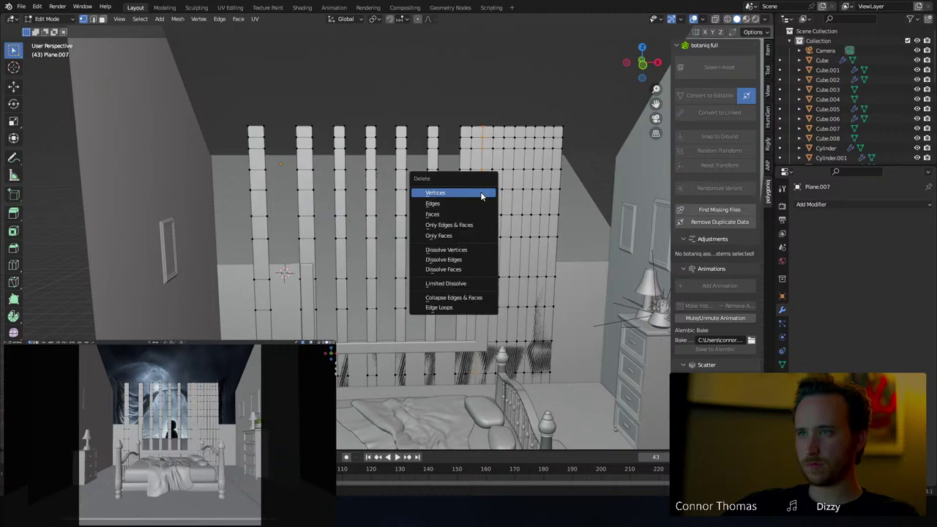
left_click(483, 189)
left_click(514, 191, "alt")
key("x")
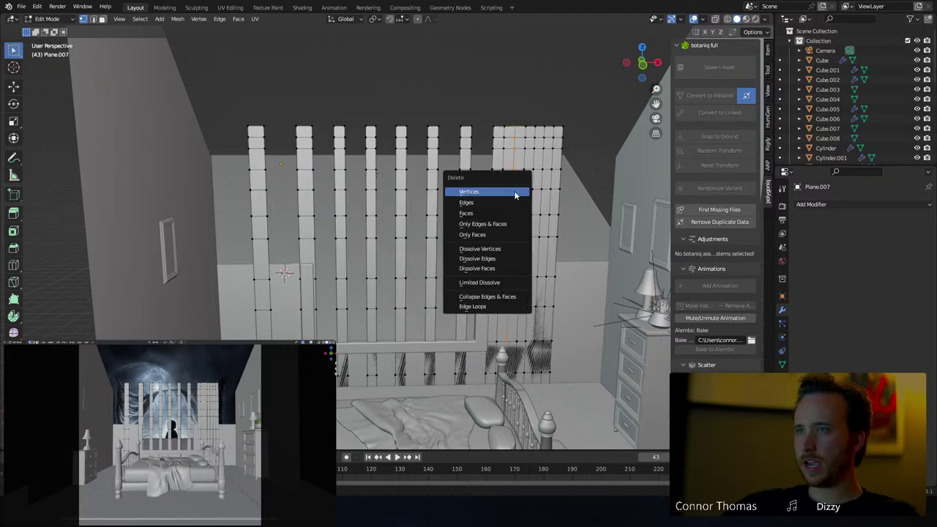
left_click(516, 193)
key("x")
left_click(543, 193)
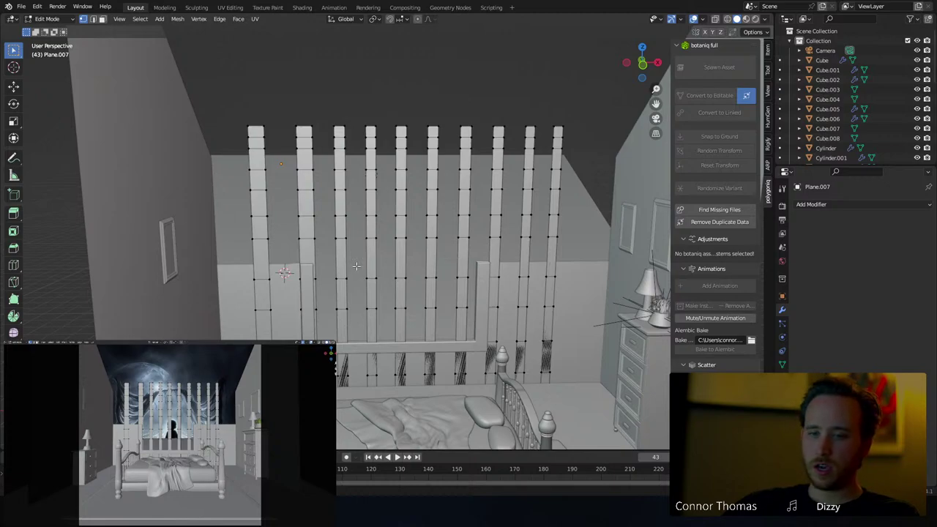
Select the top two vertex rows of all strips and assign them to a new vertex group named pin
key("c")
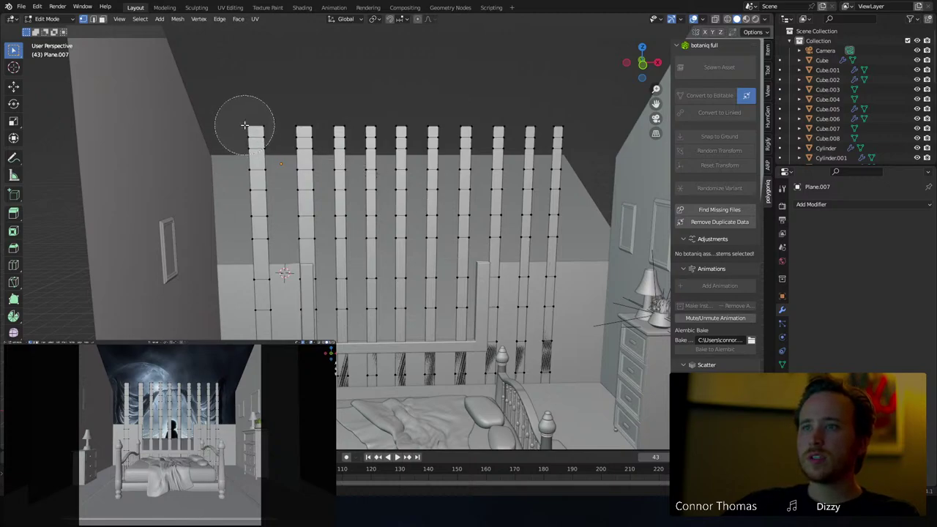
left_click_drag(251, 124, 562, 125)
key("Escape")
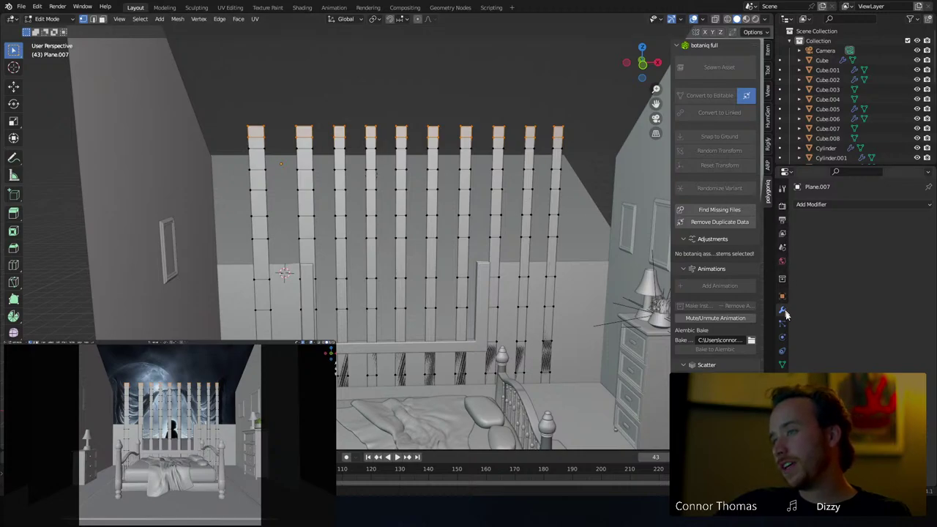
left_click(782, 364)
left_click(923, 235)
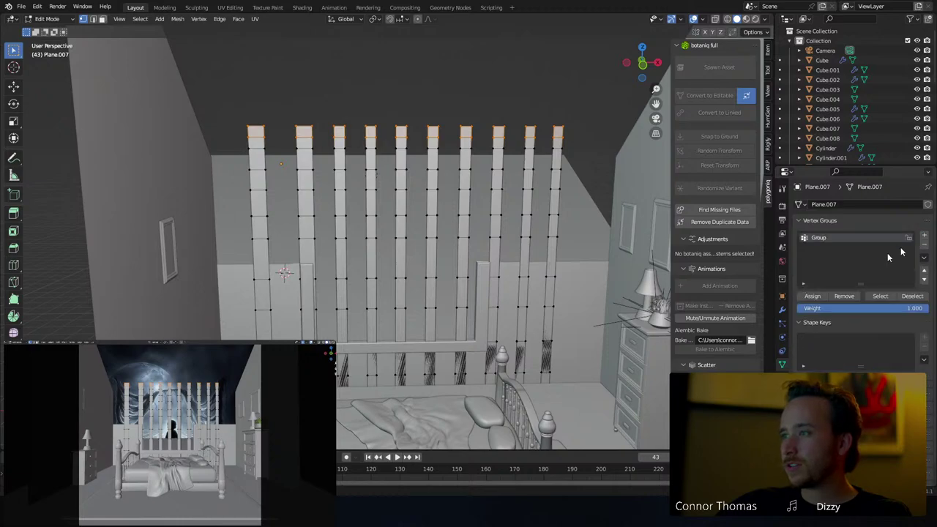
double_click(818, 238)
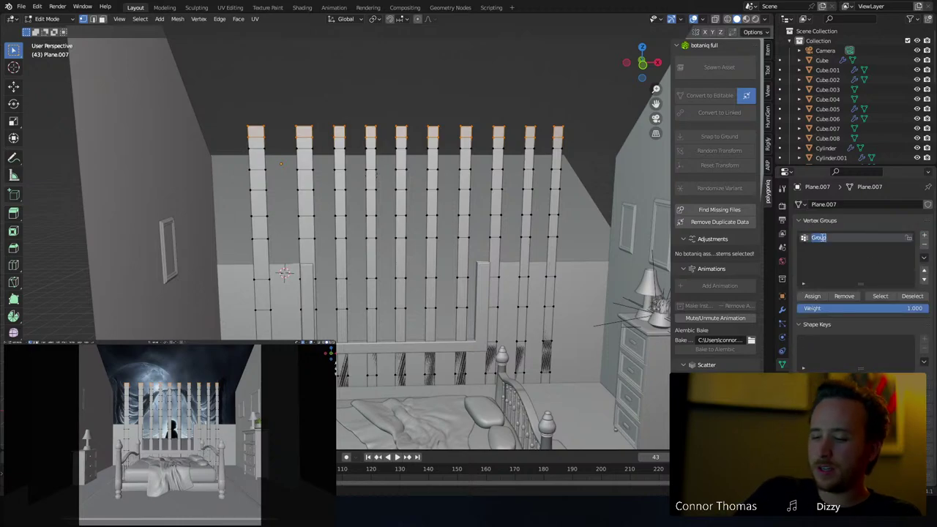
type("P")
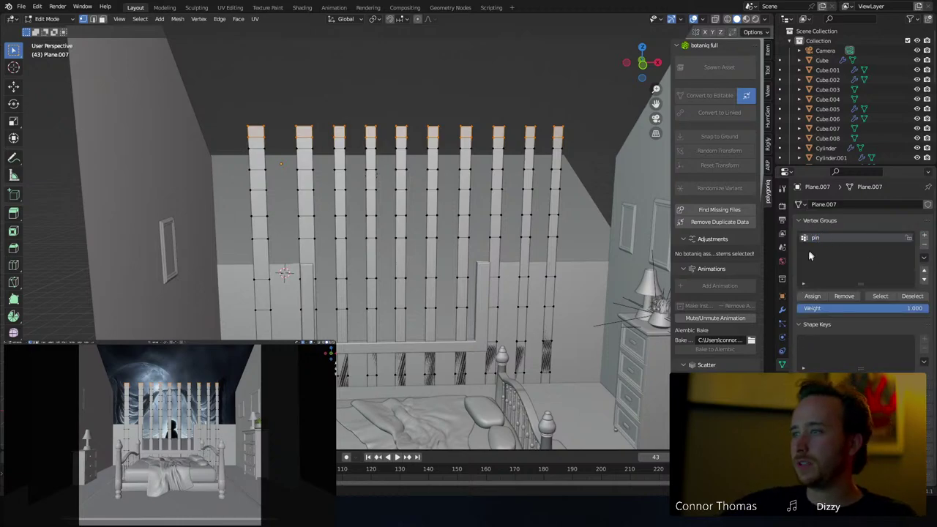
left_click(814, 298)
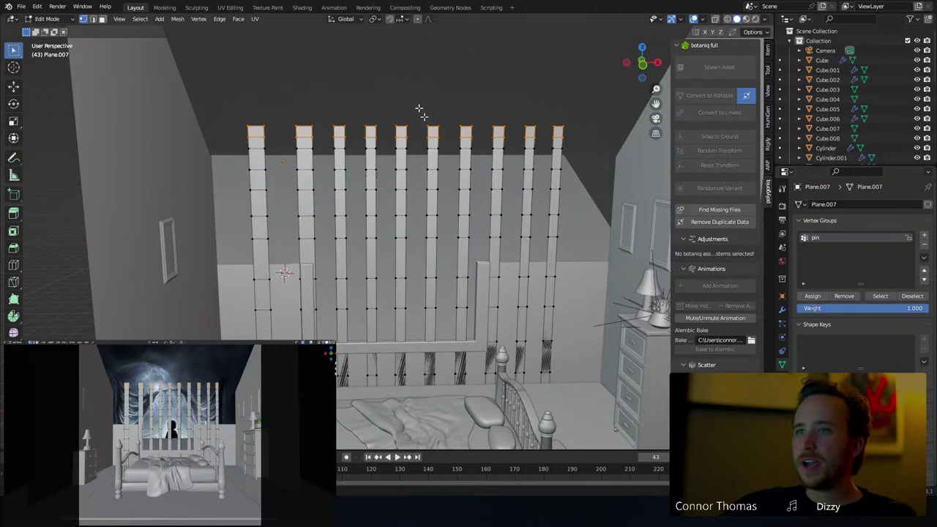
Add cloth physics to the curtain strips and assign the pin vertex group as the cloth's pin group
key("Tab")
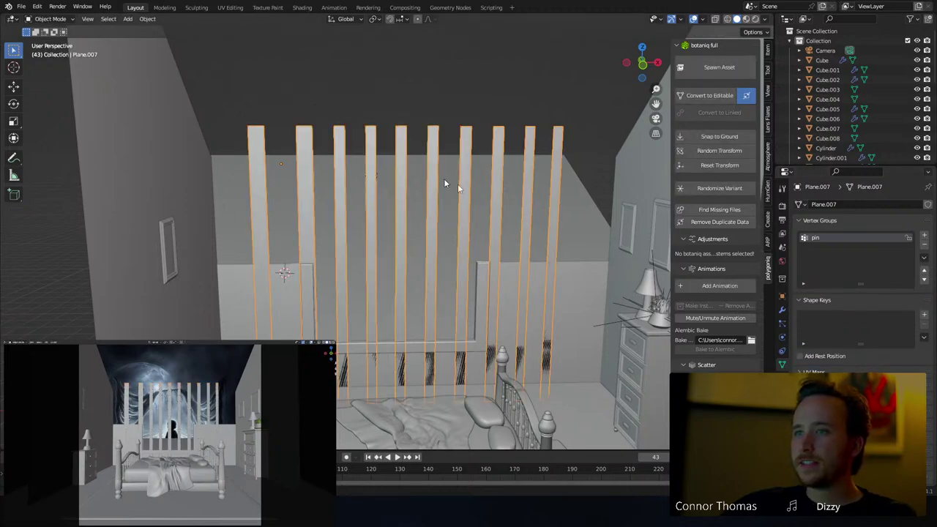
left_click(782, 311)
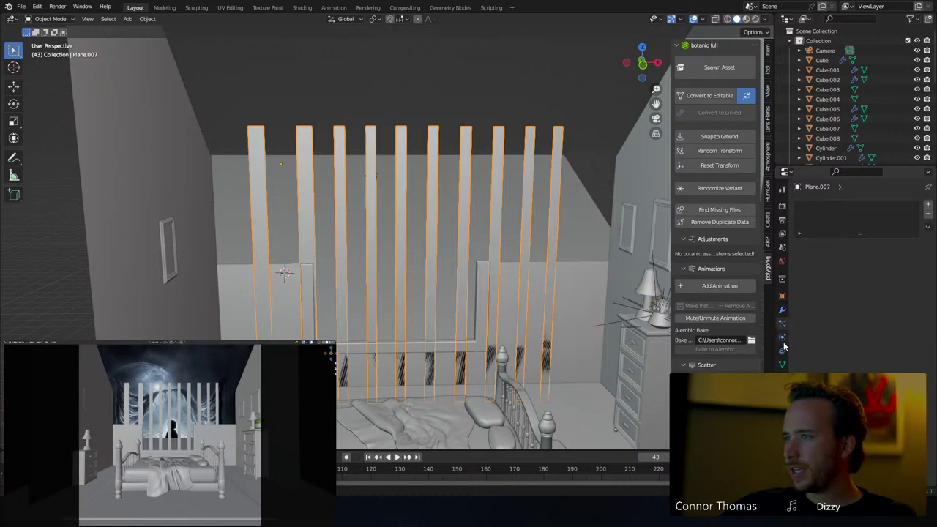
left_click(782, 336)
left_click(847, 225)
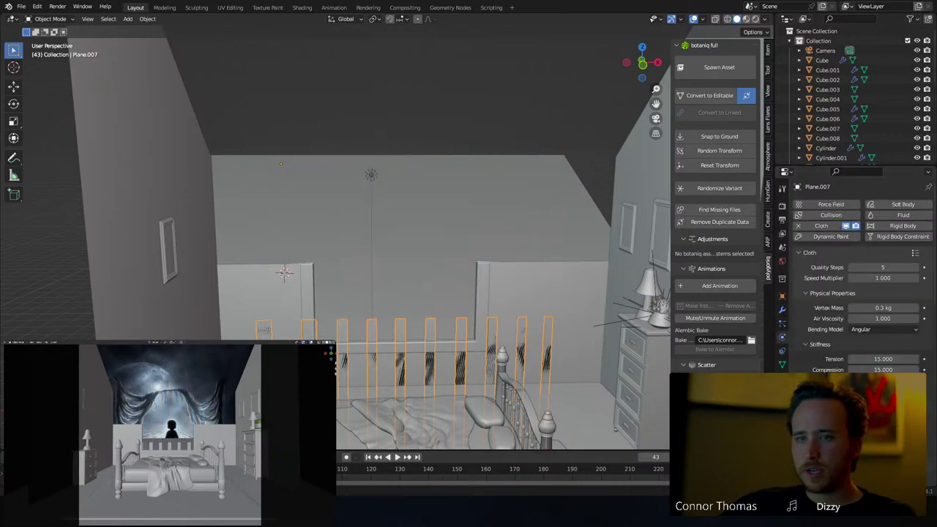
key("Escape")
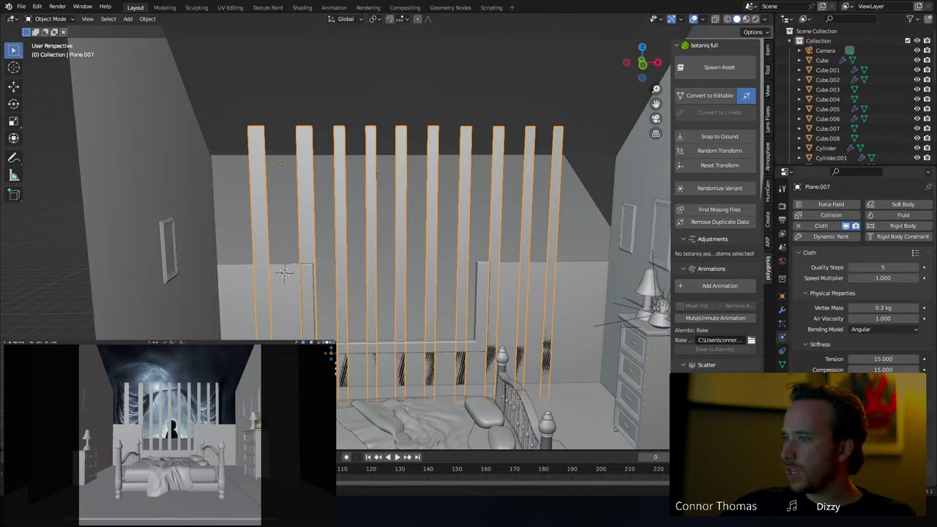
scroll(882, 361, "down", 10)
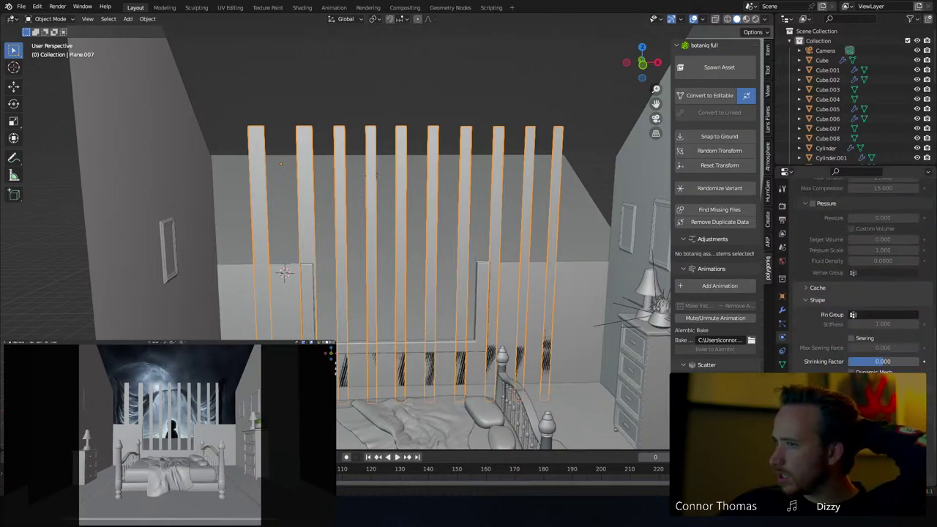
scroll(878, 314, "down", 1)
left_click(882, 295)
left_click(860, 314)
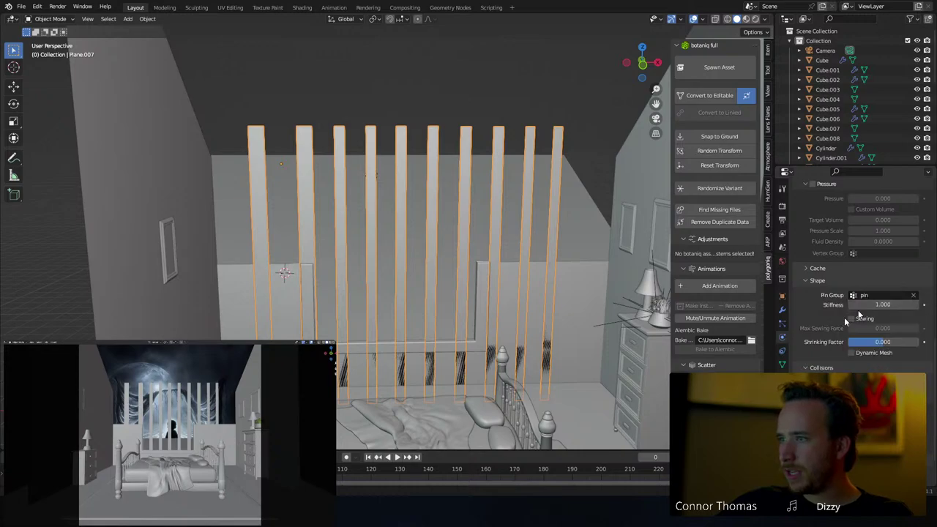
Add a turbulence force field, scale it to about 5.43, and position it centrally near the lower part of the curtain strips
key("shift+a")
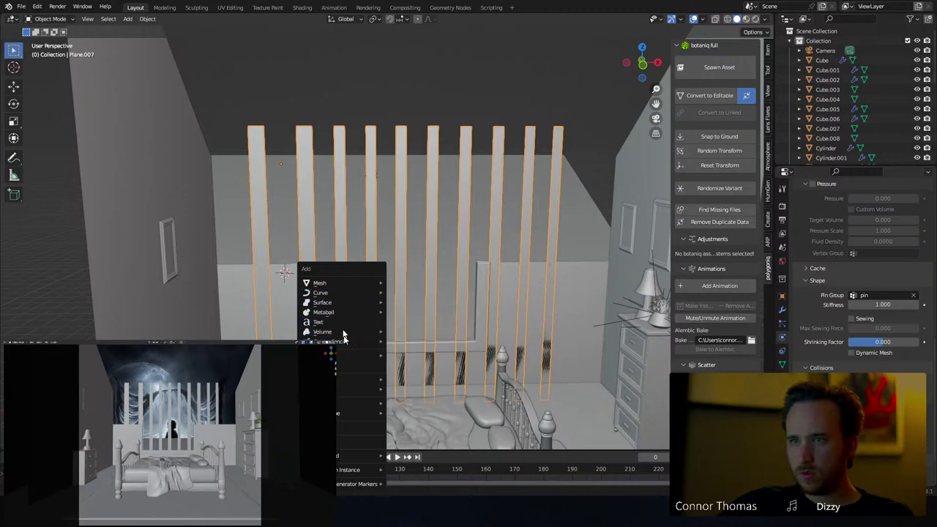
mouse_move(346, 415)
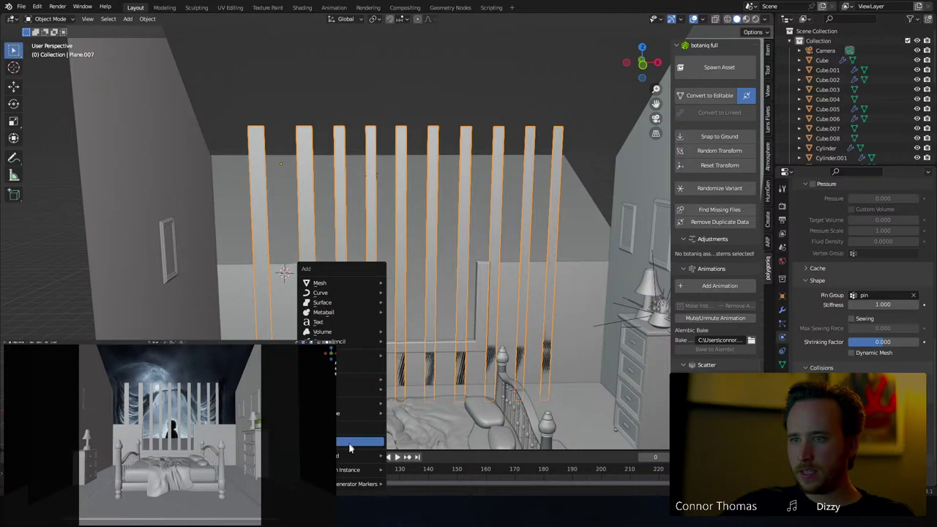
mouse_move(349, 455)
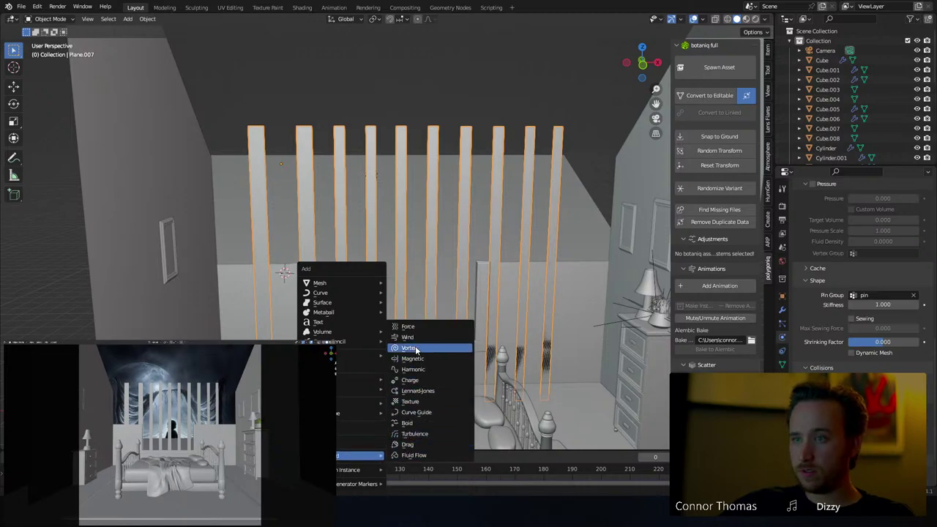
left_click(414, 433)
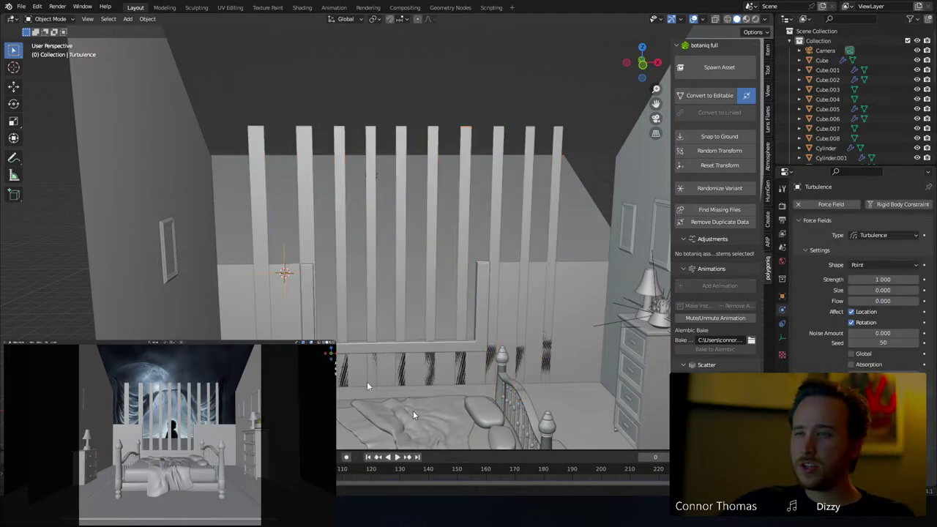
key("g")
left_click(415, 293)
key("s")
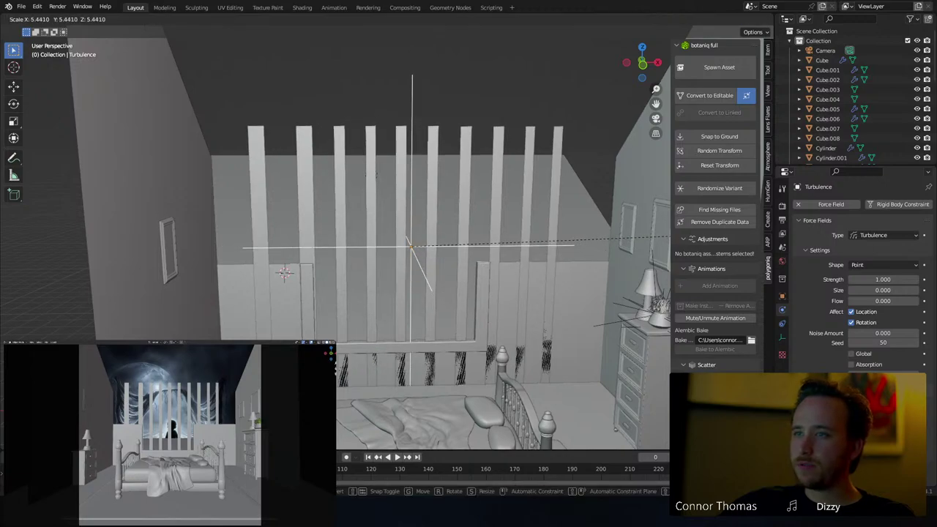
left_click(570, 224)
key("g")
left_click(534, 297)
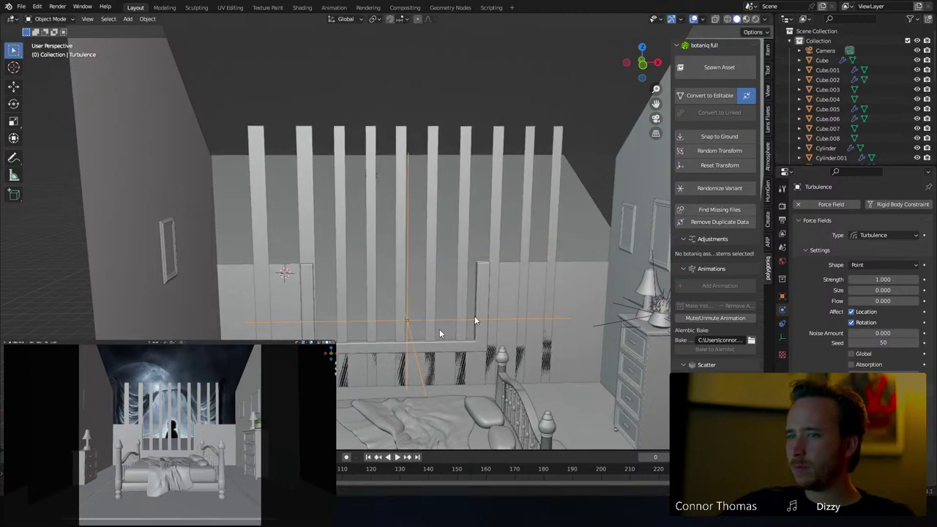
Test the cloth simulation, set the turbulence strength to 82.1, and replay the simulation from the start
key("space")
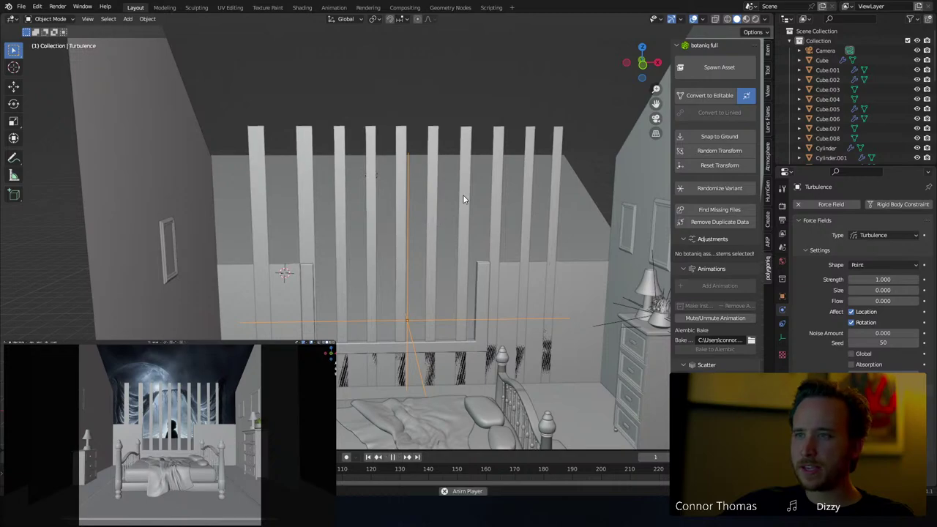
key("space")
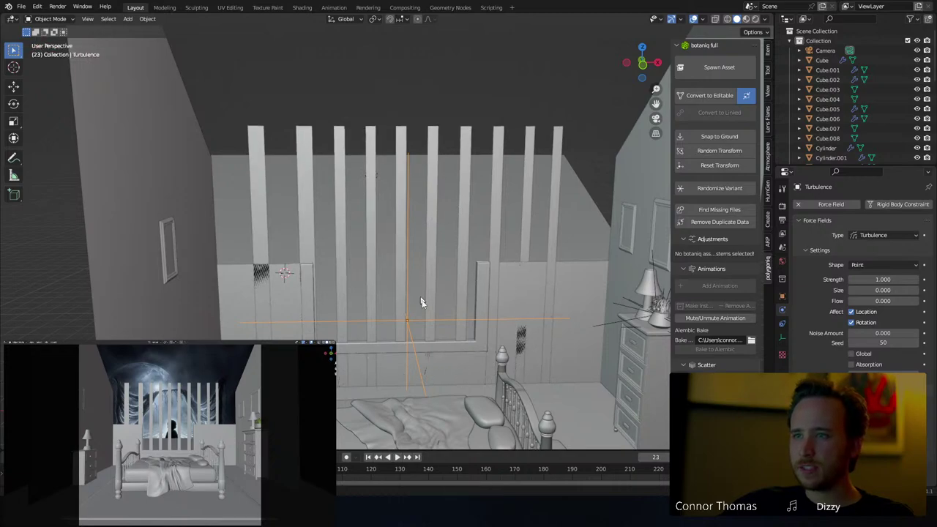
left_click(882, 279)
type("82.1")
key("Return")
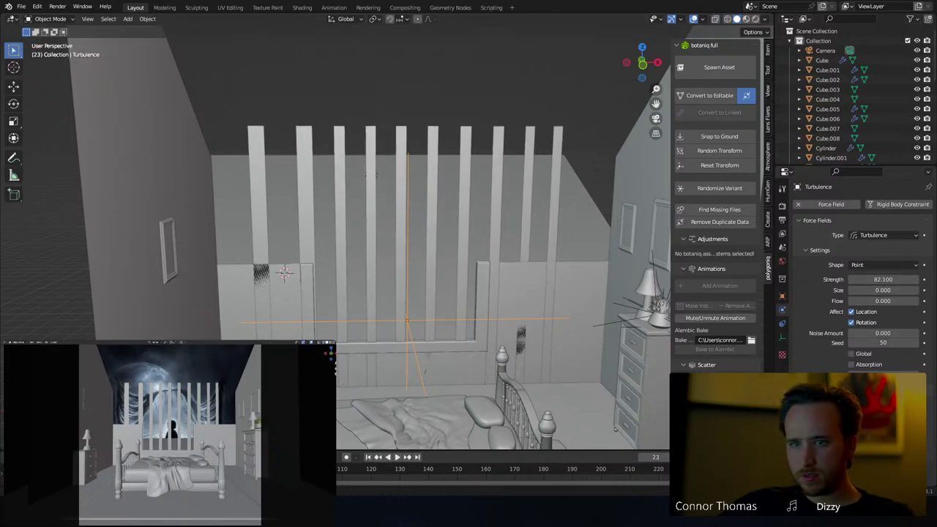
key("shift+Left")
key("space")
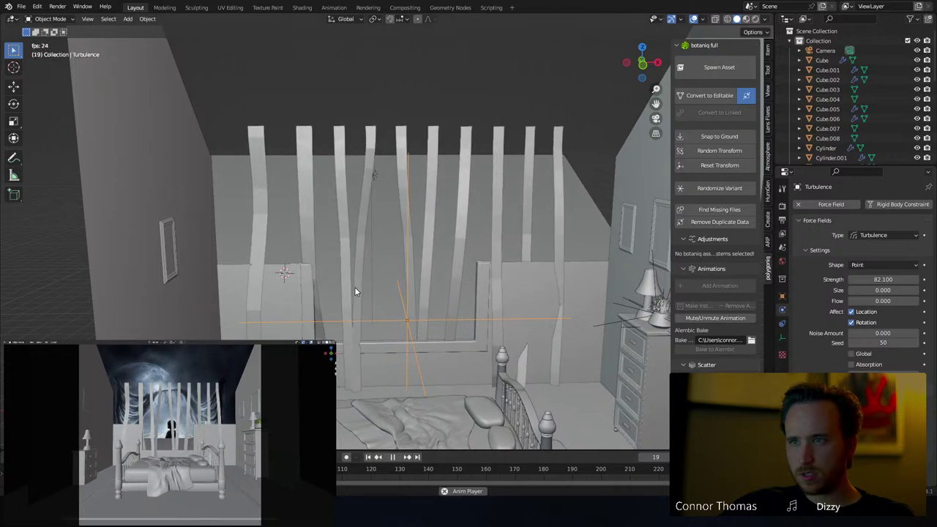
key("space")
Add a Subdivision Surface modifier to the curtain strips, place it before the Cloth modifier, and replay the simulation from the start
left_click(460, 188)
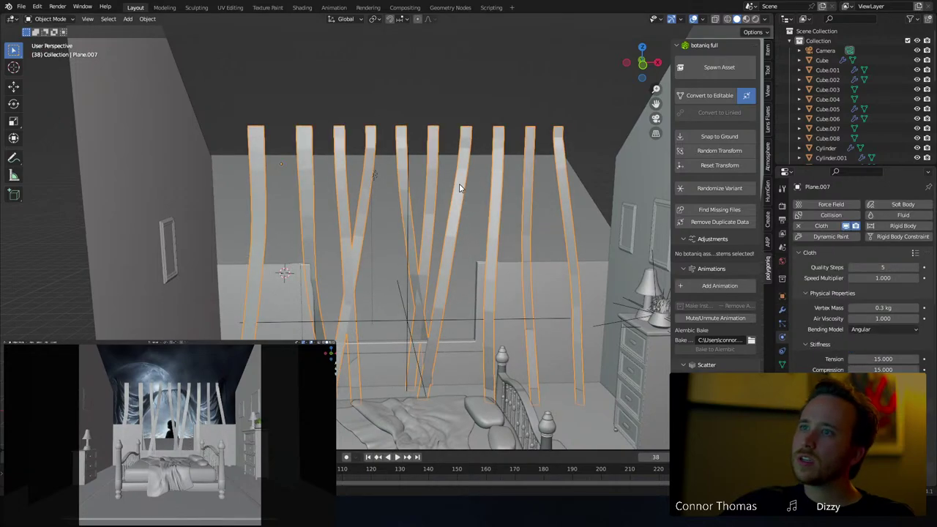
left_click(782, 307)
left_click(834, 204)
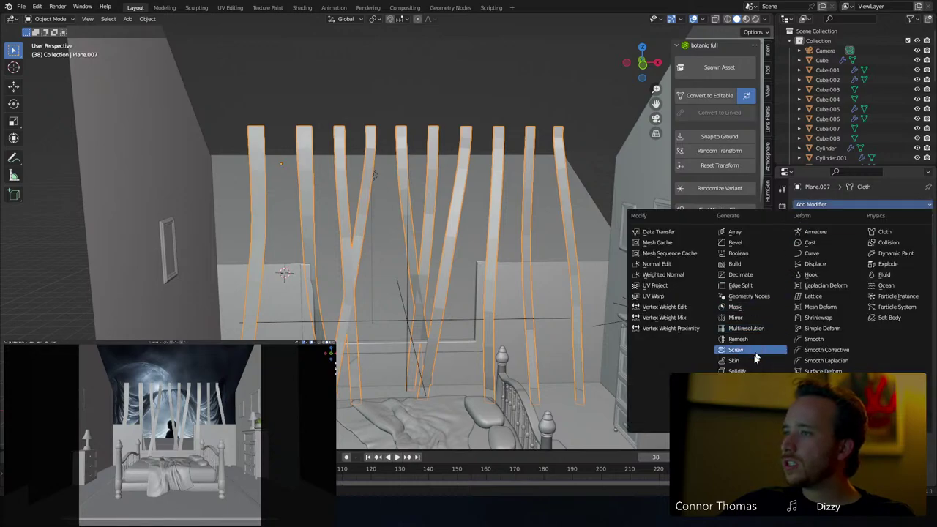
left_click(754, 381)
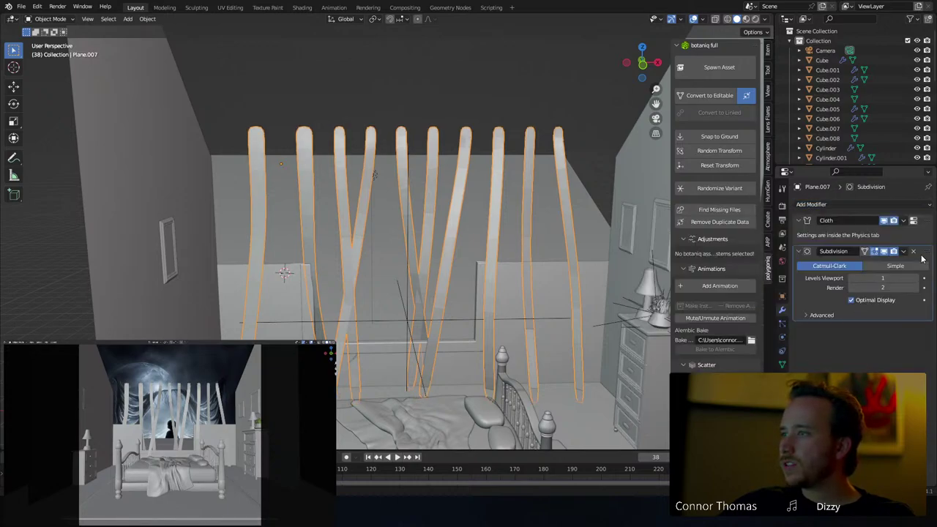
left_click_drag(924, 252, 924, 220)
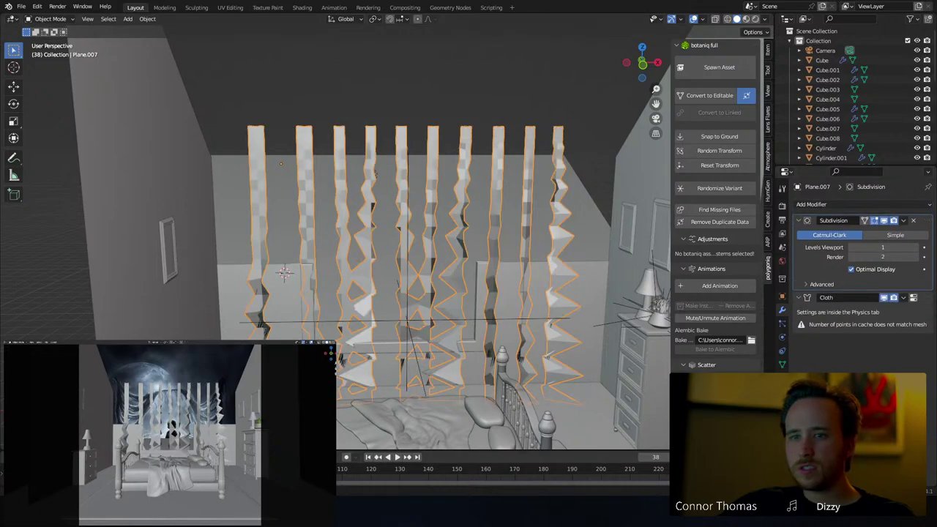
key("shift+Left")
key("space")
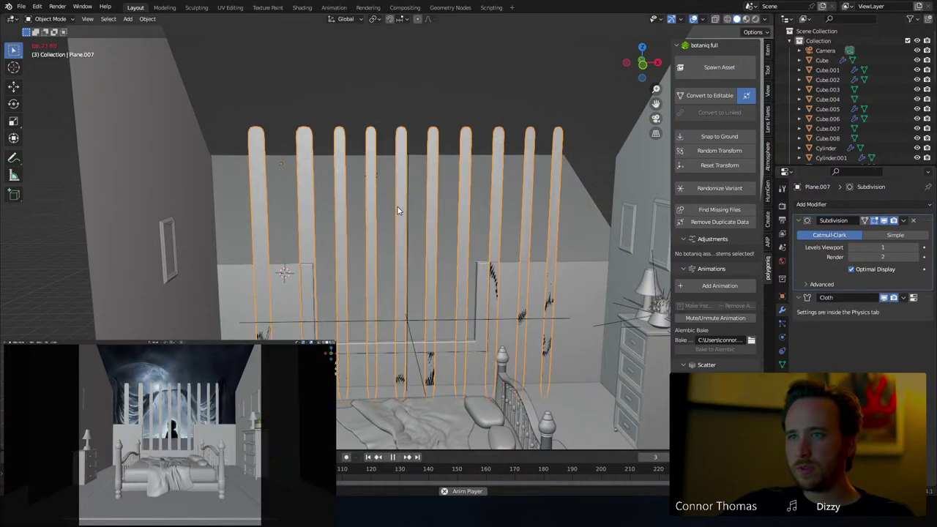
key("space")
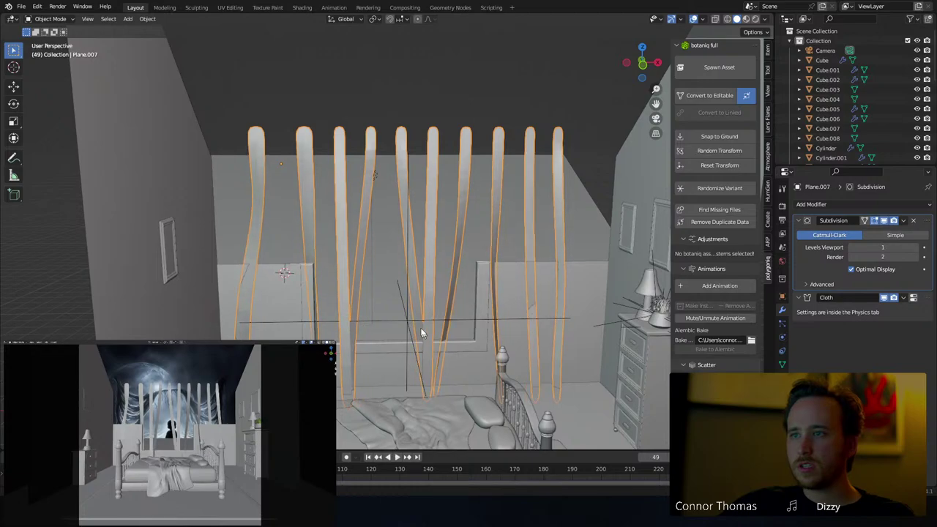
Try the Drag type on the turbulence force field and switch the field to the Magnetic type
left_click(405, 322)
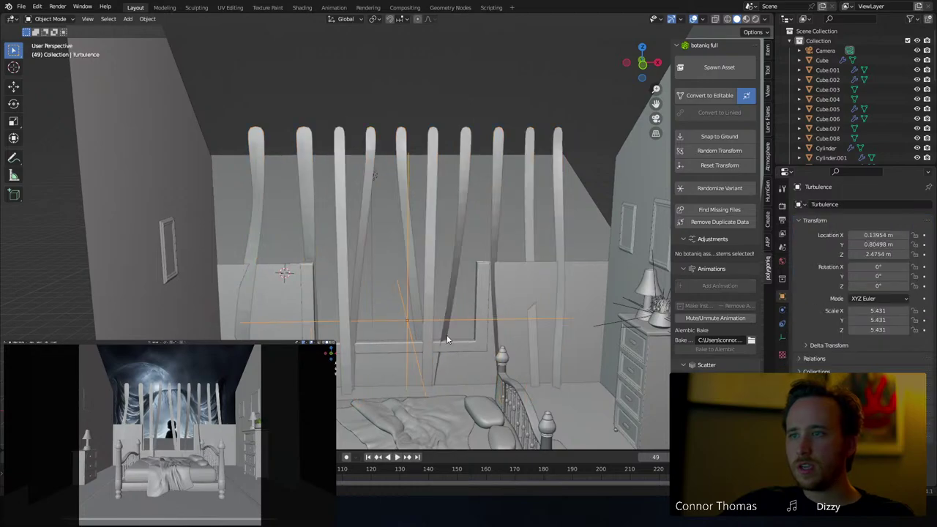
left_click(781, 338)
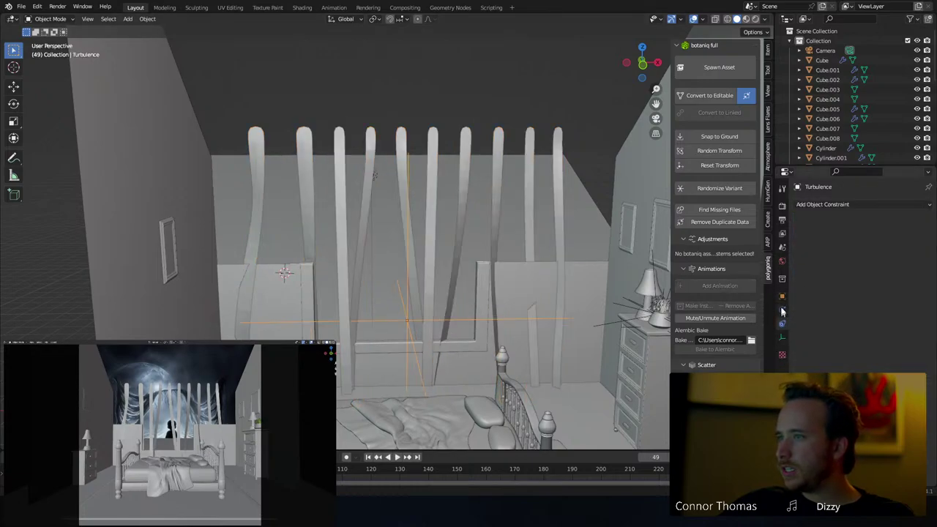
left_click(781, 310)
left_click(876, 235)
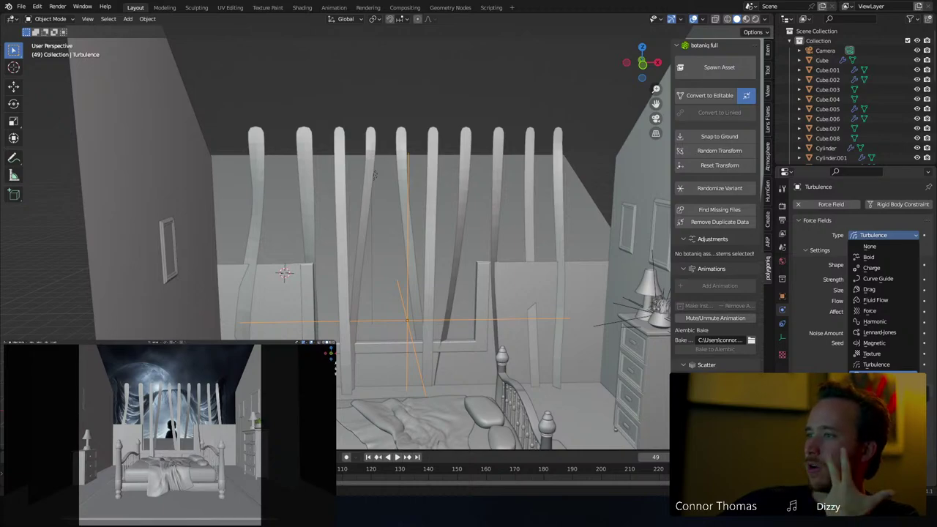
left_click(876, 291)
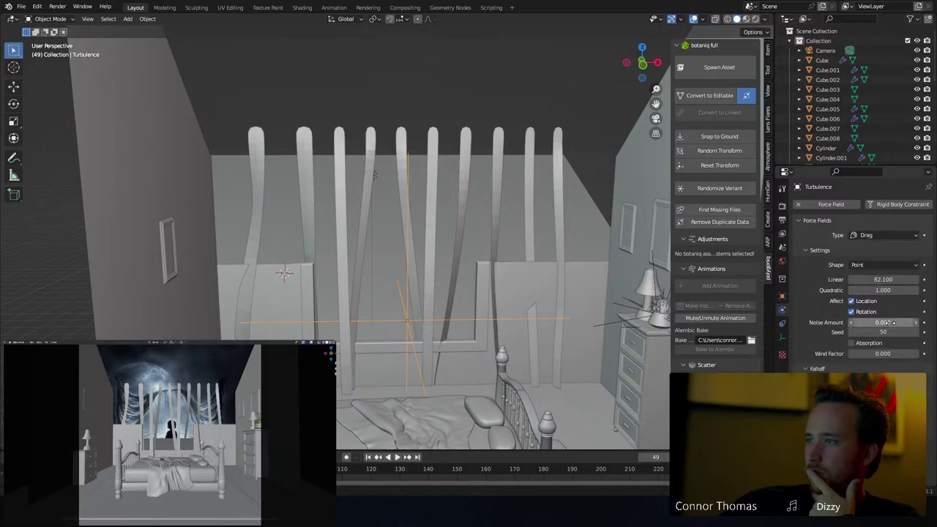
left_click(885, 278)
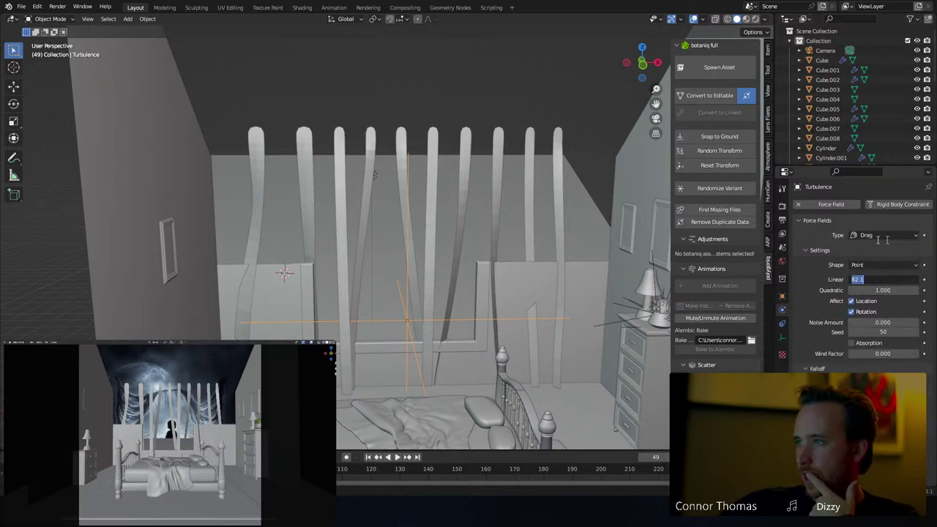
left_click(861, 237)
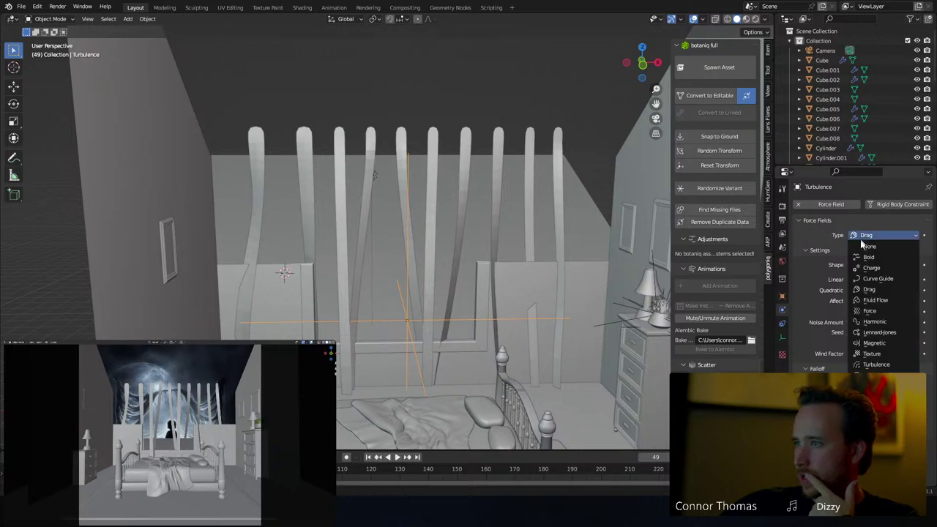
left_click(887, 344)
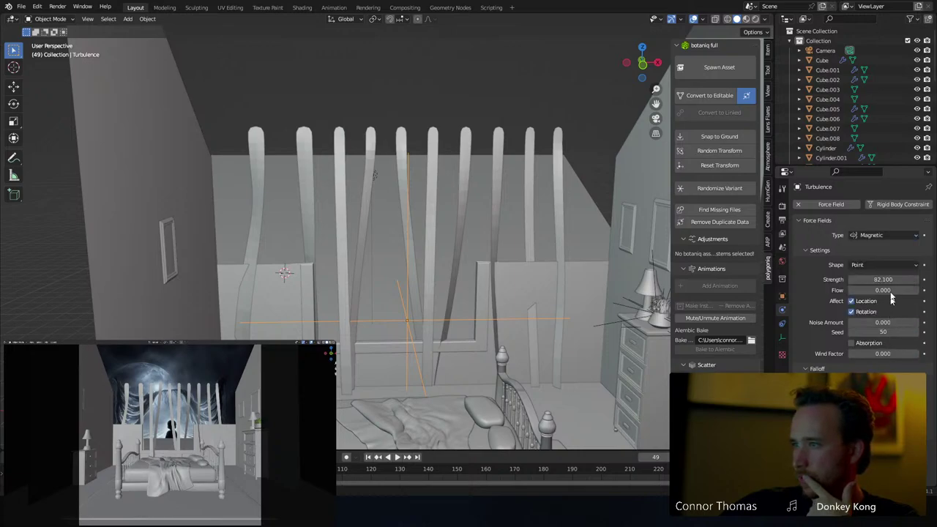
Set the magnetic field's strength to -50 and replay the cloth simulation from the start
left_click(882, 278)
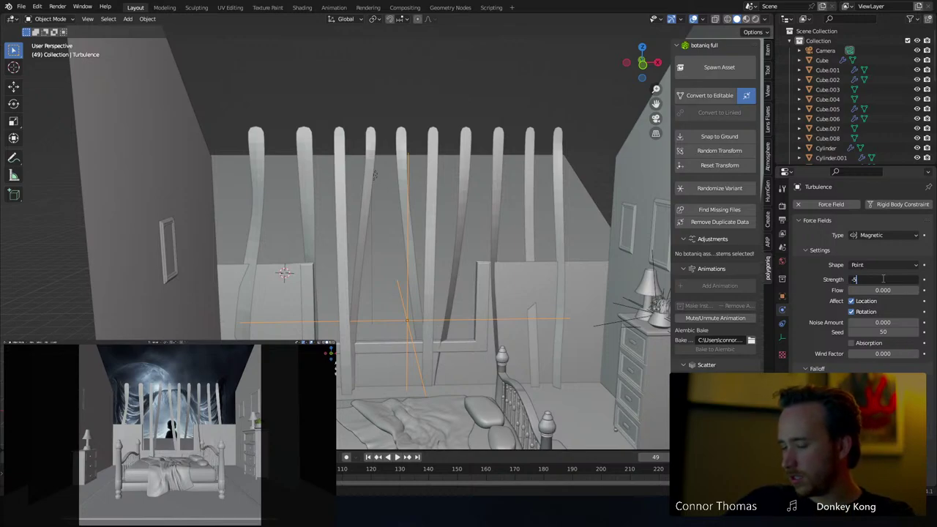
type("5")
key("Return")
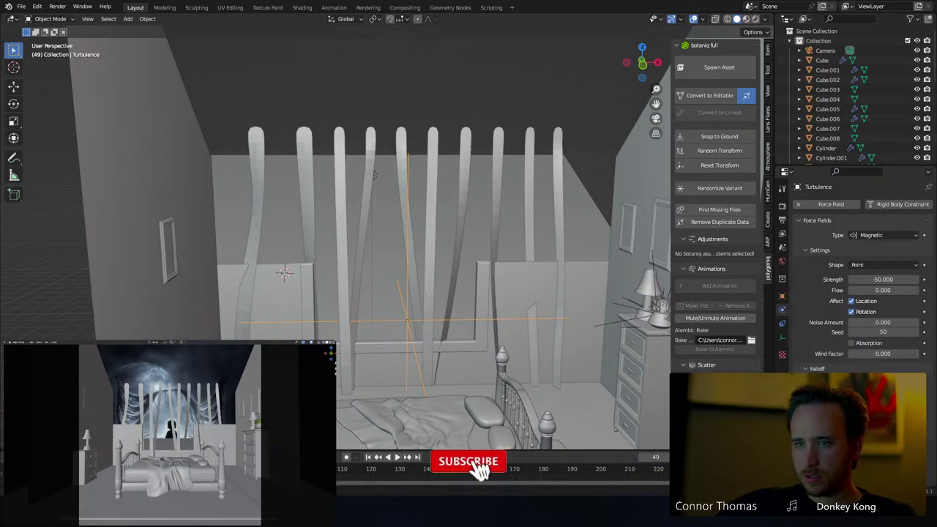
key("space")
key("shift+Left")
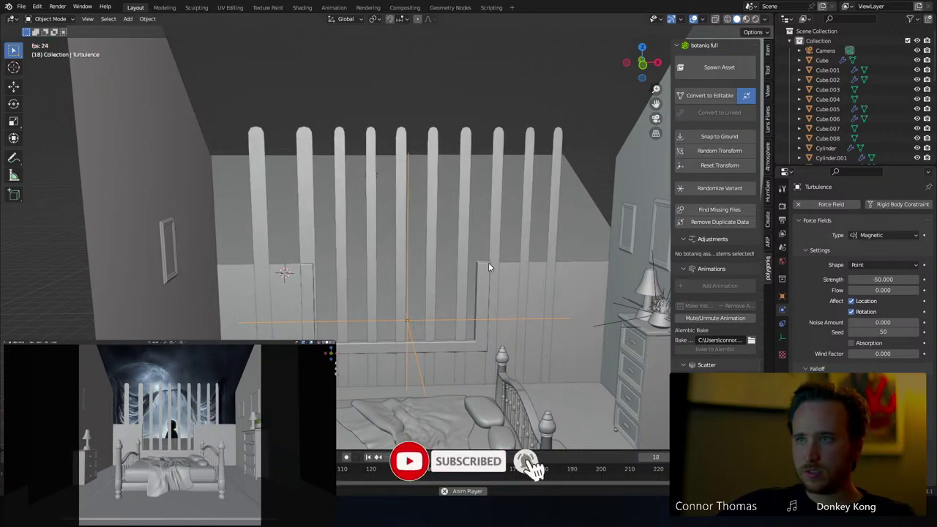
key("space")
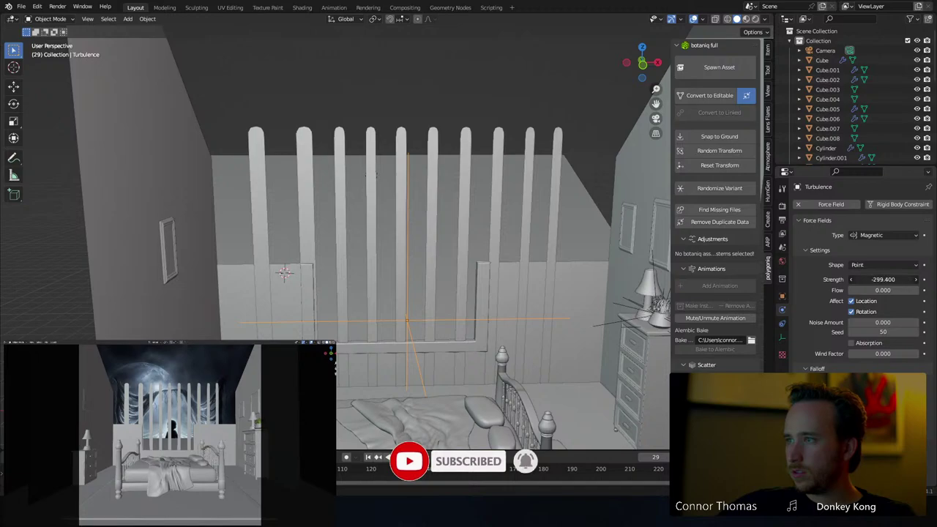
Set the magnetic field's strength to -579.5 and play the cloth simulation from the start
left_click_drag(882, 280, 849, 279)
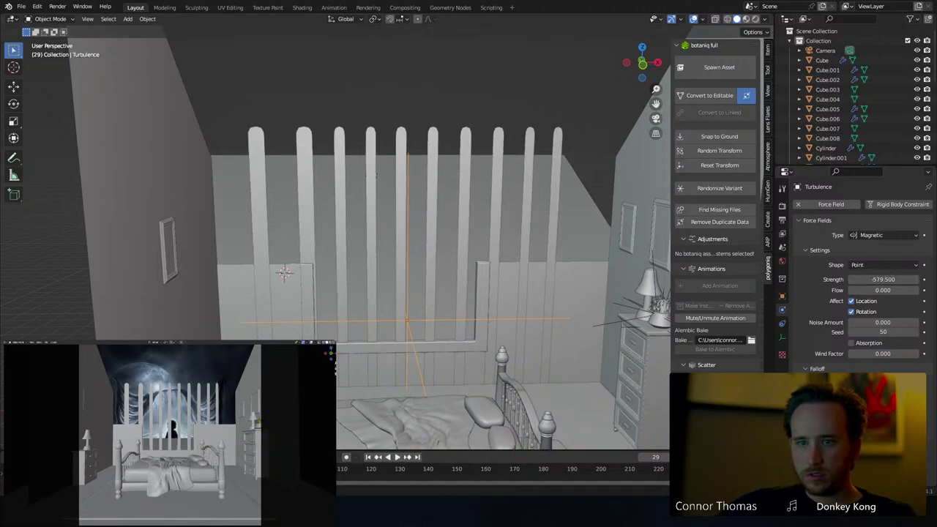
key("shift+Left")
key("space")
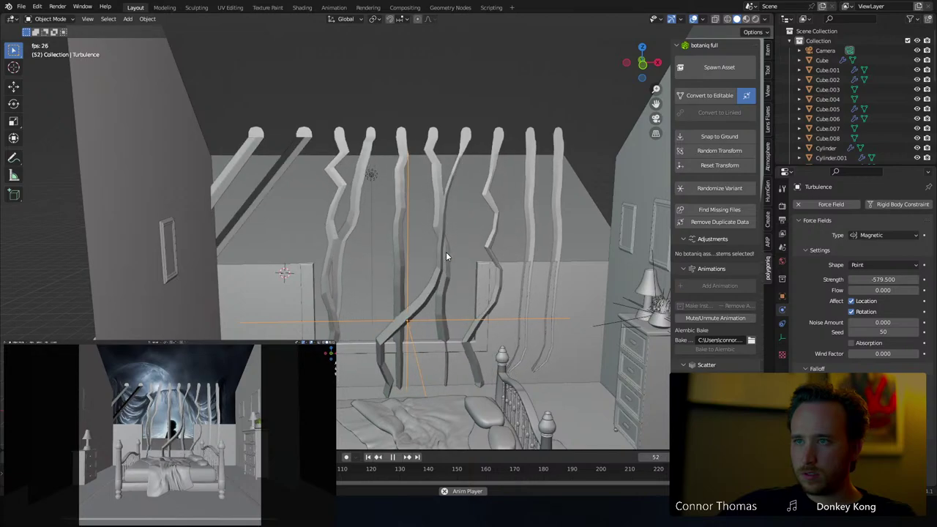
Change the magnetic force field's shape to Line and replay the cloth simulation from the start
key("space")
left_click(890, 279)
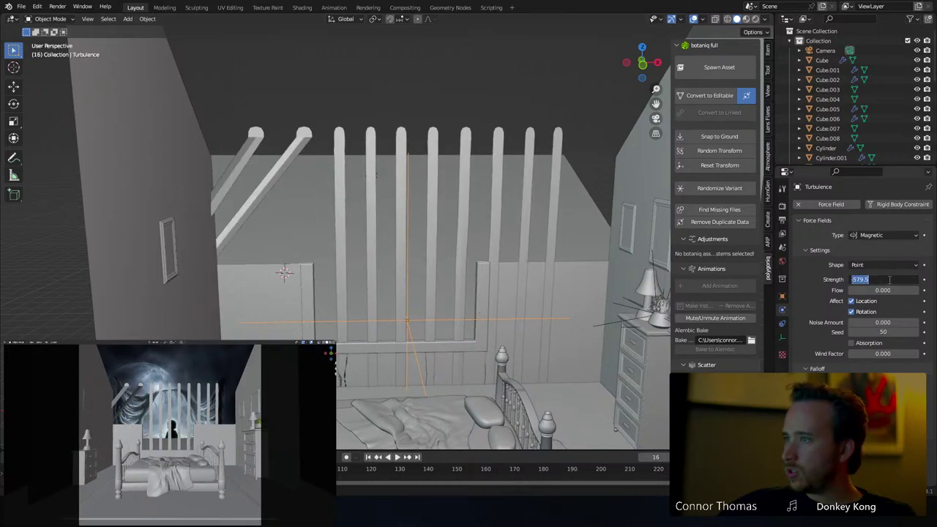
left_click(872, 265)
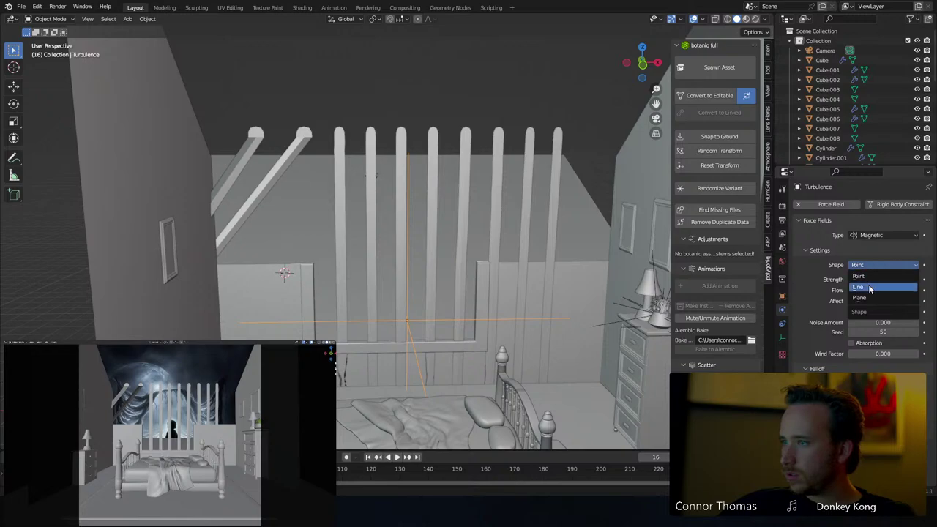
left_click(875, 282)
key("shift+Left")
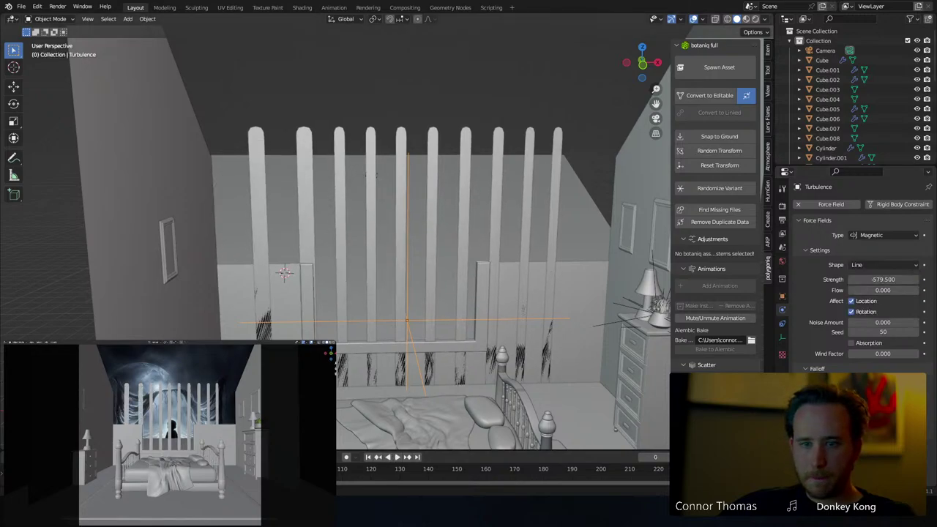
key("space")
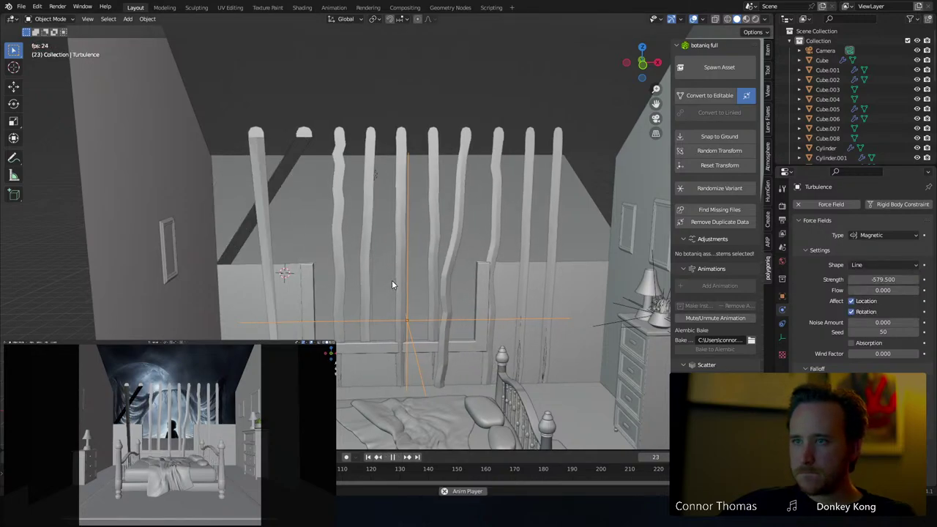
key("Escape")
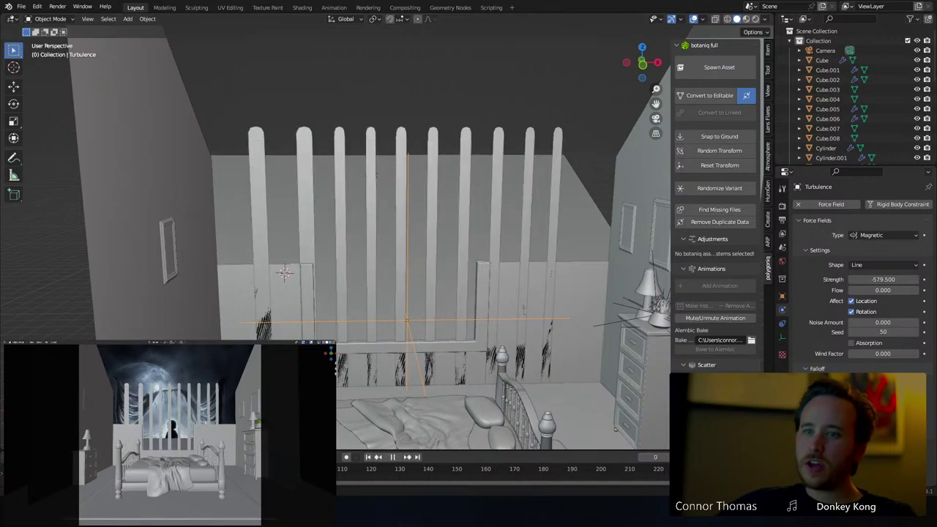
Set the magnetic field's strength to 50 and briefly play the cloth simulation
left_click(883, 278)
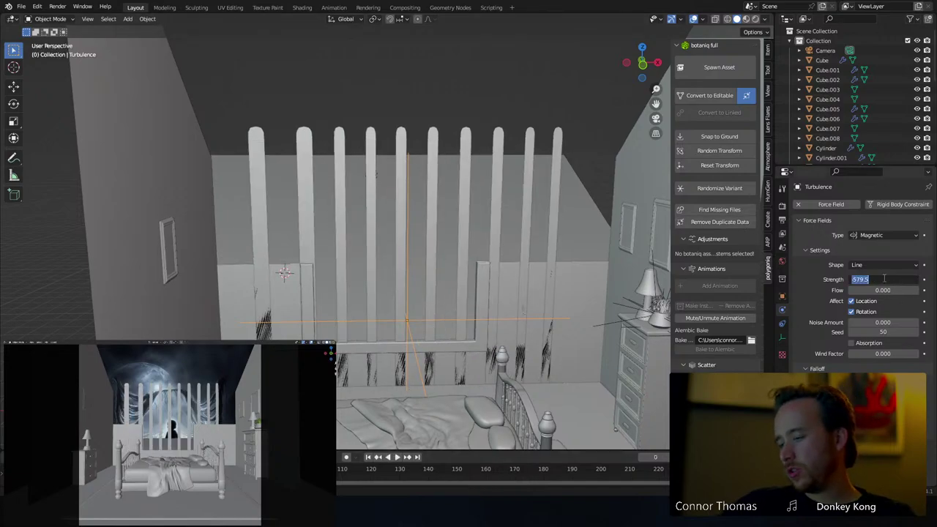
type("50")
key("Return")
left_click_drag(883, 279, 882, 279)
key("space")
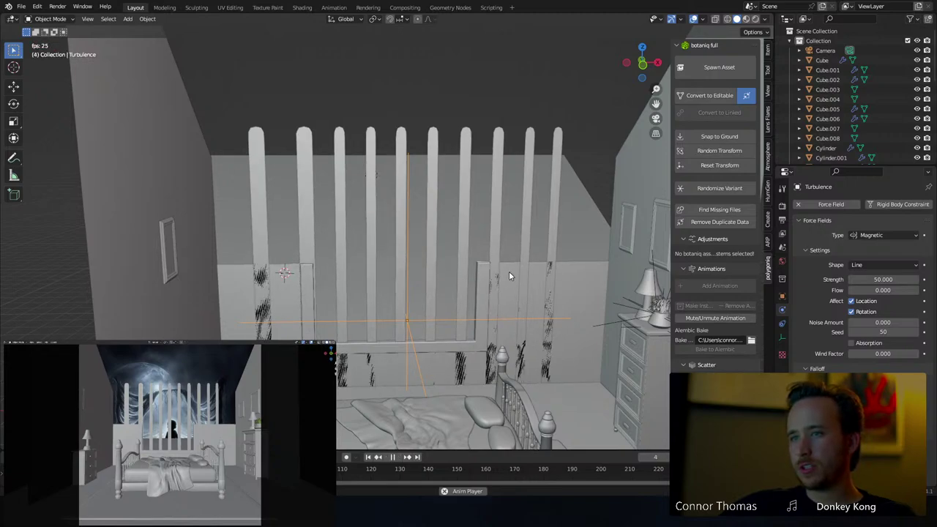
key("space")
Raise the magnetic field's strength to 649.7 and play the cloth simulation up to frame 36
left_click_drag(876, 283, 908, 283)
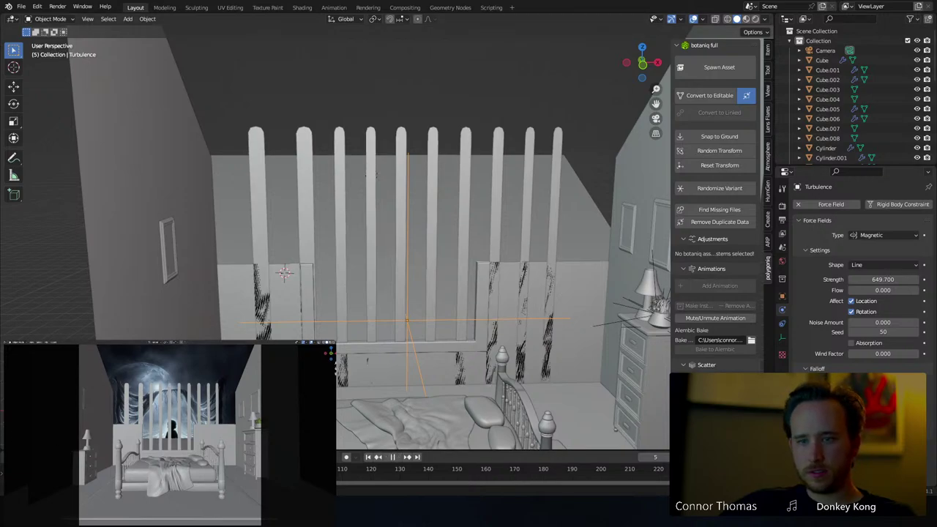
key("space")
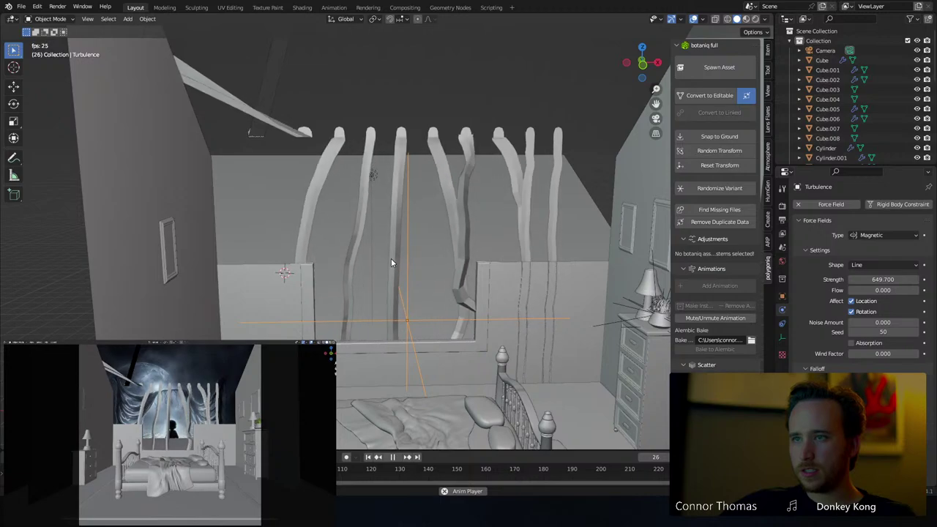
key("space")
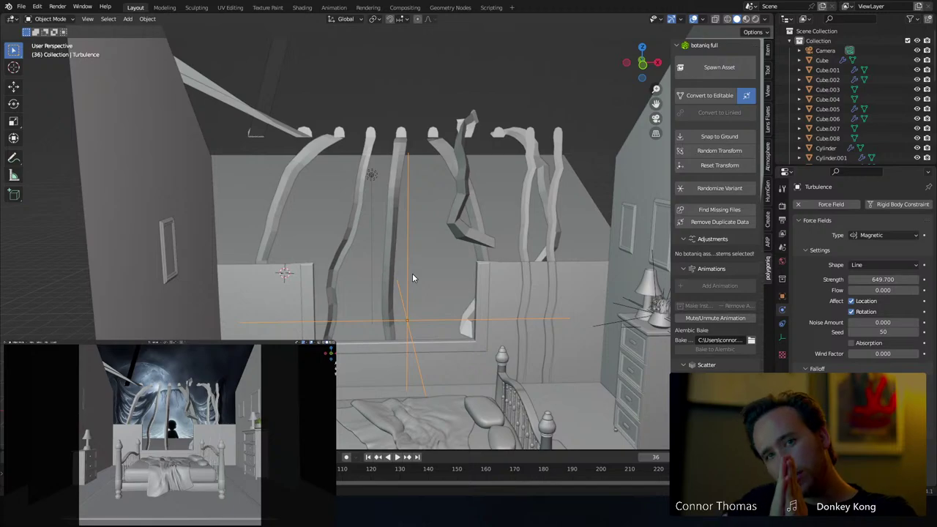
Delete the magnetic force field and the hanging curtain strips from the scene
middle_click_drag(412, 278, 403, 191)
key("x")
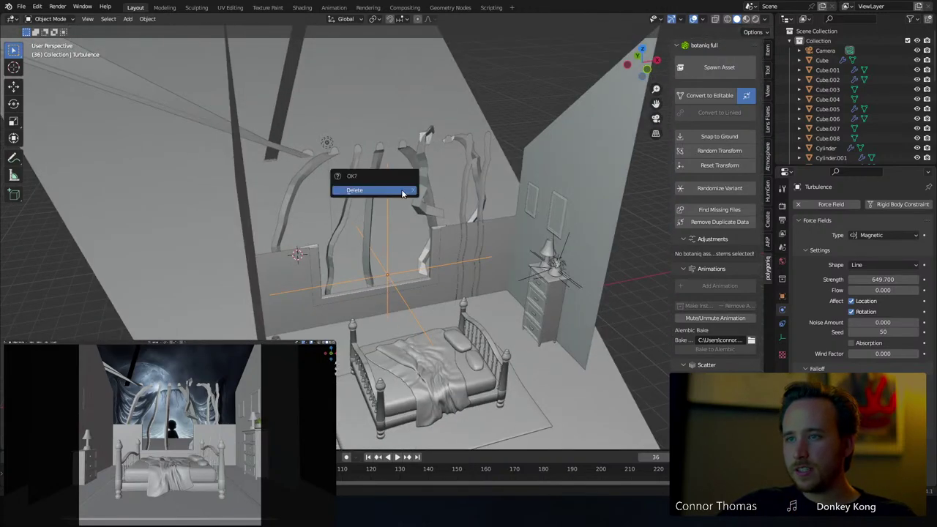
left_click(403, 192)
left_click(377, 171)
key("x")
left_click(377, 168)
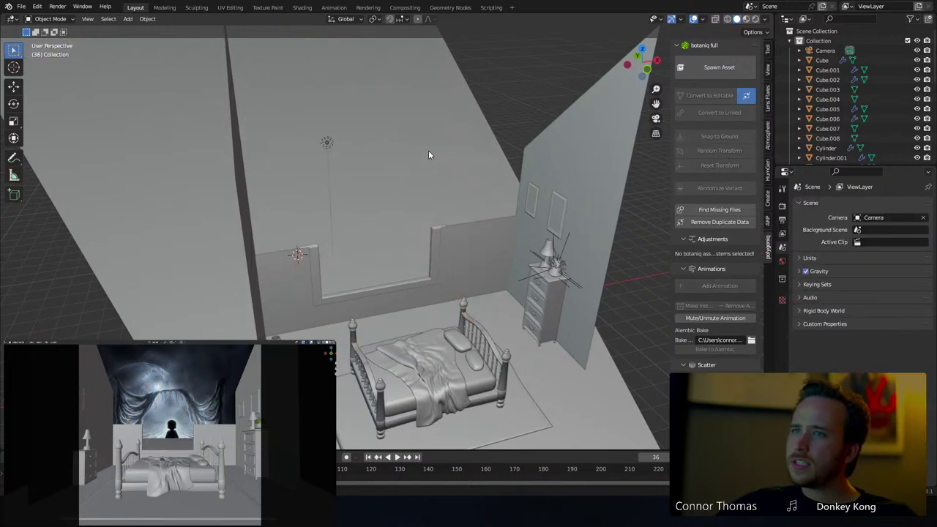
Add a plane, raise it above the back window and scale it along Y into a narrow strip
key("shift+a")
mouse_move(383, 27)
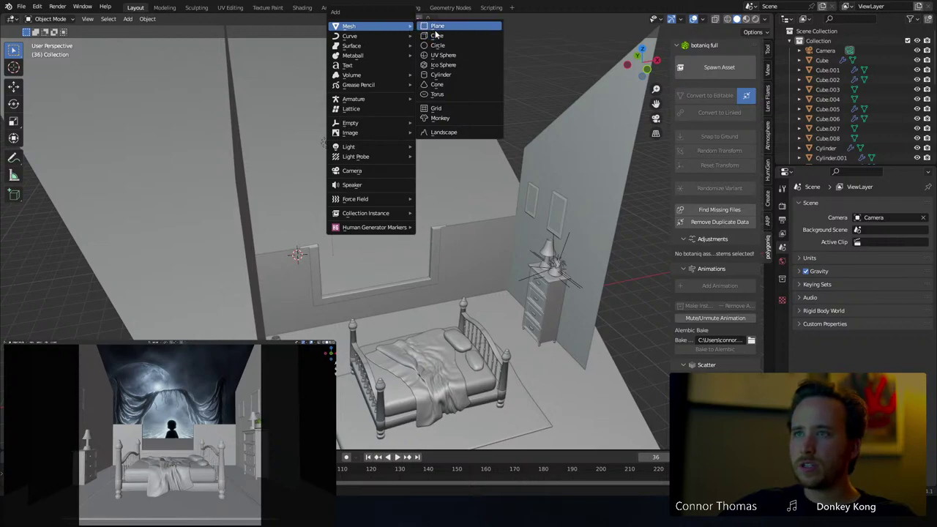
left_click(436, 26)
key("g")
key("z")
left_click(387, 63)
key("s")
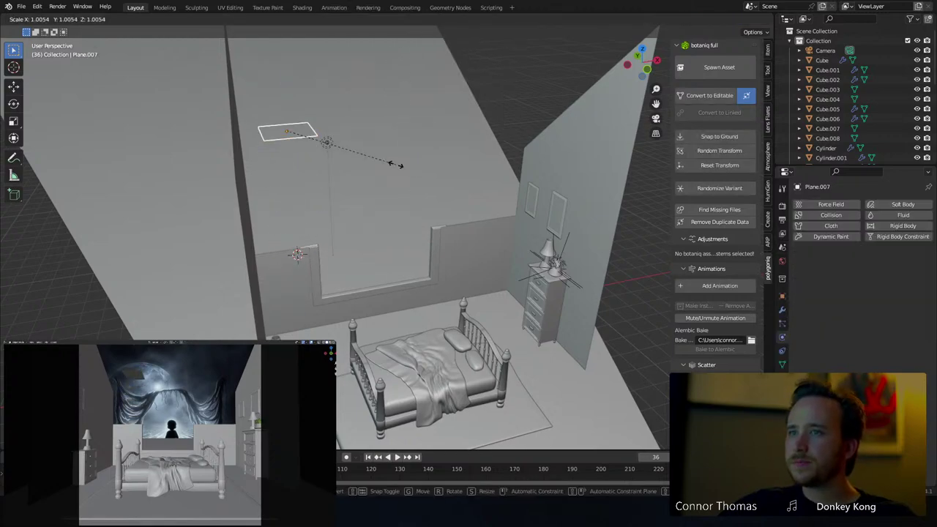
key("x")
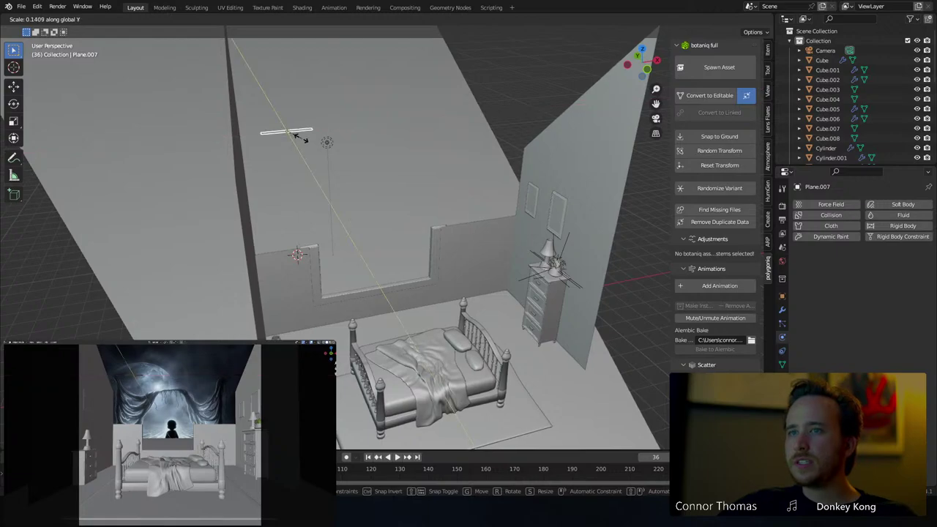
left_click(327, 130)
Try stretching the narrow plane by moving its end edge along X past the window, and undo the move
middle_click_drag(326, 130, 326, 165)
key("Tab")
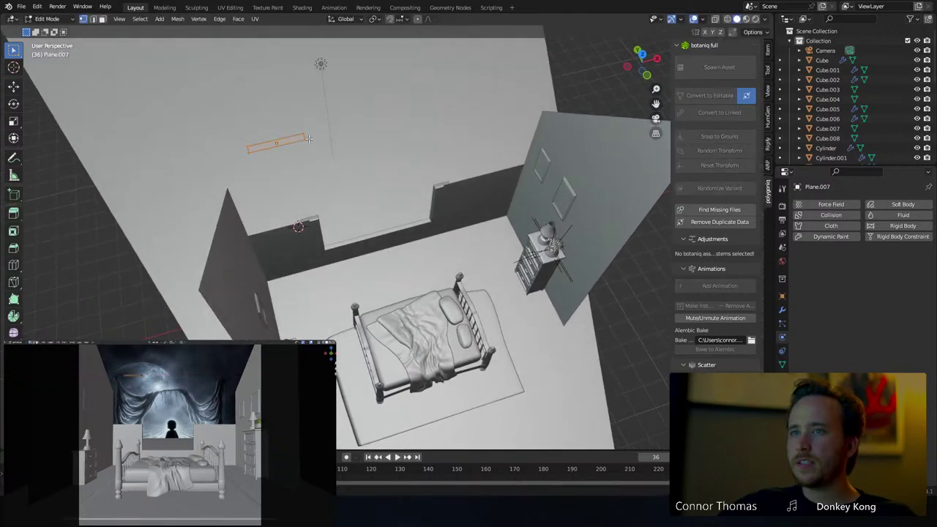
key("2")
left_click(308, 139)
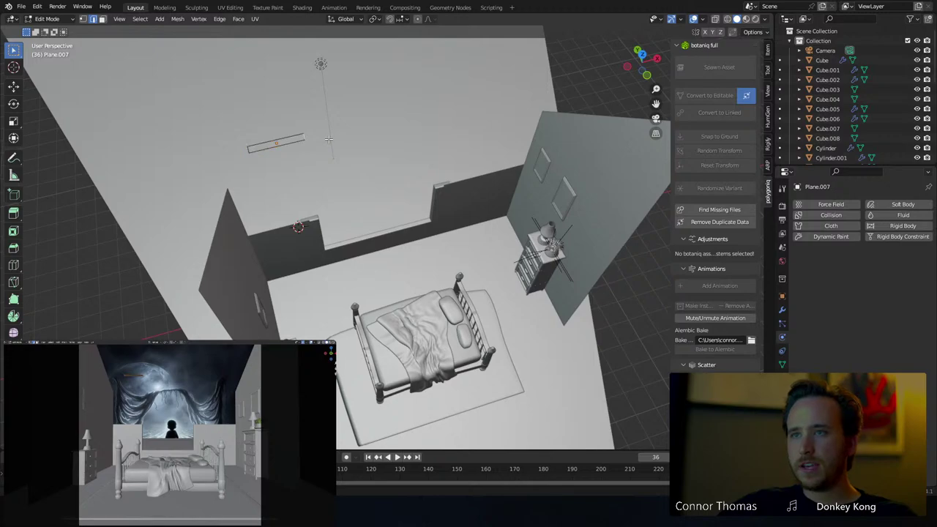
key("g")
key("y")
key("x")
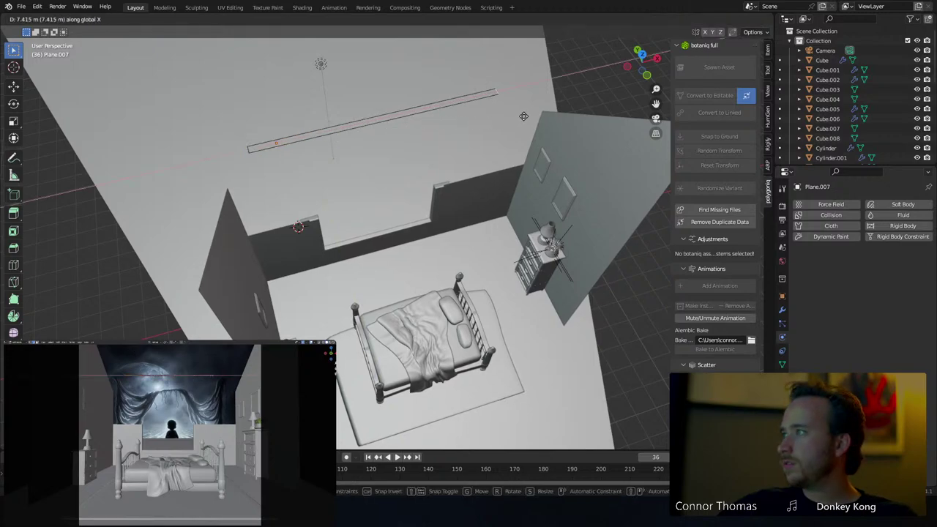
left_click(563, 103)
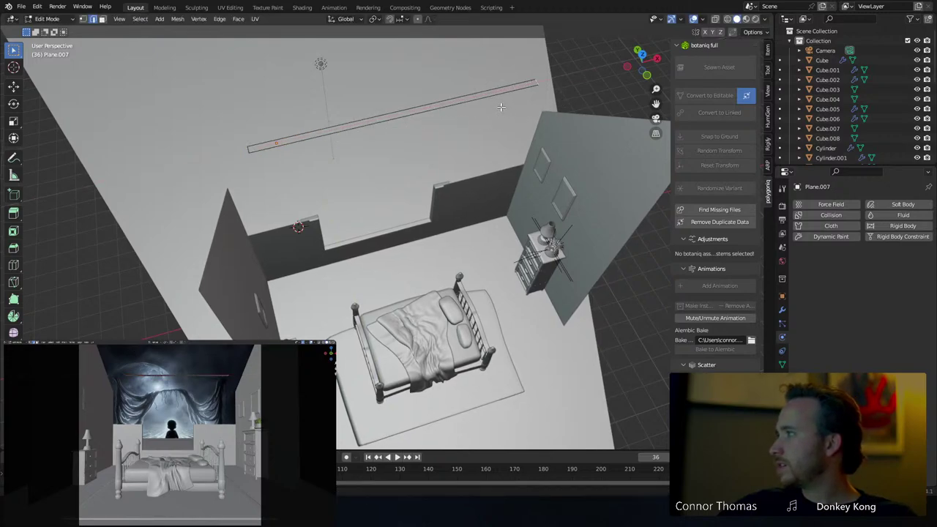
key("ctrl+z")
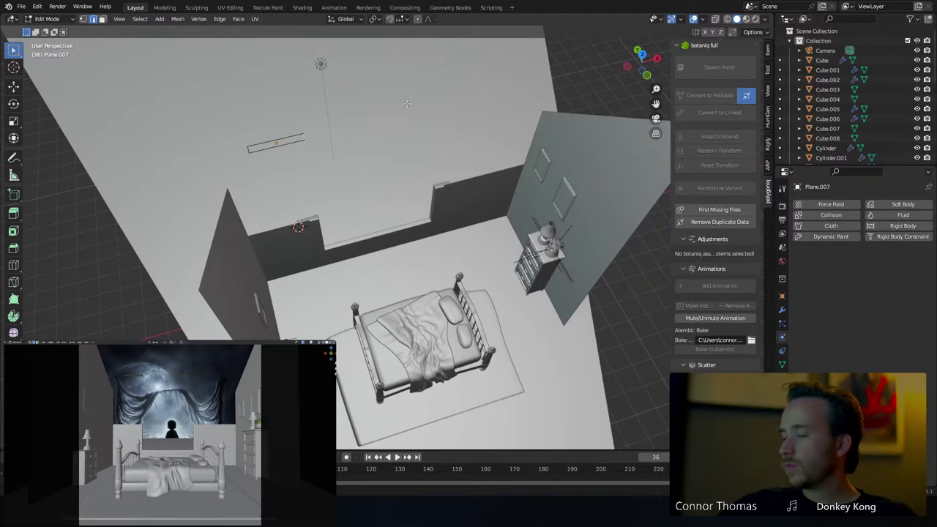
Move the plane's geometry along X and Z in Edit Mode until it is centred above the back window
key("g")
key("x")
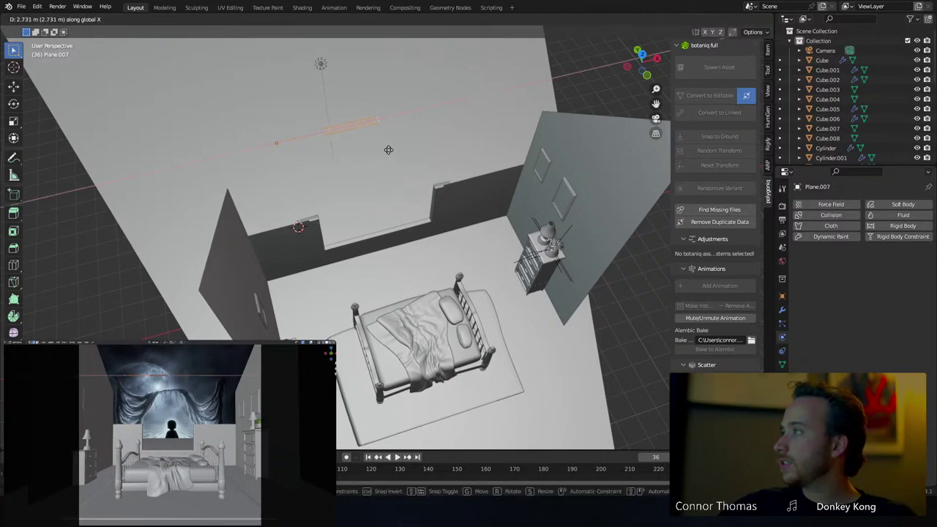
left_click(425, 140)
key("g")
key("z")
left_click(419, 168)
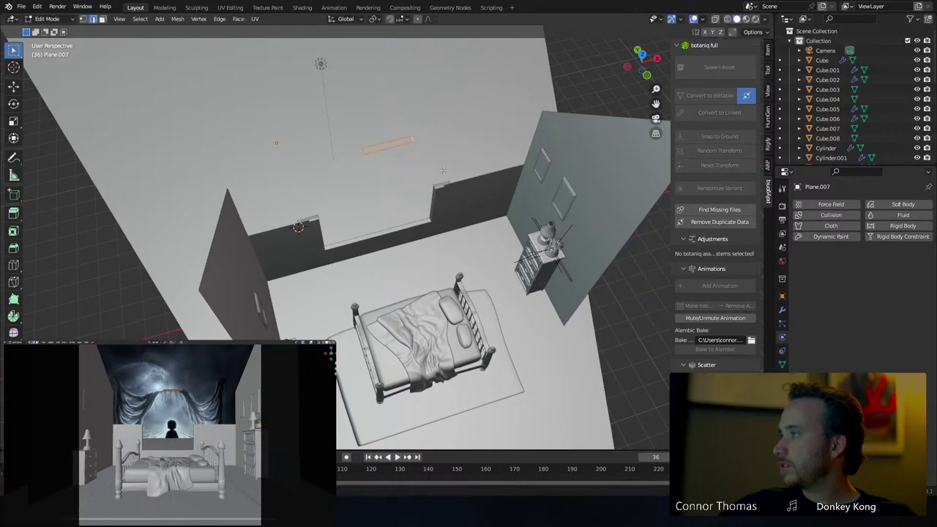
key("g")
left_click(403, 179)
key("Tab")
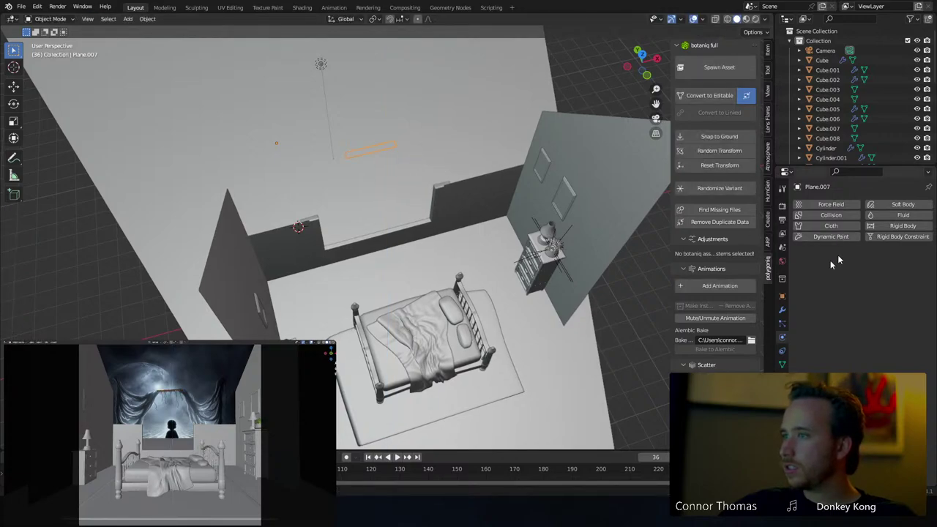
Add a particle system of type Hair to the narrow plane
left_click(781, 324)
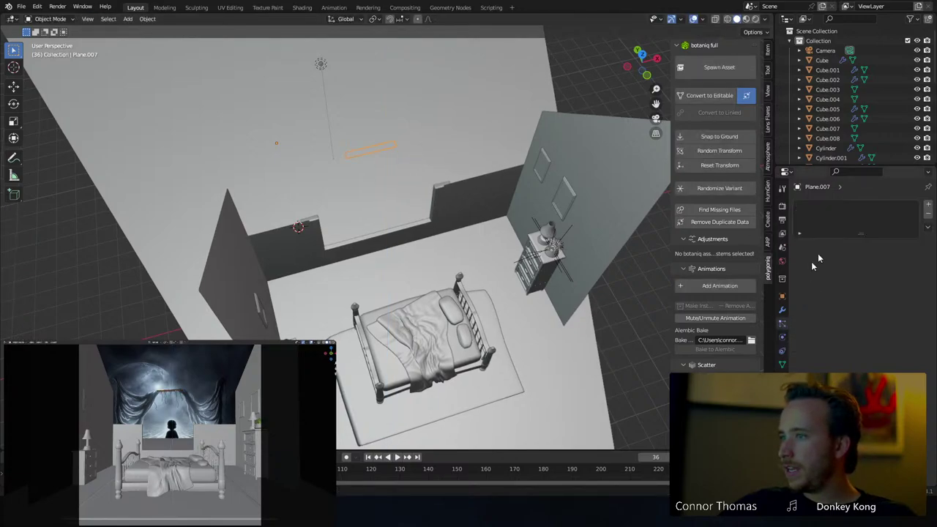
left_click(927, 205)
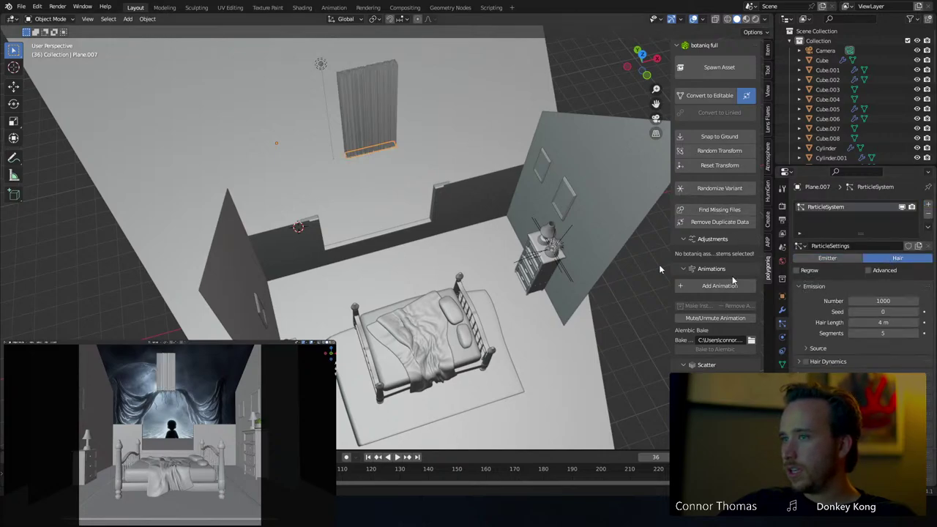
Rotate the plane 180° about X so its hair hangs down, and reposition it over the back window
key("r")
key("x")
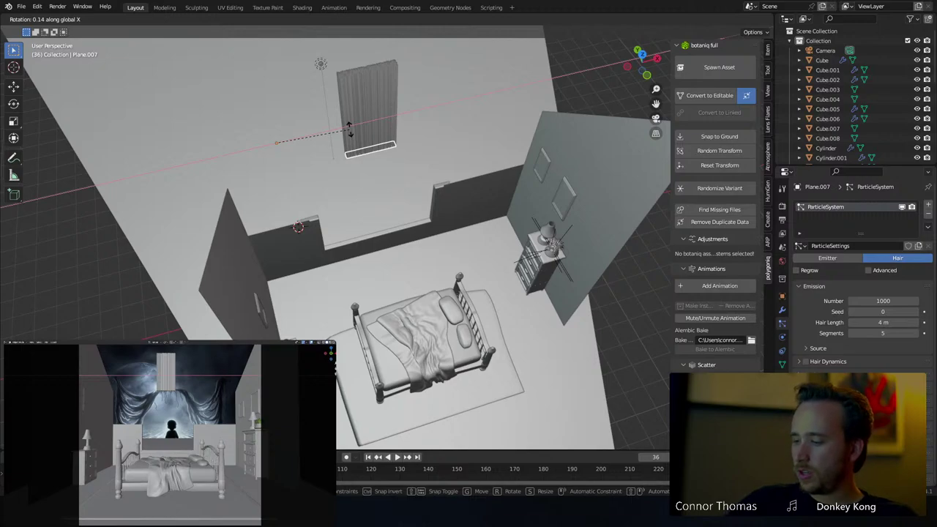
type("180")
key("Return")
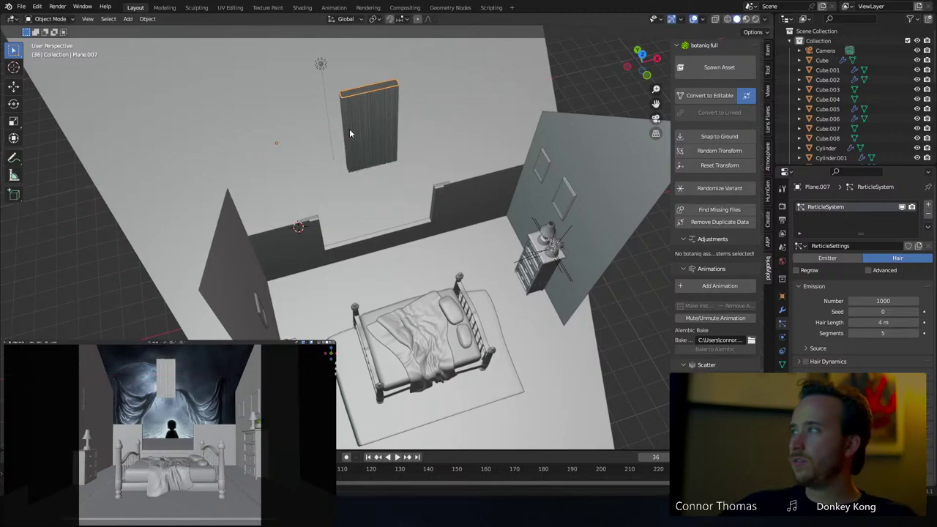
key("g")
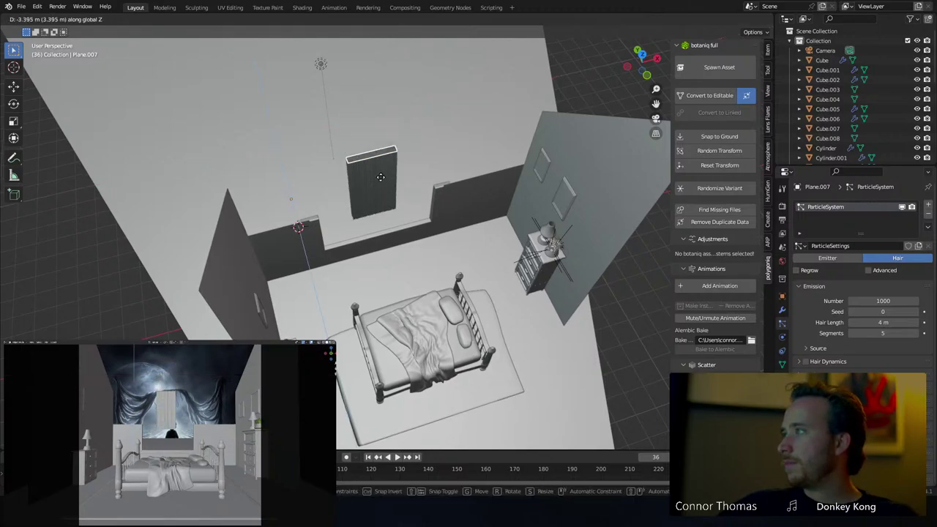
left_click(395, 173)
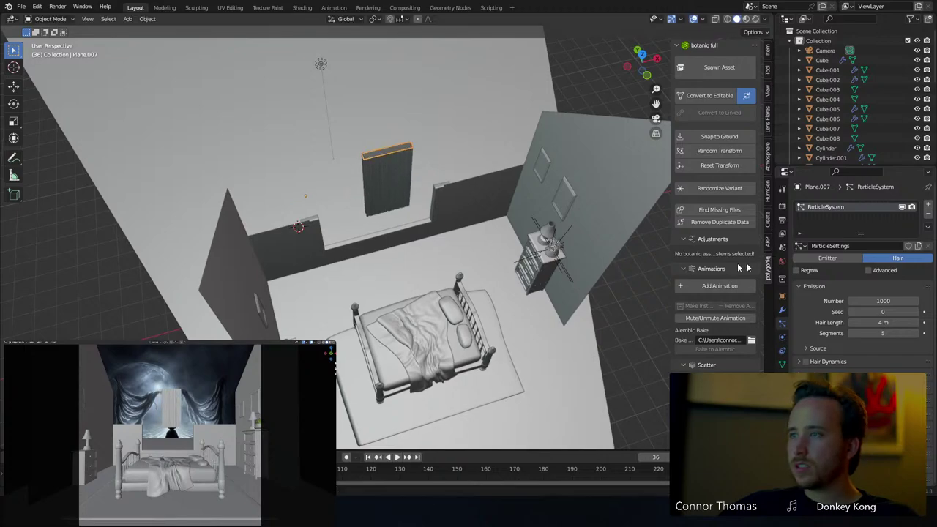
Set the hair particle number to 20 and the hair length to 7.74 m
left_click(890, 300)
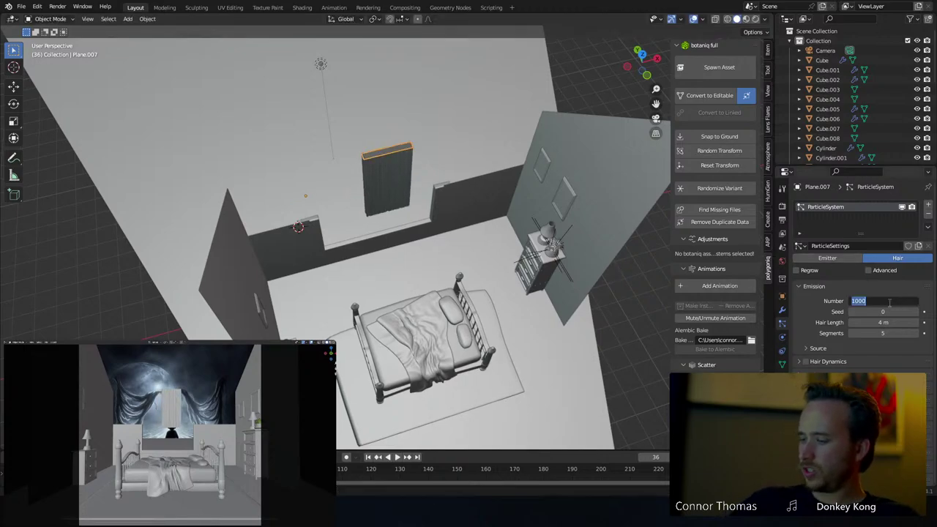
type("20")
key("Return")
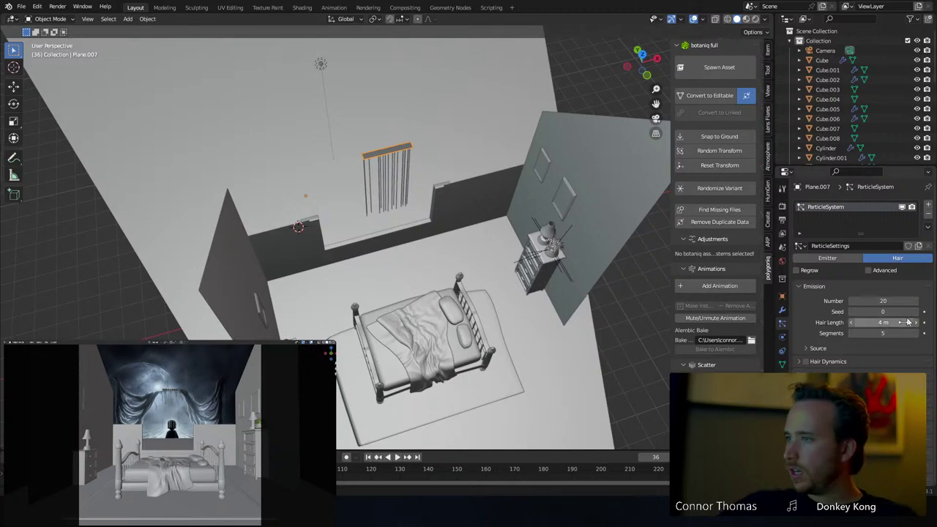
left_click_drag(908, 322, 926, 322)
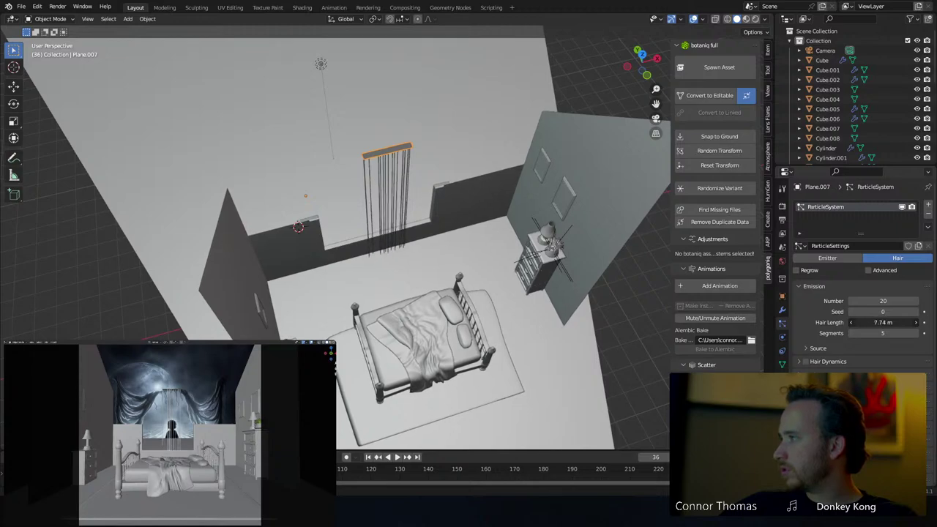
middle_click_drag(396, 245, 368, 182)
scroll(385, 239, "up", 4)
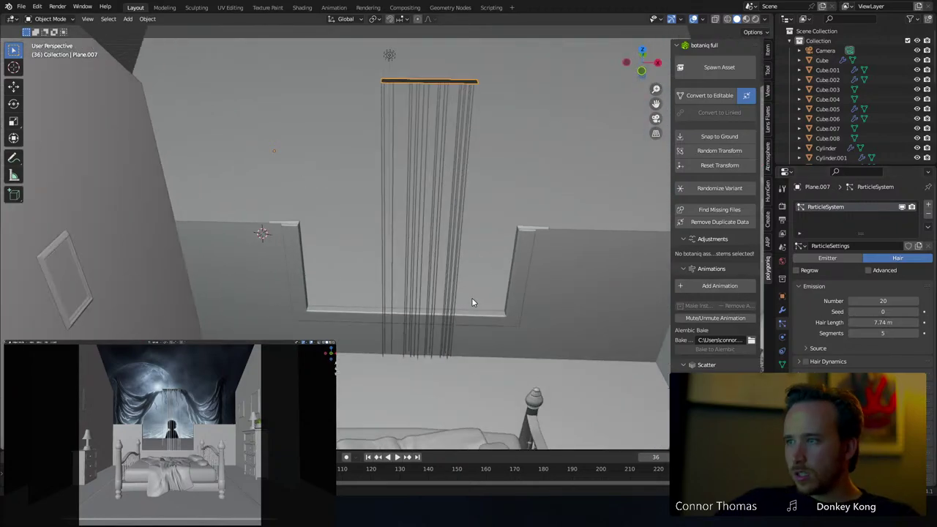
middle_click_drag(471, 302, 597, 296)
left_click(782, 220)
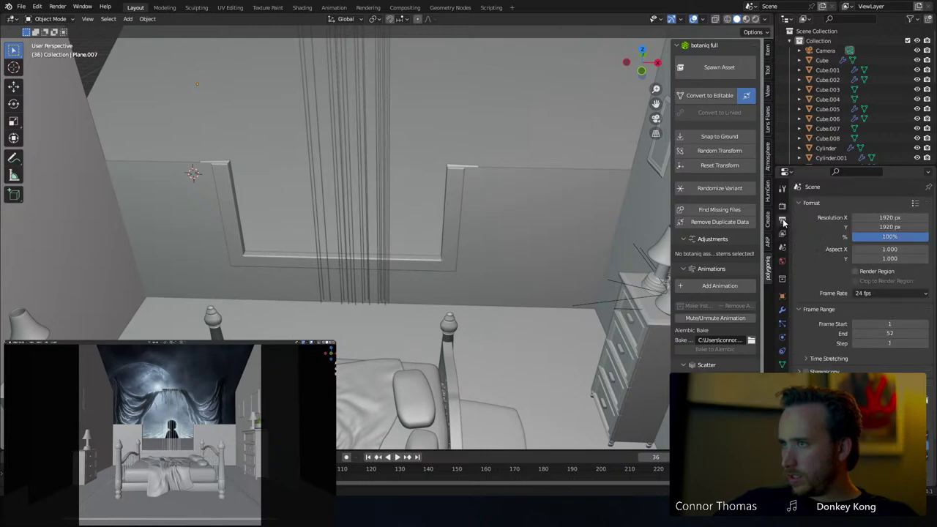
scroll(833, 359, "down", 3)
scroll(819, 233, "up", 3)
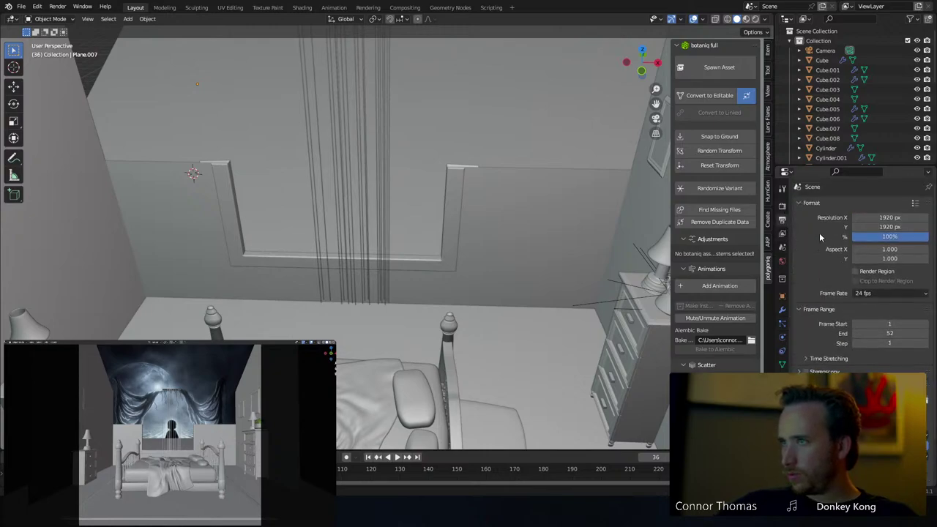
Set the hair curve shape to Strip under the Eevee render engine, and return the render engine to Cycles
left_click(781, 205)
left_click(865, 206)
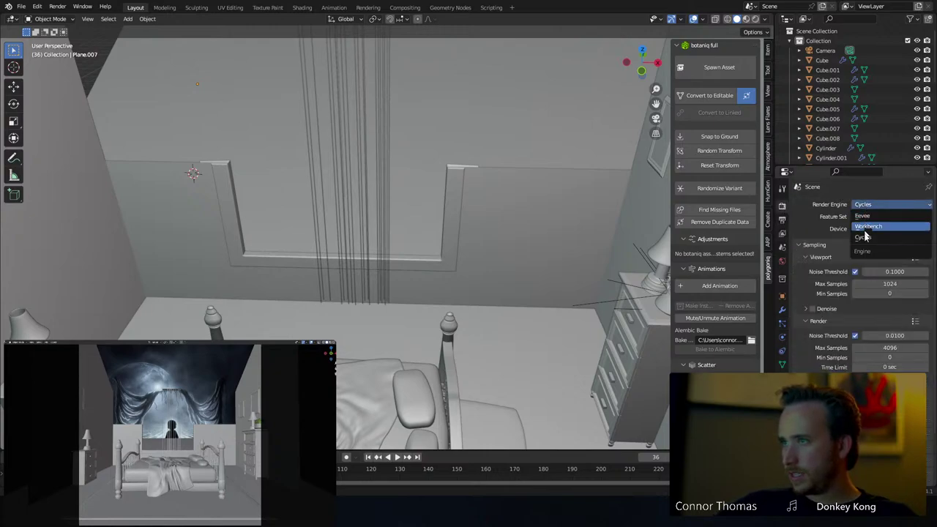
left_click(864, 216)
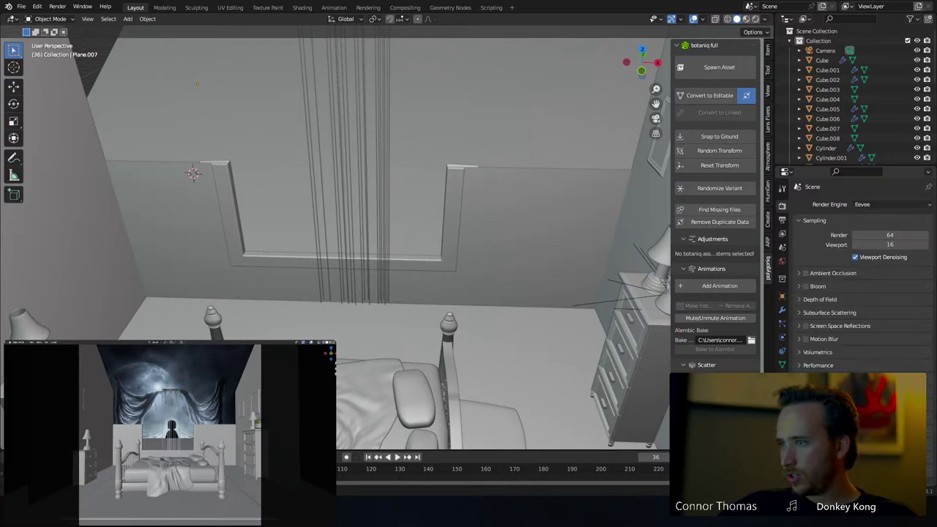
scroll(862, 293, "down", 1)
left_click(901, 373)
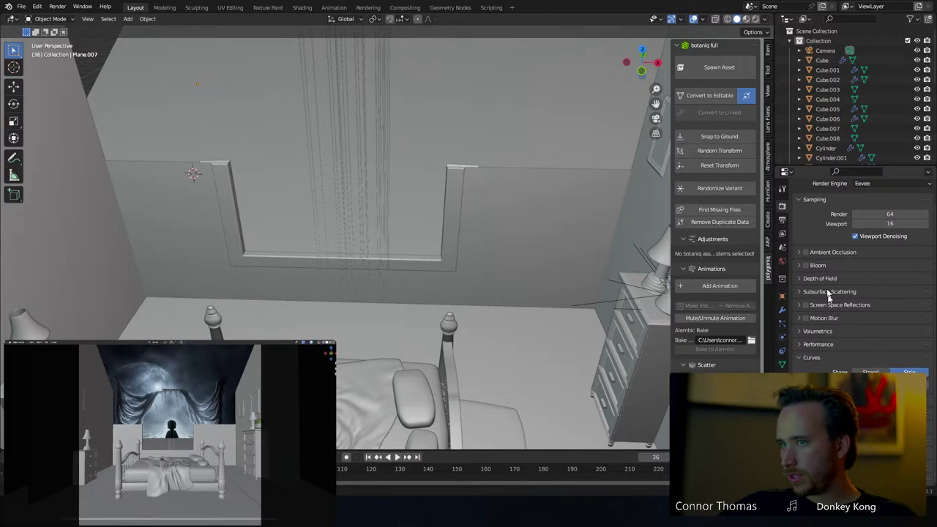
scroll(830, 303, "up", 1)
left_click(893, 205)
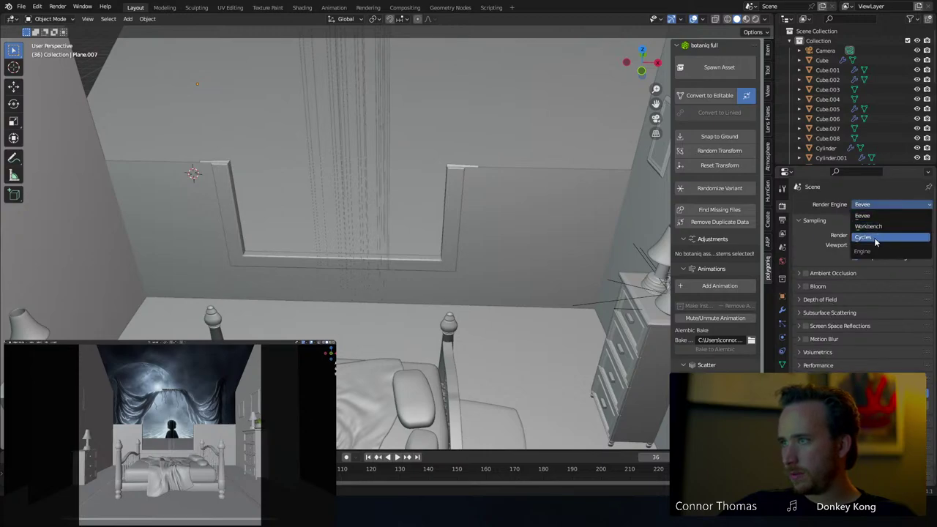
left_click(878, 238)
Adjust the Hair Shape thickness of the plane's strands until they hang as separate, narrow ribbons over the back window
left_click(781, 323)
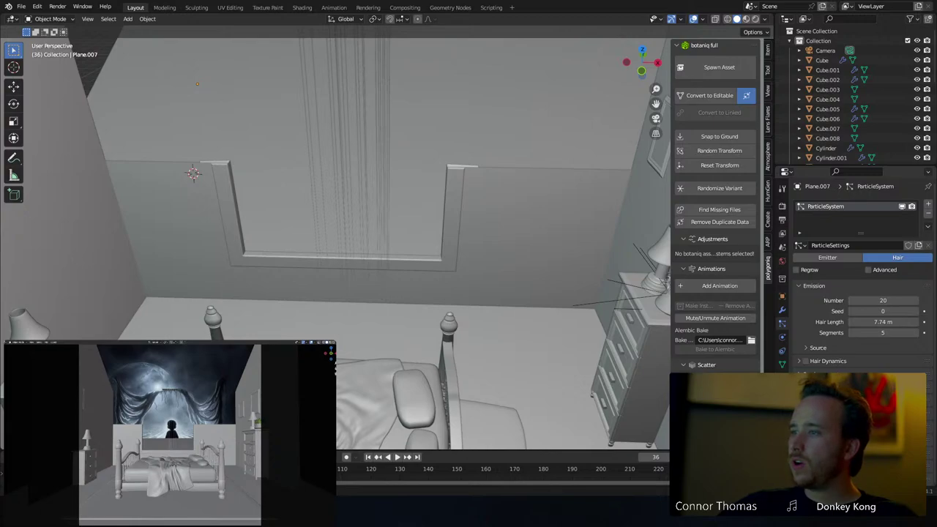
scroll(856, 293, "down", 2)
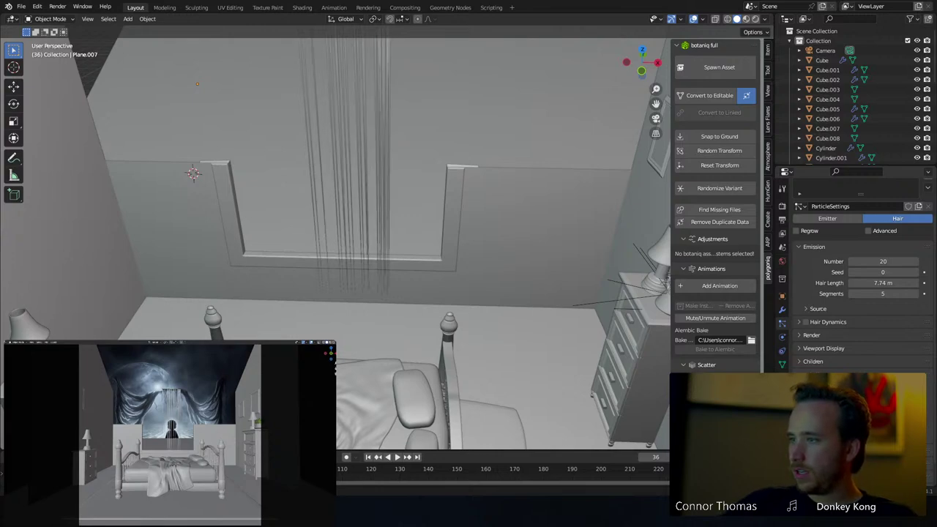
key("h")
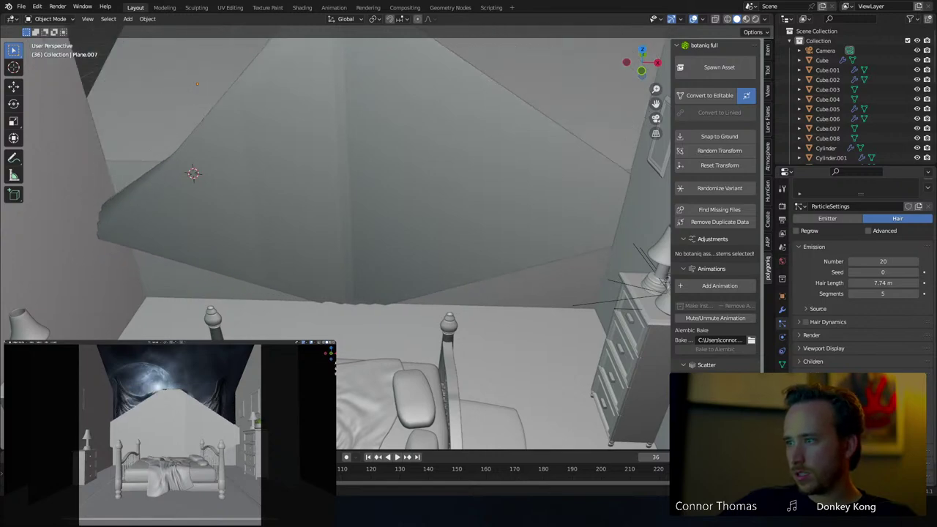
key("ctrl+z")
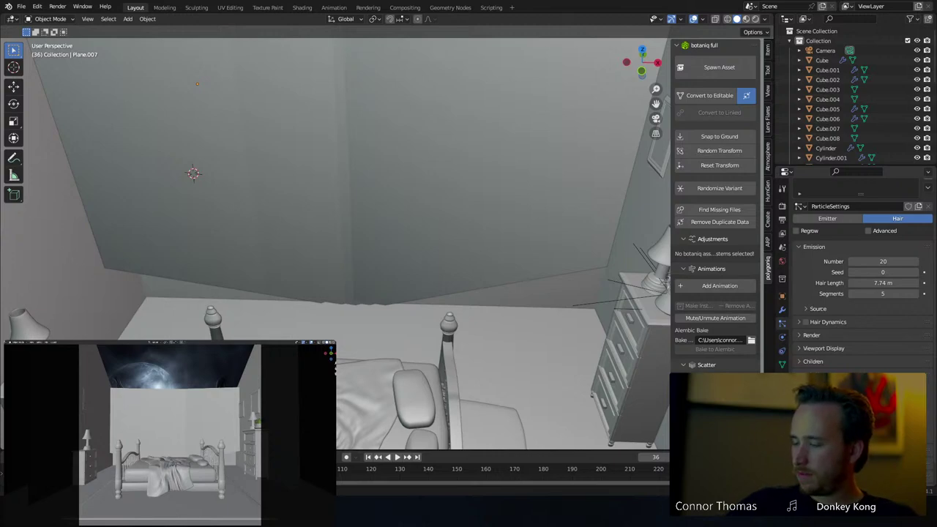
key("ctrl+shift+z")
key("ctrl+shift+z")
key("ctrl+z")
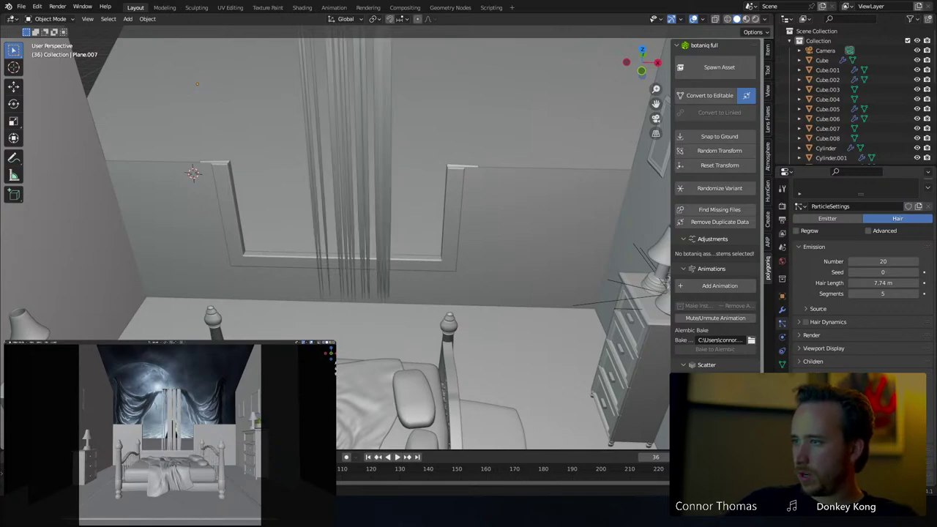
key("ctrl+shift+z")
middle_click_drag(448, 241, 477, 315, "shift")
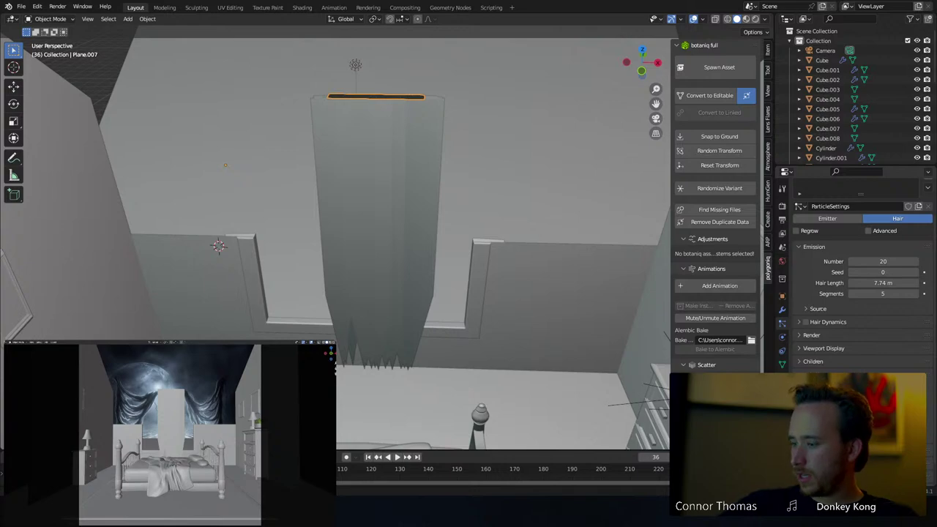
key("ctrl+z")
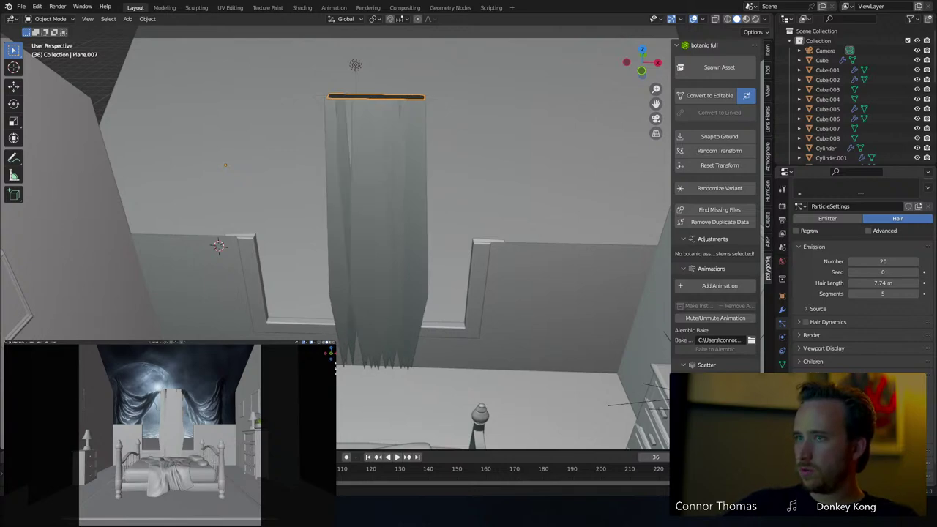
key("ctrl+z")
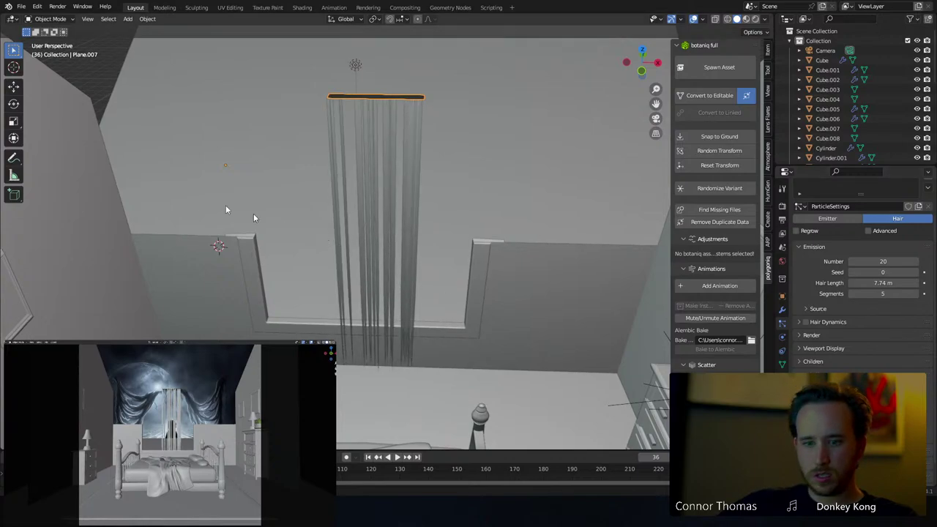
Increase the particle system's hair length to 10 m so the strands reach down past the bed
middle_click_drag(325, 256, 338, 254)
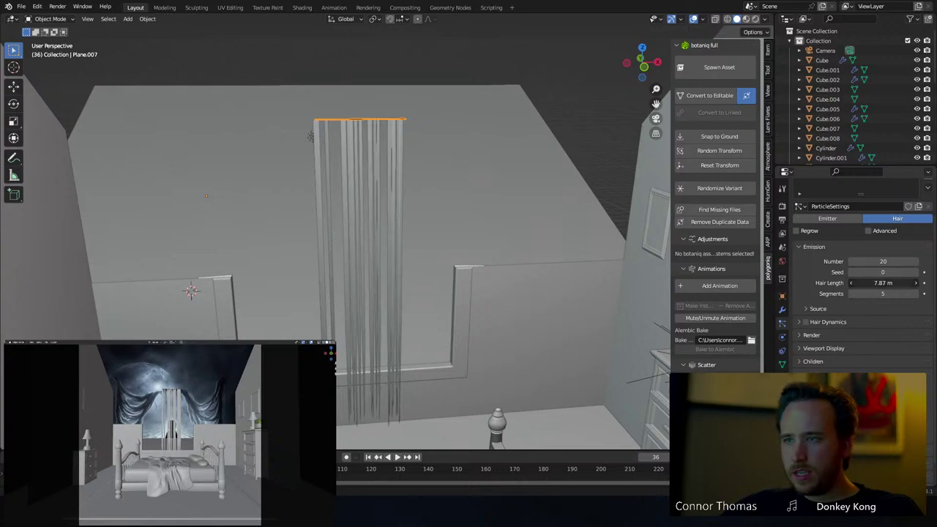
left_click_drag(882, 282, 913, 282)
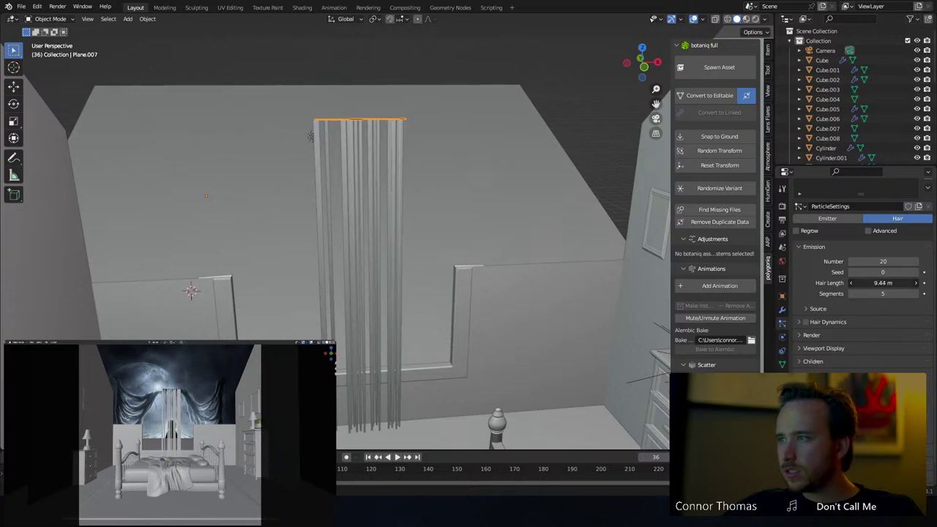
scroll(356, 322, "down", 4)
middle_click_drag(357, 322, 370, 289)
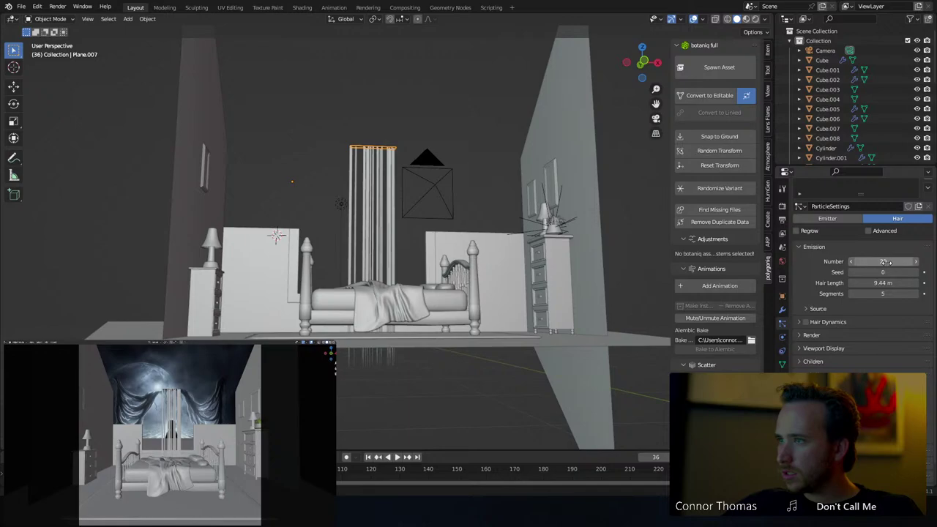
left_click_drag(886, 283, 898, 282)
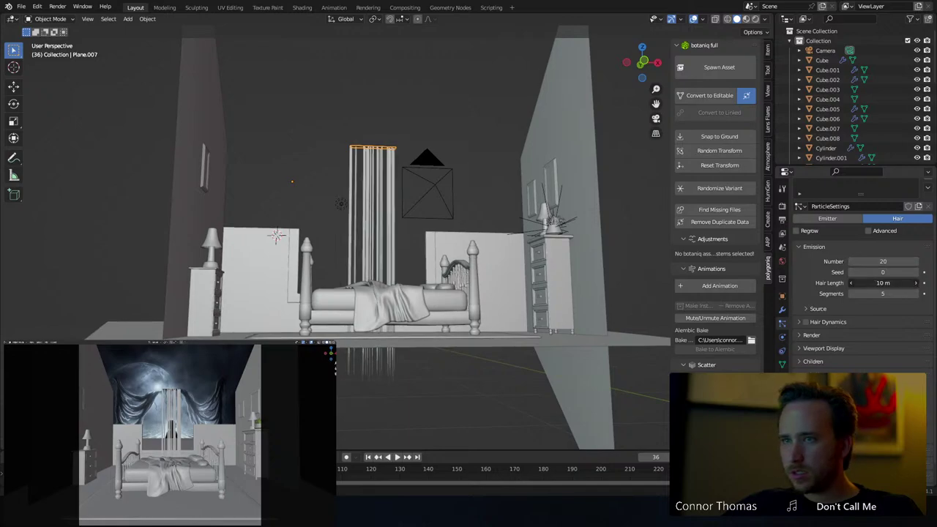
Set the hair particle number to 53 and the hair segments to 50
middle_click_drag(418, 187, 406, 286)
scroll(392, 231, "up", 4)
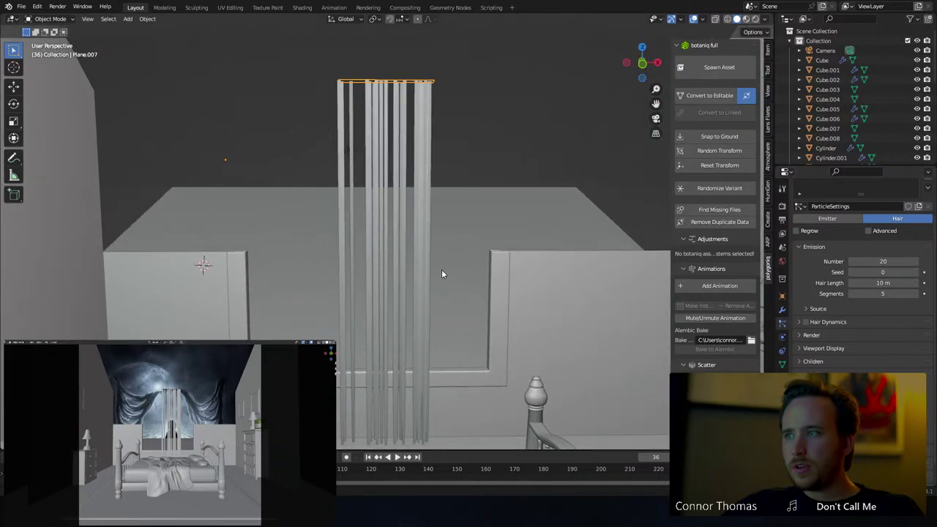
left_click_drag(874, 261, 892, 261)
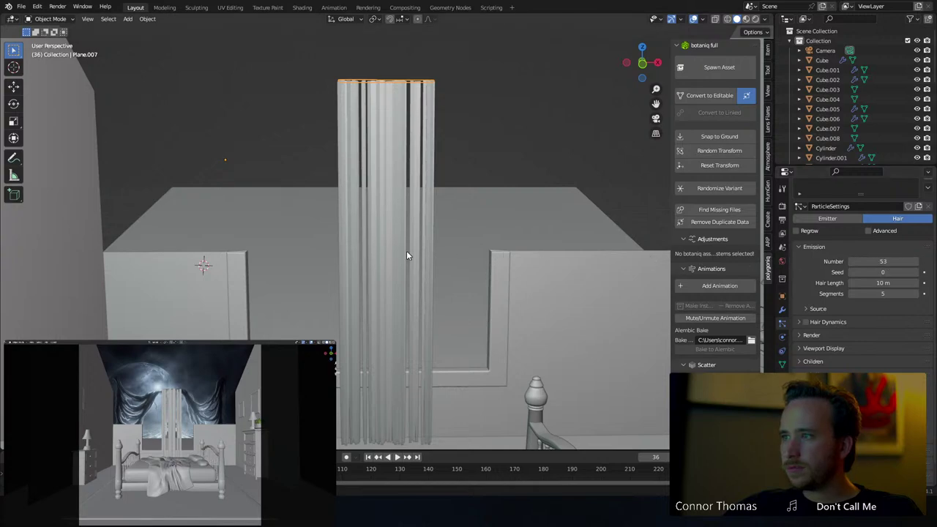
left_click(50, 18)
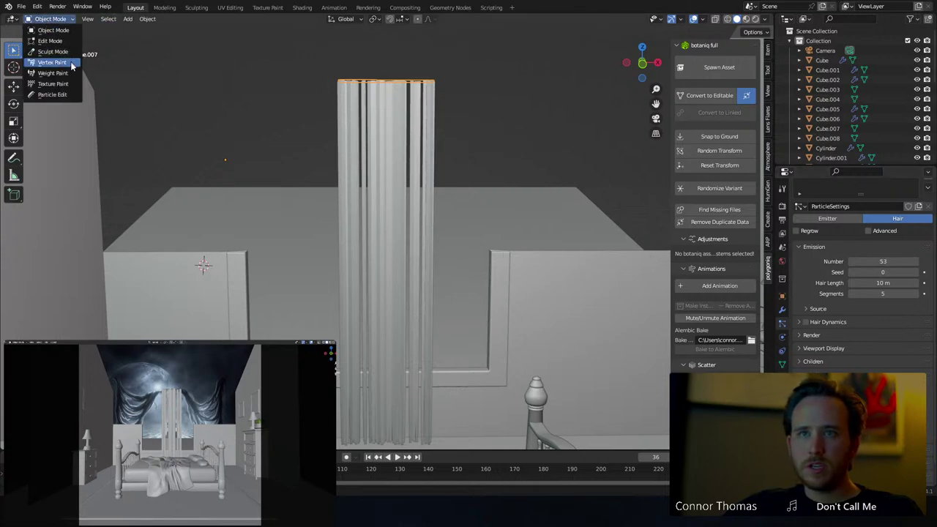
left_click(886, 294)
type("50")
key("Return")
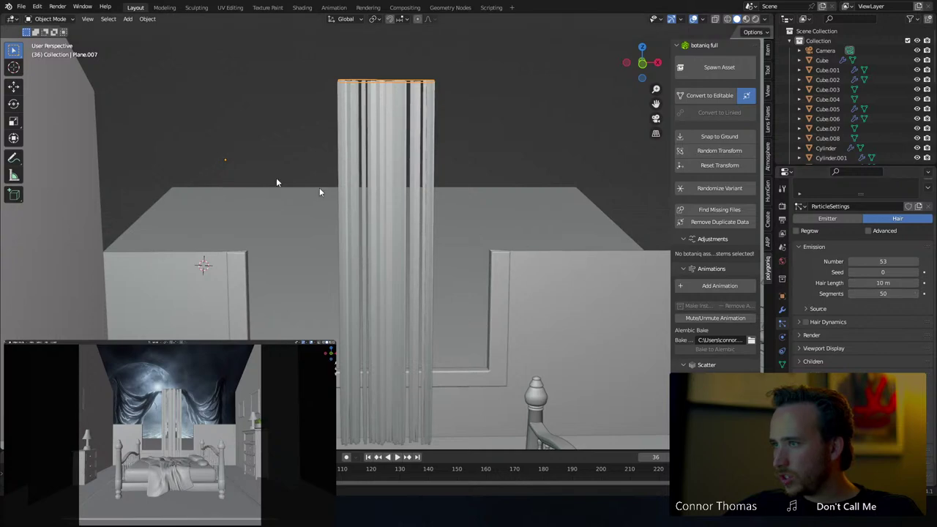
Enter Particle Edit on the plane and comb the left-hand strands outward and up toward the left wall with a 176 px brush
left_click(45, 18)
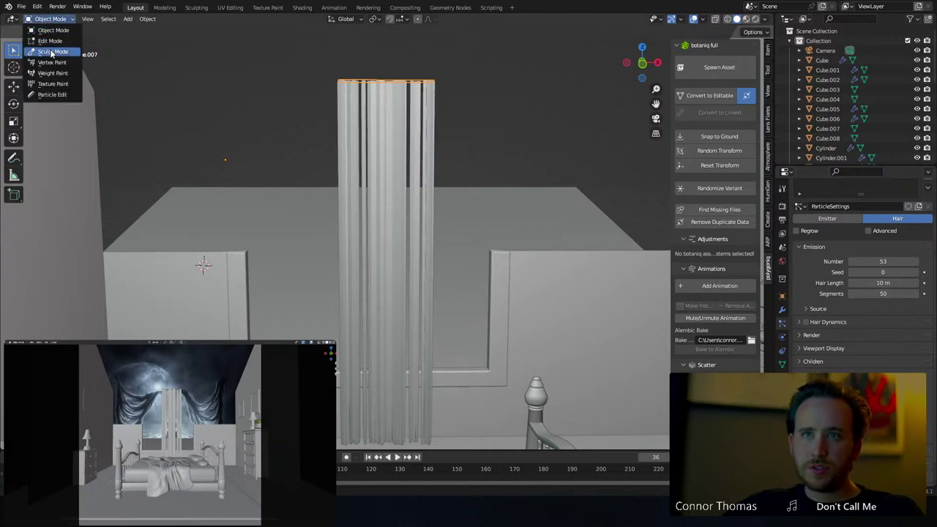
left_click(52, 95)
scroll(378, 271, "down", 3)
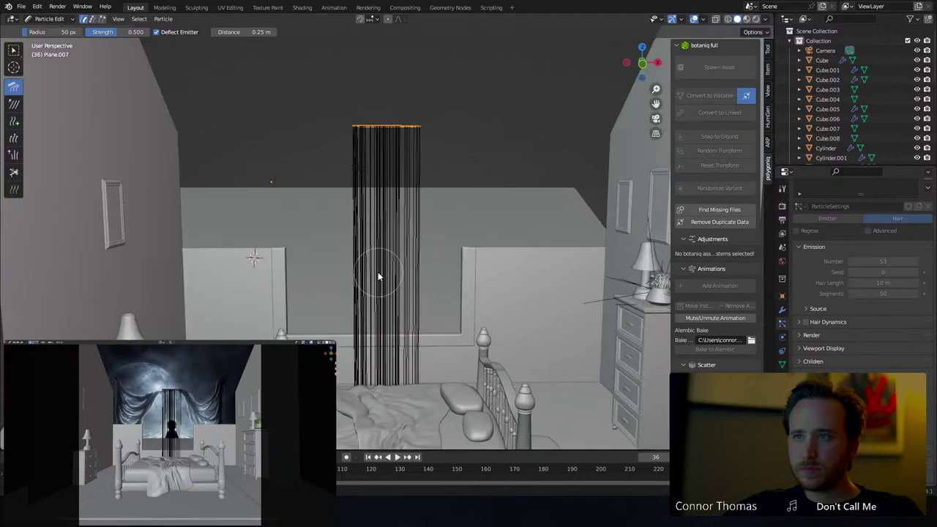
mouse_move(368, 291)
left_mouse_down()
mouse_move(322, 276)
mouse_move(372, 310)
mouse_move(340, 311)
mouse_move(357, 324)
mouse_move(314, 330)
mouse_move(322, 334)
mouse_move(309, 326)
mouse_move(344, 348)
mouse_move(291, 334)
mouse_move(286, 272)
mouse_move(256, 245)
left_mouse_up()
key("f")
left_click(372, 334)
mouse_move(235, 213)
left_mouse_down()
mouse_move(298, 216)
mouse_move(188, 214)
mouse_move(300, 208)
mouse_move(167, 252)
mouse_move(123, 135)
left_mouse_up()
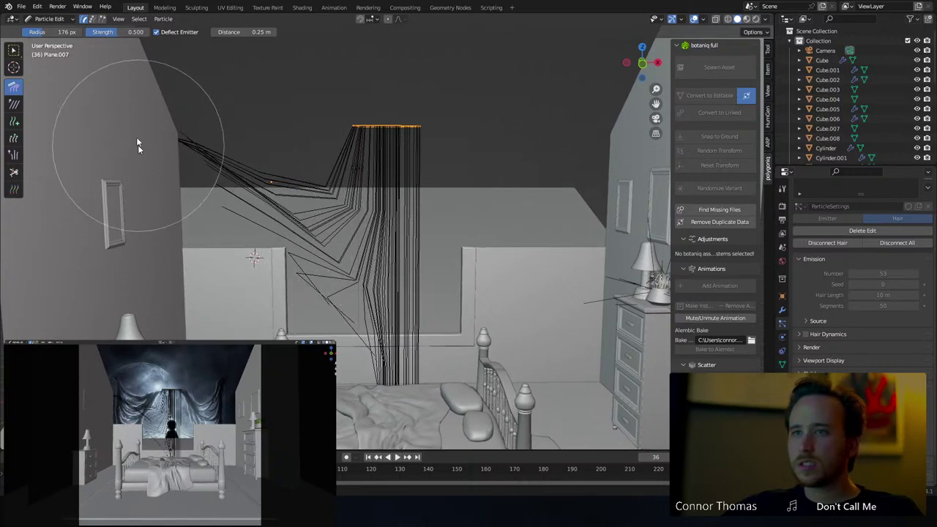
Comb the remaining strands out toward the right wall, and lift their ends with an 86 px brush
mouse_move(347, 217)
left_mouse_down()
mouse_move(310, 237)
mouse_move(392, 320)
mouse_move(505, 333)
mouse_move(561, 234)
mouse_move(497, 284)
mouse_move(483, 263)
mouse_move(516, 235)
mouse_move(489, 230)
mouse_move(501, 201)
mouse_move(560, 236)
mouse_move(570, 146)
mouse_move(457, 165)
mouse_move(462, 195)
mouse_move(509, 161)
mouse_move(516, 178)
mouse_move(497, 215)
mouse_move(547, 236)
mouse_move(441, 226)
mouse_move(461, 286)
mouse_move(399, 332)
mouse_move(270, 294)
mouse_move(317, 284)
mouse_move(306, 281)
mouse_move(273, 313)
mouse_move(217, 295)
mouse_move(227, 260)
mouse_move(191, 216)
mouse_move(205, 171)
mouse_move(149, 107)
mouse_move(165, 151)
mouse_move(226, 244)
mouse_move(453, 239)
mouse_move(483, 300)
mouse_move(508, 271)
mouse_move(486, 279)
mouse_move(472, 303)
mouse_move(491, 314)
mouse_move(529, 295)
left_mouse_up()
scroll(529, 295, "up", 1)
key("f")
left_click(469, 280)
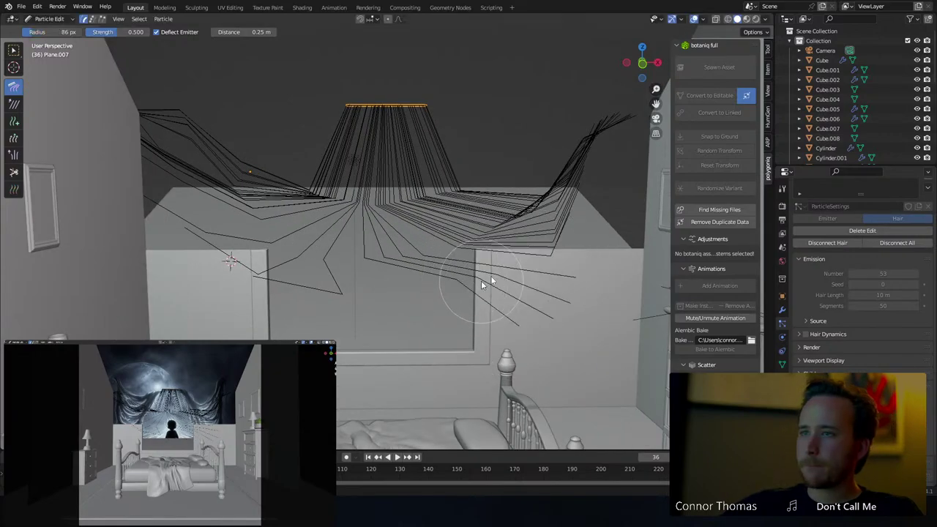
mouse_move(498, 247)
left_mouse_down()
mouse_move(550, 225)
mouse_move(605, 150)
mouse_move(643, 132)
mouse_move(607, 146)
mouse_move(621, 144)
mouse_move(621, 104)
mouse_move(609, 85)
mouse_move(619, 167)
mouse_move(598, 143)
mouse_move(583, 197)
mouse_move(560, 203)
mouse_move(574, 163)
mouse_move(517, 227)
mouse_move(527, 153)
mouse_move(477, 191)
mouse_move(425, 197)
left_mouse_up()
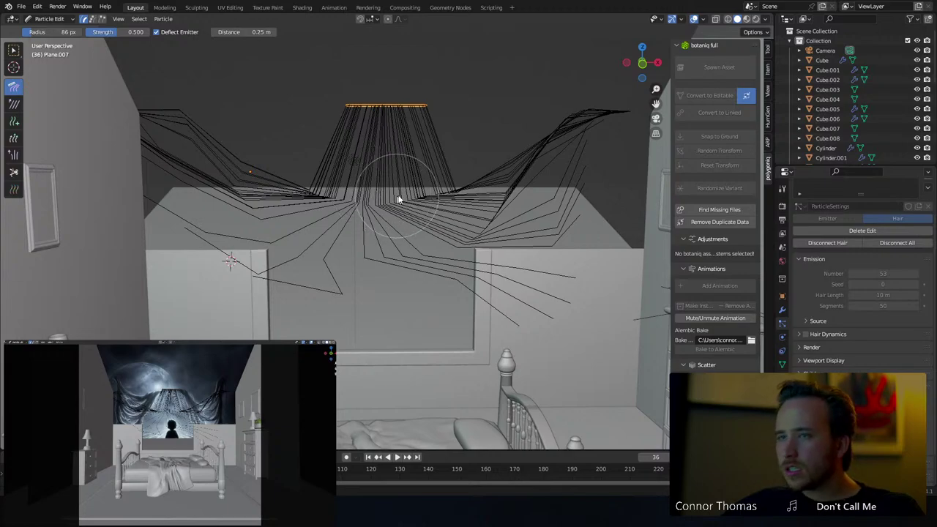
Return to Object Mode and examine the Cycles Curves settings and the particle system's Render and Hair Shape settings
key("Tab")
key("Tab")
left_click(49, 18)
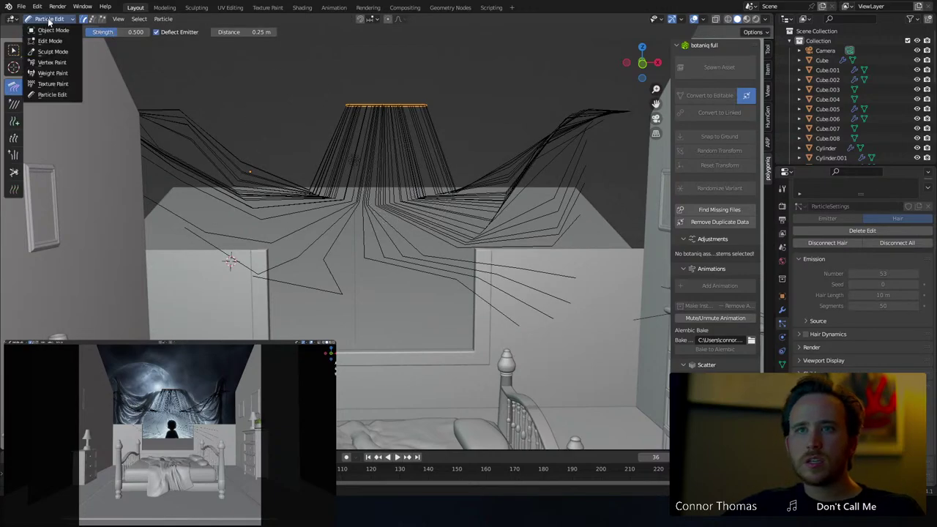
left_click(40, 31)
key("alt+a")
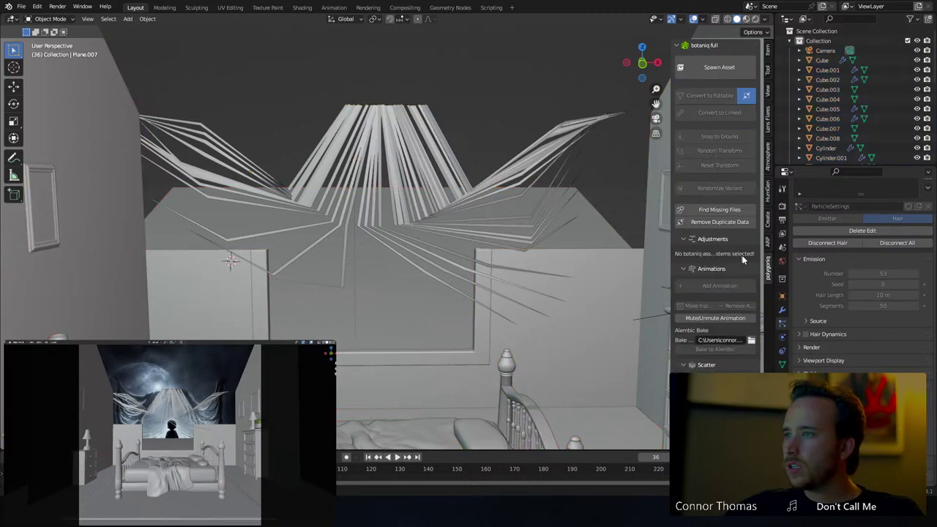
left_click(782, 221)
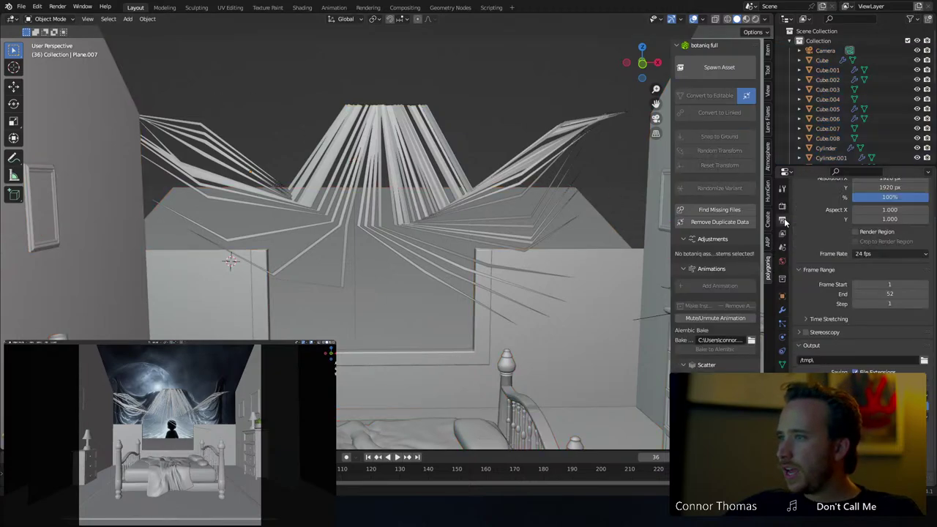
left_click(783, 207)
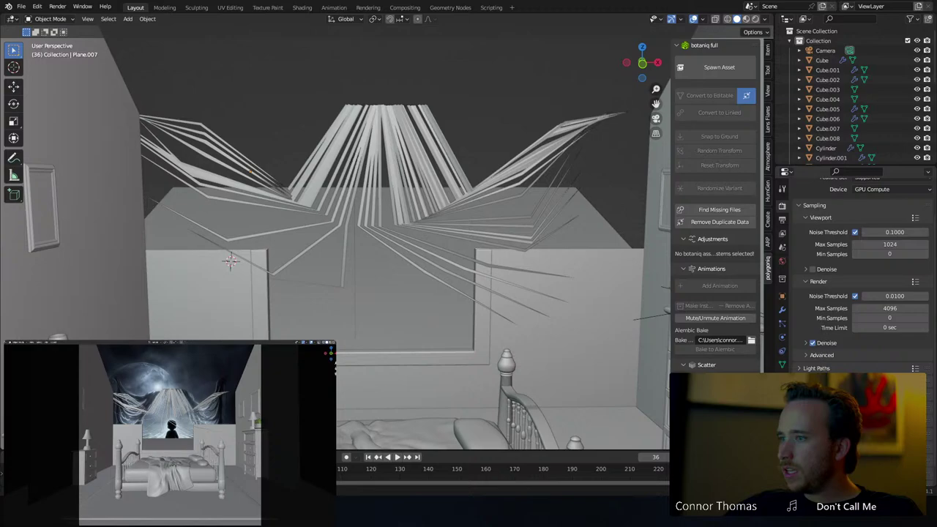
scroll(879, 359, "down", 3)
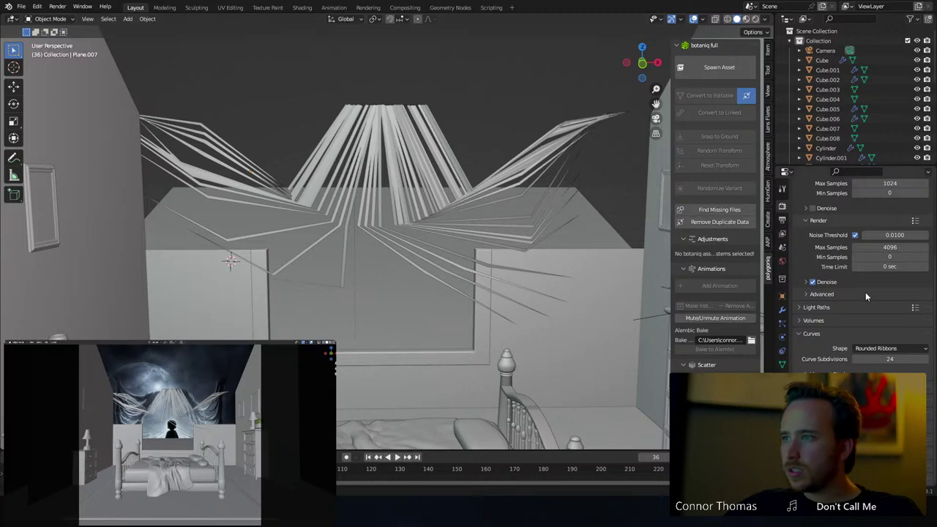
left_click(782, 323)
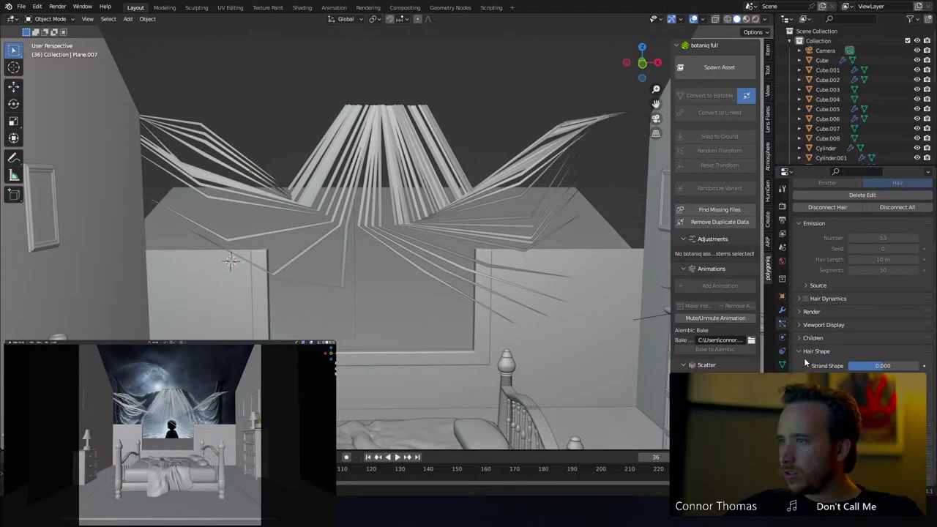
scroll(842, 285, "up", 2)
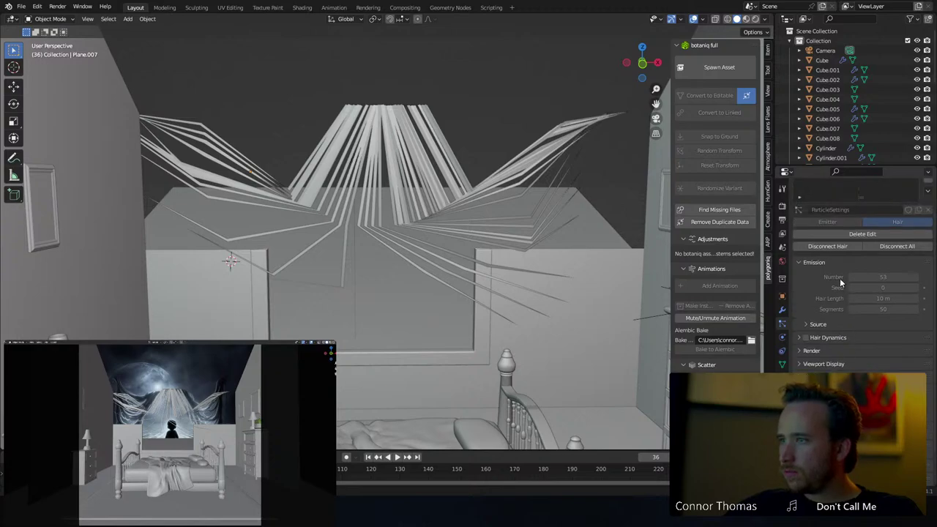
left_click(812, 324)
scroll(816, 337, "down", 2)
left_click(820, 349)
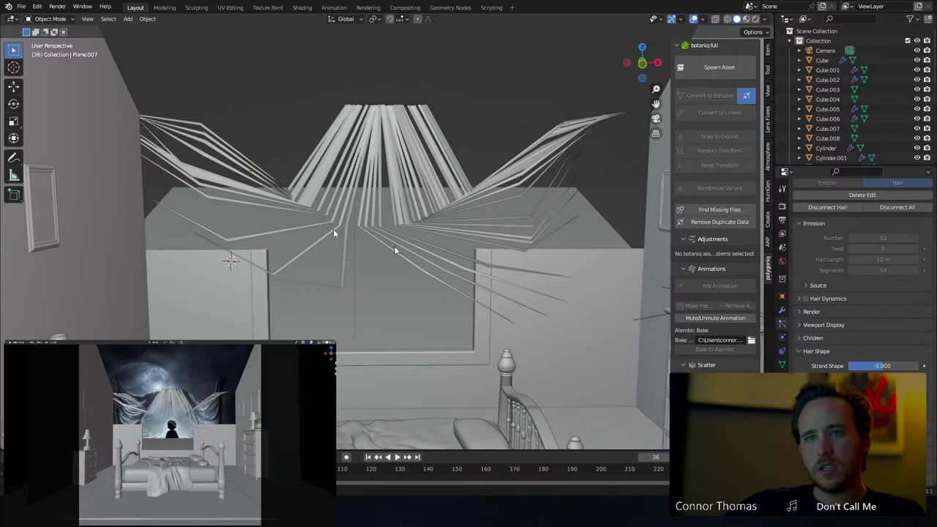
Enter Particle Edit on the plane and comb the right-hand strands into a drape rising toward the right wall with the 86 px brush
left_click(50, 18)
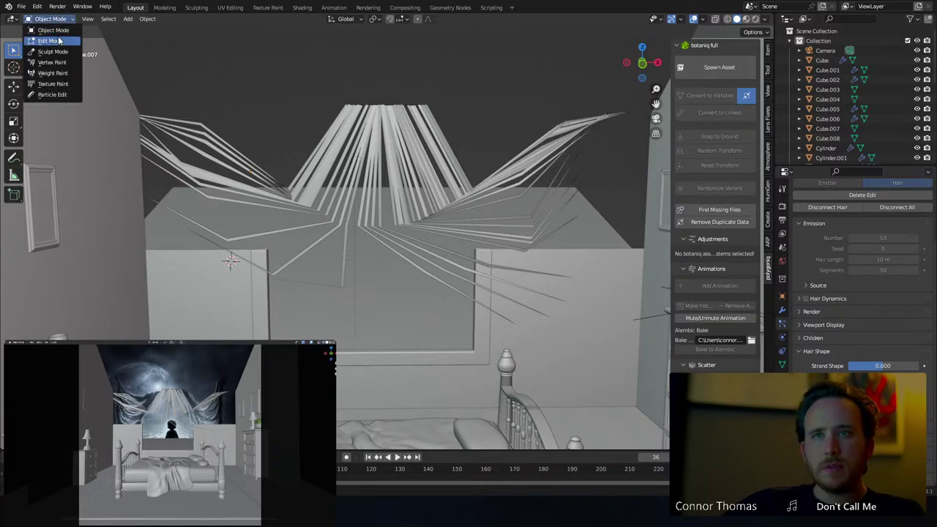
left_click(57, 95)
mouse_move(440, 234)
left_mouse_down()
mouse_move(407, 203)
mouse_move(529, 232)
left_mouse_up()
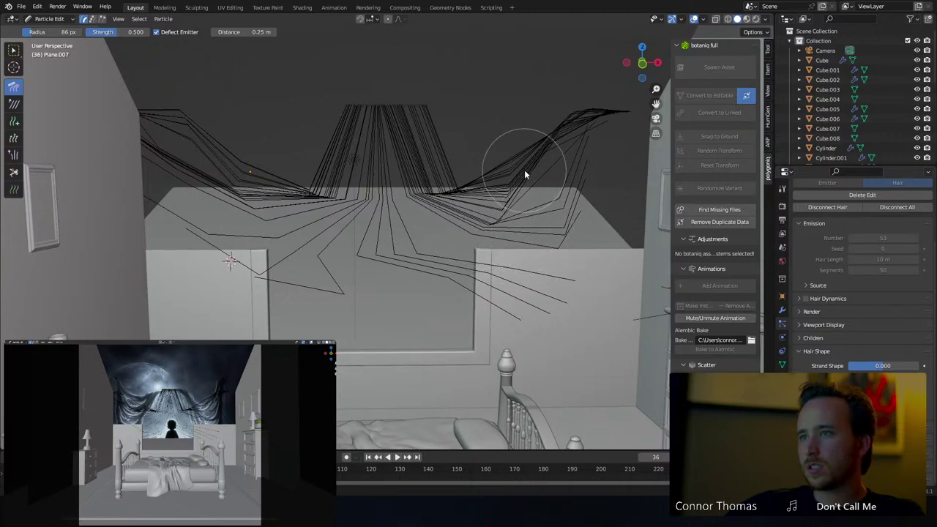
mouse_move(524, 174)
left_mouse_down()
mouse_move(581, 142)
mouse_move(435, 161)
mouse_move(412, 188)
mouse_move(425, 195)
left_mouse_up()
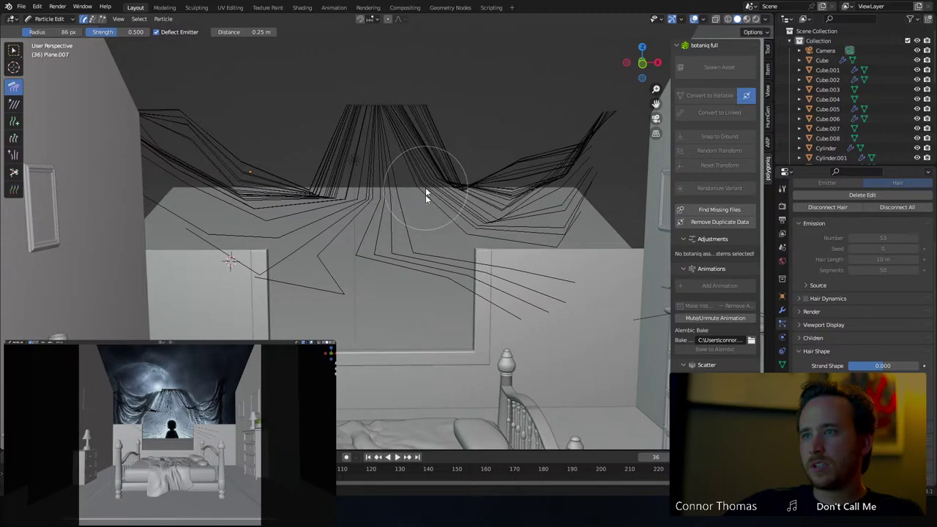
mouse_move(418, 256)
left_mouse_down()
mouse_move(391, 265)
mouse_move(439, 264)
mouse_move(366, 265)
mouse_move(351, 260)
mouse_move(381, 240)
mouse_move(349, 236)
mouse_move(366, 234)
mouse_move(401, 261)
mouse_move(533, 294)
mouse_move(586, 252)
mouse_move(546, 295)
mouse_move(468, 265)
mouse_move(492, 266)
mouse_move(543, 236)
mouse_move(608, 147)
mouse_move(603, 136)
left_mouse_up()
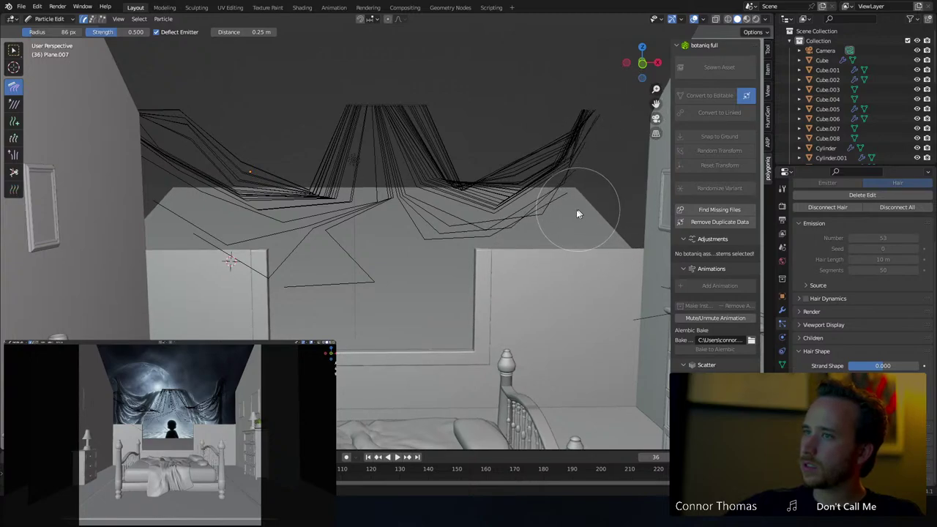
mouse_move(577, 214)
left_mouse_down()
mouse_move(590, 164)
mouse_move(540, 242)
mouse_move(566, 193)
mouse_move(569, 159)
left_mouse_up()
Comb the left-hand strands down and outward, and lift their ends into a matching drape on the left side
mouse_move(383, 307)
left_mouse_down()
mouse_move(347, 275)
mouse_move(229, 249)
mouse_move(195, 219)
mouse_move(242, 261)
mouse_move(287, 187)
mouse_move(262, 218)
mouse_move(212, 142)
left_mouse_up()
mouse_move(247, 218)
left_mouse_down()
mouse_move(226, 228)
mouse_move(238, 269)
mouse_move(268, 311)
mouse_move(275, 297)
left_mouse_up()
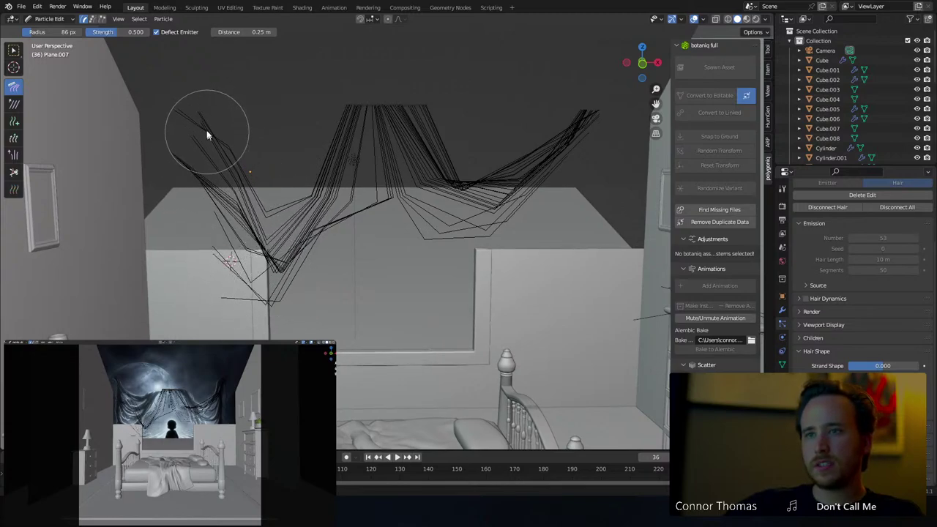
left_click_drag(207, 135, 185, 140)
mouse_move(266, 219)
left_mouse_down()
mouse_move(237, 176)
mouse_move(299, 243)
mouse_move(217, 182)
mouse_move(226, 224)
mouse_move(241, 224)
mouse_move(207, 133)
mouse_move(206, 79)
left_mouse_up()
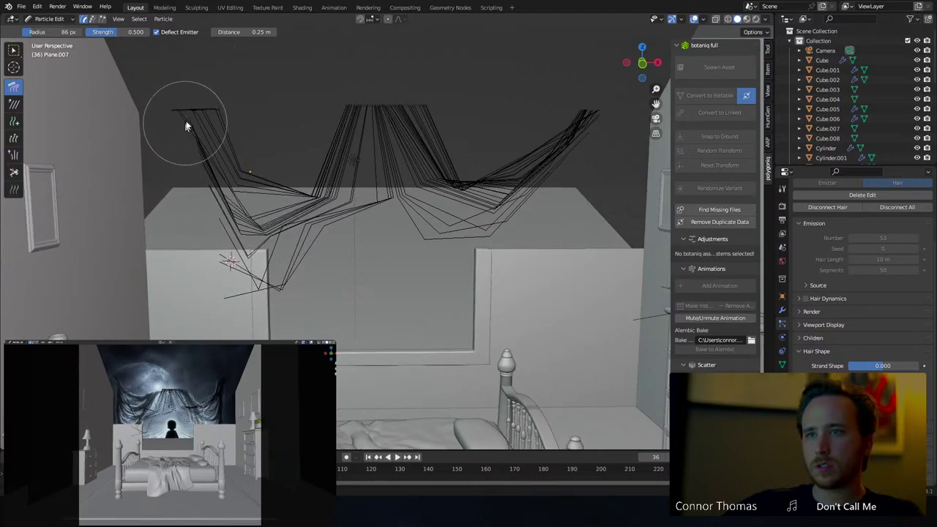
mouse_move(186, 126)
left_mouse_down()
mouse_move(206, 107)
mouse_move(205, 65)
left_mouse_up()
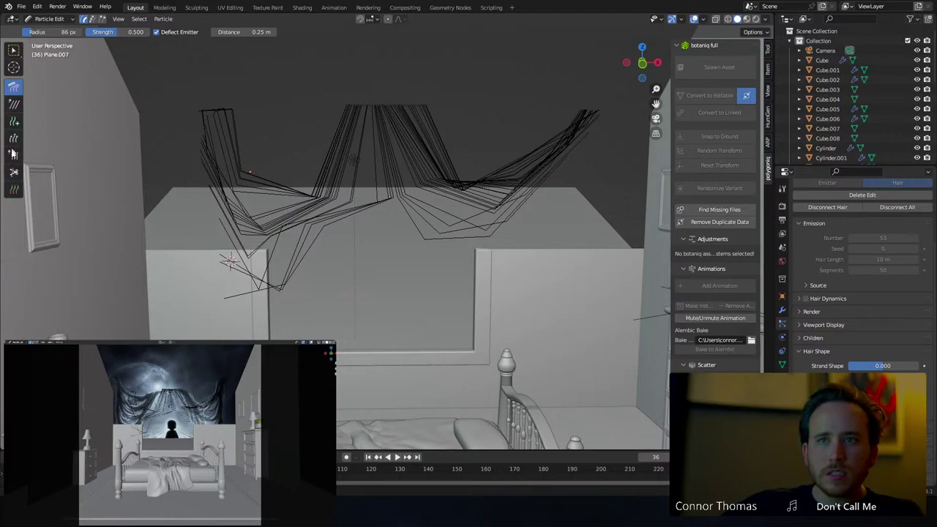
Smooth the left-hand strands with a 50 px Smooth brush
left_click(15, 109)
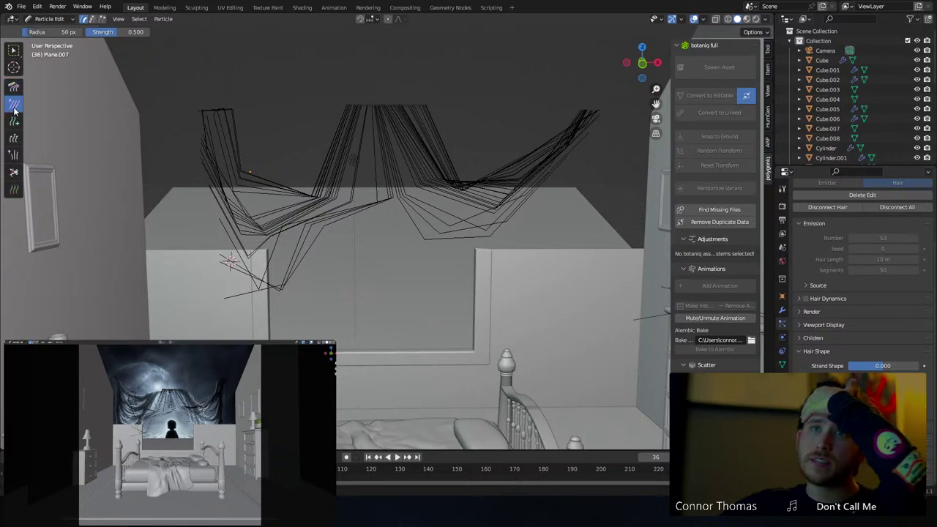
mouse_move(293, 197)
left_mouse_down()
mouse_move(246, 157)
mouse_move(212, 98)
left_mouse_up()
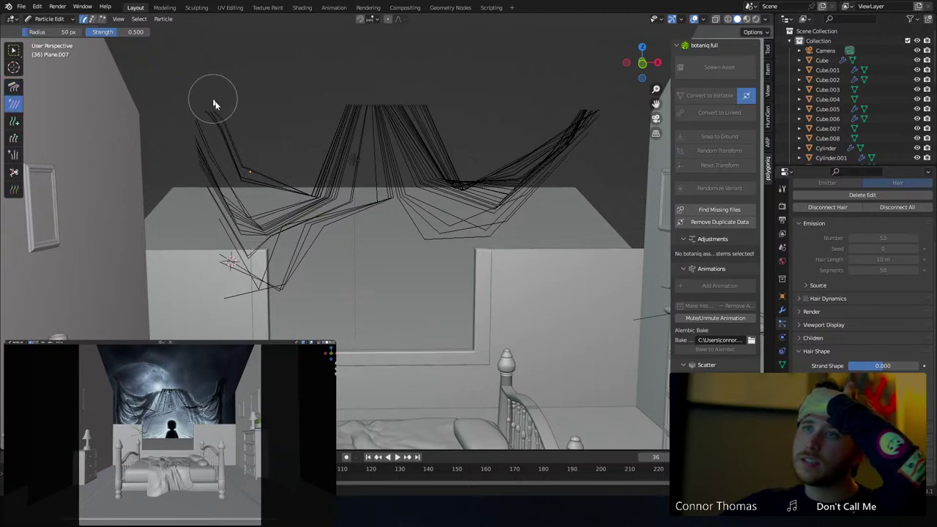
mouse_move(300, 270)
left_mouse_down()
mouse_move(282, 278)
mouse_move(292, 278)
mouse_move(218, 259)
mouse_move(194, 309)
mouse_move(164, 292)
mouse_move(185, 287)
mouse_move(205, 130)
mouse_move(227, 211)
mouse_move(216, 249)
mouse_move(228, 240)
mouse_move(225, 204)
mouse_move(251, 220)
mouse_move(232, 233)
mouse_move(234, 188)
left_mouse_up()
Reduce the Comb brush to 55 px and comb the middle and lower left-hand strands outward toward the left wall
left_click(12, 85)
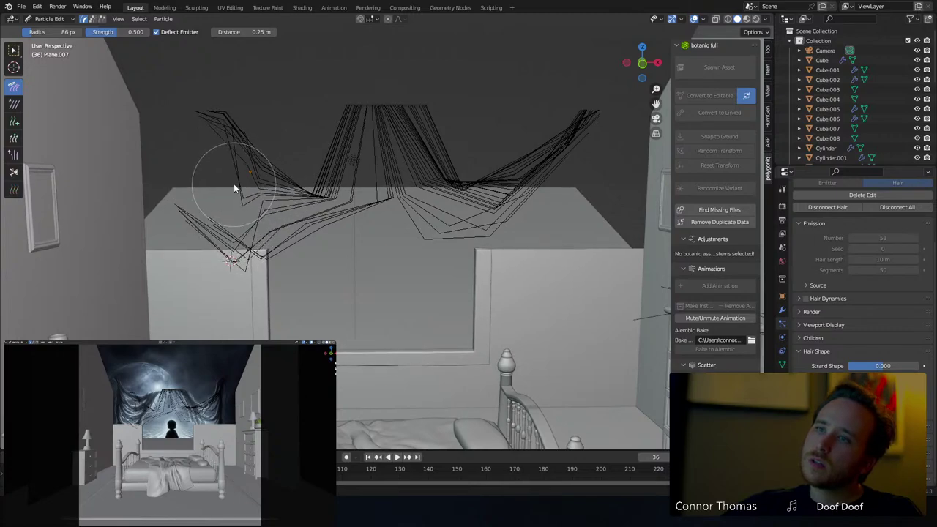
key("f")
left_click(231, 207)
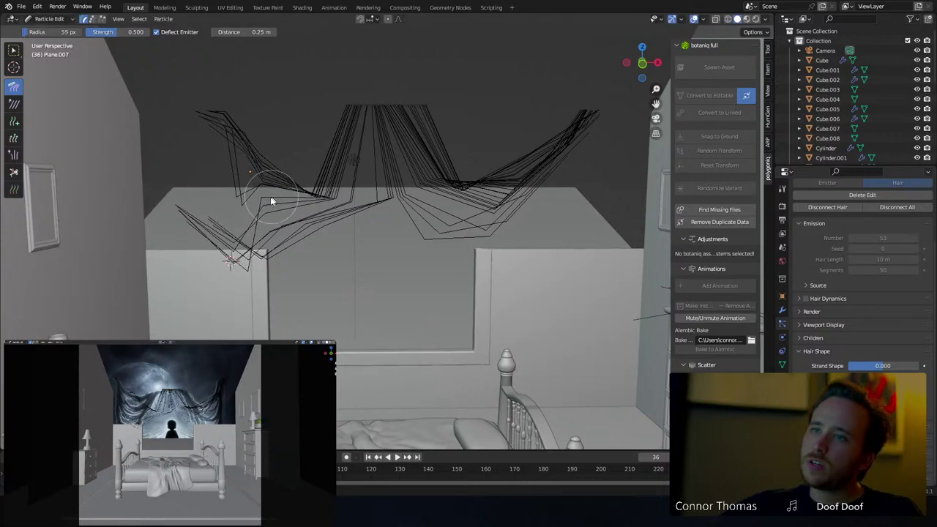
left_click_drag(271, 201, 207, 176)
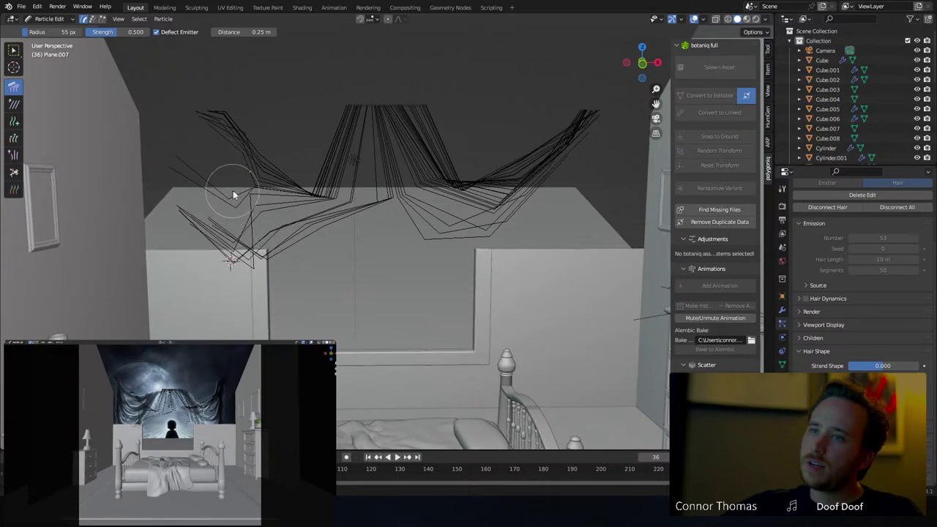
left_click_drag(233, 195, 211, 181)
mouse_move(267, 256)
left_mouse_down()
mouse_move(241, 265)
mouse_move(255, 205)
mouse_move(262, 256)
mouse_move(266, 204)
mouse_move(259, 224)
mouse_move(278, 258)
mouse_move(294, 255)
mouse_move(223, 252)
mouse_move(184, 229)
left_mouse_up()
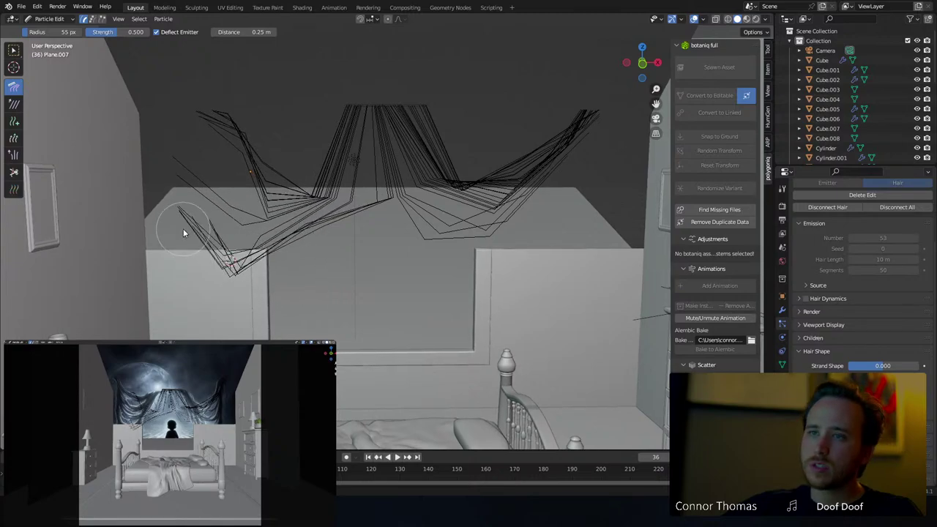
Grow the lower left-hand strands with the 50 px Length brush, and comb them up toward the ceiling, enlarging the Comb brush to 194 px
left_click(13, 138)
left_click_drag(209, 270, 209, 283)
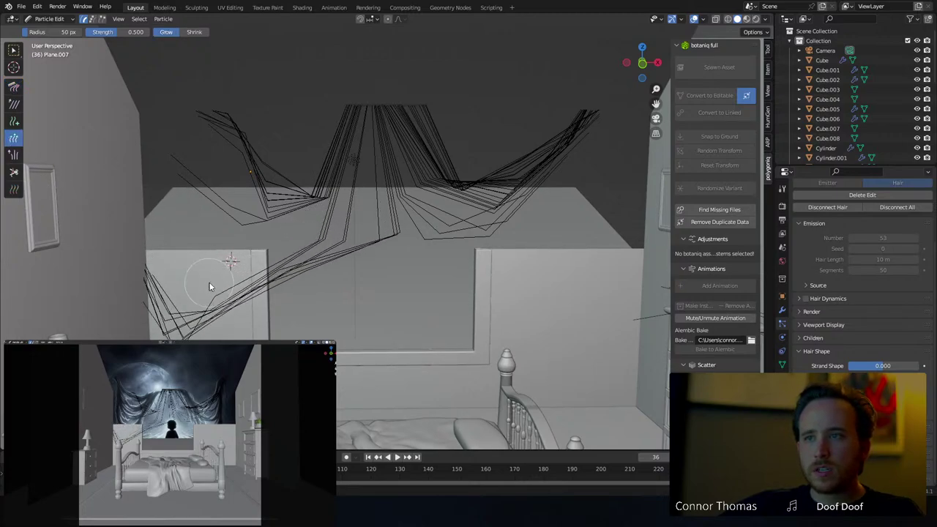
left_click(14, 87)
left_click_drag(456, 259, 338, 249)
left_click_drag(187, 325, 158, 265)
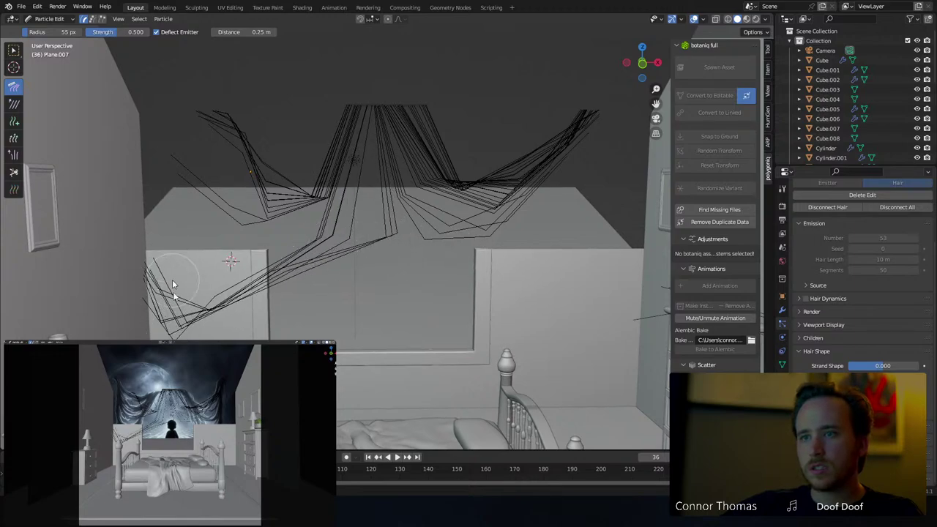
mouse_move(166, 338)
left_mouse_down()
mouse_move(196, 302)
mouse_move(177, 287)
mouse_move(169, 174)
mouse_move(184, 144)
mouse_move(169, 130)
mouse_move(247, 105)
mouse_move(224, 98)
mouse_move(226, 128)
mouse_move(172, 147)
mouse_move(161, 113)
mouse_move(210, 127)
mouse_move(199, 119)
mouse_move(232, 118)
mouse_move(225, 89)
left_mouse_up()
key("f")
left_click(216, 300)
key("f")
left_click(191, 313)
Return to Object Mode and set the hair particle system's Children to Simple
left_click(49, 18)
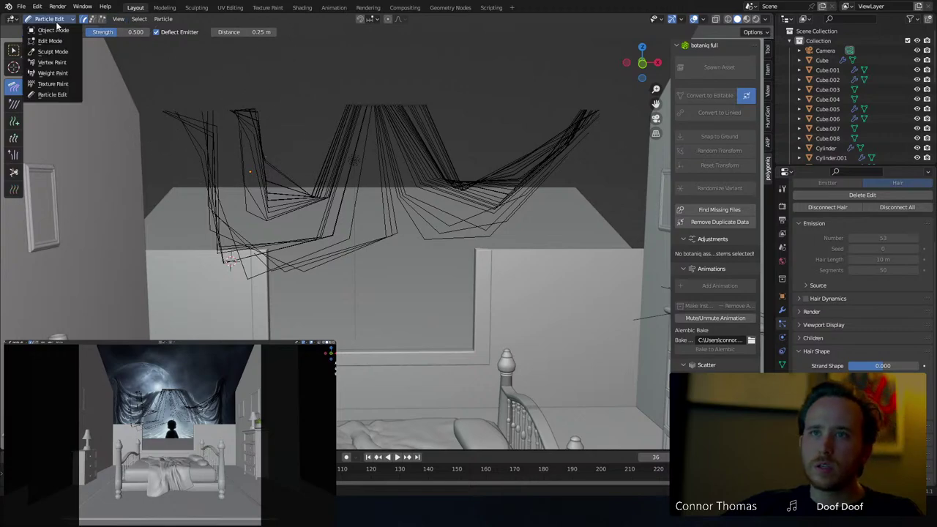
left_click(44, 29)
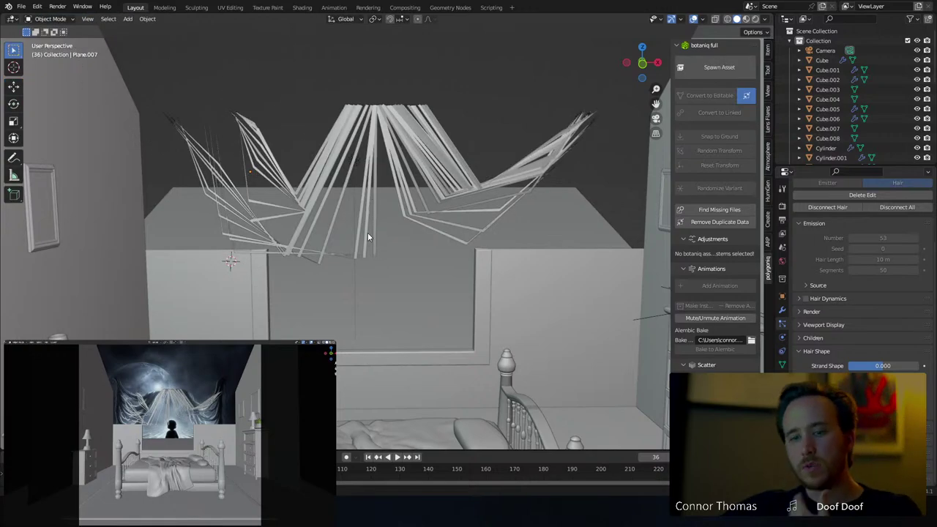
left_click(814, 338)
left_click(863, 353)
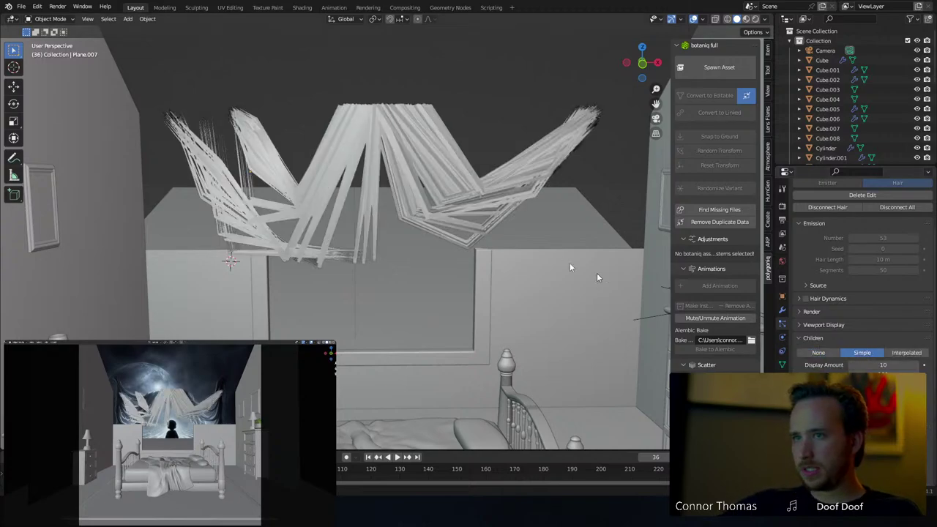
Put the curtain plane back into Particle Edit mode
scroll(877, 293, "up", 3)
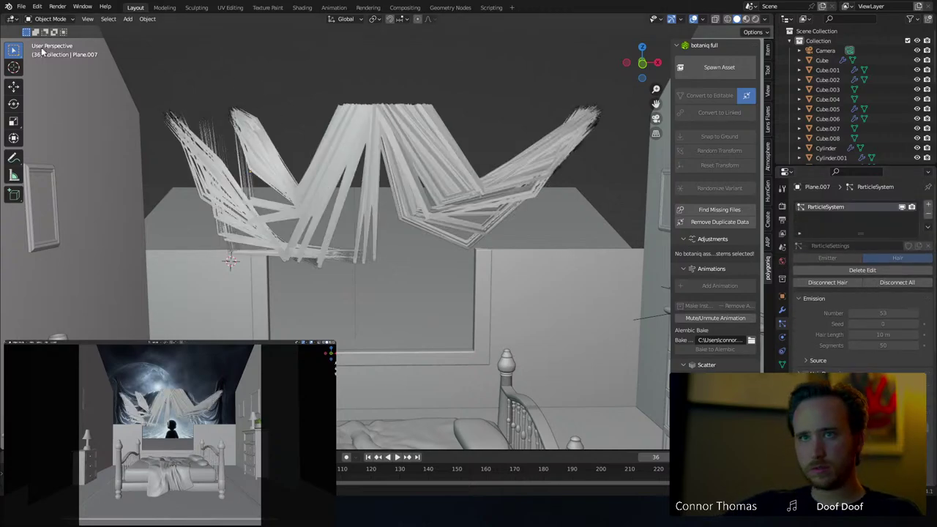
left_click(50, 20)
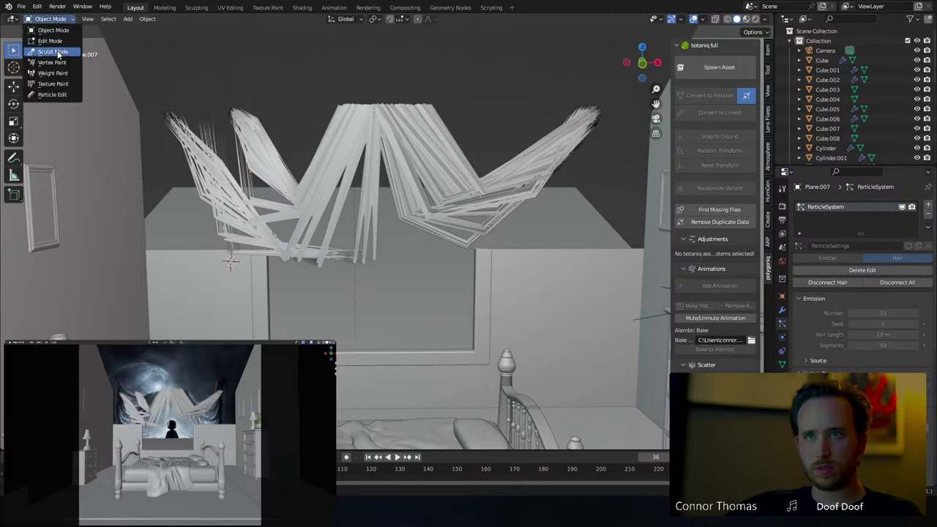
left_click(57, 52)
left_click(47, 20)
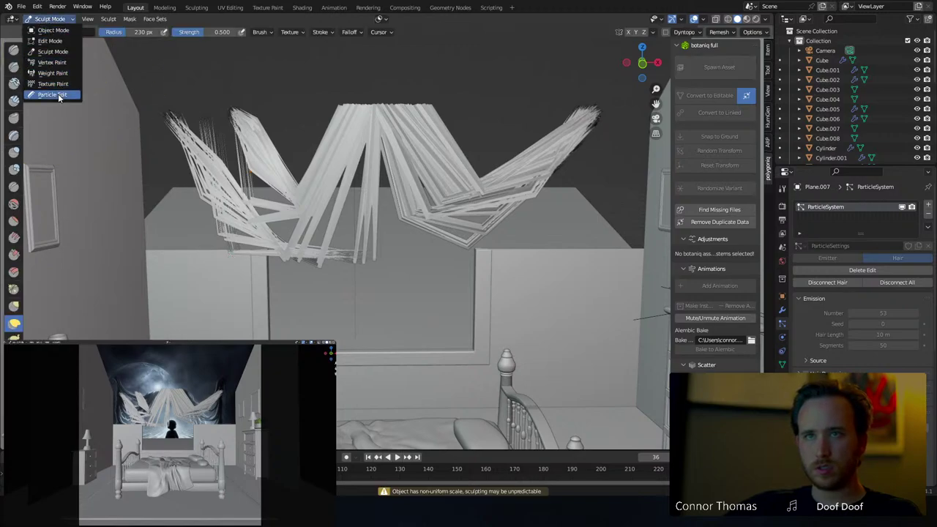
left_click(60, 96)
scroll(366, 156, "up", 3)
middle_click_drag(359, 111, 317, 215, "shift")
scroll(317, 215, "up", 2)
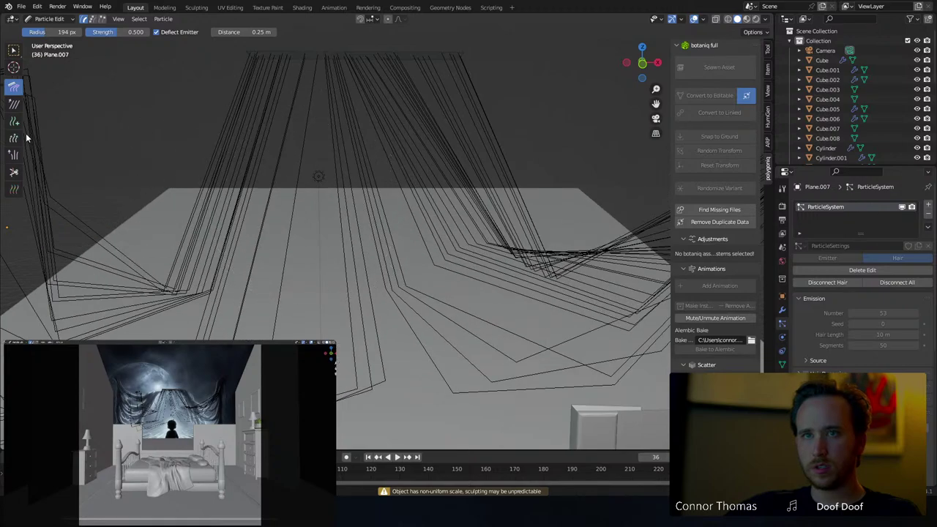
Try combing the strands near the plane, reduce the Comb brush to 53 px, and undo the last change
mouse_move(163, 96)
left_mouse_down()
mouse_move(198, 88)
mouse_move(311, 265)
mouse_move(313, 223)
left_mouse_up()
key("f")
left_click(282, 228)
middle_click_drag(301, 133, 339, 205, "shift")
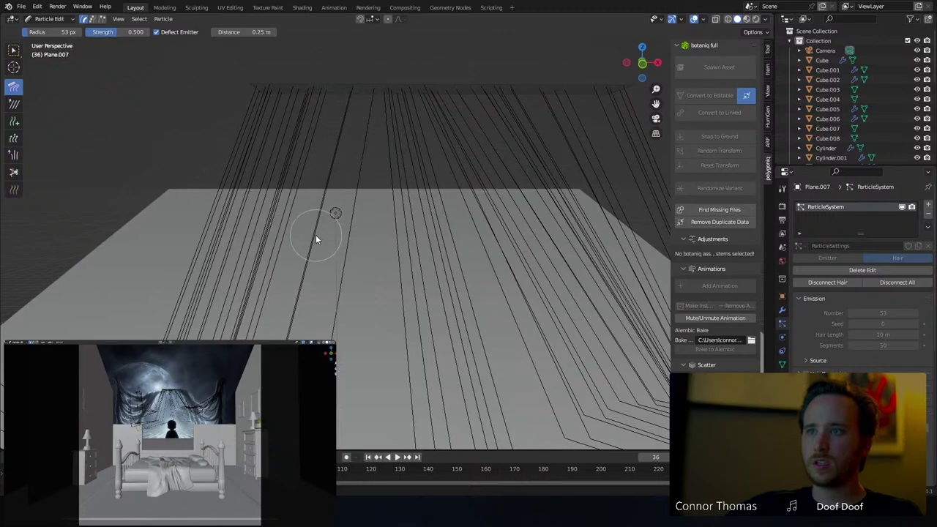
key("ctrl+z")
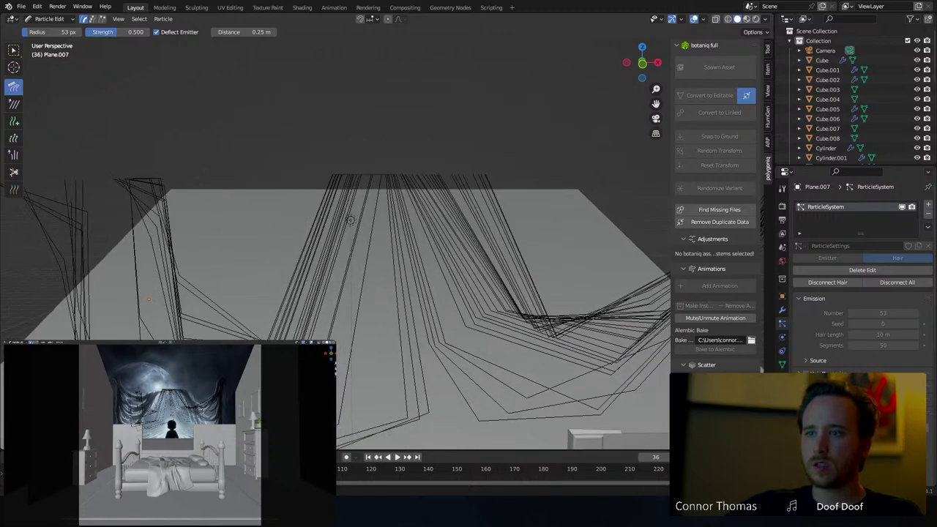
Cut away several strands at their roots along the left half of the plane with a 23 px Cut brush
left_click(19, 174)
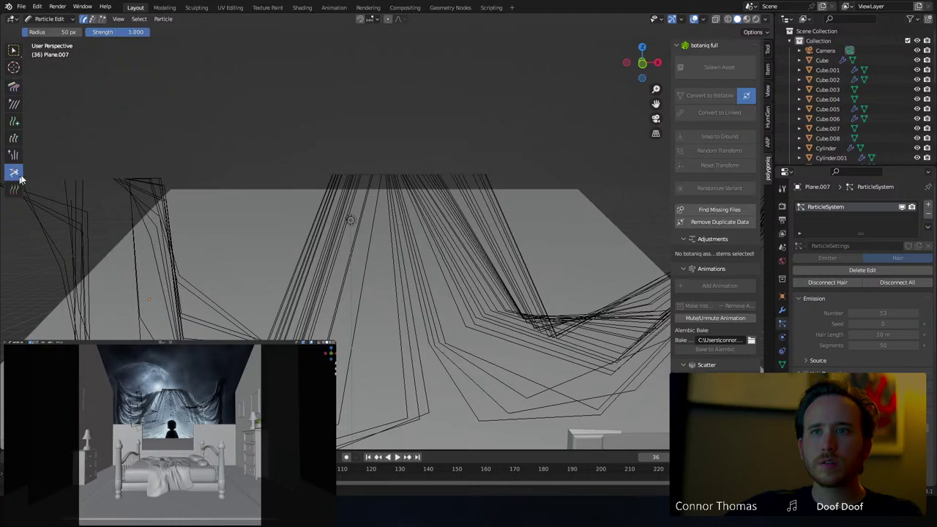
scroll(388, 137, "up", 5)
key("f")
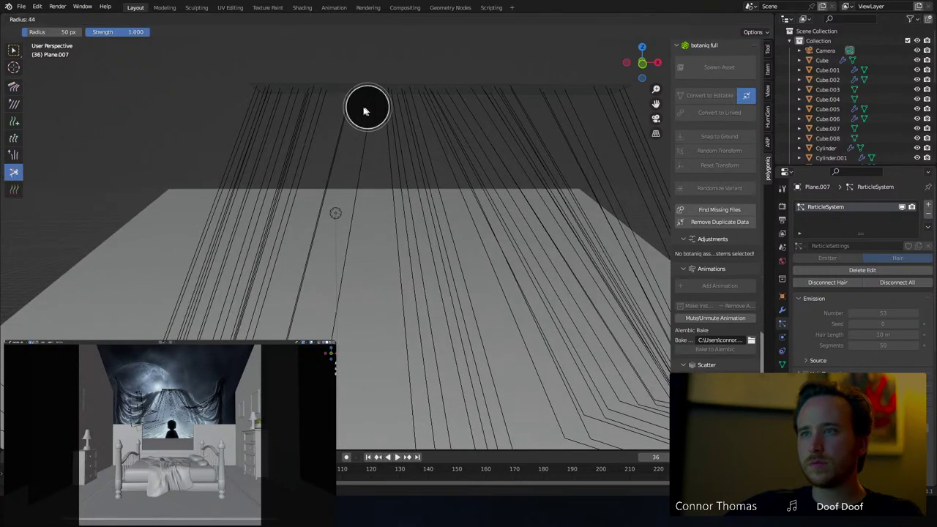
left_click(377, 106)
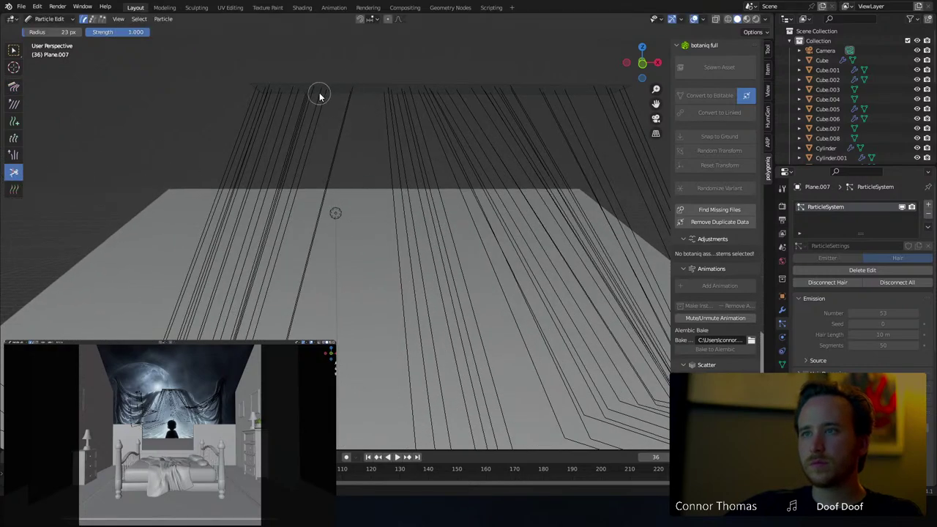
mouse_move(319, 95)
left_mouse_down()
mouse_move(306, 125)
mouse_move(344, 179)
left_mouse_up()
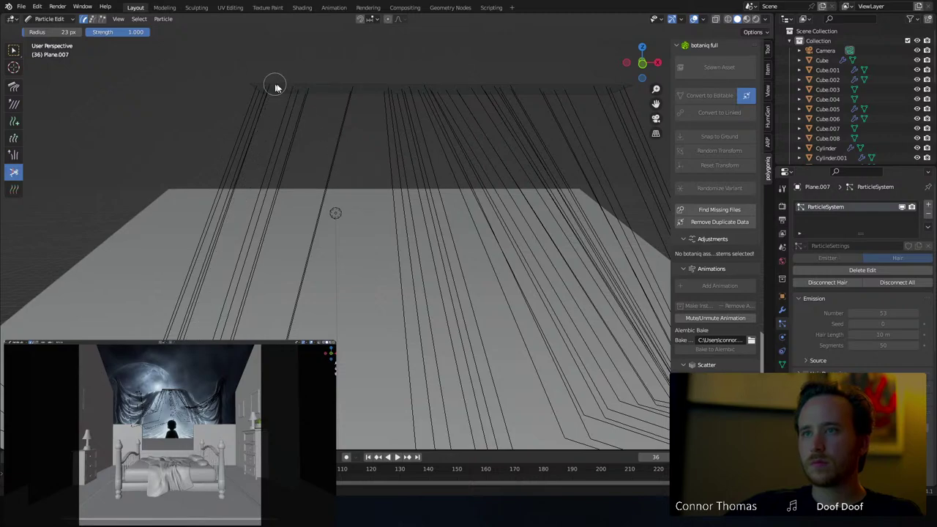
Thin out the strands along the right half of the plane with the 23 px Cut brush
scroll(374, 144, "down", 3)
middle_click_drag(395, 137, 286, 81, "shift")
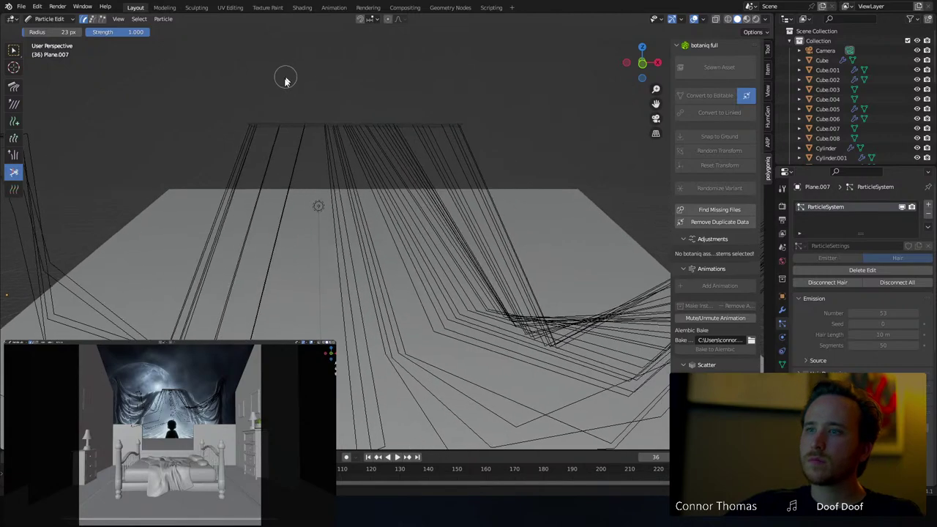
left_click_drag(357, 132, 445, 193)
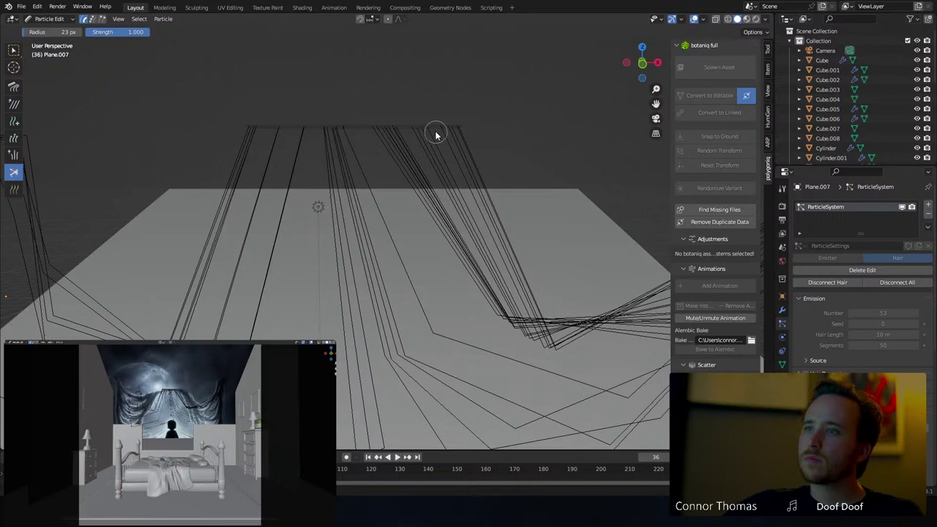
left_click_drag(436, 136, 431, 136)
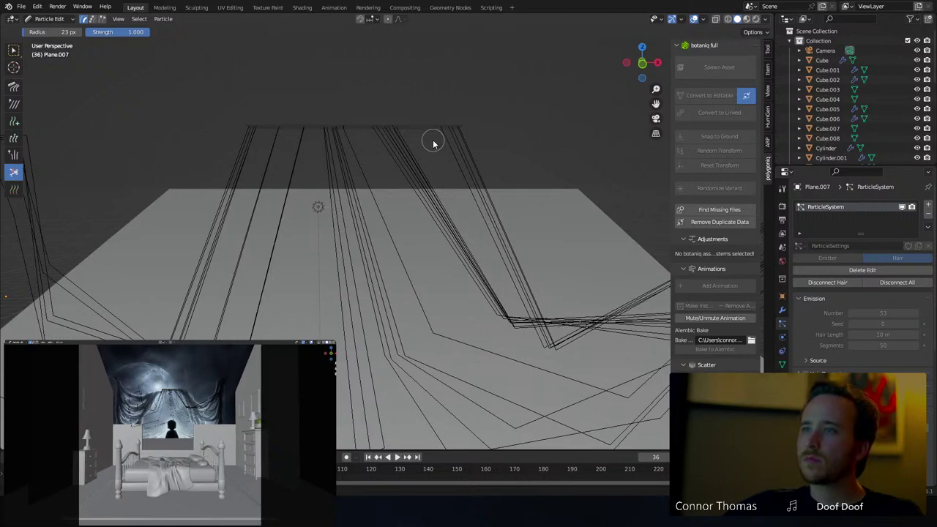
right_click(434, 141)
scroll(516, 262, "down", 6)
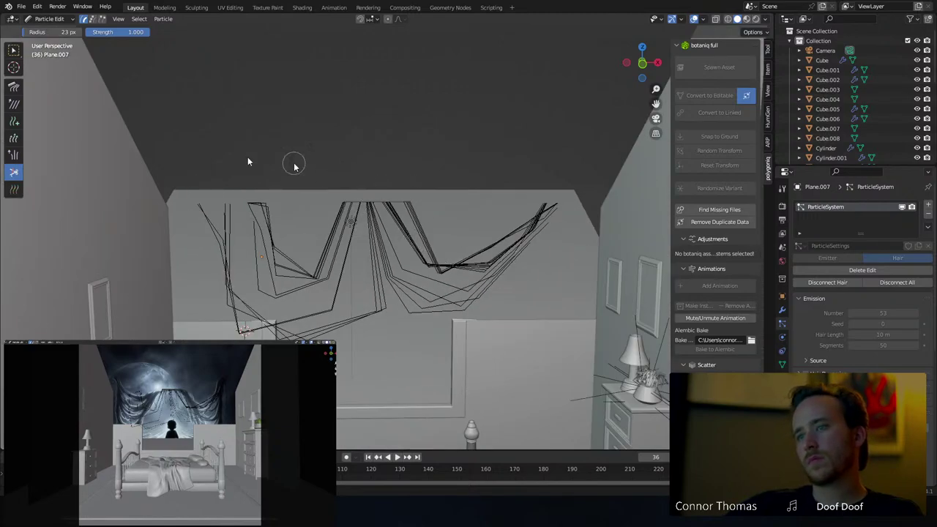
Return to Object Mode and examine the thinned curtain from a lower angle and up close
left_click(49, 18)
left_click(54, 32)
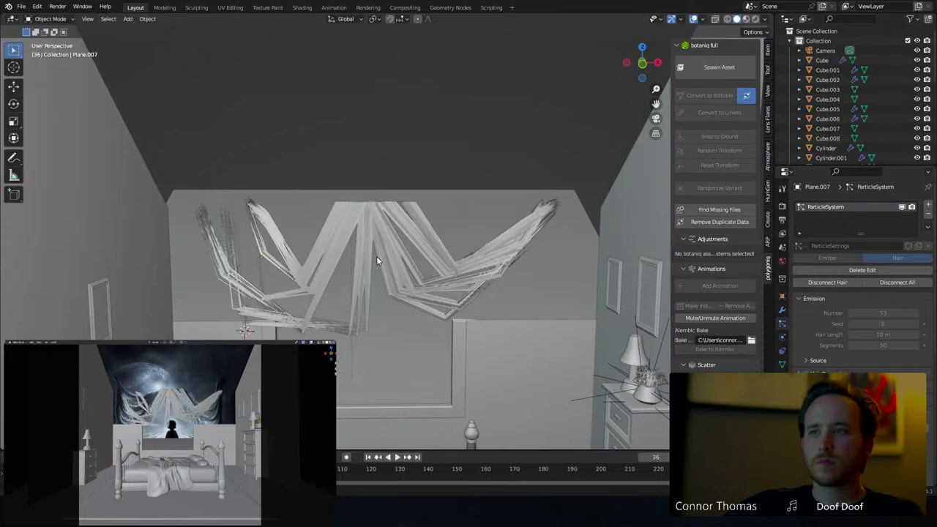
mouse_move(378, 270)
middle_mouse_down()
mouse_move(371, 237)
mouse_move(386, 261)
middle_mouse_up()
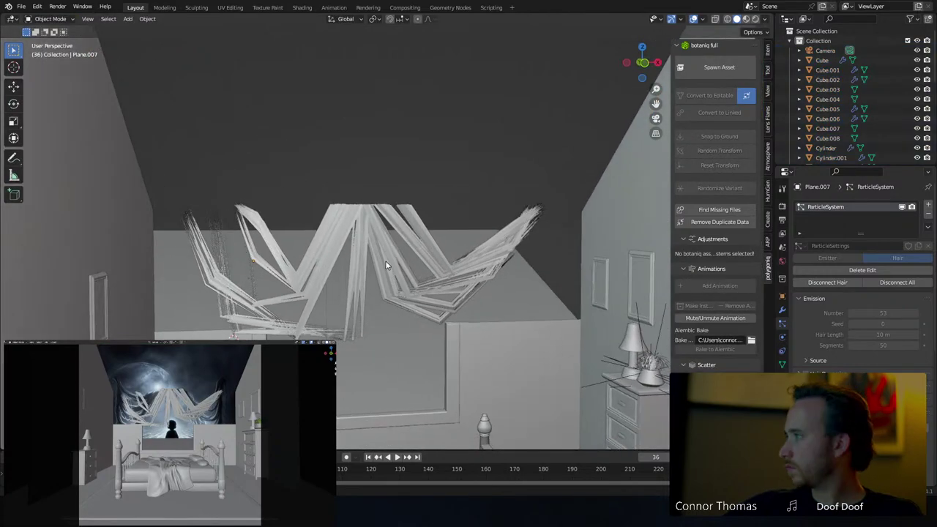
scroll(398, 270, "up", 5)
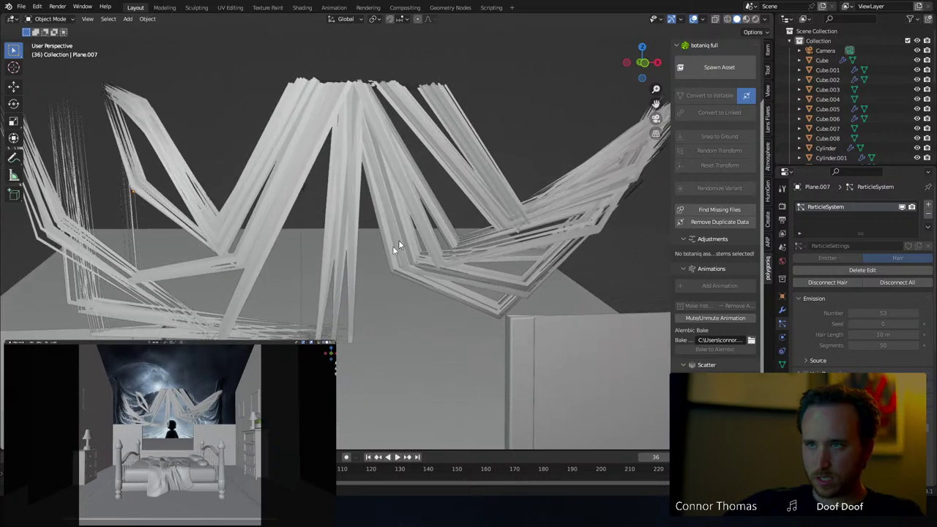
Select the narrow emitter plane above the window and convert its particle system modifier to a mesh
left_click(352, 116)
left_click(785, 311)
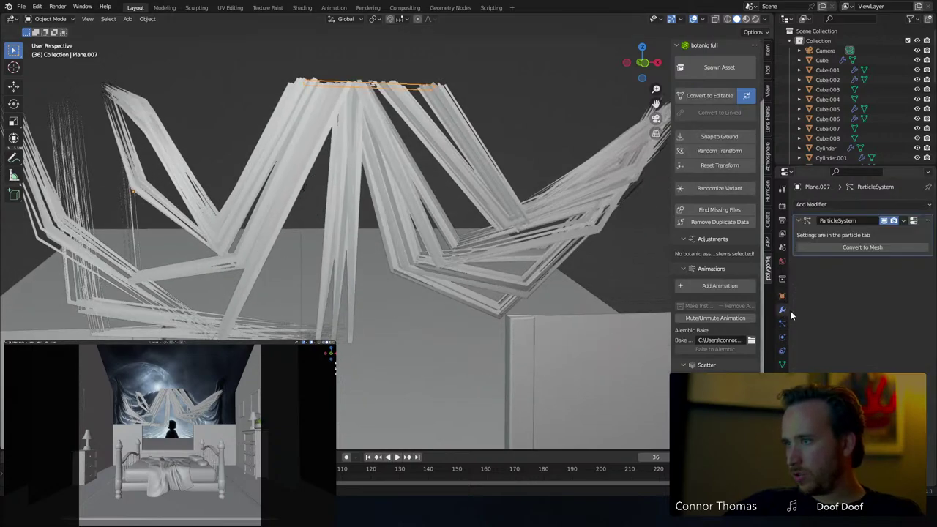
key("ctrl+a")
key("ctrl+z")
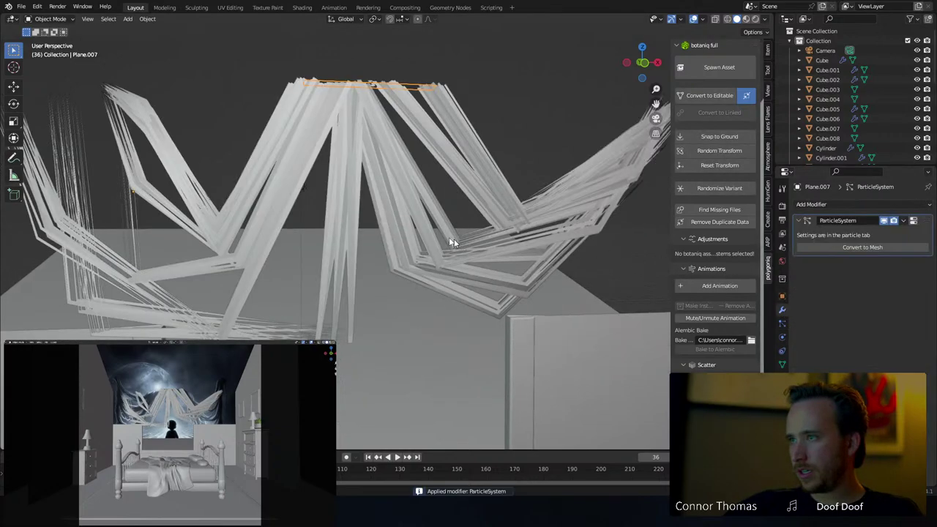
left_click(843, 247)
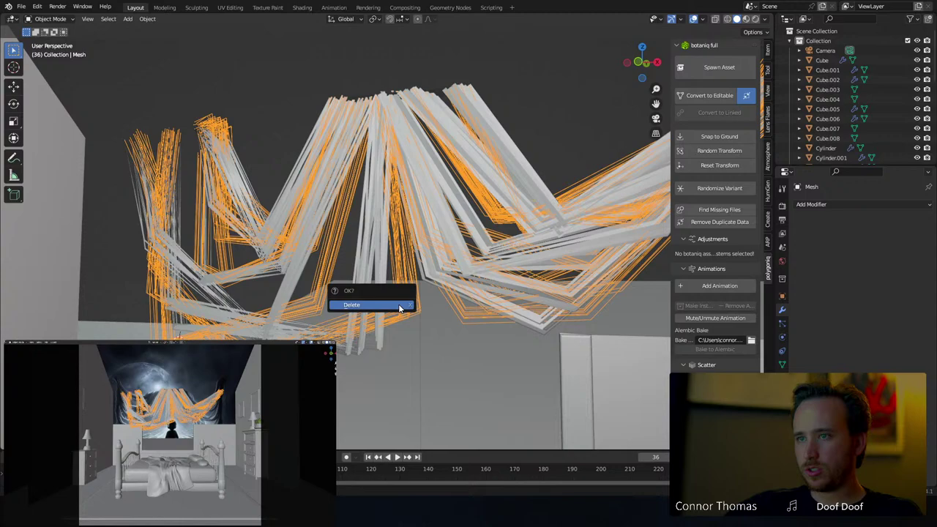
Try deleting the converted strand mesh and select the emitter plane, and undo these changes
left_click(398, 304)
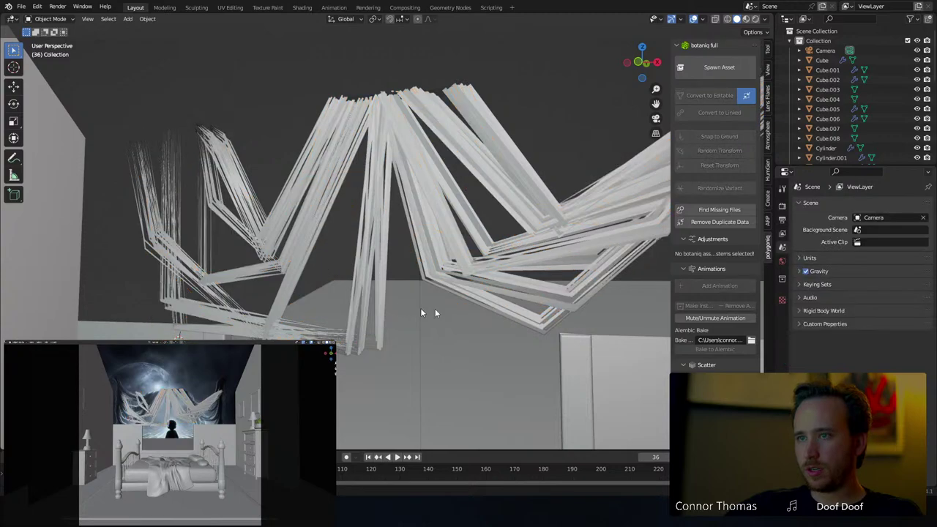
left_click(429, 128)
left_click(383, 98)
key("ctrl+z")
key("ctrl+z")
key("ctrl+z")
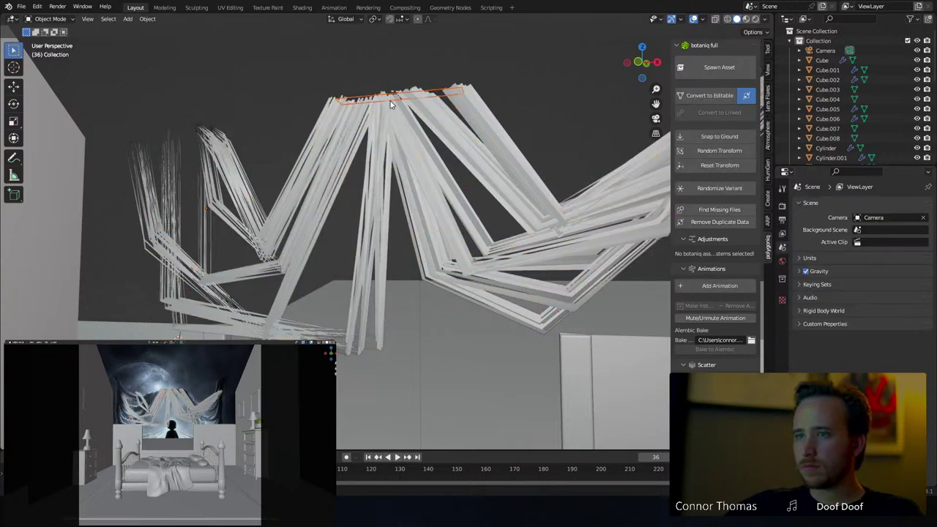
middle_click_drag(387, 109, 379, 146)
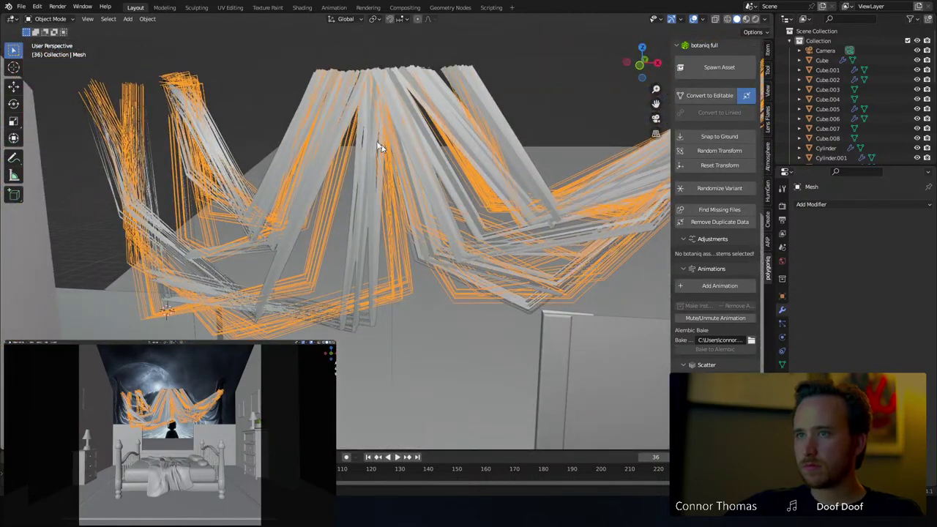
Hide the emitter plane with its hair particles and select the converted strand mesh over the window
left_click(366, 73)
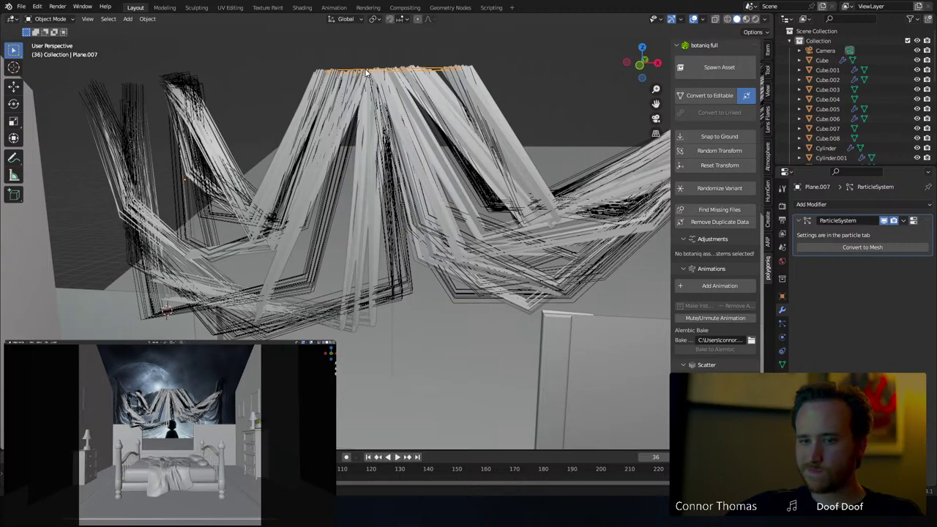
key("h")
middle_click_drag(355, 120, 381, 129)
left_click(375, 121)
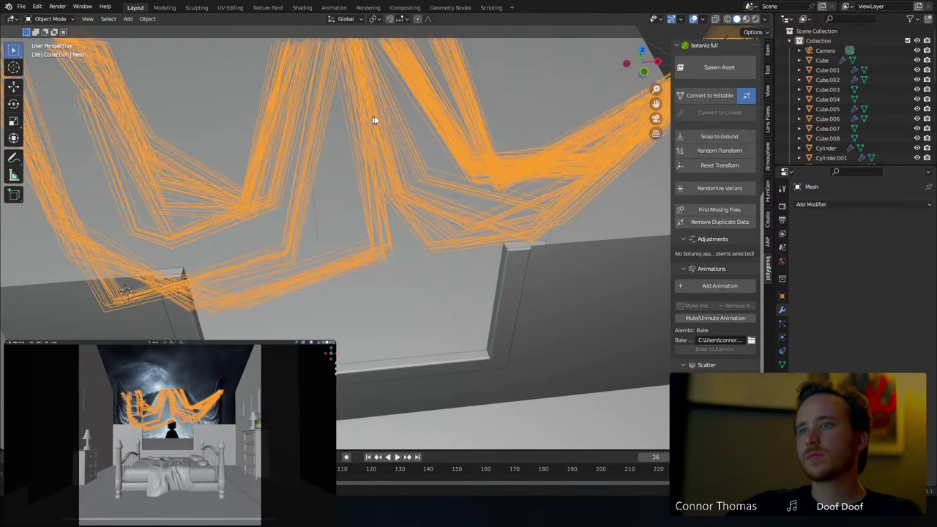
scroll(377, 122, "down", 3)
left_click(412, 181)
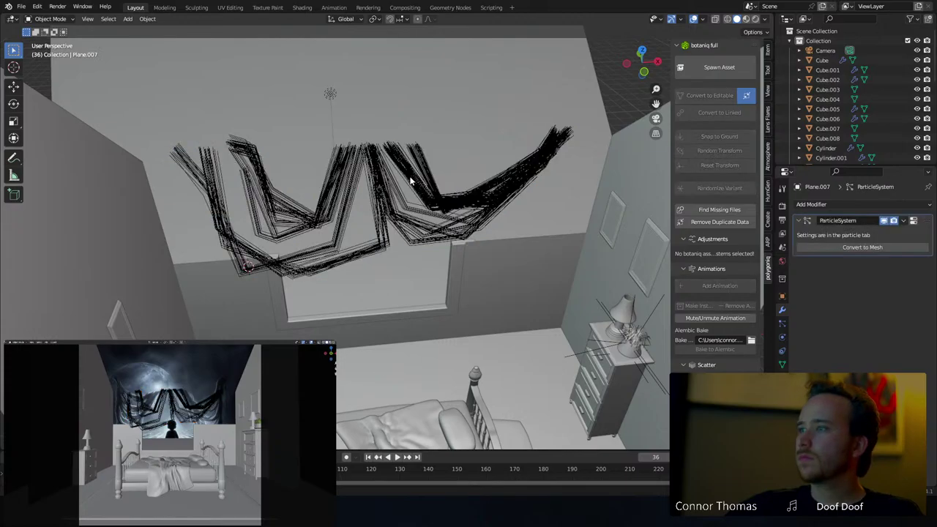
left_click(379, 170)
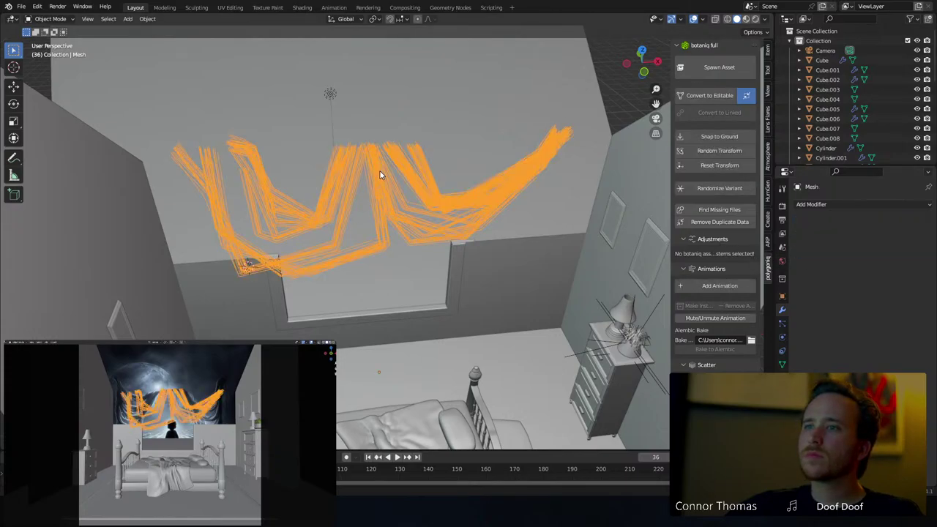
Extrude all edges of the strand mesh about 0.11 m along the global X axis and return to Object Mode
scroll(380, 175, "up", 4)
key("Tab")
middle_click_drag(388, 199, 436, 181)
key("a")
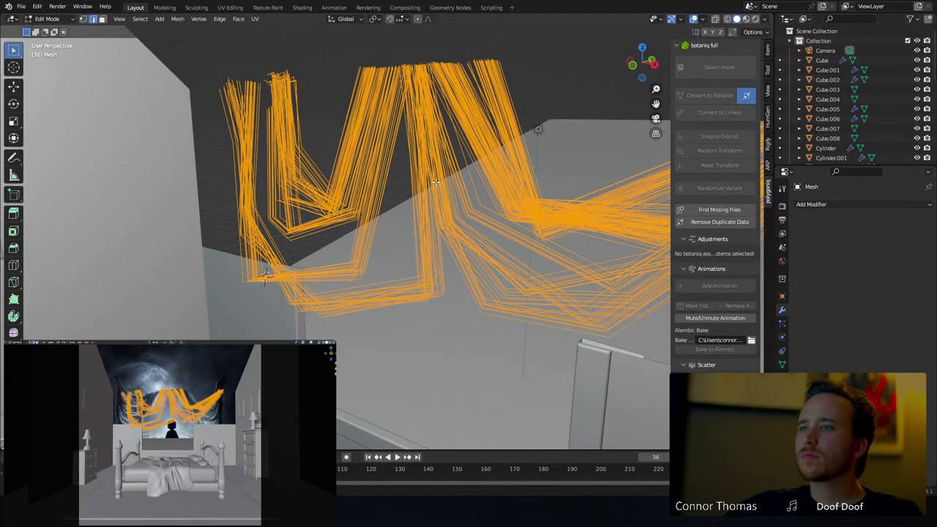
key("e")
key("x")
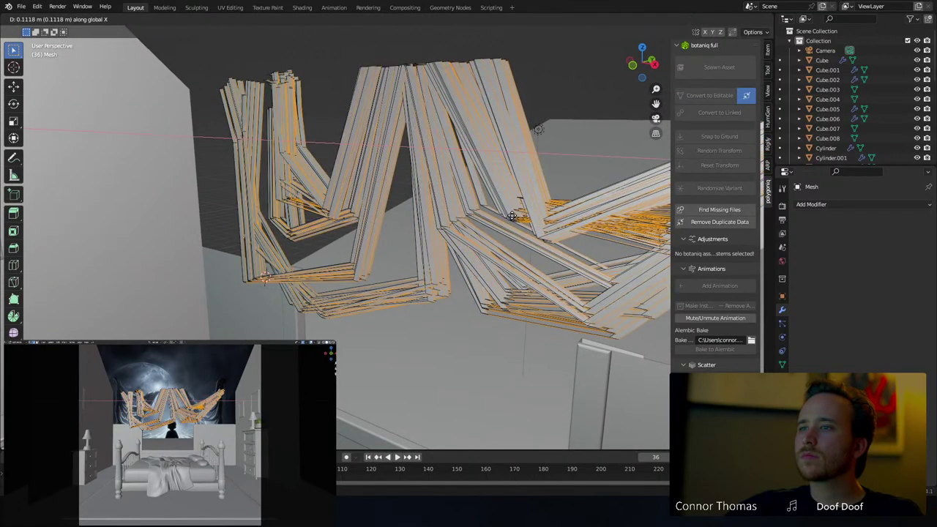
left_click(518, 214)
key("Tab")
middle_click_drag(351, 226, 432, 219)
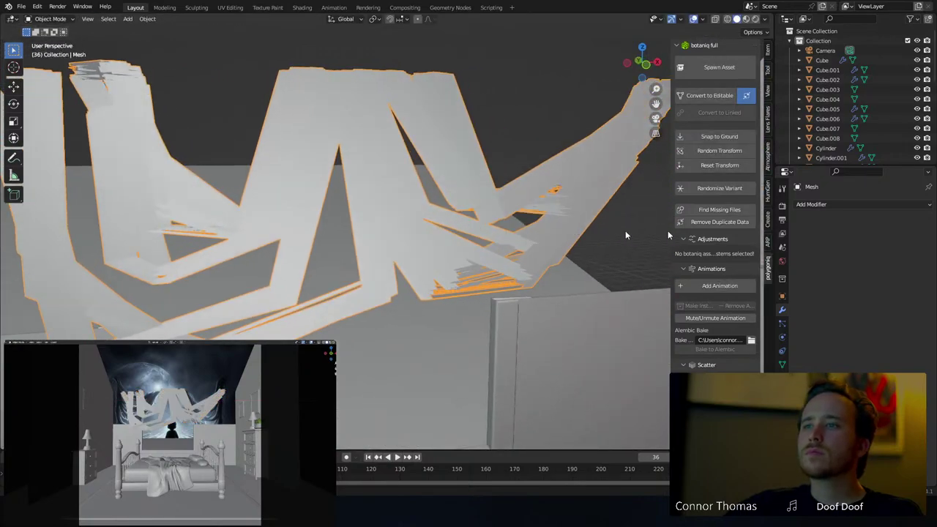
Start adding a modifier to the extruded strand mesh
left_click(814, 206)
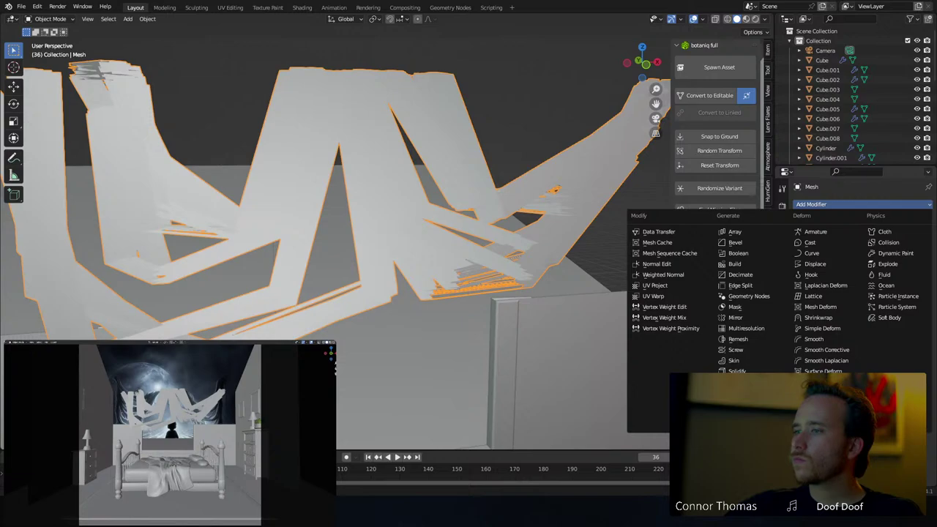
Add a Subdivision Surface modifier to the draped curtain mesh
left_click(739, 382)
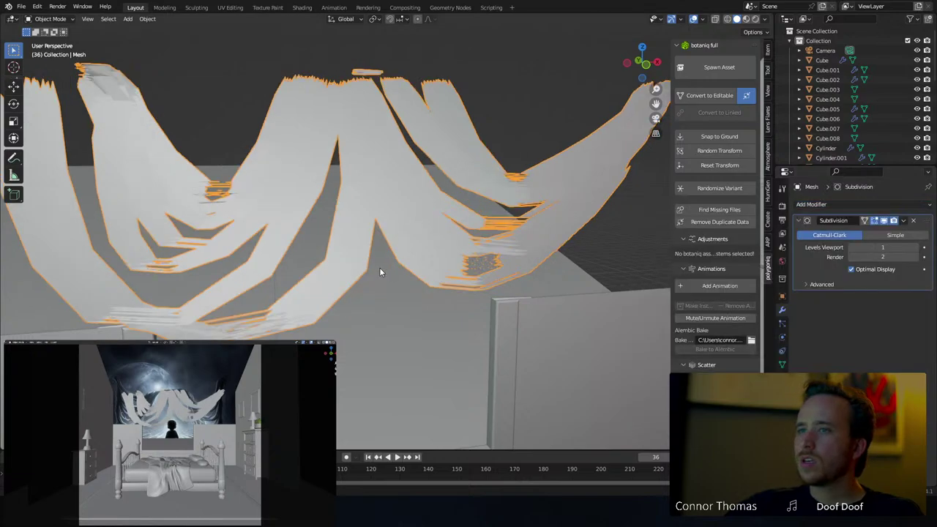
scroll(376, 270, "down", 2)
key("alt+a")
Pull the lowest vertices of the curtain's left swag down about 1.5 m, using proportional editing with a radius of about 2.4 m
middle_click_drag(371, 268, 372, 226)
scroll(339, 267, "up", 2)
key("Tab")
key("a")
key("alt+a")
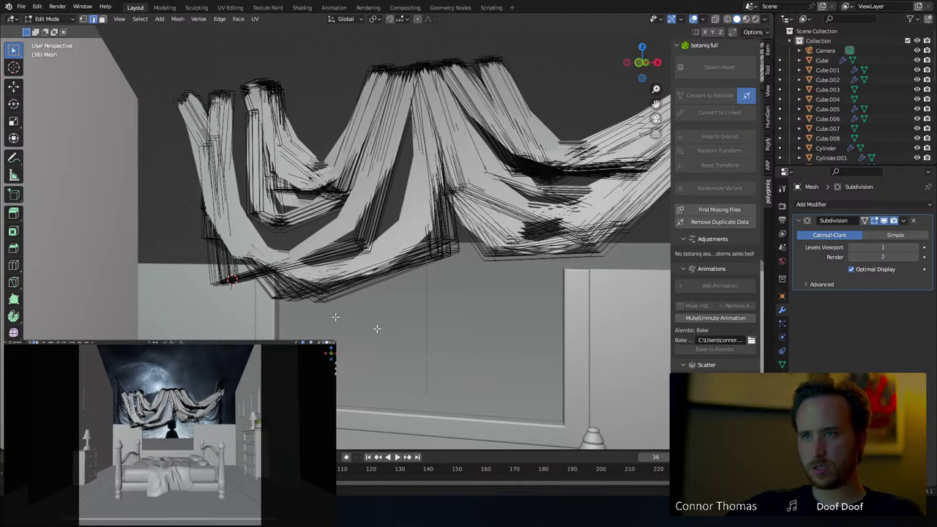
key("1")
left_click_drag(321, 308, 362, 314)
key("g")
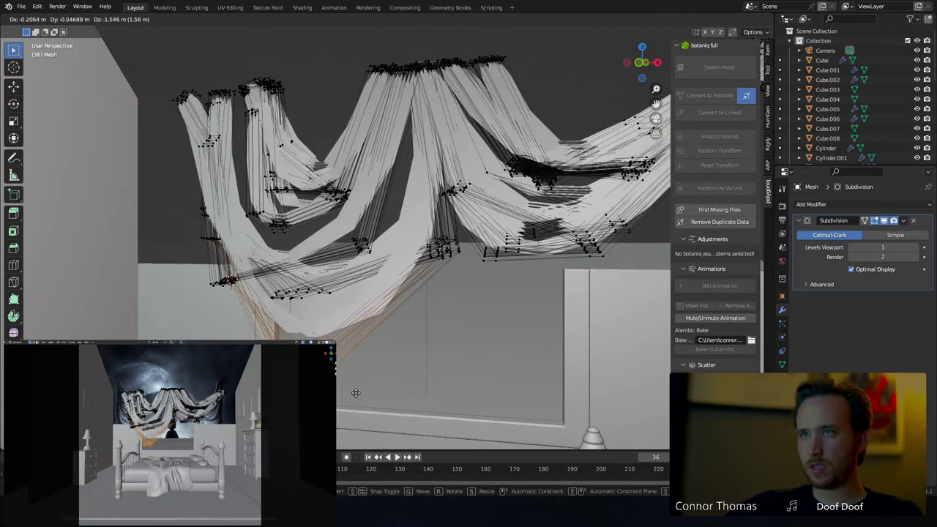
key("Escape")
key("g")
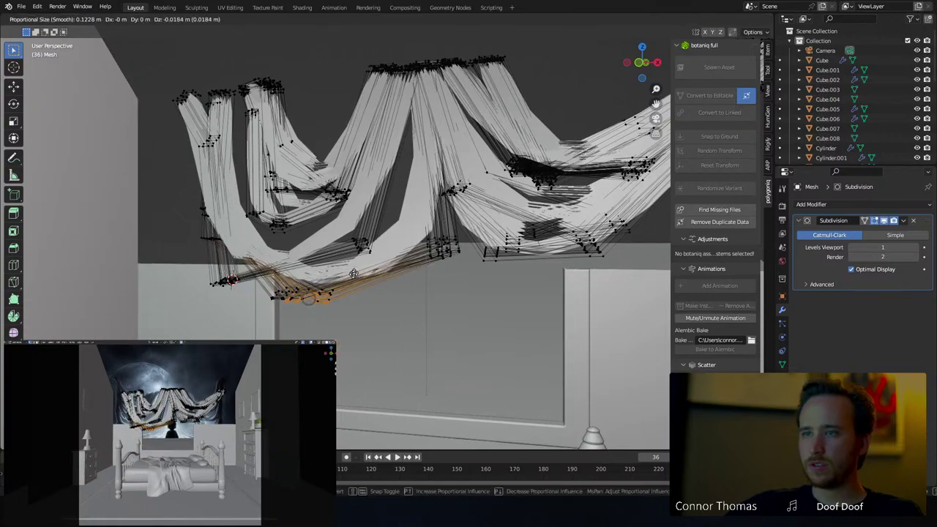
scroll(352, 316, "down", 11)
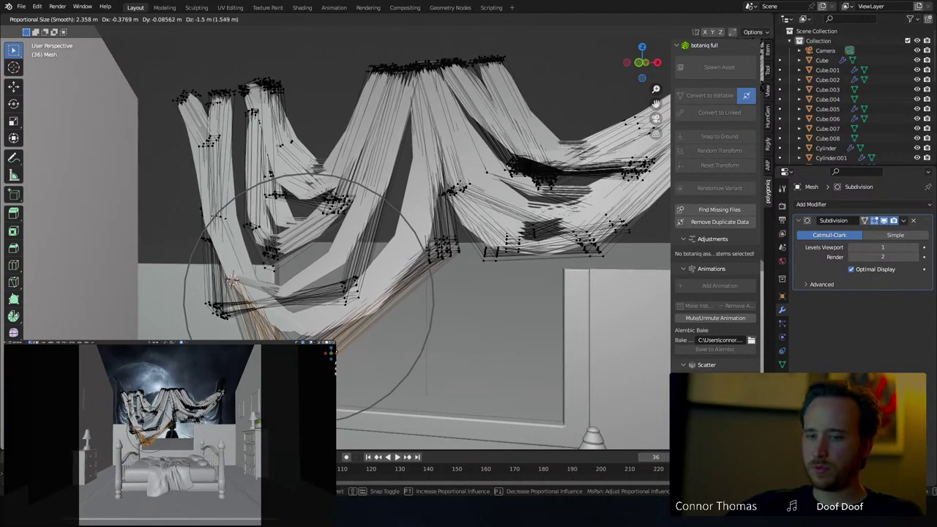
left_click(497, 280)
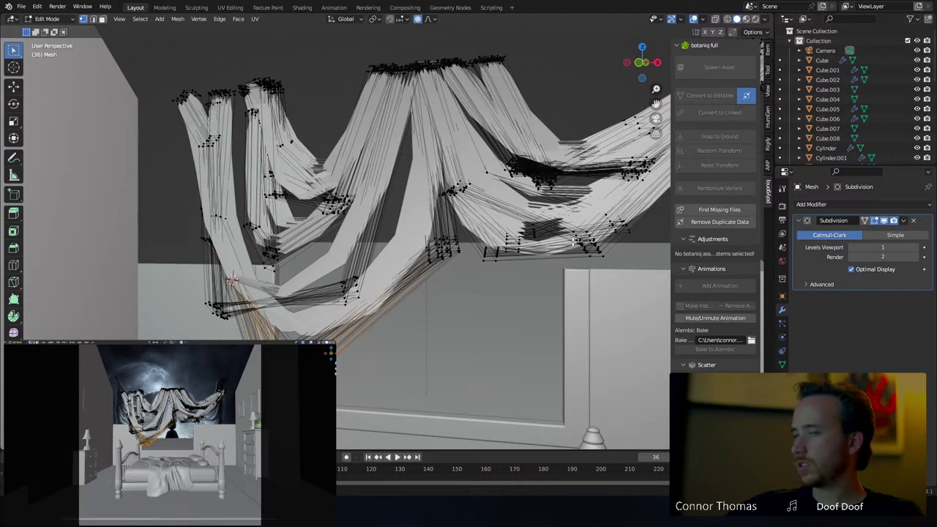
Pull the bottom vertices of the right swag downward, reducing the proportional editing radius to about 1.3 m
key("a")
key("a")
key("g")
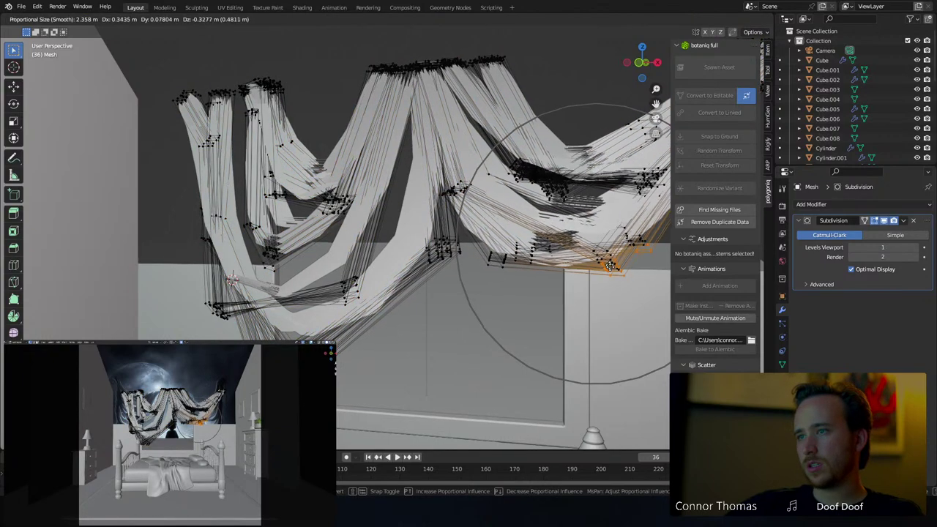
scroll(609, 291, "up", 8)
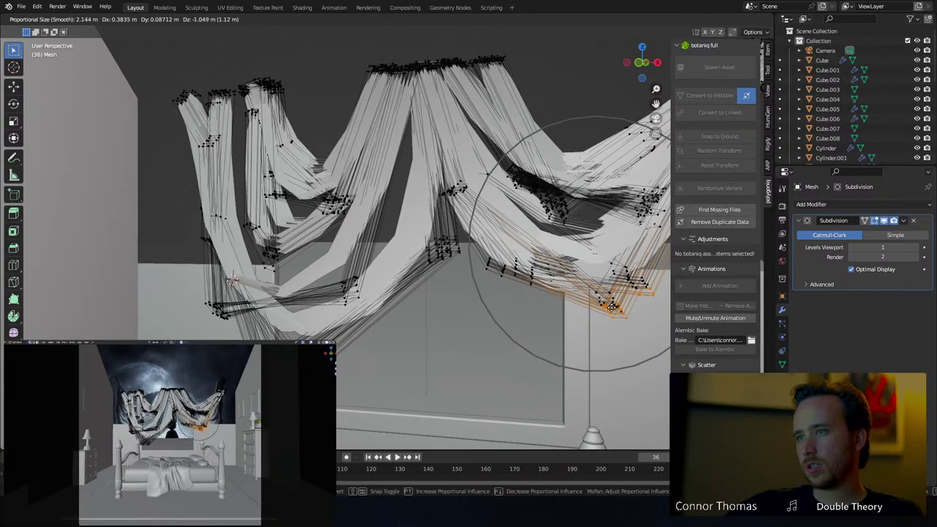
scroll(621, 358, "up", 1)
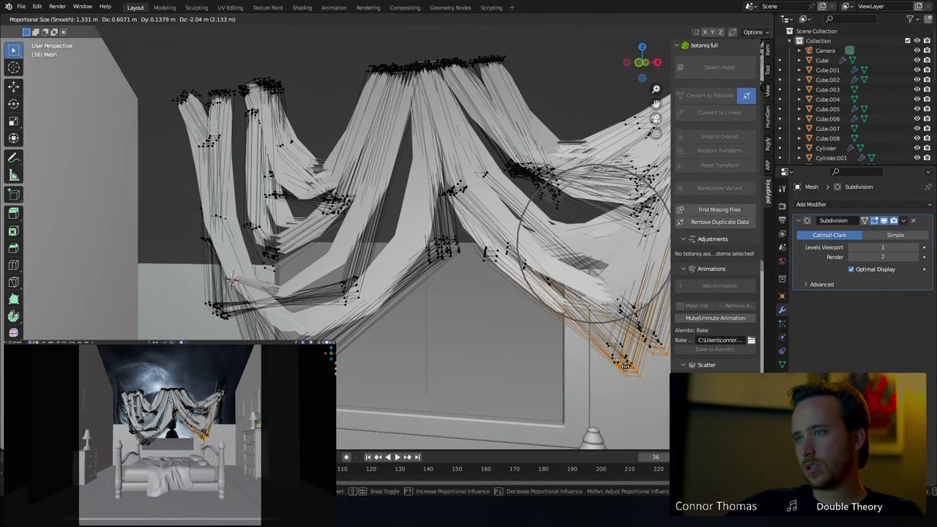
left_click(615, 431)
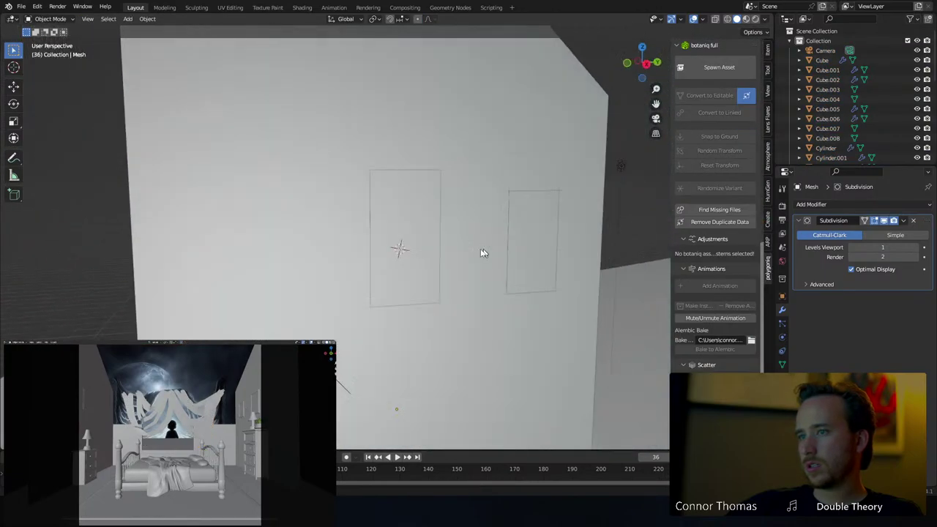
Select the curtain mesh in Object Mode
middle_click_drag(483, 254, 444, 181)
left_click(497, 221)
key("a")
key("a")
left_click(460, 172)
scroll(469, 169, "up", 3)
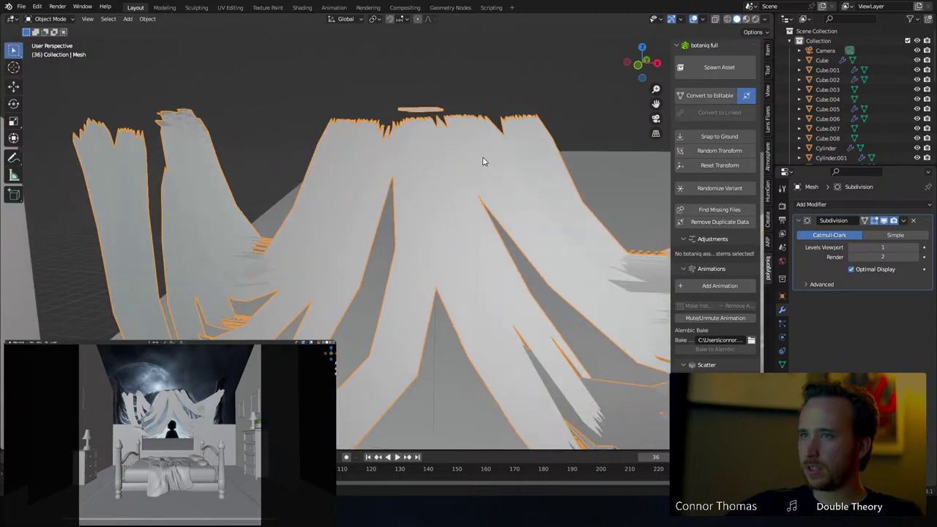
Extrude the vertices along the top edge of the curtain's central section by about 0.04 m, then return to Object Mode with solid shading
key("Tab")
key("a")
key("alt+a")
key("c")
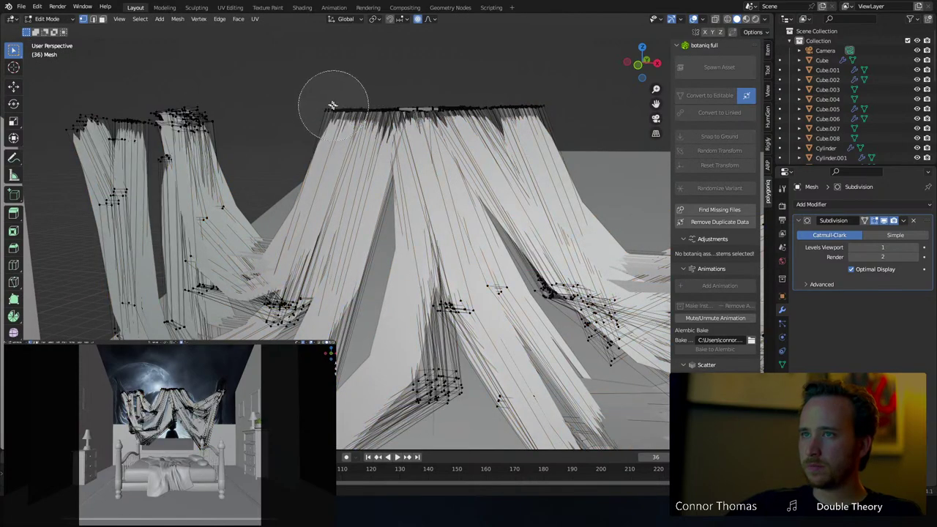
left_click_drag(353, 104, 561, 106)
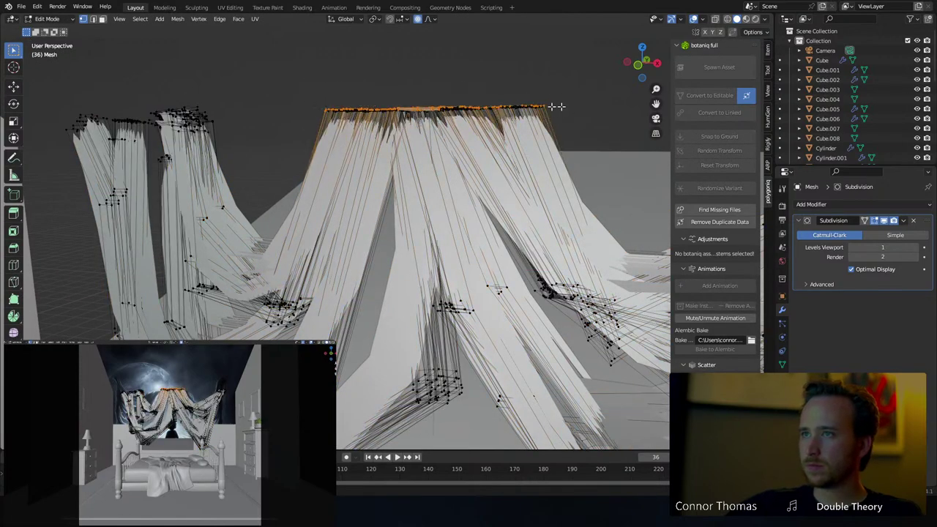
key("alt+z")
key("ctrl+l")
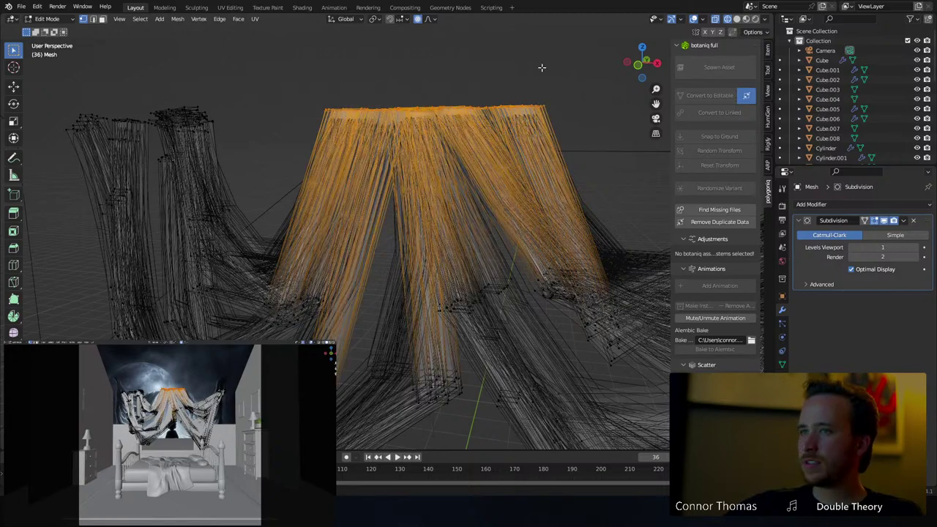
middle_click_drag(542, 68, 502, 209)
key("e")
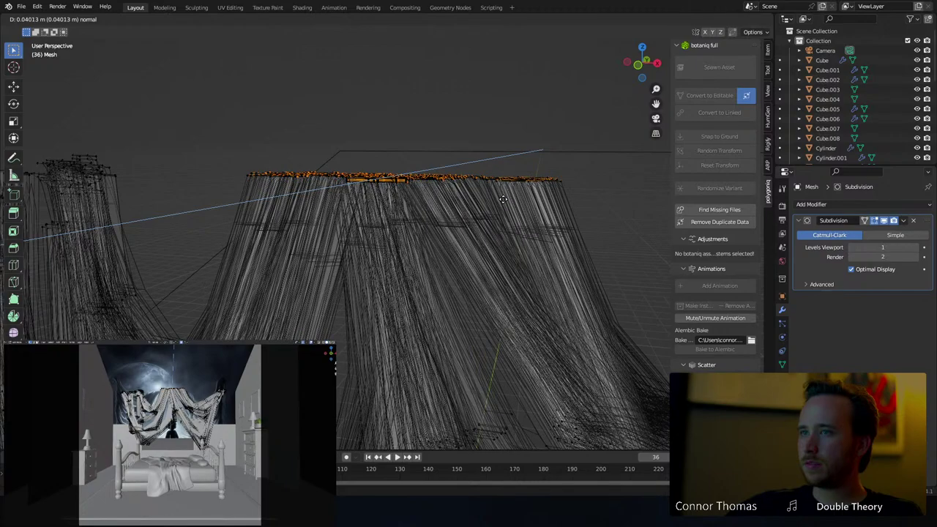
key("z")
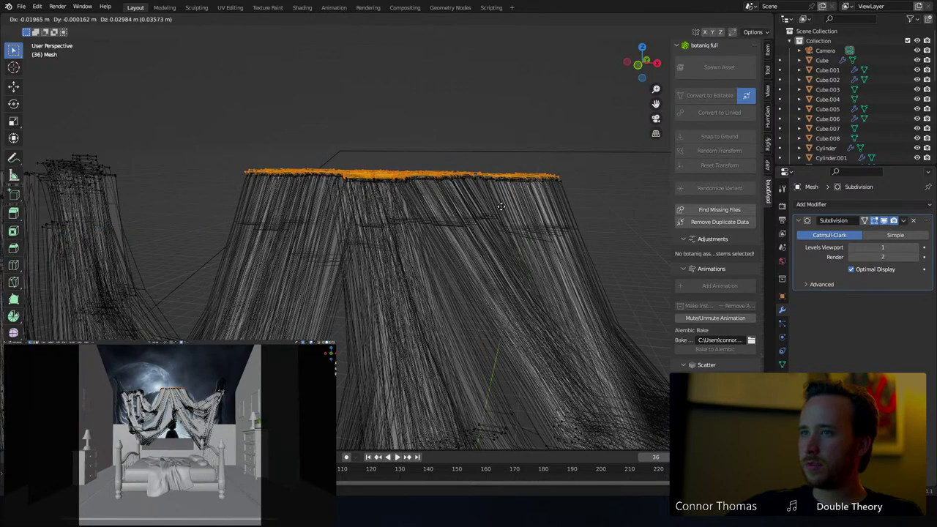
left_click(501, 206)
key("Tab")
key("alt+a")
mouse_move(510, 212)
middle_mouse_down()
mouse_move(459, 229)
mouse_move(462, 217)
mouse_move(459, 238)
mouse_move(494, 256)
mouse_move(444, 273)
mouse_move(498, 166)
mouse_move(485, 209)
mouse_move(476, 207)
middle_mouse_up()
key("shift+z")
Set the Subdivision modifier's viewport level to 2 and check the curtain's folds
scroll(493, 257, "down", 5)
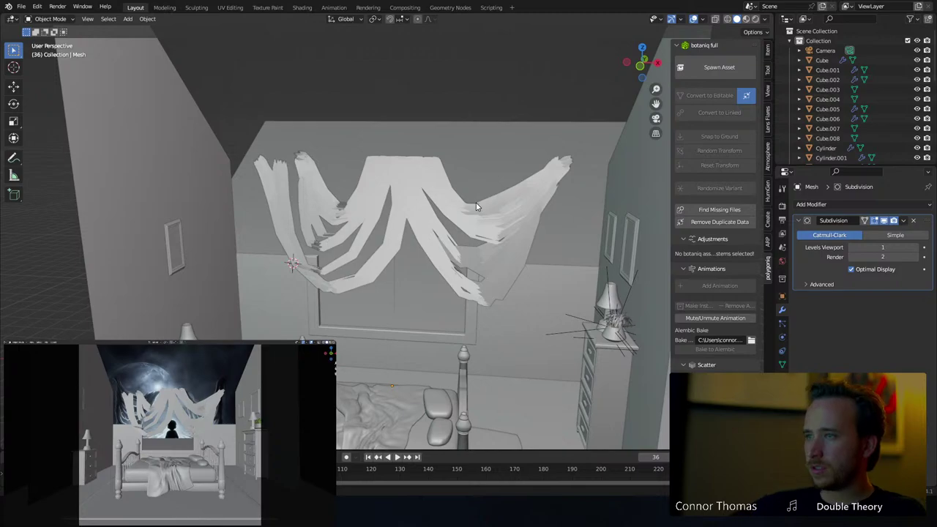
left_click(919, 248)
middle_click_drag(523, 253, 452, 251)
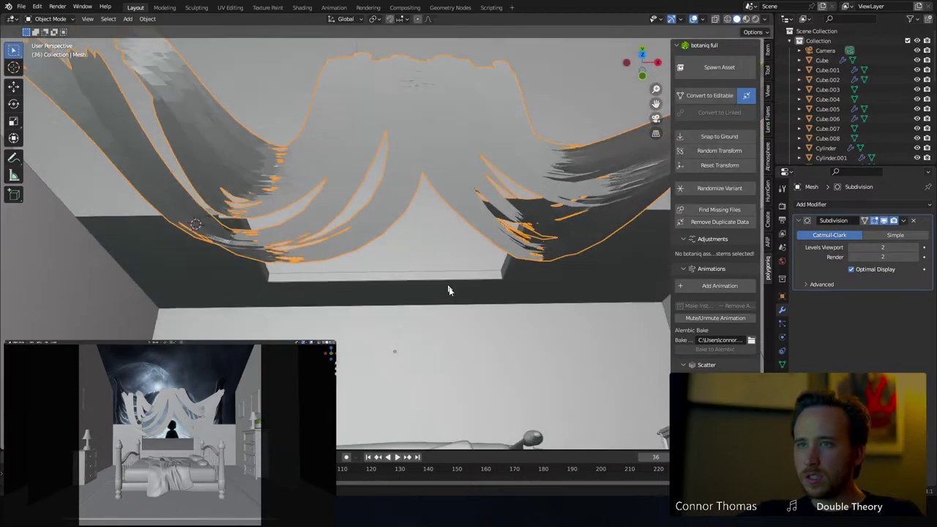
middle_click_drag(449, 288, 352, 224)
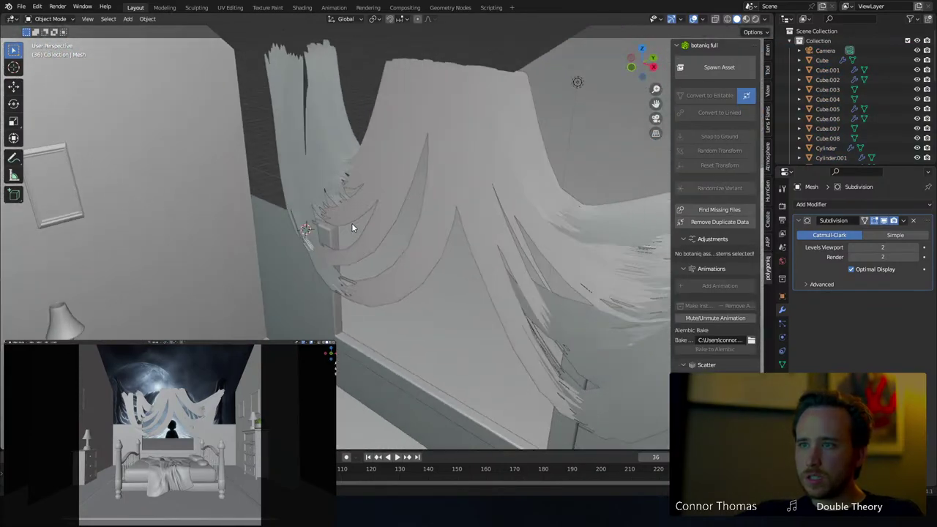
Rotate the curtain freely with a slight trackball tilt of about 5 and 7.5 degrees
left_click(447, 190)
key("r")
key("r")
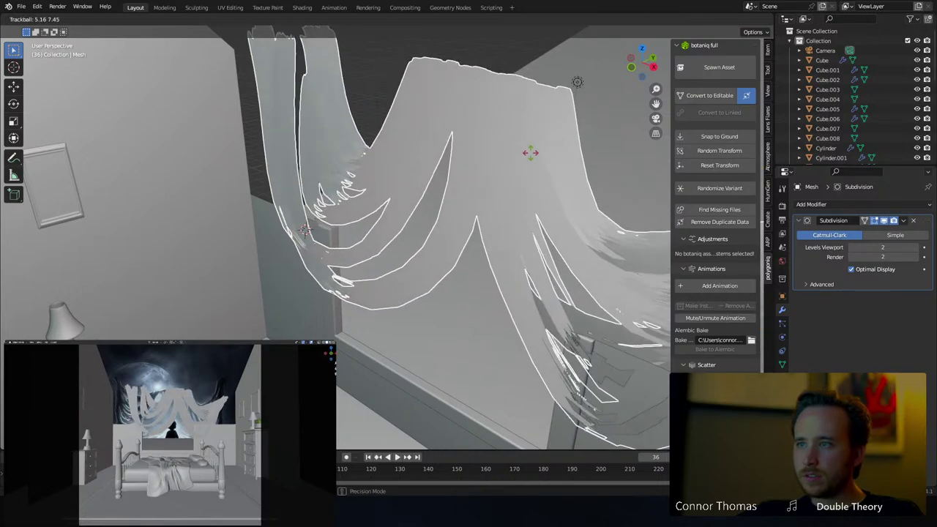
left_click(527, 151)
key("alt+a")
middle_click_drag(500, 160, 524, 155)
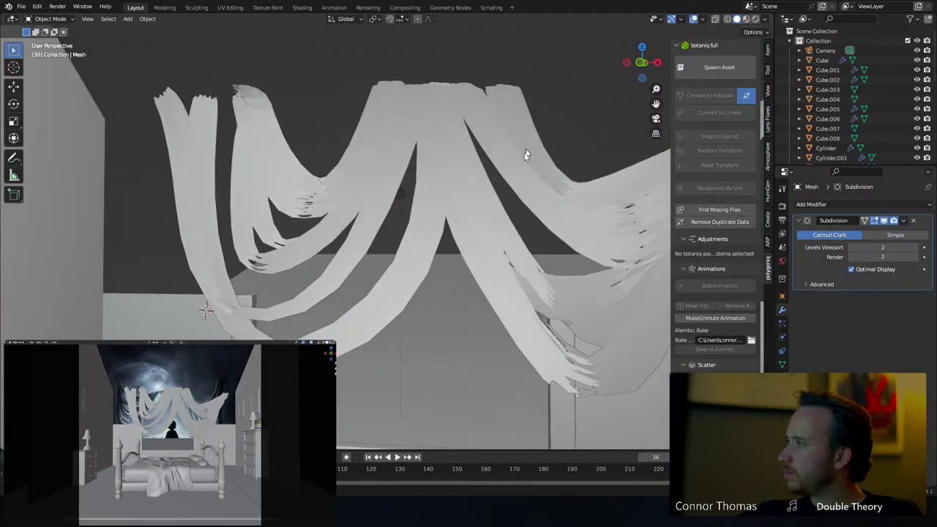
Enlarge the curtain slightly and move it about 0.7 m toward negative X and 1 m down above the bed
left_click(538, 150)
scroll(521, 202, "down", 5)
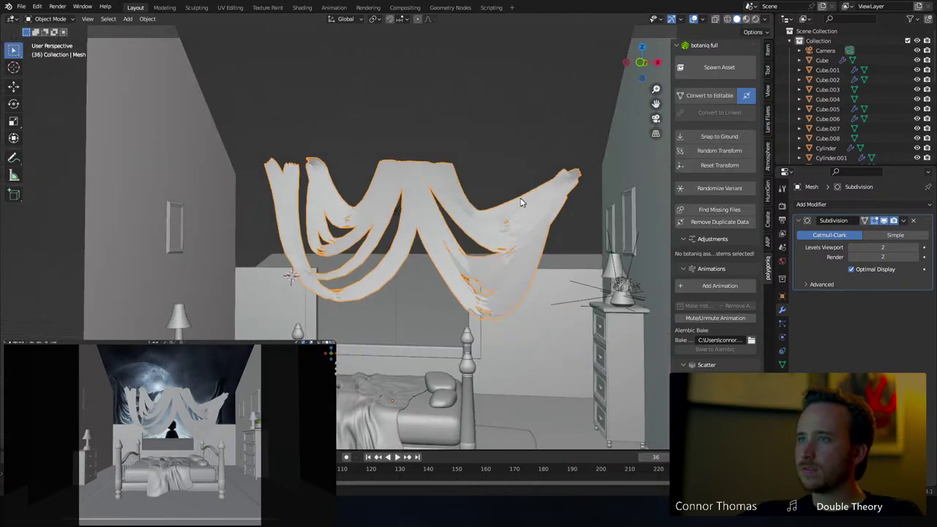
scroll(521, 202, "down", 2)
key("g")
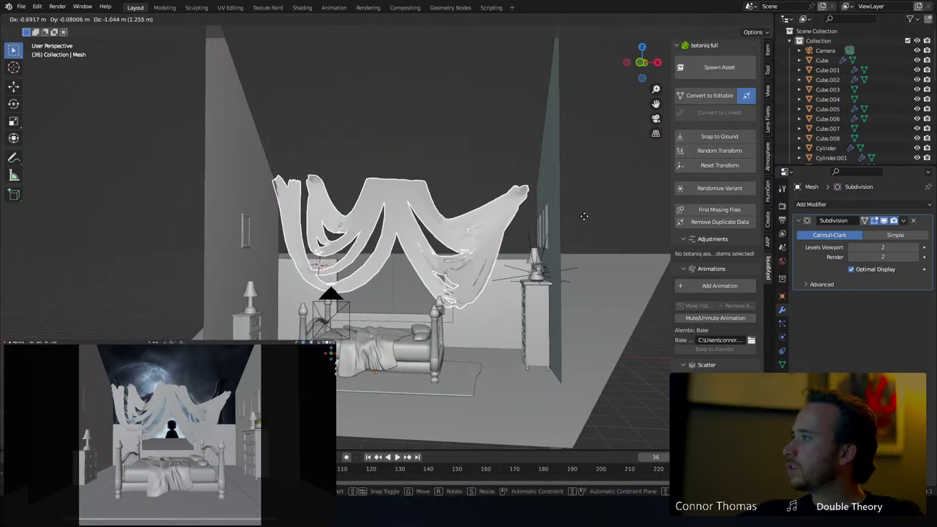
left_click(583, 216)
key("a")
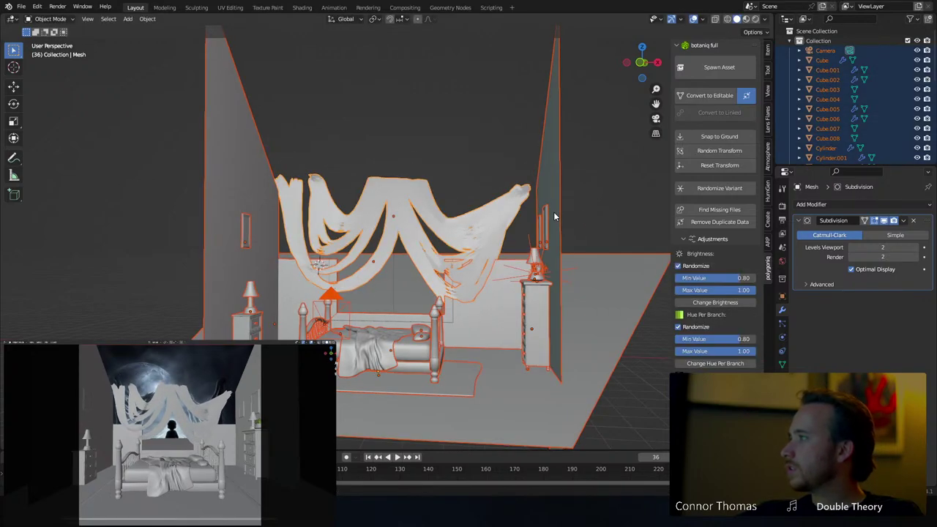
key("alt+a")
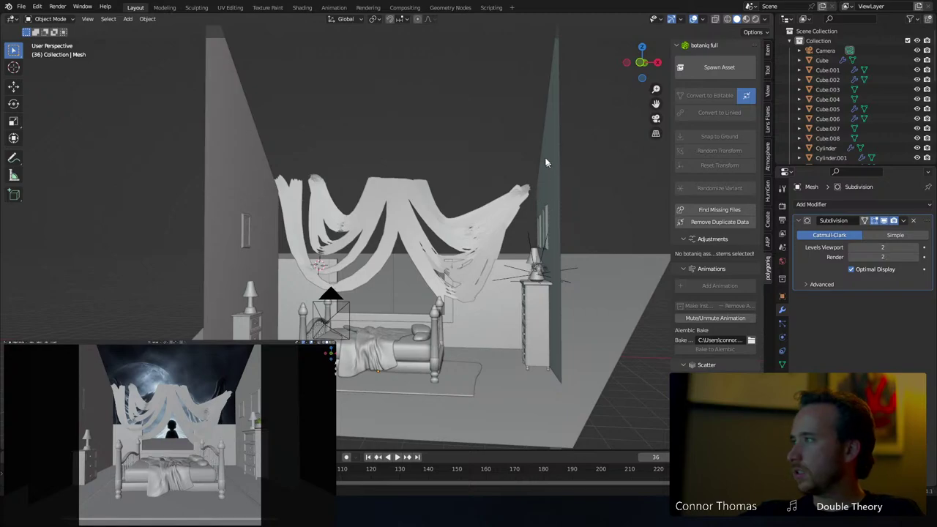
Move the inner-edge vertices of the left drape about 1 m outward in Edit Mode, with a proportional radius of about 0.83 m
left_click(429, 196)
key("Tab")
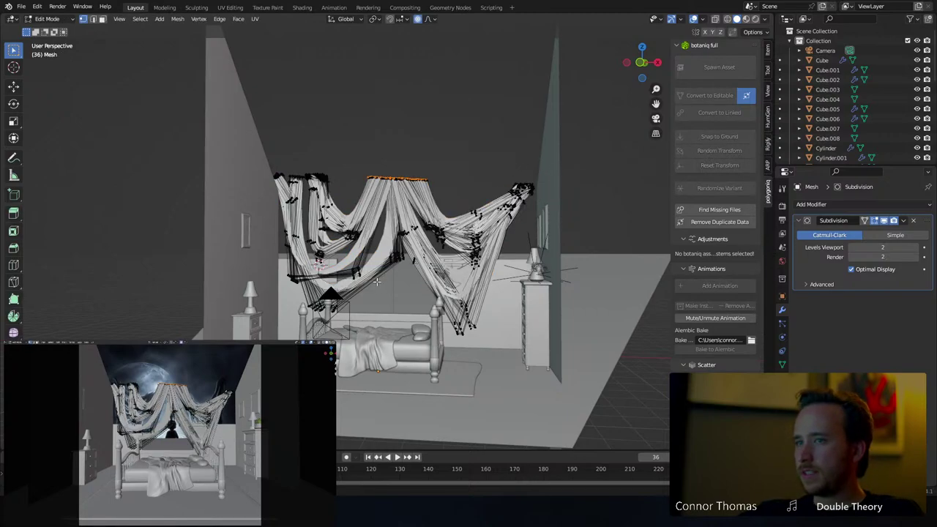
key("a")
key("alt+a")
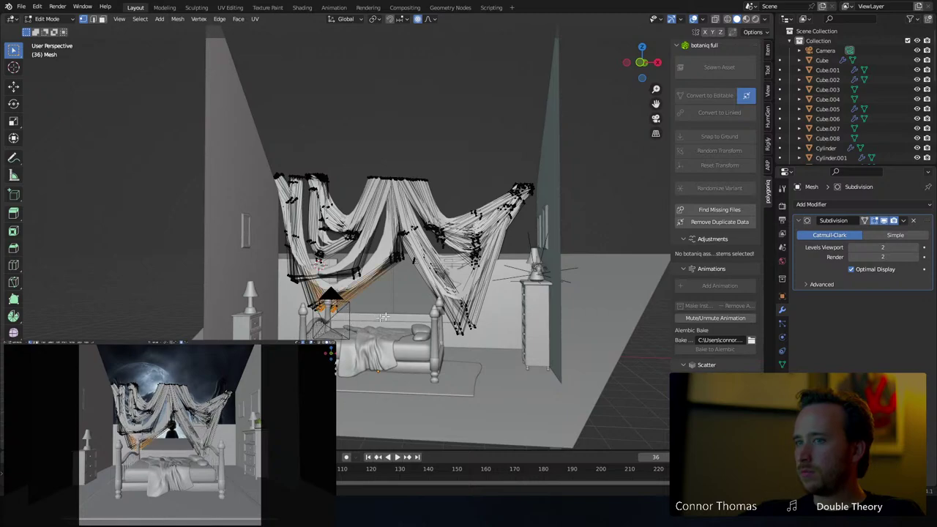
key("g")
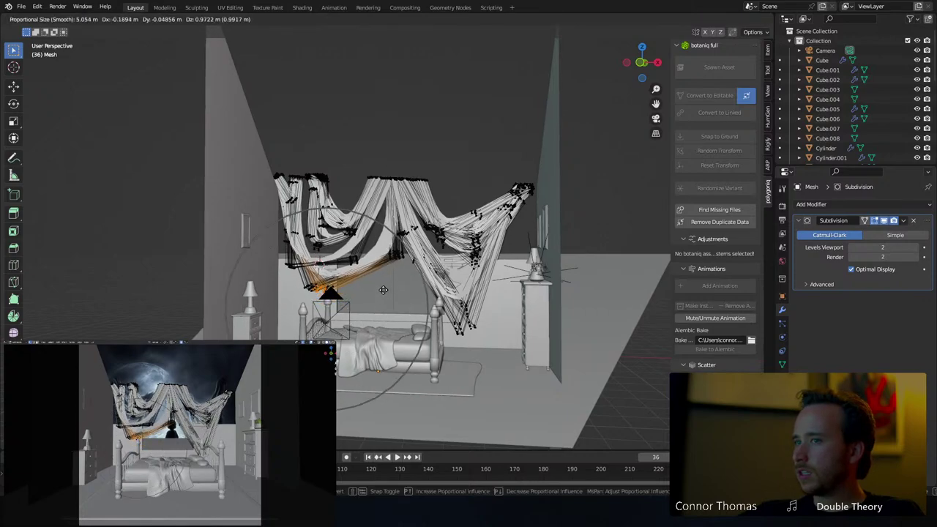
right_click(372, 293)
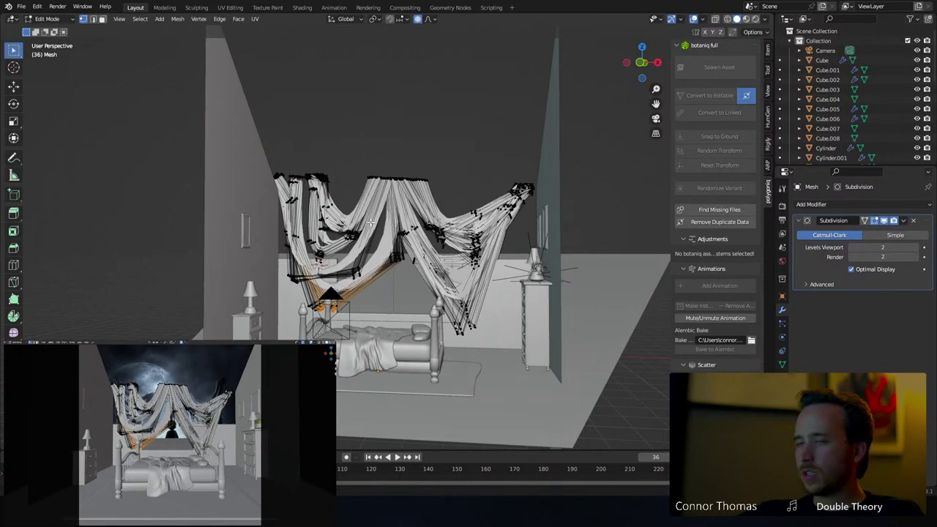
key("alt+a")
key("c")
key("g")
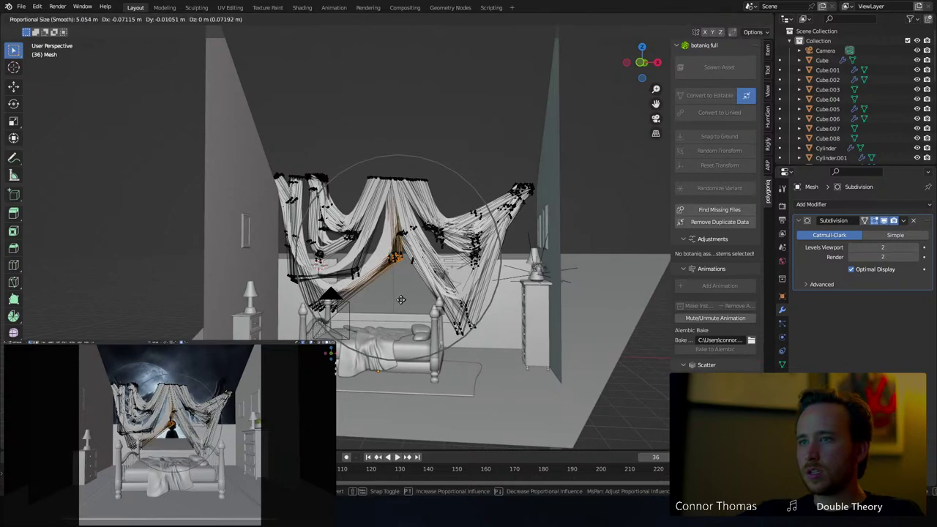
scroll(386, 297, "up", 5)
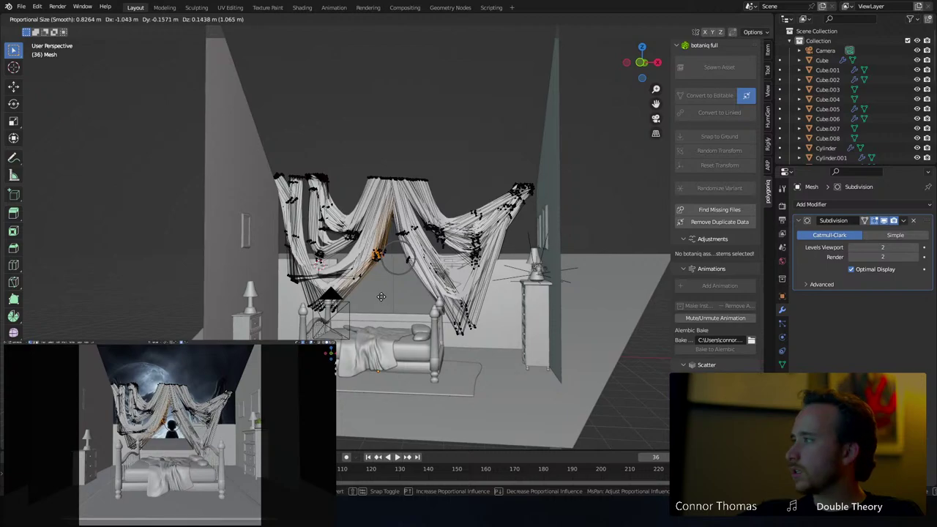
left_click(381, 296)
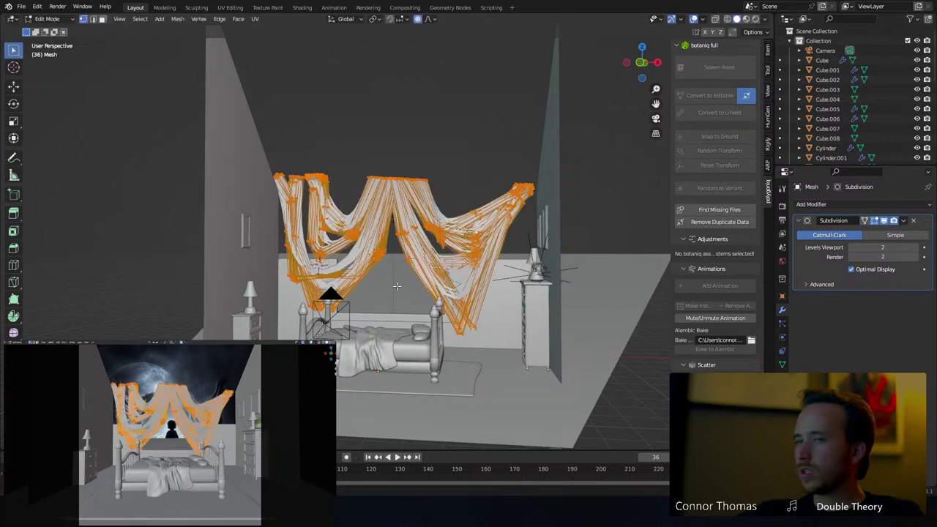
Move the right drape's inner-edge vertices about 0.3 m outward with a 1.33 m proportional radius, and save the file from Object Mode
key("g")
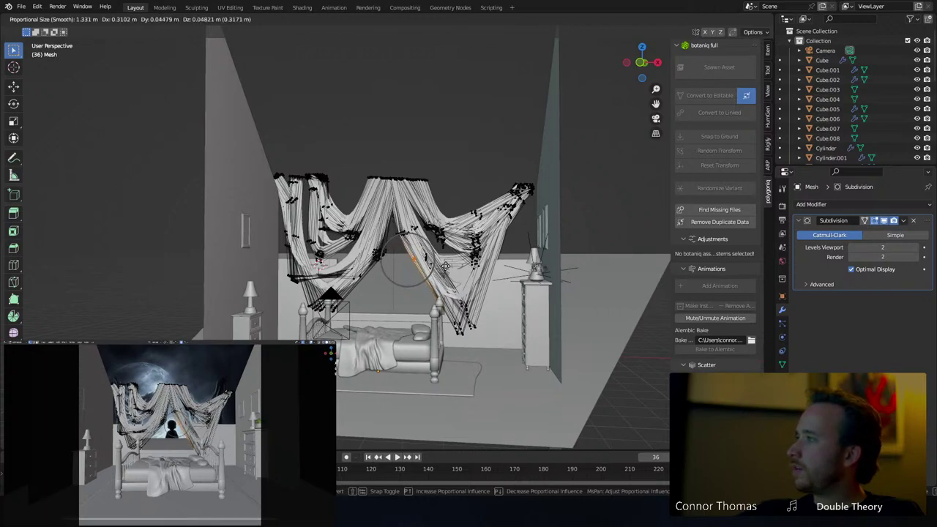
left_click(446, 267)
key("Tab")
key("a")
key("a")
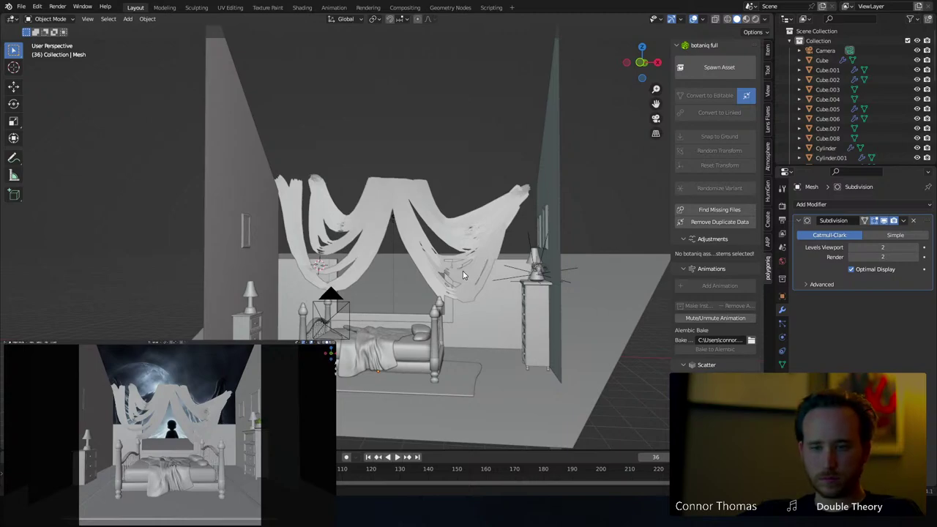
key("ctrl+s")
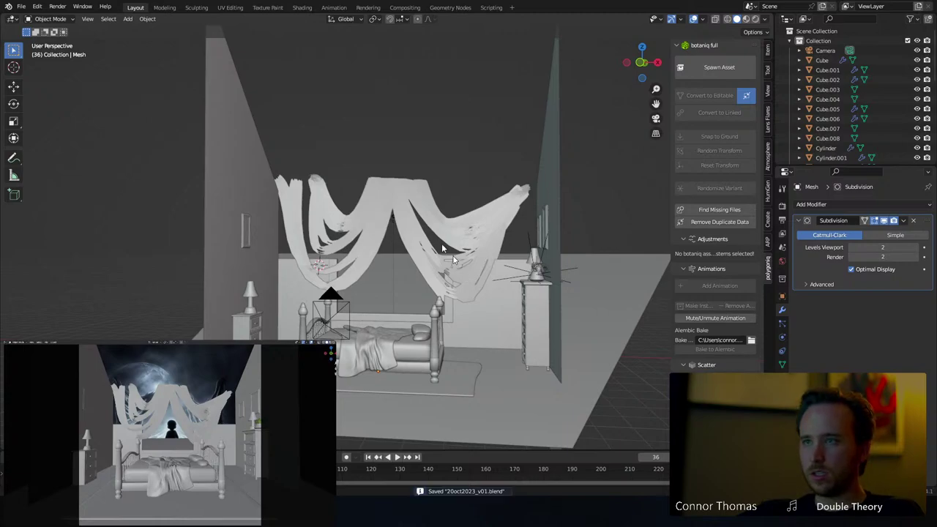
Examine the draped curtain above the bed from several angles
middle_click_drag(442, 243, 412, 202)
scroll(429, 263, "up", 4)
scroll(431, 245, "down", 3)
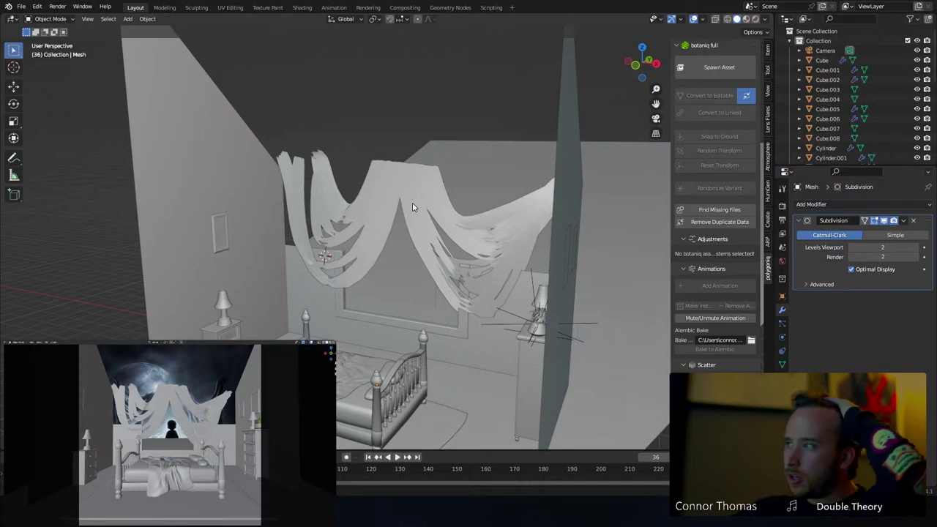
middle_click_drag(412, 202, 406, 232)
scroll(403, 233, "up", 3)
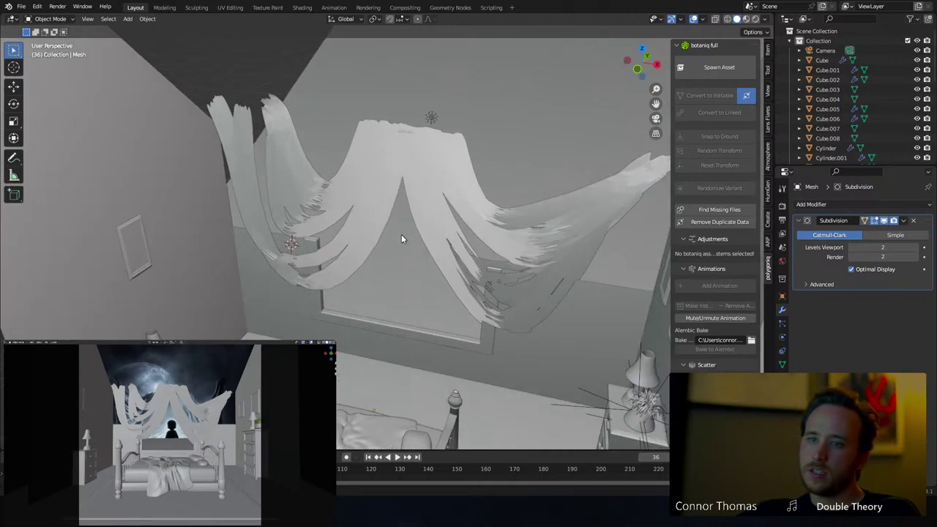
middle_click_drag(389, 232, 415, 220)
middle_click_drag(415, 218, 392, 215)
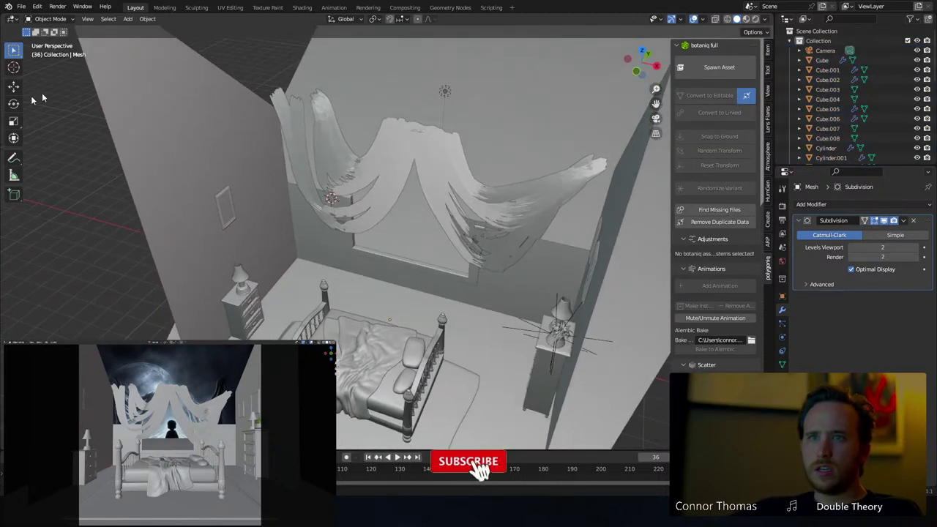
Place the 3D cursor near the far corner of the large ground plane and return to the selection tool
left_click(14, 67)
scroll(411, 187, "down", 4)
scroll(417, 176, "down", 10)
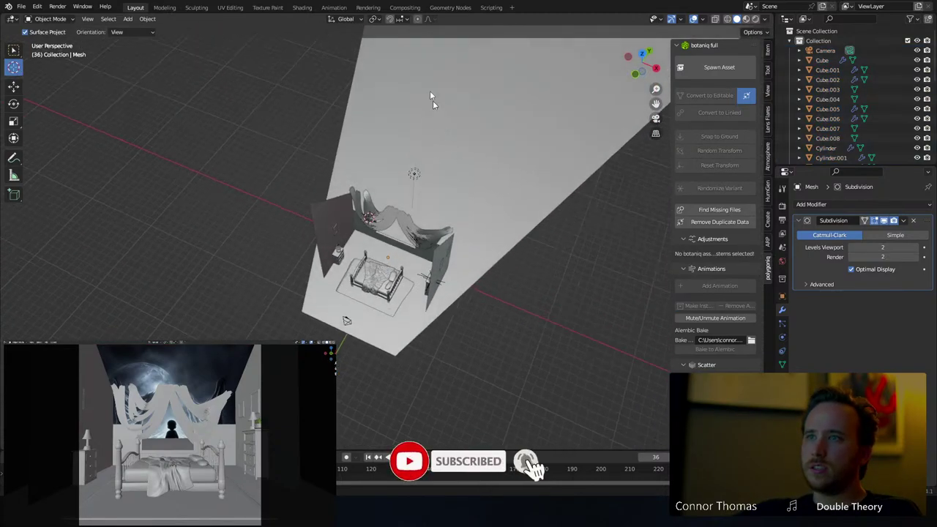
middle_click_drag(447, 51, 432, 163)
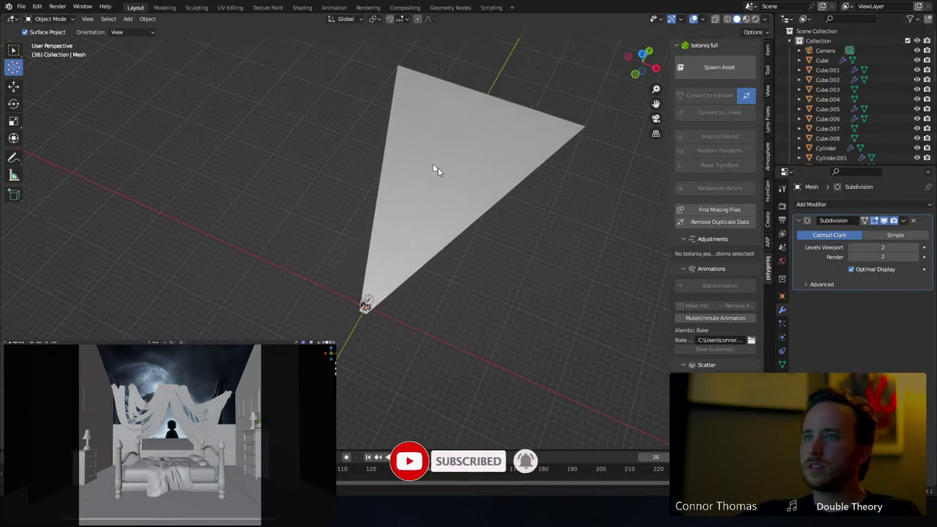
left_click(15, 50)
Add a UV sphere at the 3D cursor and scale it up to a huge moon-like ball
middle_click_drag(478, 224, 479, 200)
key("shift+a")
mouse_move(478, 200)
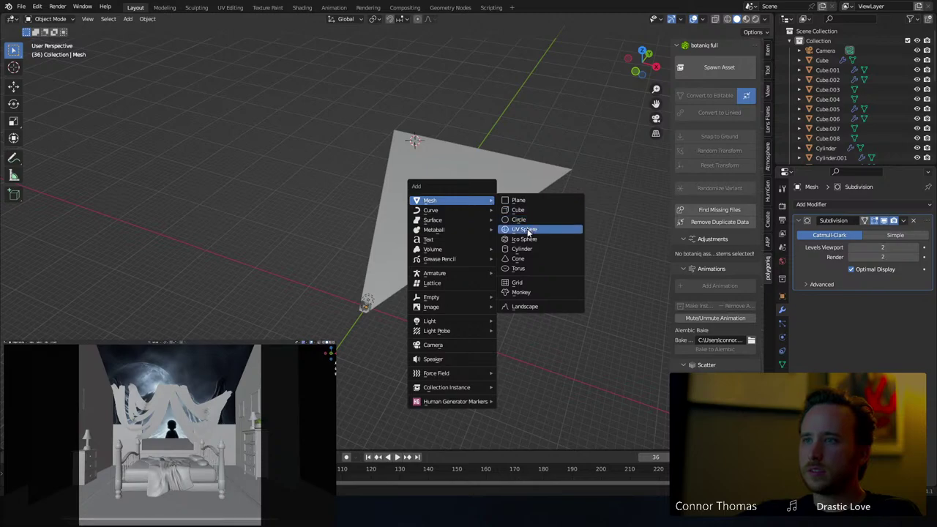
left_click(526, 229)
middle_click_drag(526, 230, 336, 194)
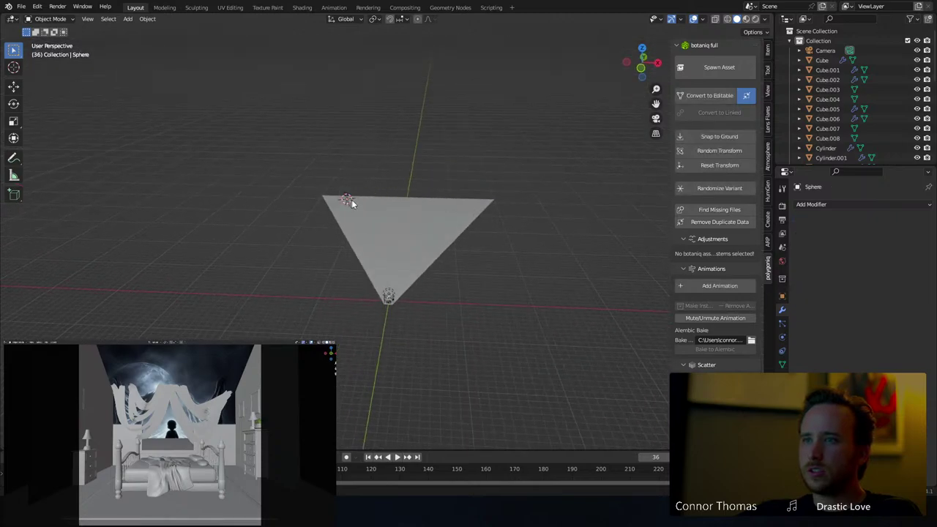
key("s")
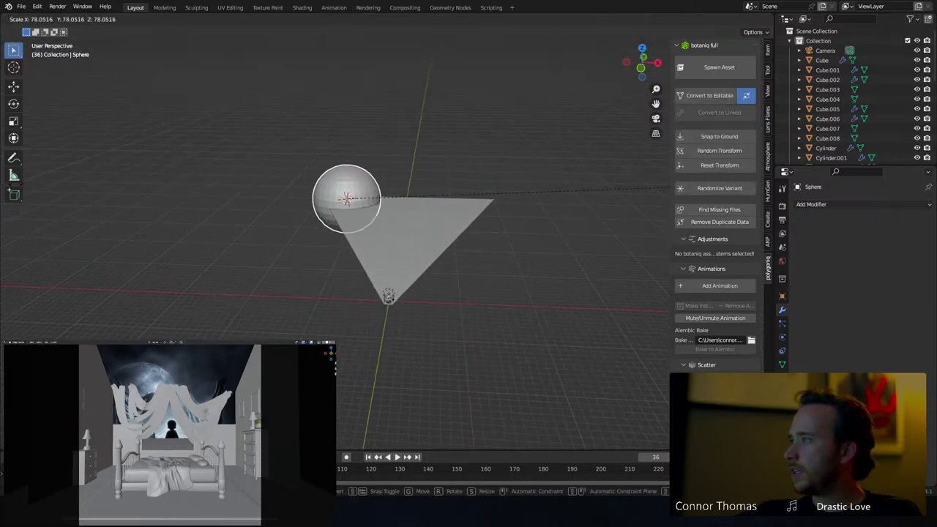
left_click(350, 191)
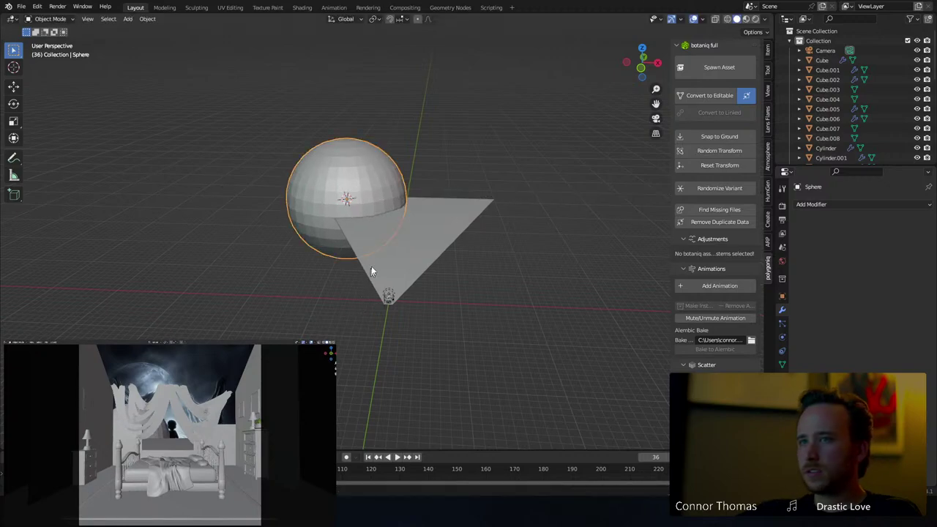
Raise the sphere above the far edge of the ground plane and enlarge it about 1.2 times
key("g")
left_click(449, 190)
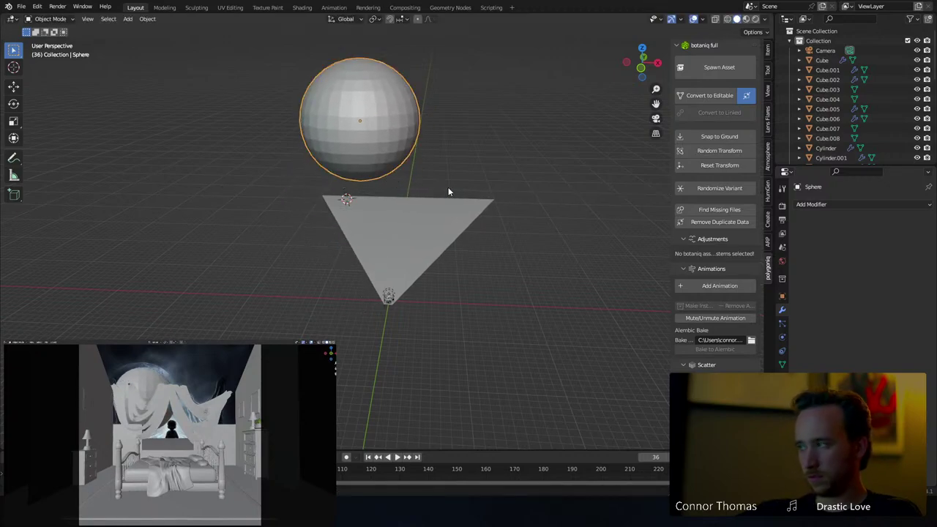
key("s")
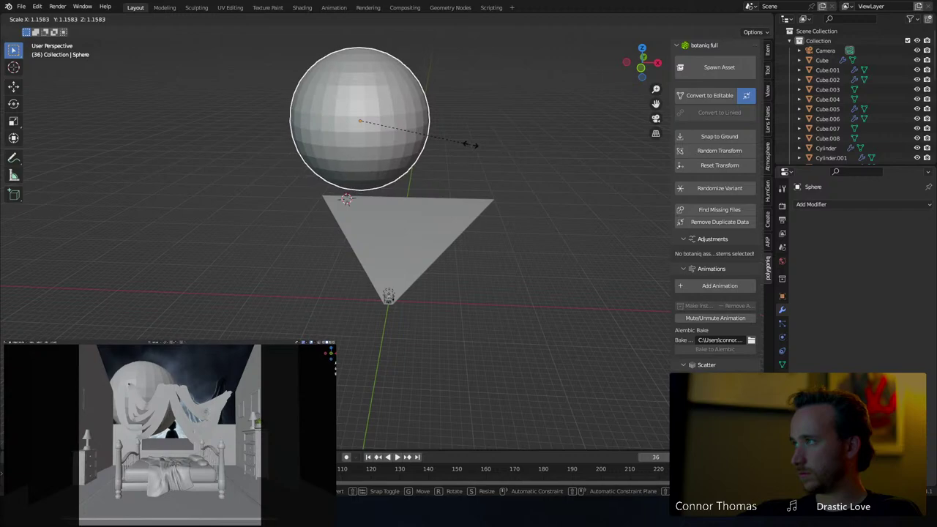
left_click(473, 148)
key("g")
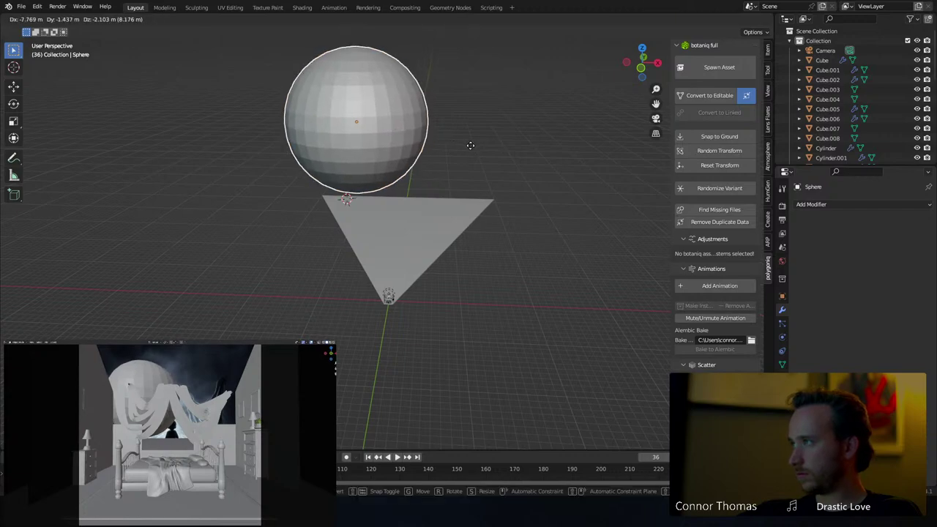
left_click(470, 145)
Apply smooth shading to the large sphere and deselect it
left_click(443, 156)
left_click(387, 150)
right_click(387, 150)
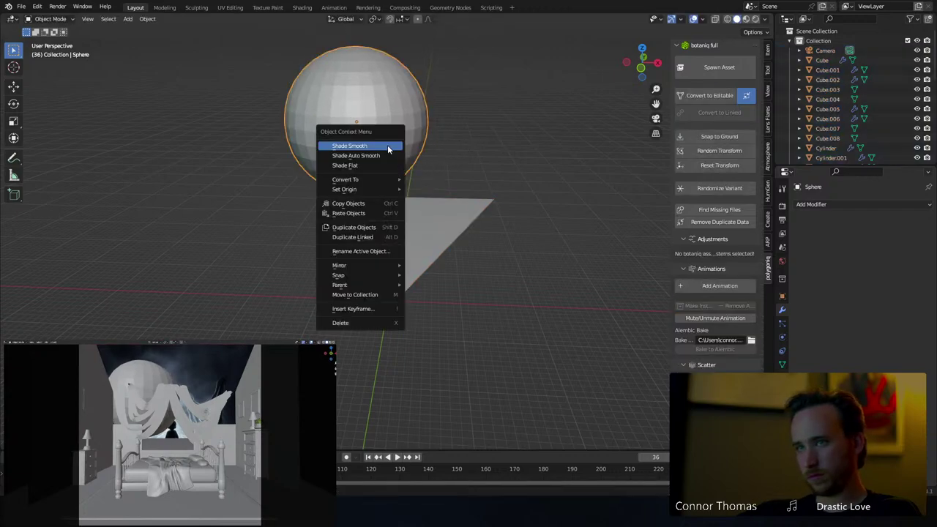
left_click(391, 150)
left_click(427, 216)
scroll(435, 227, "up", 4)
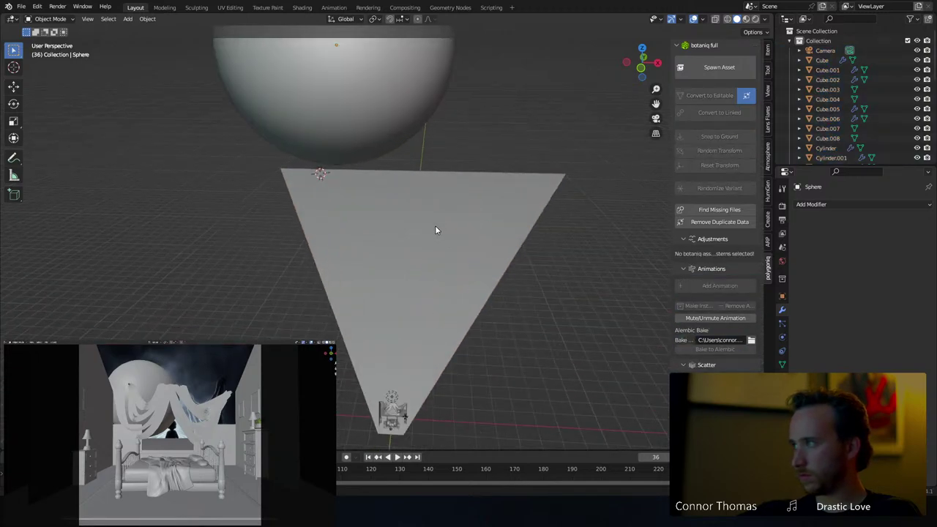
middle_click_drag(438, 232, 426, 205)
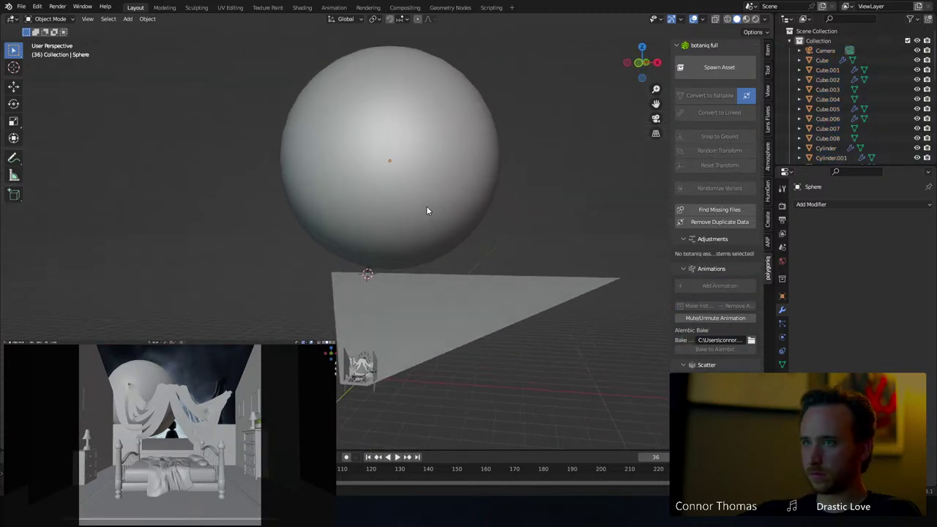
left_click(426, 206)
key("g")
right_click(284, 229)
key("a")
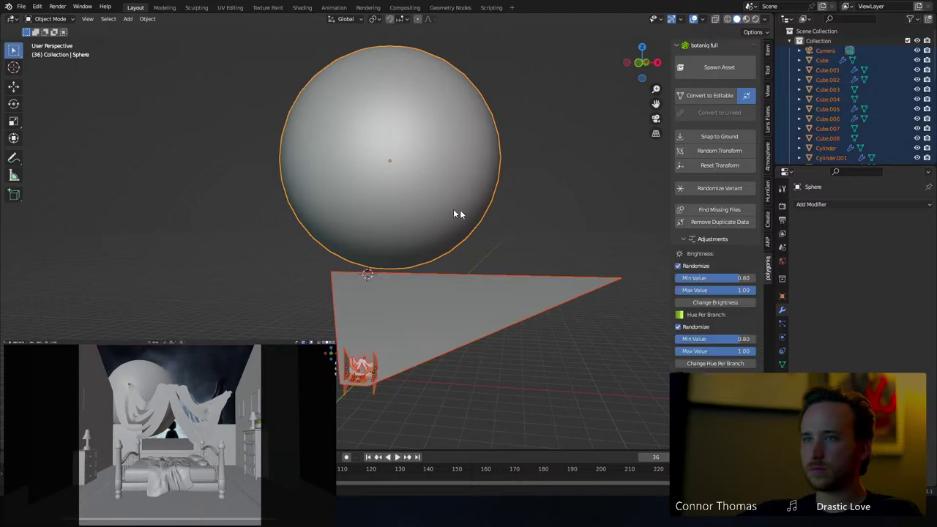
key("alt+a")
Open the curtain mesh above the bed in Edit Mode with no vertices selected
middle_click_drag(505, 207, 522, 226)
scroll(466, 313, "up", 2)
middle_click_drag(466, 314, 413, 257, "shift")
scroll(407, 256, "up", 7)
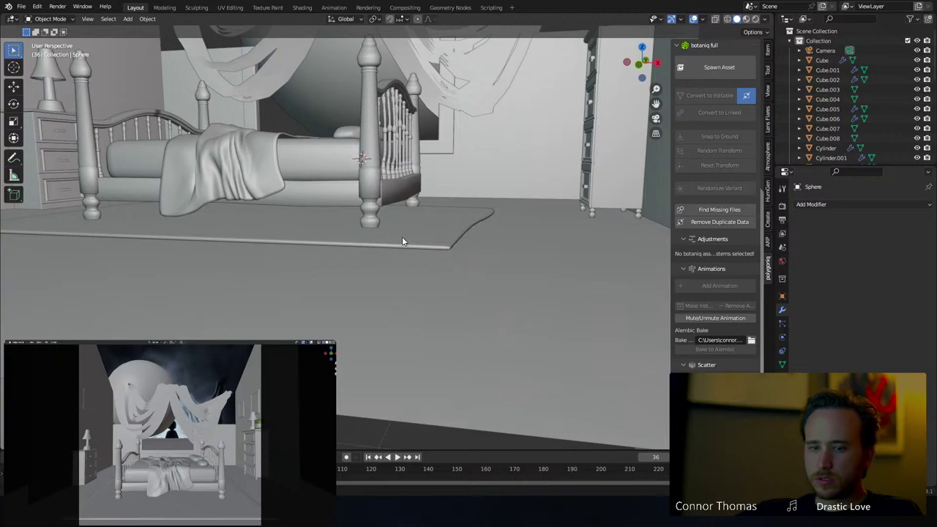
mouse_move(402, 242)
middle_mouse_down()
mouse_move(418, 205)
mouse_move(417, 241)
middle_mouse_up()
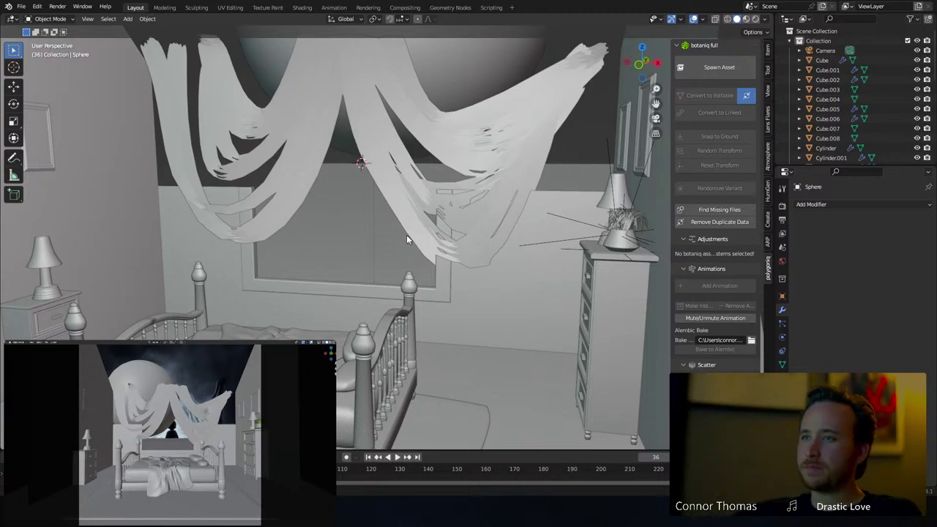
left_click(410, 218)
key("KP_Decimal")
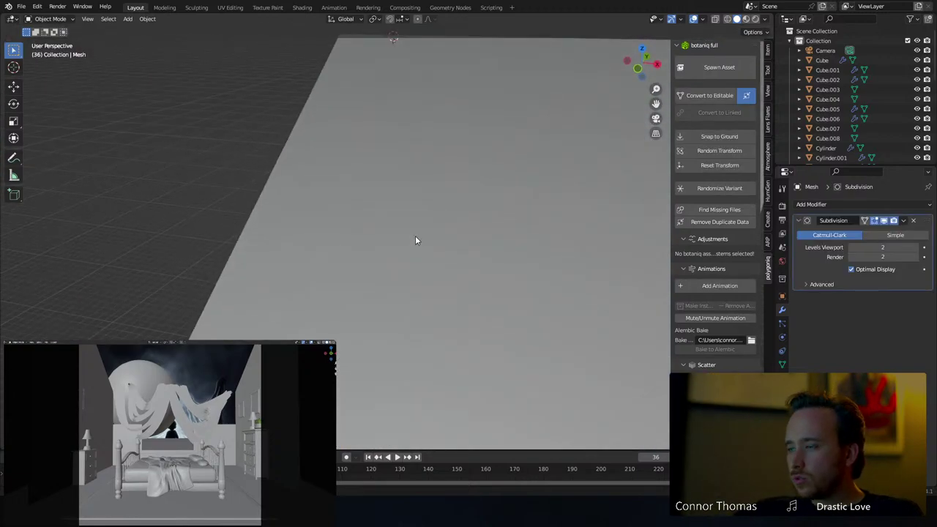
scroll(415, 235, "down", 5)
scroll(415, 235, "up", 3)
key("Tab")
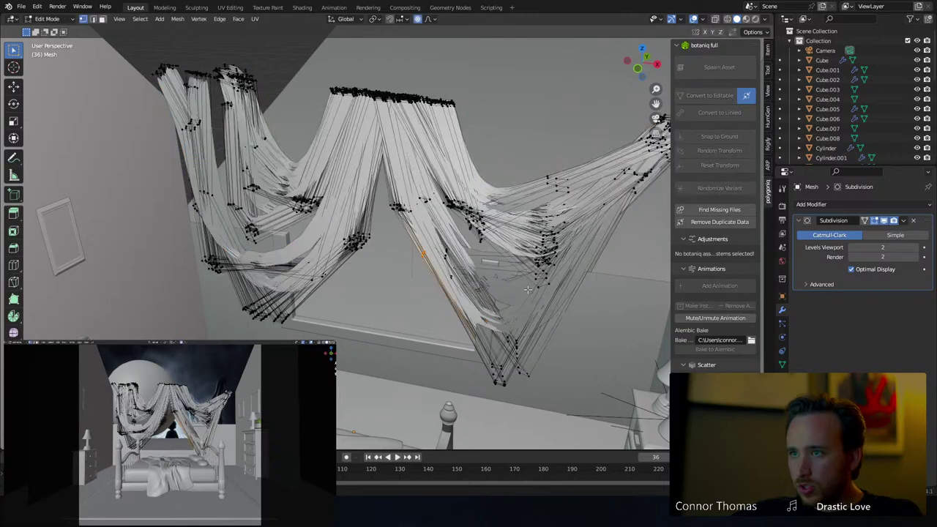
key("a")
key("alt+a")
left_click_drag(538, 280, 540, 268)
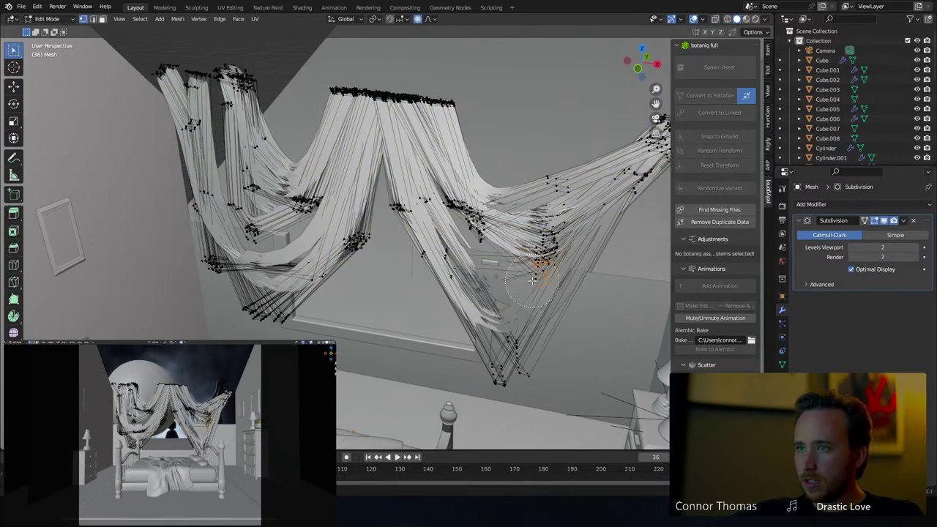
right_click(532, 282)
middle_click_drag(533, 284, 546, 315)
key("g")
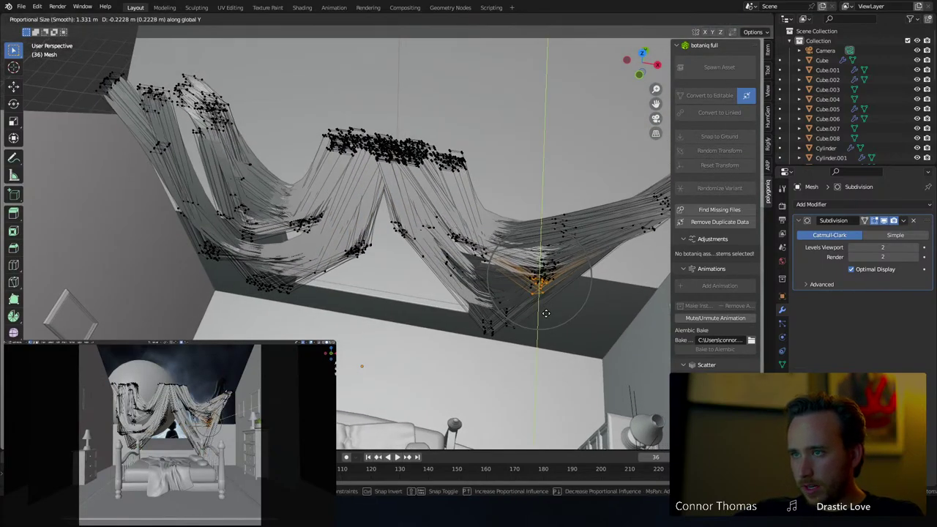
right_click(545, 309)
key("a")
key("alt+a")
Move the middle fold vertices of the right drape along global Y with proportional editing, and clear the selection
left_click(486, 272)
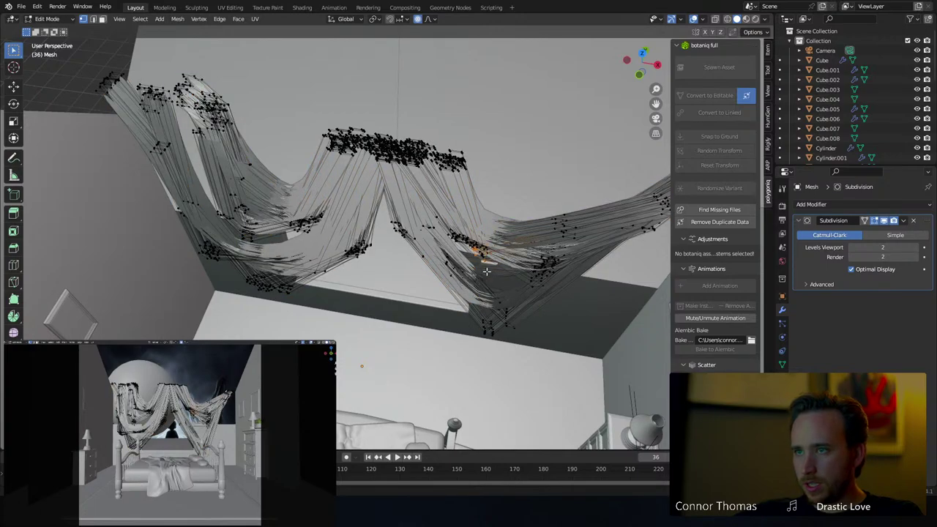
key("c")
left_click(526, 275)
right_click(495, 274)
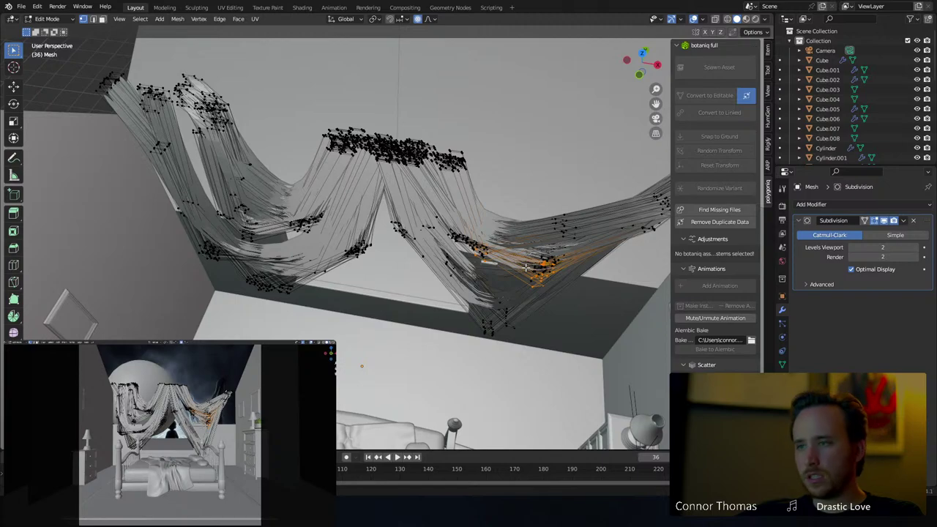
key("g")
key("y")
left_click(524, 272)
key("a")
key("a")
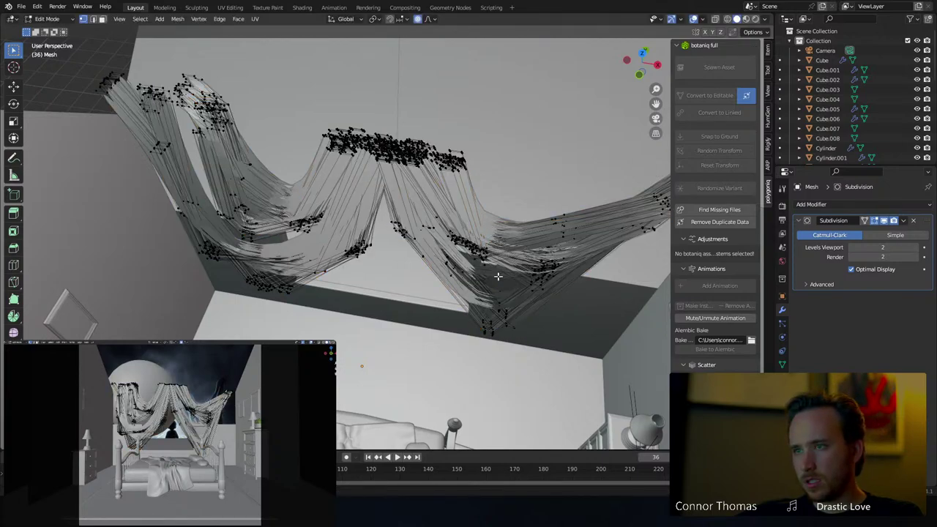
Shift the inner fold vertices of the right drape along global Y and check the shape in Object Mode
key("c")
left_click(472, 284)
right_click(475, 284)
key("g")
key("y")
left_click(518, 281)
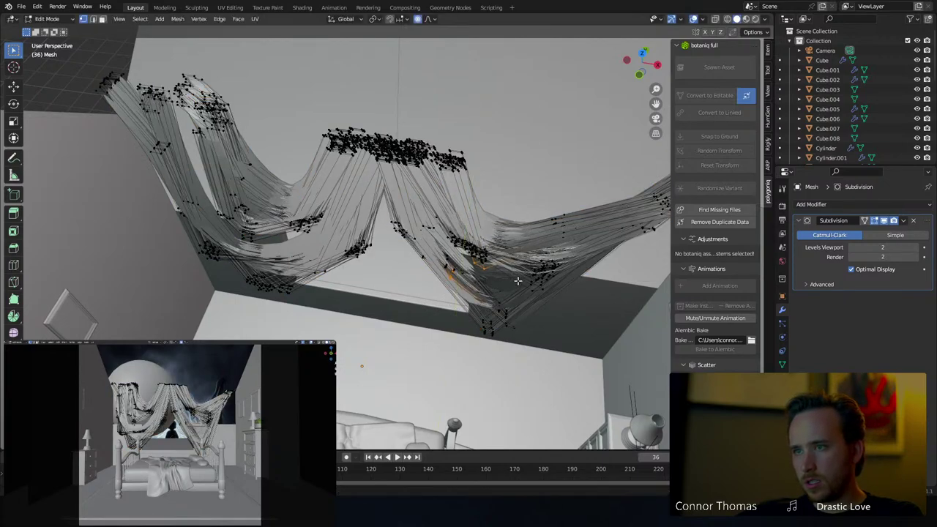
key("Tab")
middle_click_drag(533, 293, 554, 262)
Move the lowest outer vertices of the right drape about 0.1 m toward negative Y with a 1.33 m proportional radius
key("Tab")
key("a")
key("a")
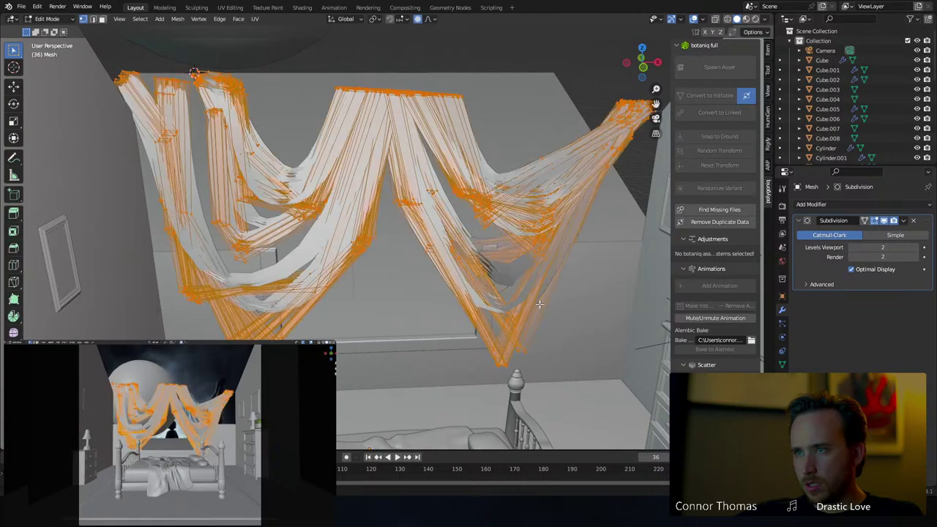
left_click_drag(491, 358, 541, 297)
key("g")
key("y")
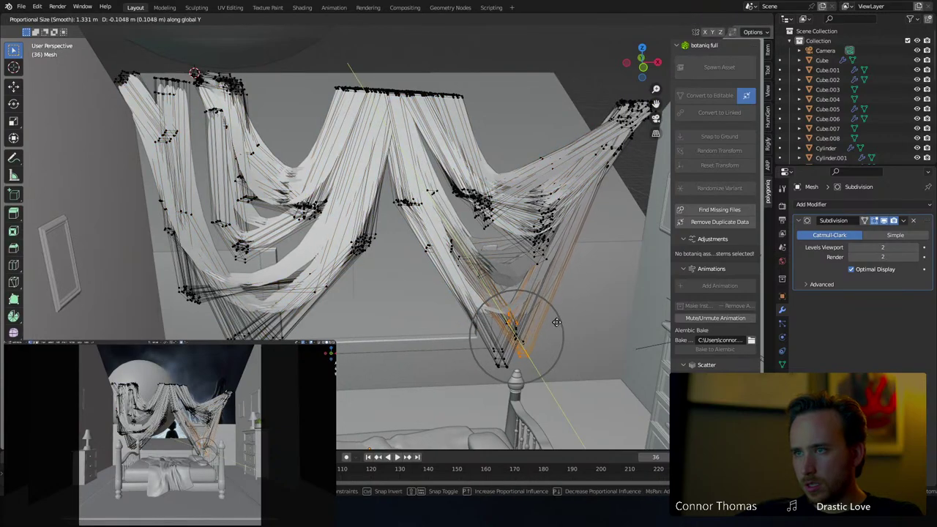
left_click(554, 319)
key("Tab")
middle_click_drag(549, 322, 537, 310)
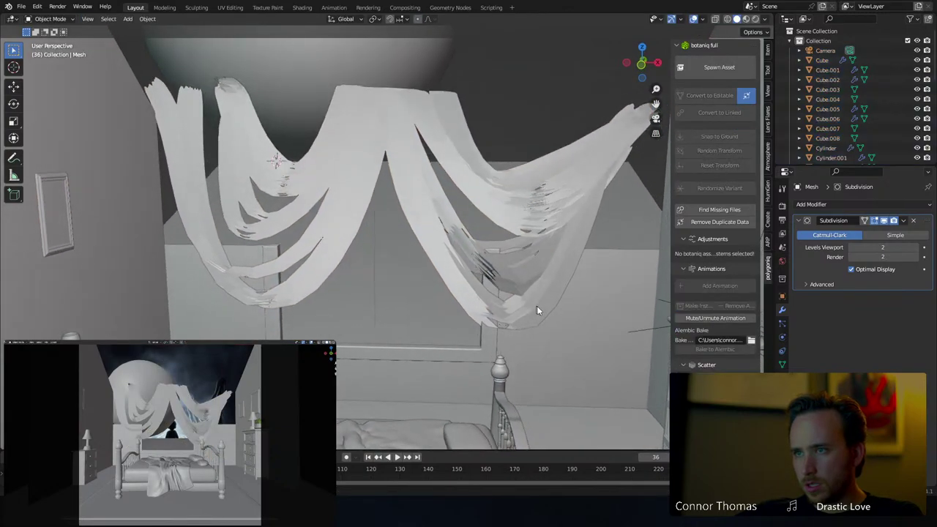
Move the bottom tip vertices of the right drape about 0.05 m toward negative Y in Edit Mode
key("Tab")
key("g")
key("y")
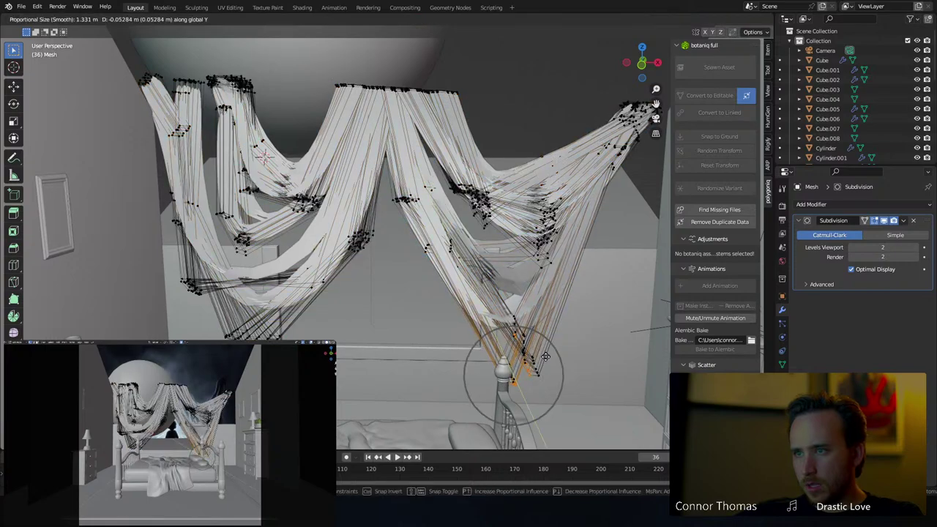
left_click(544, 354)
Circle-select the vertices around the right drape's gap and move them about 0.29 m toward negative Y with proportional editing
middle_click_drag(524, 266, 521, 286)
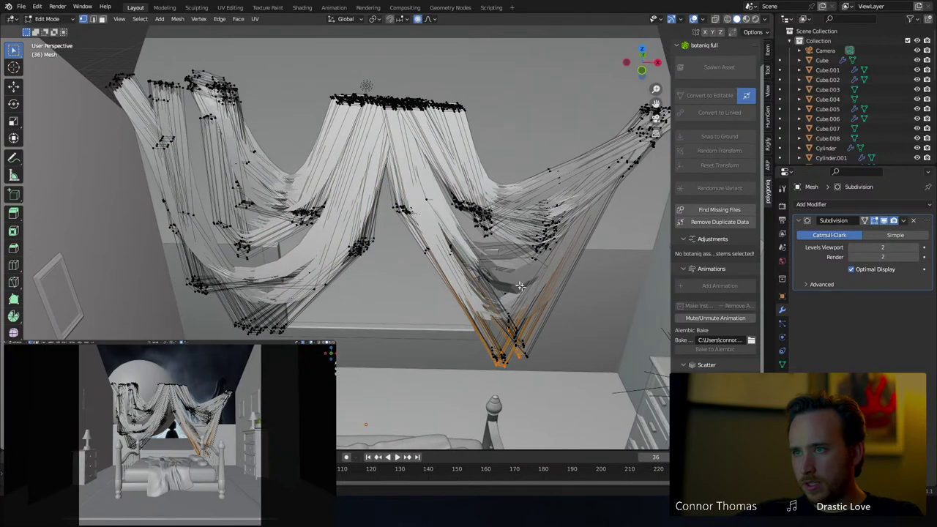
key("a")
key("alt+a")
key("c")
mouse_move(524, 278)
left_mouse_down()
mouse_move(518, 307)
mouse_move(498, 265)
left_mouse_up()
right_click(498, 265)
key("g")
key("y")
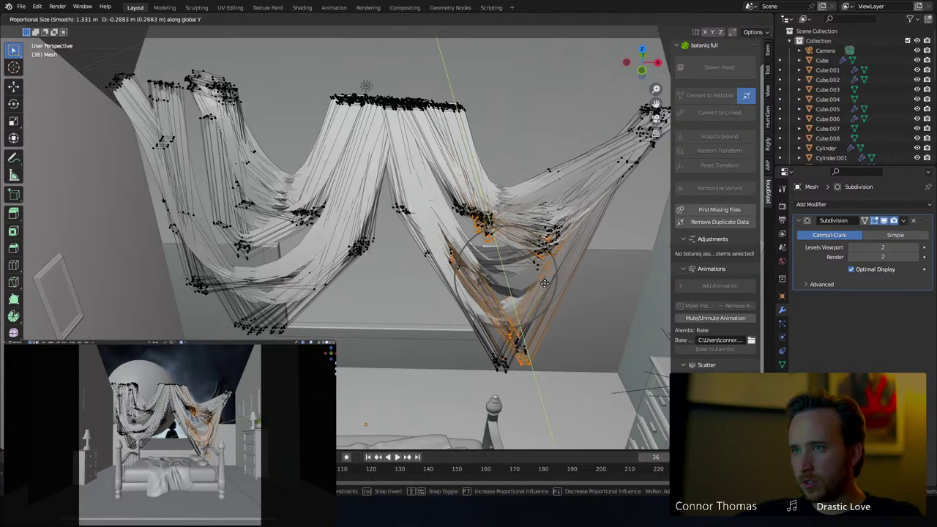
left_click(543, 281)
Return the curtain to Object Mode, deselect everything, and save the file
key("Tab")
middle_click_drag(542, 281, 495, 284)
scroll(533, 271, "down", 3)
key("a")
key("alt+a")
key("ctrl+s")
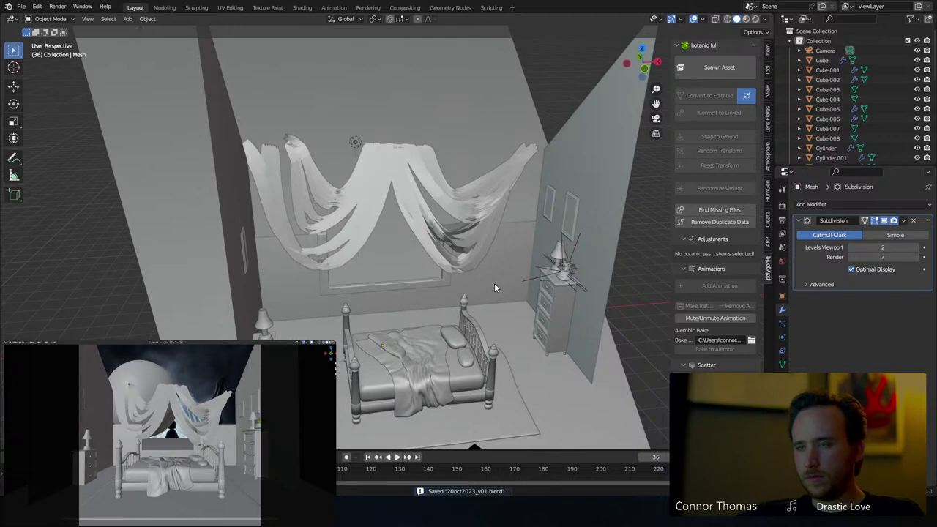
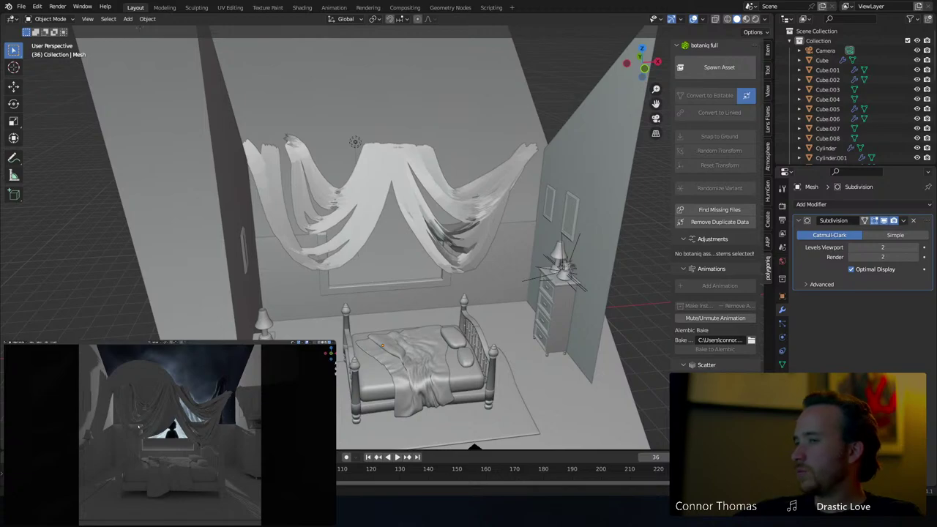
Open the room's wall mesh in Edit Mode with wireframe see-through display
left_click(284, 287)
key("Tab")
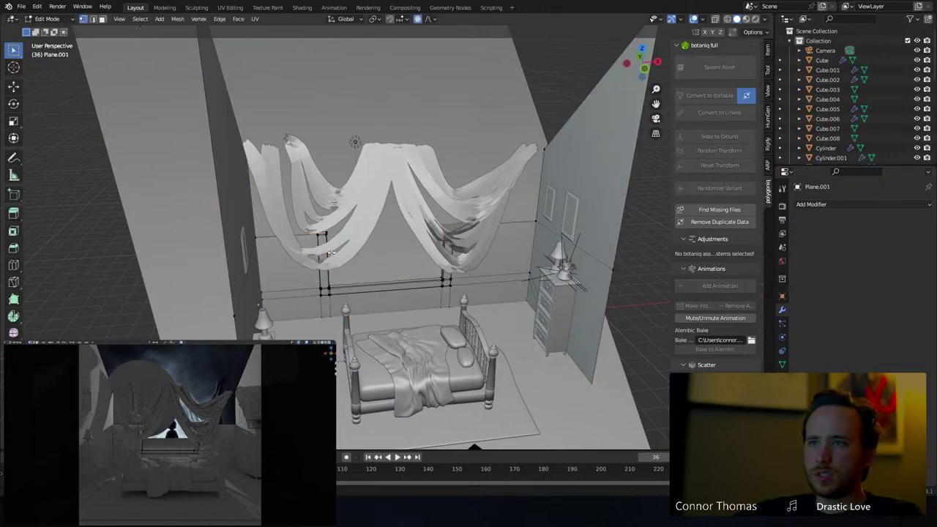
key("alt+z")
key("c")
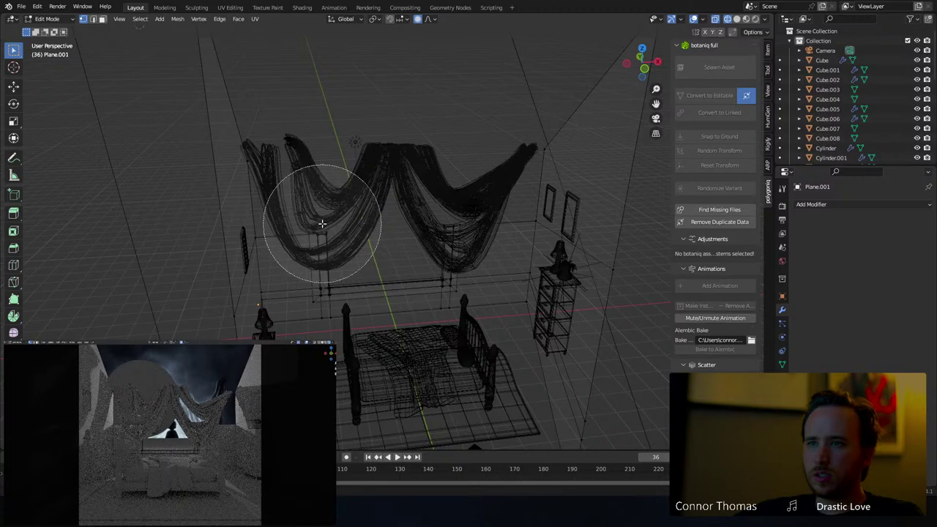
key("Escape")
scroll(318, 224, "up", 2)
key("c")
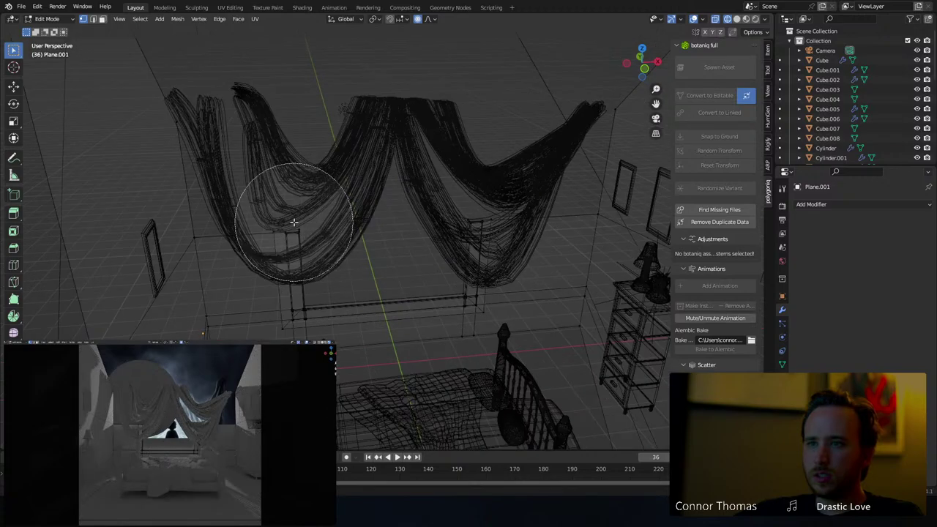
left_click_drag(293, 225, 210, 231)
key("Escape")
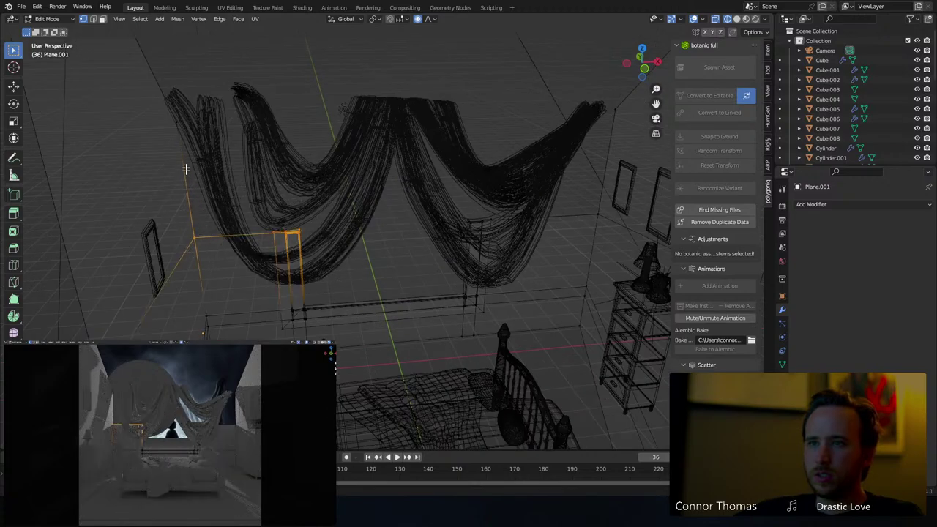
key("c")
left_click(178, 125)
key("Escape")
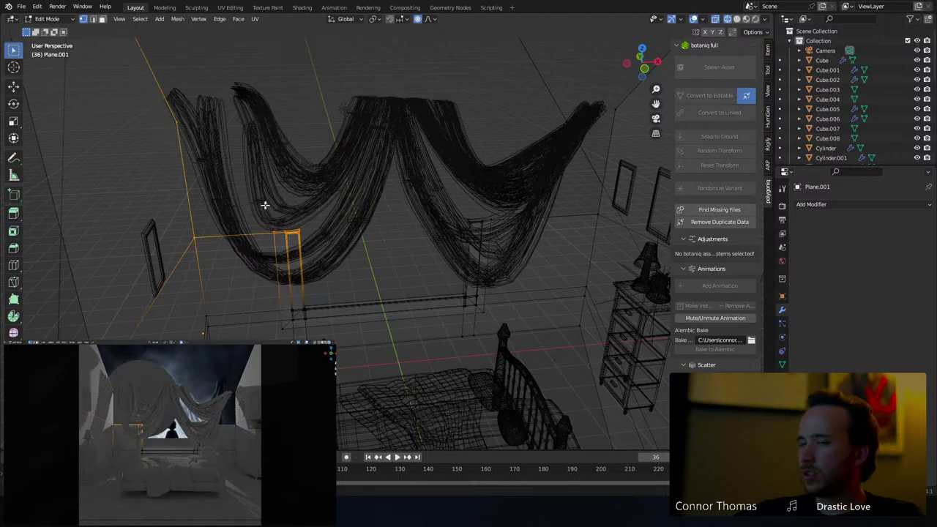
key("a")
key("alt+a")
Circle-select the left wall corner and left window frame's top vertices and raise them about 3.35 m along Z with proportional editing
key("c")
left_click(207, 238)
key("Escape")
key("c")
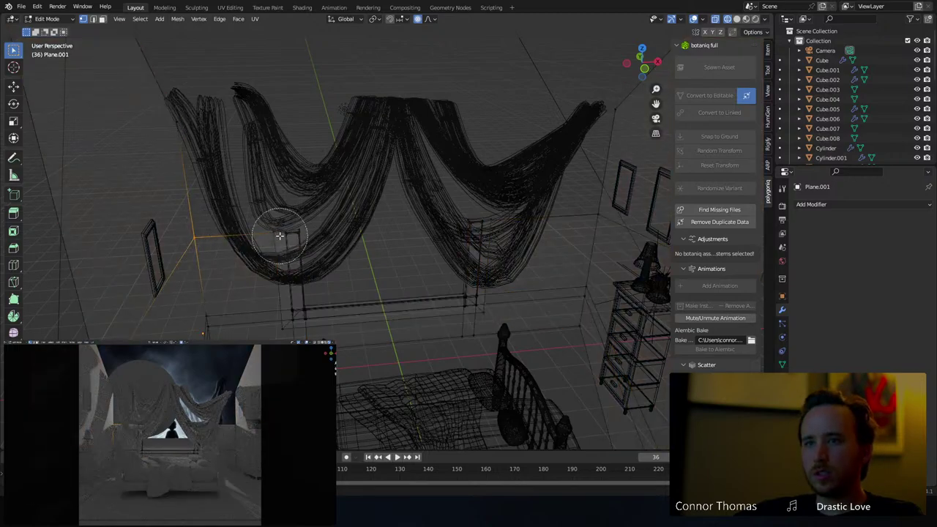
left_click(280, 235)
key("Escape")
key("g")
key("z")
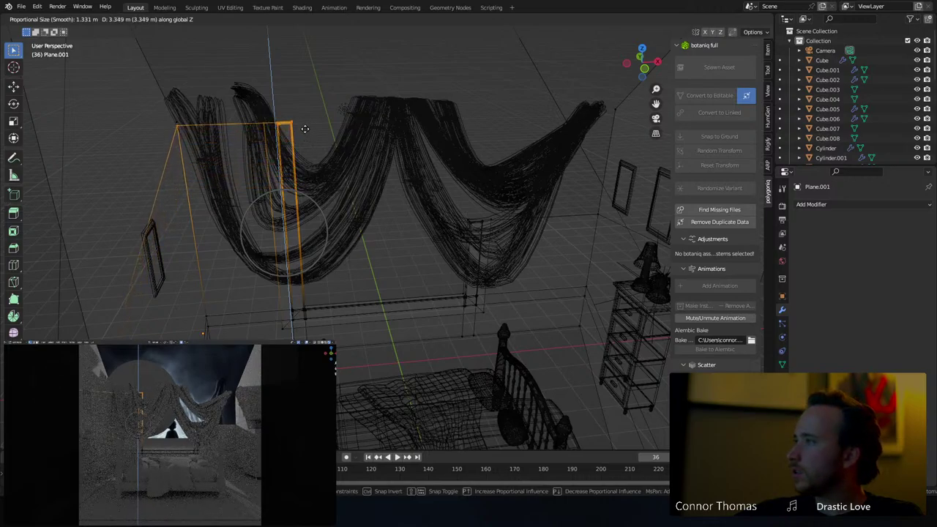
left_click(305, 128)
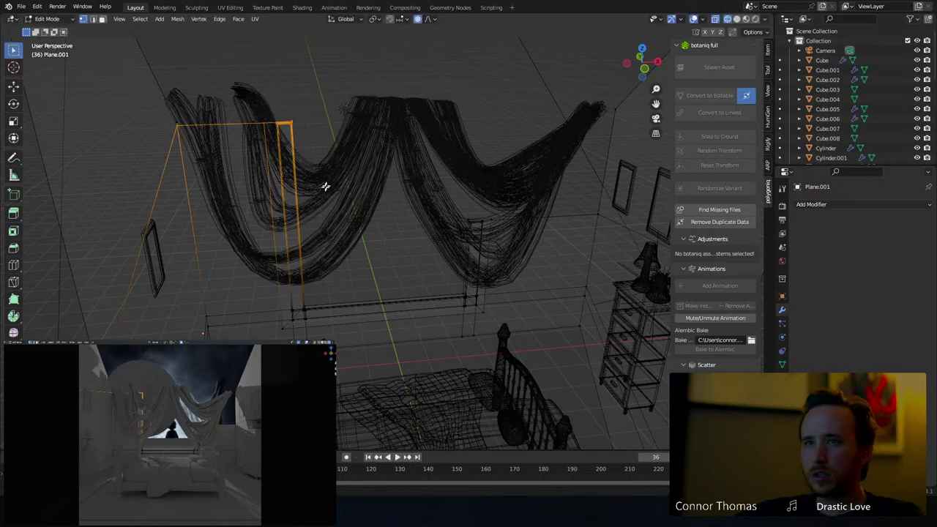
Return the room walls to Object Mode and deselect everything
key("Tab")
scroll(285, 174, "down", 6)
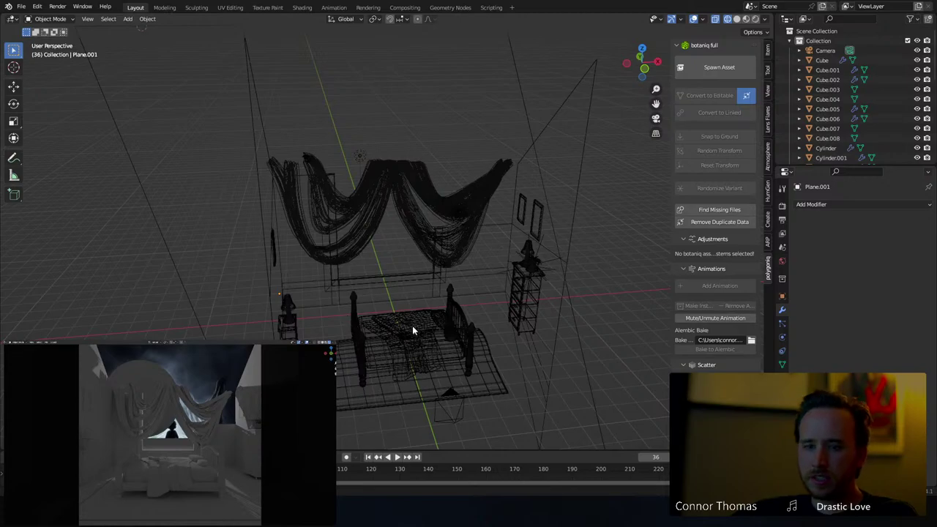
scroll(412, 293, "up", 5)
scroll(411, 285, "up", 2)
key("a")
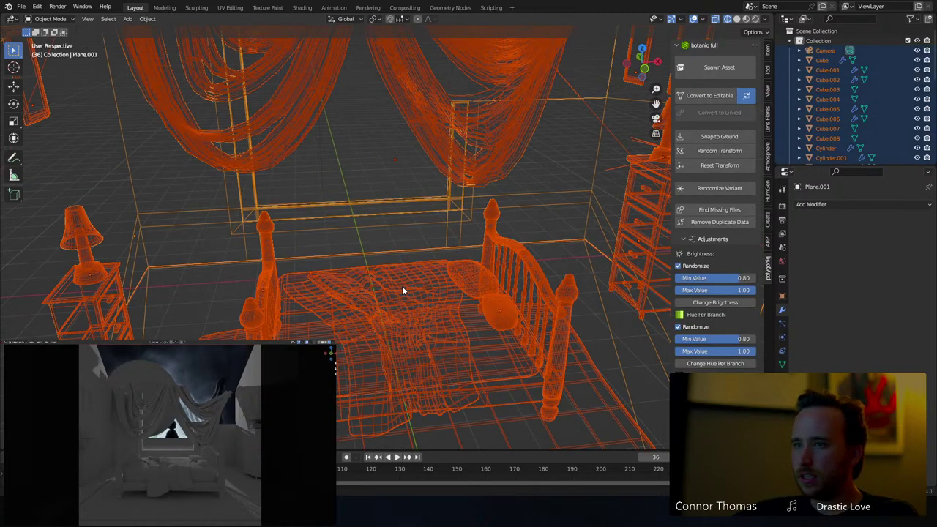
key("alt+a")
Add a UV sphere at the bed and raise it along the Z axis above the mattress
left_click(15, 67)
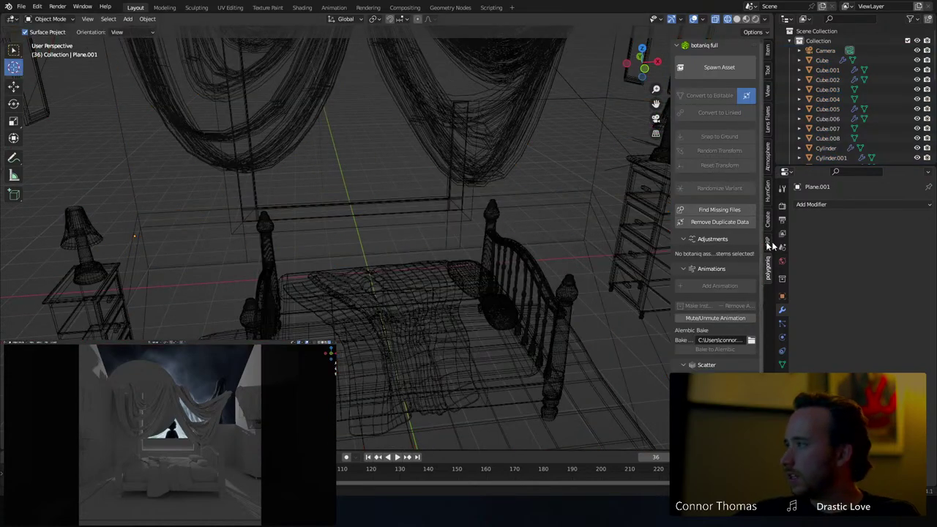
left_click(14, 51)
key("shift+a")
mouse_move(429, 261)
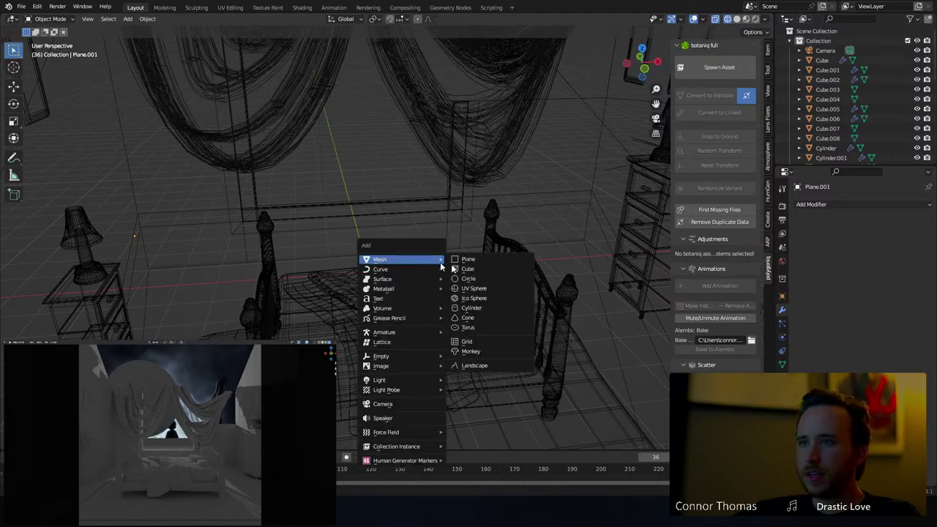
left_click(473, 288)
key("g")
key("z")
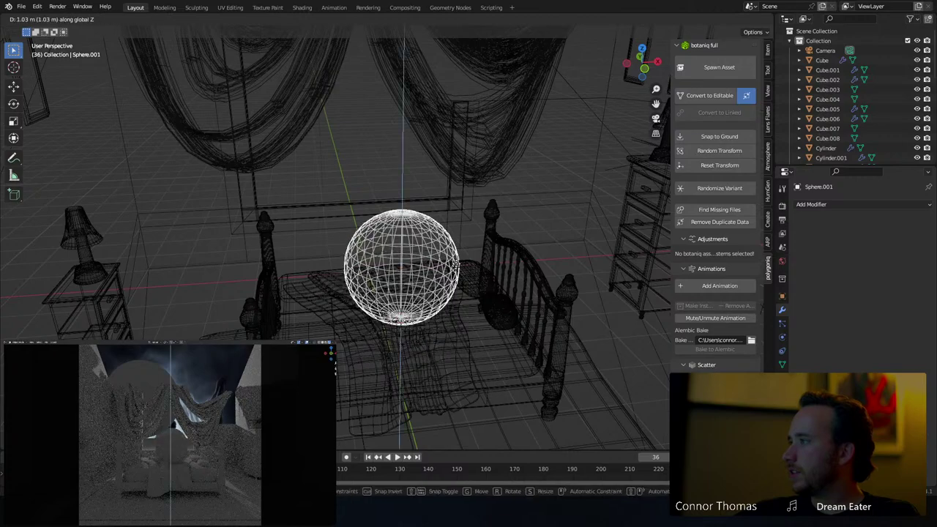
left_click(456, 228)
Scale the new sphere down to about a third of its size and raise it about 0.43 m along Z
key("s")
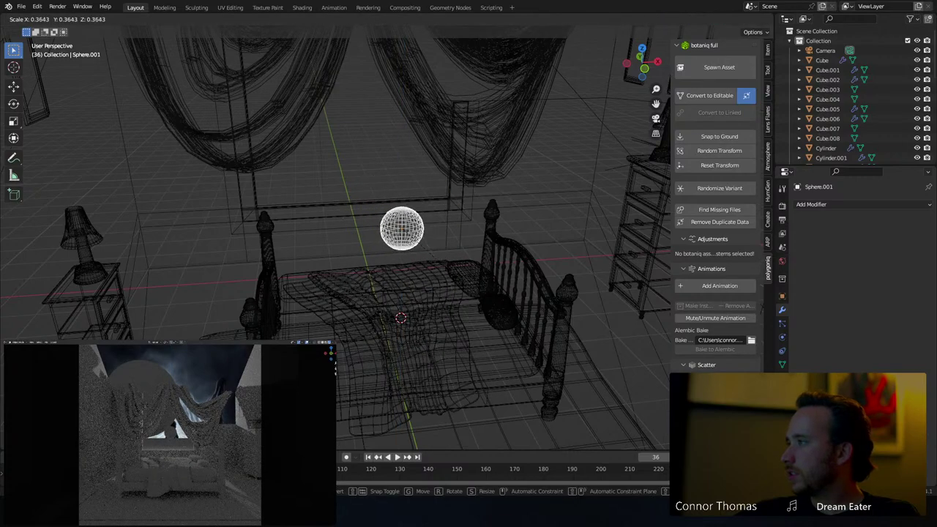
left_click(454, 287)
key("g")
key("z")
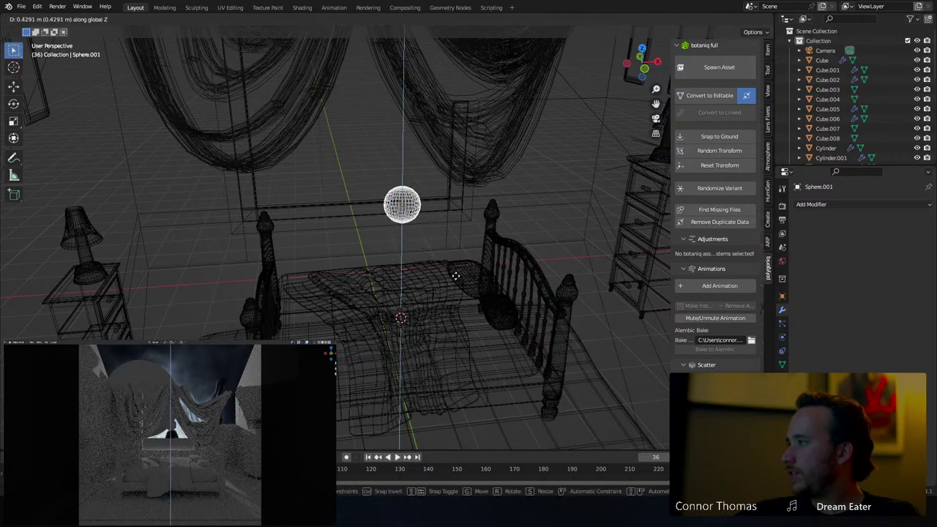
left_click(457, 276)
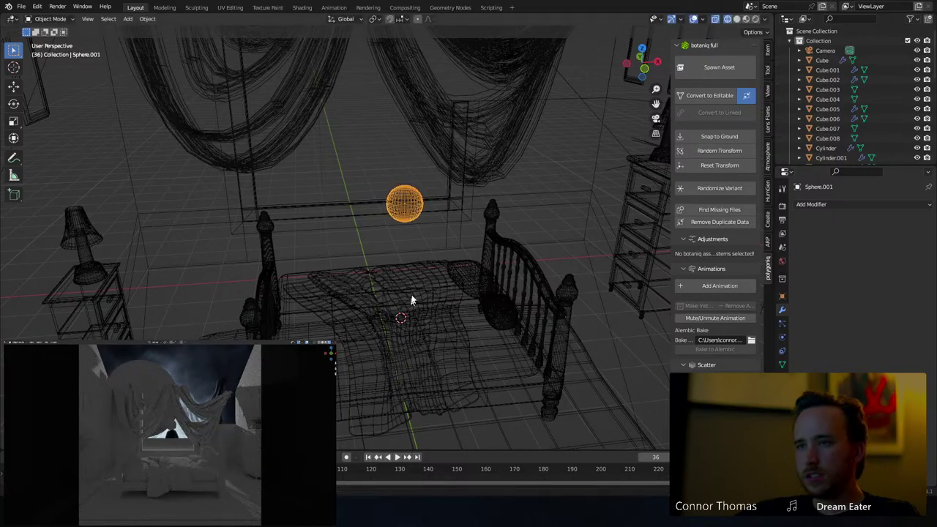
Frame the small sphere in solid shading and switch it to Sculpt Mode
scroll(412, 249, "up", 6)
key("shift+z")
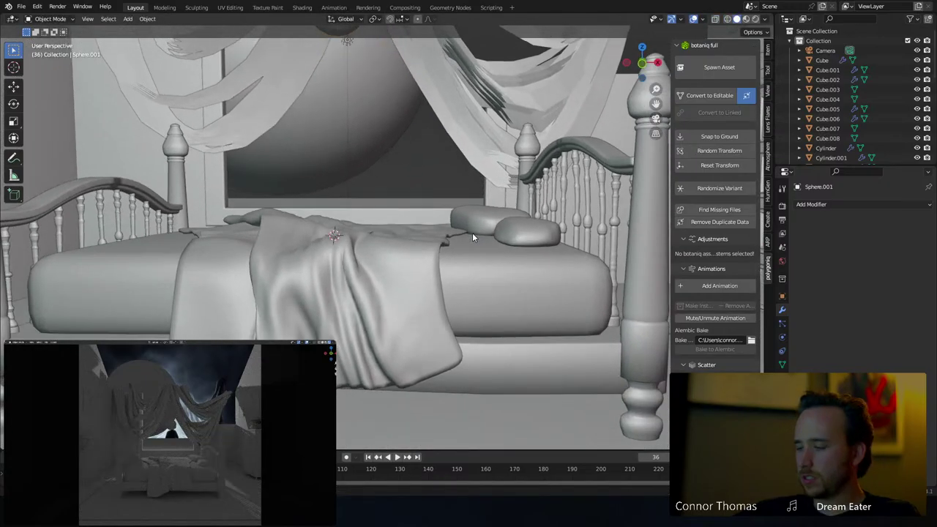
key("KP_Decimal")
scroll(410, 245, "down", 2)
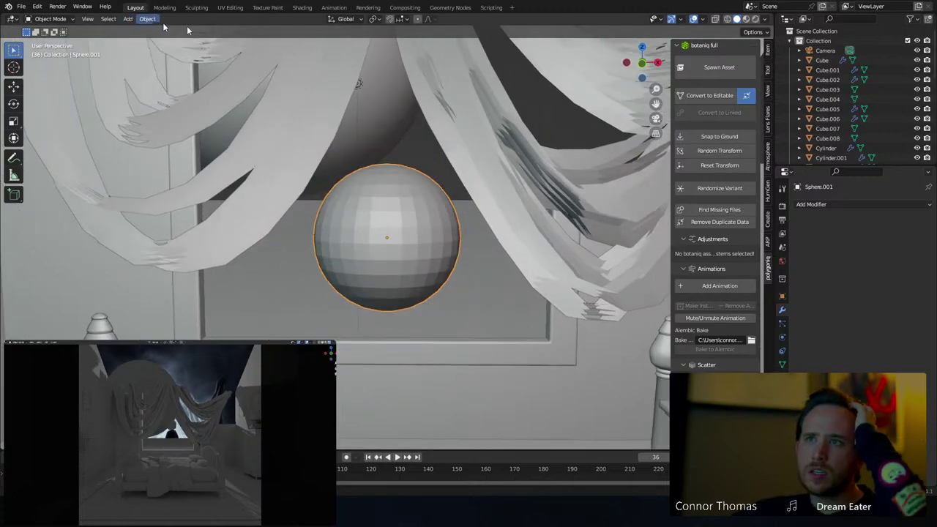
left_click(345, 18)
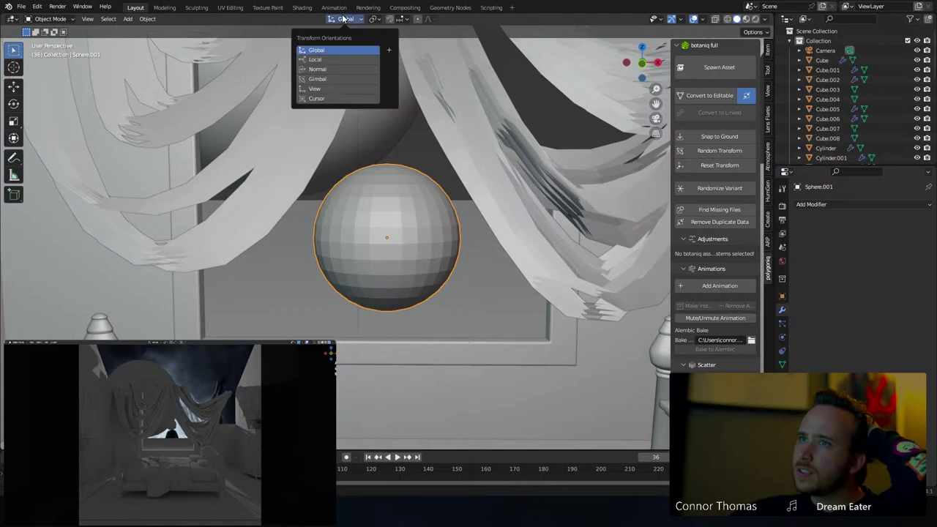
left_click(51, 18)
left_click(50, 58)
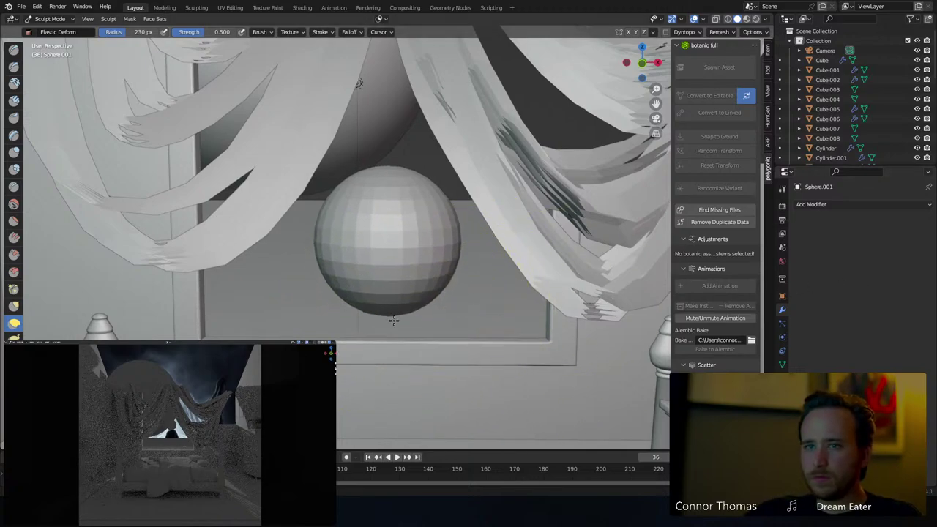
Pull the sphere's underside down into a tapered teardrop shape using the Grab brush with a 154 px radius
left_click(13, 305)
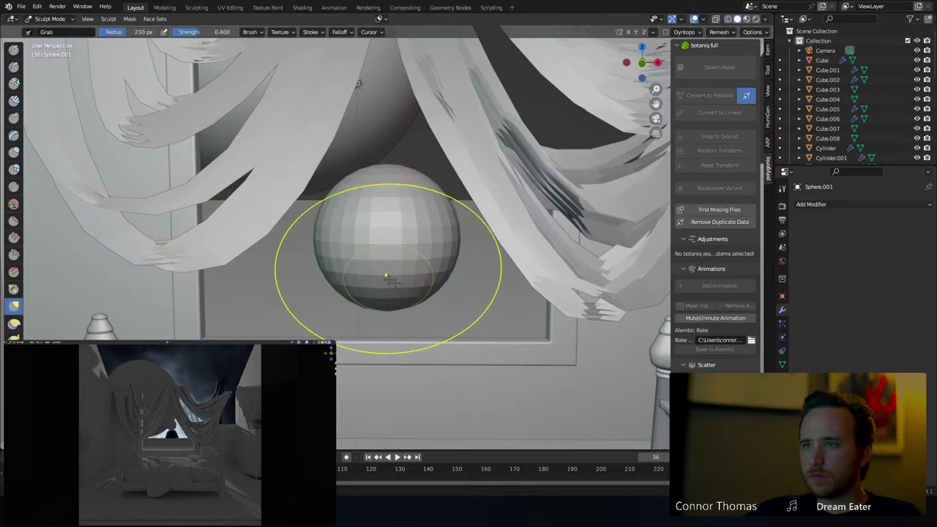
key("f")
left_click(372, 298)
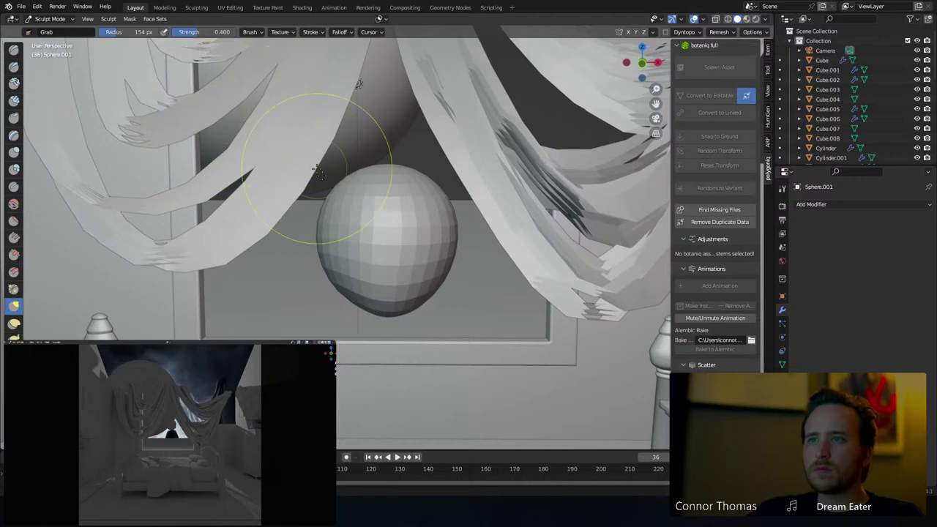
middle_click_drag(344, 220, 426, 284)
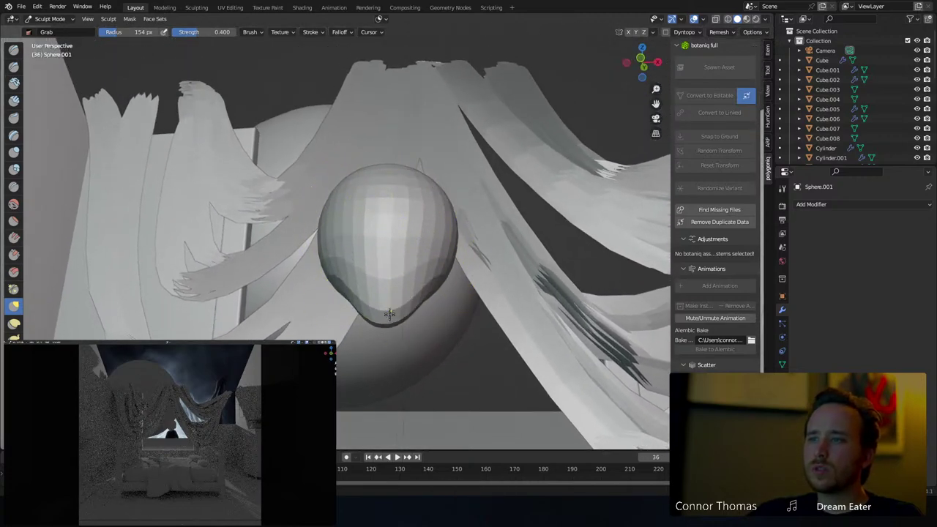
middle_click_drag(359, 201, 360, 237)
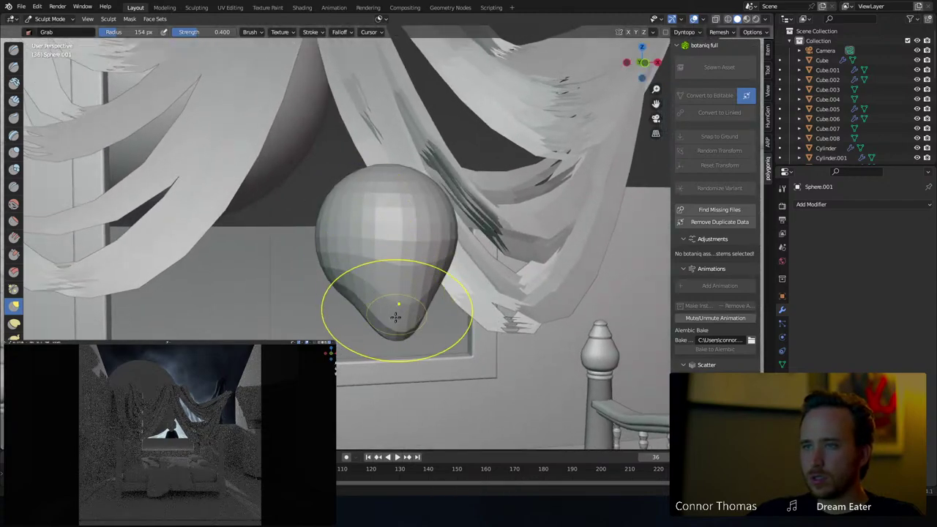
middle_click_drag(408, 274, 493, 248)
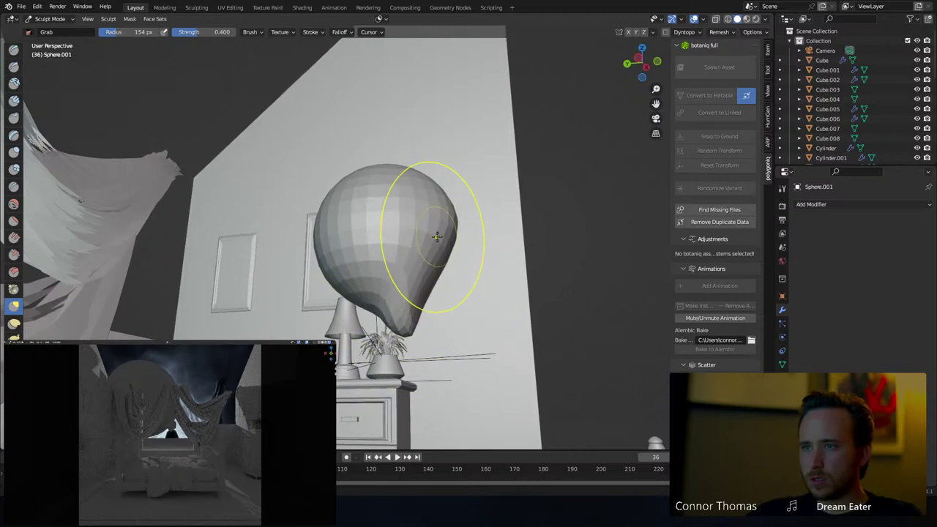
middle_click_drag(436, 237, 430, 280)
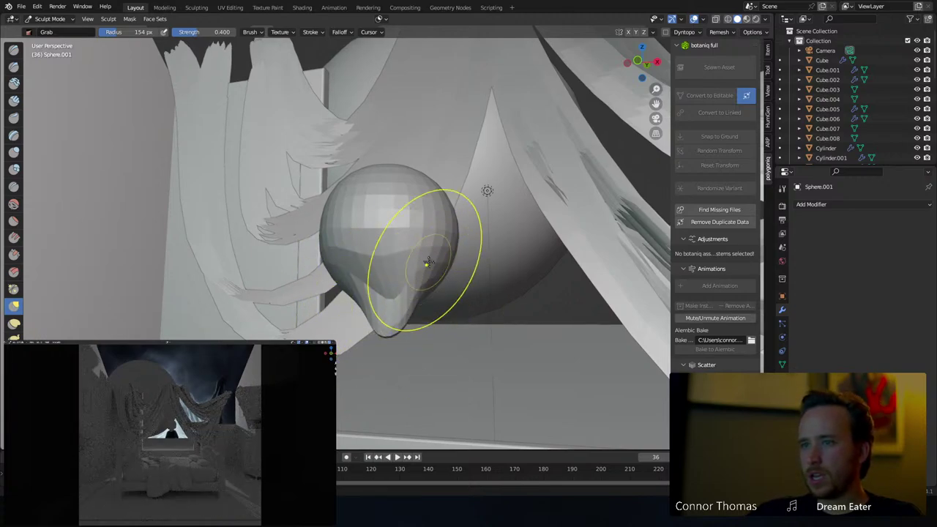
mouse_move(428, 262)
middle_mouse_down()
mouse_move(494, 224)
mouse_move(523, 236)
mouse_move(481, 247)
mouse_move(485, 232)
mouse_move(382, 275)
middle_mouse_up()
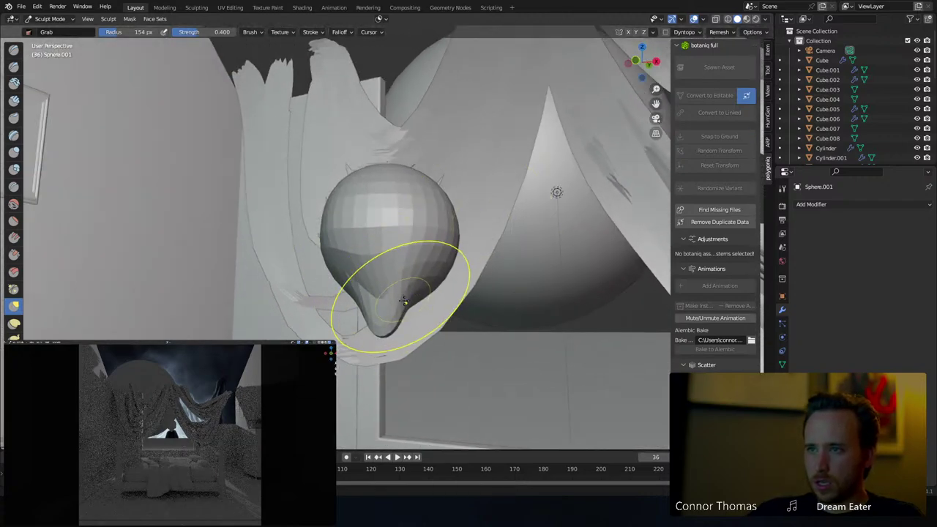
middle_click_drag(470, 226, 448, 220)
Add a Multiresolution modifier to the teardrop-shaped sphere and subdivide it to sculpt level 2
left_click(827, 205)
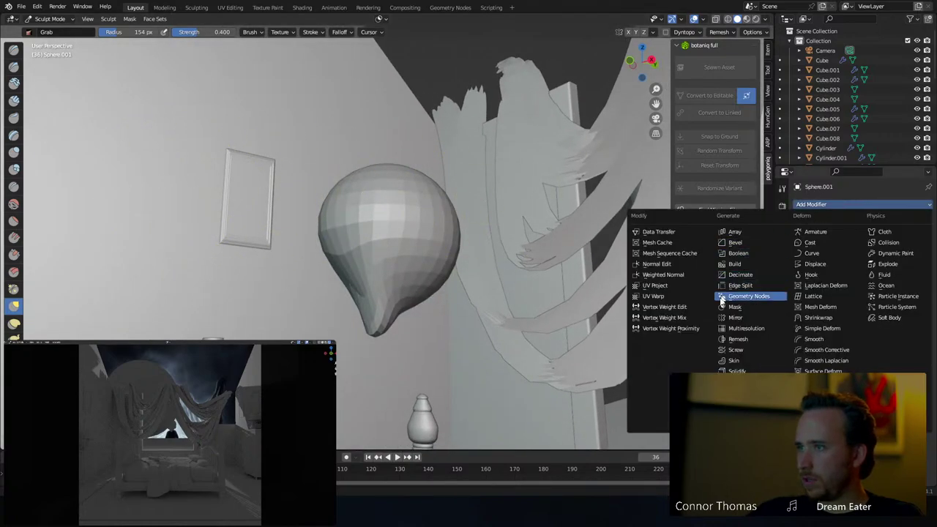
left_click(740, 331)
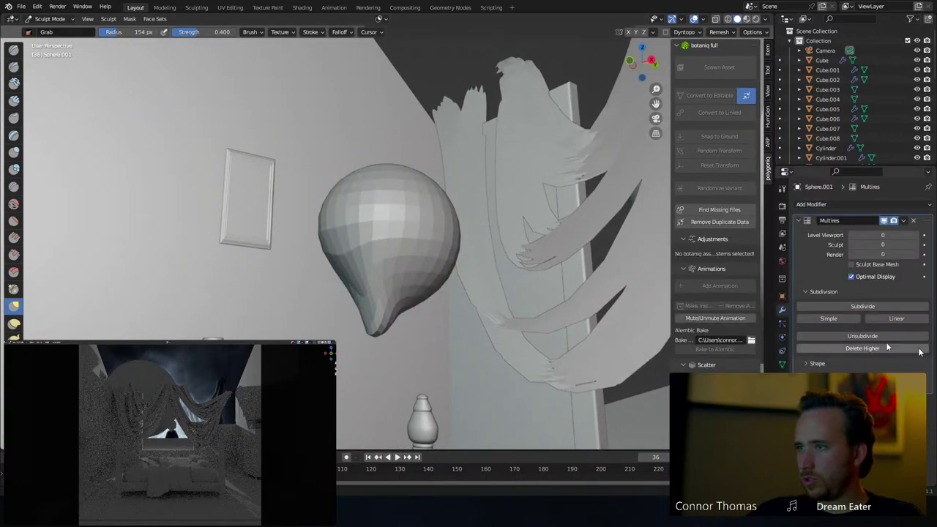
left_click(868, 306)
Stretch and narrow the teardrop's lower tip into a neck-like shape using the Grab brush with a 128 px radius
mouse_move(445, 329)
middle_mouse_down()
mouse_move(437, 389)
mouse_move(463, 307)
mouse_move(446, 308)
middle_mouse_up()
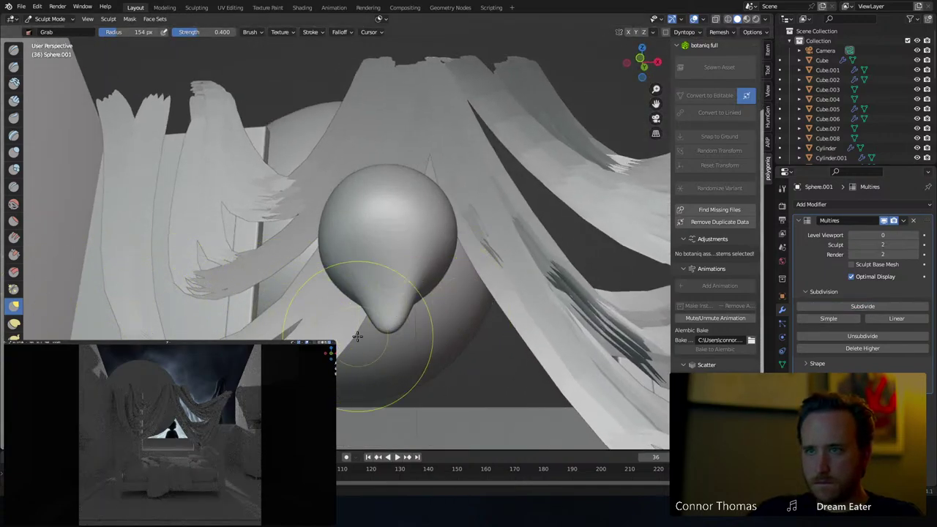
key("f")
left_click(386, 333)
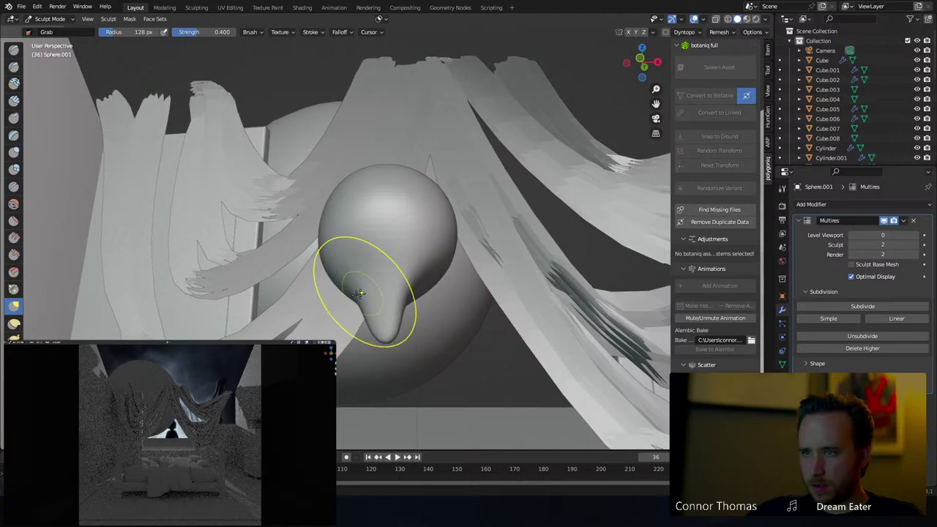
middle_click_drag(412, 284, 342, 282)
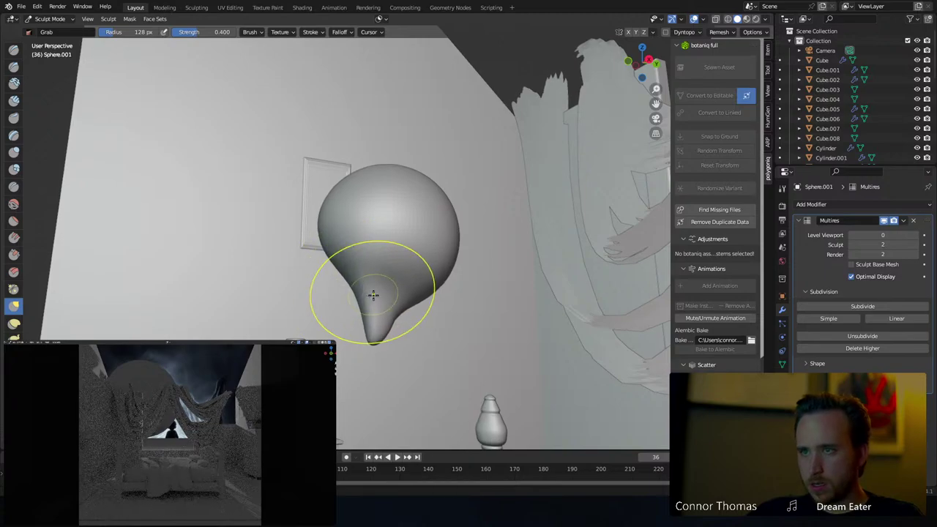
middle_click_drag(402, 306, 435, 308)
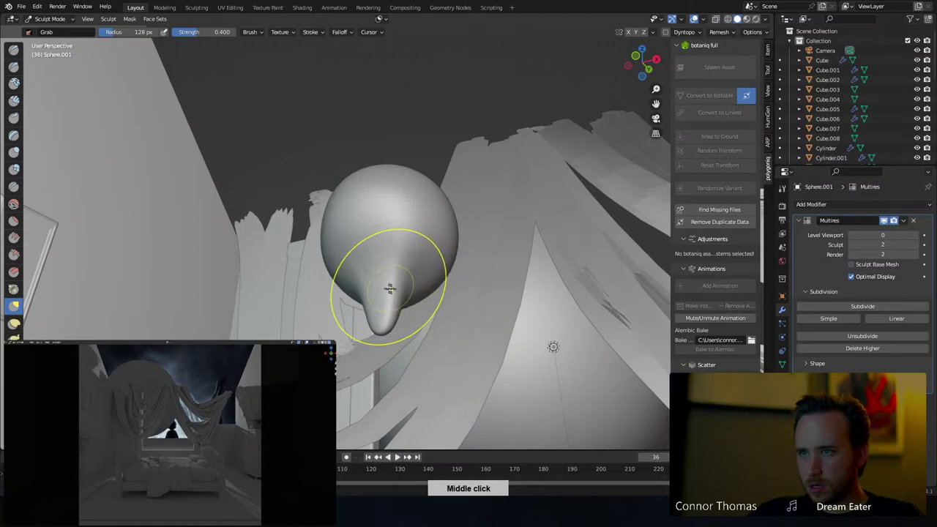
mouse_move(365, 297)
middle_mouse_down()
mouse_move(529, 289)
mouse_move(503, 295)
middle_mouse_up()
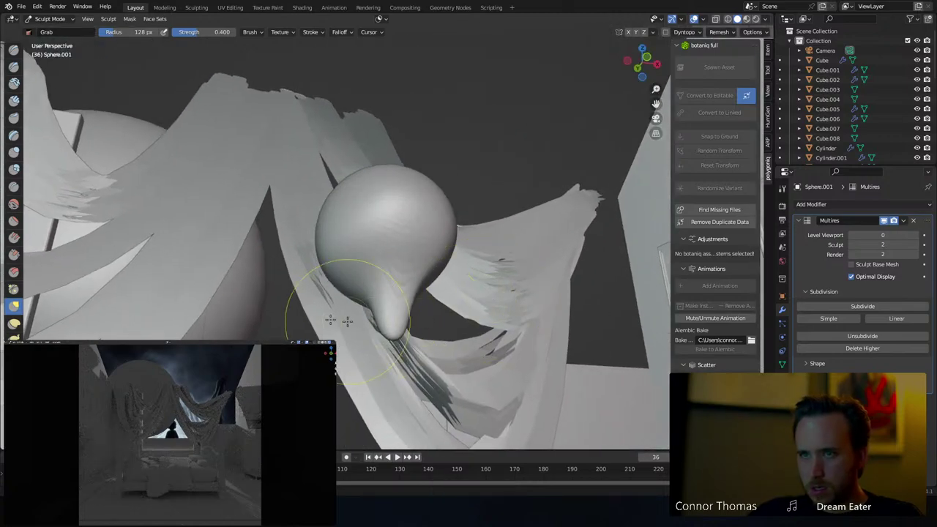
middle_click_drag(13, 66, 13, 57)
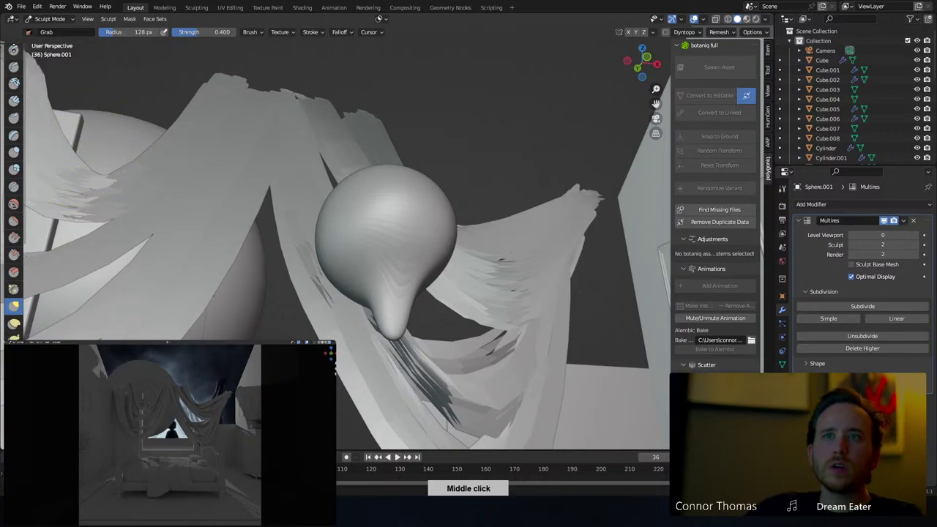
Build up and lengthen the neck's lower tip using the Draw brush with a 61 px radius
left_click(13, 47)
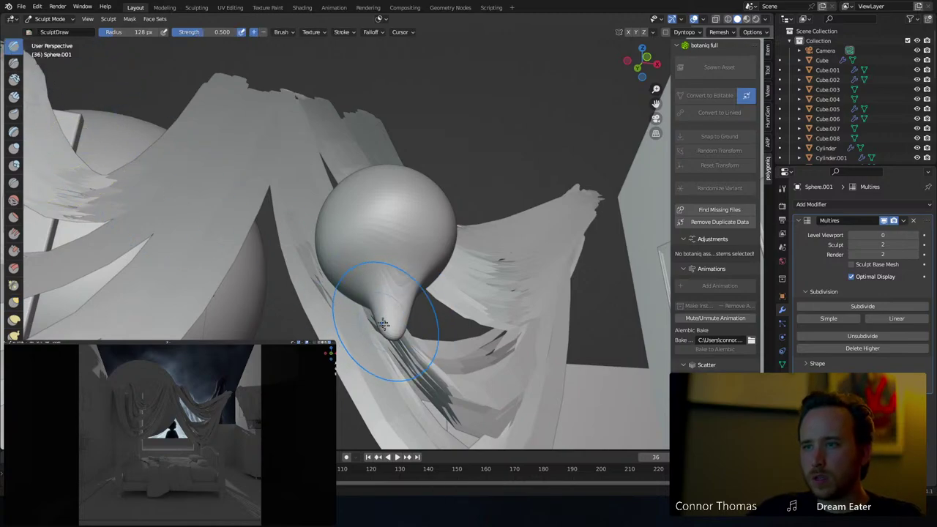
key("f")
left_click(366, 341)
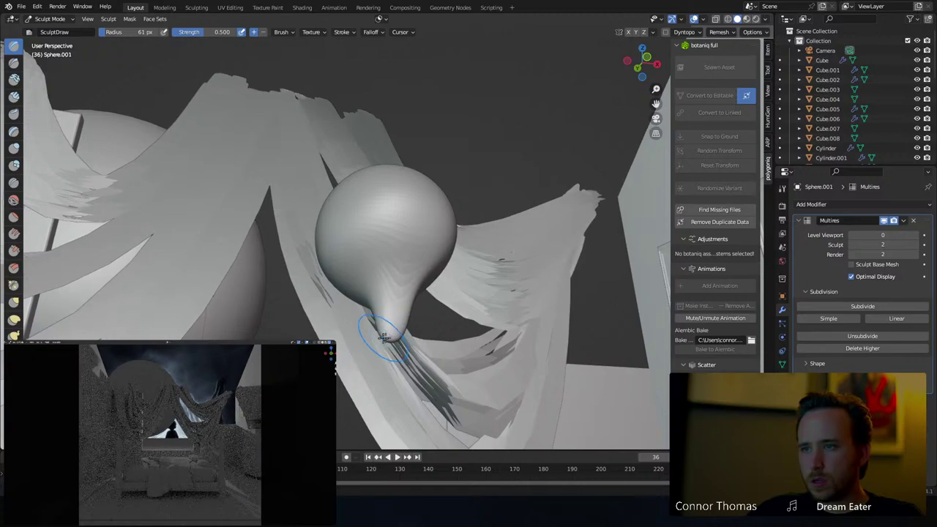
middle_click_drag(445, 301, 447, 292)
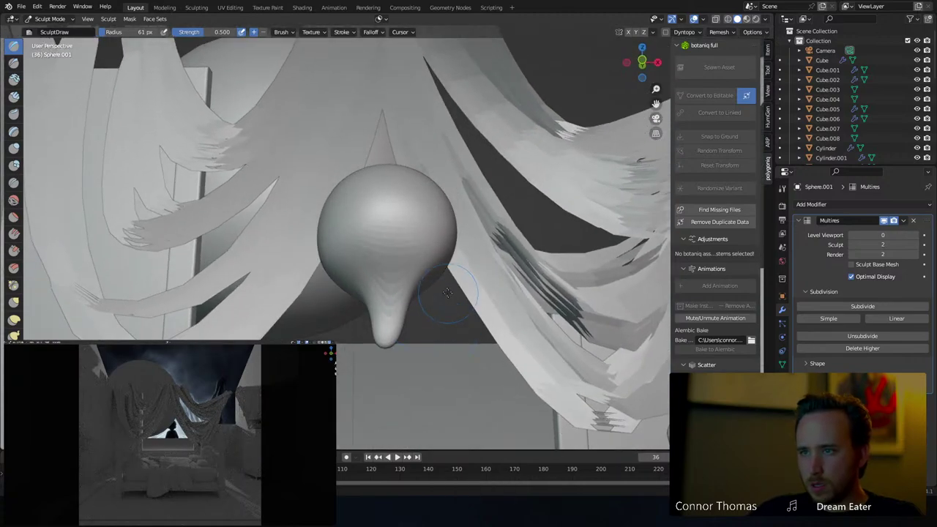
middle_click_drag(442, 344, 444, 366)
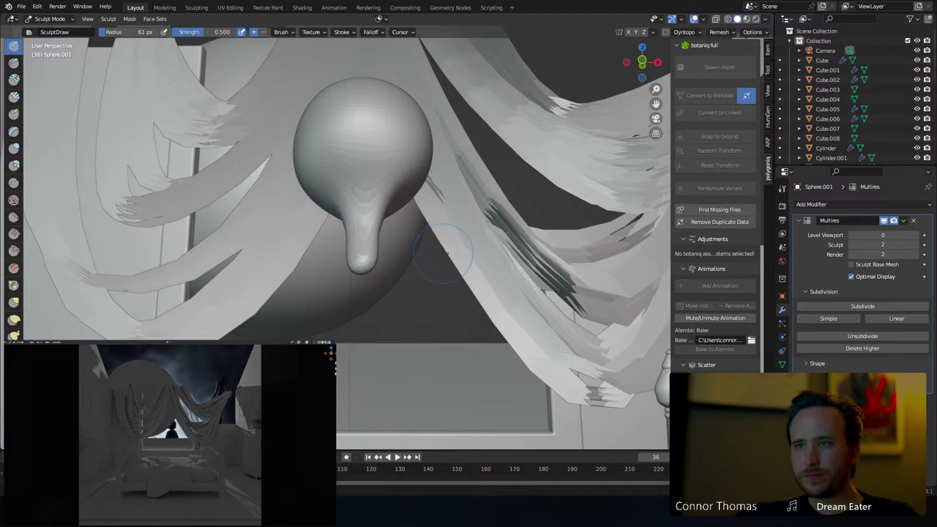
middle_click_drag(443, 253, 287, 266)
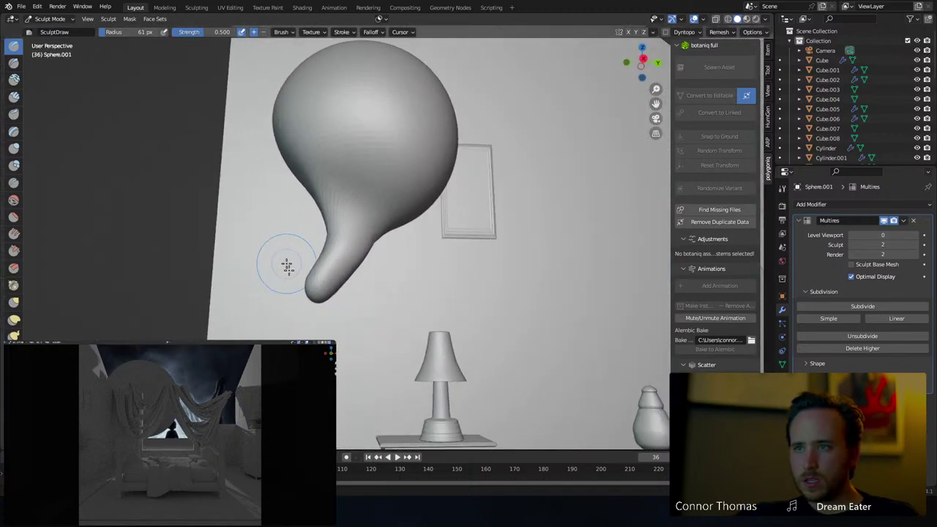
Straighten the slanted neck beneath the head using the Grab brush, starting at a 111 px radius and enlarging it to 211 px
left_click(14, 307)
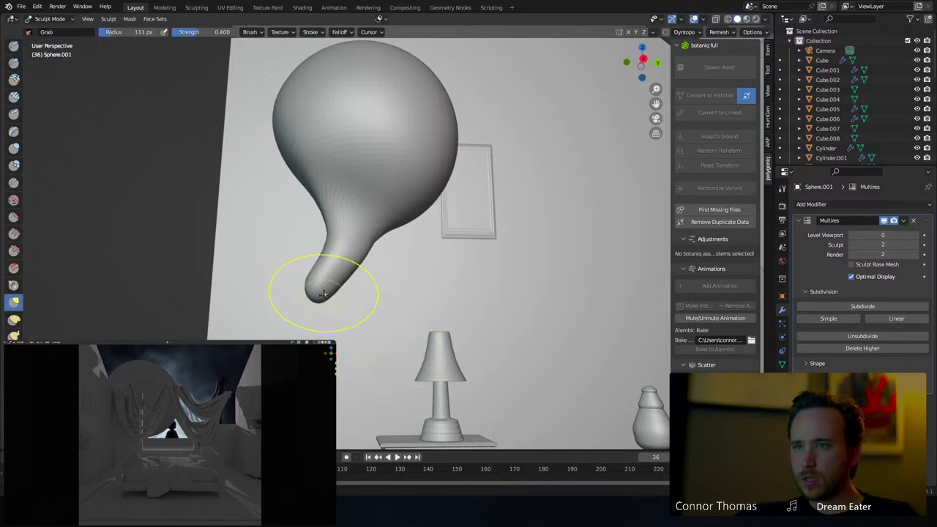
mouse_move(324, 293)
left_mouse_down()
mouse_move(381, 299)
mouse_move(337, 291)
mouse_move(359, 293)
left_mouse_up()
key("f")
left_click(385, 290)
middle_click_drag(461, 303, 577, 306)
mouse_move(414, 257)
middle_mouse_down()
mouse_move(322, 278)
mouse_move(420, 253)
middle_mouse_up()
scroll(365, 267, "up", 3)
scroll(343, 234, "up", 3)
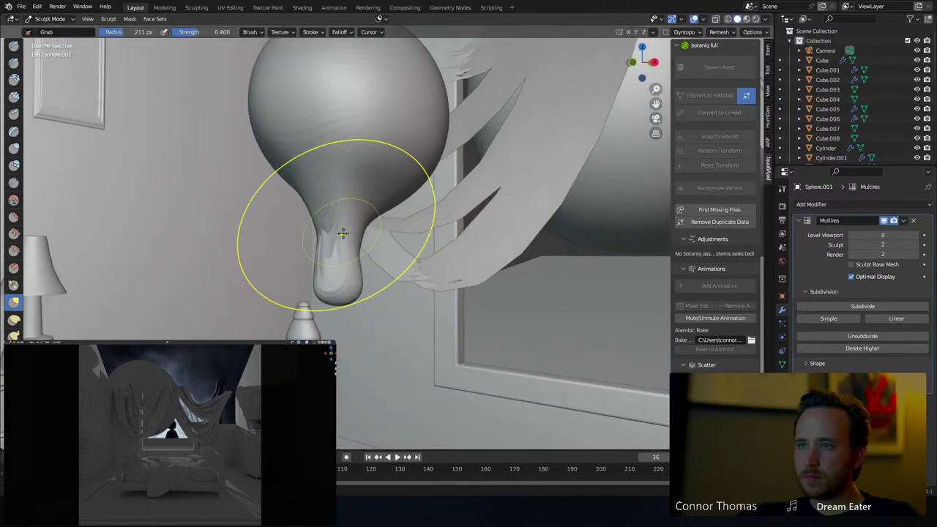
middle_click_drag(343, 234, 398, 209)
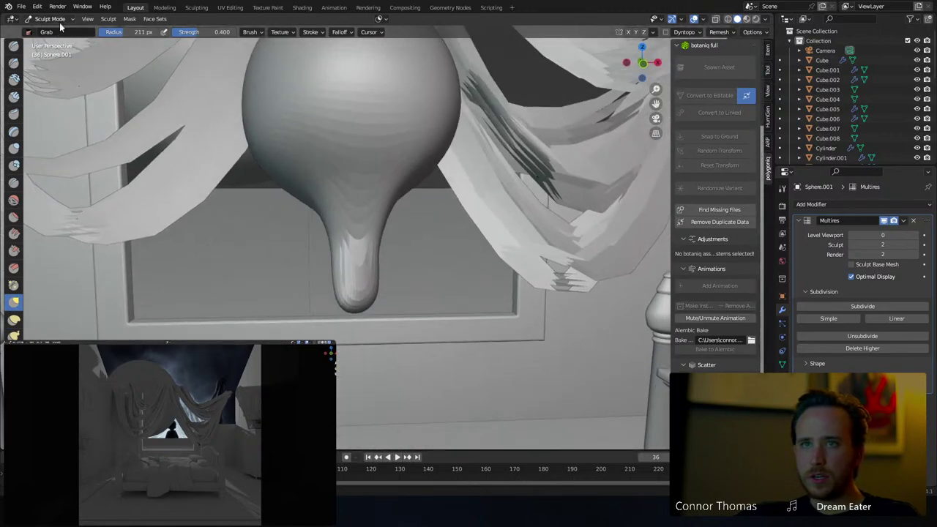
Return the head to Object Mode and set its Multiresolution viewport level to 2
left_click(51, 19)
left_click(53, 30)
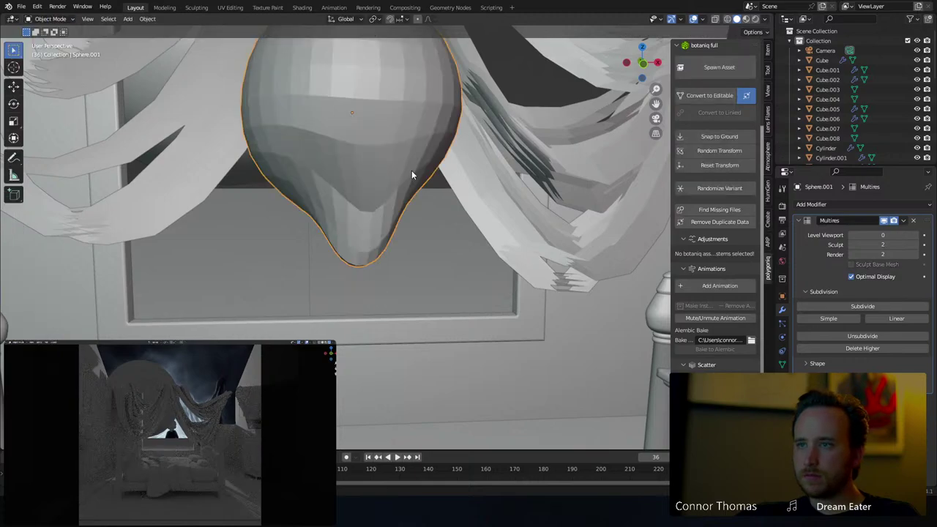
left_click(917, 235)
left_click(917, 235)
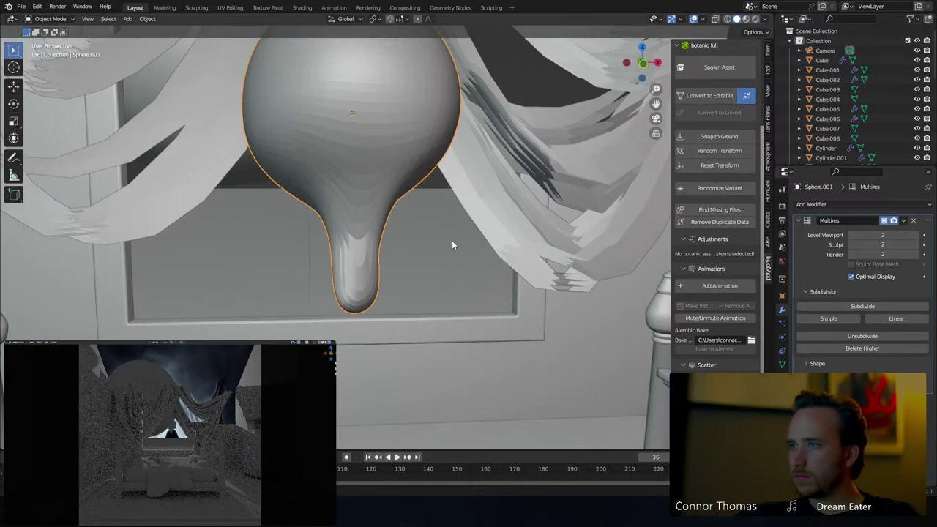
Place the 3D cursor at the neck's lower tip and add a UV sphere there for the body
middle_click_drag(451, 240, 403, 238)
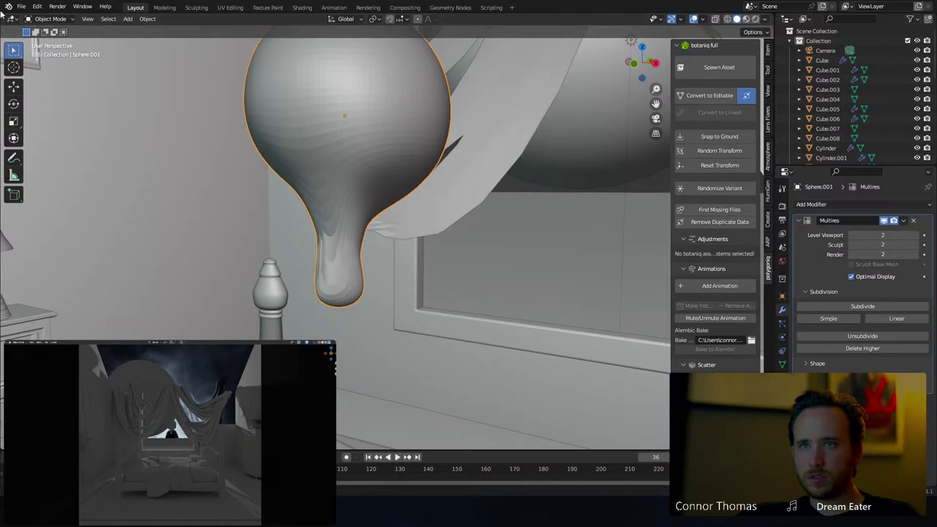
left_click(14, 67)
middle_click_drag(196, 161, 204, 165)
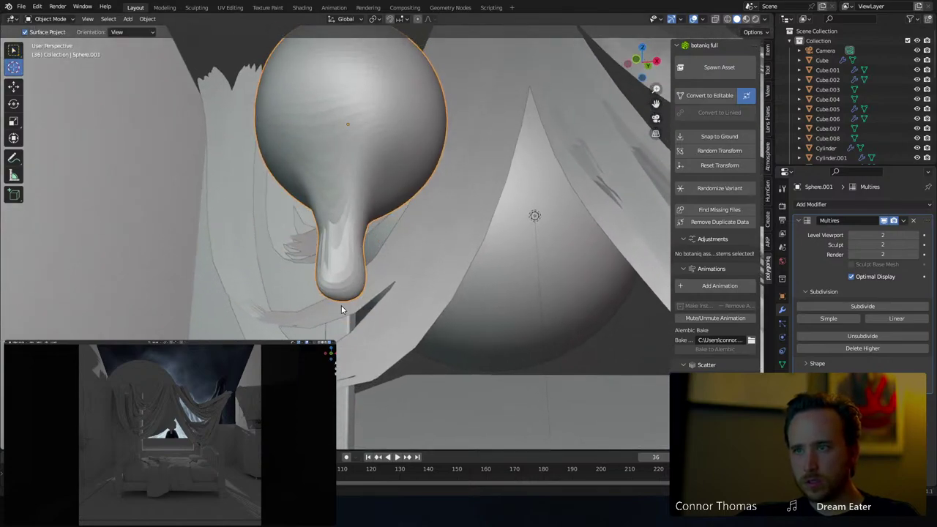
left_click(14, 51)
middle_click_drag(300, 197, 366, 304)
key("shift+a")
mouse_move(360, 287)
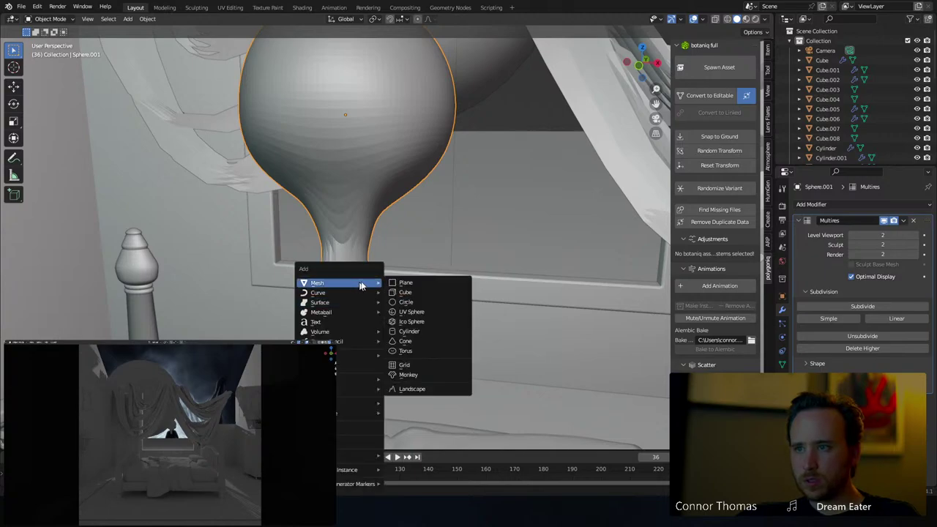
left_click(432, 312)
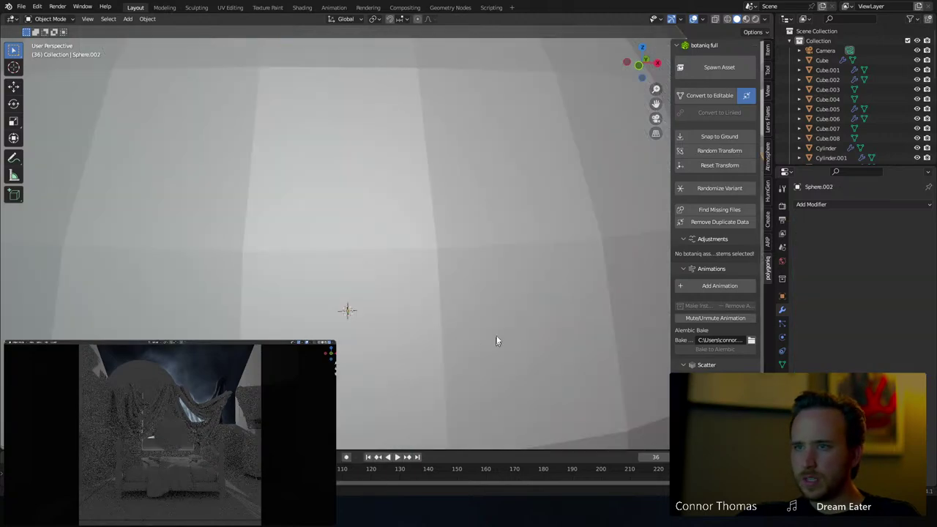
Scale the new sphere down to body size and lower it along Z until its top meets the neck
key("s")
left_click(474, 318)
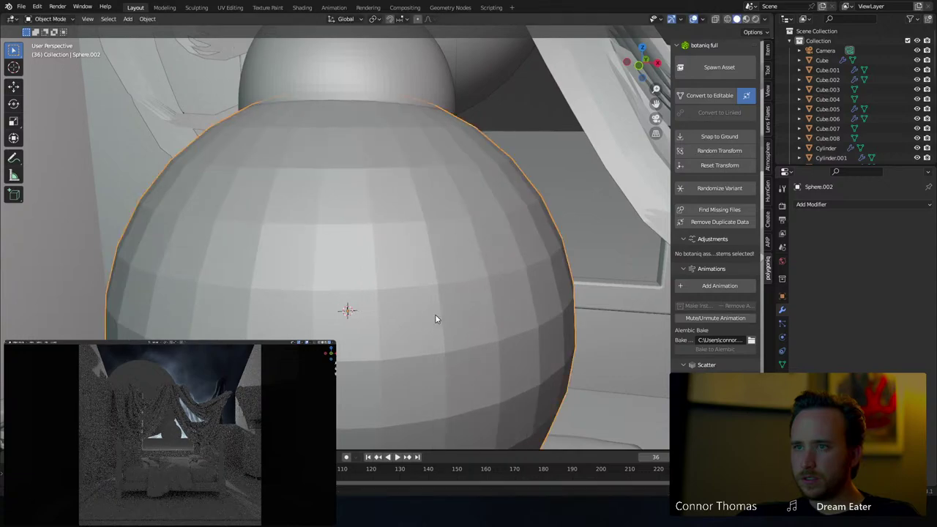
middle_click_drag(435, 316, 418, 232, "shift")
key("g")
key("z")
left_click(433, 365)
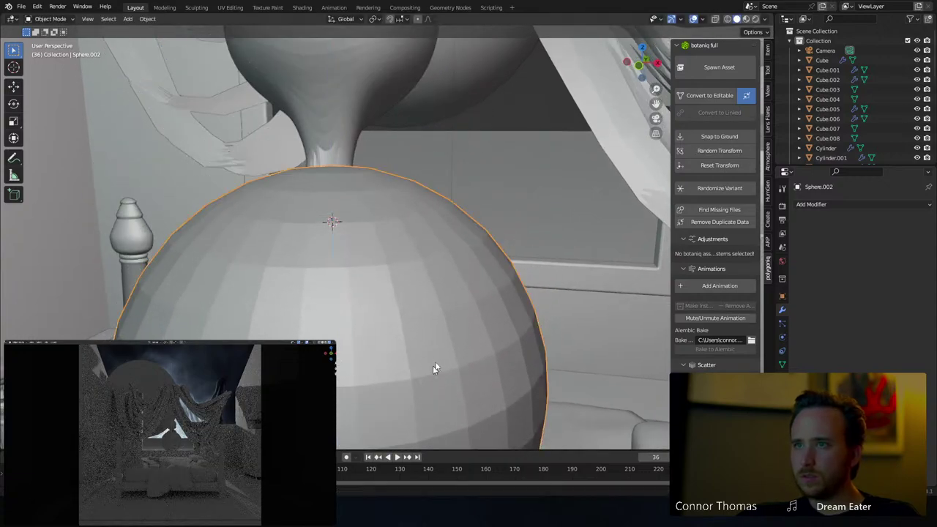
Switch the body sphere to Sculpt Mode and add a Multiresolution modifier subdivided to sculpt level 1
scroll(419, 324, "down", 2)
scroll(418, 329, "down", 2)
middle_click_drag(418, 323, 3, 95)
left_click(51, 18)
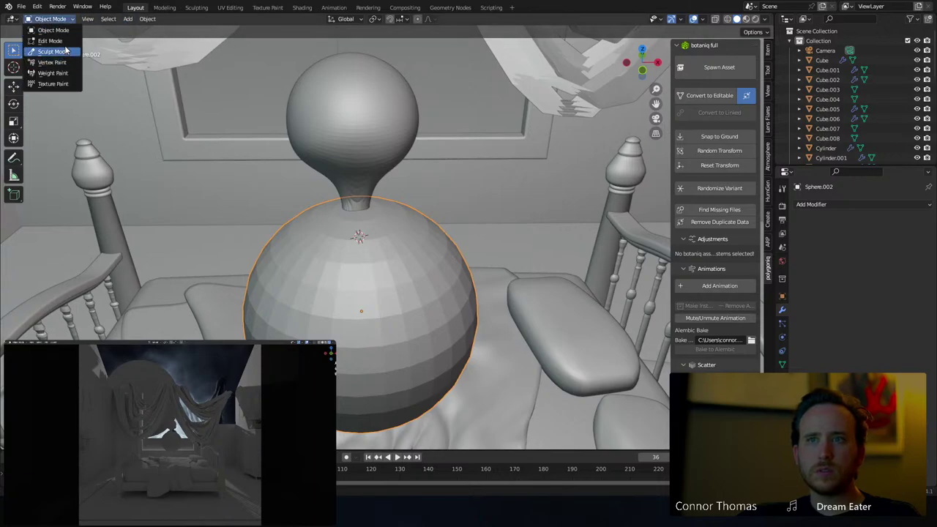
left_click(64, 52)
left_click(847, 206)
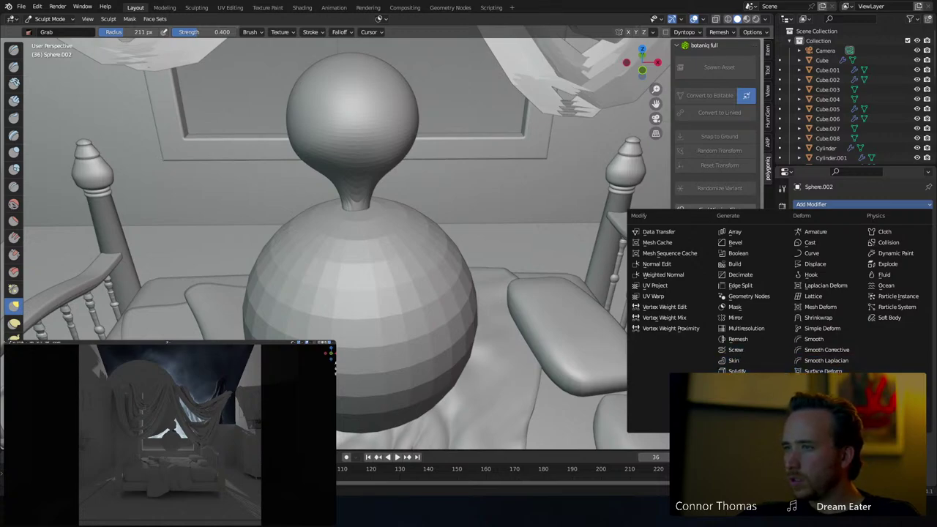
left_click(748, 330)
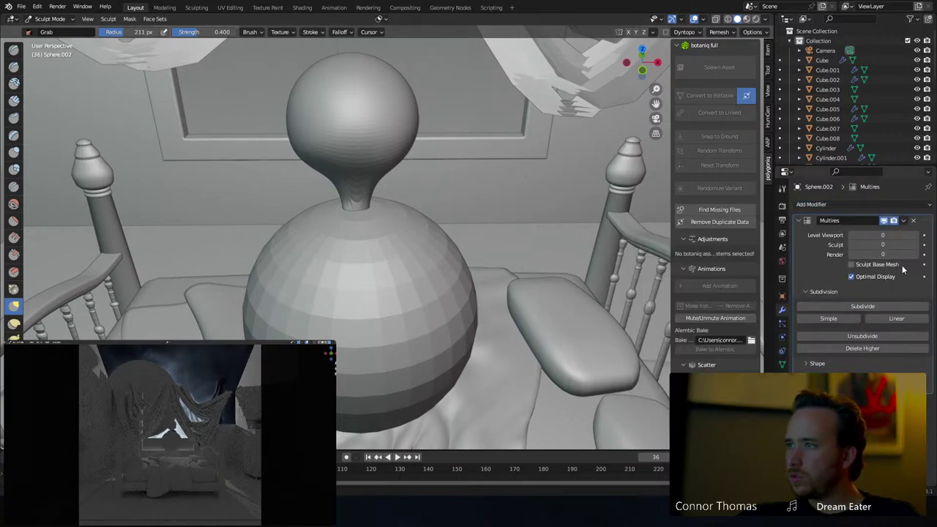
left_click(877, 306)
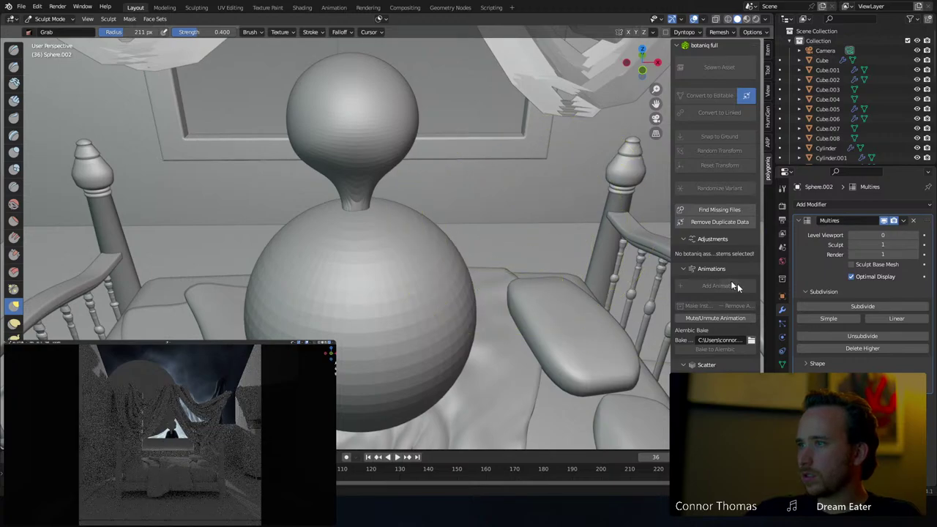
Enable X-axis symmetry and pull the body's upper sides into shoulders using the Grab brush with a 211 px radius
left_click(767, 71)
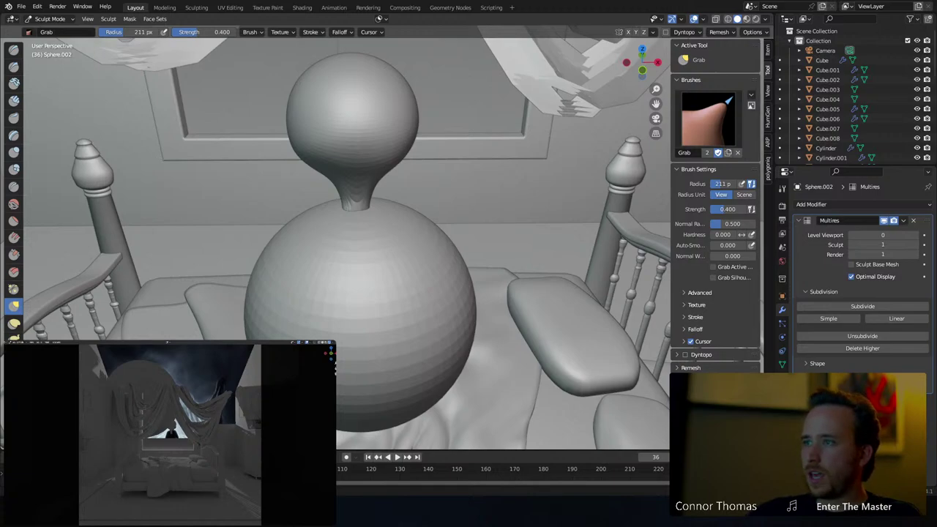
left_click(628, 31)
mouse_move(435, 260)
left_mouse_down()
mouse_move(460, 224)
mouse_move(441, 228)
left_mouse_up()
mouse_move(576, 303)
middle_mouse_down()
mouse_move(417, 273)
mouse_move(408, 251)
middle_mouse_up()
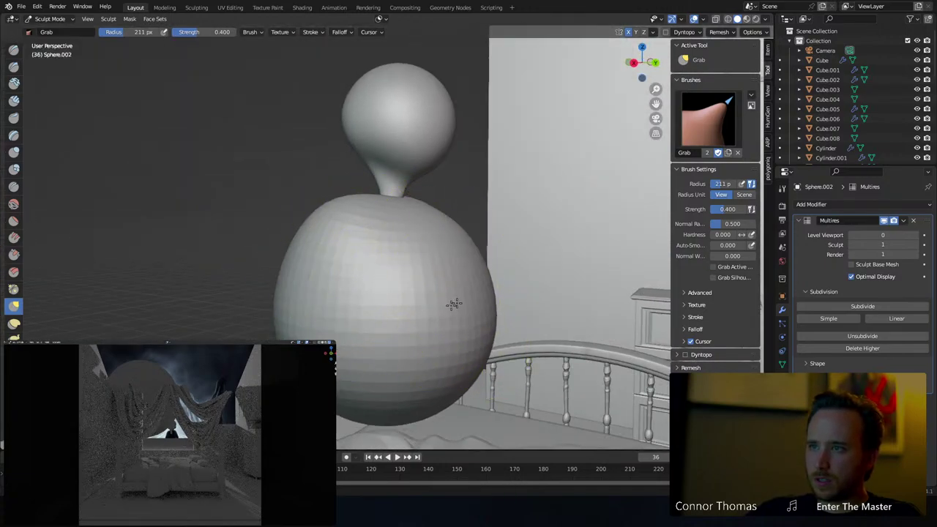
mouse_move(479, 285)
left_mouse_down()
mouse_move(461, 293)
mouse_move(476, 318)
mouse_move(460, 333)
left_mouse_up()
Flatten the body's front and back into a torso using the Grab brush with a 368 px radius
key("f")
left_click(564, 288)
middle_click_drag(495, 286, 544, 285)
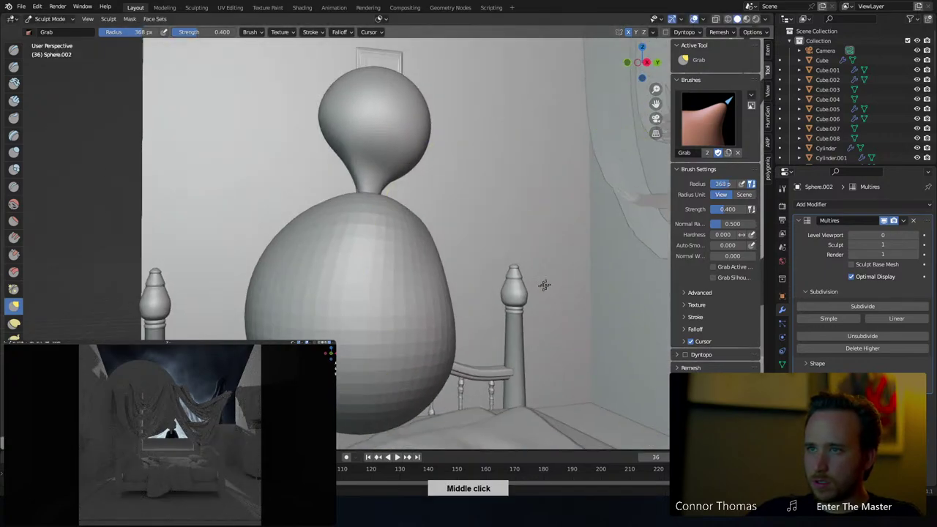
mouse_move(274, 303)
left_mouse_down()
mouse_move(318, 305)
mouse_move(293, 311)
mouse_move(344, 304)
left_mouse_up()
left_click_drag(483, 301, 428, 308)
mouse_move(464, 311)
left_mouse_down()
mouse_move(440, 312)
mouse_move(432, 333)
mouse_move(443, 321)
left_mouse_up()
Push the torso's sides inward below the shoulders using the Grab brush with a 76 px radius
mouse_move(438, 256)
middle_mouse_down()
mouse_move(571, 275)
mouse_move(495, 258)
middle_mouse_up()
middle_click_drag(510, 315, 440, 244, "shift")
key("f")
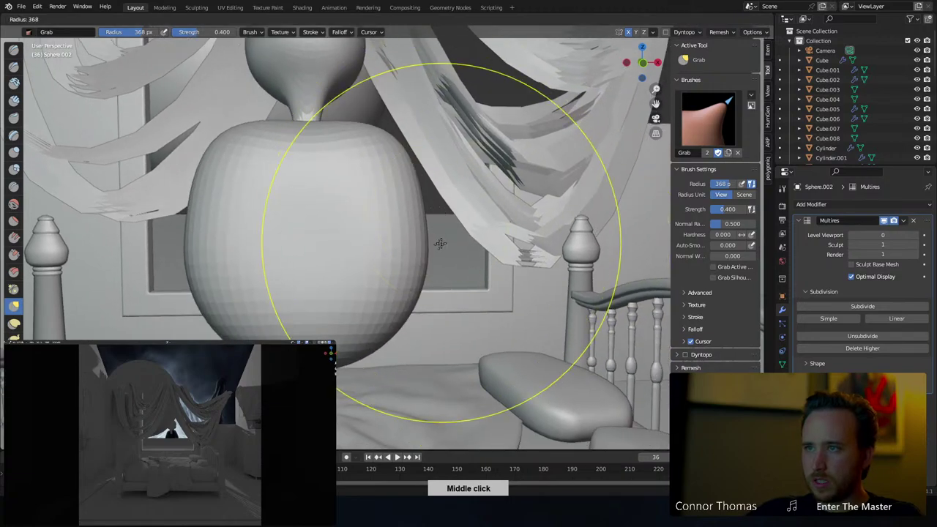
left_click(299, 283)
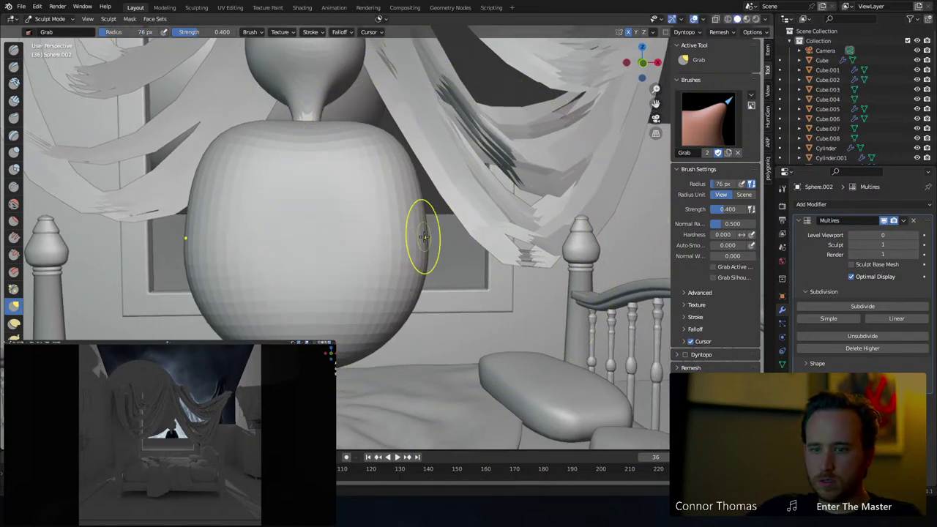
mouse_move(433, 247)
left_mouse_down()
mouse_move(416, 251)
mouse_move(408, 237)
mouse_move(391, 240)
mouse_move(408, 274)
mouse_move(352, 297)
left_mouse_up()
Taper the waist and narrow the shoulders using the Grab brush with a 189 px radius
key("f")
left_click(520, 234)
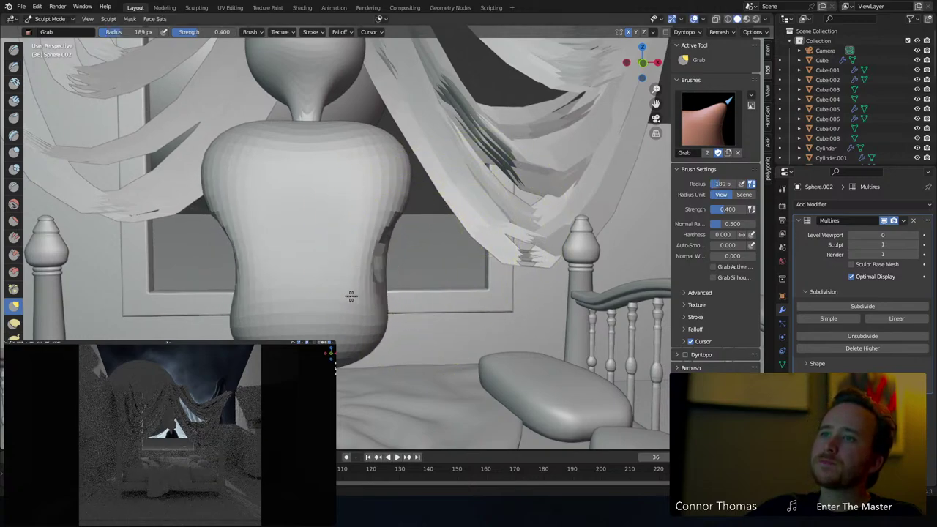
mouse_move(418, 287)
left_mouse_down()
mouse_move(343, 307)
mouse_move(388, 302)
left_mouse_up()
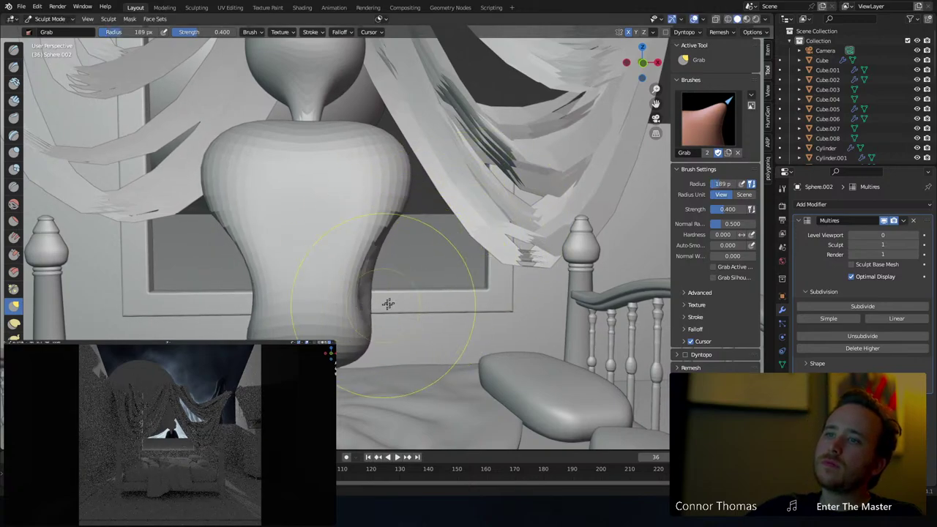
left_click_drag(395, 239, 373, 234)
mouse_move(432, 182)
left_mouse_down()
mouse_move(359, 149)
mouse_move(388, 157)
left_mouse_up()
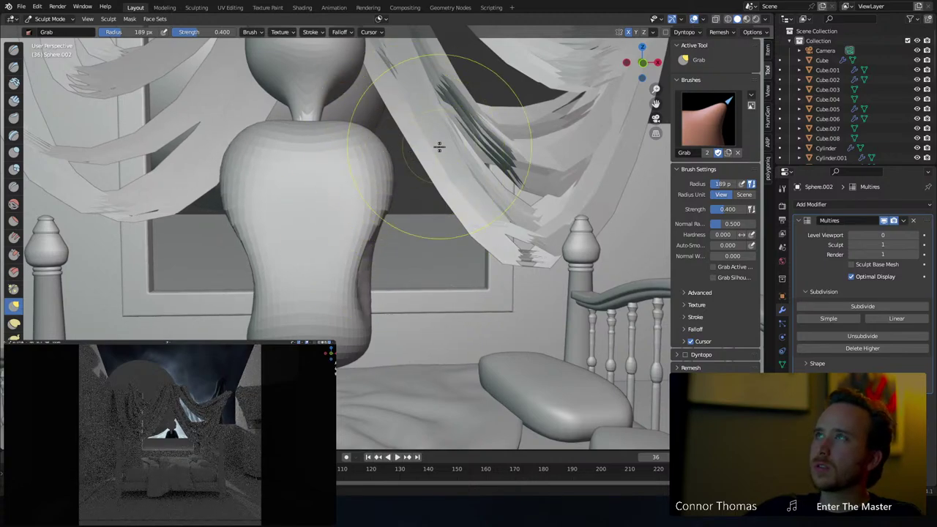
Refine the torso's flanks and lower sides using the Grab brush with a 128 px radius
key("f")
left_click(355, 140)
mouse_move(380, 179)
left_mouse_down()
mouse_move(368, 186)
mouse_move(372, 212)
mouse_move(334, 219)
mouse_move(318, 274)
mouse_move(326, 242)
mouse_move(321, 296)
mouse_move(338, 296)
left_mouse_up()
left_click_drag(262, 338, 286, 360)
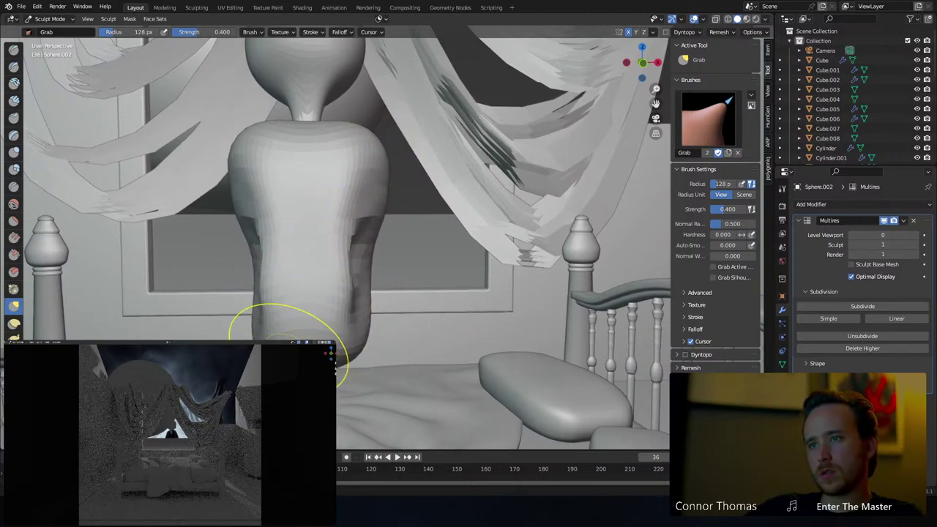
left_click_drag(352, 285, 315, 333)
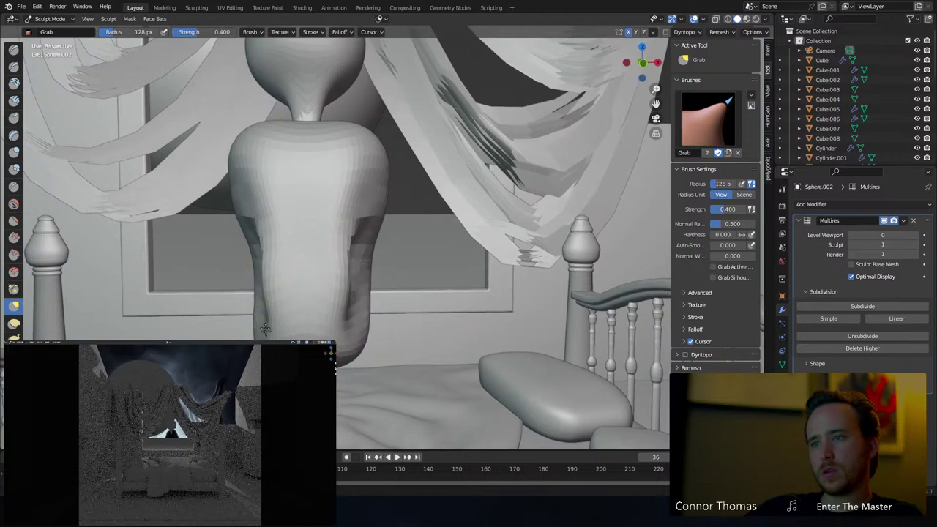
Raise the torso's shoulder line and curve its lower profile inward using the Grab brush with a 194 px radius
key("f")
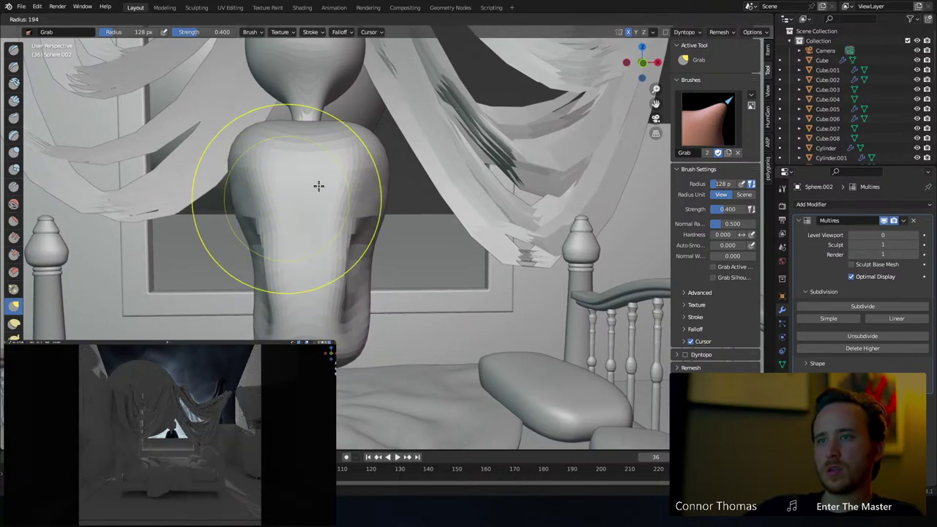
left_click(317, 186)
left_click_drag(267, 168, 269, 155)
middle_click_drag(361, 137, 312, 134)
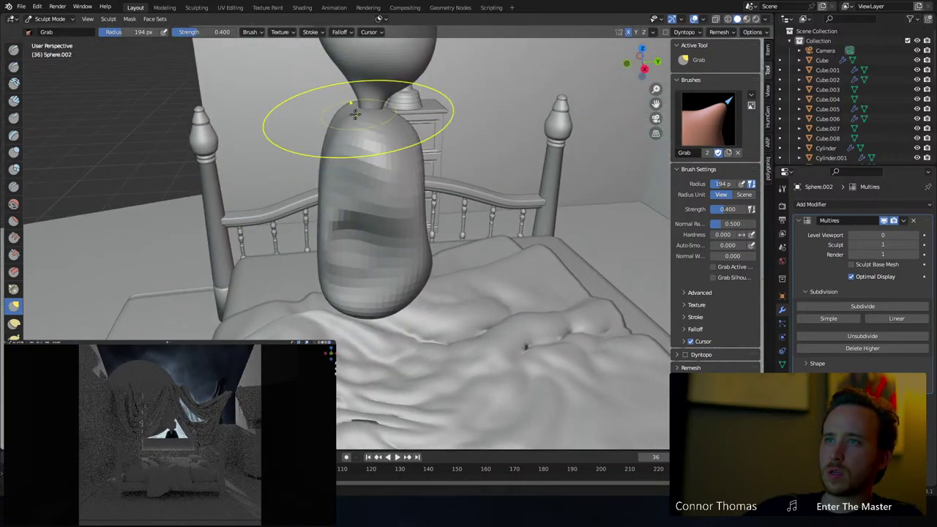
left_click_drag(428, 240, 401, 232)
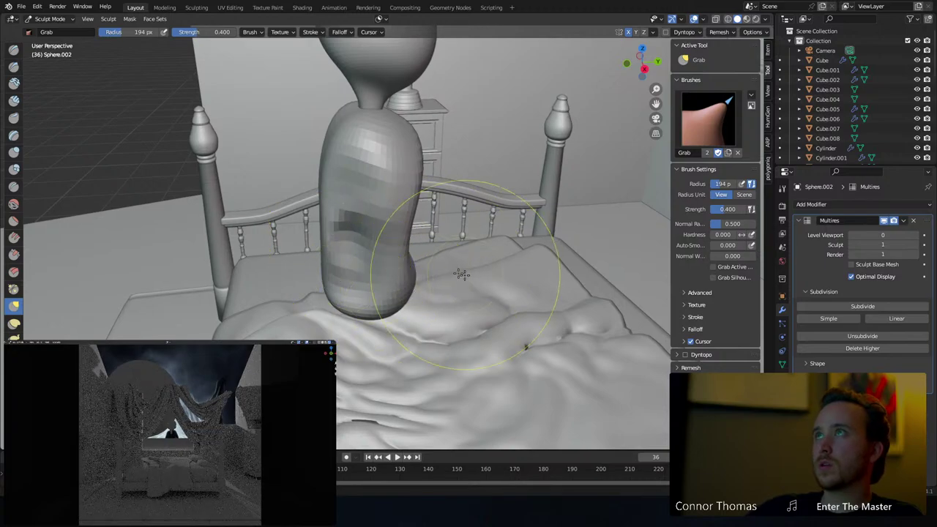
Enlarge the Grab brush and pull the bottom of the torso downward to lengthen the body
mouse_move(460, 274)
middle_mouse_down()
mouse_move(445, 251)
mouse_move(484, 227)
middle_mouse_up()
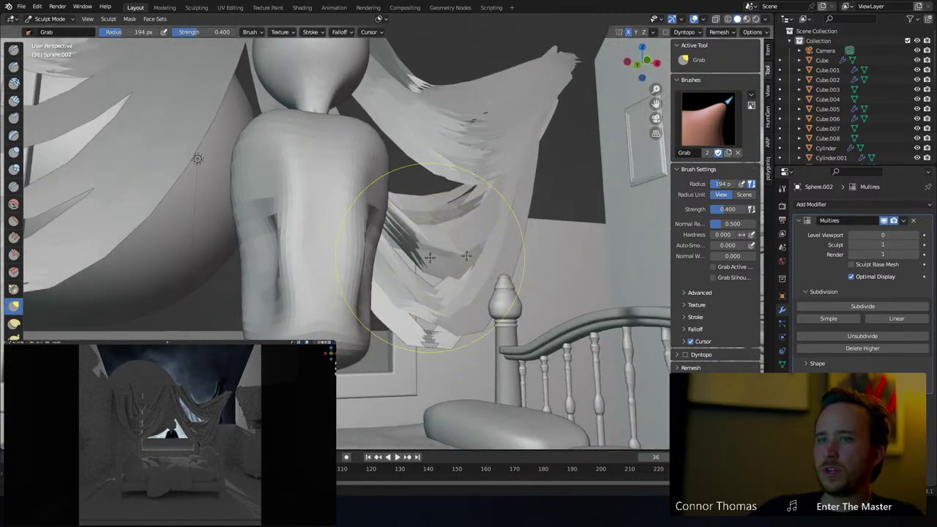
mouse_move(419, 253)
middle_mouse_down()
mouse_move(293, 209)
mouse_move(448, 202)
mouse_move(471, 215)
mouse_move(519, 195)
middle_mouse_up()
key("f")
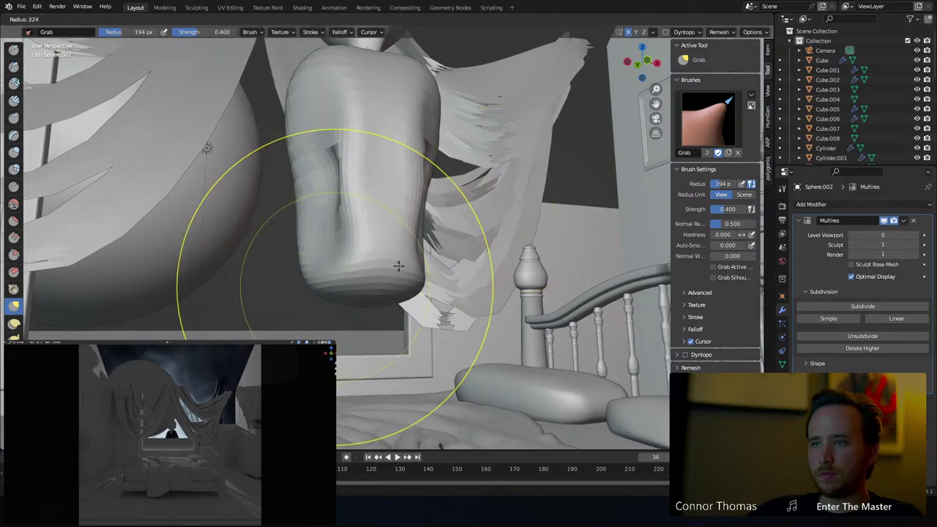
left_click(399, 266)
left_click_drag(331, 264, 340, 341)
Reshape the torso's lower sides and waist using the Grab brush with a 162 px radius
key("f")
left_click(320, 295)
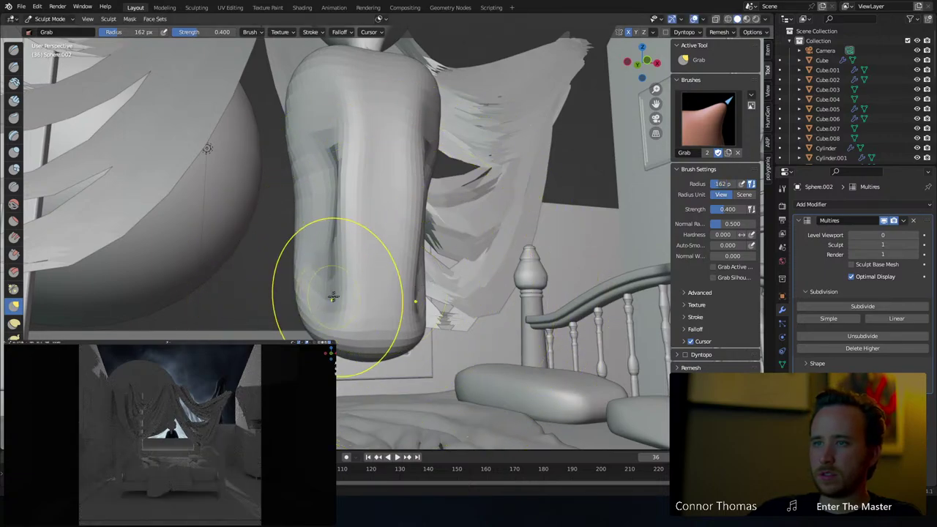
left_click_drag(329, 295, 323, 290)
left_click_drag(314, 186, 292, 208)
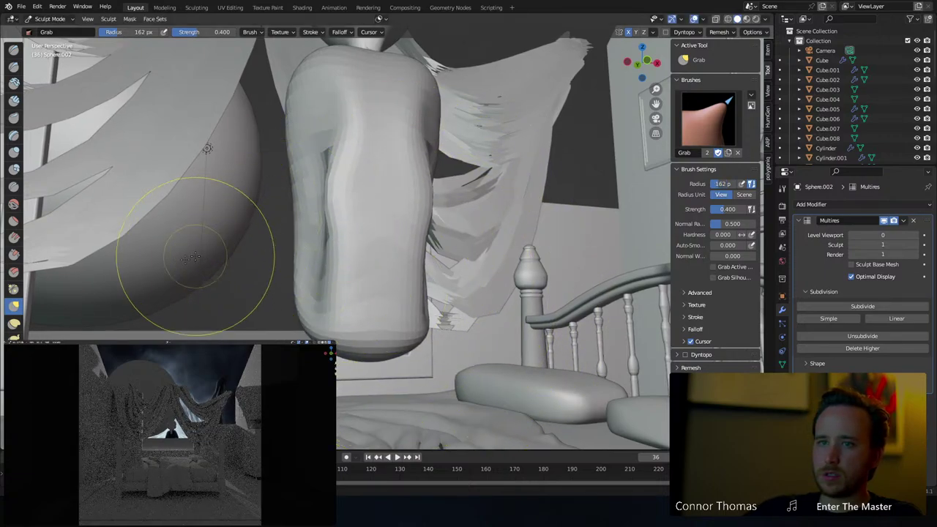
key("s")
left_click_drag(350, 224, 308, 224)
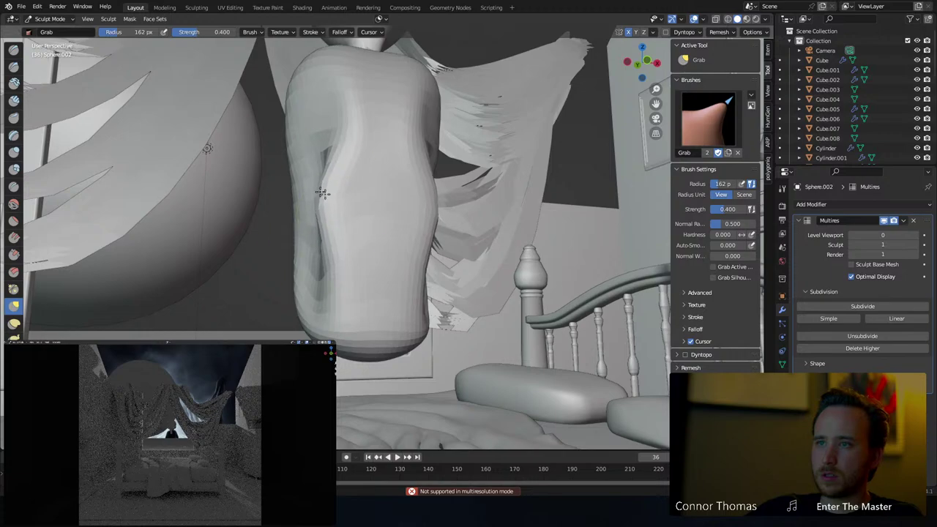
left_click_drag(322, 192, 360, 192)
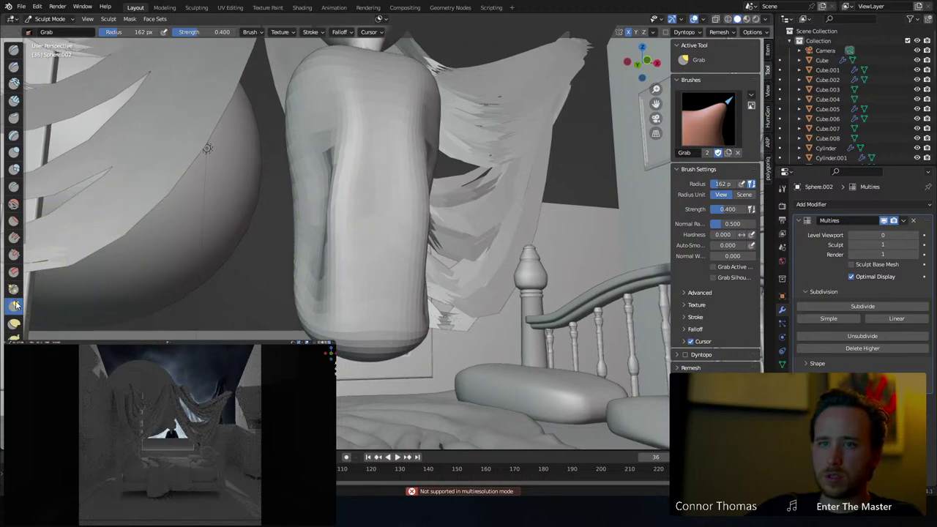
Even out the dents along the torso's sides and middle using the Smooth brush at 0.700 strength and 162 px radius
left_click(14, 204)
mouse_move(335, 220)
left_mouse_down()
mouse_move(353, 196)
mouse_move(333, 230)
mouse_move(373, 254)
left_mouse_up()
mouse_move(386, 259)
left_mouse_down()
mouse_move(366, 263)
mouse_move(377, 212)
left_mouse_up()
mouse_move(396, 143)
left_mouse_down()
mouse_move(425, 155)
mouse_move(401, 196)
left_mouse_up()
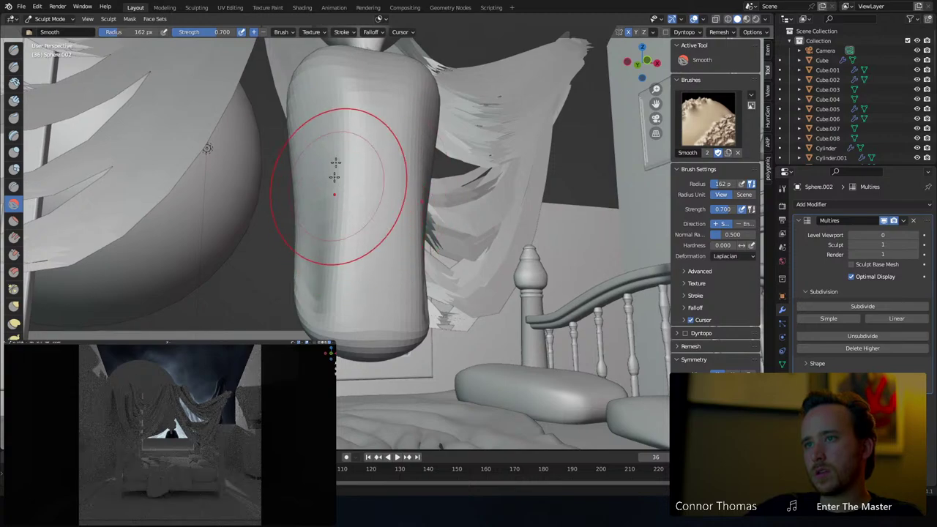
Flare the torso's lower end outward and downward using the Elastic Deform brush with a 162 px radius and 0.500 strength
middle_click_drag(308, 169, 386, 293)
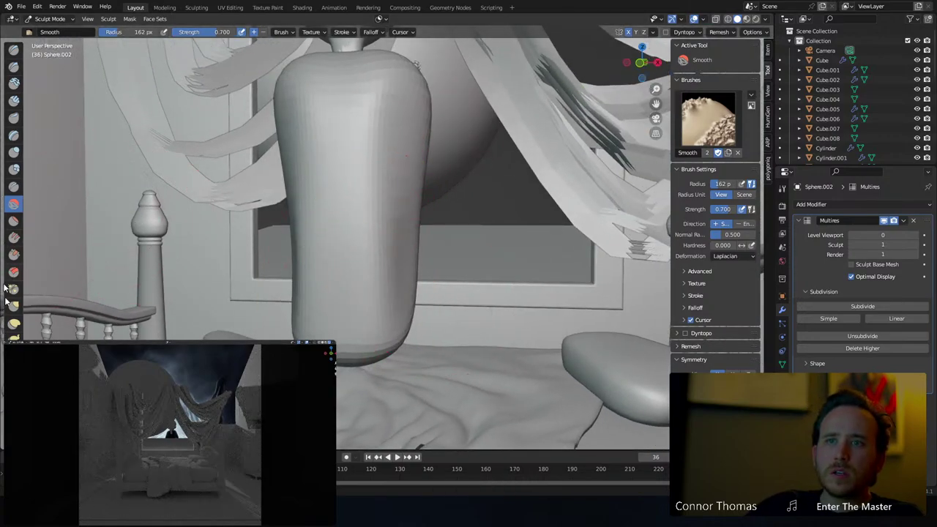
left_click(15, 324)
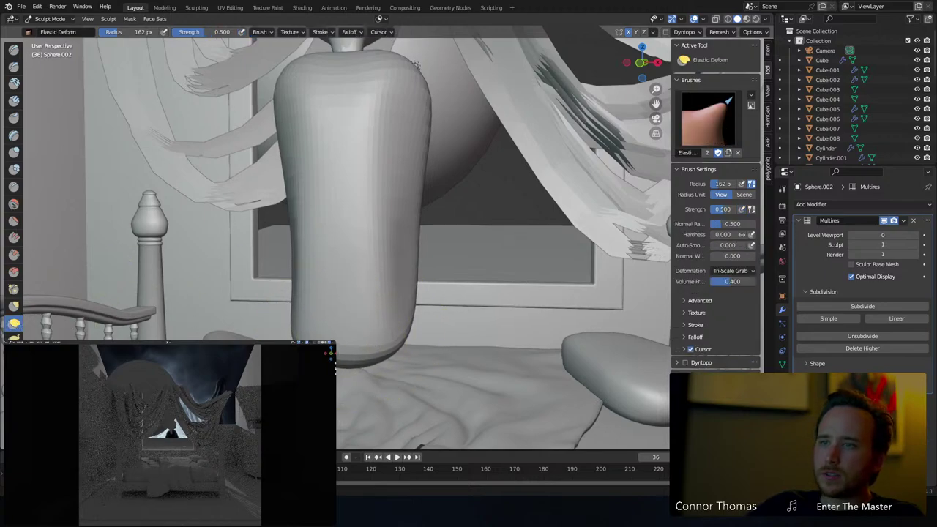
mouse_move(372, 334)
left_mouse_down()
mouse_move(447, 330)
mouse_move(424, 326)
mouse_move(427, 335)
left_mouse_up()
left_click_drag(410, 263, 418, 263)
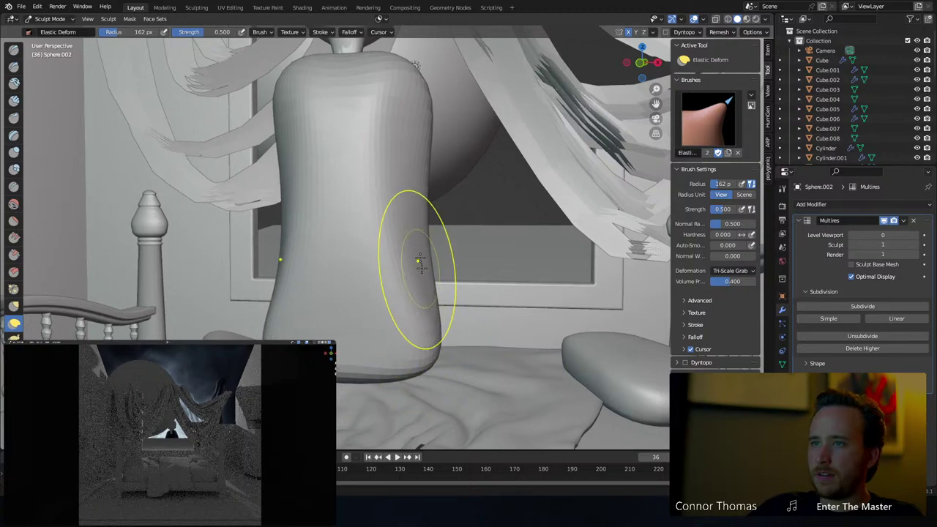
left_click_drag(396, 341, 393, 357)
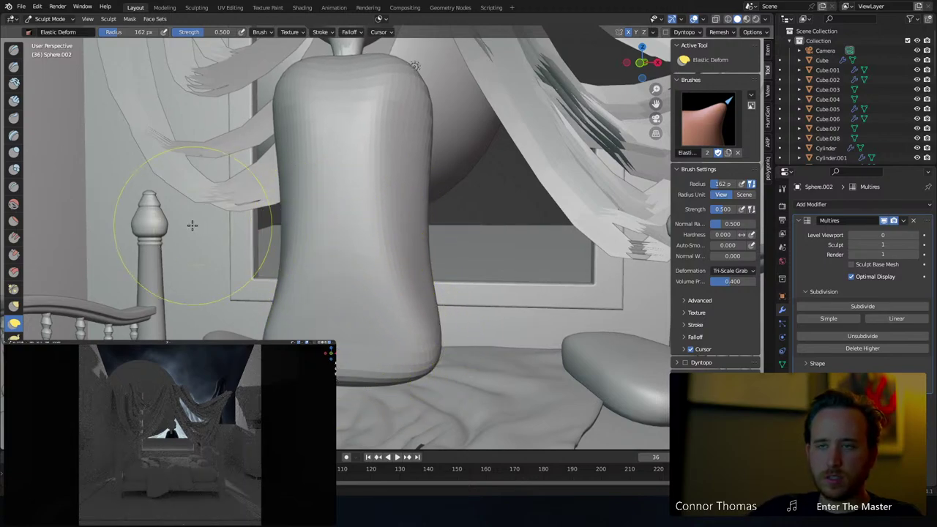
Widen the shoulders with the Grab brush at 162 px, and draw out arm stubs below them at 72 px
key("g")
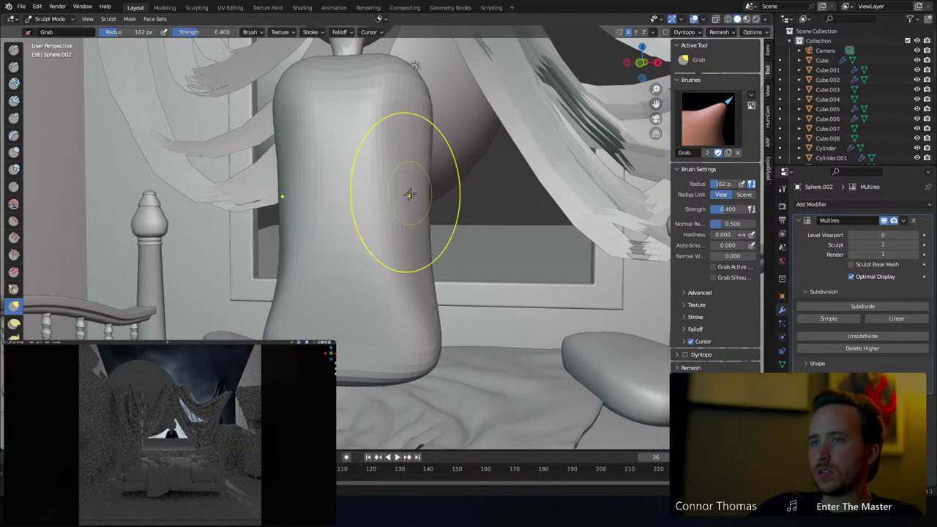
mouse_move(437, 110)
left_mouse_down()
mouse_move(447, 106)
mouse_move(458, 121)
left_mouse_up()
key("f")
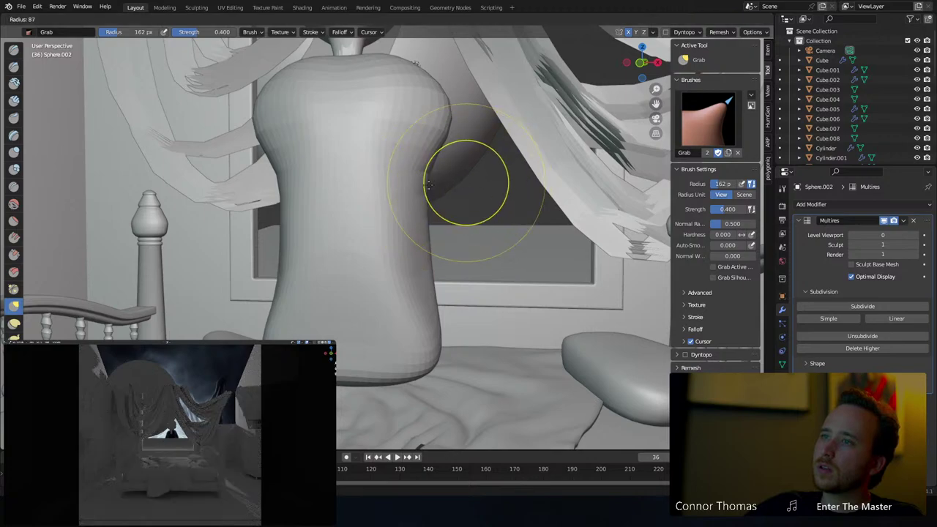
left_click(431, 183)
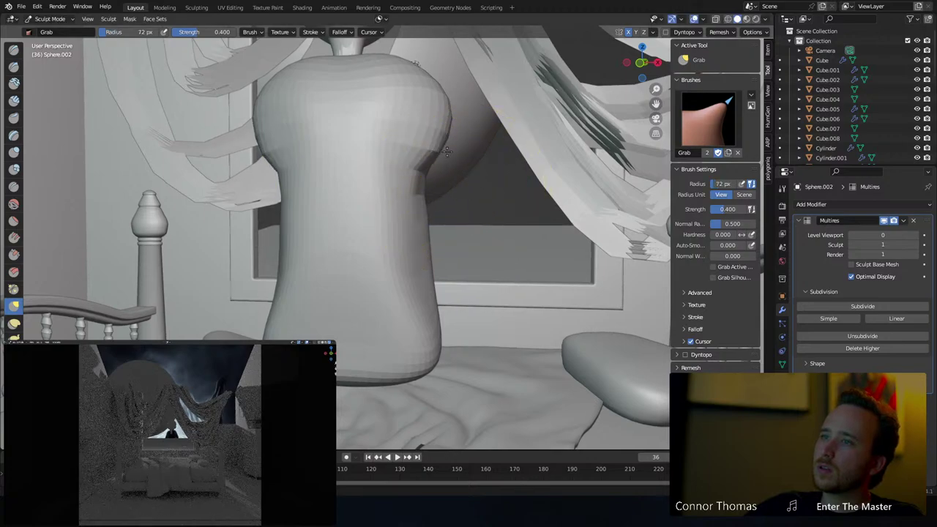
mouse_move(436, 123)
left_mouse_down()
mouse_move(455, 141)
mouse_move(443, 150)
mouse_move(454, 150)
left_mouse_up()
Pull in the torso's sides below the arm stubs using the Grab brush with a 198 px radius
key("f")
left_click(584, 162)
left_click_drag(437, 227, 407, 228)
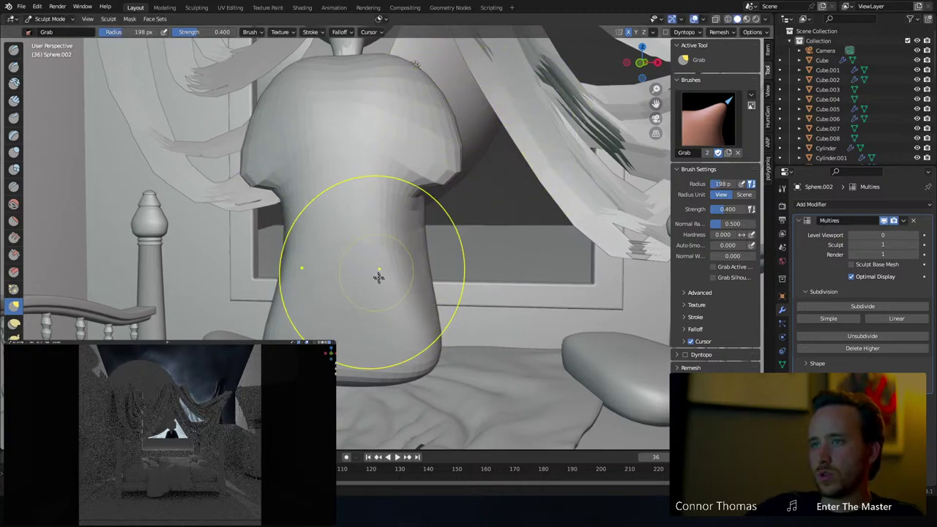
left_click_drag(379, 278, 374, 118)
Extend the arm stubs outward and downward using the Grab brush with a 68 px radius
key("f")
left_click(410, 162)
left_click_drag(418, 156, 438, 160)
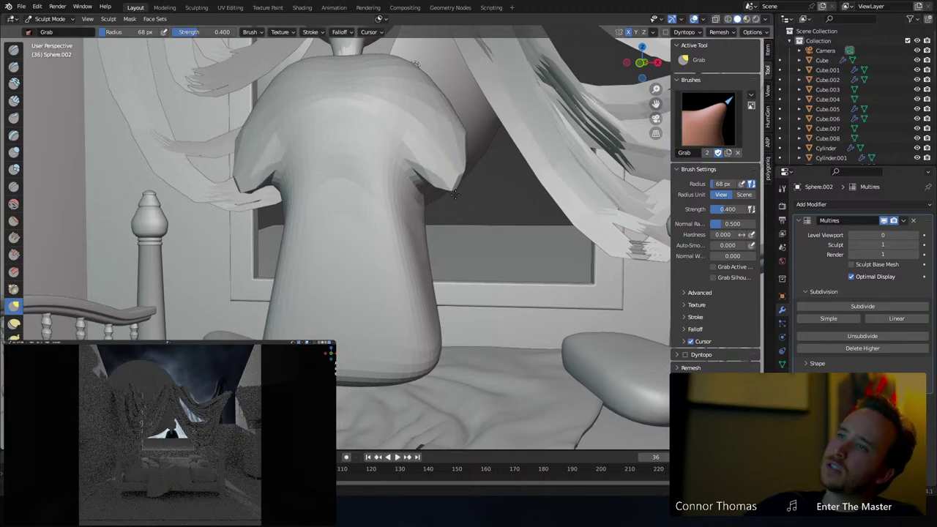
Subdivide the torso's Multires modifier twice to reach sculpt level 3
mouse_move(460, 146)
middle_mouse_down()
mouse_move(341, 122)
mouse_move(366, 130)
middle_mouse_up()
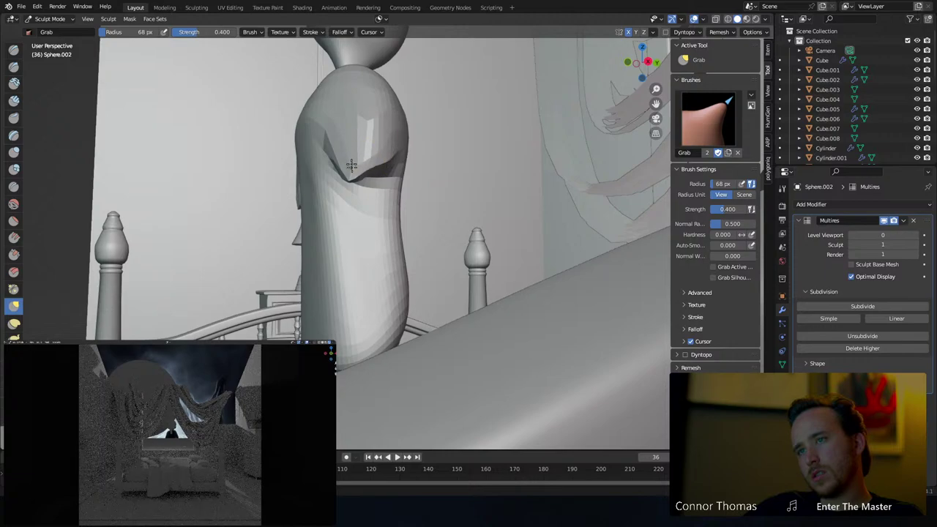
middle_click_drag(403, 172, 567, 153)
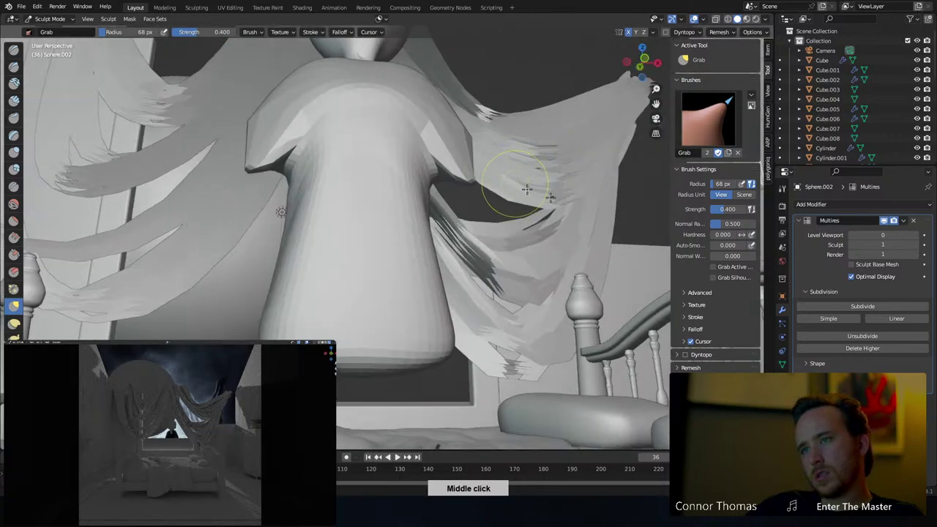
left_click(867, 307)
left_click(868, 307)
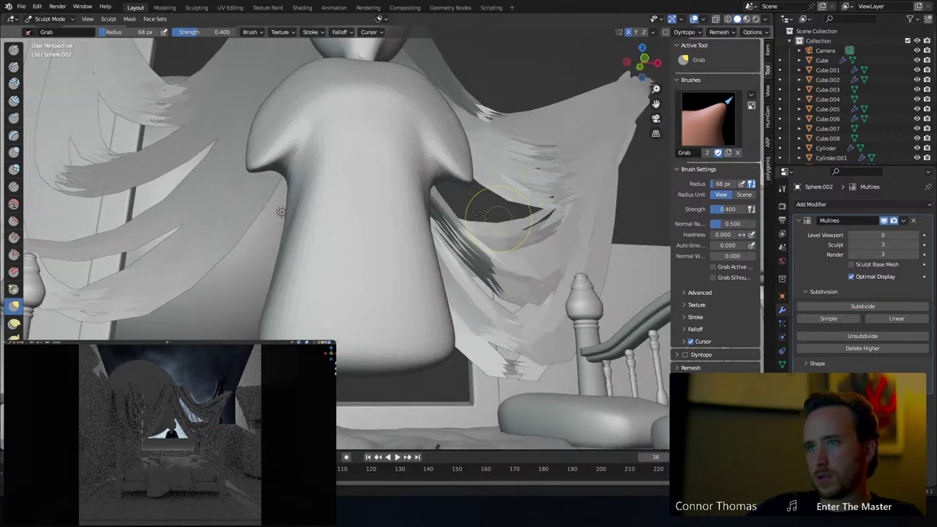
Pull the arm stubs further down and outward using the Grab brush with a 165 px radius
middle_click_drag(469, 173, 447, 168)
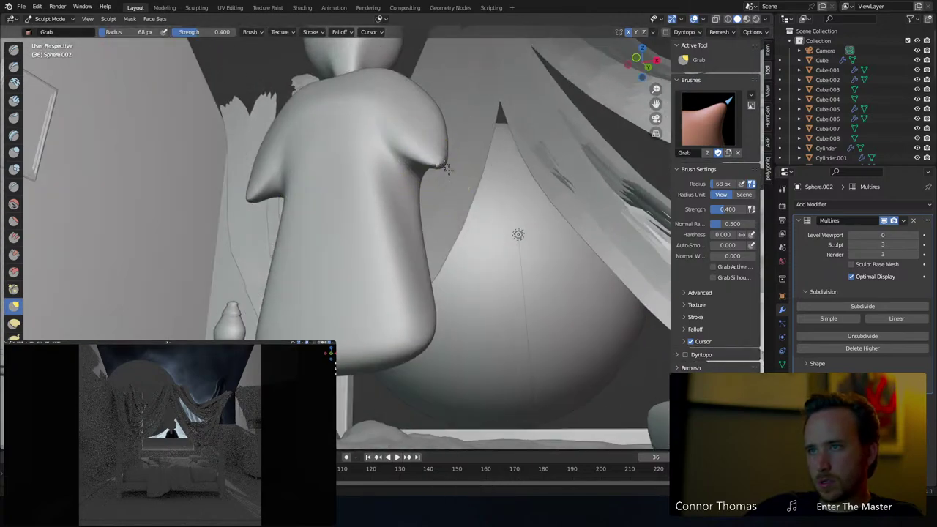
key("f")
left_click(502, 152)
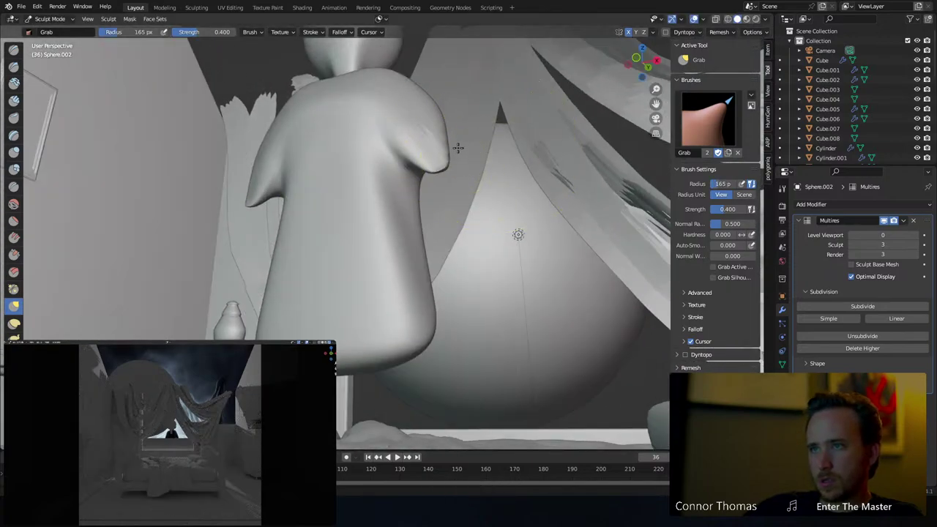
left_click_drag(438, 147, 461, 195)
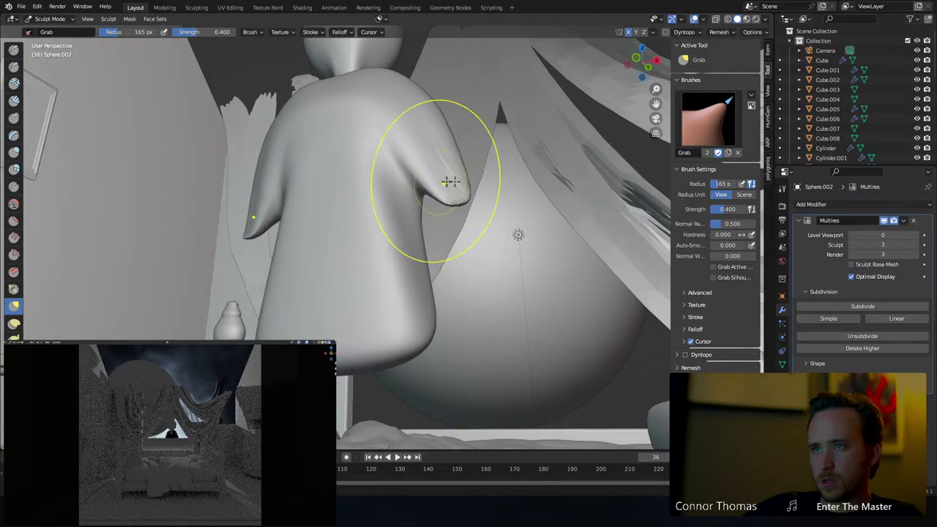
Push the armpits higher between the arms and torso using the Grab brush with an 88 px radius
mouse_move(483, 184)
middle_mouse_down()
mouse_move(424, 193)
mouse_move(444, 205)
middle_mouse_up()
key("f")
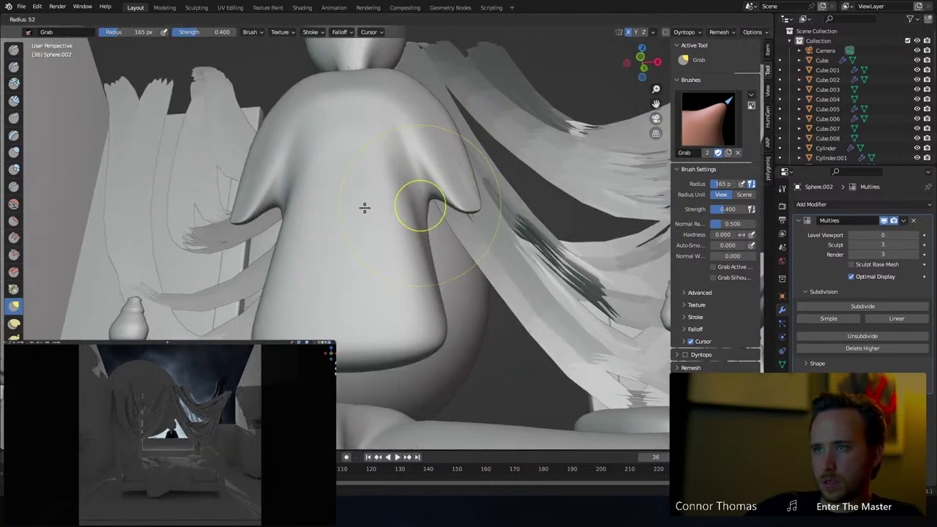
left_click(366, 207)
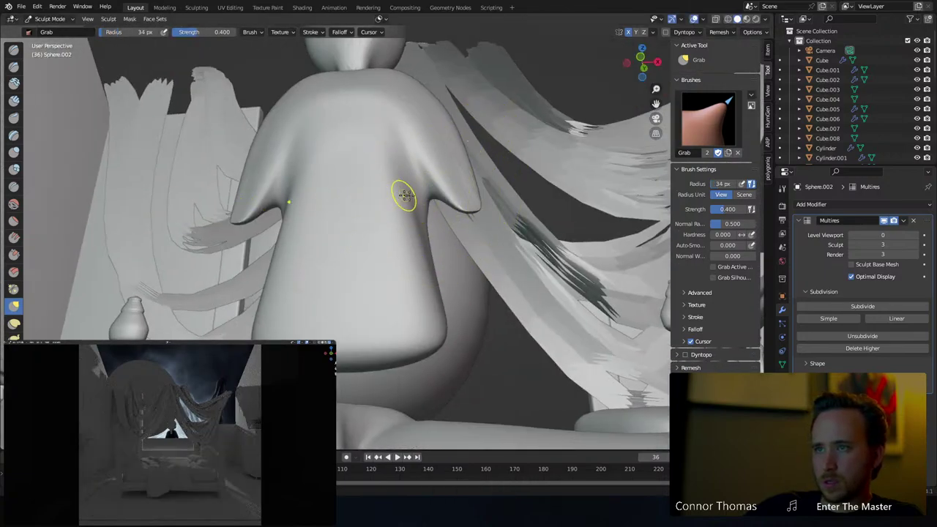
key("f")
left_click(452, 200)
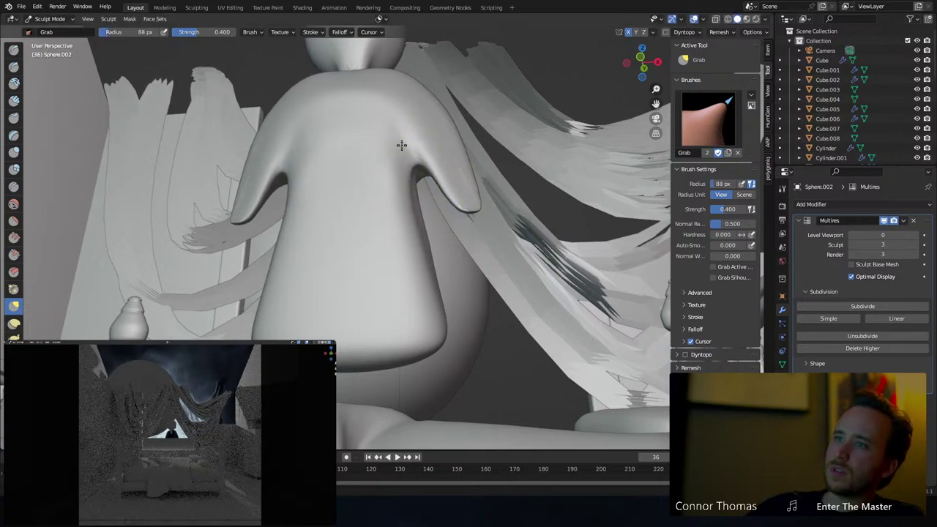
Lengthen both arms down toward the hips using the Grab brush with a 191 px radius
key("f")
left_click(471, 202)
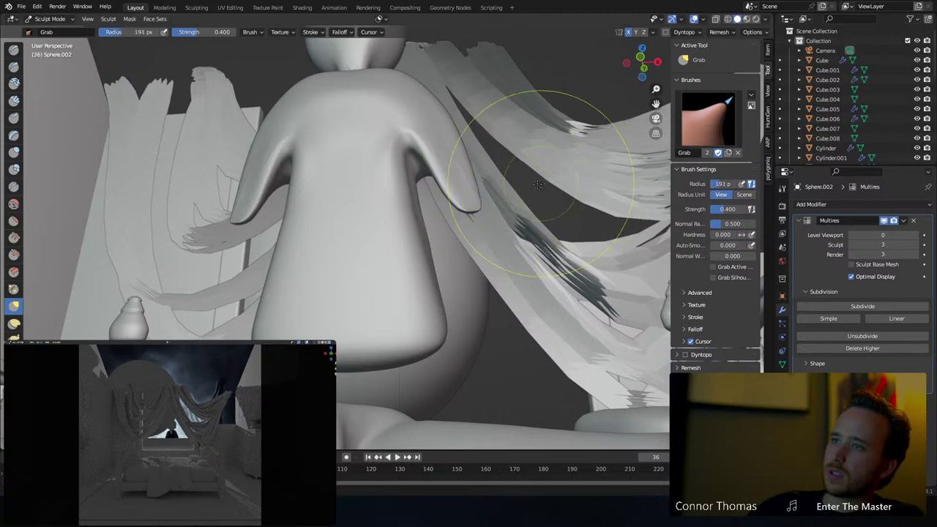
left_click_drag(471, 202, 488, 275)
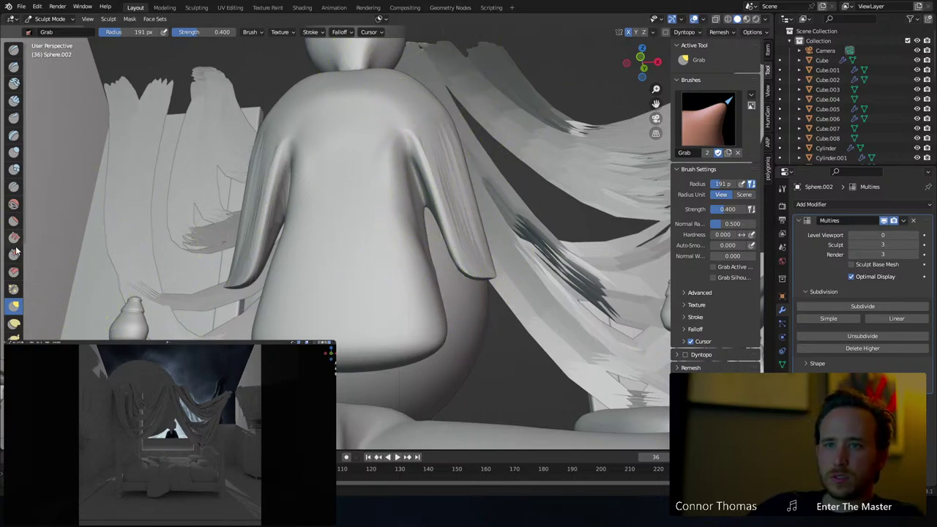
Smooth the upper arms and shoulders using the Smooth brush at 0.700 strength and 191 px radius
left_click(13, 205)
mouse_move(446, 150)
left_mouse_down()
mouse_move(444, 164)
mouse_move(430, 150)
left_mouse_up()
left_click_drag(428, 147, 434, 175)
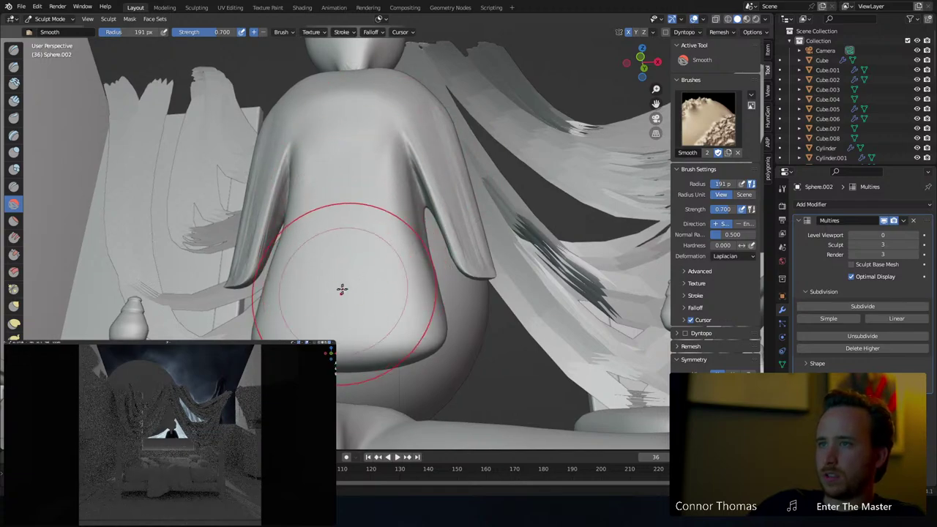
Check the figure through the camera and smooth the streaks along the forearms and arm ends with the Smooth brush
scroll(383, 166, "down", 8)
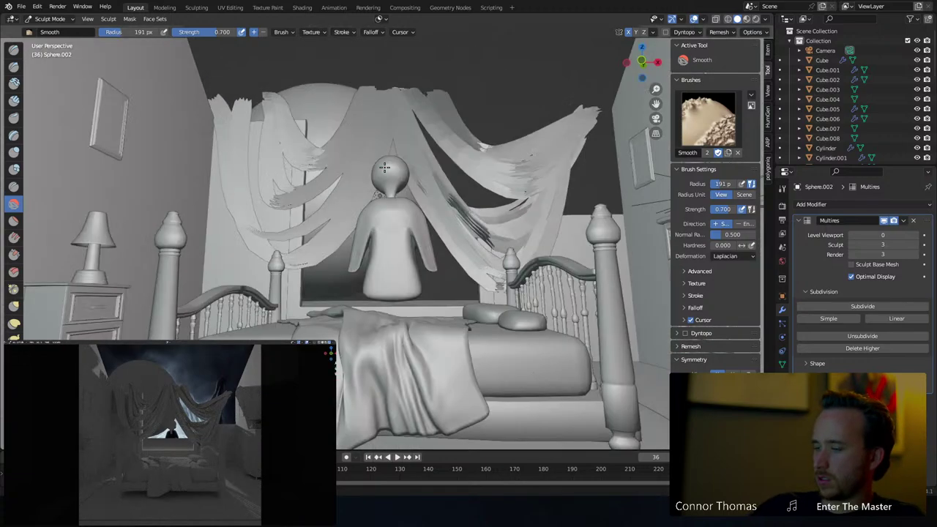
key("KP_0")
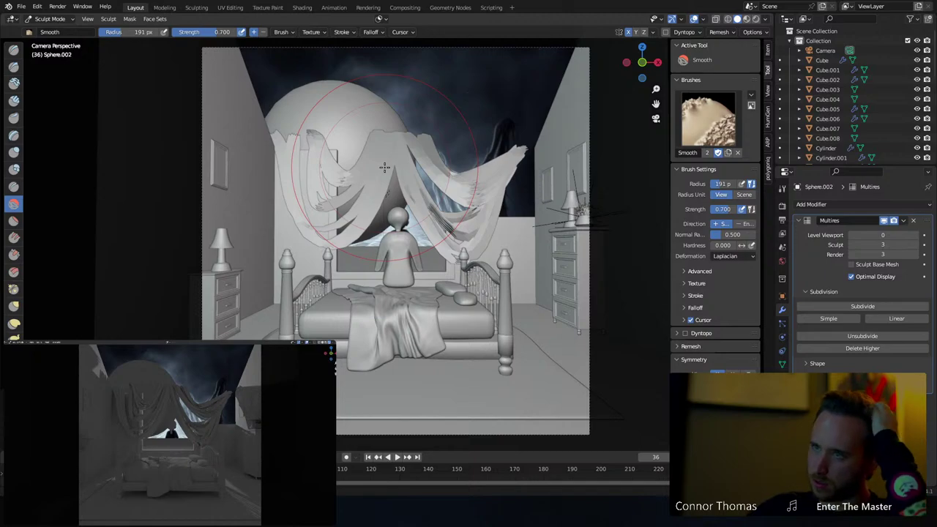
key("KP_1")
scroll(390, 268, "up", 7)
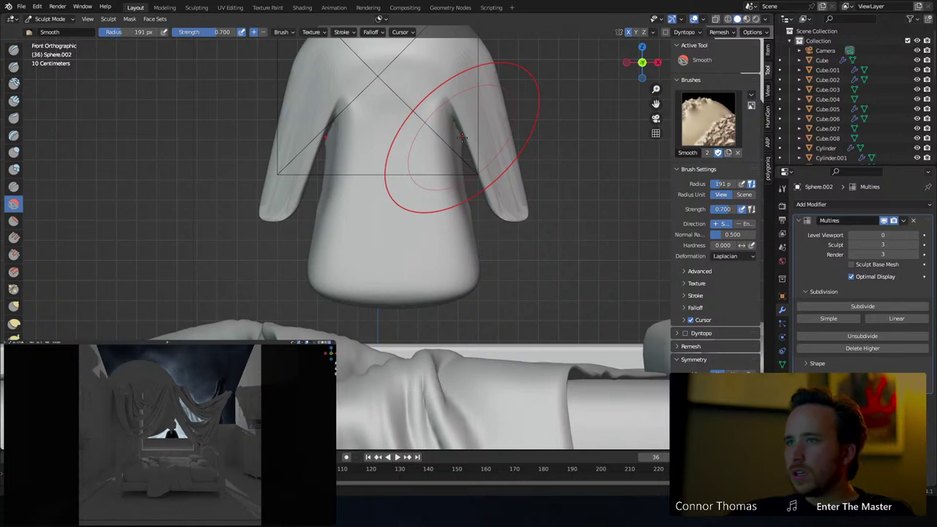
mouse_move(497, 157)
middle_mouse_down()
mouse_move(480, 183)
mouse_move(508, 236)
mouse_move(463, 200)
middle_mouse_up()
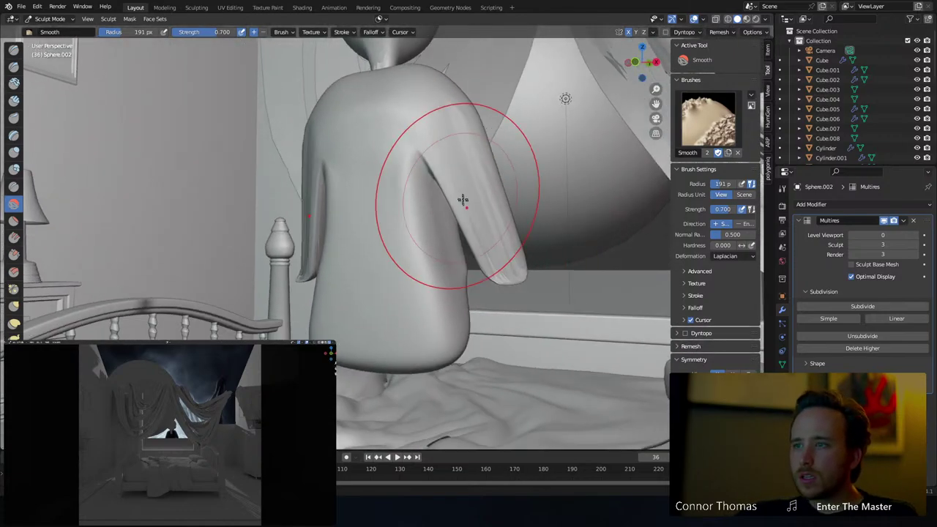
middle_click_drag(517, 228, 492, 264)
scroll(520, 255, "up", 4)
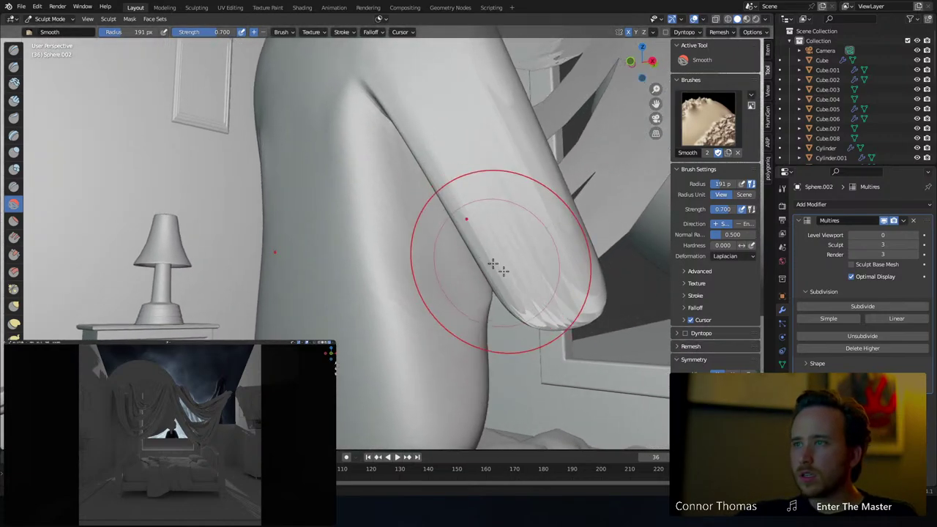
left_click_drag(550, 280, 558, 295)
mouse_move(554, 221)
left_mouse_down()
mouse_move(485, 81)
mouse_move(466, 100)
left_mouse_up()
Smooth the torso surface between the arms using the Smooth brush with a 191 px radius
middle_click_drag(466, 99, 497, 140)
scroll(496, 141, "down", 5)
mouse_move(369, 175)
left_mouse_down()
mouse_move(349, 177)
mouse_move(402, 213)
left_mouse_up()
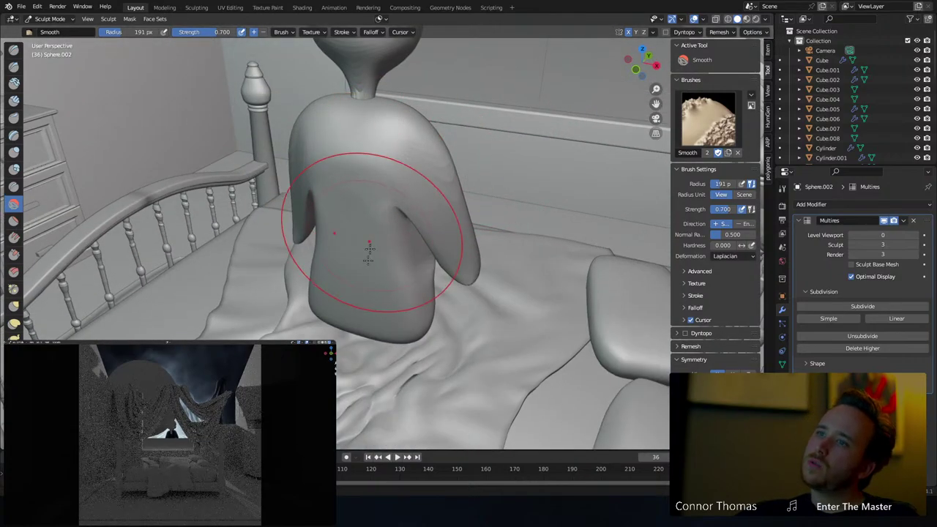
middle_click_drag(370, 252, 386, 223)
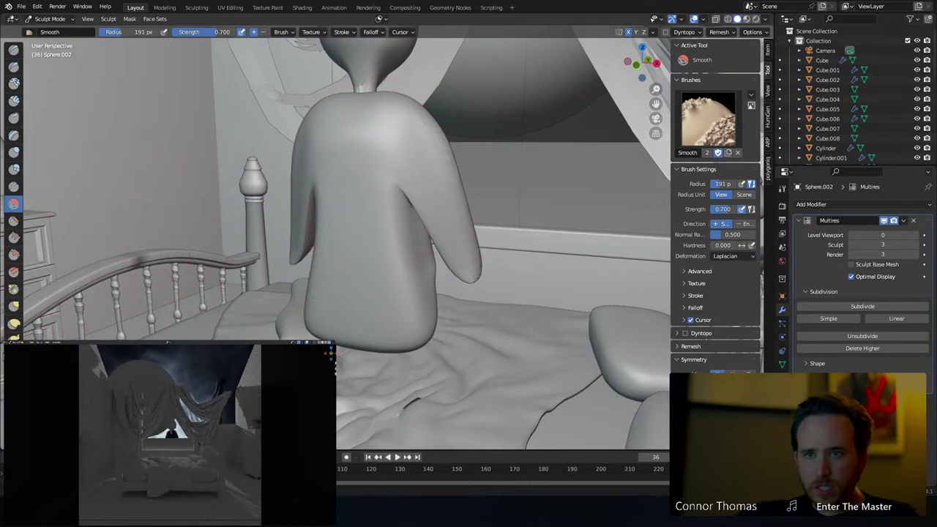
Sculpt fabric folds into the lower back of the torso using the Cloth brush with a 79 px radius
scroll(14, 288, "down", 3)
left_click(14, 382)
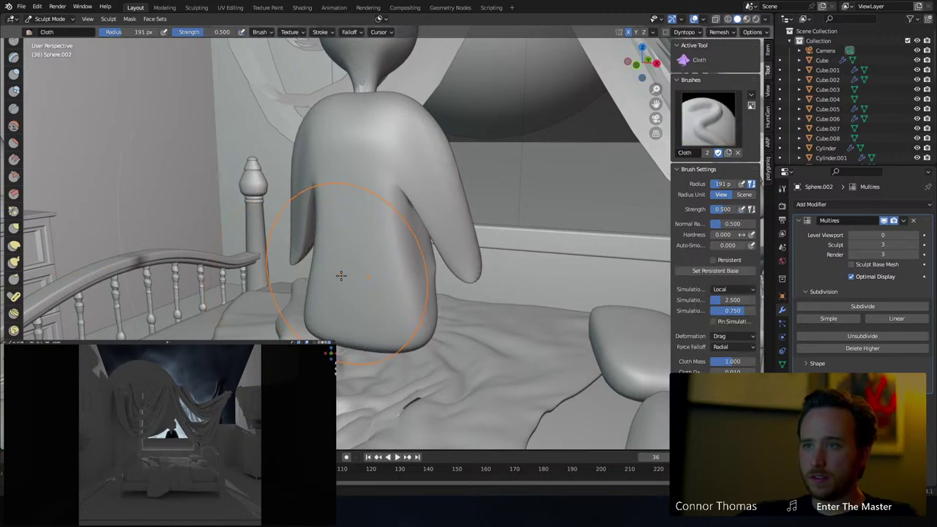
key("f")
left_click(315, 280)
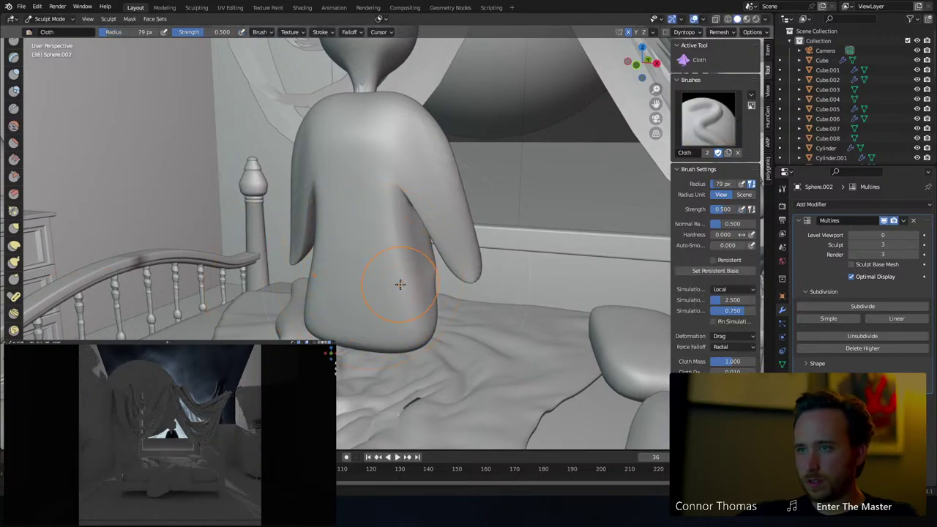
left_click_drag(370, 261, 390, 300)
scroll(391, 300, "down", 2)
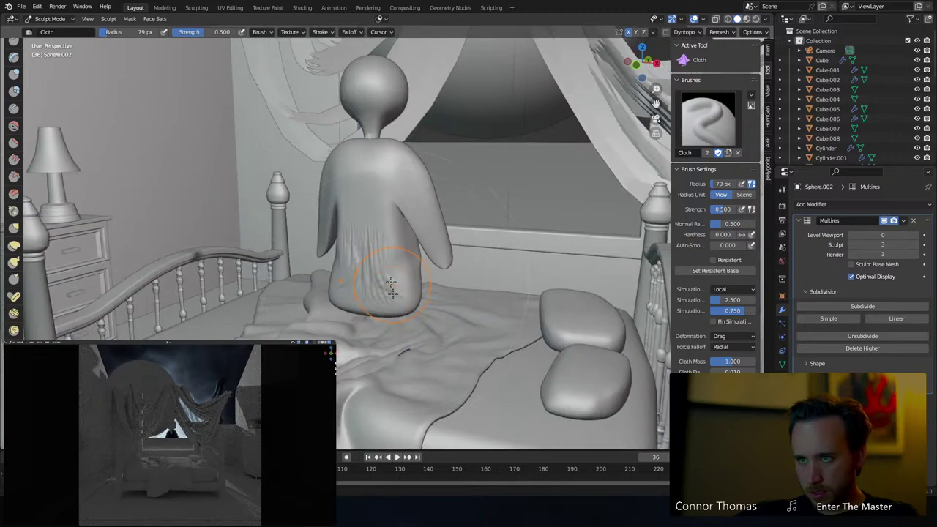
Extend the Cloth brush folds up the back to the shoulders and around the torso's lower sides
scroll(391, 290, "up", 2)
middle_click_drag(376, 230, 398, 205)
left_click_drag(373, 196, 326, 184)
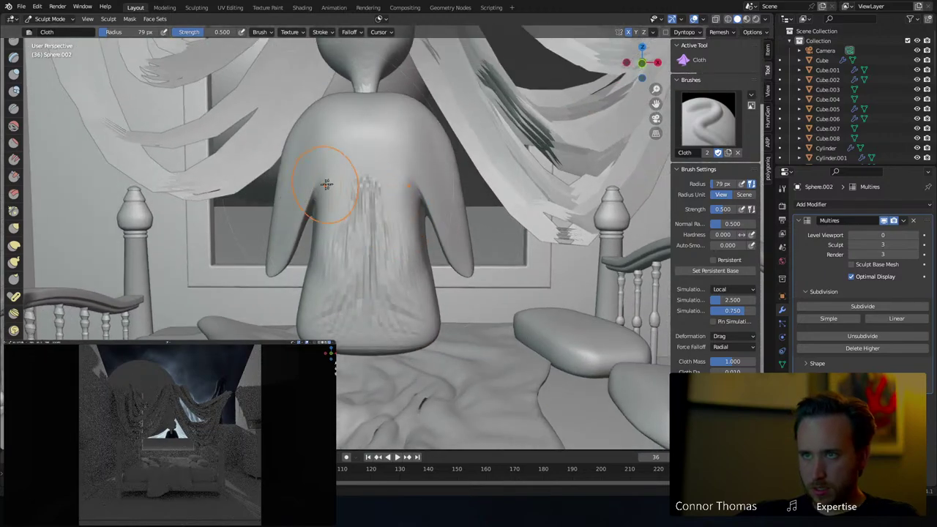
left_click_drag(328, 149, 317, 196)
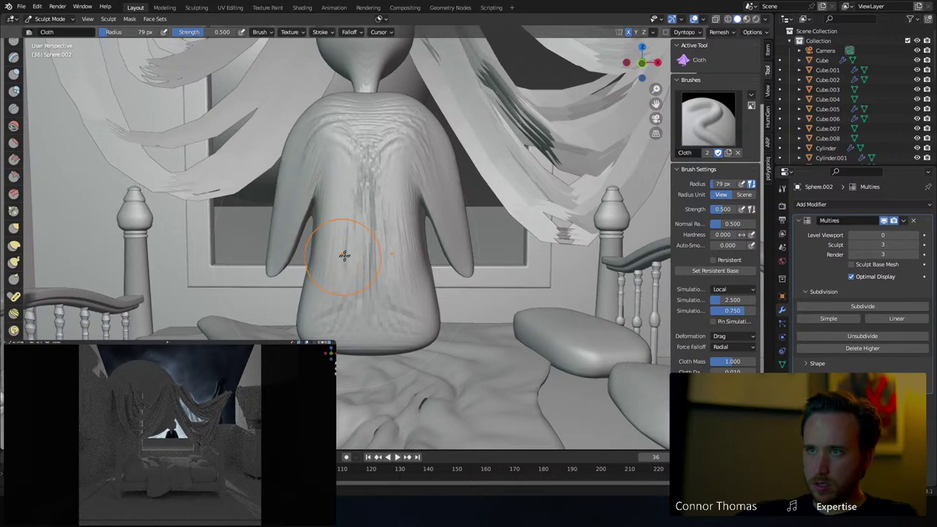
middle_click_drag(436, 137, 354, 306)
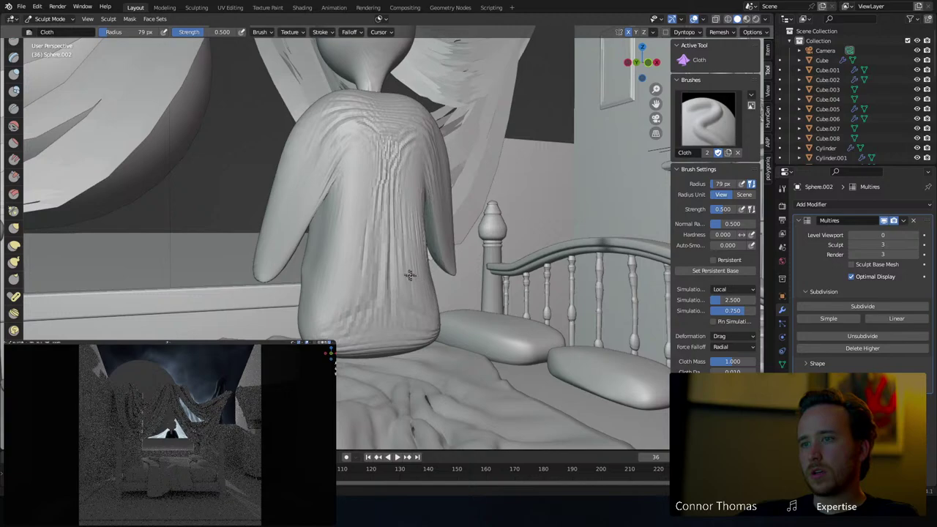
mouse_move(410, 274)
left_mouse_down()
mouse_move(371, 254)
mouse_move(355, 278)
left_mouse_up()
mouse_move(409, 276)
middle_mouse_down()
mouse_move(389, 264)
mouse_move(418, 253)
middle_mouse_up()
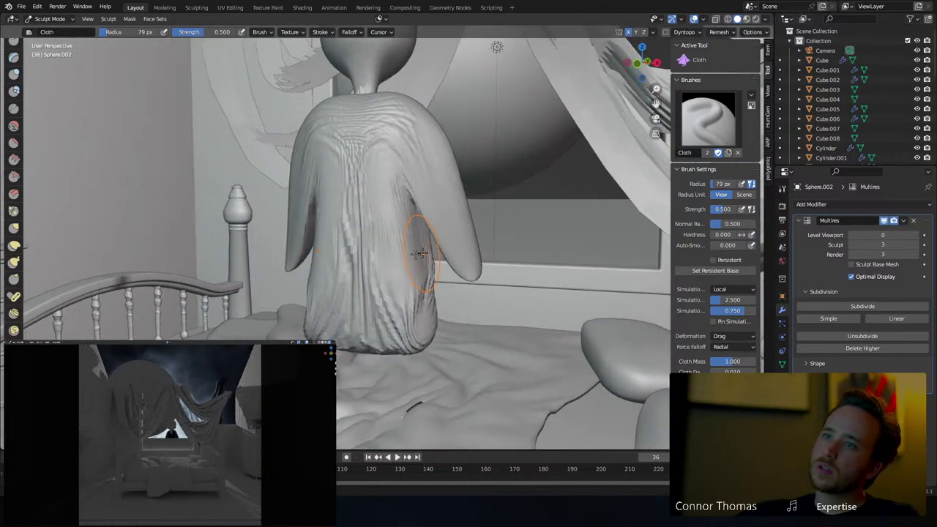
Return to Object Mode and set the torso's Multires viewport level to 3
left_click(62, 19)
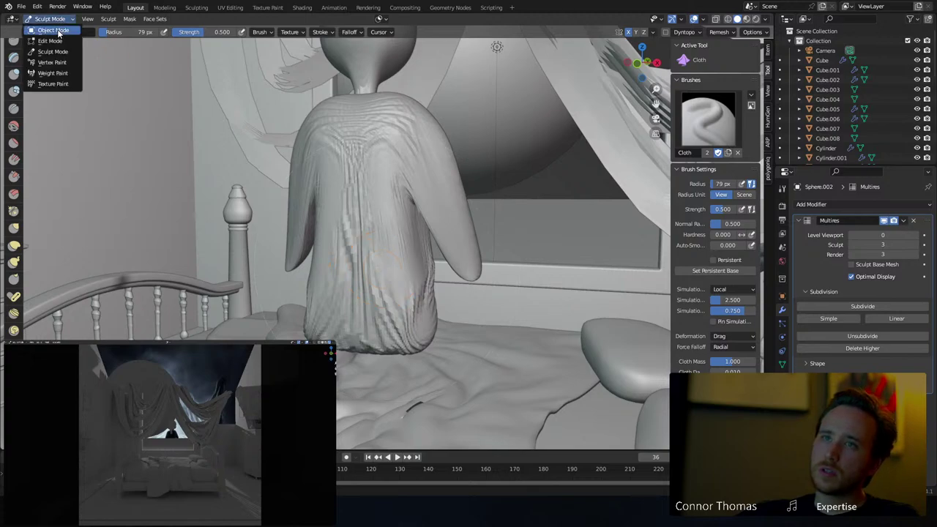
left_click(58, 33)
middle_click_drag(289, 173, 360, 179)
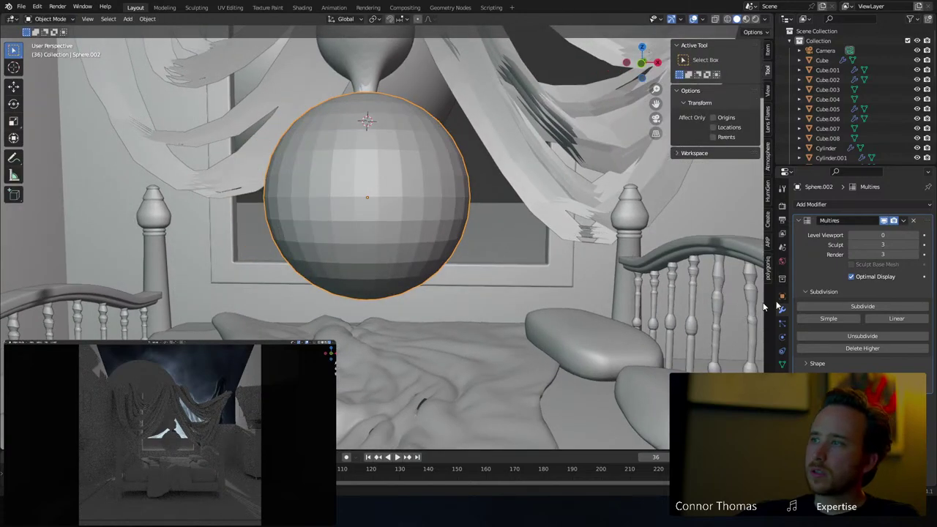
left_click(915, 235)
left_click(917, 236)
left_click(918, 236)
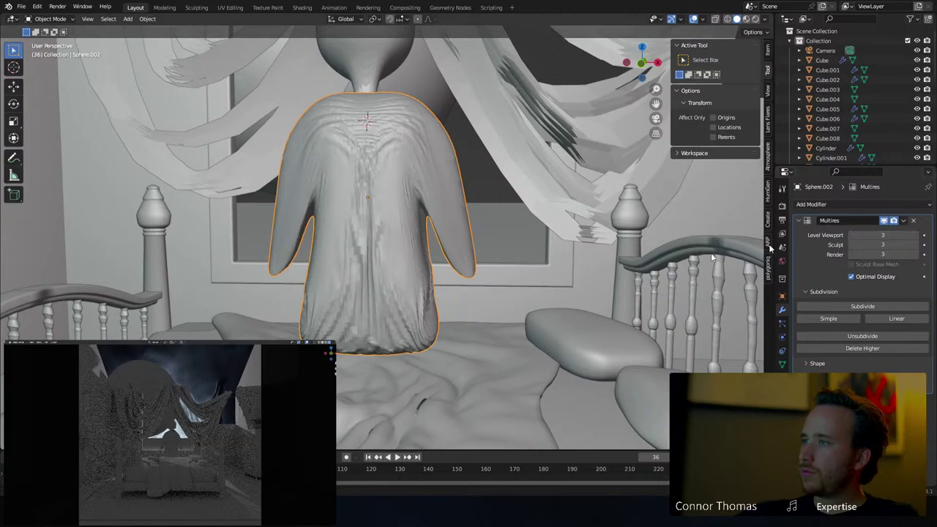
Shade the torso smooth and check its folds from the side and back
right_click(379, 243)
middle_click_drag(379, 243, 322, 267)
scroll(450, 295, "up", 4)
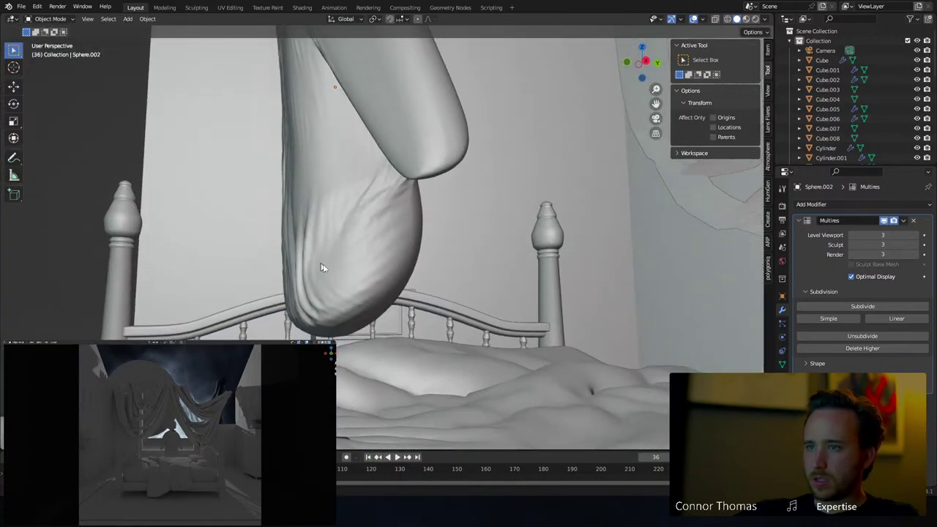
key("a")
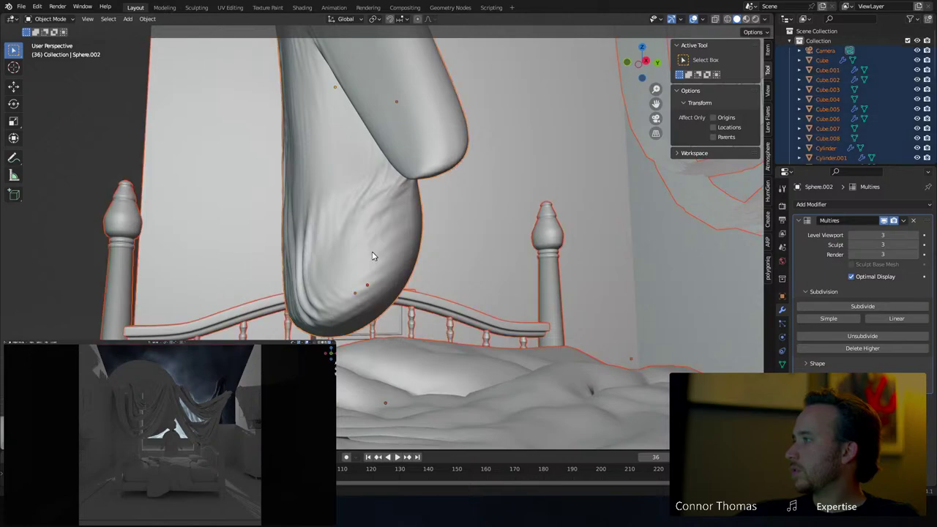
key("alt+a")
mouse_move(387, 260)
middle_mouse_down()
mouse_move(355, 326)
mouse_move(343, 317)
mouse_move(375, 265)
middle_mouse_up()
Flatten the top of the shoulders around the neck in Sculpt Mode using the Grab brush at 187 px radius and 0.400 strength
left_click(48, 19)
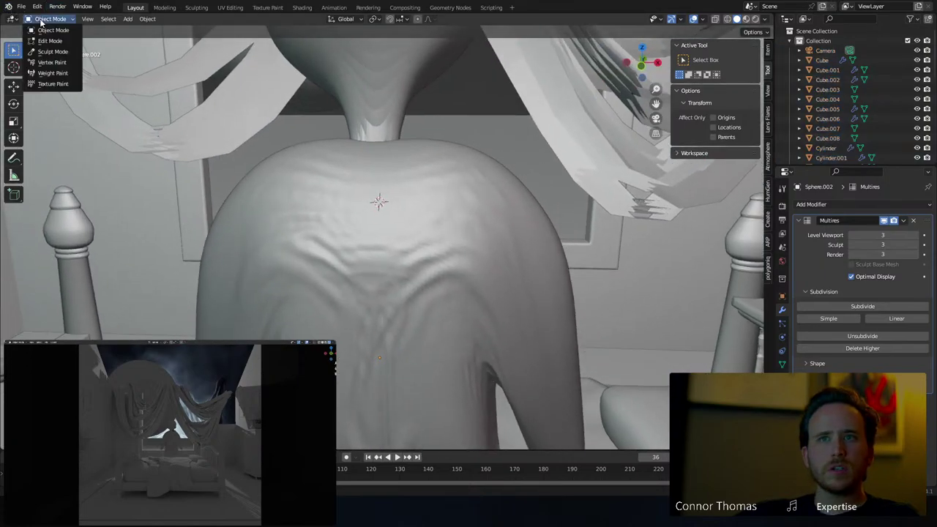
left_click(54, 52)
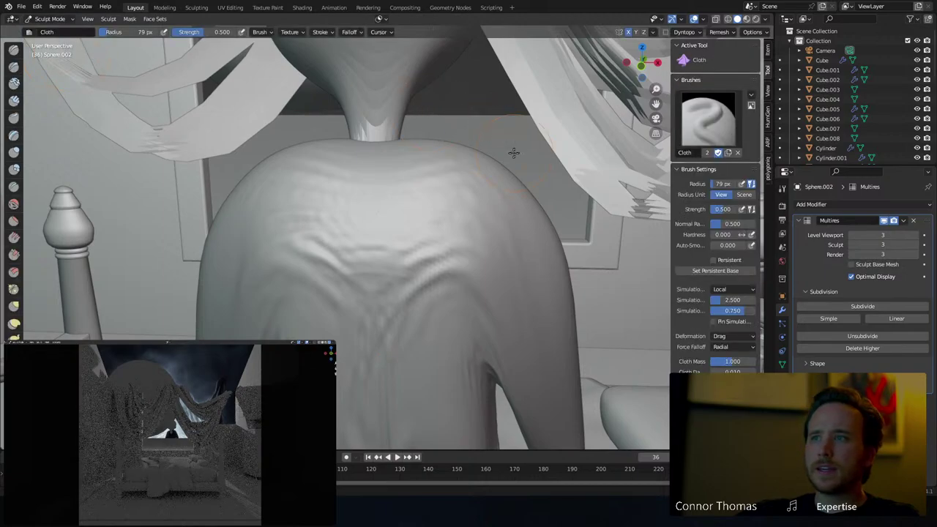
mouse_move(513, 153)
middle_mouse_down()
mouse_move(488, 163)
mouse_move(504, 140)
middle_mouse_up()
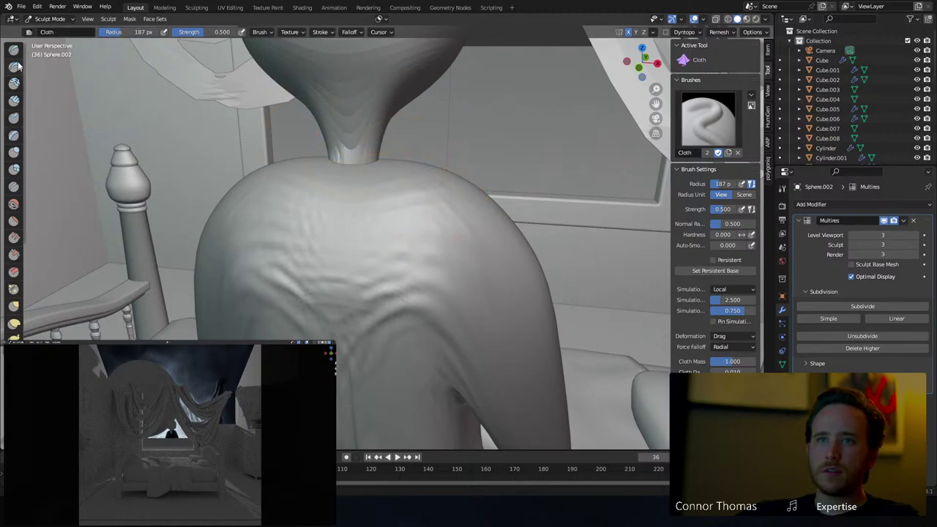
key("g")
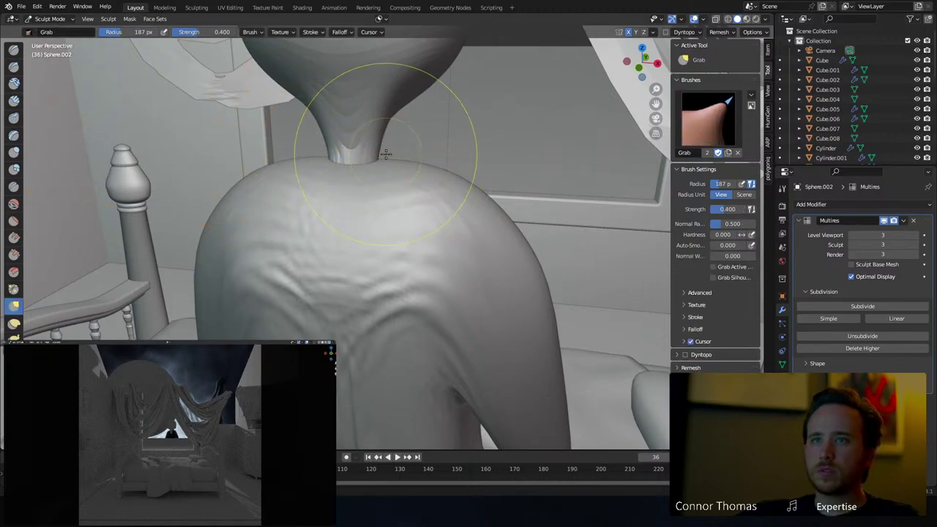
mouse_move(387, 155)
left_mouse_down()
mouse_move(389, 188)
mouse_move(406, 193)
mouse_move(407, 172)
left_mouse_up()
left_click_drag(396, 173, 373, 175)
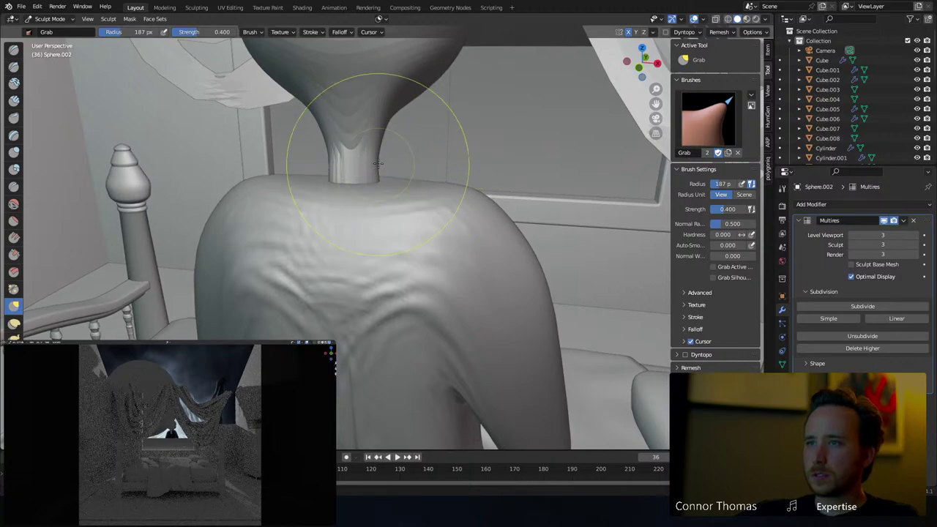
mouse_move(379, 164)
middle_mouse_down()
mouse_move(424, 159)
mouse_move(345, 167)
middle_mouse_up()
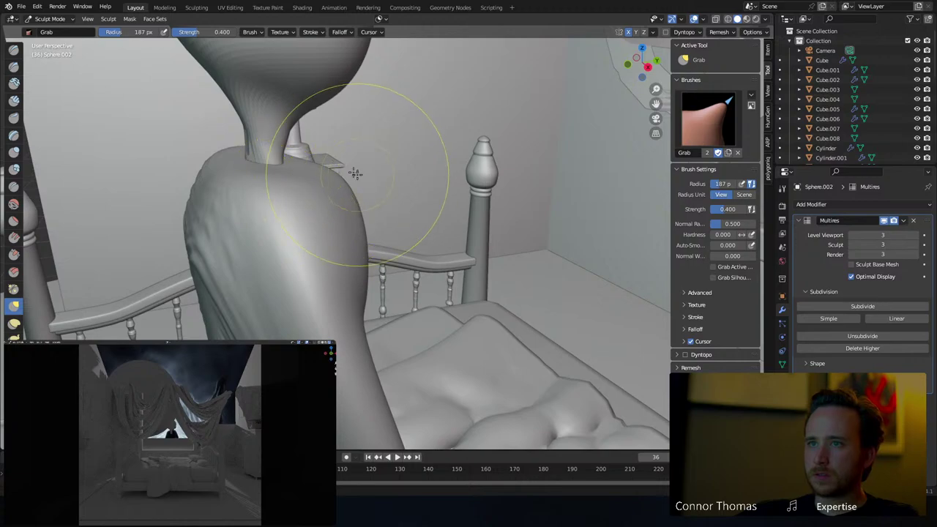
middle_click_drag(264, 172, 372, 142)
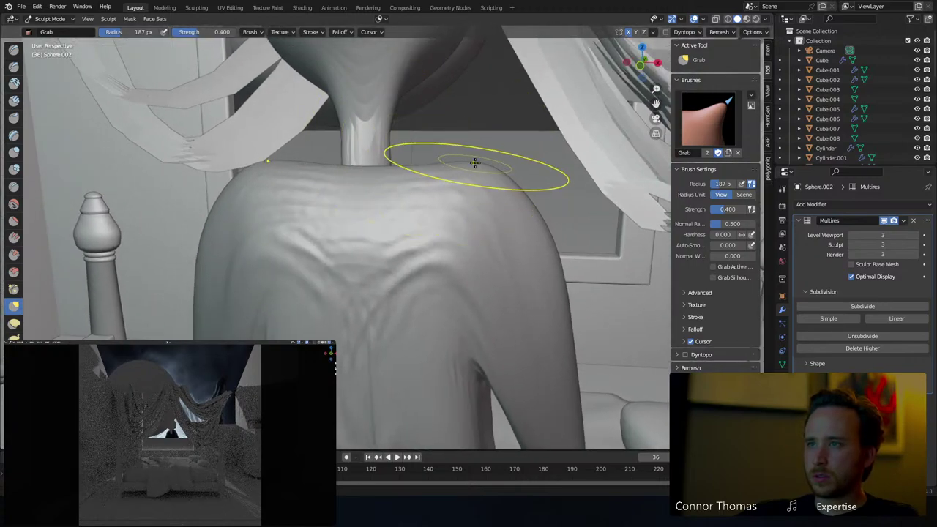
Crease the top of the shoulders using the Crease brush at 264 px radius and 0.250 strength
left_click(18, 191)
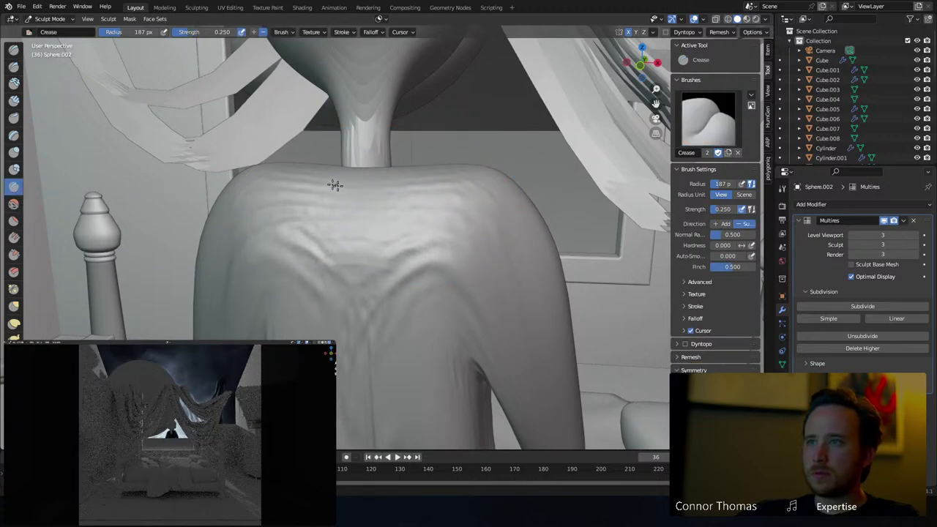
key("f")
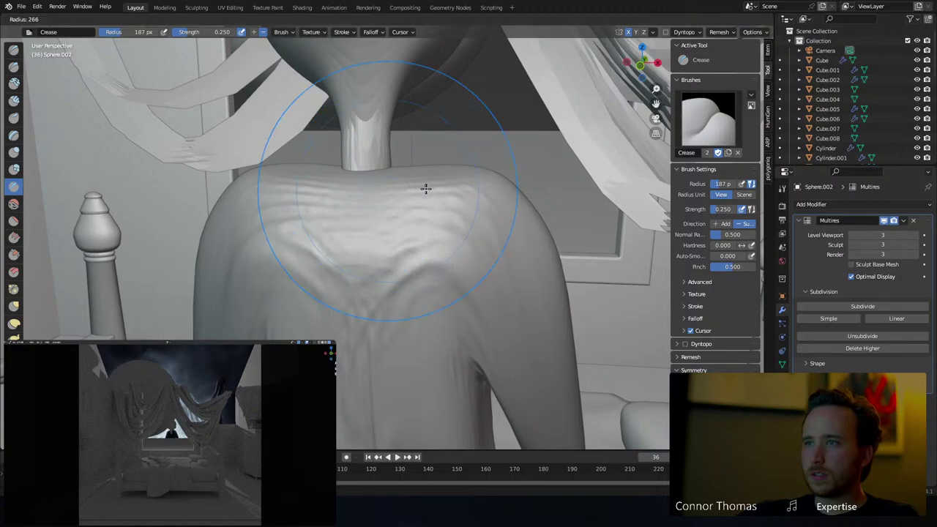
left_click(427, 188)
left_click_drag(486, 182, 499, 168)
Carve a finer crease across the shoulder tops using the Crease brush with a 109 px radius
key("f")
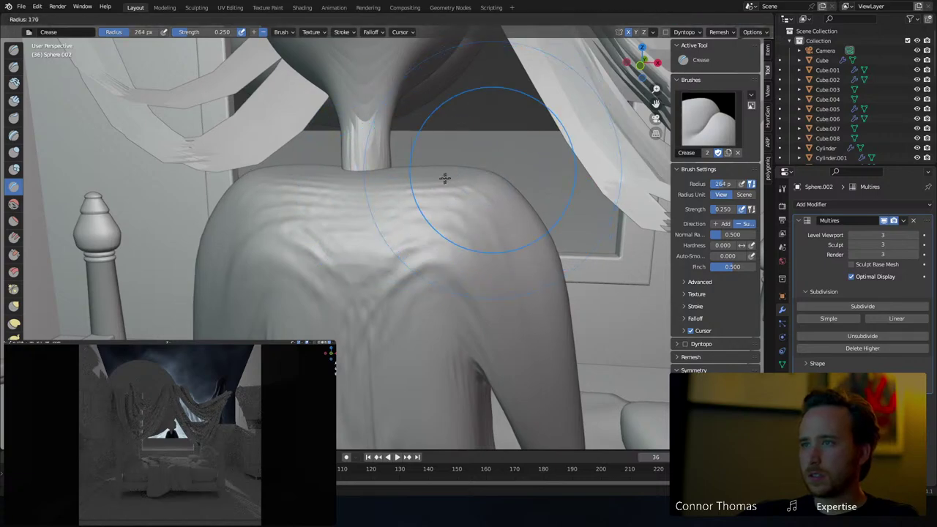
left_click(340, 189)
middle_click_drag(502, 162, 431, 202)
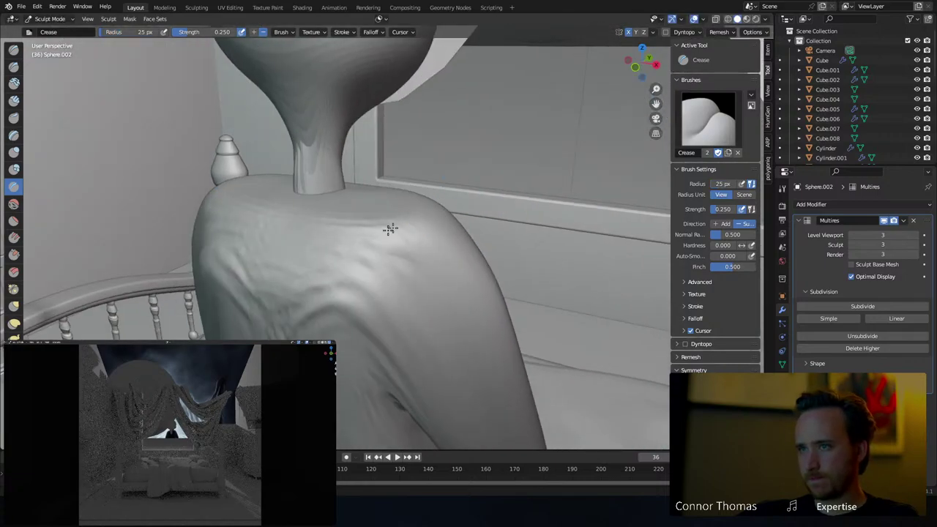
key("f")
left_click(482, 172)
left_click_drag(413, 221, 451, 195)
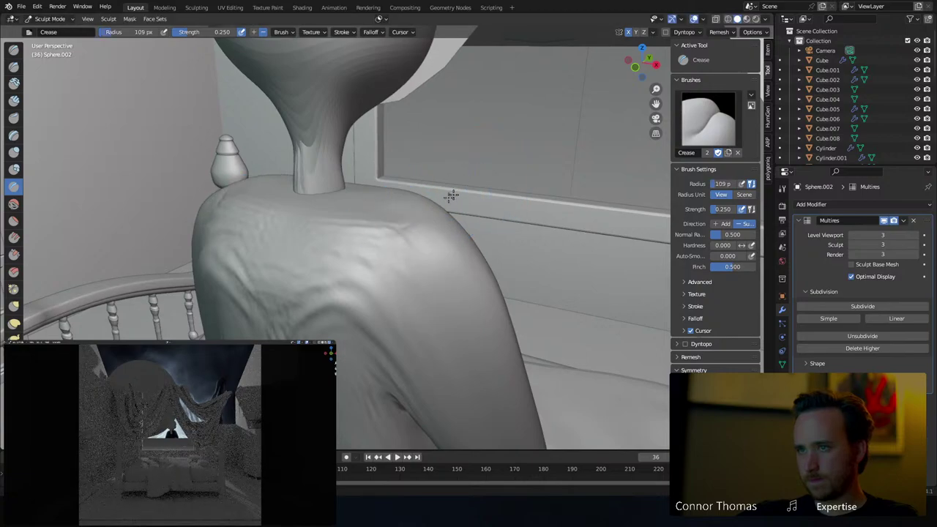
middle_click_drag(432, 198, 496, 174)
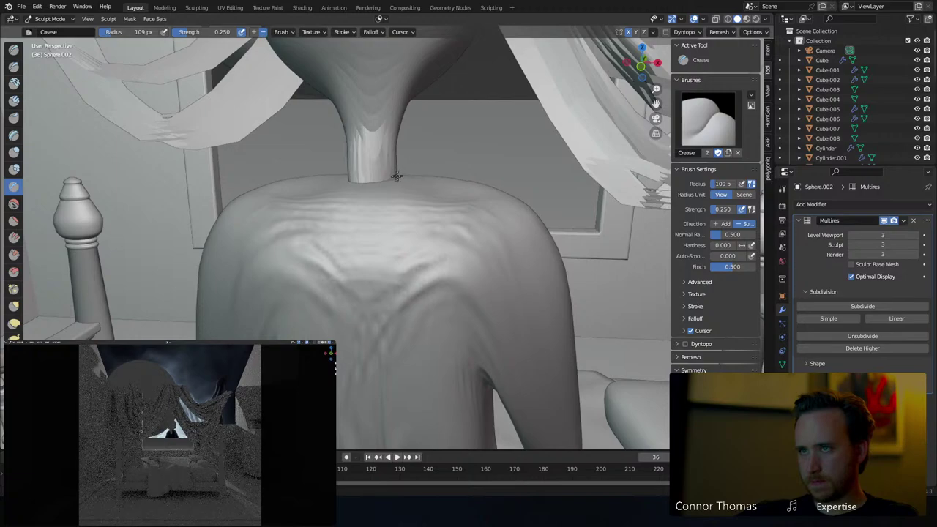
mouse_move(450, 166)
middle_mouse_down()
mouse_move(483, 165)
mouse_move(458, 161)
middle_mouse_up()
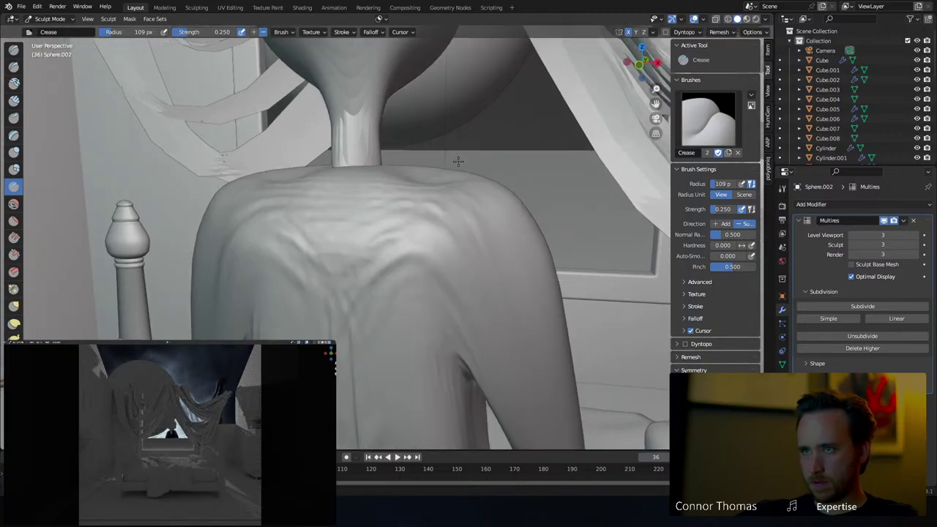
Return to Object Mode and examine the whole figure from behind and from the side
left_click(45, 19)
left_click(45, 30)
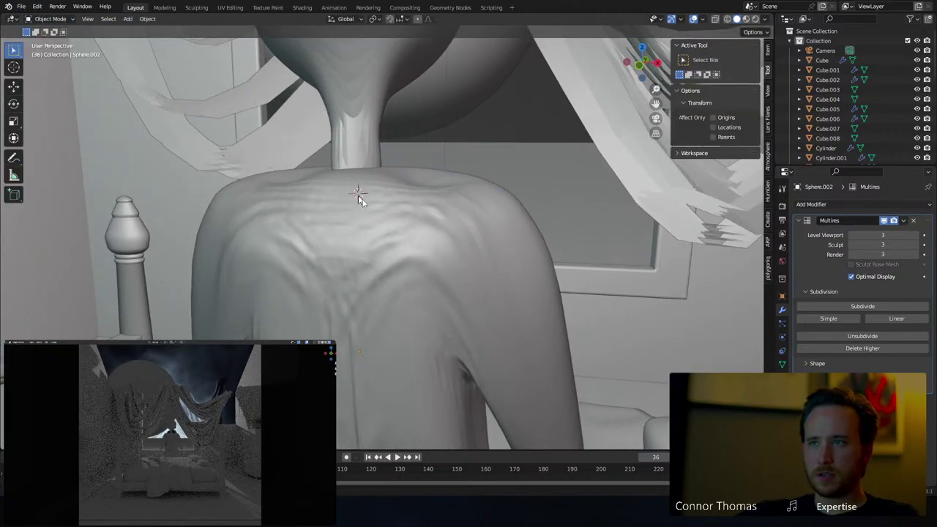
key("a")
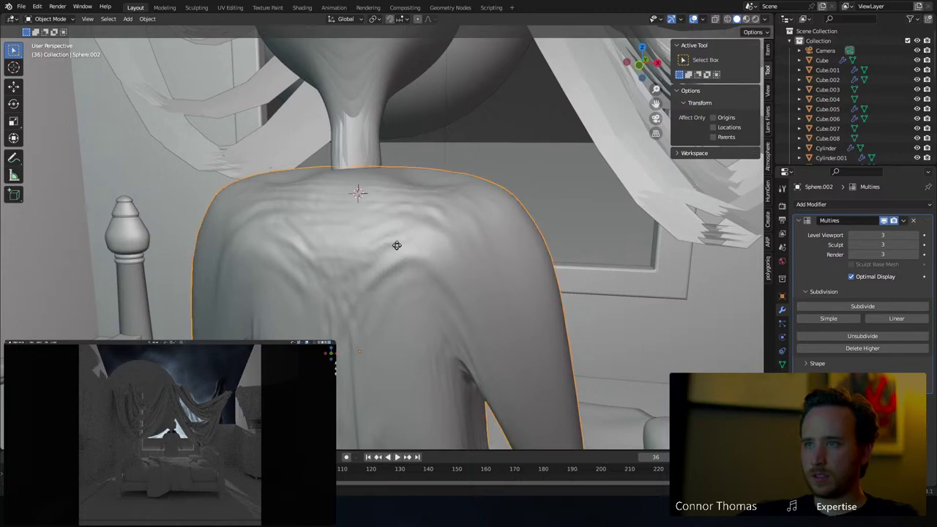
key("alt+a")
scroll(395, 196, "down", 4)
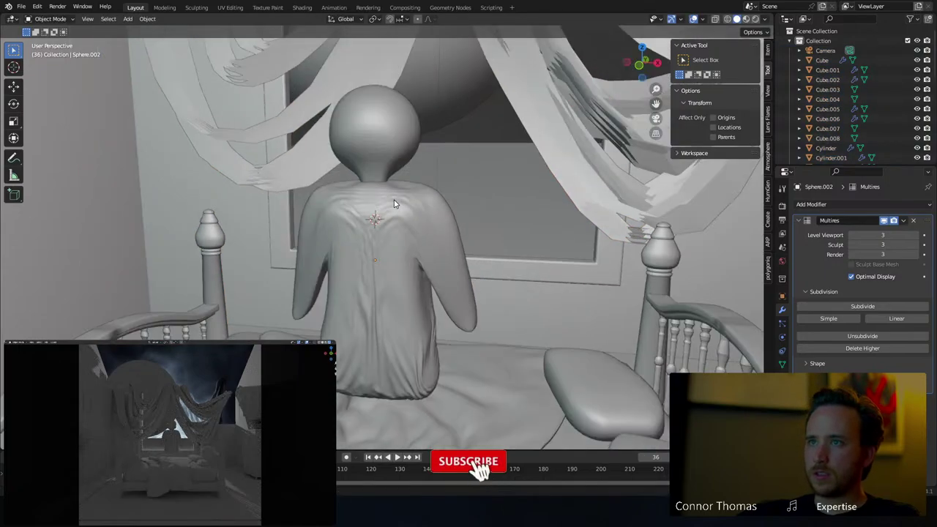
middle_click_drag(395, 202, 523, 197)
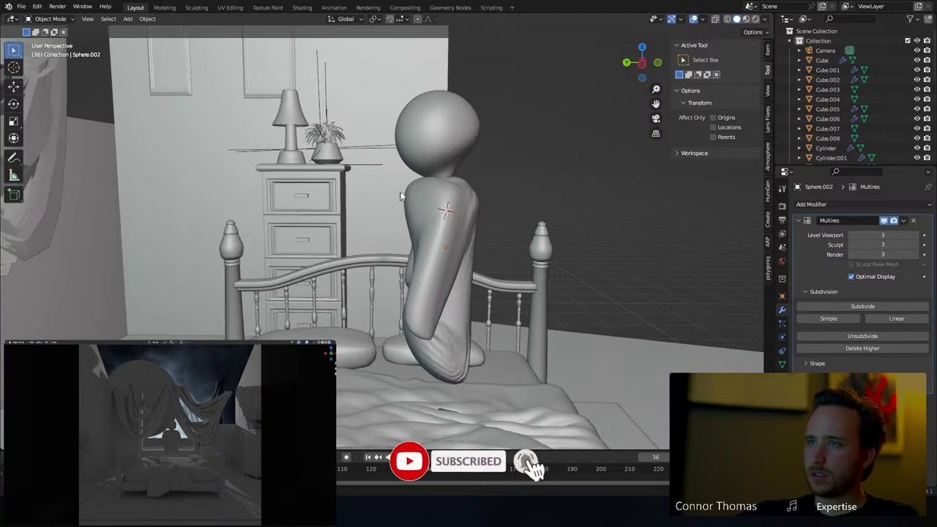
Narrow the figure's torso to about 0.68 along the global X axis and shift it slightly sideways under the head
left_click(463, 214)
scroll(459, 214, "up", 4)
scroll(459, 215, "up", 2)
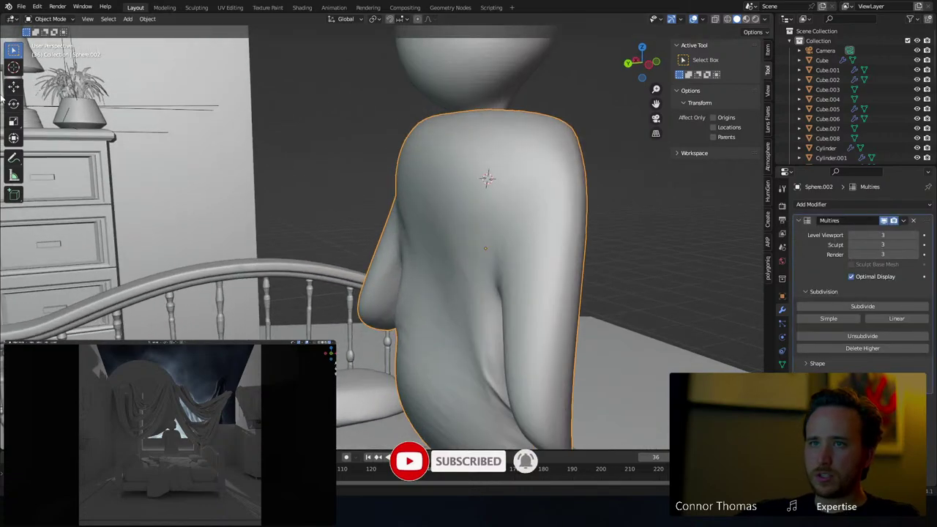
left_click(50, 18)
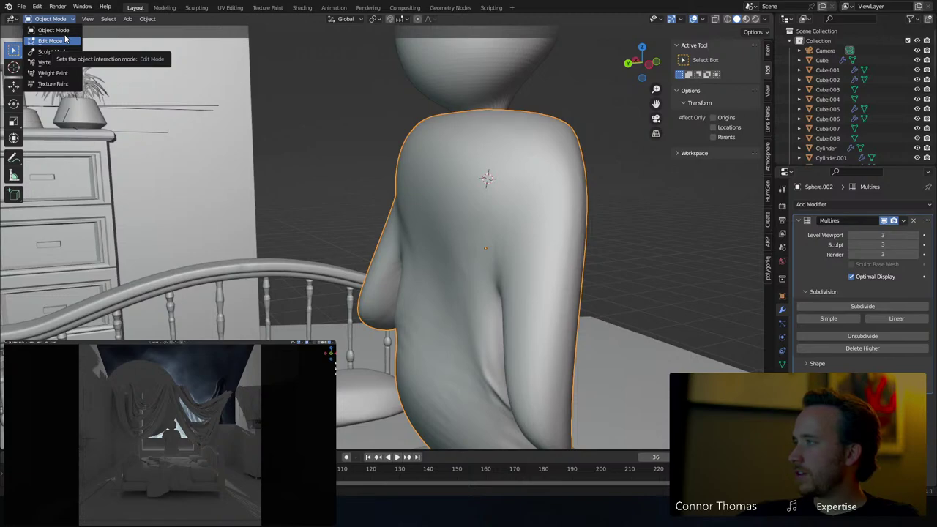
middle_click_drag(289, 100, 518, 144)
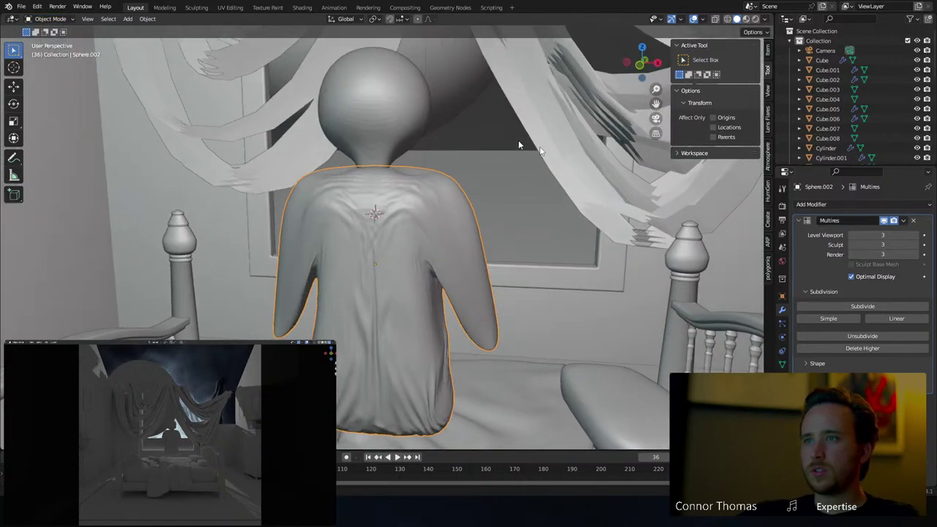
key("s")
key("x")
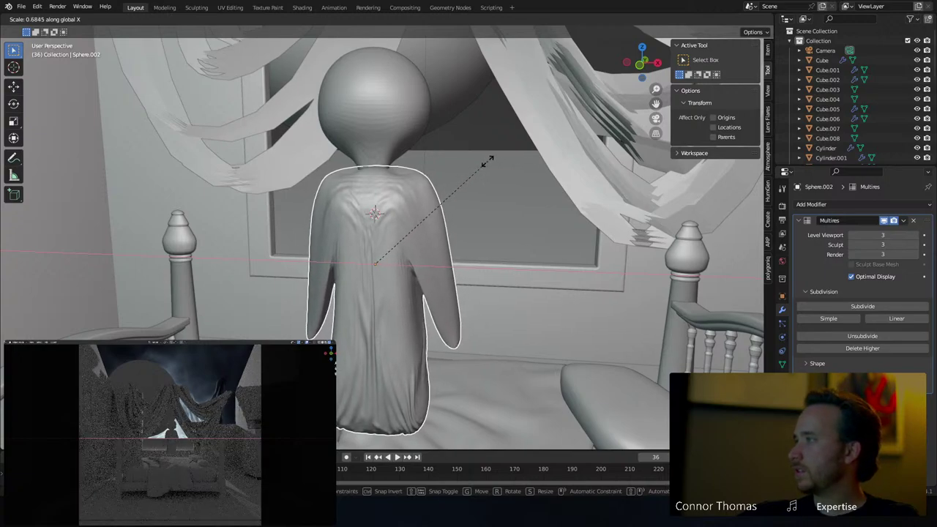
left_click(489, 164)
key("g")
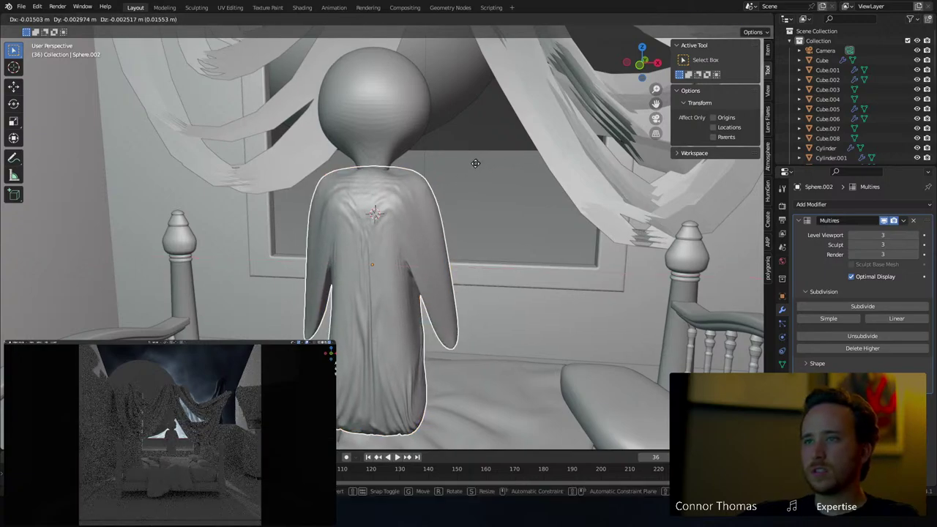
left_click(477, 163)
key("alt+a")
Add a cylinder mesh below the figure's torso and scale it down toward leg size
middle_click_drag(463, 173, 436, 193)
scroll(379, 243, "down", 4)
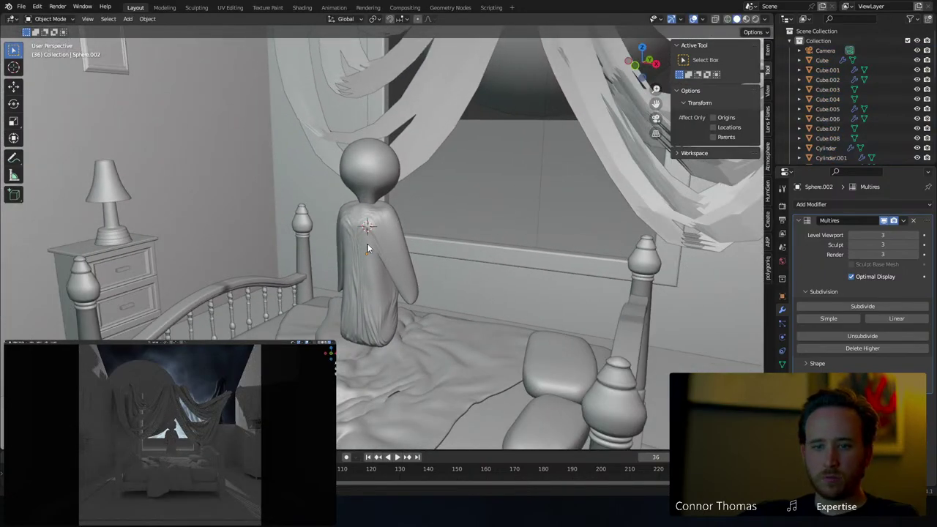
scroll(370, 243, "up", 4)
middle_click_drag(359, 267, 395, 218, "shift")
scroll(395, 218, "down", 2)
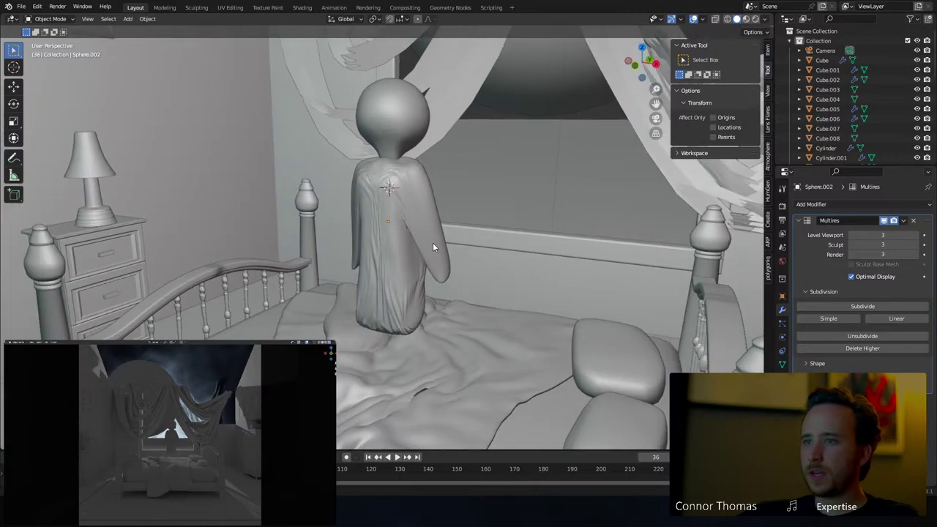
middle_click_drag(460, 268, 442, 177)
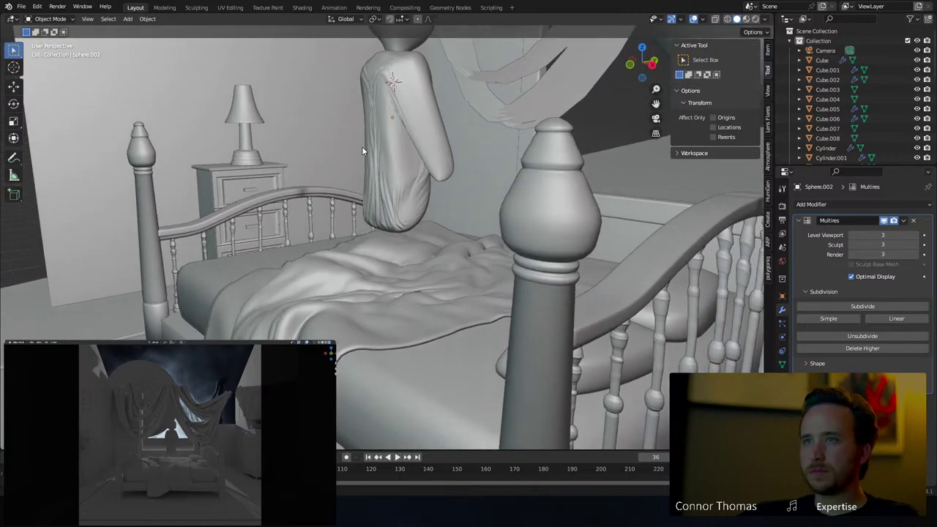
key("shift+a")
mouse_move(363, 145)
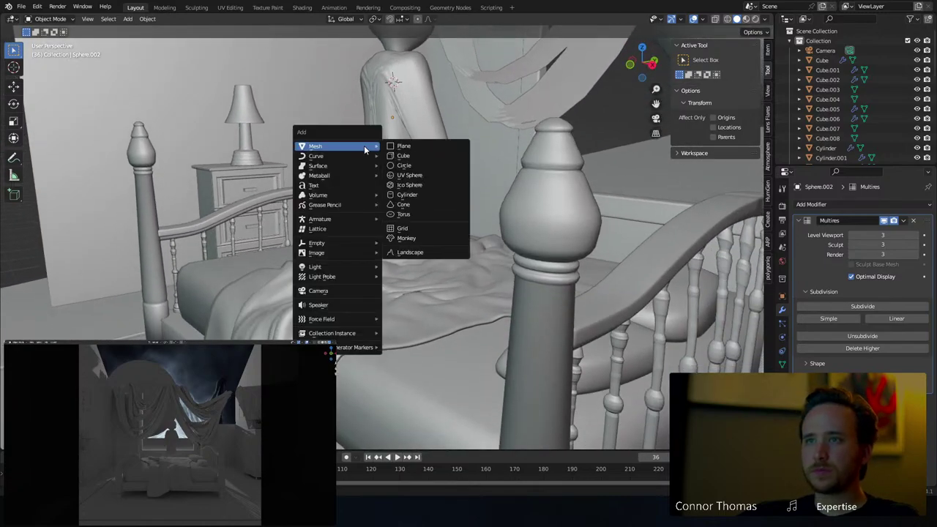
left_click(413, 195)
key("s")
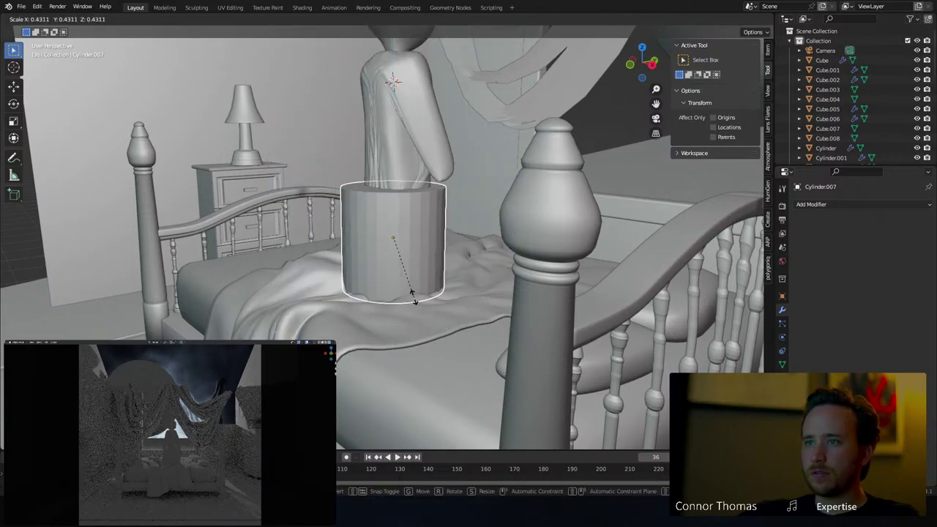
left_click(410, 251)
Scale the cylinder down further to about 0.43 and move it up against one side of the torso's underside as a leg
middle_click_drag(421, 251, 486, 240)
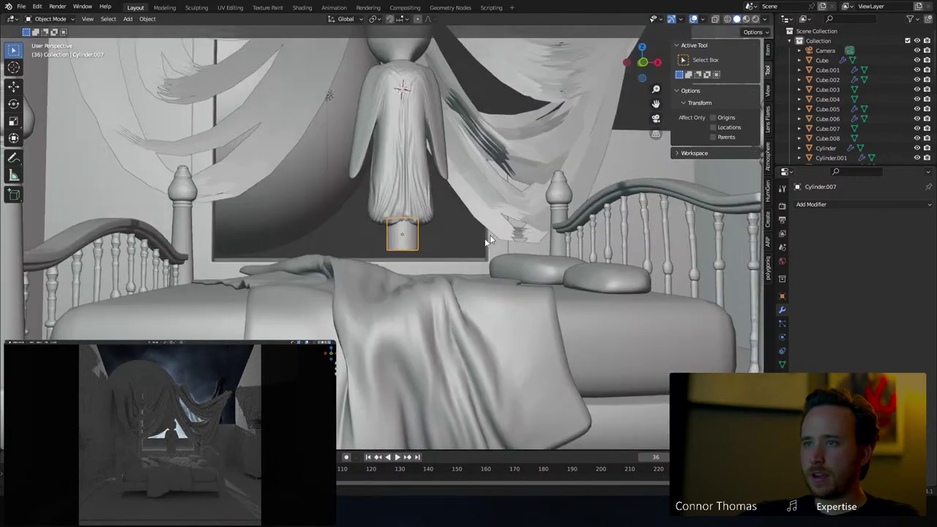
scroll(490, 234, "up", 3)
key("s")
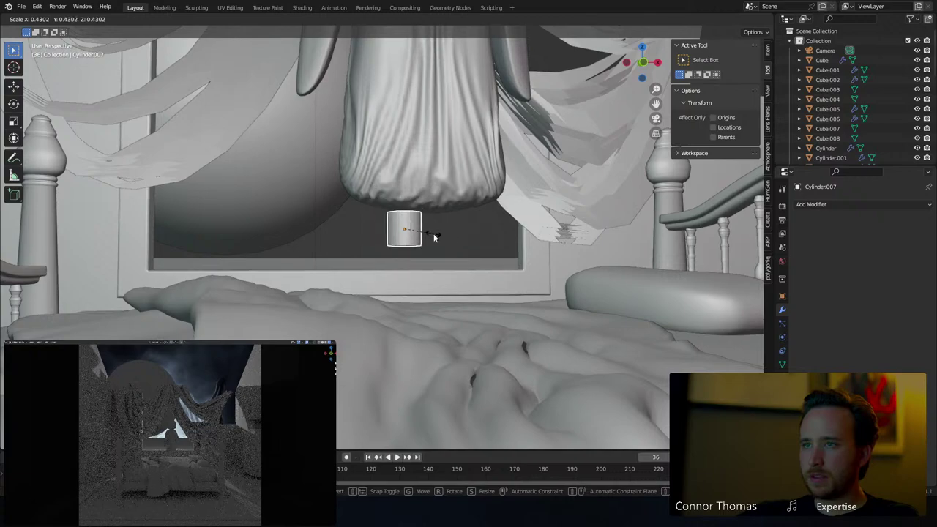
key("g")
left_click(410, 218)
Extrude the bottom of the leg cylinder downward in two sections until it reaches into the bed sheets
key("Tab")
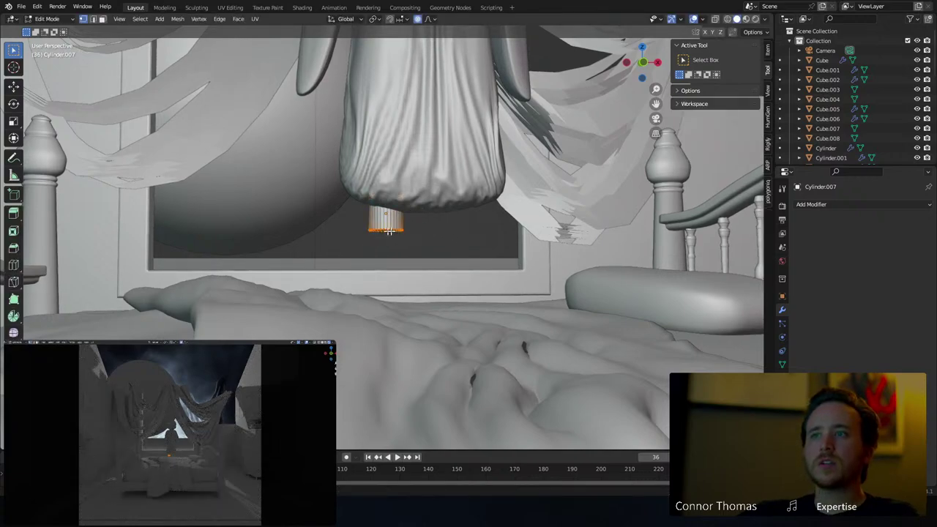
key("g")
right_click(418, 257)
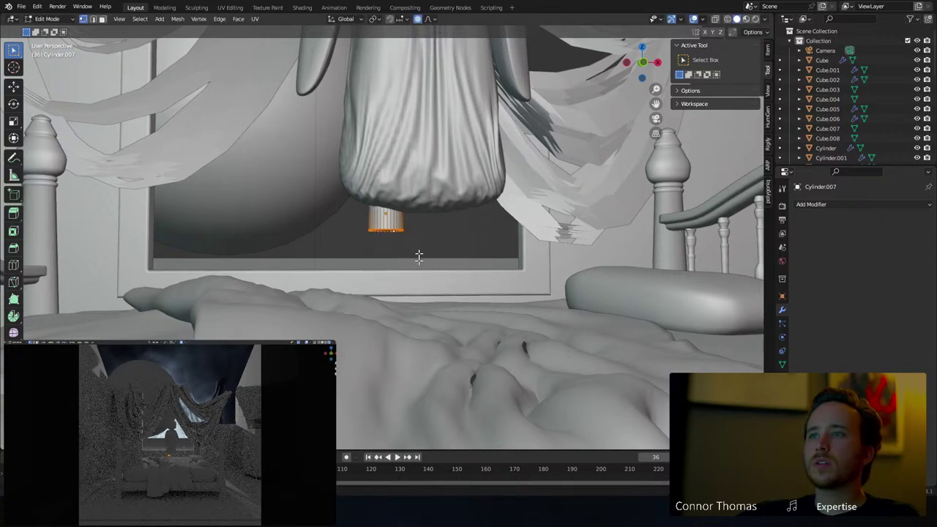
key("e")
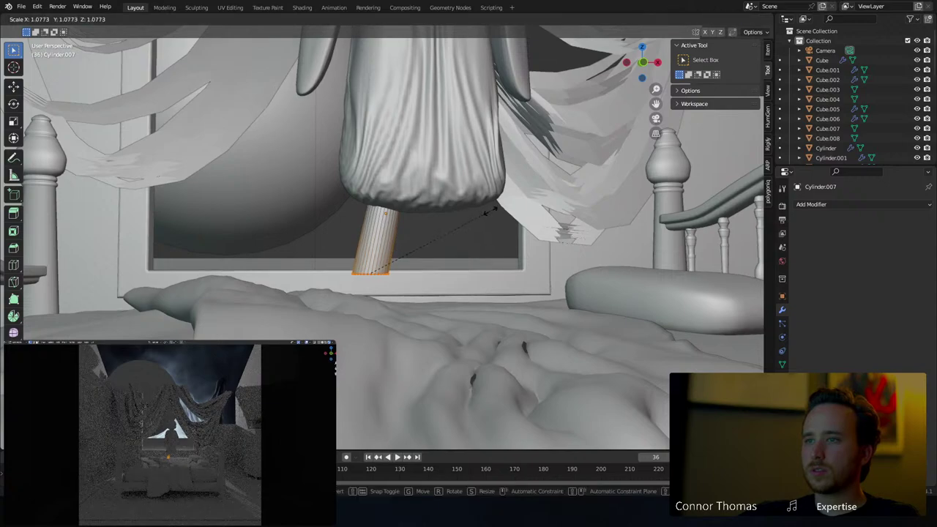
right_click(521, 205)
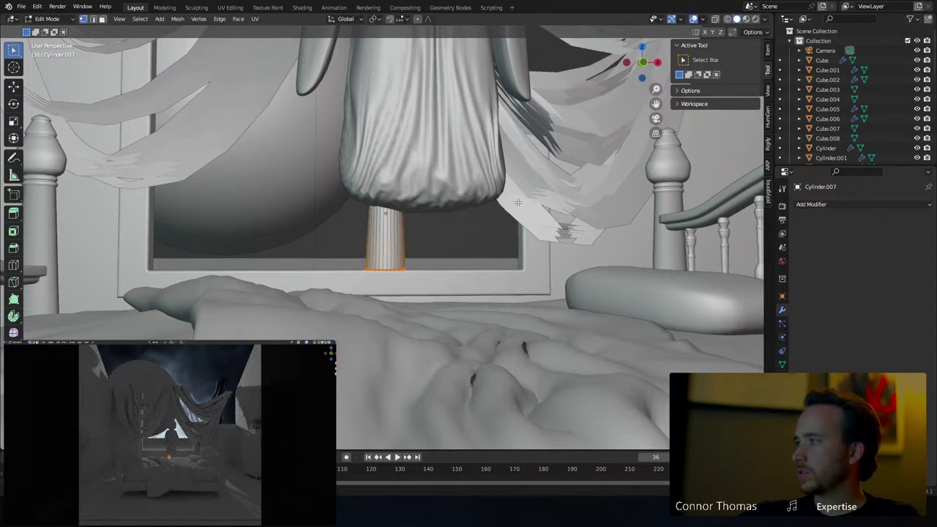
key("e")
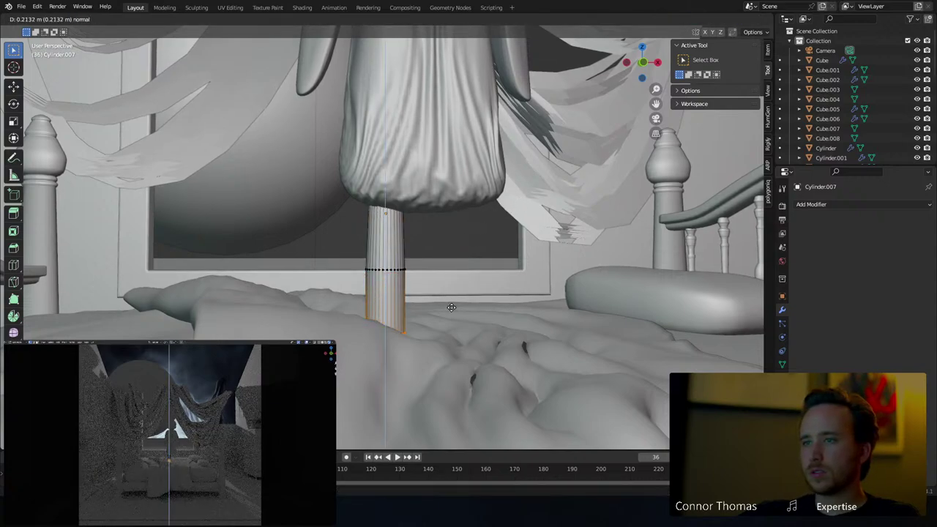
left_click(453, 326)
key("Tab")
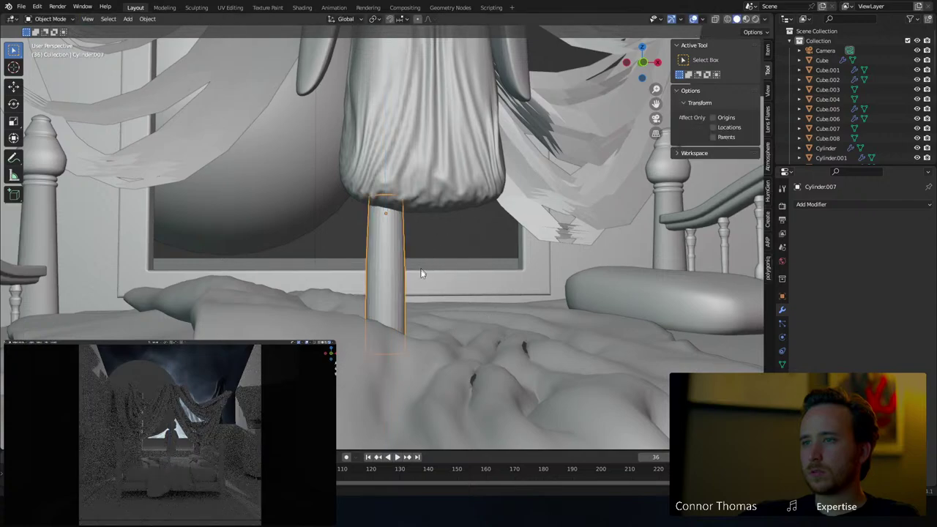
Duplicate the leg along the X axis to the torso's other side and tilt the copy slightly outward
key("shift+d")
key("x")
left_click(502, 274)
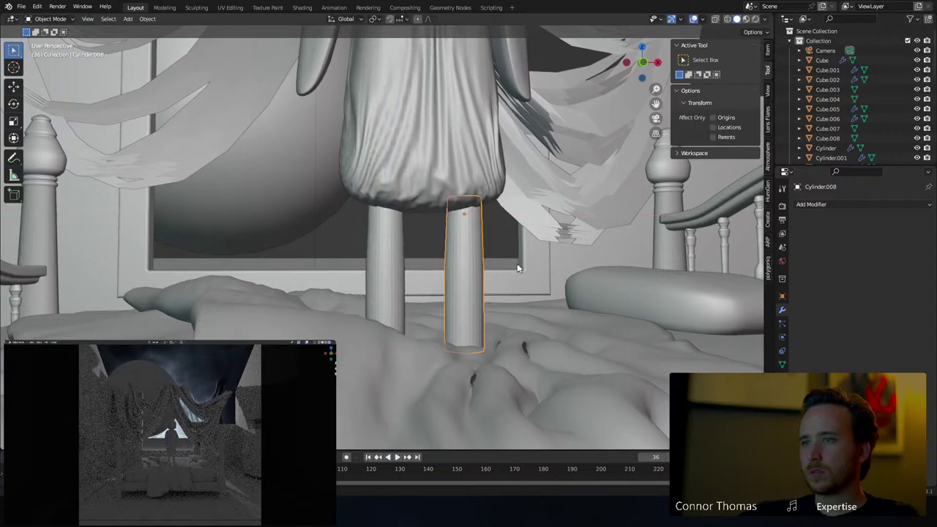
middle_click_drag(518, 268, 495, 268)
key("r")
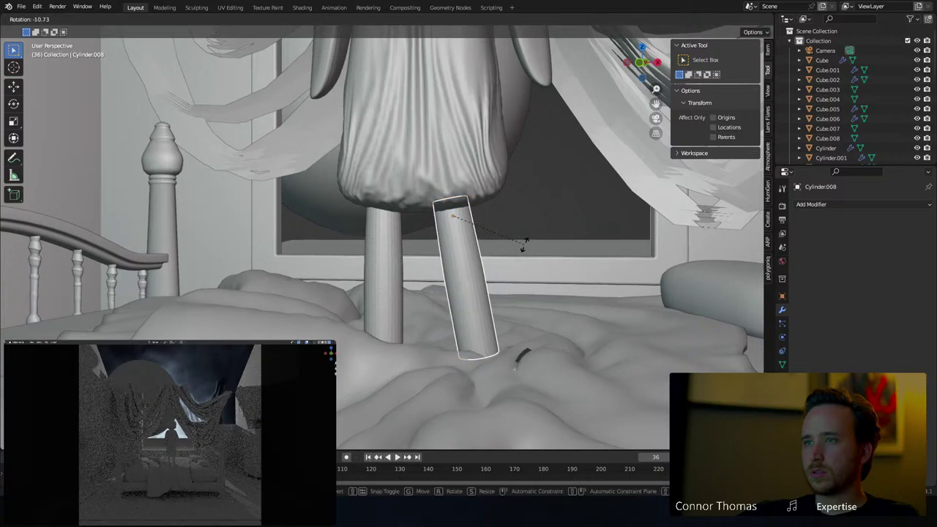
left_click(509, 246)
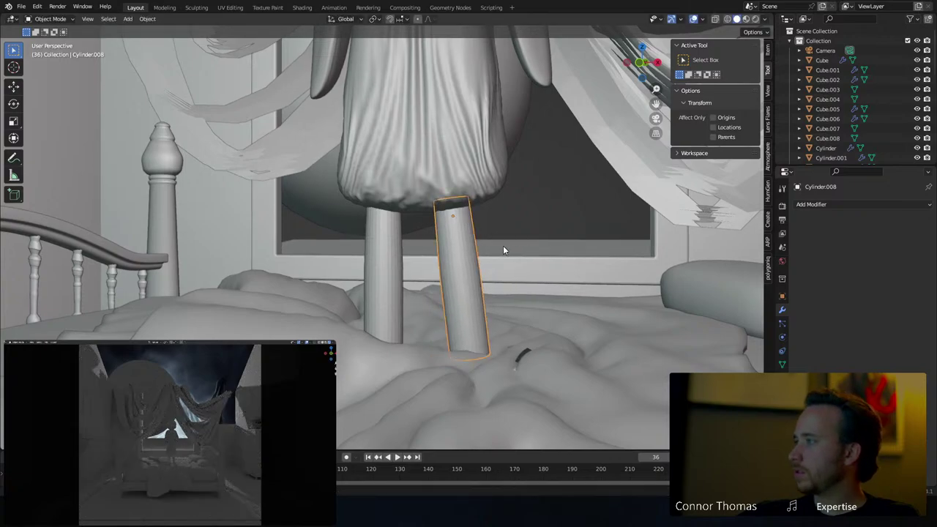
Apply smooth shading to both leg cylinders
key("alt+a")
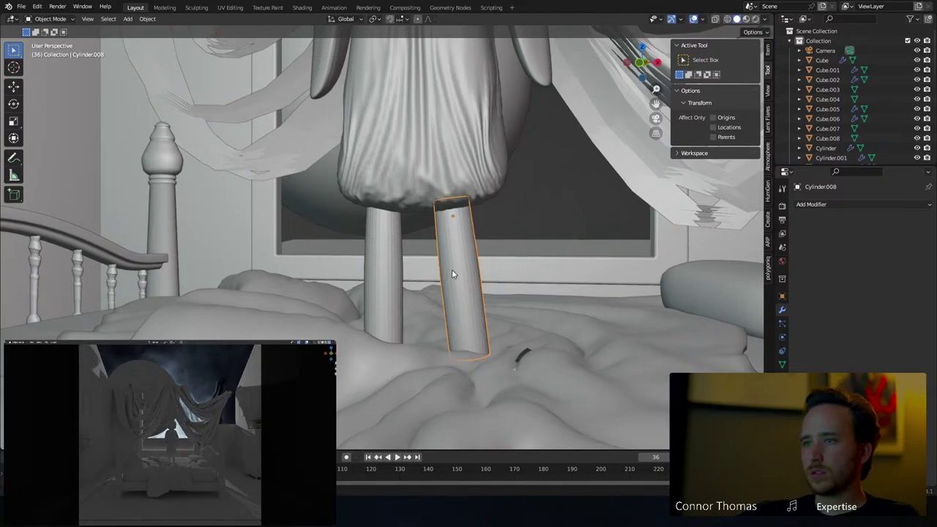
right_click(468, 253)
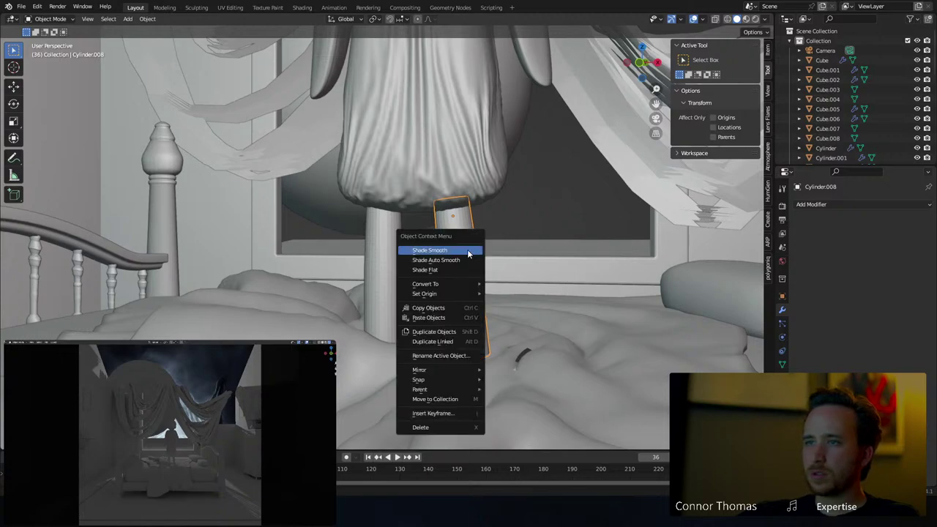
left_click(468, 250)
left_click(381, 251)
right_click(381, 251)
left_click(380, 251)
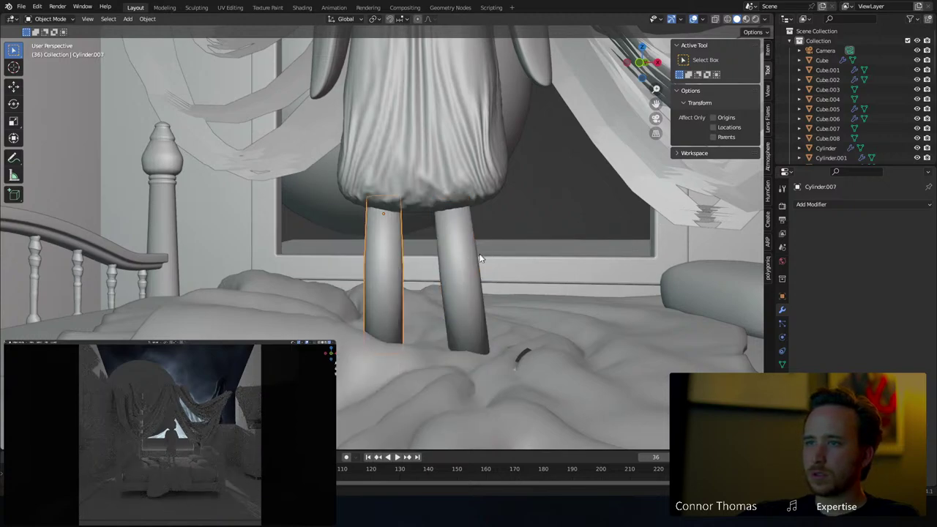
Reshape the straight leg's middle edge ring by slightly moving and scaling its outer vertices
key("Tab")
key("a")
key("a")
key("c")
left_click(362, 269)
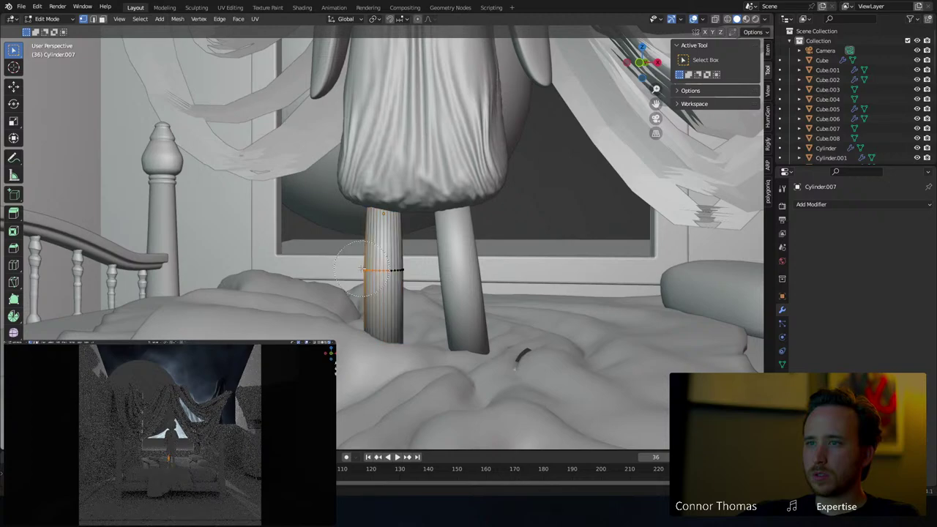
key("g")
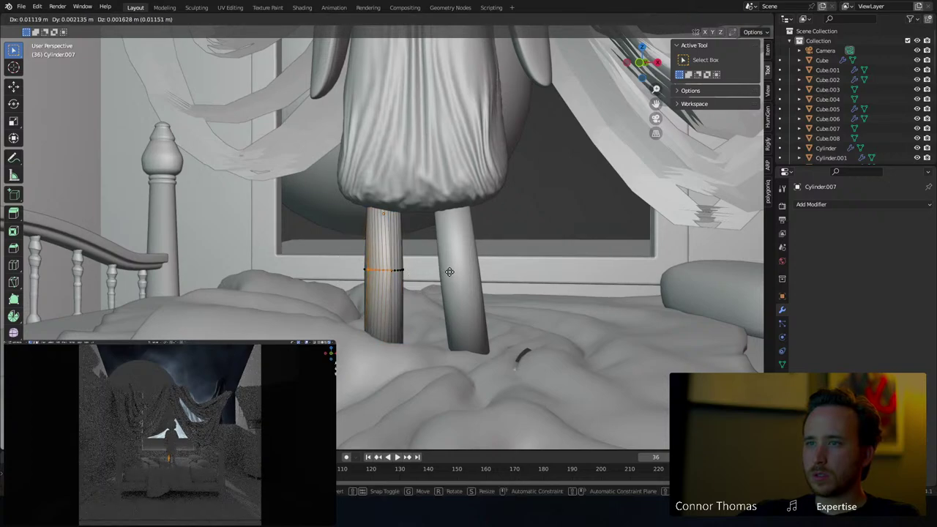
left_click(438, 273)
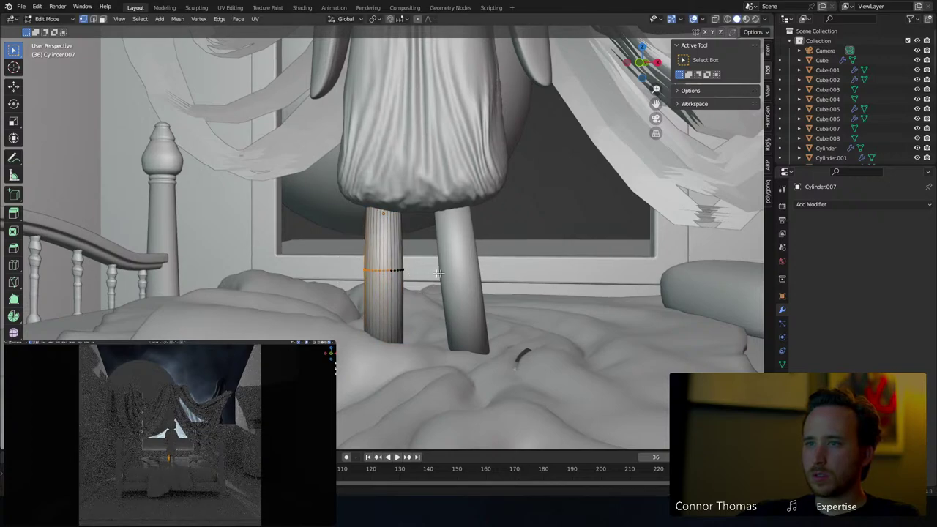
key("s")
left_click(479, 289)
key("g")
left_click(472, 284)
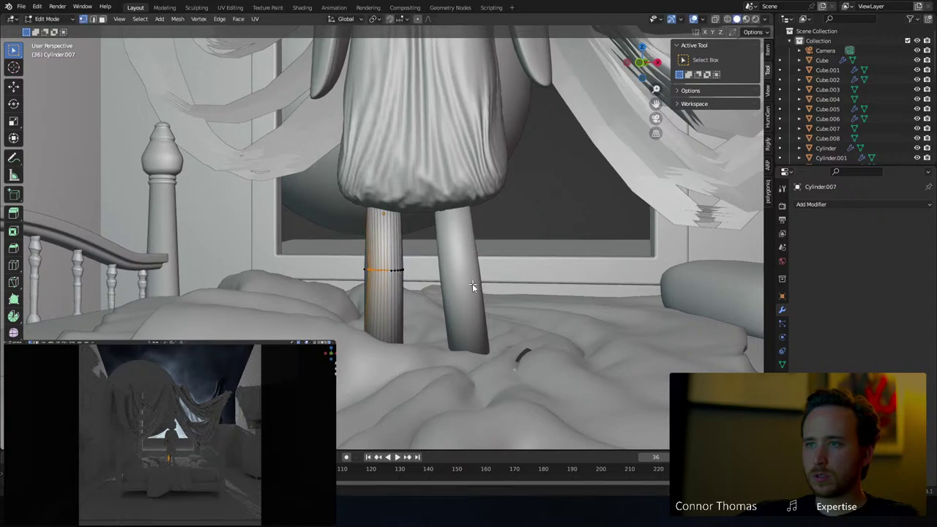
key("Tab")
key("a")
key("alt+a")
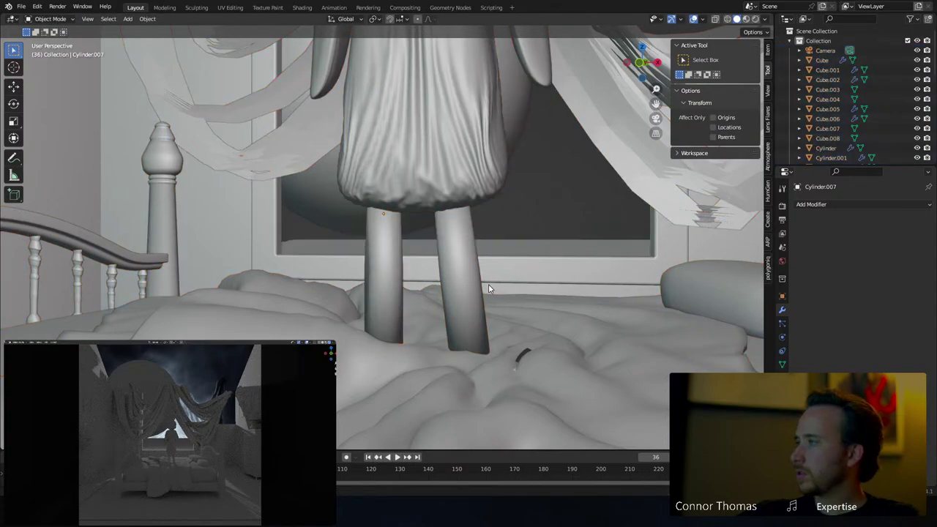
Raise the straight leg's top vertices along Z in wireframe view so the leg extends up into the torso
left_click(388, 230)
key("Tab")
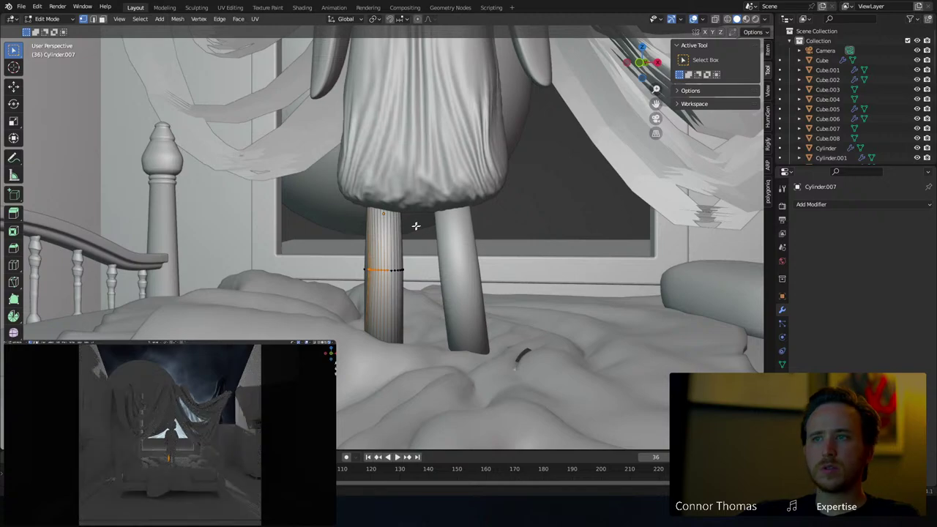
key("Tab")
key("Tab")
key("shift+z")
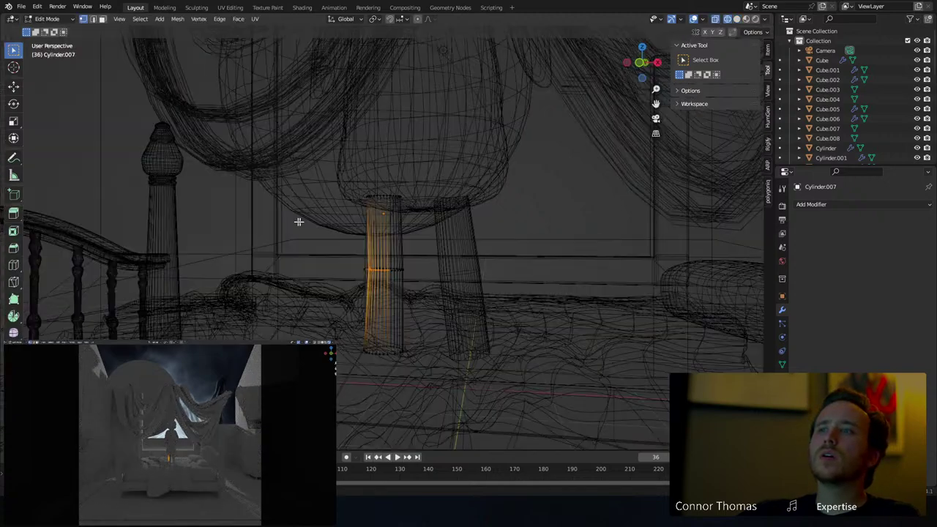
key("alt+a")
key("c")
left_click(387, 193)
right_click(392, 192)
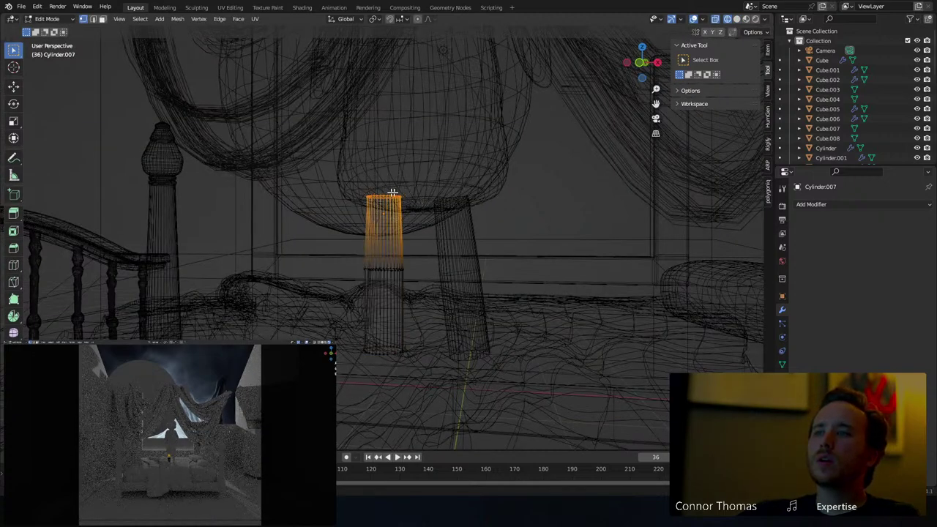
key("g")
key("z")
left_click(399, 176)
key("Tab")
Raise the tilted leg's top vertices about 0.05 m along Z so it also extends into the torso
left_click(461, 252)
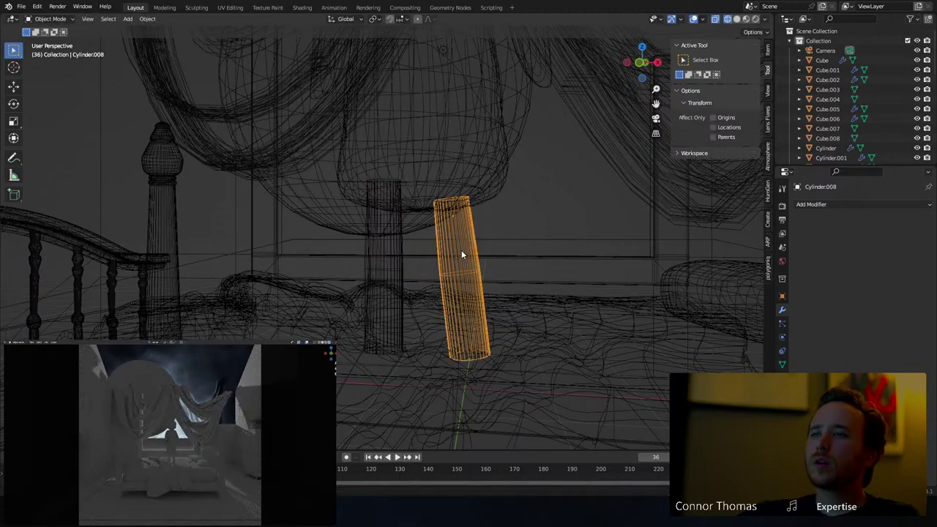
key("Tab")
key("alt+a")
key("c")
left_click_drag(464, 199, 437, 196)
right_click(437, 196)
key("g")
key("z")
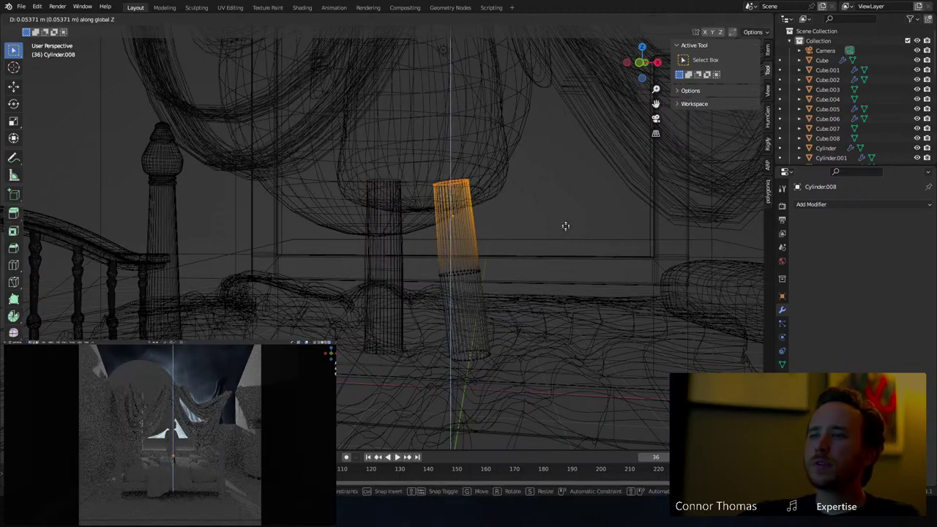
left_click(563, 224)
key("Tab")
key("z")
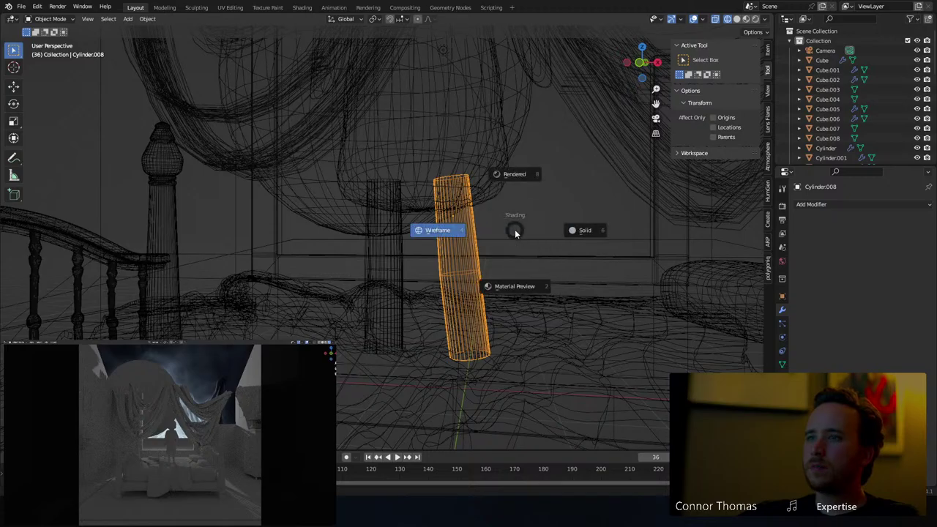
Return the viewport to solid shading and select the figure's robe-like torso
left_click(593, 231)
mouse_move(460, 257)
middle_mouse_down()
mouse_move(497, 282)
mouse_move(487, 305)
mouse_move(431, 207)
mouse_move(414, 222)
mouse_move(329, 218)
mouse_move(408, 210)
middle_mouse_up()
scroll(483, 292, "down", 5)
scroll(408, 210, "up", 8)
mouse_move(450, 178)
middle_mouse_down()
mouse_move(407, 199)
mouse_move(443, 214)
mouse_move(394, 137)
mouse_move(405, 236)
middle_mouse_up()
left_click(393, 137)
key("Tab")
key("Tab")
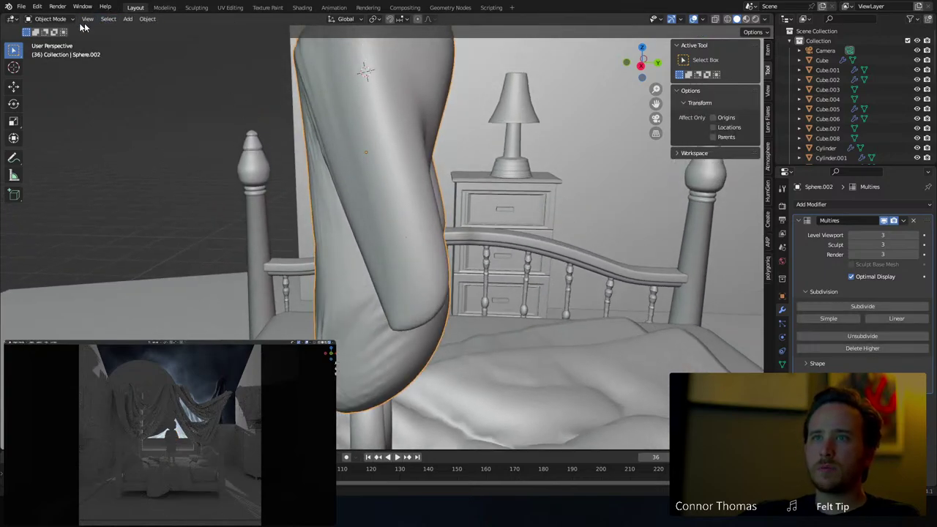
In Sculpt Mode, sharpen the lower tip of the sleeve with a Crease brush stroke
left_click(50, 18)
left_click(53, 51)
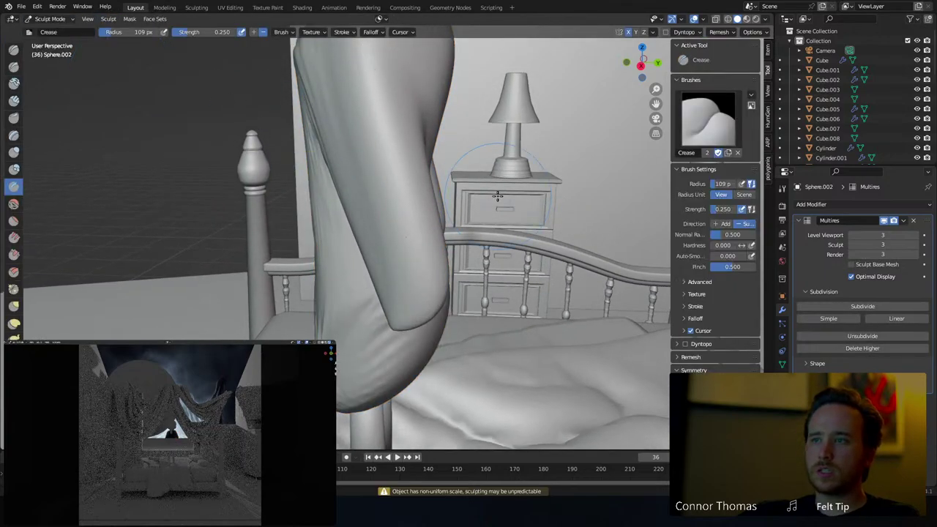
middle_click_drag(410, 190, 440, 187)
middle_click_drag(322, 184, 308, 241)
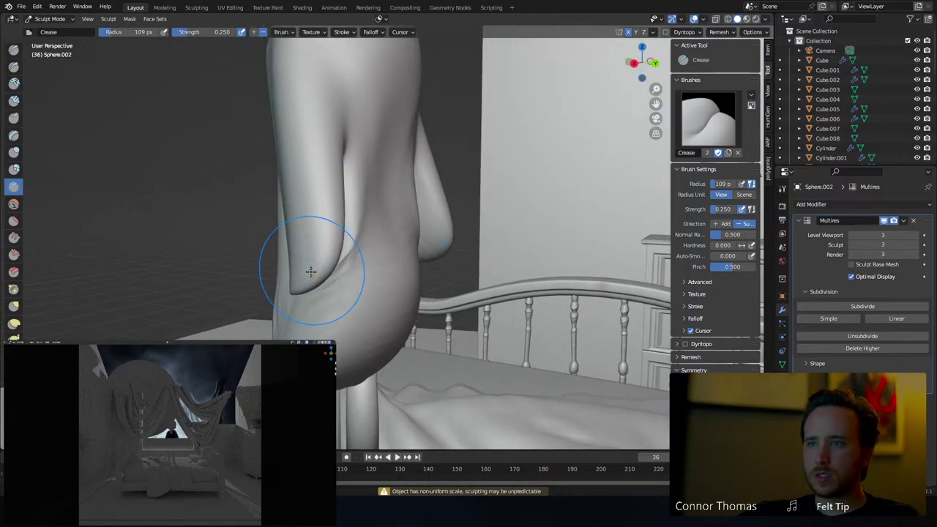
left_click_drag(308, 269, 303, 280)
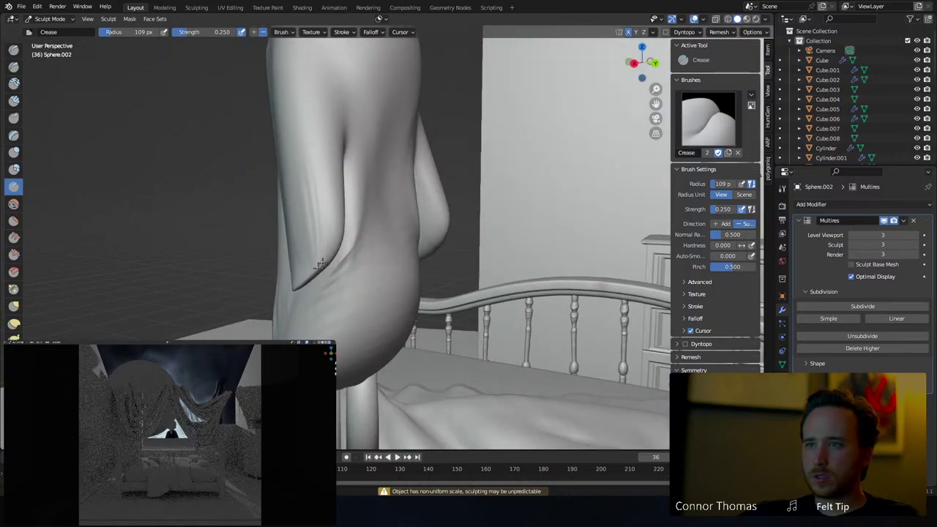
Sculpt long drapery folds down the sleeves with the Cloth brush, then return to Object Mode
middle_click_drag(314, 248, 552, 252)
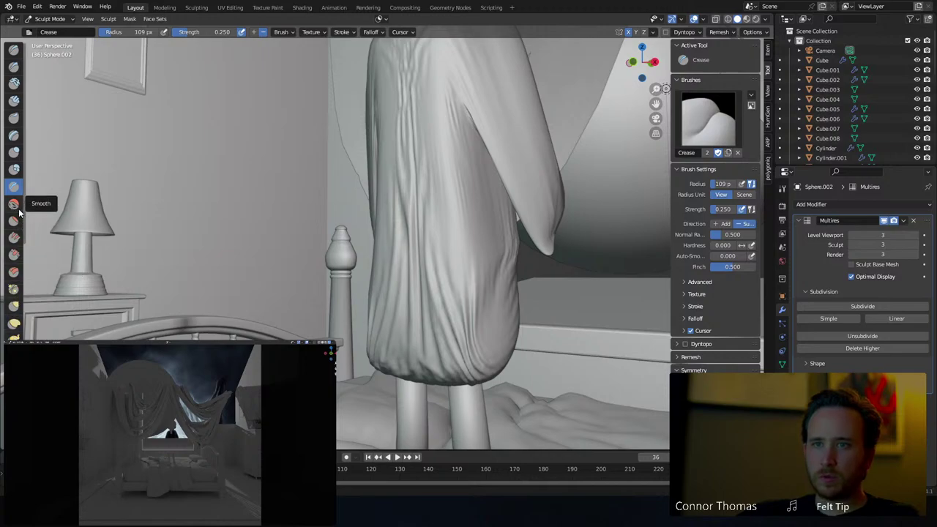
scroll(13, 280, "down", 3)
scroll(13, 282, "down", 2)
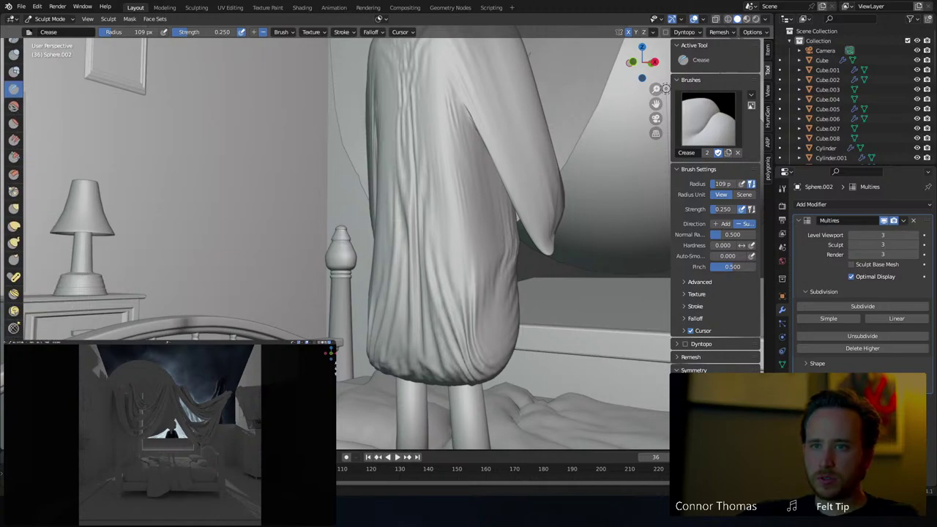
left_click(13, 362)
middle_click_drag(537, 157, 513, 171)
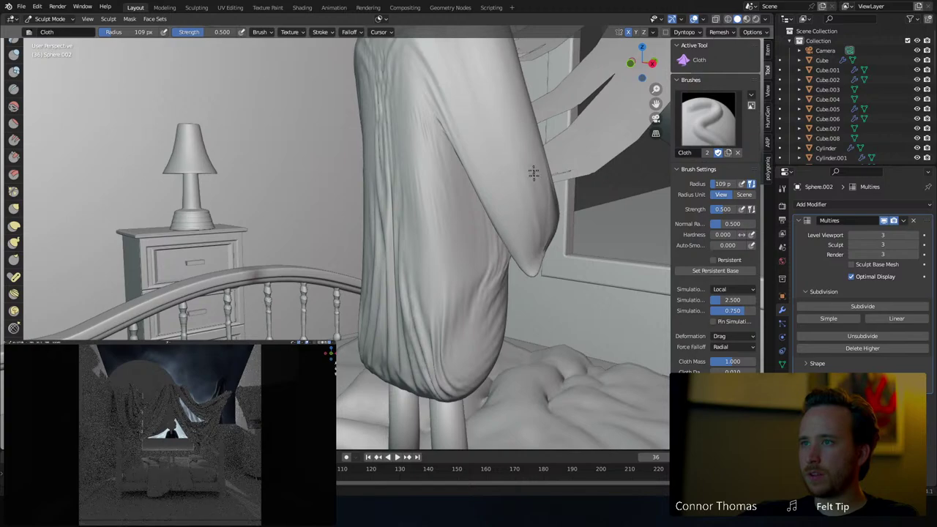
mouse_move(514, 280)
middle_mouse_down("shift")
mouse_move(493, 273)
mouse_move(473, 314)
middle_mouse_up("shift")
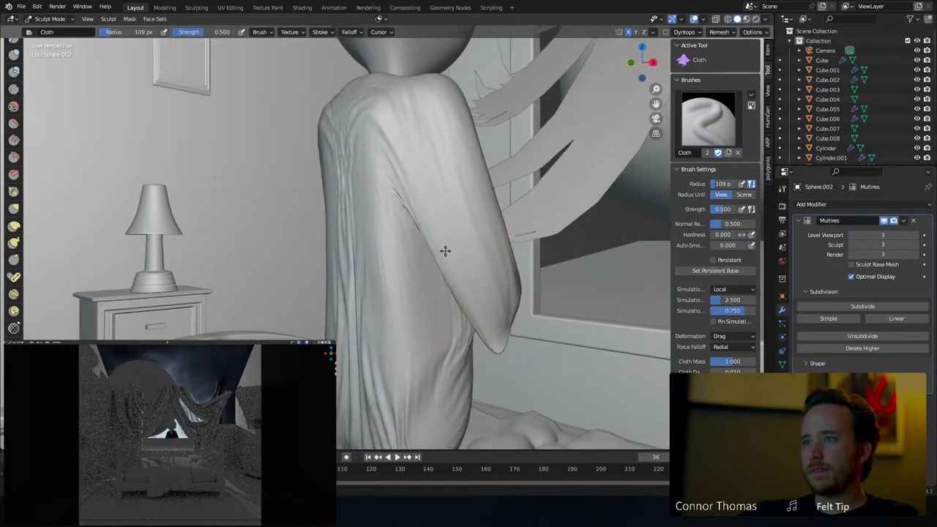
mouse_move(445, 251)
left_mouse_down()
mouse_move(486, 253)
mouse_move(511, 298)
mouse_move(498, 347)
left_mouse_up()
mouse_move(498, 347)
middle_mouse_down()
mouse_move(457, 356)
mouse_move(497, 337)
mouse_move(471, 324)
mouse_move(522, 345)
mouse_move(474, 188)
middle_mouse_up()
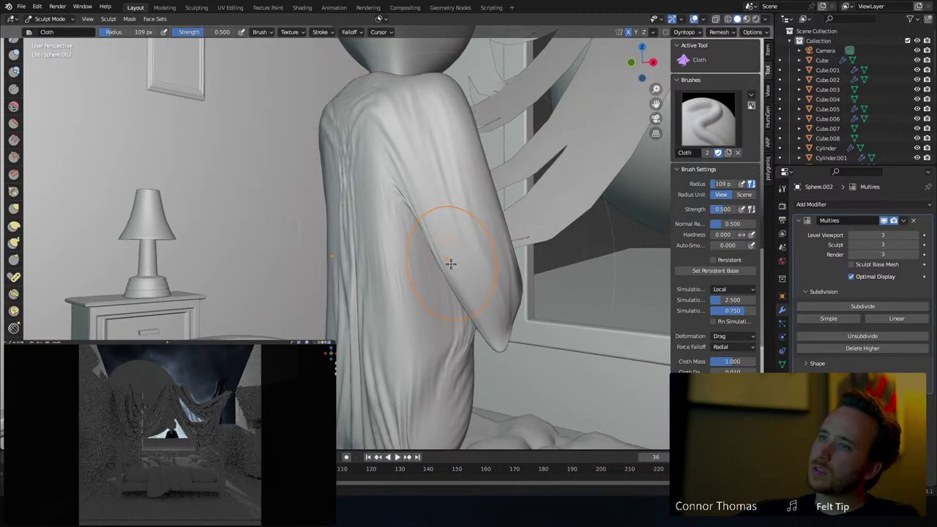
left_click_drag(420, 206, 446, 201)
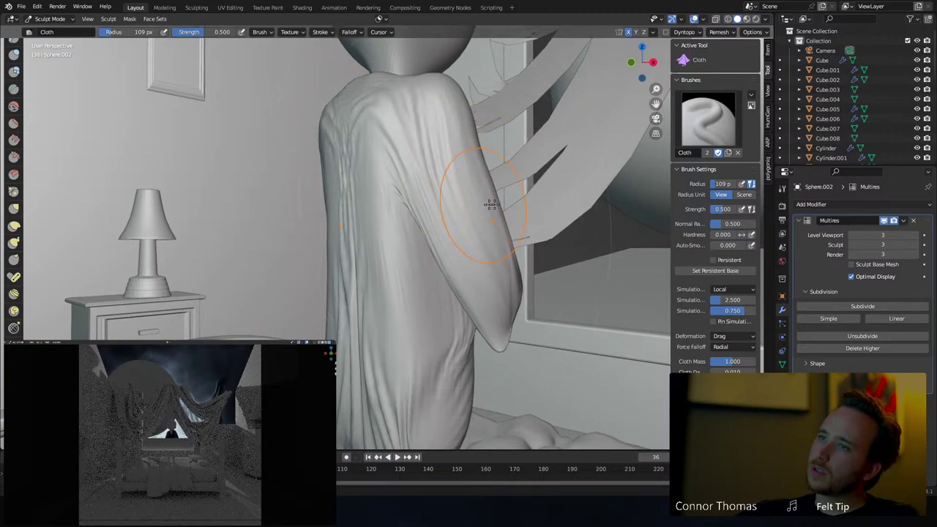
left_click_drag(483, 241, 456, 278)
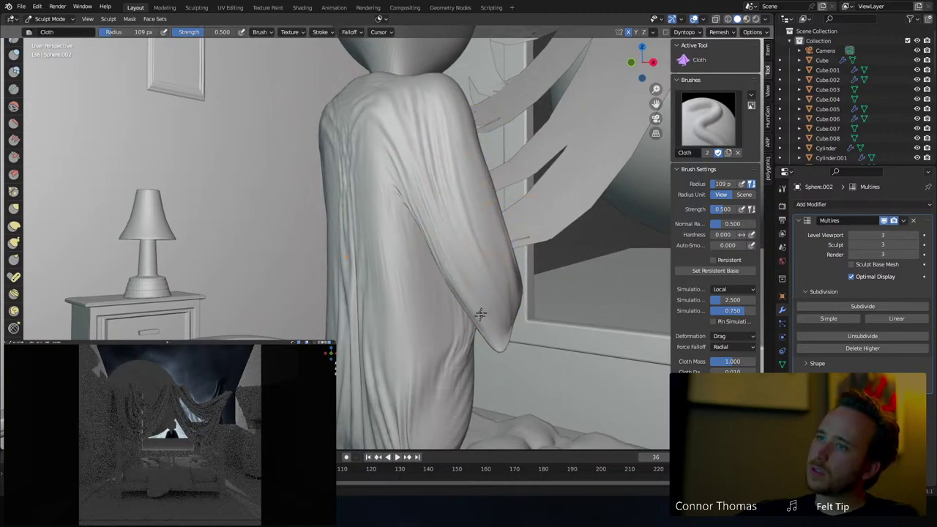
left_click_drag(480, 313, 483, 344)
mouse_move(484, 344)
middle_mouse_down()
mouse_move(531, 385)
mouse_move(517, 383)
middle_mouse_up()
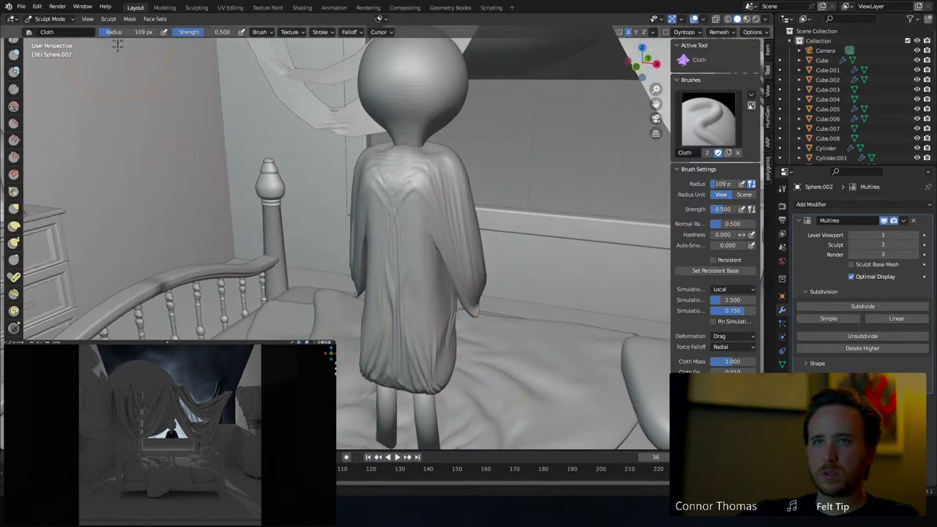
left_click(46, 18)
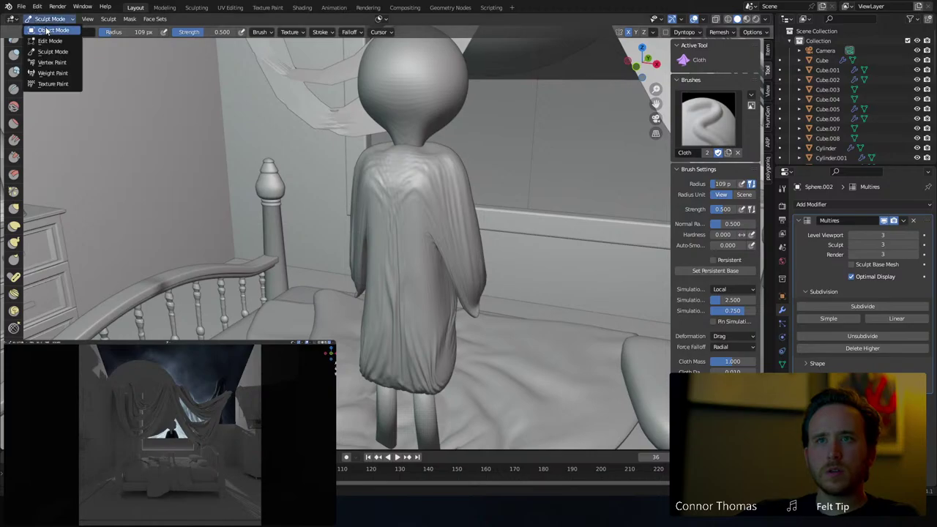
left_click(47, 31)
Sculpt vertical folds across the middle and lower back of the robe with the Cloth brush, then return to Object Mode
scroll(504, 300, "down", 5)
mouse_move(501, 304)
middle_mouse_down()
mouse_move(469, 319)
mouse_move(356, 305)
mouse_move(505, 291)
middle_mouse_up()
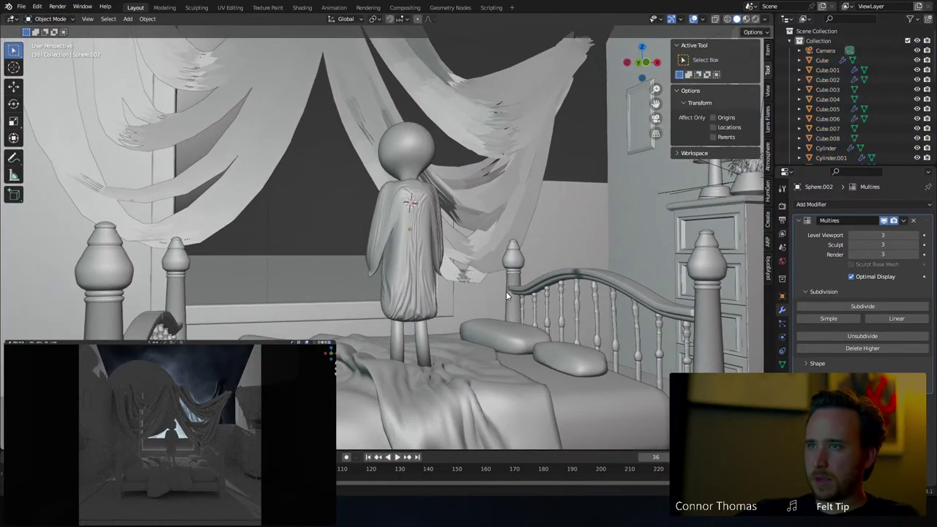
scroll(506, 291, "up", 4)
scroll(491, 314, "up", 3)
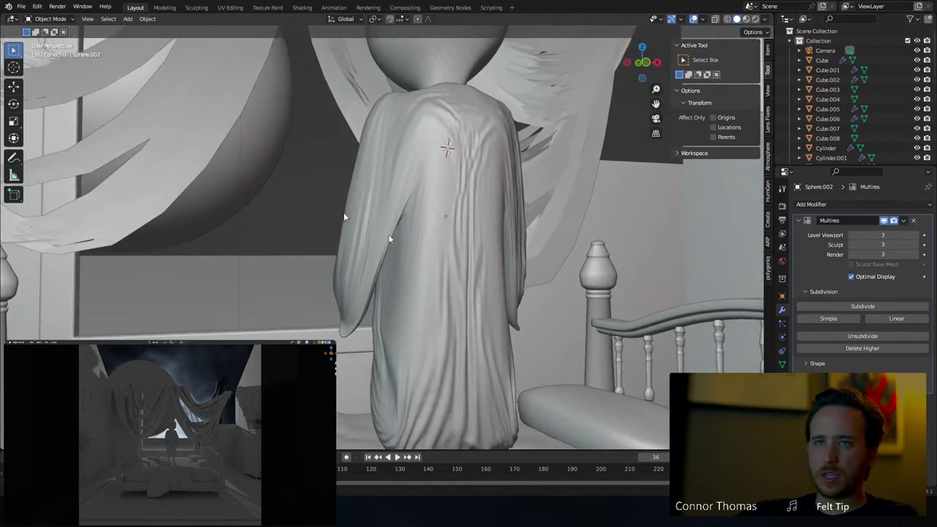
left_click(444, 283)
left_click(50, 19)
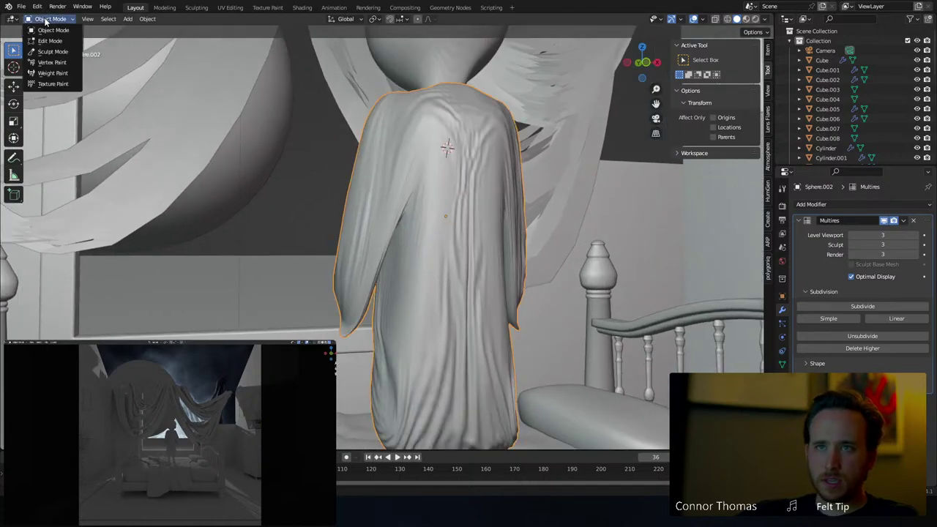
left_click(52, 51)
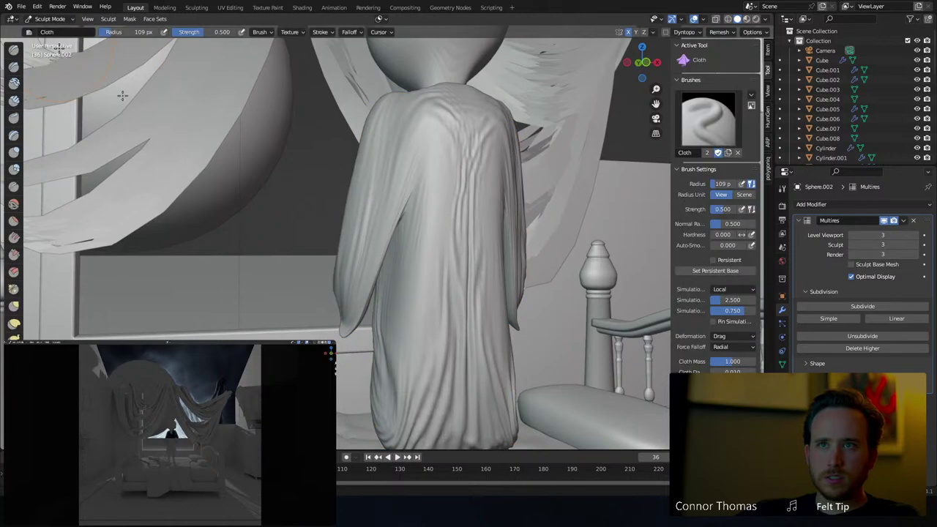
middle_click_drag(515, 227, 383, 243)
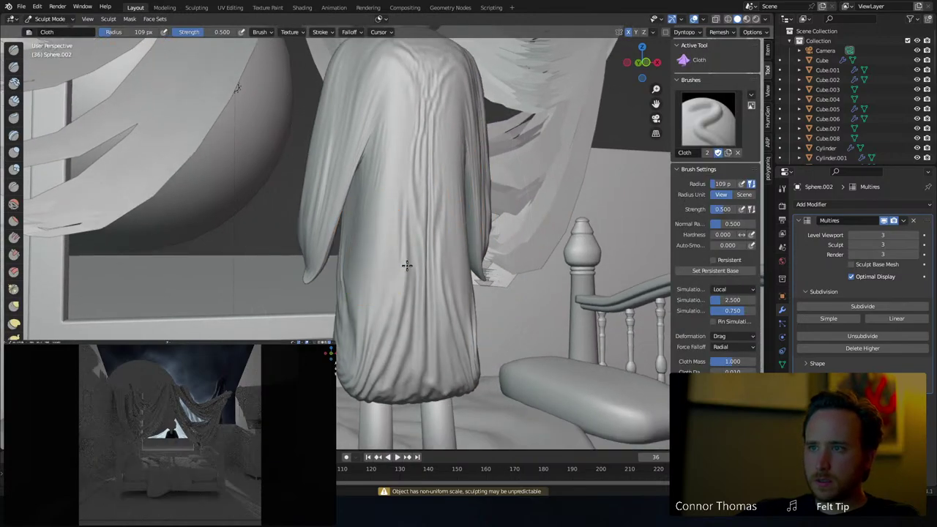
left_click_drag(384, 274, 354, 270)
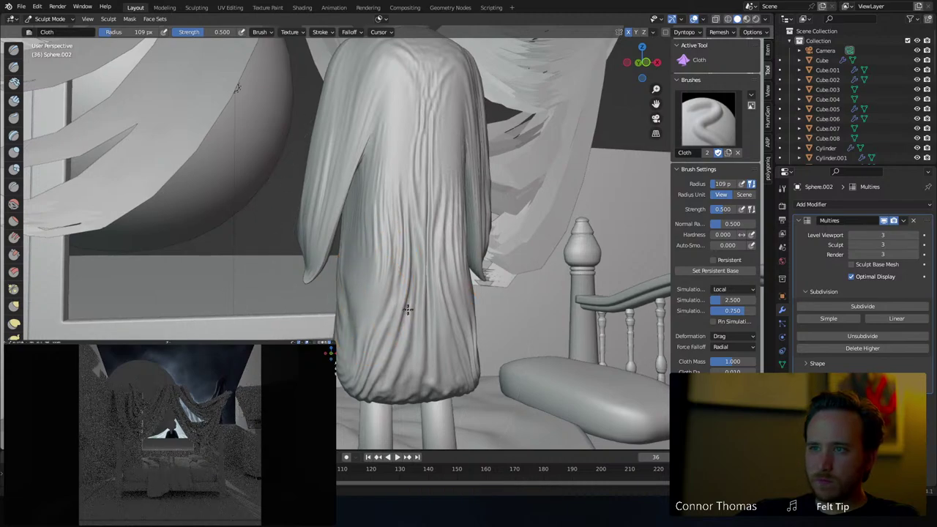
mouse_move(407, 309)
left_mouse_down()
mouse_move(366, 303)
mouse_move(387, 286)
mouse_move(405, 294)
mouse_move(407, 213)
left_mouse_up()
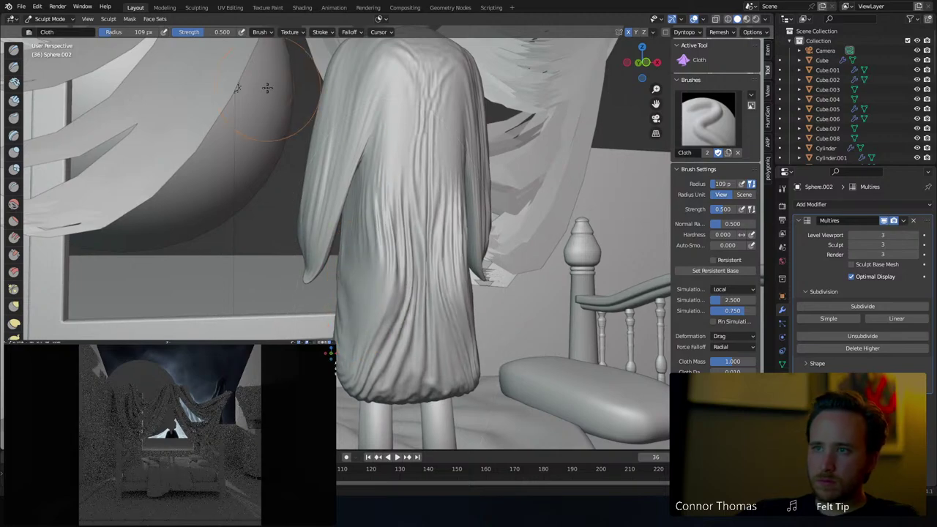
left_click(50, 20)
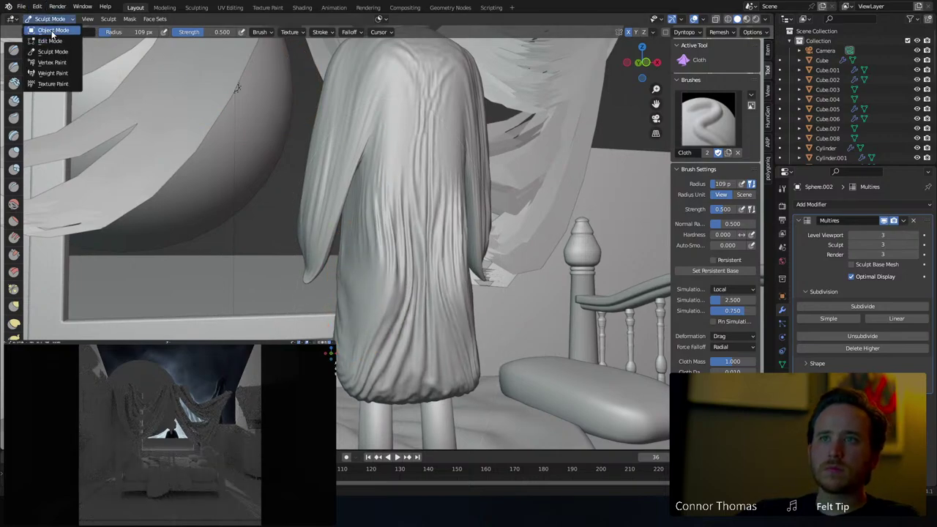
left_click(47, 35)
Reshape the lower back of the robe with the Elastic Deform brush, pushing its profile inward from the side
middle_click_drag(520, 213, 487, 253)
key("a")
key("alt+a")
left_click(420, 304)
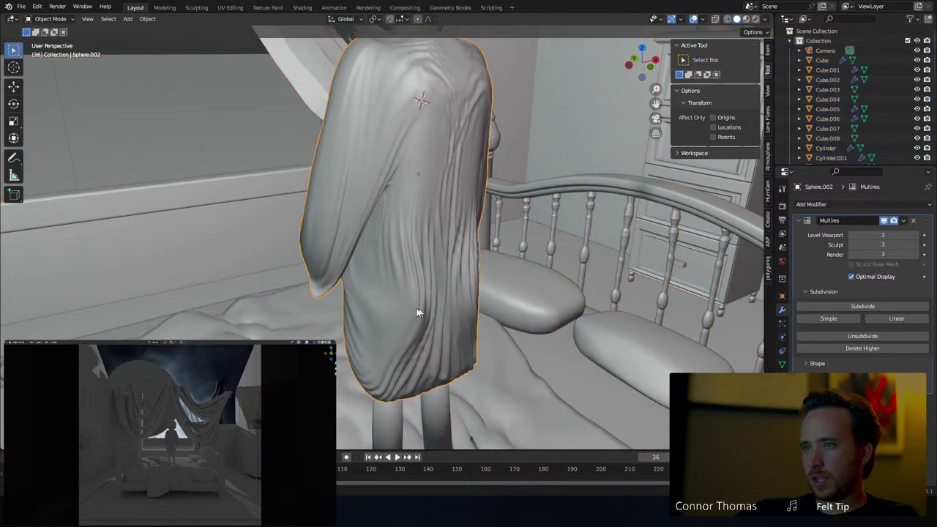
left_click(50, 19)
left_click(58, 51)
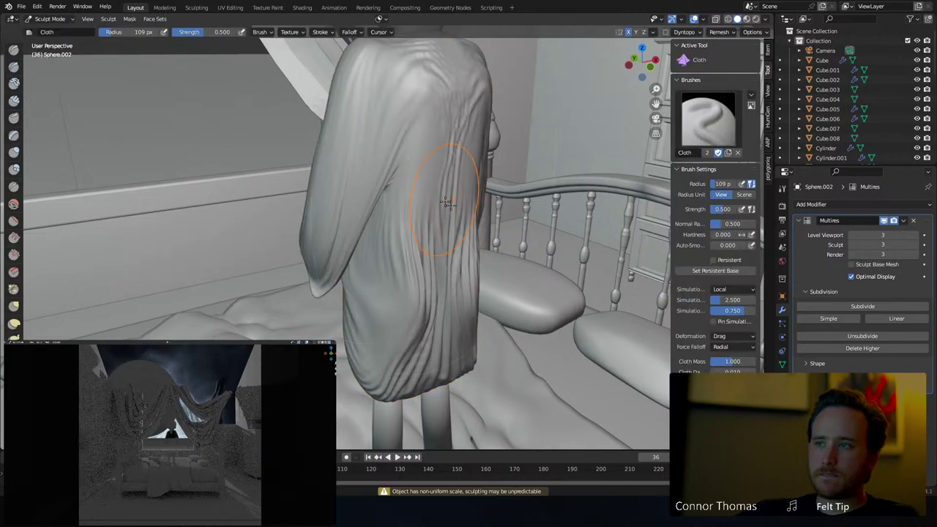
left_click(14, 323)
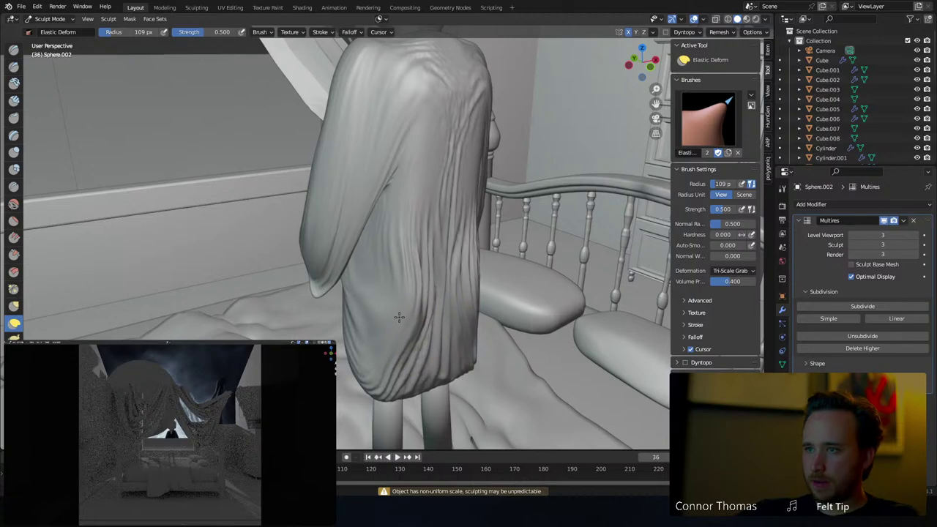
left_click_drag(399, 317, 390, 303)
middle_click_drag(391, 303, 280, 297)
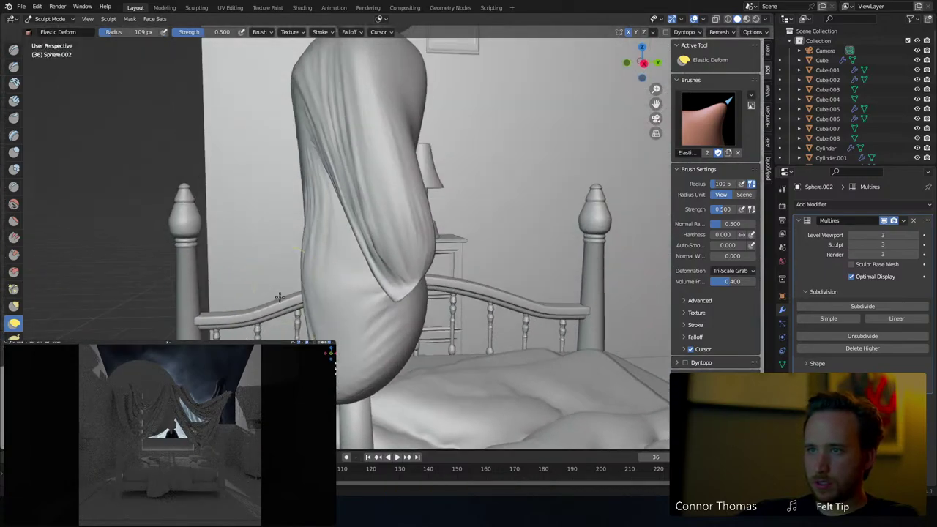
left_click_drag(328, 287, 361, 278)
mouse_move(362, 278)
middle_mouse_down()
mouse_move(582, 303)
mouse_move(476, 291)
mouse_move(344, 256)
mouse_move(415, 234)
middle_mouse_up()
scroll(582, 303, "down", 6)
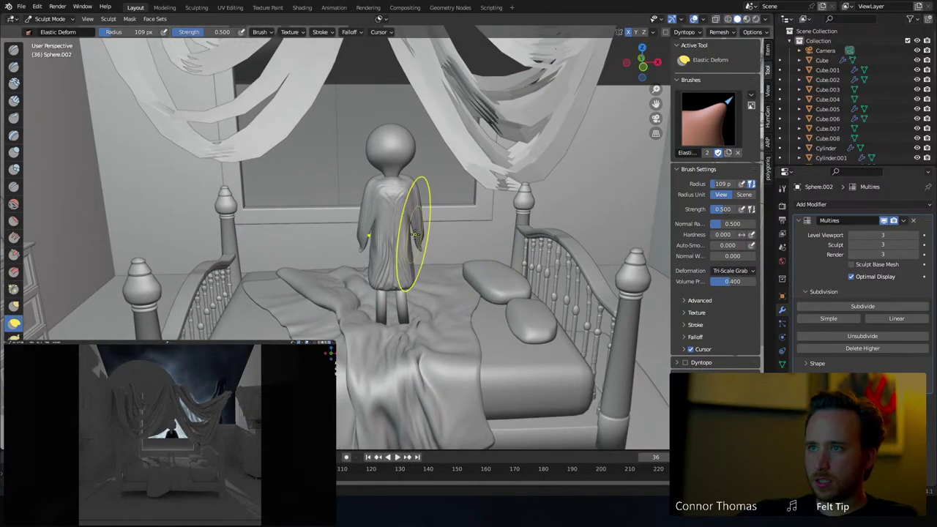
Add more Cloth brush folds across the robe's lower back and down toward its hem
scroll(413, 235, "up", 4)
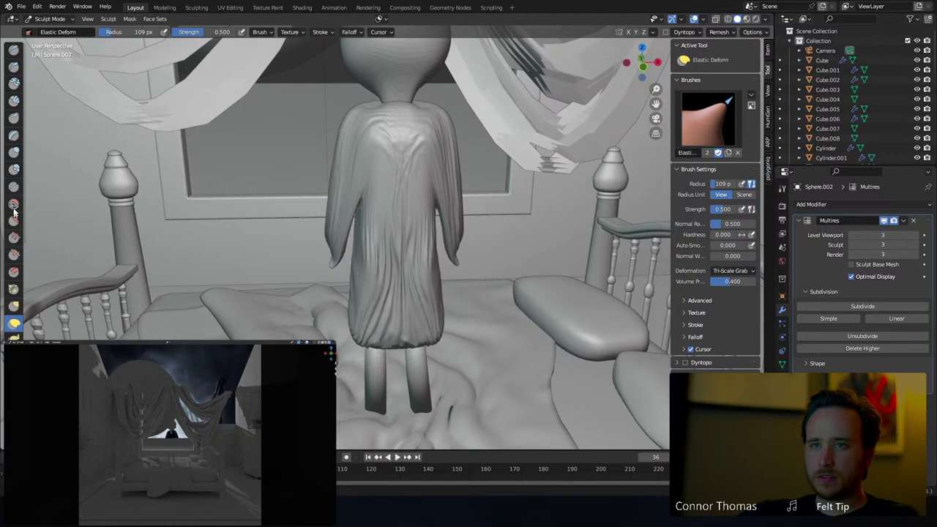
scroll(13, 190, "down", 5)
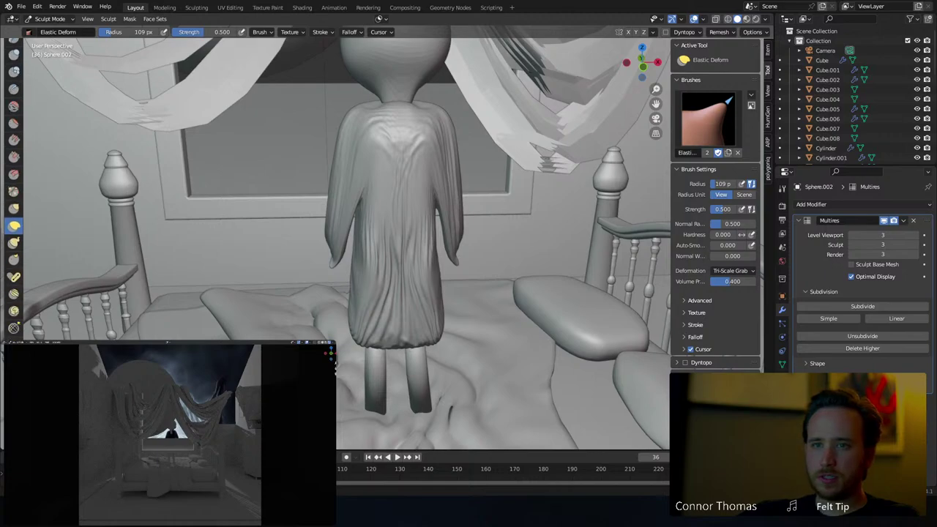
left_click(14, 362)
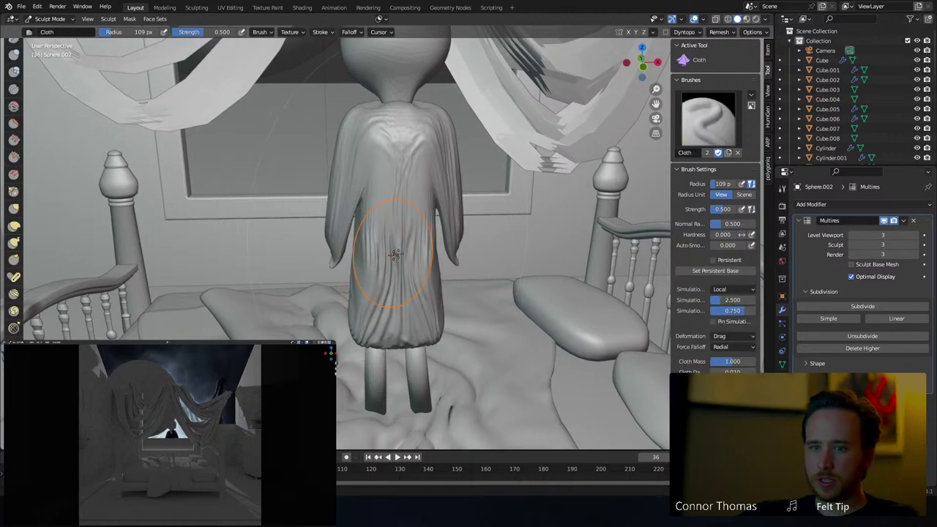
scroll(399, 254, "up", 3)
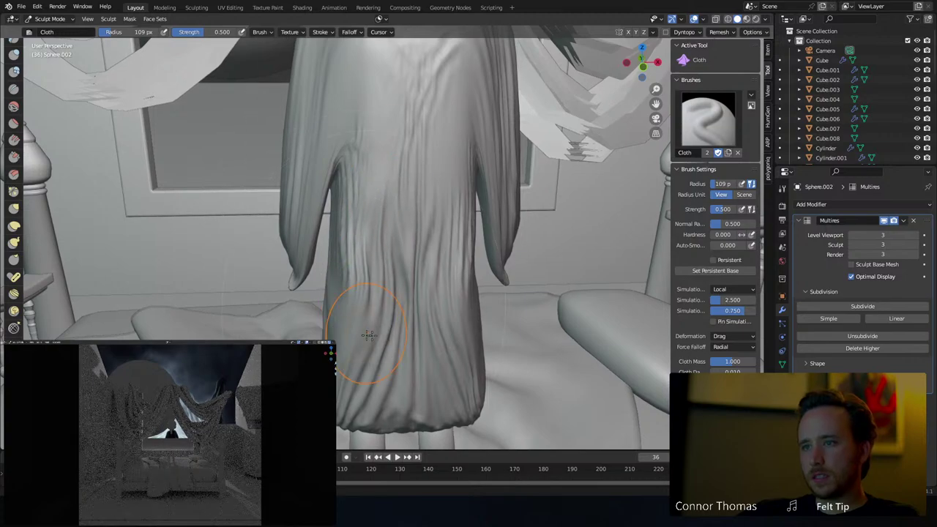
middle_click_drag(338, 297, 311, 290)
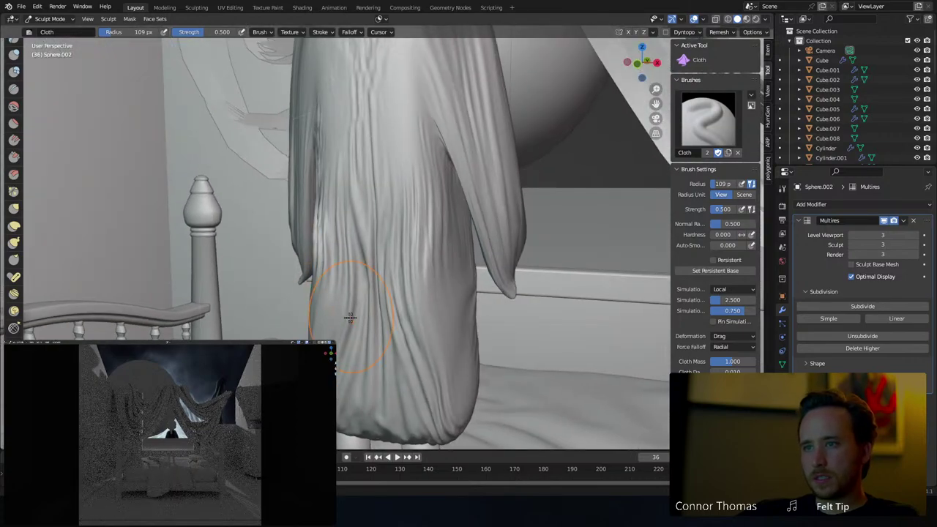
mouse_move(436, 328)
left_mouse_down()
mouse_move(406, 320)
mouse_move(437, 352)
mouse_move(434, 384)
mouse_move(395, 388)
left_mouse_up()
mouse_move(415, 400)
middle_mouse_down()
mouse_move(418, 353)
mouse_move(412, 388)
middle_mouse_up()
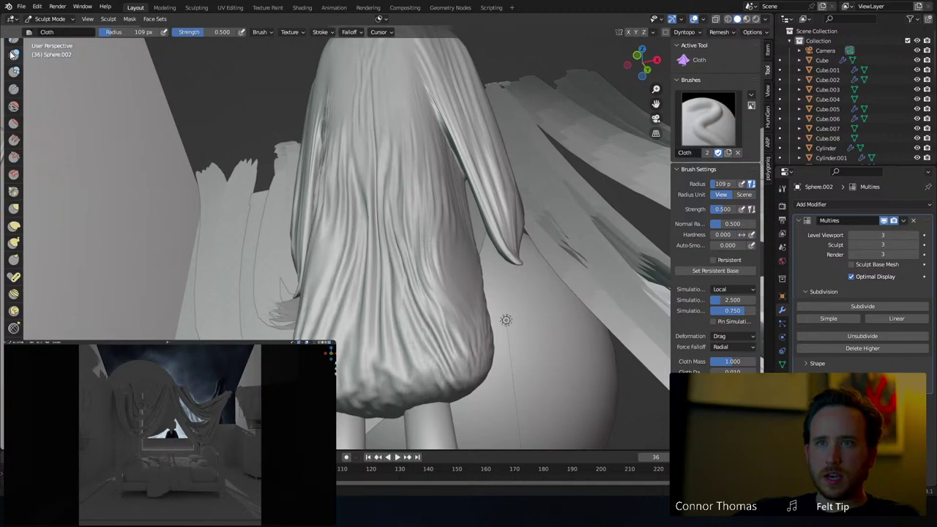
Try to hollow the robe's underside around the legs with the Inflate brush set to Deflate, using radii of 273 and 89 px
left_click(12, 54)
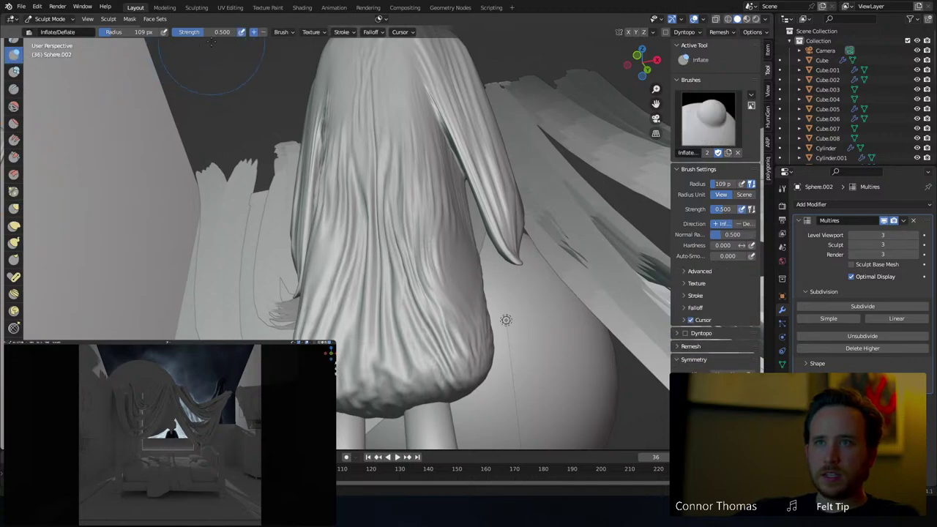
scroll(371, 285, "up", 4)
scroll(381, 307, "down", 2)
middle_click_drag(390, 334, 400, 246)
left_click_drag(503, 329, 465, 322)
key("f")
left_click(511, 312)
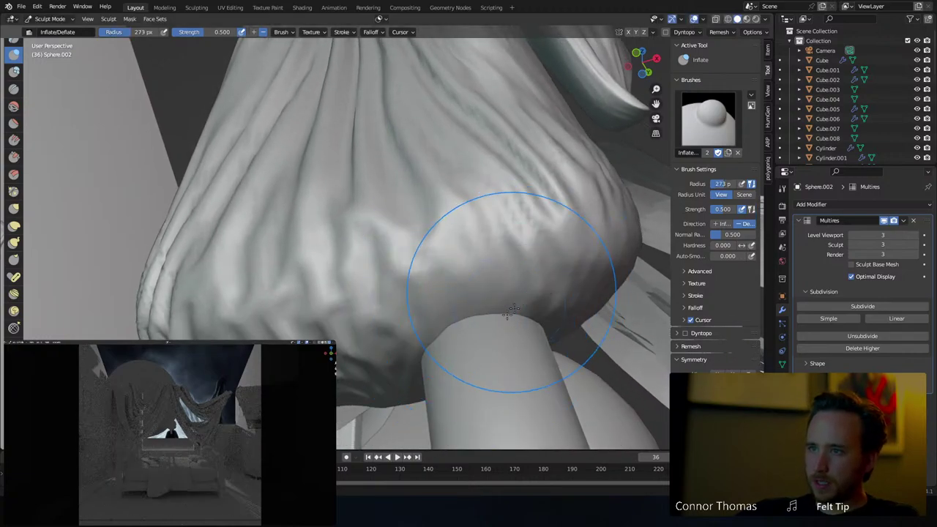
mouse_move(425, 360)
left_mouse_down()
mouse_move(439, 326)
mouse_move(366, 344)
mouse_move(359, 366)
mouse_move(429, 348)
mouse_move(380, 366)
left_mouse_up()
key("f")
left_click(483, 358)
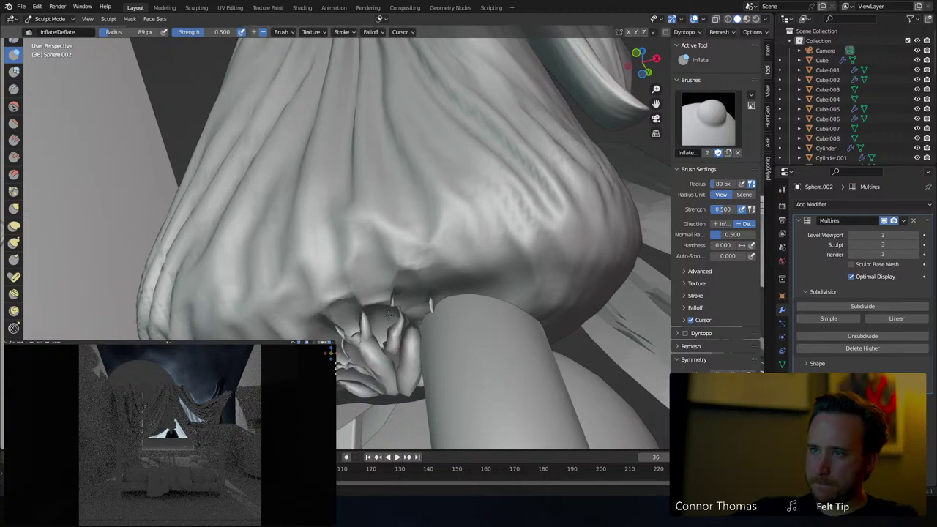
Try to deepen the hollow between the legs with the deflating Inflate brush at 152 px radius and 0.858 strength
key("f")
left_click(468, 311)
mouse_move(388, 329)
left_mouse_down()
mouse_move(372, 344)
mouse_move(380, 333)
mouse_move(333, 328)
left_mouse_up()
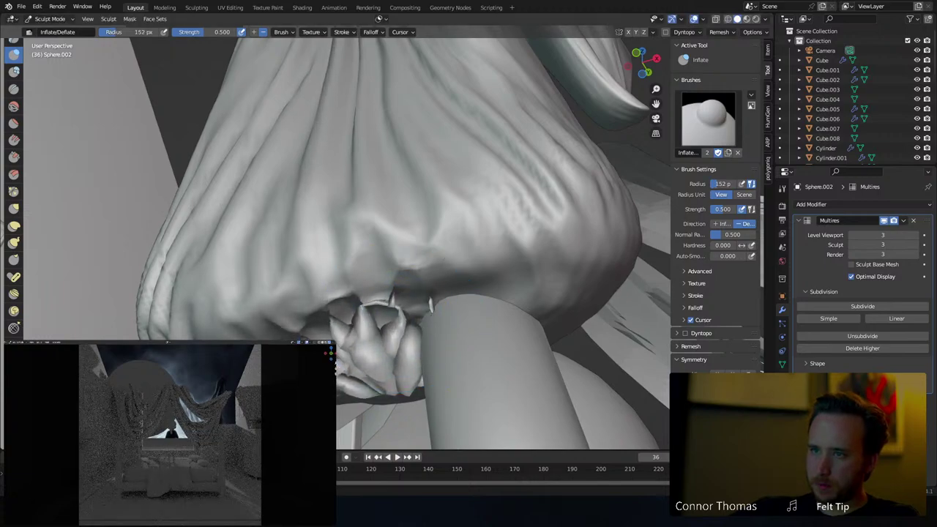
key("shift+f")
left_click(468, 322)
mouse_move(469, 322)
left_mouse_down()
mouse_move(383, 372)
mouse_move(351, 374)
mouse_move(376, 370)
mouse_move(367, 355)
left_mouse_up()
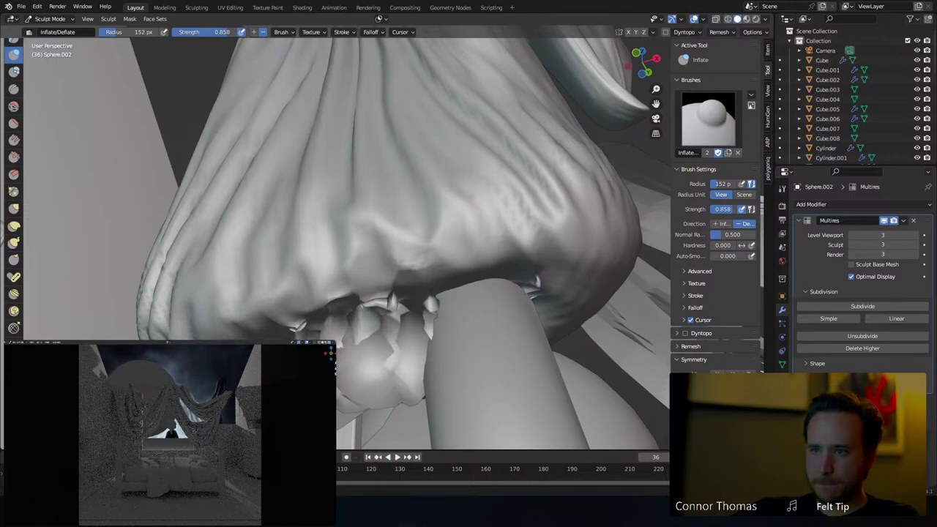
scroll(420, 364, "up", 4)
scroll(420, 364, "down", 8)
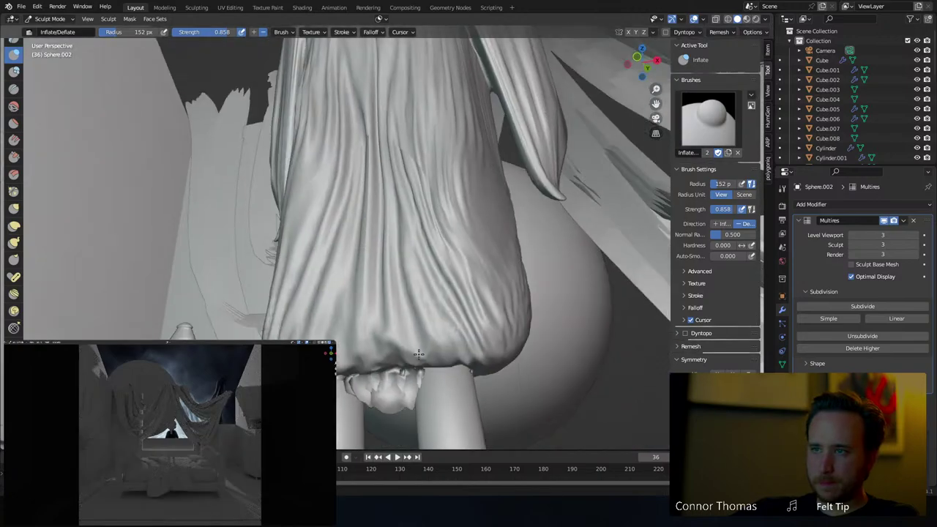
Try deflating the remaining underside of the robe from other angles with the Inflate brush at 217 px radius
middle_click_drag(505, 396, 418, 347)
scroll(356, 353, "up", 2)
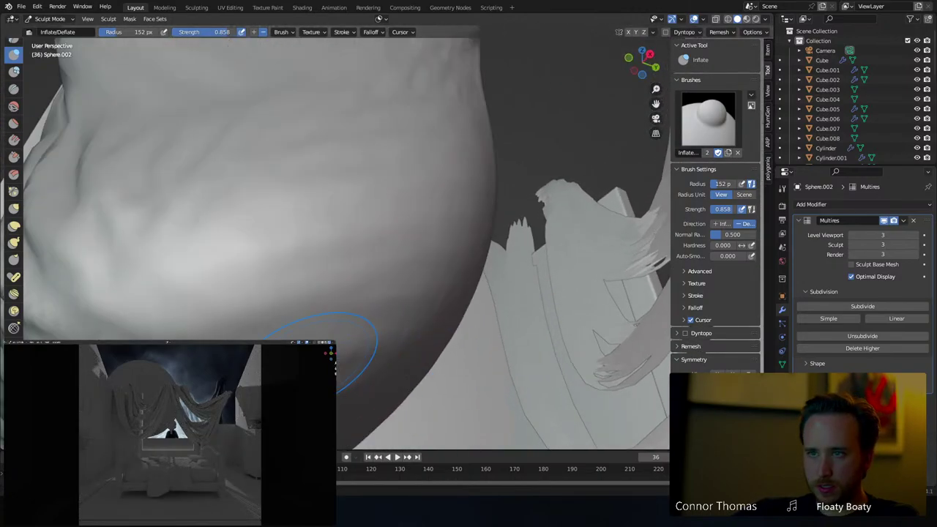
middle_click_drag(356, 354, 330, 231)
mouse_move(330, 231)
left_mouse_down()
mouse_move(345, 200)
mouse_move(373, 182)
mouse_move(366, 195)
mouse_move(397, 161)
mouse_move(293, 230)
mouse_move(372, 234)
mouse_move(395, 219)
mouse_move(347, 257)
mouse_move(366, 217)
left_mouse_up()
key("f")
left_click(391, 228)
mouse_move(284, 314)
left_mouse_down()
mouse_move(278, 302)
mouse_move(278, 332)
mouse_move(269, 311)
left_mouse_up()
middle_click_drag(258, 324, 347, 327)
Undo the Inflate strokes on the robe's underside, including one more test stroke between the legs
key("ctrl+z")
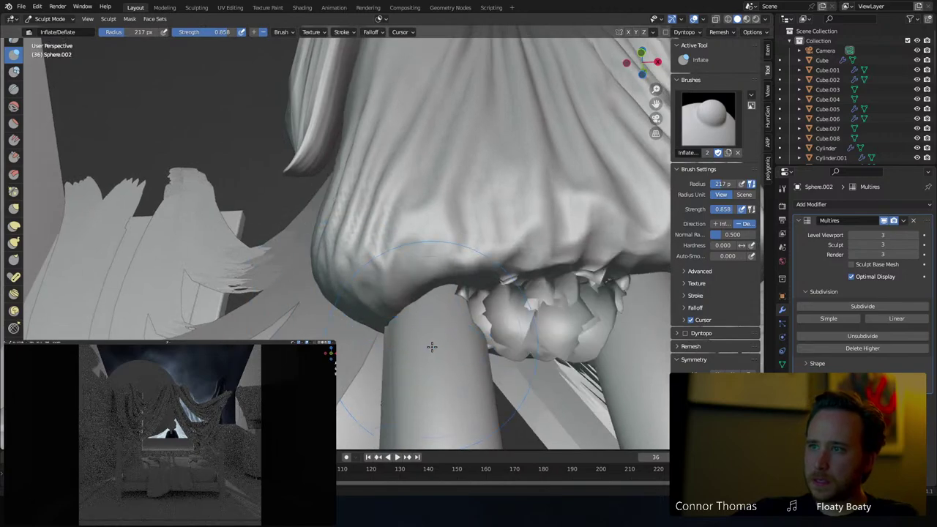
key("ctrl+z")
key("ctrl+z")
key("ctrl+z")
key("ctrl+z")
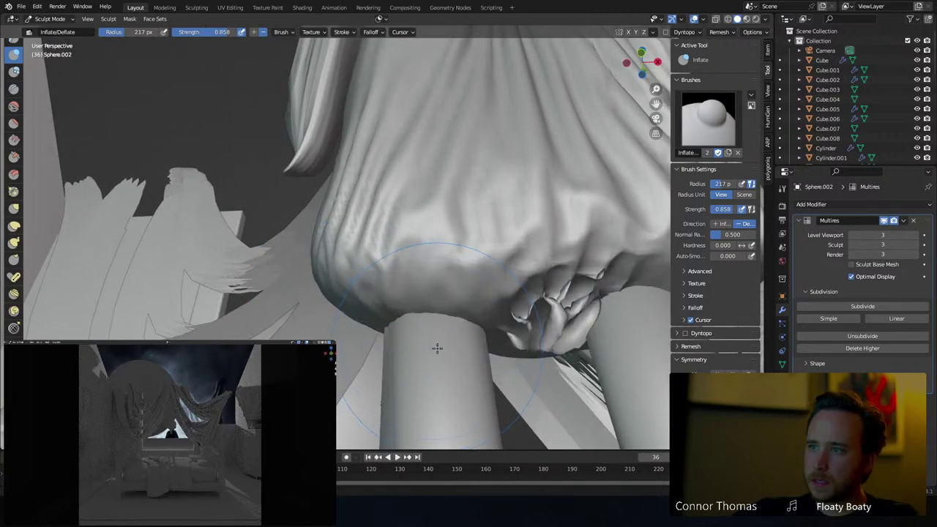
scroll(442, 349, "up", 2)
middle_click_drag(441, 349, 476, 349)
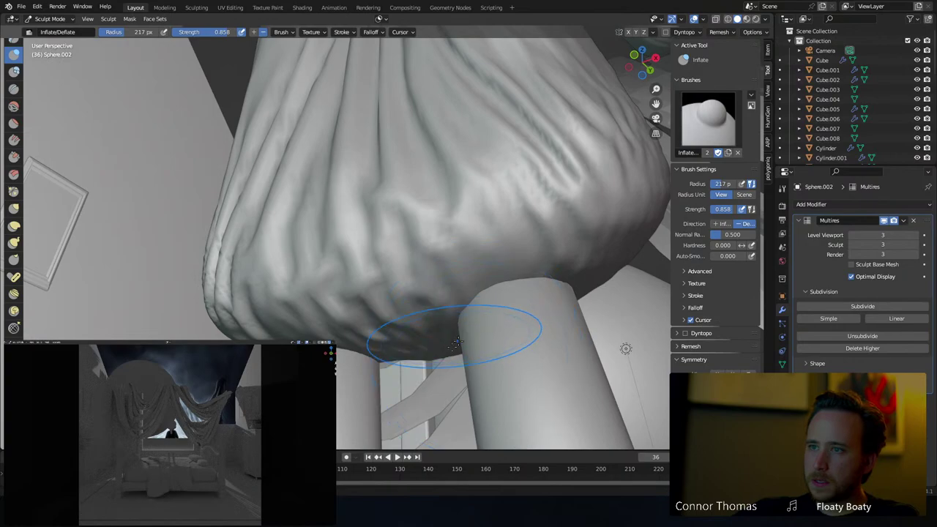
left_click_drag(451, 317, 439, 319)
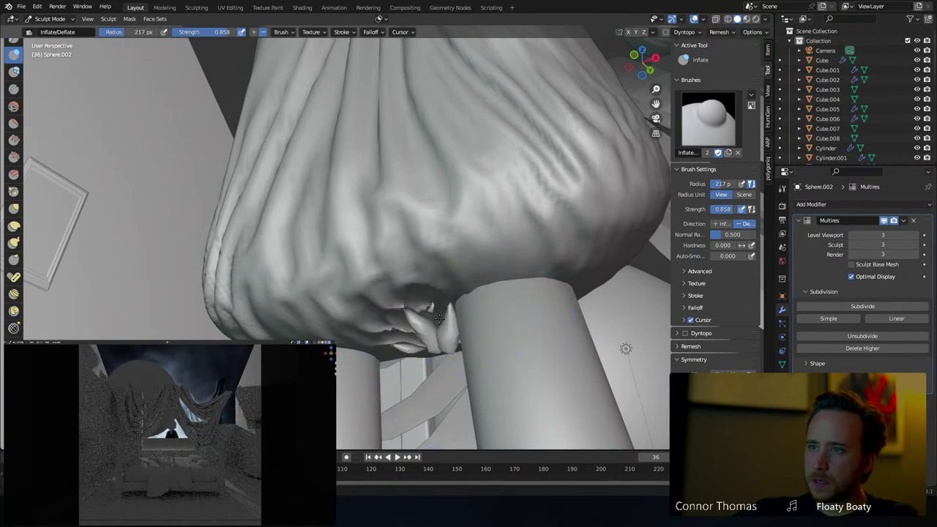
key("ctrl+z")
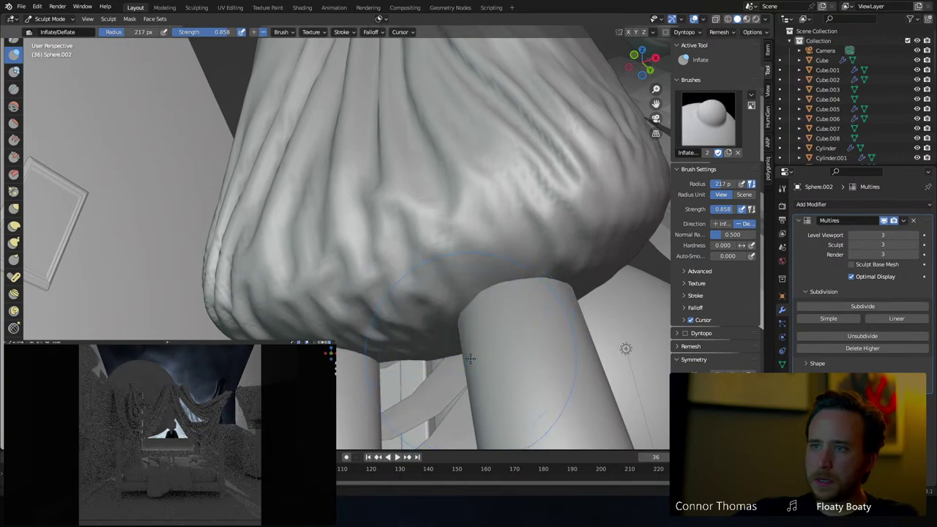
Hollow out the robe's underside around the legs with the Blob brush in Subtract mode at 217 px radius and 0.500 strength
left_click(16, 71)
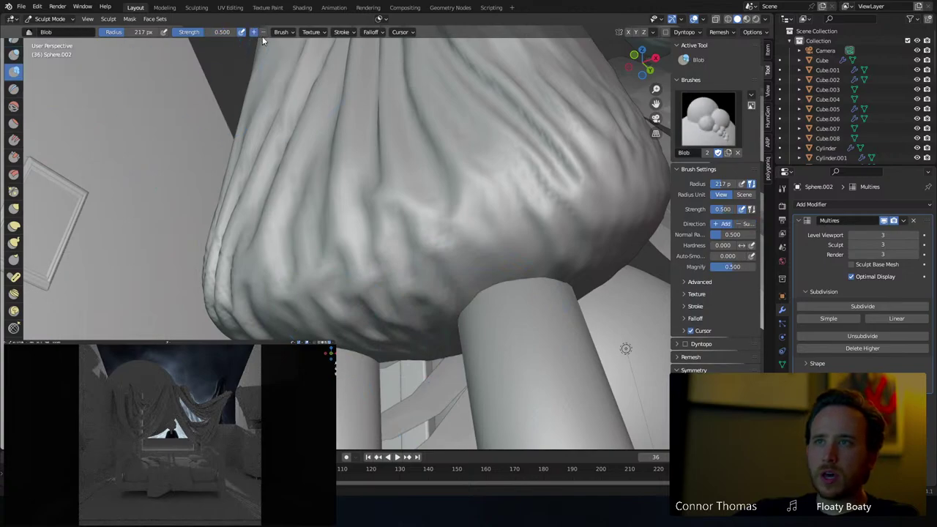
mouse_move(430, 331)
left_mouse_down()
mouse_move(417, 315)
mouse_move(428, 304)
mouse_move(472, 326)
left_mouse_up()
middle_click_drag(464, 334, 295, 257)
mouse_move(296, 259)
left_mouse_down()
mouse_move(244, 273)
mouse_move(222, 328)
mouse_move(322, 313)
mouse_move(340, 275)
mouse_move(300, 309)
left_mouse_up()
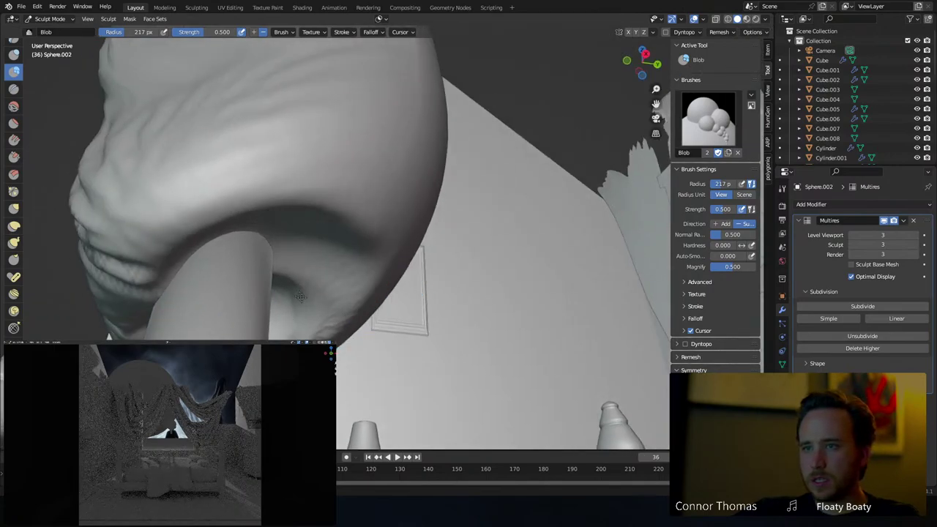
middle_click_drag(300, 296, 209, 303)
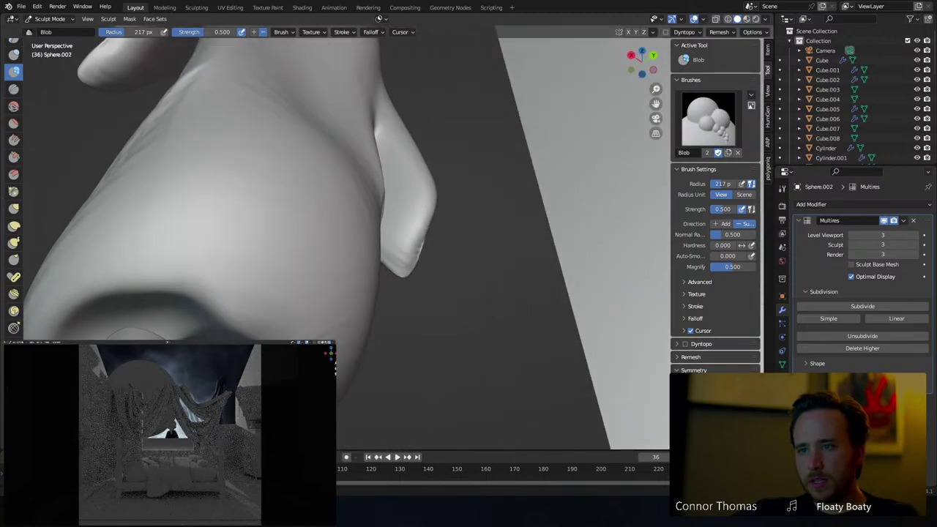
mouse_move(292, 337)
left_mouse_down()
mouse_move(227, 336)
mouse_move(208, 330)
mouse_move(217, 316)
mouse_move(176, 311)
mouse_move(146, 322)
mouse_move(183, 322)
mouse_move(171, 339)
left_mouse_up()
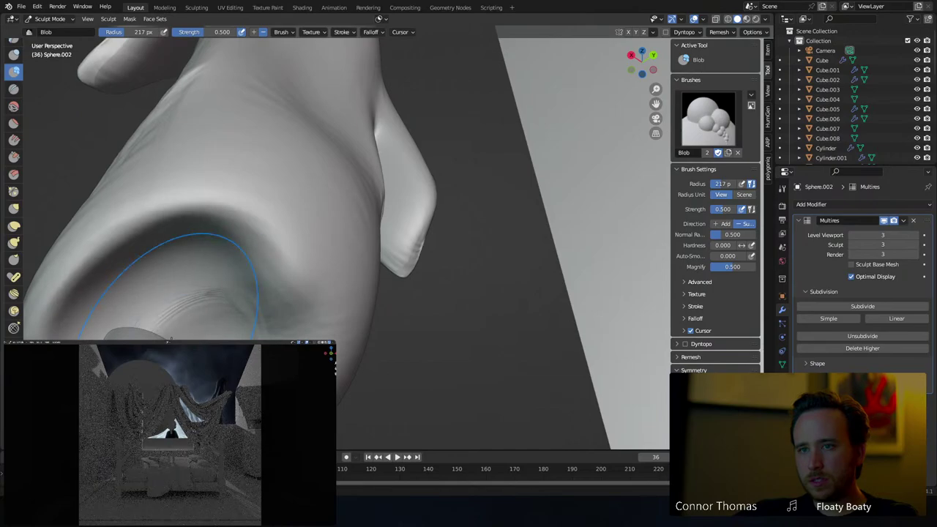
mouse_move(171, 338)
middle_mouse_down()
mouse_move(395, 329)
mouse_move(189, 341)
middle_mouse_up()
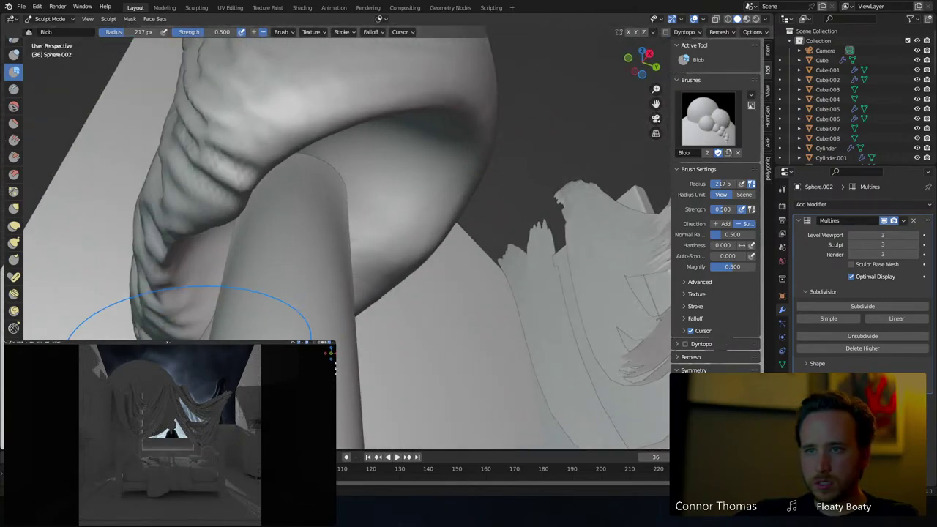
mouse_move(290, 294)
left_mouse_down()
mouse_move(232, 317)
mouse_move(241, 308)
mouse_move(225, 330)
left_mouse_up()
middle_click_drag(274, 313, 209, 301)
mouse_move(191, 297)
left_mouse_down()
mouse_move(169, 222)
mouse_move(140, 223)
mouse_move(90, 194)
mouse_move(107, 159)
mouse_move(96, 230)
mouse_move(77, 238)
mouse_move(55, 211)
left_mouse_up()
mouse_move(55, 212)
middle_mouse_down()
mouse_move(320, 295)
mouse_move(213, 192)
mouse_move(393, 286)
middle_mouse_up()
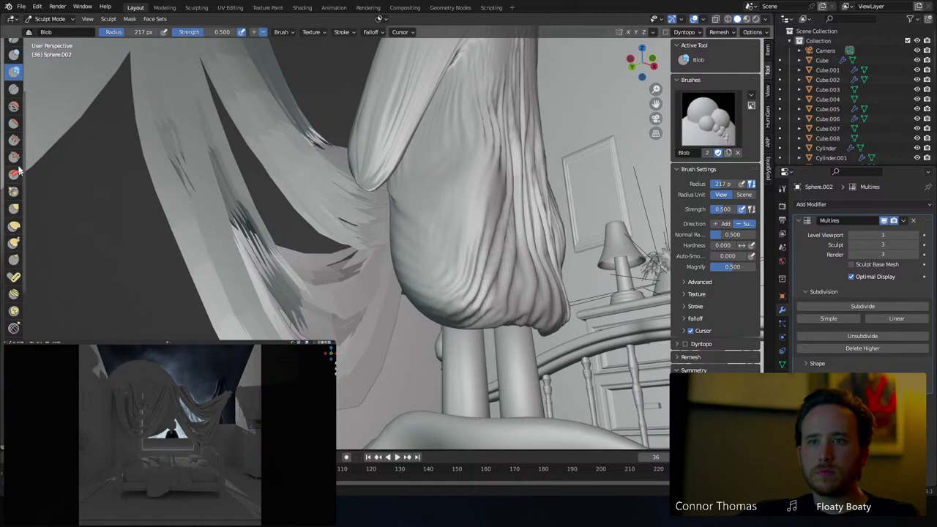
Crease the underside of the robe's hem with the Crease brush in Subtract mode at 0.250 strength
left_click(13, 91)
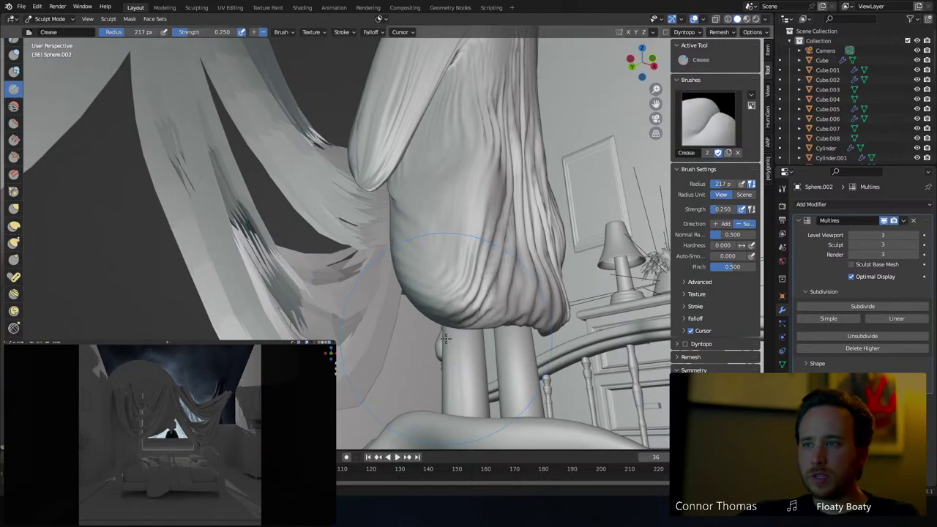
mouse_move(449, 234)
middle_mouse_down()
mouse_move(307, 303)
mouse_move(407, 310)
mouse_move(336, 296)
middle_mouse_up()
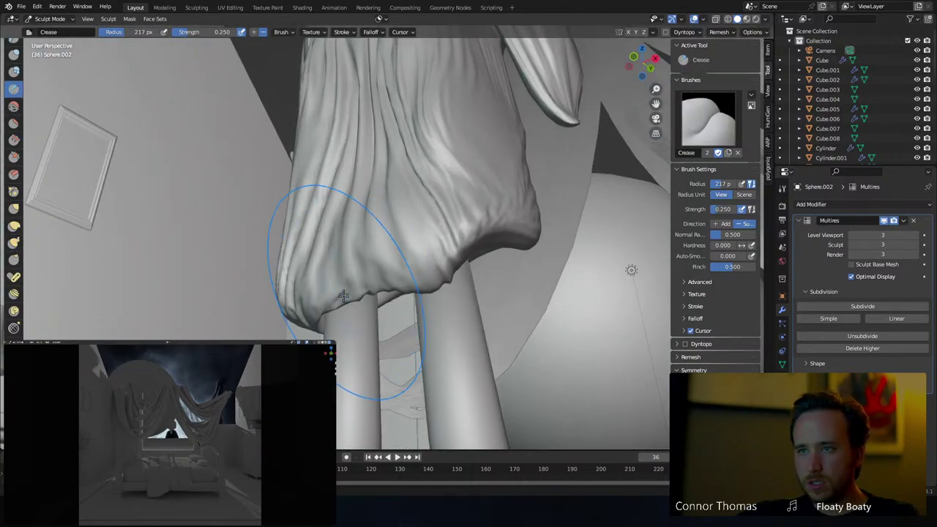
mouse_move(336, 296)
left_mouse_down()
mouse_move(317, 306)
mouse_move(277, 295)
left_mouse_up()
mouse_move(277, 296)
middle_mouse_down()
mouse_move(313, 327)
mouse_move(256, 288)
middle_mouse_up()
left_click_drag(255, 288, 245, 296)
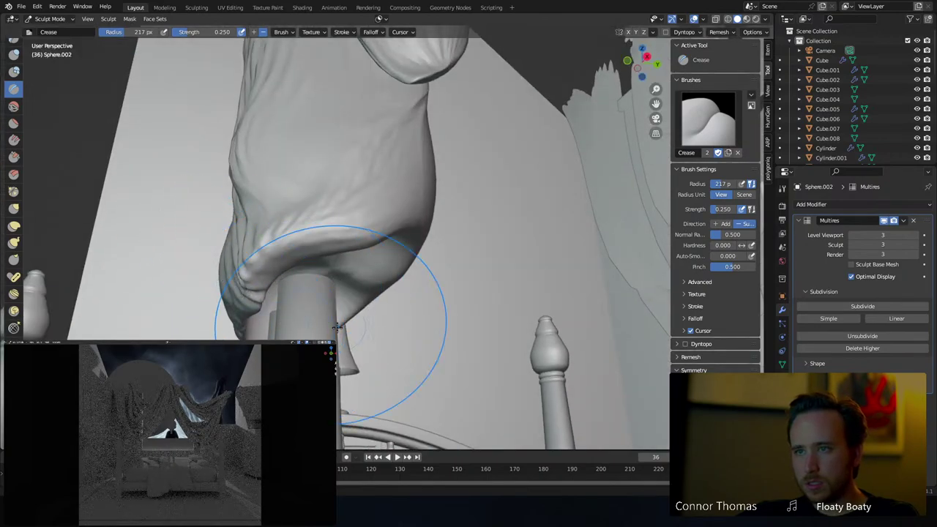
middle_click_drag(368, 314, 449, 338)
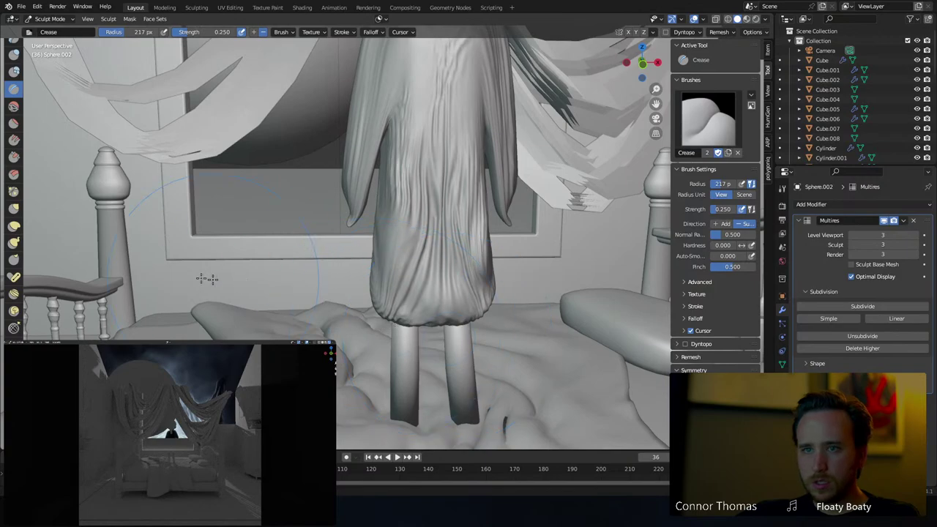
Reshape the robe's lower hem with the Elastic Deform brush at 217 px radius, then return to Object Mode
left_click(14, 225)
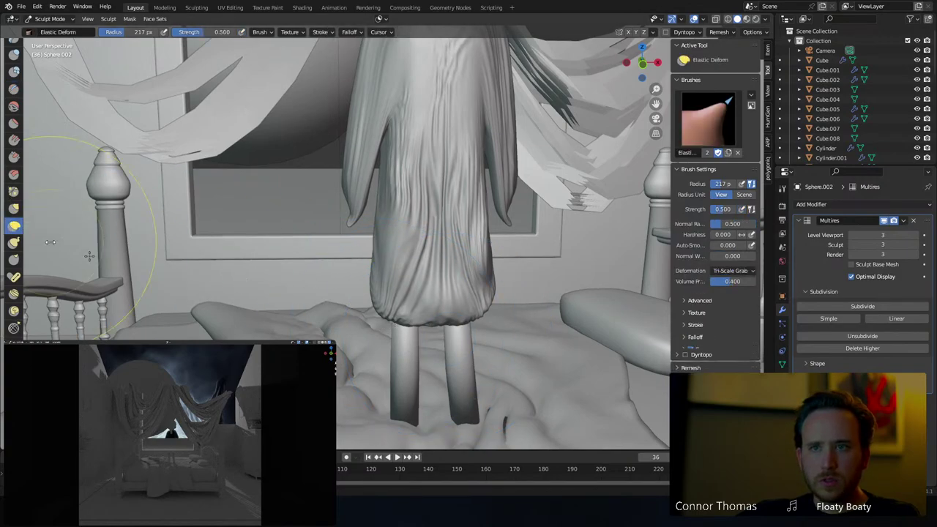
mouse_move(454, 322)
middle_mouse_down()
mouse_move(486, 330)
mouse_move(461, 327)
middle_mouse_up()
scroll(453, 326, "up", 3)
left_click_drag(449, 325, 418, 363)
left_click_drag(521, 350, 430, 361)
scroll(13, 96, "up", 4)
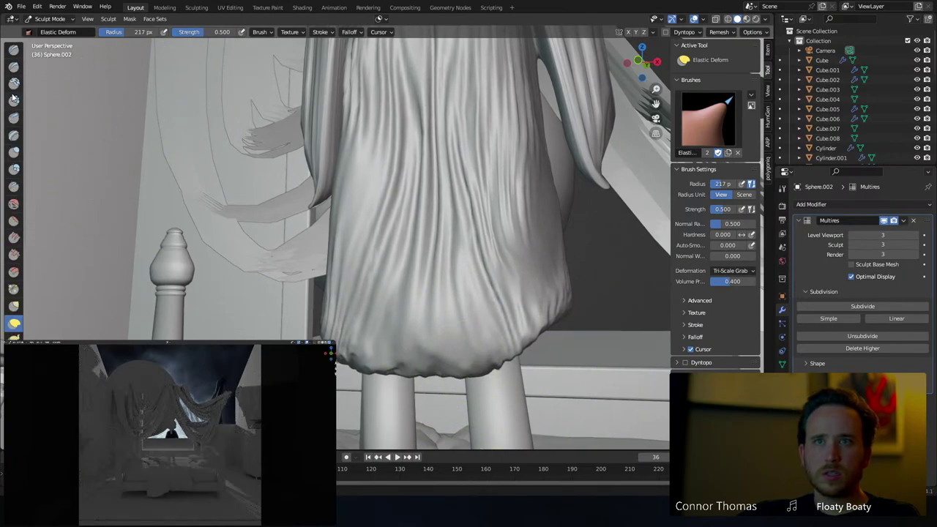
left_click(57, 19)
left_click(48, 31)
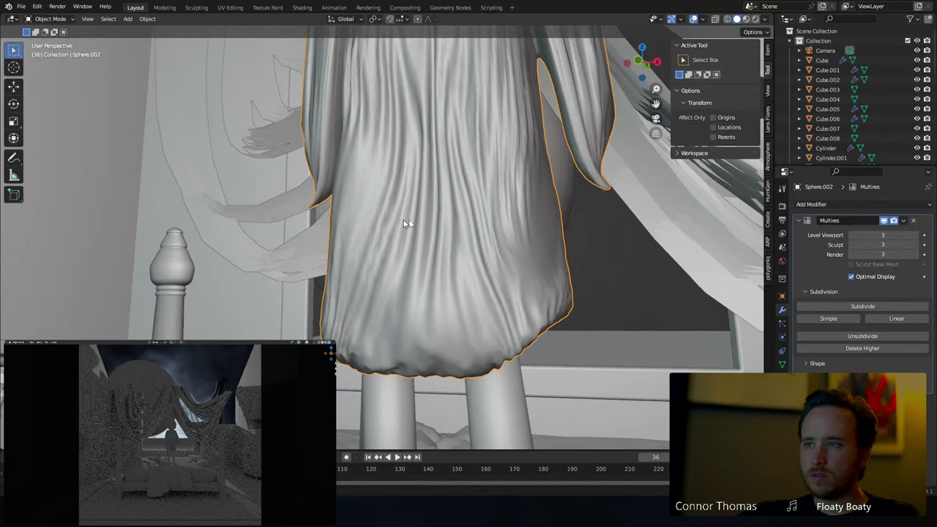
Select the figure's spherical head and save the file
middle_click_drag(407, 224, 390, 238)
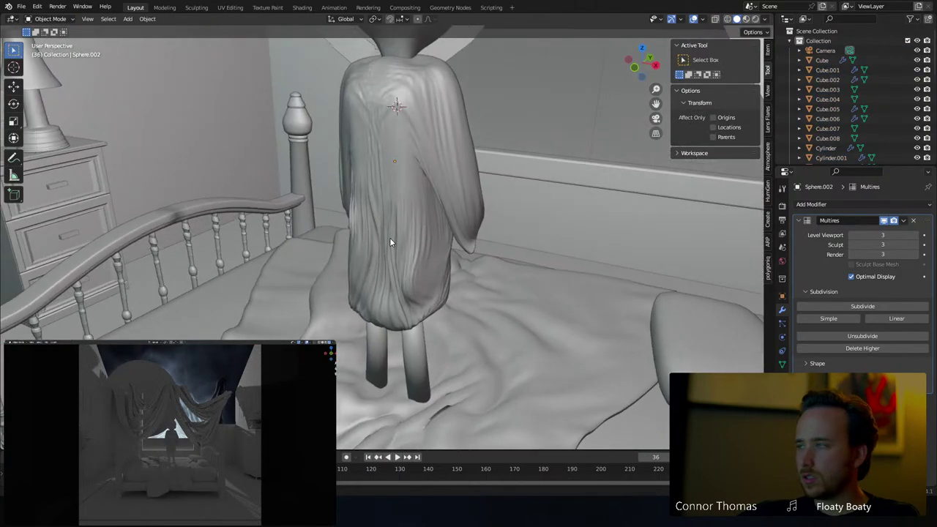
scroll(424, 248, "down", 3)
middle_click_drag(501, 178, 416, 129)
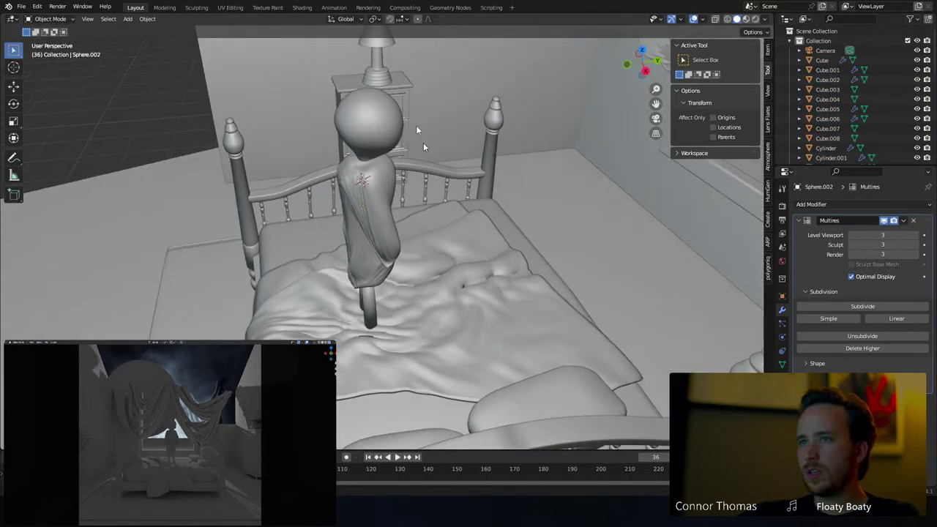
scroll(393, 134, "up", 5)
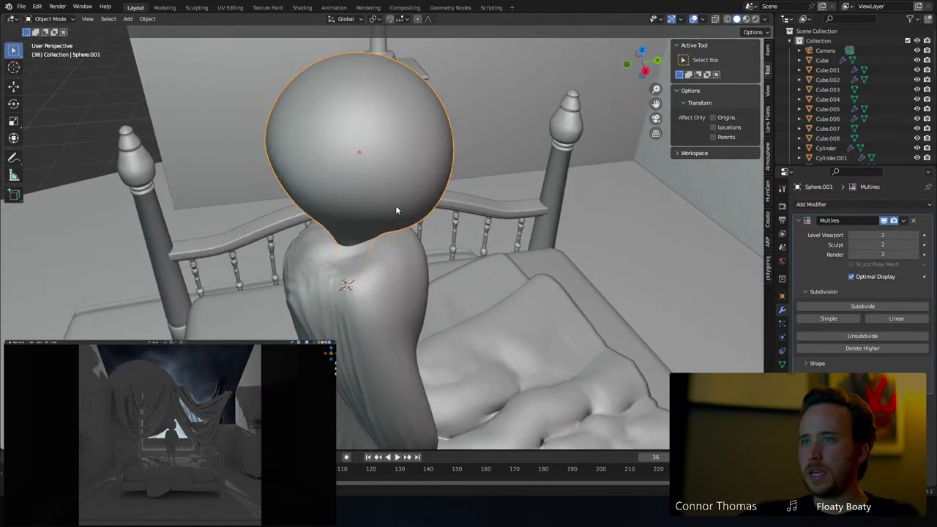
key("KP_Decimal")
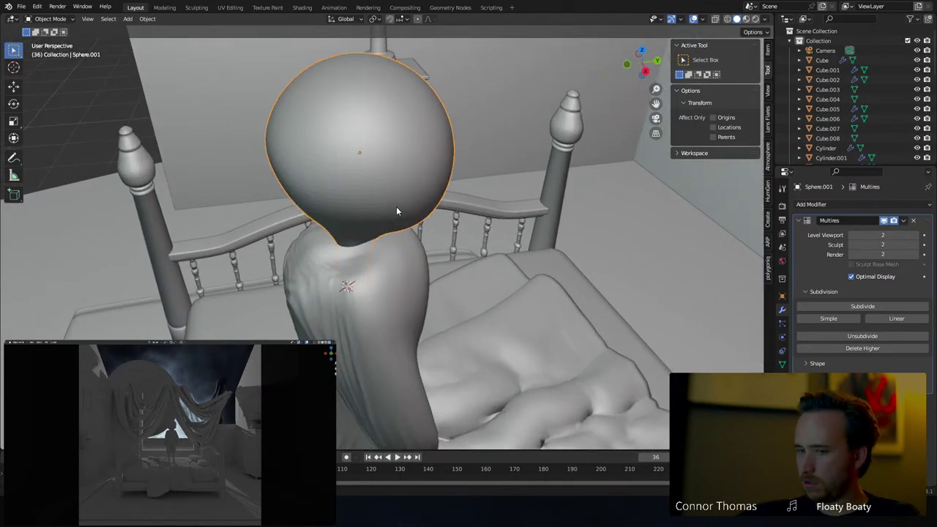
middle_click_drag(455, 242, 416, 236)
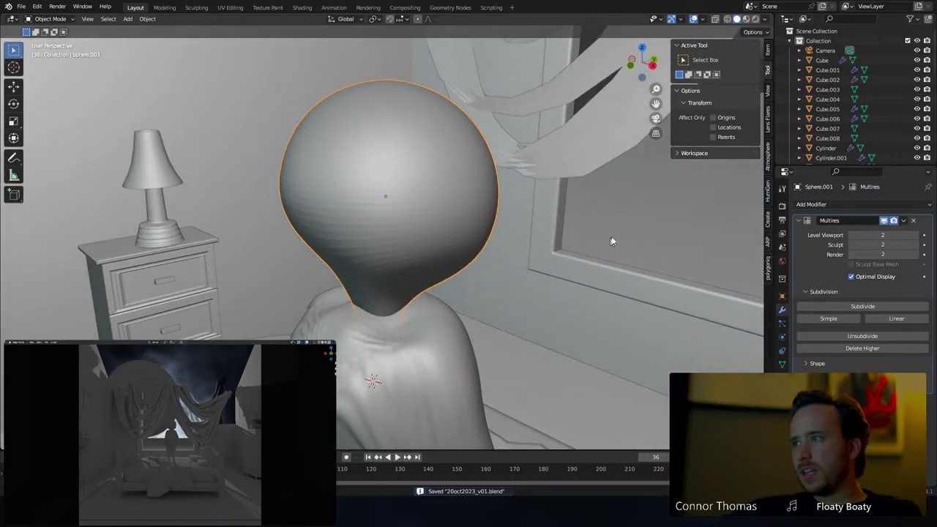
Enter Sculpt Mode on the head and build up an ear bump on its side with the Draw brush at 85 px radius and 0.500 strength
middle_click_drag(499, 239, 212, 196)
left_click(60, 20)
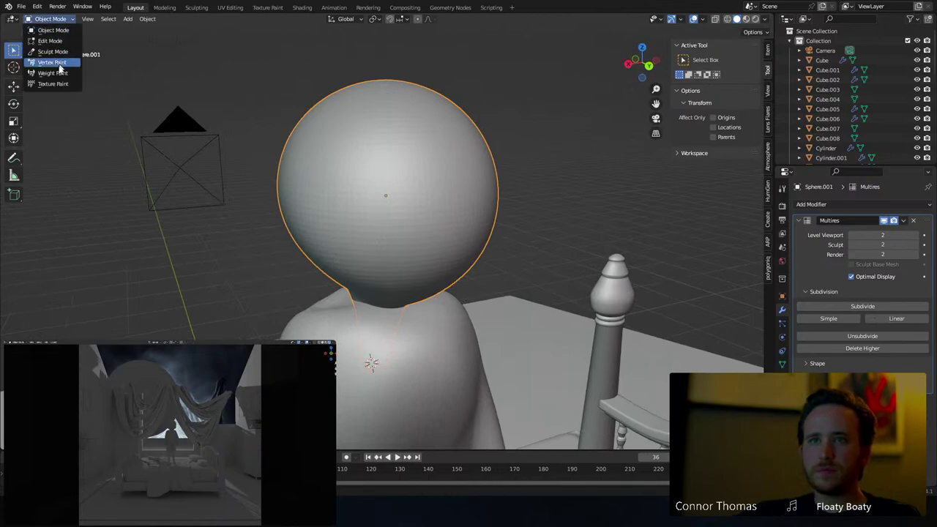
left_click(53, 51)
middle_click_drag(359, 157, 115, 129)
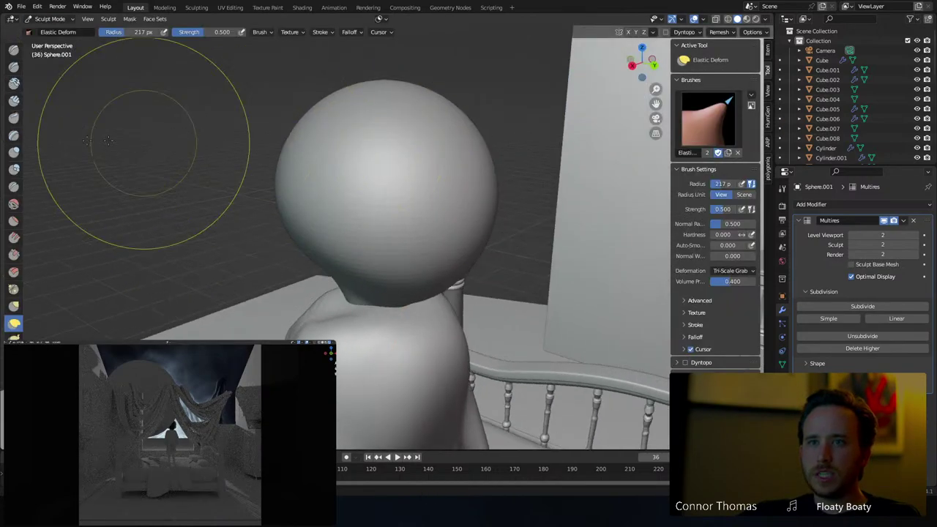
left_click(13, 50)
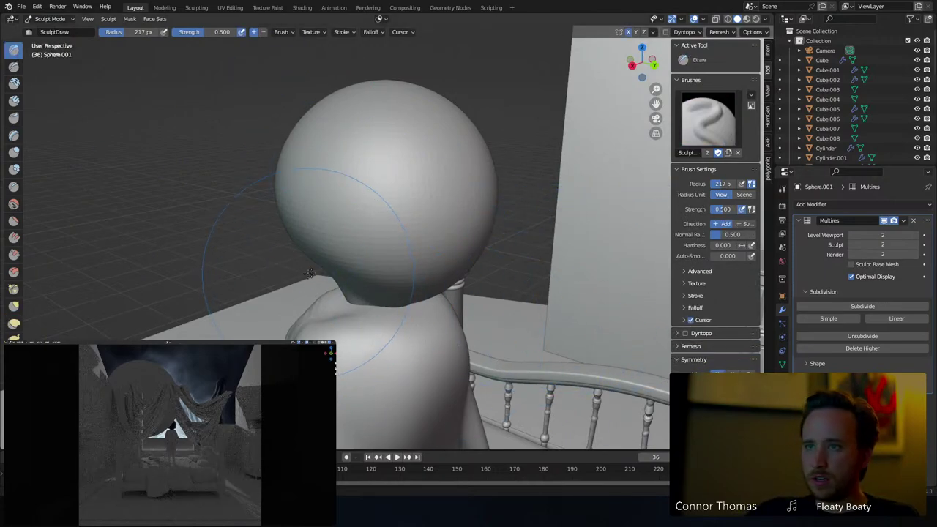
key("f")
left_click(315, 207)
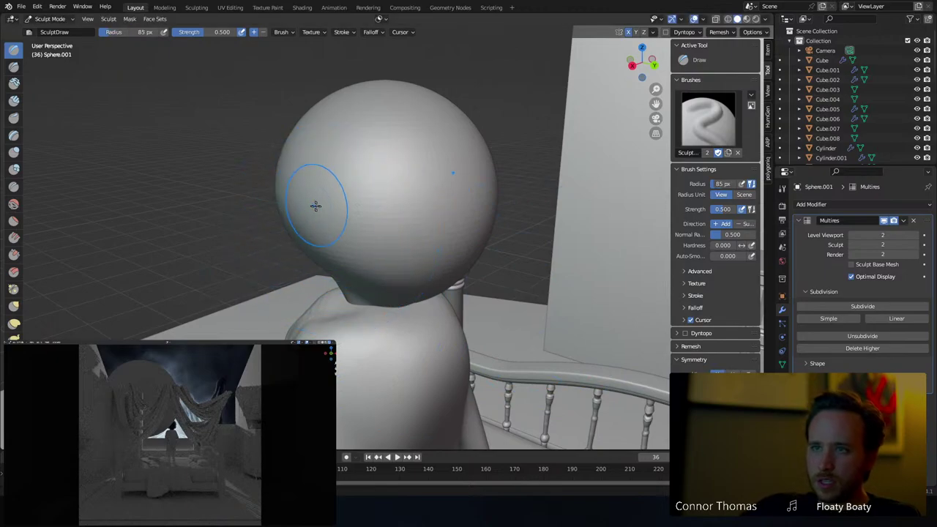
mouse_move(322, 203)
left_mouse_down()
mouse_move(314, 208)
mouse_move(323, 194)
mouse_move(303, 192)
left_mouse_up()
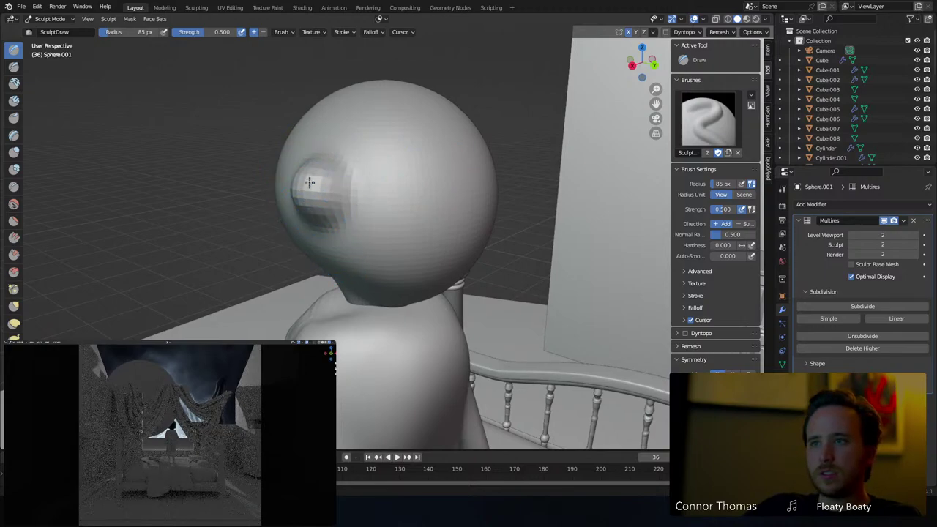
left_click_drag(326, 178, 326, 216)
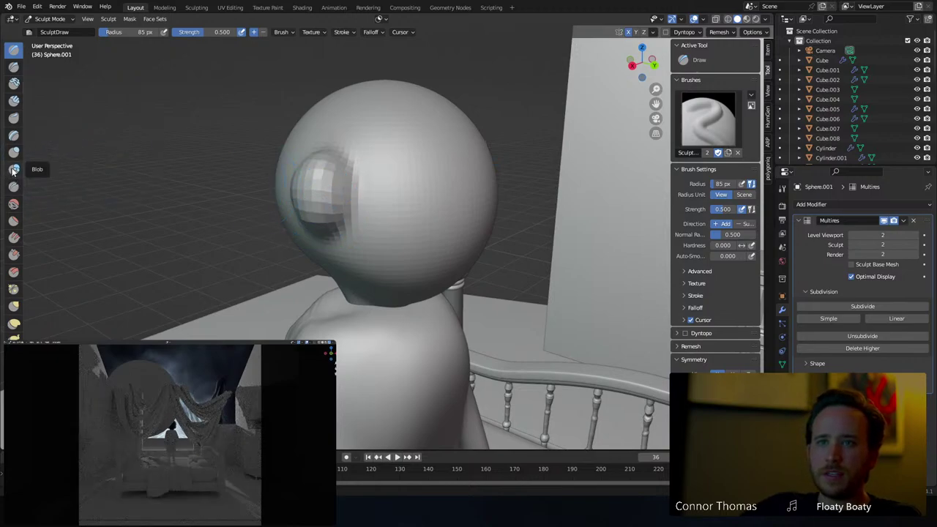
Subdivide the Multires modifier to level 3 and pull the ear bump outward with the Grab brush at 188 px radius and 0.400 strength
left_click(14, 306)
left_click(894, 306)
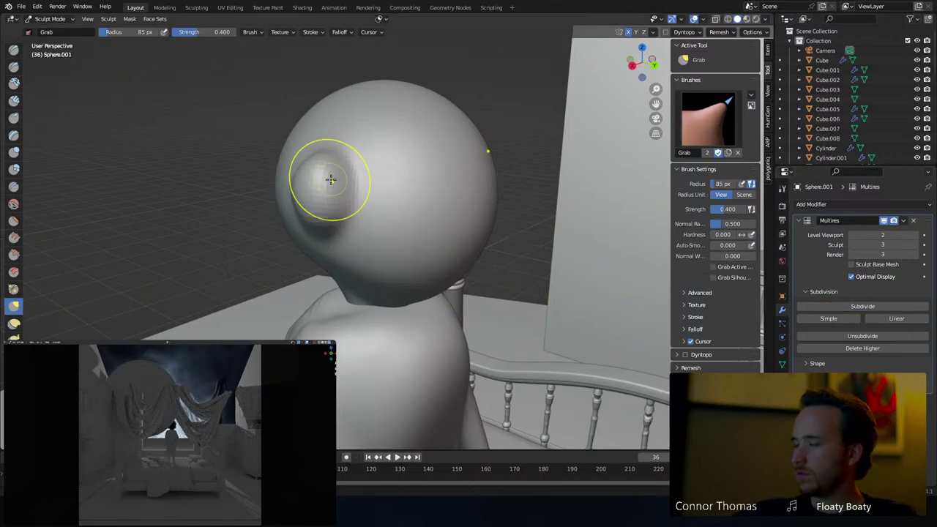
scroll(323, 180, "up", 3)
mouse_move(316, 163)
middle_mouse_down()
mouse_move(251, 165)
mouse_move(351, 222)
mouse_move(374, 248)
middle_mouse_up()
key("f")
left_click(402, 209)
mouse_move(440, 222)
left_mouse_down()
mouse_move(412, 235)
mouse_move(442, 251)
mouse_move(414, 242)
mouse_move(432, 227)
left_mouse_up()
middle_click_drag(432, 226, 479, 234)
left_click_drag(479, 234, 502, 197)
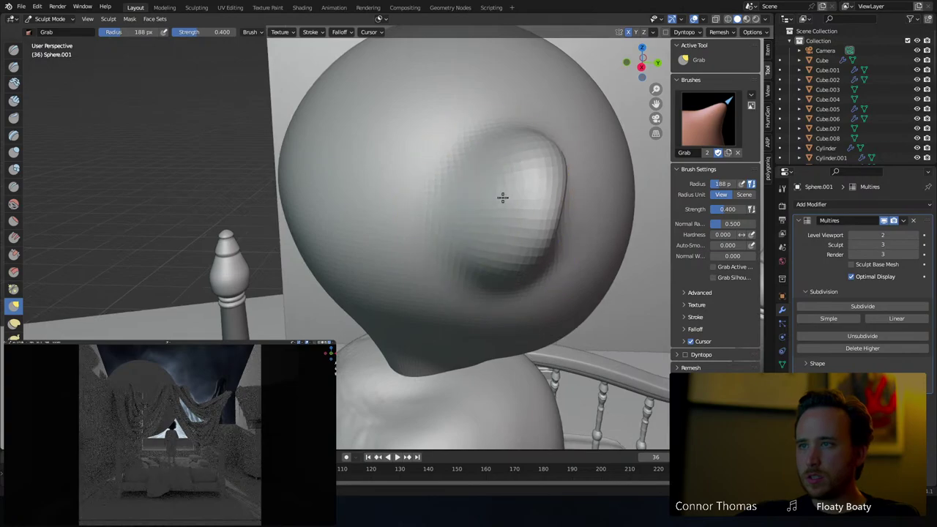
mouse_move(455, 268)
left_mouse_down()
mouse_move(448, 242)
mouse_move(442, 250)
left_mouse_up()
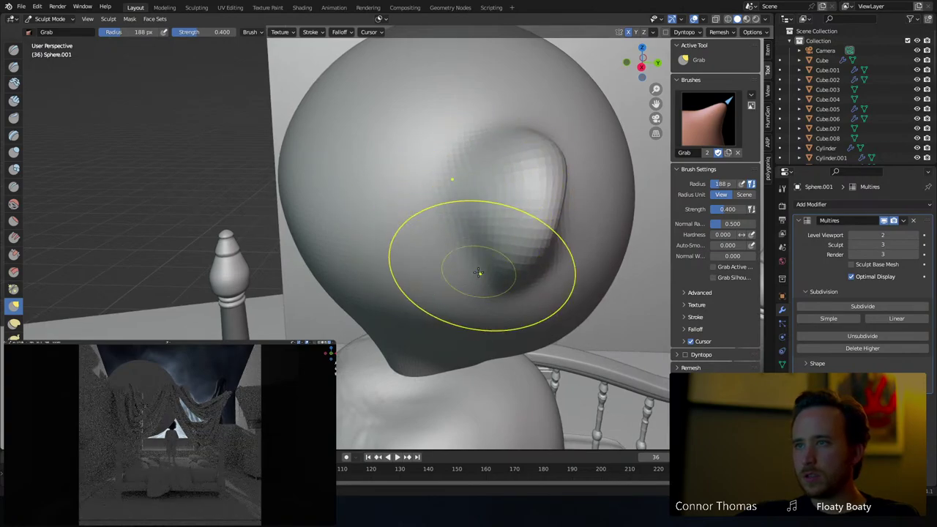
Shape the ear into a curved rim with a hollowed inner side using the Grab brush at 188 px radius
middle_click_drag(502, 278, 433, 251)
left_click_drag(400, 242, 415, 238)
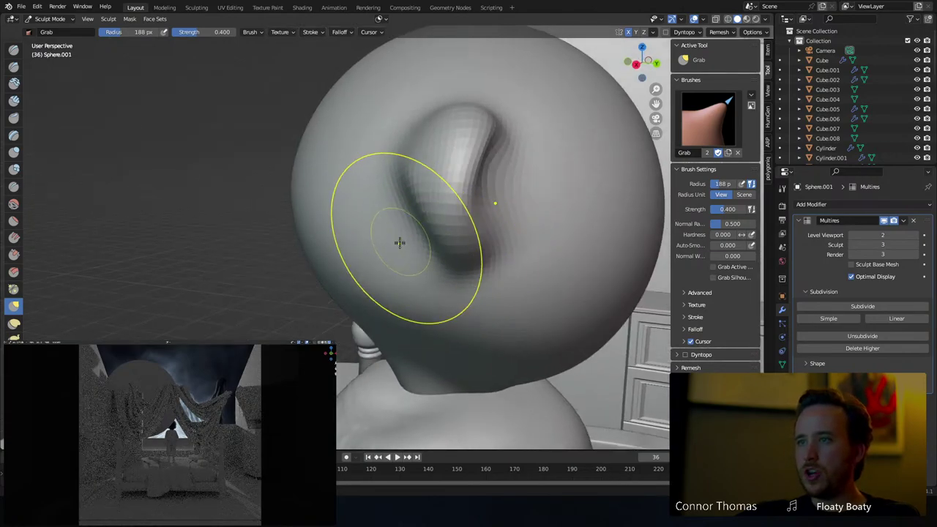
mouse_move(455, 219)
middle_mouse_down()
mouse_move(493, 176)
mouse_move(470, 239)
middle_mouse_up()
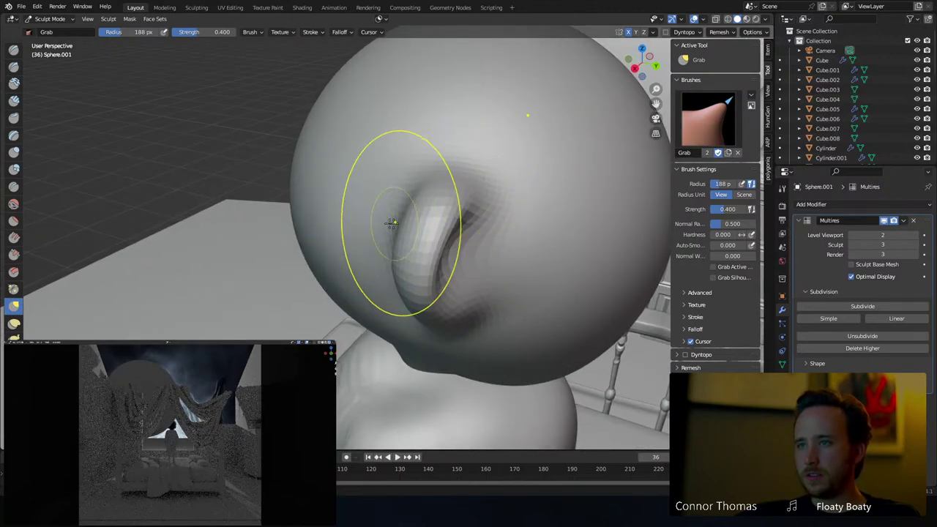
middle_click_drag(397, 230, 422, 226)
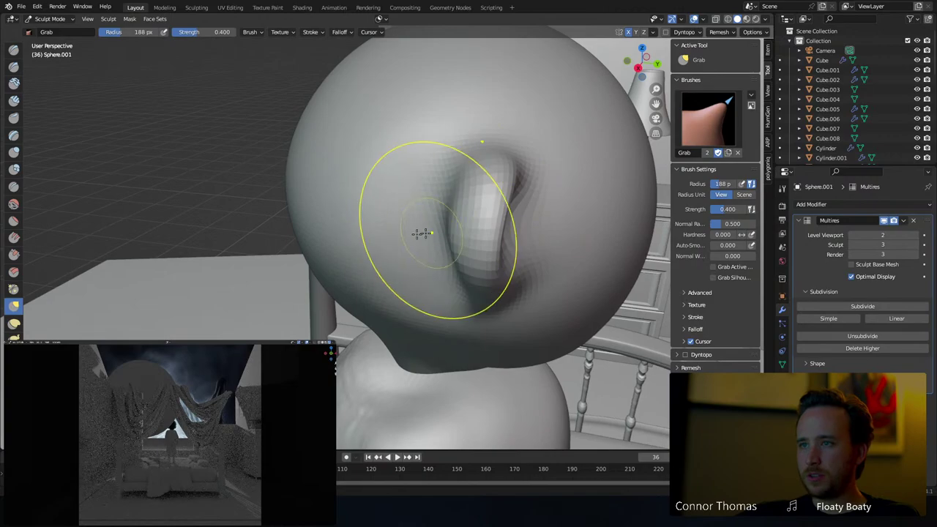
middle_click_drag(502, 236, 446, 234)
left_click_drag(428, 218, 422, 193)
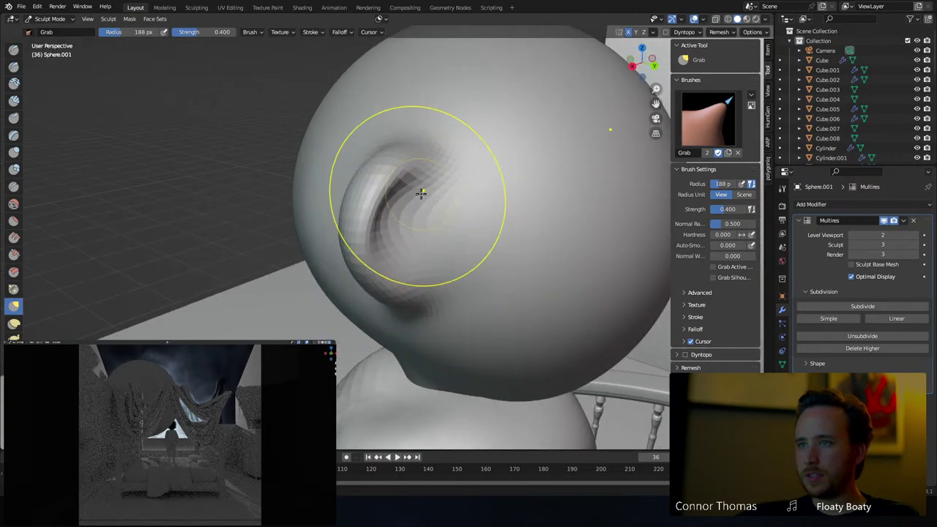
left_click_drag(424, 239, 416, 259)
middle_click_drag(425, 257, 369, 241)
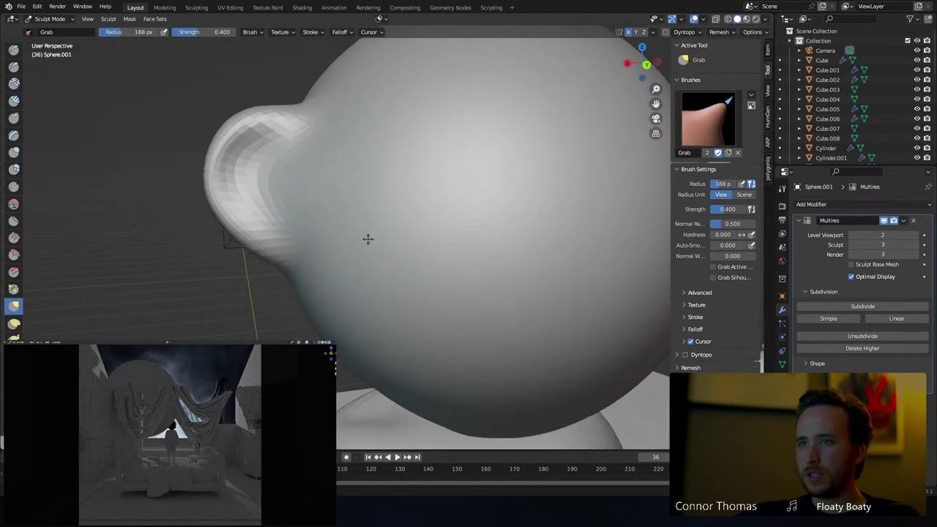
Move the ears down and lengthen their lower lobes with the Grab brush at 118 px radius
scroll(368, 210, "down", 3)
mouse_move(361, 205)
middle_mouse_down()
mouse_move(321, 192)
mouse_move(356, 199)
mouse_move(331, 217)
middle_mouse_up()
key("f")
left_click(368, 190)
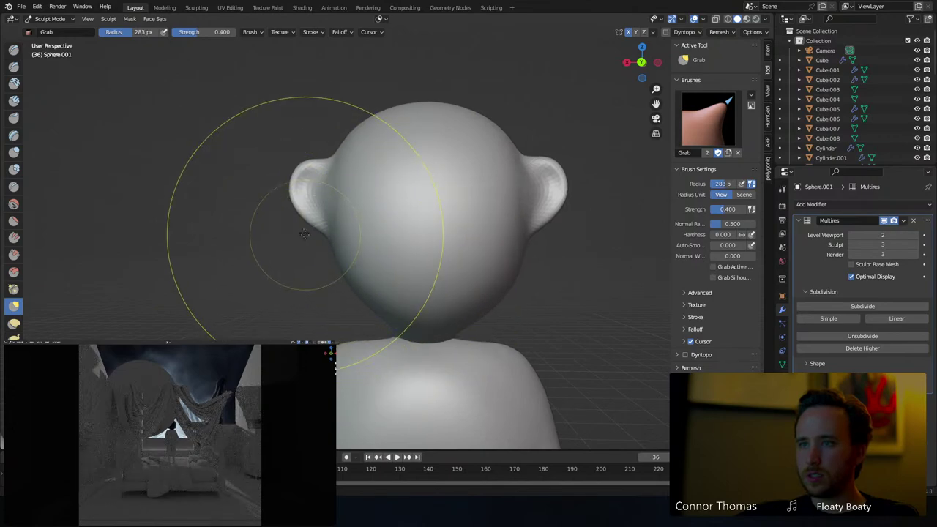
scroll(289, 235, "up", 3)
key("f")
left_click(197, 241)
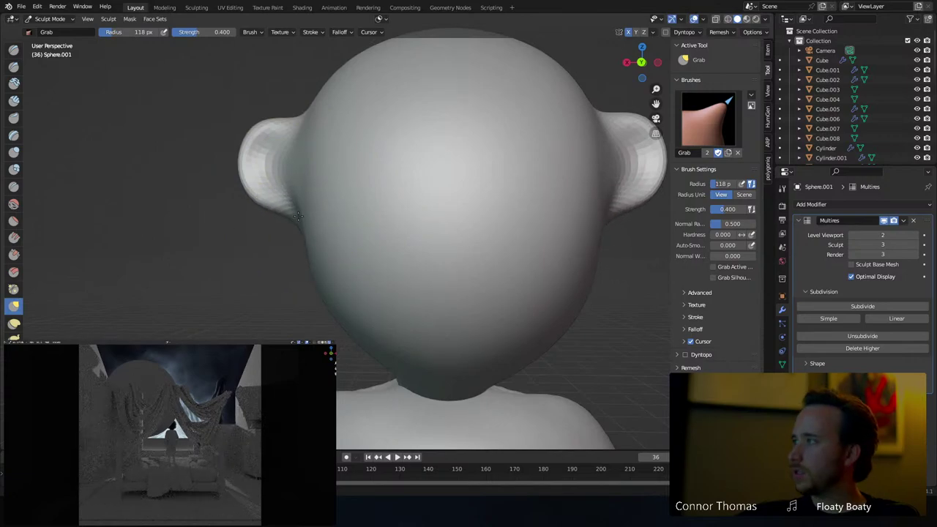
mouse_move(278, 161)
left_mouse_down()
mouse_move(272, 265)
mouse_move(279, 180)
left_mouse_up()
mouse_move(281, 230)
left_mouse_down()
mouse_move(287, 267)
mouse_move(285, 246)
left_mouse_up()
Reshape the cheeks and sides of the jaw below the ears with the Grab brush at 211 px and 144 px radius
key("f")
left_click(256, 302)
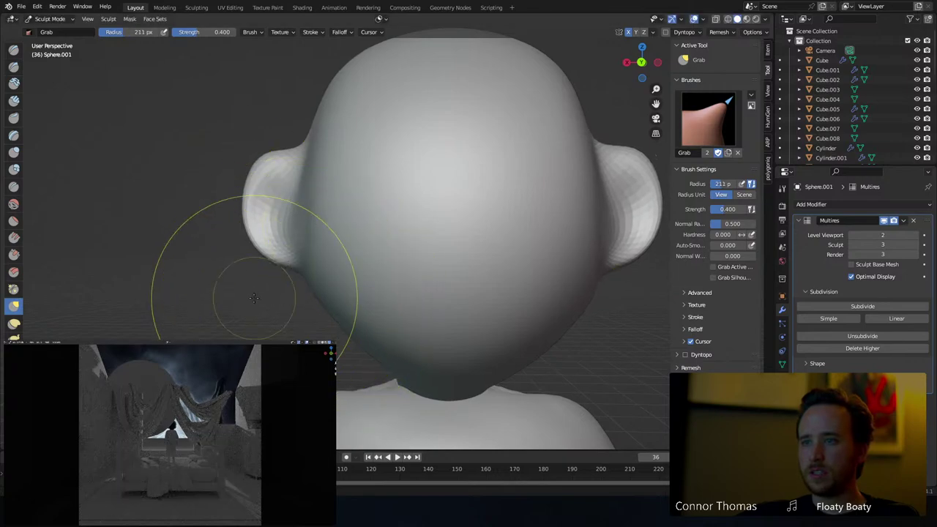
left_click_drag(326, 314, 329, 297)
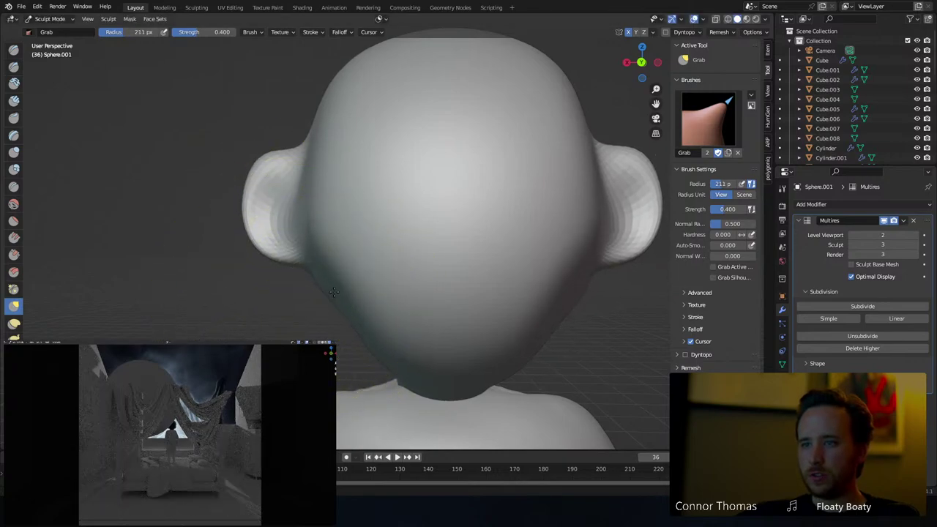
key("f")
left_click(331, 294)
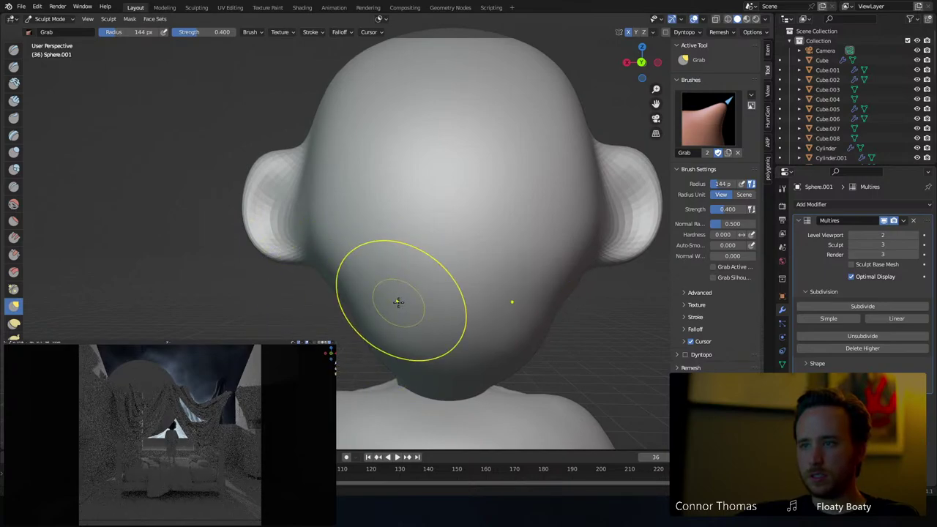
left_click_drag(385, 322, 358, 344)
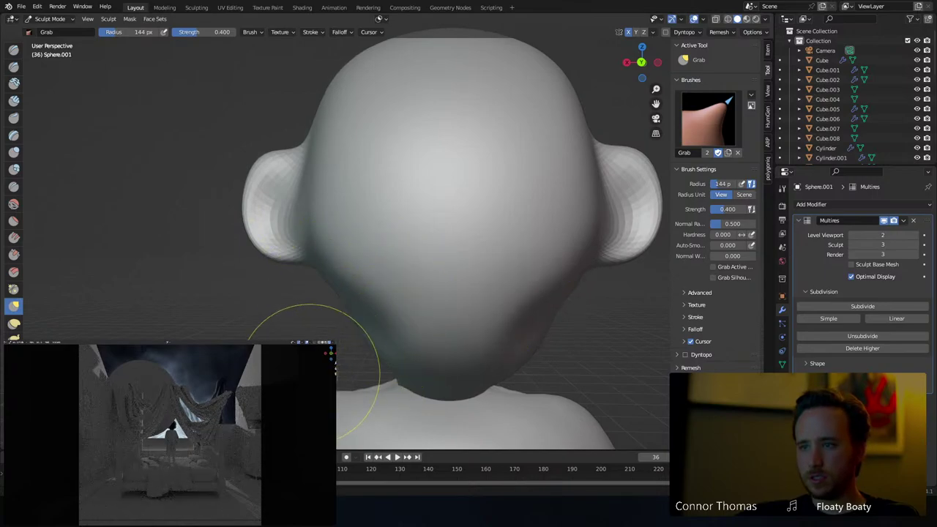
Define the chin and the underside of the jaw with the Grab brush at 117 px radius
middle_click_drag(423, 303, 514, 290)
key("f")
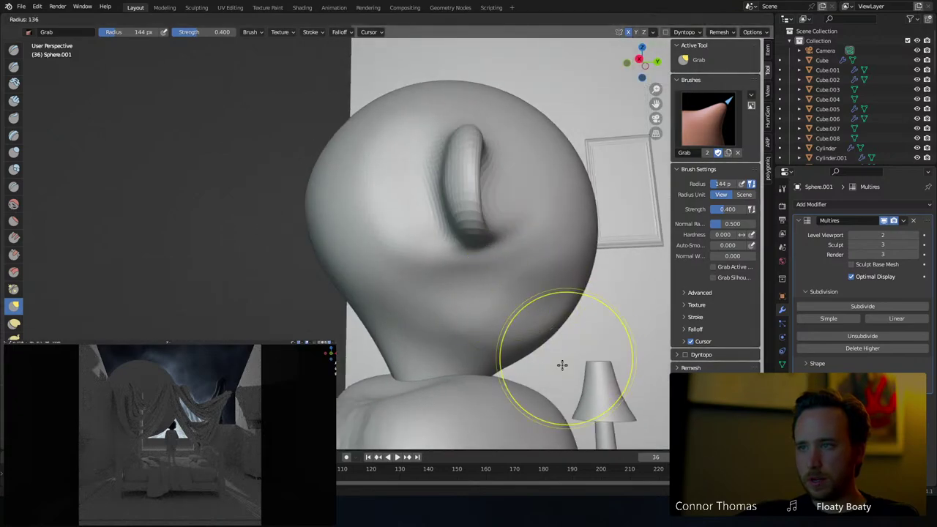
left_click(623, 359)
mouse_move(534, 363)
left_mouse_down()
mouse_move(497, 321)
mouse_move(543, 338)
mouse_move(544, 330)
left_mouse_up()
middle_click_drag(585, 331, 493, 320)
mouse_move(493, 320)
left_mouse_down()
mouse_move(479, 334)
mouse_move(458, 329)
mouse_move(458, 345)
mouse_move(470, 315)
mouse_move(414, 307)
left_mouse_up()
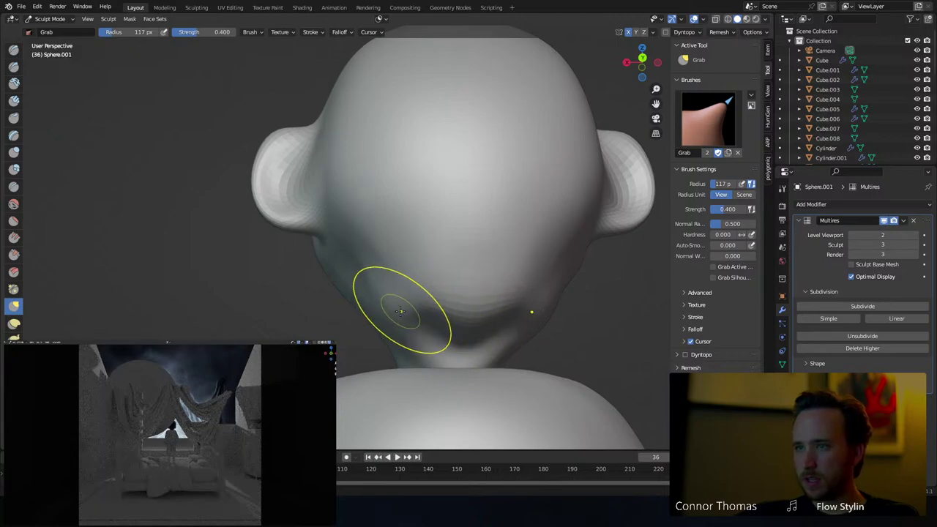
Smooth the jawline with the Smooth brush at 193 px radius and 0.700 strength, then push in the nape with the Grab brush
key("shift+s")
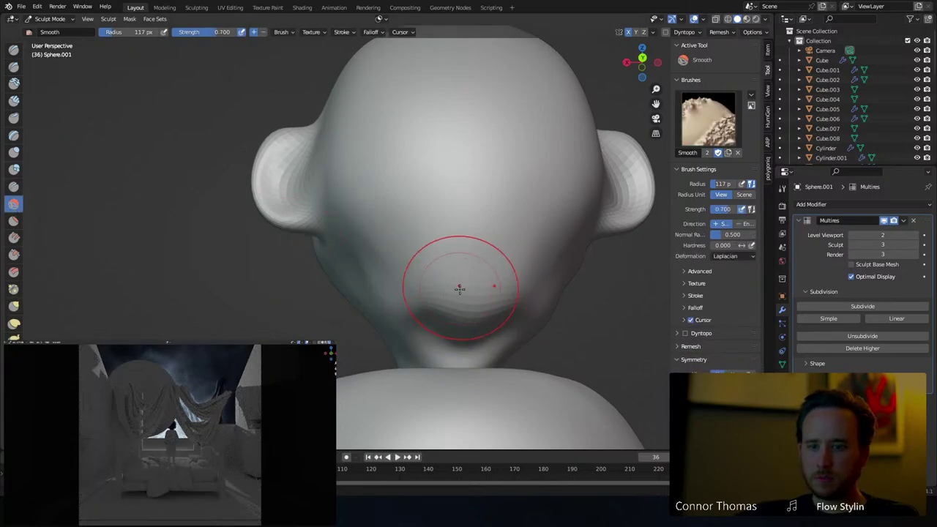
key("f")
left_click(476, 280)
left_click_drag(418, 299, 415, 305)
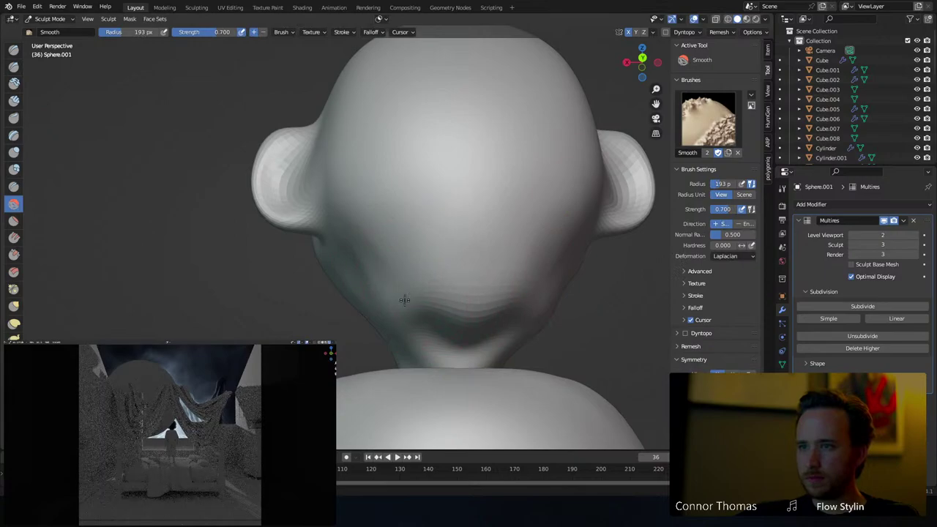
mouse_move(508, 271)
middle_mouse_down()
mouse_move(598, 288)
mouse_move(557, 273)
mouse_move(627, 277)
mouse_move(577, 271)
mouse_move(413, 302)
middle_mouse_up()
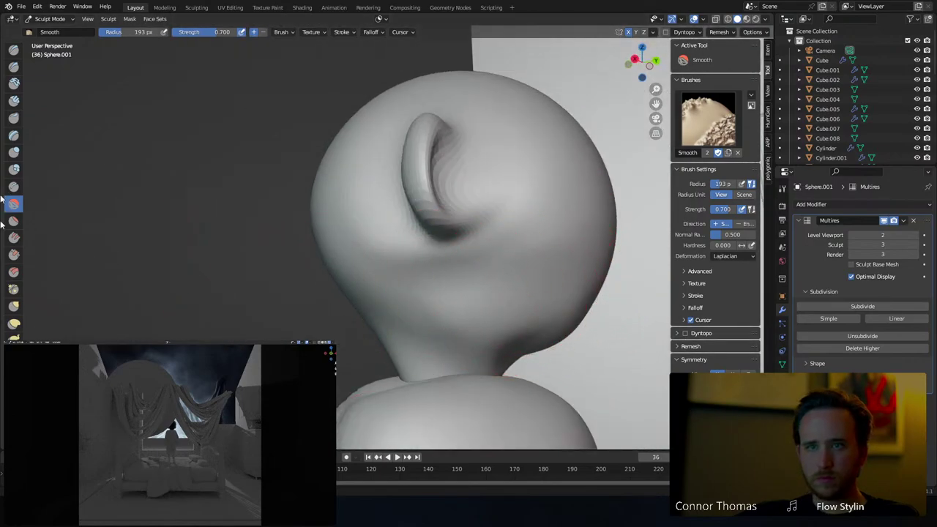
key("g")
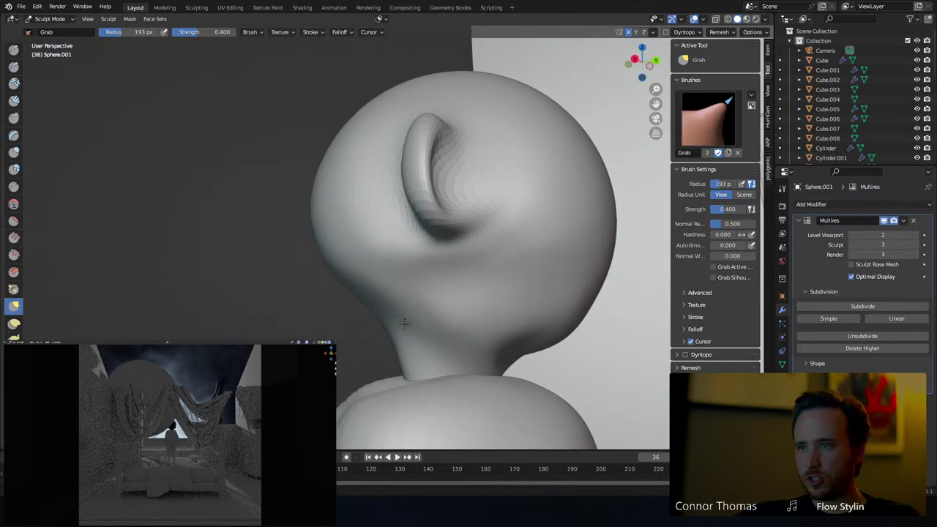
mouse_move(391, 327)
middle_mouse_down()
mouse_move(441, 300)
mouse_move(538, 297)
mouse_move(571, 324)
mouse_move(377, 329)
mouse_move(370, 359)
middle_mouse_up()
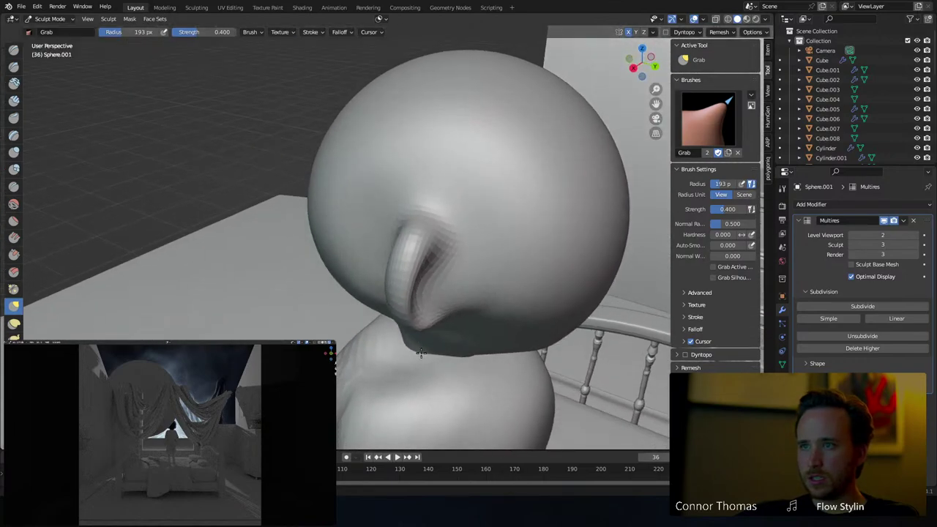
Twist the ear with the Rotate brush at 193 px radius and 1.000 strength, undoing the first stroke and retrying from above
scroll(15, 315, "down", 4)
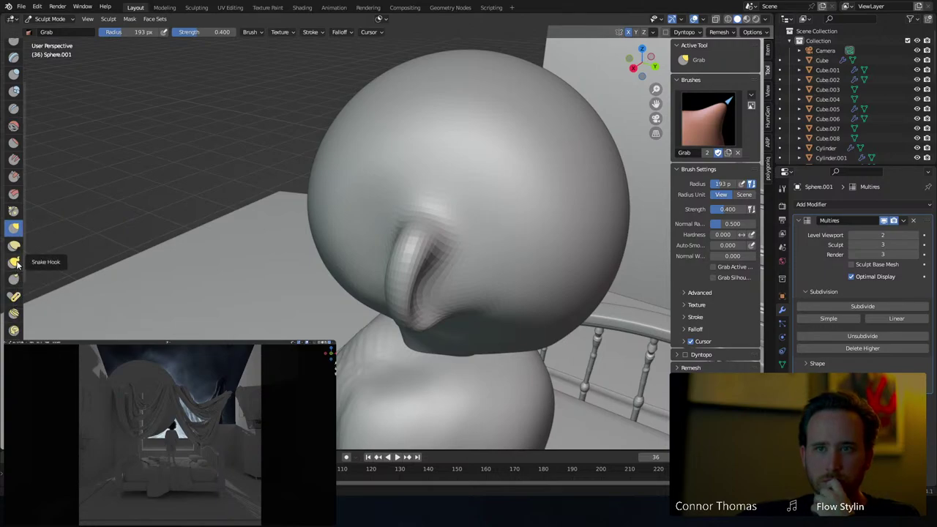
left_click(16, 330)
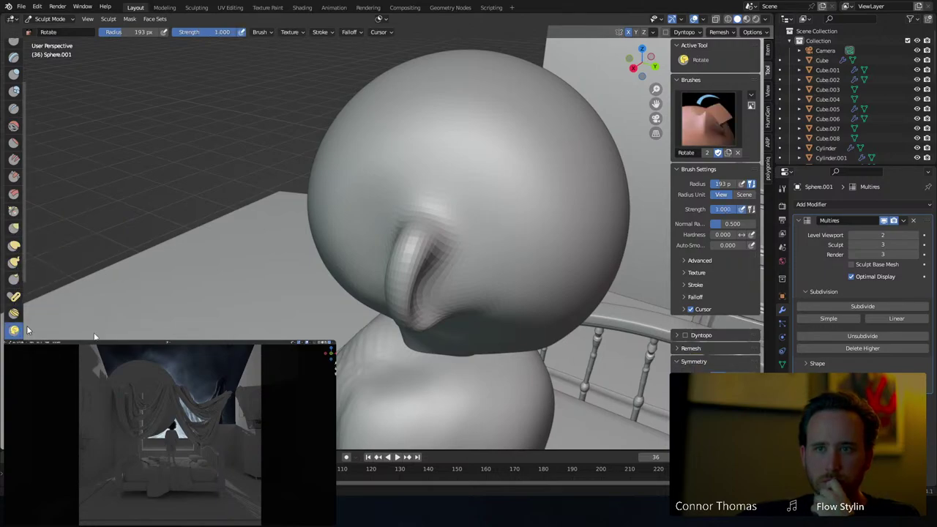
mouse_move(408, 299)
left_mouse_down()
mouse_move(387, 286)
mouse_move(441, 299)
left_mouse_up()
key("ctrl+z")
middle_click_drag(451, 272, 461, 313)
mouse_move(438, 314)
left_mouse_down()
mouse_move(417, 315)
mouse_move(423, 311)
left_mouse_up()
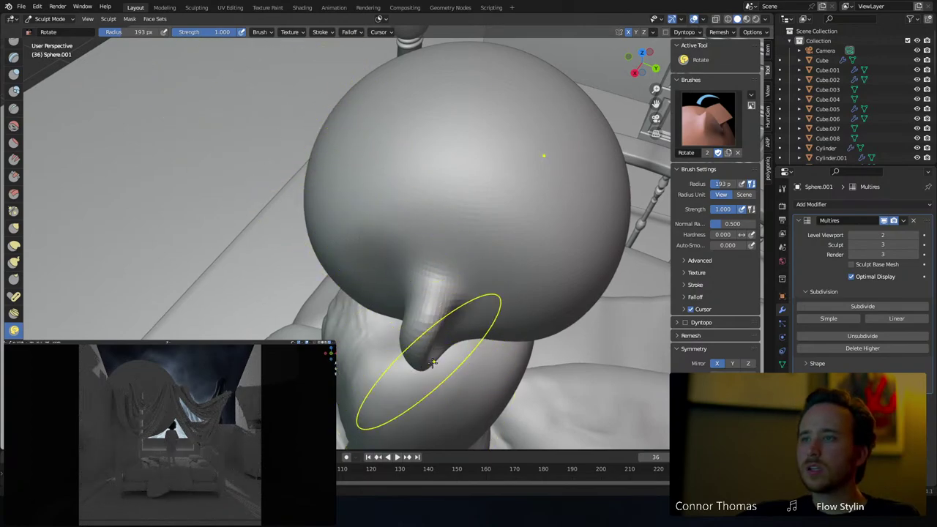
middle_click_drag(433, 363, 427, 352)
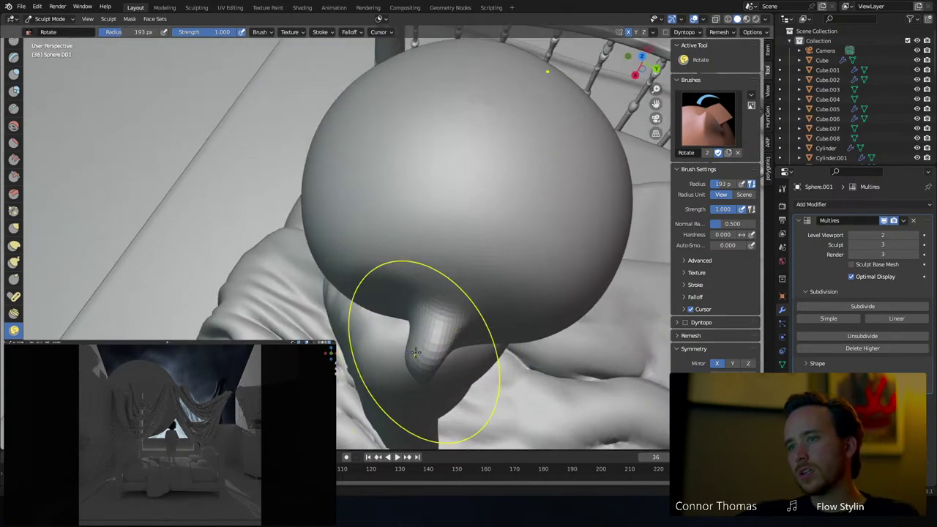
Bend the ear relative to the head with the Pose brush at 118 px radius and 0.500 strength
left_click(14, 297)
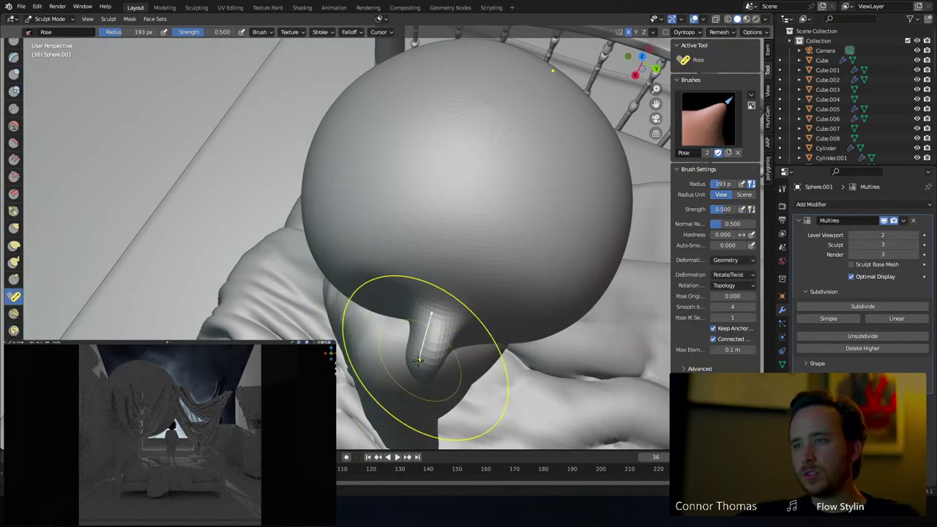
left_click_drag(425, 360, 406, 359)
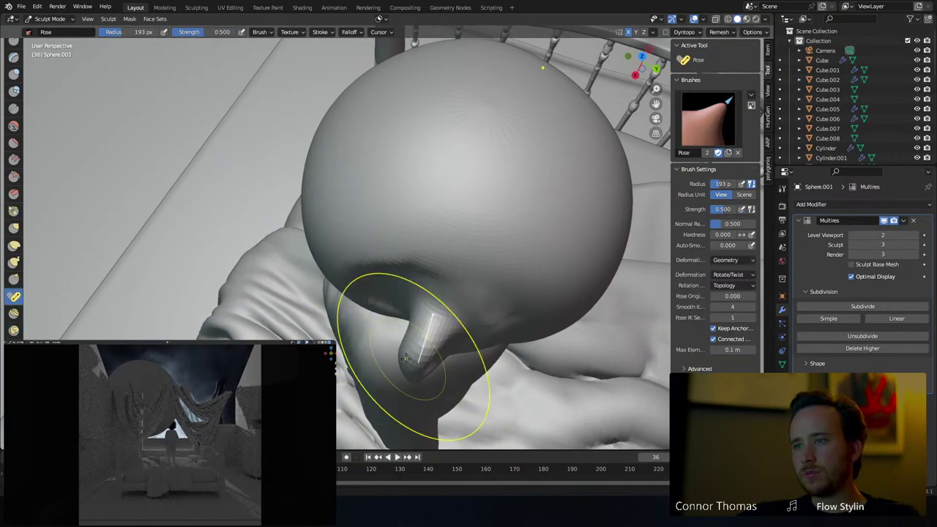
key("f")
left_click(426, 358)
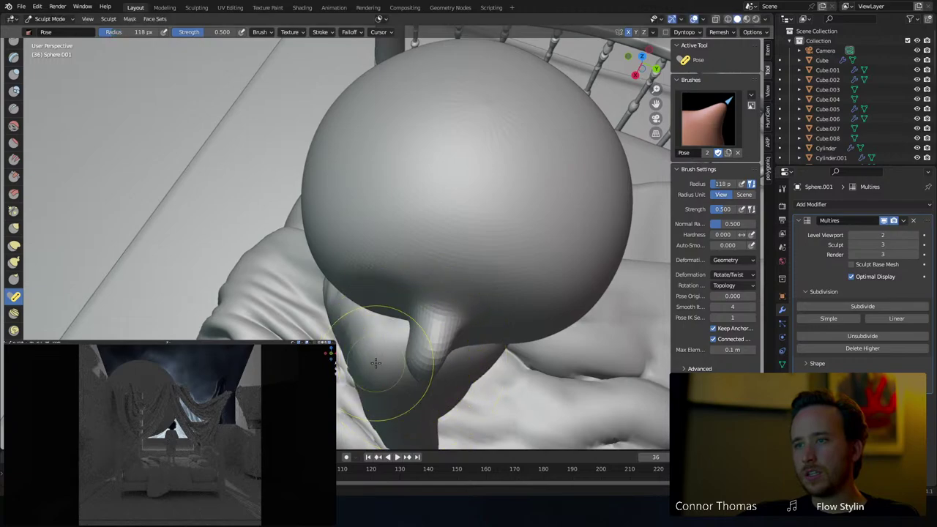
mouse_move(418, 359)
left_mouse_down()
mouse_move(410, 354)
mouse_move(415, 374)
left_mouse_up()
middle_click_drag(432, 354, 549, 249)
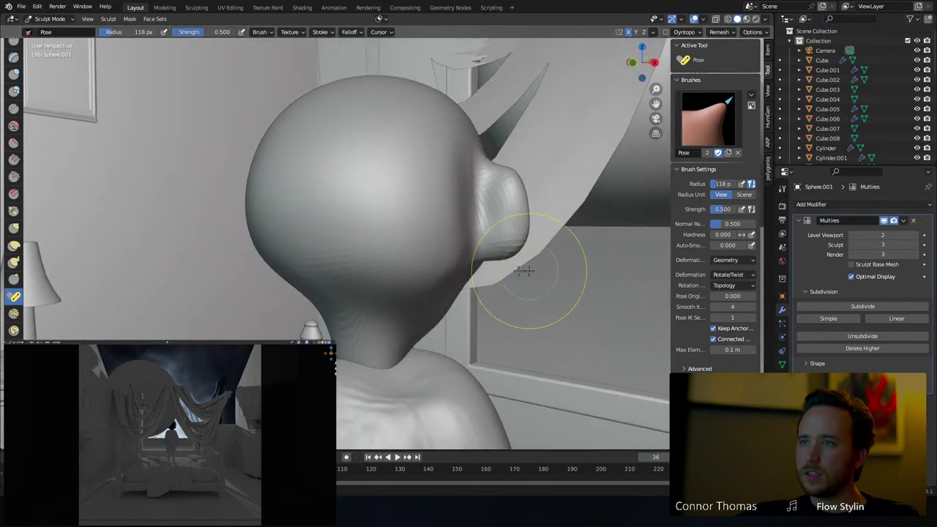
Return the head from sculpting to Object Mode and set its Multires viewport level to 3
left_click(50, 19)
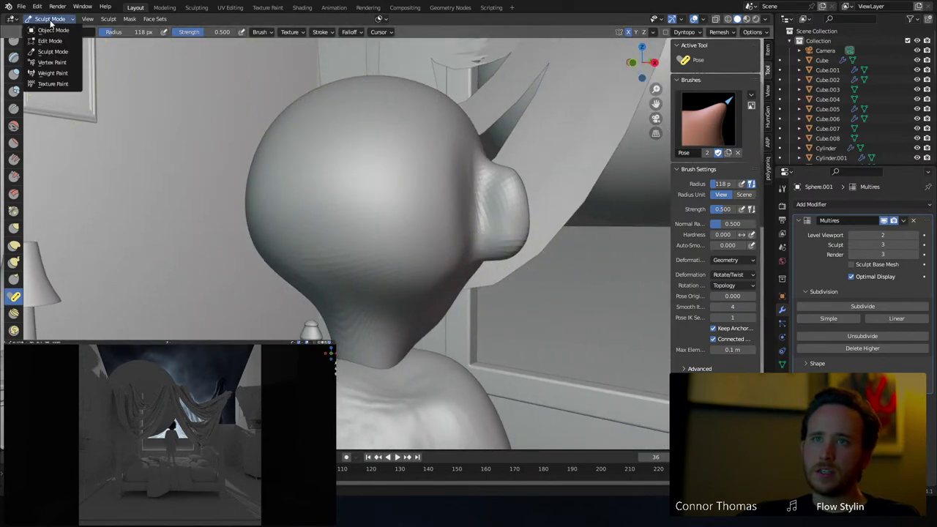
left_click(52, 30)
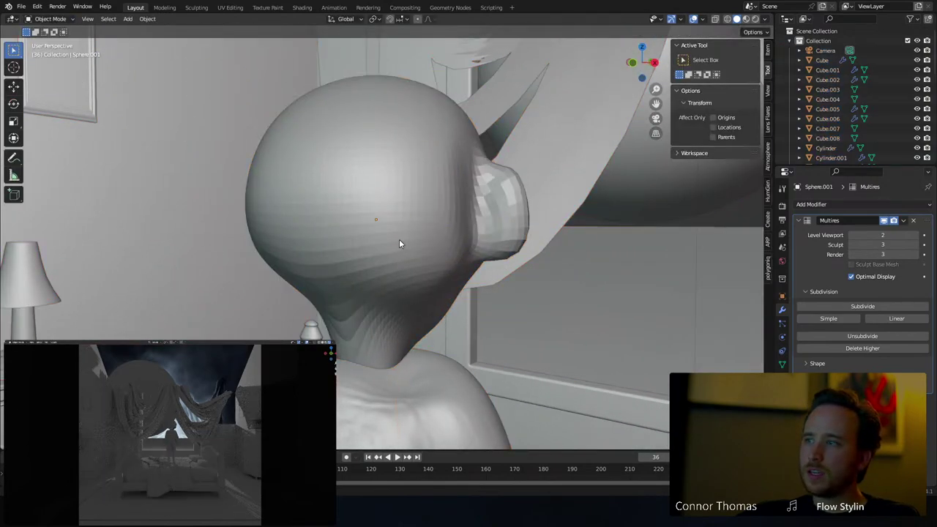
left_click(913, 235)
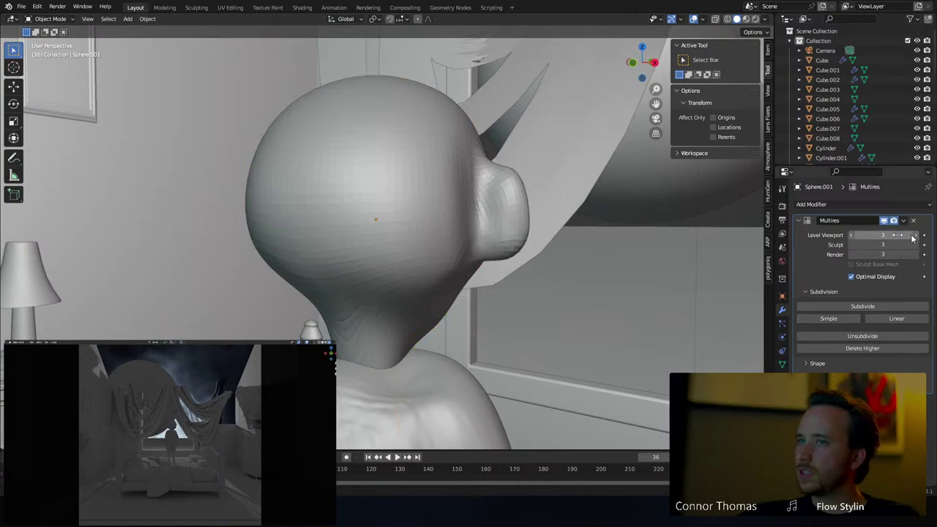
Apply smooth shading to the head object
left_click(415, 181)
right_click(415, 180)
left_click(415, 180)
middle_click_drag(416, 243, 473, 249)
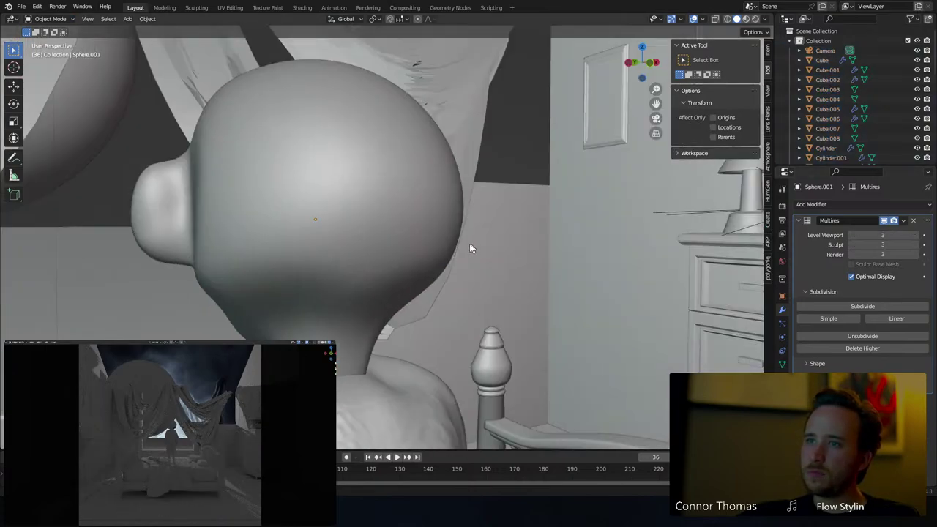
In the camera view, shift the head about 0.04 m along X and lower it about 0.04 m
scroll(464, 248, "down", 3)
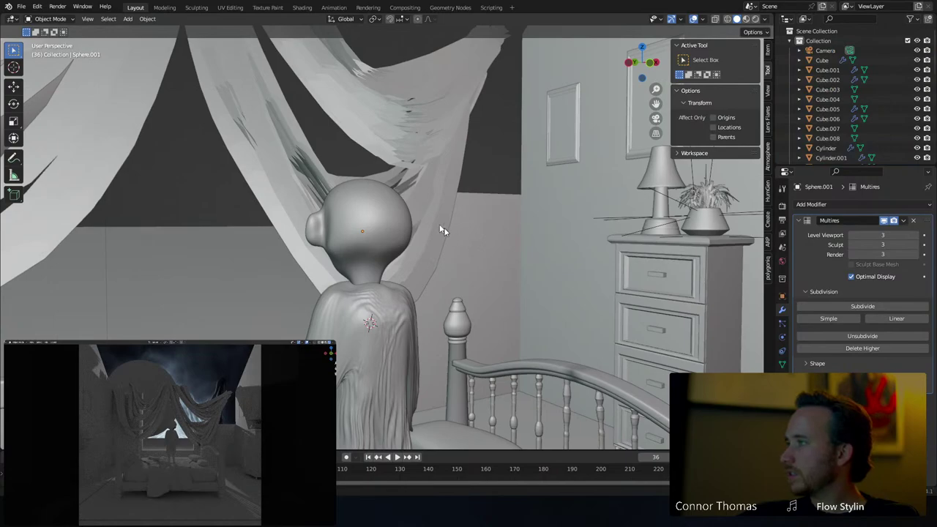
key("KP_0")
scroll(395, 234, "up", 5)
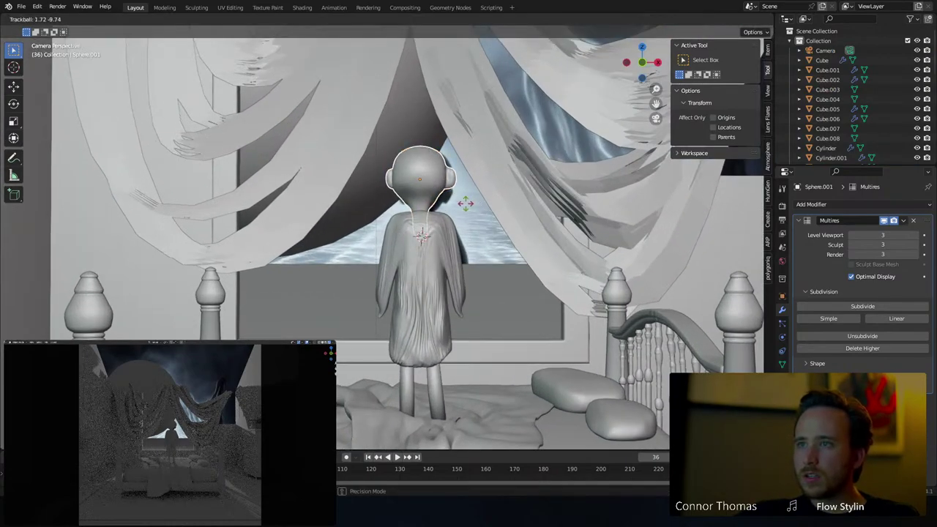
key("g")
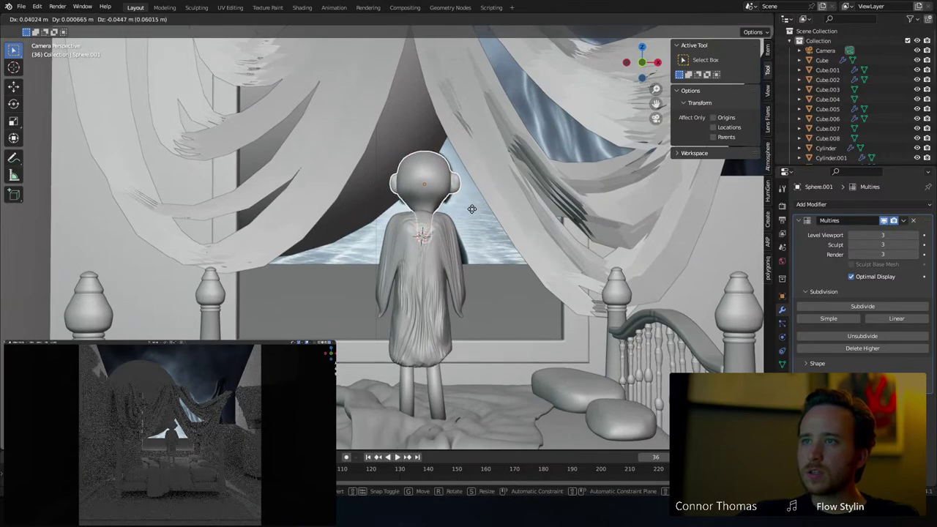
left_click(472, 209)
Shift the robe sideways and adjust its rotation so it lines up beneath the head, leaving nothing selected
left_click(429, 247)
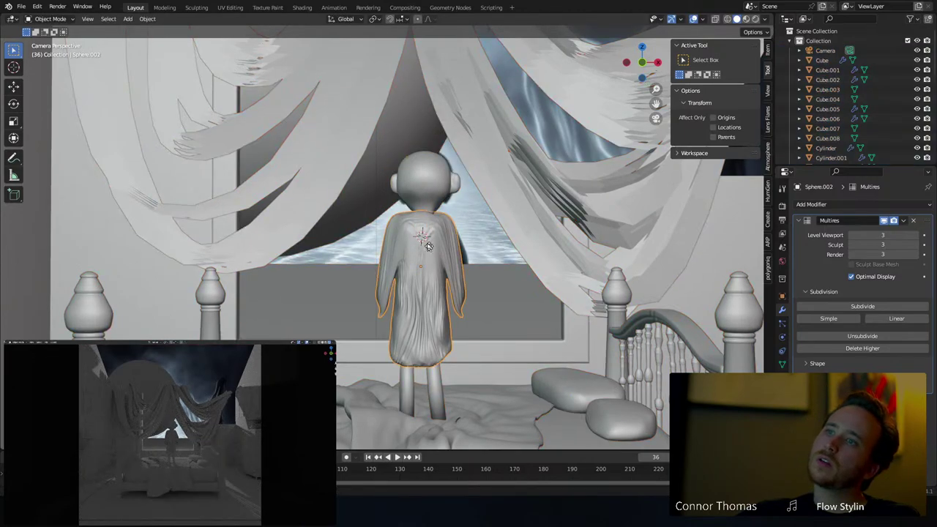
key("g")
key("r")
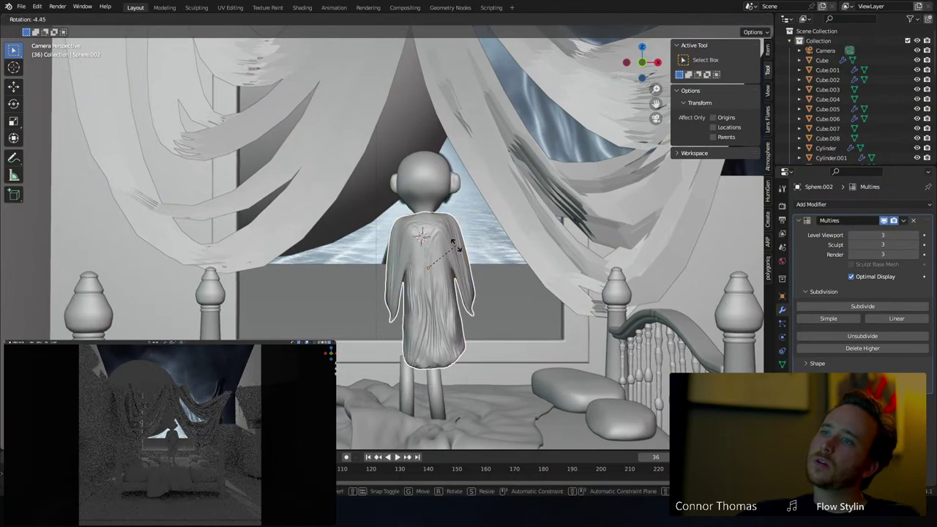
key("r")
left_click(487, 256)
key("g")
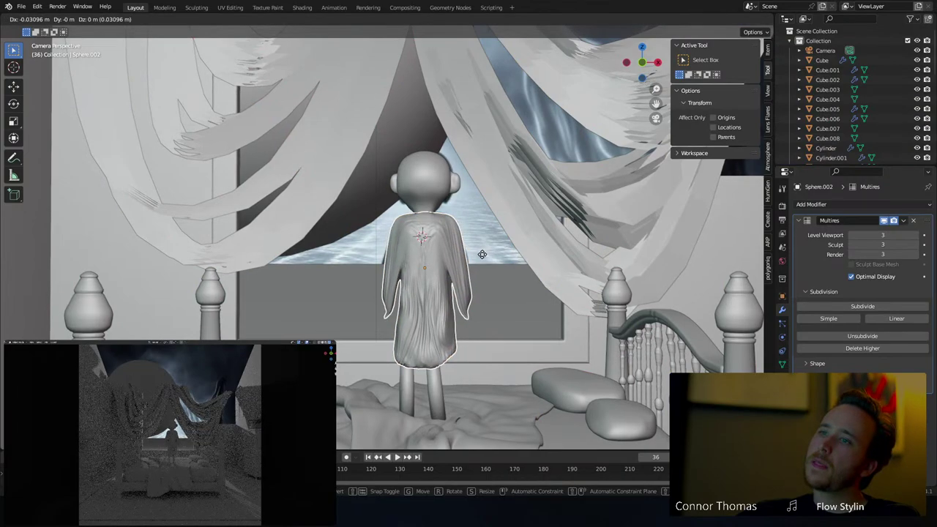
left_click(484, 259)
key("a")
key("alt+a")
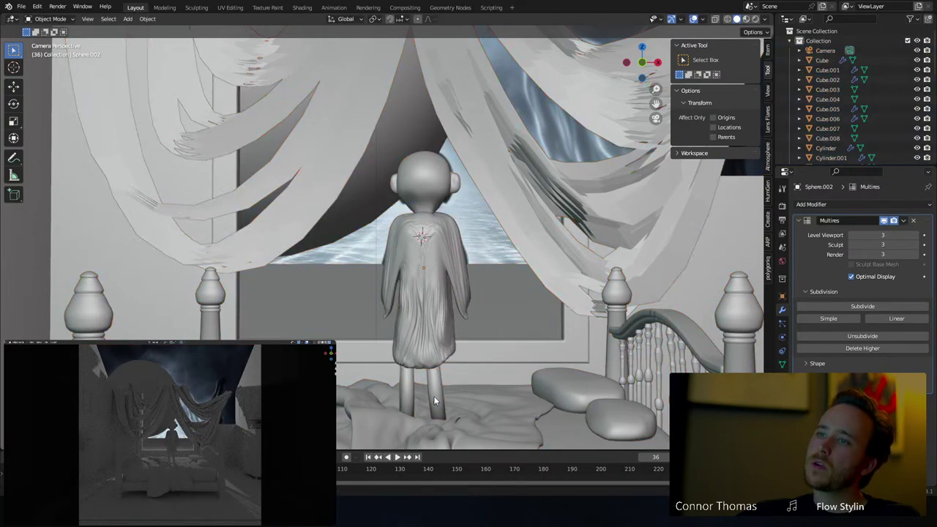
Move the pair of legs about 0.04 m sideways and slightly up beneath the robe
left_click(434, 401)
key("g")
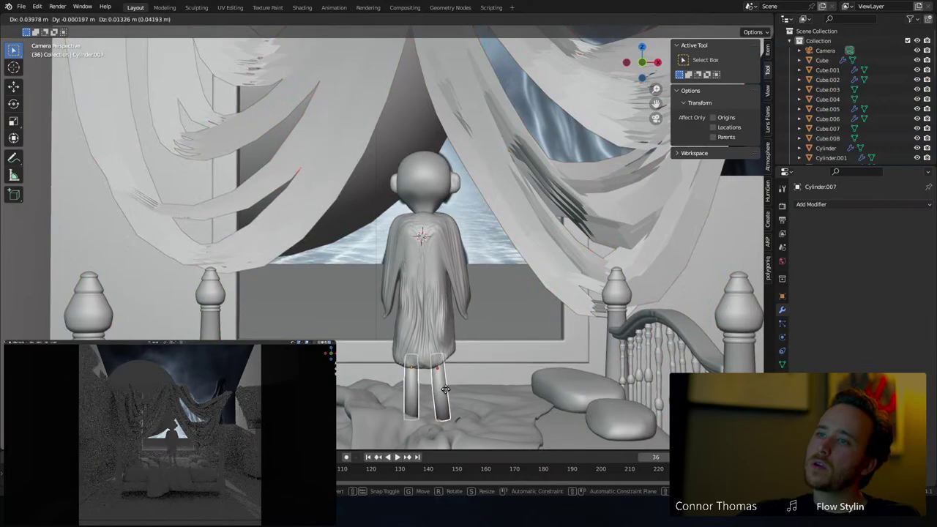
left_click(448, 388)
key("a")
key("a")
Check the realigned figure from the side and save the scene file
scroll(444, 265, "up", 4)
middle_click_drag(444, 210, 454, 243, "shift")
key("a")
key("a")
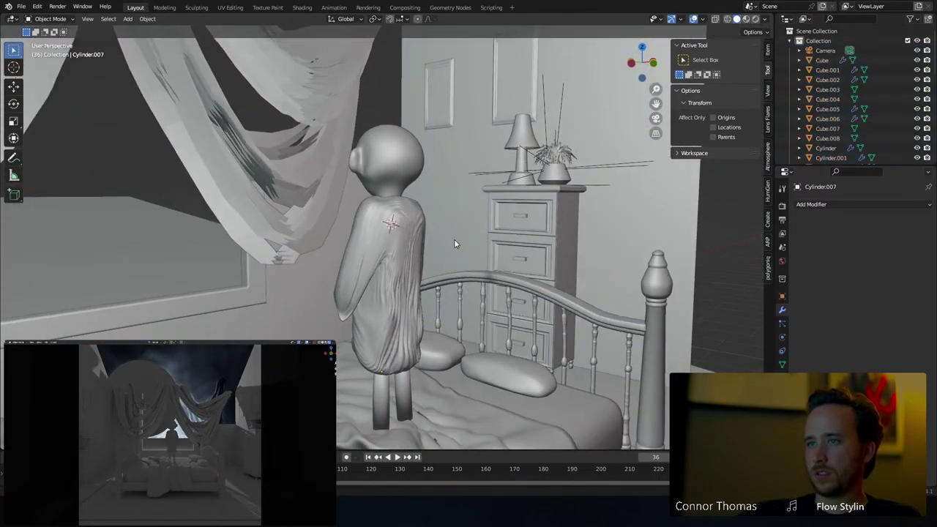
scroll(454, 244, "down", 4)
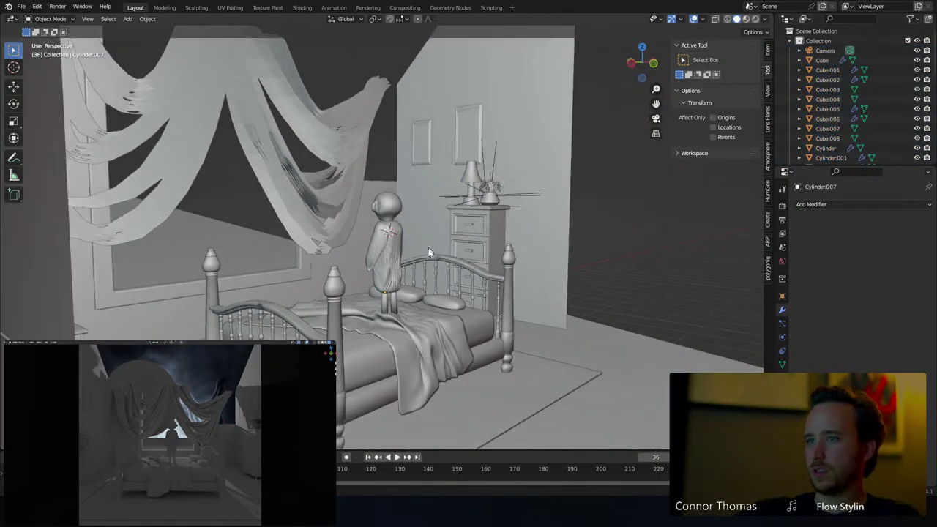
key("ctrl+s")
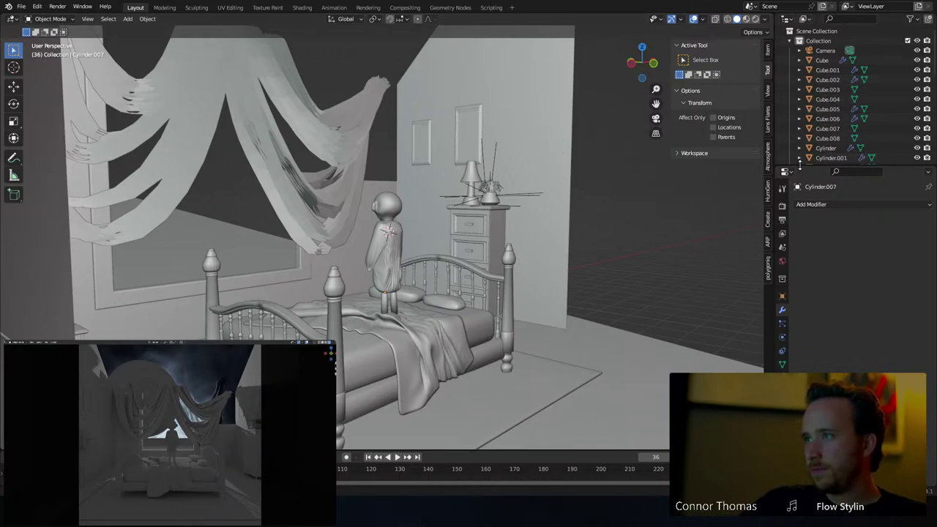
Select the Light object, adjust its light settings to brighten the room, and save 20oct2023_v01.blend
left_click_drag(801, 168, 802, 301)
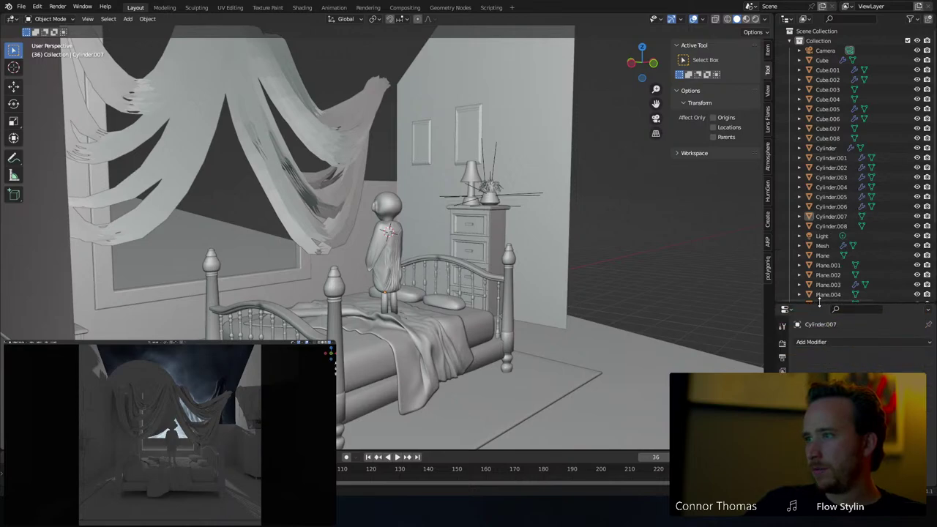
left_click(822, 236)
left_click(782, 459)
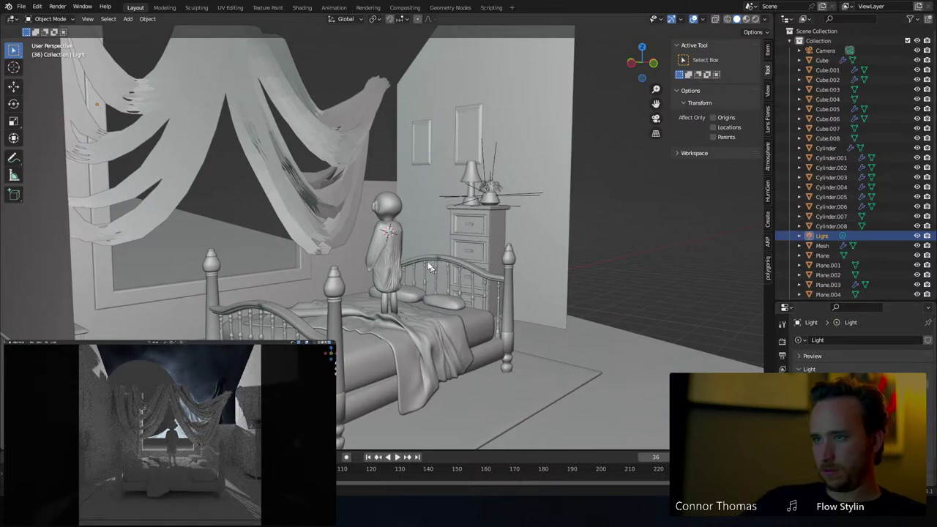
key("alt+a")
key("ctrl+s")
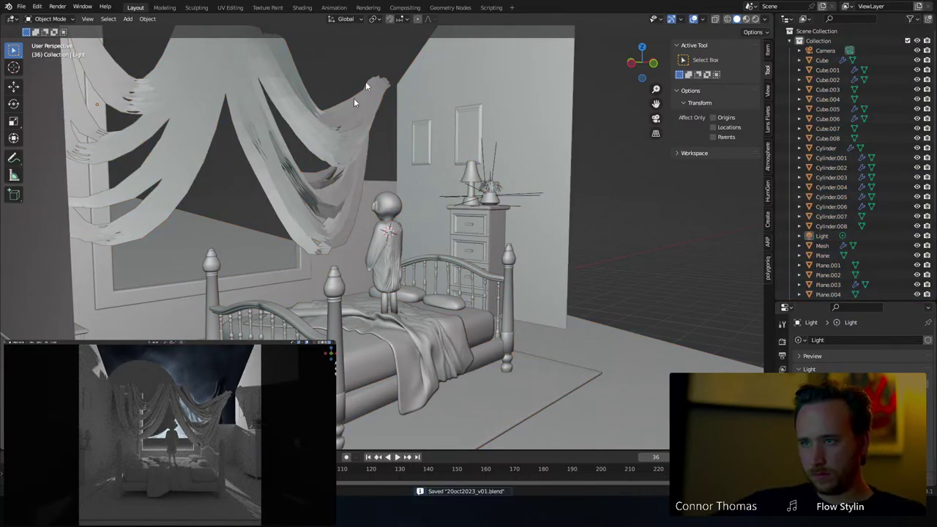
middle_click_drag(353, 99, 323, 109)
scroll(322, 109, "down", 4)
middle_click_drag(446, 93, 452, 126)
scroll(436, 119, "up", 3)
scroll(453, 126, "down", 3)
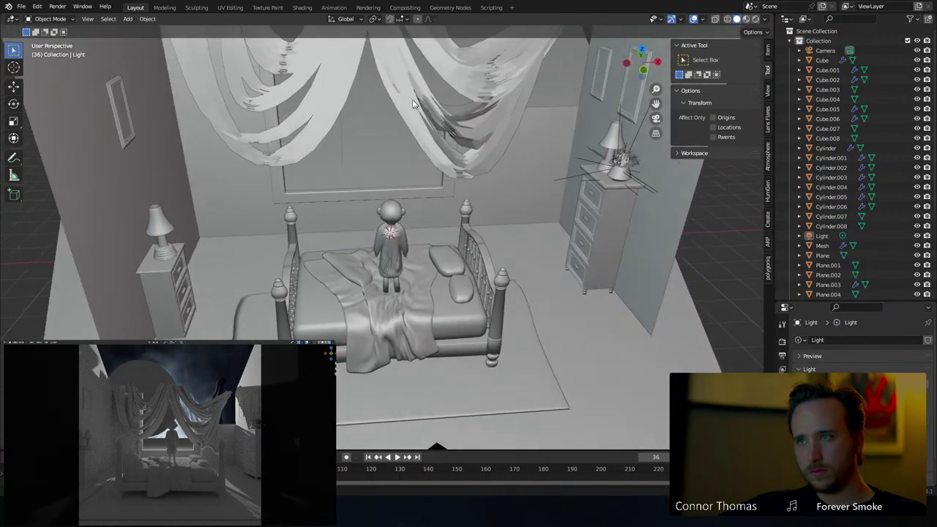
scroll(457, 130, "up", 2)
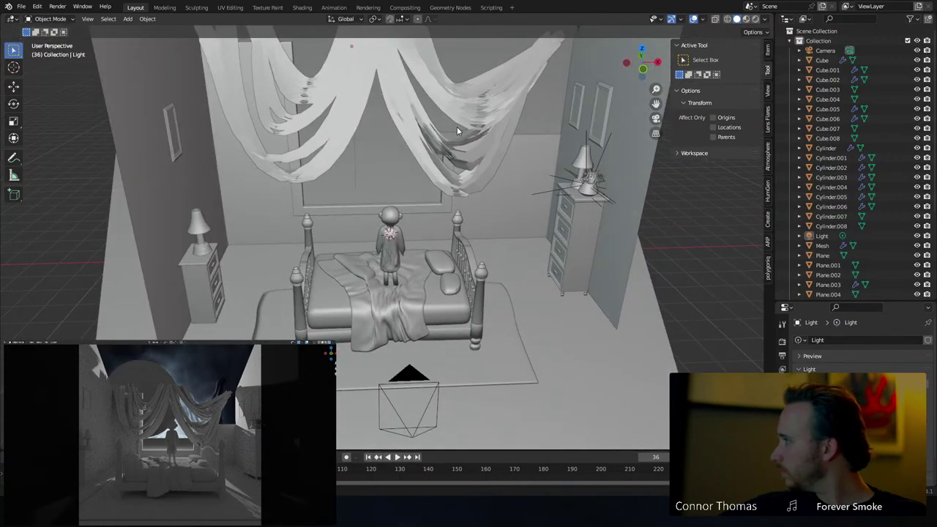